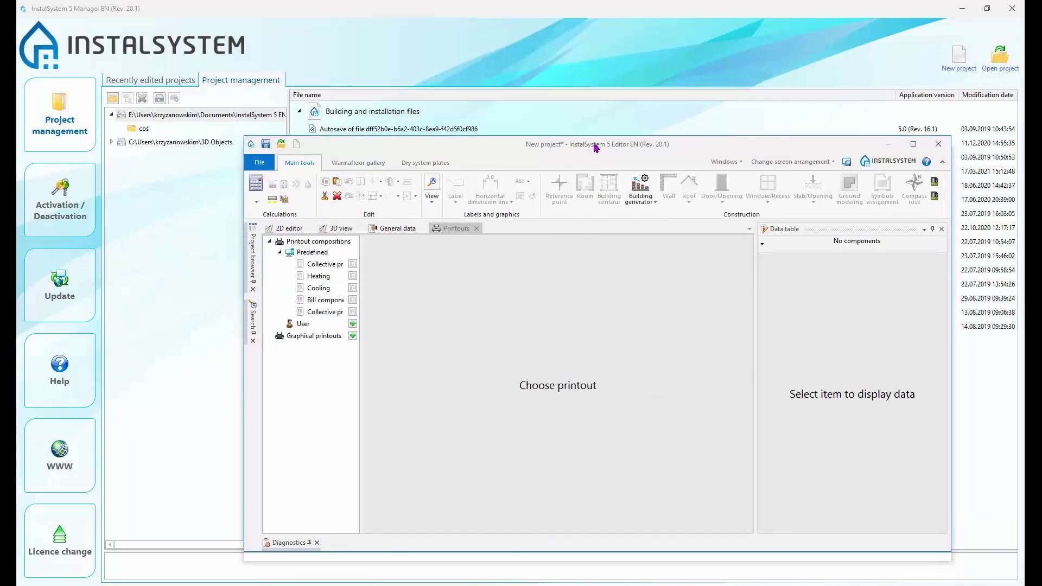
Step: Maximize the project editor window and switch its screen arrangement to 2D editing
double_click(699, 147)
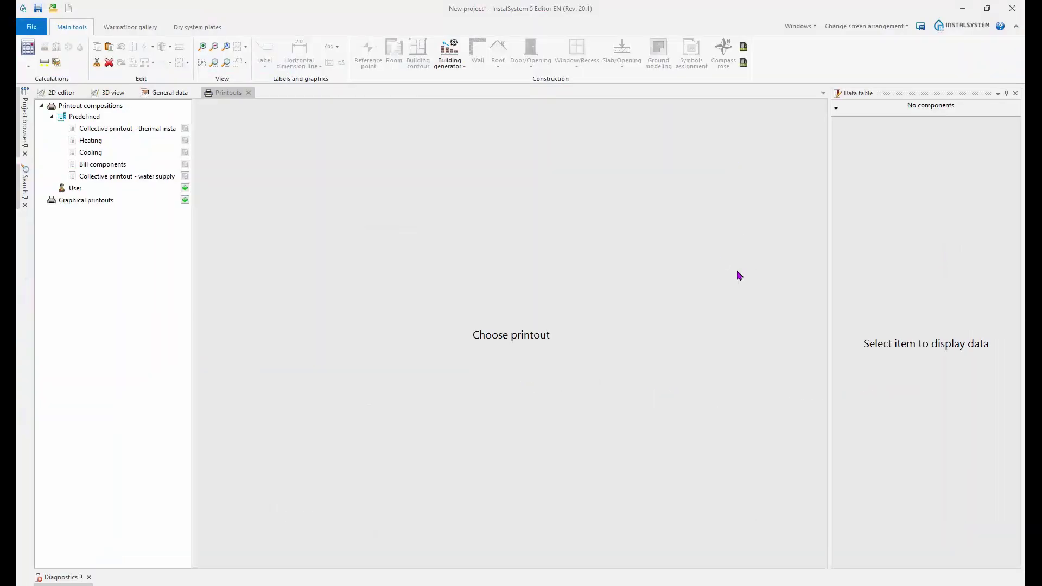
left_click(890, 26)
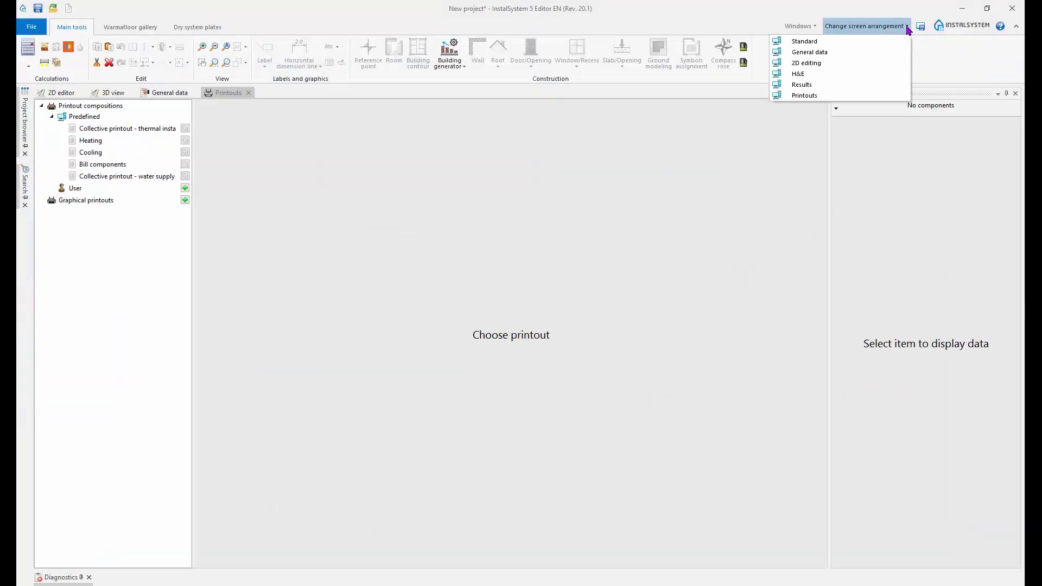
left_click(806, 63)
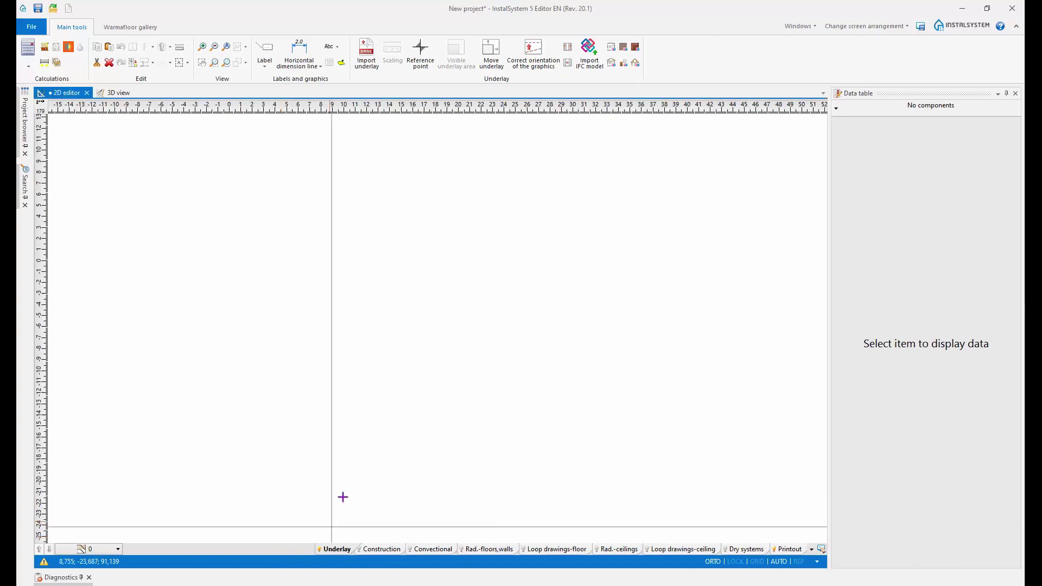
Step: Import the drawing Example2_single_family_house.dwg from the DWG lesson underlays folder as an underlay
left_click(367, 68)
left_click(367, 69)
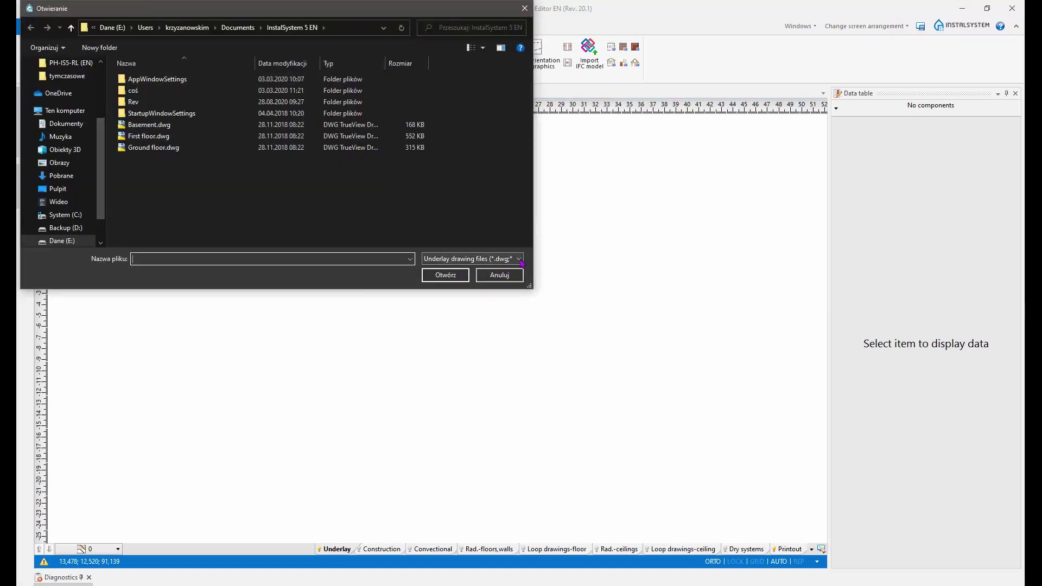
left_click(518, 259)
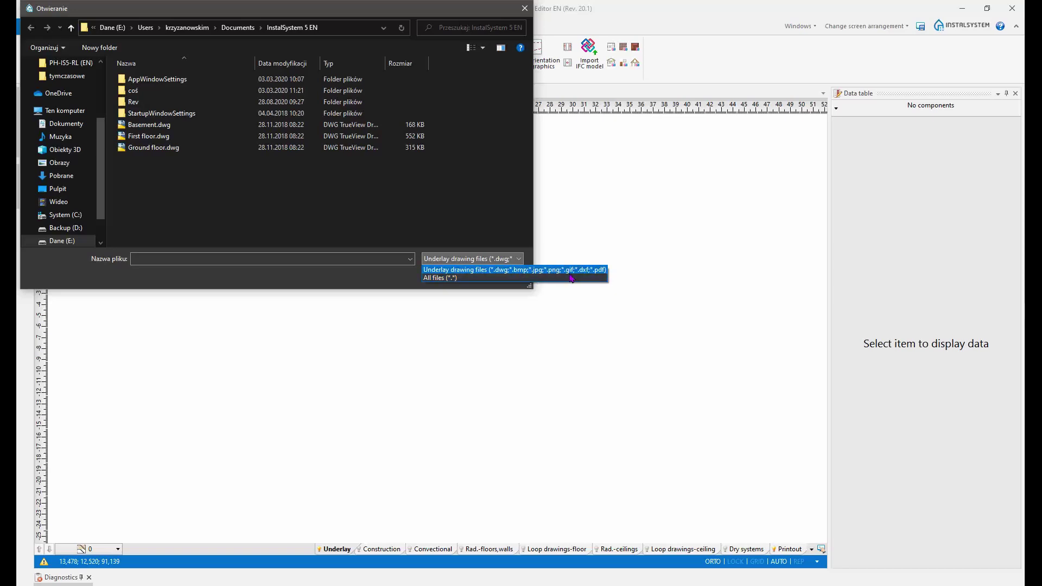
left_click(601, 271)
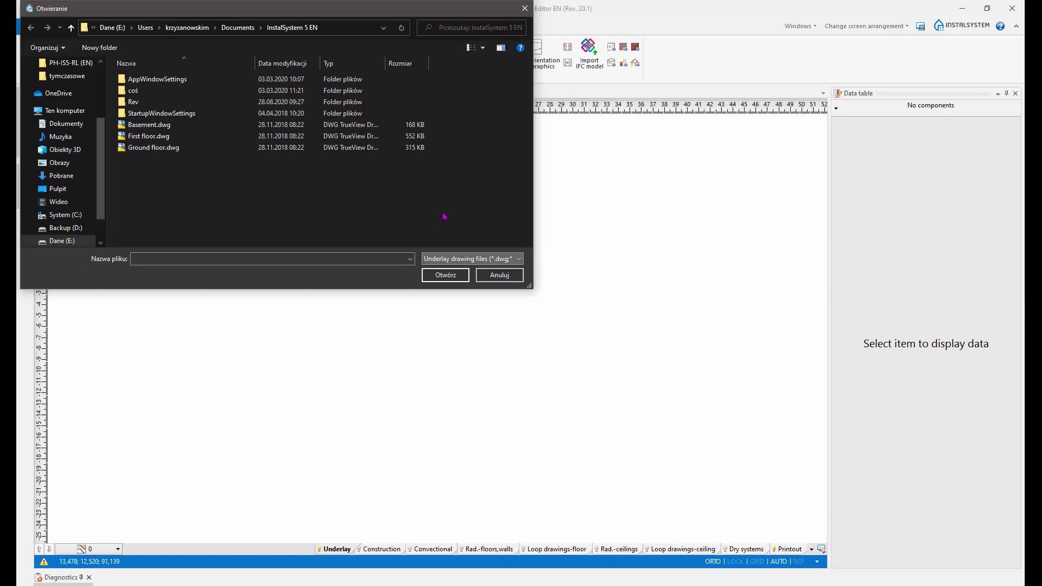
left_click(411, 260)
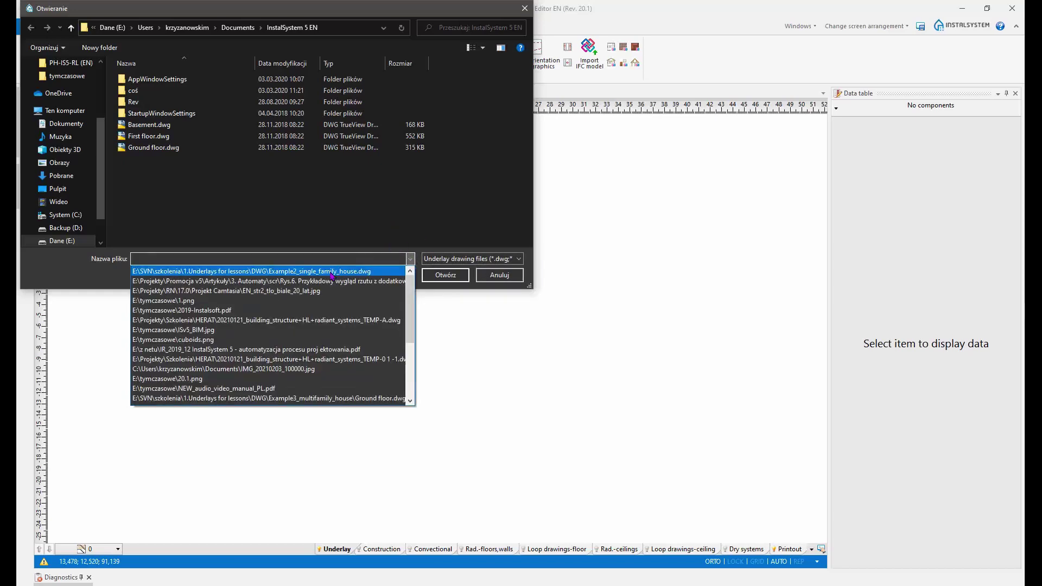
left_click(304, 271)
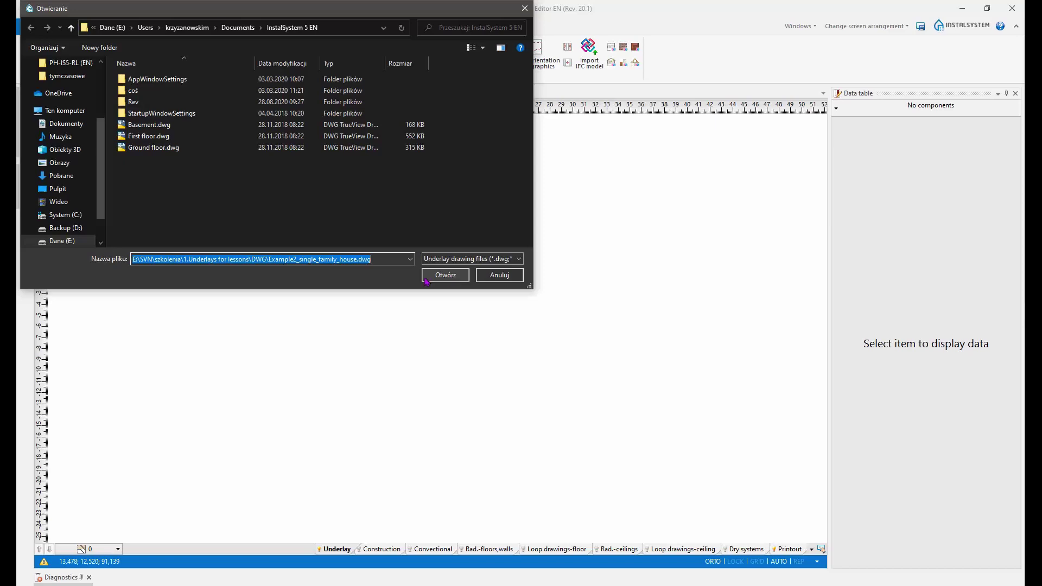
left_click(453, 277)
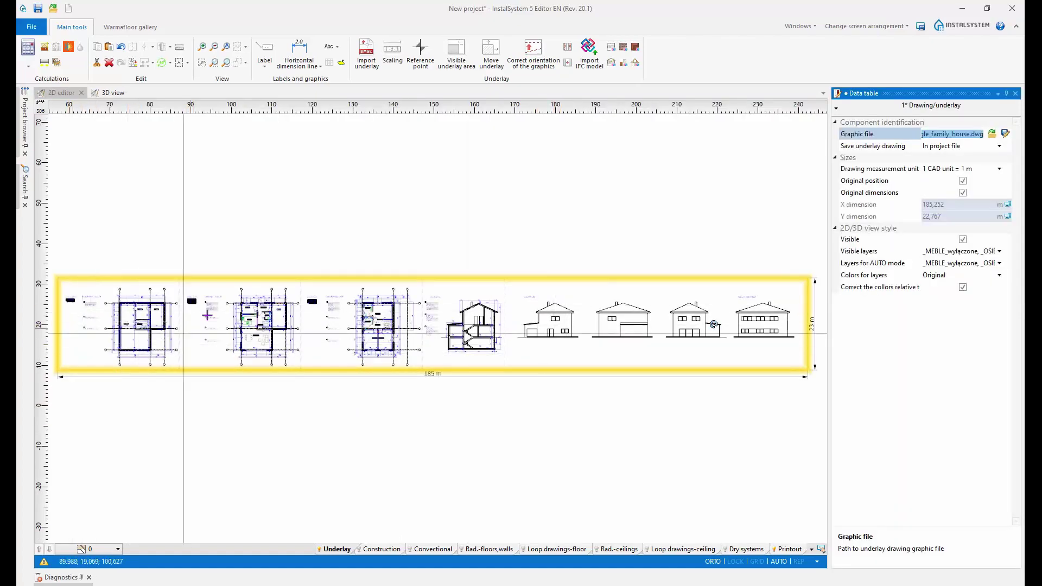
Step: Examine the imported underlay's floor plans, section and elevations along with its overall width dimension
scroll(472, 345, "up", 3)
scroll(635, 320, "down", 3)
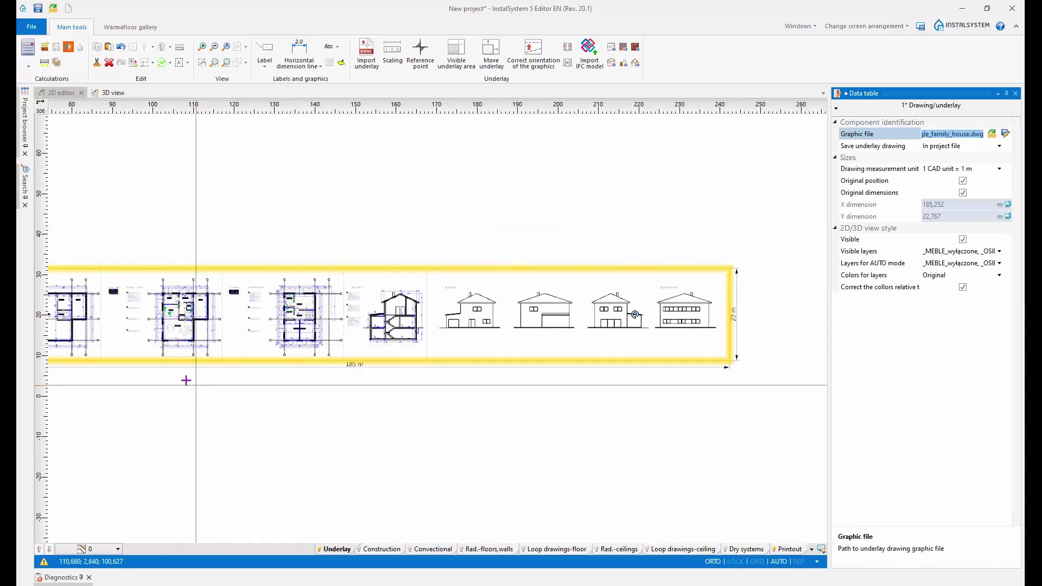
middle_click_drag(201, 337, 401, 357)
scroll(247, 345, "up", 3)
scroll(348, 363, "down", 3)
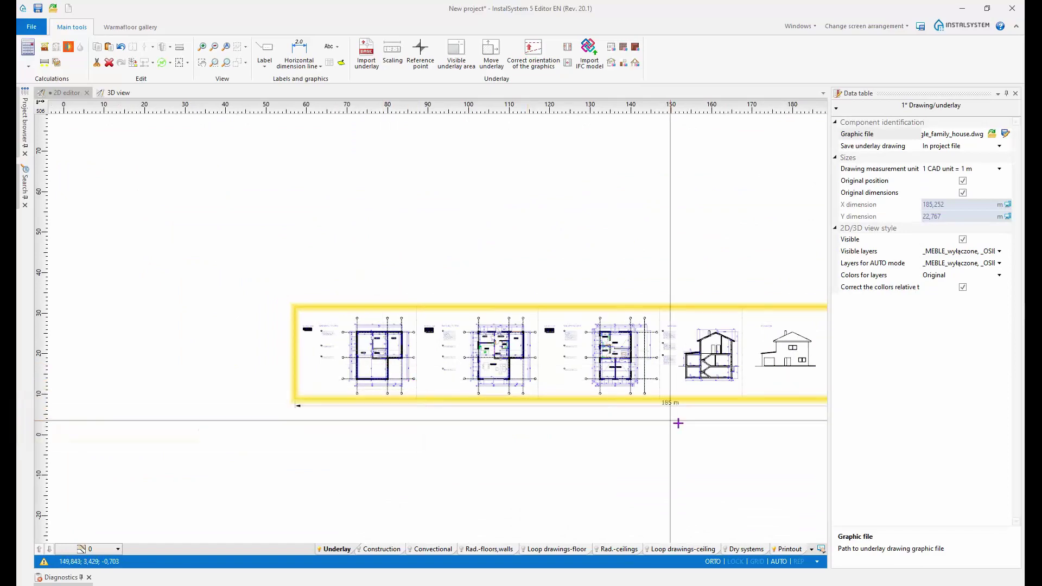
scroll(679, 418, "up", 2)
scroll(612, 407, "up", 3)
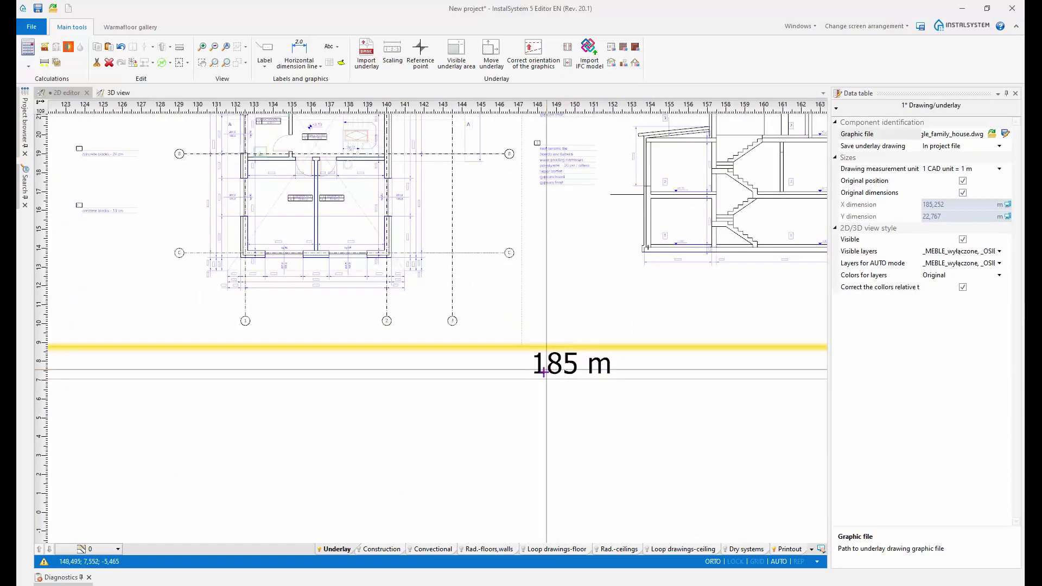
scroll(597, 347, "down", 2)
scroll(577, 350, "up", 2)
scroll(585, 356, "down", 1)
scroll(585, 357, "down", 2)
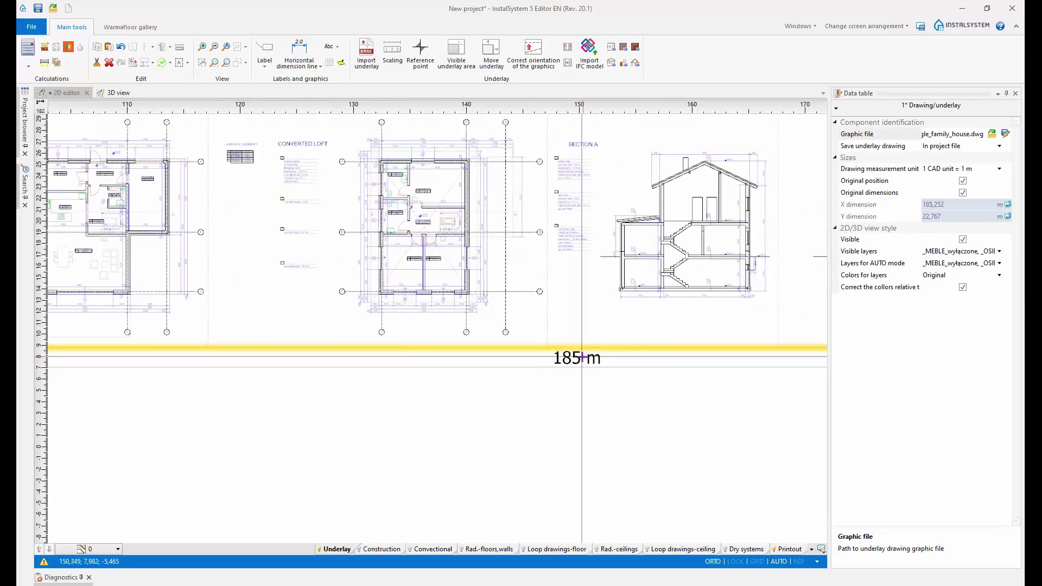
scroll(564, 375, "down", 2)
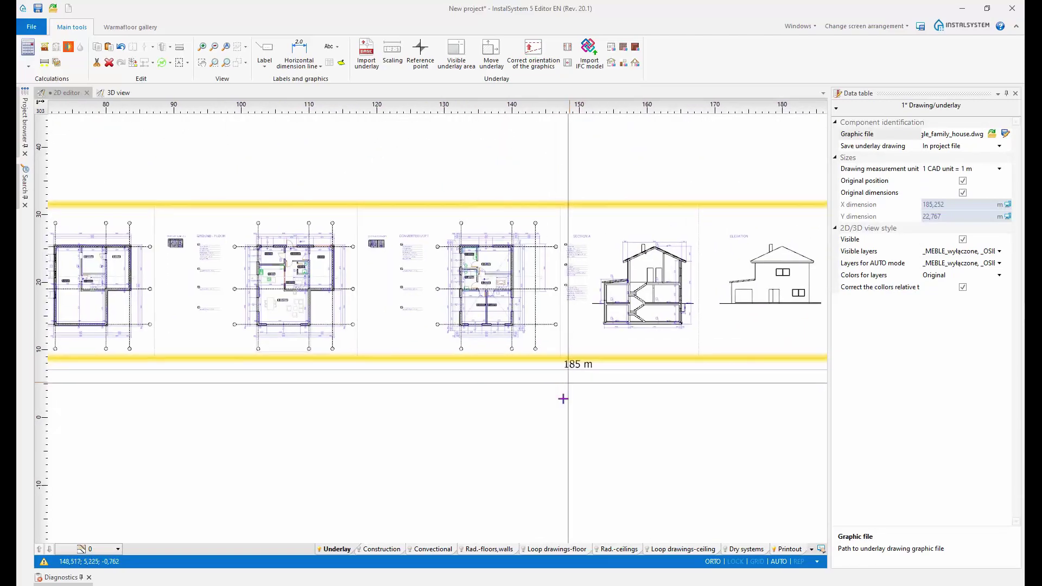
scroll(401, 394, "down", 2)
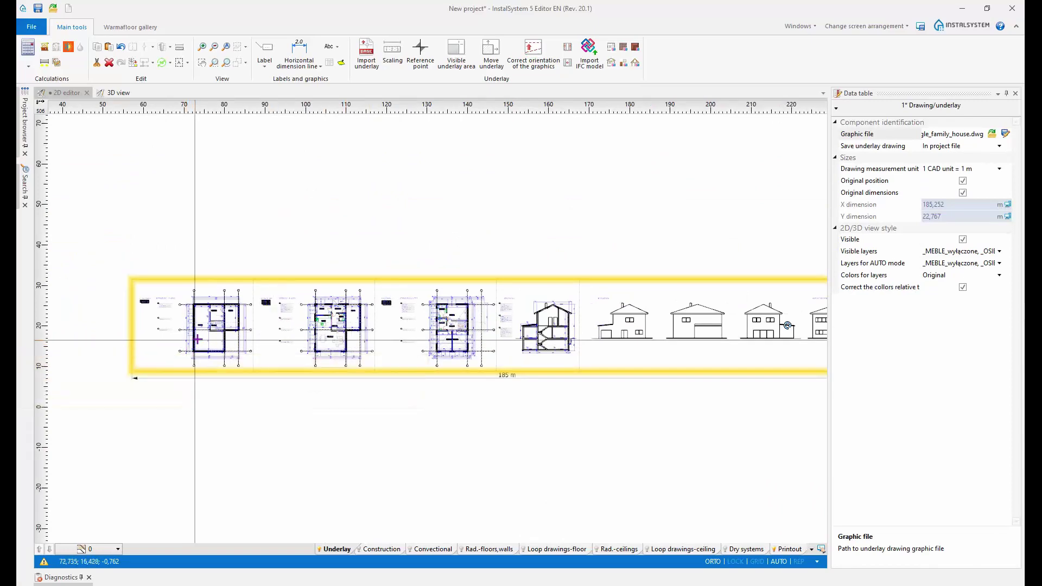
Step: Measure the door opening in the wall beside the boiler room on the basement floor plan
scroll(185, 344, "up", 4)
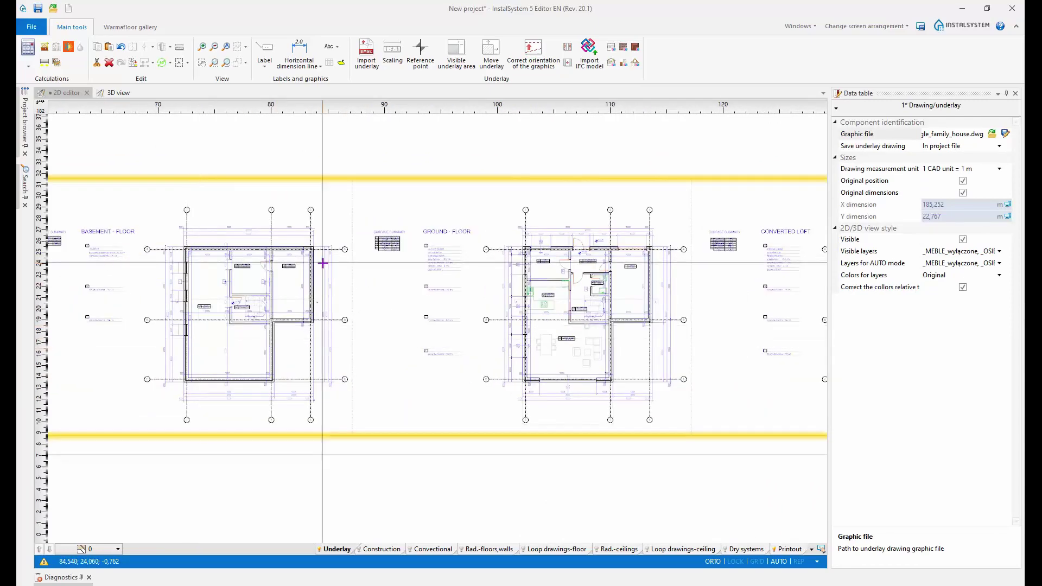
scroll(287, 260, "up", 5)
scroll(277, 265, "up", 2)
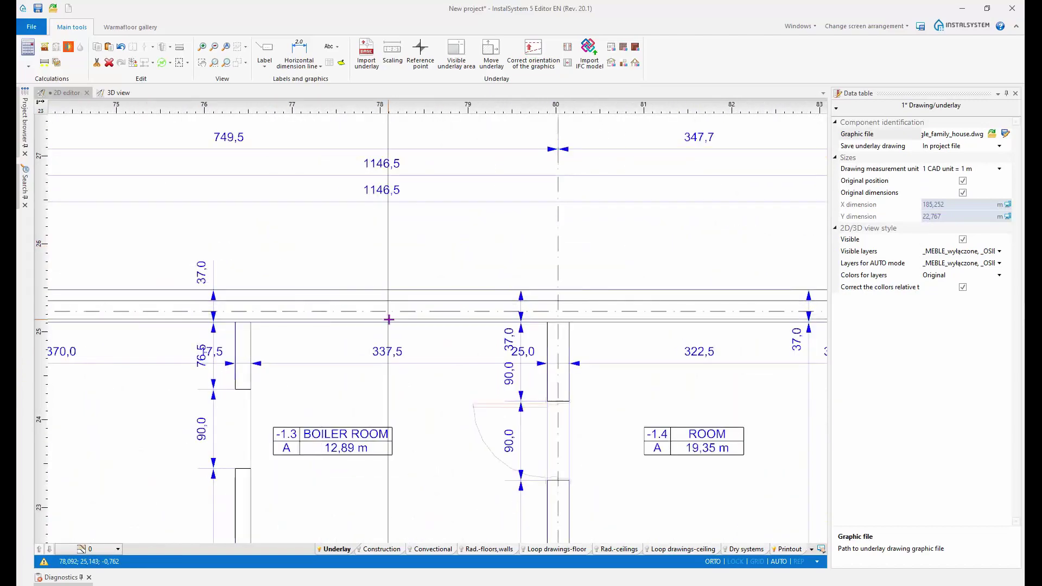
scroll(361, 358, "down", 2)
scroll(277, 417, "up", 6)
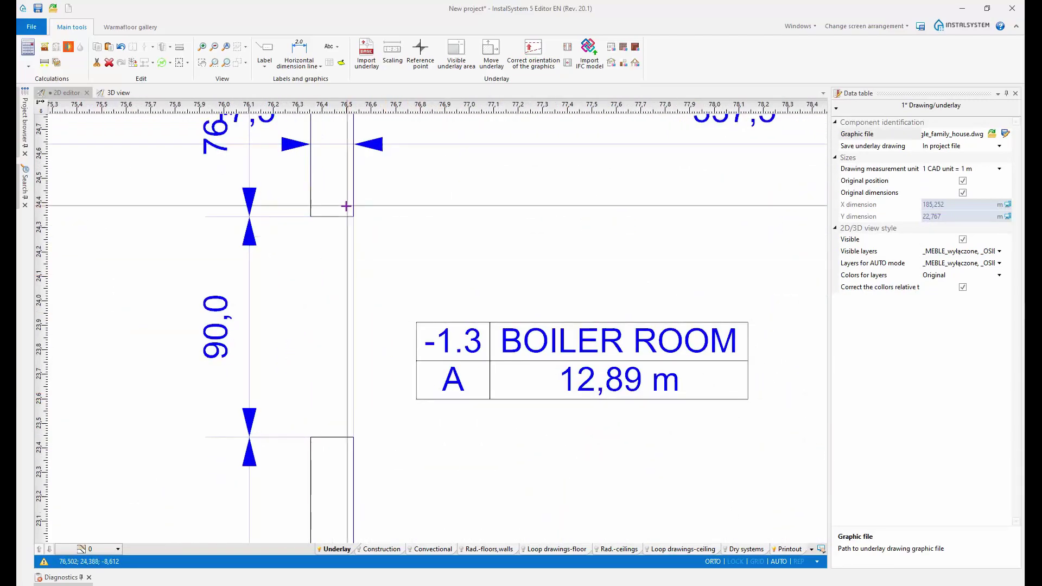
left_click(181, 52)
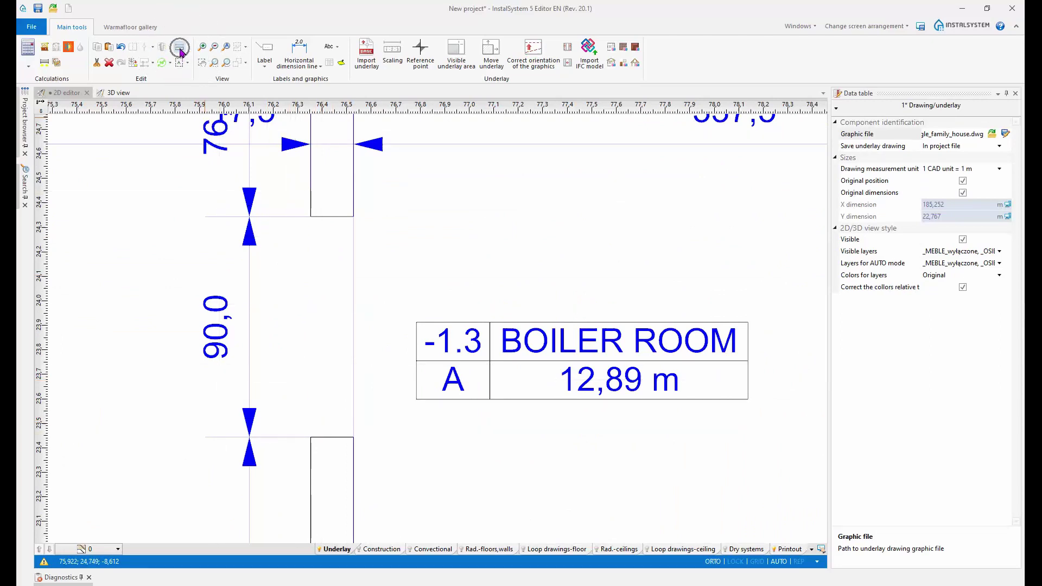
left_click(309, 216)
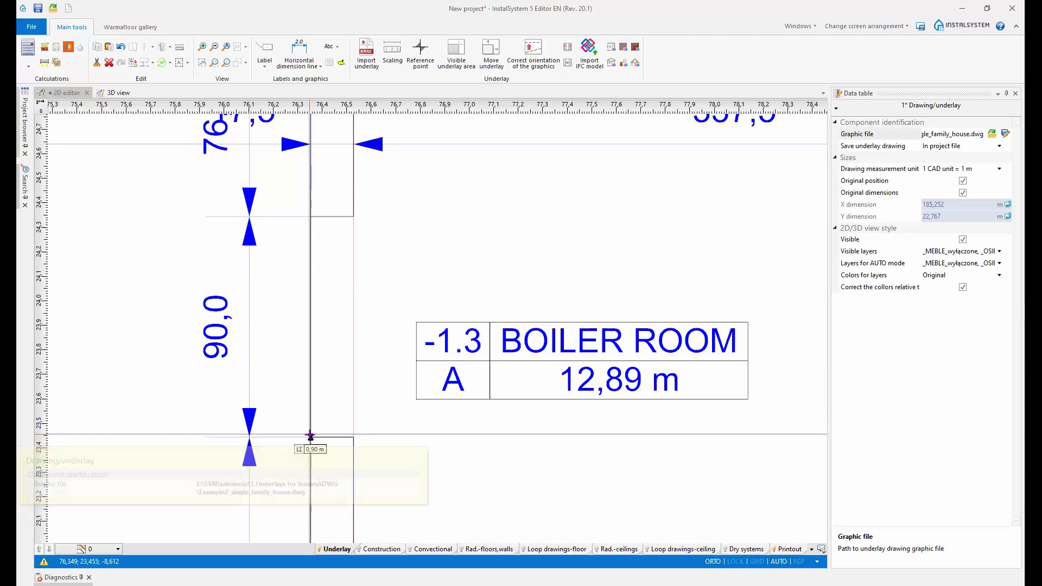
key("Escape")
scroll(517, 395, "down", 8)
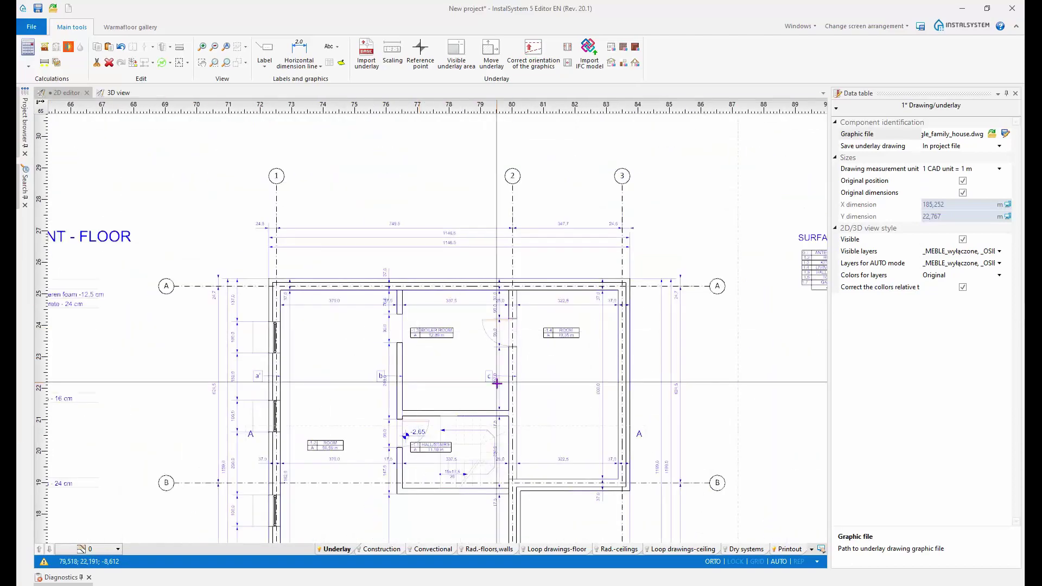
Step: Set the underlay's drawing measurement unit to 1 CAD unit = 1 cm
scroll(517, 394, "down", 1)
scroll(530, 395, "up", 4)
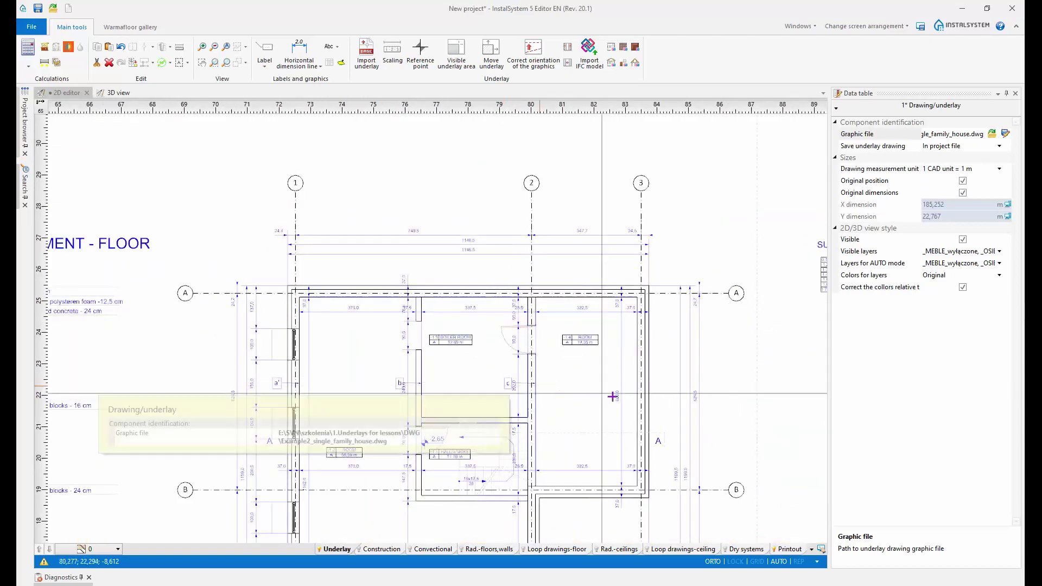
middle_click_drag(607, 395, 561, 381)
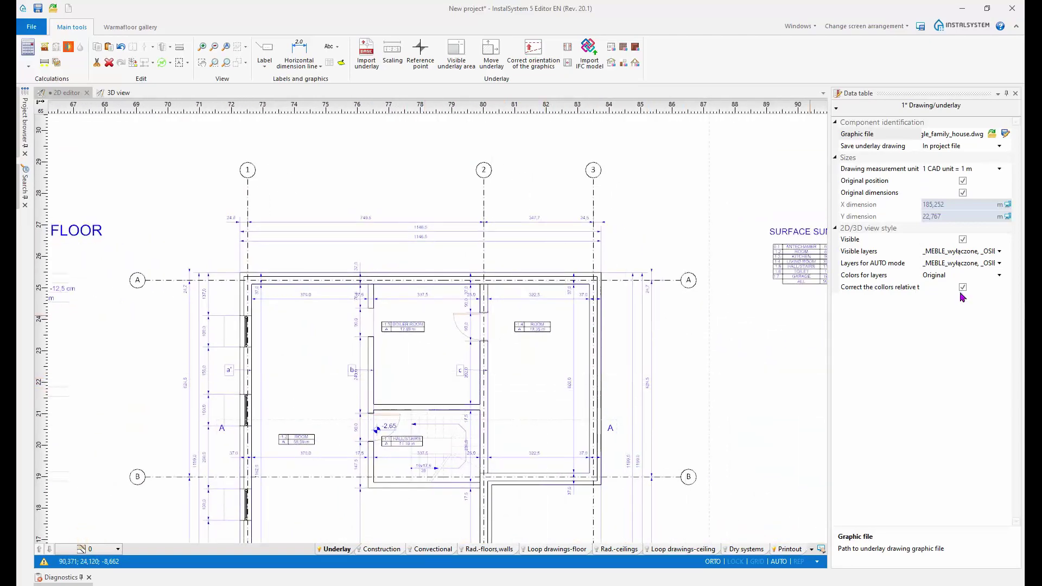
left_click(999, 169)
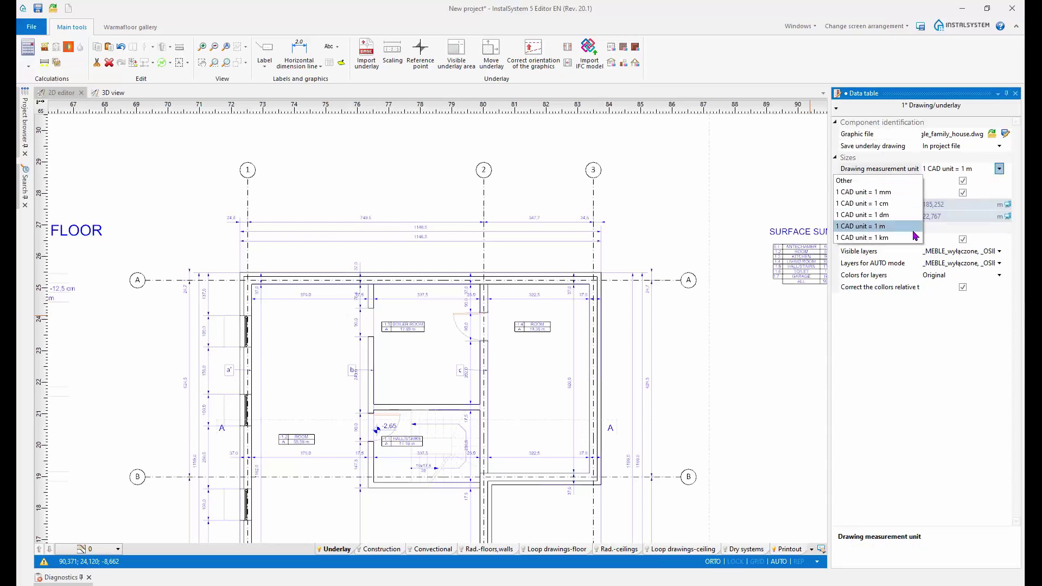
left_click(873, 204)
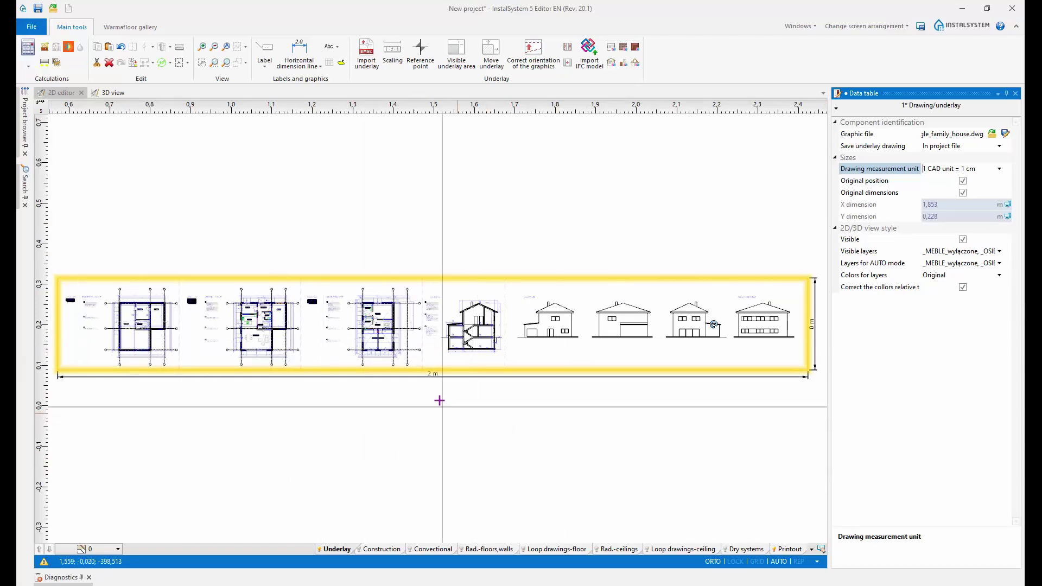
Step: Check the rescaled underlay's overall width dimension and remeasure the door opening beside the boiler room
scroll(439, 375, "up", 3)
scroll(439, 375, "up", 5)
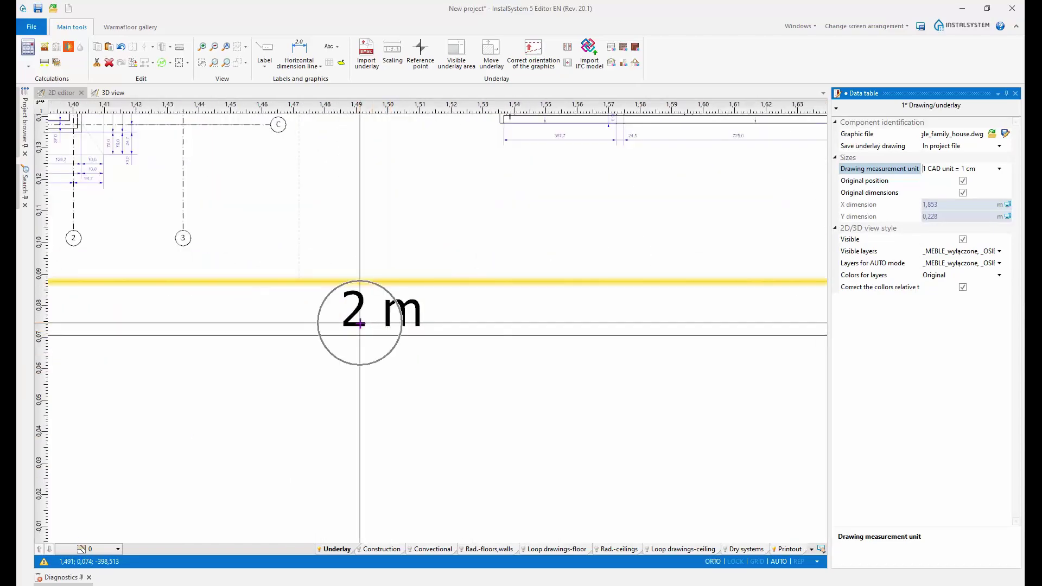
scroll(360, 323, "down", 2)
scroll(359, 322, "down", 5)
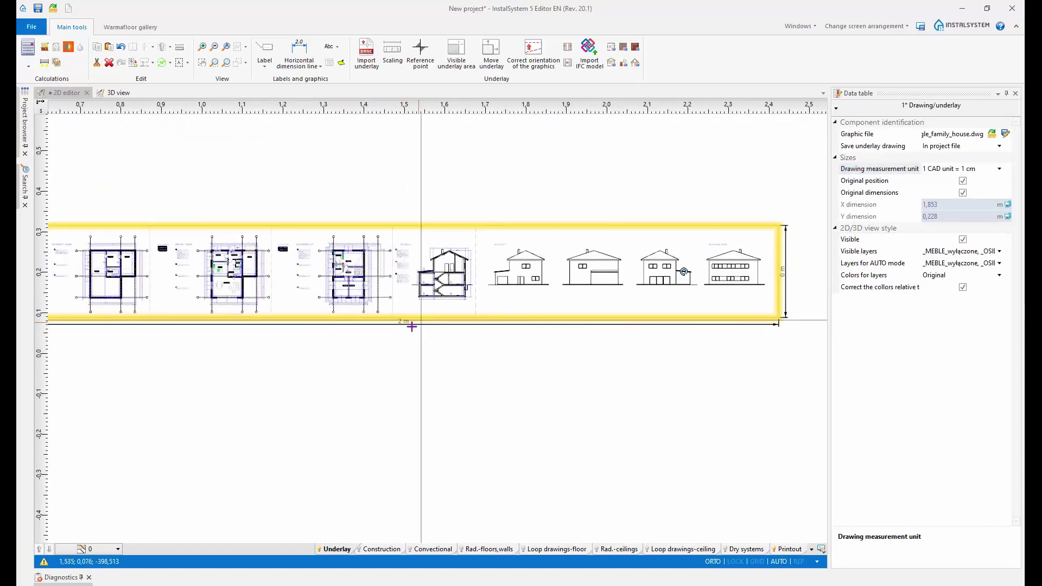
scroll(197, 308, "up", 5)
scroll(251, 265, "up", 7)
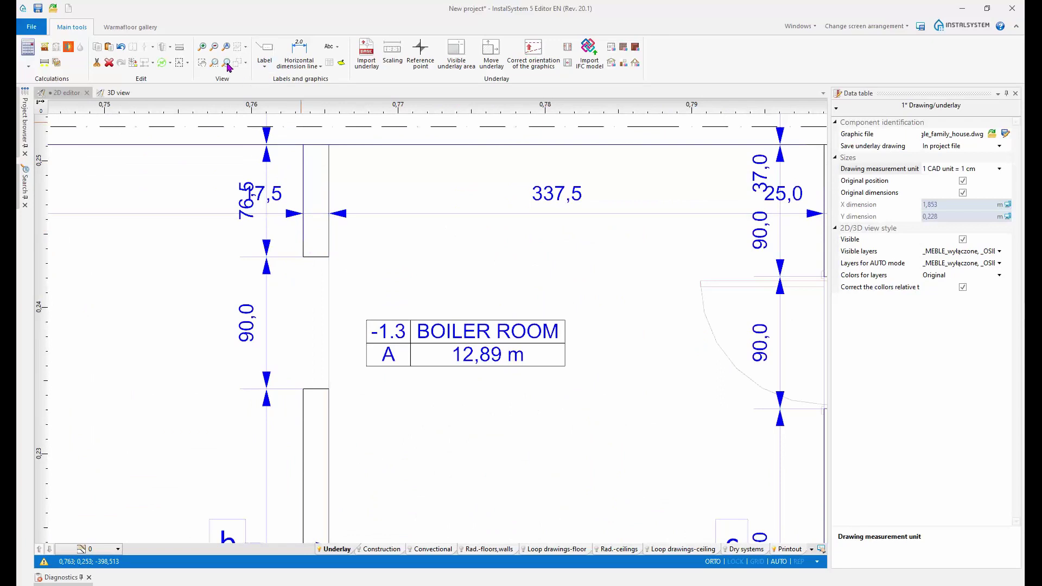
left_click(182, 48)
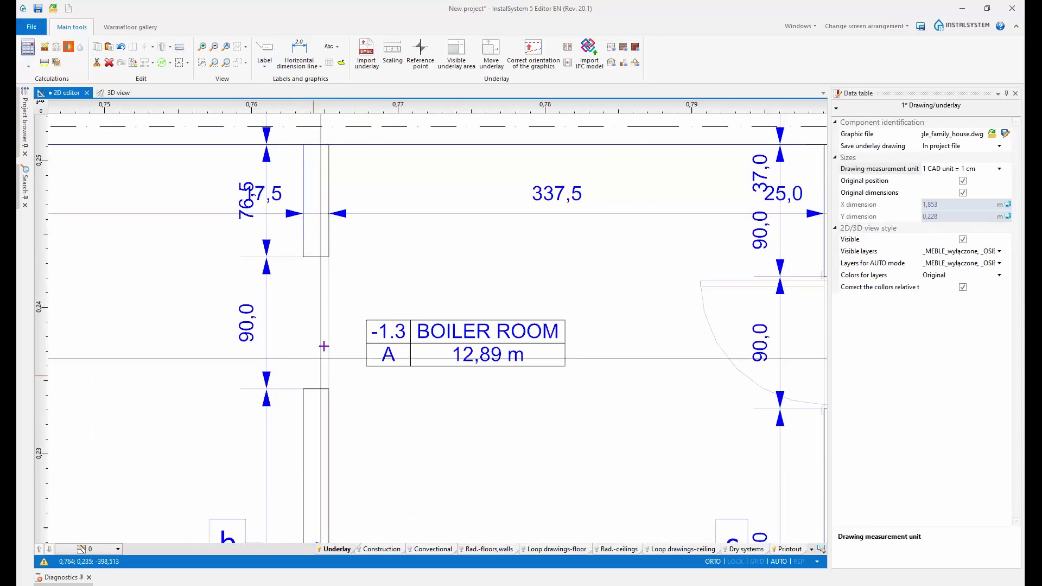
left_click(304, 258)
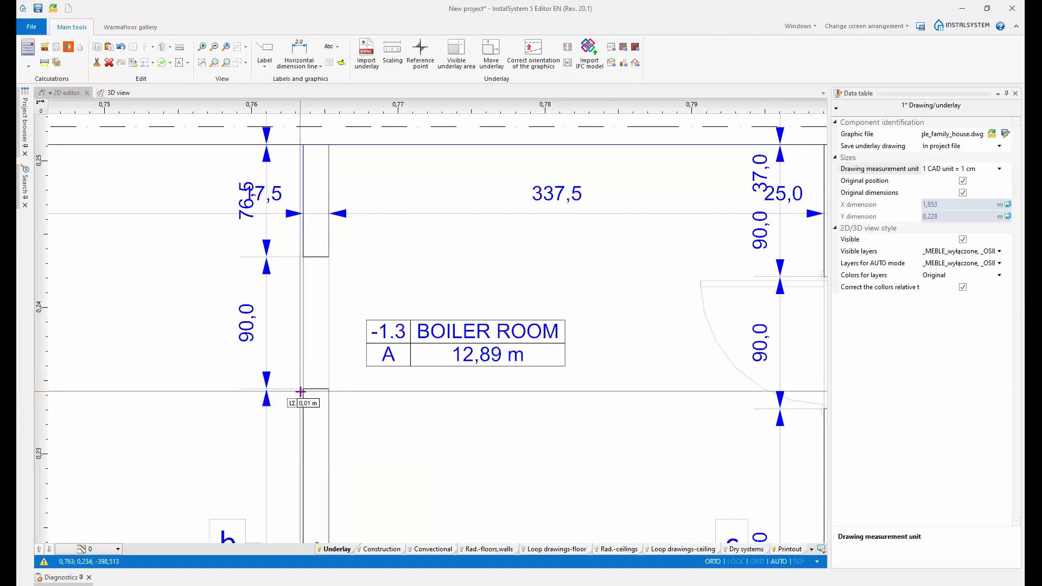
scroll(304, 389, "up", 1)
scroll(303, 390, "up", 1)
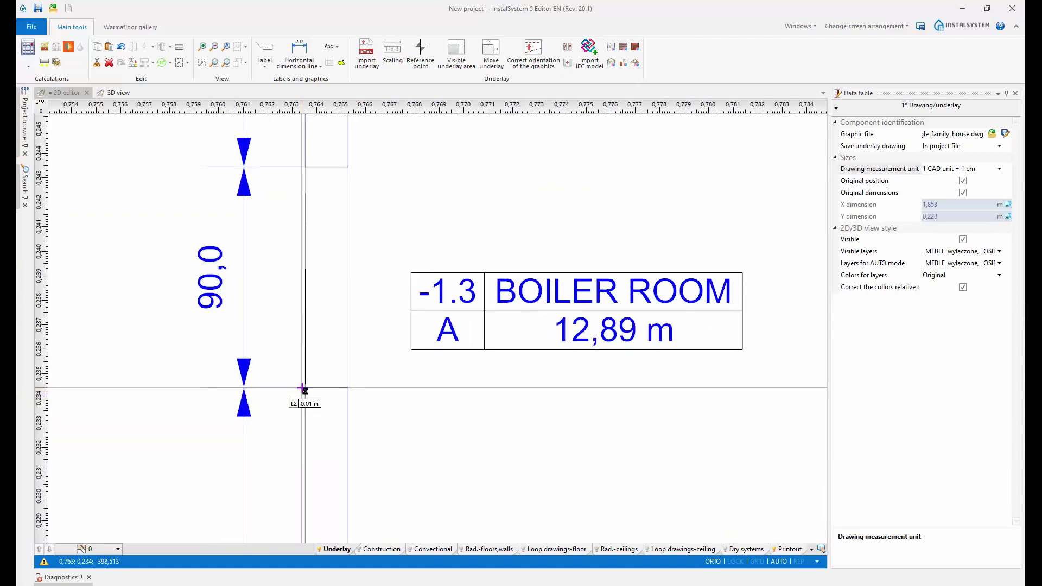
scroll(301, 382, "down", 10)
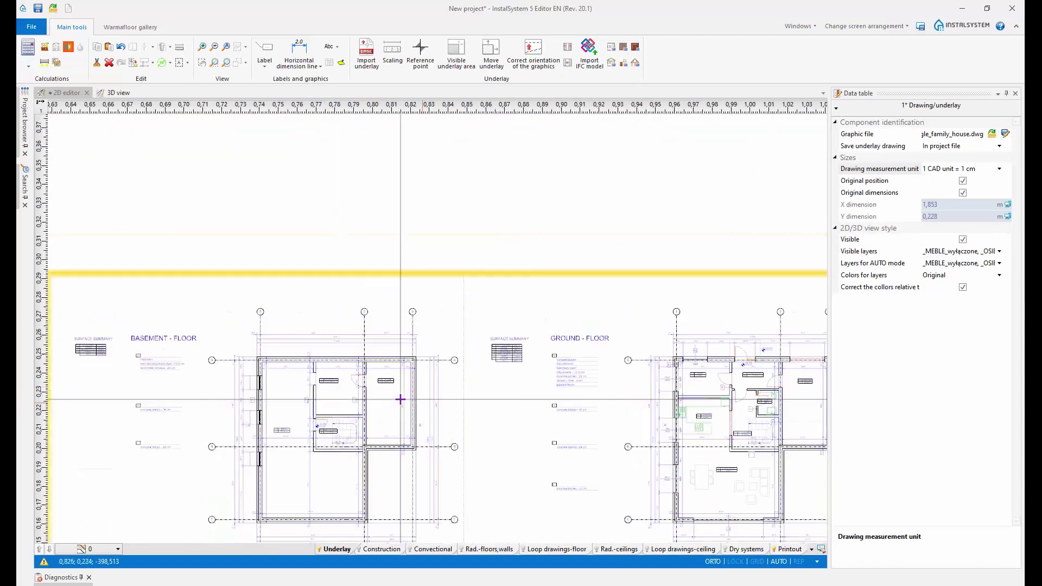
Step: Set the underlay's drawing measurement unit back to 1 CAD unit = 1 m
scroll(611, 366, "down", 3)
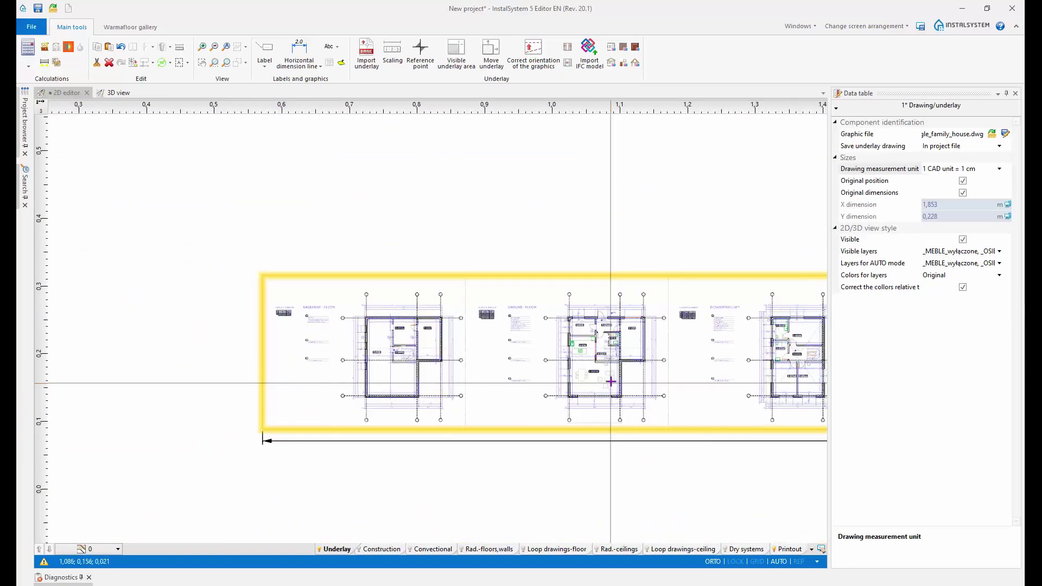
left_click(999, 169)
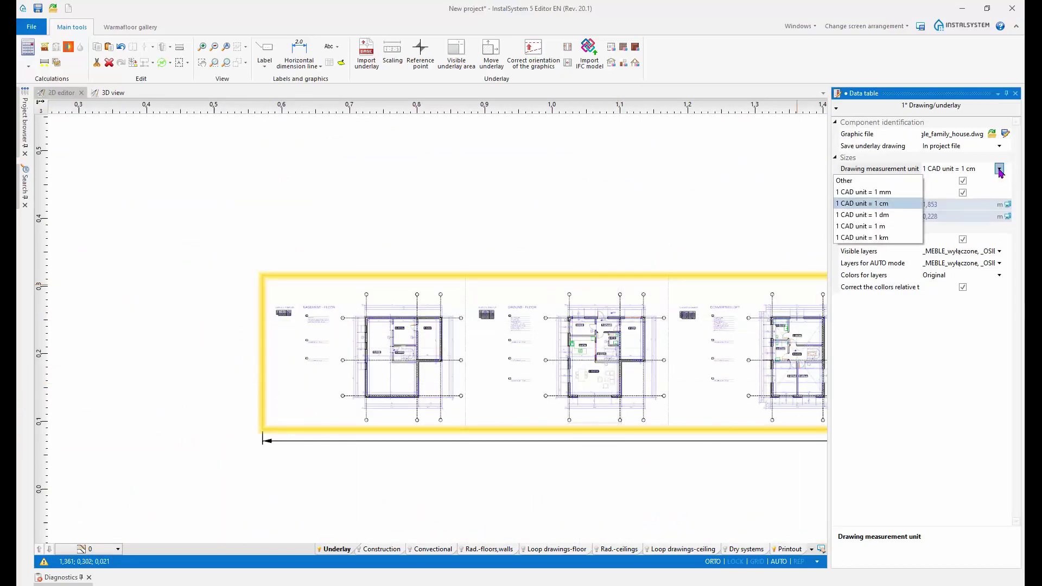
left_click(883, 227)
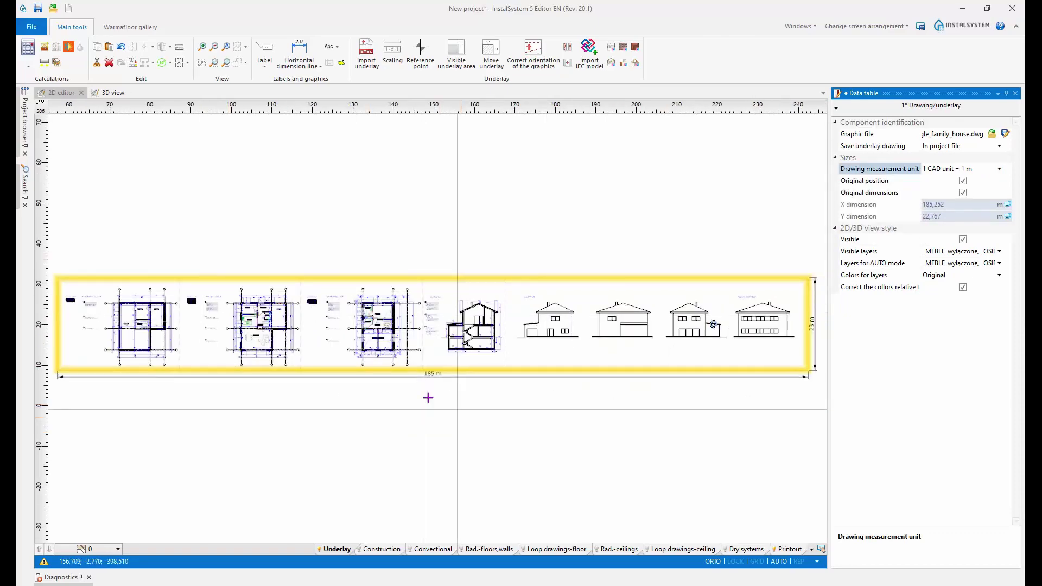
Step: Look over the underlay's floor plans and elevations at the restored scale, focusing on the basement and ground floor plans
scroll(471, 354, "up", 2)
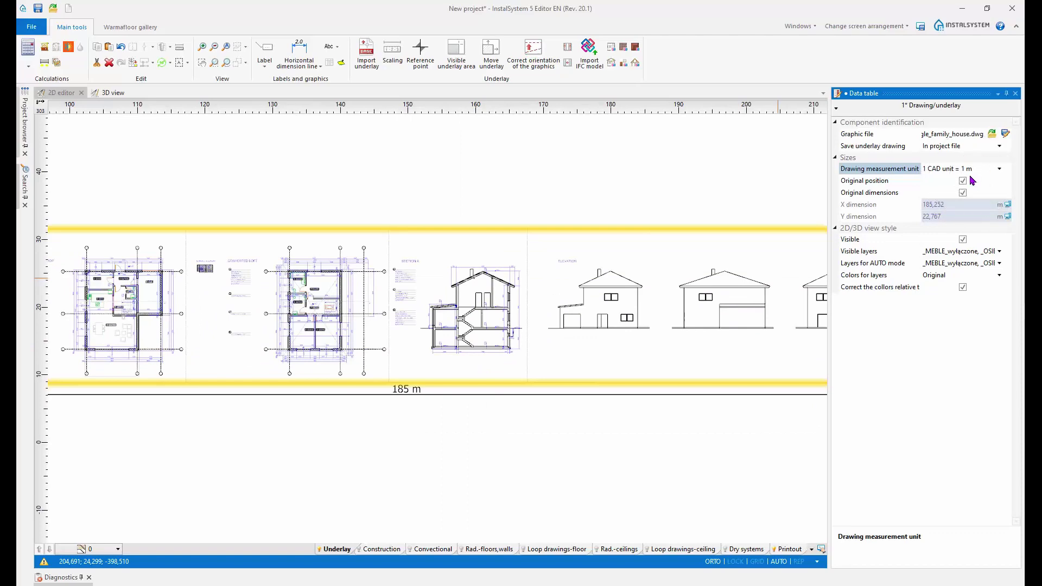
scroll(368, 253, "down", 2)
middle_click_drag(292, 269, 411, 300)
scroll(169, 306, "up", 4)
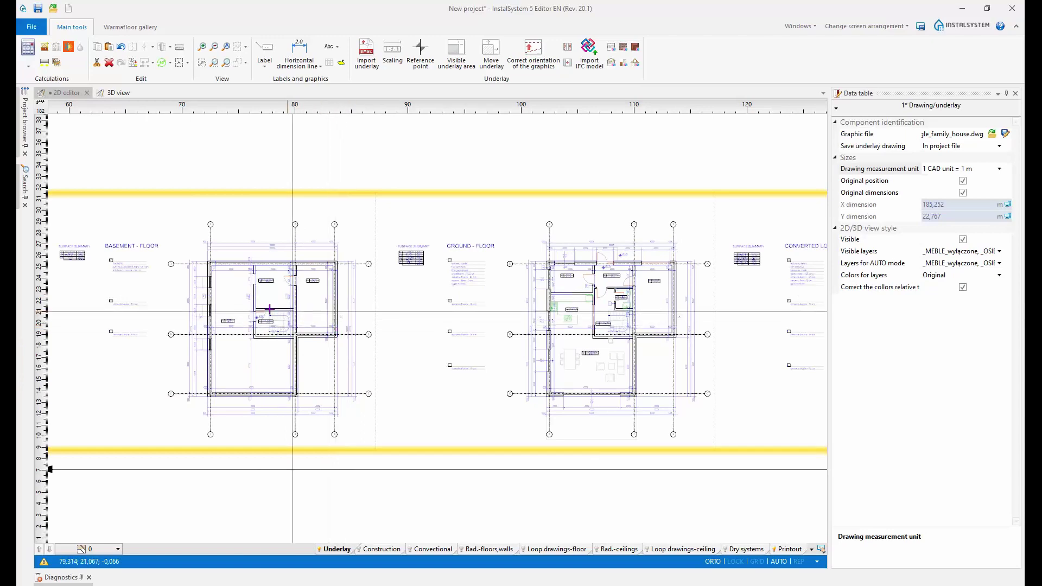
left_click(396, 70)
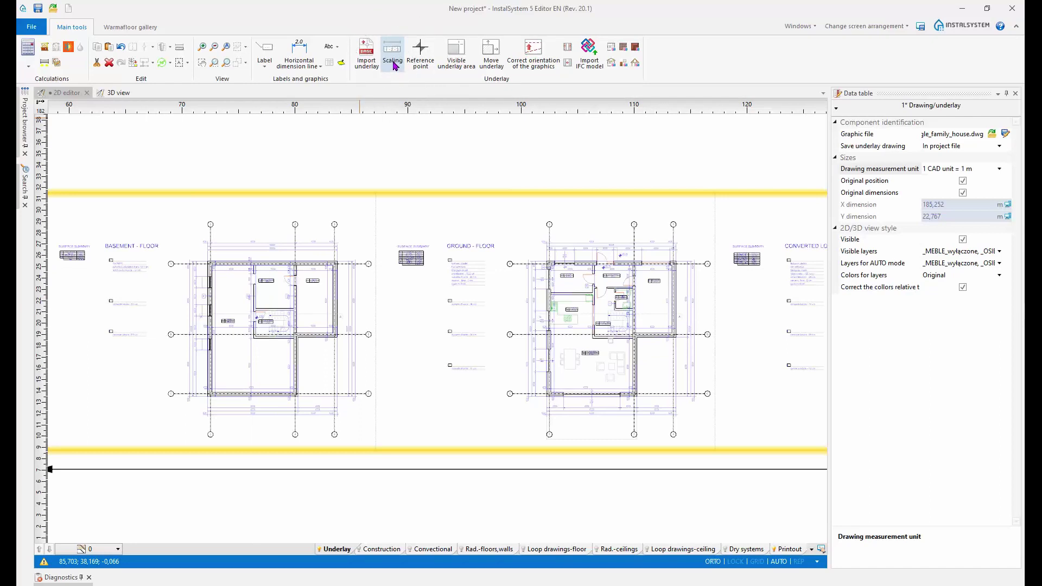
left_click(395, 65)
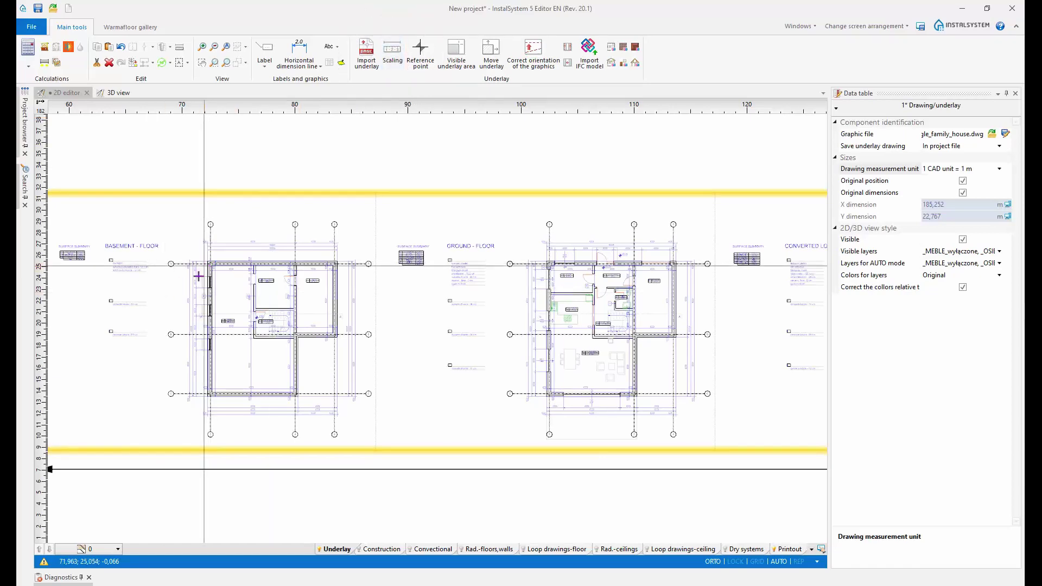
scroll(214, 304, "up", 5)
scroll(268, 319, "down", 5)
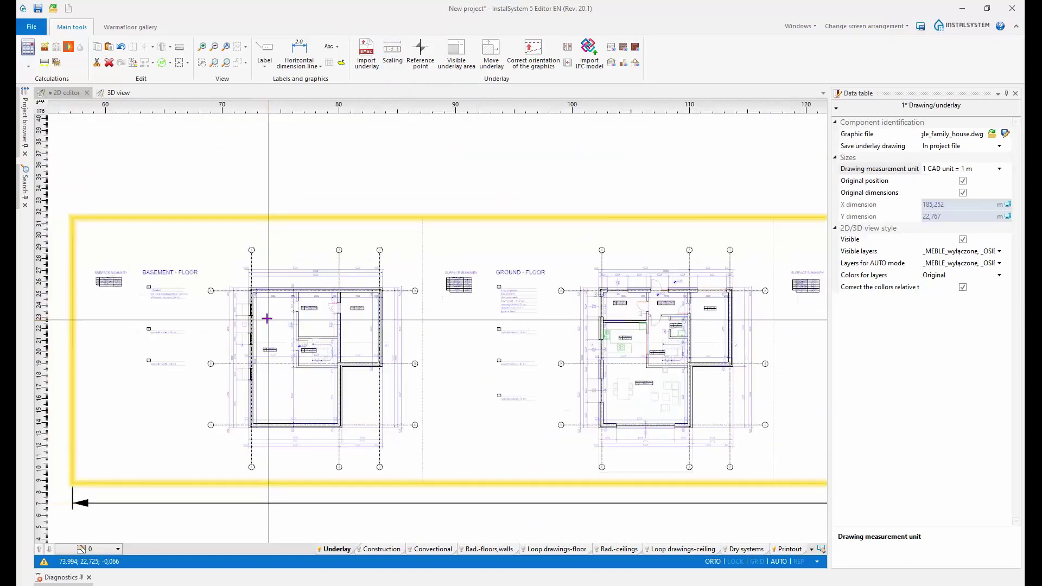
scroll(335, 300, "down", 2)
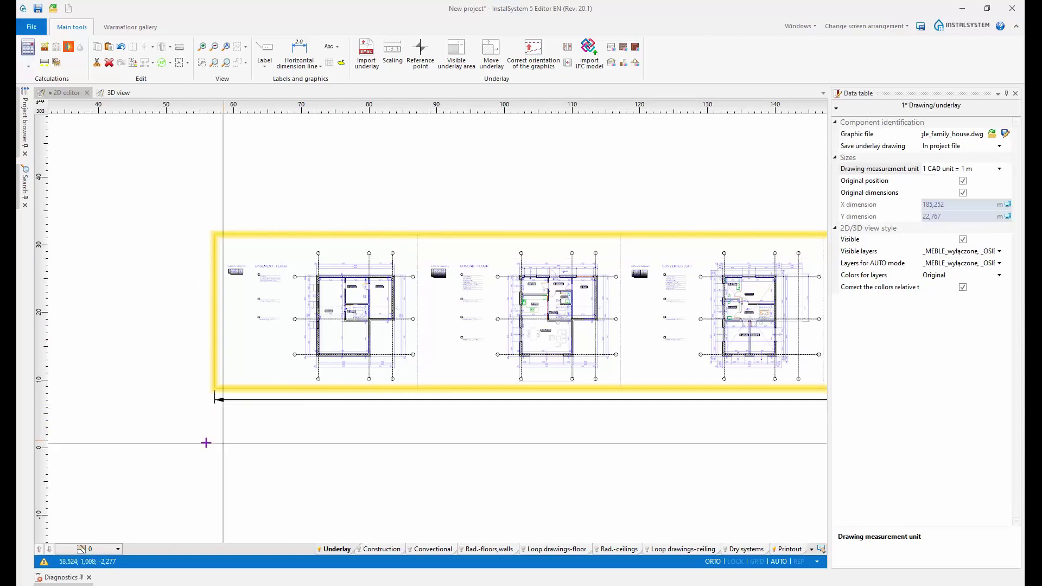
Step: Check which storeys the building currently contains and which storey shadow options are offered
left_click(118, 550)
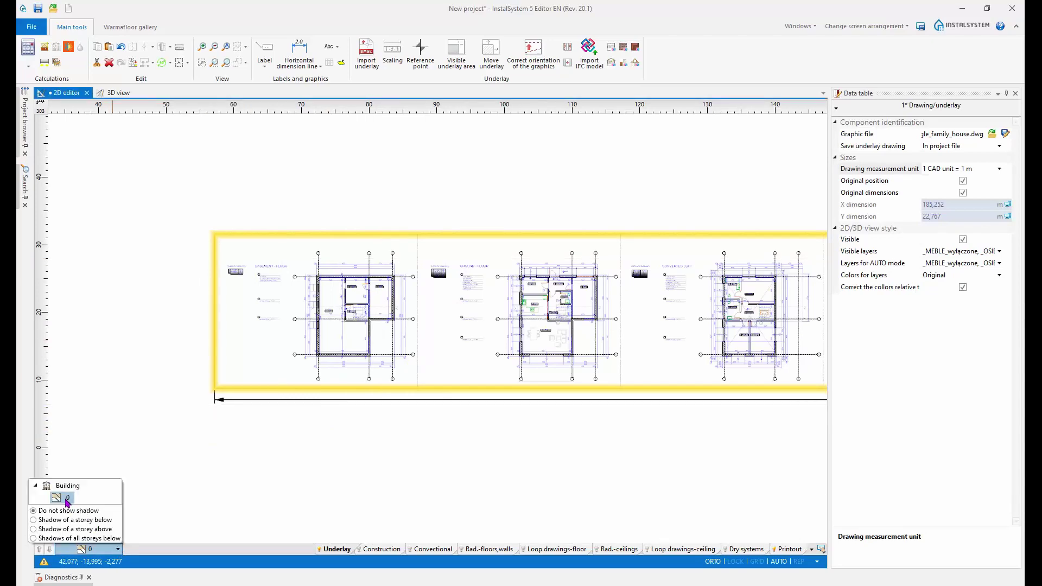
left_click(362, 495)
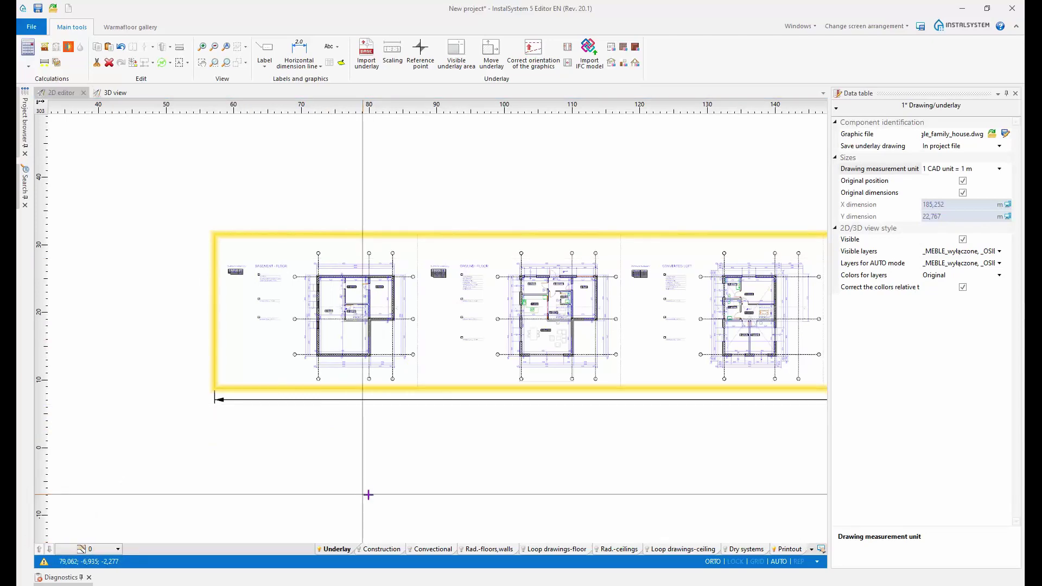
left_click(117, 549)
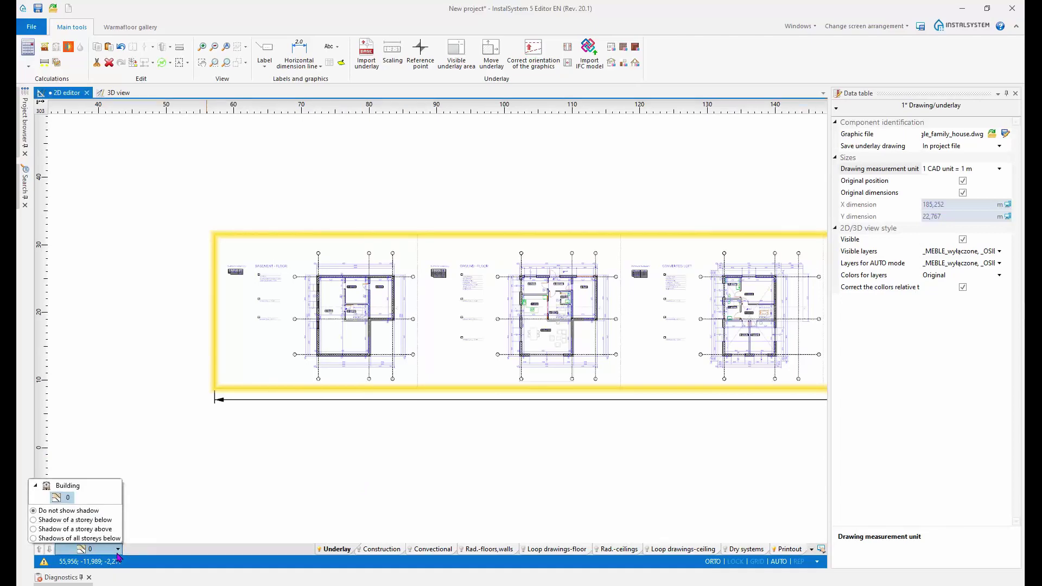
left_click(347, 481)
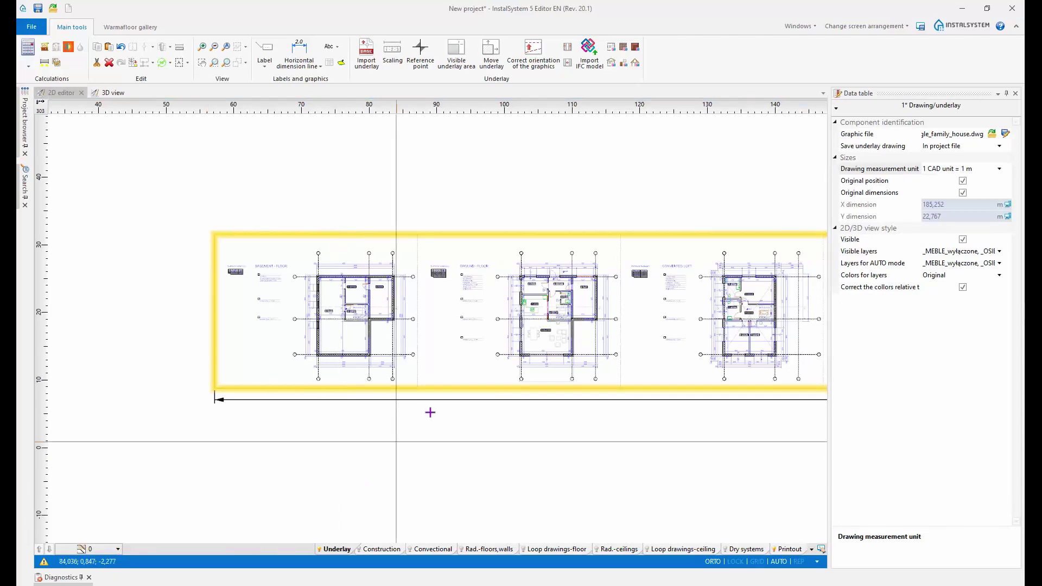
Step: Limit the visible underlay area to a rectangle enclosing only the basement floor plan with its title and surface summary
scroll(380, 425, "up", 3)
scroll(380, 425, "down", 2)
scroll(407, 439, "up", 2)
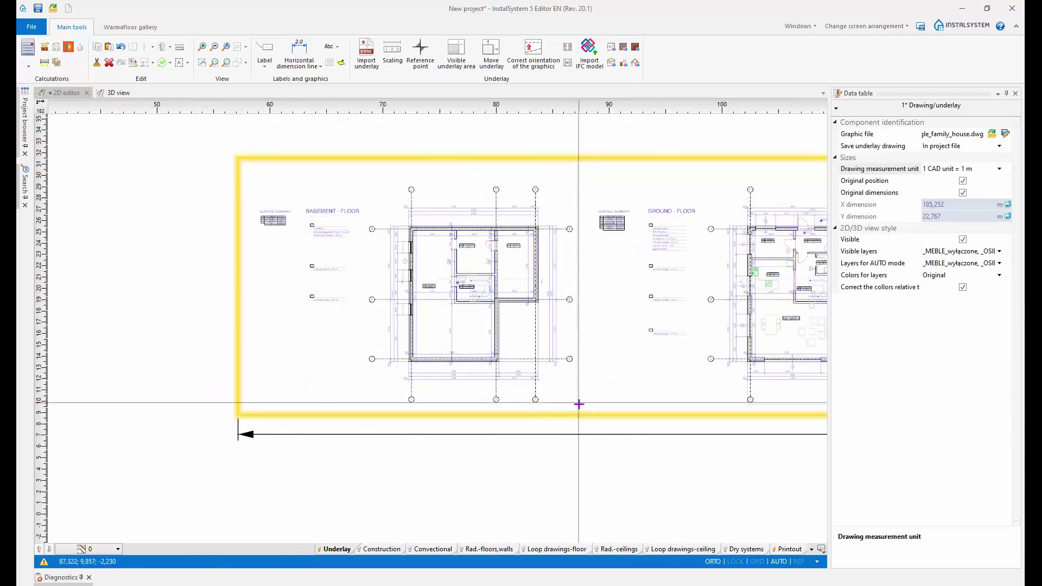
scroll(579, 402, "down", 2)
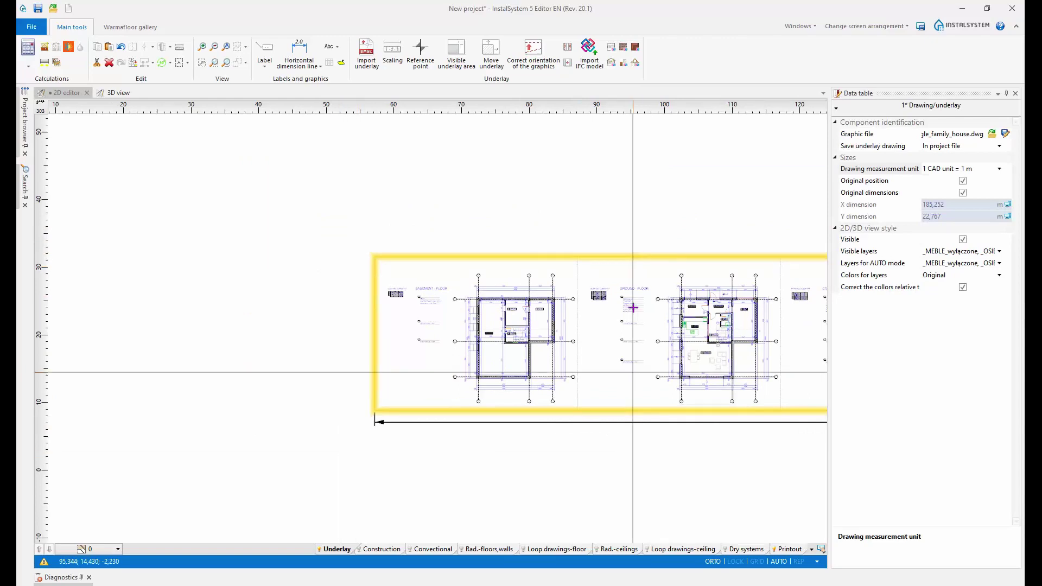
scroll(530, 364, "up", 2)
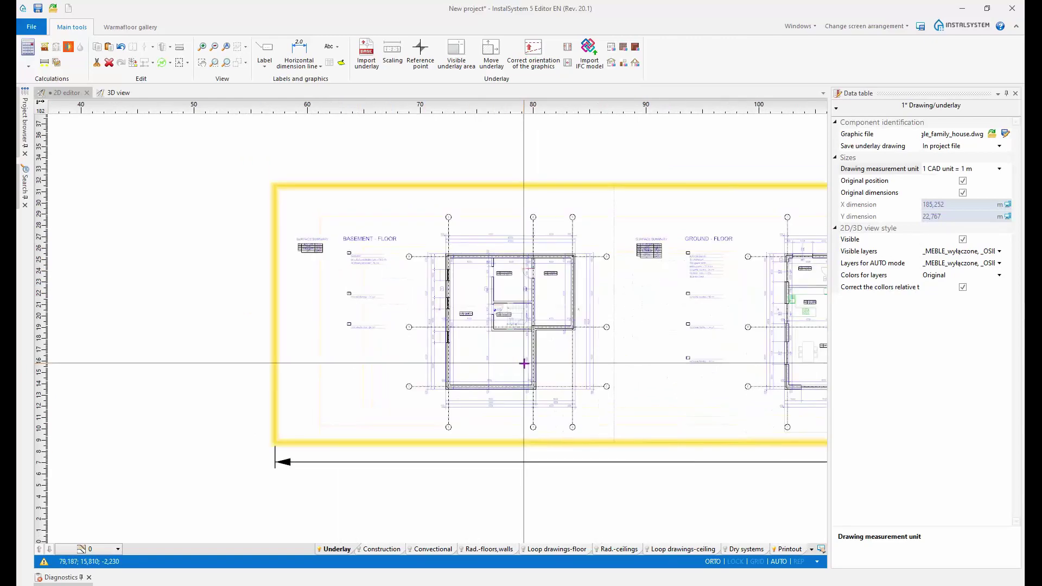
left_click(465, 60)
left_click_drag(272, 180, 617, 438)
scroll(565, 471, "down", 8)
Step: Insert a reference point at the intersection of grid axes A and 1 on the basement floor plan
scroll(512, 415, "up", 10)
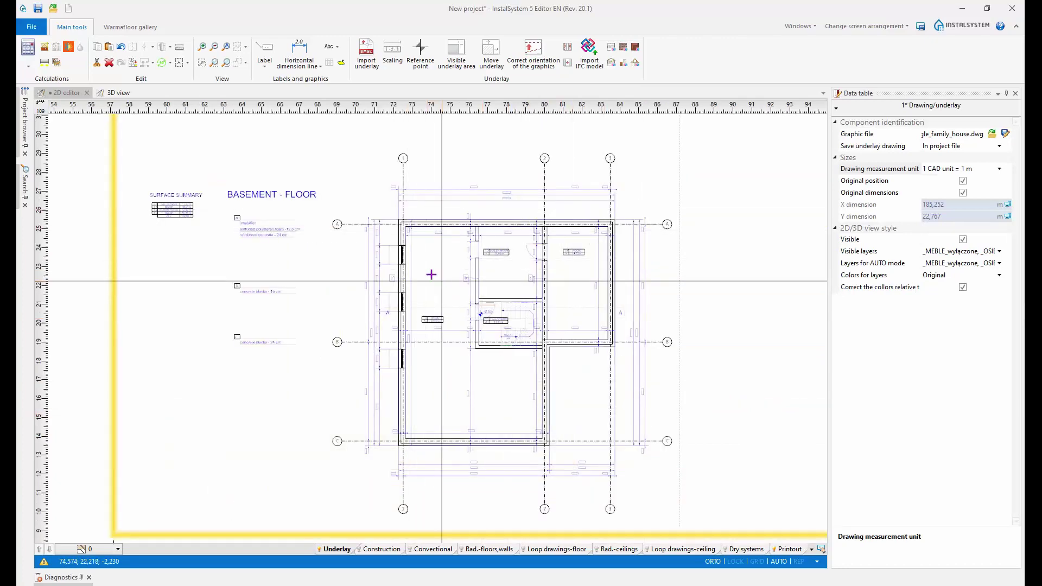
scroll(413, 225, "up", 2)
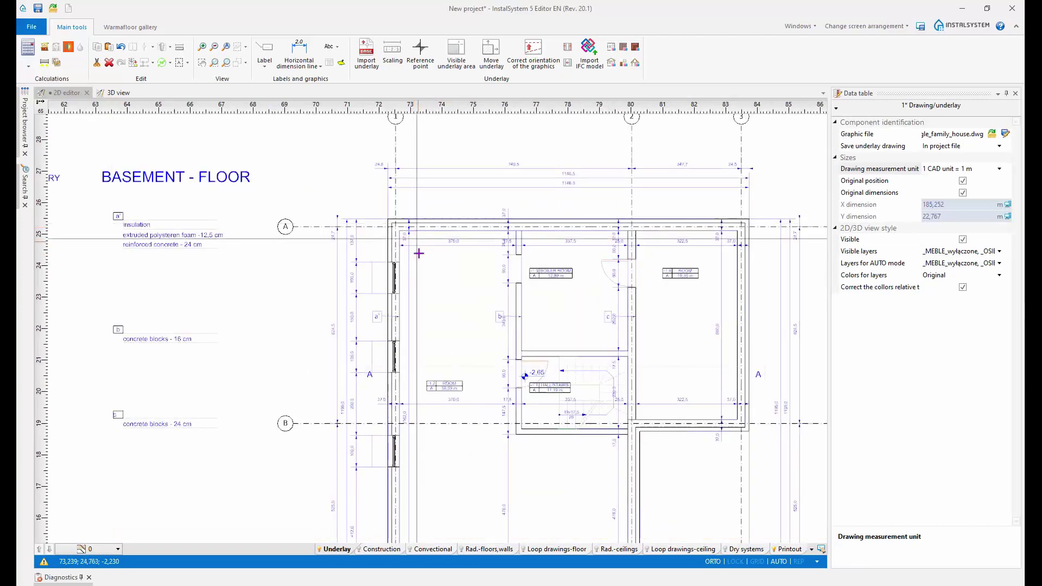
scroll(410, 226, "up", 2)
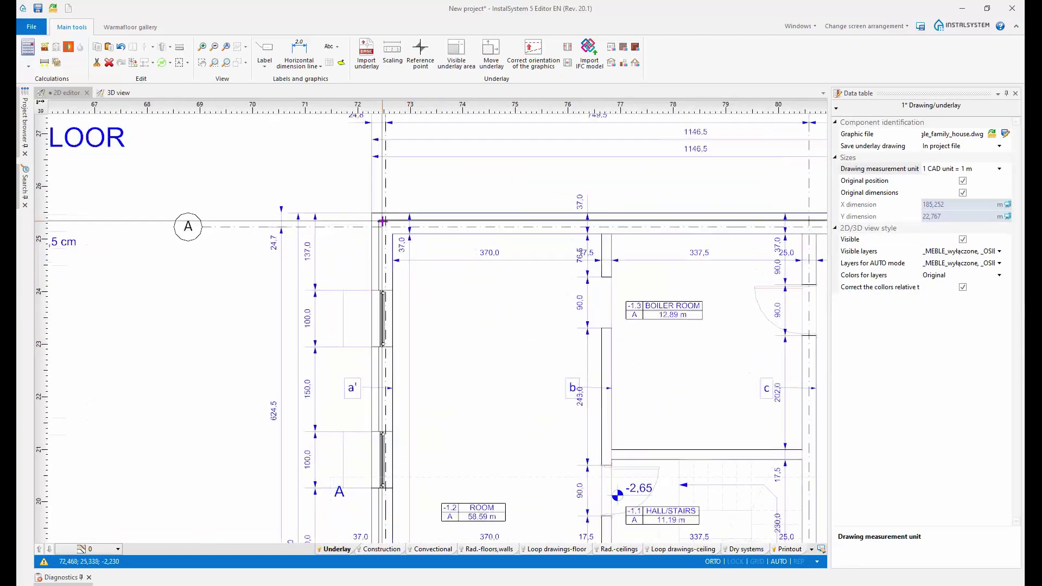
scroll(383, 222, "up", 3)
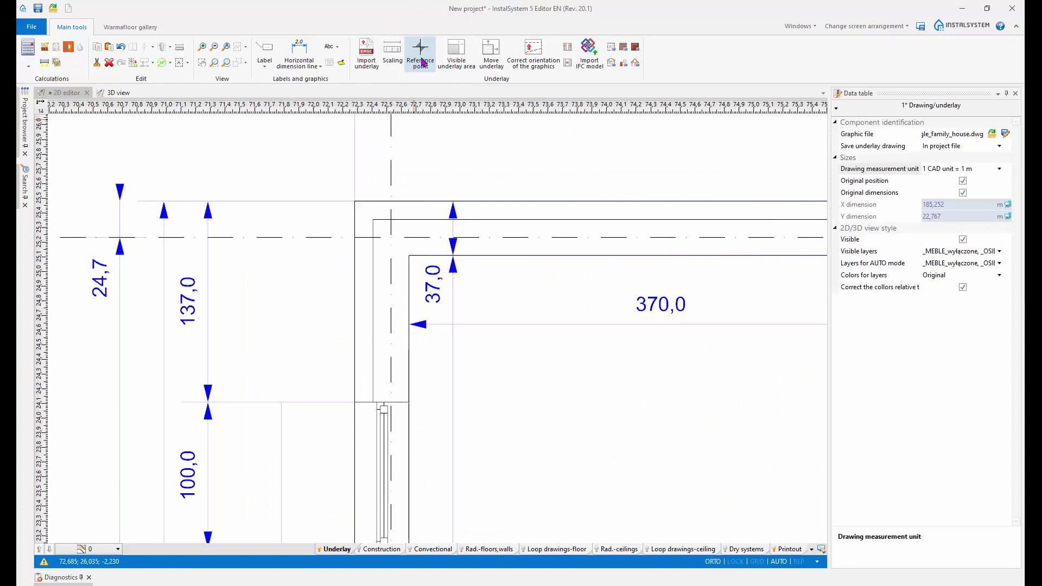
left_click(422, 56)
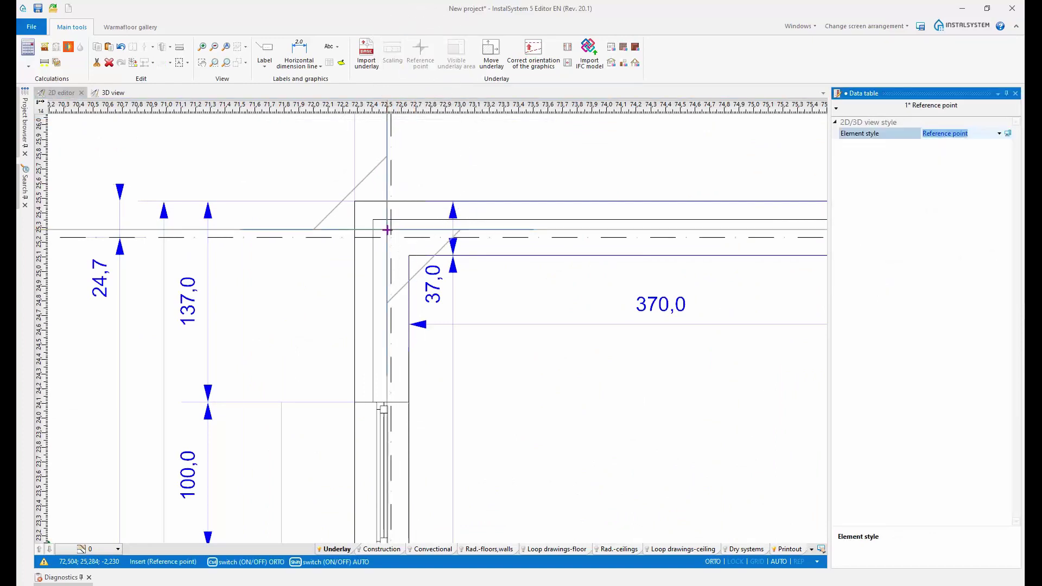
scroll(387, 241, "up", 2)
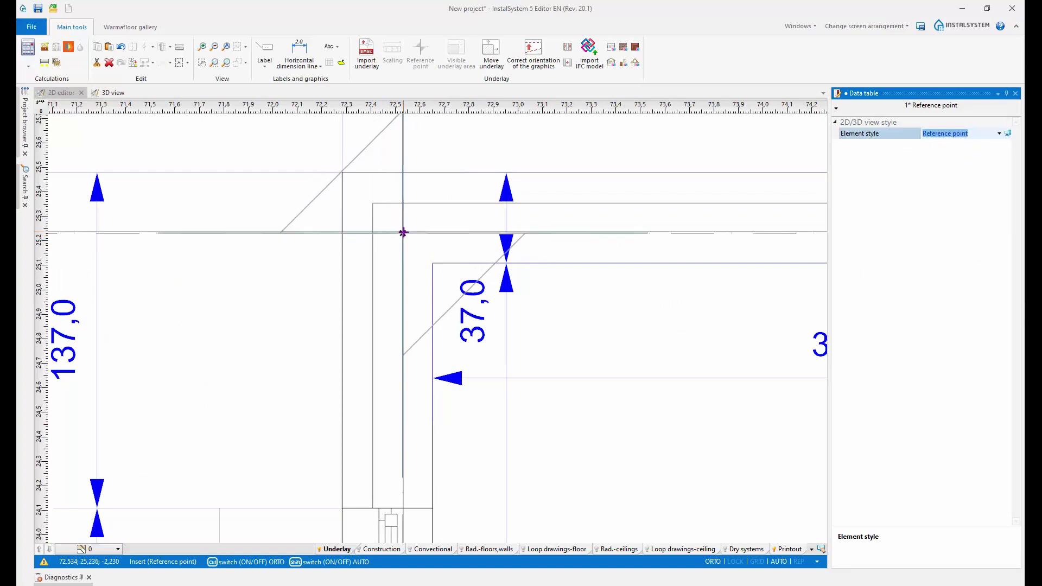
left_click(402, 234)
middle_click_drag(474, 190, 500, 248)
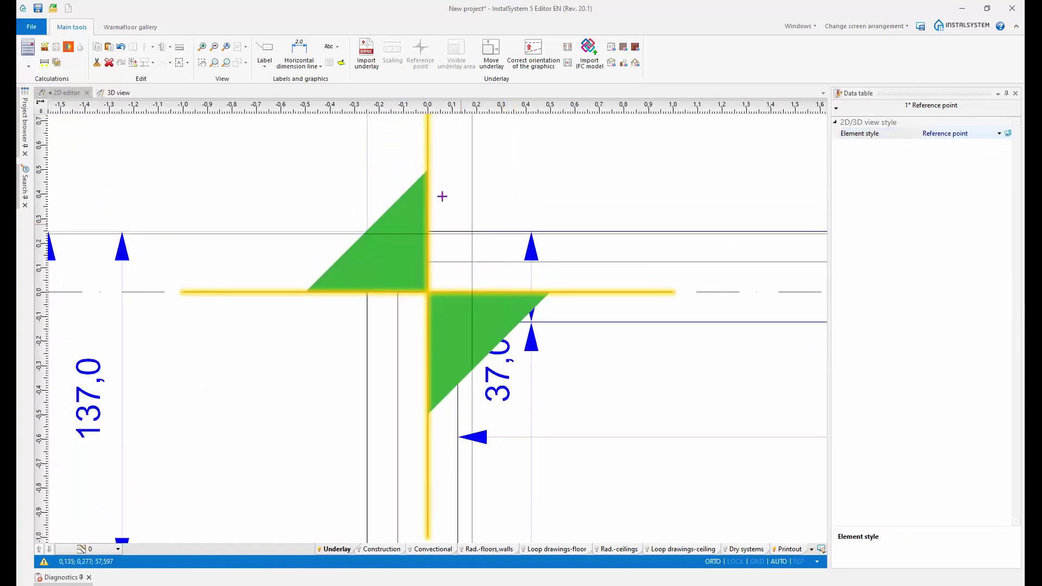
left_click(499, 126)
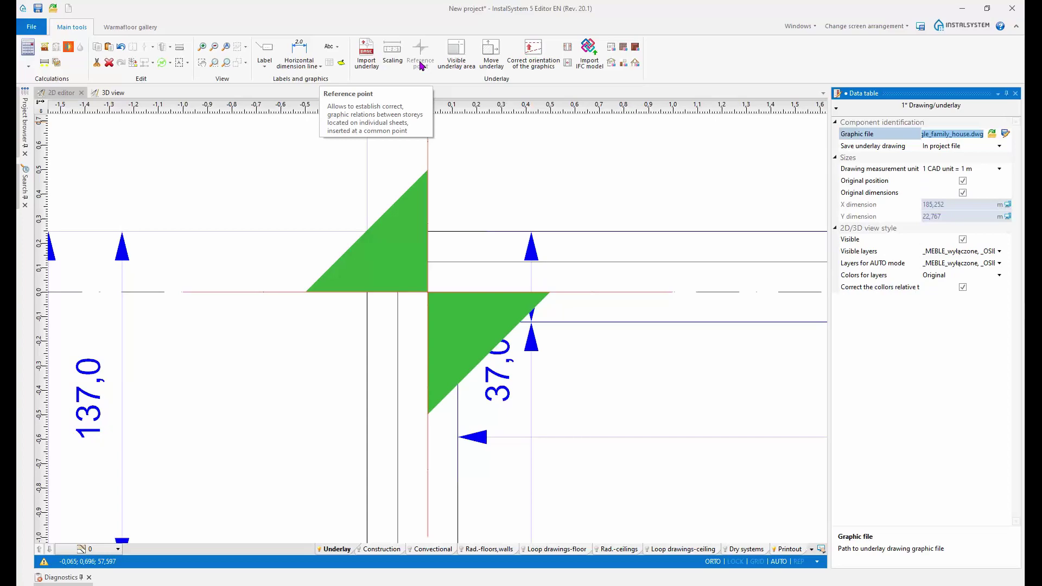
Step: Examine the reference point's placement at the wall corner and the extent of the cropped basement underlay
scroll(458, 191, "down", 10)
scroll(536, 291, "down", 2)
scroll(539, 288, "up", 5)
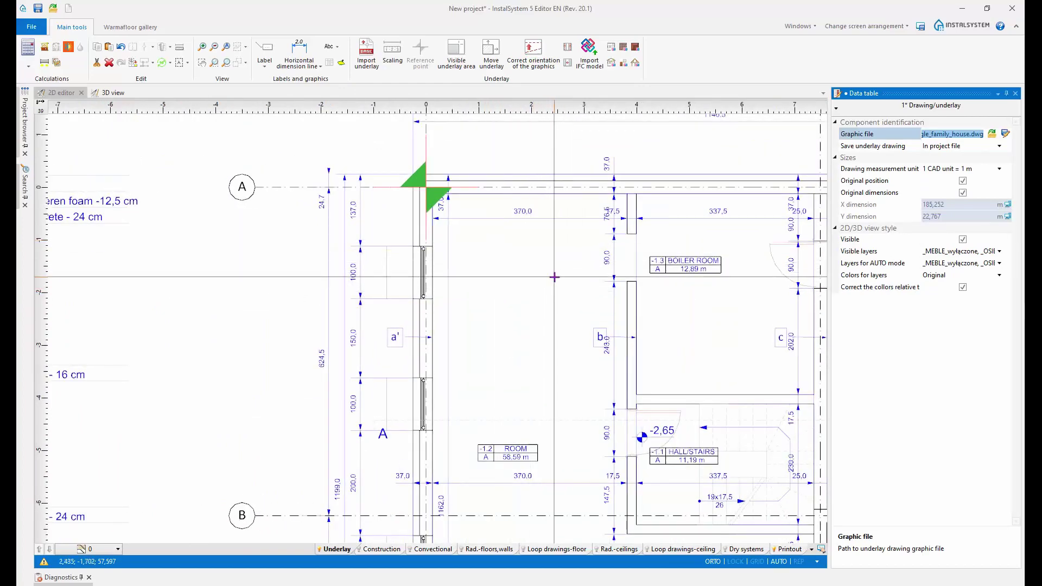
scroll(437, 178, "up", 4)
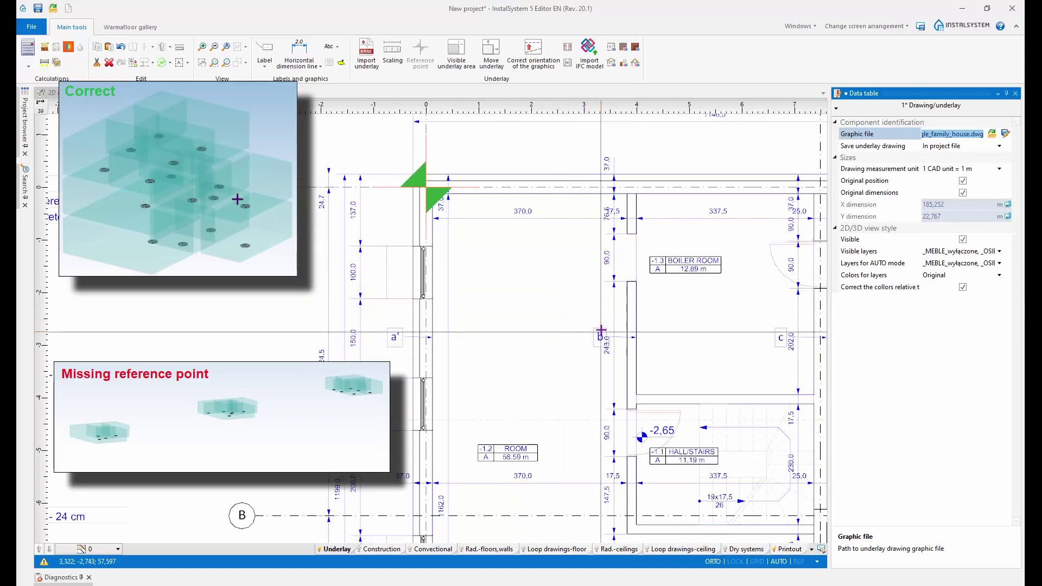
scroll(478, 207, "down", 3)
middle_click_drag(480, 215, 486, 244)
scroll(486, 245, "up", 3)
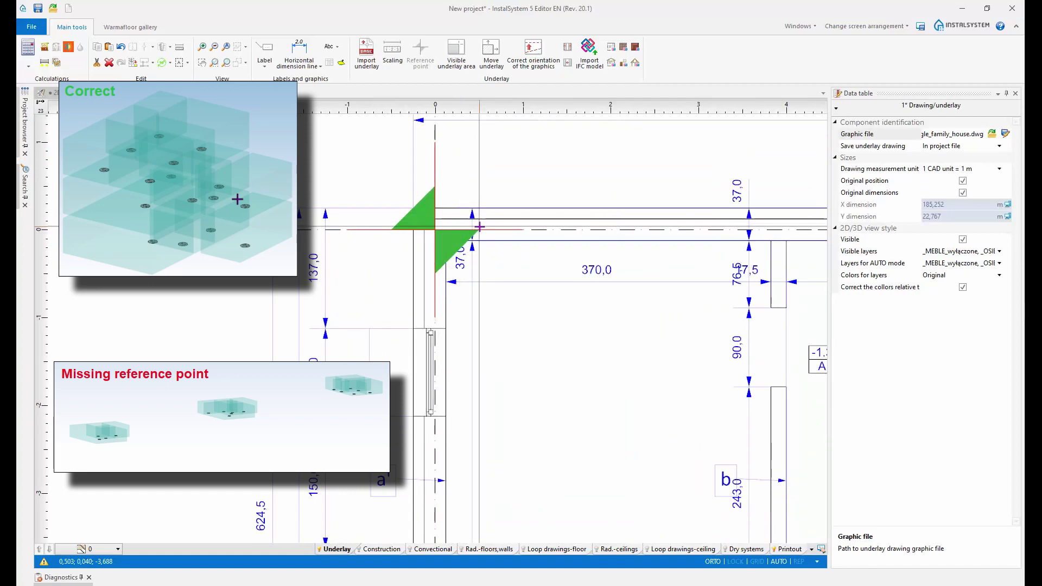
scroll(467, 222, "up", 2)
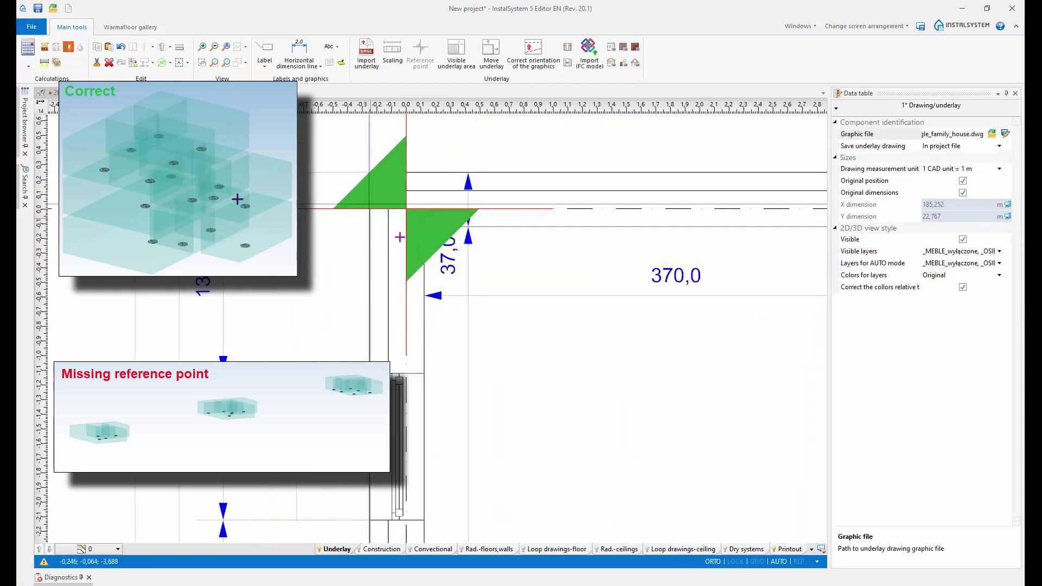
scroll(412, 218, "down", 5)
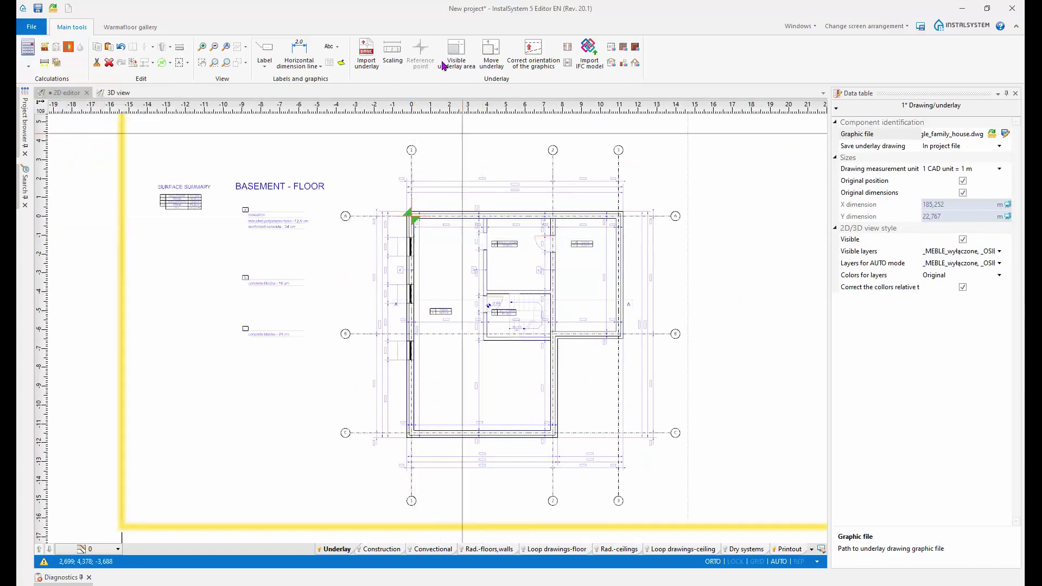
scroll(572, 333, "down", 2)
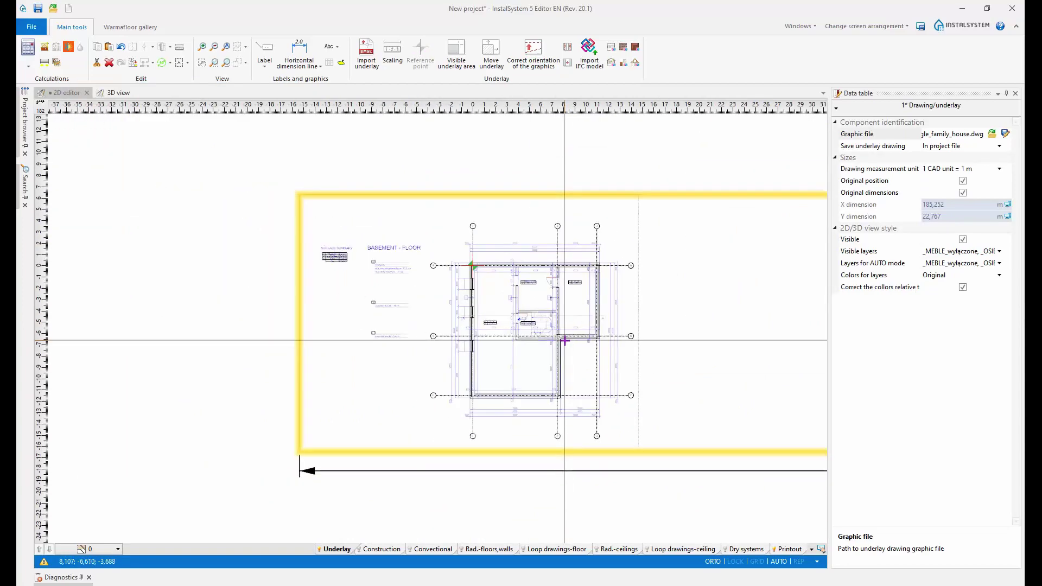
scroll(543, 341, "down", 1)
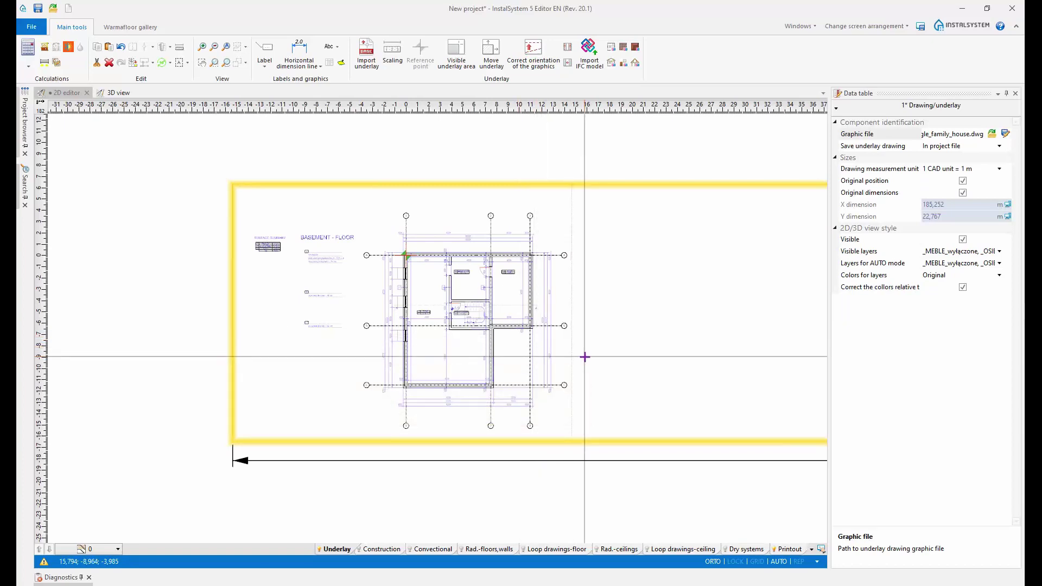
Step: Switch to the General data screen arrangement and add two storeys above storey 0 in Storeys management
left_click(868, 26)
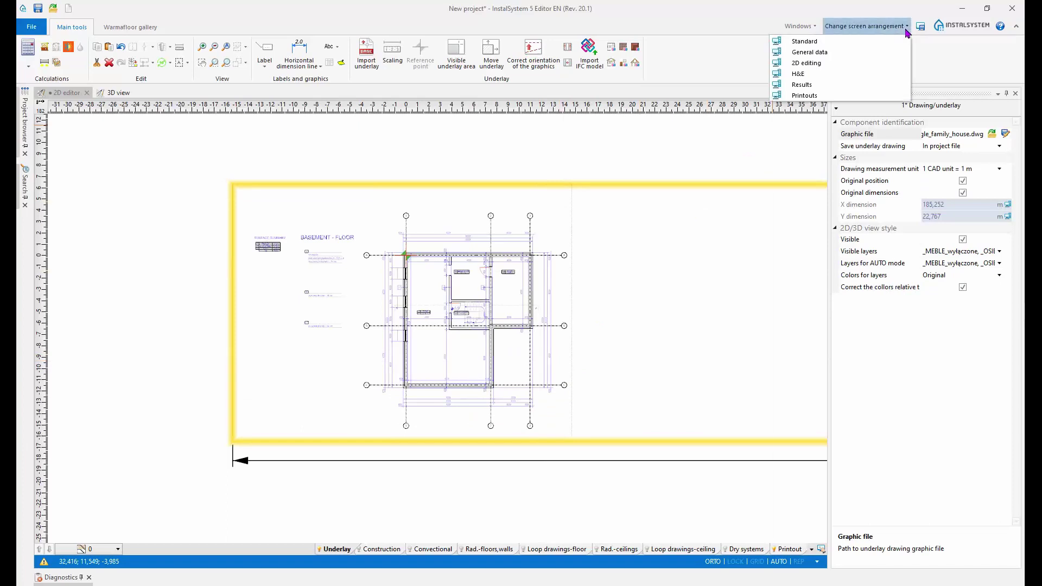
left_click(814, 52)
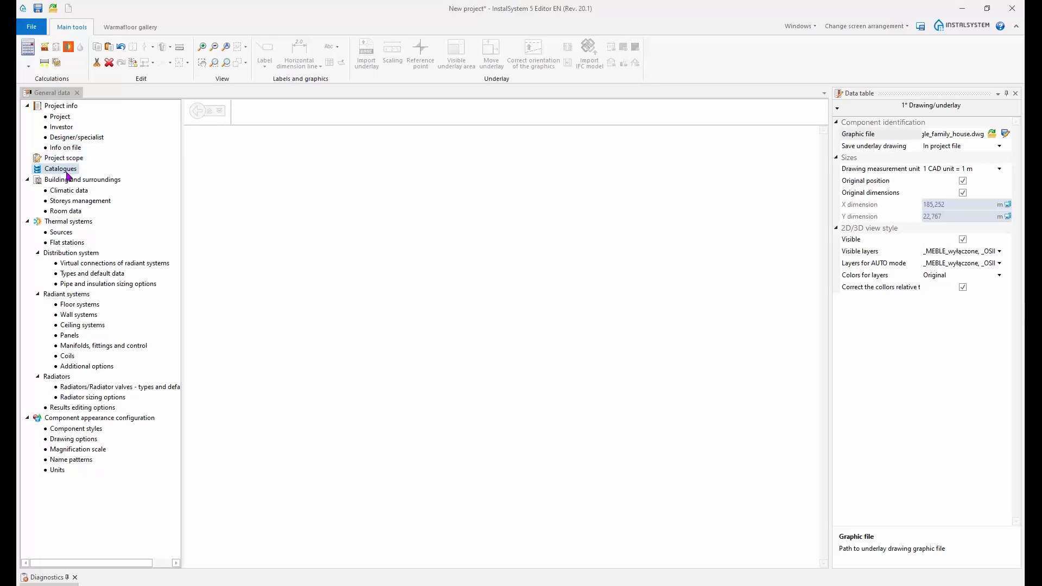
left_click(68, 201)
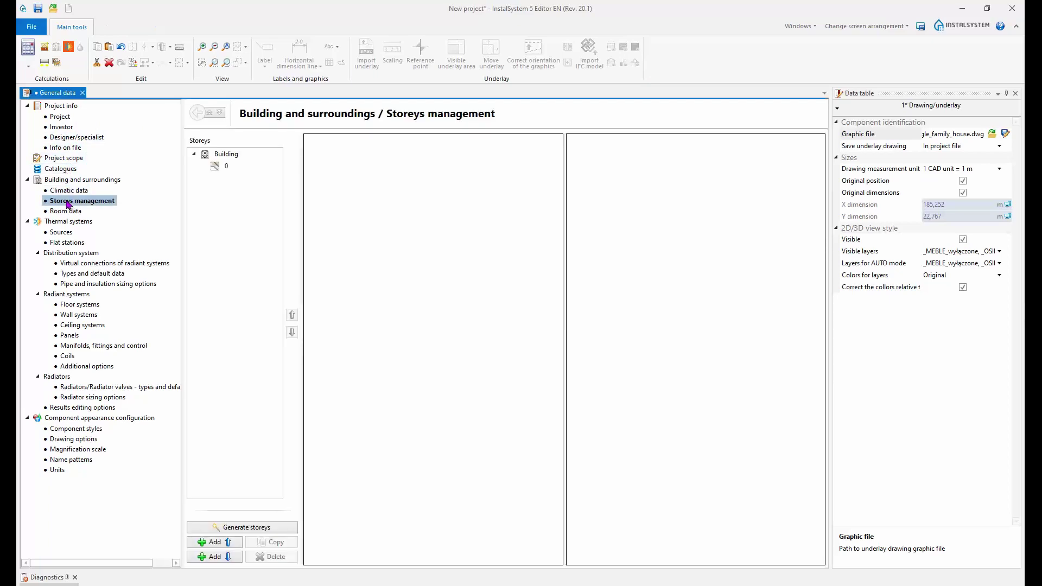
left_click(227, 165)
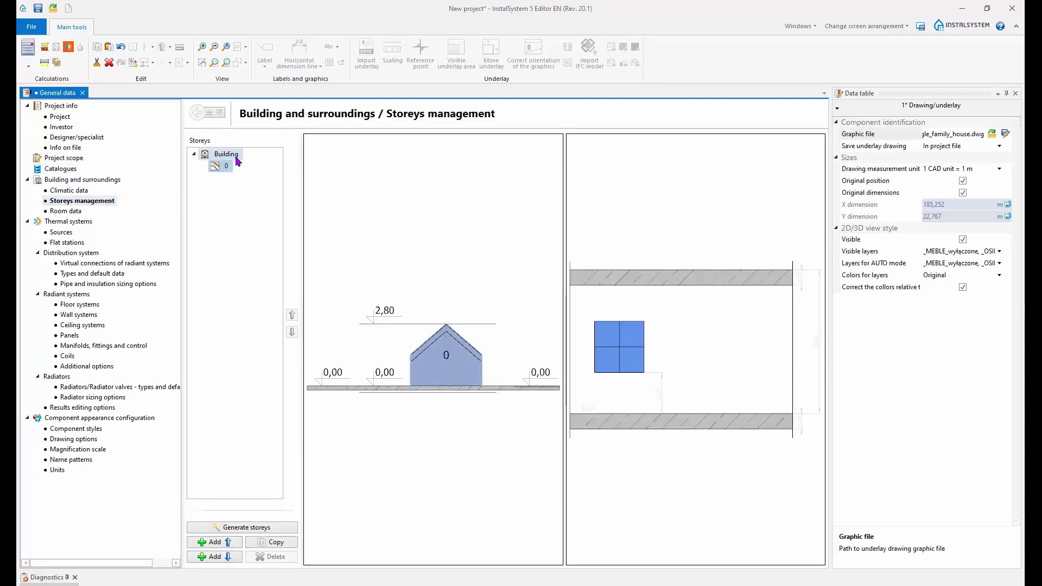
left_click(215, 542)
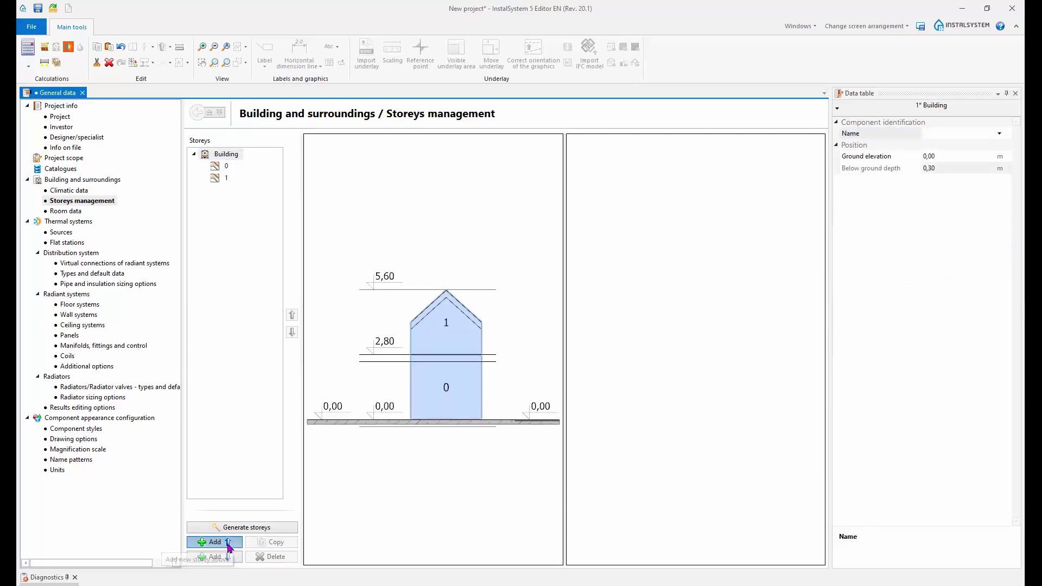
left_click(226, 542)
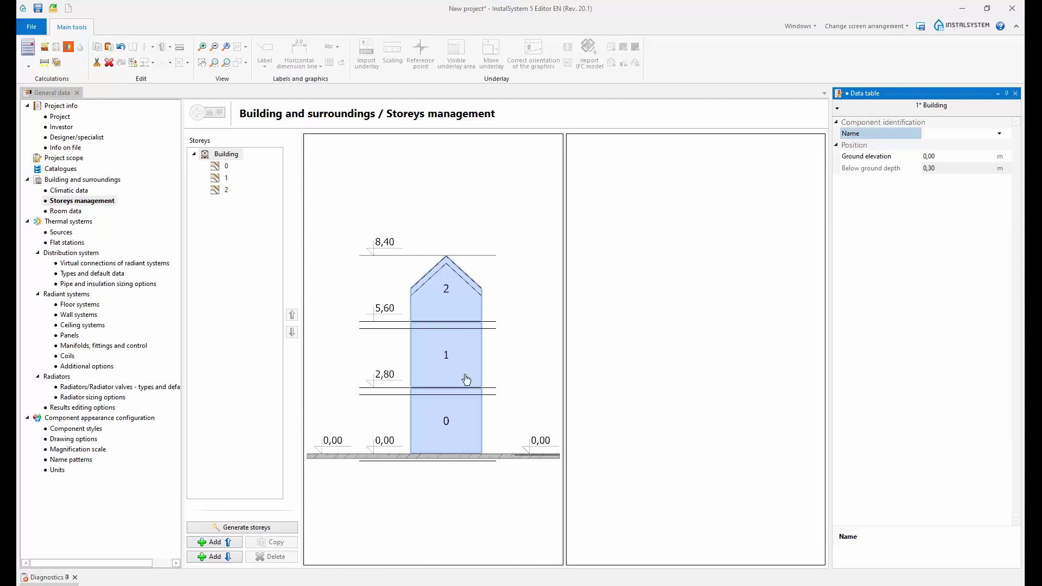
Step: Select storey 0 in the building diagram and examine its elevation and size properties
left_click(453, 440)
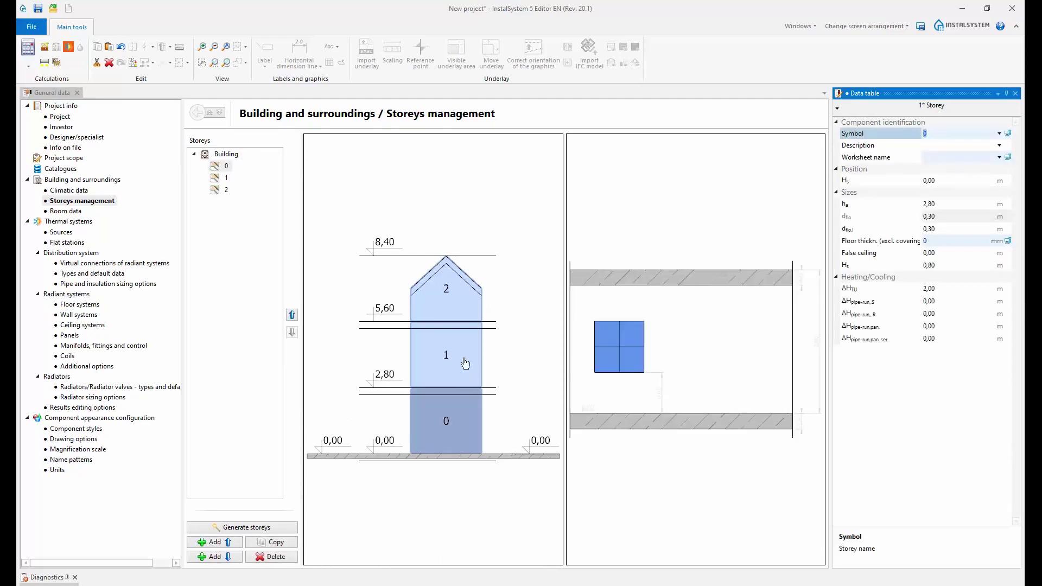
scroll(453, 411, "up", 3)
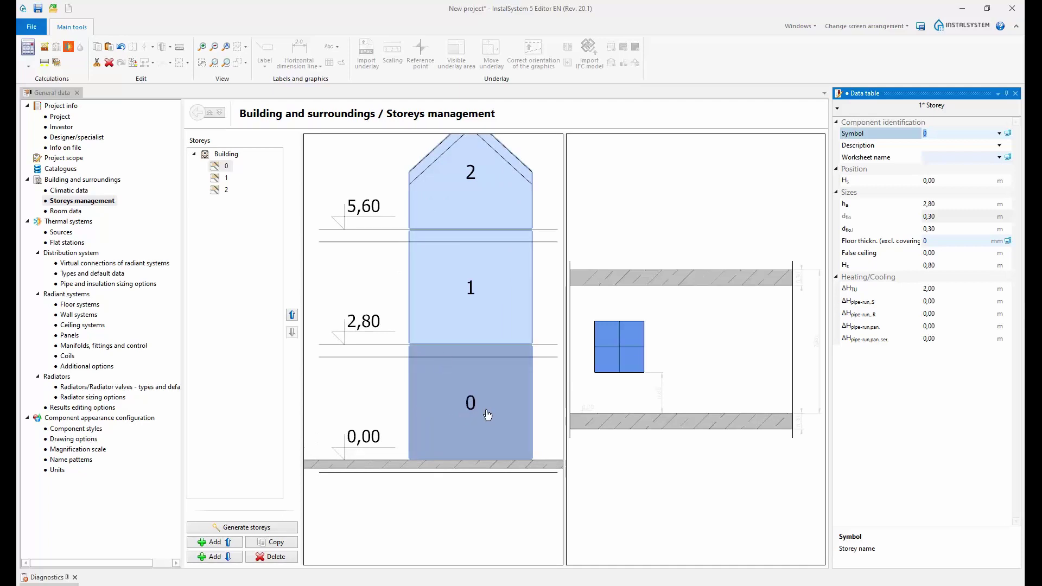
scroll(487, 414, "down", 2)
scroll(461, 423, "up", 1)
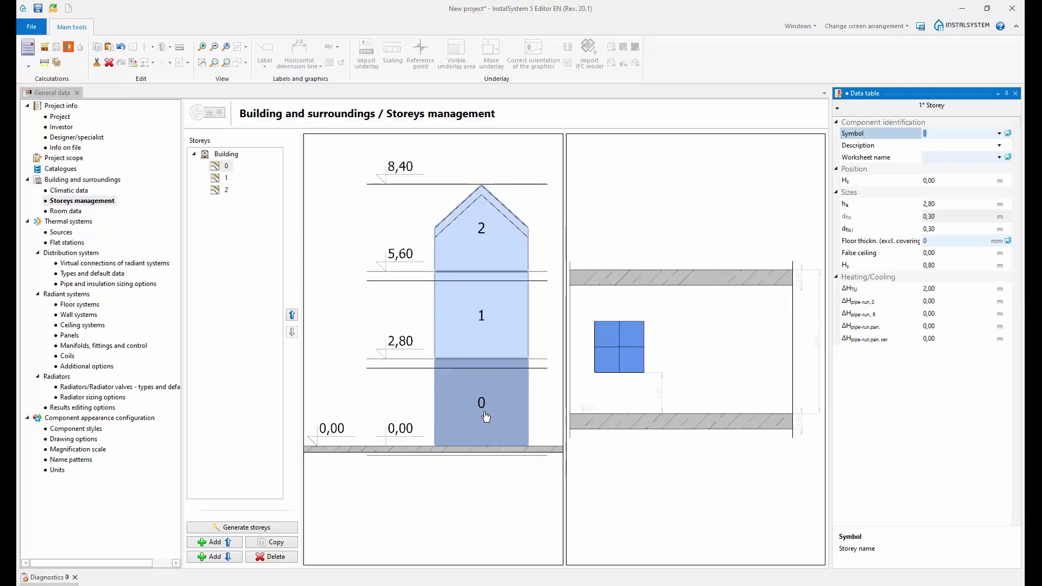
left_click(944, 181)
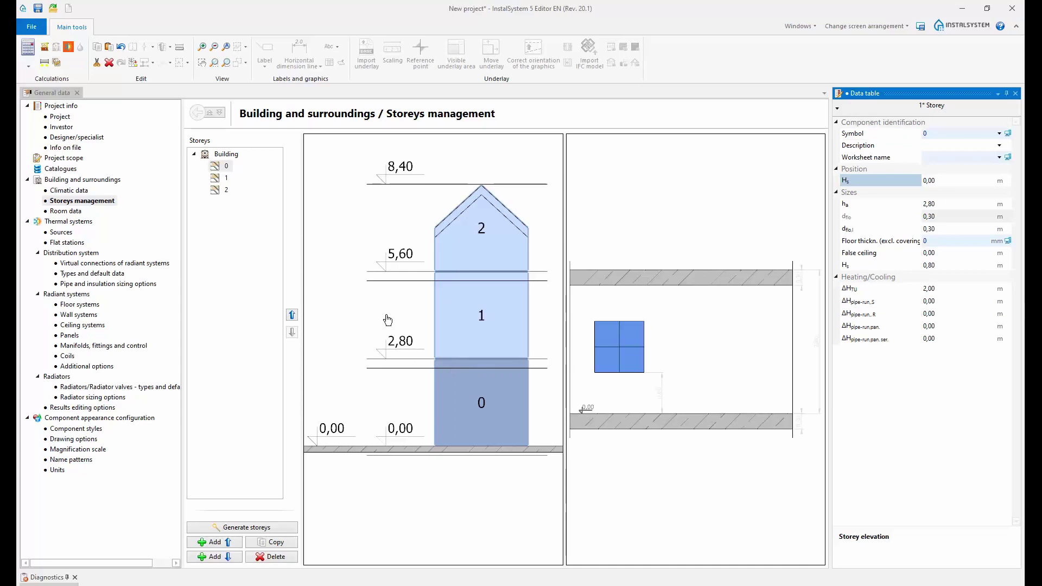
scroll(387, 320, "down", 1)
left_click_drag(428, 393, 424, 393)
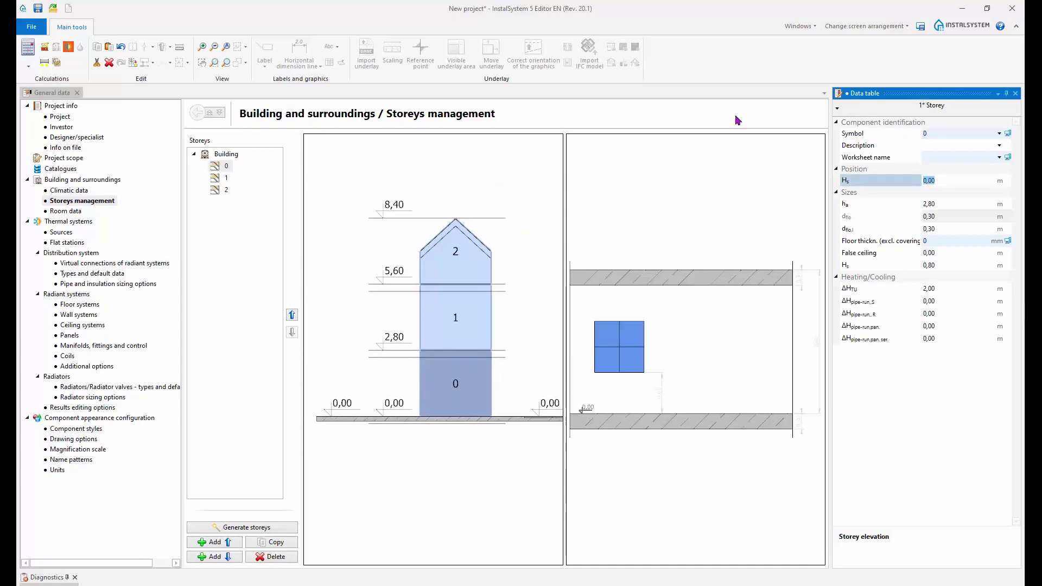
Step: Open the 2D editor and cancel the visible-area limitation of storey 0's underlay
left_click(798, 26)
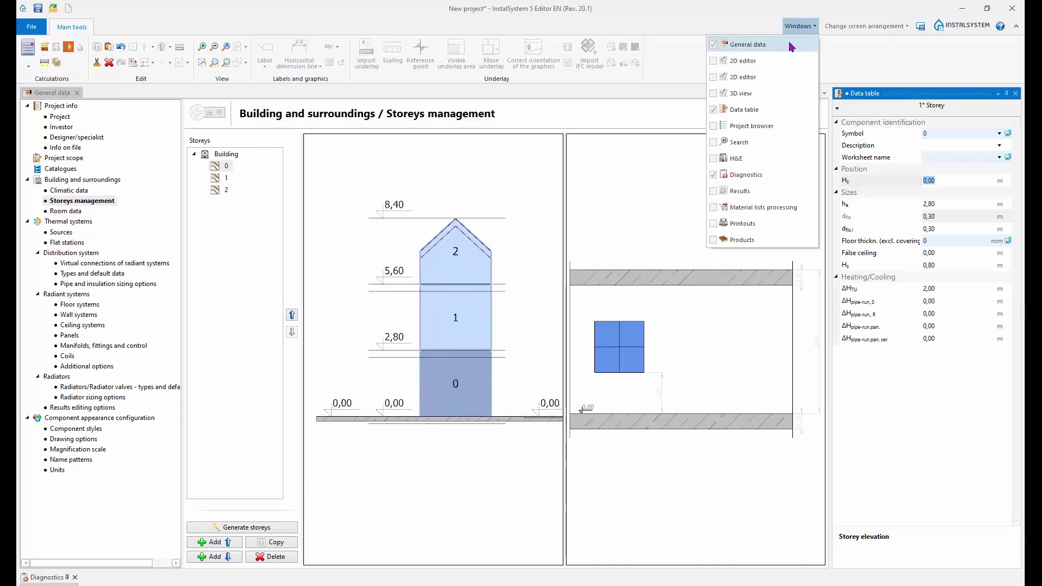
left_click(722, 61)
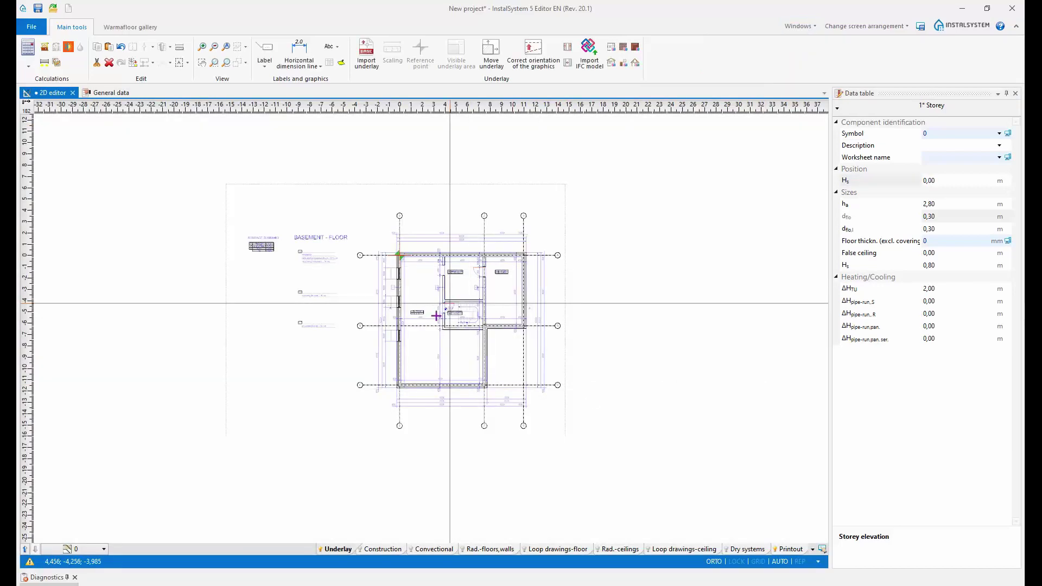
left_click(449, 303)
right_click(314, 344)
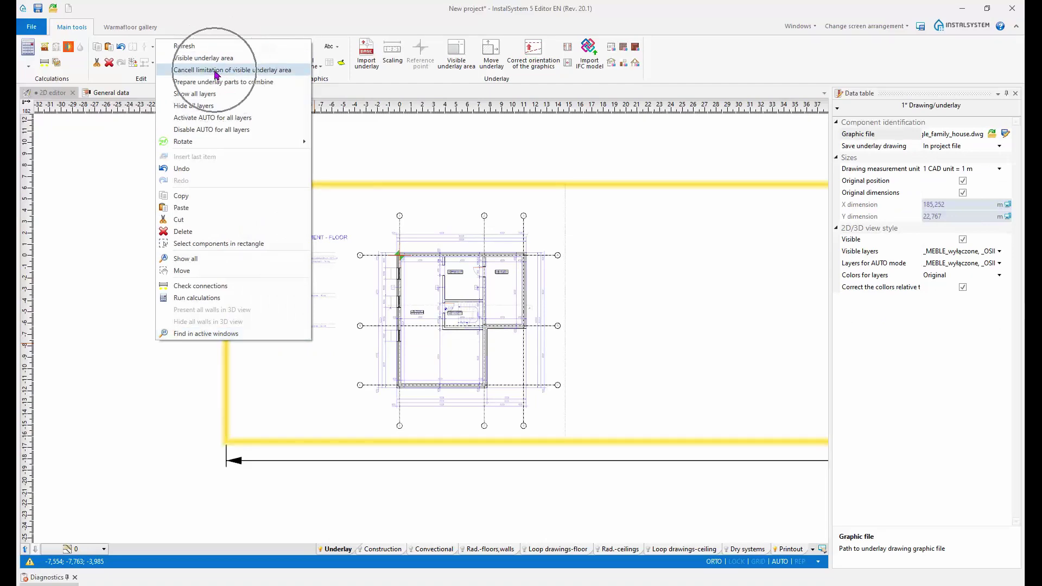
left_click(253, 71)
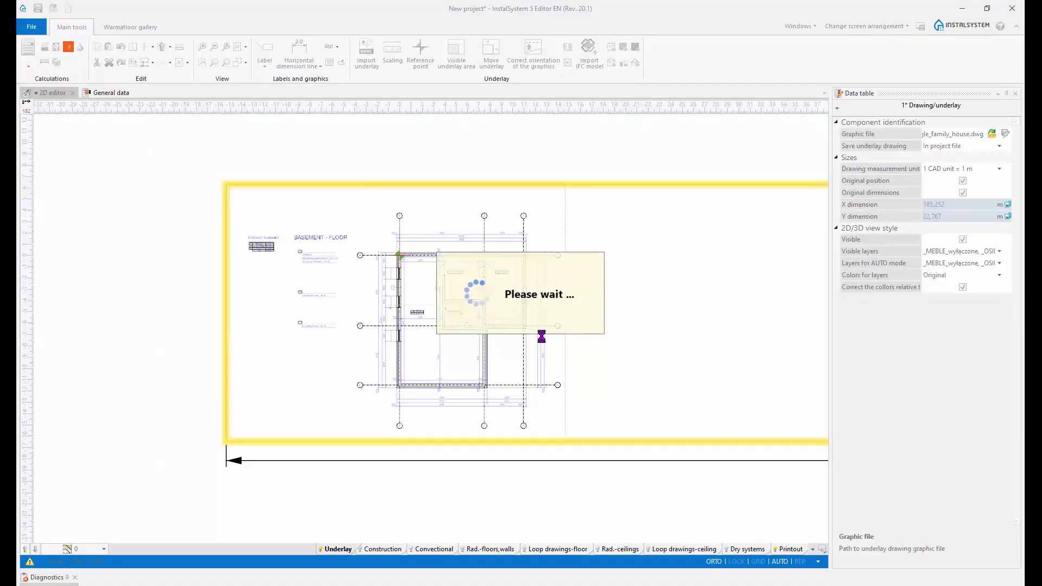
Step: Examine the Section A drawing for floor levels, storey heights, slab thicknesses and the ground level
scroll(579, 338, "down", 2)
middle_click_drag(629, 345, 299, 346)
scroll(700, 363, "up", 8)
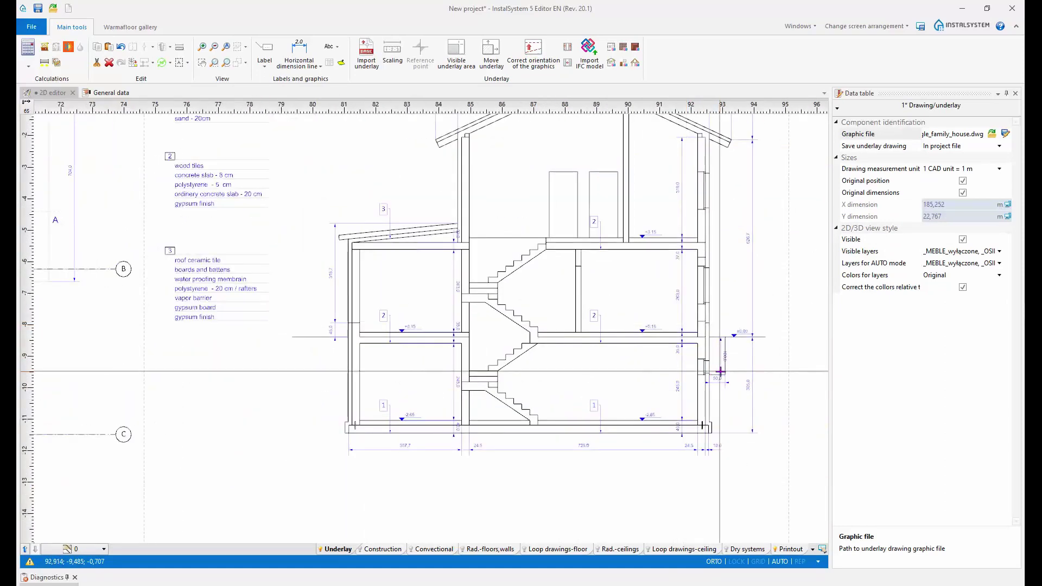
scroll(738, 379, "down", 5)
mouse_move(747, 276)
middle_mouse_down()
mouse_move(747, 291)
mouse_move(747, 254)
middle_mouse_up()
scroll(746, 326, "up", 4)
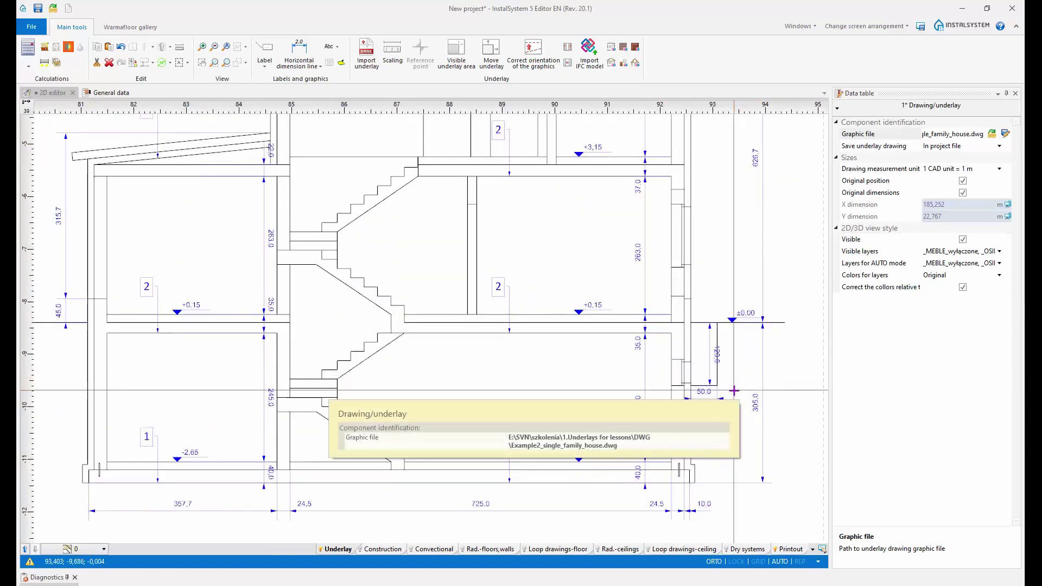
scroll(733, 390, "down", 5)
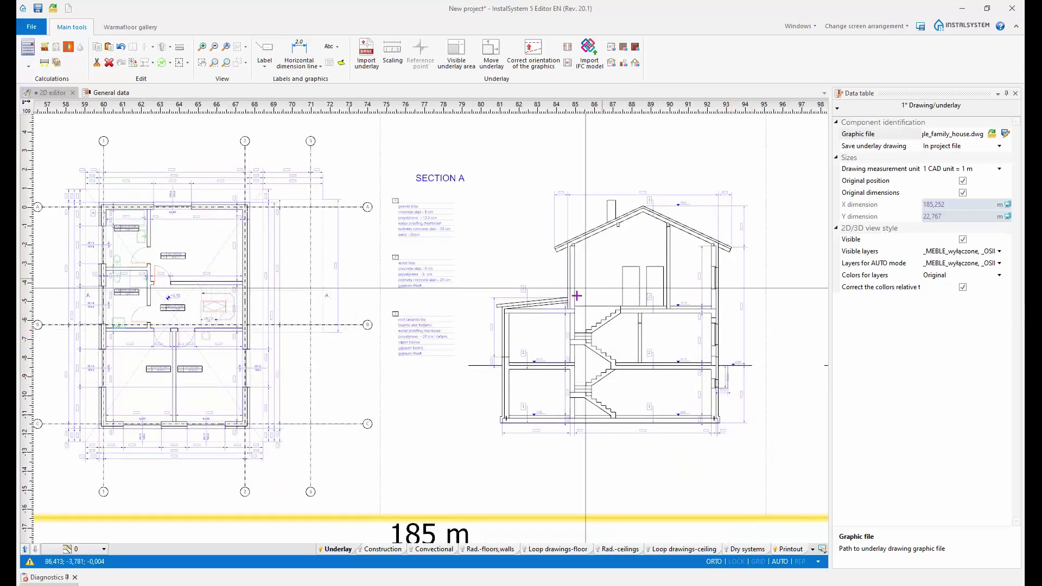
scroll(218, 322, "down", 3)
mouse_move(207, 333)
middle_mouse_down()
mouse_move(349, 331)
mouse_move(283, 339)
middle_mouse_up()
scroll(541, 332, "up", 5)
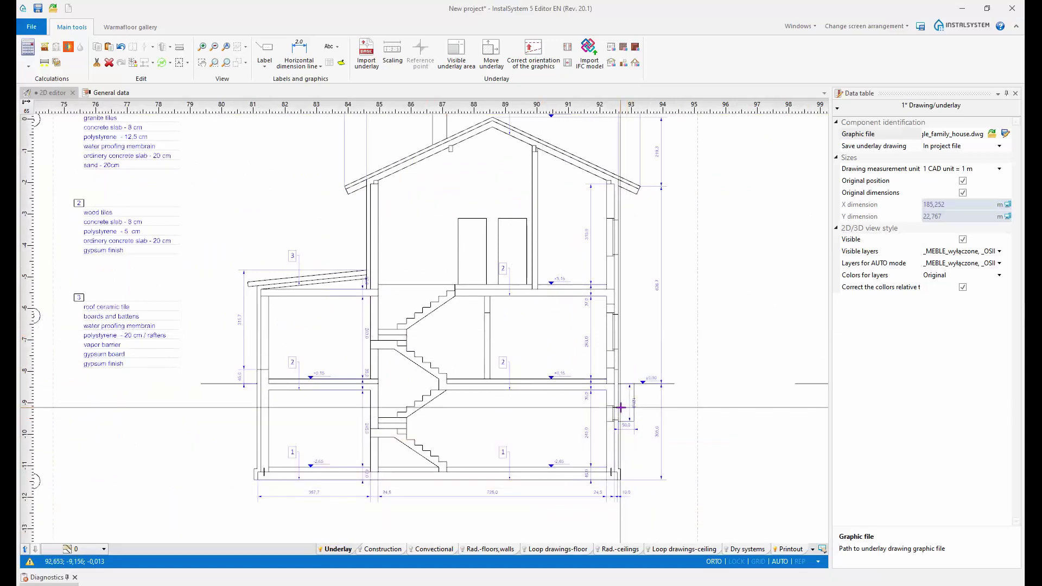
mouse_move(630, 416)
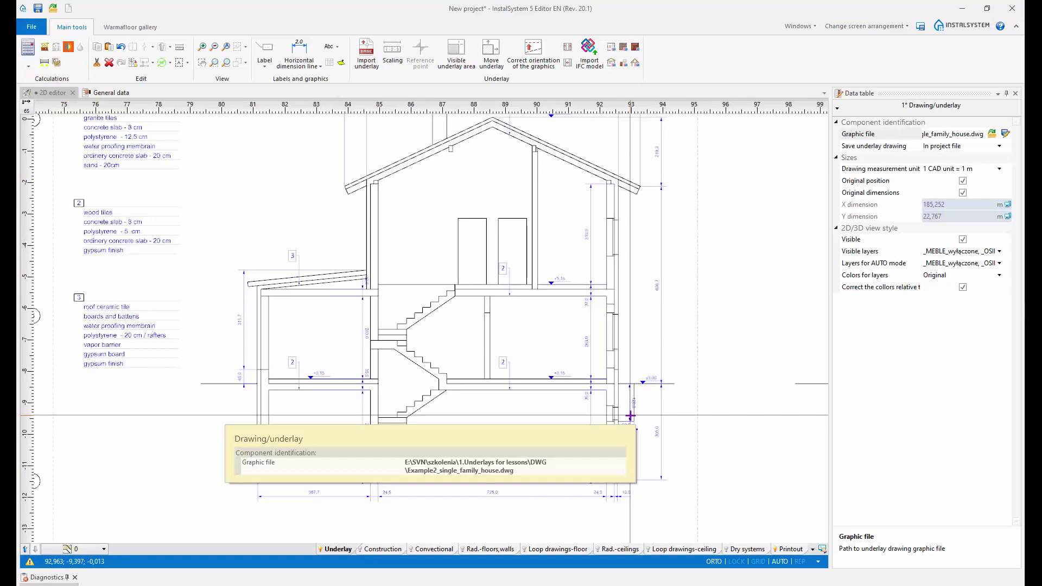
scroll(630, 415, "down", 3)
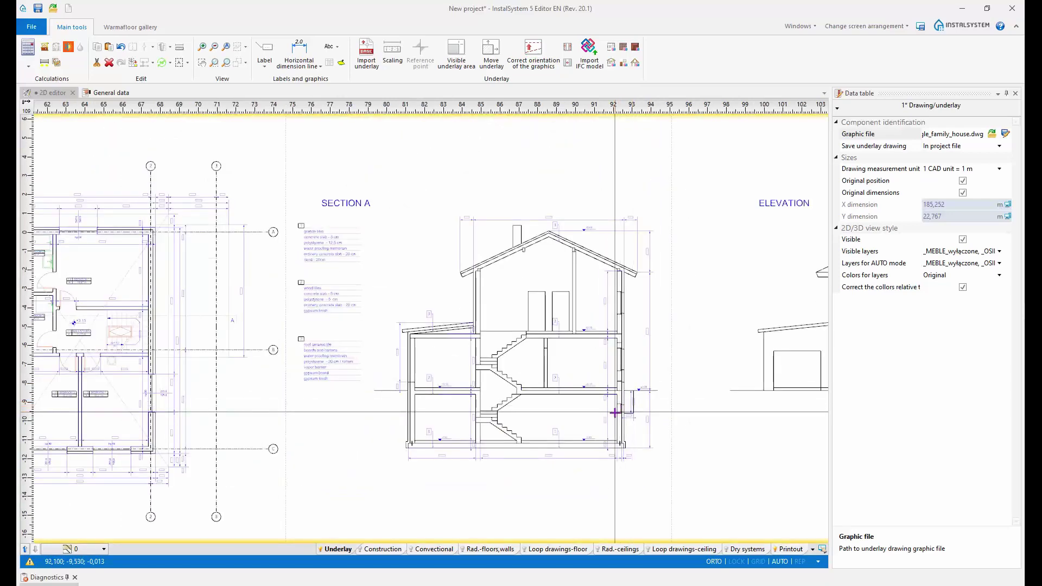
middle_click_drag(545, 322, 569, 311)
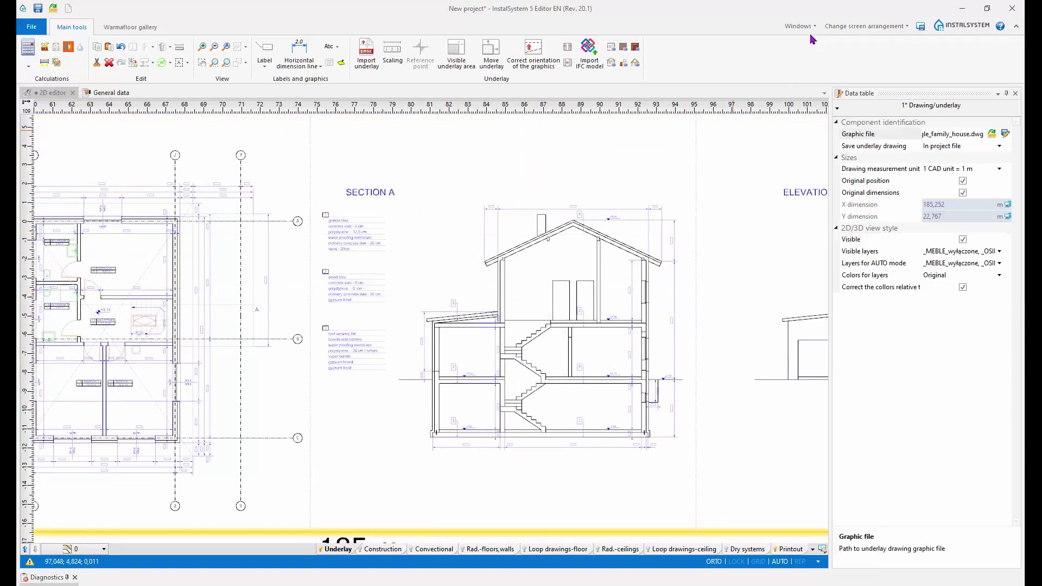
Step: Review the building's storeys in General data and in the 2D editor's storey list
left_click(111, 92)
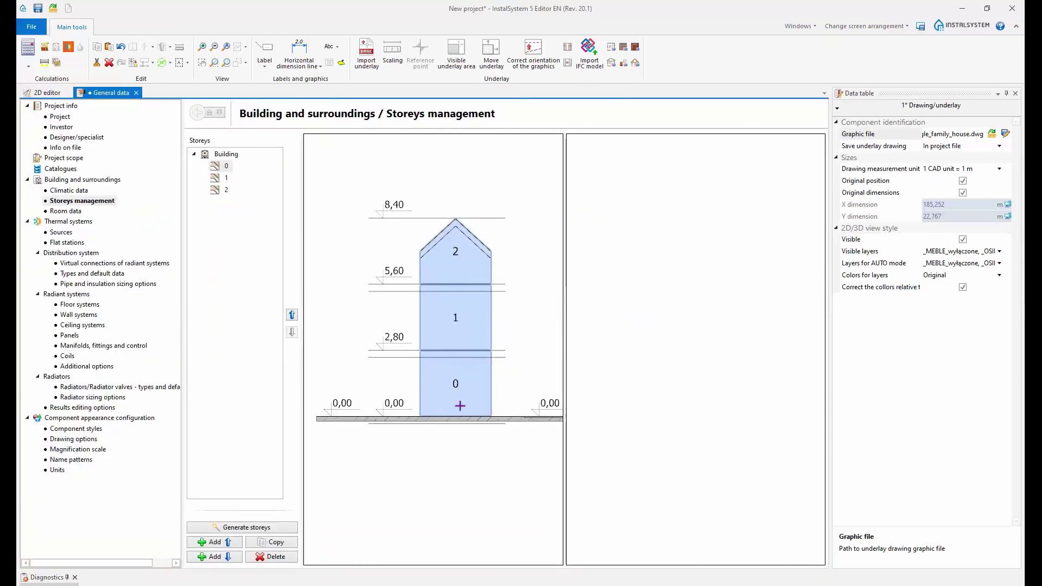
left_click(47, 94)
left_click(101, 550)
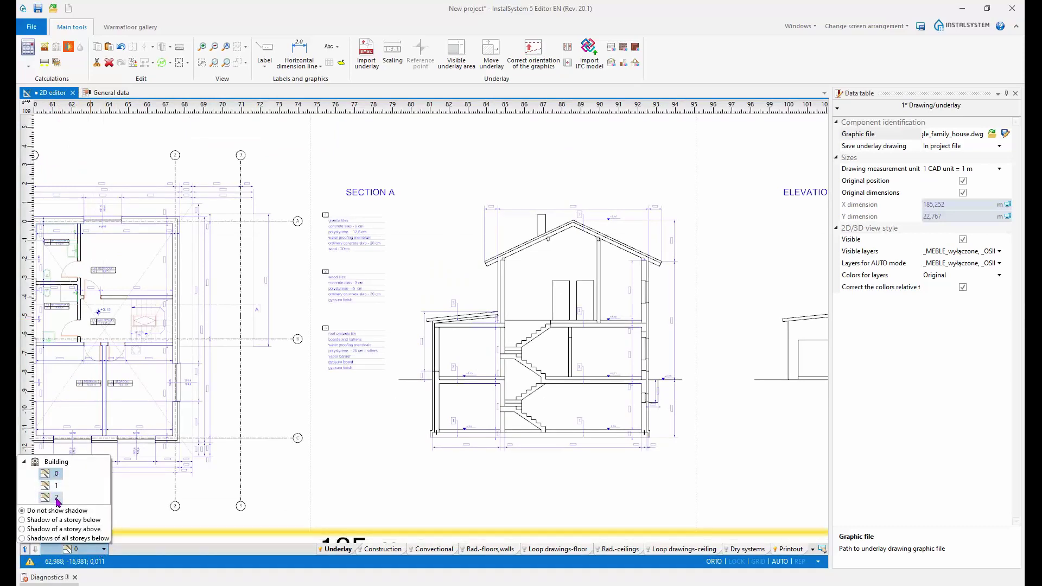
Step: Limit storey 0's visible underlay area to a rectangle around the basement floor plan, its title and surface summary
scroll(213, 445, "down", 6)
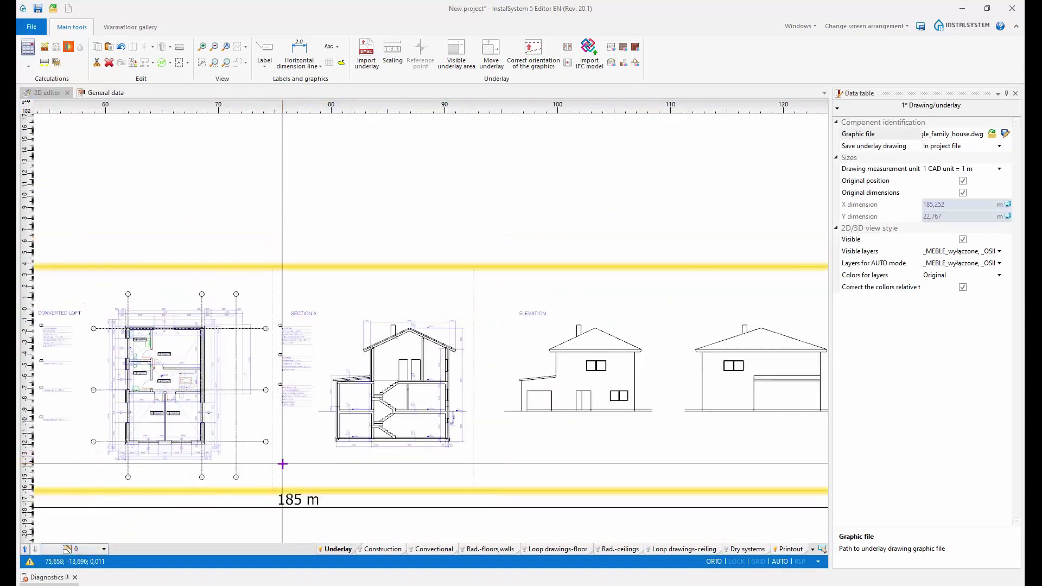
scroll(398, 469, "up", 6)
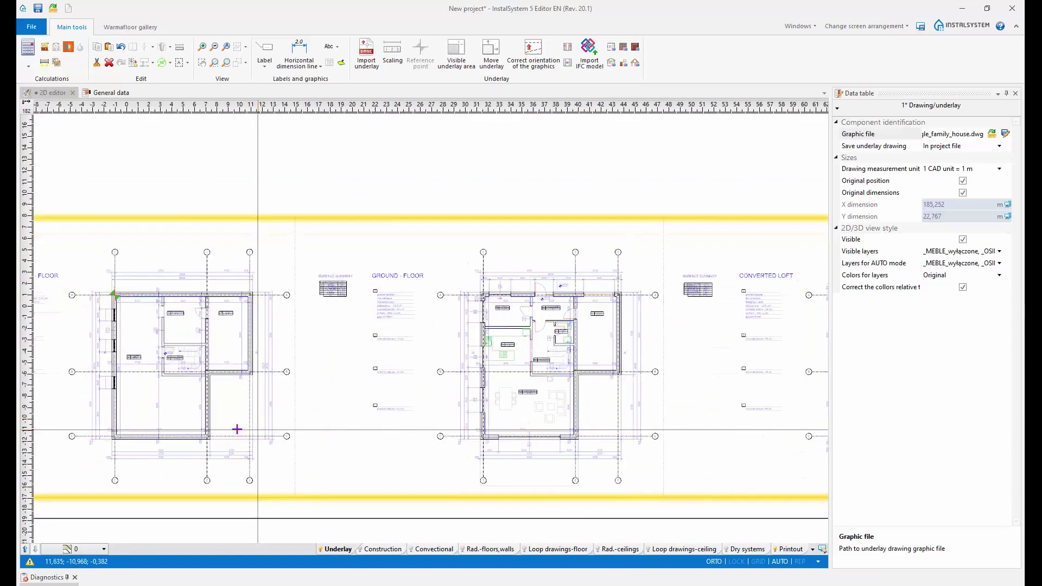
scroll(469, 424, "down", 4)
scroll(365, 420, "up", 3)
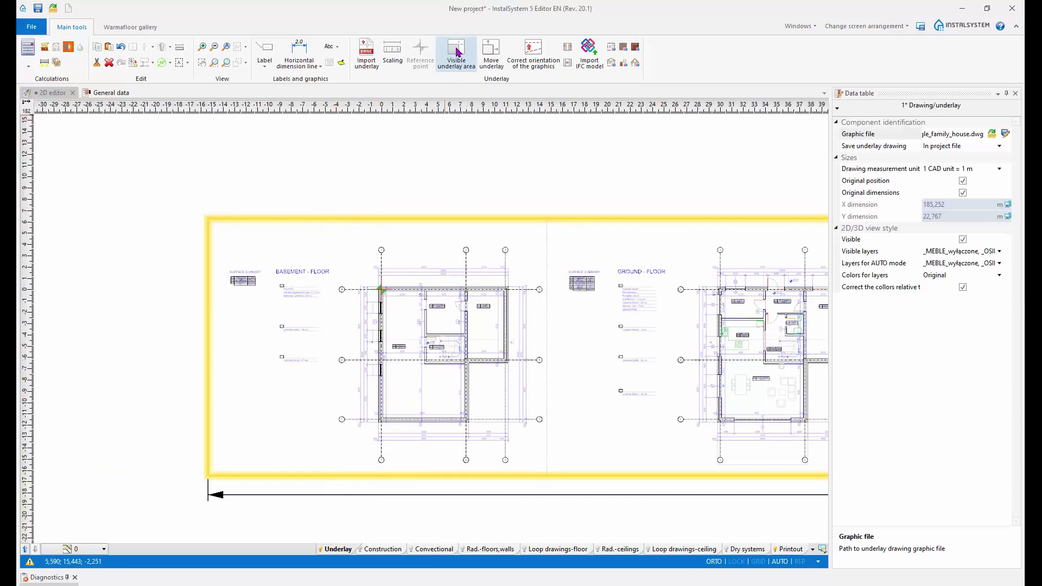
left_click(211, 217)
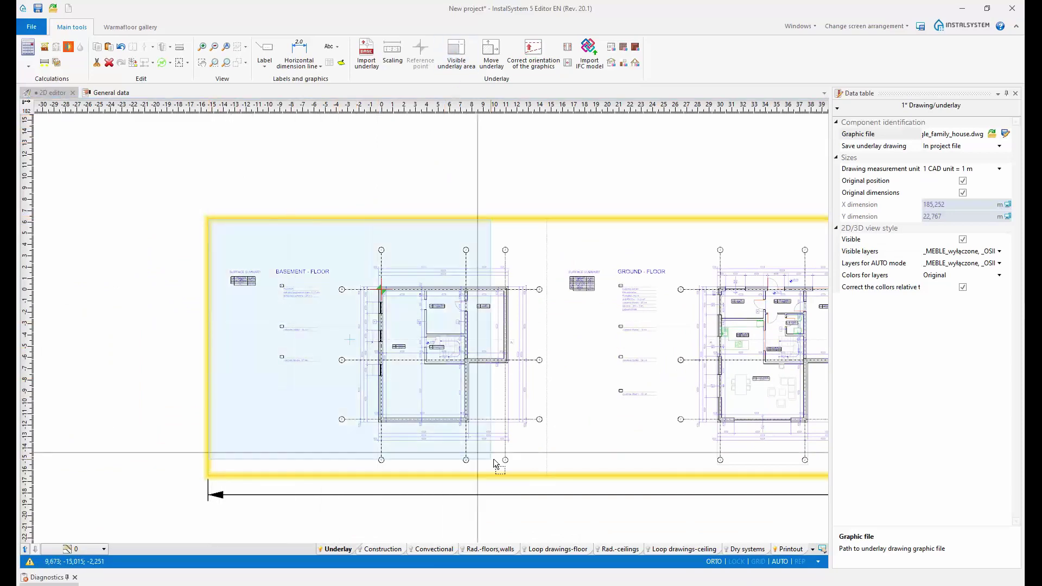
left_click(547, 474)
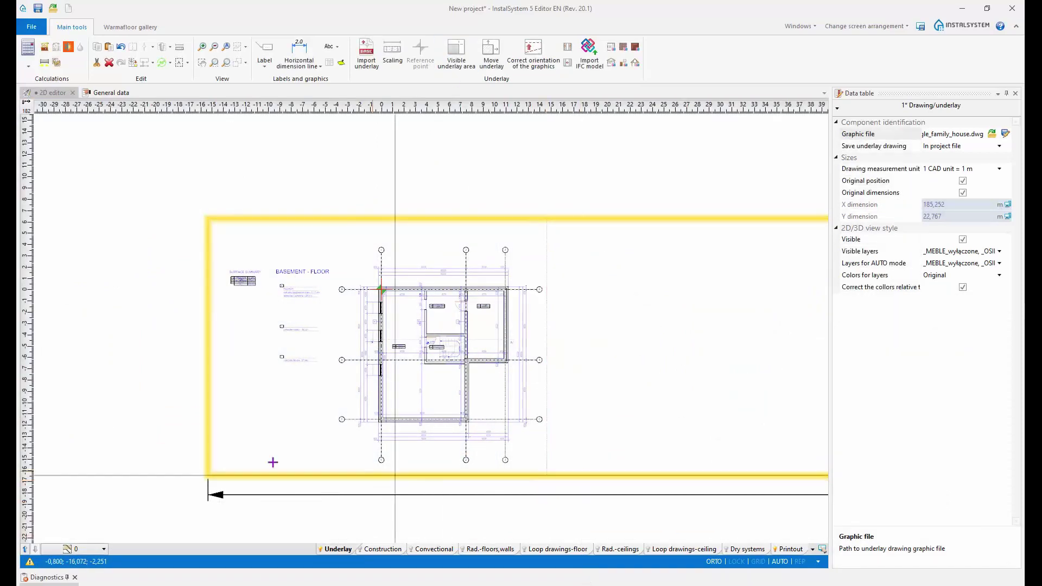
Step: Switch to storey 1 and import Example2_single_family_house.dwg as its underlay
left_click(24, 549)
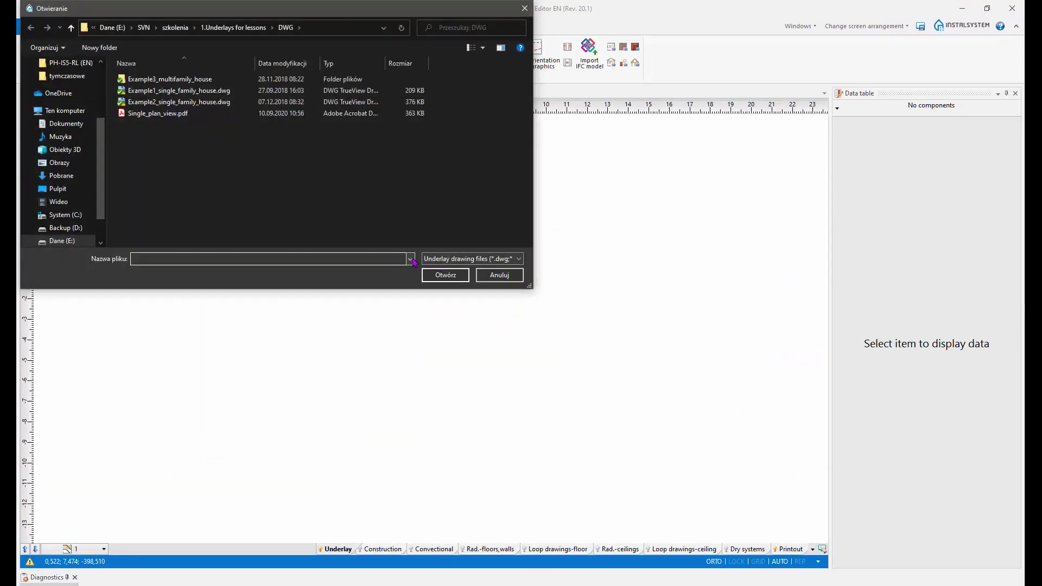
left_click(411, 260)
left_click(362, 271)
left_click(445, 275)
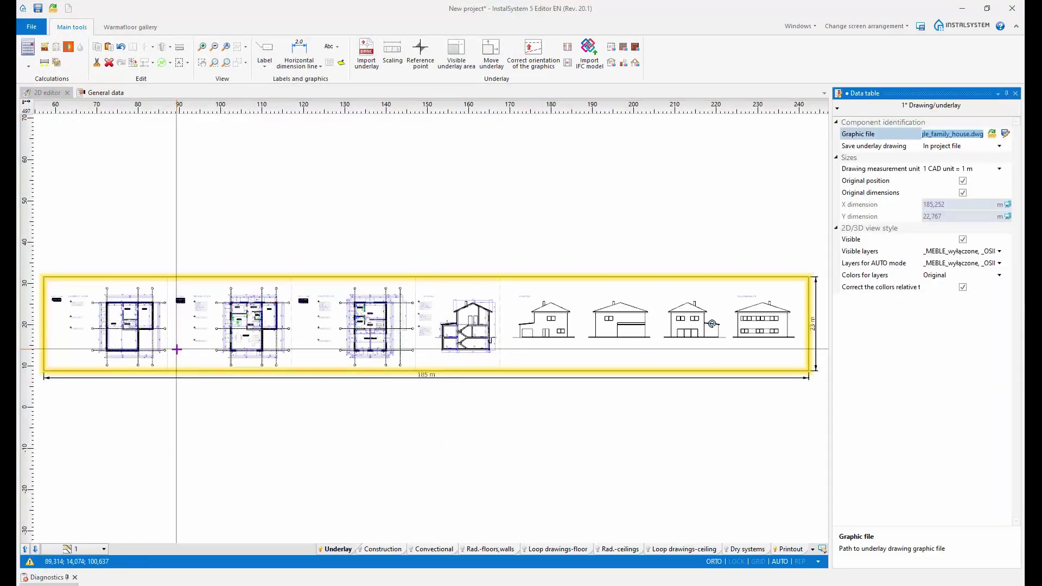
Step: Limit storey 1's visible underlay area to a rectangle enclosing the ground floor plan with its title and surface summary
scroll(179, 348, "up", 5)
middle_click_drag(251, 336, 333, 360)
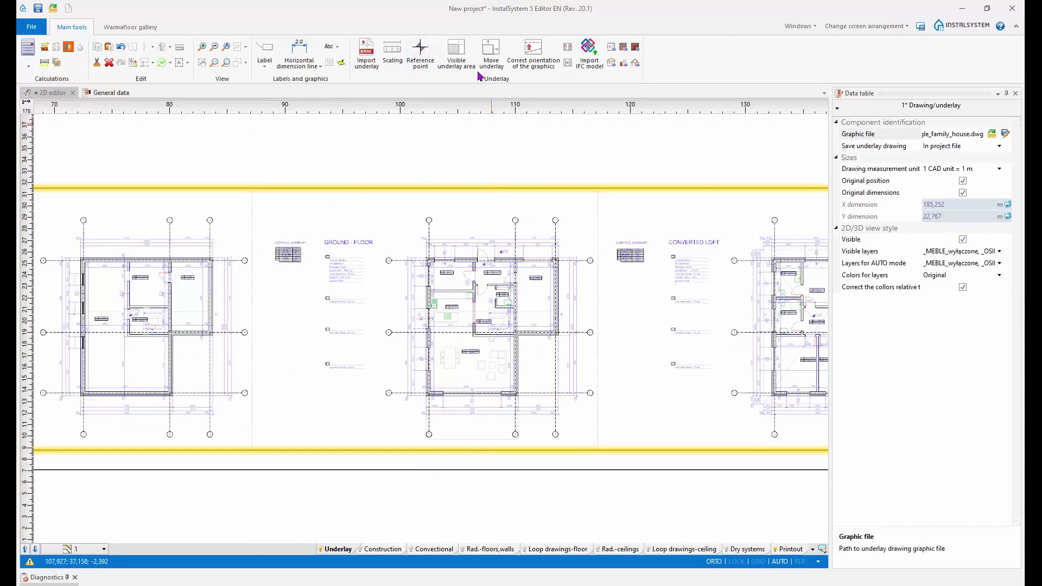
left_click_drag(252, 188, 597, 445)
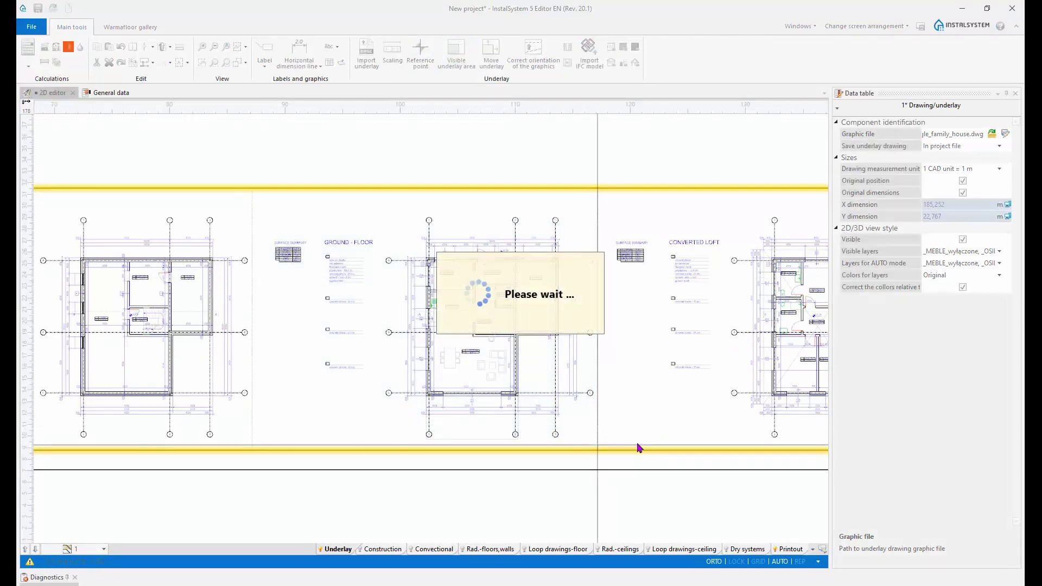
Step: Insert a reference point at the upper-left grid axis intersection of the ground floor plan
scroll(456, 263, "up", 5)
scroll(459, 264, "up", 2)
left_click(421, 51)
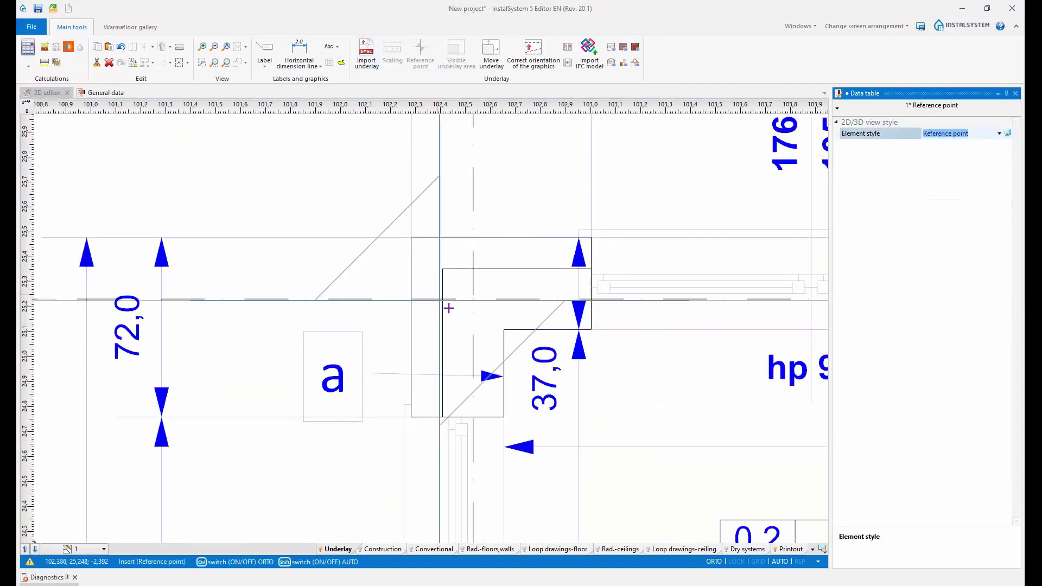
left_click(474, 299)
scroll(521, 397, "down", 6)
scroll(519, 399, "down", 8)
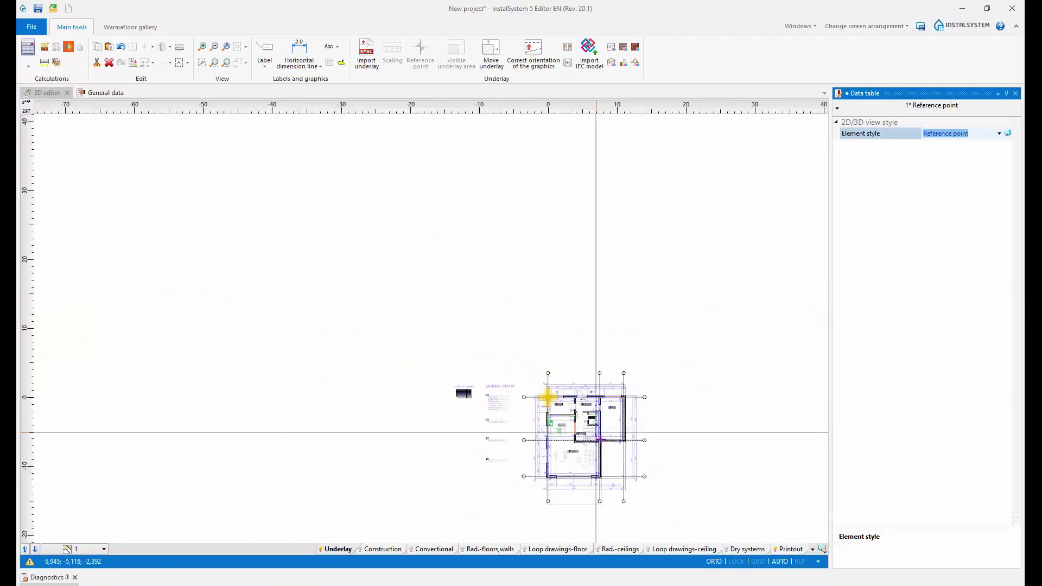
Step: Check storey 0's underlay, switch to storey 2 and import Example2_single_family_house.dwg as its underlay
left_click(35, 549)
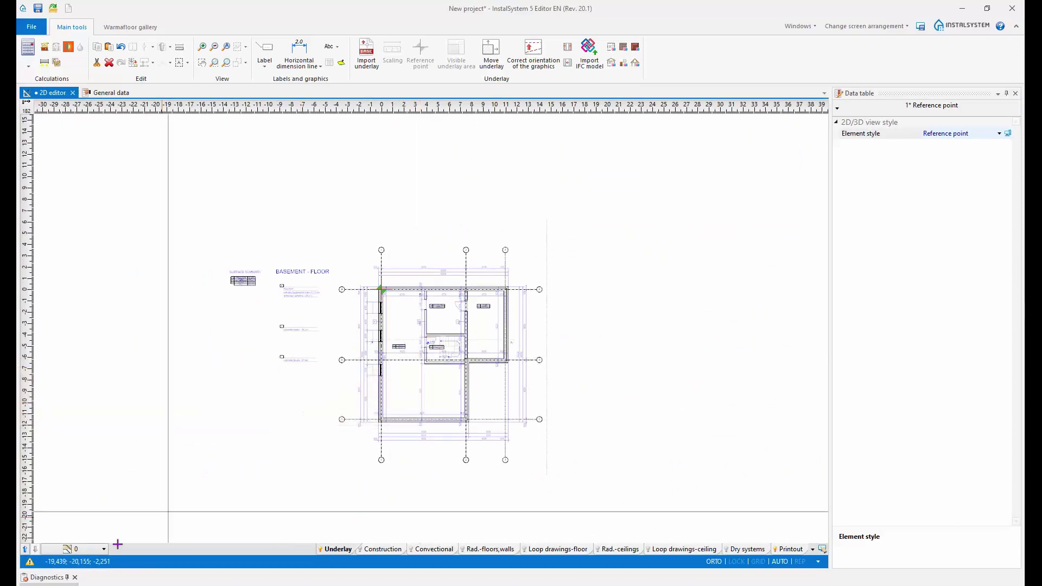
left_click(25, 549)
left_click(25, 550)
scroll(486, 356, "up", 4)
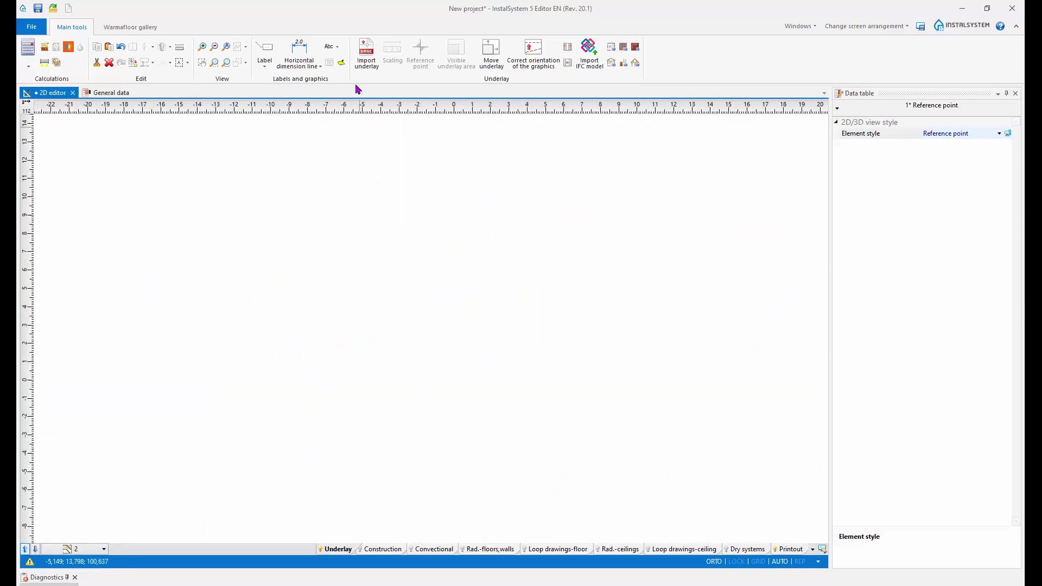
left_click(366, 53)
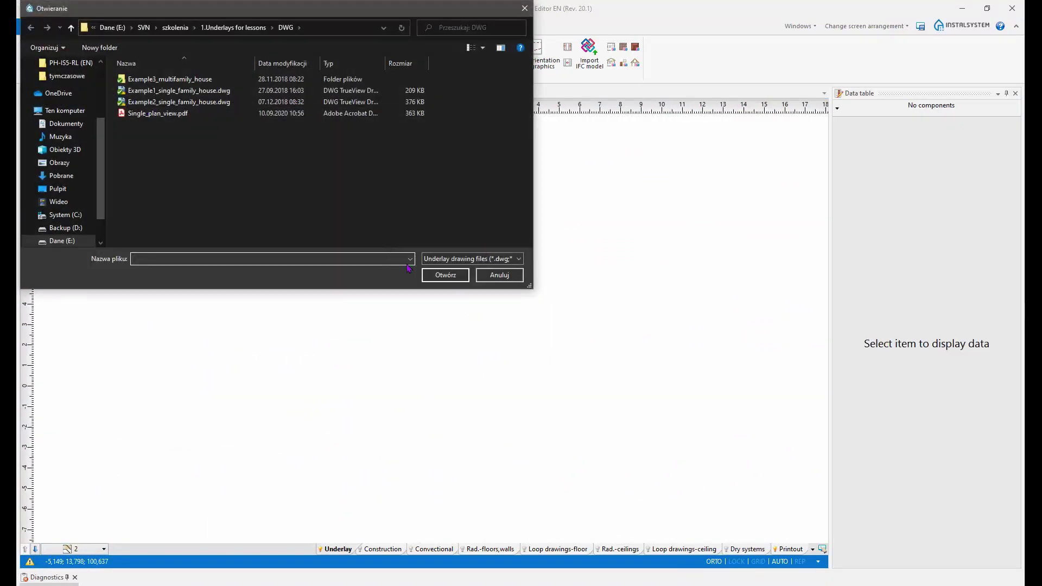
left_click(411, 259)
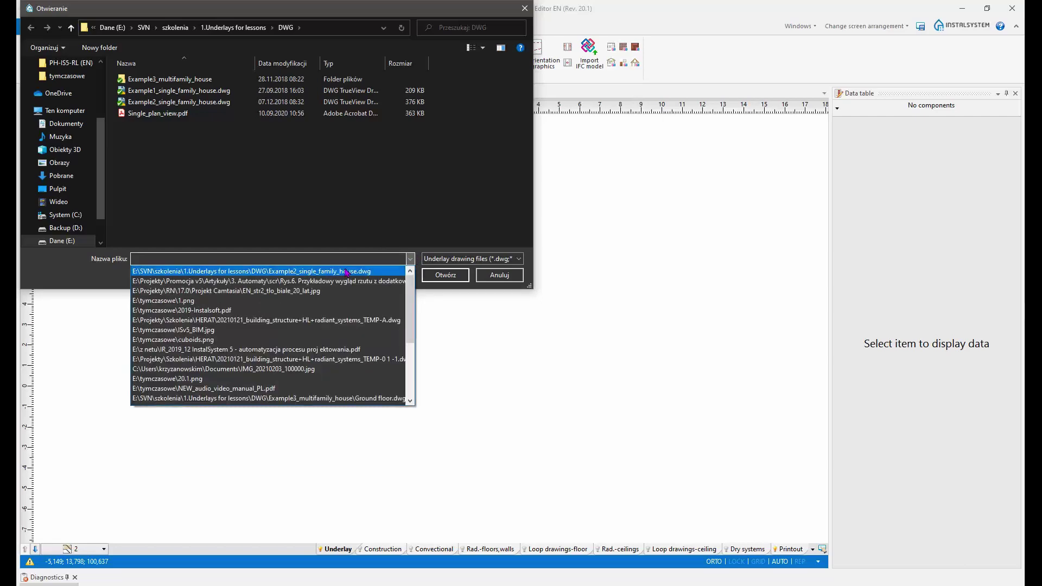
left_click(346, 271)
left_click(446, 275)
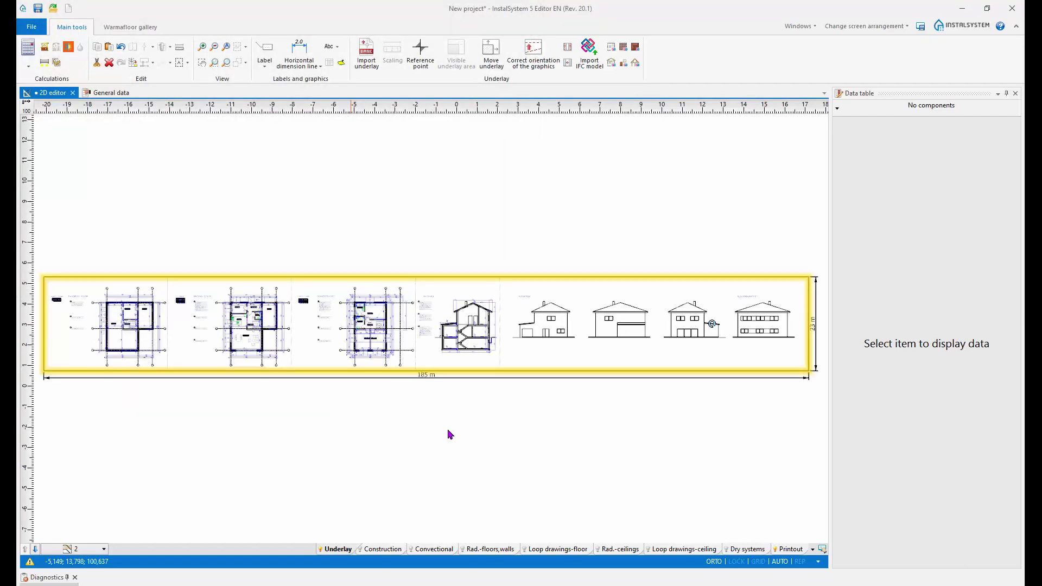
Step: Limit storey 2's visible underlay area to a rectangle enclosing the converted loft plan with its title and surface summary
scroll(298, 331, "up", 5)
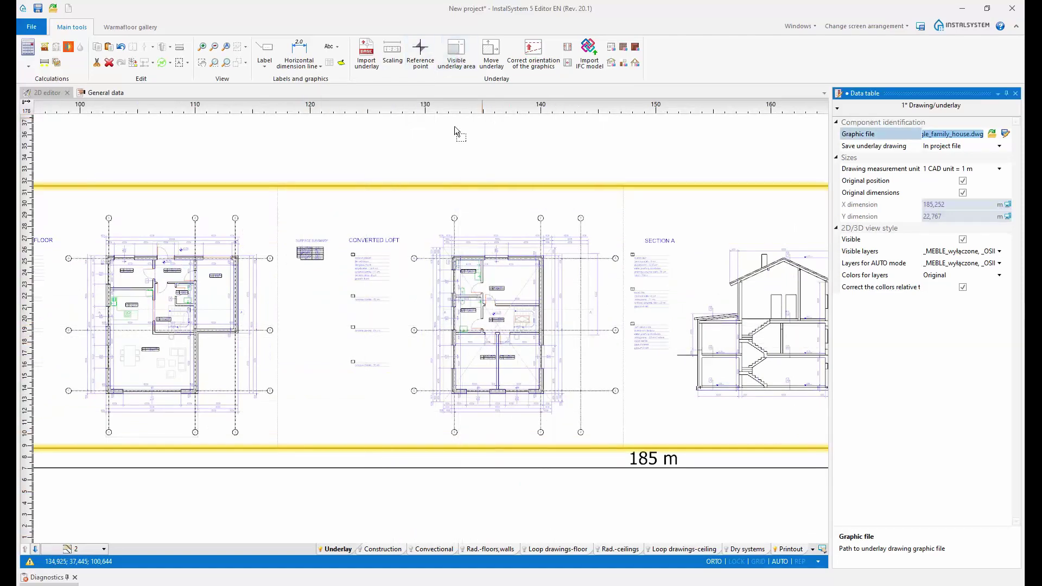
scroll(392, 266, "down", 3)
scroll(392, 266, "down", 2)
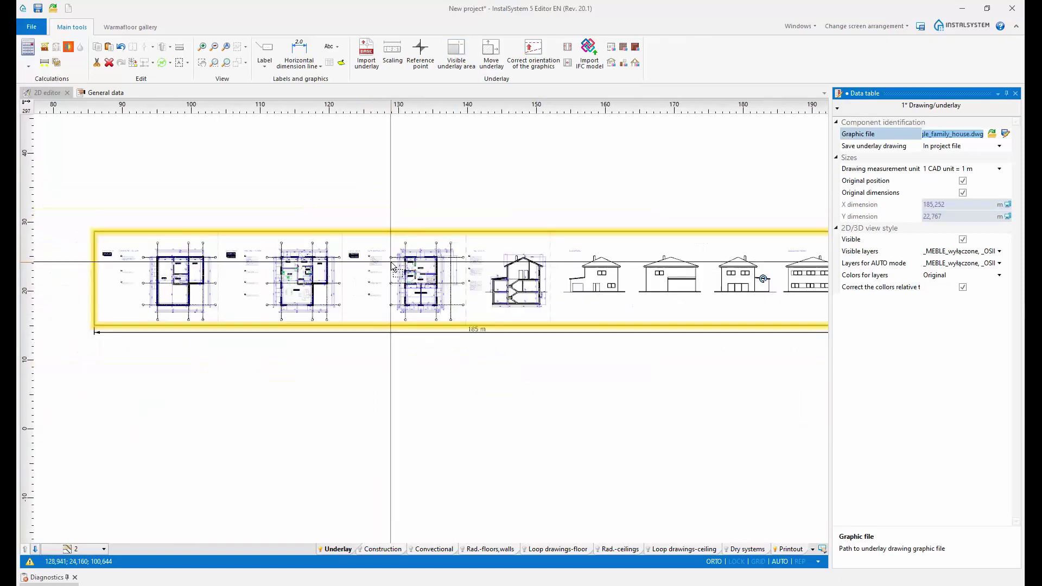
scroll(303, 216, "up", 2)
left_click_drag(304, 216, 505, 362)
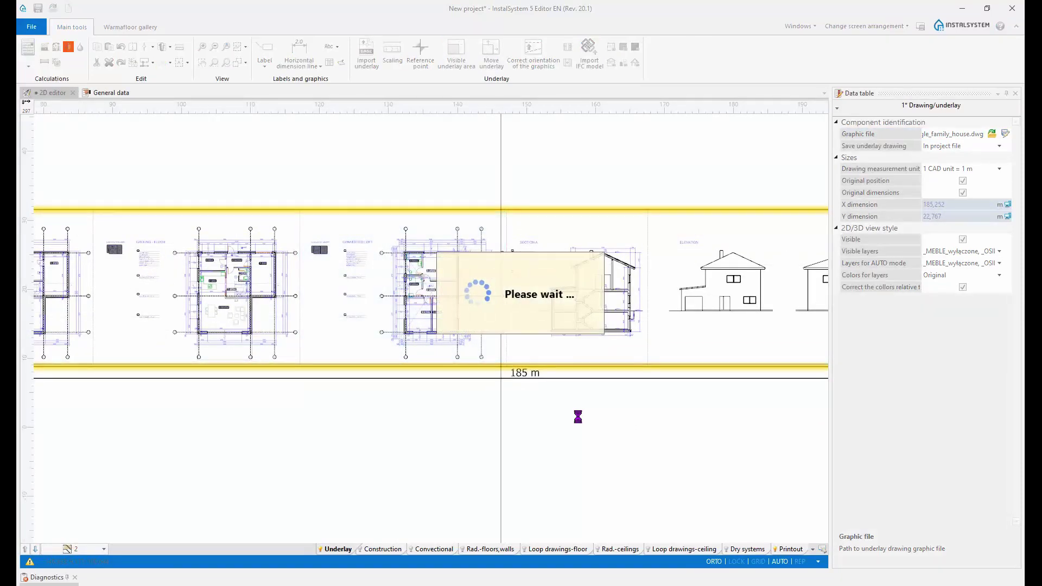
Step: Insert a reference point at the upper-left grid axis intersection of the converted loft plan
scroll(415, 237, "up", 6)
scroll(415, 237, "up", 5)
left_click(420, 52)
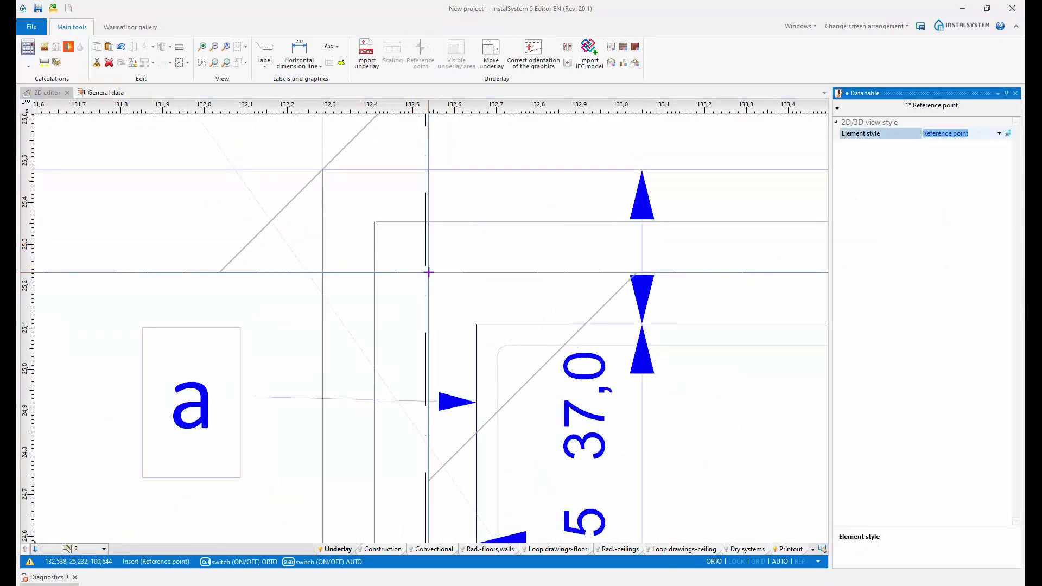
left_click(425, 273)
scroll(510, 326, "down", 10)
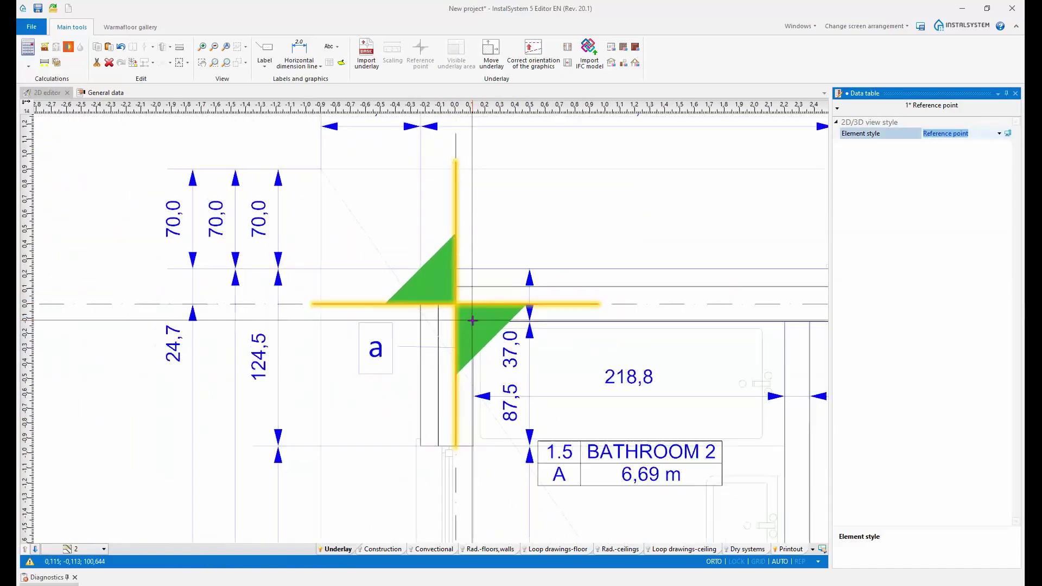
scroll(537, 339, "down", 6)
middle_click_drag(542, 372, 580, 385)
scroll(610, 382, "up", 6)
middle_click_drag(678, 447, 521, 395)
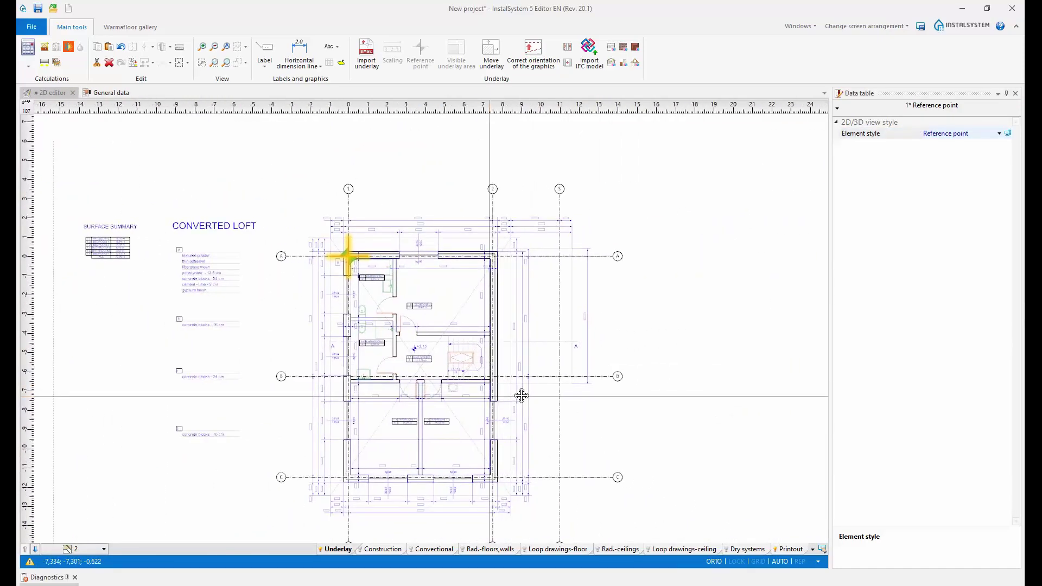
Step: Save the project under the name Simplified_rooms_as_cuboids in the InstalSystem 5 EN folder
left_click(32, 26)
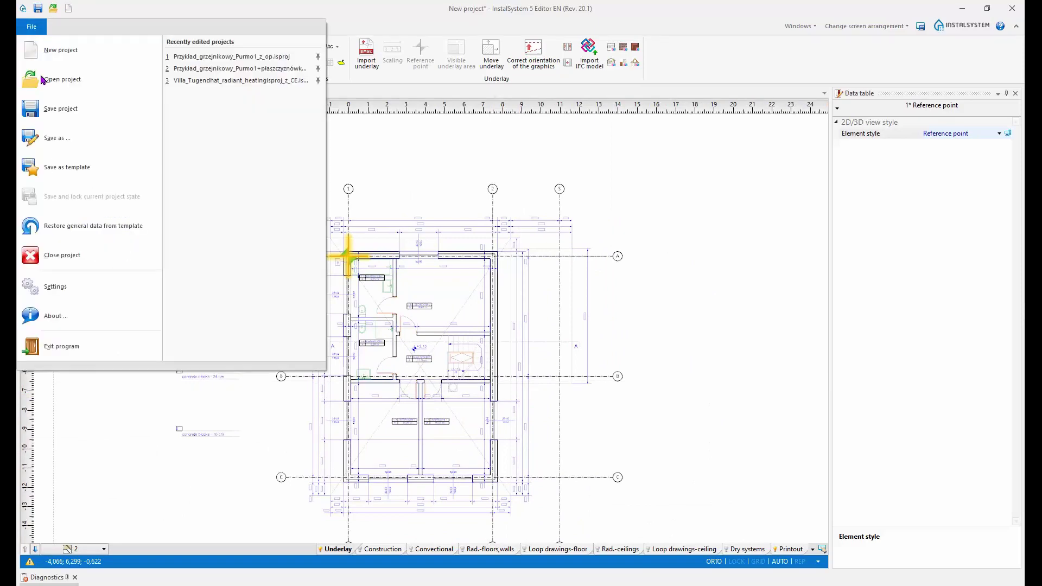
left_click(62, 139)
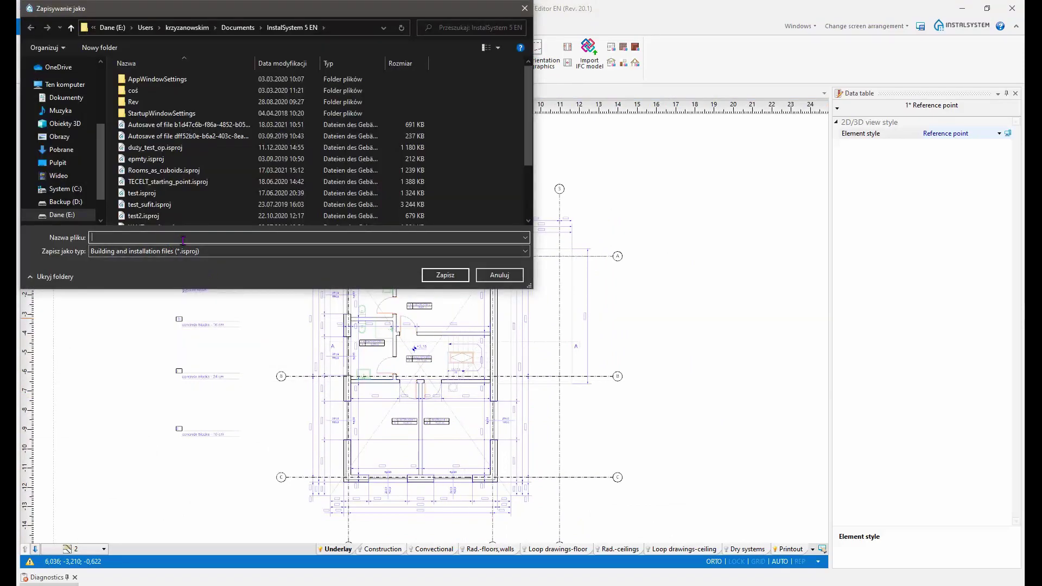
type("Simplified_rooms_as_cuboids")
left_click(445, 275)
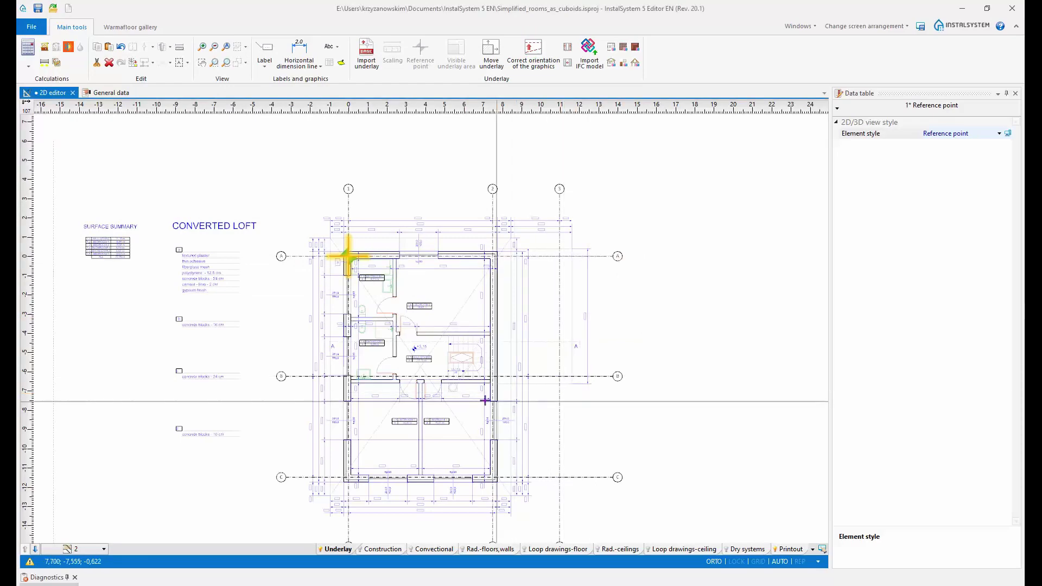
Step: Switch to storey 0 and make the Construction layer active over the basement floor plan
left_click(83, 551)
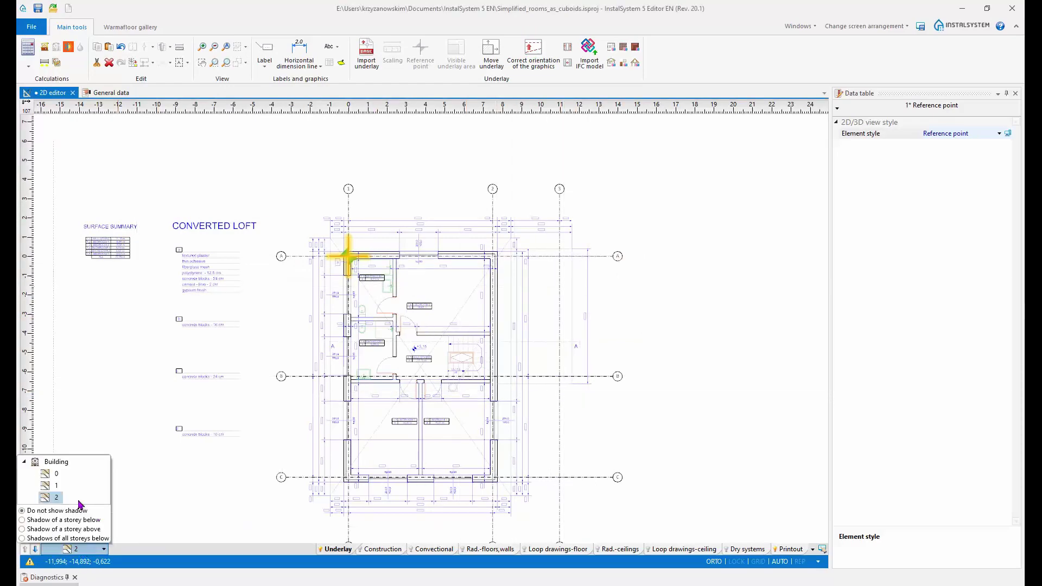
left_click(57, 473)
scroll(426, 281, "up", 3)
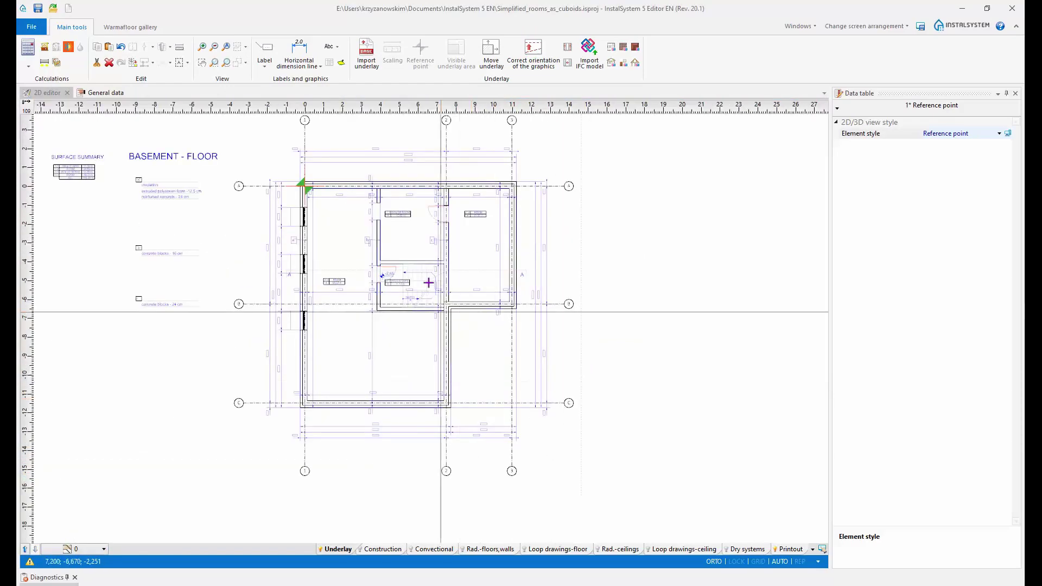
middle_click_drag(390, 279, 407, 312)
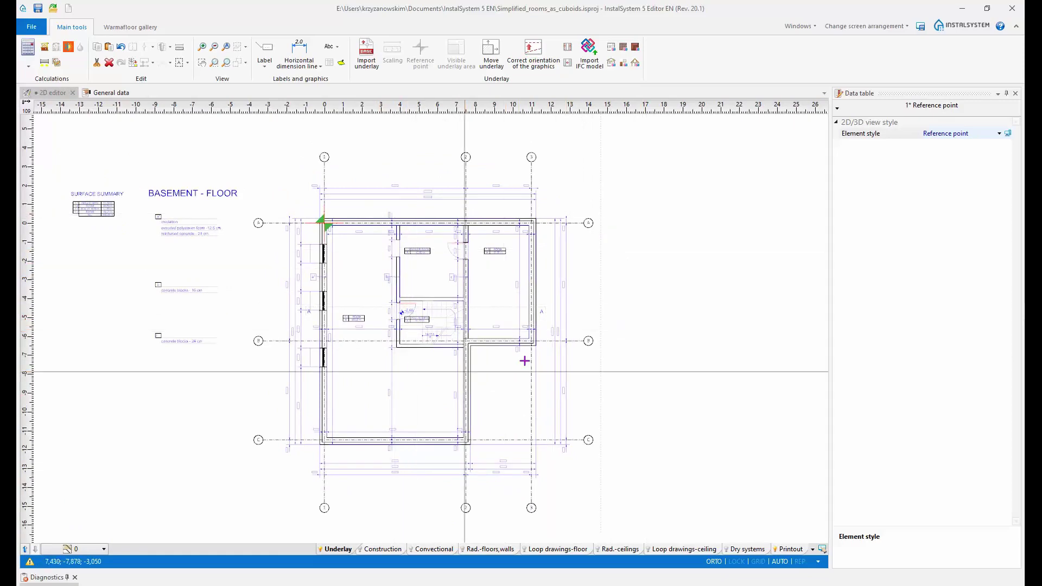
scroll(521, 374, "up", 2)
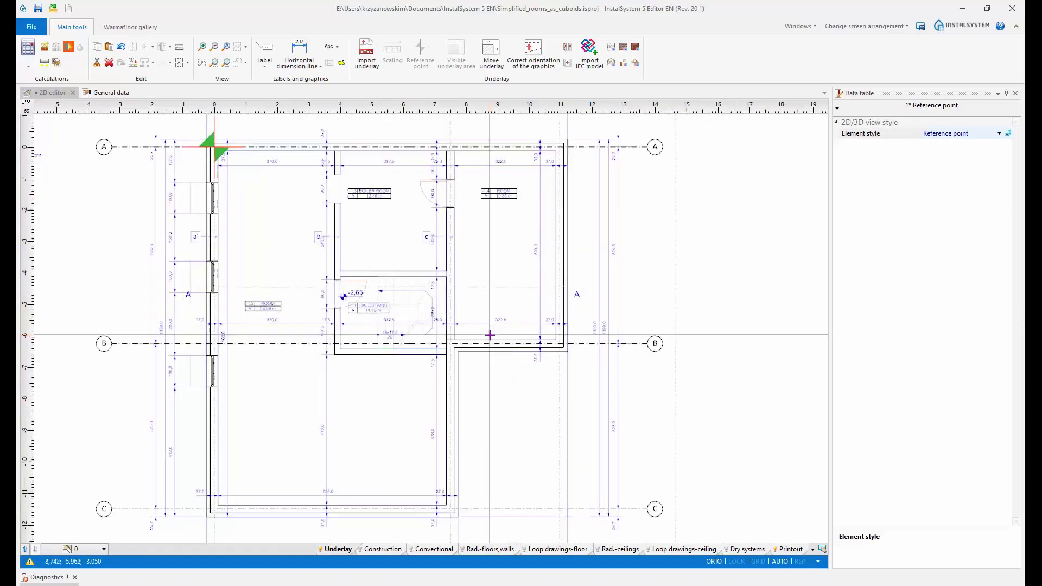
left_click(383, 549)
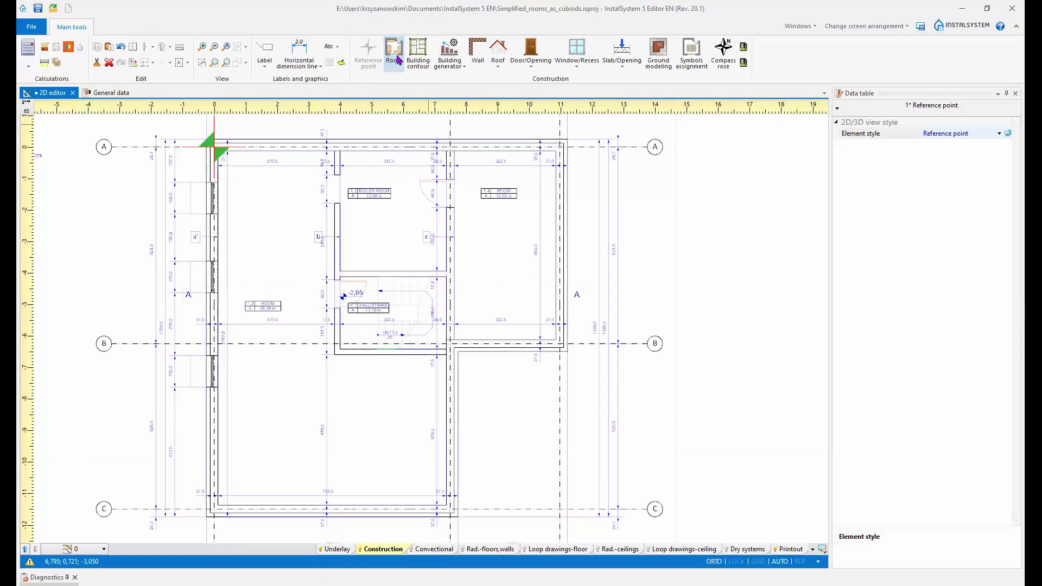
Step: Draw rectangular rooms over basement room -1.4 and boiler room -1.3, using opposite inner wall corners
scroll(539, 158, "up", 3)
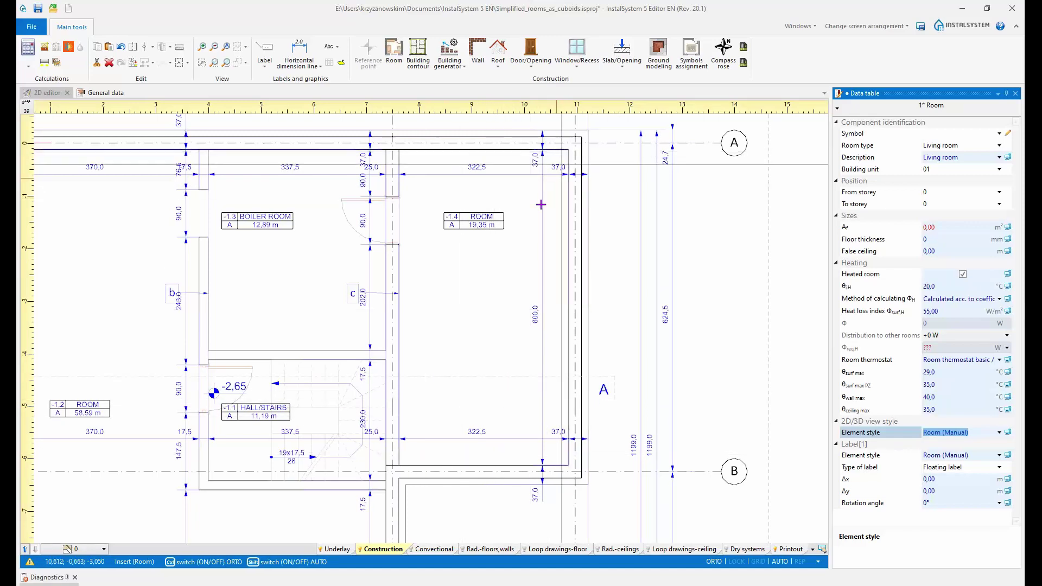
left_click(399, 465)
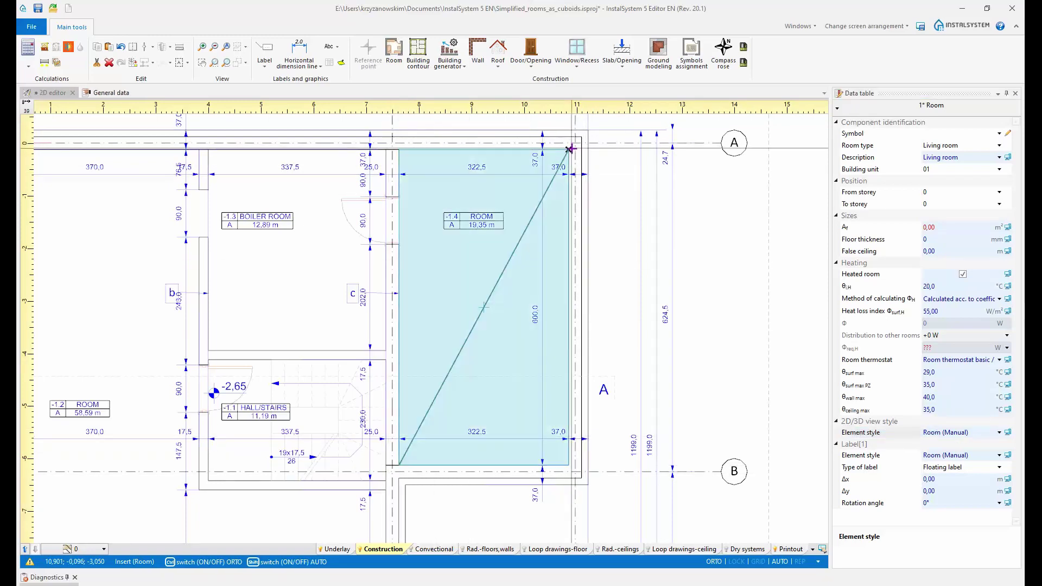
left_click(570, 148)
middle_click_drag(261, 255, 344, 297)
key("F3")
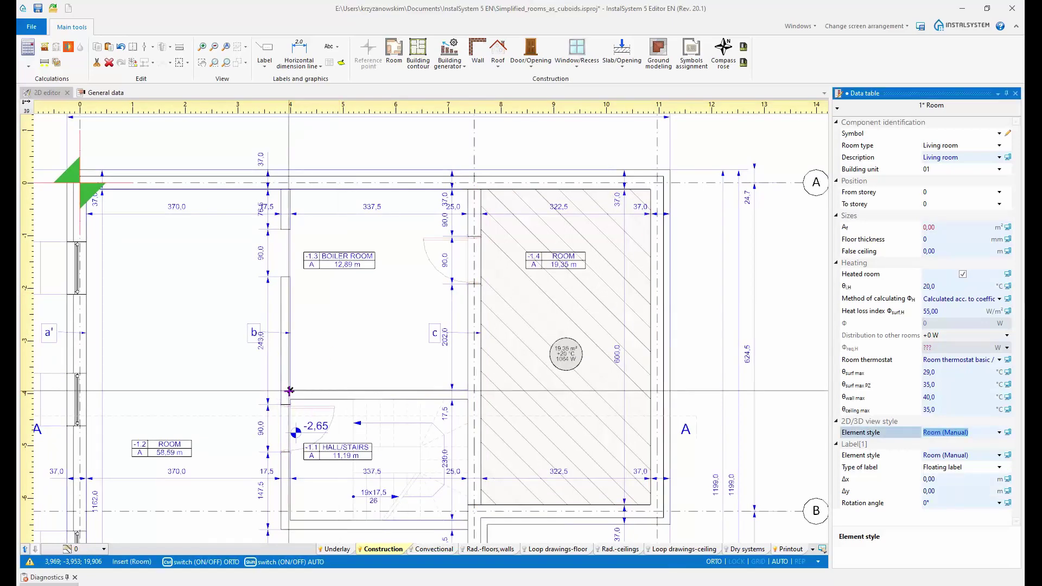
left_click(291, 390)
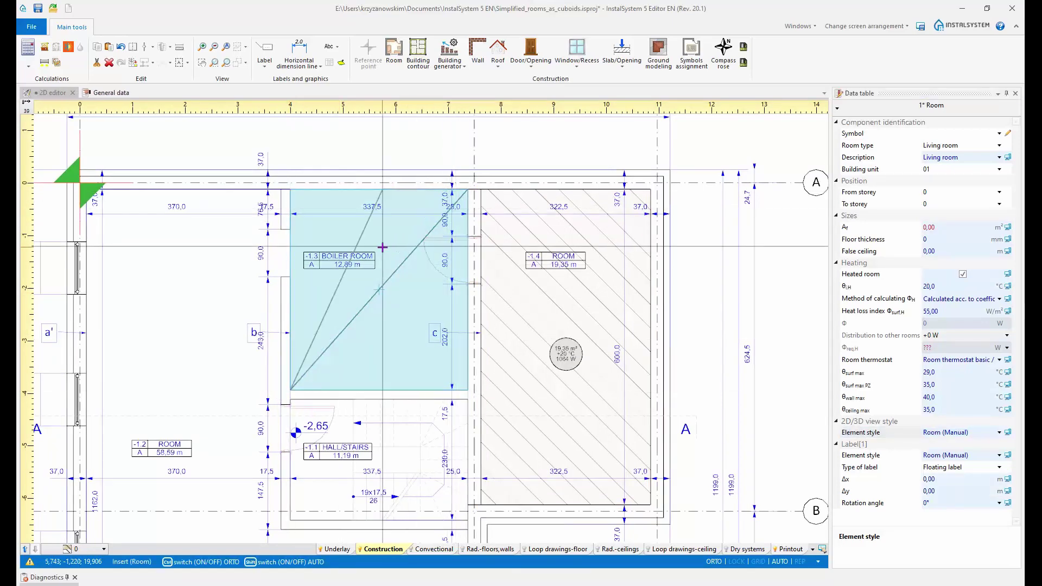
left_click(467, 189)
Step: Draw a rectangular room over the basement hall/stairs -1.1 between its opposite inner wall corners
scroll(319, 336, "down", 2)
scroll(344, 413, "up", 5)
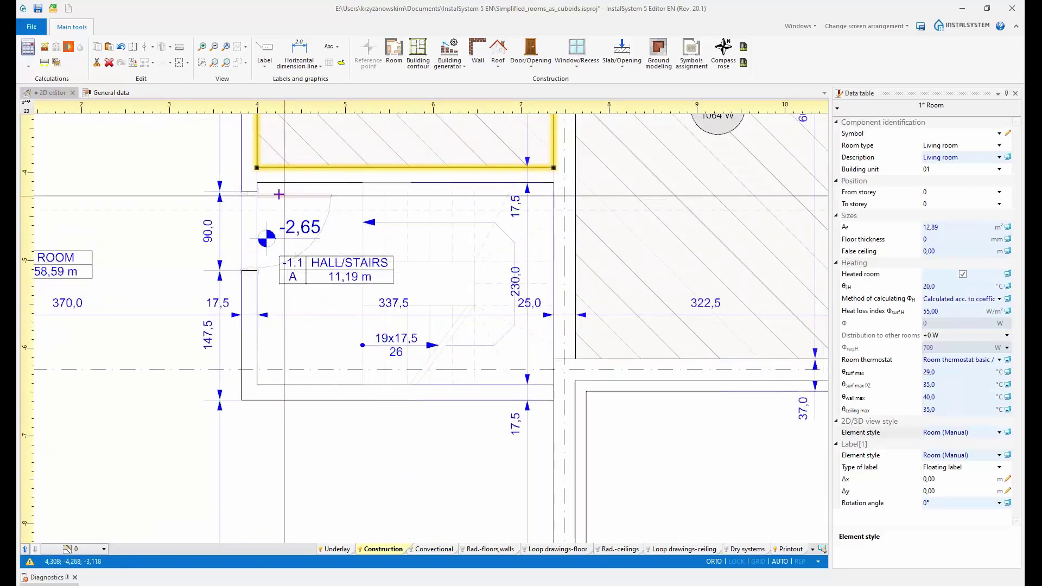
left_click(257, 183)
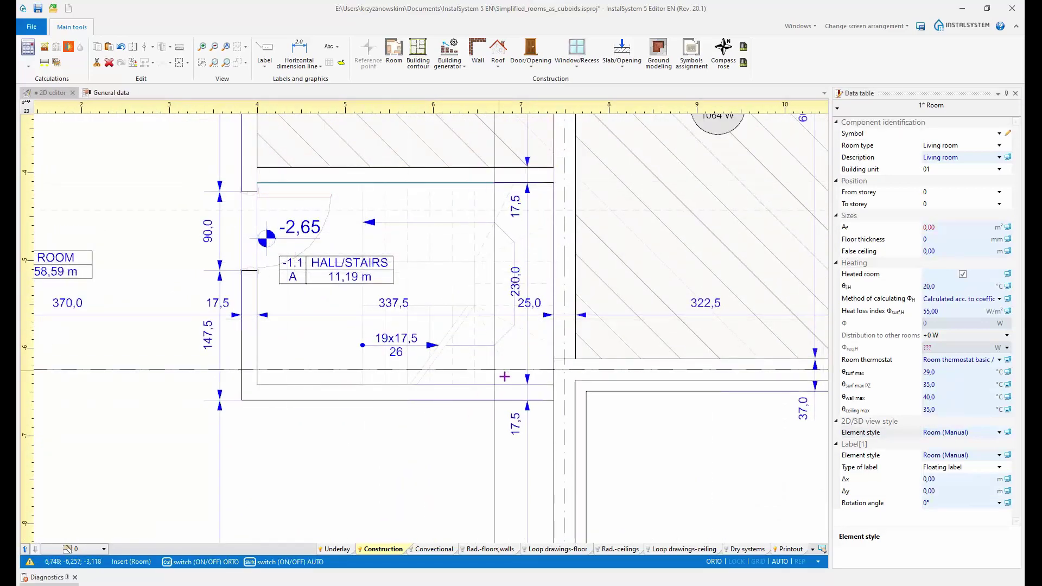
left_click(554, 384)
scroll(378, 389, "down", 2)
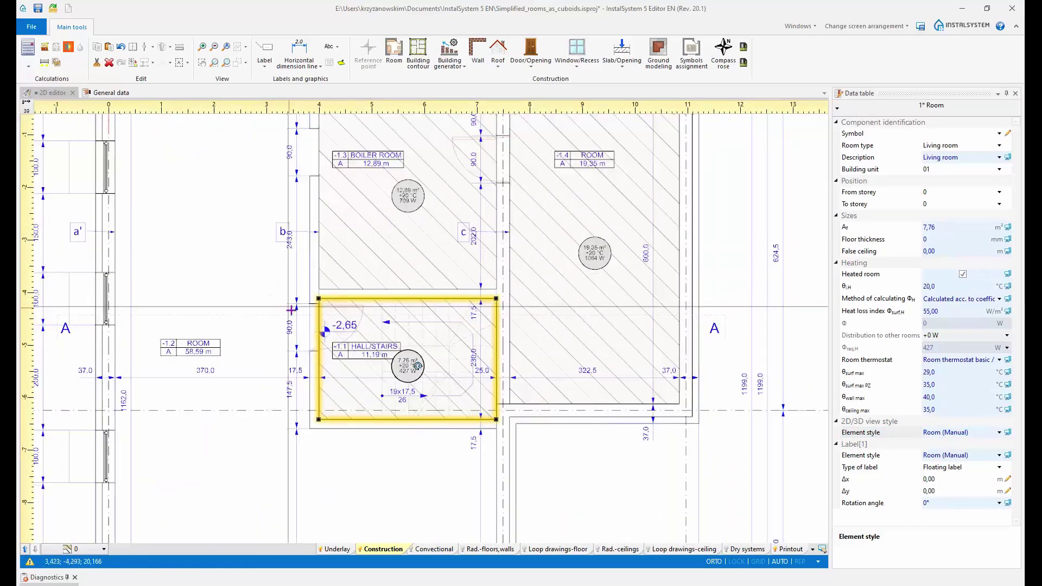
Step: Outline the L-shaped basement room -1.2 as a polygonal room along its inner wall corners
scroll(320, 416, "up", 3)
left_click(273, 332)
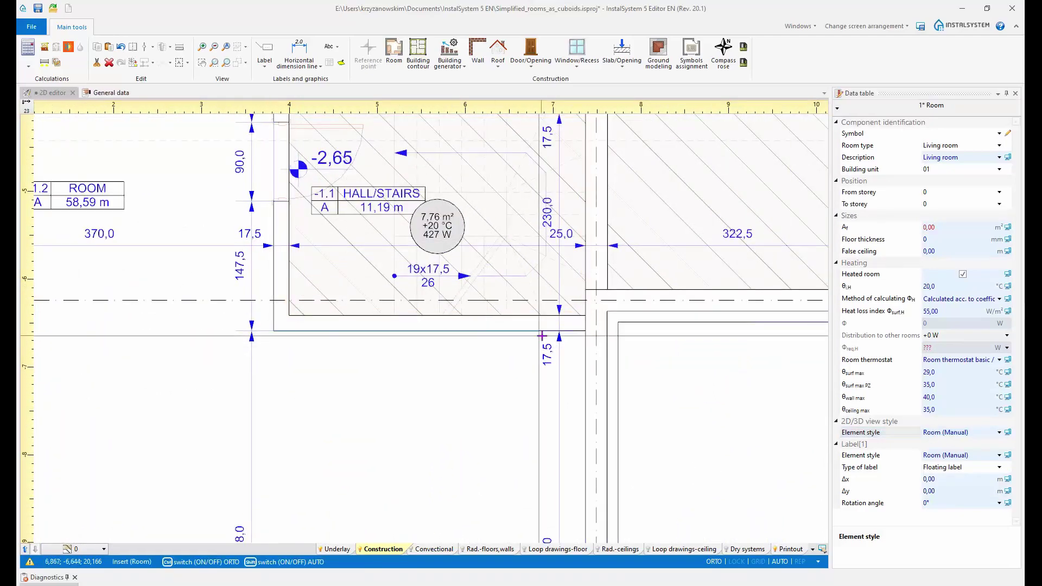
scroll(541, 378, "down", 2)
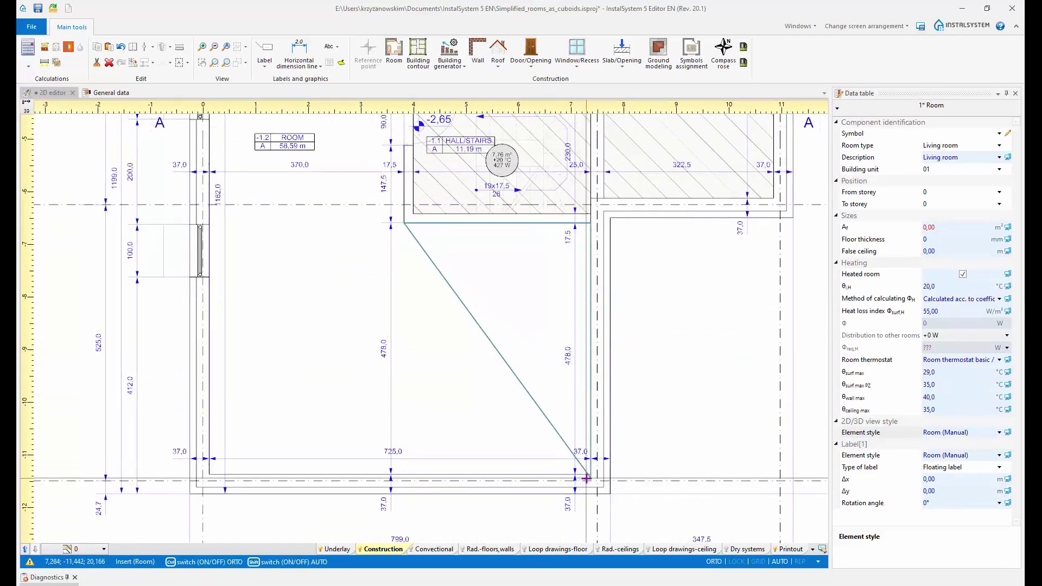
left_click(590, 475)
left_click(211, 476)
scroll(209, 258, "down", 2)
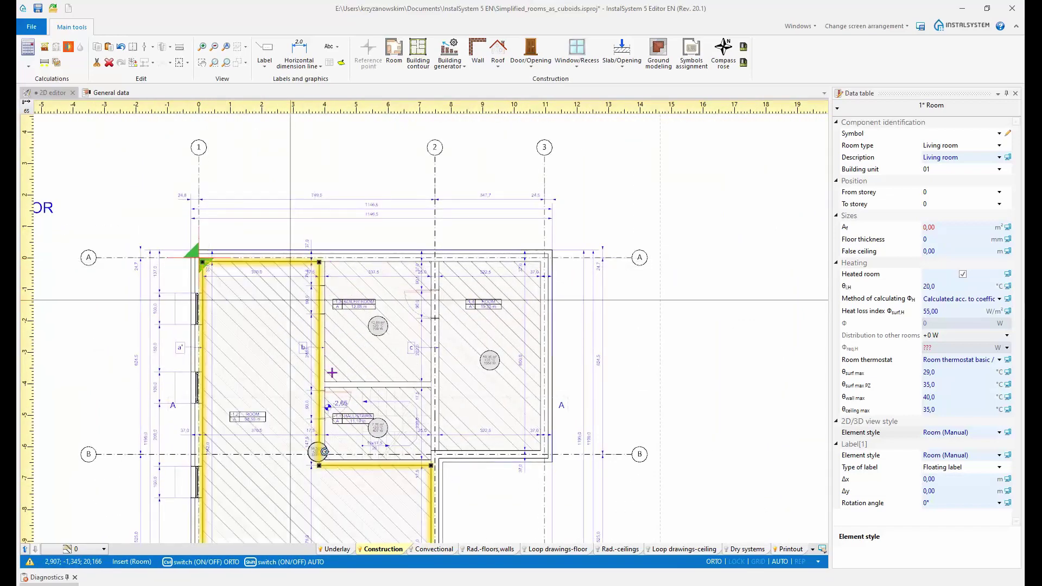
right_click(291, 301)
middle_click_drag(409, 367, 495, 213)
scroll(488, 214, "up", 2)
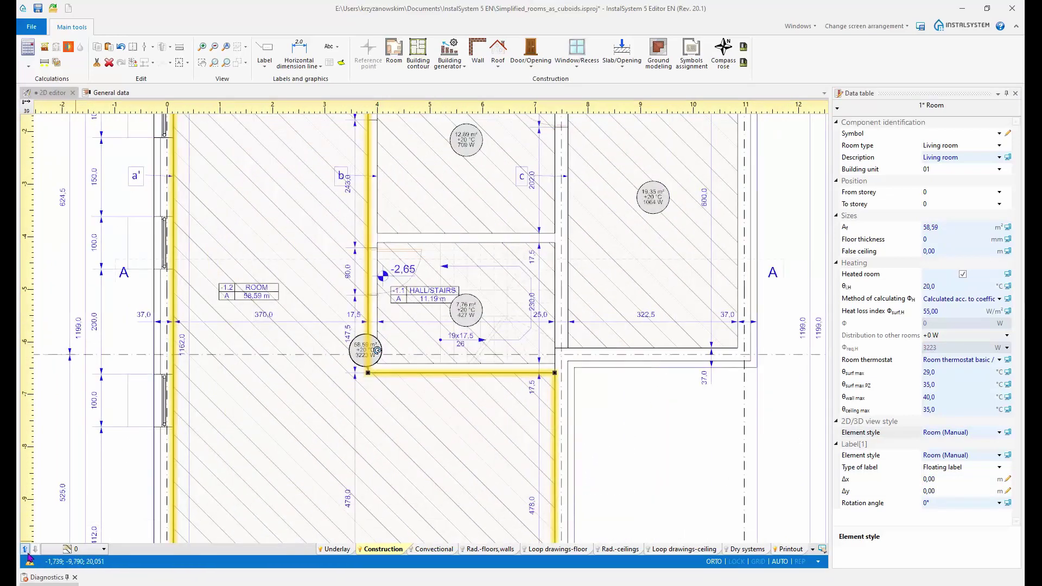
Step: Switch to storey 1 and draw a rectangular room over garage 0.7 between its opposite inner corners
left_click(25, 549)
scroll(521, 386, "up", 6)
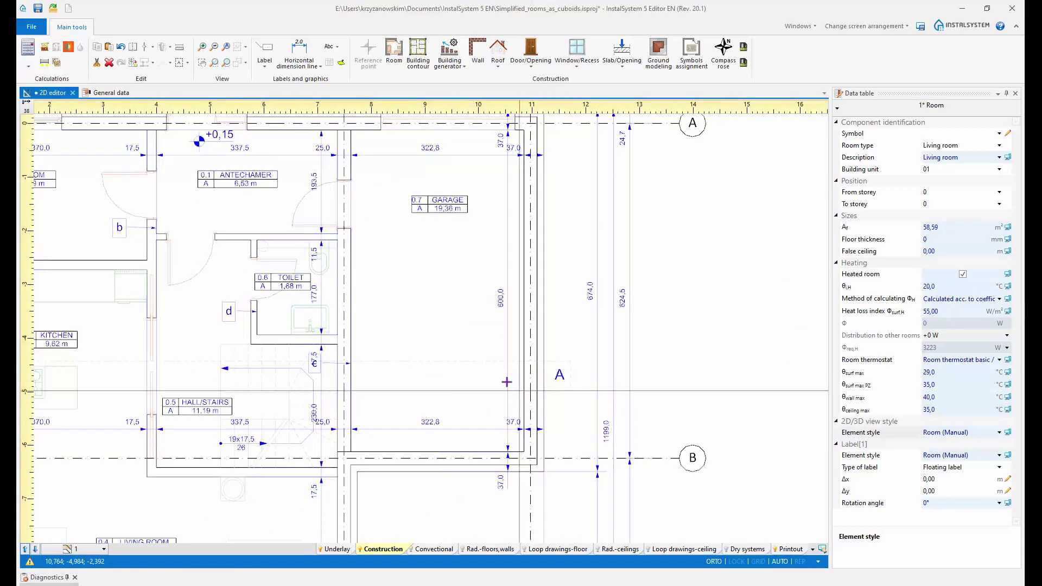
left_click(394, 52)
left_click(351, 129)
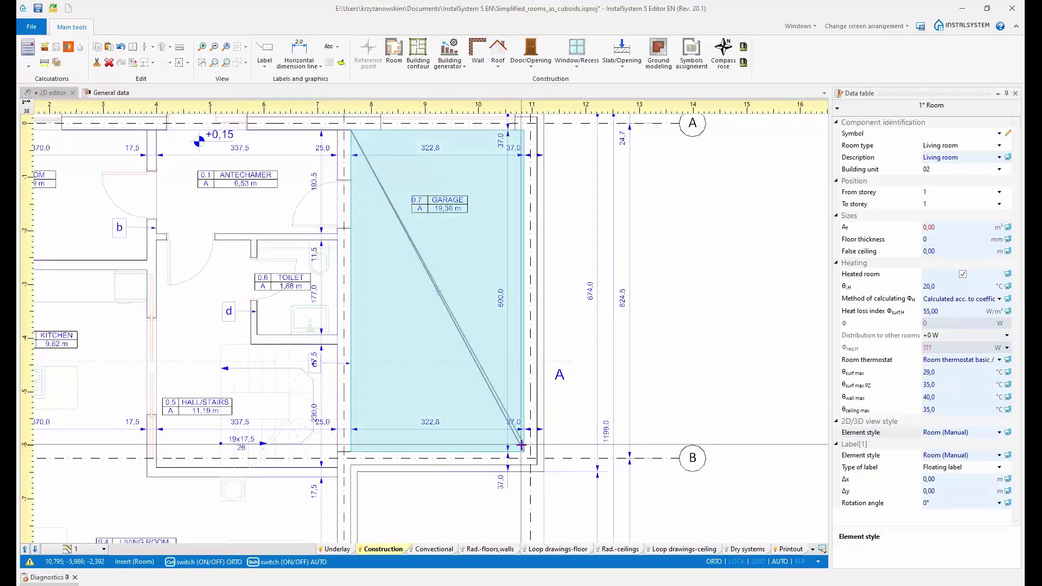
left_click(524, 452)
Step: Draw rectangular rooms over toilet 0.6 and antechamber 0.1 on storey 1, using opposite inner wall corners
scroll(266, 247, "up", 2)
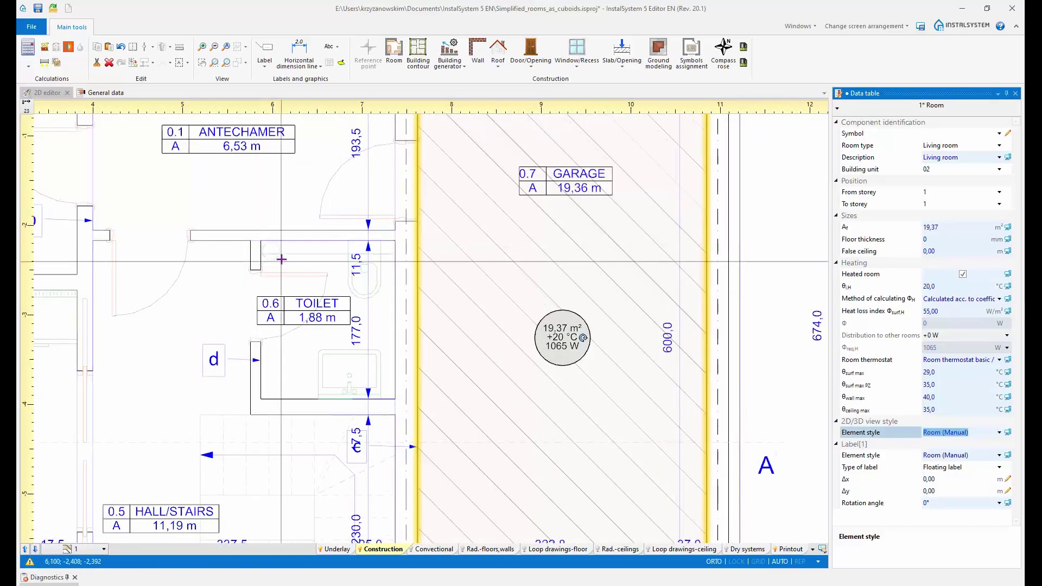
left_click(261, 241)
left_click(399, 399)
middle_click_drag(92, 230, 216, 369)
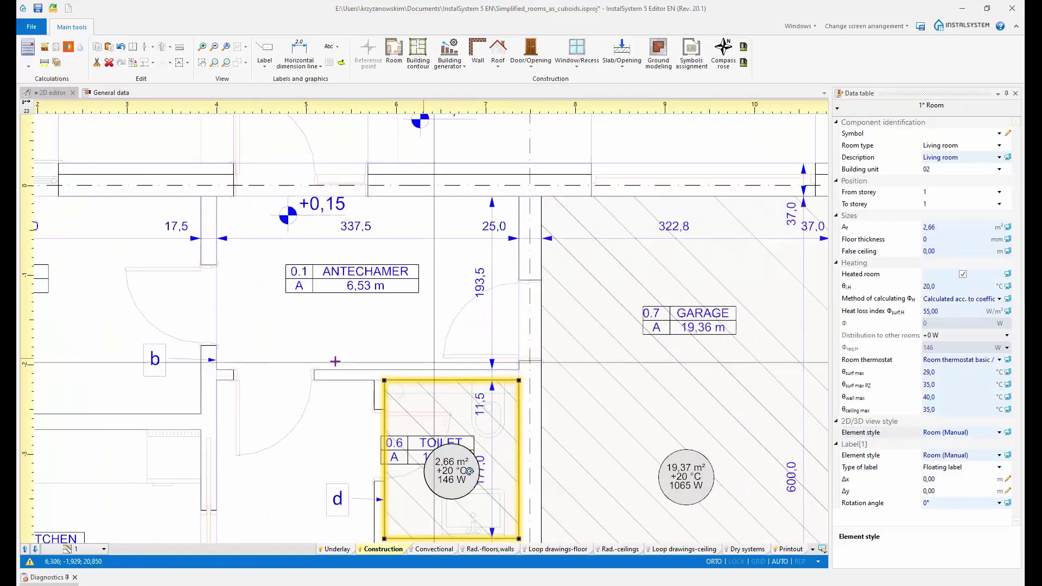
left_click(215, 369)
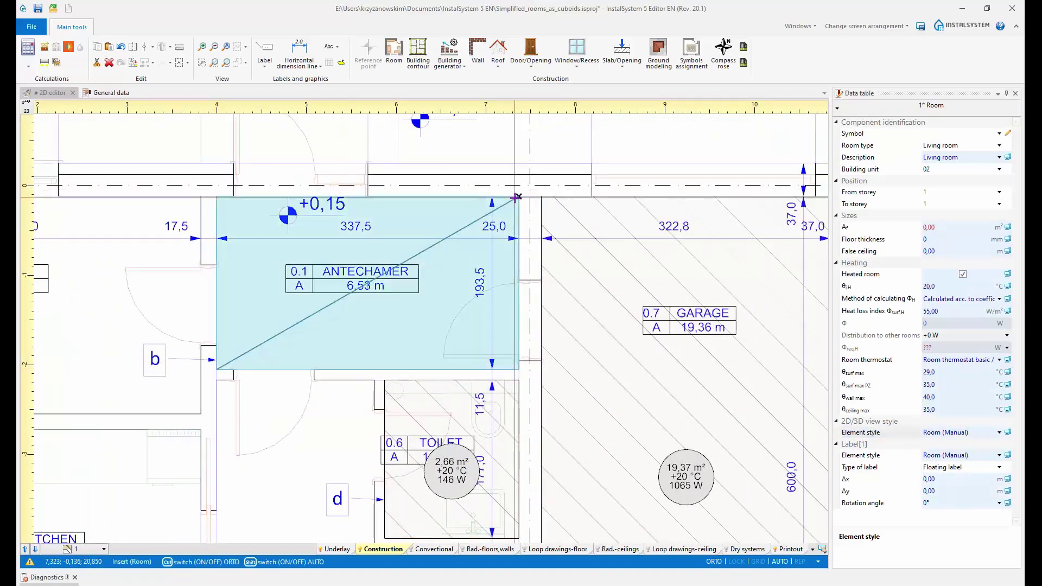
left_click(519, 196)
Step: Draw a rectangular room over ground floor room 0.2 between its opposite inner wall corners
middle_click_drag(213, 294, 467, 291)
middle_click_drag(267, 380, 140, 437)
key("space")
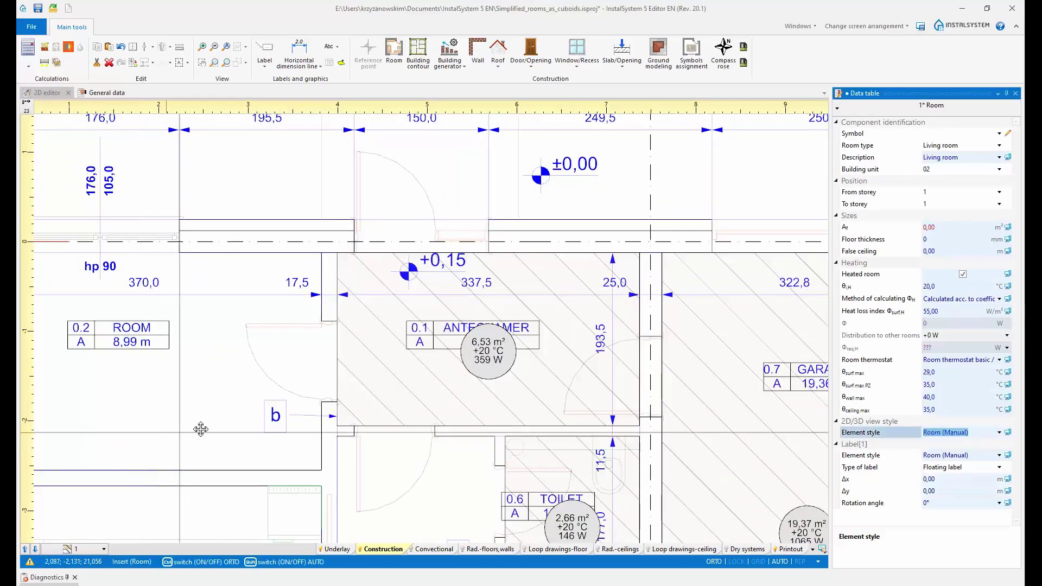
middle_click_drag(200, 429, 344, 405)
left_click(136, 447)
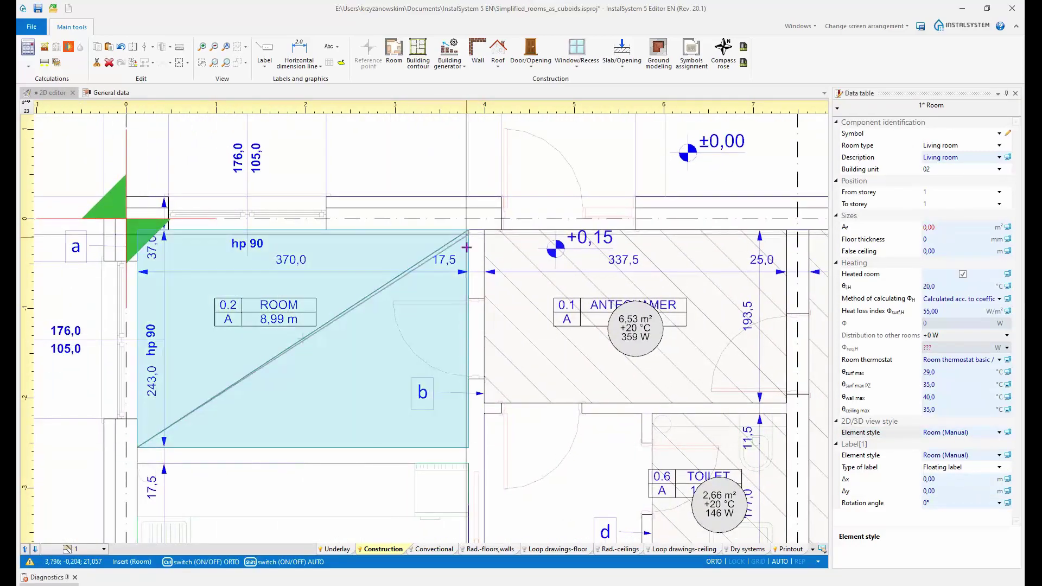
left_click(467, 230)
Step: Outline the ground floor hall/stairs 0.5 as a polygonal room that leaves out toilet 0.6
scroll(434, 223, "down", 4)
scroll(389, 267, "up", 3)
key("space")
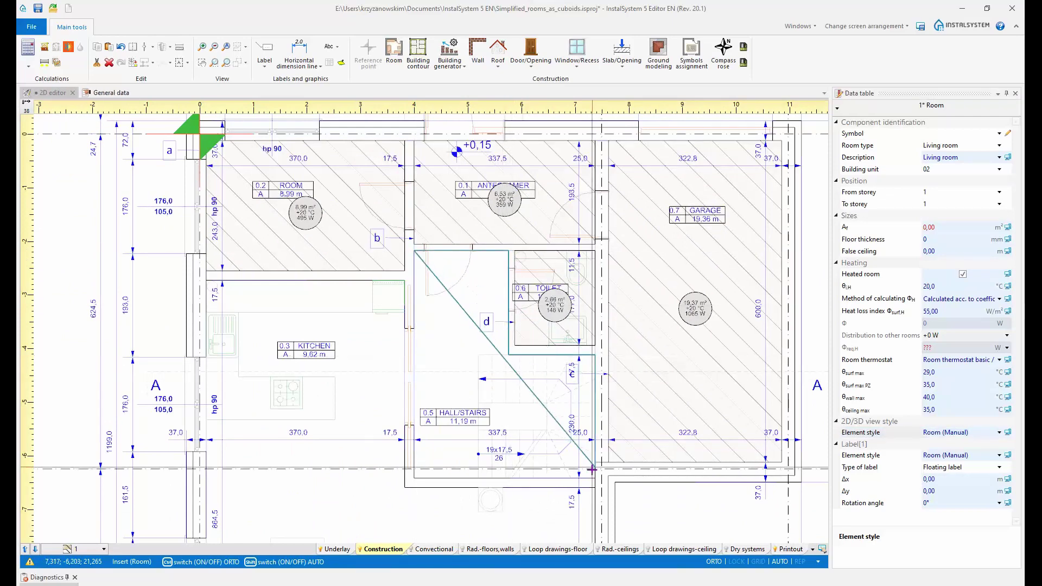
double_click(416, 476)
Step: Outline the ground floor kitchen 0.3 and living room 0.4 together as one L-shaped polygonal room
middle_click_drag(458, 428, 505, 190)
key("space")
left_click(641, 253)
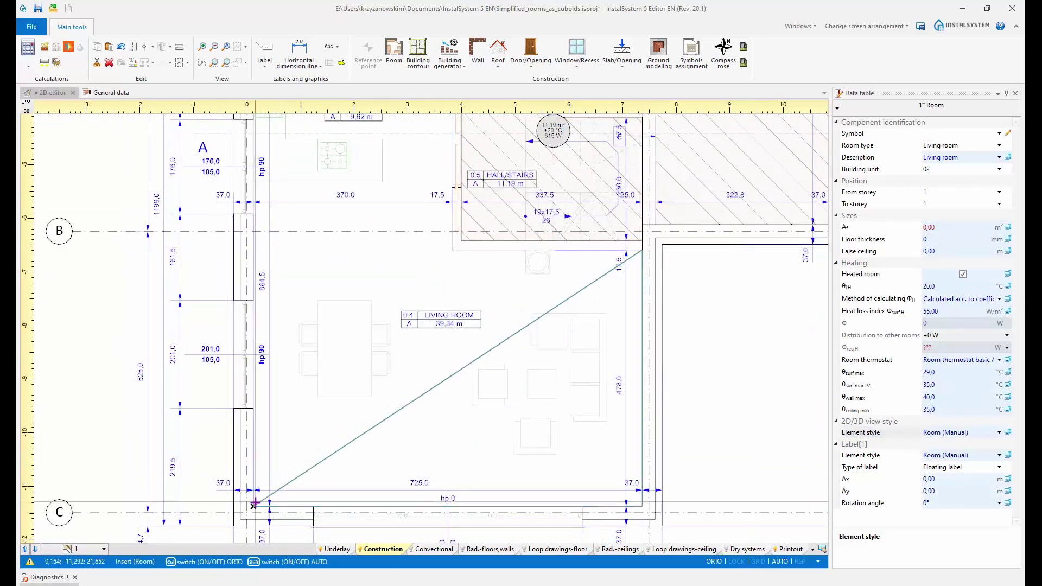
scroll(314, 374, "up", 2)
middle_click_drag(307, 265, 347, 410)
left_click(340, 174)
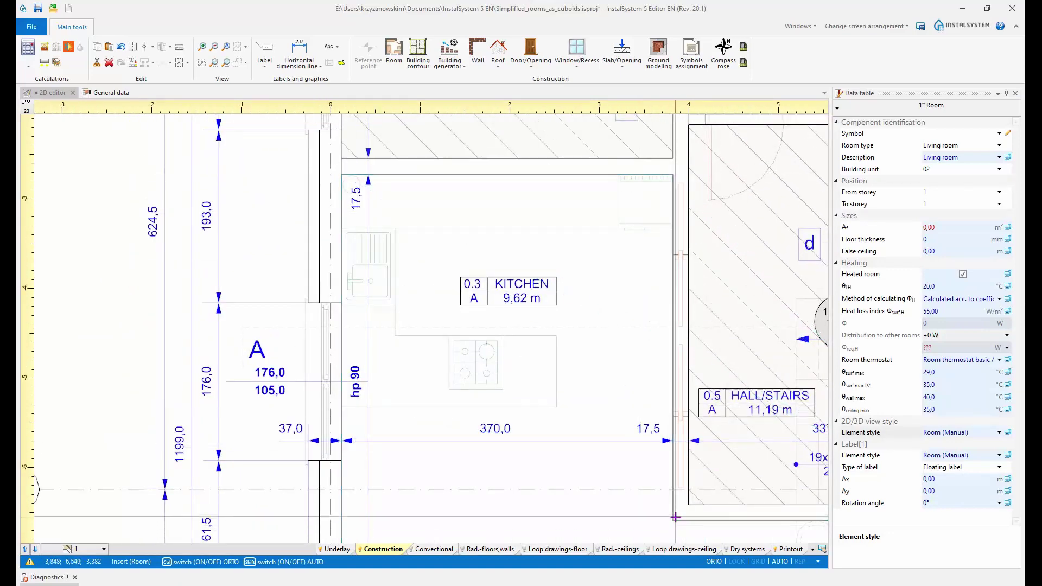
left_click(600, 372)
scroll(600, 365, "down", 5)
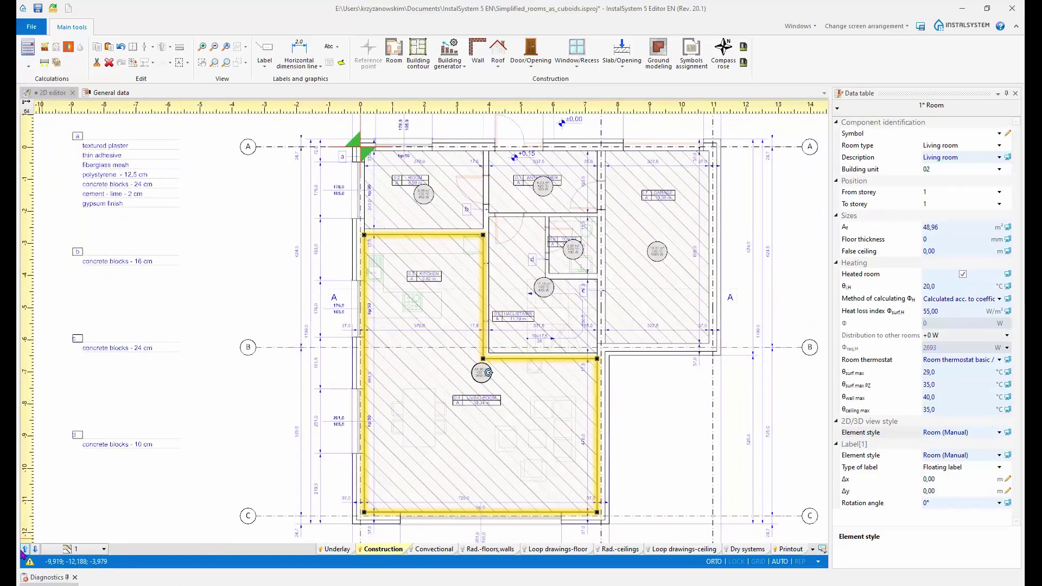
Step: Switch to storey 2 and draw rectangular rooms over bedroom 3 (1.6) and hall/stairs 1.1 between opposite inner wall corners
left_click(24, 548)
scroll(445, 287, "up", 5)
scroll(477, 268, "up", 2)
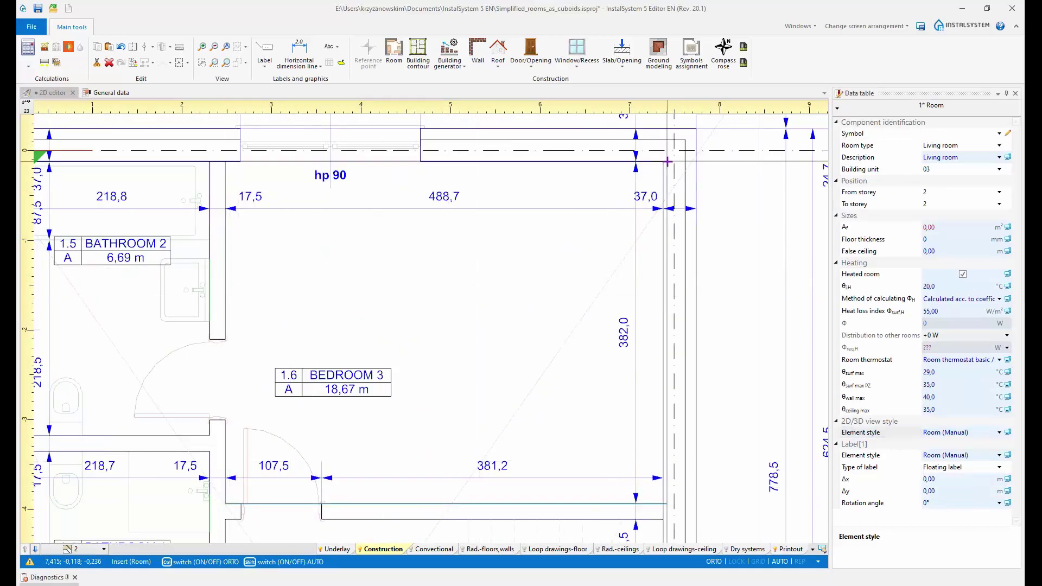
left_click(225, 502)
left_click(663, 162)
scroll(664, 162, "down", 3)
middle_click_drag(406, 481, 334, 401)
left_click(334, 401)
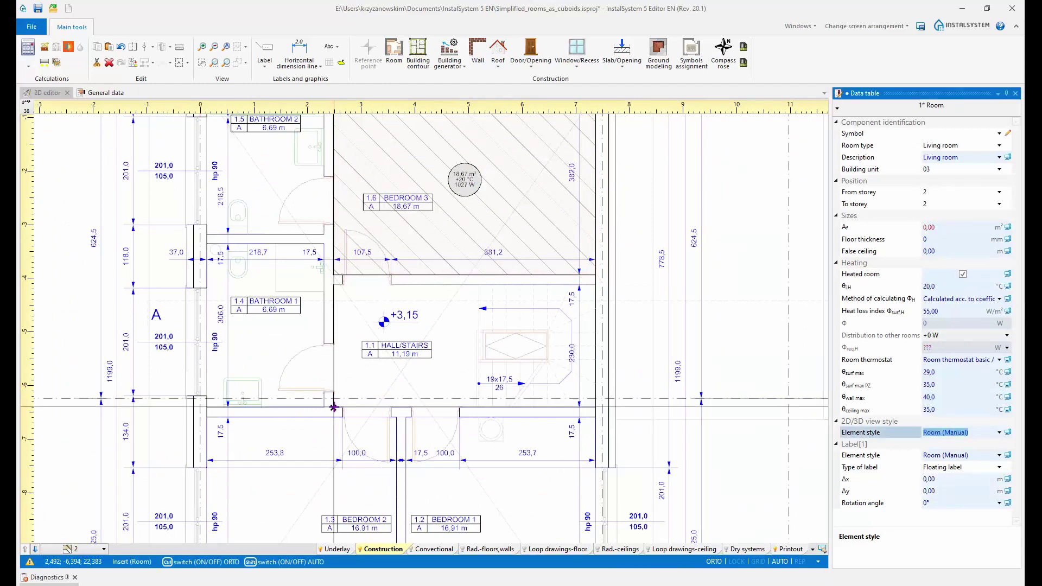
left_click(596, 285)
Step: Draw rectangular rooms over bedroom 1 (1.2) and bedroom 2 (1.3) on storey 2, using opposite inner wall corners
middle_click_drag(412, 537, 361, 349)
left_click(348, 485)
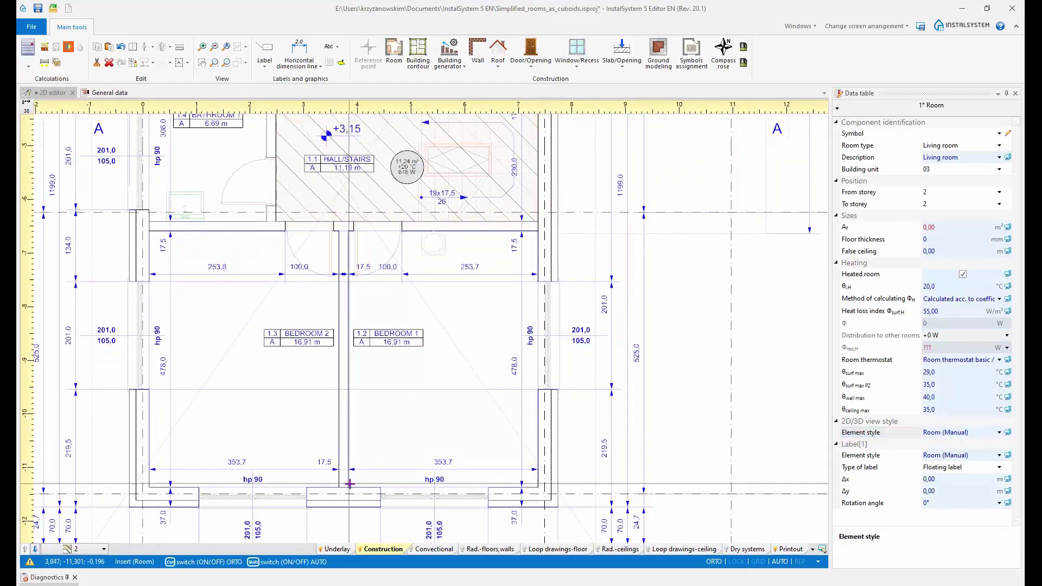
left_click(537, 231)
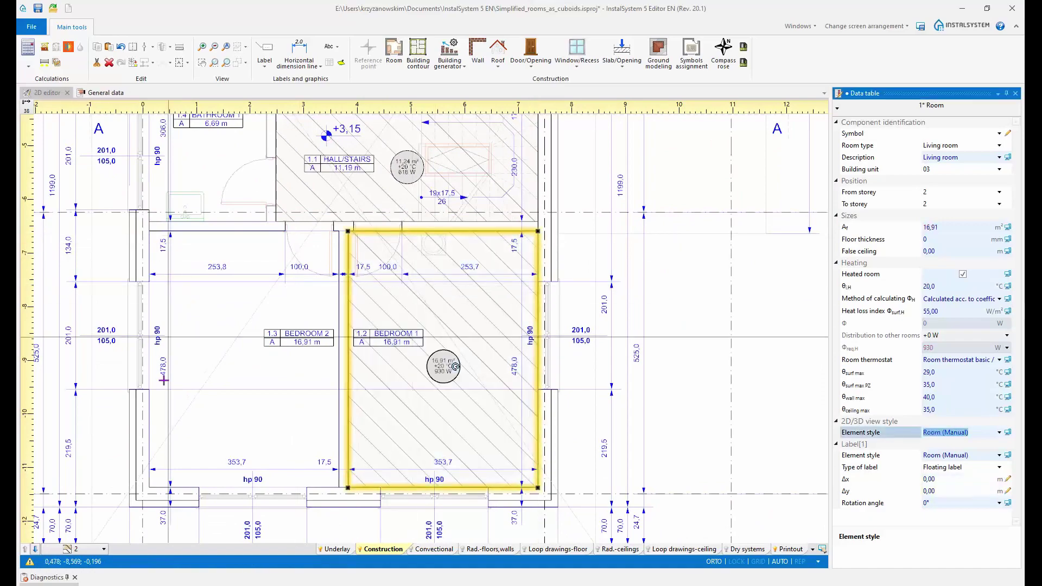
left_click(149, 487)
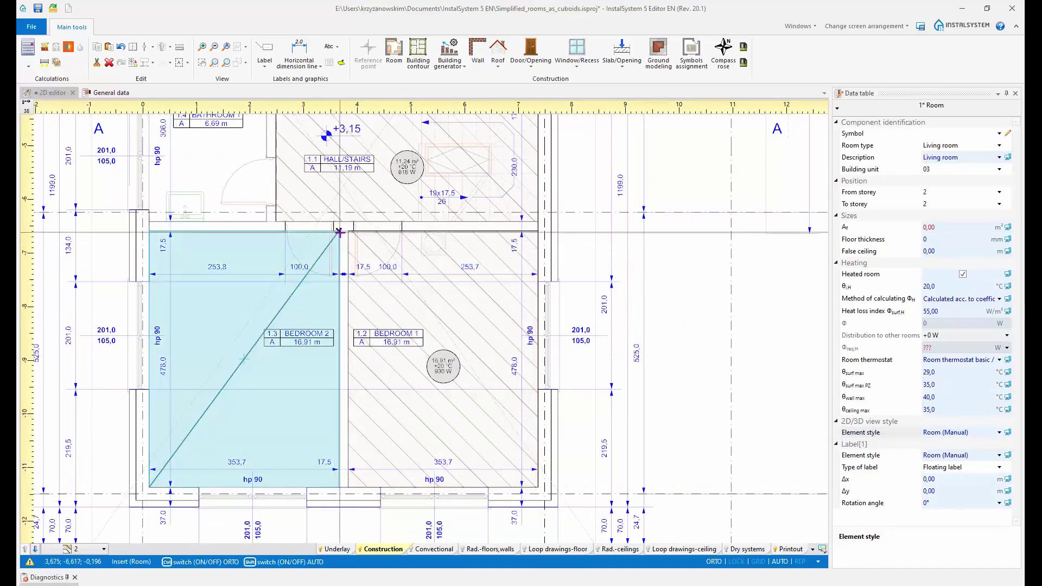
left_click(339, 231)
Step: Draw rectangular rooms over bathroom 1 (1.4) and bathroom 2 (1.5) on storey 2, using opposite inner wall corners
middle_click_drag(189, 131, 331, 321)
left_click(293, 409)
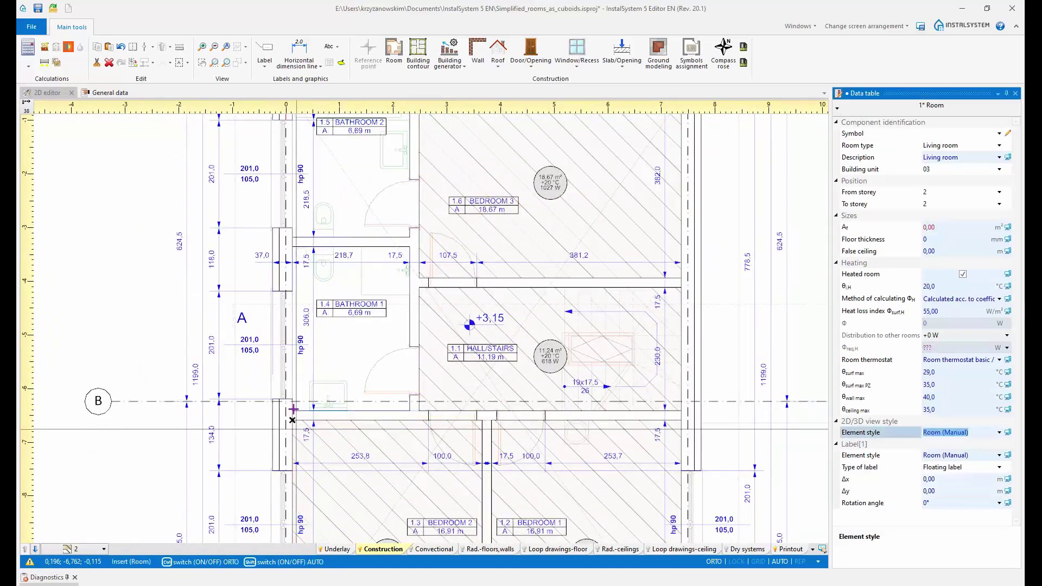
left_click(407, 234)
middle_click_drag(406, 230, 368, 363)
left_click(343, 268)
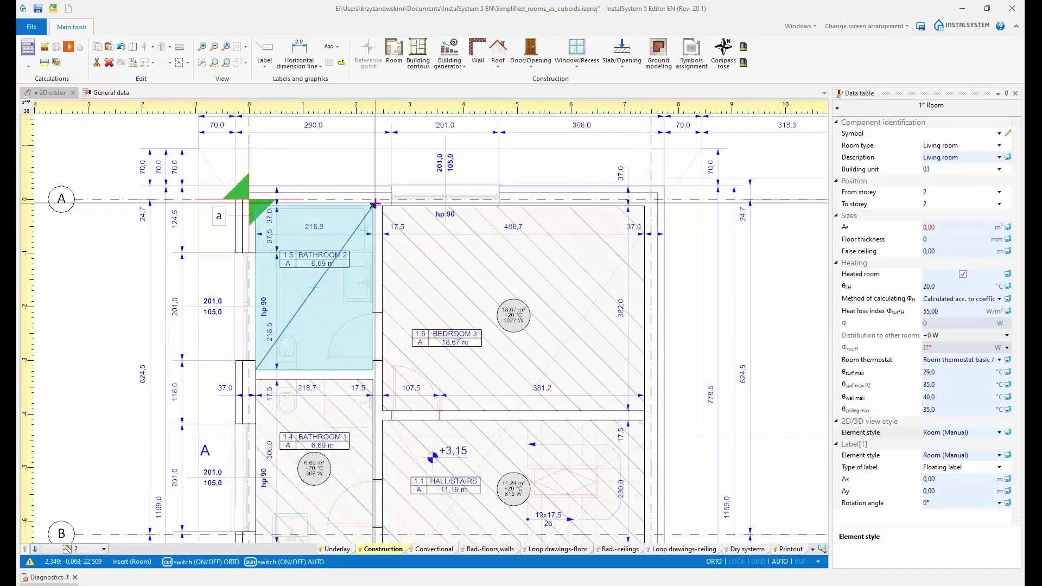
left_click(343, 269)
scroll(483, 243, "down", 3)
middle_click_drag(483, 244, 431, 153)
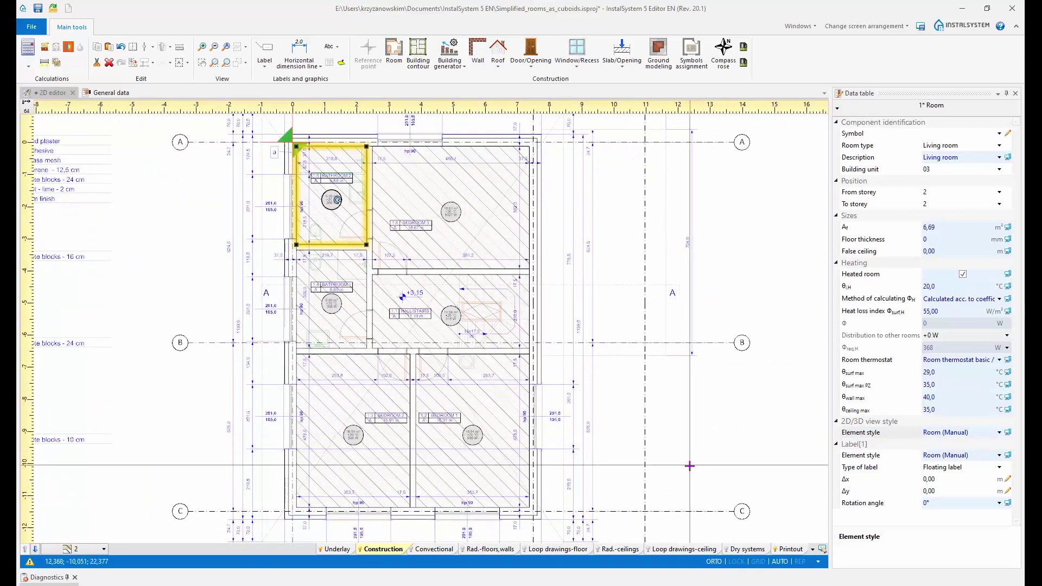
Step: Open the 3D view and inspect the room cuboids of all storeys from several angles
middle_click_drag(709, 459, 691, 427)
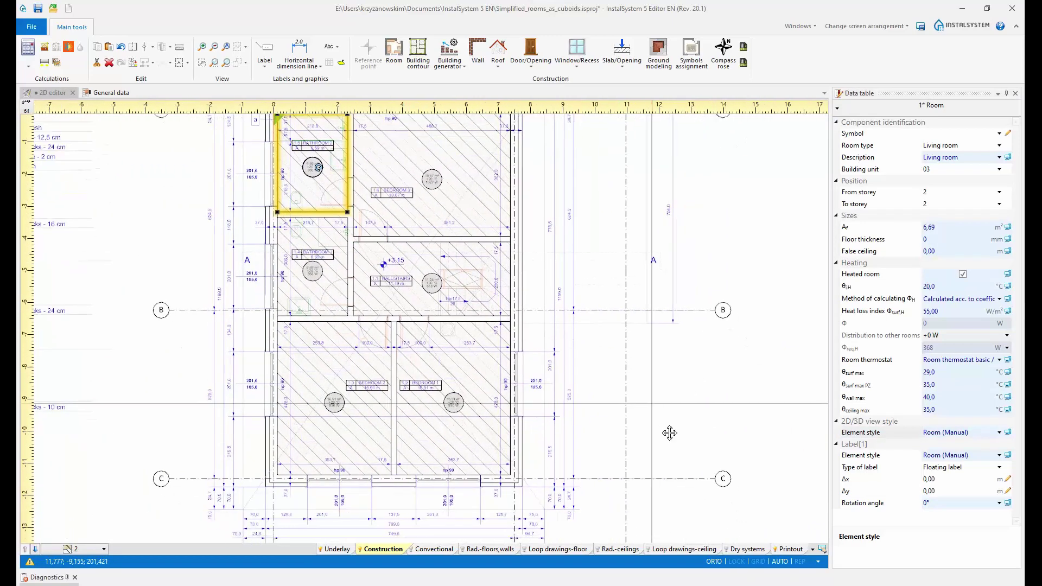
left_click(798, 26)
left_click(739, 93)
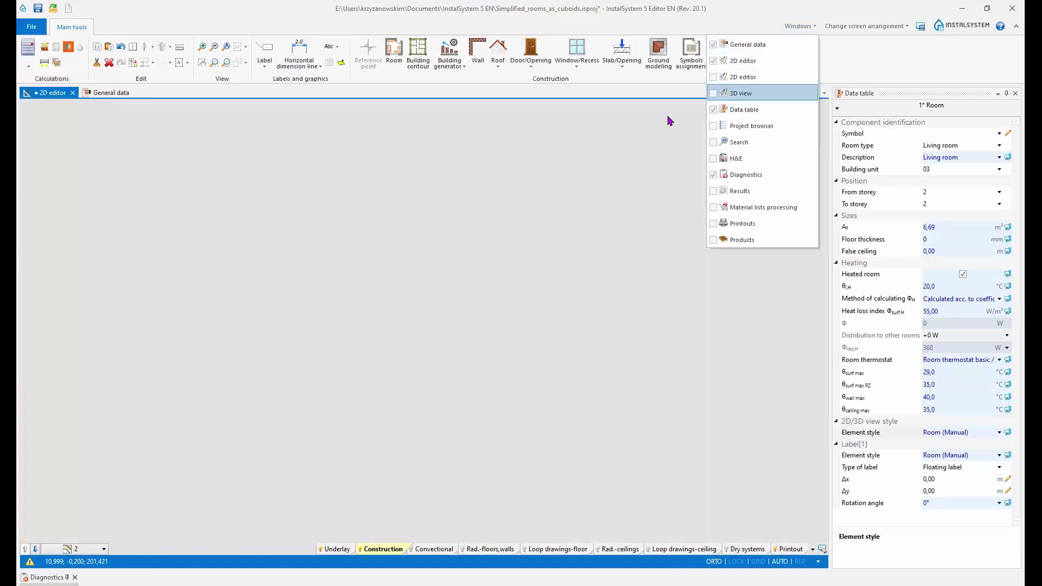
scroll(367, 342, "down", 4)
scroll(400, 272, "up", 1)
mouse_move(491, 267)
middle_mouse_down("shift")
mouse_move(445, 227)
mouse_move(449, 258)
mouse_move(516, 249)
mouse_move(523, 230)
mouse_move(486, 259)
mouse_move(460, 258)
mouse_move(475, 255)
middle_mouse_up("shift")
middle_click_drag(384, 270, 425, 306)
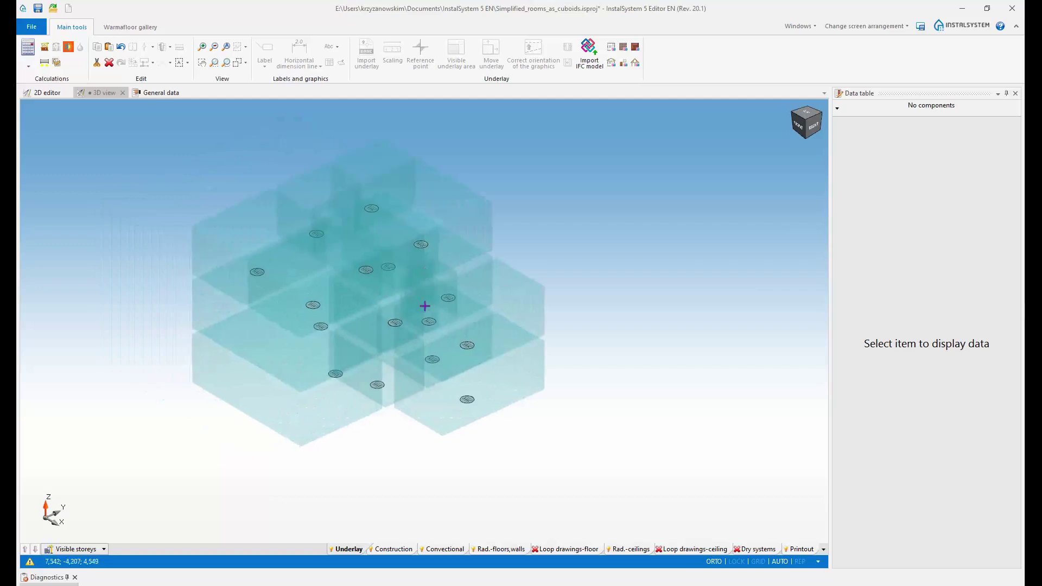
middle_click_drag(429, 362, 427, 338, "shift")
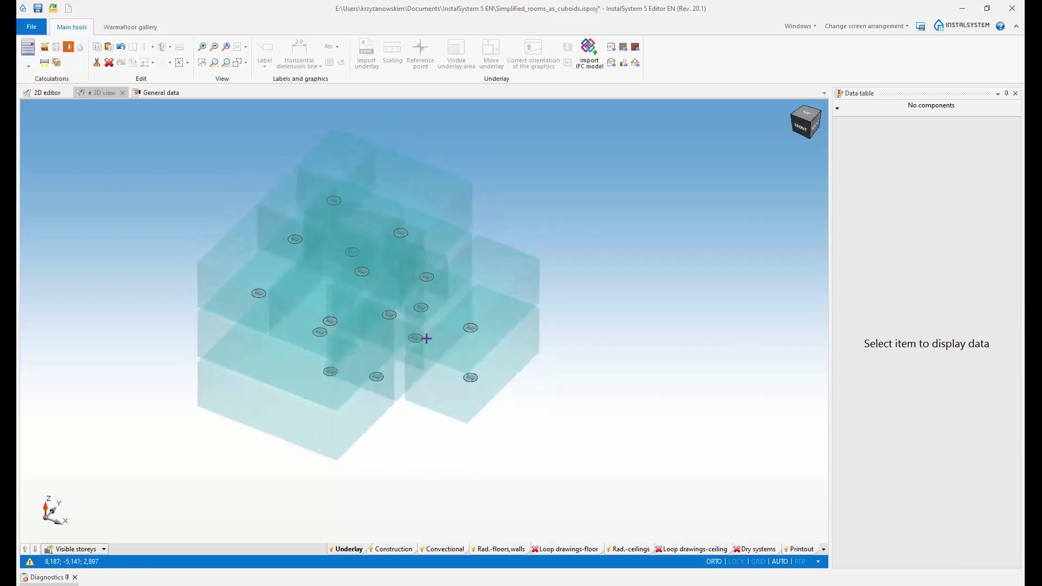
Step: Return to the 2D editor and examine the area, temperature and heat load label of bedroom 1 on storey 2
left_click(42, 97)
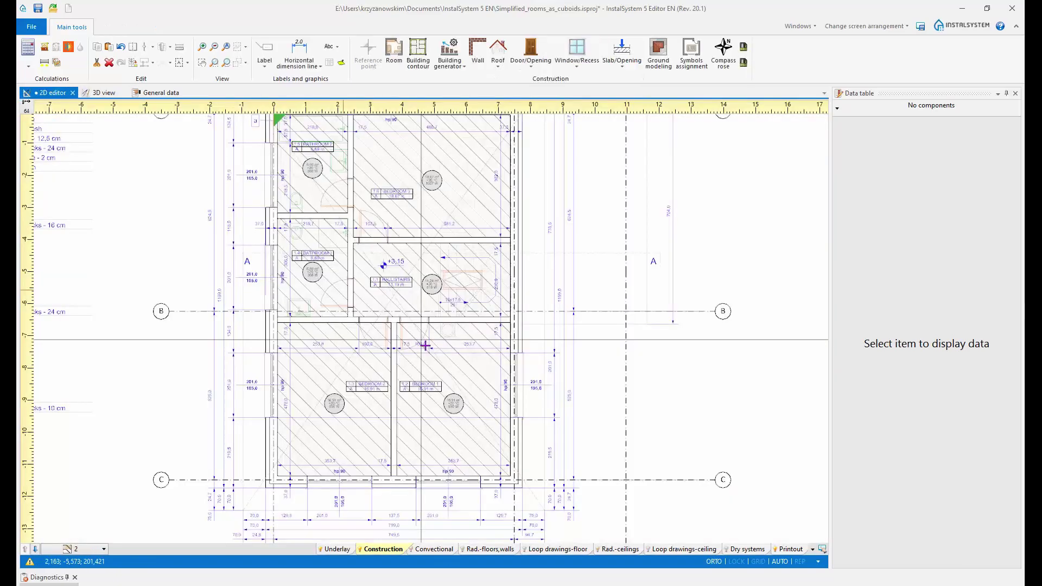
scroll(465, 418, "up", 3)
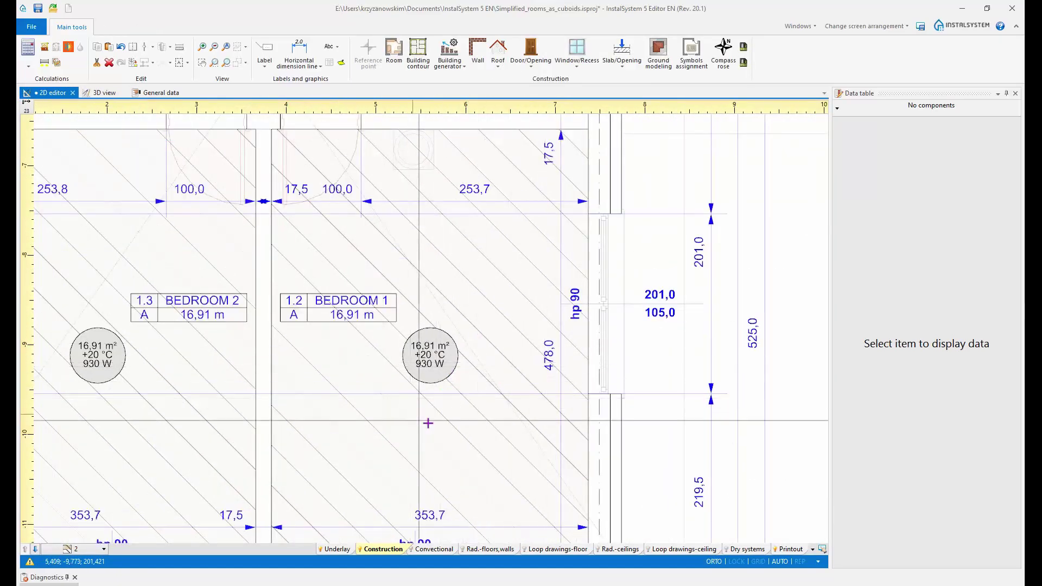
scroll(391, 354, "up", 2)
scroll(368, 287, "up", 3)
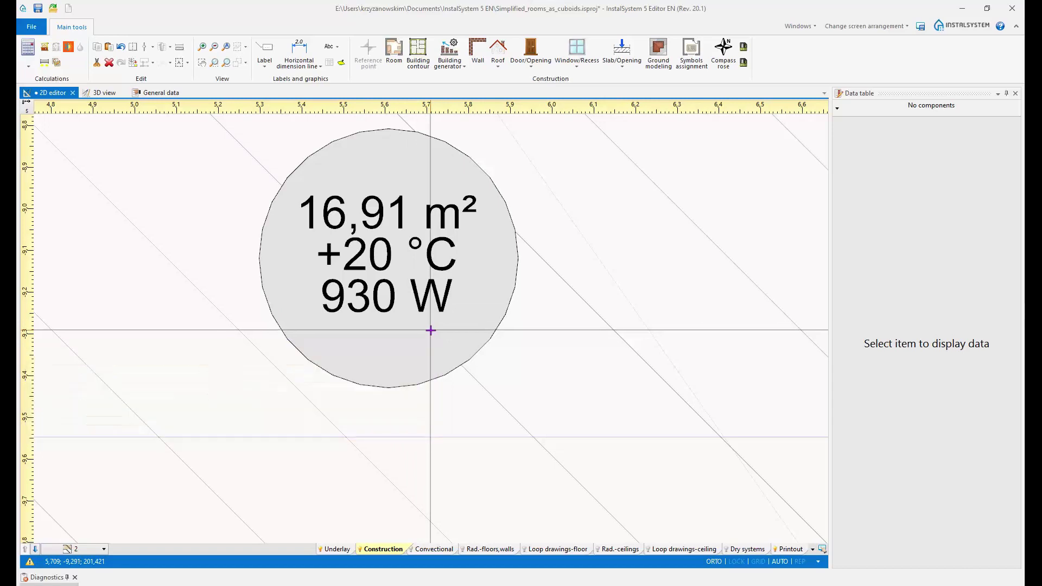
mouse_move(430, 330)
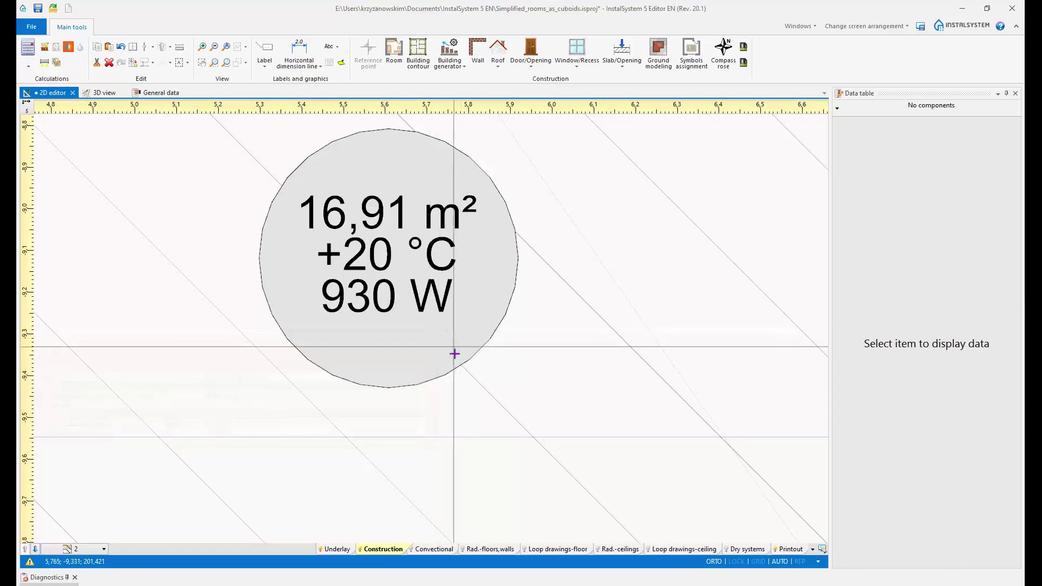
scroll(472, 372, "down", 2)
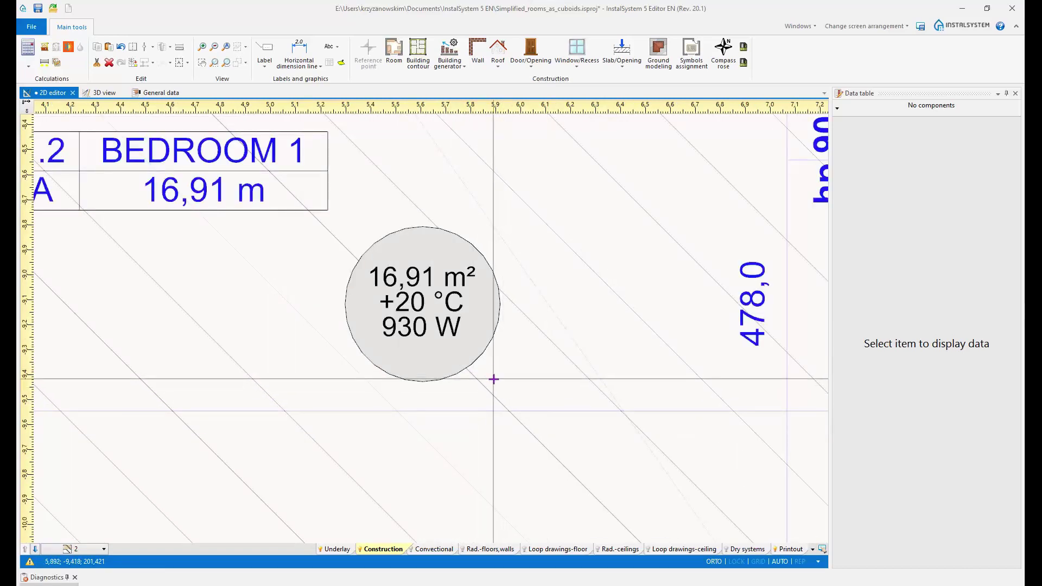
scroll(492, 378, "down", 2)
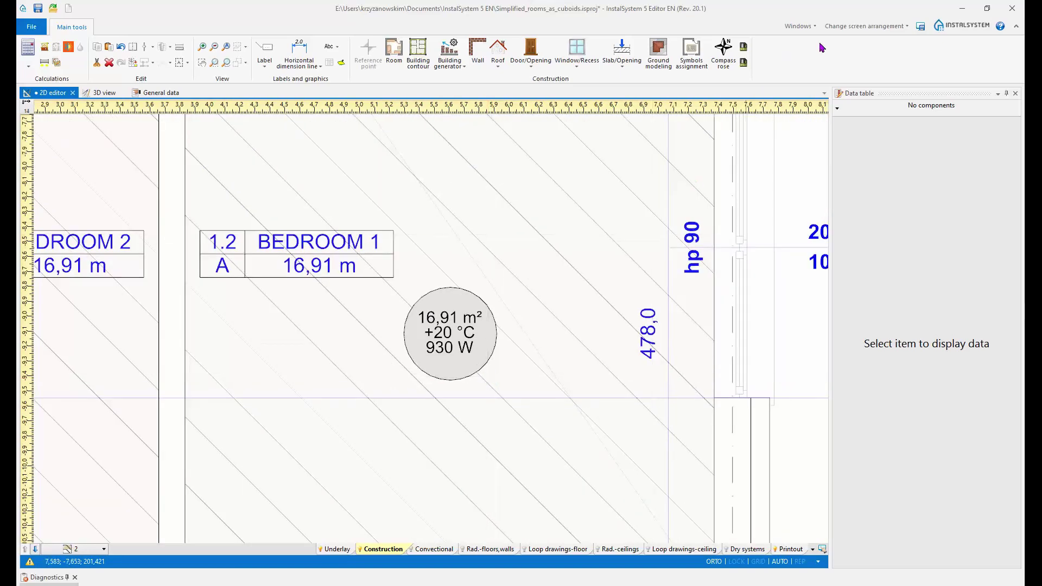
Step: Switch to the General data screen arrangement and check the default heat loss index in the building's room data
left_click(874, 27)
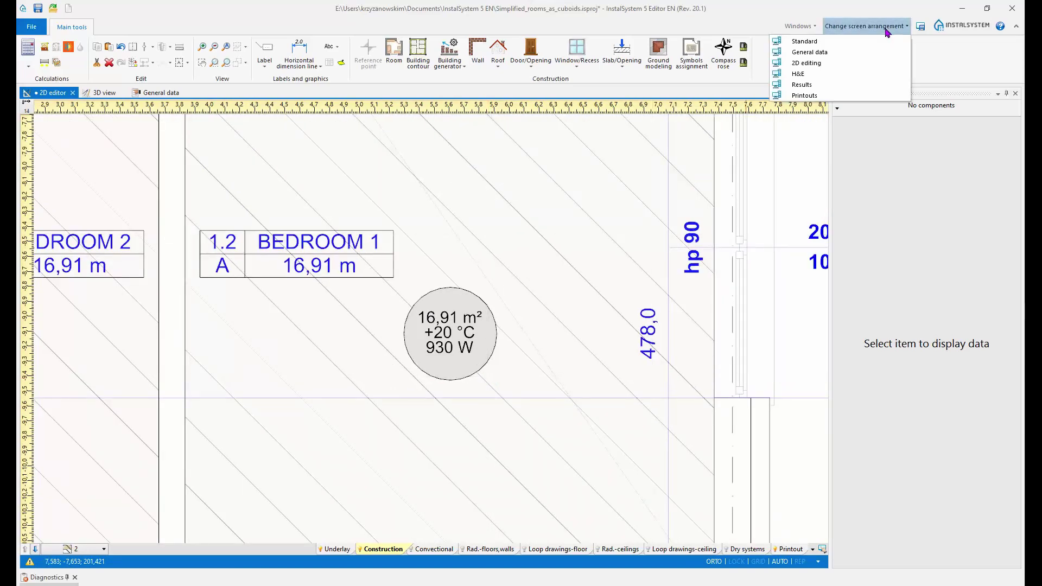
left_click(808, 52)
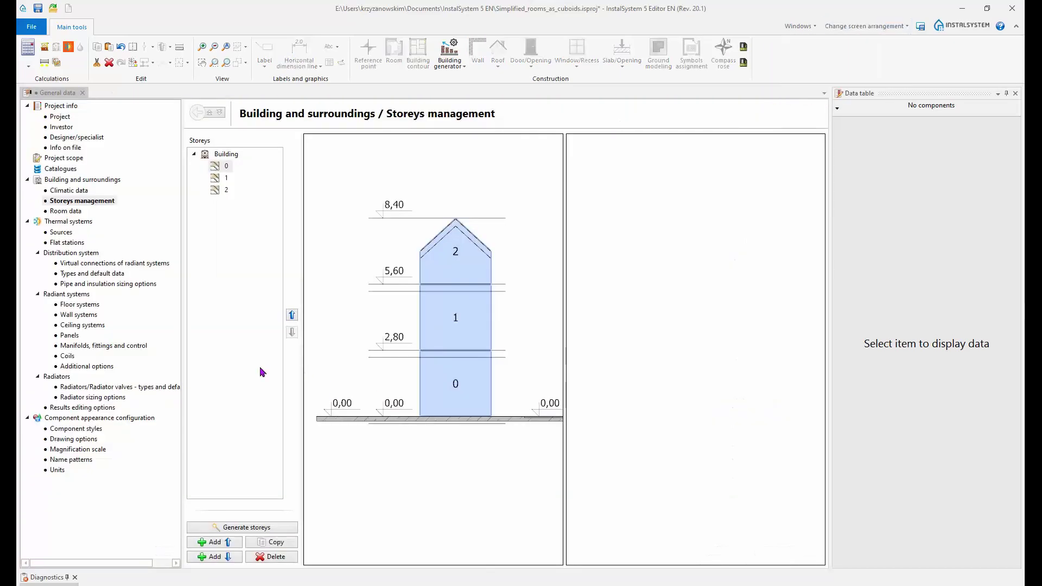
left_click(66, 211)
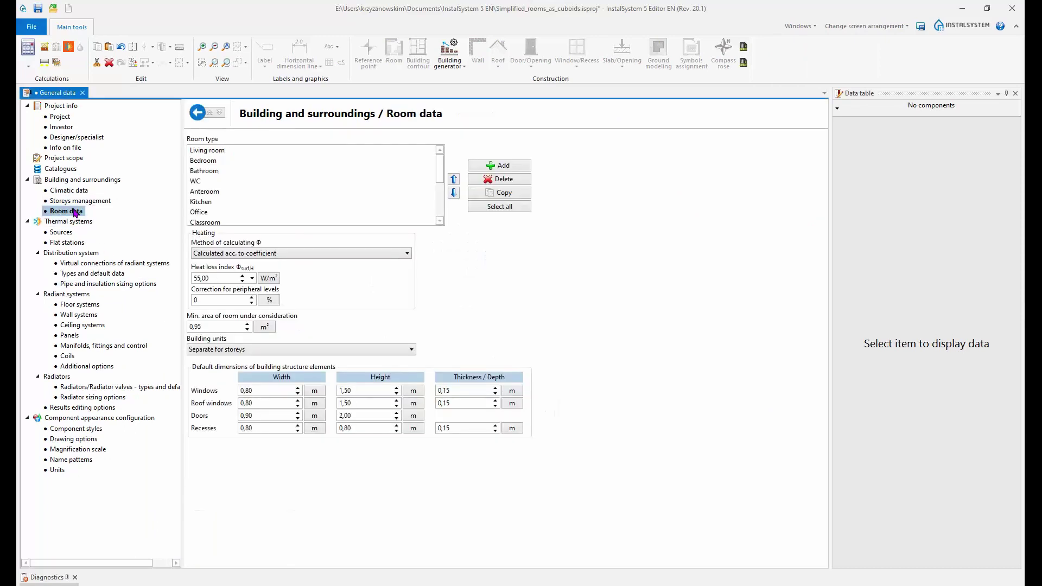
left_click(224, 280)
left_click(206, 280)
left_click(213, 280)
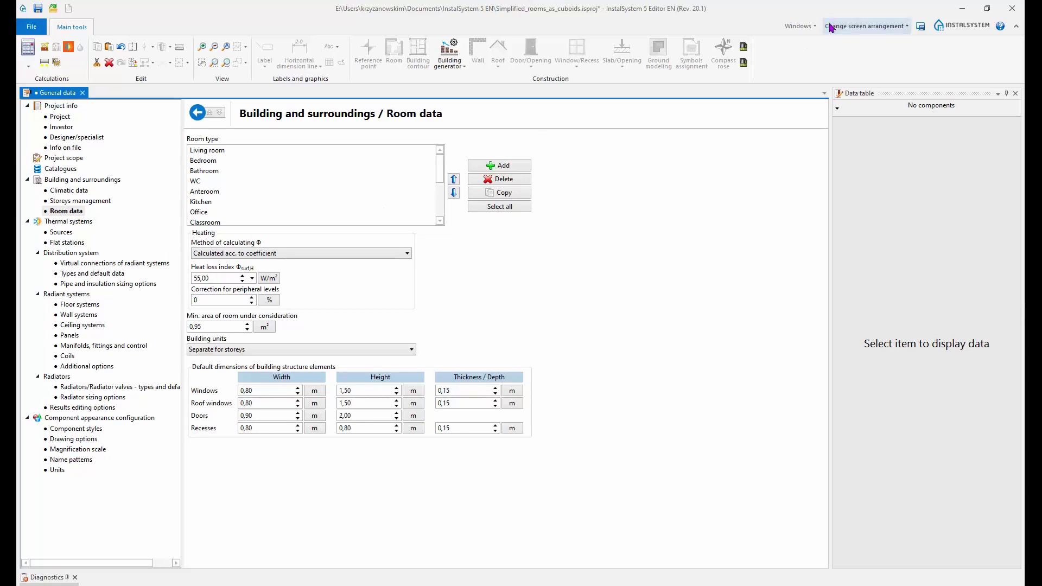
Step: Return to the 2D editing arrangement and set the heat loss index of bedroom 1 on storey 2 to 60 W/m²
left_click(864, 26)
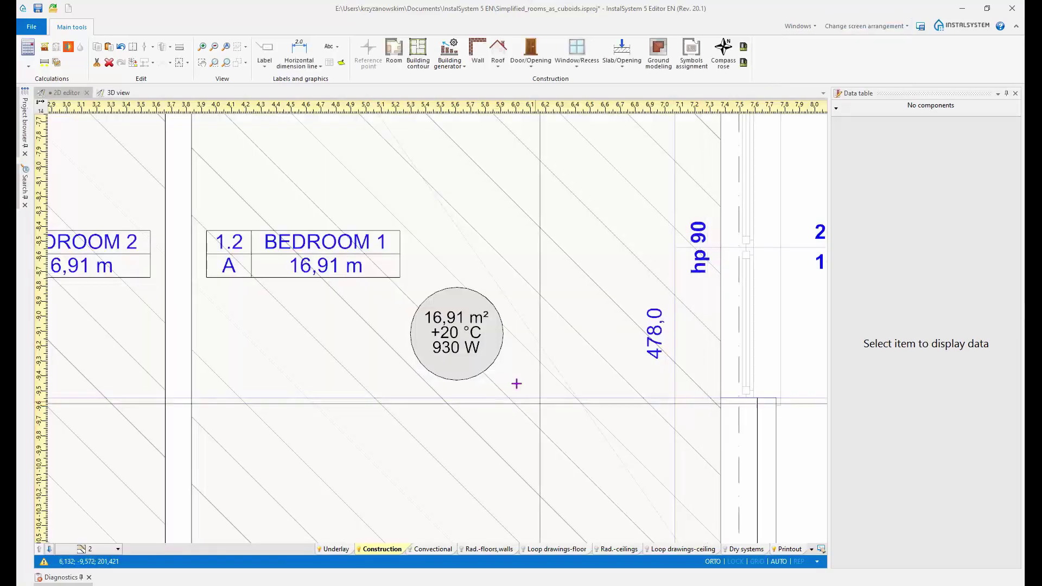
left_click(436, 332)
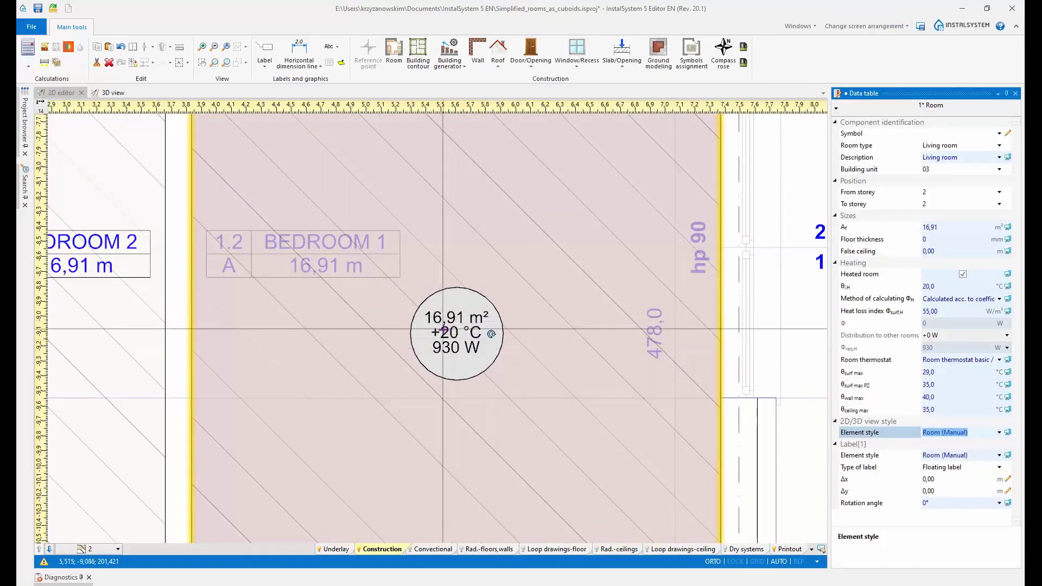
left_click(865, 313)
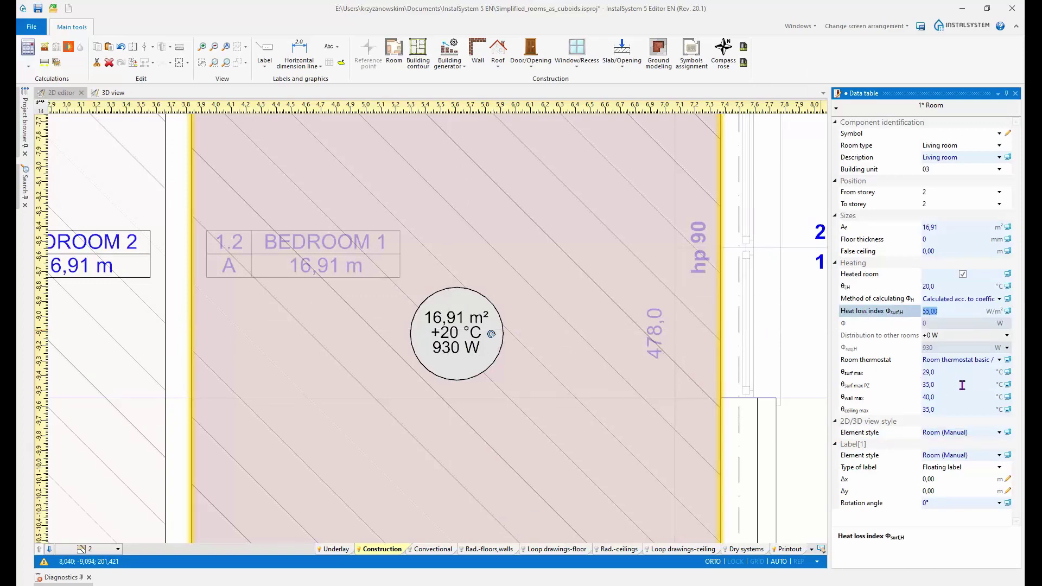
key("Return")
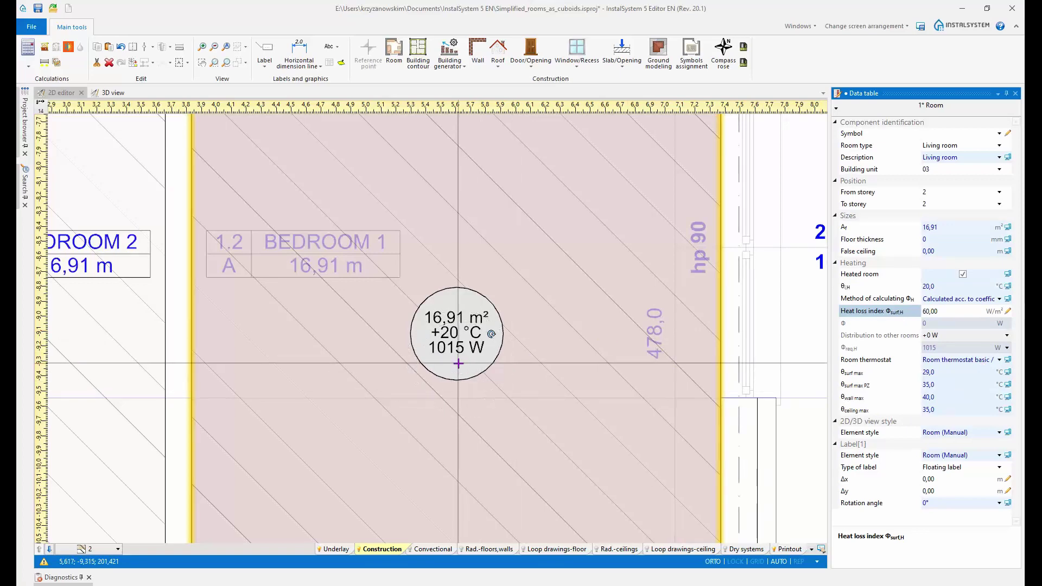
Step: Change bedroom 1's heat load calculation method to User specified and set its required heating output to 1200 W
left_click(1001, 299)
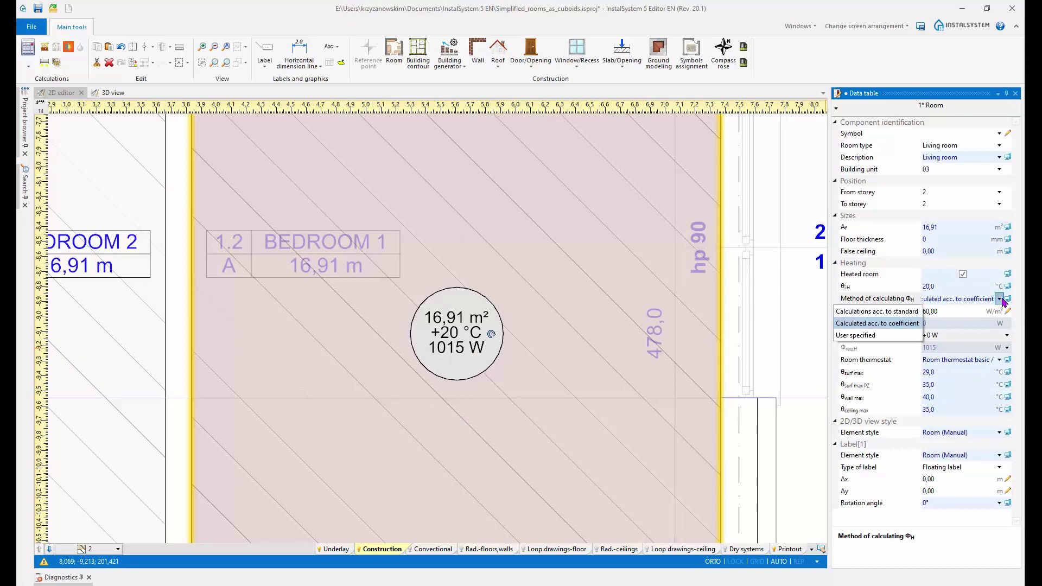
left_click(866, 336)
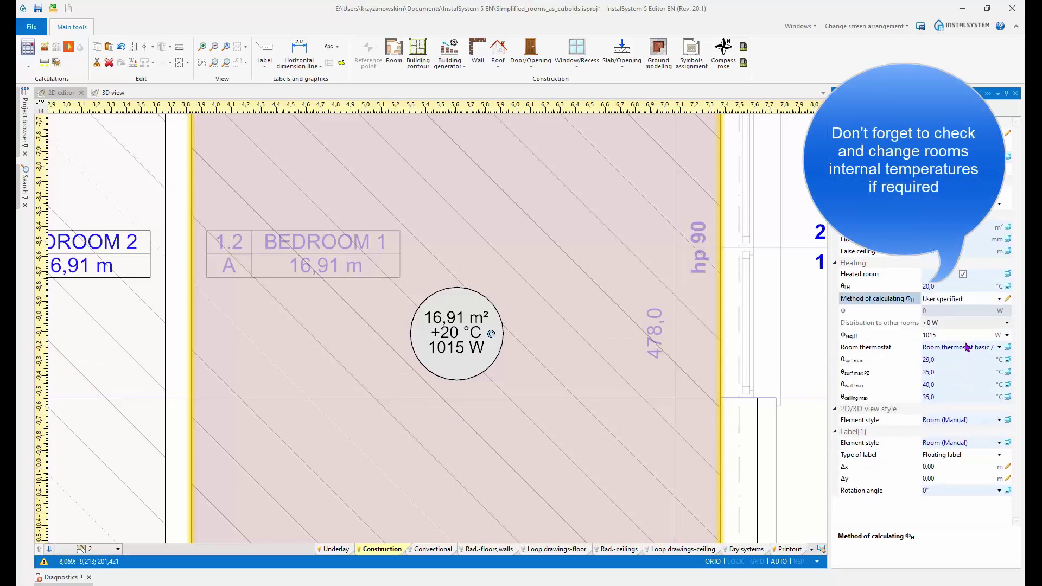
left_click(916, 336)
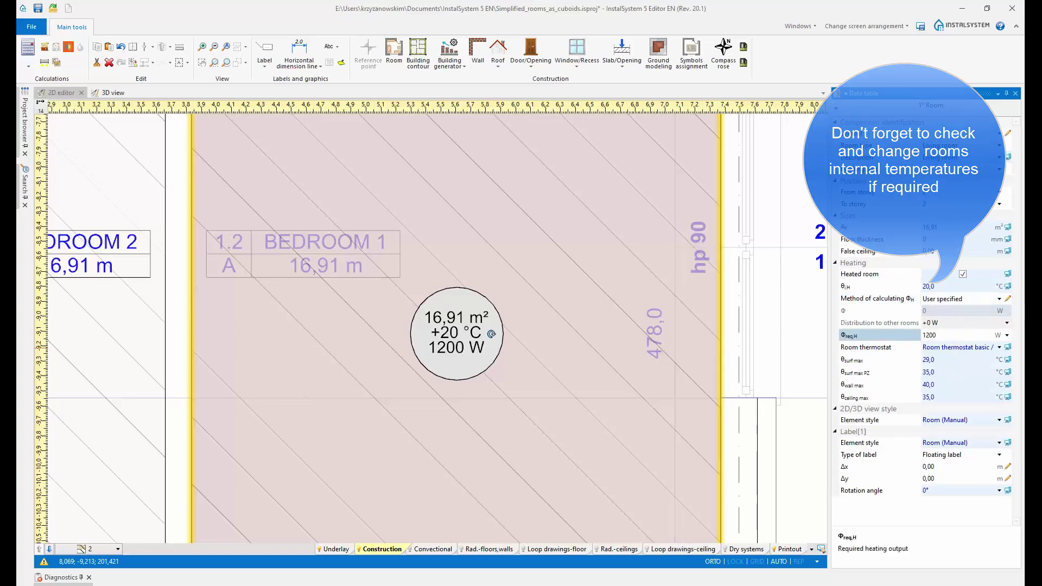
Step: View the whole storey 2 plan and switch the displayed storey to storey 1
scroll(549, 353, "down", 1)
scroll(550, 352, "down", 5)
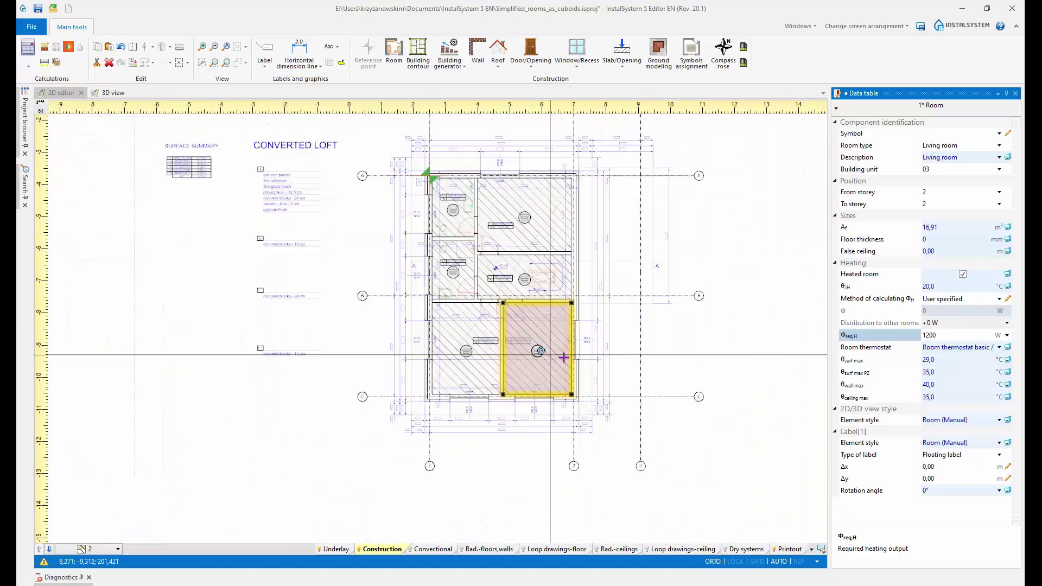
scroll(629, 361, "up", 1)
middle_click_drag(647, 364, 636, 380)
left_click(105, 552)
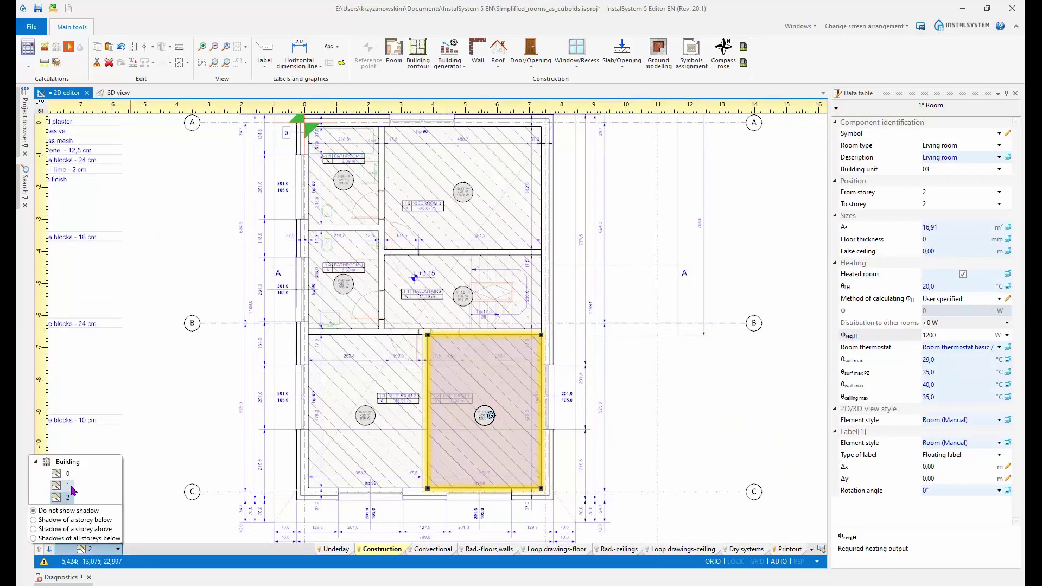
left_click(71, 490)
middle_click_drag(722, 405, 666, 407)
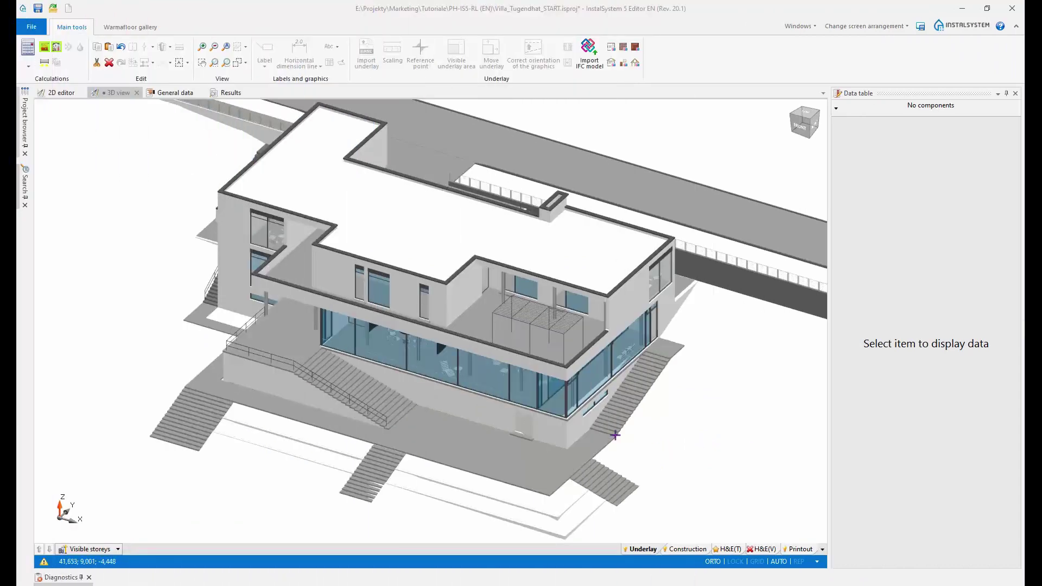
Step: Examine the imported Villa Tugendhat IFC model in 3D, orbiting around the facade, terraces and glazed ground floor
scroll(607, 439, "down", 4)
scroll(607, 439, "up", 4)
mouse_move(663, 437)
middle_mouse_down("ctrl")
mouse_move(644, 426)
mouse_move(666, 439)
middle_mouse_up("ctrl")
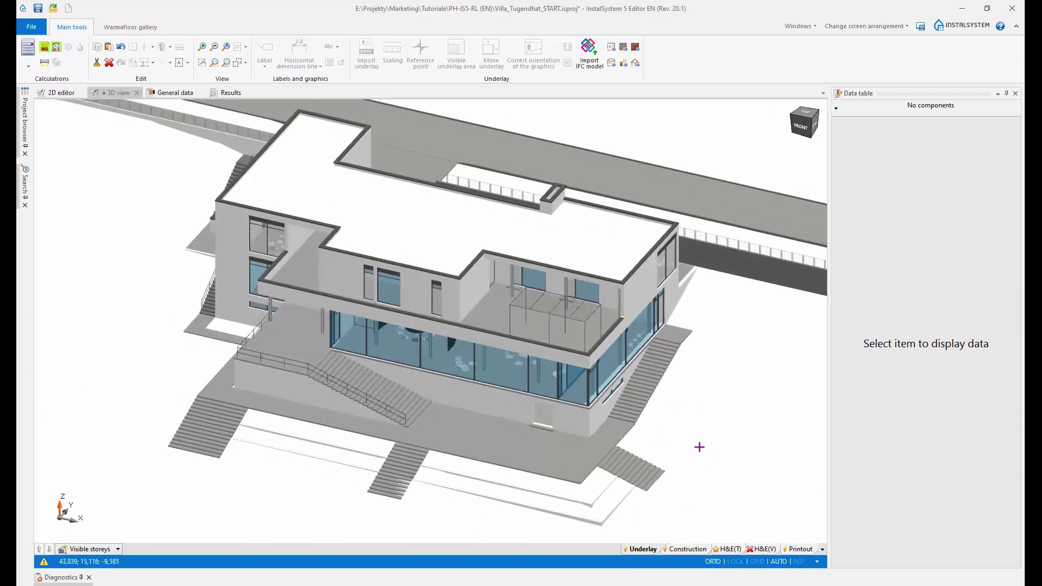
scroll(659, 421, "down", 4)
scroll(656, 422, "up", 4)
mouse_move(669, 424)
middle_mouse_down("ctrl")
mouse_move(651, 397)
mouse_move(661, 412)
middle_mouse_up("ctrl")
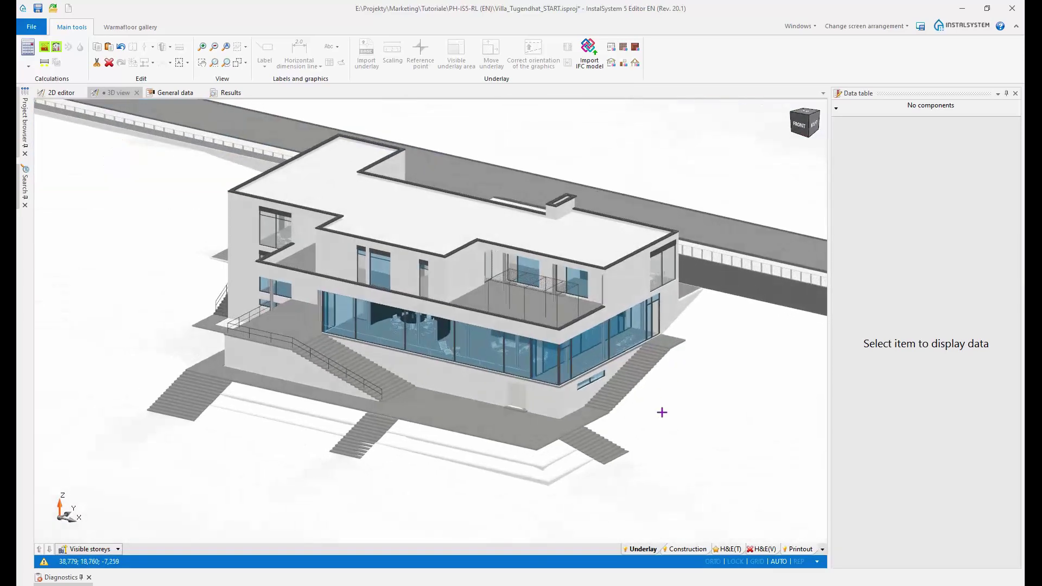
middle_click_drag(467, 392, 471, 390, "ctrl")
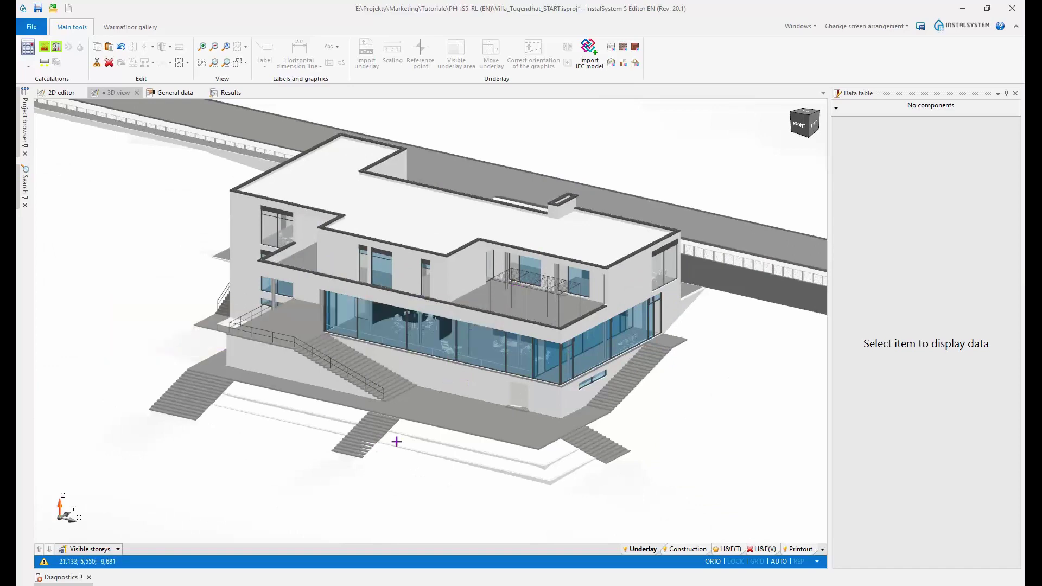
scroll(547, 376, "up", 3)
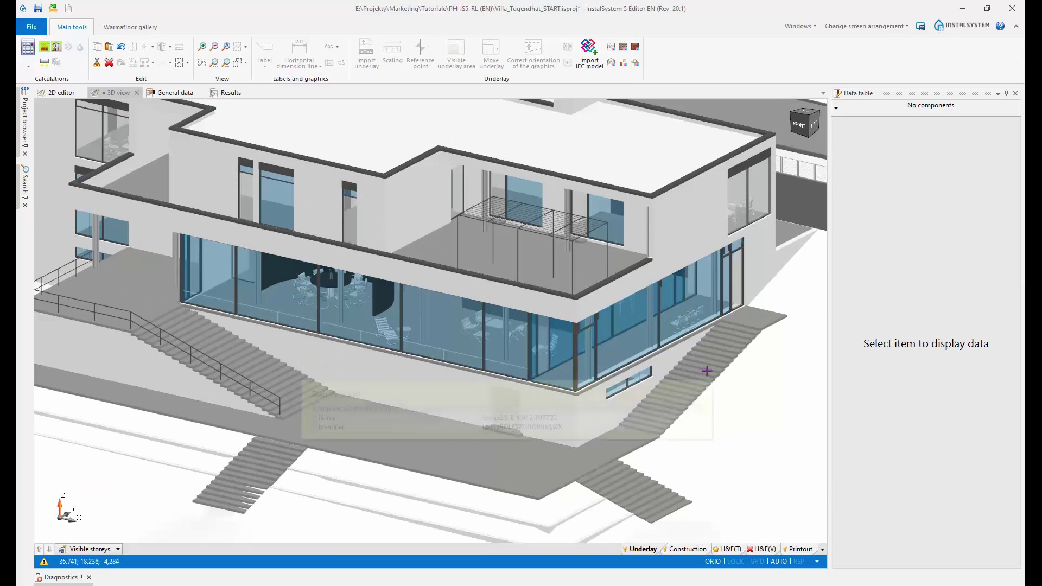
scroll(704, 370, "down", 3)
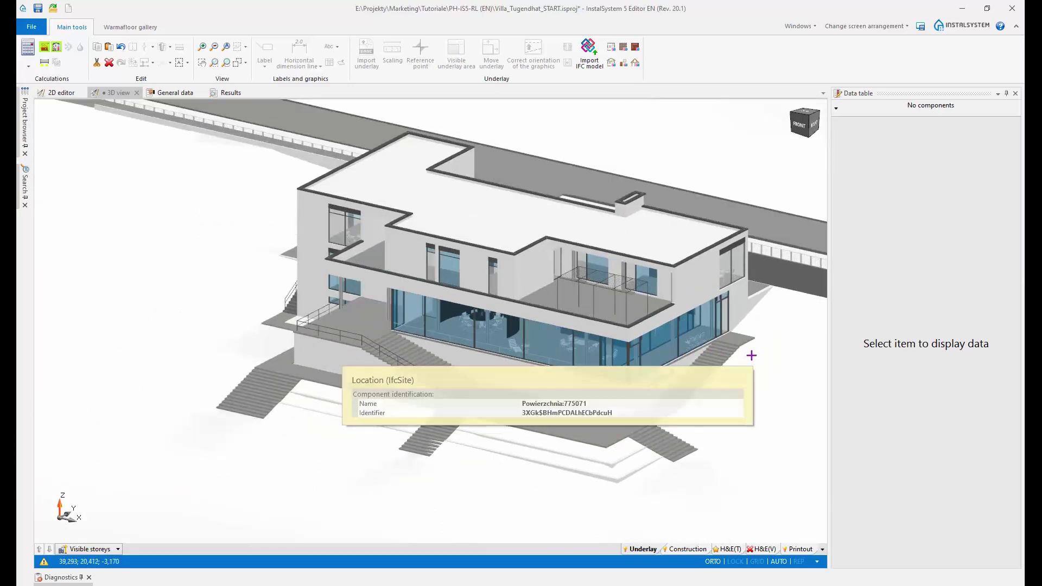
mouse_move(753, 350)
middle_mouse_down()
mouse_move(741, 346)
mouse_move(760, 352)
mouse_move(751, 356)
middle_mouse_up()
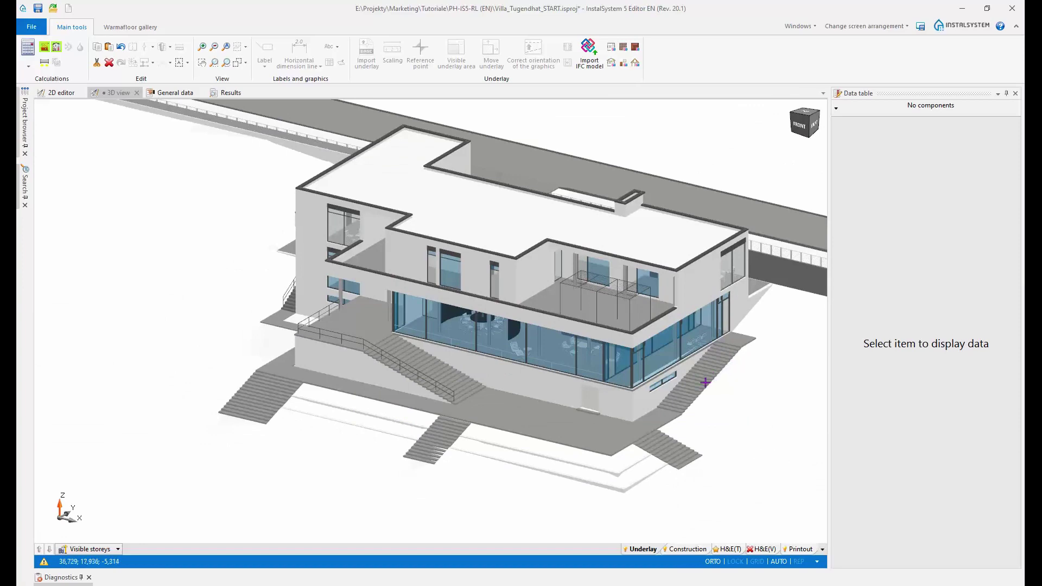
mouse_move(705, 382)
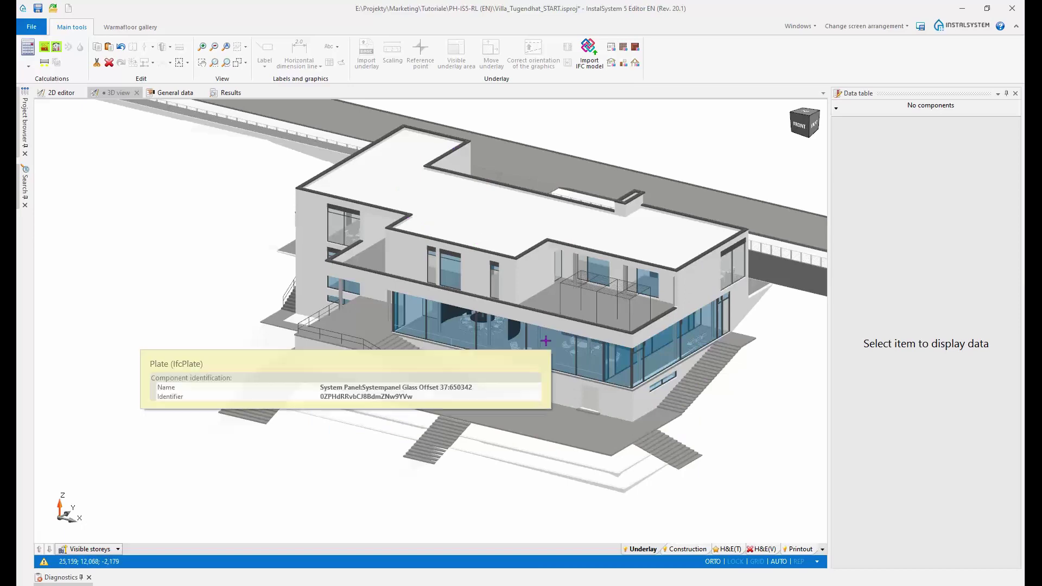
mouse_move(674, 313)
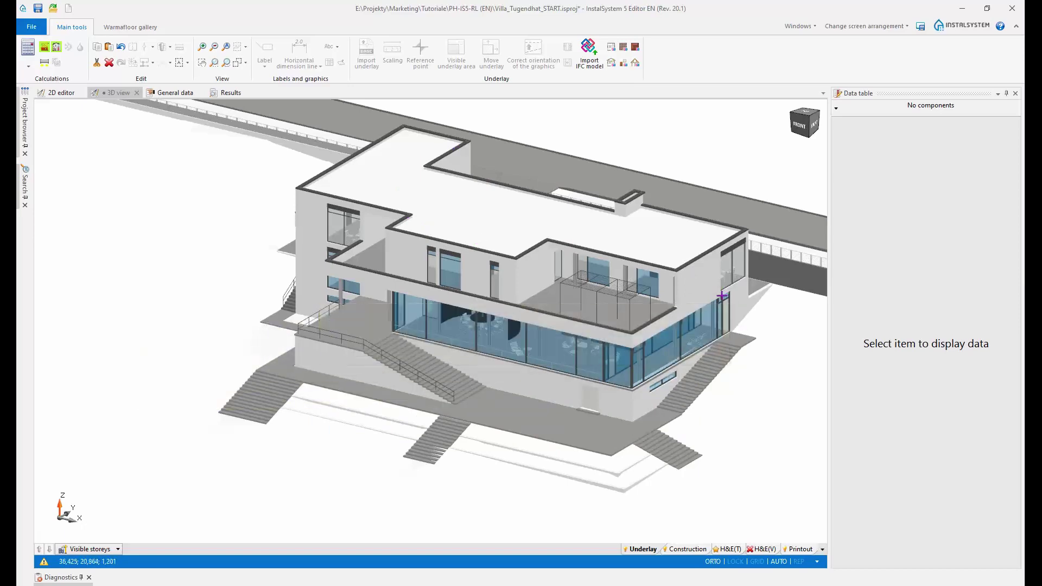
Step: Show the 00 Ground Level plan in the 2D editor with its construction layer and check the window and recess insertion options
left_click(63, 92)
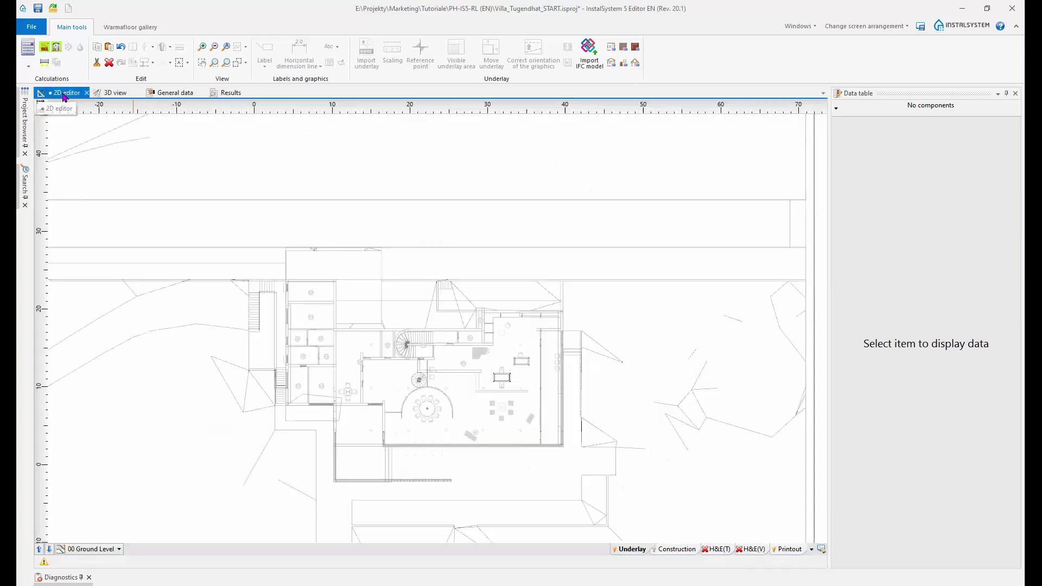
left_click(677, 549)
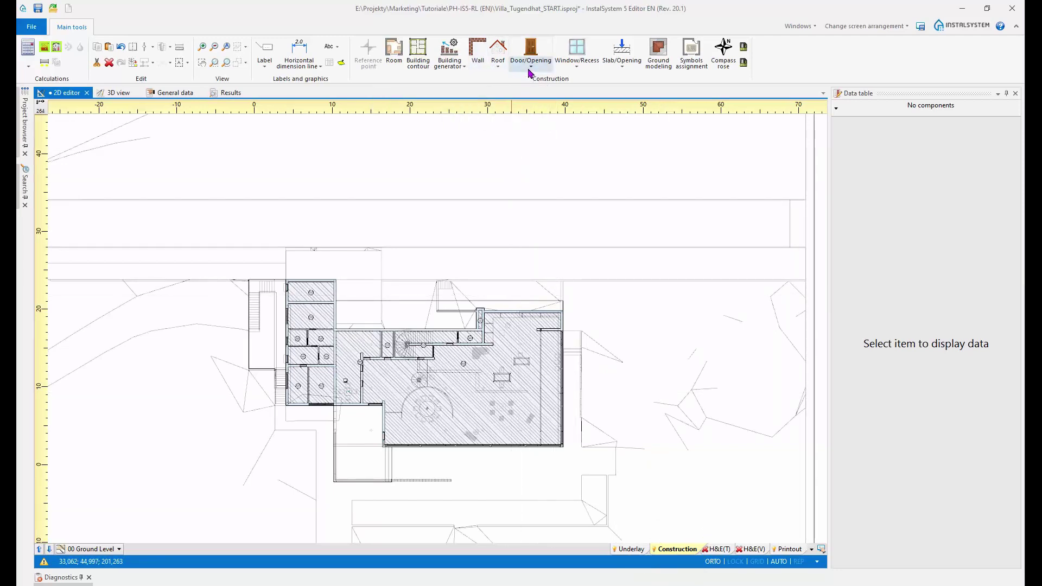
left_click(577, 64)
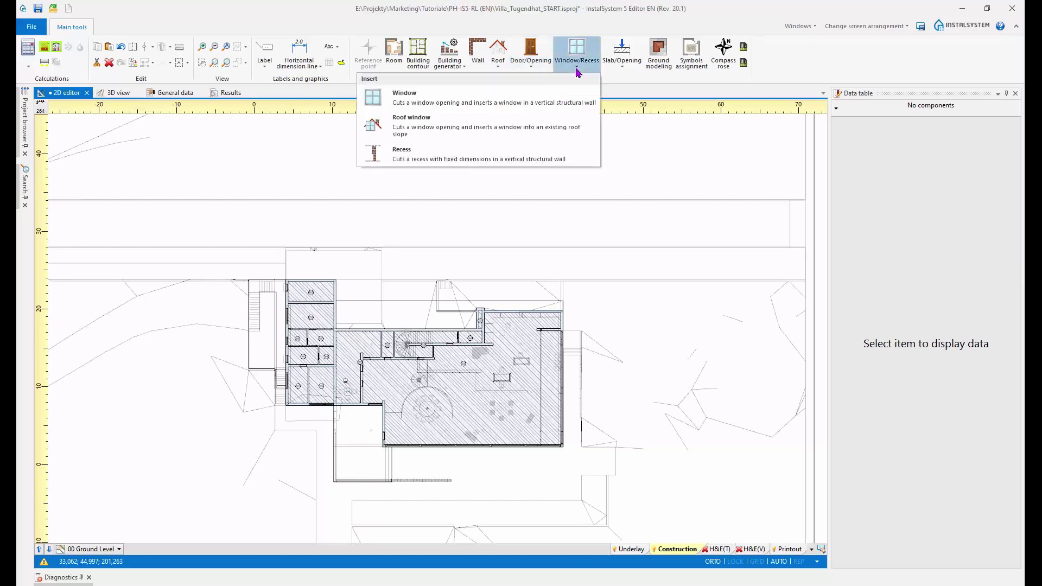
left_click(576, 69)
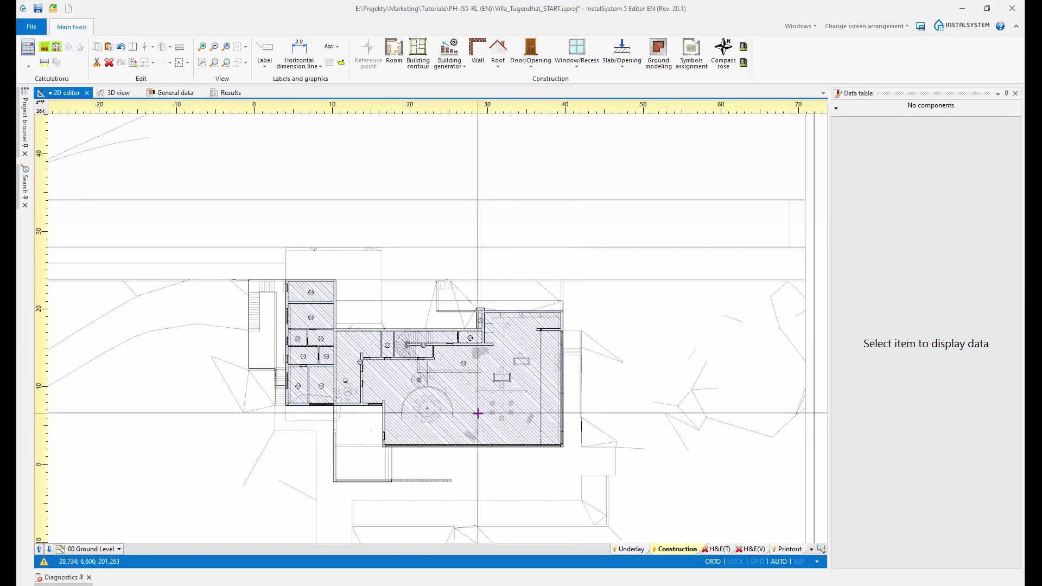
scroll(476, 412, "up", 3)
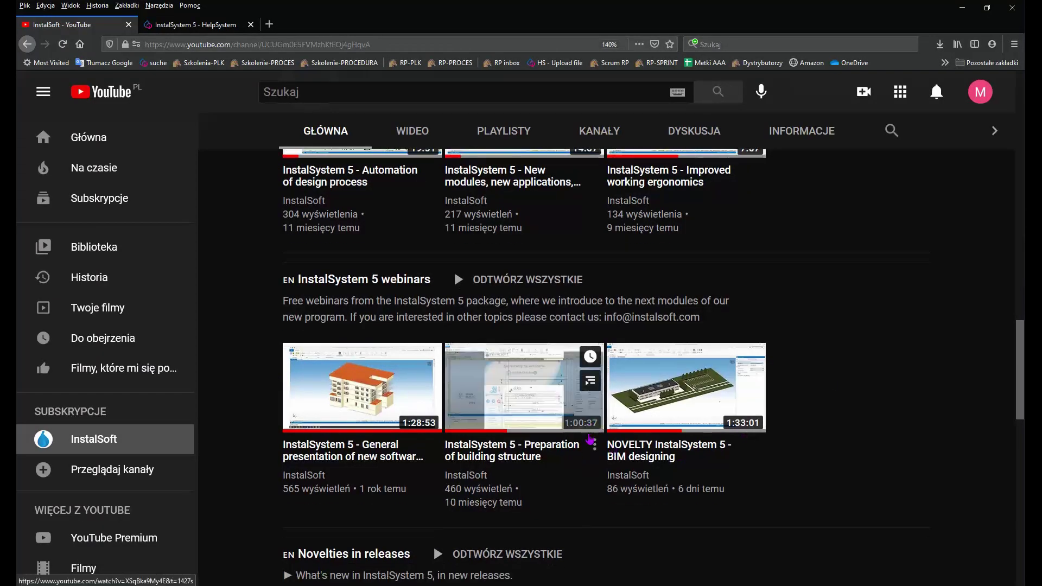
Step: Switch to the browser and review the InstalSystem 5 webinars and Novelties in releases playlists on InstalSoft's YouTube channel
scroll(590, 439, "down", 2)
scroll(590, 440, "down", 10)
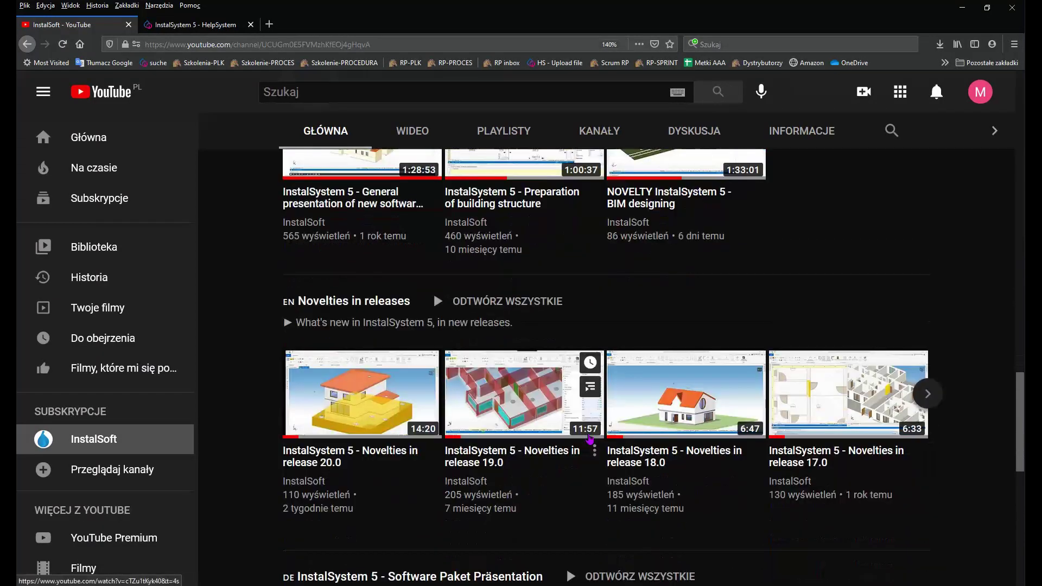
scroll(590, 440, "down", 5)
scroll(589, 440, "up", 9)
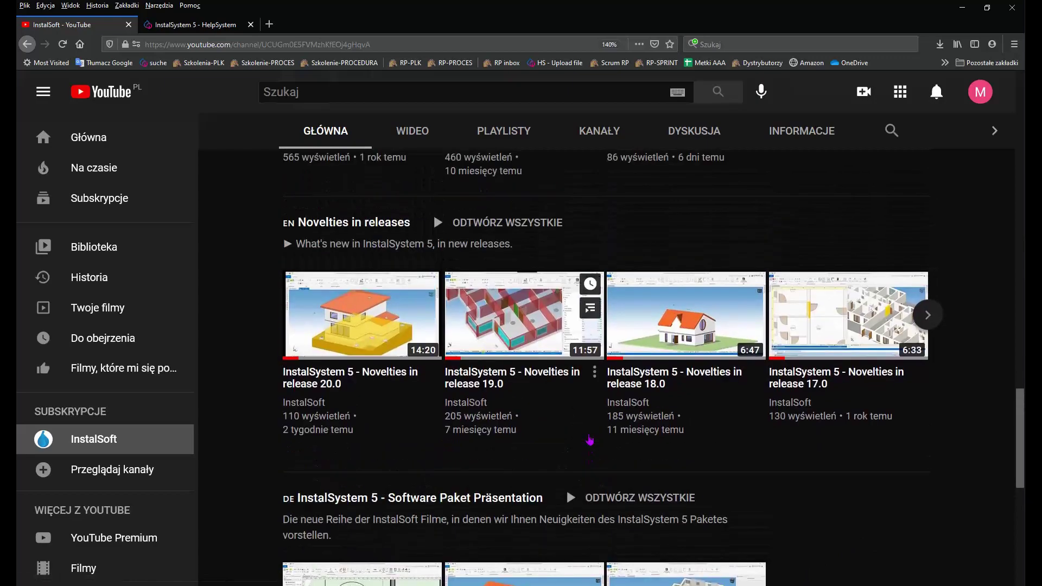
scroll(589, 439, "up", 3)
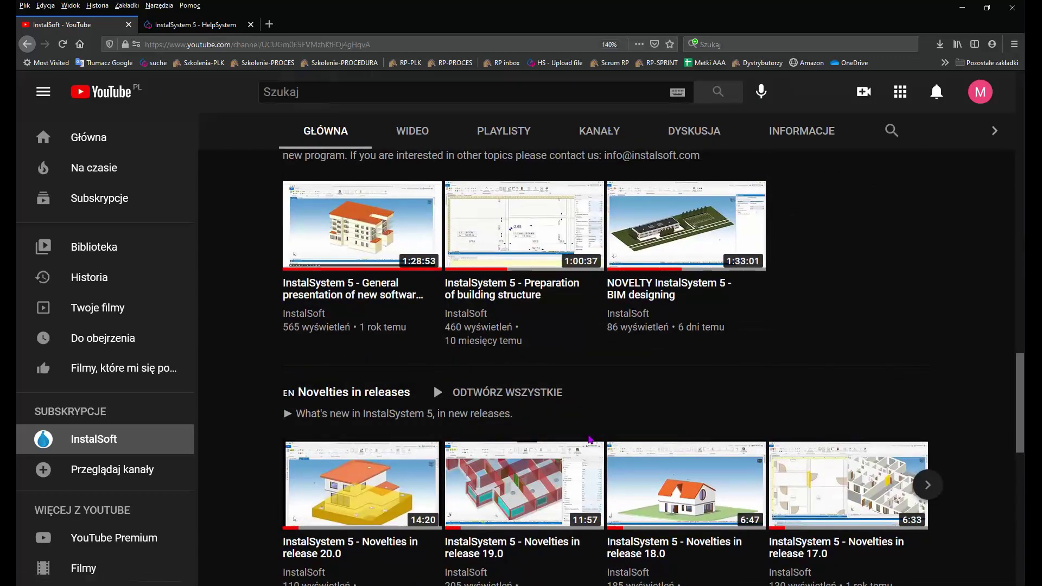
scroll(590, 440, "up", 2)
scroll(590, 440, "up", 1)
mouse_move(521, 305)
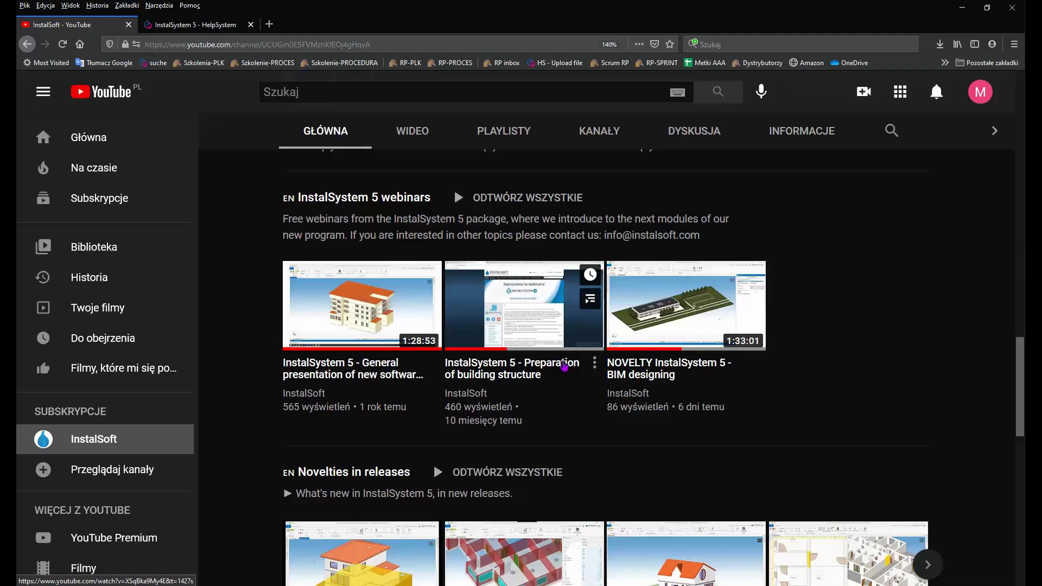
scroll(745, 412, "up", 1)
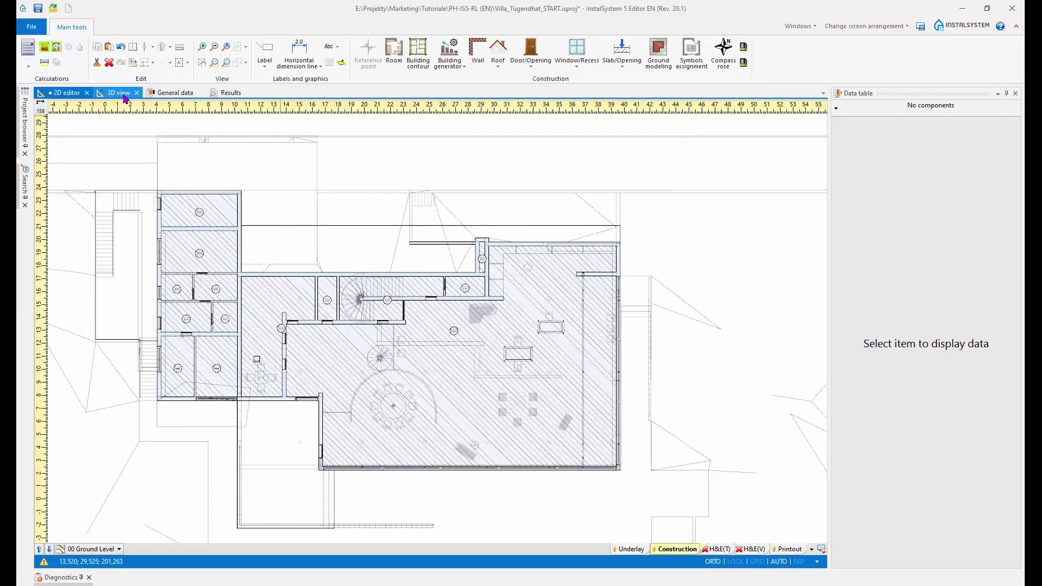
Step: Display the villa's 3D view, and in the browser search the InstalSystem 5 help page for "prep" and open the Preparation of building structure article
left_click(118, 93)
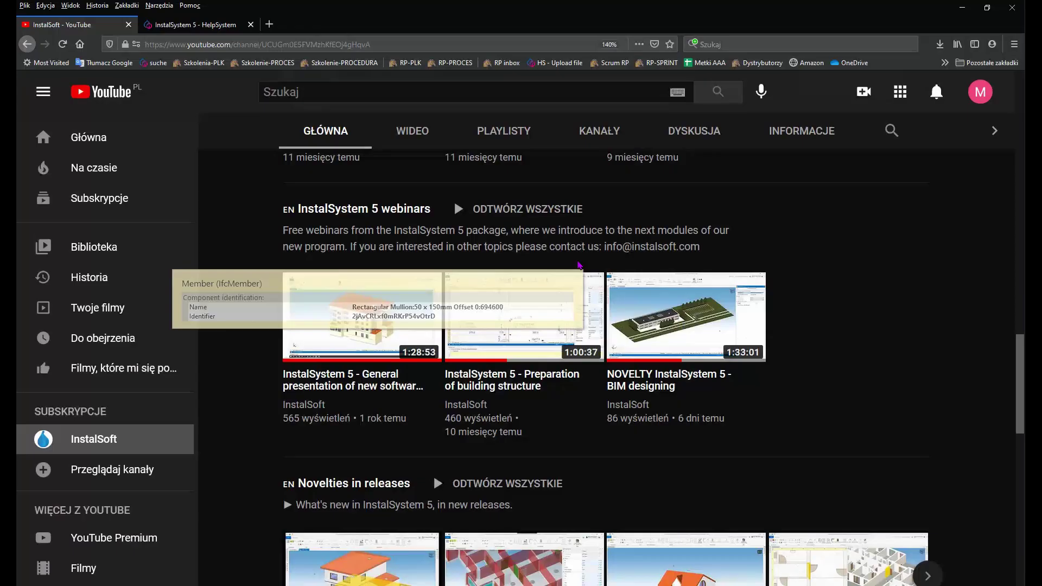
mouse_move(705, 347)
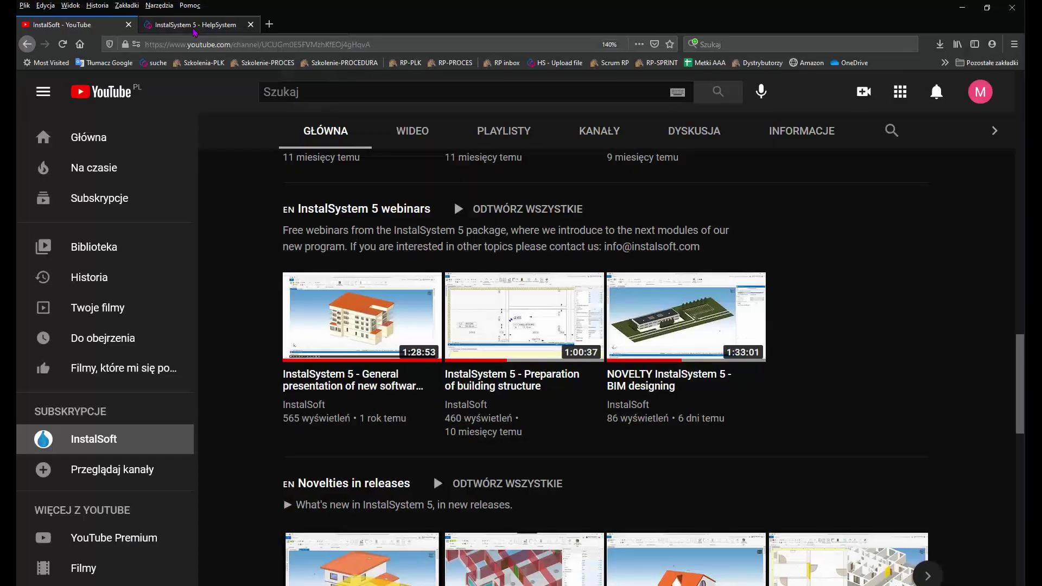
left_click(193, 28)
scroll(290, 293, "down", 2)
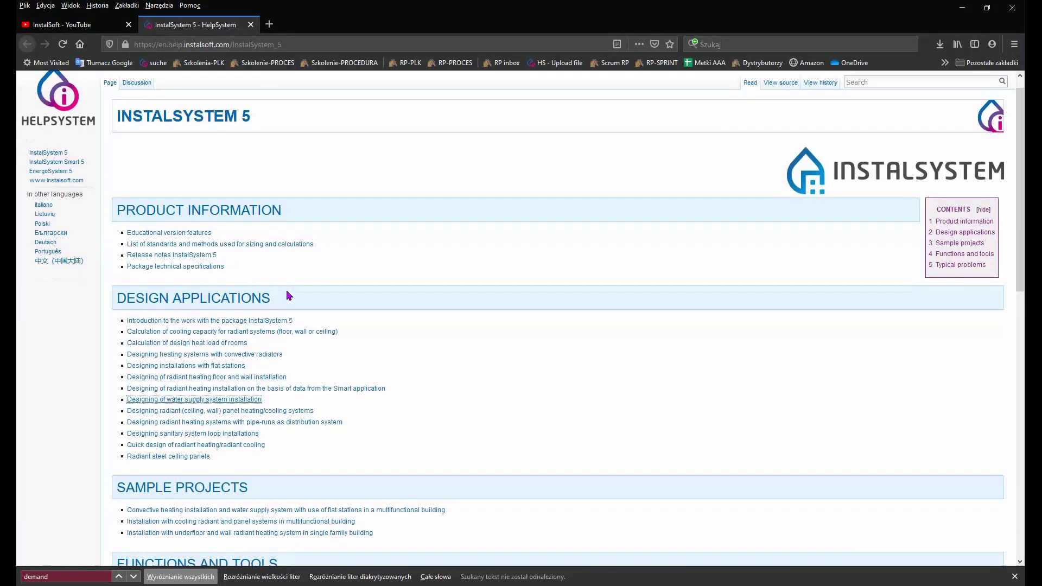
key("ctrl+f")
type("prep")
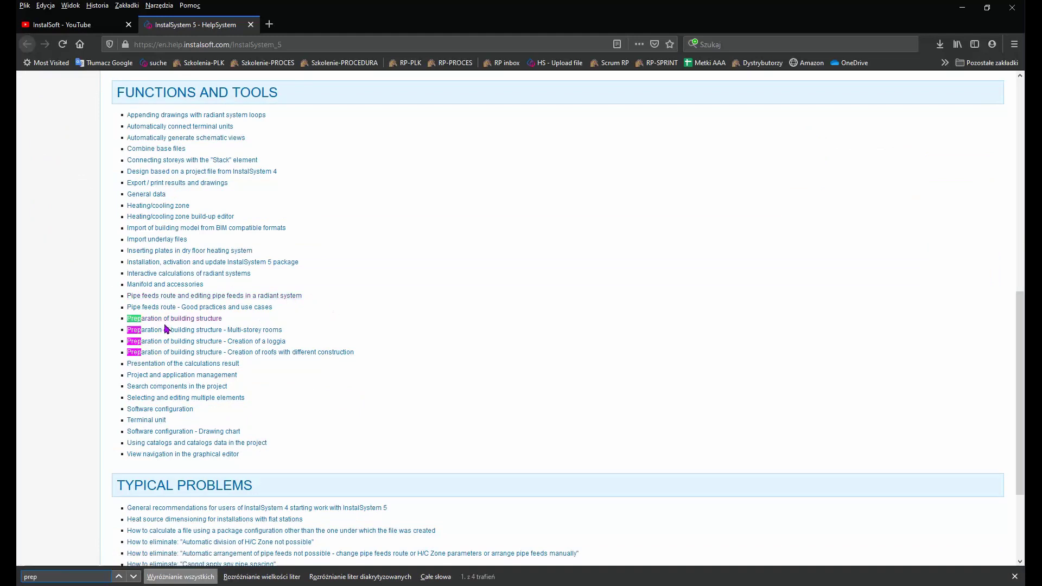
left_click(173, 320)
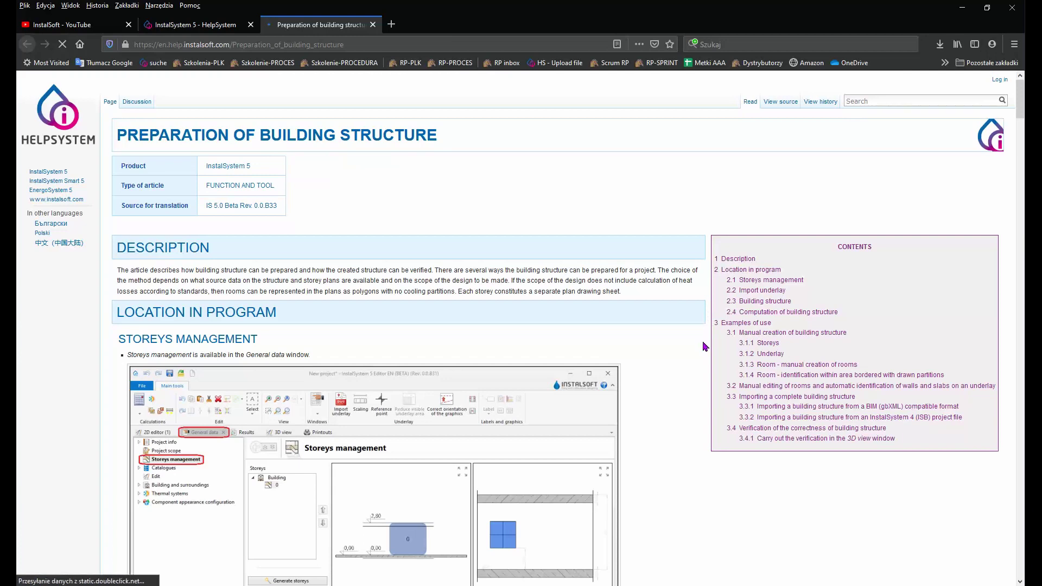
Step: Examine the article's sections on computation of building structure and examples of use, and close the article
scroll(703, 347, "down", 1)
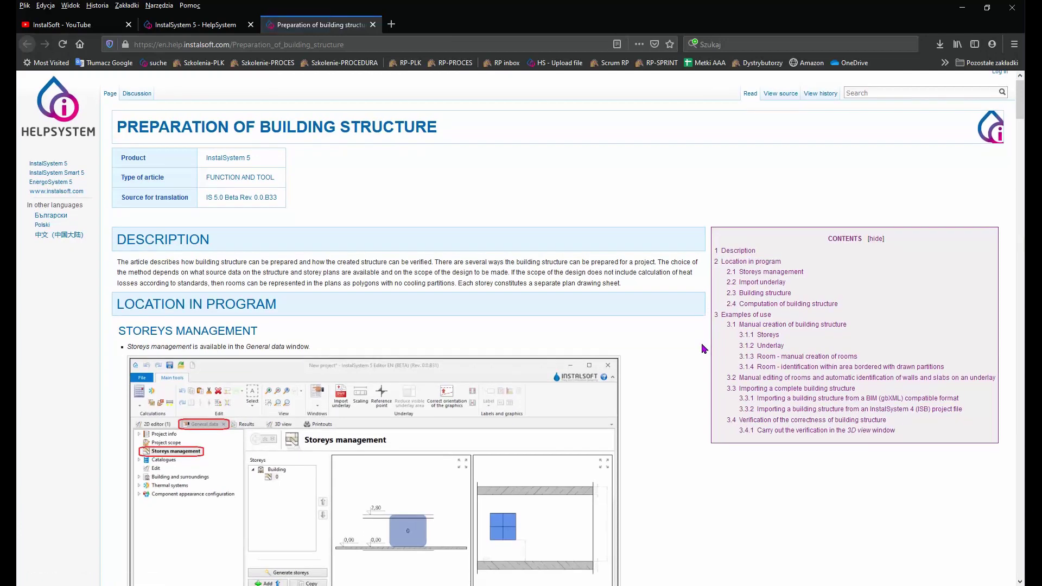
scroll(703, 347, "down", 1)
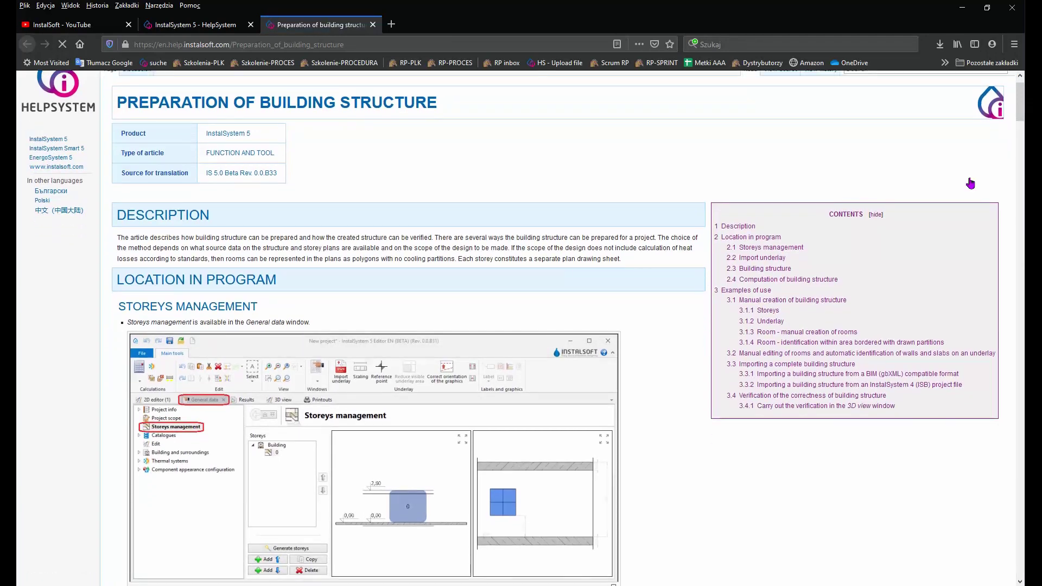
left_click_drag(1020, 112, 1023, 204)
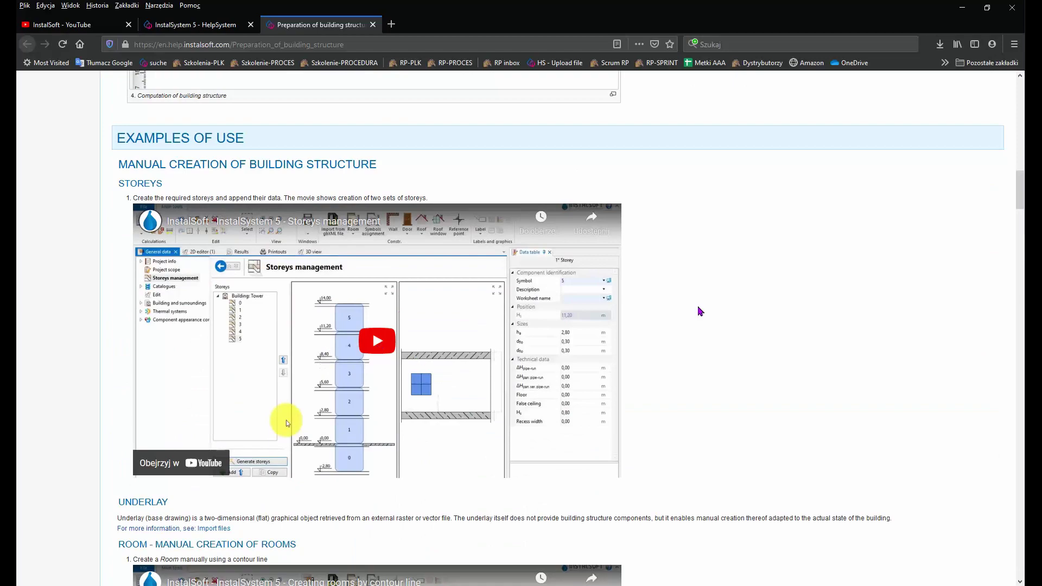
mouse_move(1023, 190)
left_mouse_down()
mouse_move(1024, 223)
mouse_move(1022, 172)
left_mouse_up()
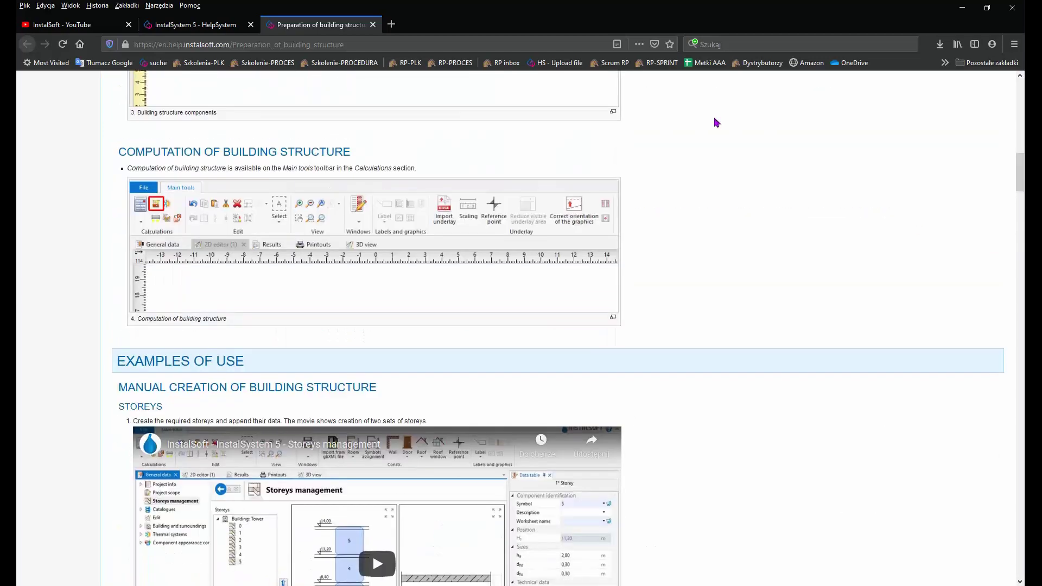
middle_click(326, 30)
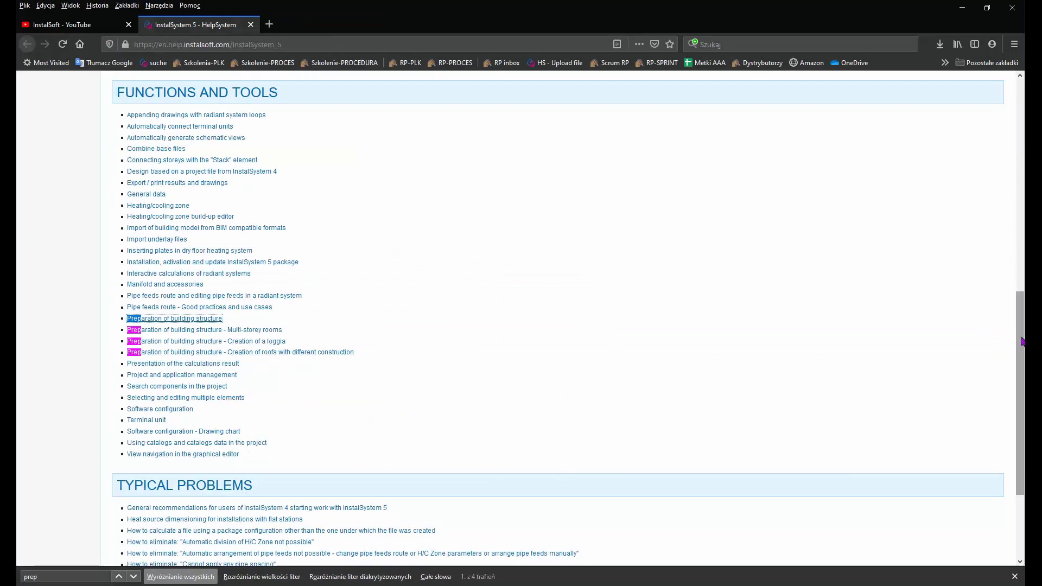
Step: Open the Calculation of design heat load of rooms help article and examine its steps and sample project information
scroll(738, 181, "up", 6)
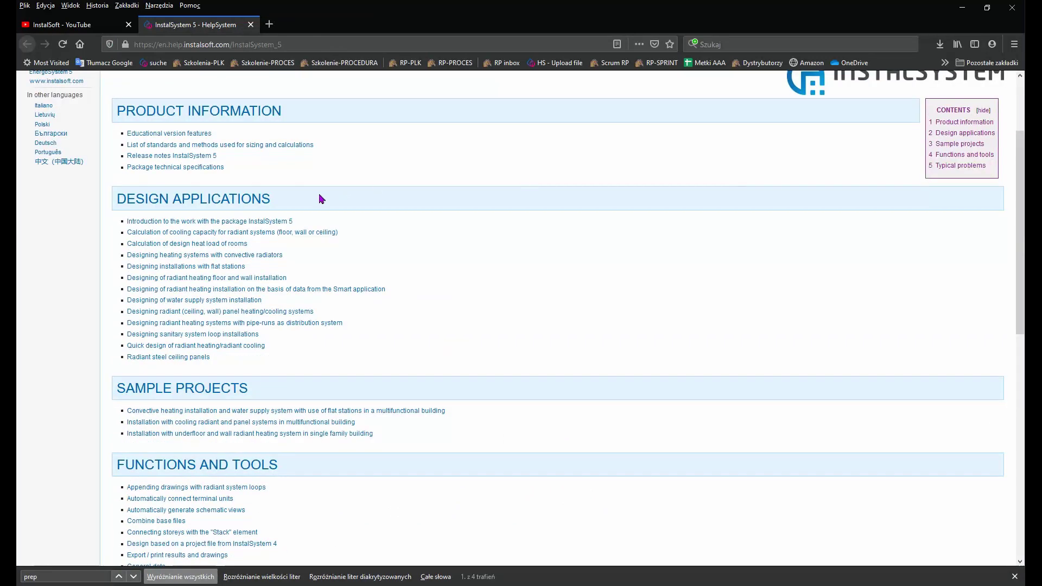
middle_click(176, 245)
left_click(321, 25)
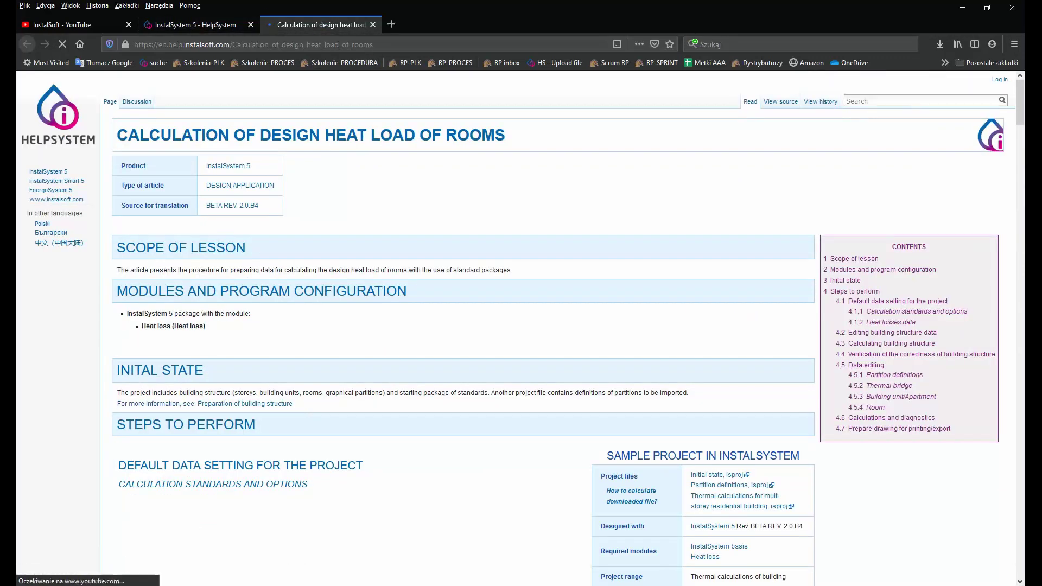
scroll(1022, 126, "down", 2)
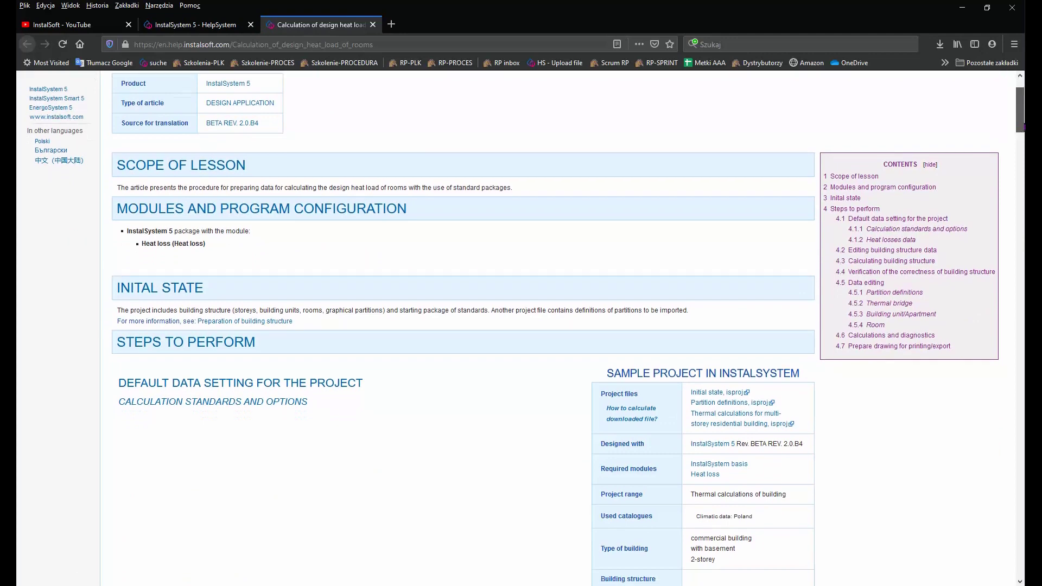
scroll(1022, 127, "down", 5)
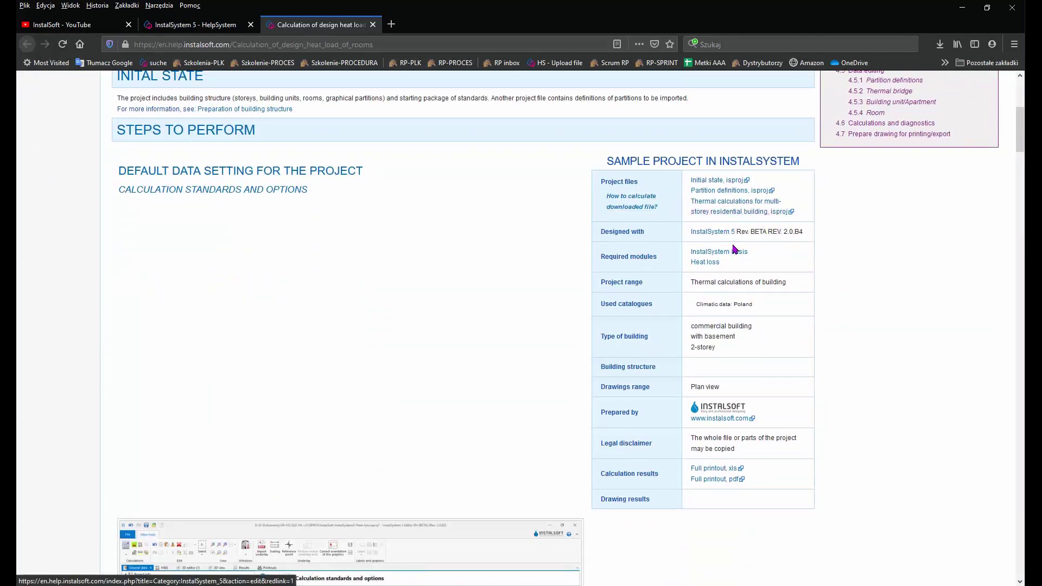
left_click_drag(1021, 148, 1023, 120)
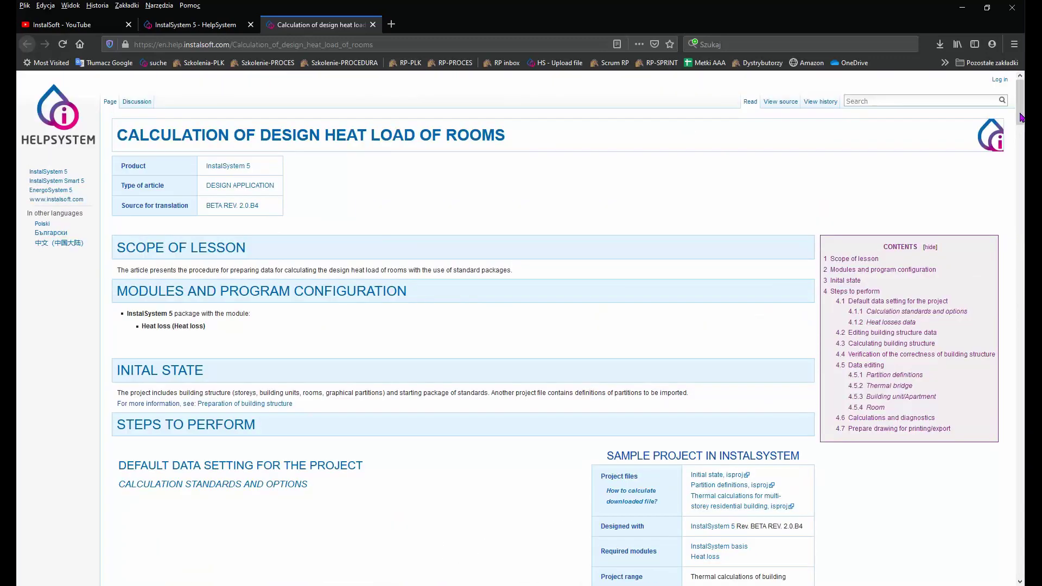
Step: Return to InstalSystem 5 and inspect the villa's glazed front facade up close in the 3D view
left_click(963, 9)
scroll(755, 332, "down", 3)
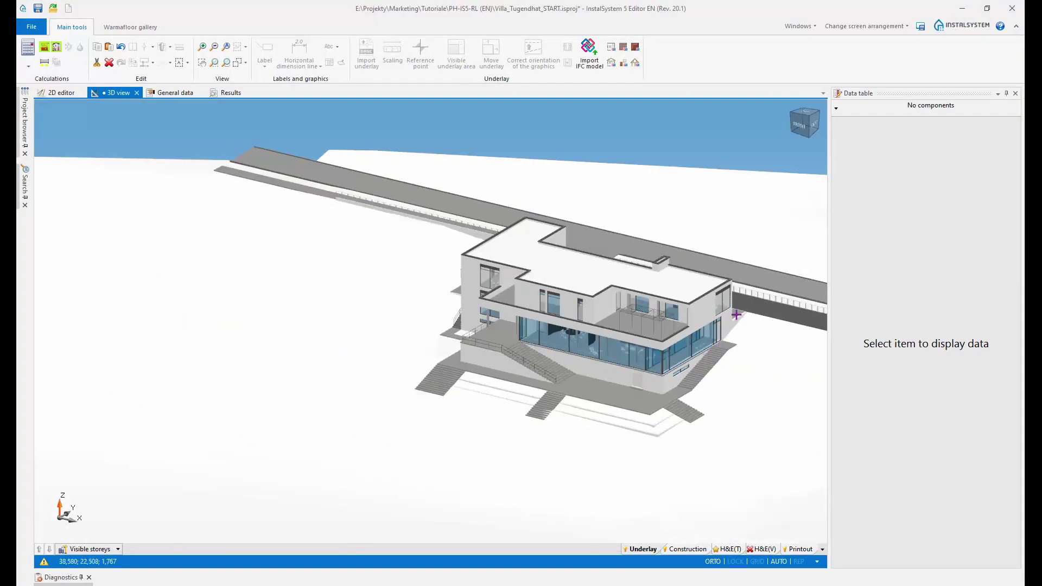
scroll(736, 315, "up", 3)
mouse_move(744, 377)
middle_mouse_down()
mouse_move(735, 363)
mouse_move(746, 381)
middle_mouse_up()
scroll(502, 412, "up", 5)
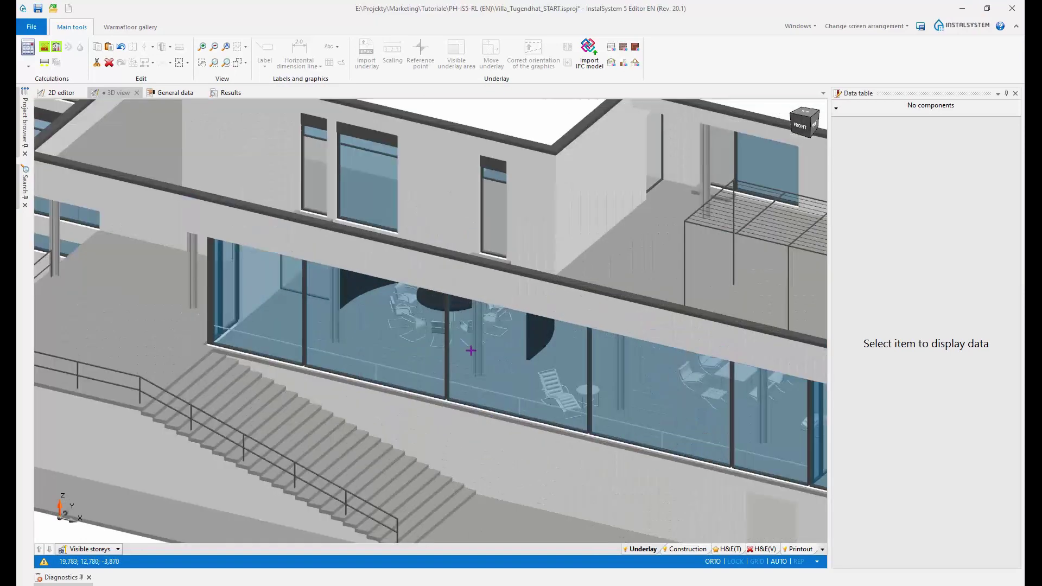
Step: Examine the furnished interior behind the glazing and the surrounding stairs and terraces of the villa in the 3D view
middle_click_drag(580, 420, 562, 391)
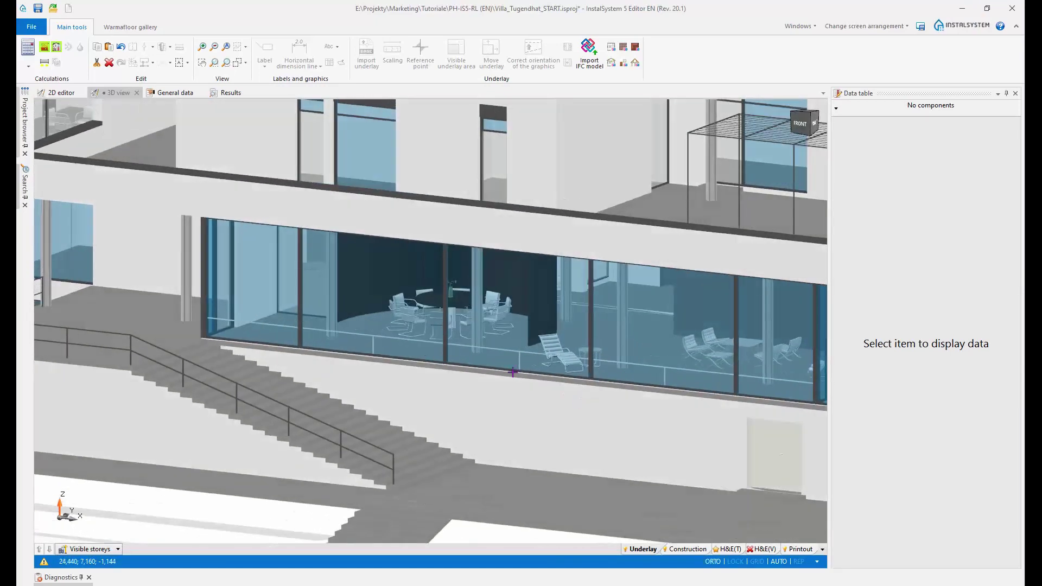
scroll(450, 264, "up", 3)
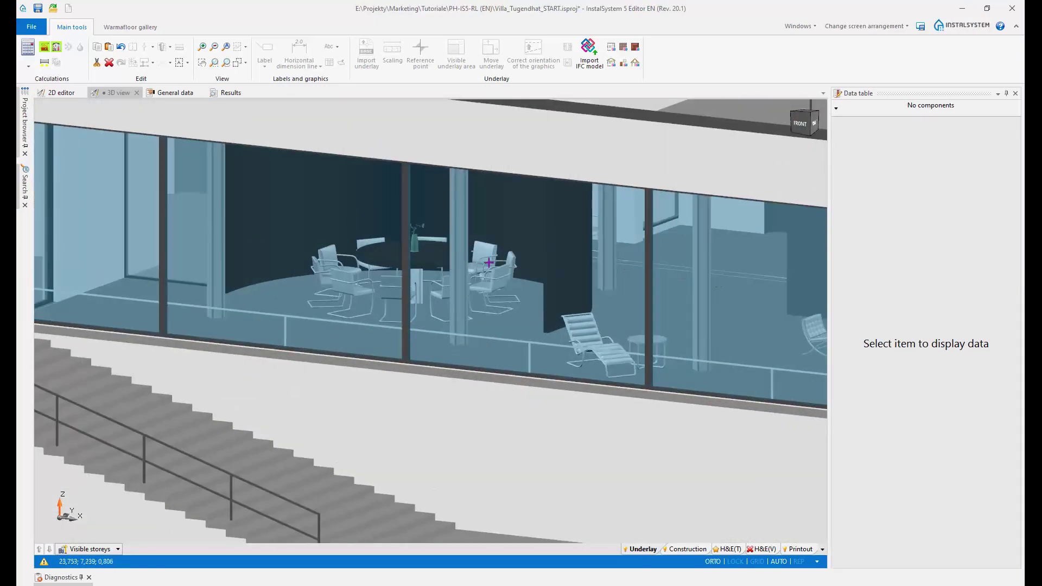
scroll(338, 251, "down", 6)
middle_click_drag(531, 272, 560, 275)
scroll(559, 283, "up", 3)
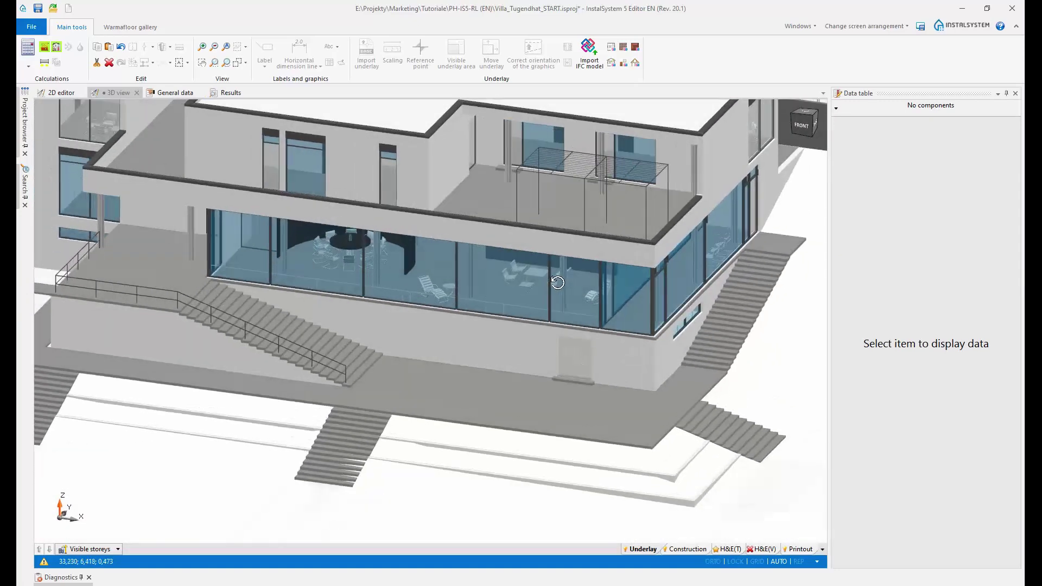
scroll(535, 299, "down", 5)
middle_click_drag(521, 300, 515, 303)
scroll(564, 289, "up", 3)
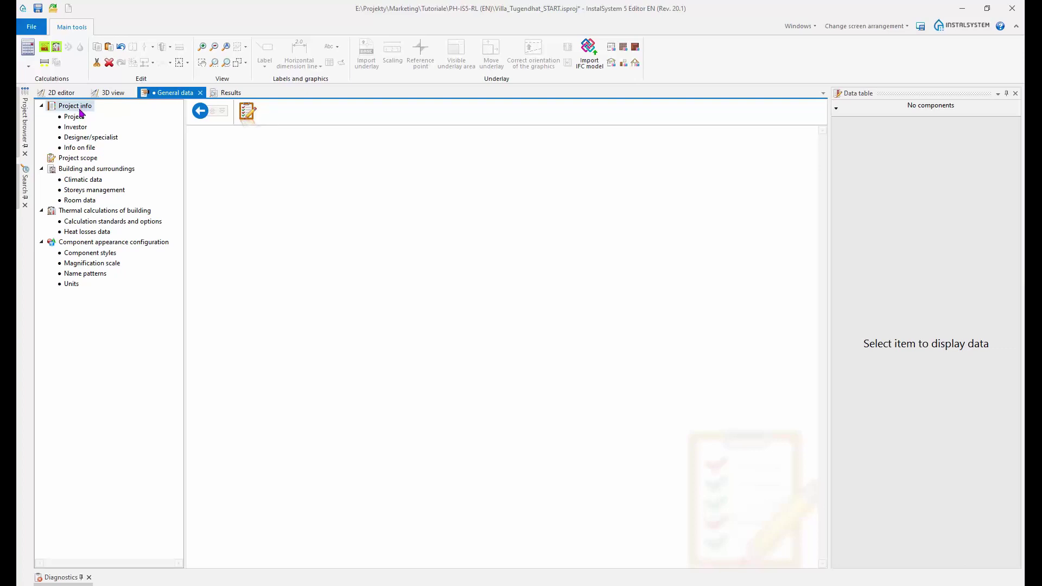
Step: Add Heating systems to the project scope in the general data
left_click(76, 158)
left_click(75, 161)
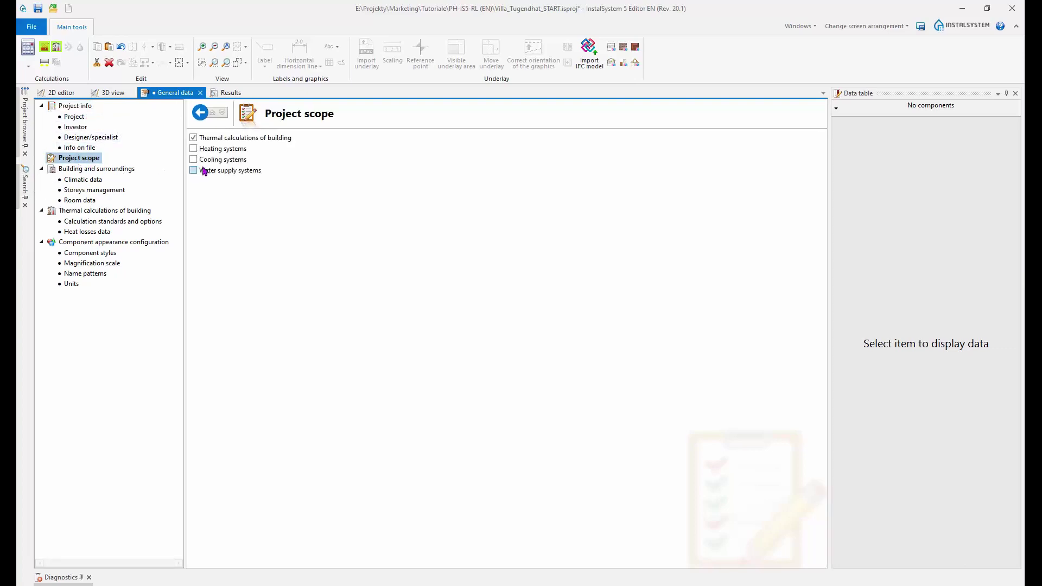
left_click(193, 152)
left_click(193, 151)
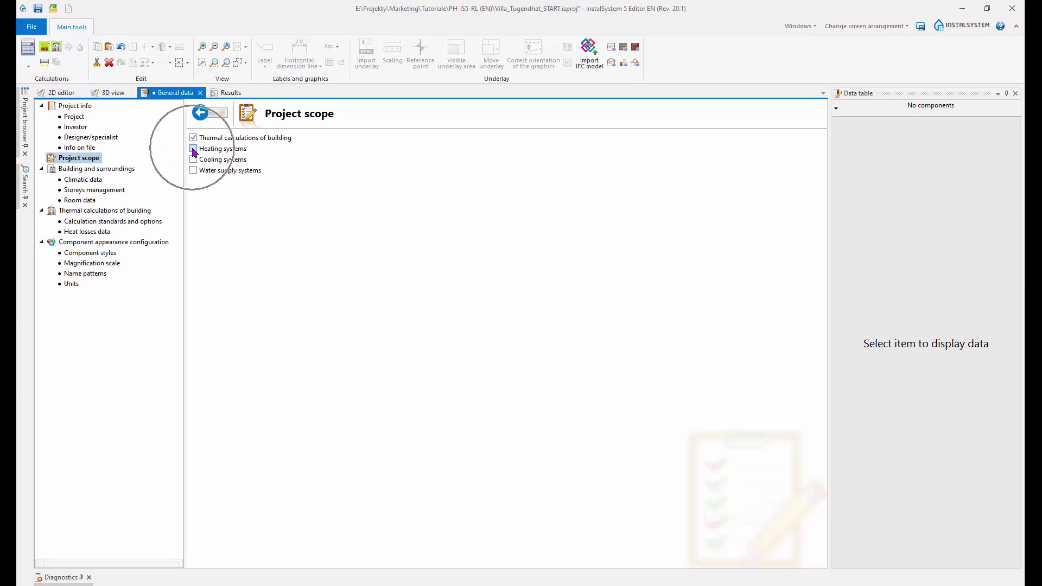
left_click(193, 150)
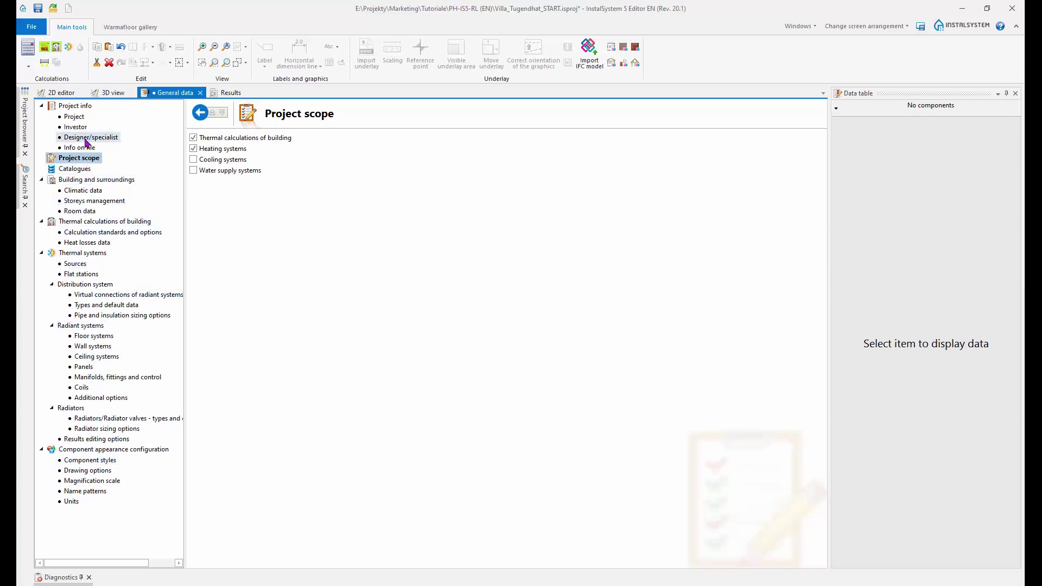
Step: Open the Catalogues page of the general data and review the component categories available for filtering
left_click(75, 169)
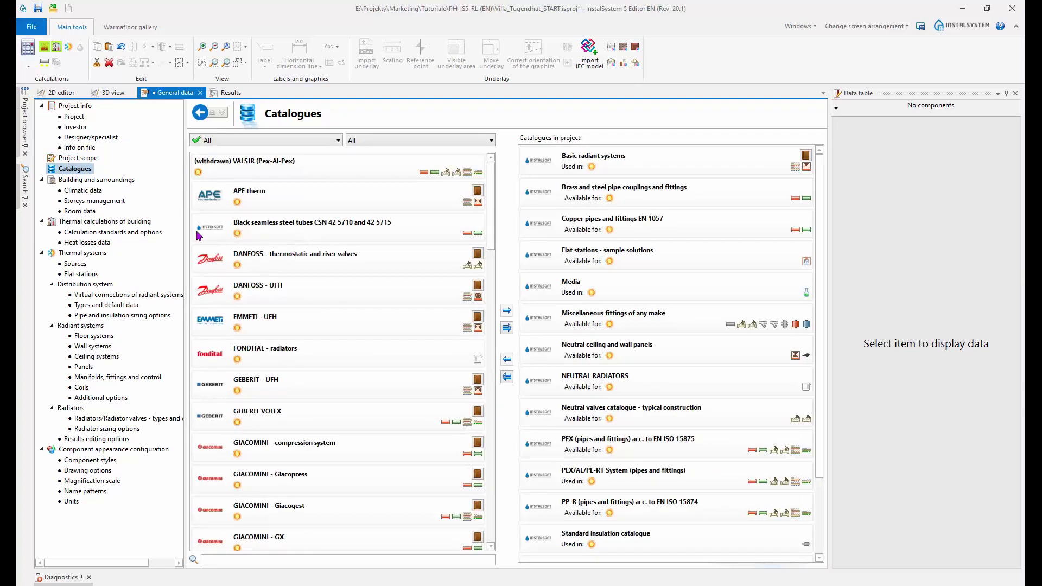
left_click_drag(185, 232, 177, 234)
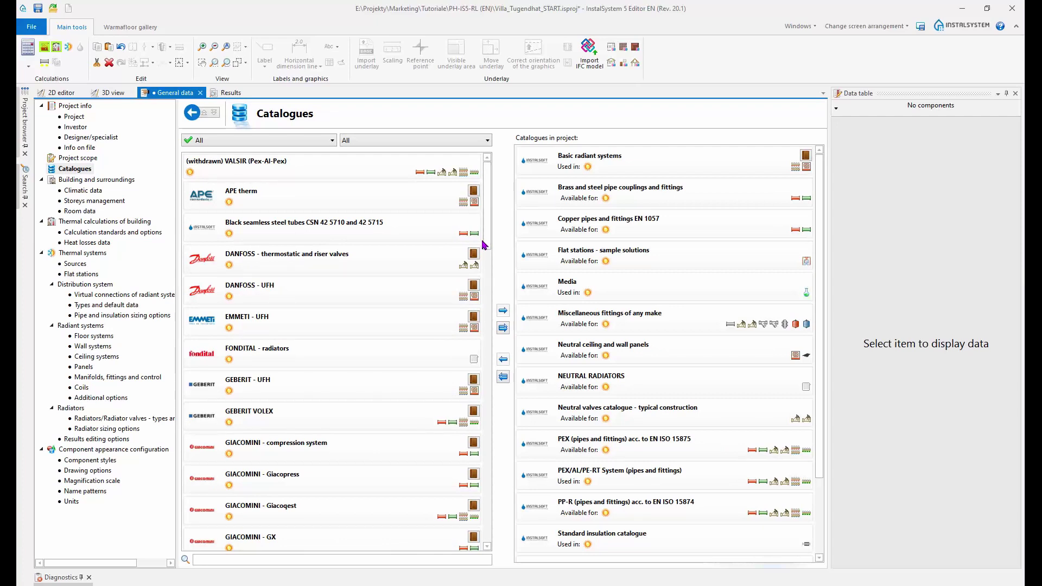
left_click_drag(484, 239, 486, 226)
left_click(331, 140)
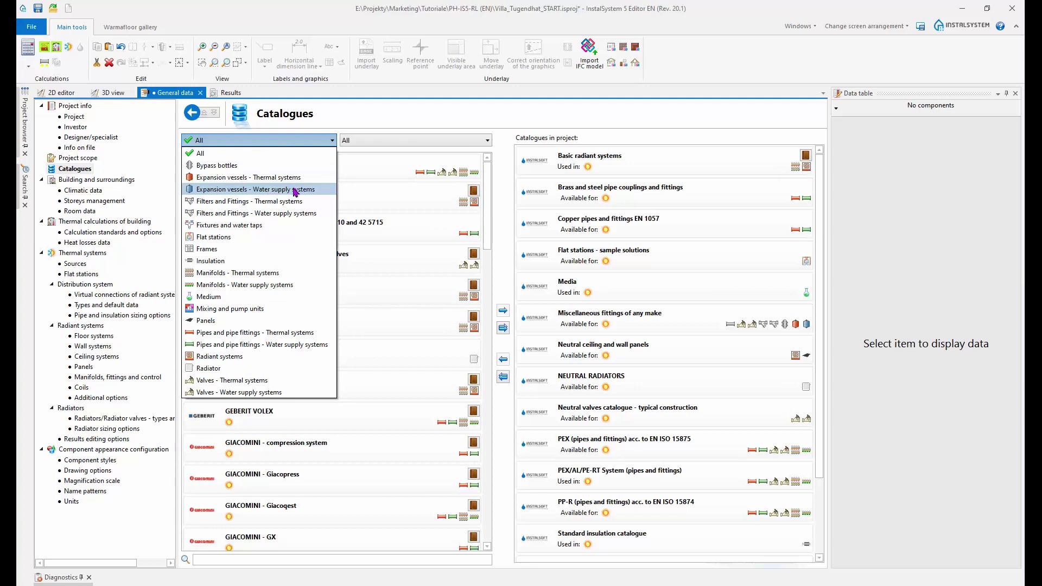
left_click(380, 198)
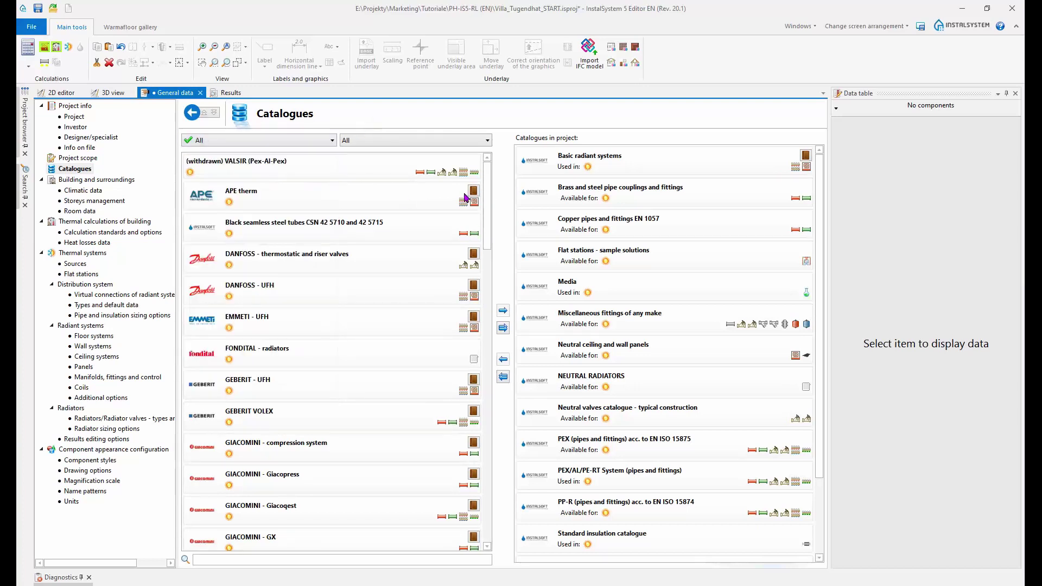
mouse_move(490, 200)
left_mouse_down()
mouse_move(490, 227)
mouse_move(490, 194)
left_mouse_up()
Step: Filter the available catalogues to Radiant systems, viewing Producer's catalogues and Neutral ones in turn
left_click(281, 141)
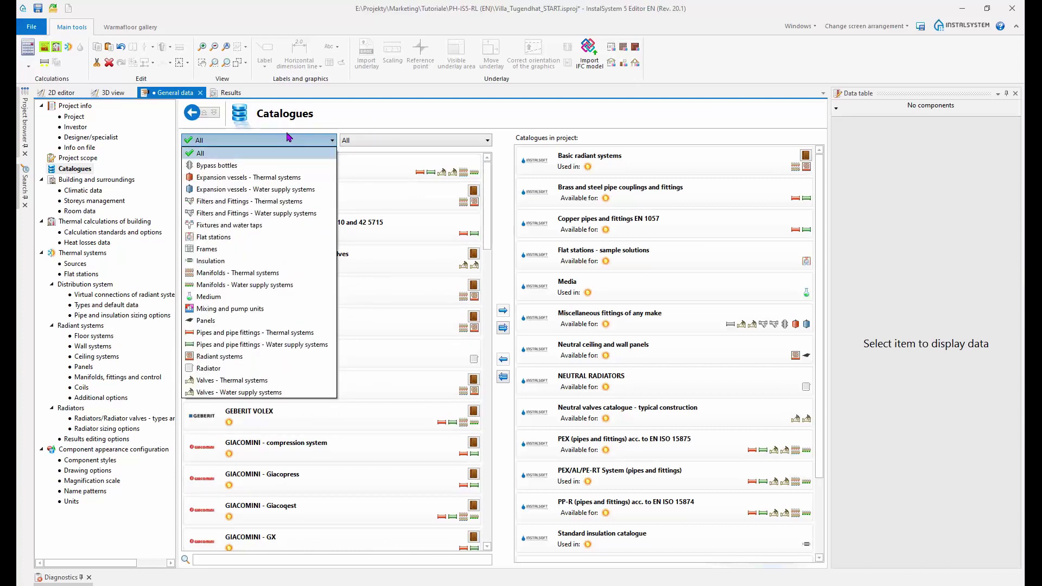
left_click(247, 358)
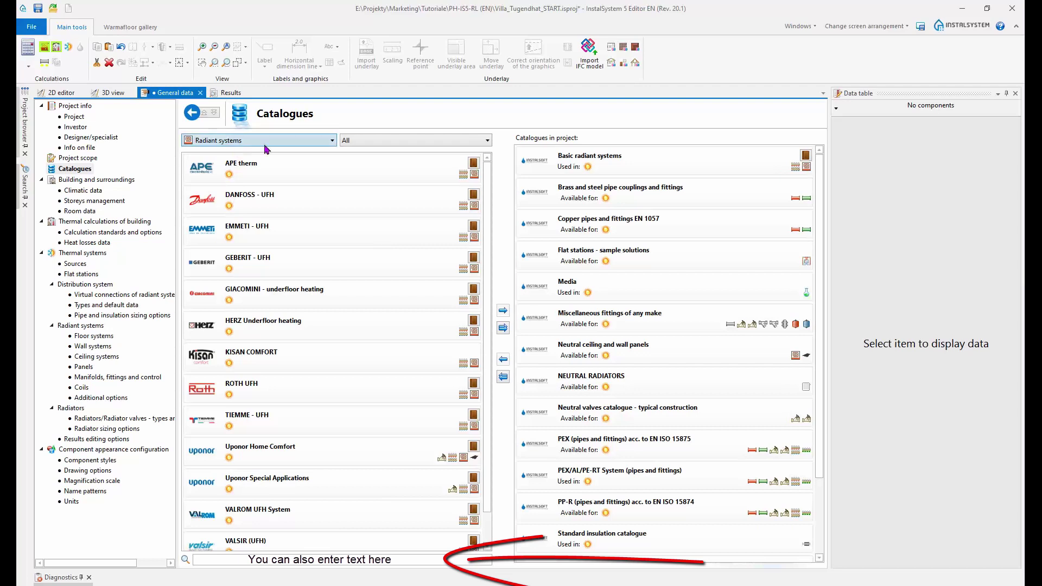
left_click(369, 142)
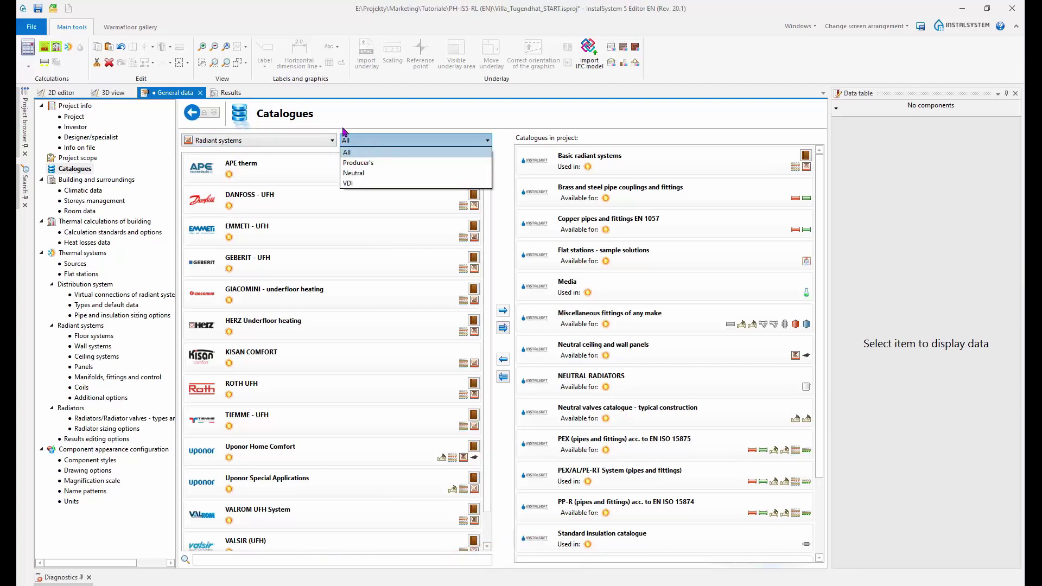
left_click(373, 167)
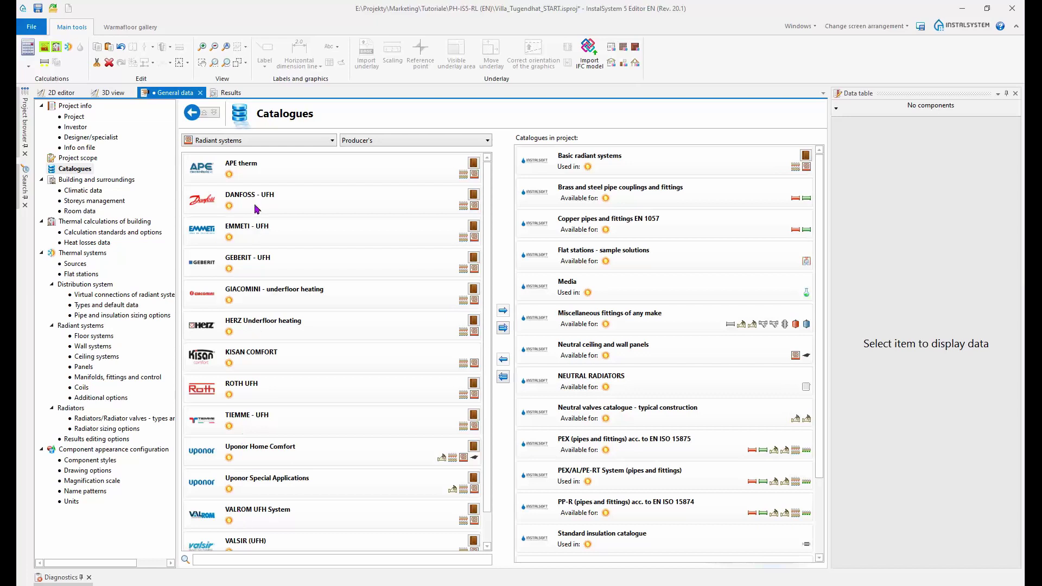
left_click(375, 140)
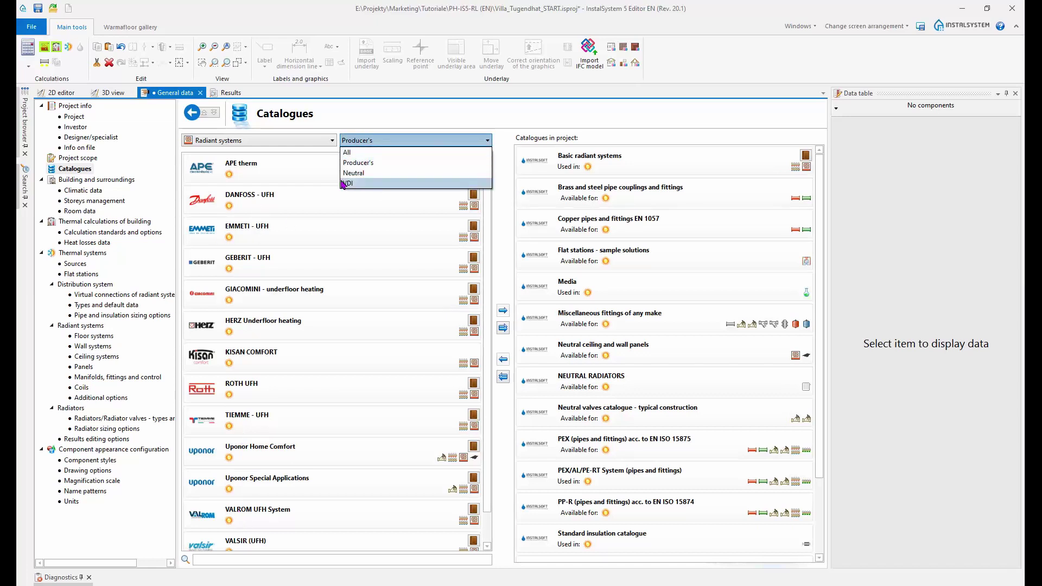
left_click(352, 174)
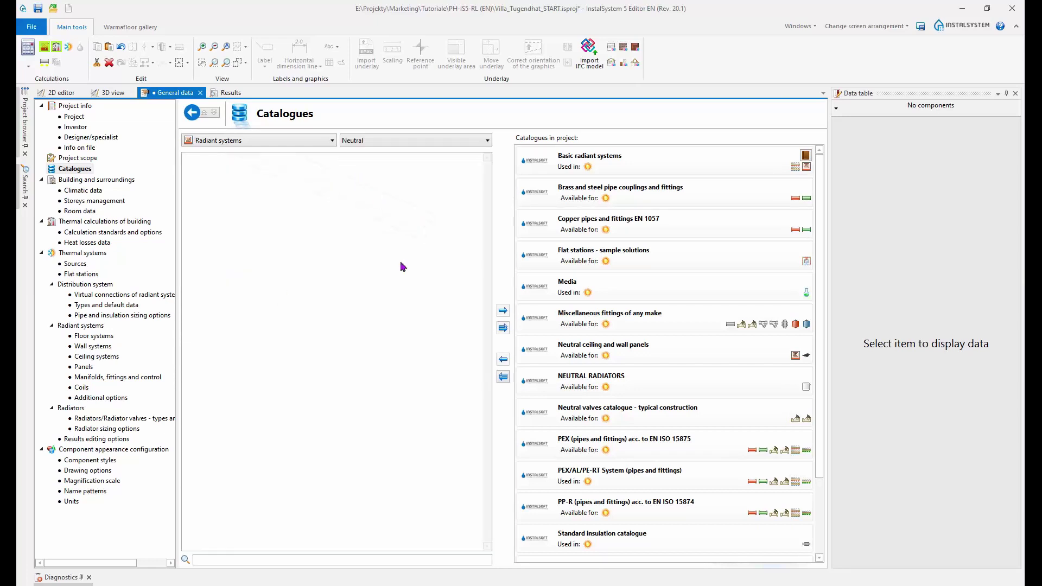
Step: View the Neutral catalogues for all component categories, and reset the catalogue origin filter to All
left_click(284, 142)
left_click(262, 154)
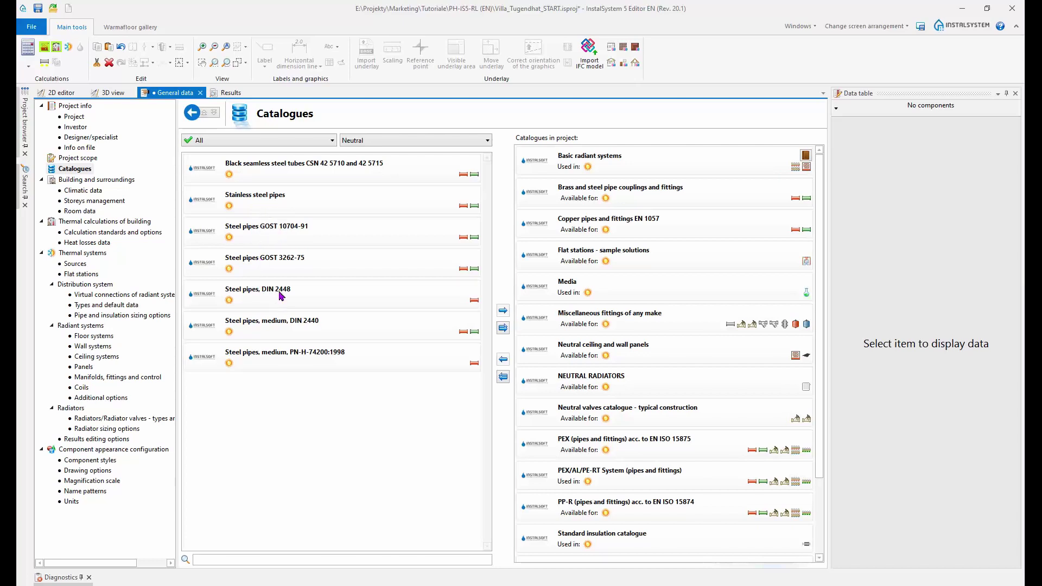
left_click(377, 142)
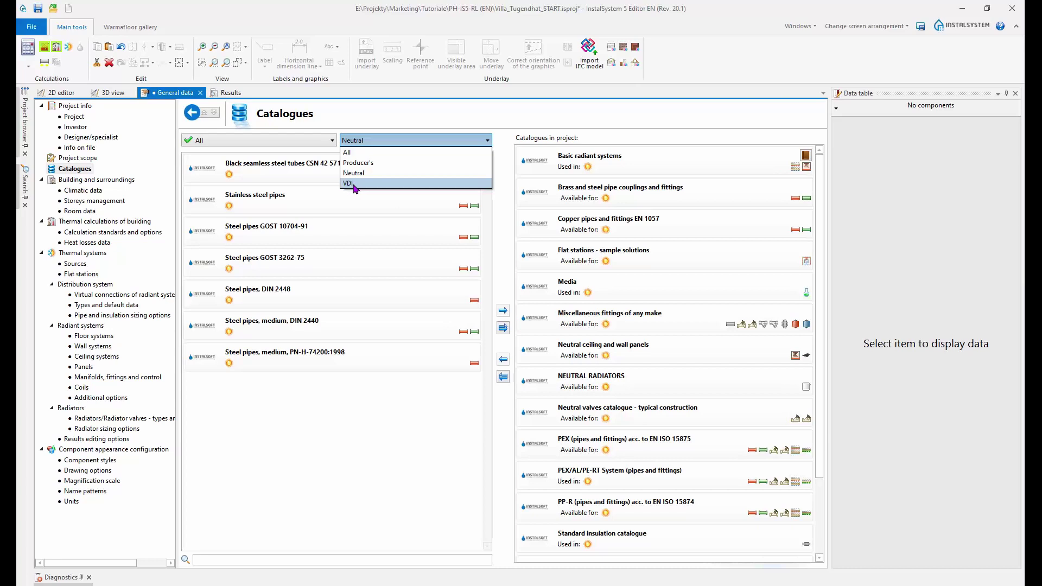
left_click(375, 117)
left_click(316, 140)
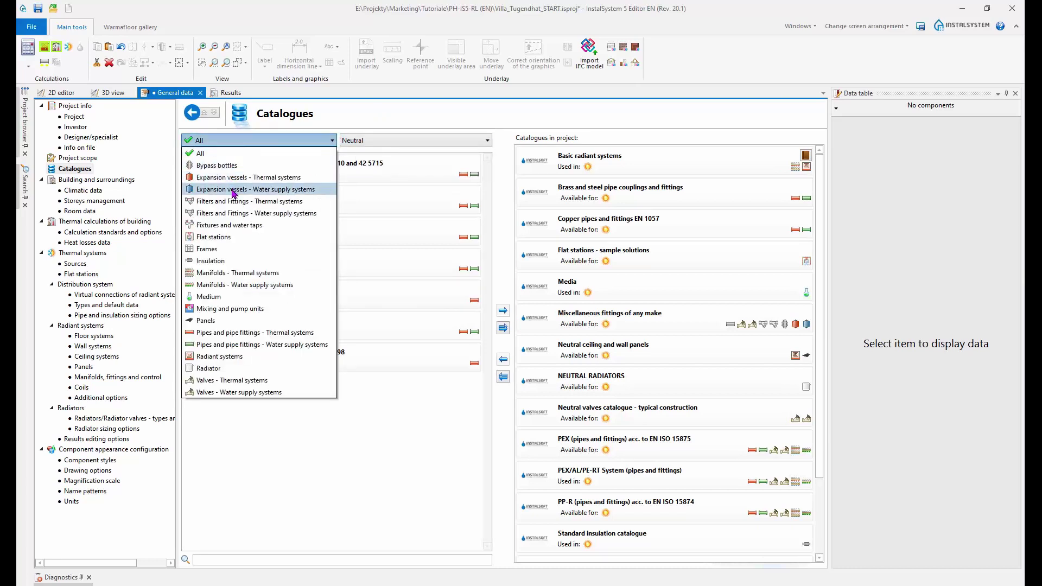
left_click(231, 154)
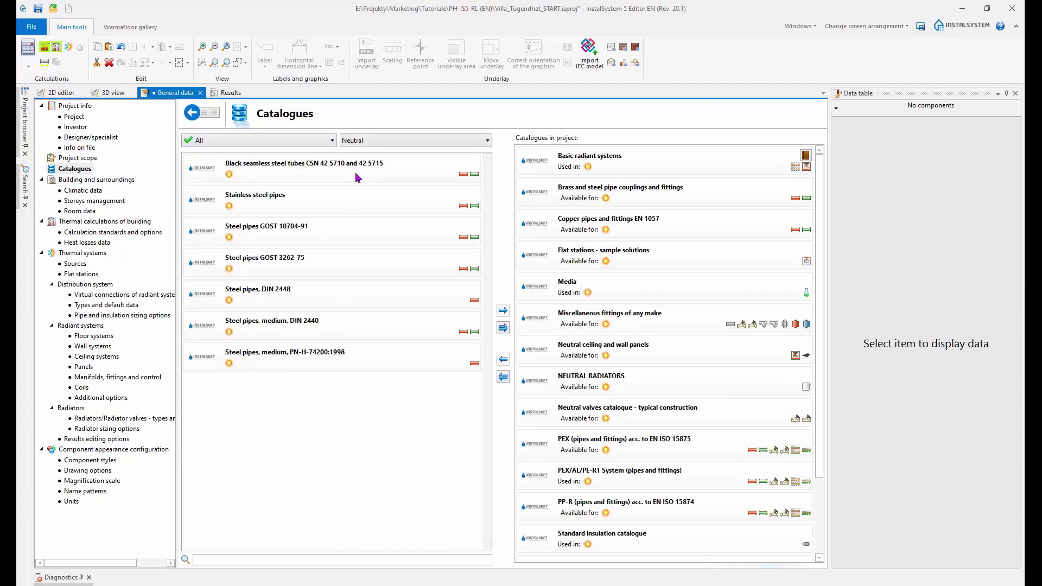
left_click(372, 142)
left_click(367, 154)
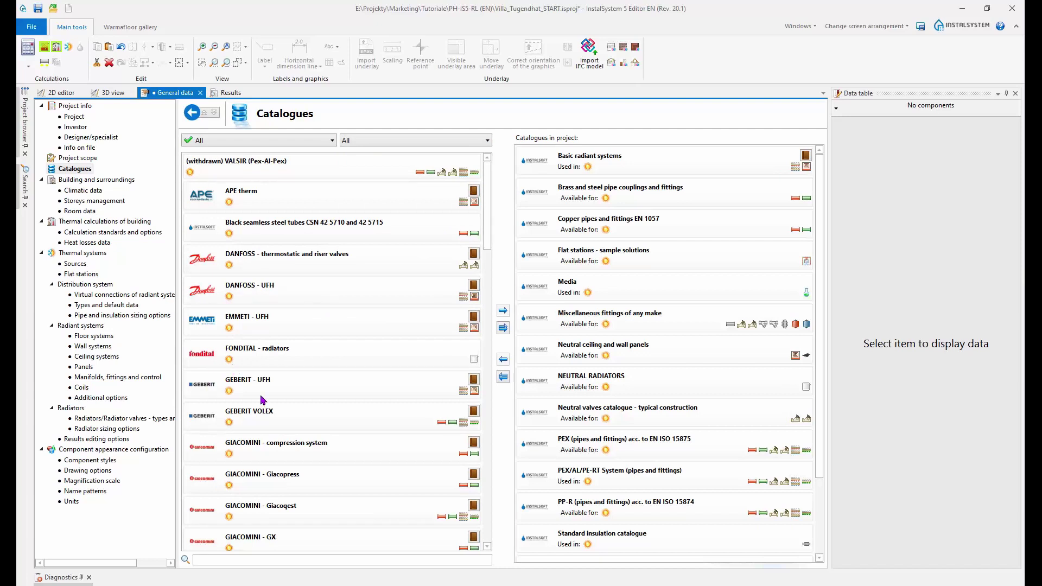
mouse_move(486, 234)
left_mouse_down()
mouse_move(485, 254)
mouse_move(488, 217)
left_mouse_up()
Step: Review the climatic data and the Sources settings of the thermal systems, including the default source use options
left_click(87, 191)
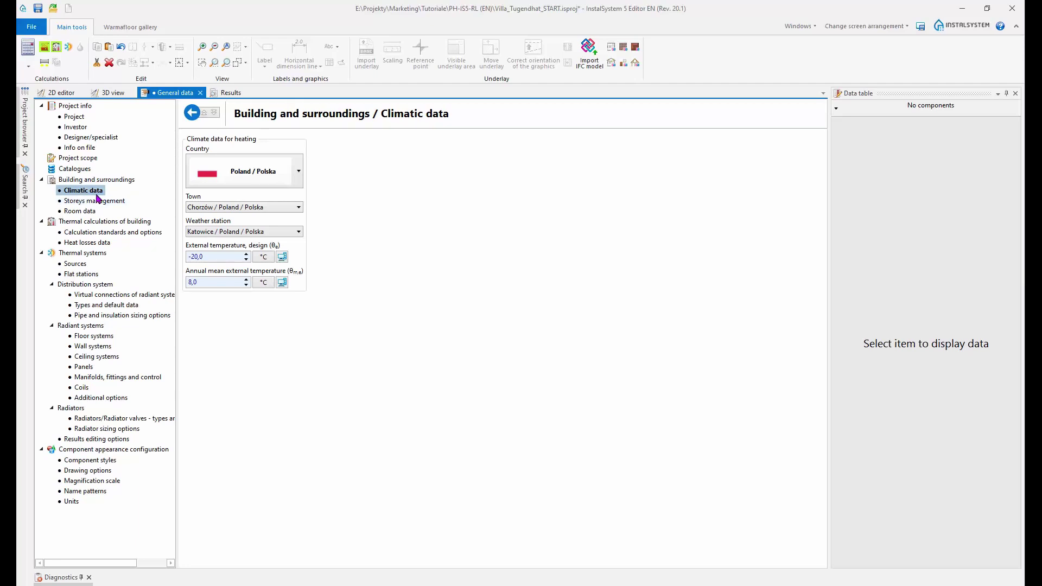
left_click(76, 254)
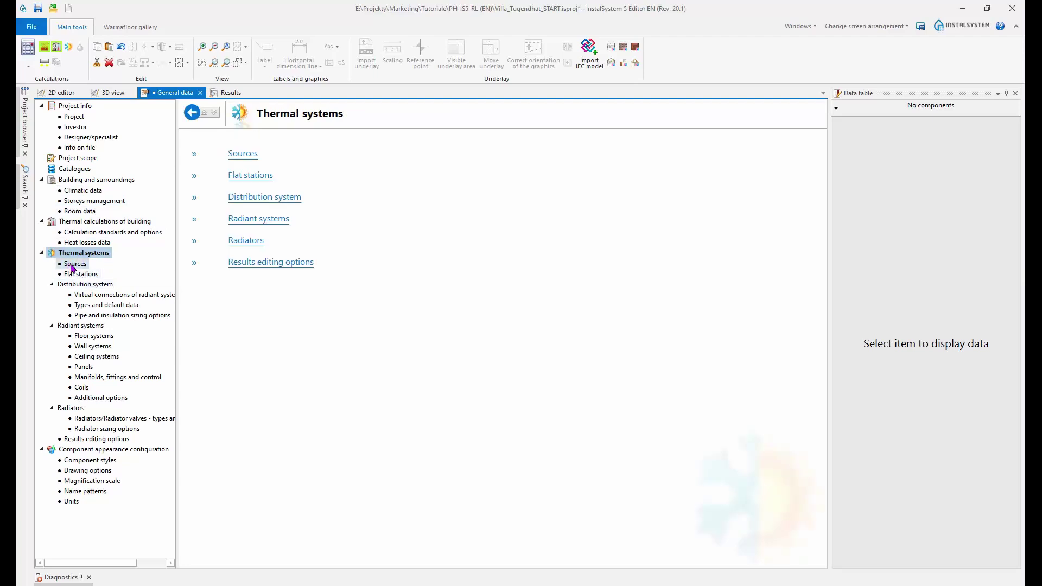
left_click(75, 265)
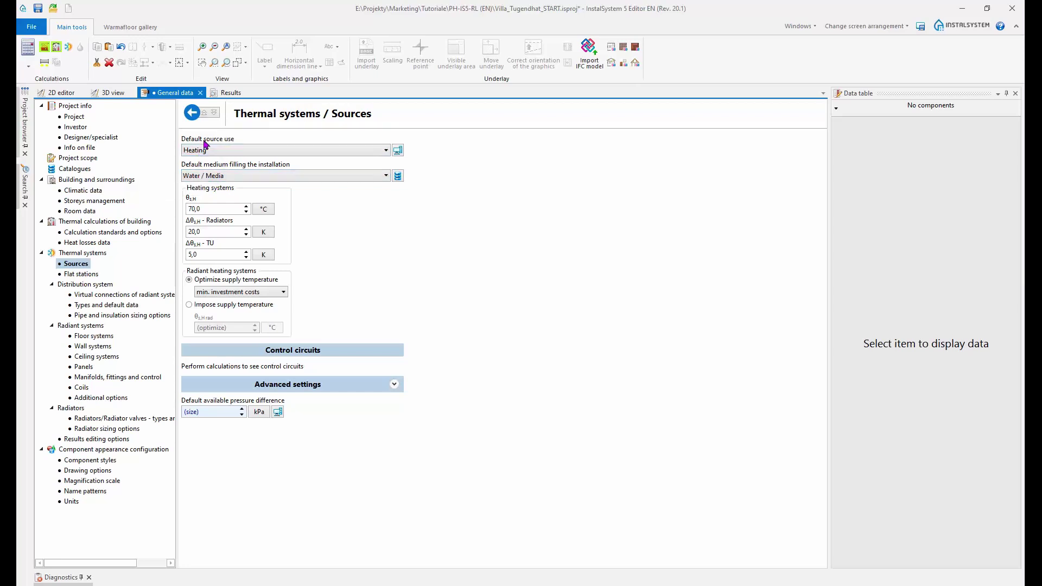
left_click(234, 151)
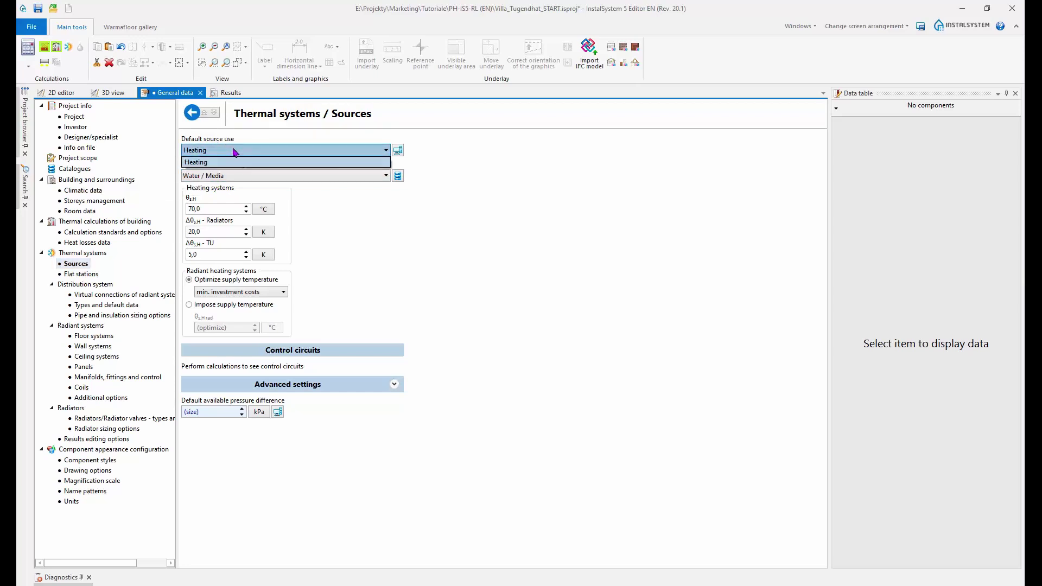
left_click(234, 150)
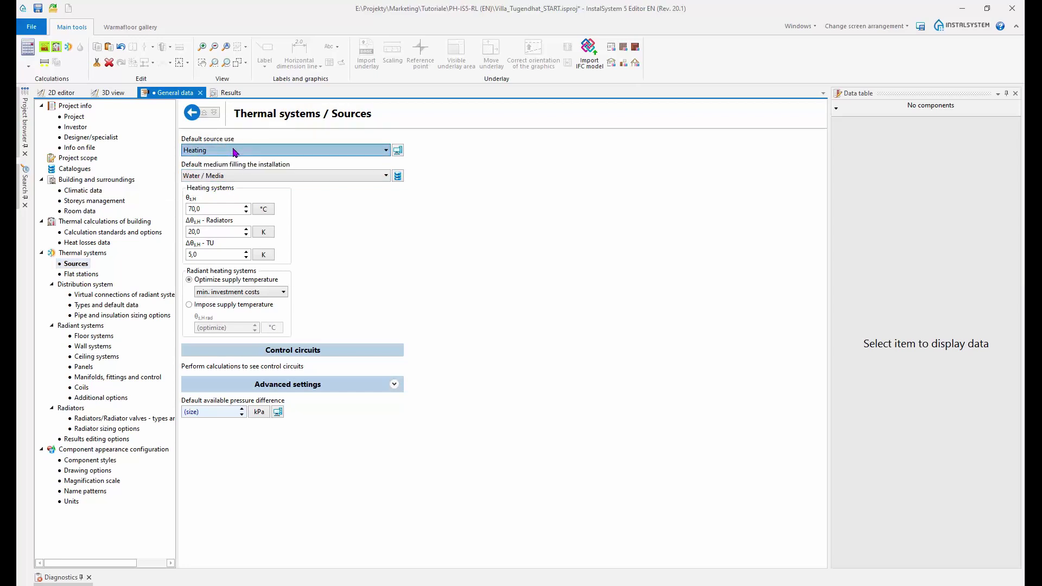
Step: Add Cooling systems to the project scope and check the default source use options in the thermal Sources settings
left_click(61, 158)
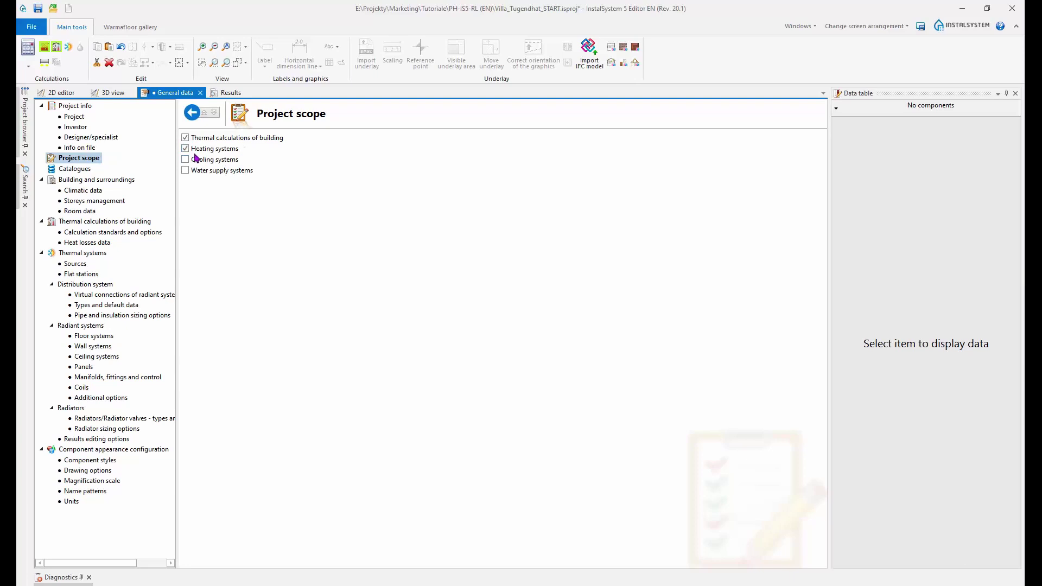
left_click(76, 264)
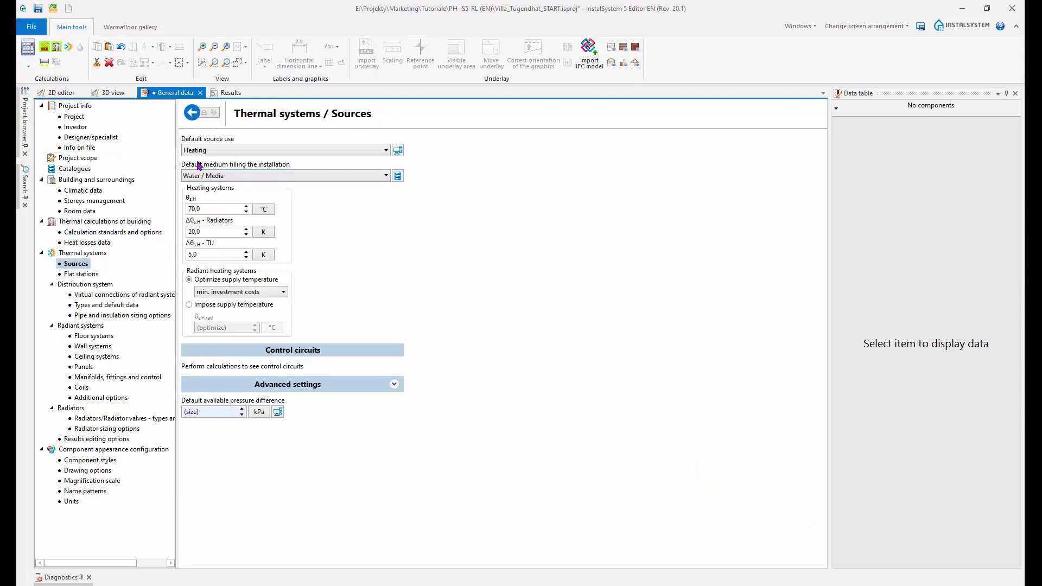
left_click(75, 158)
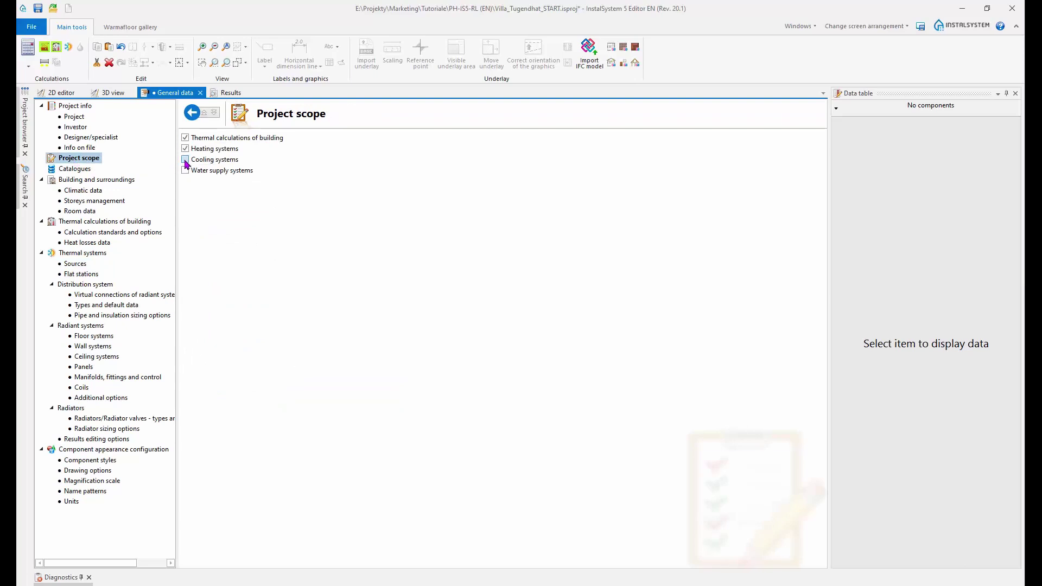
left_click(185, 160)
left_click(77, 265)
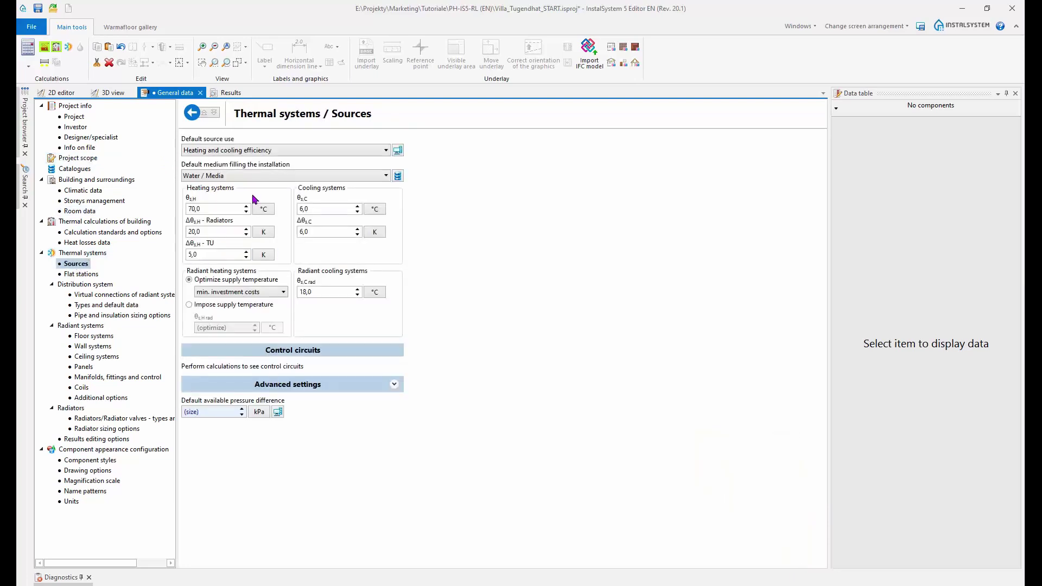
left_click(384, 151)
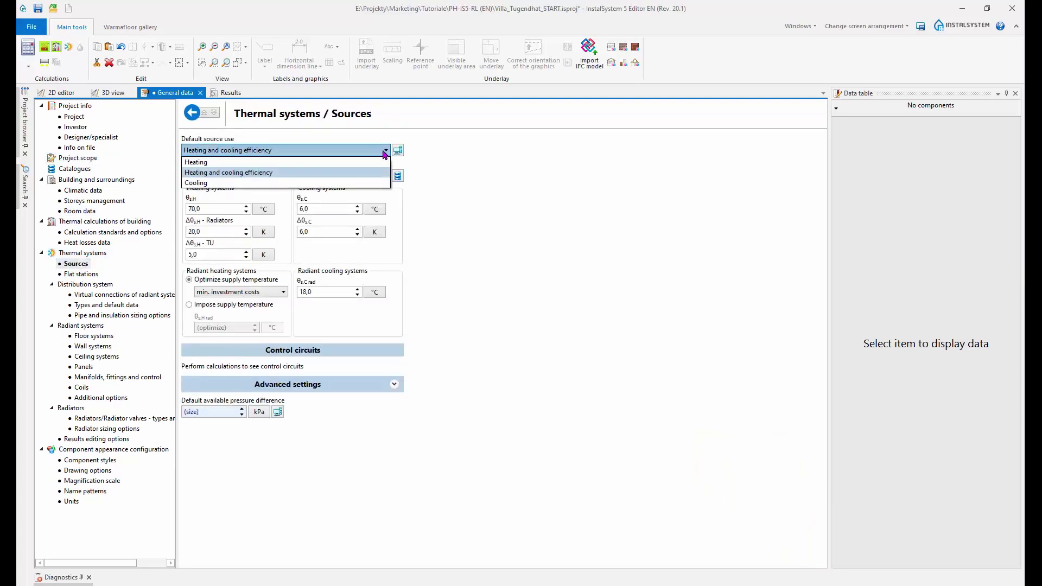
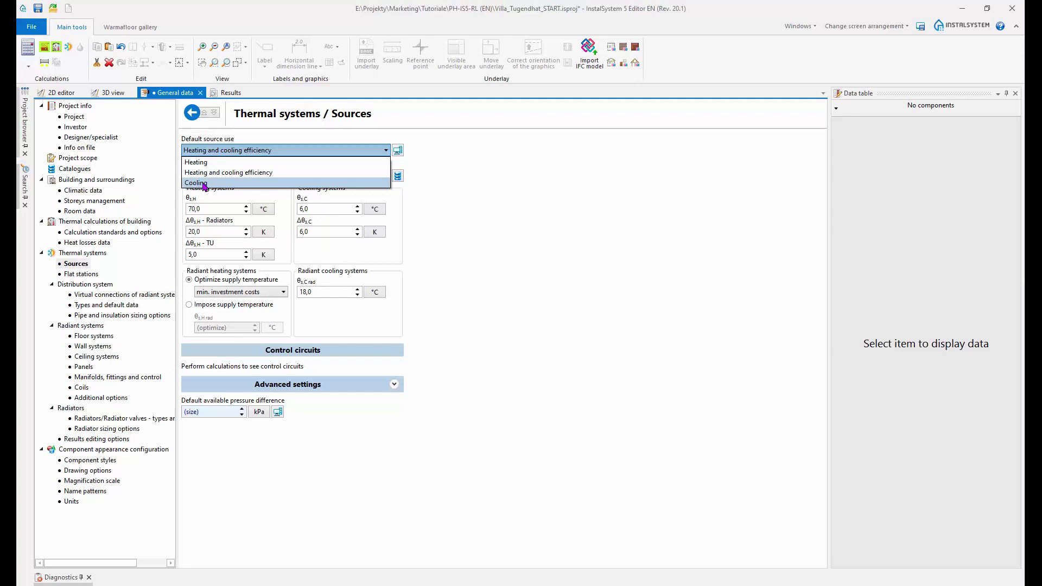
Step: Remove Cooling systems from the project scope and reopen the thermal Sources settings
left_click(87, 158)
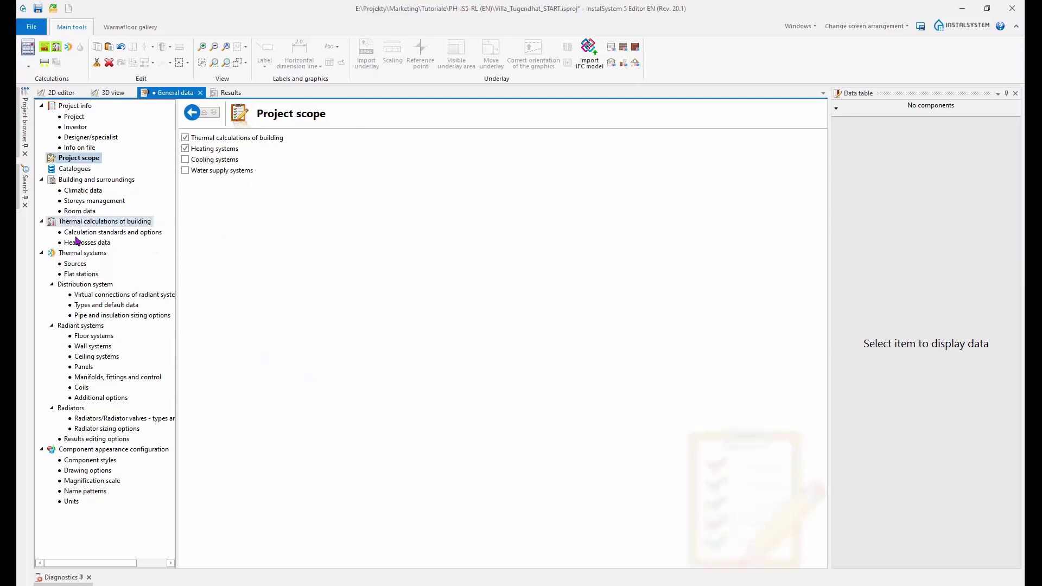
left_click(75, 265)
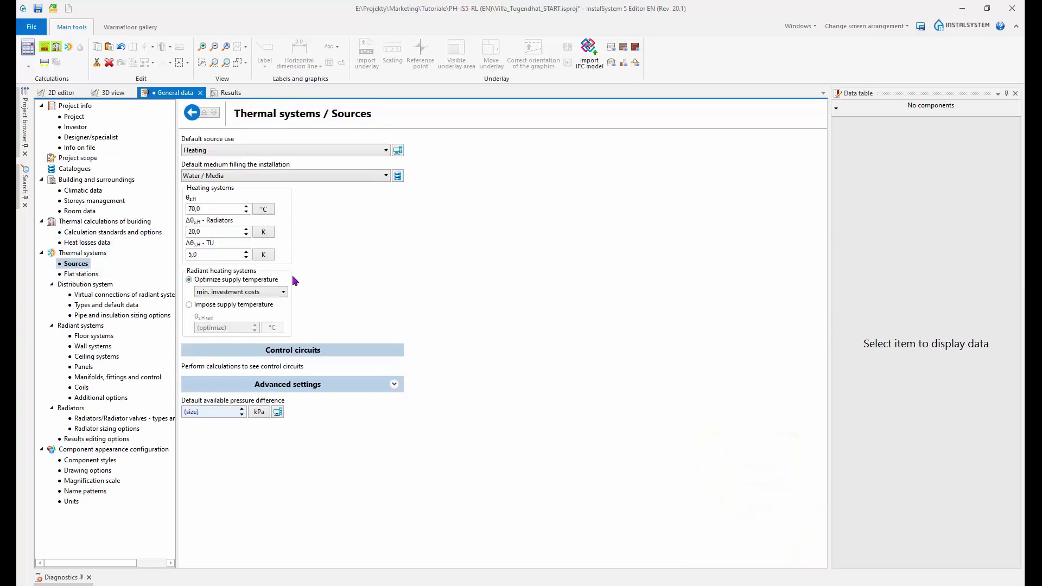
Step: Review the default installation medium options and the supply temperature setting for heating systems on the Sources page
left_click(209, 177)
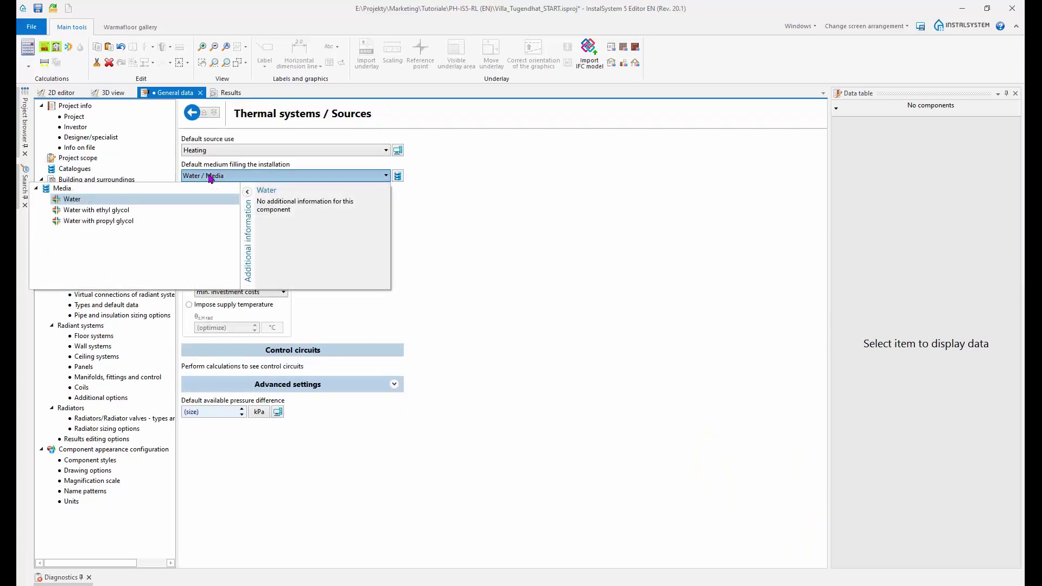
left_click(211, 178)
left_click(217, 210)
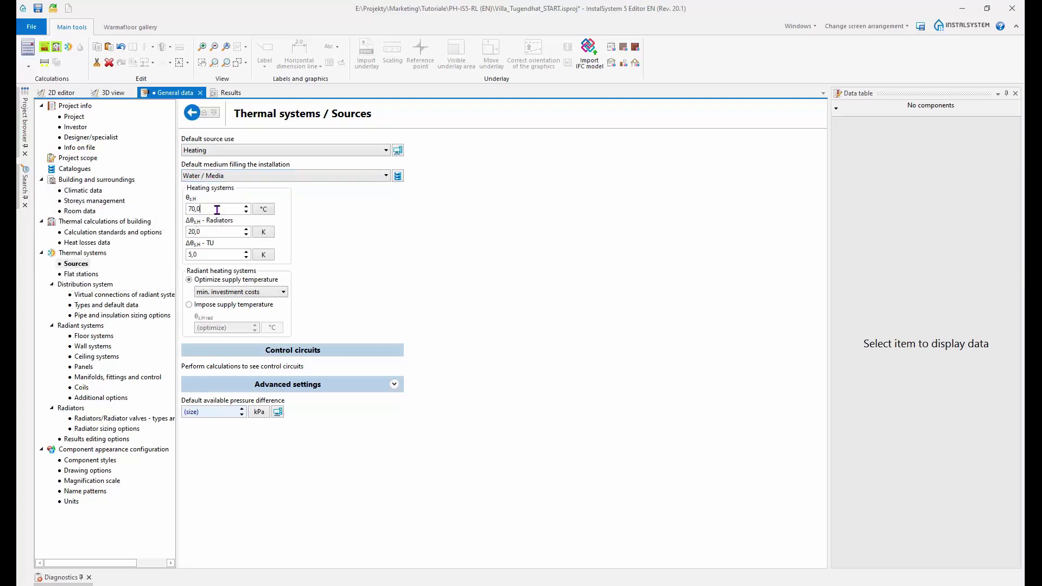
left_click_drag(201, 209, 188, 210)
left_click(220, 211)
double_click(190, 209)
Step: Examine the supply temperature optimization criteria for radiant heating, try the impose option, and return to optimized supply temperature
left_click(288, 293)
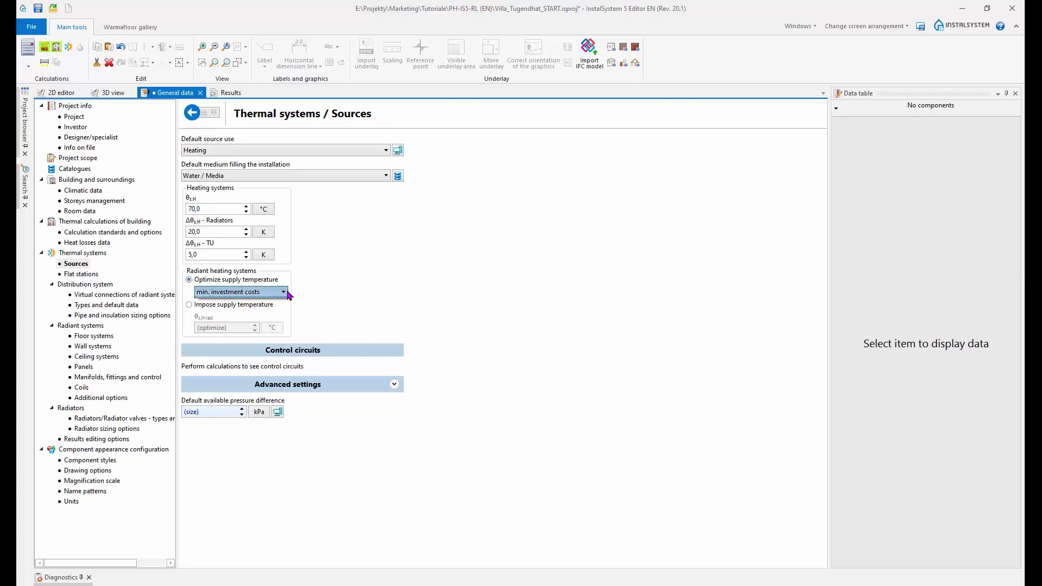
left_click(289, 294)
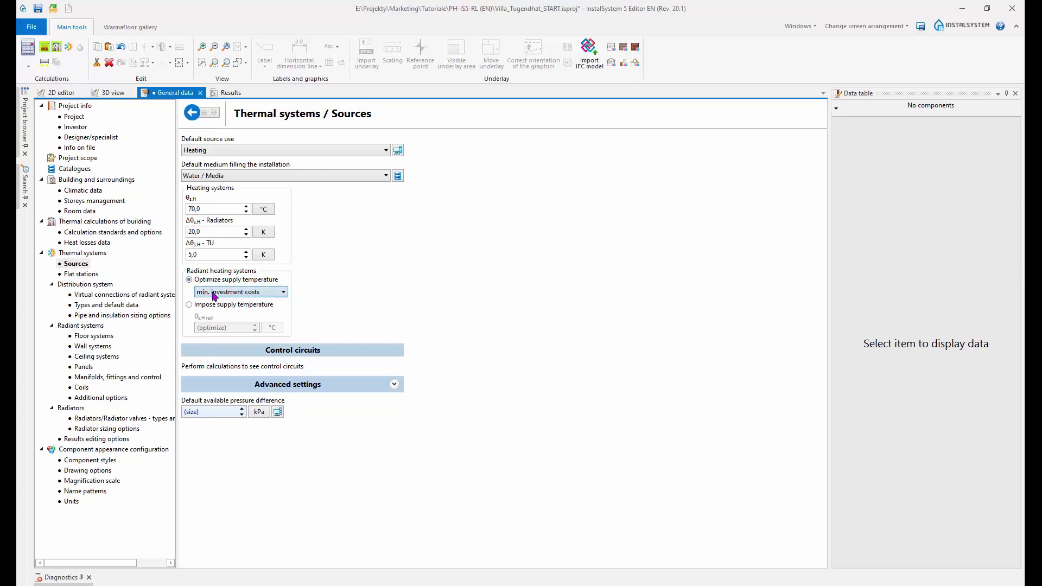
left_click(285, 294)
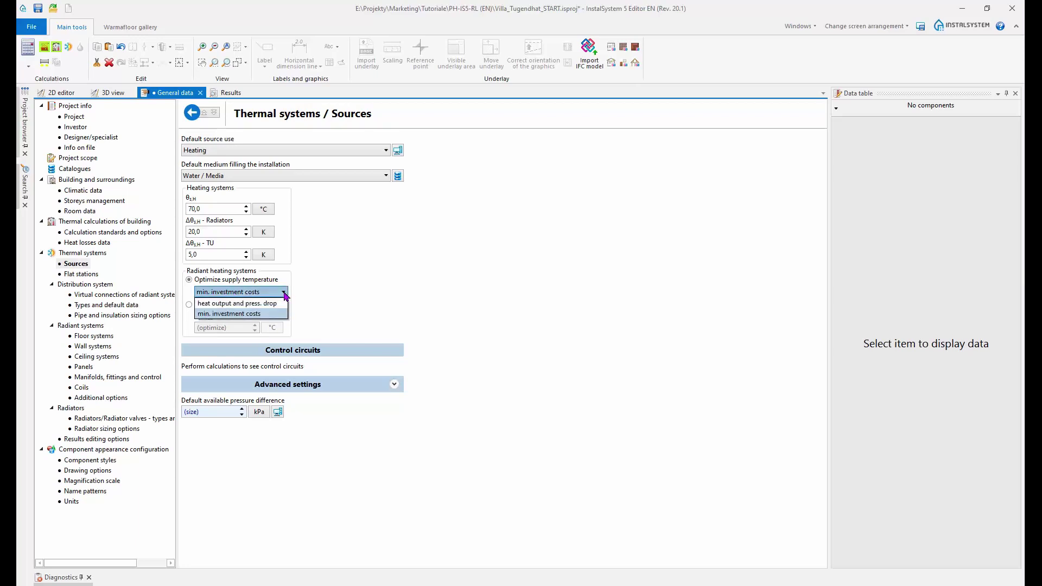
left_click(285, 294)
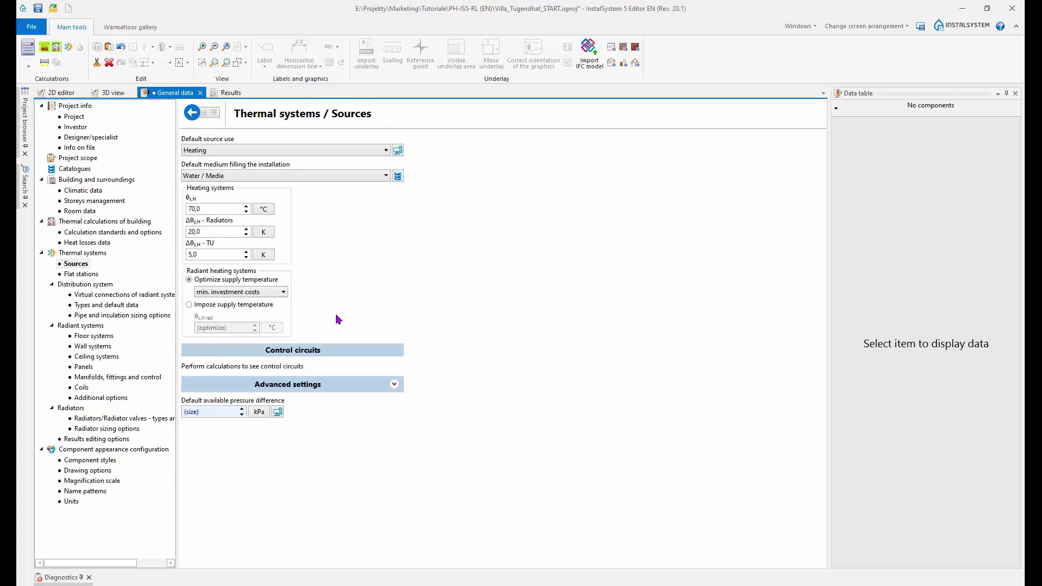
left_click(284, 292)
left_click(285, 293)
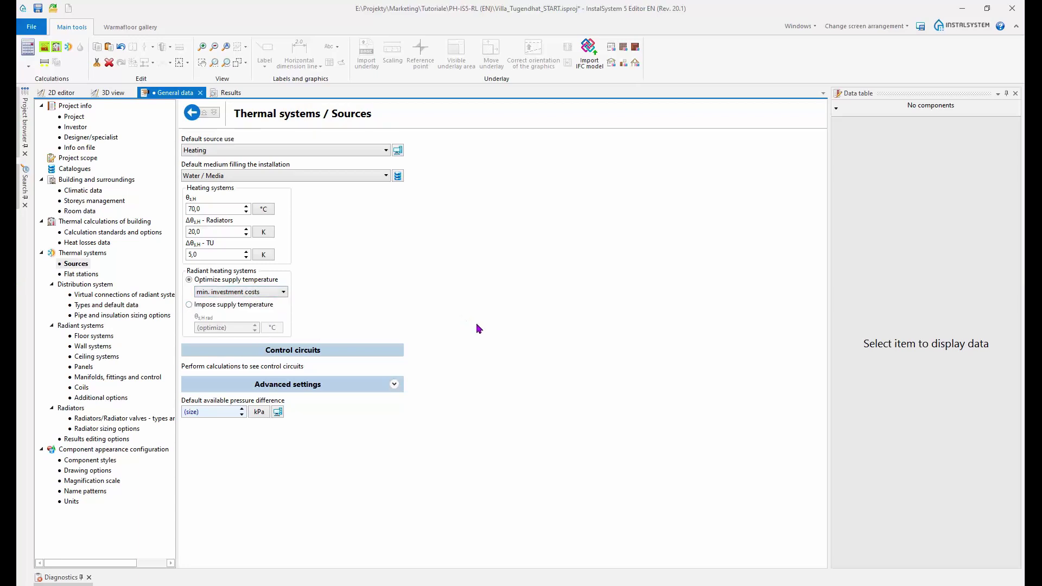
left_click(284, 293)
left_click(285, 293)
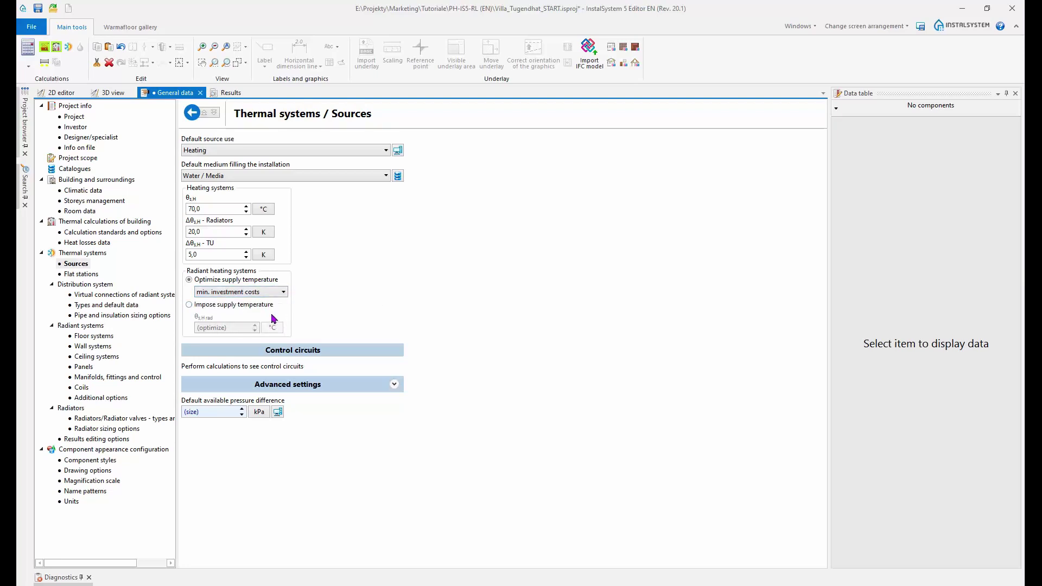
left_click(190, 305)
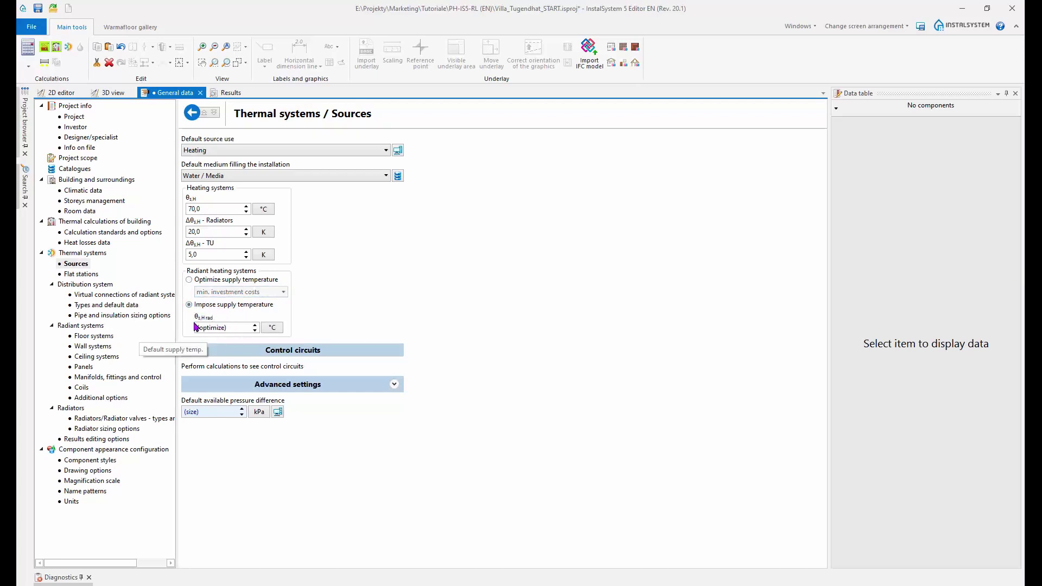
left_click(189, 280)
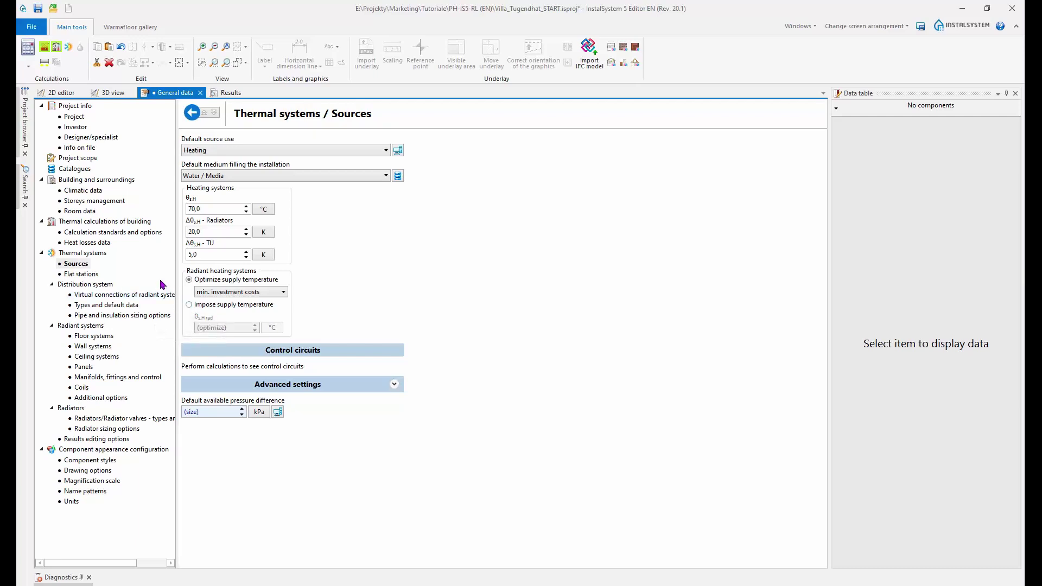
Step: View the Flat stations and radiant system virtual connection settings, and open the distribution system's types and default data
left_click(80, 275)
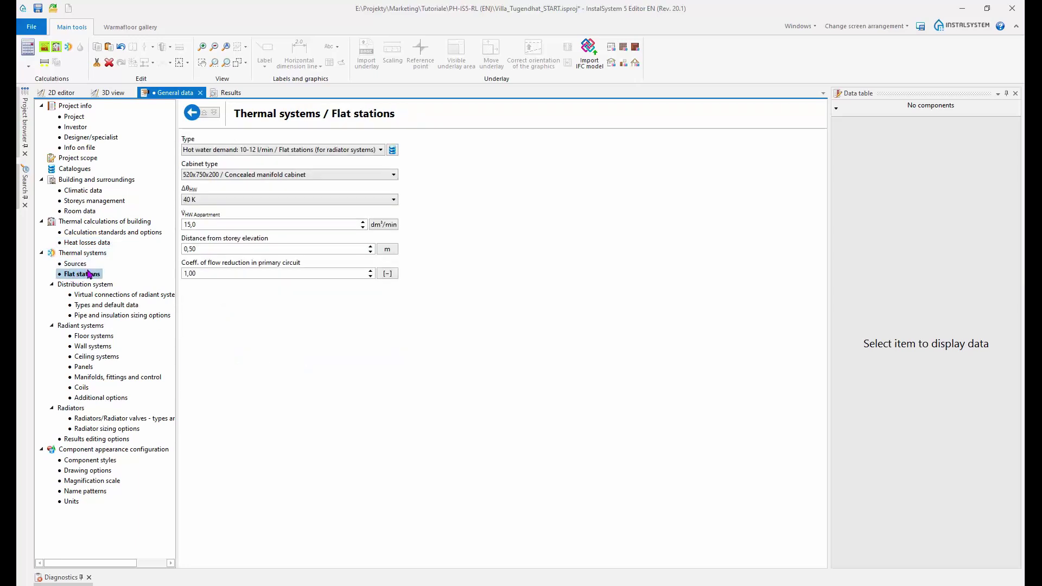
left_click(81, 296)
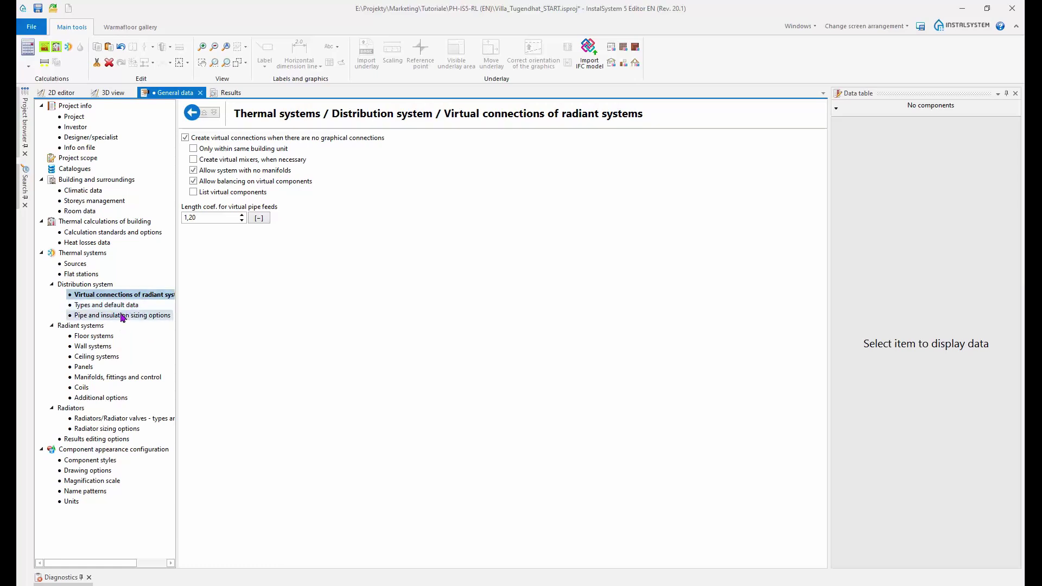
left_click(85, 306)
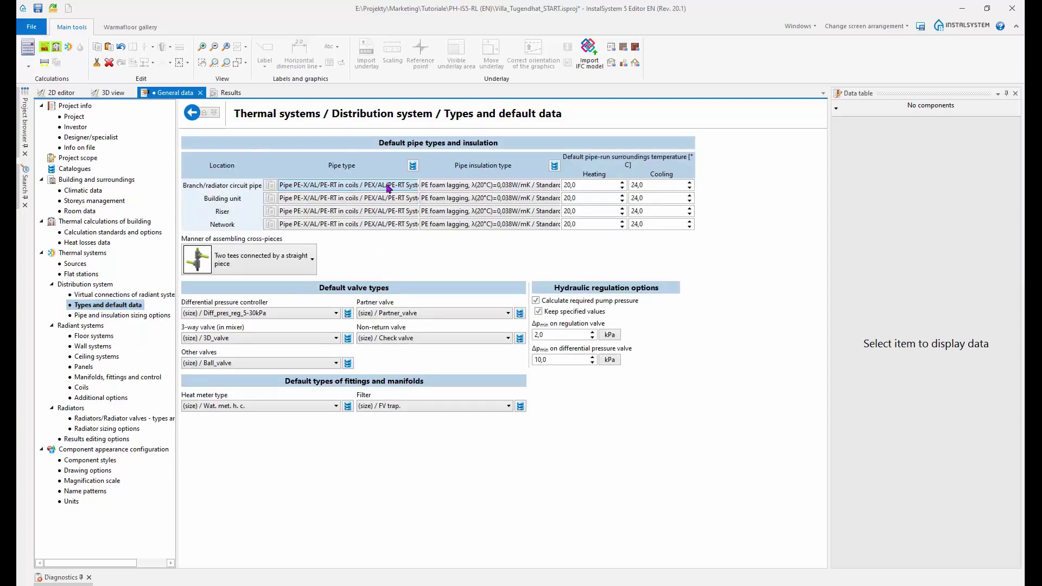
Step: Review the default pipe and insulation types for branch/radiator circuit pipes, their surroundings temperature, and the partner valve options
left_click(407, 188)
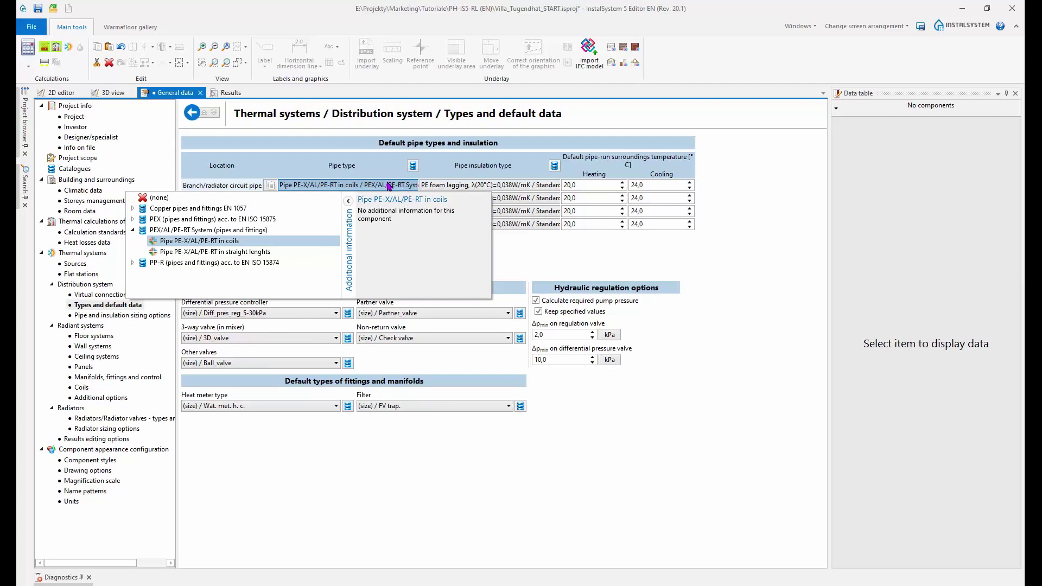
left_click(389, 186)
left_click(465, 186)
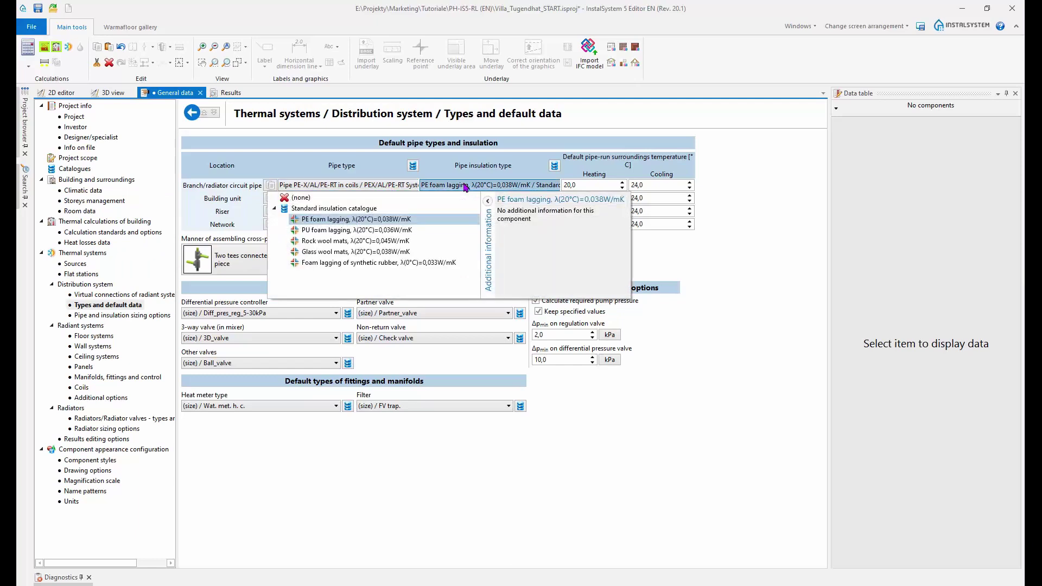
left_click(465, 186)
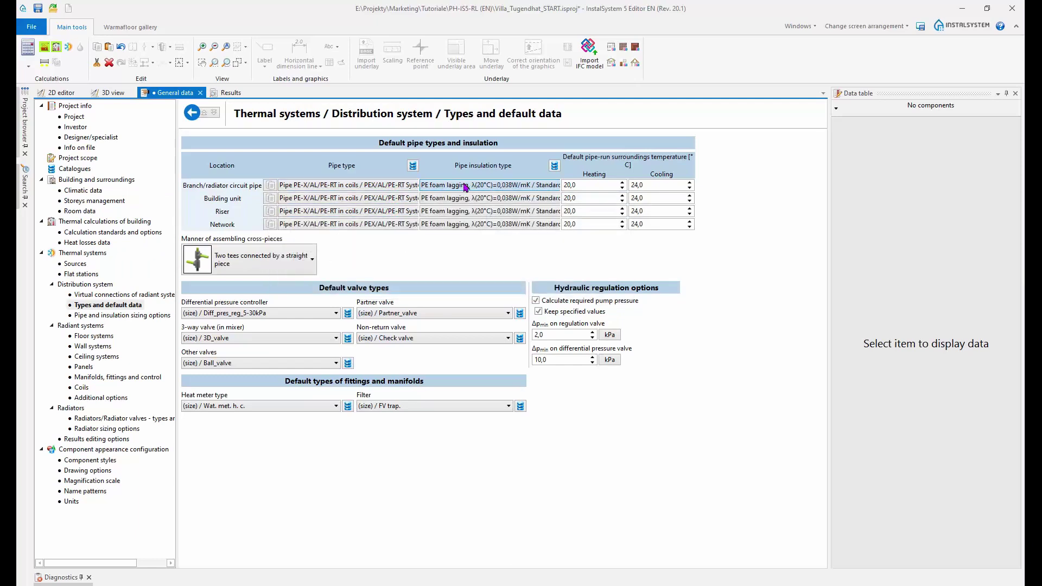
left_click(590, 184)
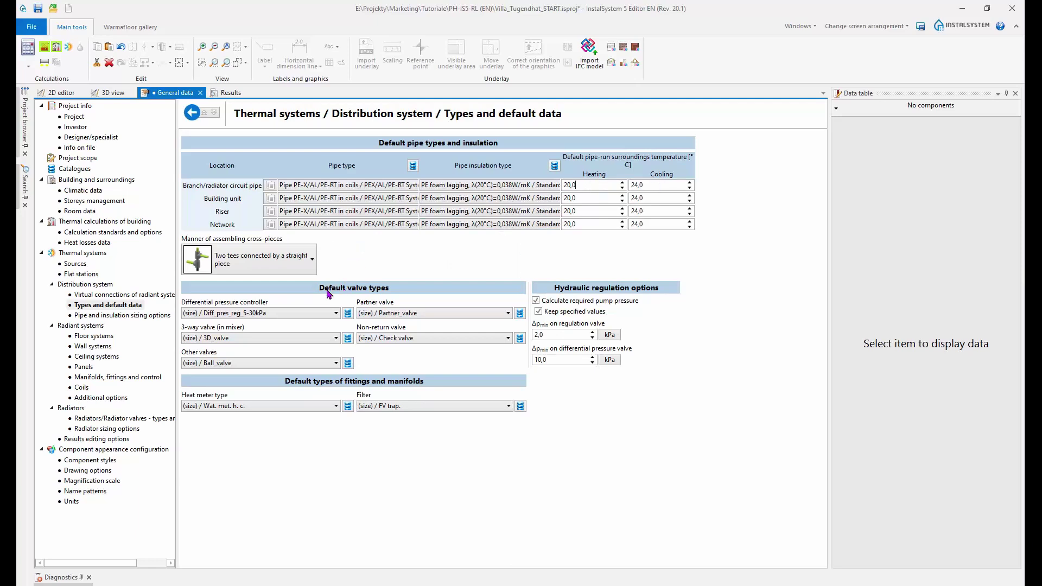
left_click(509, 314)
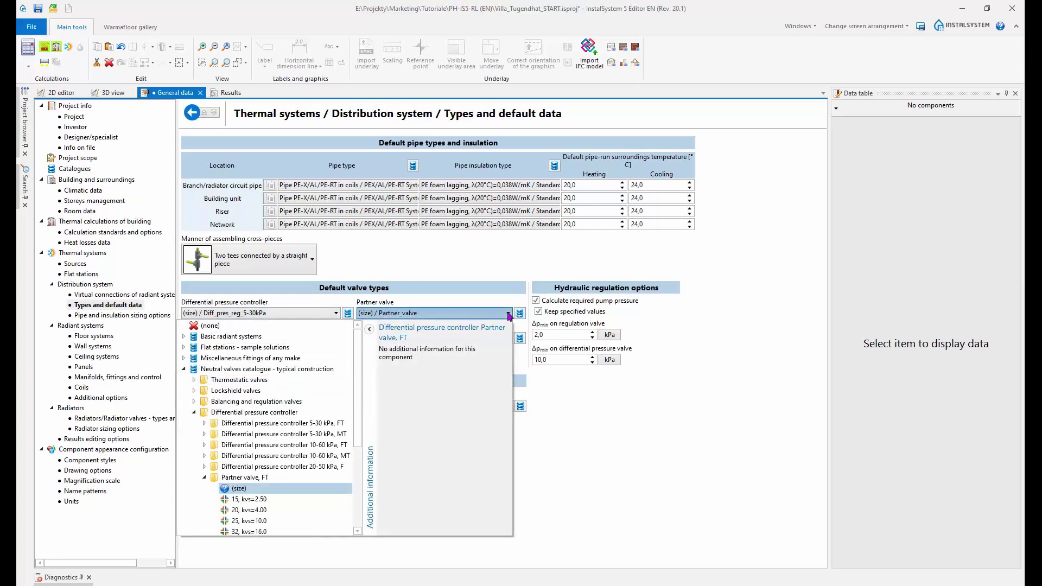
left_click(508, 314)
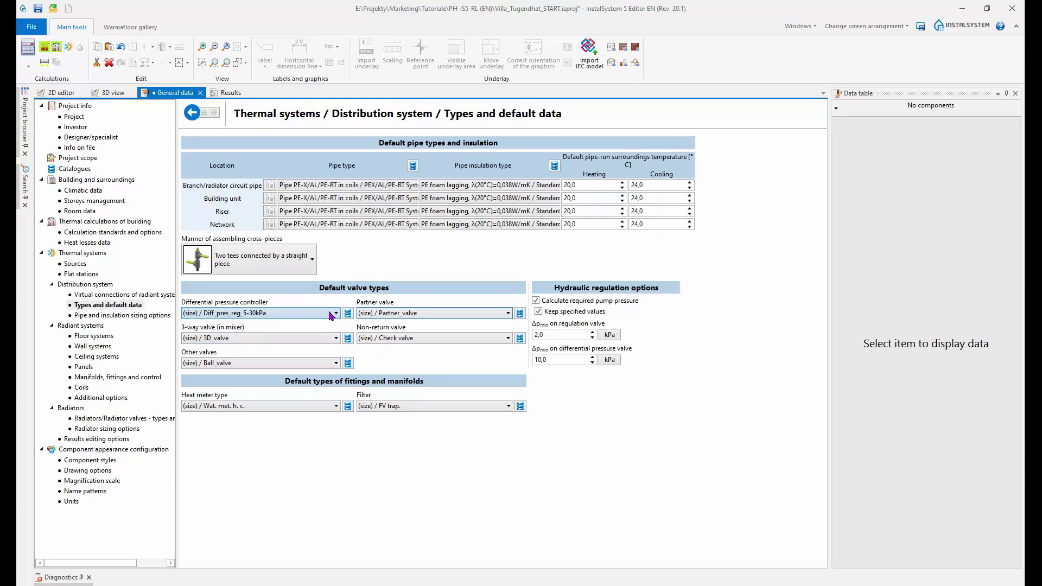
Step: Review the pipe and insulation sizing options against the default pipe types, including the fallback pipe family for PE-X/AL/PE-RT in coils
left_click(97, 317)
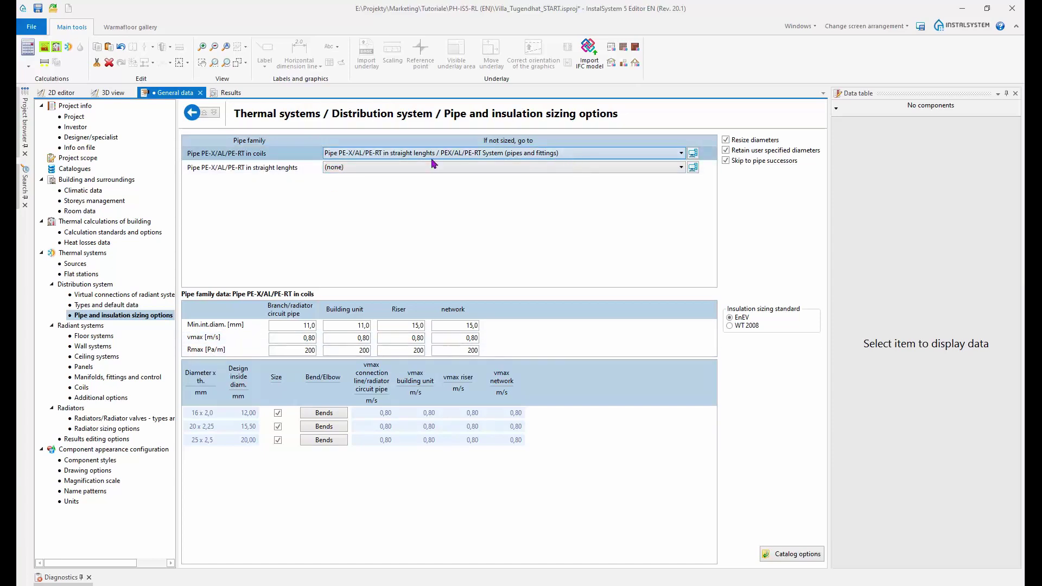
left_click(111, 305)
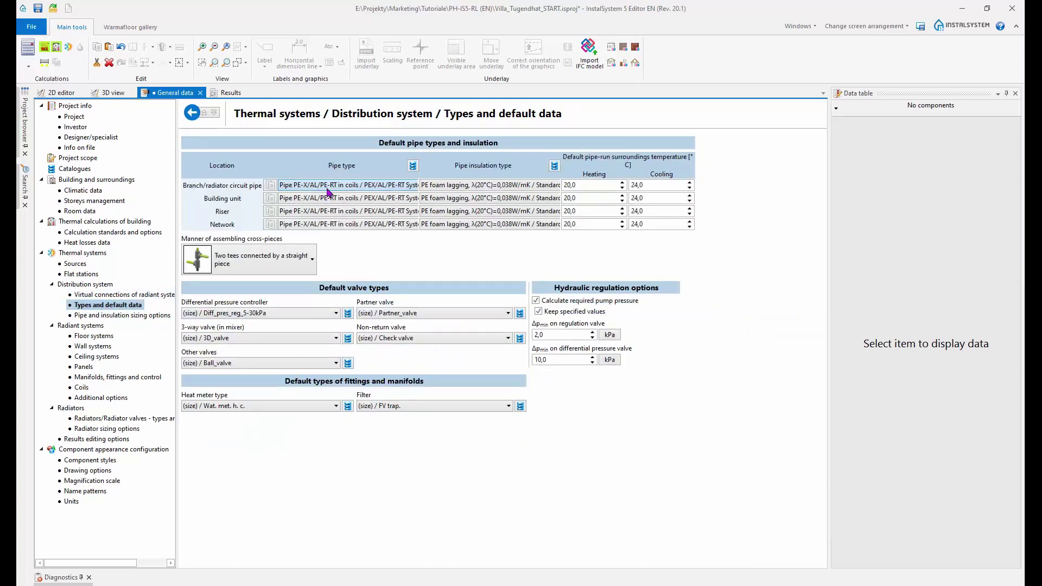
left_click(124, 315)
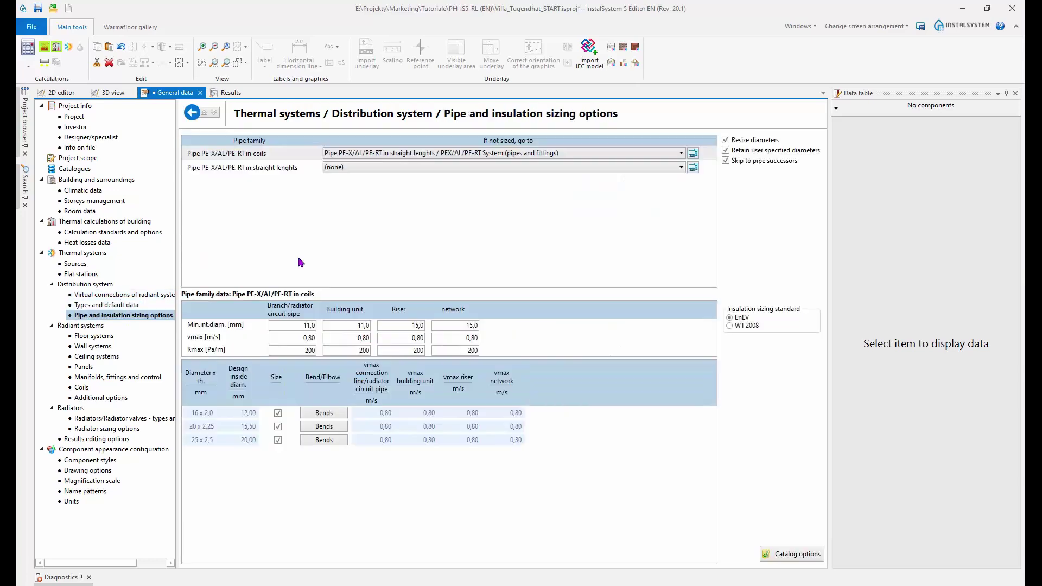
left_click(359, 157)
left_click(360, 158)
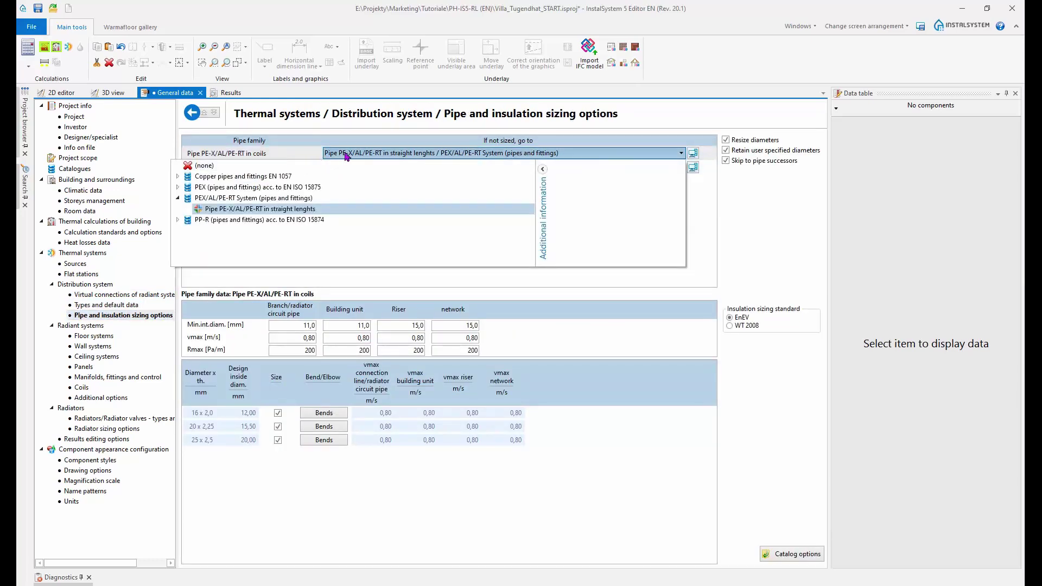
left_click(343, 155)
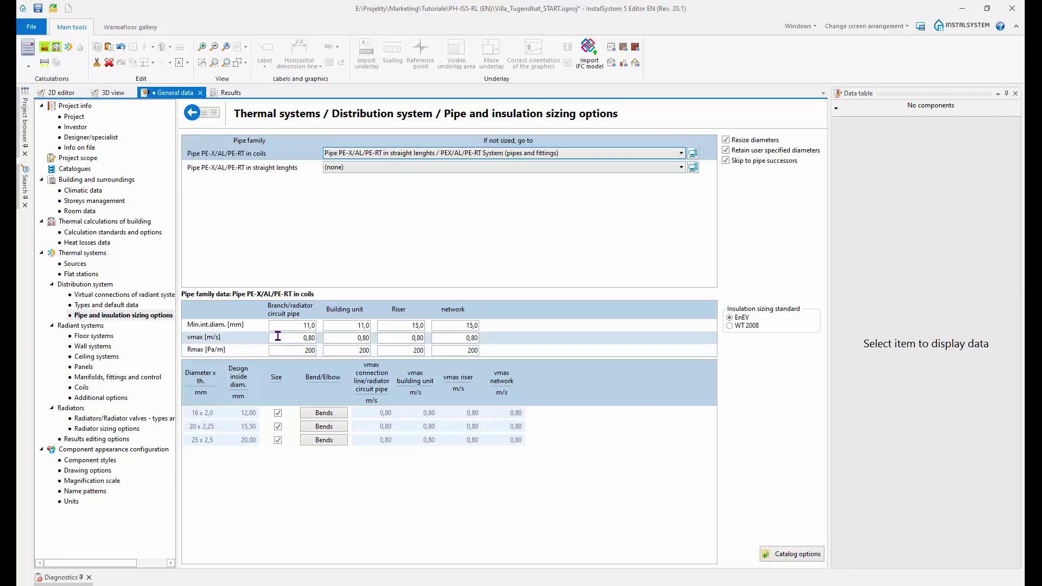
left_click(289, 348)
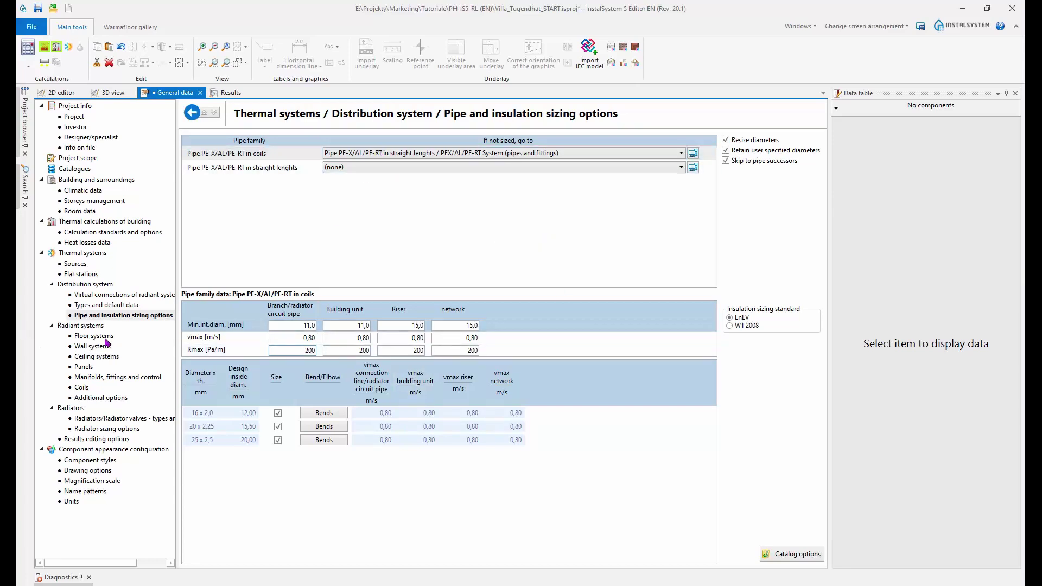
Step: Open the radiant Floor systems settings and check the available manufacturers
left_click(102, 337)
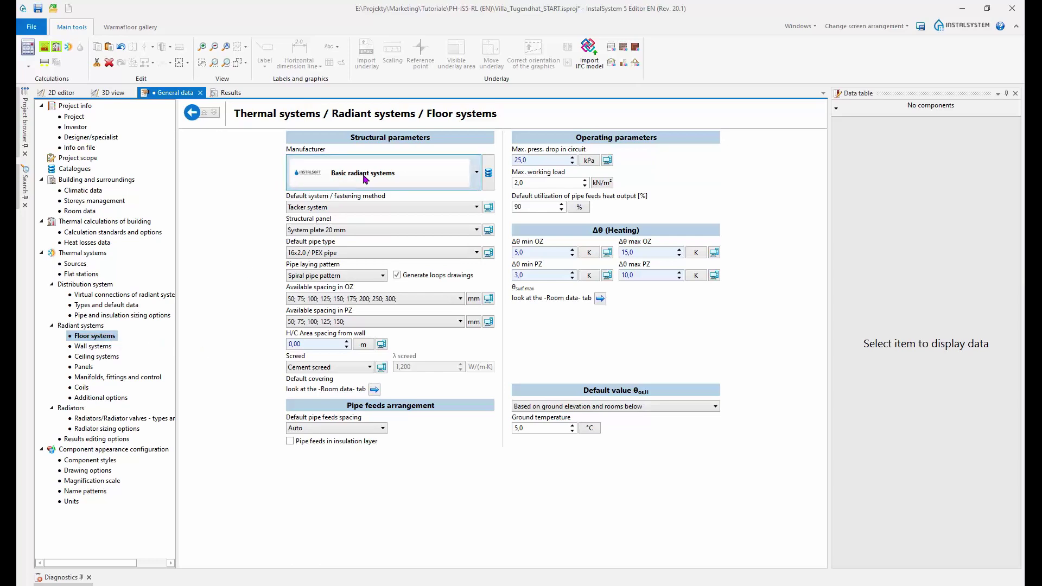
left_click(477, 173)
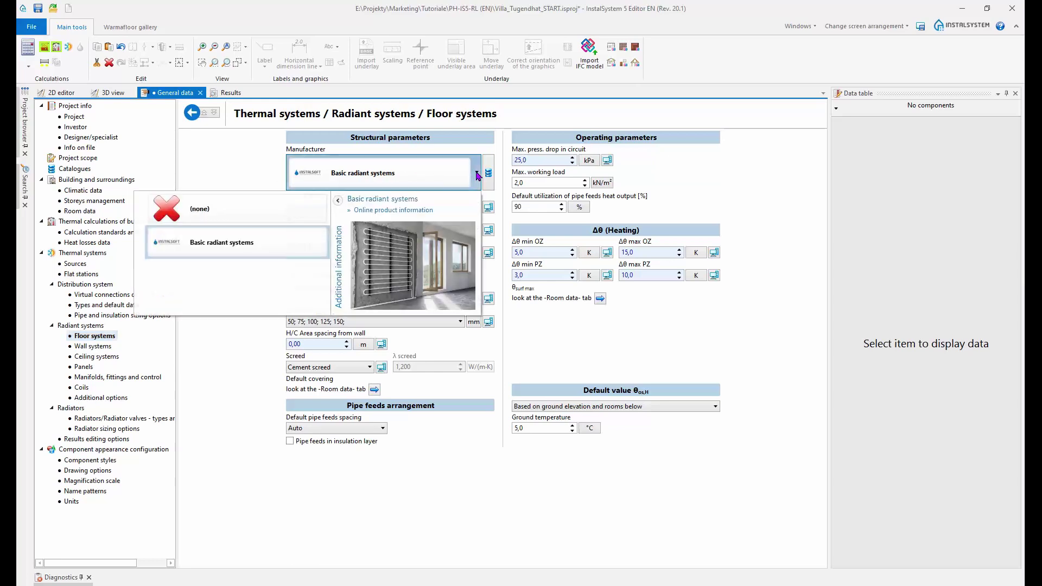
left_click(477, 173)
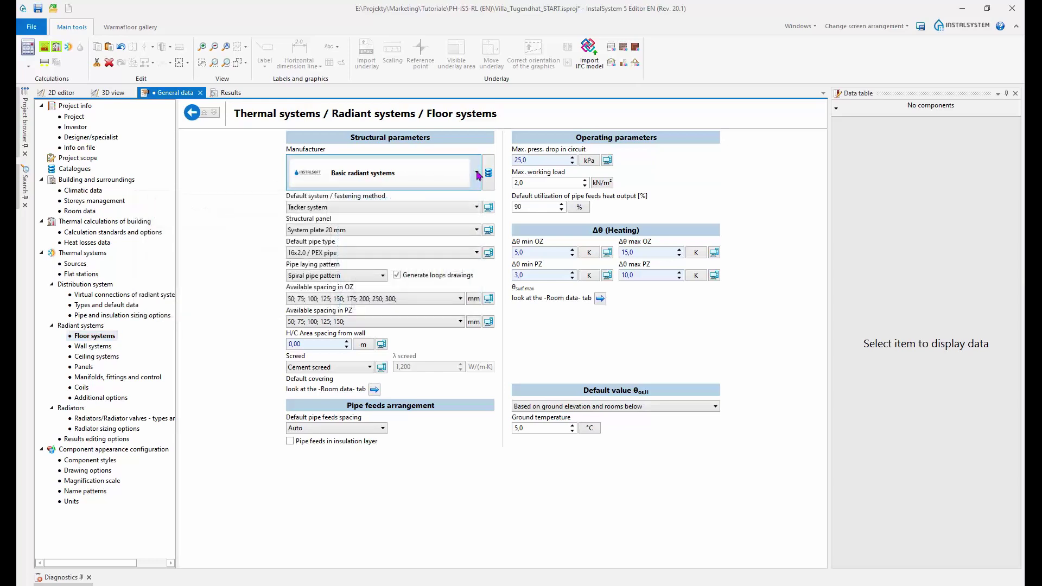
left_click(477, 174)
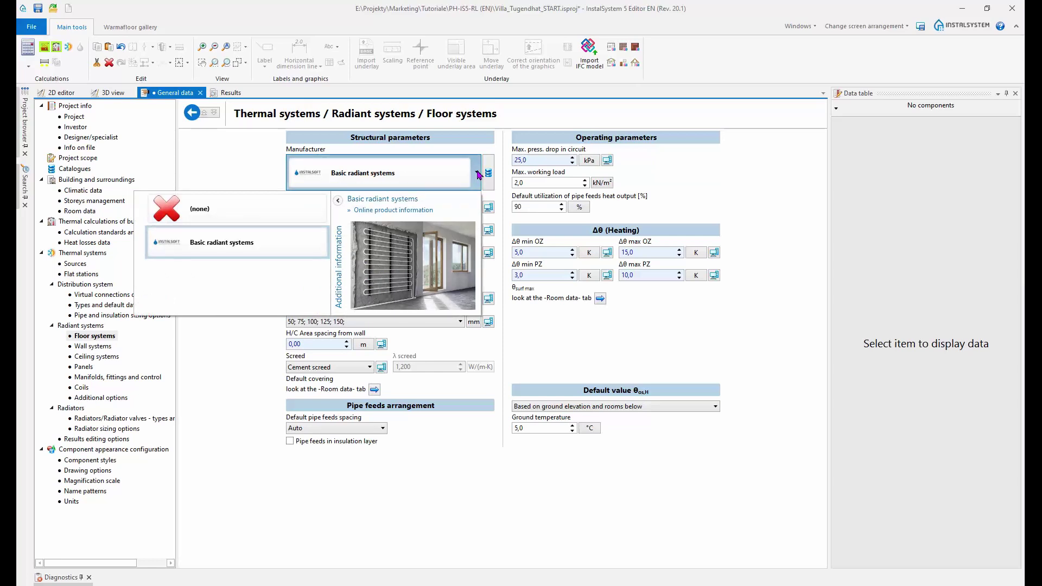
left_click(477, 173)
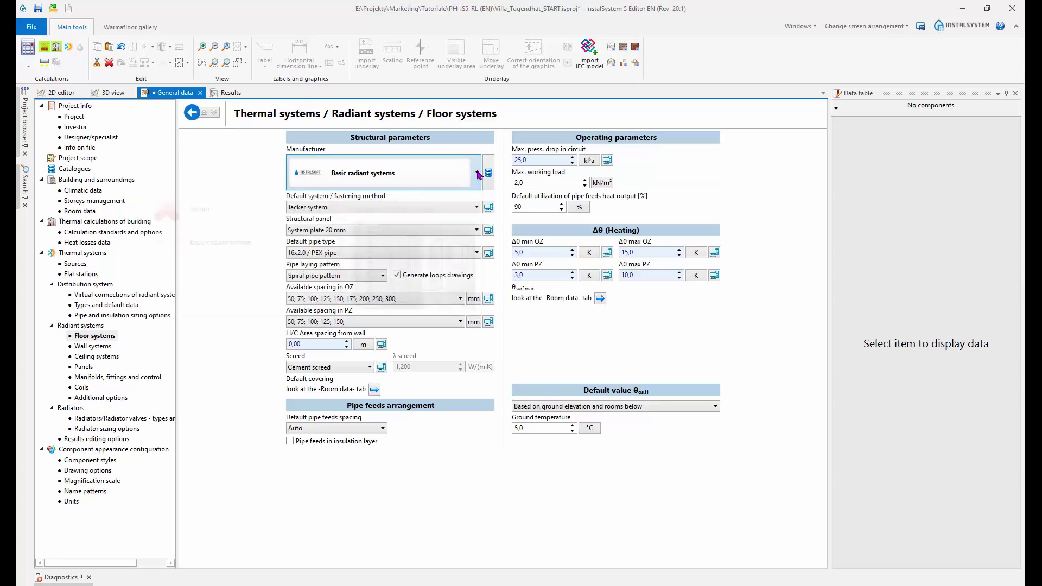
Step: Review the floor fastening methods and choose Tacker system as the default
left_click(477, 208)
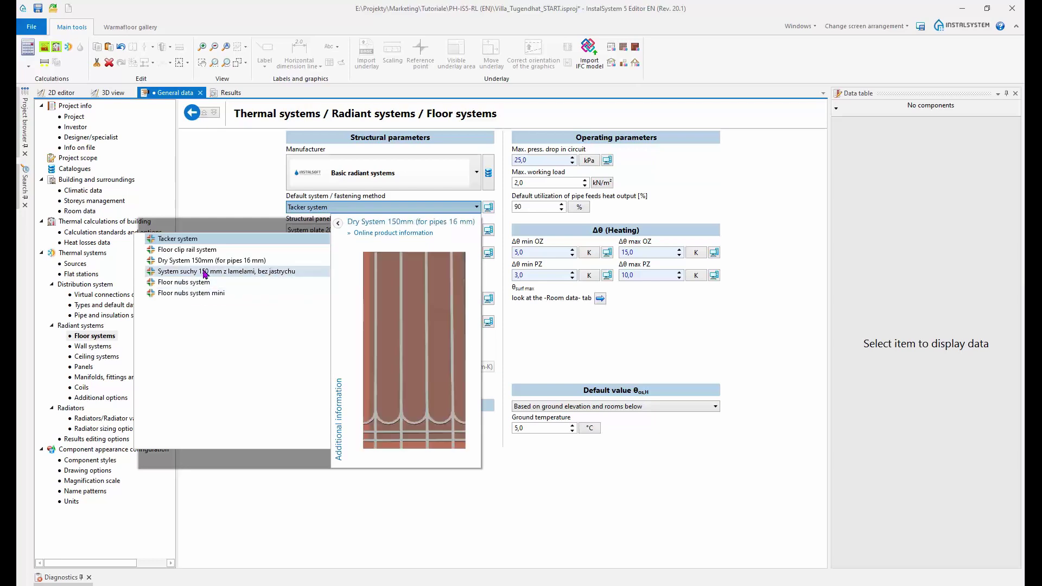
left_click(191, 241)
left_click(476, 207)
left_click(296, 223)
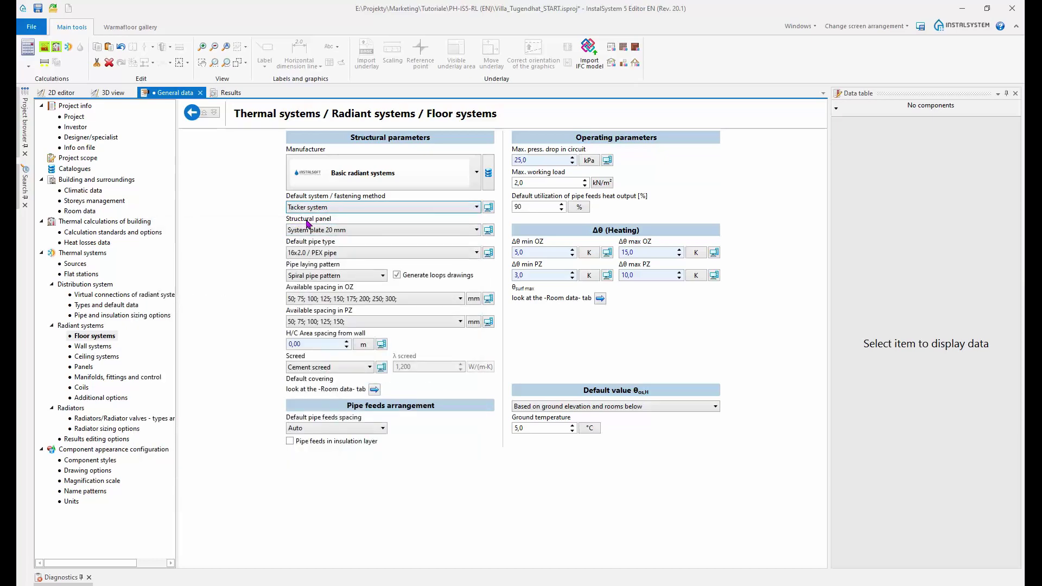
Step: Review the available structural panel thicknesses and default pipe types for the floor systems
left_click(476, 230)
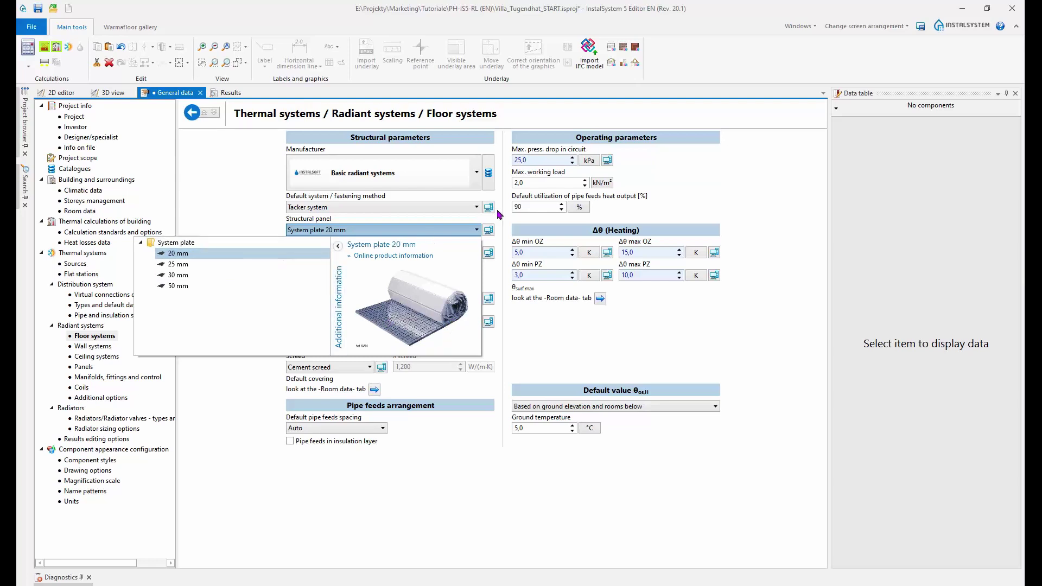
left_click(475, 234)
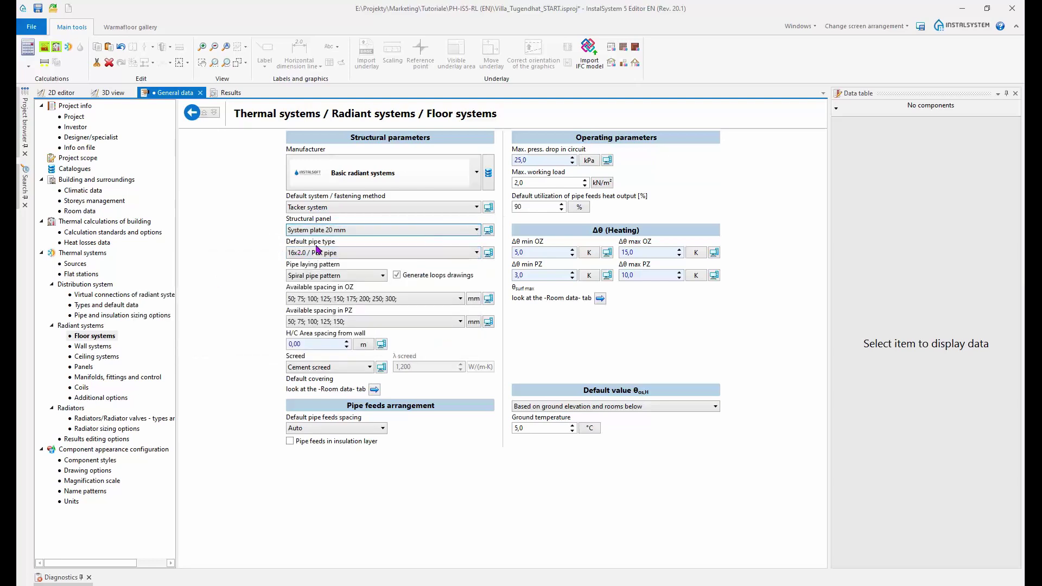
left_click(475, 253)
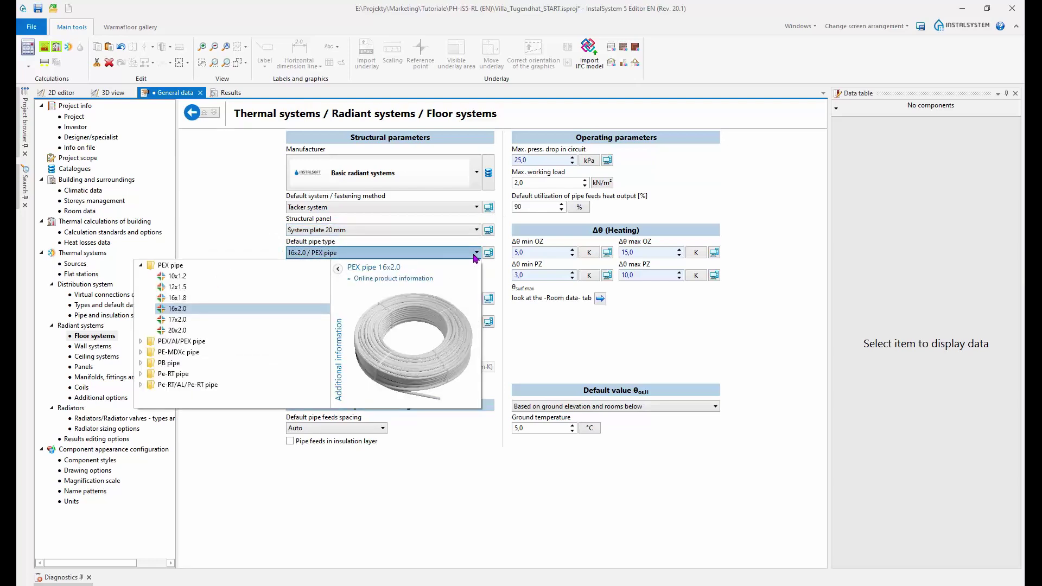
left_click(475, 253)
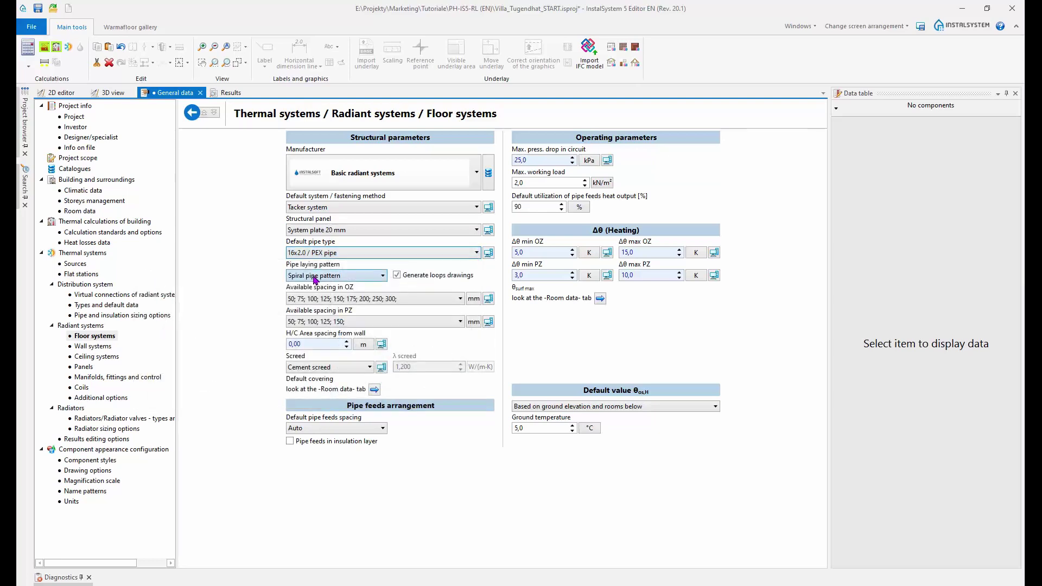
Step: Review the pipe laying pattern options and the setting for generating loop drawings
left_click(382, 277)
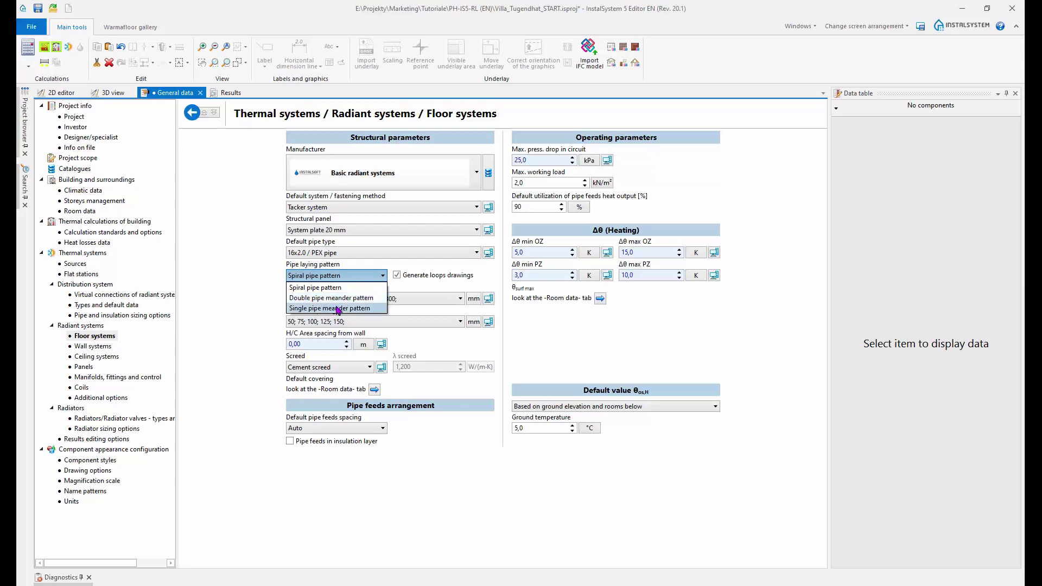
left_click(383, 276)
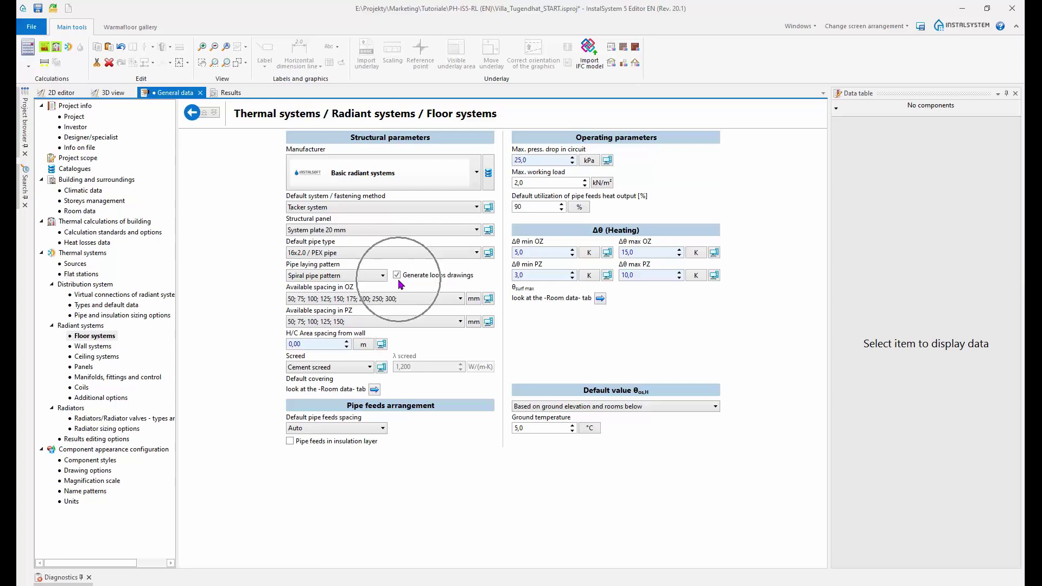
key("ctrl")
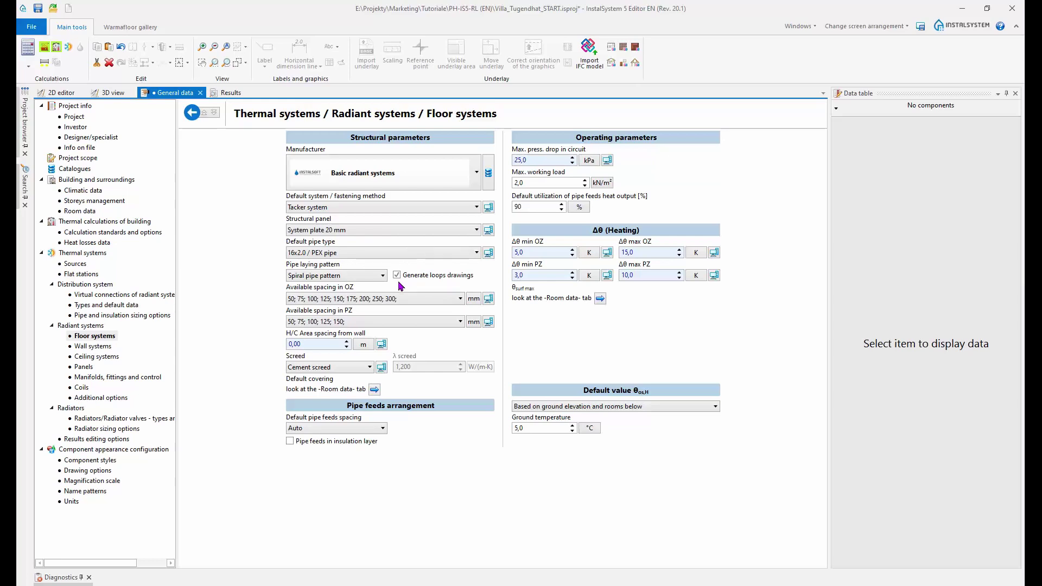
key("ctrl")
Step: Exclude 250 and 300 mm from the available pipe spacings in OZ, and check the spacing options in PZ
left_click(460, 299)
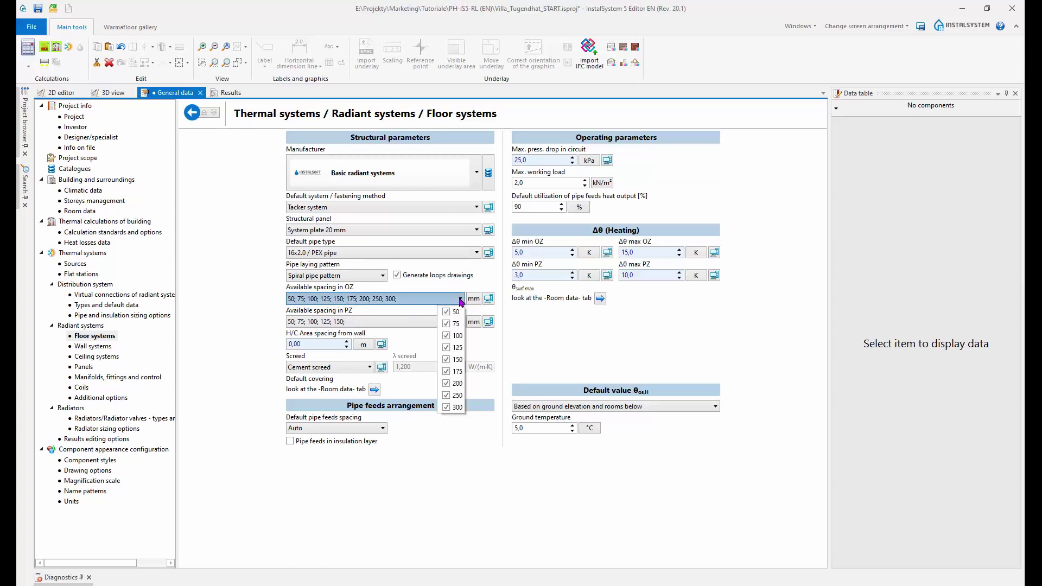
left_click(446, 408)
left_click(447, 395)
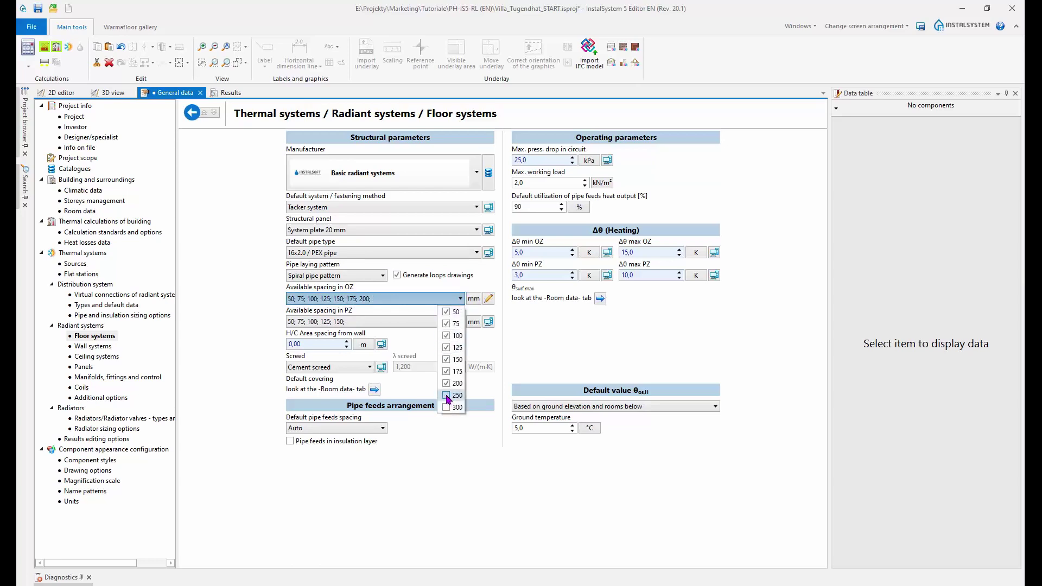
left_click(460, 299)
left_click(460, 321)
left_click(460, 321)
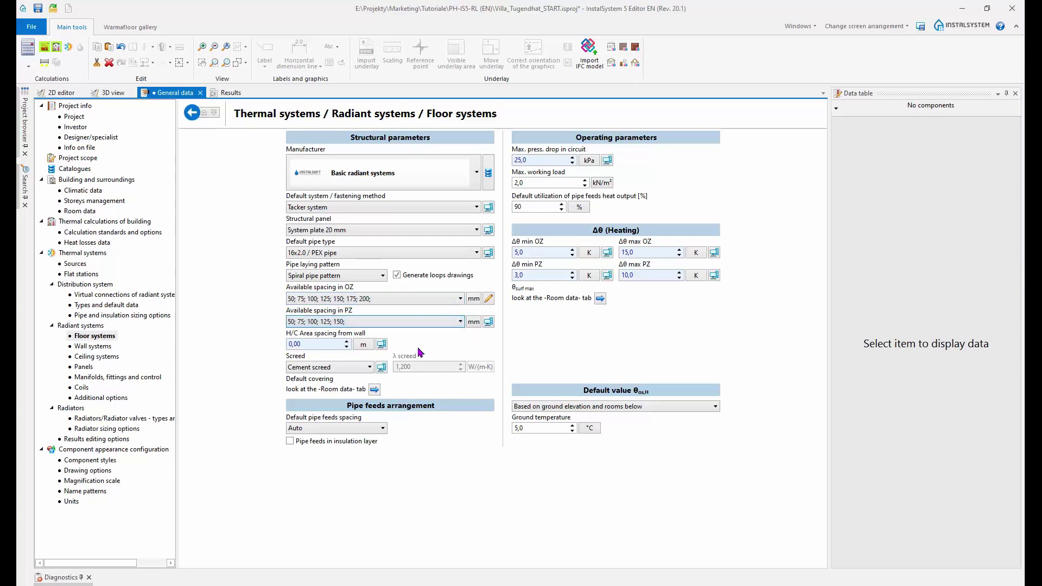
Step: Examine the H/C area spacing from wall and the options for default pipe feeds spacing
left_click(301, 344)
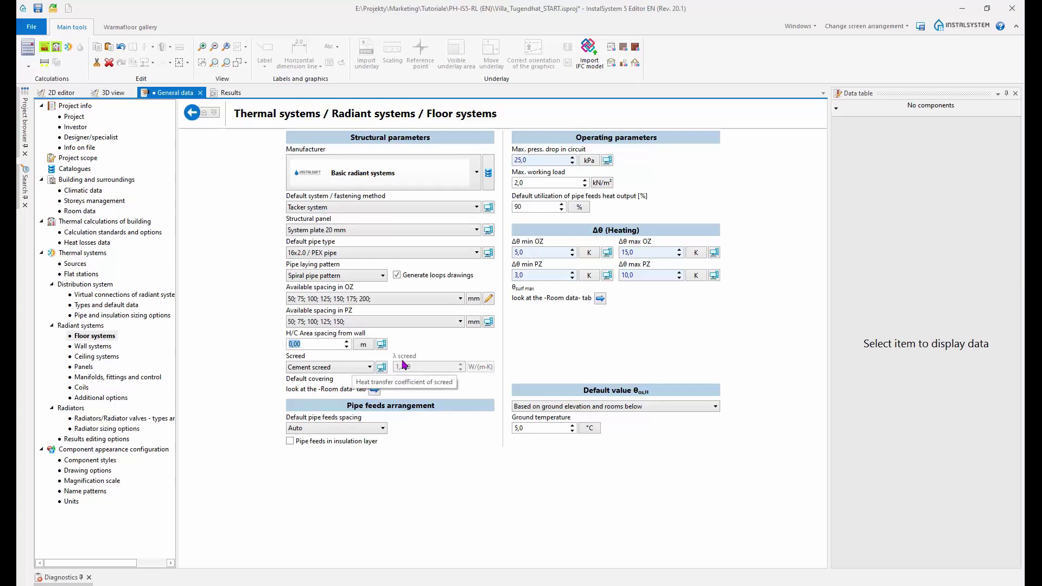
left_click(383, 429)
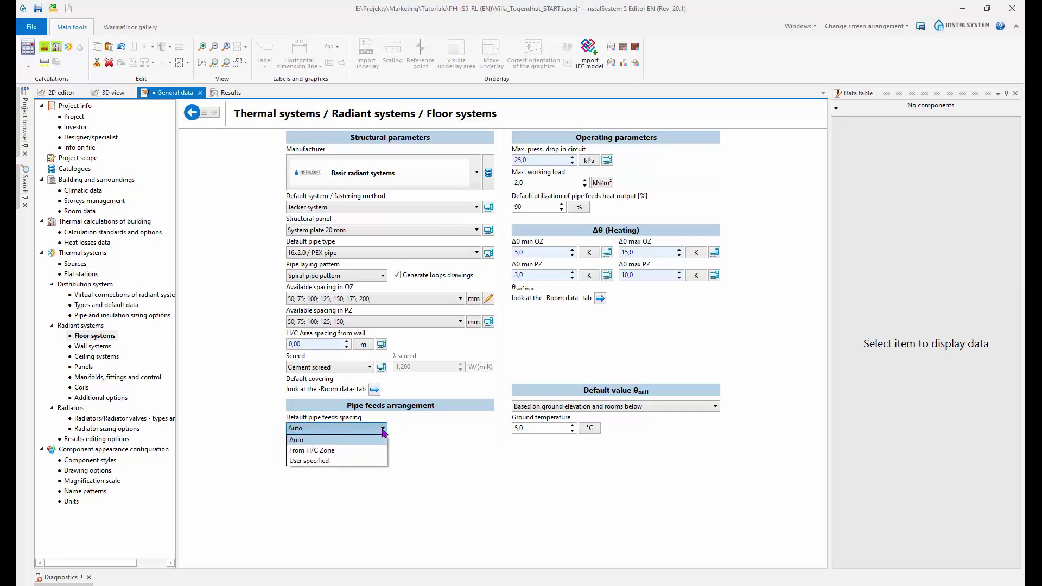
left_click(383, 429)
left_click(384, 428)
left_click(383, 429)
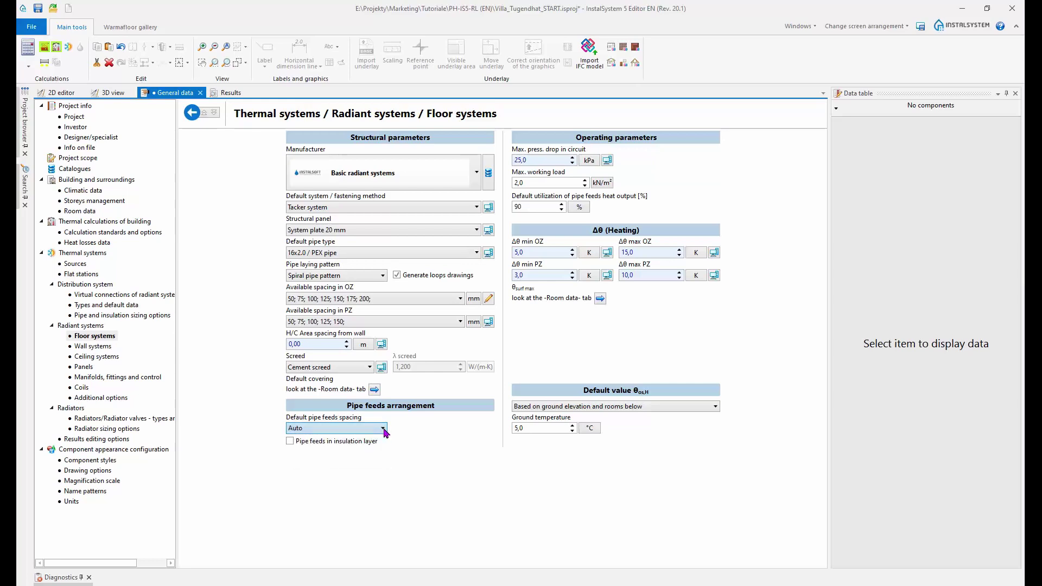
left_click(383, 429)
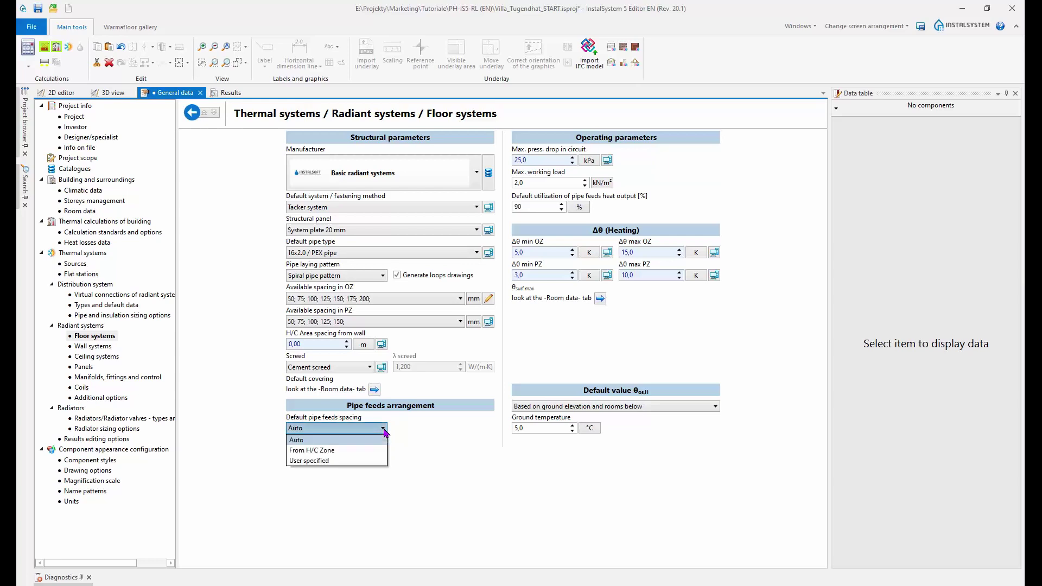
left_click(383, 429)
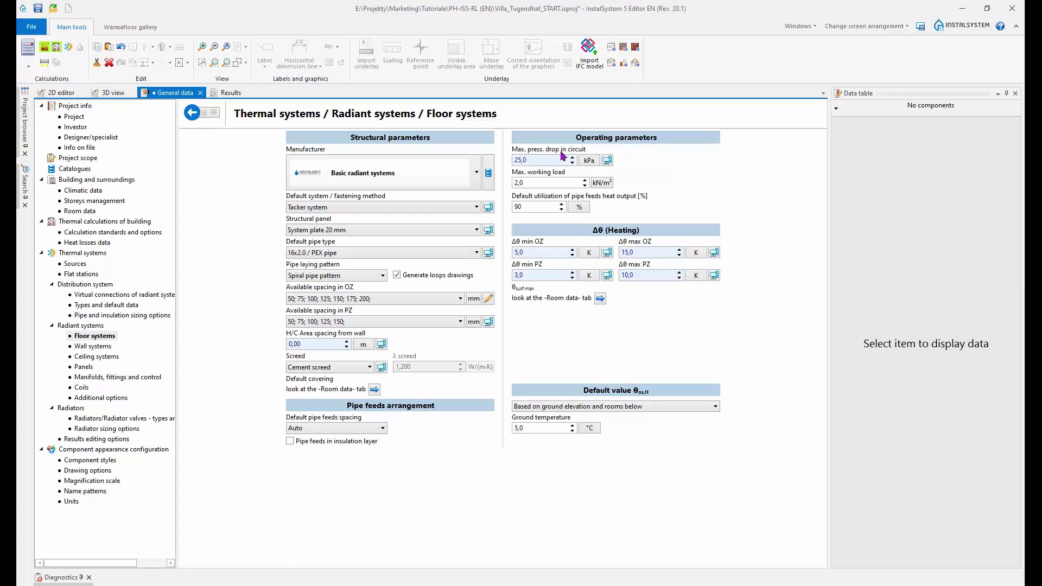
Step: Examine the floor operating parameters: maximum pressure drop in circuit, maximum working load and default utilization of pipe feeds heat output
left_click_drag(541, 161, 507, 165)
left_click(534, 161)
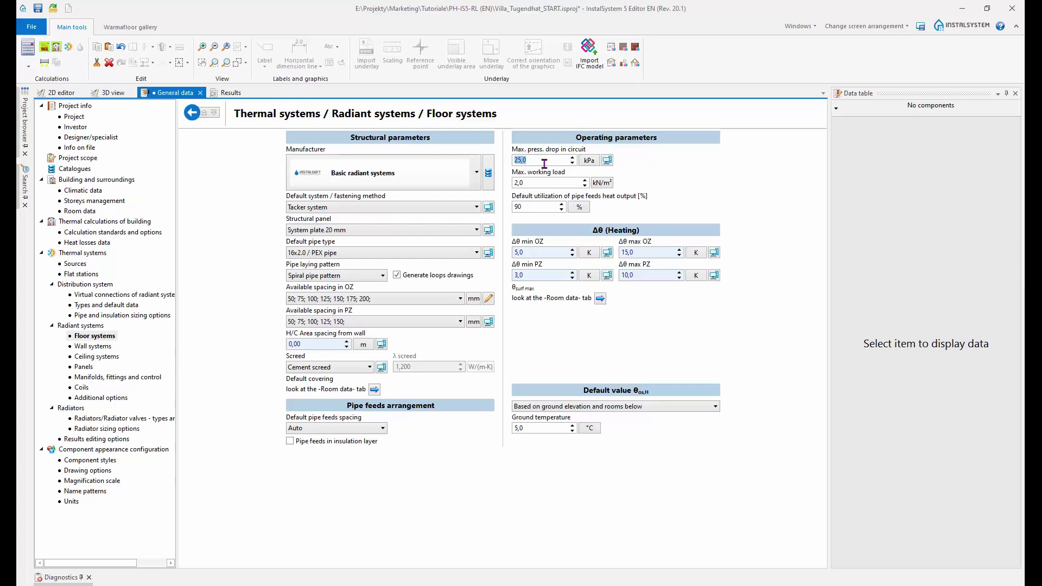
left_click(551, 184)
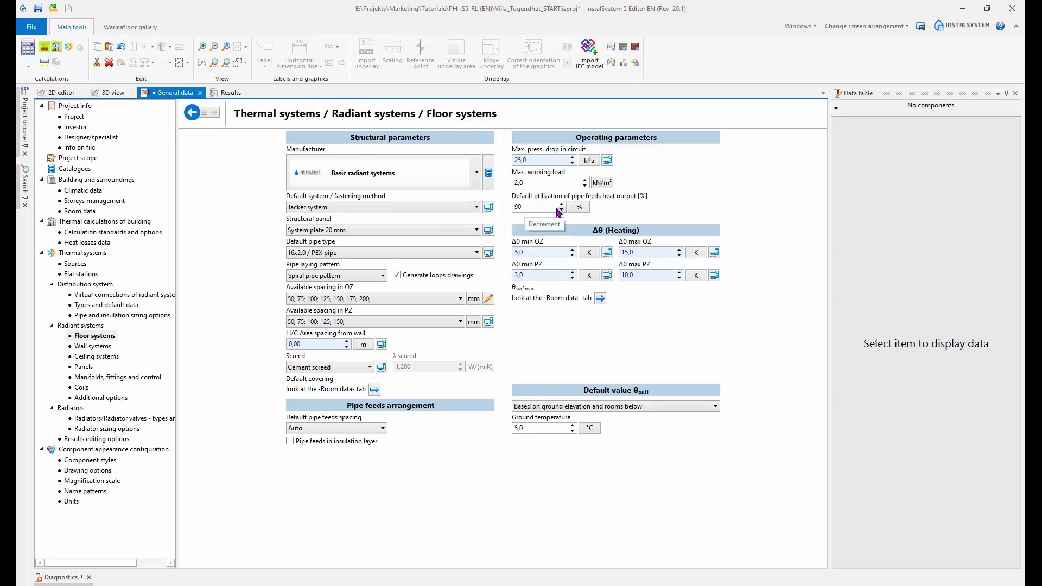
left_click_drag(530, 208, 507, 210)
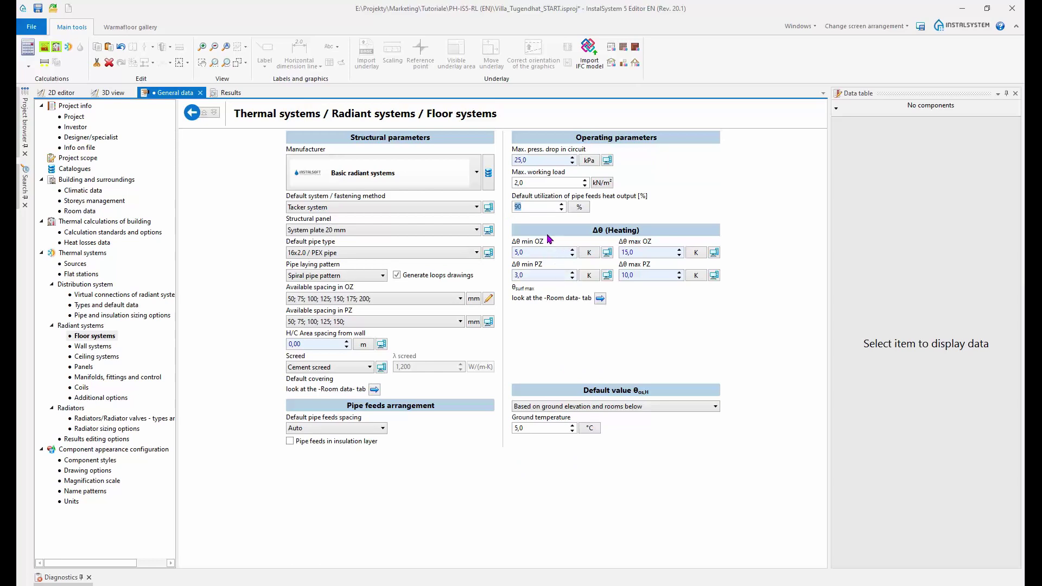
left_click(537, 207)
double_click(540, 207)
left_click(521, 207)
double_click(521, 207)
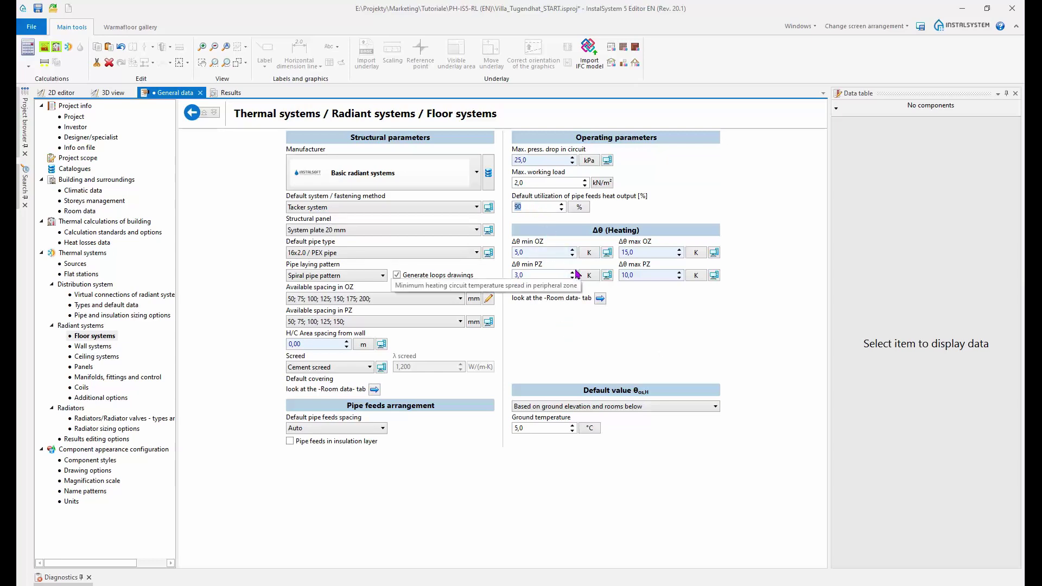
left_click(539, 207)
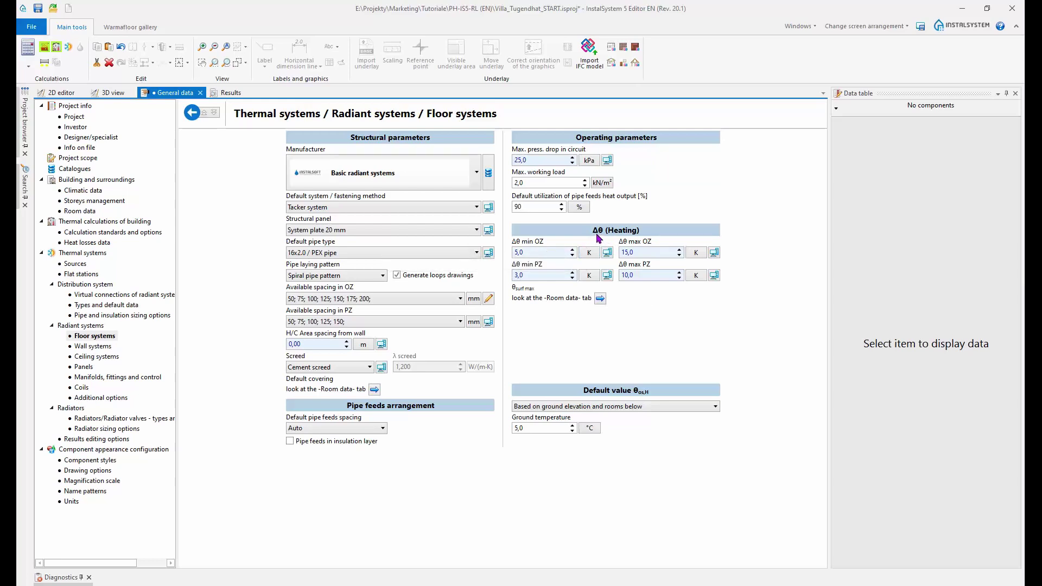
Step: Examine the minimum and maximum heating Δθ limits for OZ and PZ along with the maximum circuit pressure drop
left_click(539, 253)
left_click(540, 254)
left_click(652, 254)
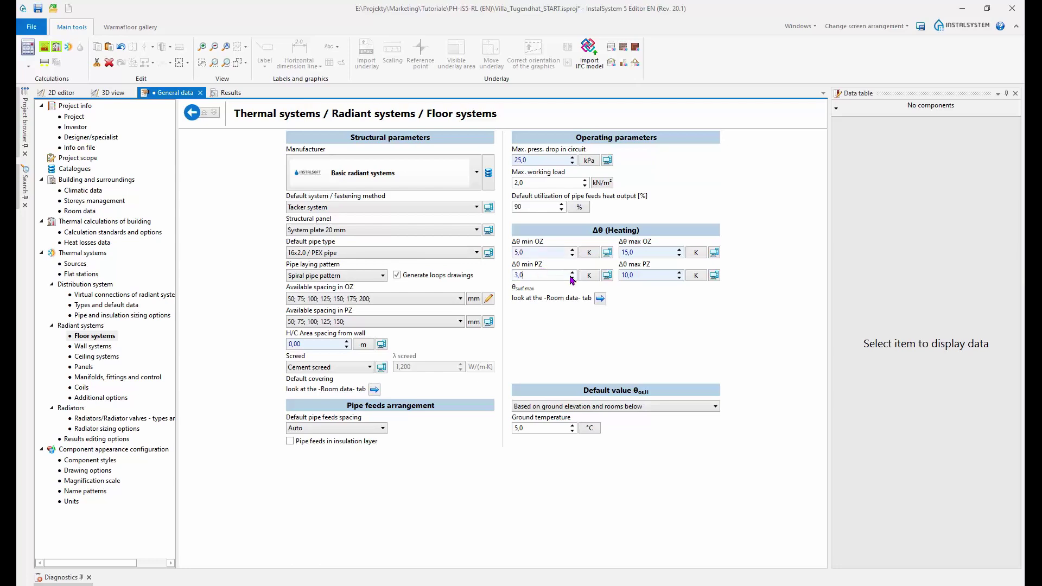
left_click(630, 253)
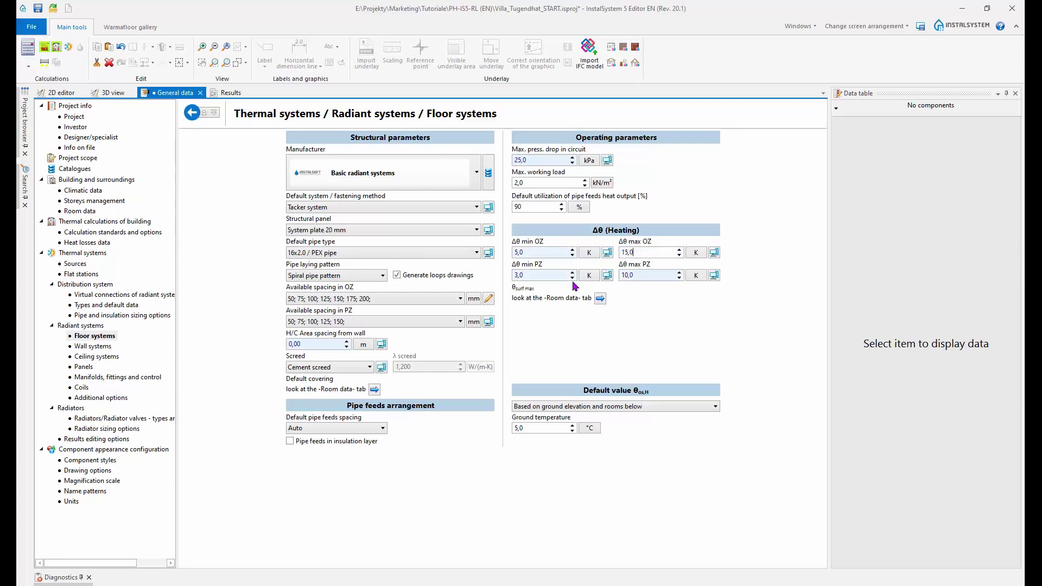
left_click(638, 276)
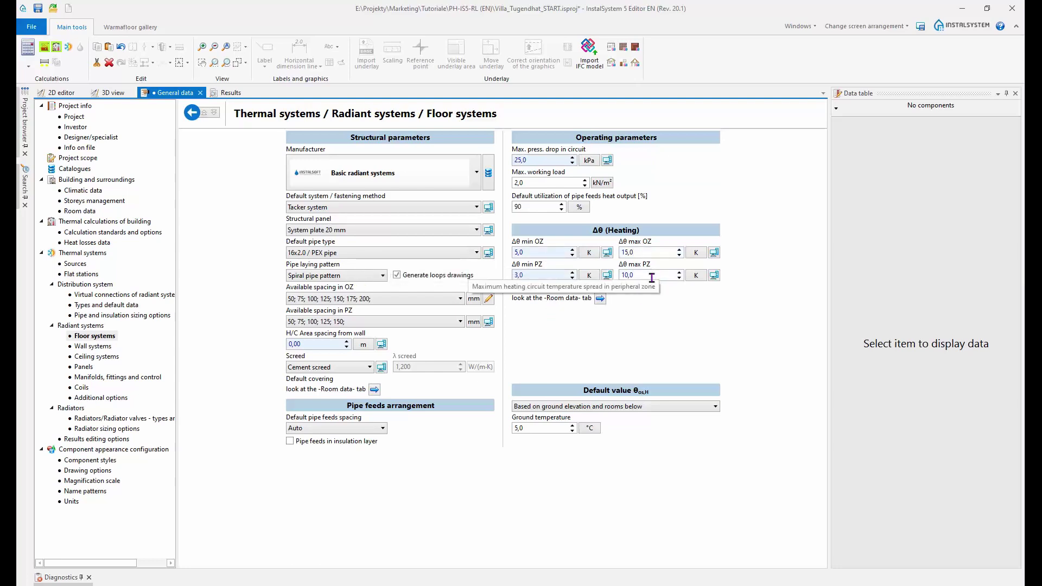
left_click(537, 252)
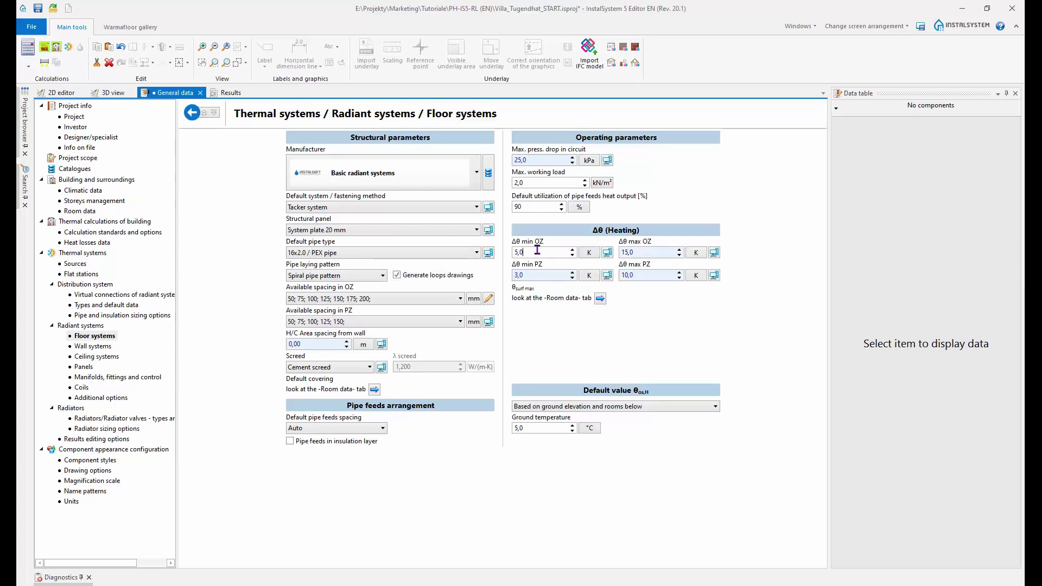
left_click(533, 159)
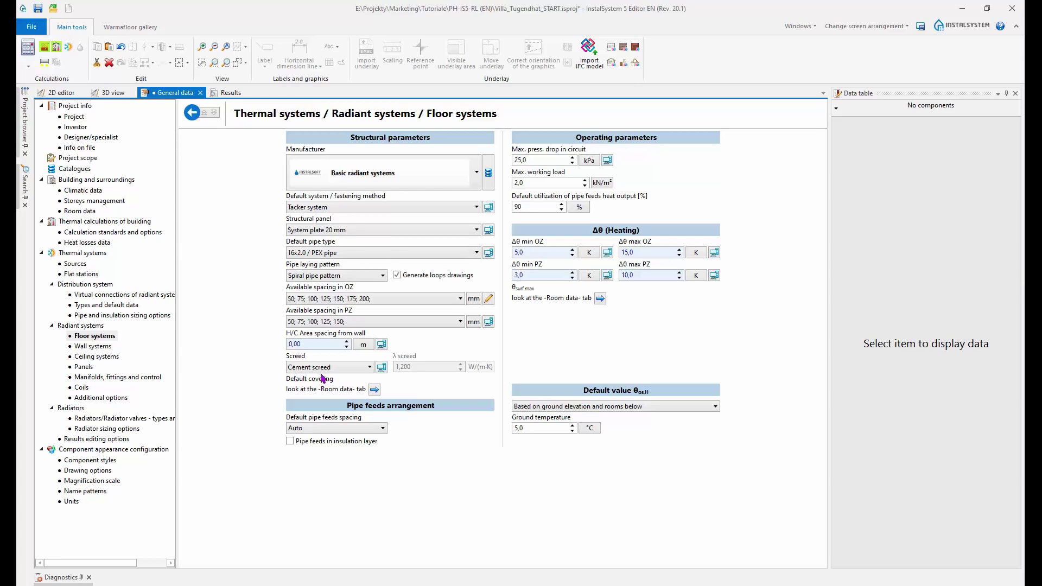
Step: Follow the floor's default covering link to the room data and review the covering options for the Living room type
left_click(374, 389)
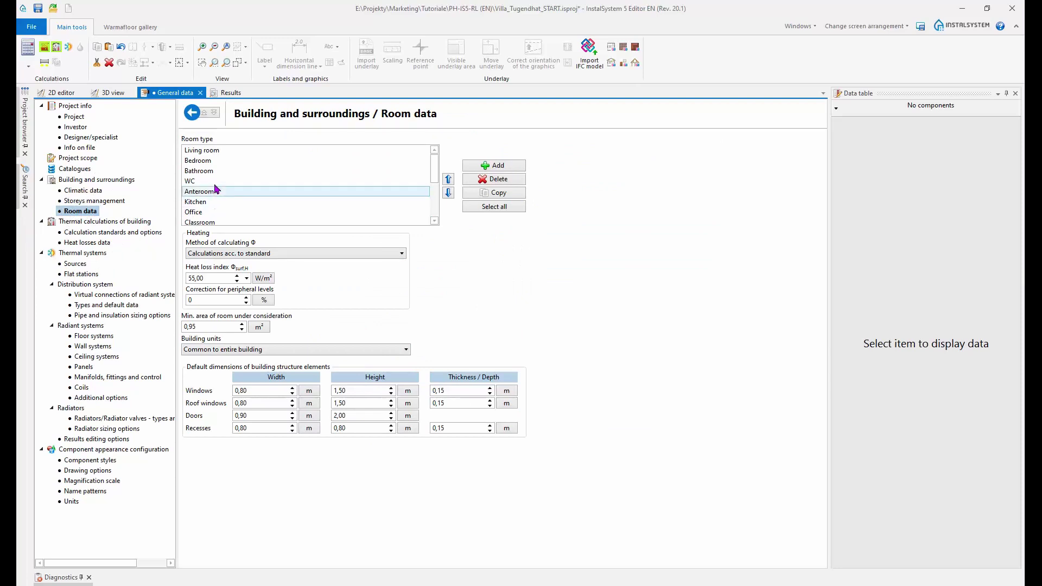
left_click(204, 153)
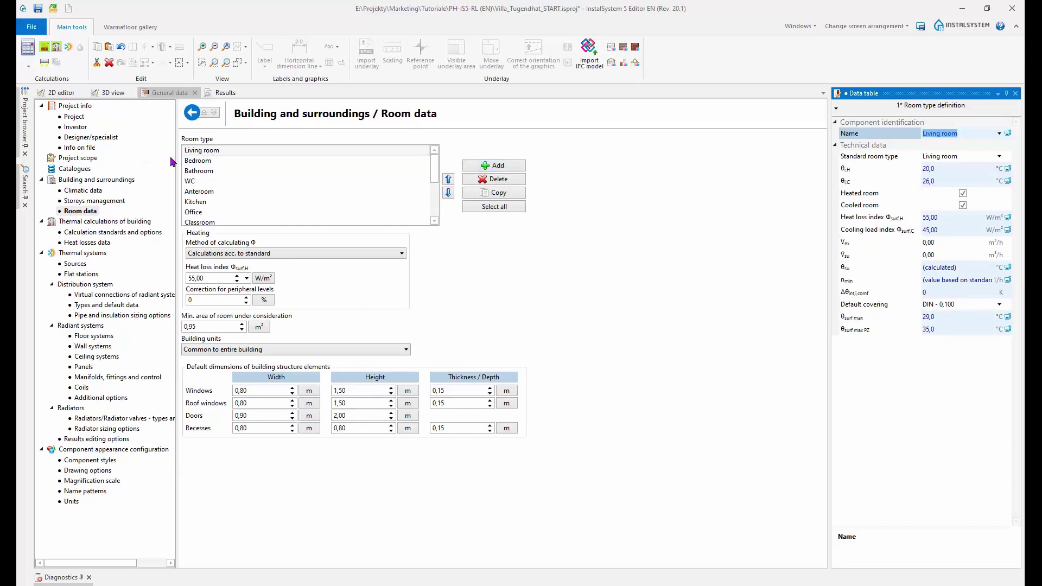
left_click(858, 307)
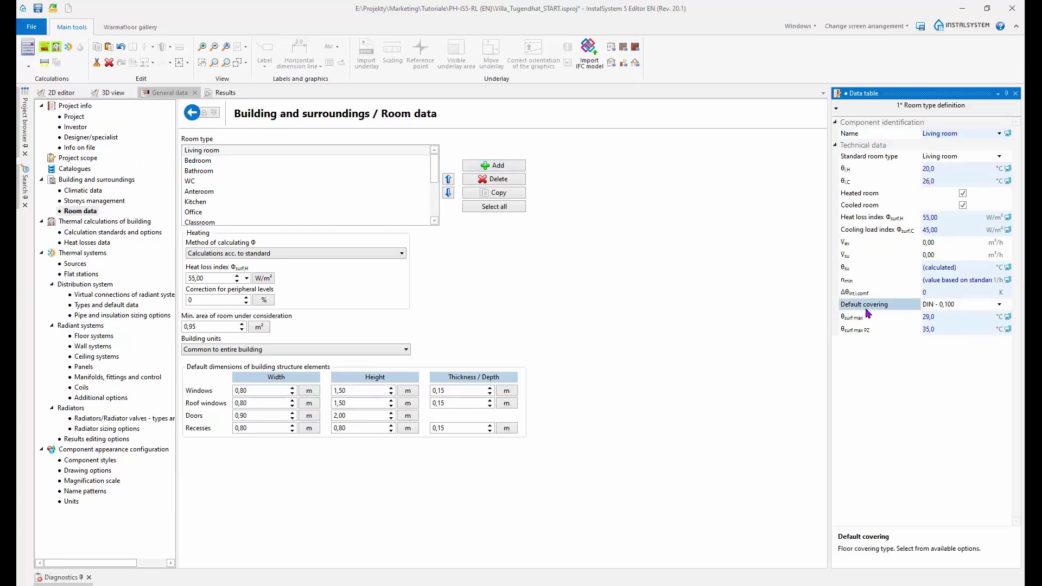
left_click(999, 305)
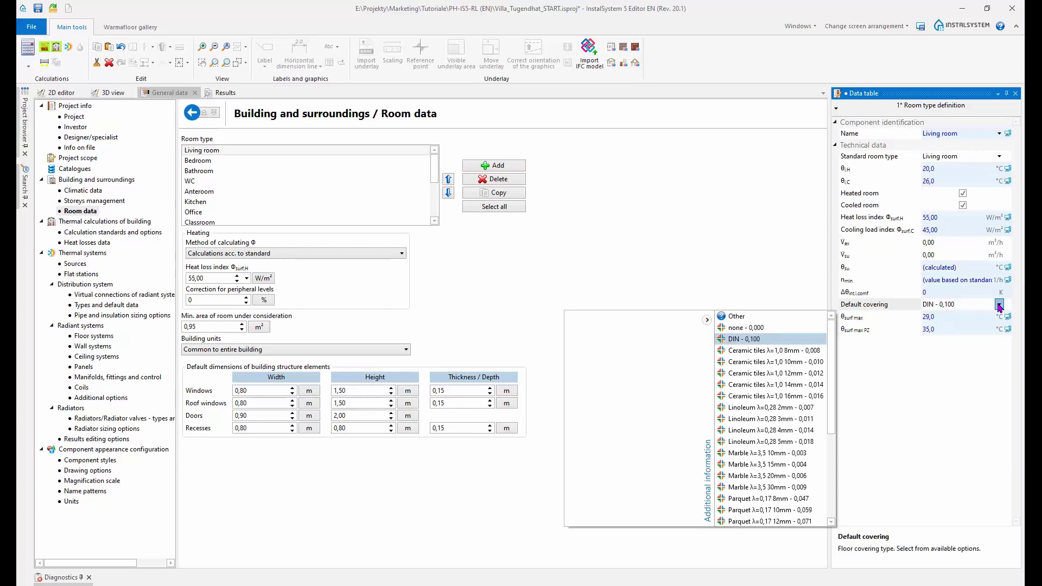
left_click(999, 306)
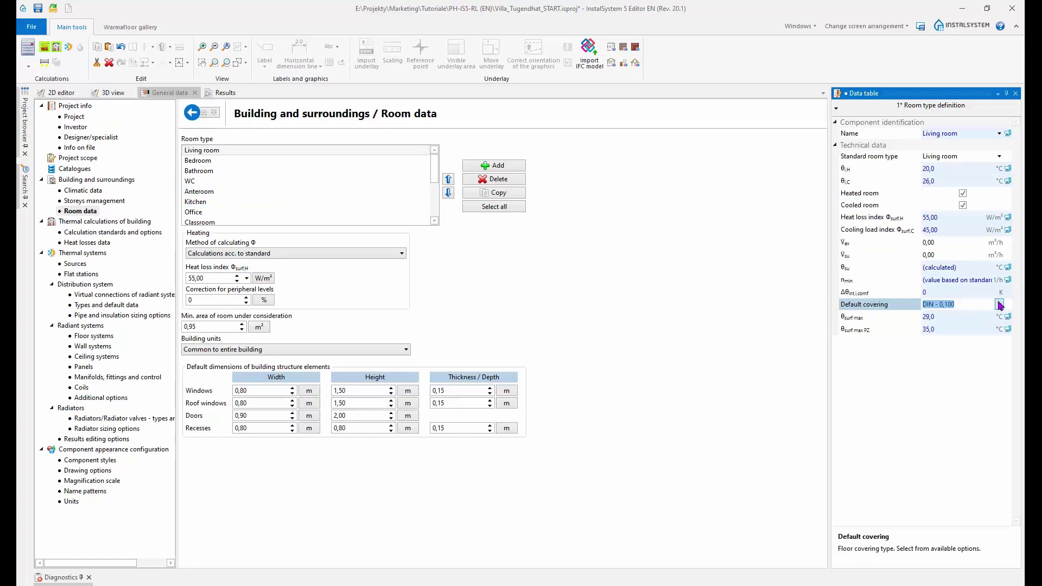
left_click(999, 304)
left_click(999, 304)
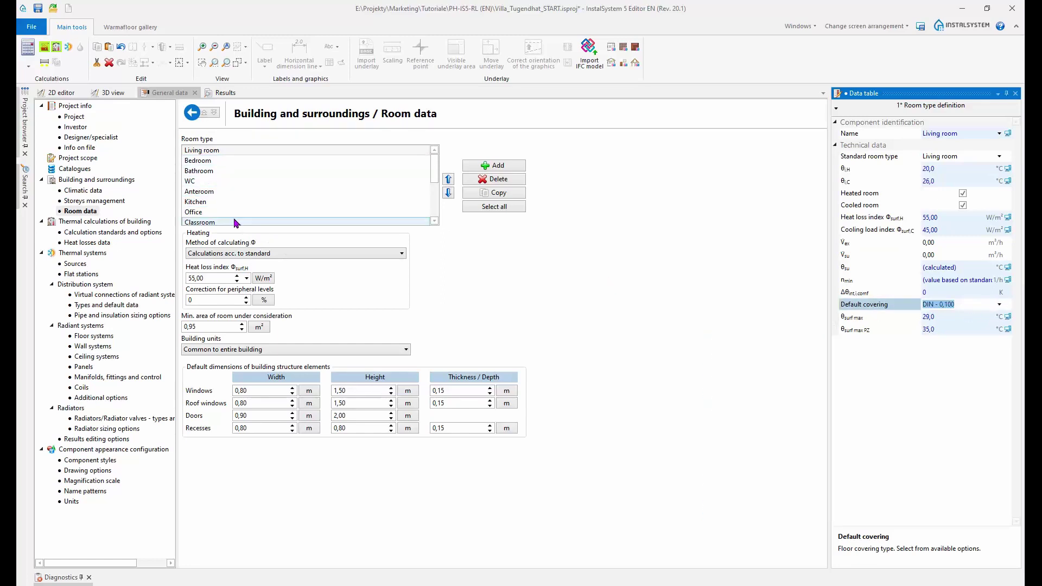
left_click(228, 150)
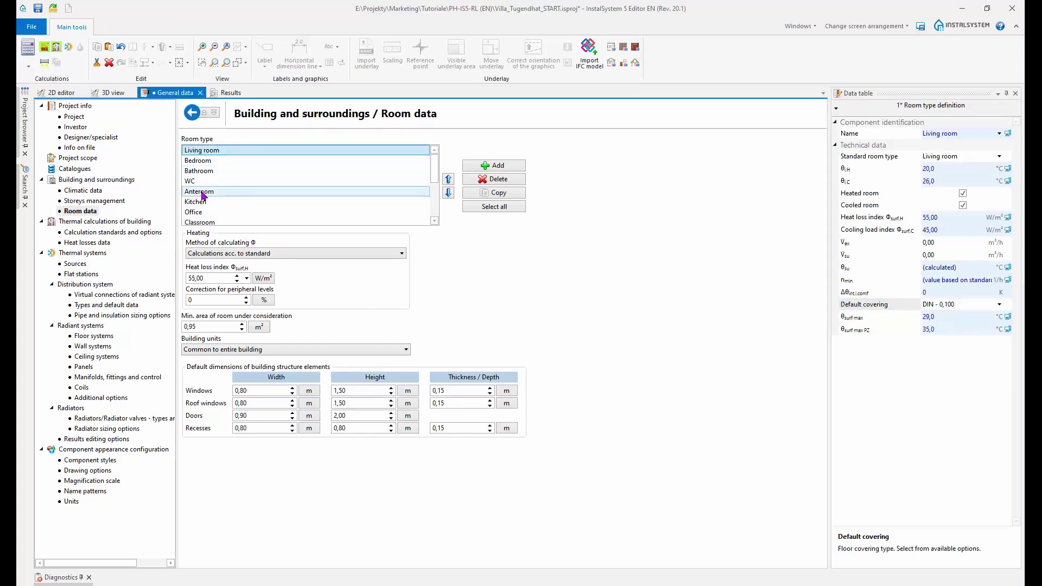
Step: Review the default parameters of the radiant Wall systems and open the Ceiling systems settings
left_click(89, 348)
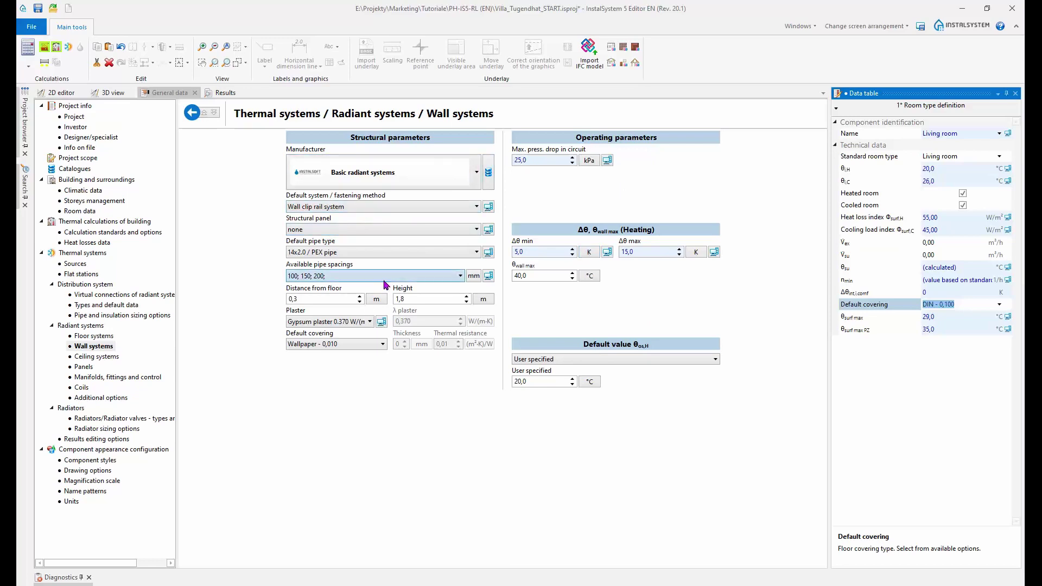
left_click(92, 347)
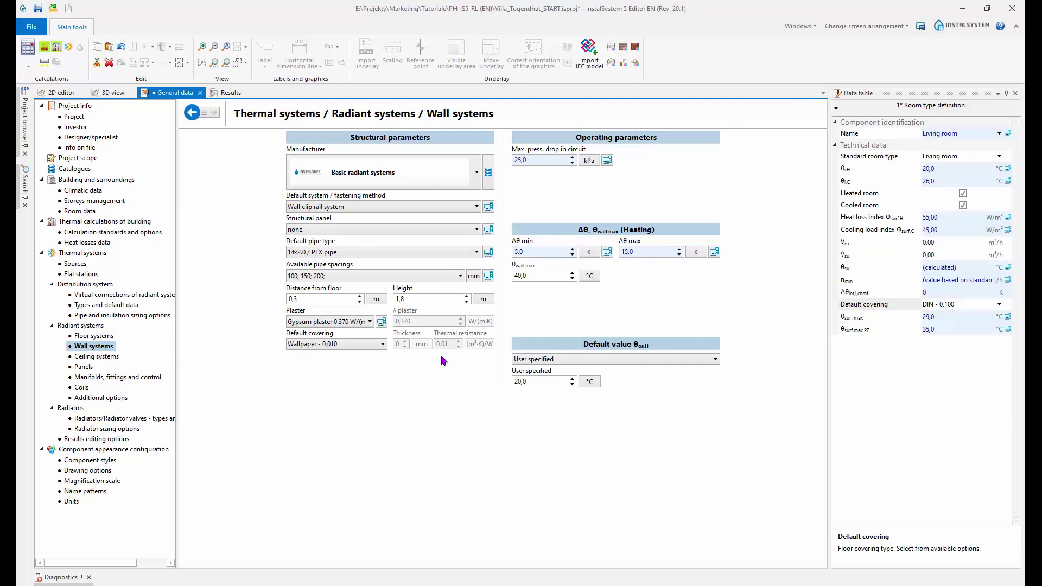
left_click(92, 356)
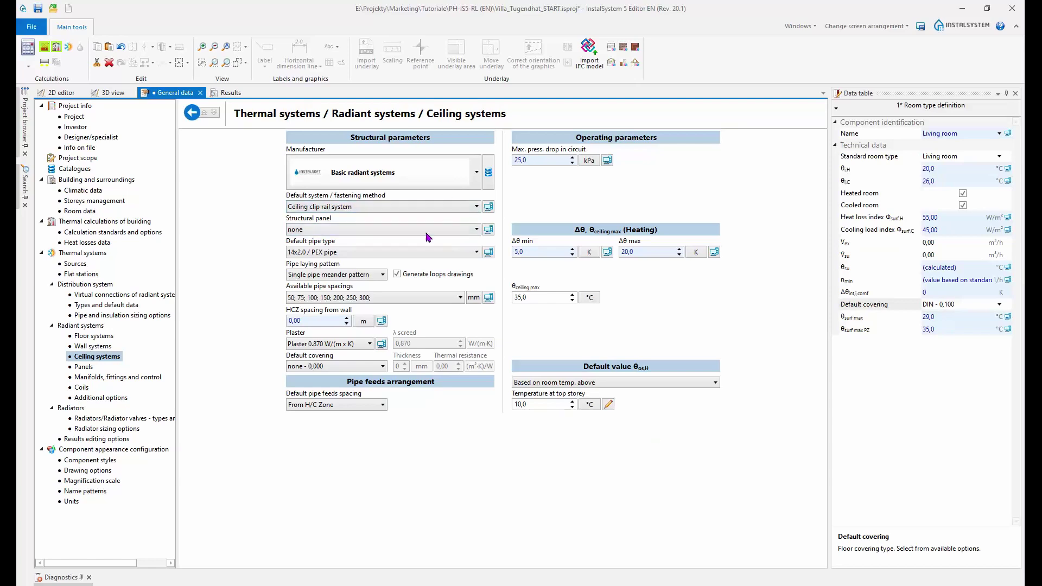
Step: Review the Panels settings and set the default manifold for the radiant systems to Manifold with flowmeters
left_click(83, 367)
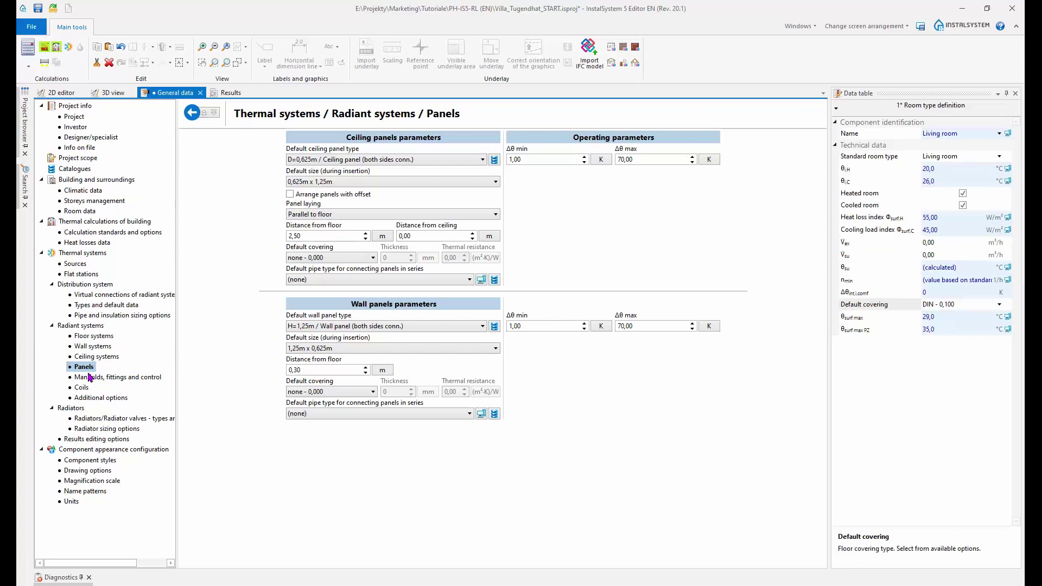
left_click(99, 377)
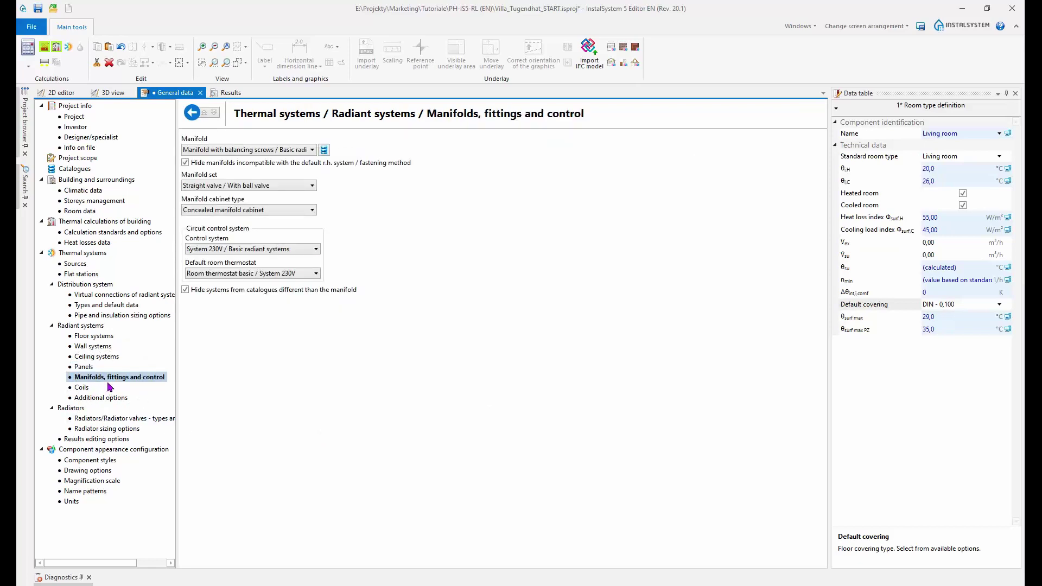
left_click(313, 150)
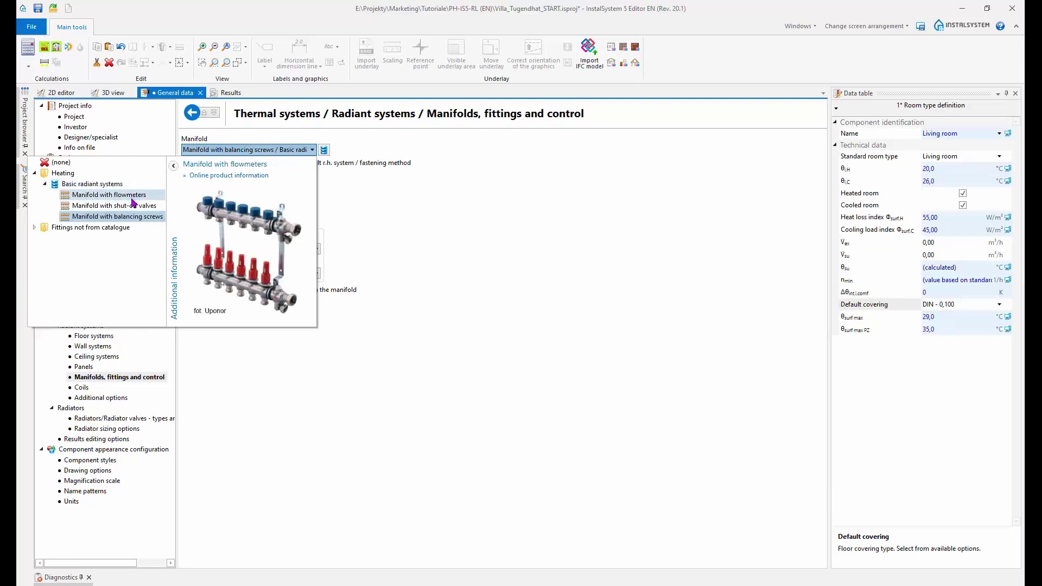
left_click(98, 196)
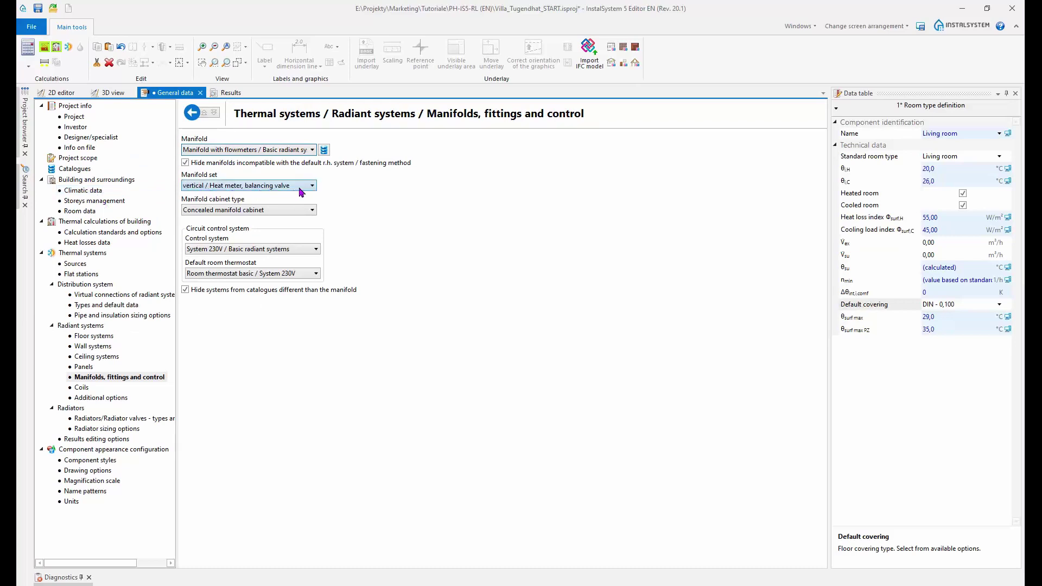
Step: Set the manifold set to the straight variant of With mixing set from Basic radiant systems
left_click(315, 187)
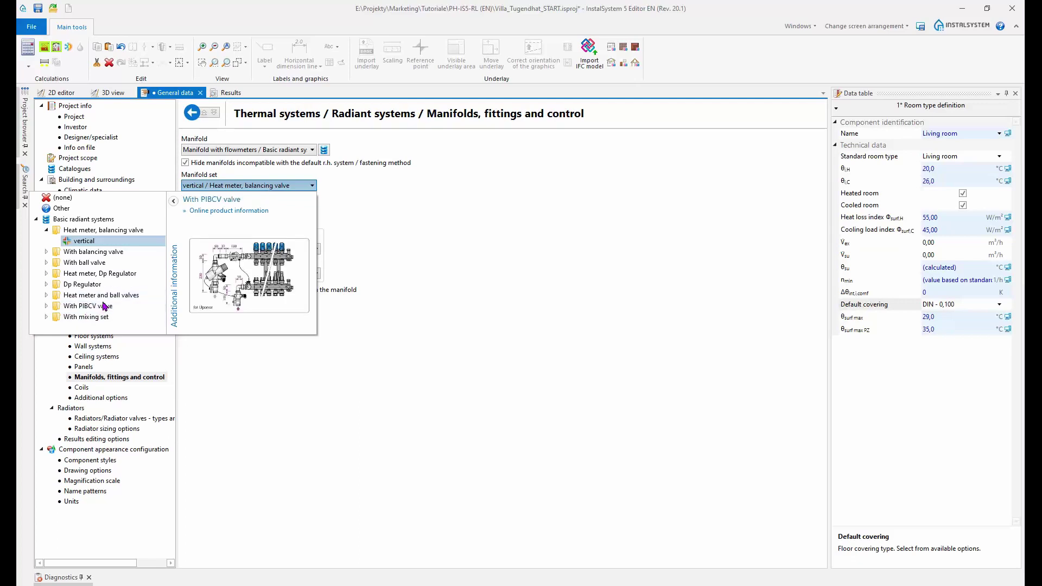
left_click(46, 317)
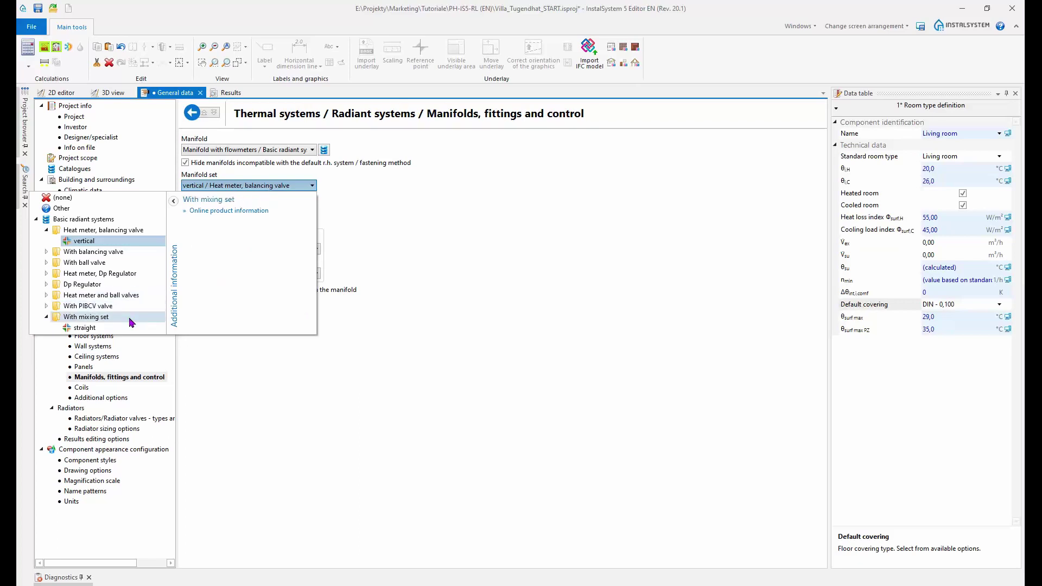
left_click(82, 328)
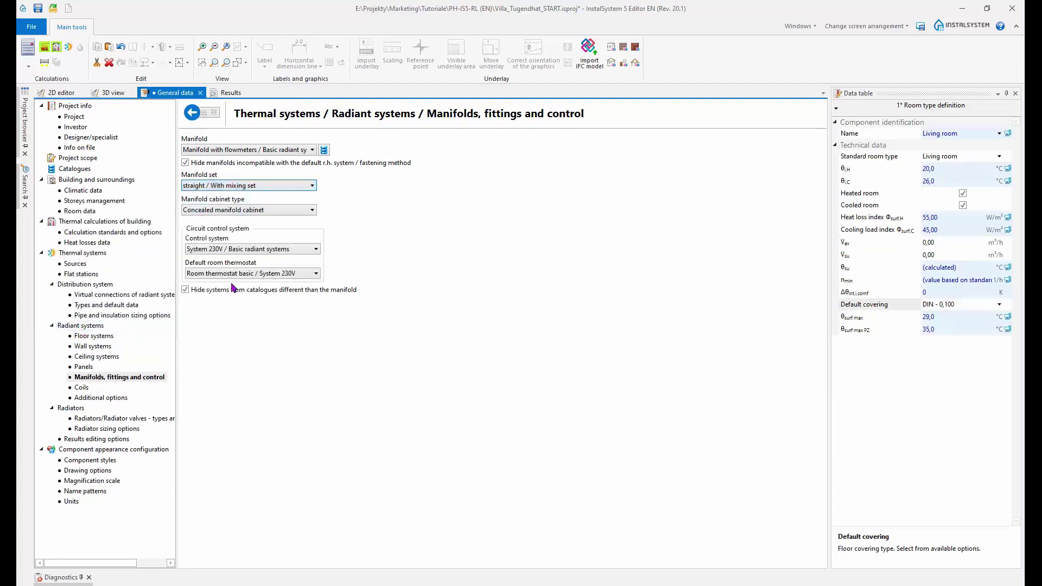
left_click(312, 188)
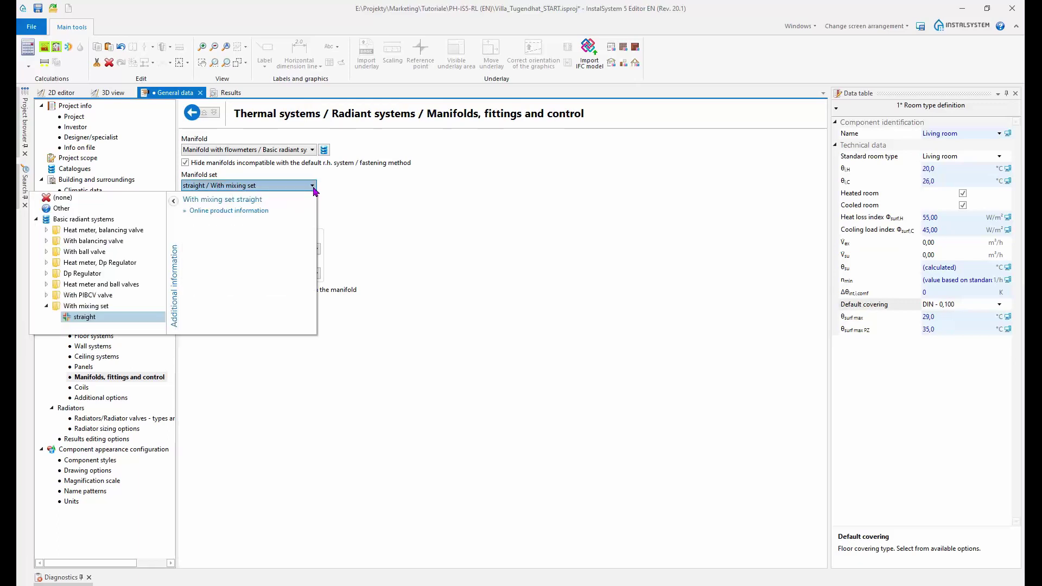
left_click(313, 186)
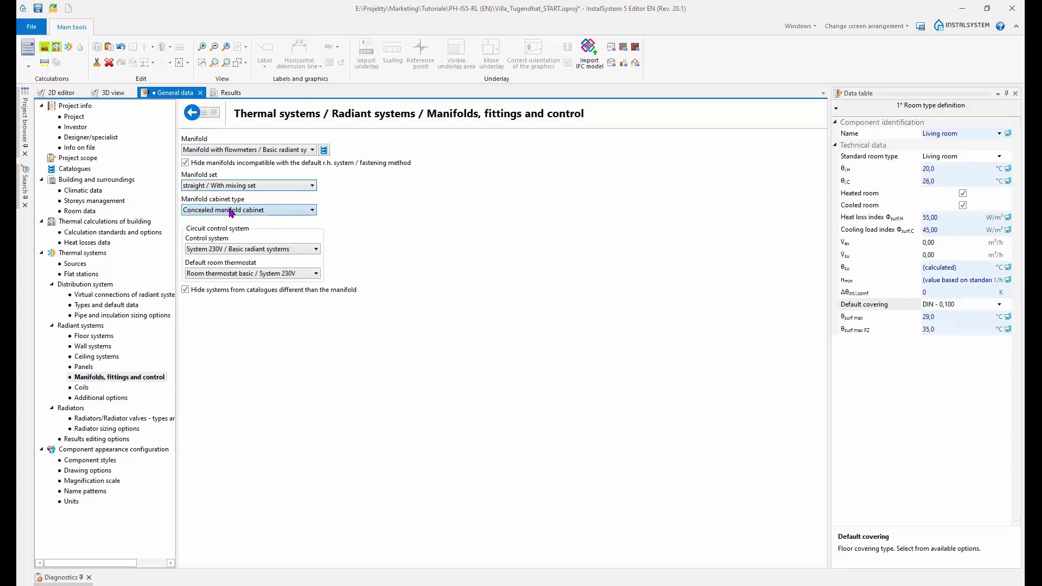
Step: Review the available options for manifold cabinet type, circuit control system and default room thermostat
left_click(312, 211)
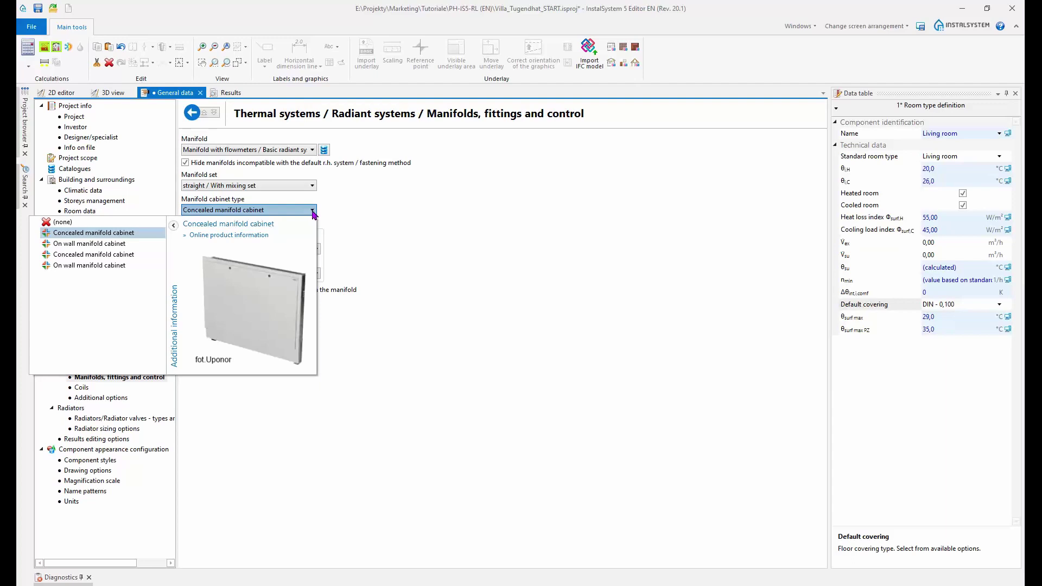
left_click(313, 212)
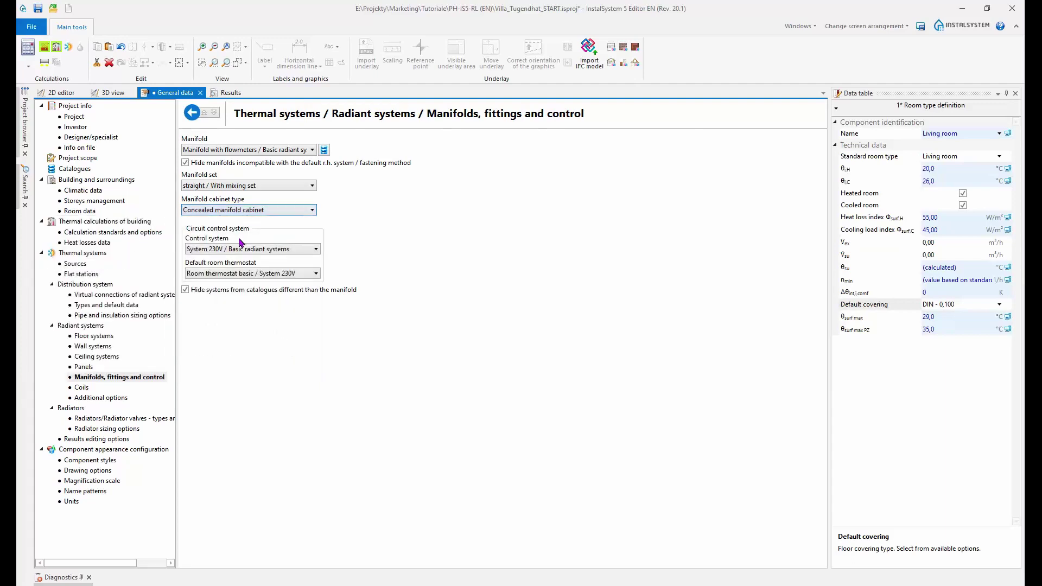
left_click(317, 251)
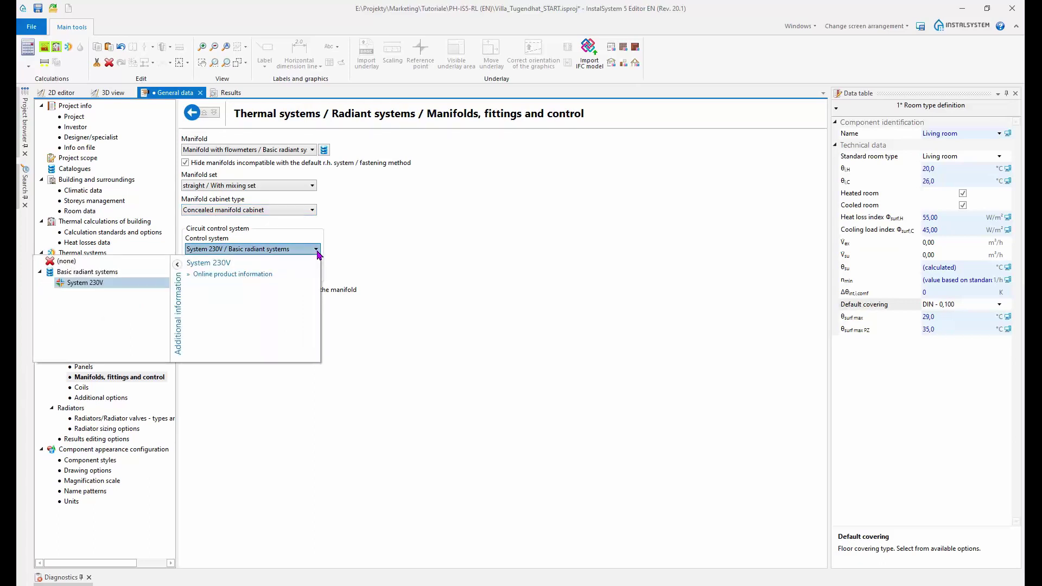
left_click(318, 253)
left_click(317, 274)
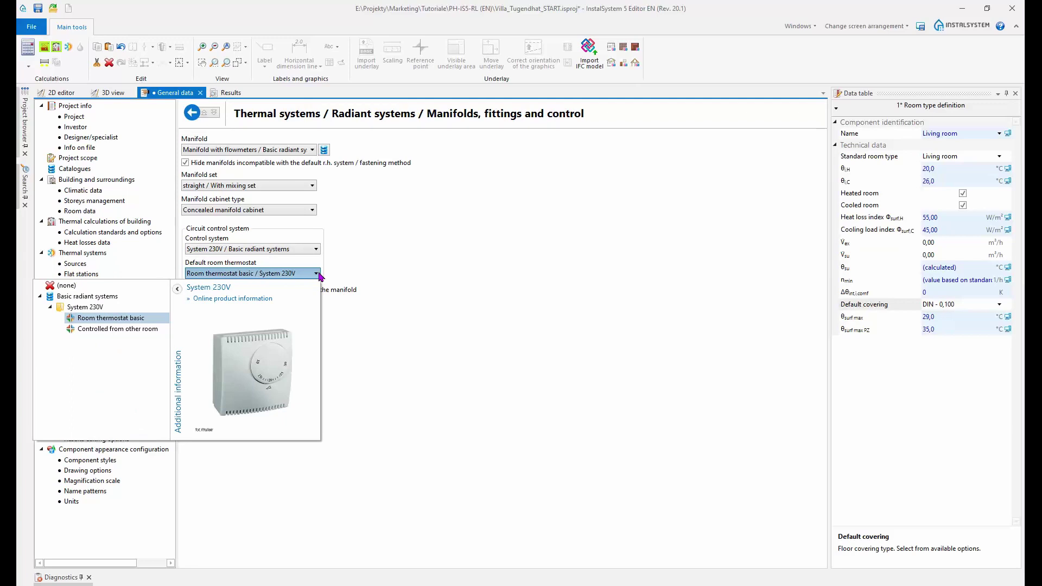
left_click(319, 274)
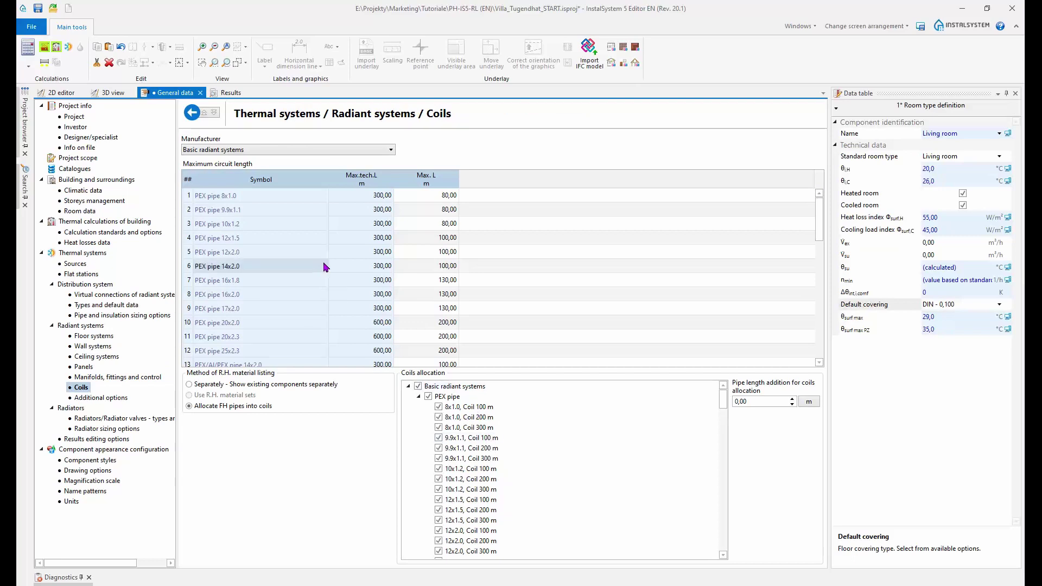
Step: Check the default pipe type of the Floor systems and examine the matching PEX pipe 16x2.0 maximum circuit length in the Coils settings
left_click(443, 252)
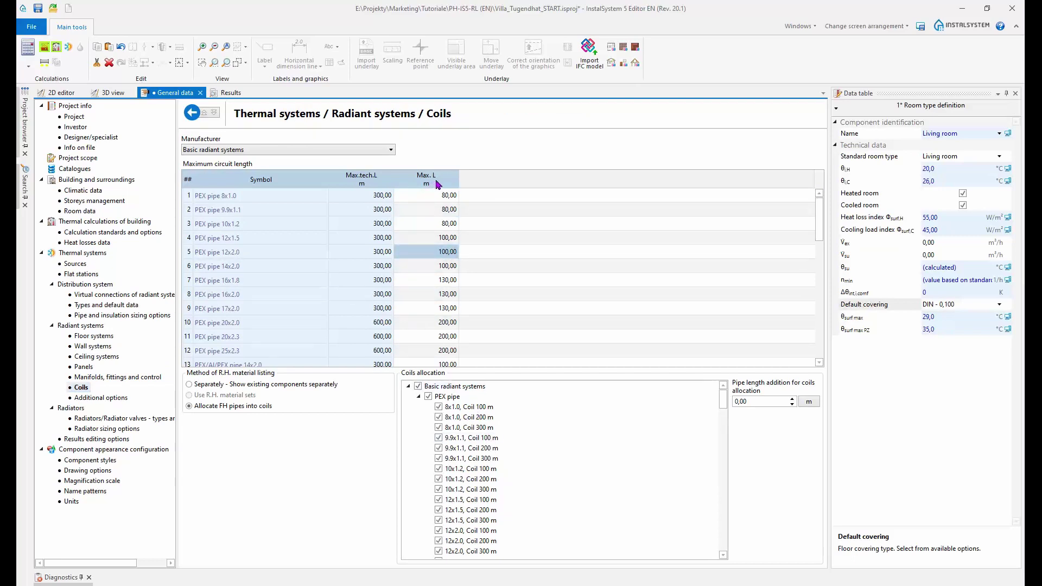
left_click(94, 337)
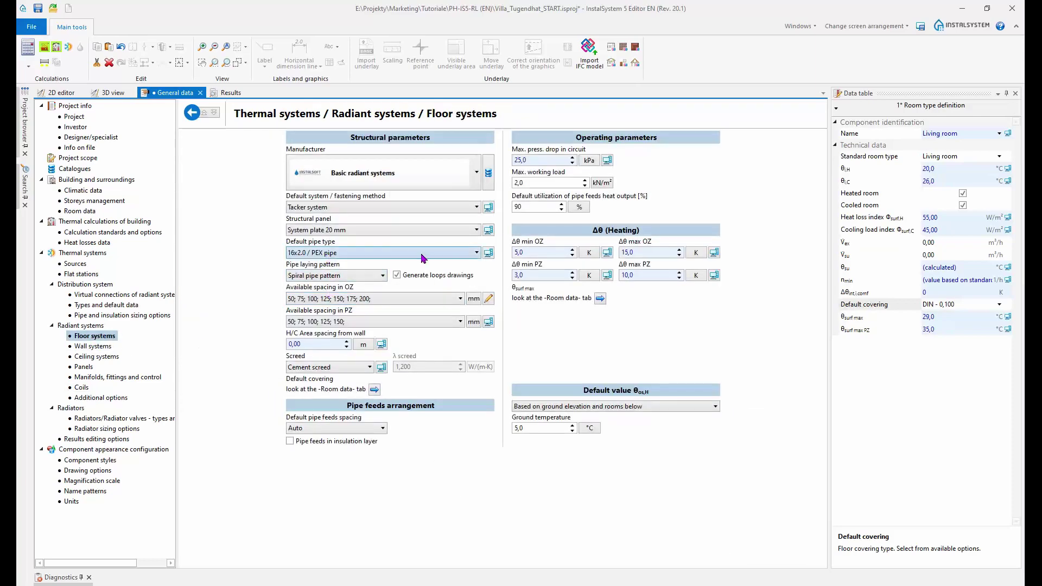
left_click(477, 253)
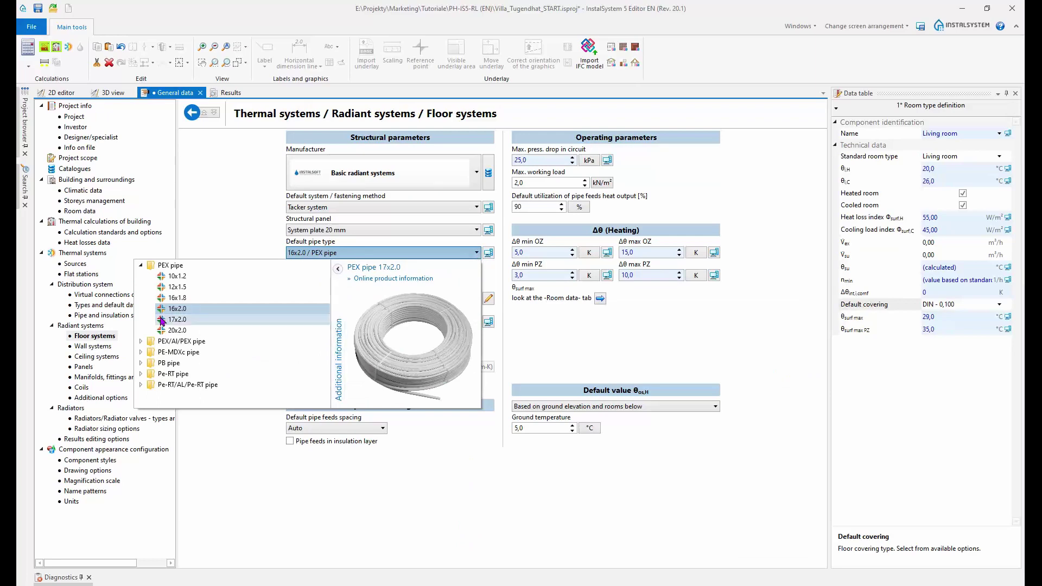
left_click(477, 254)
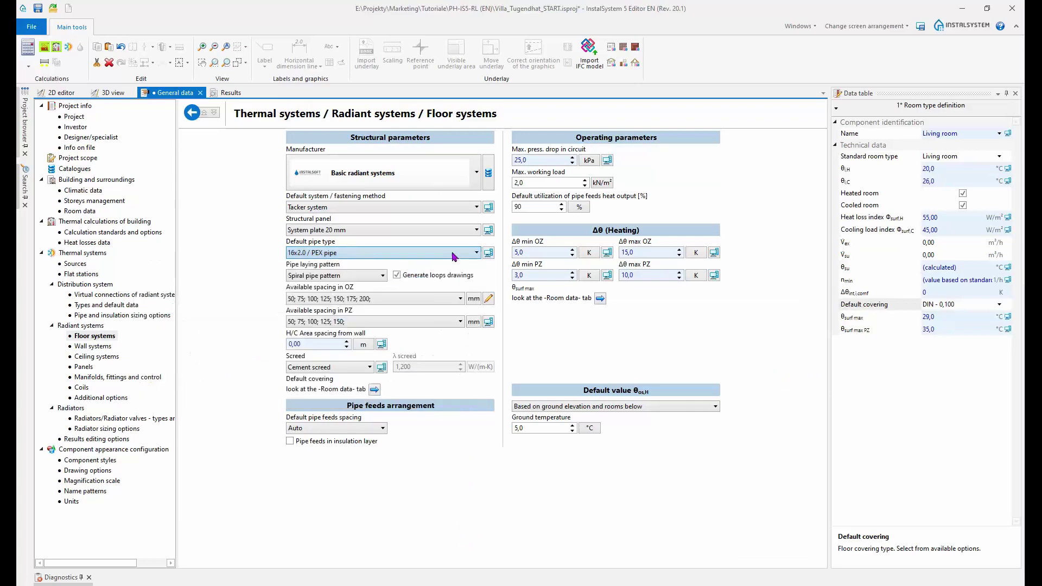
left_click(83, 387)
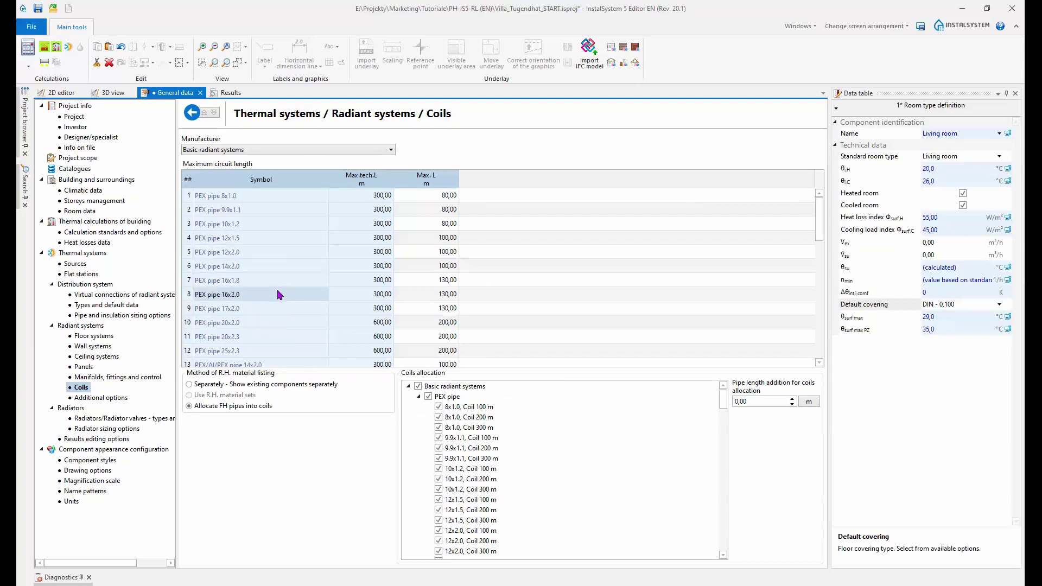
left_click(437, 295)
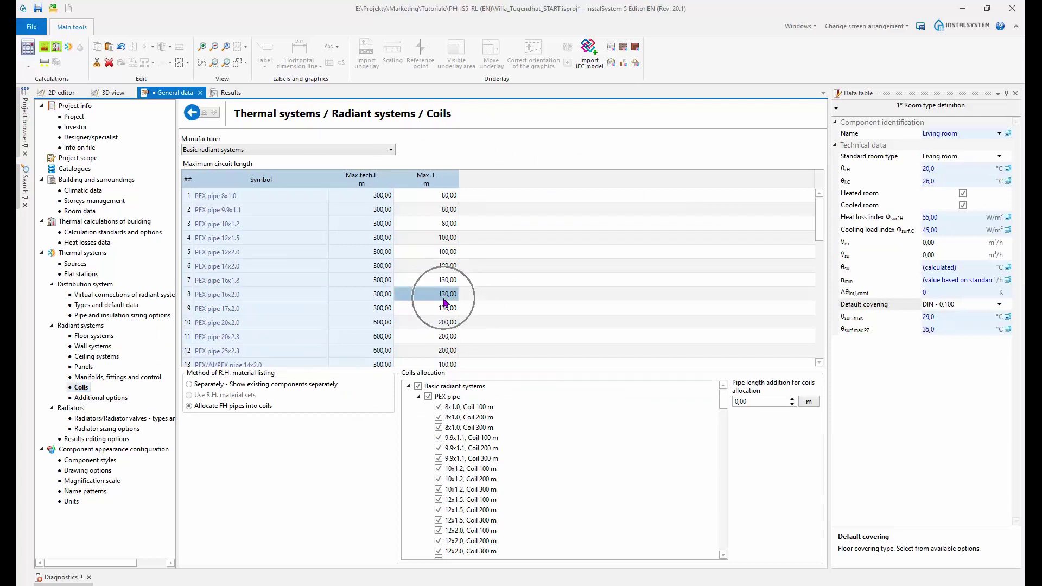
Step: Examine the maximum circuit length for the 16x2.0 PEX pipe in the radiant systems' coil settings
left_click(444, 302)
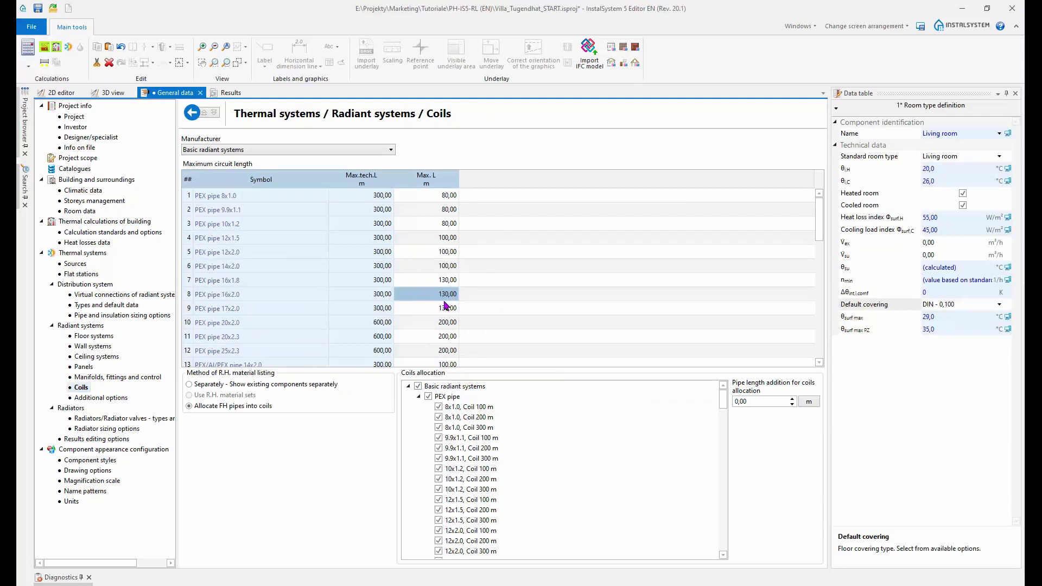
left_click(444, 302)
left_click(435, 295)
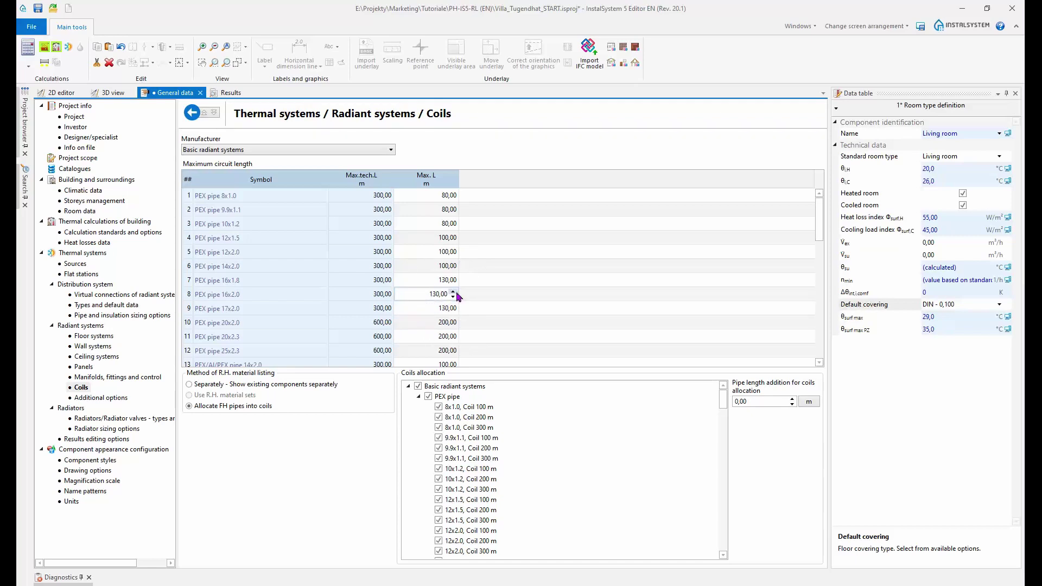
left_click(430, 308)
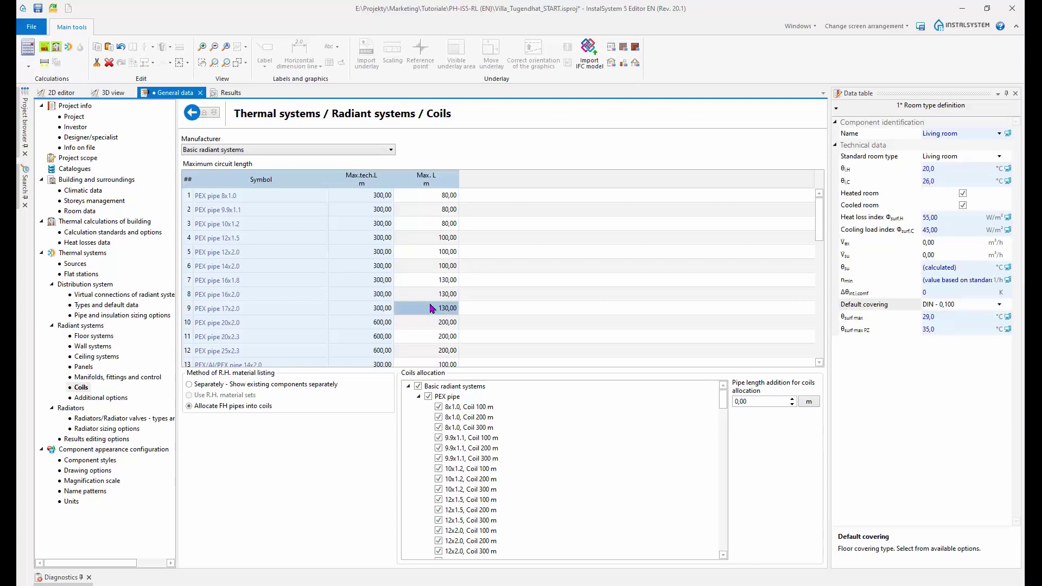
left_click(432, 299)
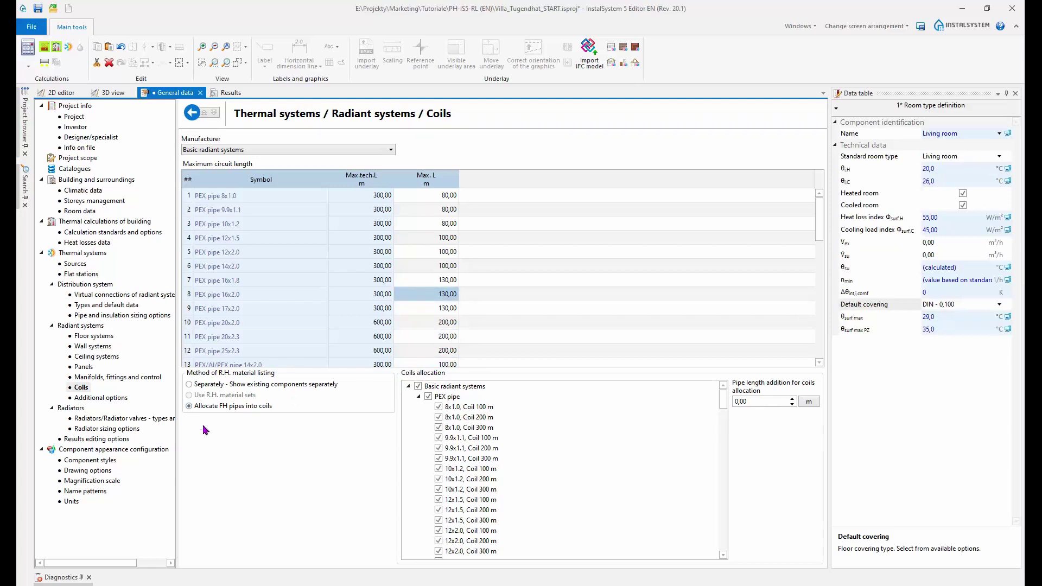
Step: Review the radiant systems' additional options, including the pipe loops drawing manner, and return to the floor systems settings
left_click(102, 398)
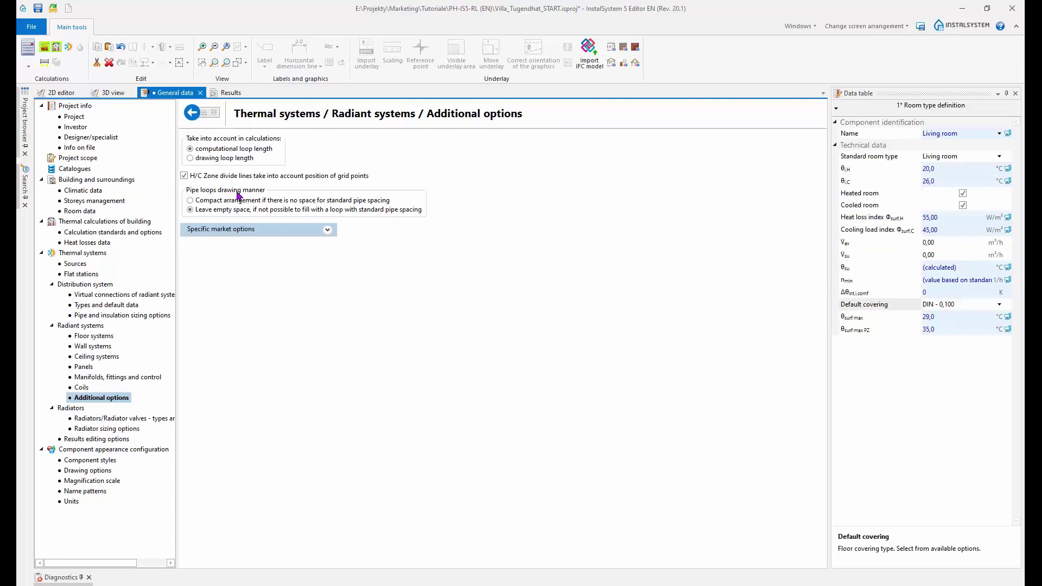
left_click(199, 209)
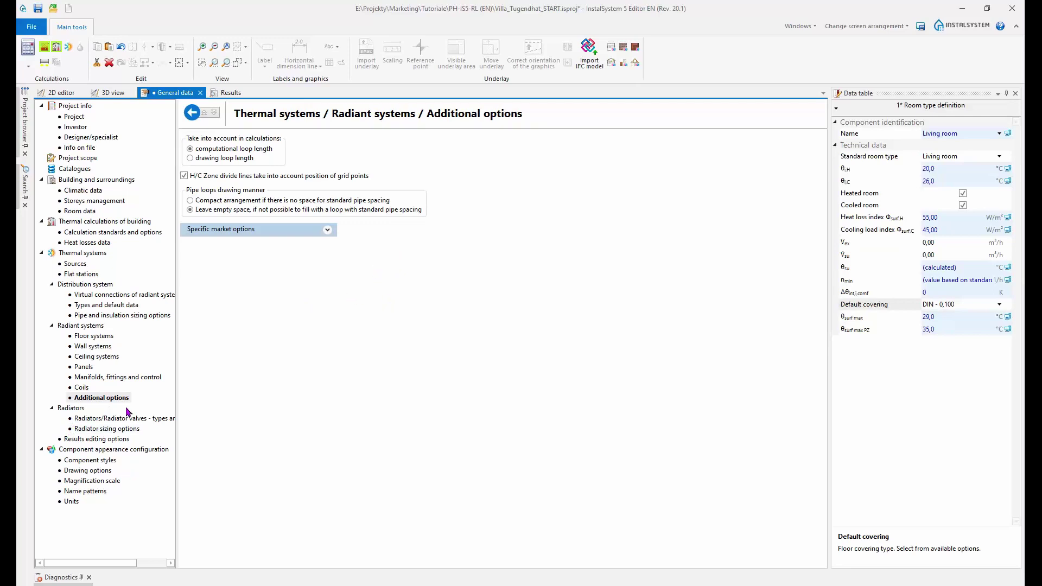
left_click(94, 337)
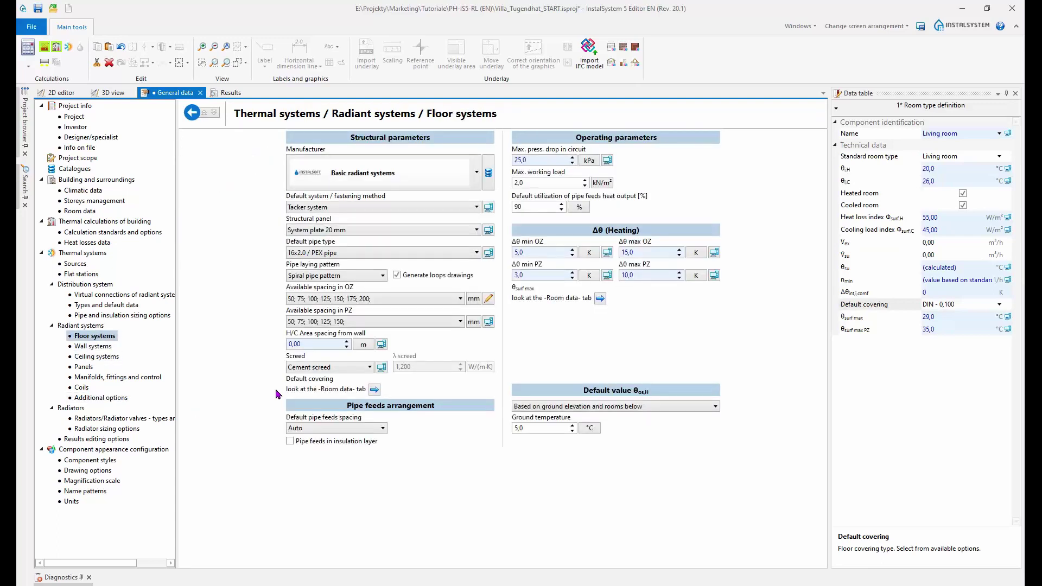
left_click(87, 347)
left_click(96, 337)
Step: Save a copy of the project as Villa_Tugendhat_TEMP.isproj in the same folder
left_click(32, 27)
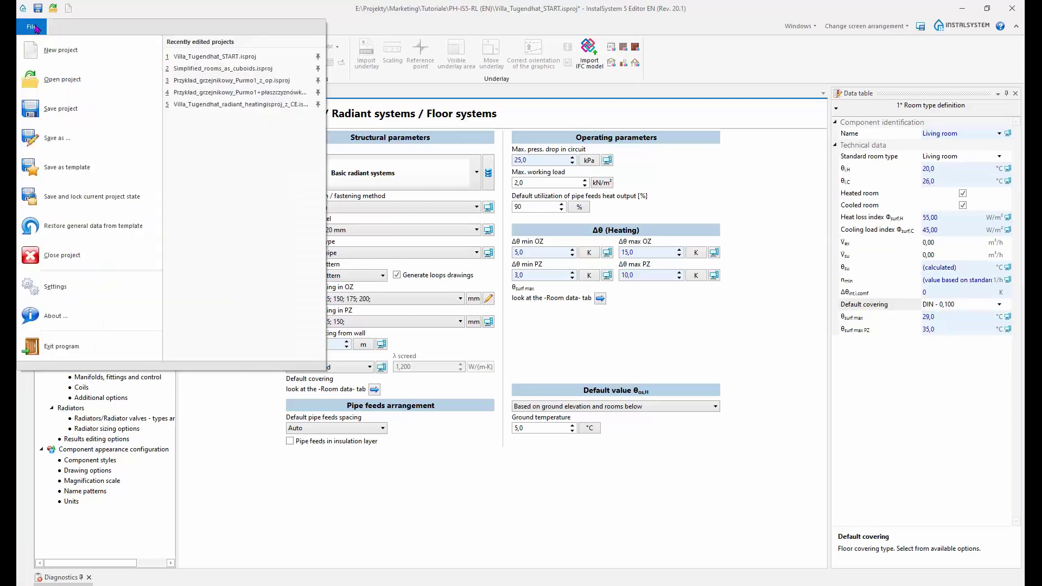
left_click(60, 138)
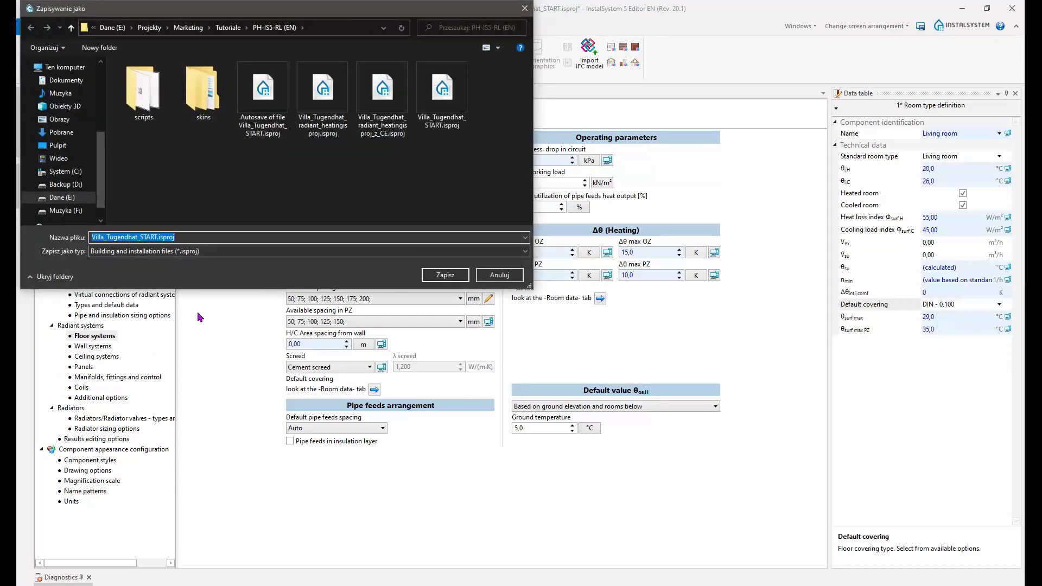
left_click(233, 237)
key("Left")
key("Left")
key("Left")
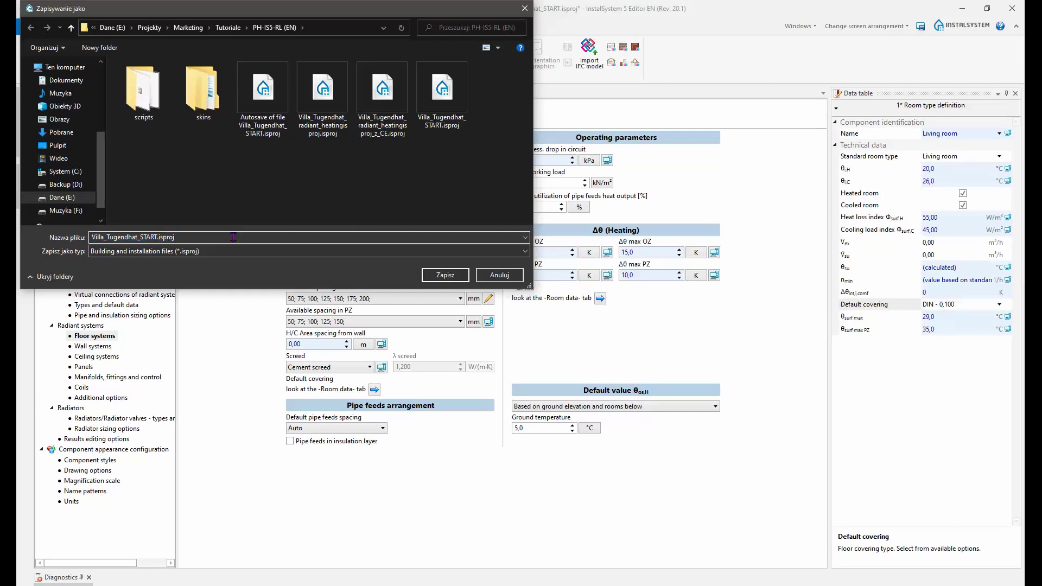
type("TEMP")
left_click(445, 275)
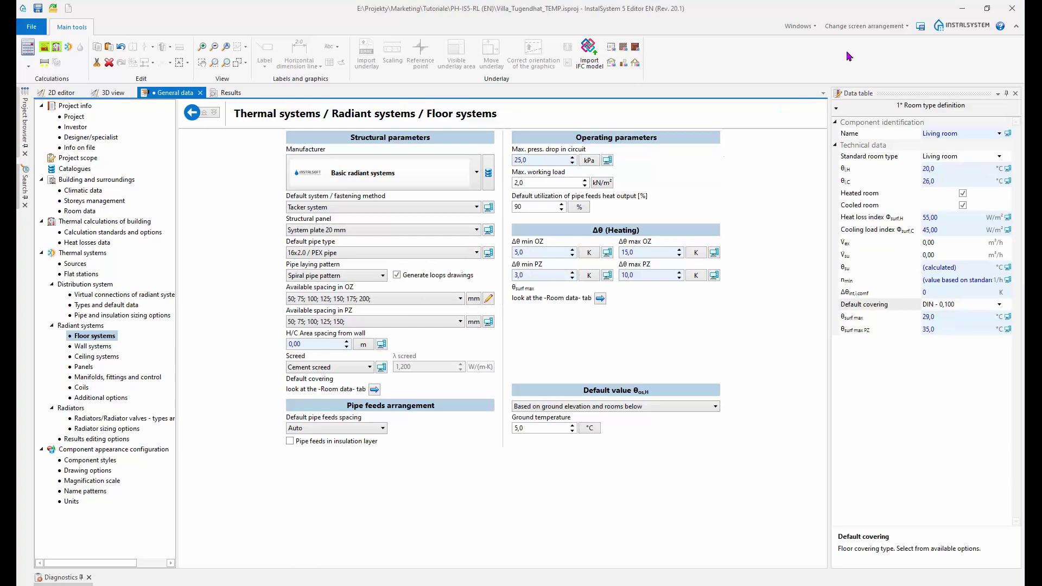
Step: Change the screen arrangement to the 2D construction layout and inspect a room's area, temperature and heat loss on the ground level
left_click(868, 27)
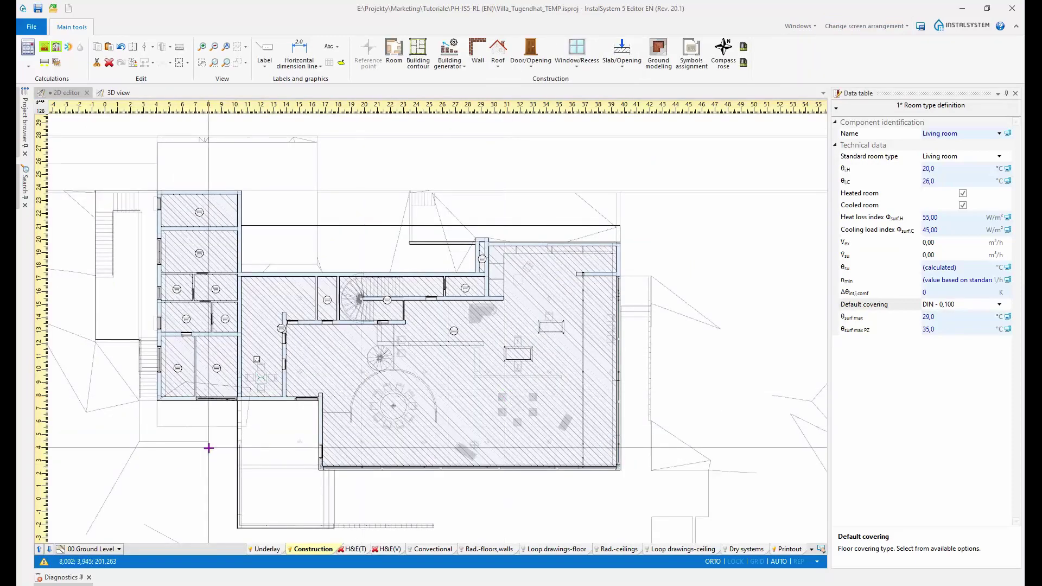
middle_click_drag(171, 463, 214, 456)
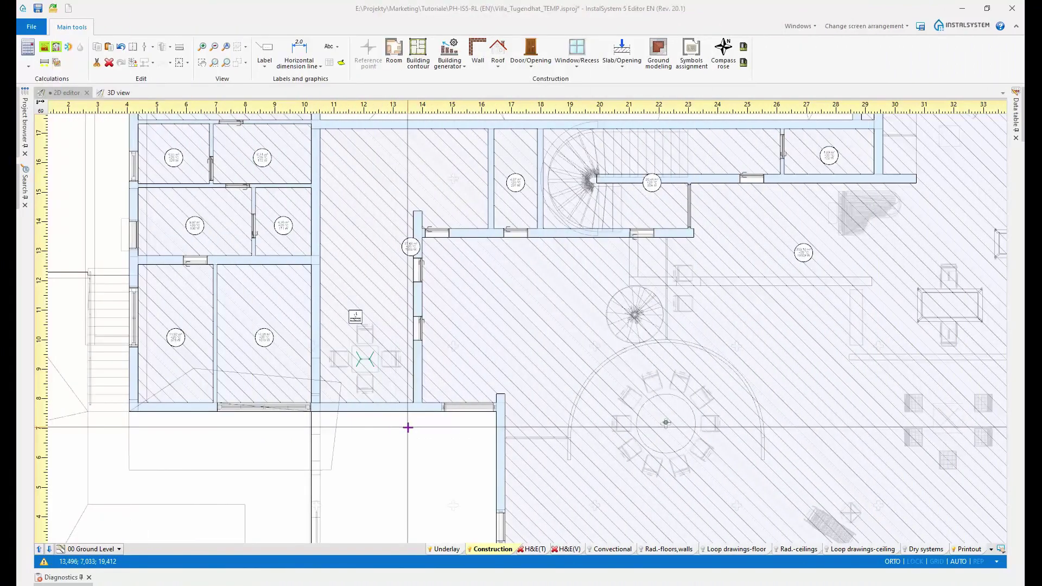
scroll(408, 427, "down", 3)
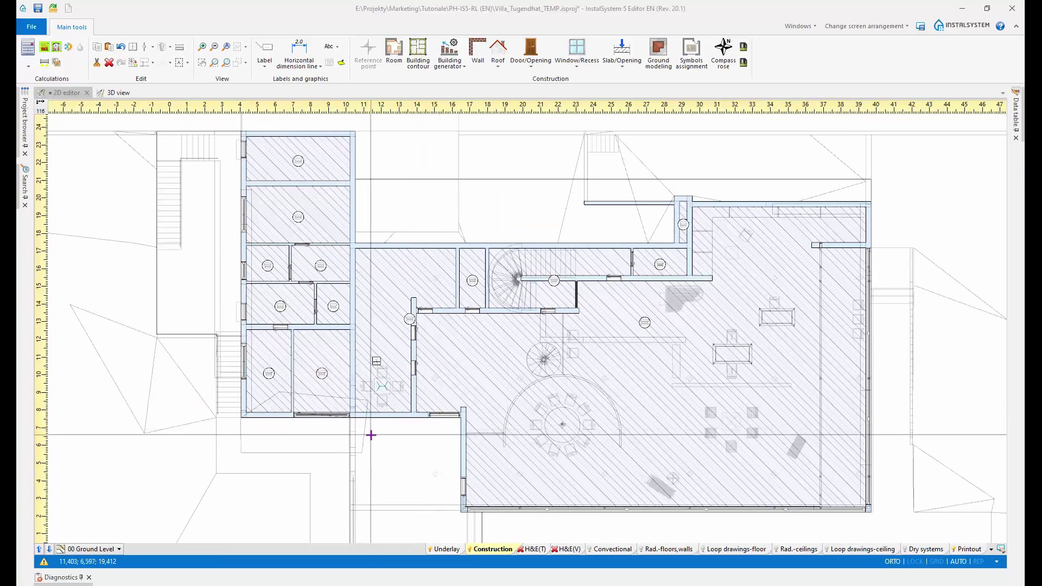
scroll(373, 431, "up", 3)
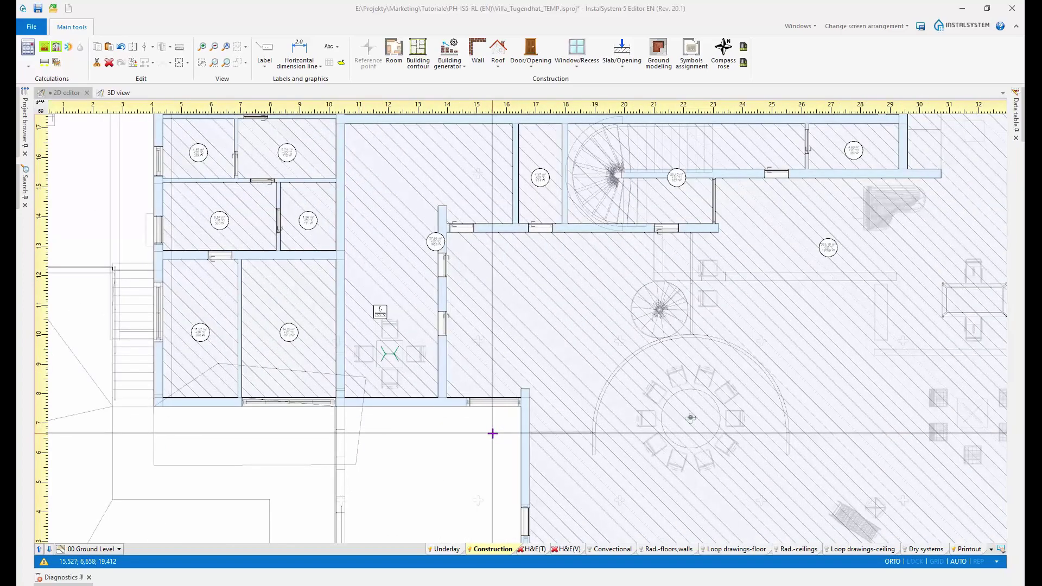
scroll(492, 433, "down", 3)
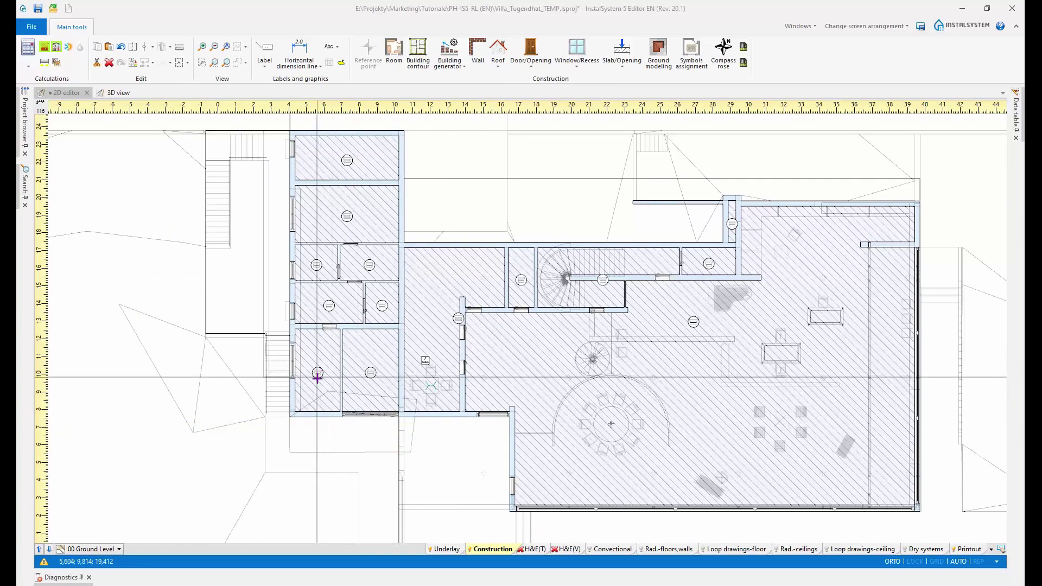
scroll(317, 378, "up", 6)
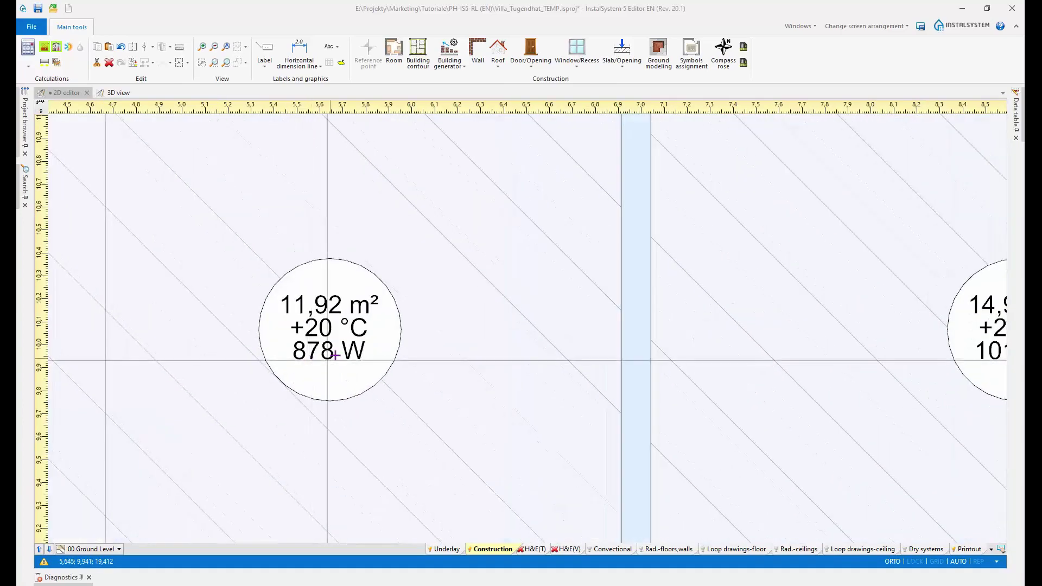
mouse_move(326, 351)
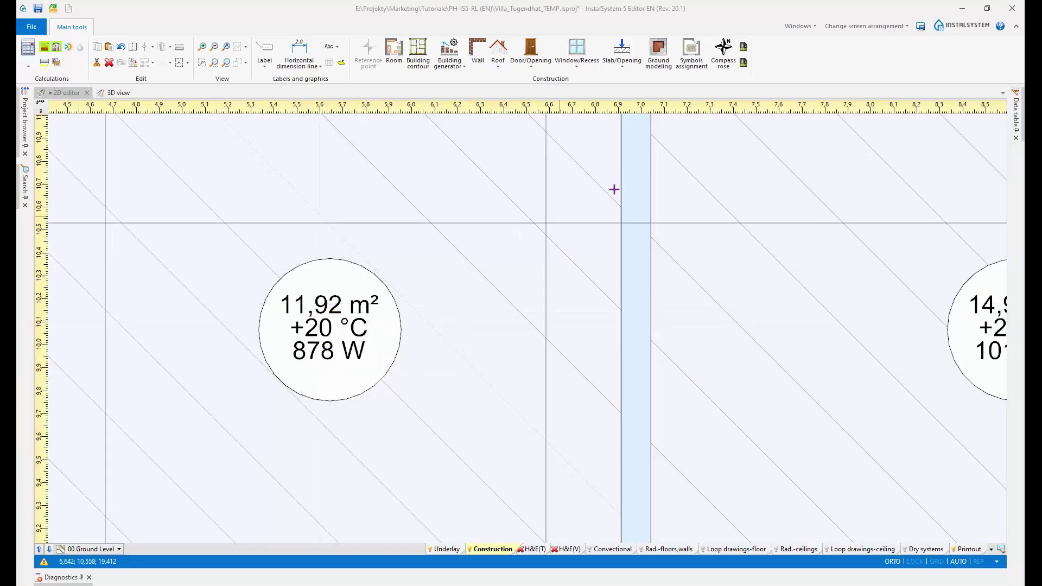
Step: Open the Results window and display the general heating results
left_click(802, 28)
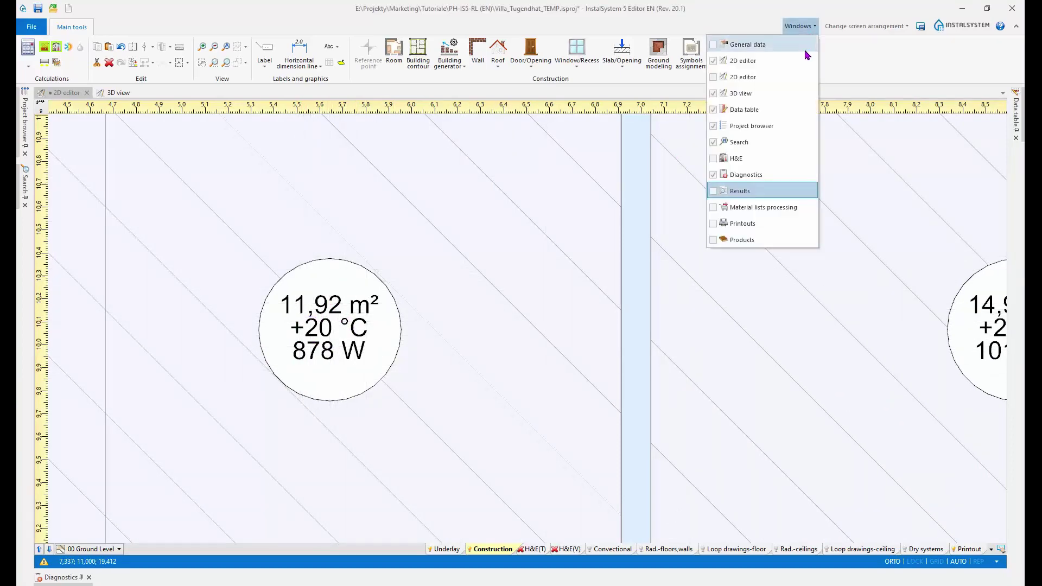
left_click(716, 191)
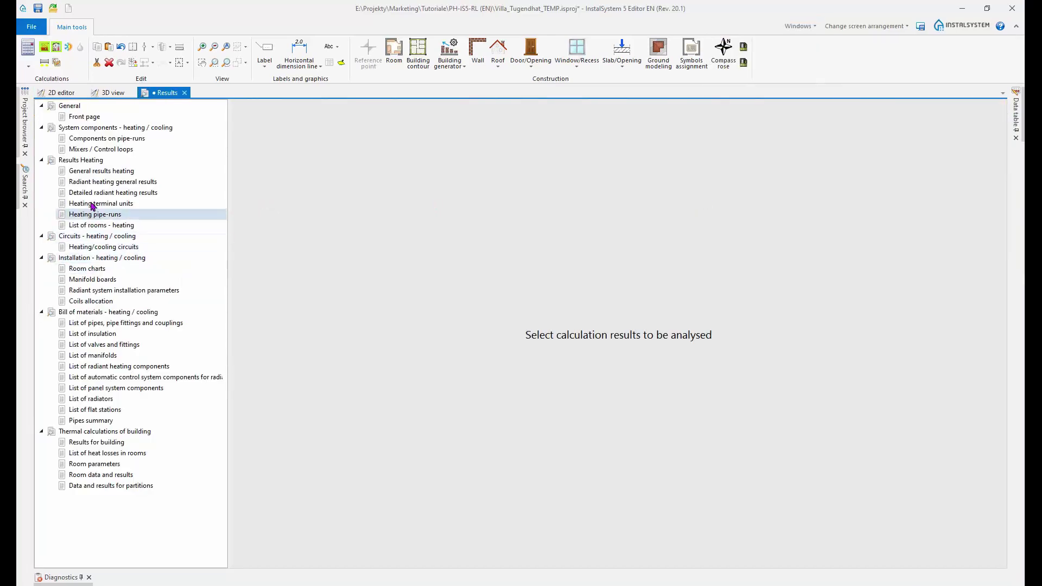
left_click(98, 172)
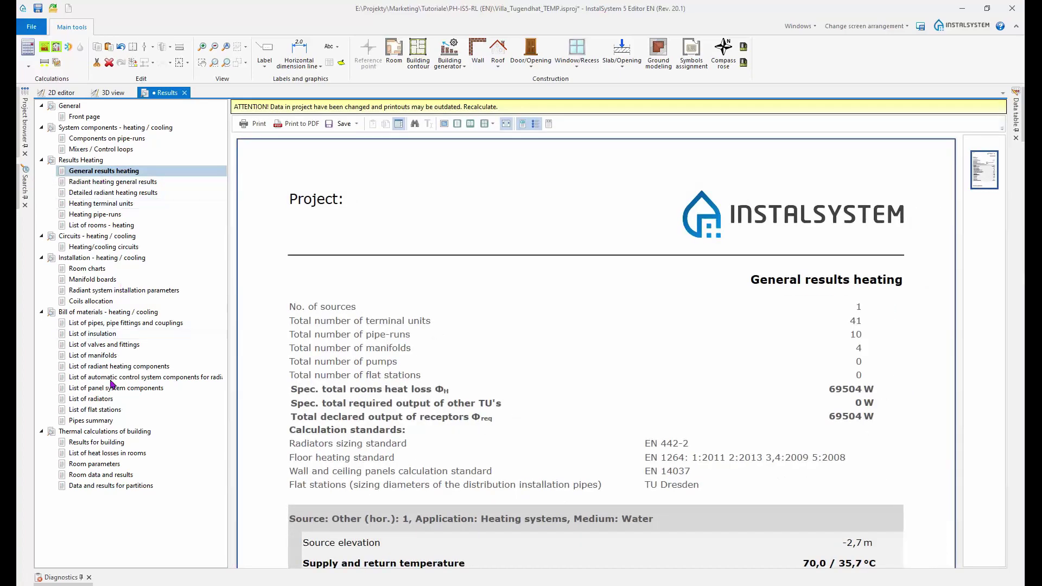
Step: Review the thermal calculation results for the building, from heat loss coefficients to the design heat load and relative values
left_click(94, 442)
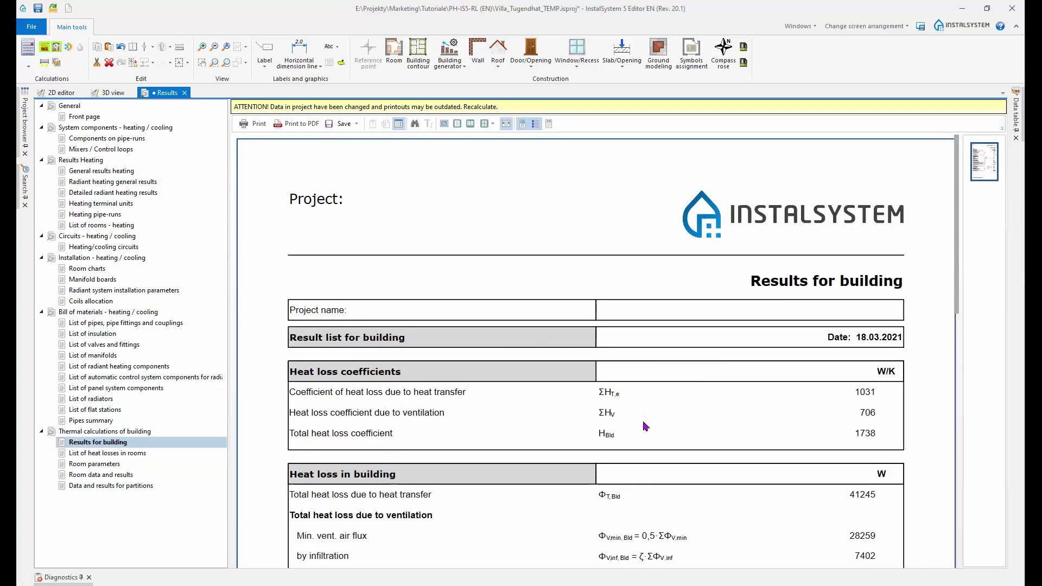
scroll(652, 406, "down", 2)
scroll(652, 407, "down", 1)
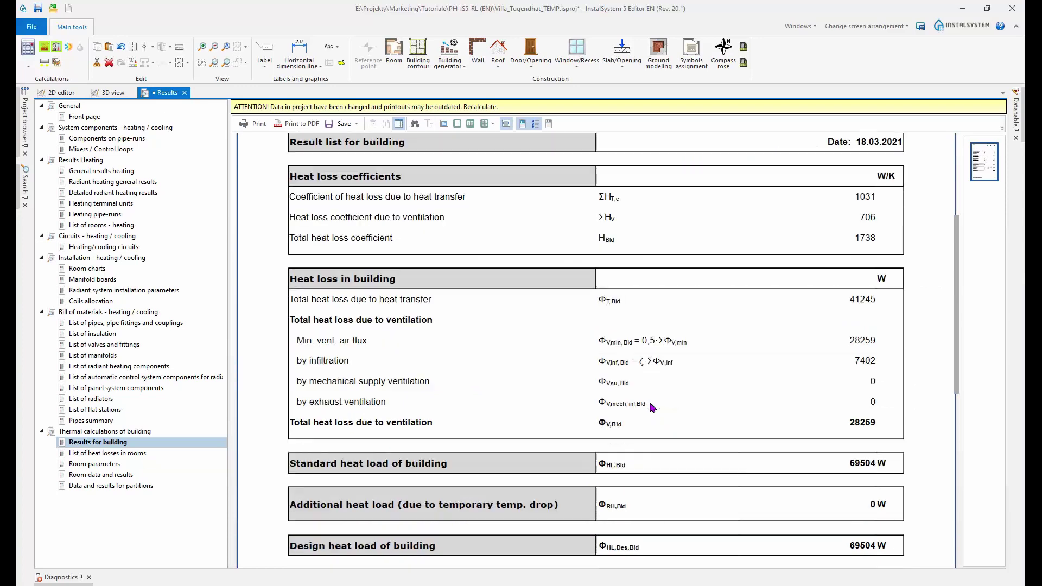
scroll(652, 407, "down", 1)
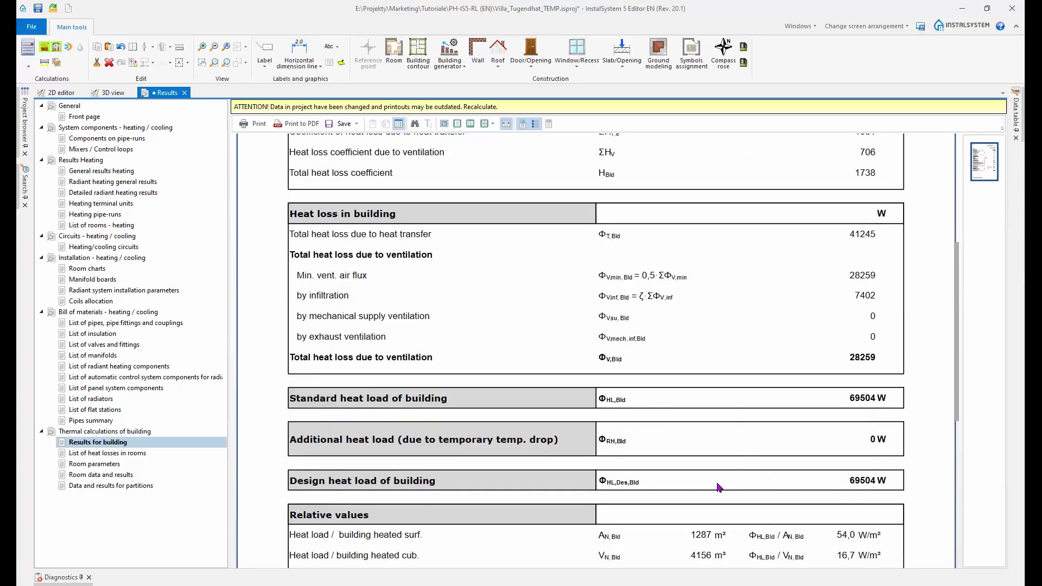
left_click(853, 488)
scroll(801, 470, "down", 3)
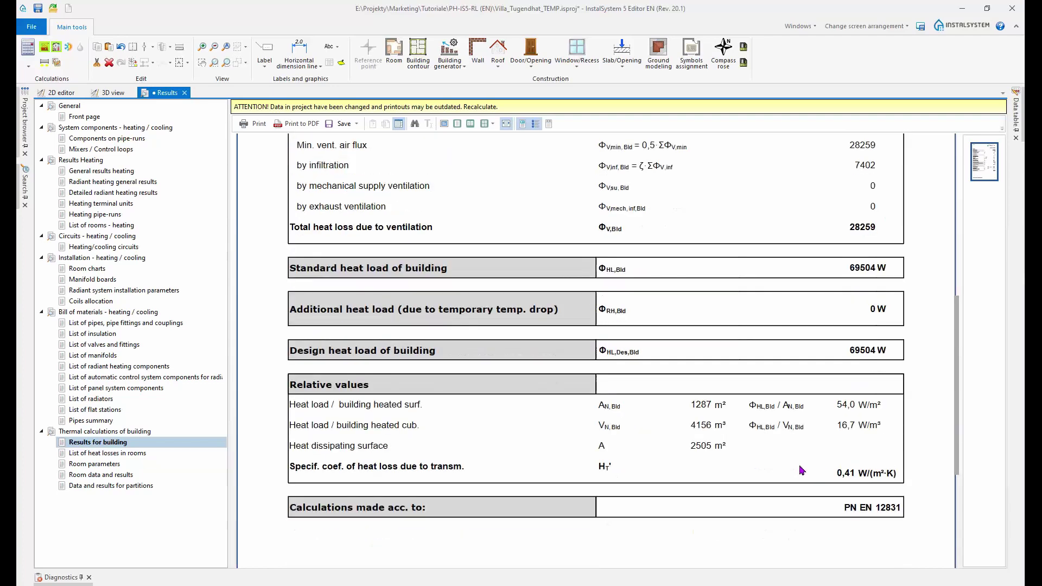
scroll(802, 469, "up", 1)
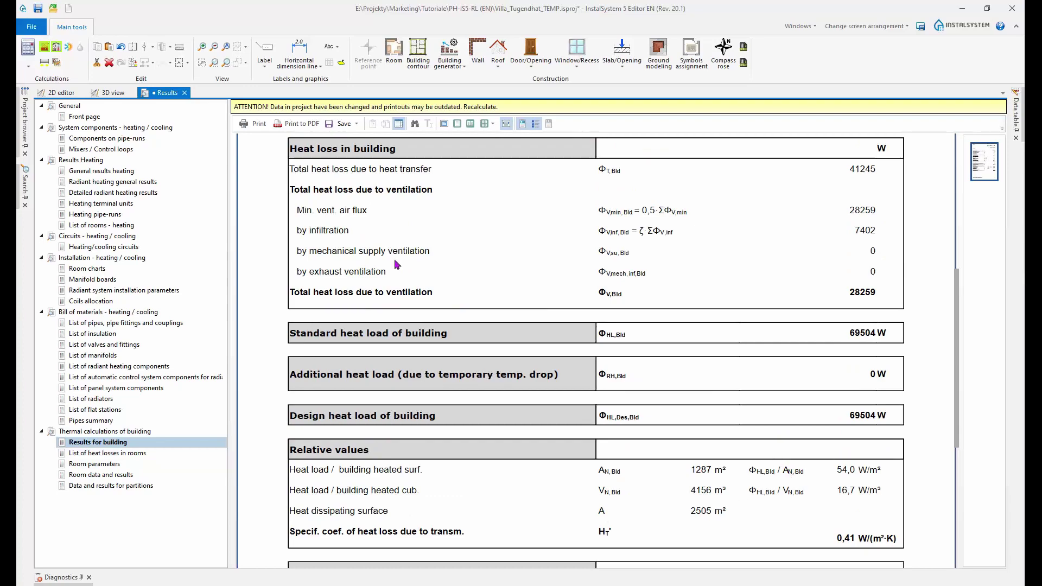
Step: Return to the 2D editor and dock the 3D view beside it, with the whole ground level plan in view
left_click(61, 93)
scroll(338, 296, "down", 5)
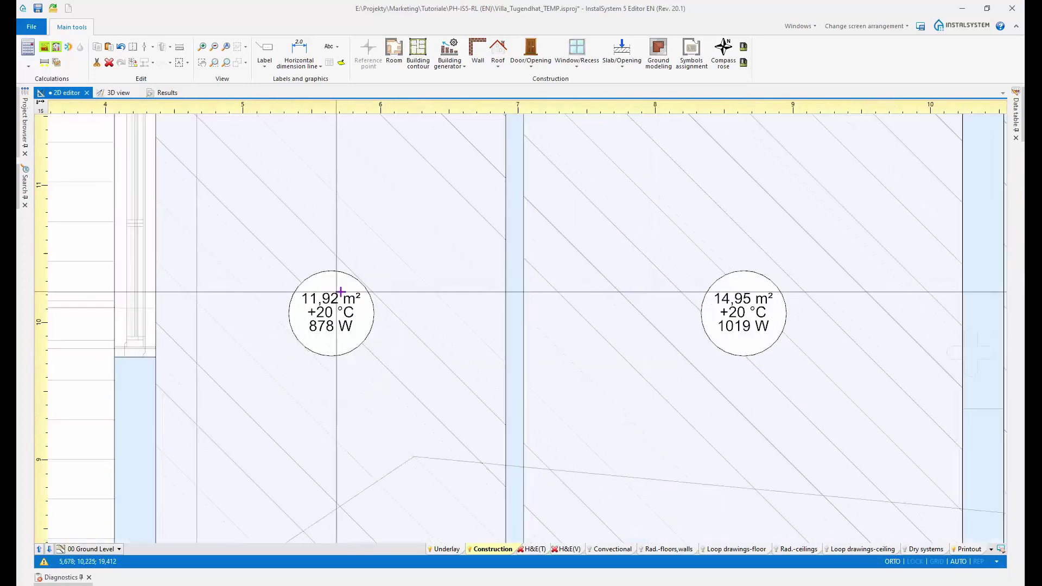
scroll(541, 267, "down", 3)
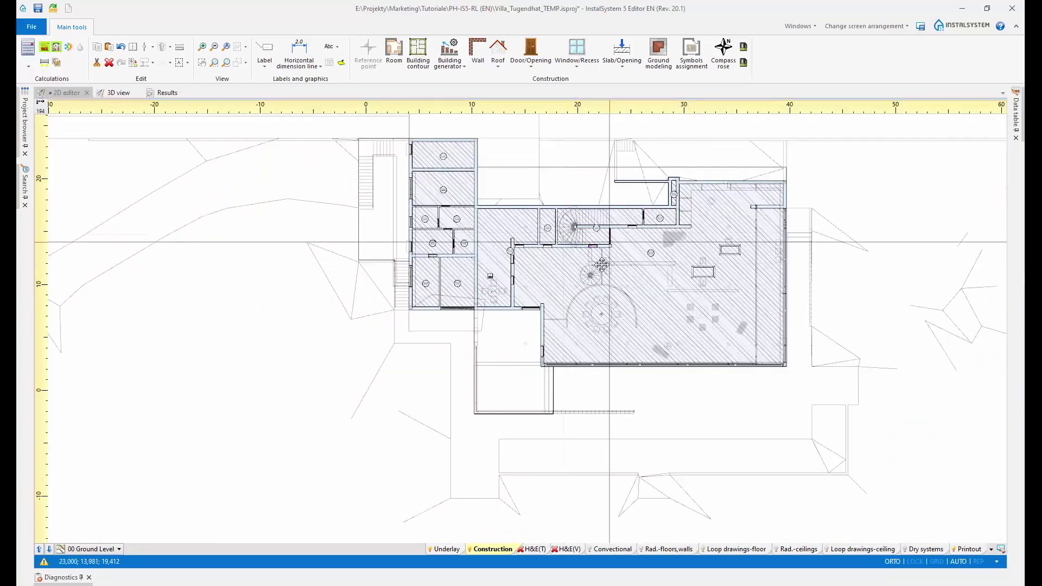
scroll(596, 298, "up", 5)
middle_click_drag(743, 373, 712, 369)
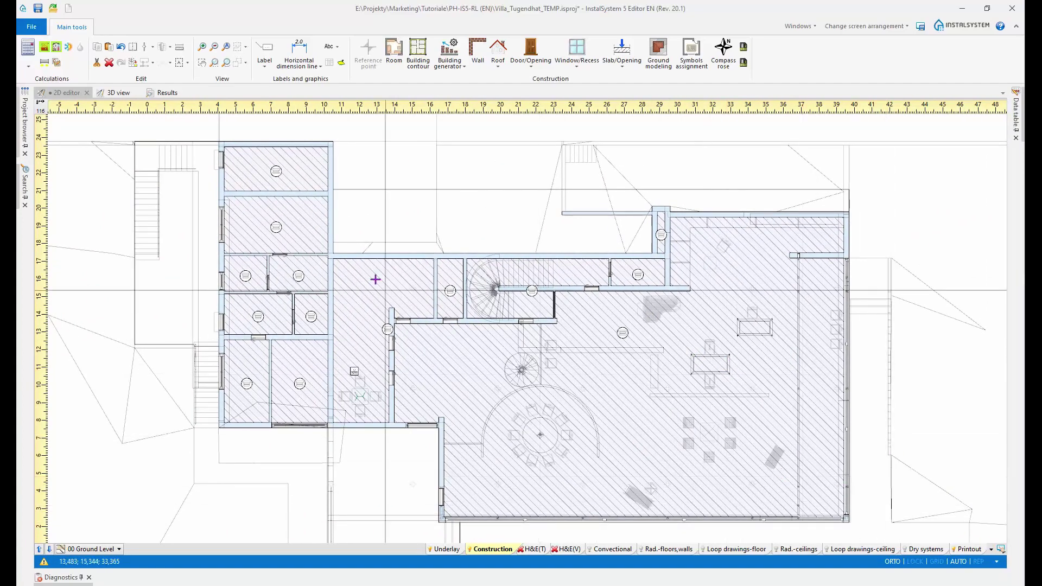
left_click(117, 93)
left_click_drag(117, 93, 545, 334)
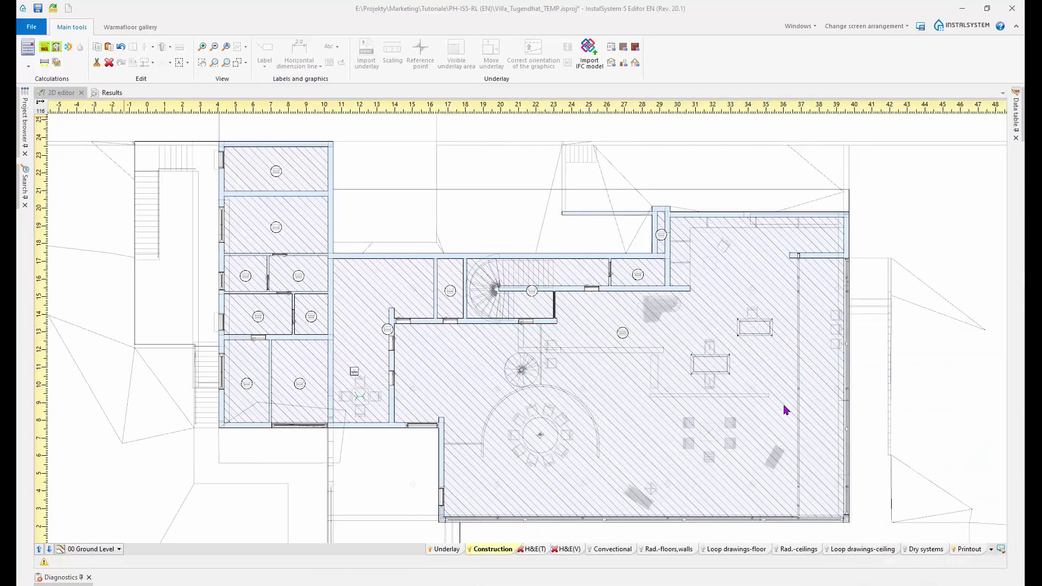
scroll(797, 340, "up", 2)
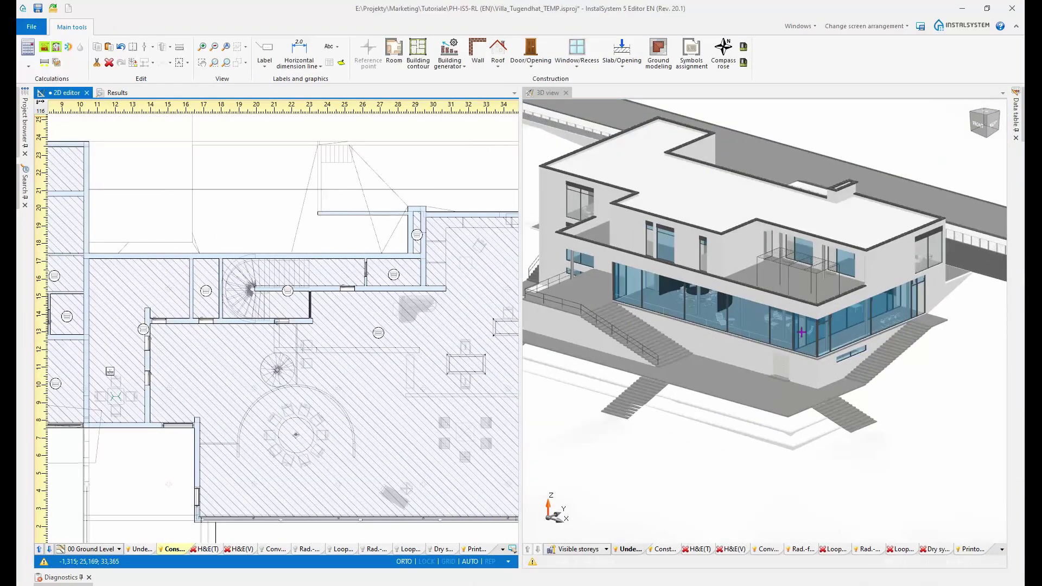
scroll(396, 329, "down", 3)
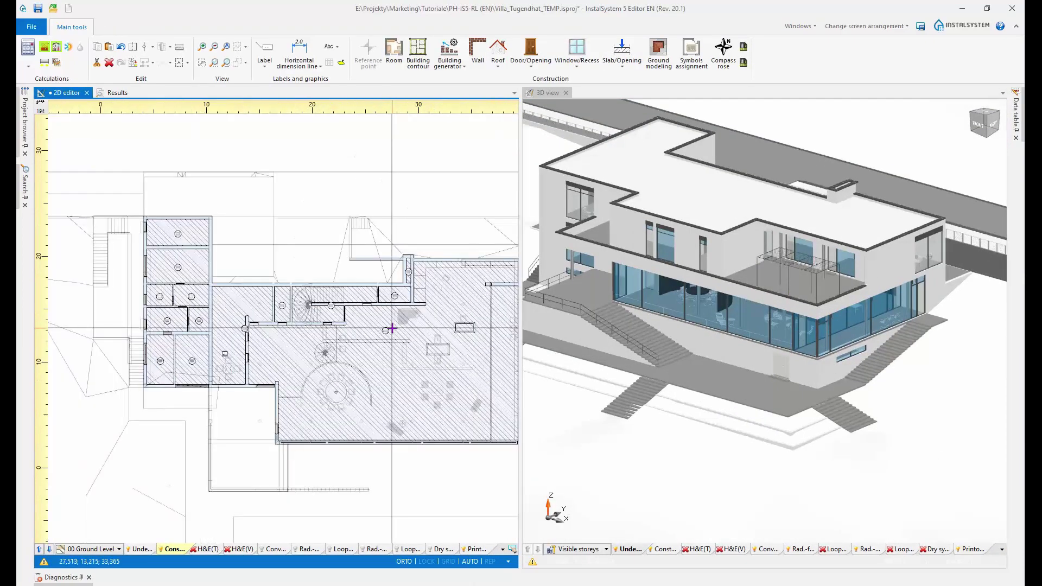
middle_click_drag(432, 340, 395, 331)
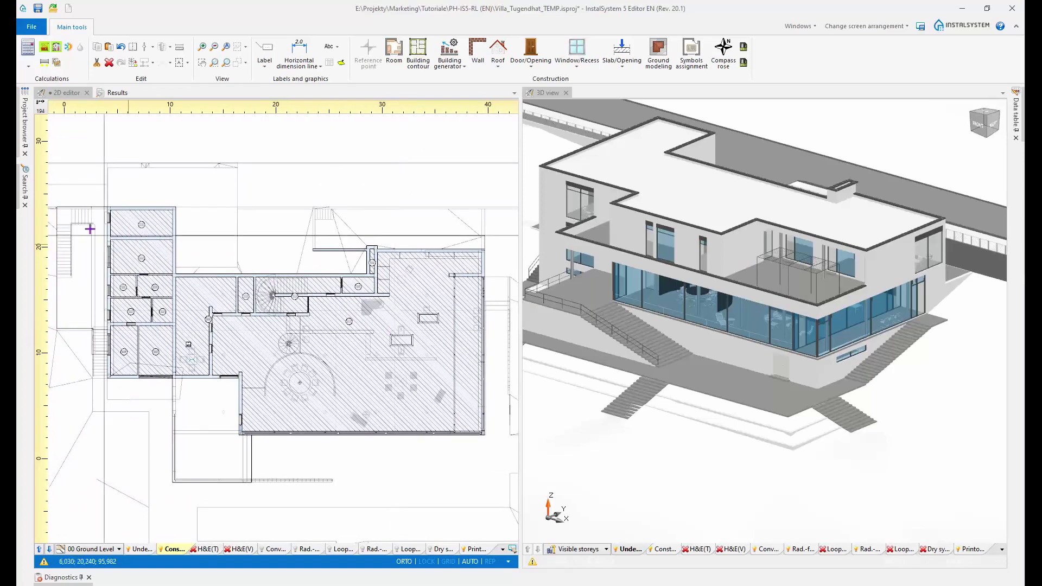
Step: Dock the Project browser open beside the 2D plan and narrow it slightly
left_click(26, 148)
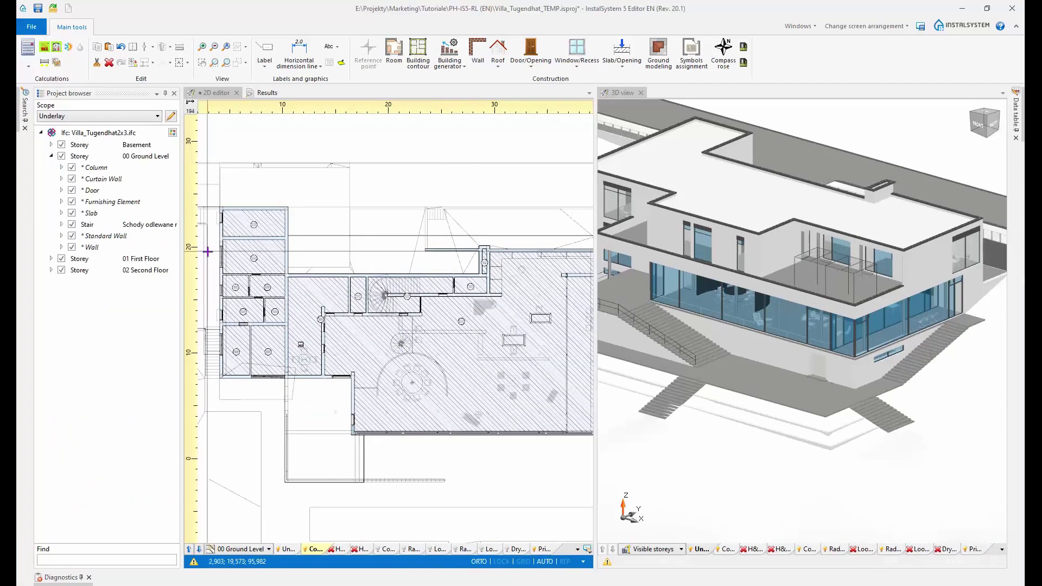
left_click_drag(181, 274, 176, 272)
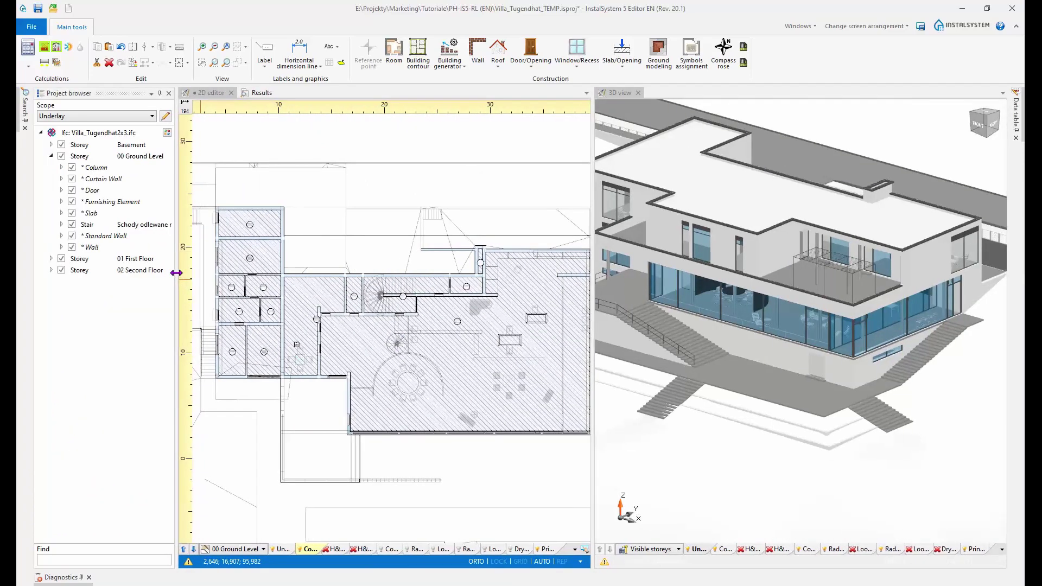
Step: Collapse the 00 Ground Level storey and hide the Basement, 01 First Floor and 02 Second Floor storeys of the IFC underlay
left_click(52, 156)
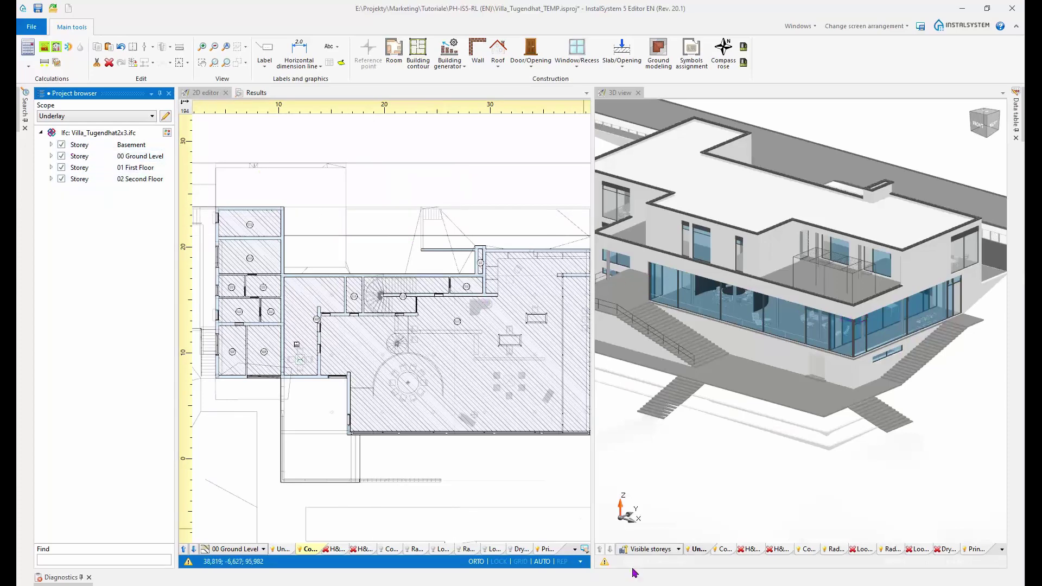
left_click(61, 146)
left_click(61, 169)
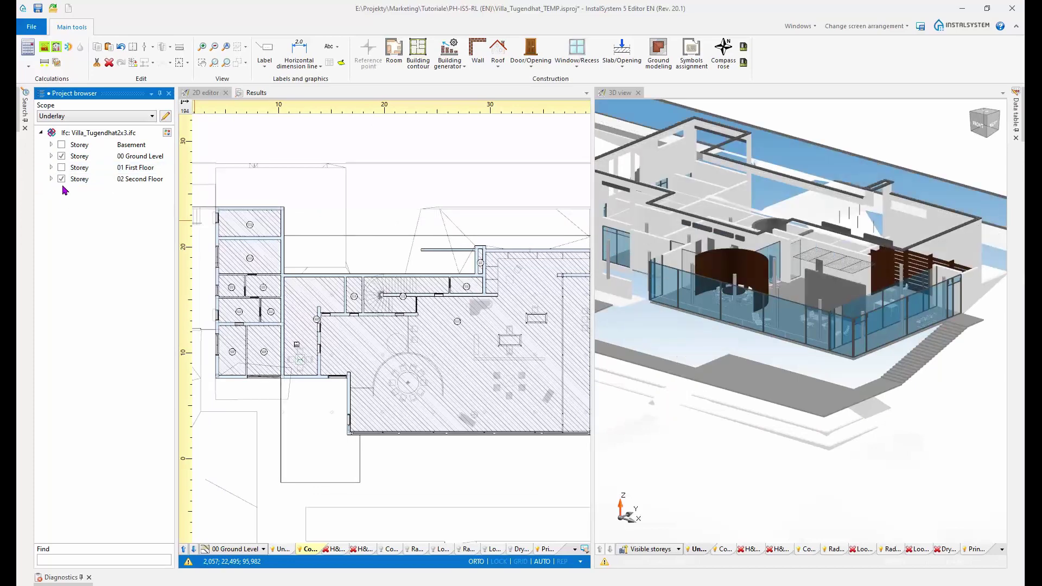
left_click(61, 180)
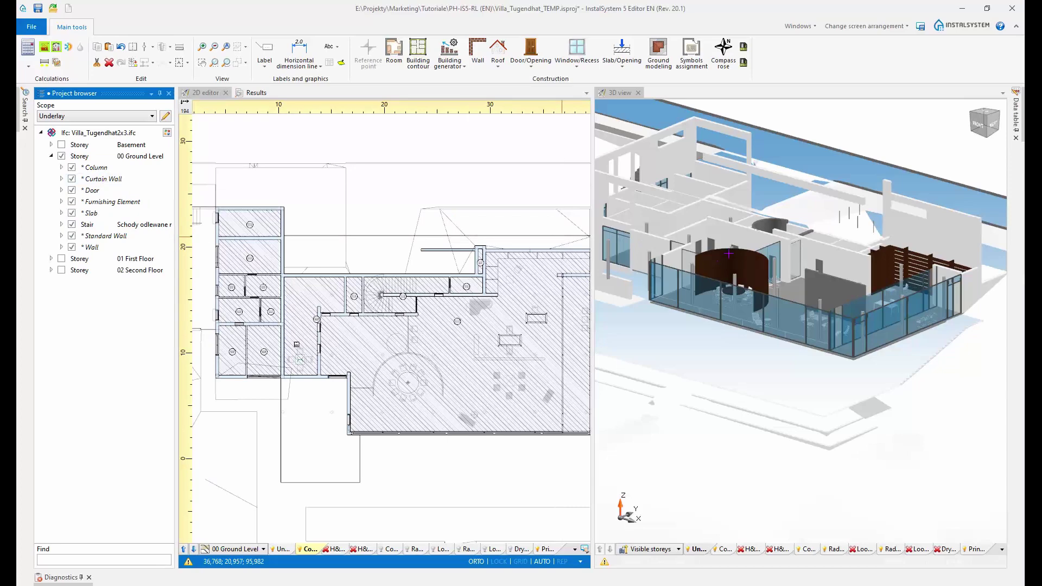
Step: Examine the ground level's rooms, furniture and glazed living area from several angles in the 3D model
scroll(728, 253, "up", 5)
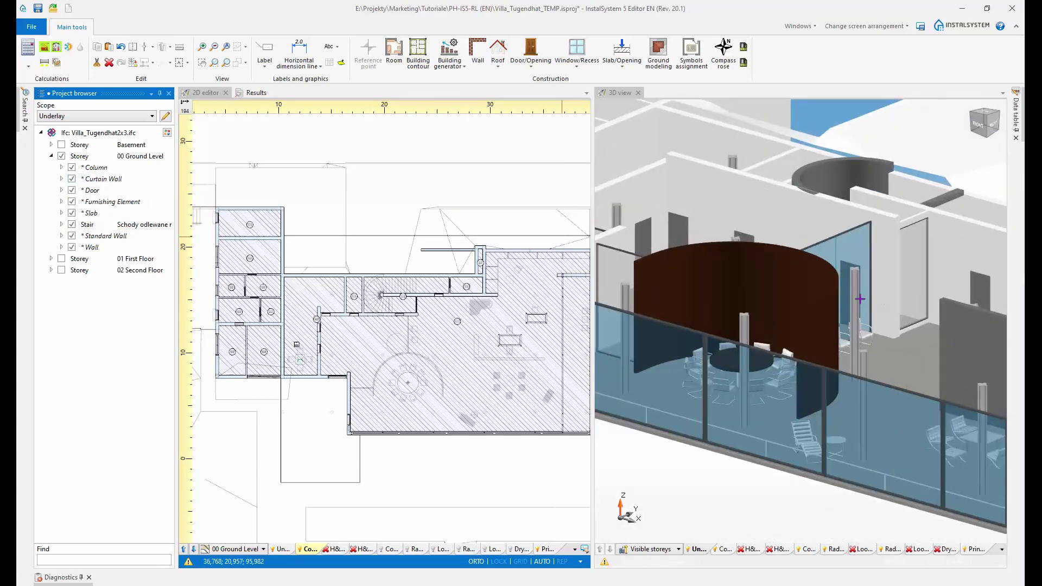
scroll(859, 298, "down", 5)
middle_click_drag(884, 287, 895, 316)
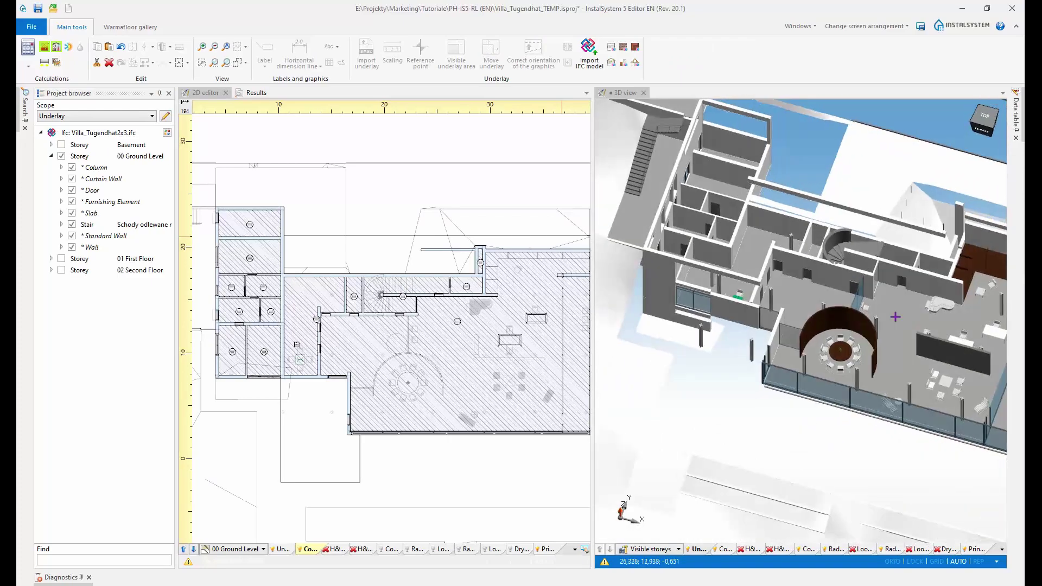
middle_click_drag(843, 293, 808, 276)
scroll(826, 340, "up", 3)
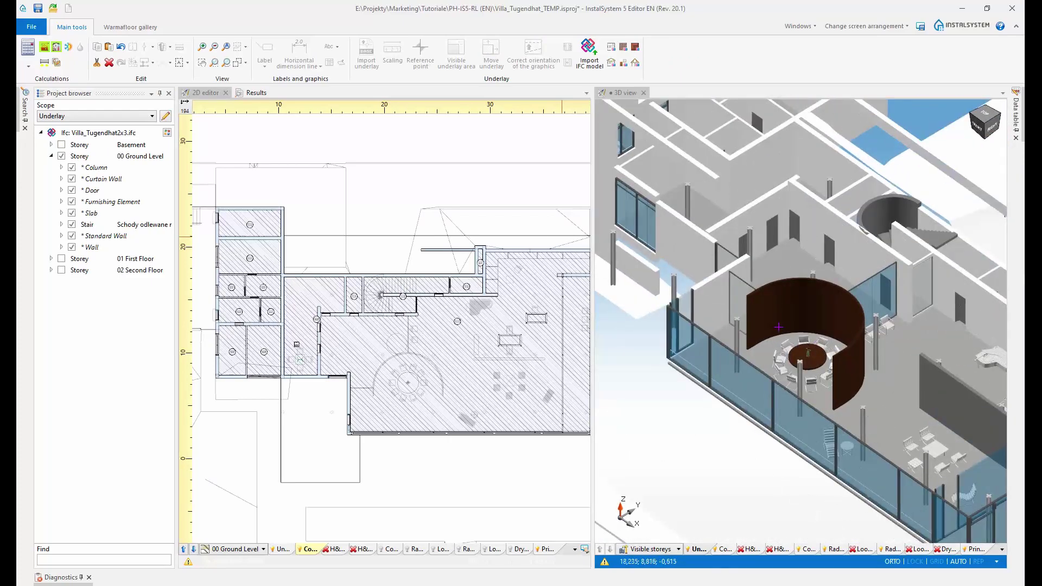
scroll(779, 327, "down", 2)
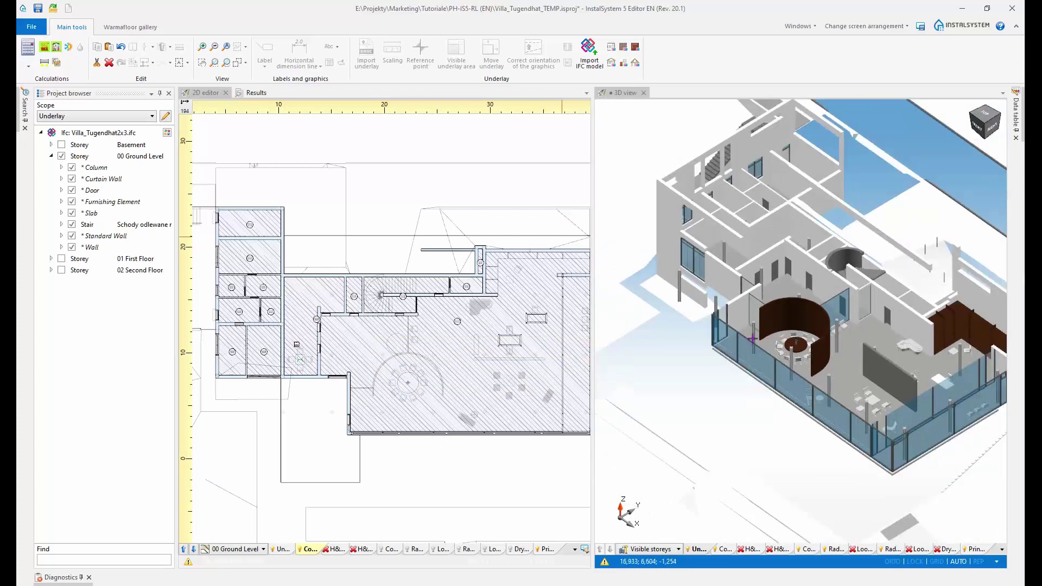
middle_click_drag(752, 339, 763, 339)
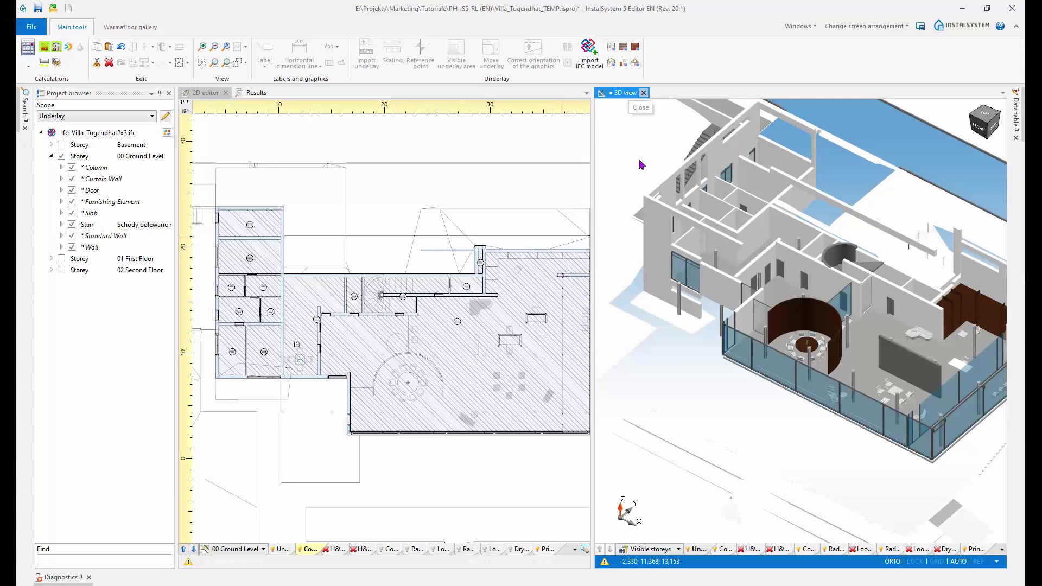
Step: Close the 3D view and set the Project browser to auto-hide, giving the ground level plan the full workspace
left_click(644, 93)
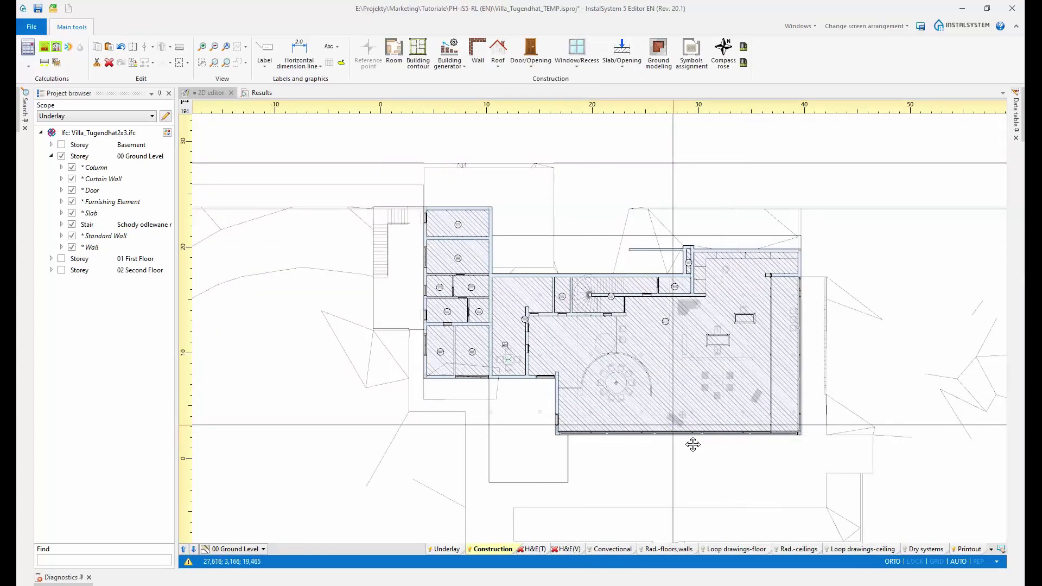
scroll(692, 445, "up", 3)
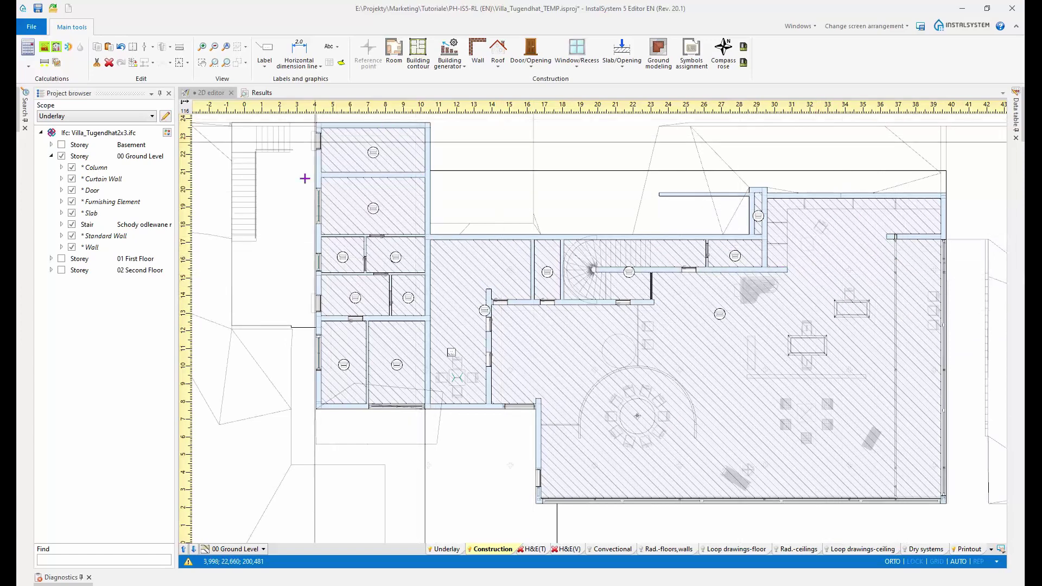
middle_click_drag(275, 245, 353, 283)
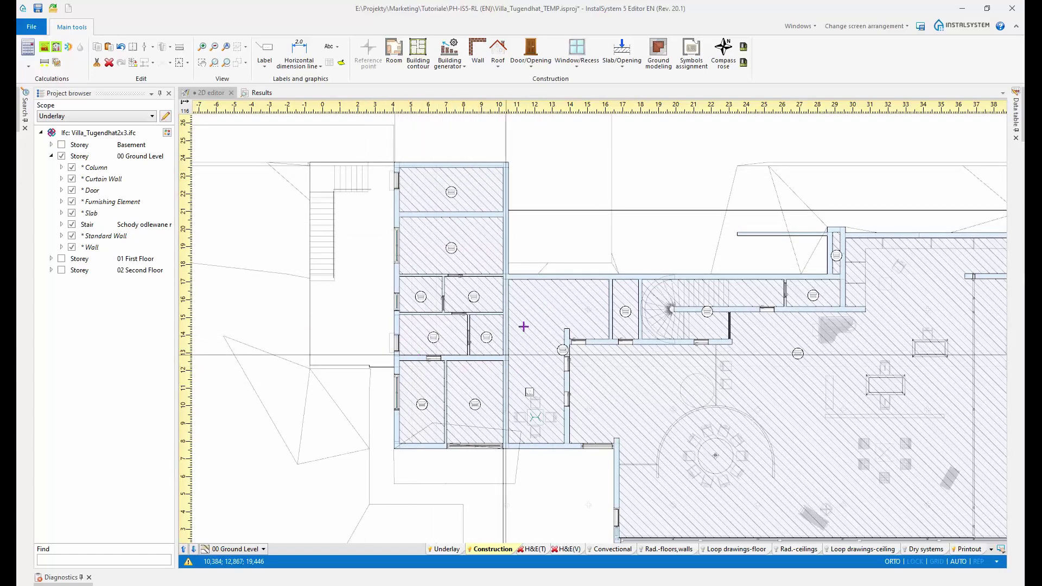
left_click(159, 93)
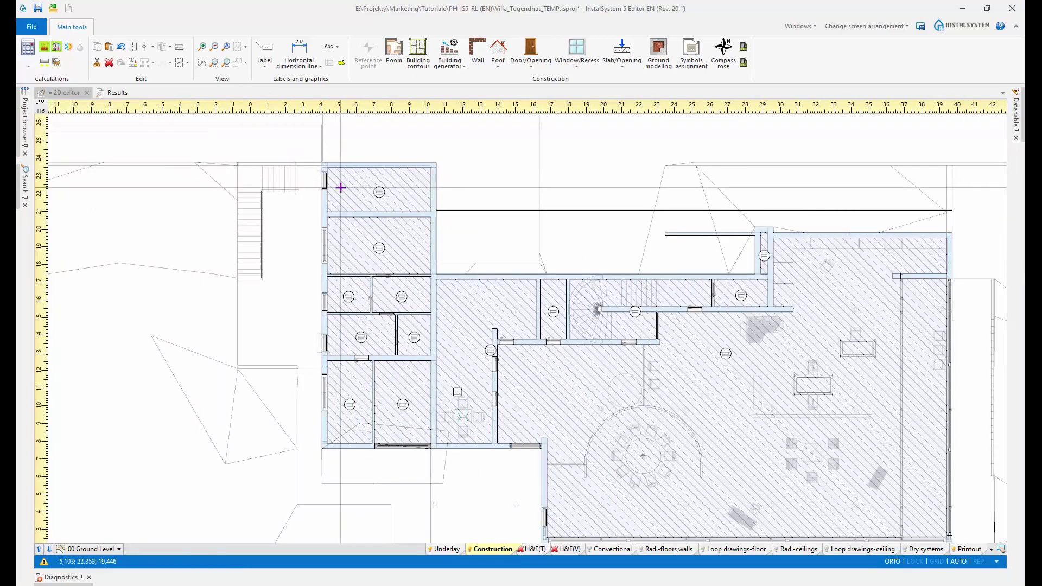
Step: Make Rad.-floors,walls the active layer of the ground level plan
left_click(661, 550)
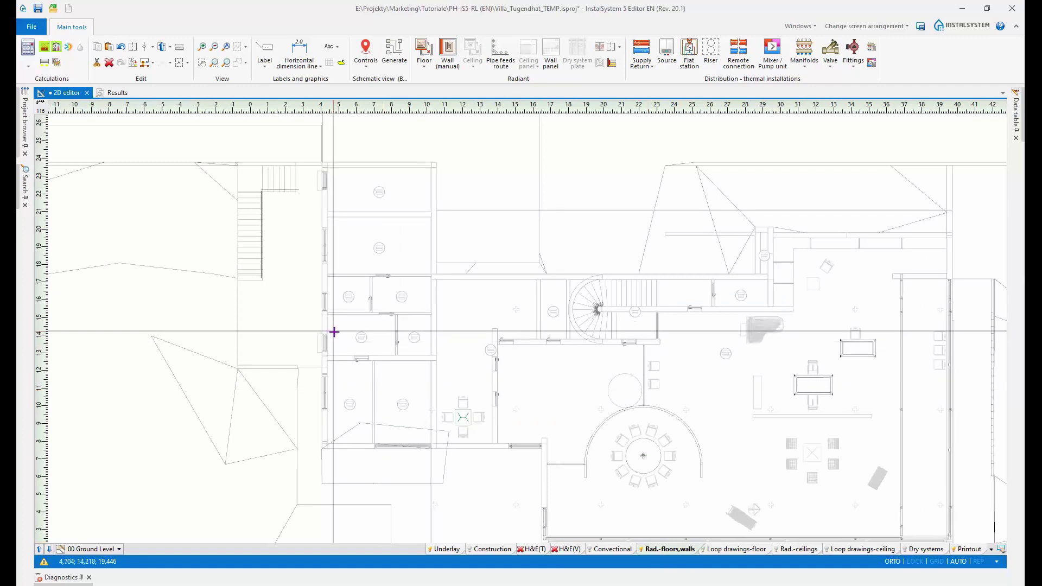
scroll(359, 336, "up", 2)
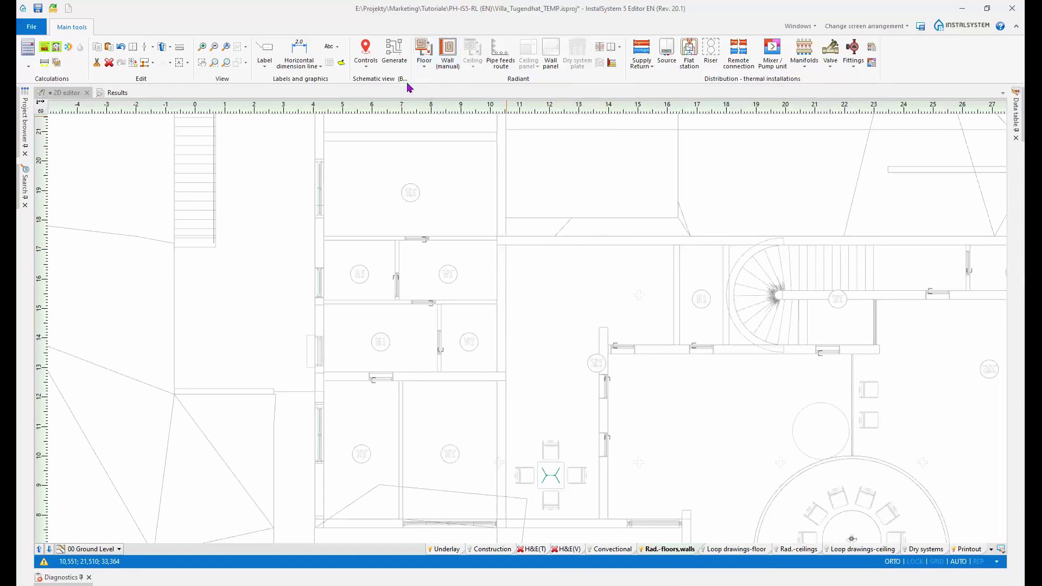
middle_click_drag(458, 333, 473, 344)
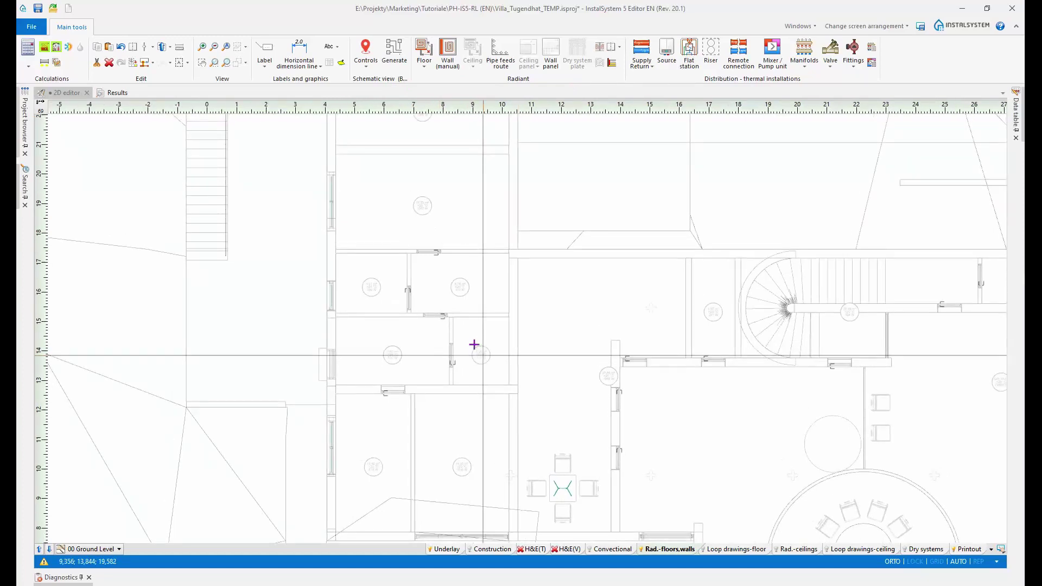
scroll(473, 344, "down", 2)
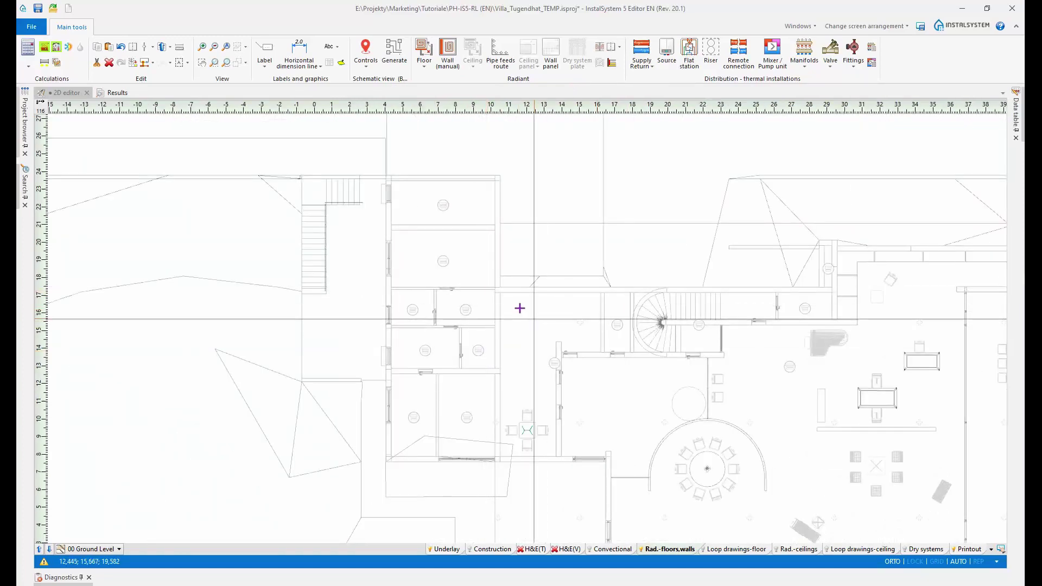
middle_click_drag(528, 358, 538, 391)
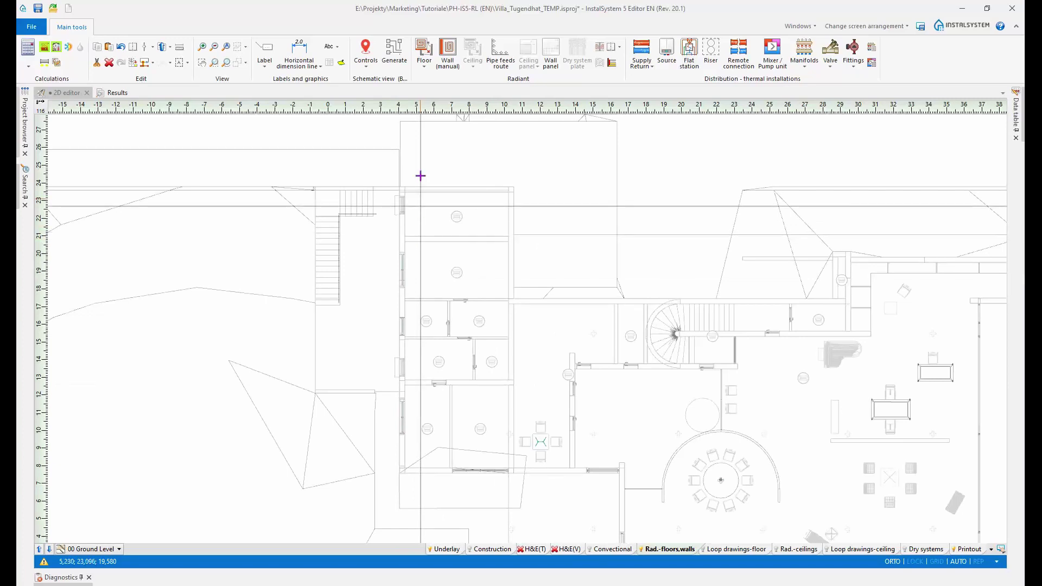
Step: Insert heating/cooling floor zones with Floor (auto) in all eight rooms of the ground level's west wing
left_click(425, 68)
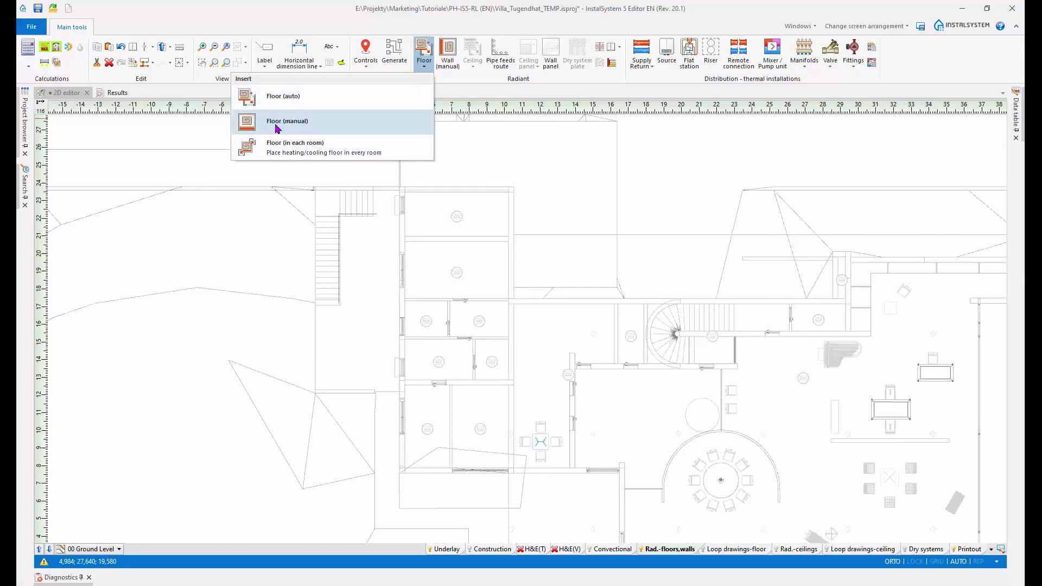
left_click(287, 154)
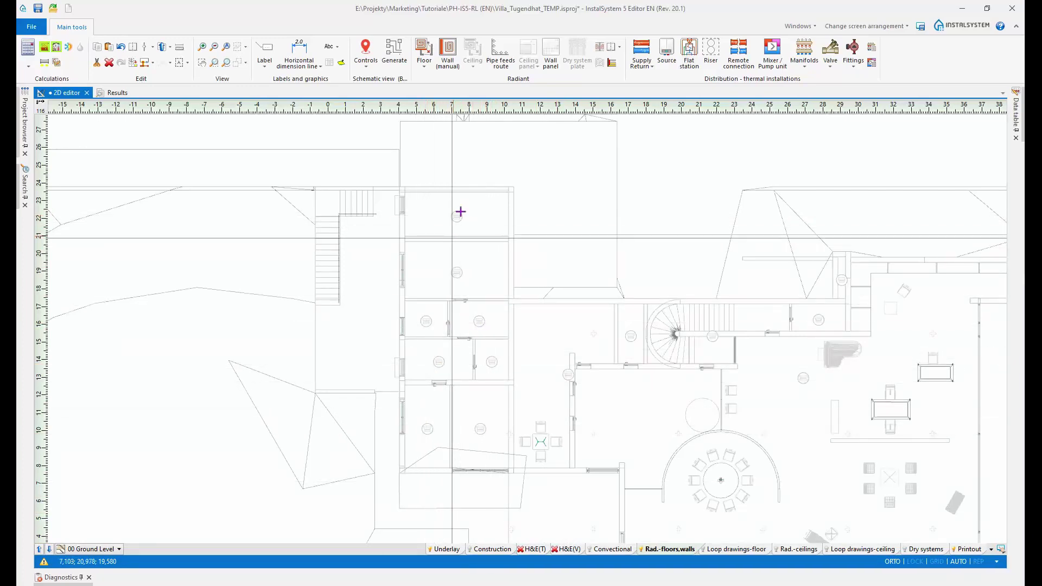
left_click(425, 67)
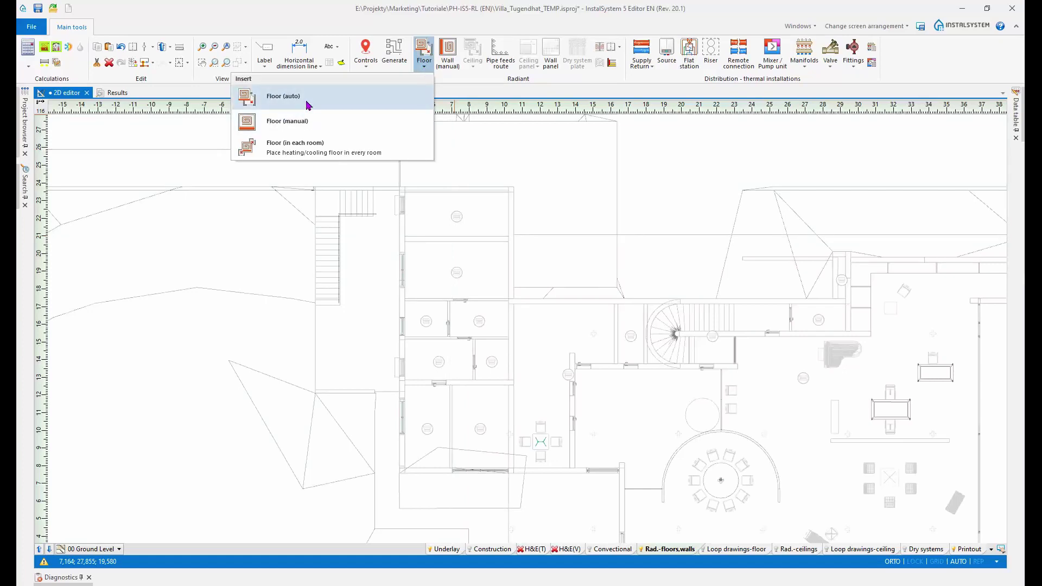
left_click(280, 100)
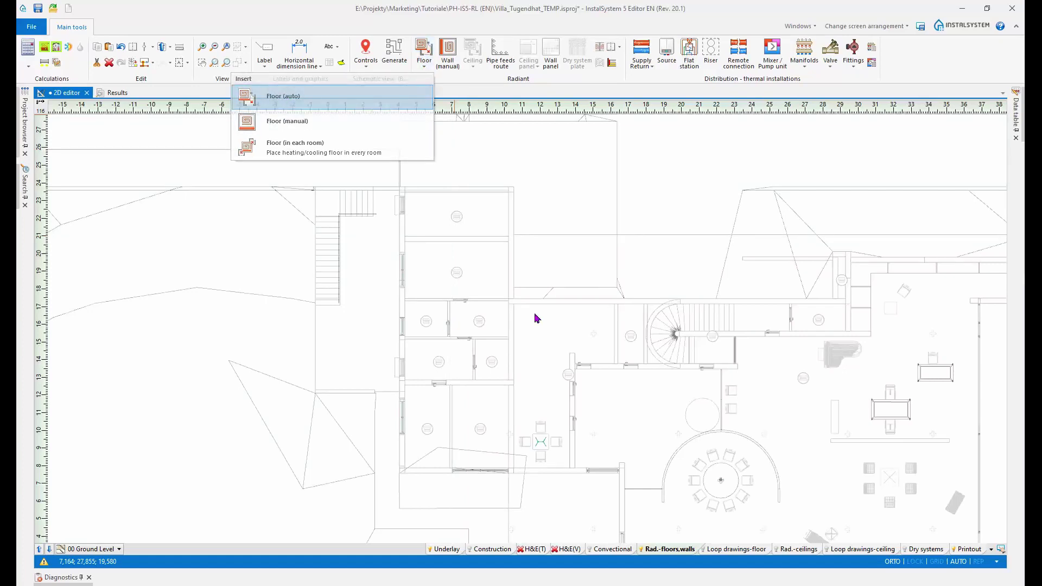
left_click(478, 222)
left_click(459, 274)
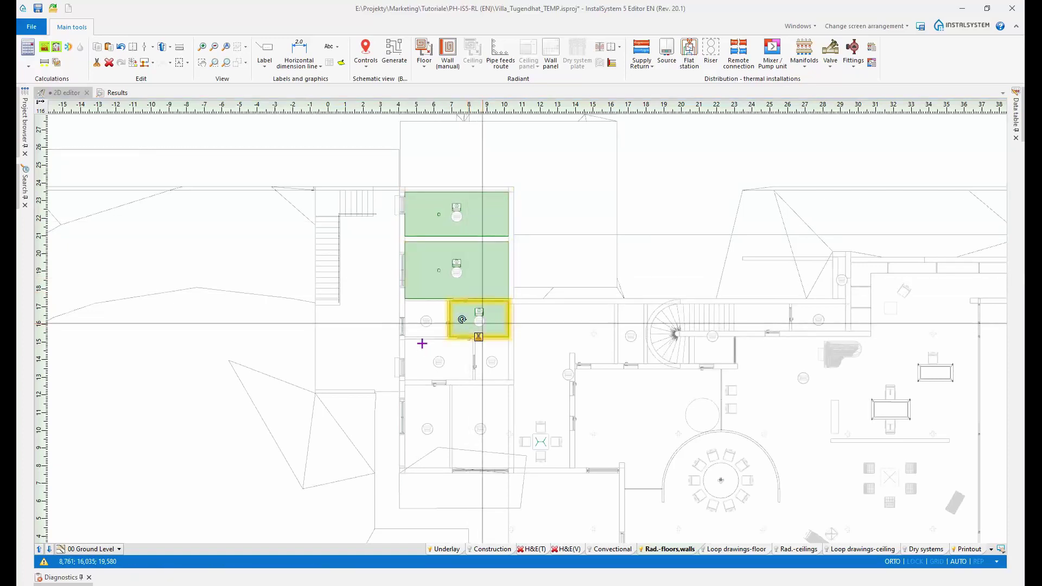
left_click(426, 320)
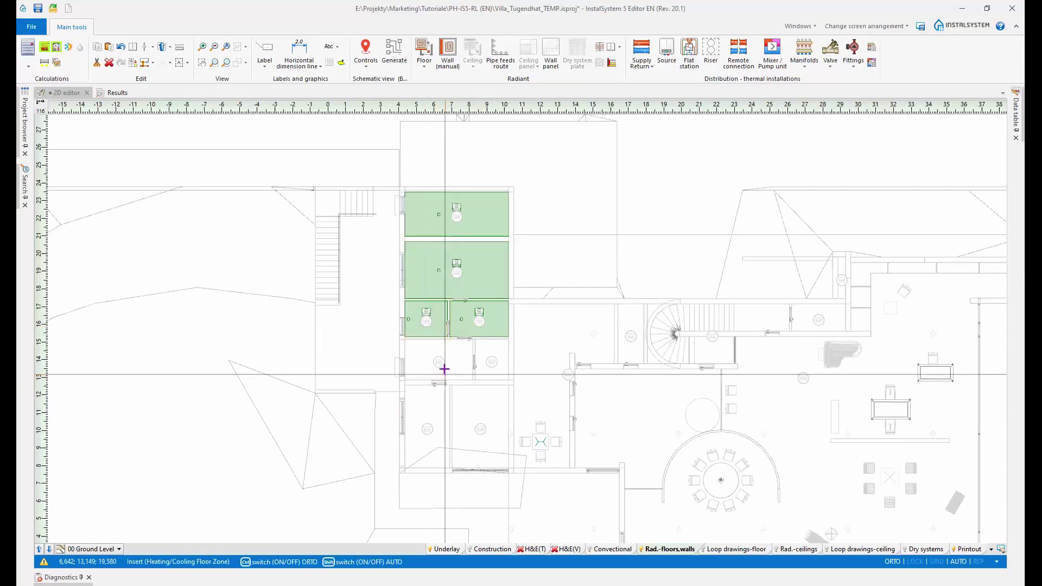
left_click(439, 361)
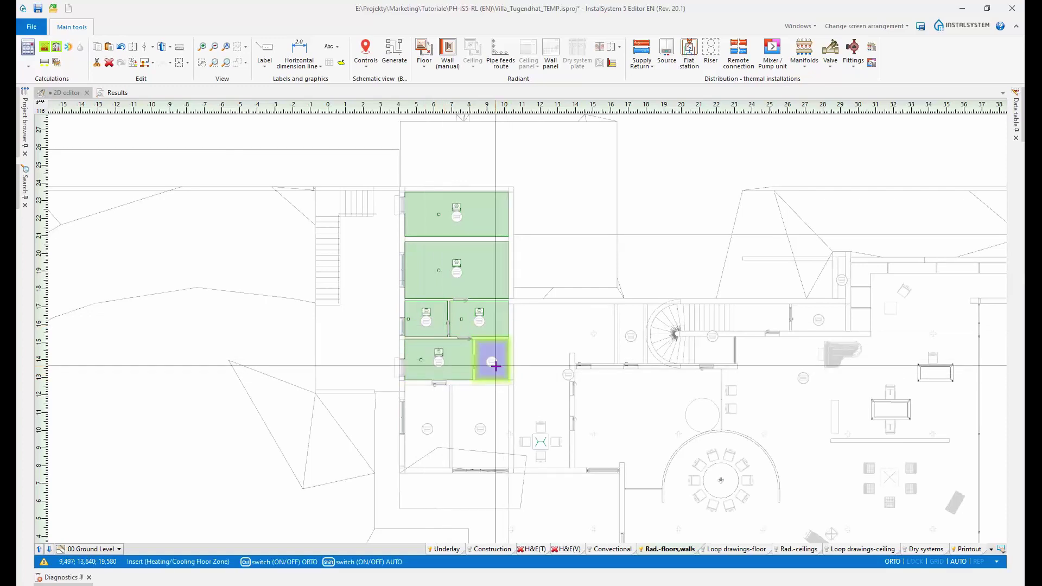
left_click(480, 429)
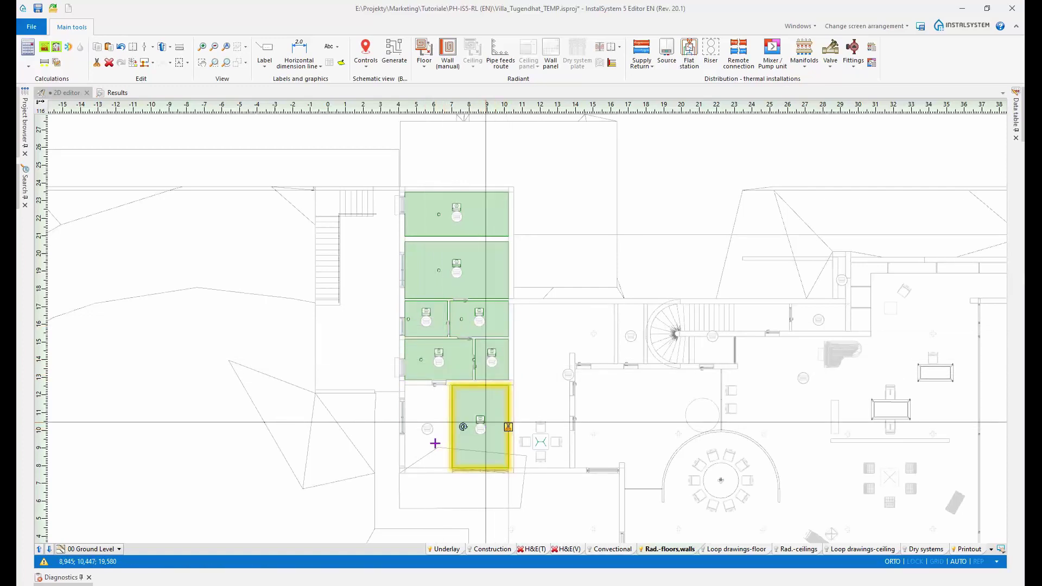
left_click(427, 431)
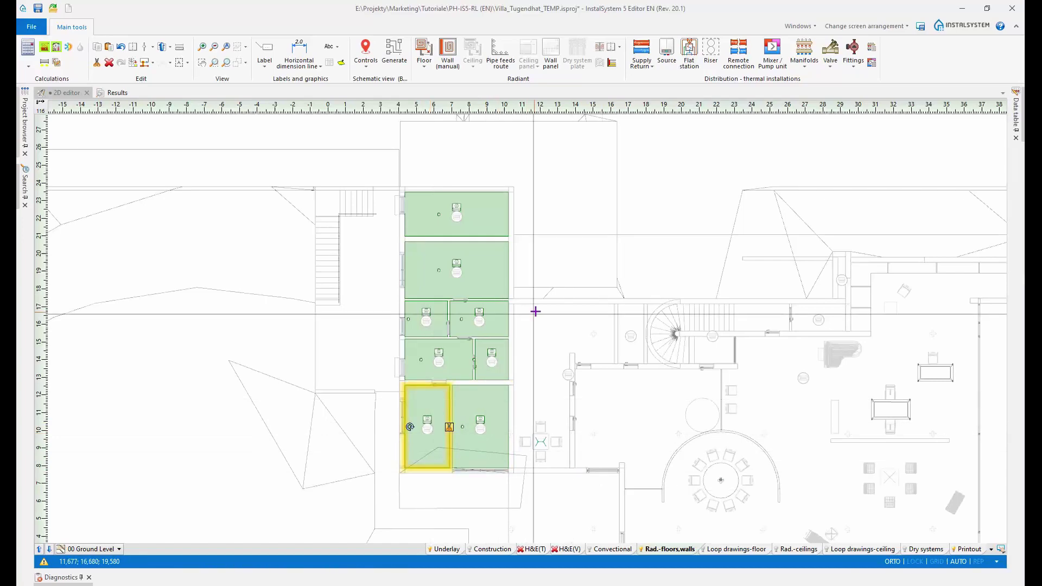
Step: Insert a double apartment manifold at the east wall of the 4.36 m² room in the west wing
scroll(537, 373, "up", 5)
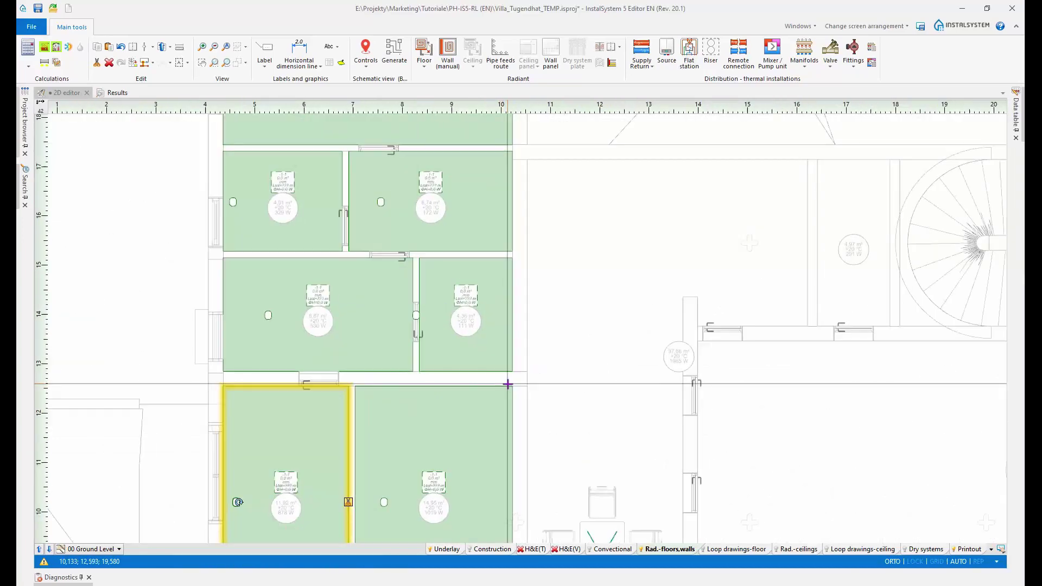
scroll(585, 371, "down", 3)
scroll(589, 314, "down", 2)
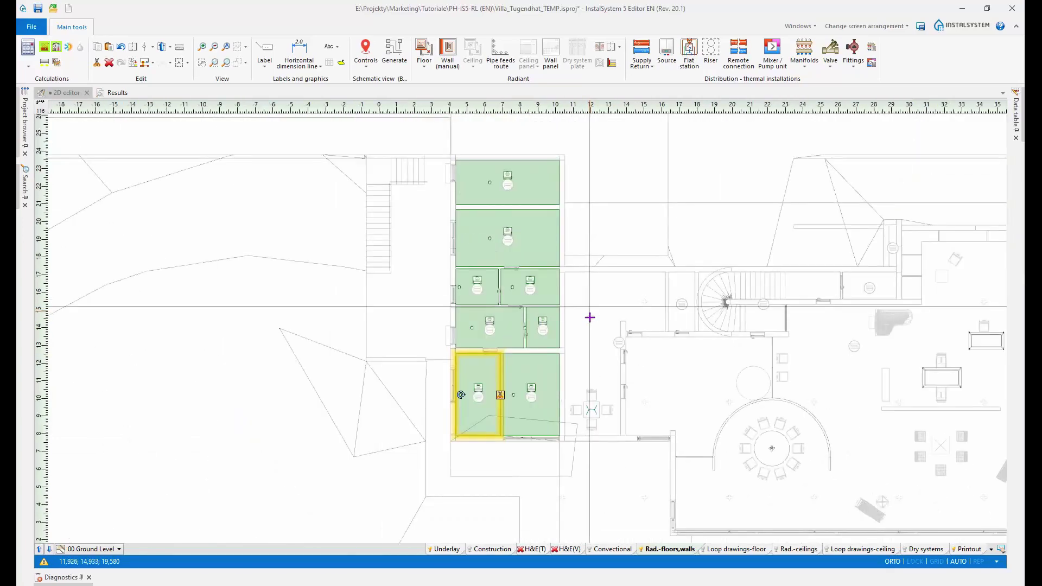
scroll(567, 341, "up", 2)
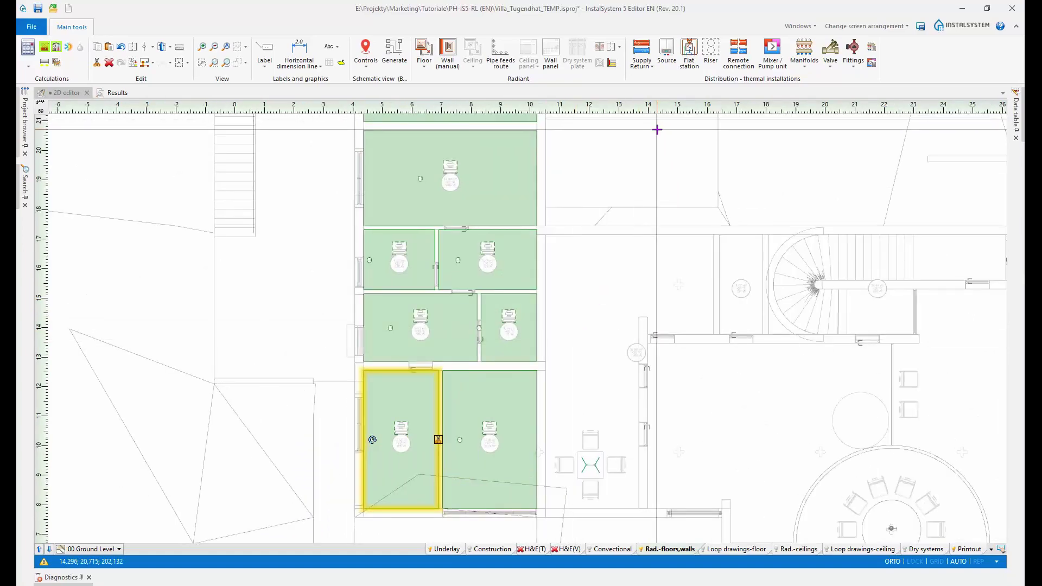
left_click(810, 67)
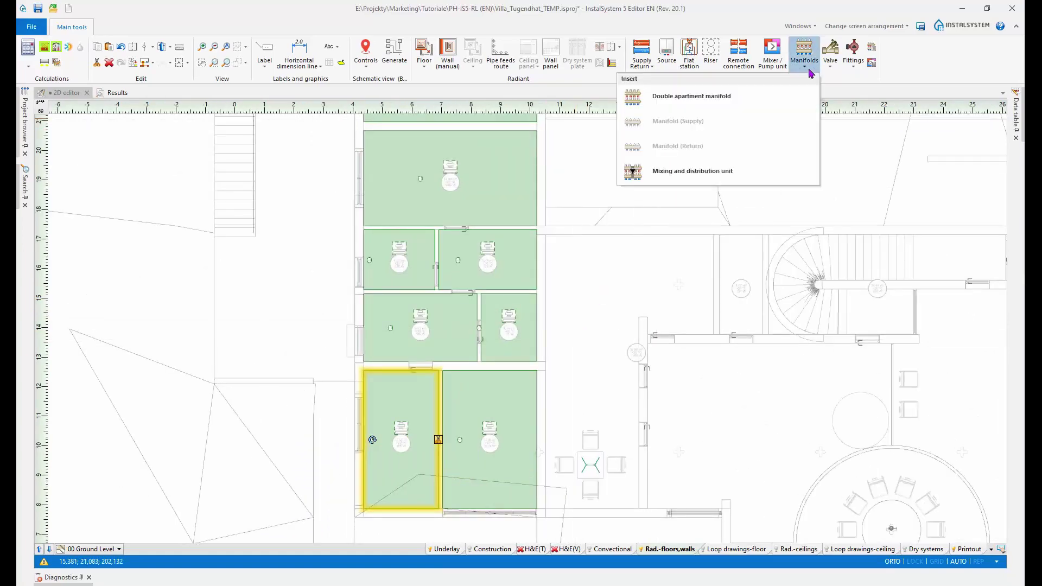
left_click(698, 101)
scroll(542, 320, "up", 4)
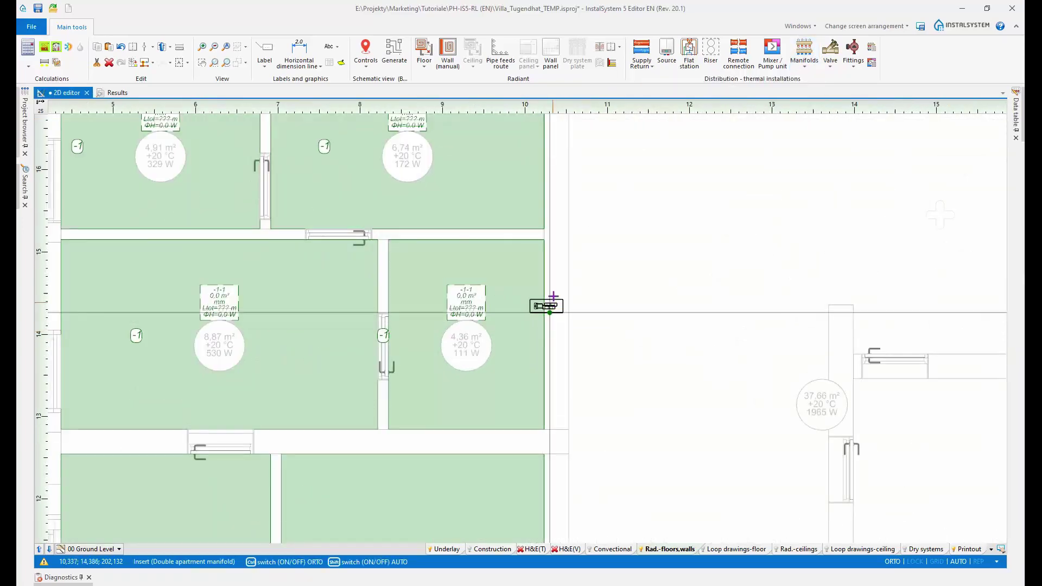
left_click(549, 302)
Step: Rotate the manifold half a turn to face the 4.36 m² room and move it into the adjacent wall
scroll(545, 298, "up", 4)
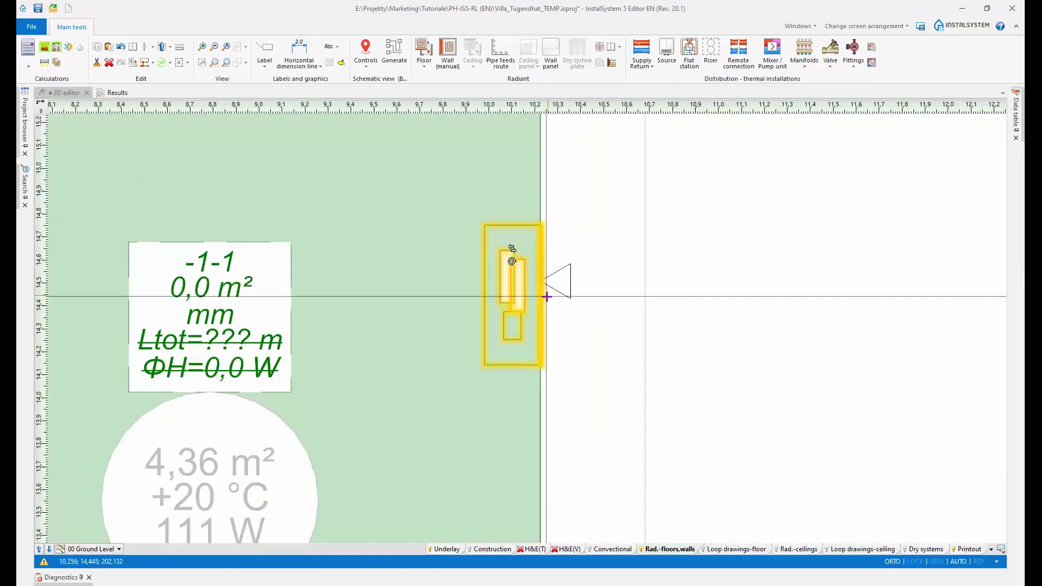
scroll(547, 296, "up", 4)
left_click(483, 210)
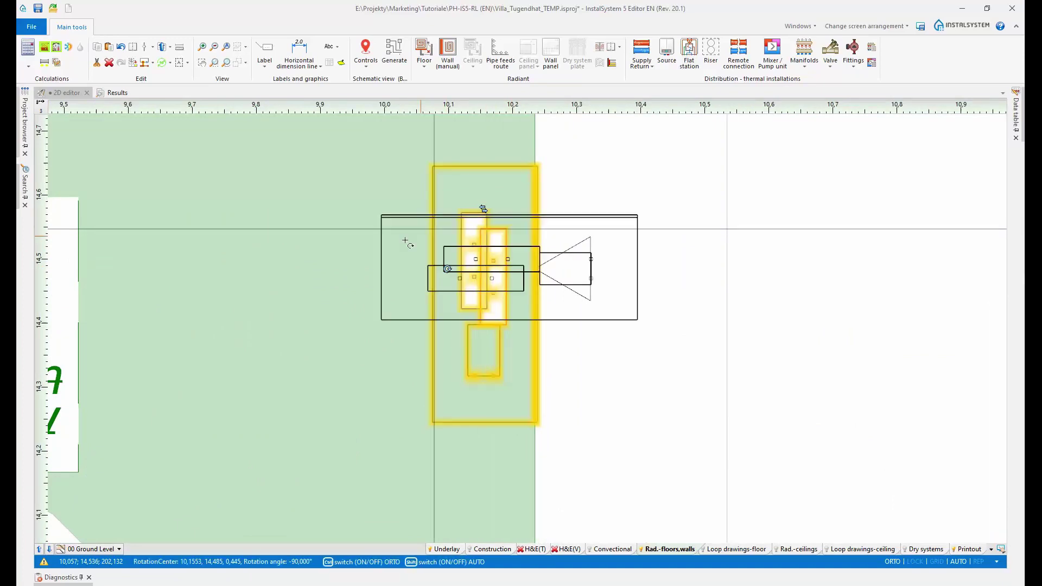
left_click(591, 363)
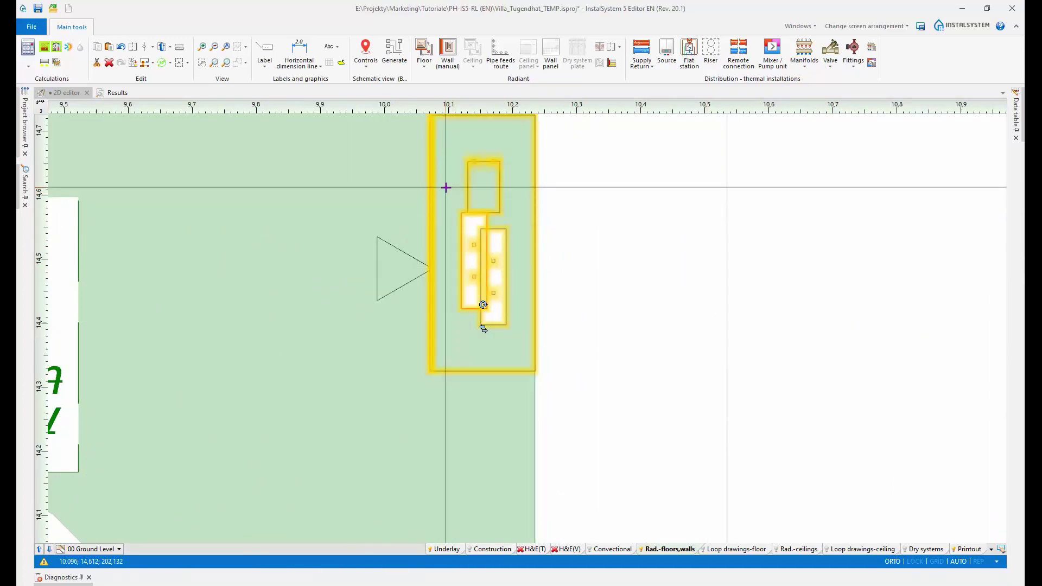
left_click_drag(445, 187, 542, 211)
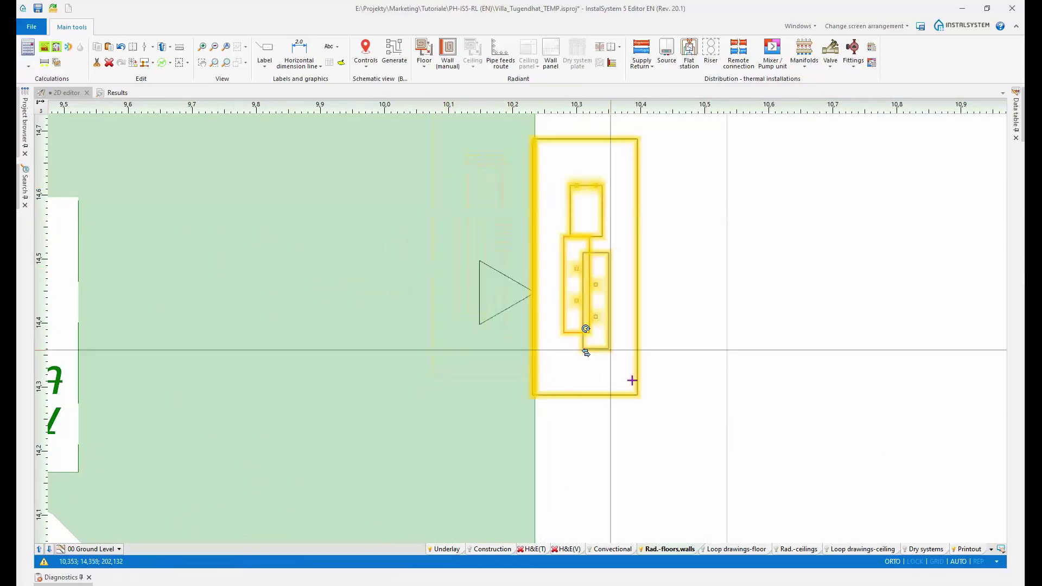
Step: Move the manifold south within the wall to about the middle of the 4.36 m² room's east side
scroll(586, 353, "down", 5)
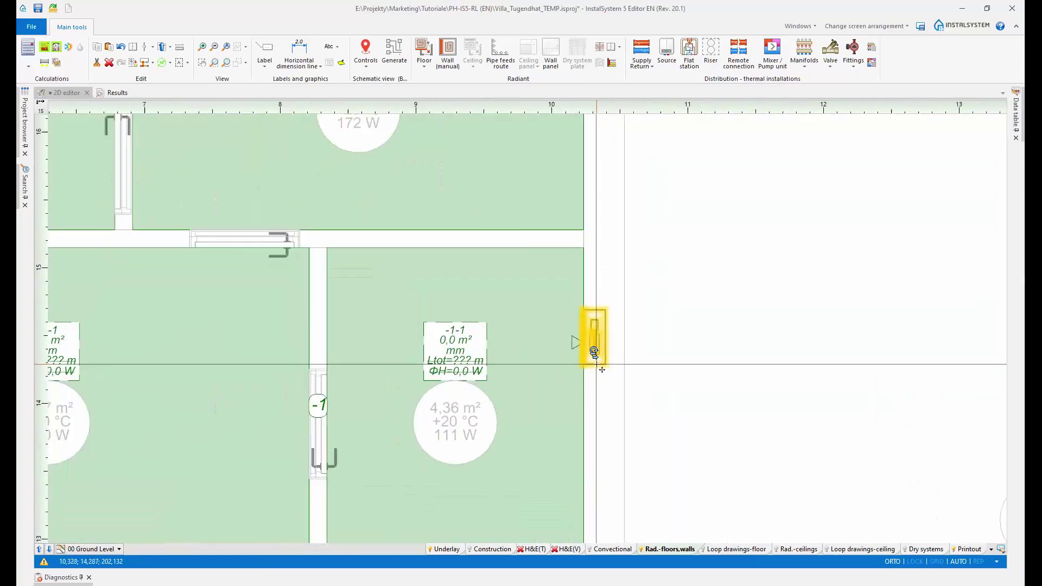
left_click_drag(590, 359, 586, 419)
scroll(586, 418, "up", 5)
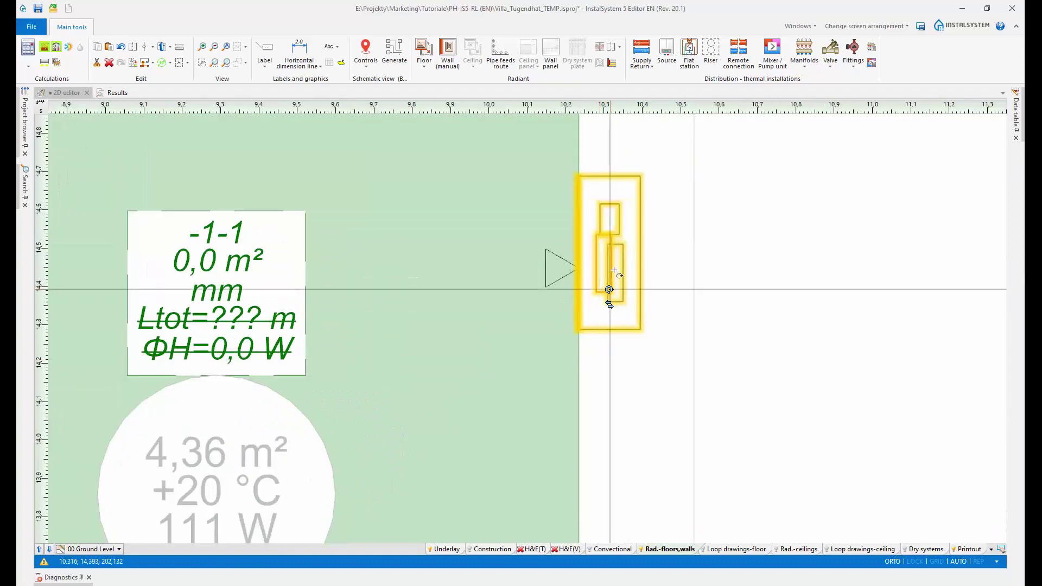
left_click_drag(608, 290, 608, 465)
scroll(607, 404, "down", 10)
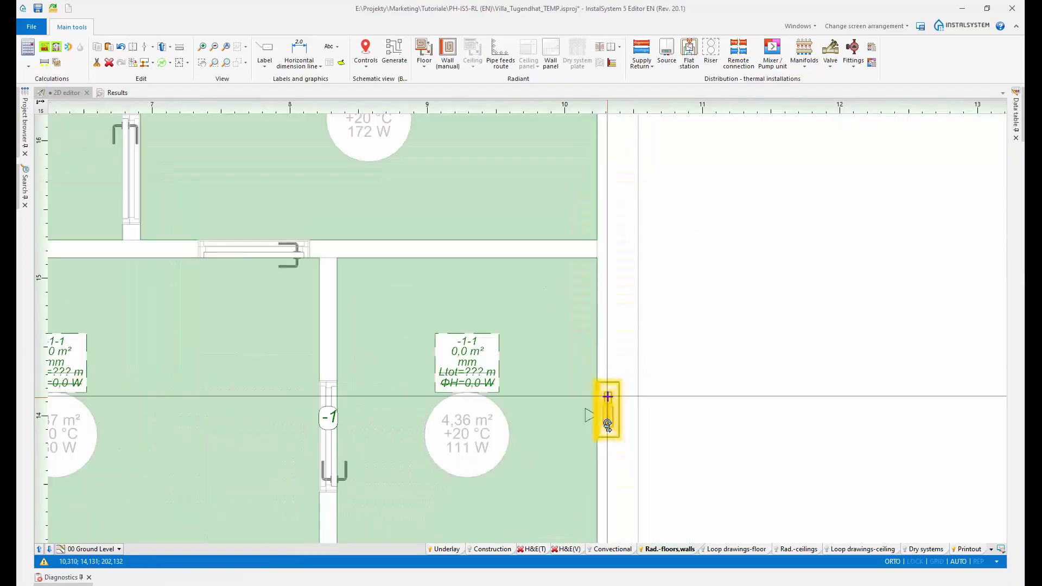
scroll(606, 398, "down", 8)
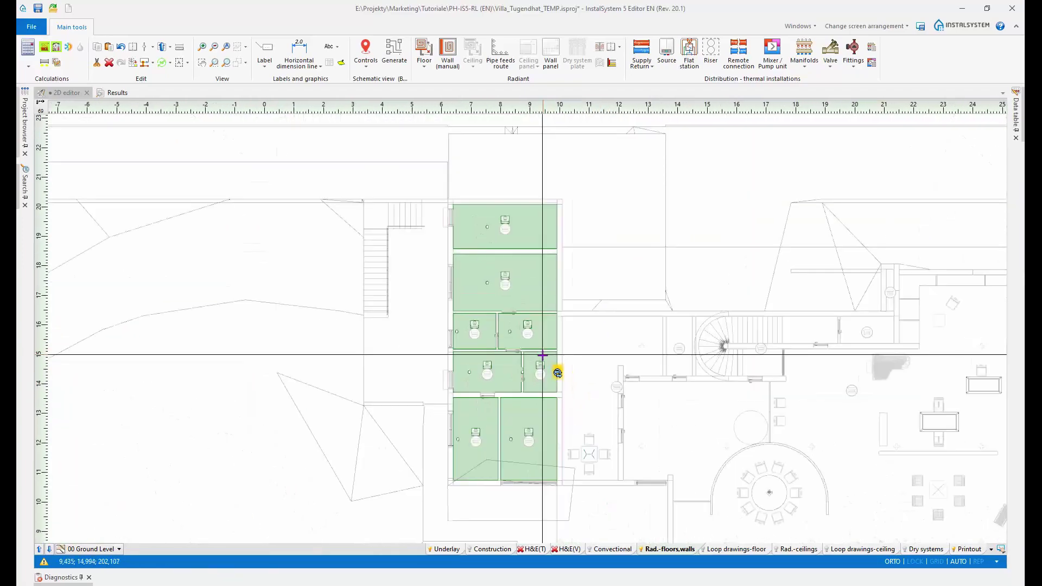
middle_click_drag(561, 366, 552, 368)
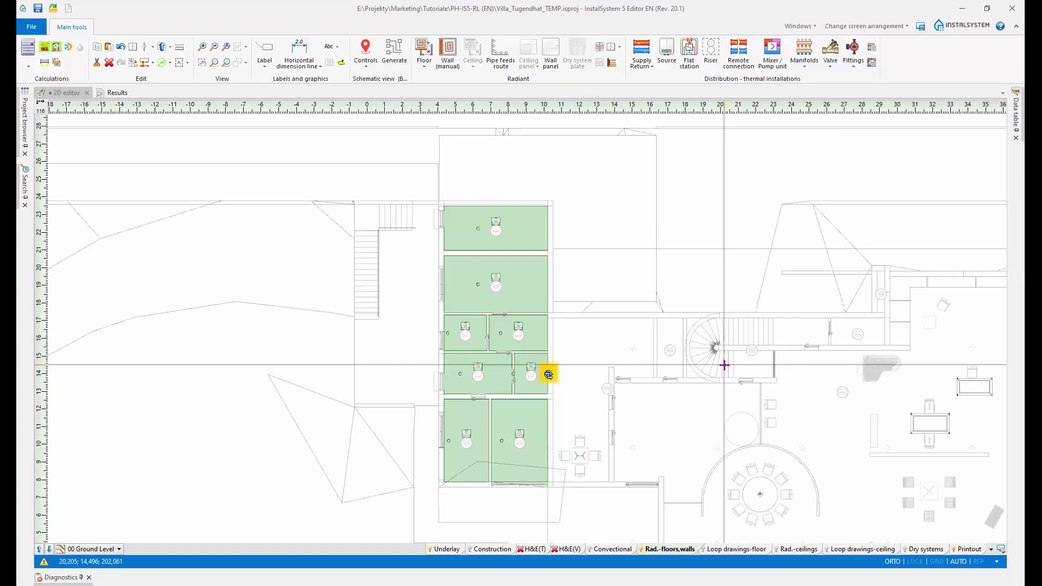
Step: Open General data, review the settings for virtual connections of radiant systems, and return to the 2D plan
left_click(799, 30)
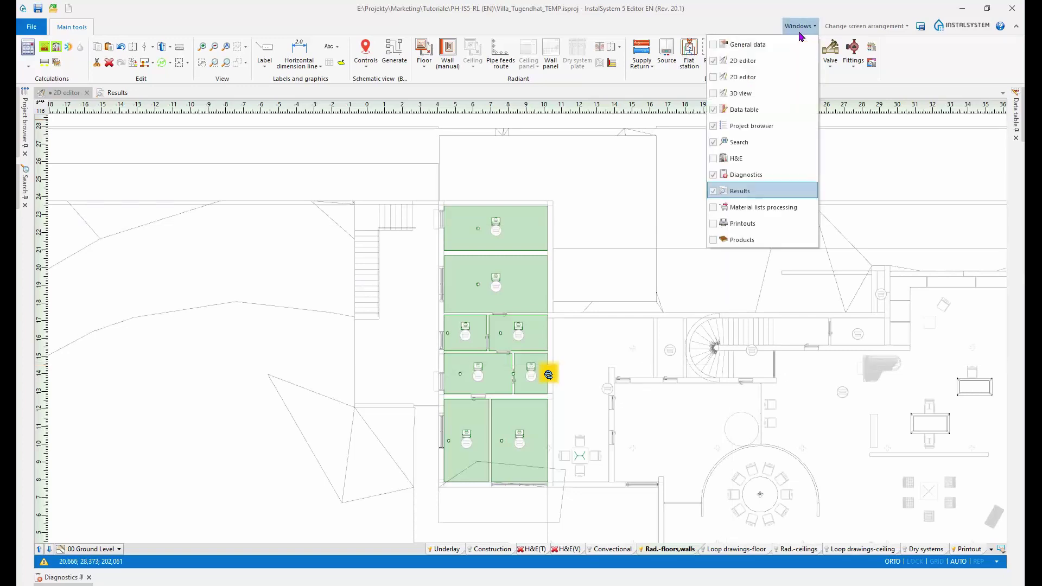
left_click(748, 44)
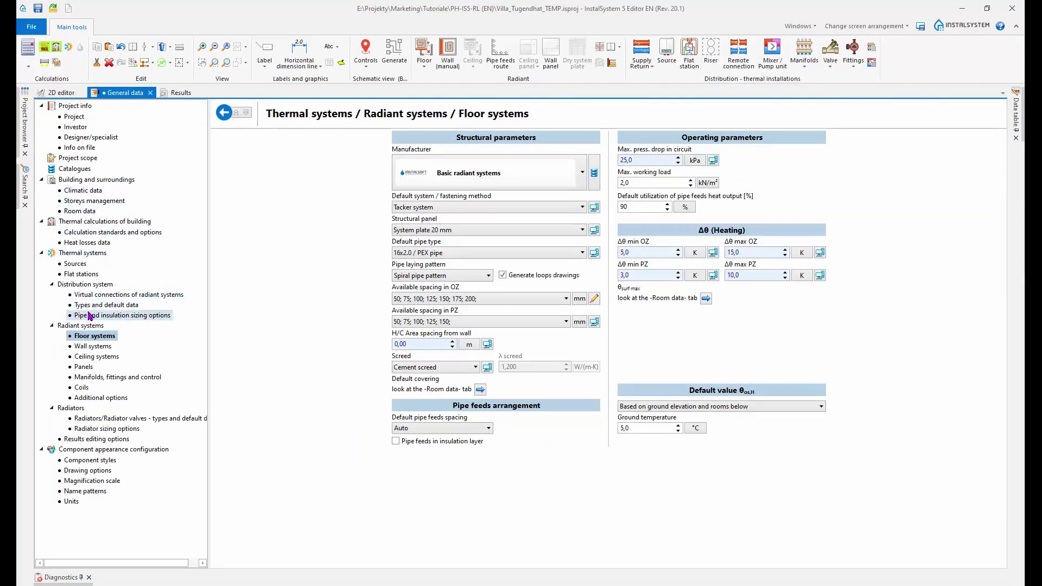
left_click(92, 295)
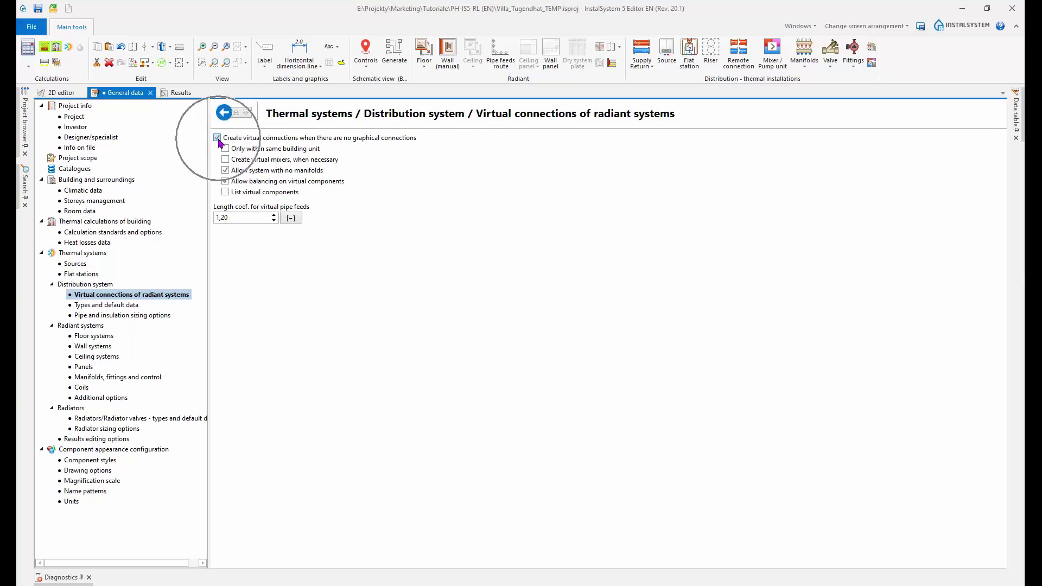
left_click(61, 93)
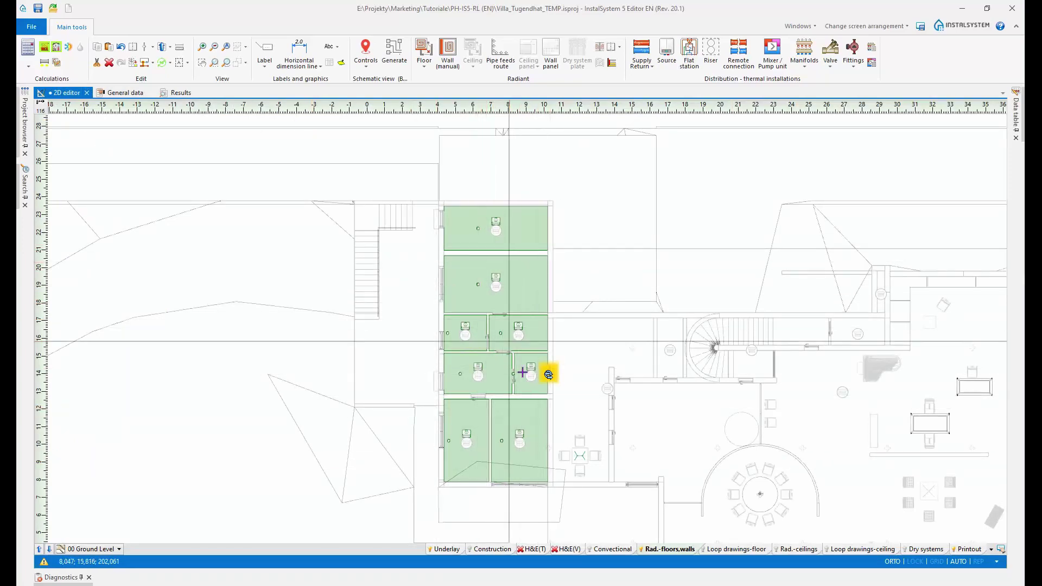
Step: Select the floor zone of the 14.70 m² room and show its properties in a widened Data table
scroll(548, 374, "up", 2)
scroll(559, 376, "up", 3)
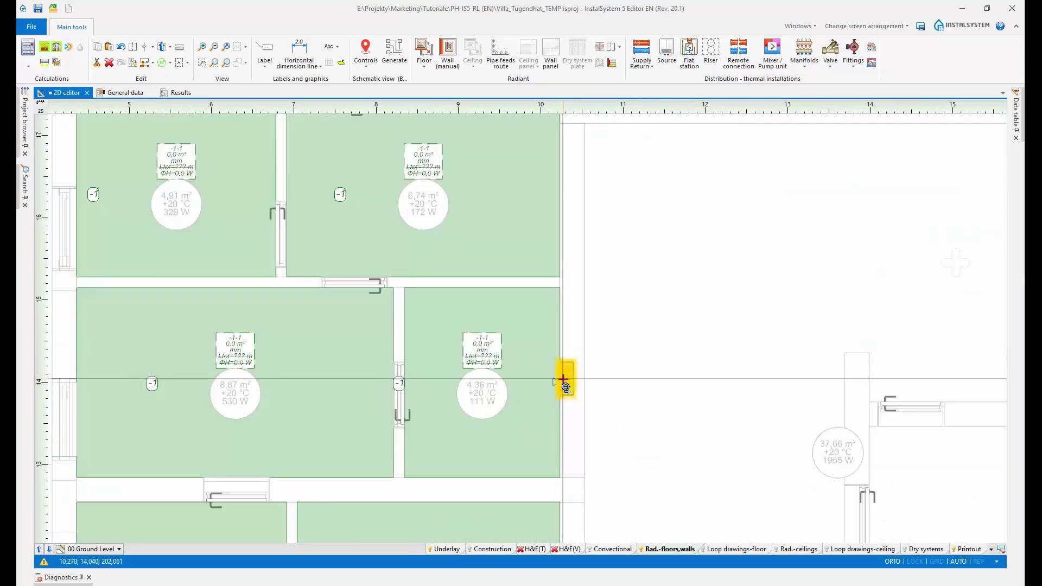
scroll(560, 378, "down", 2)
scroll(559, 378, "down", 2)
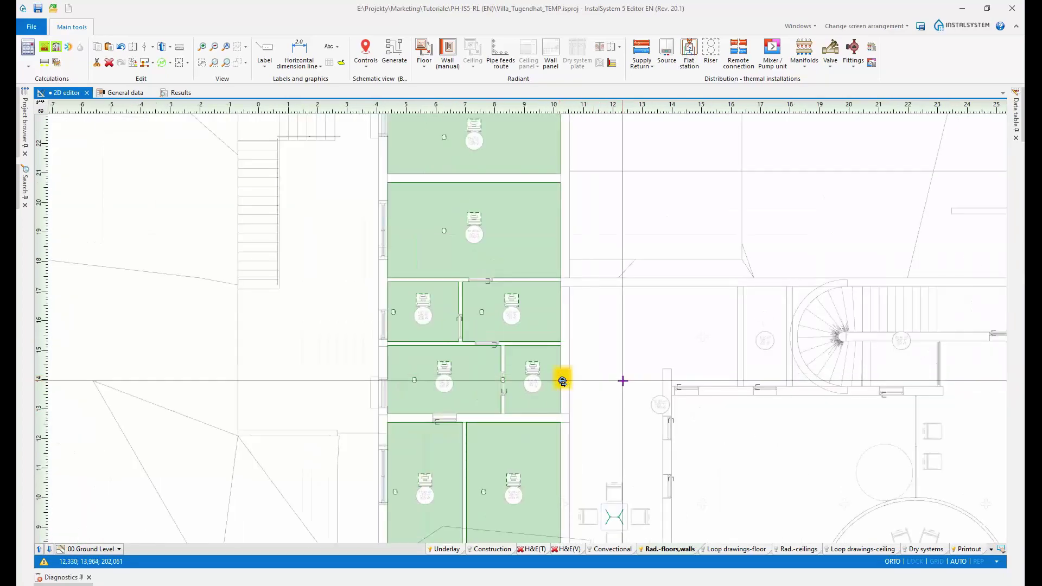
scroll(629, 380, "down", 2)
middle_click_drag(639, 377, 553, 365)
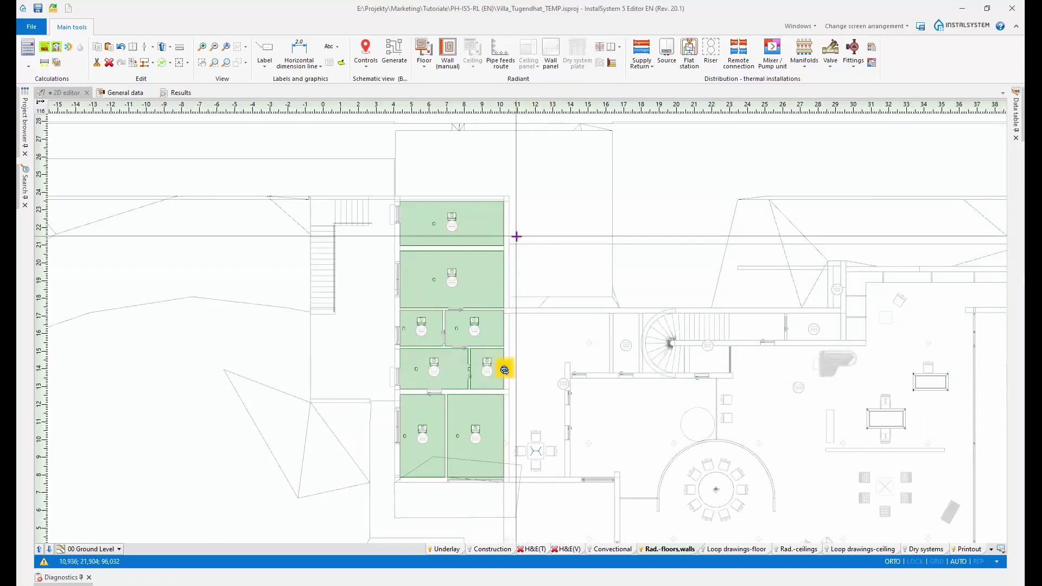
scroll(500, 214, "up", 2)
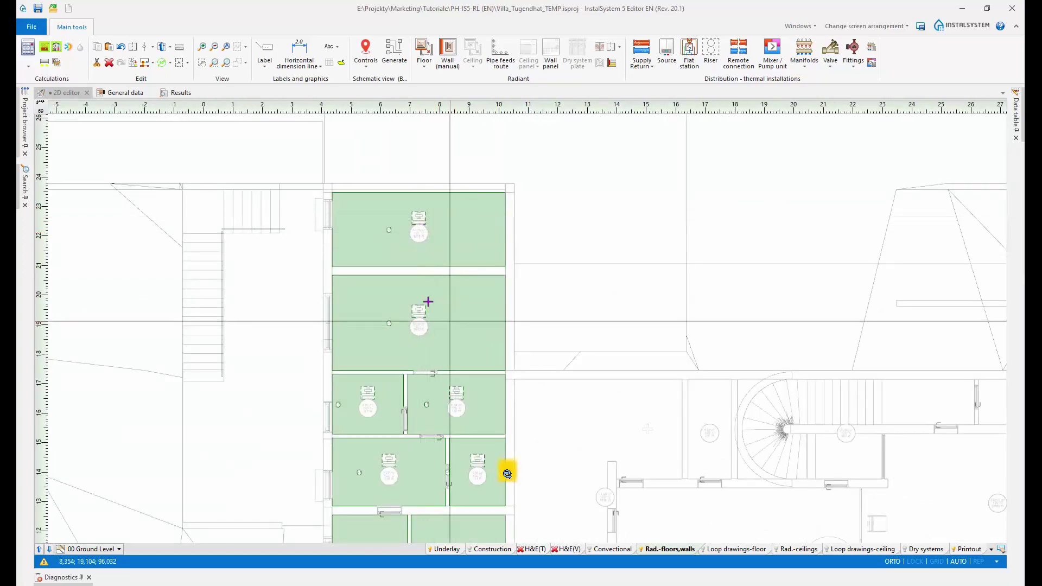
scroll(478, 249, "up", 2)
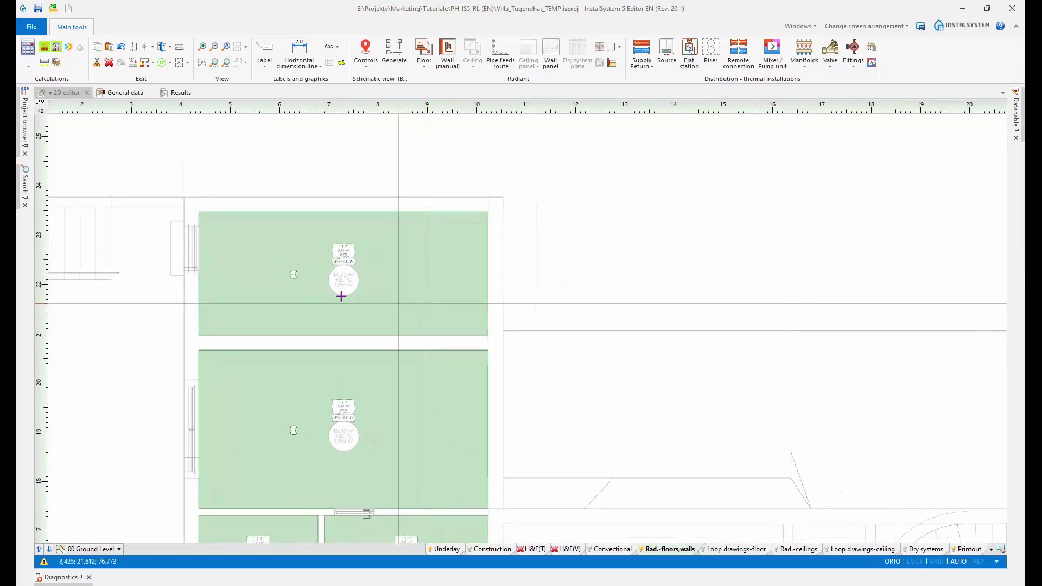
scroll(304, 274, "up", 3)
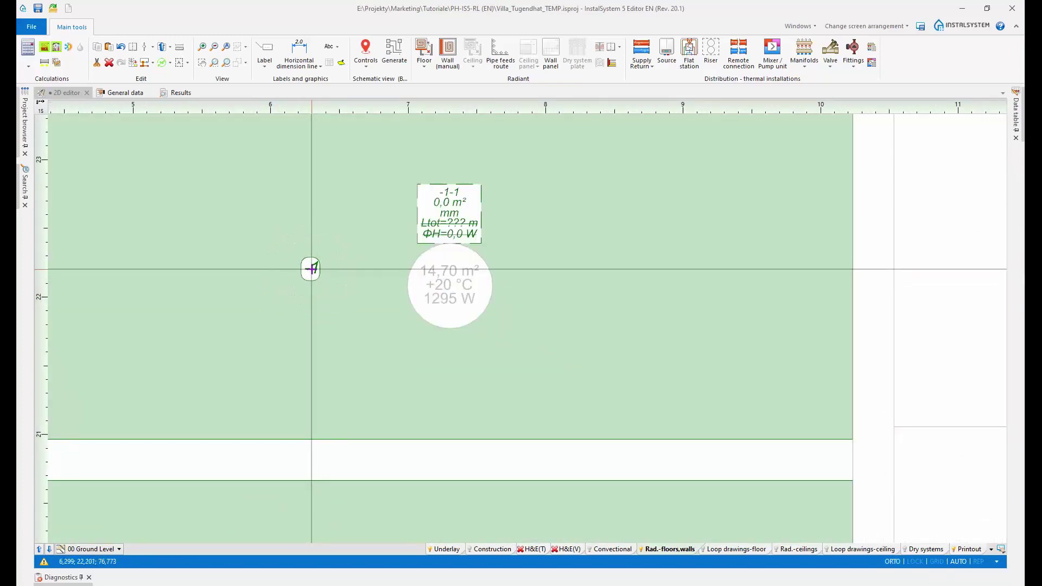
left_click(311, 269)
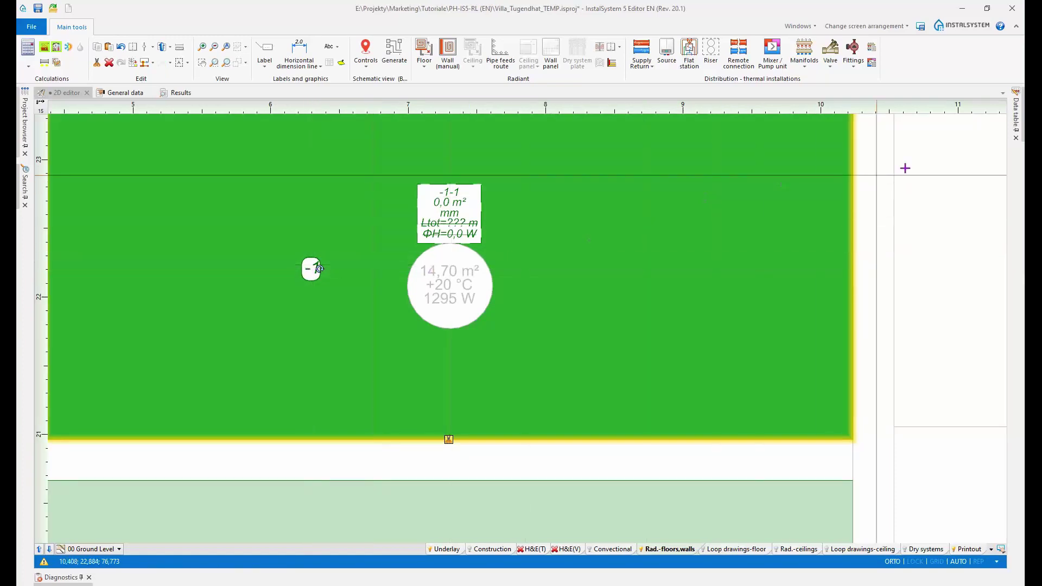
left_click(1017, 132)
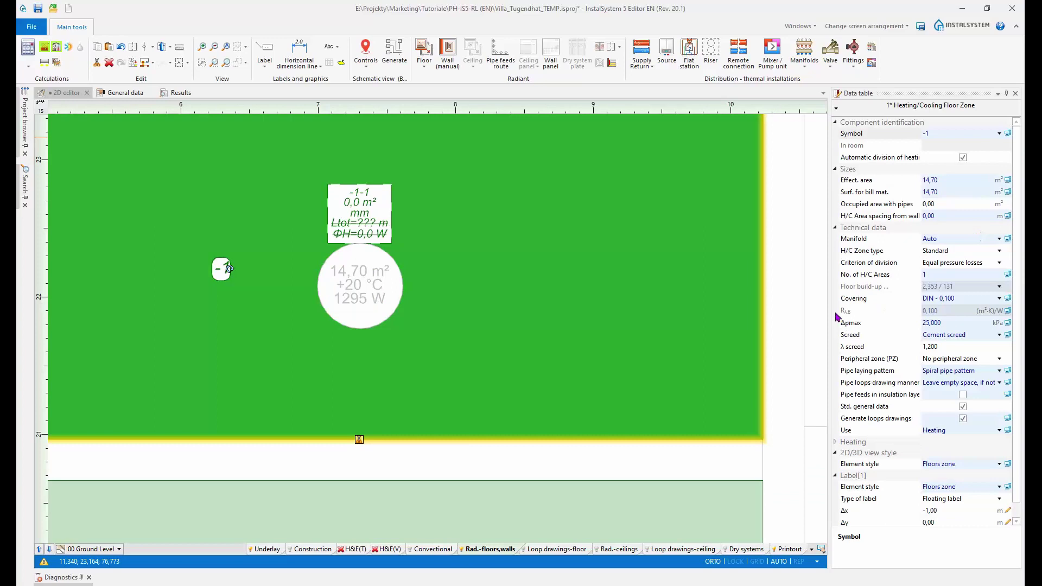
left_click_drag(828, 310, 788, 311)
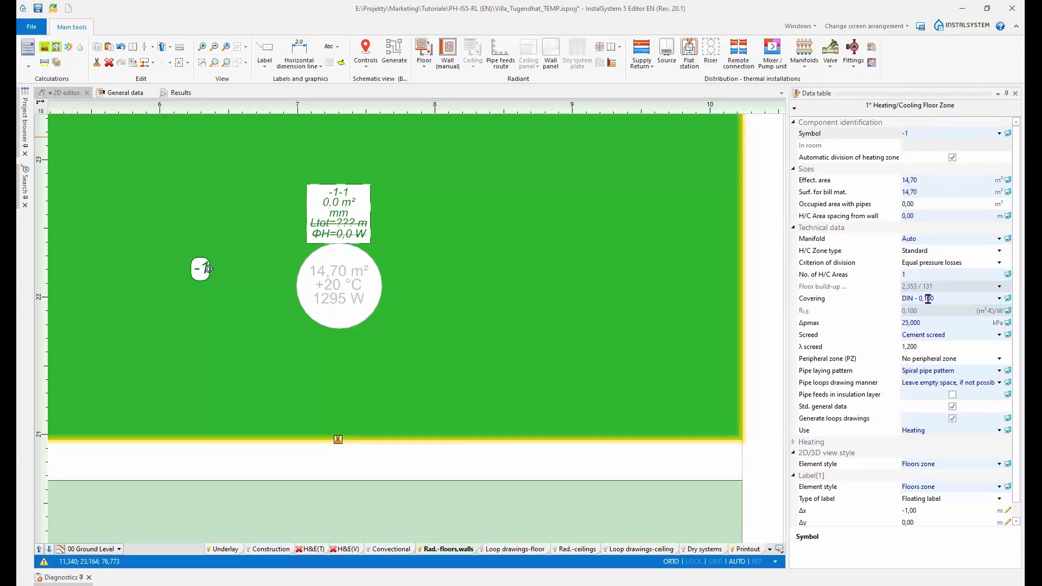
Step: Add the floor zones of the 18.93, 6.74 and 4.91 m² rooms to the selection
scroll(396, 256, "down", 2)
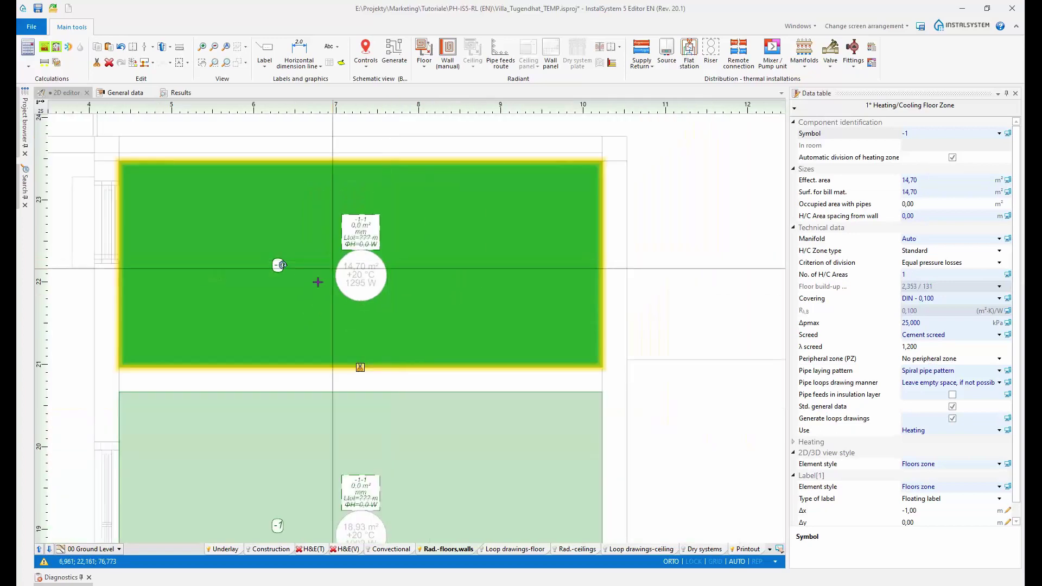
middle_click_drag(298, 327, 298, 299)
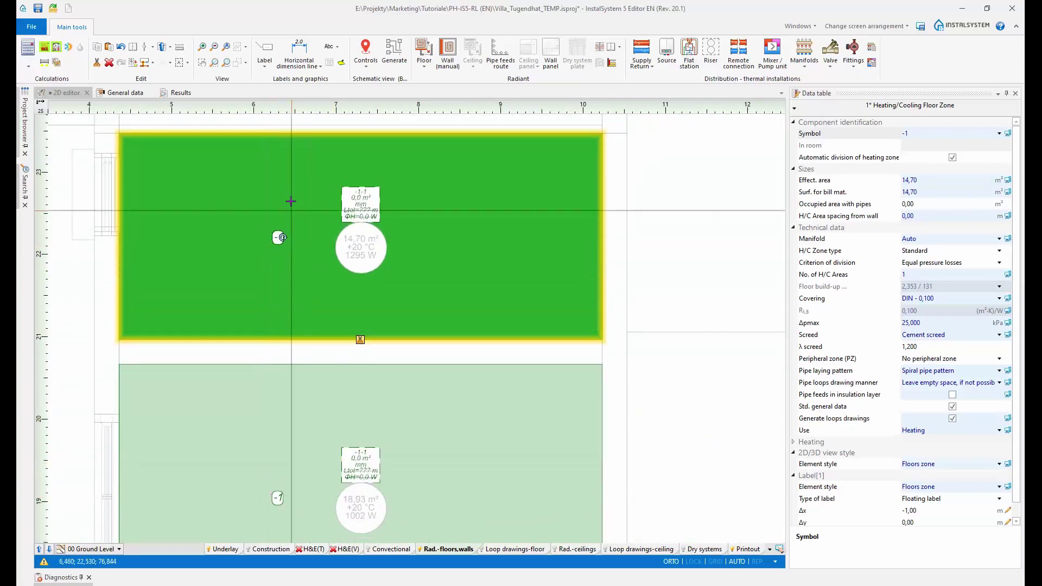
scroll(297, 260, "down", 2)
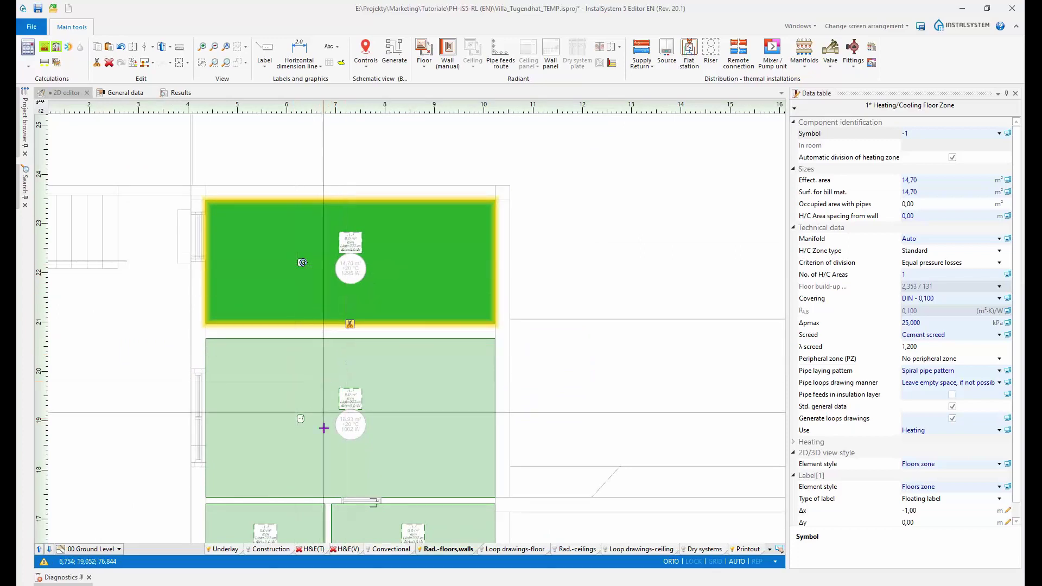
middle_click_drag(342, 395, 339, 349)
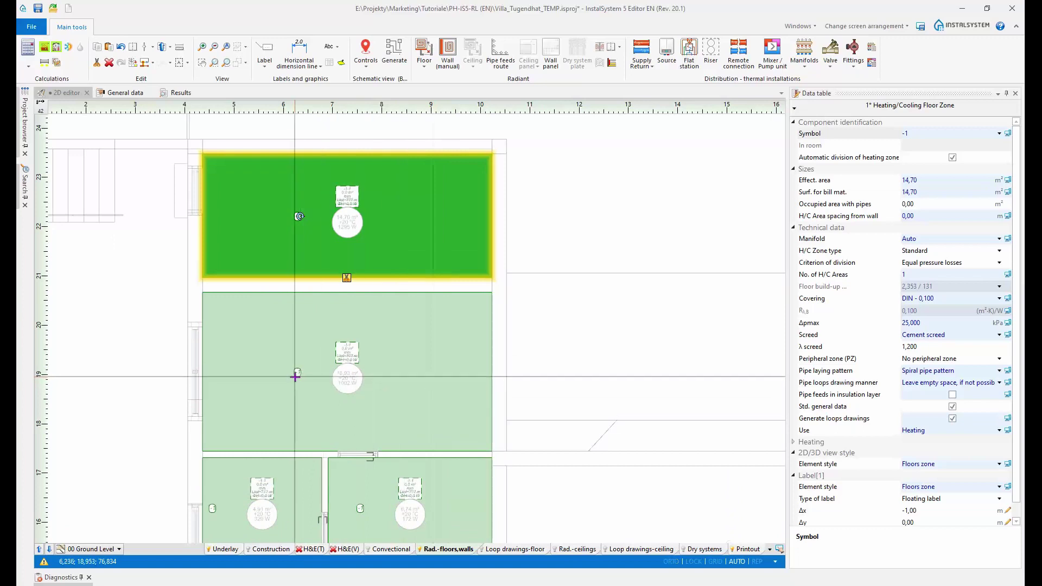
left_click(297, 373, "ctrl")
left_click(360, 509, "ctrl")
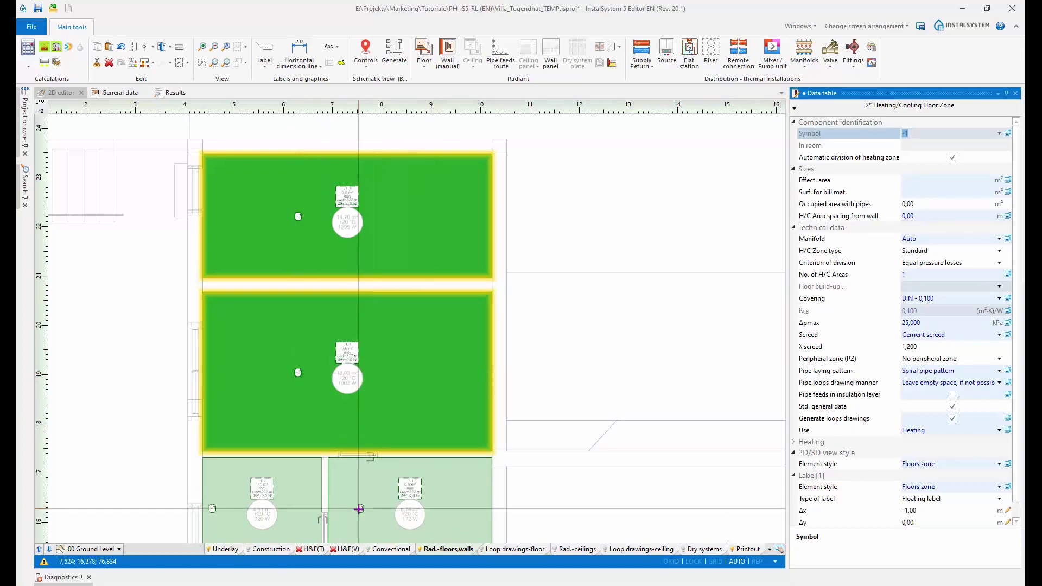
left_click(211, 509, "ctrl")
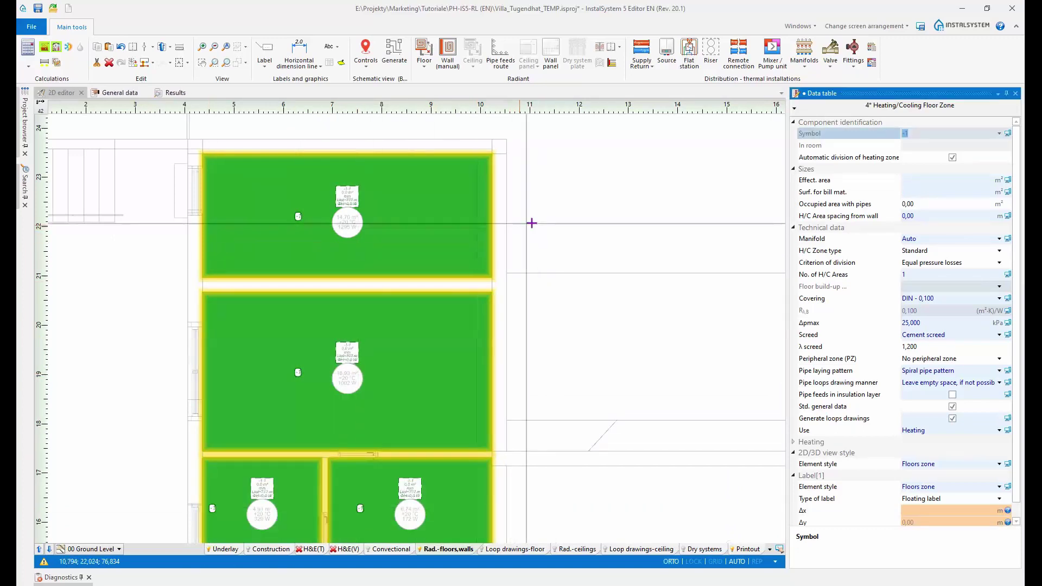
Step: Clear the multiple selection, select only the 14.70 m² room's floor zone, and widen the Data table slightly
left_click(531, 224)
left_click(299, 216)
scroll(296, 216, "up", 3)
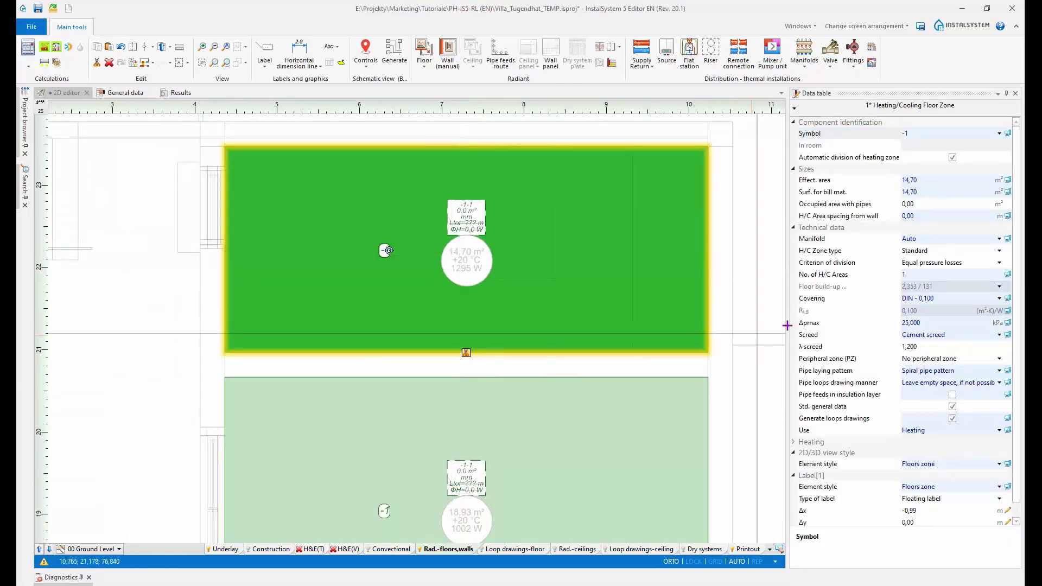
left_click_drag(773, 306, 769, 306)
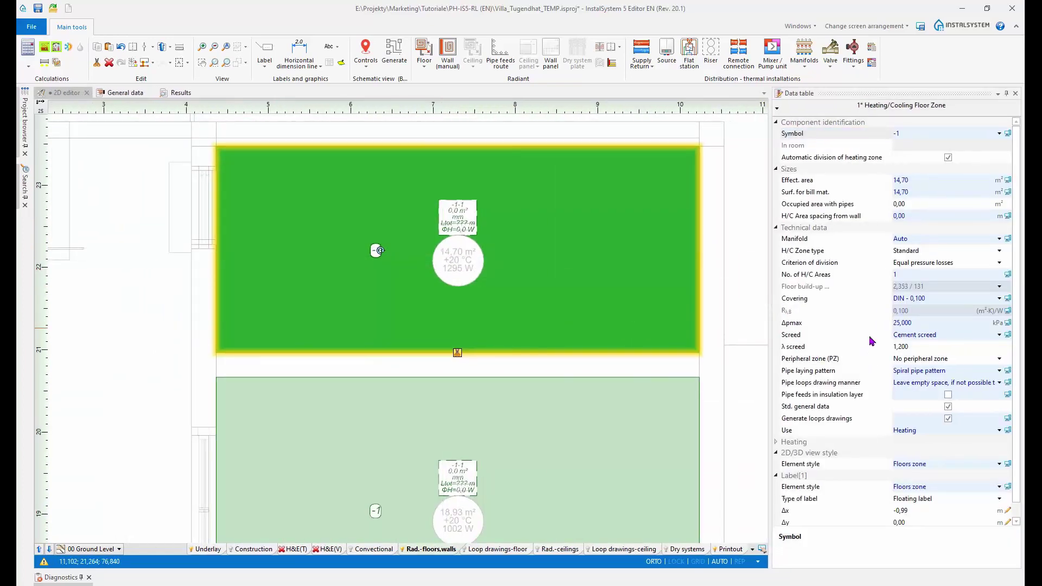
Step: Examine the zone's symbol, surface for bill of materials, occupied area with pipes and H/C area spacing from wall
left_click(904, 133)
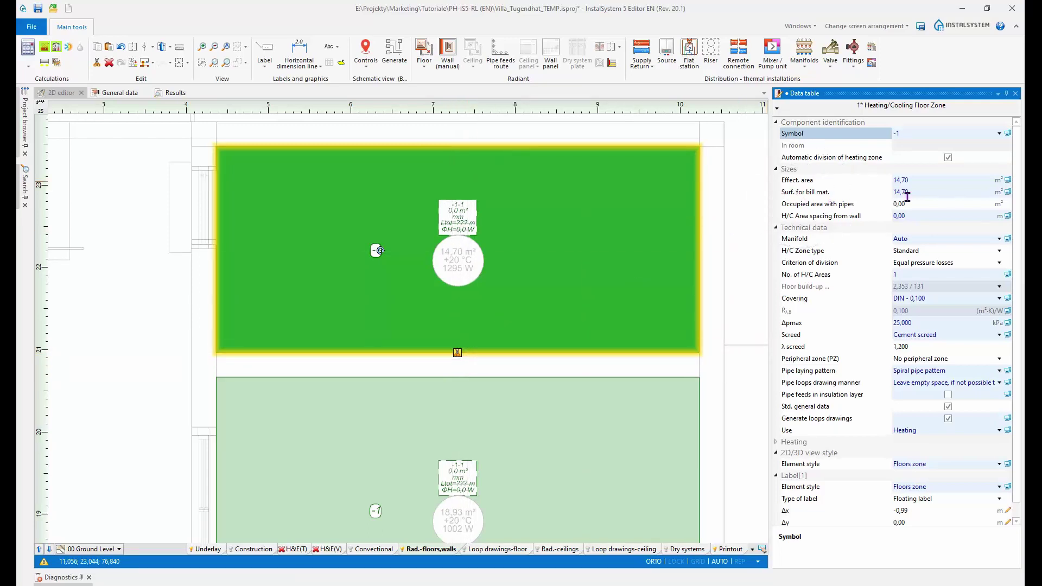
left_click(927, 191)
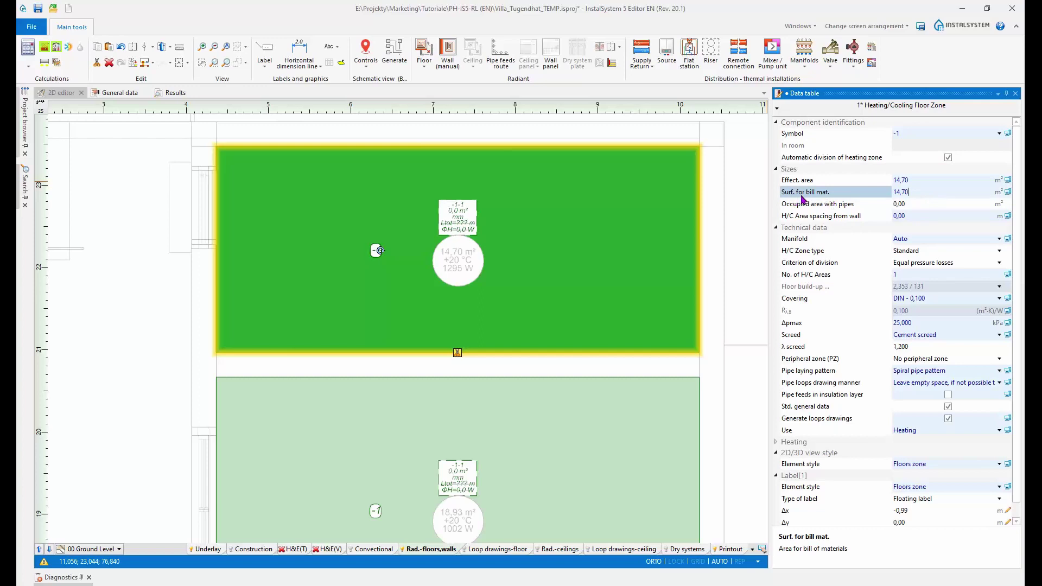
left_click(917, 205)
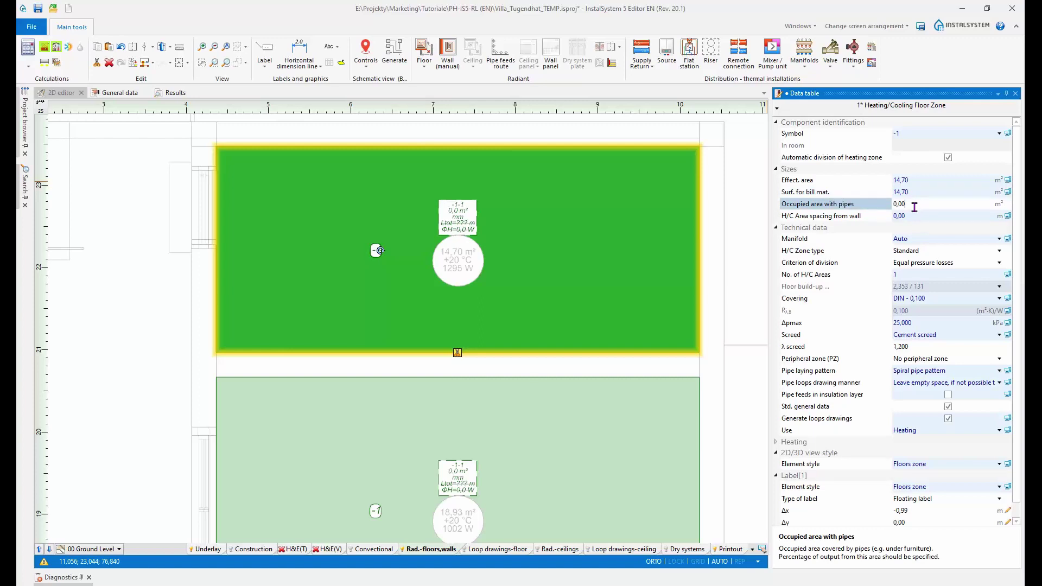
left_click(878, 205)
left_click(934, 205)
left_click(890, 197)
left_click(912, 203)
left_click(911, 216)
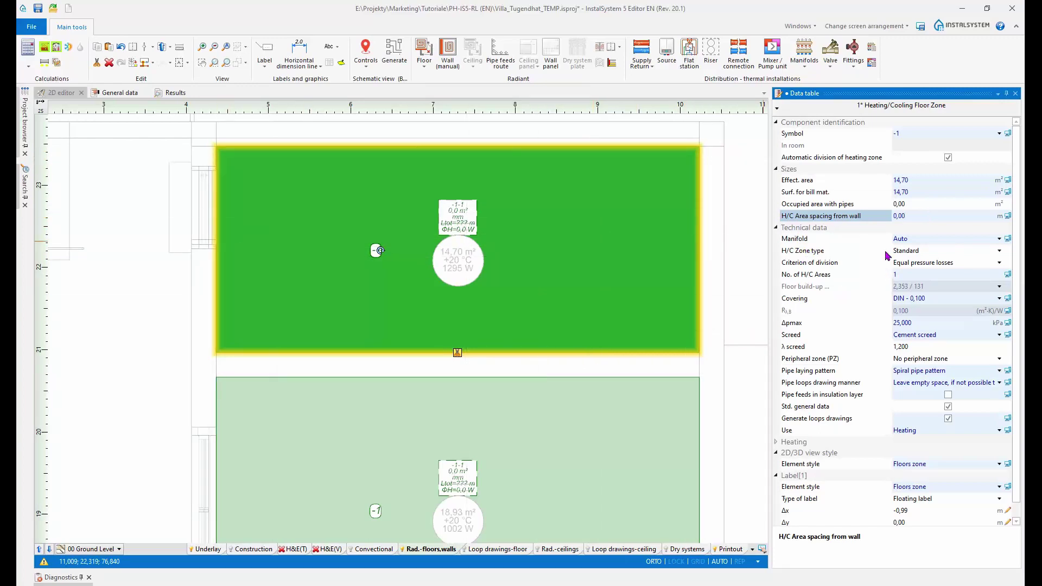
Step: Examine the zone's Manifold setting and compare the zone's location with the manifold's on the plan
left_click(917, 243)
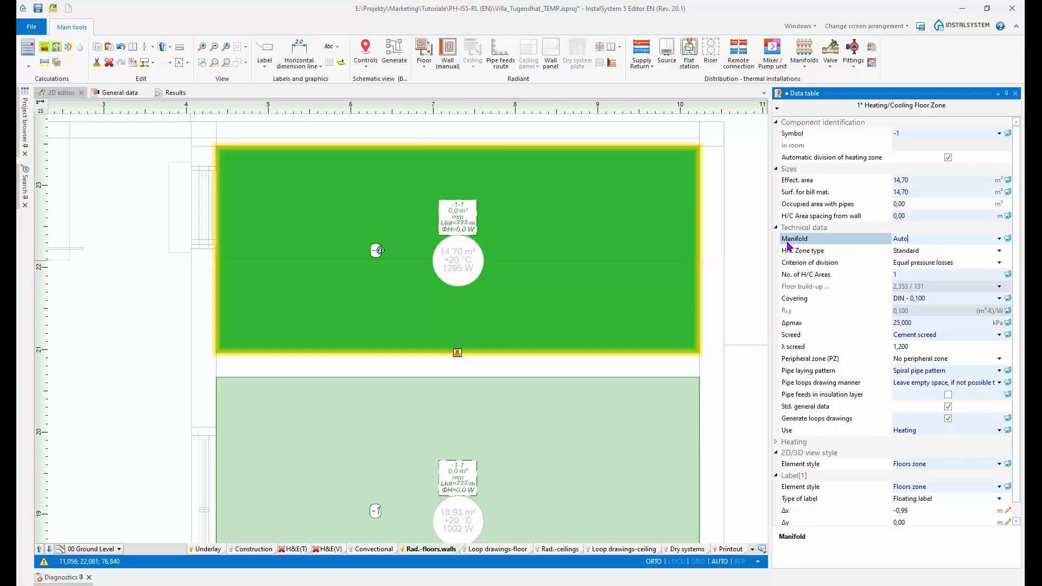
scroll(724, 356, "down", 3)
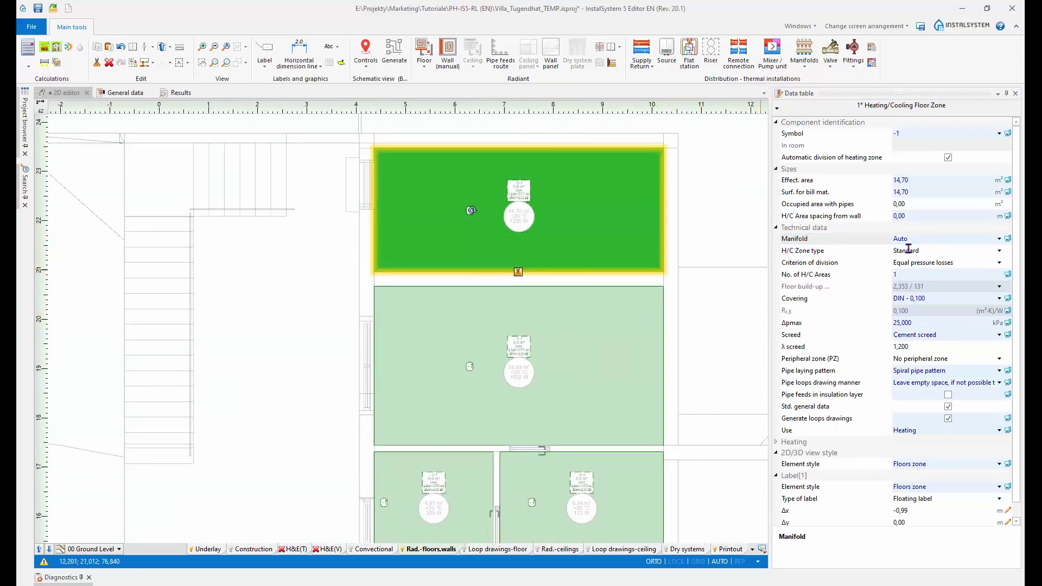
scroll(658, 398, "down", 3)
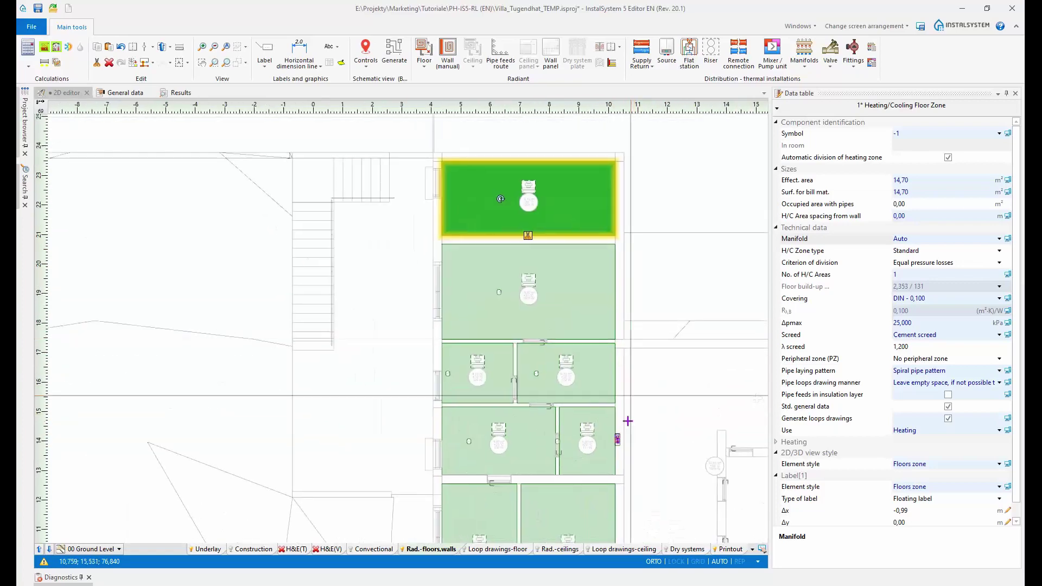
scroll(504, 185, "up", 3)
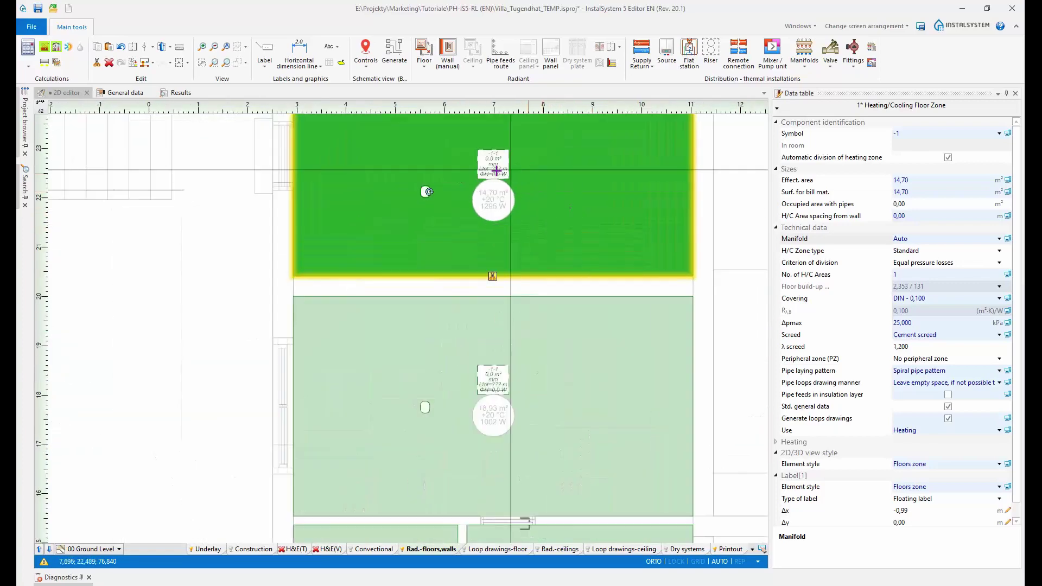
scroll(584, 399, "down", 4)
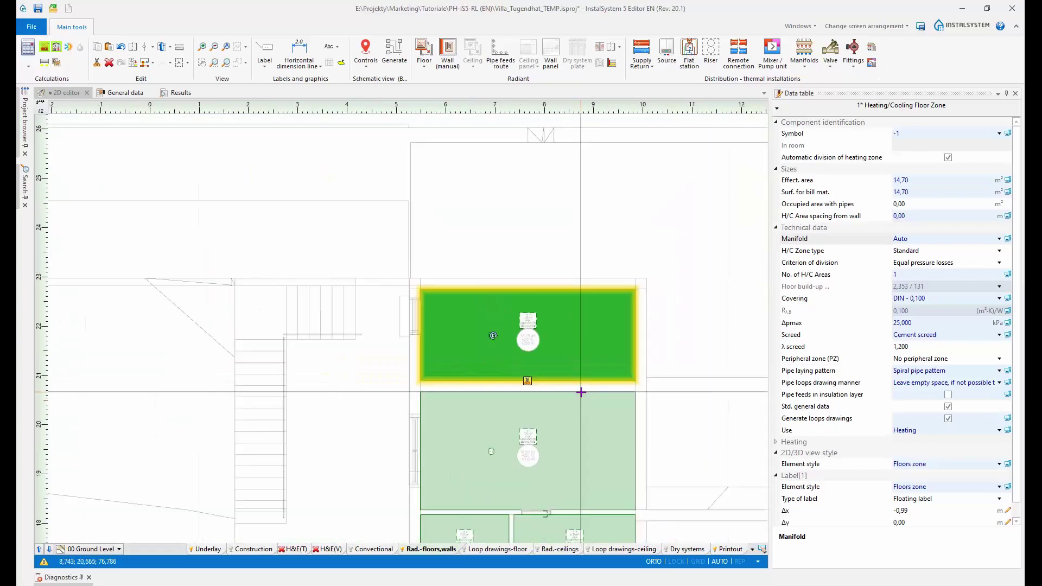
Step: Examine the H/C Zone type options available for the selected 14.70 m² floor zone
mouse_move(590, 391)
middle_mouse_down()
mouse_move(546, 270)
mouse_move(583, 385)
middle_mouse_up()
scroll(511, 315, "up", 1)
scroll(510, 314, "up", 3)
middle_click_drag(593, 332, 525, 311)
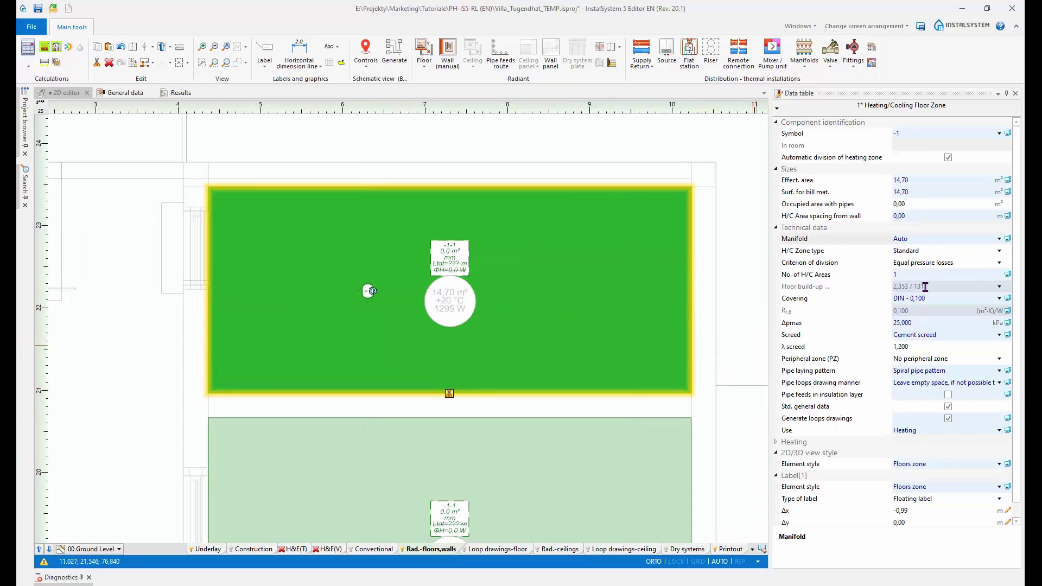
left_click(936, 250)
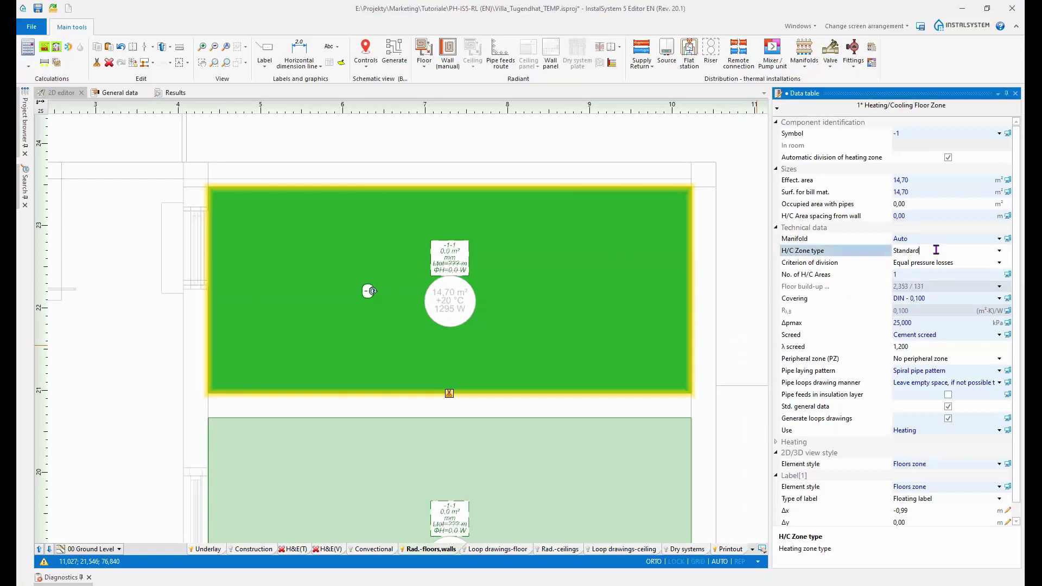
left_click(999, 251)
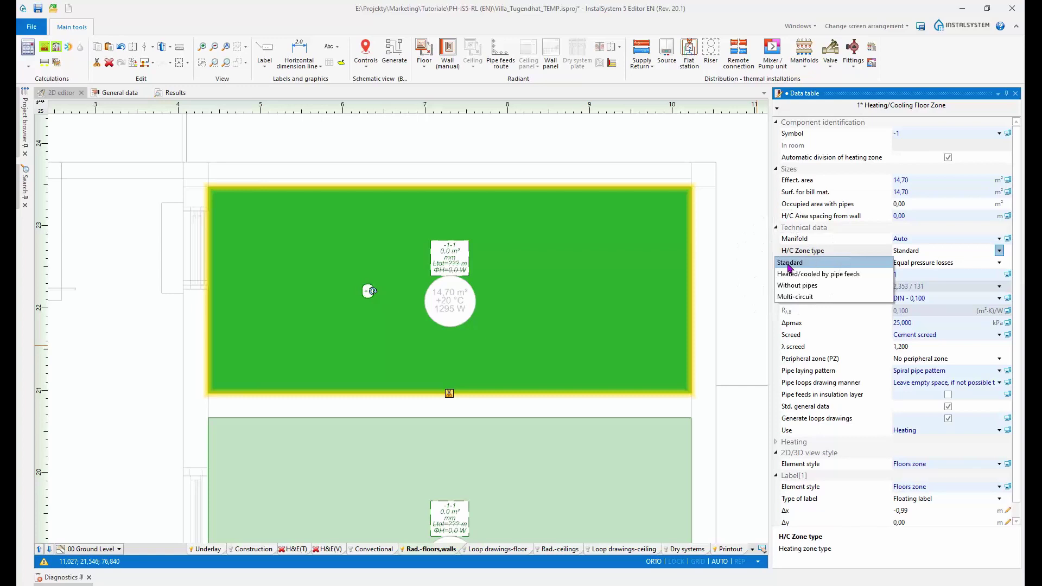
left_click(999, 251)
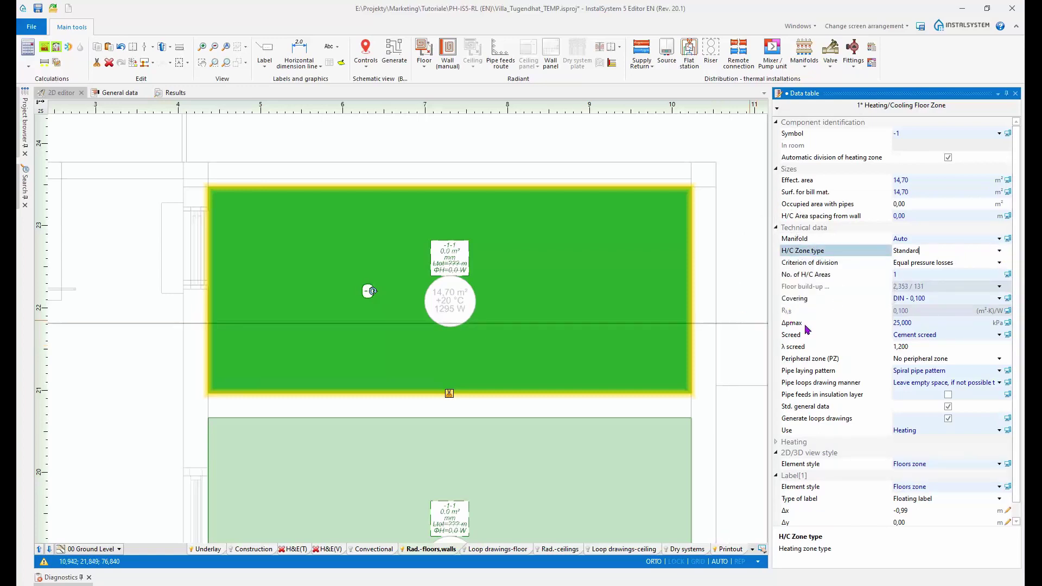
left_click(998, 252)
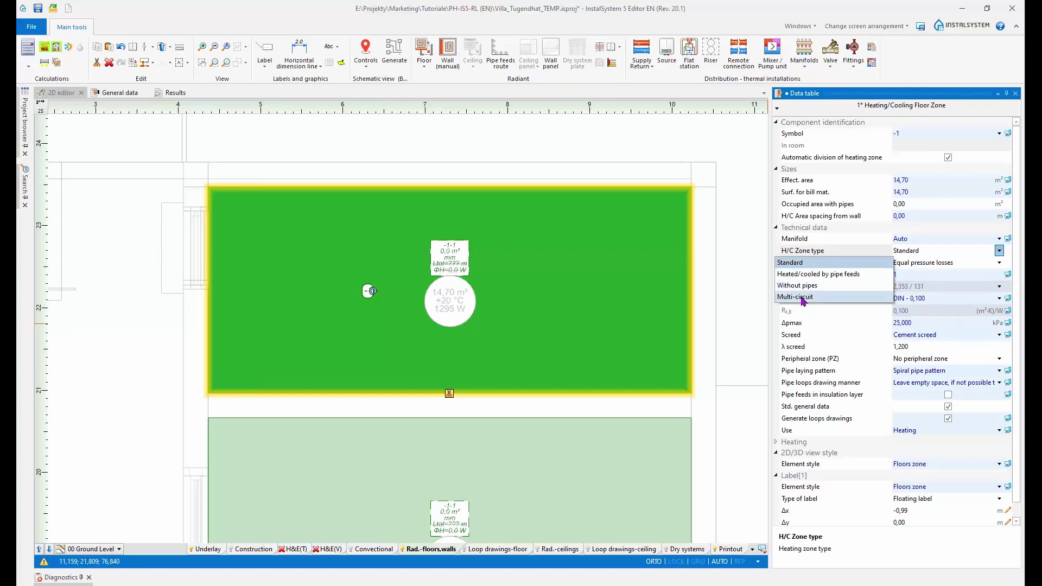
left_click(998, 251)
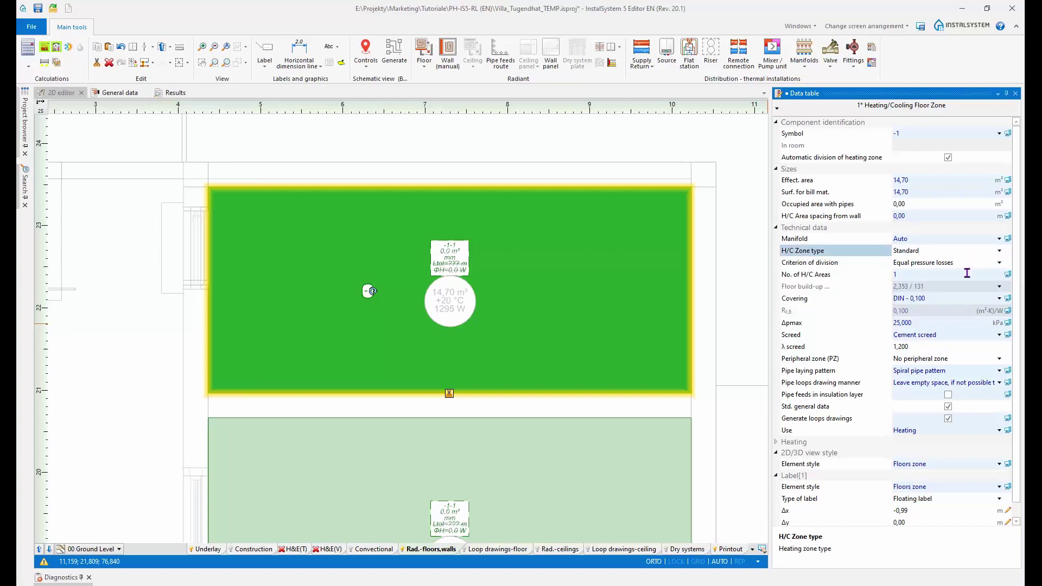
left_click(866, 350)
Step: Review the zone's Criterion of division options and enlarge the description area below the Data table
left_click(922, 263)
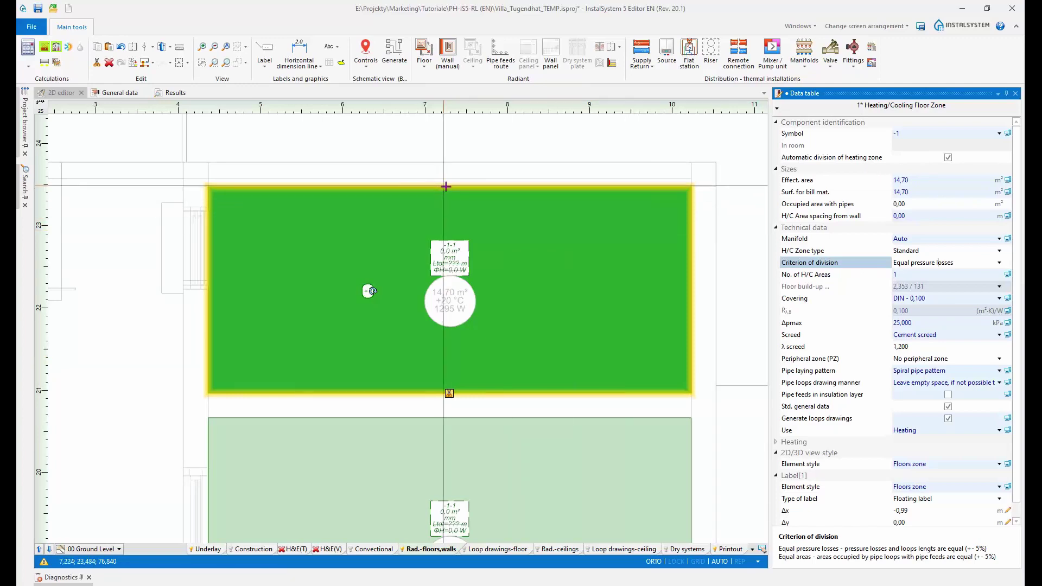
left_click(999, 263)
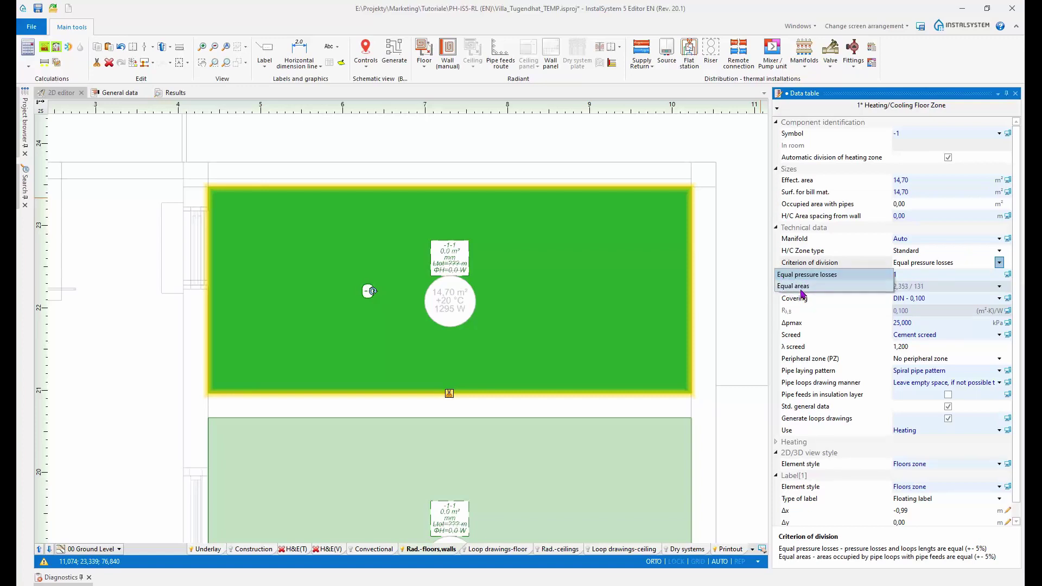
left_click(999, 262)
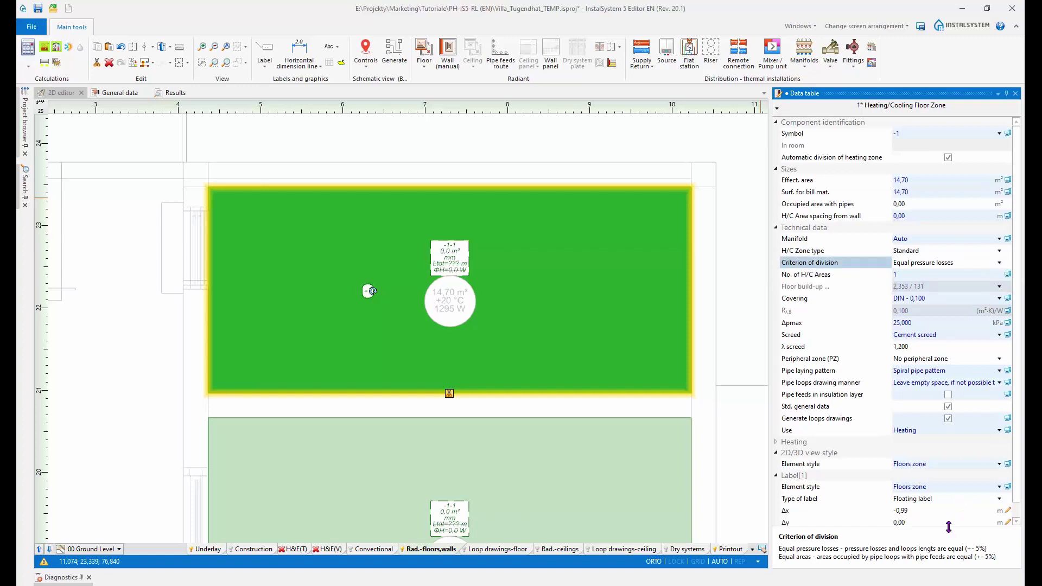
left_click_drag(820, 531, 820, 503)
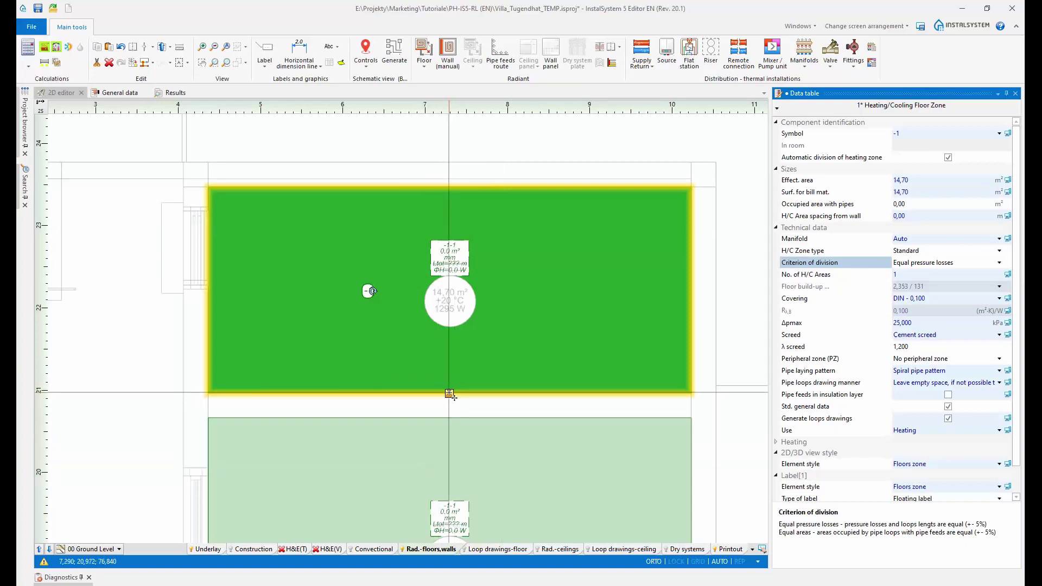
Step: Move the 14.70 m² zone's division handle from its lower edge to the right edge on the plan
key("ctrl")
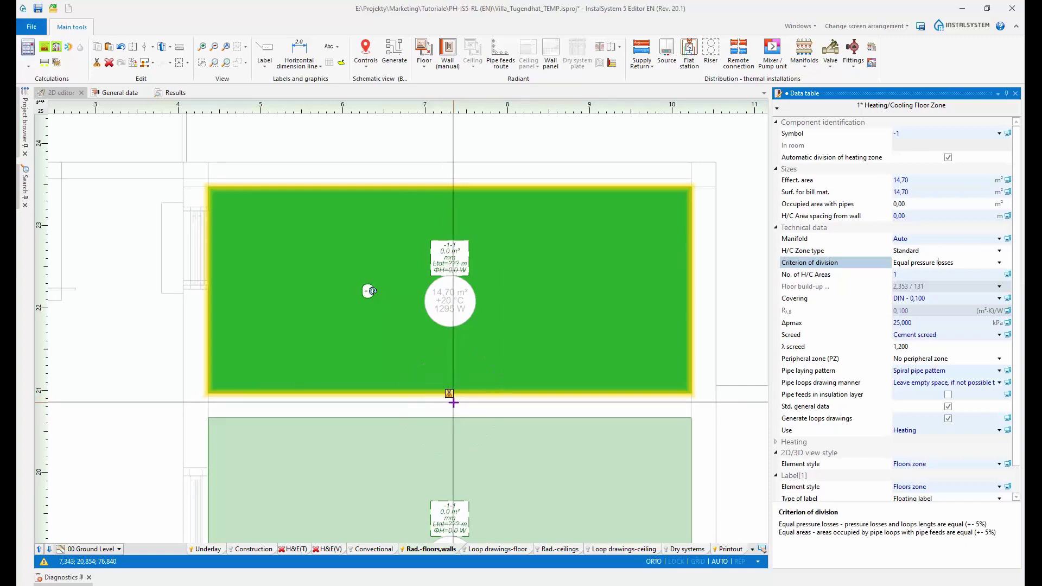
left_click(451, 396)
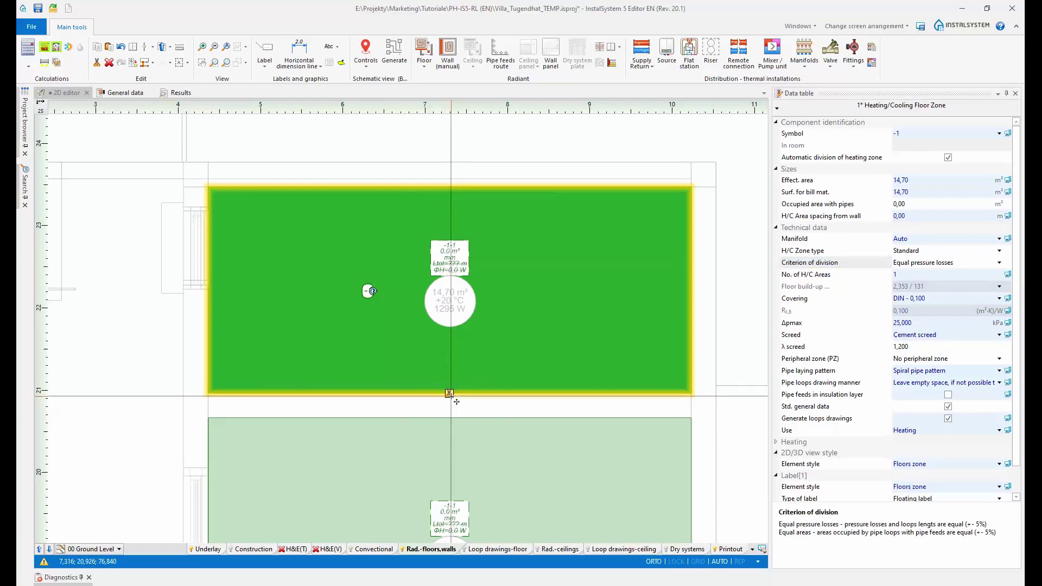
left_click(451, 395)
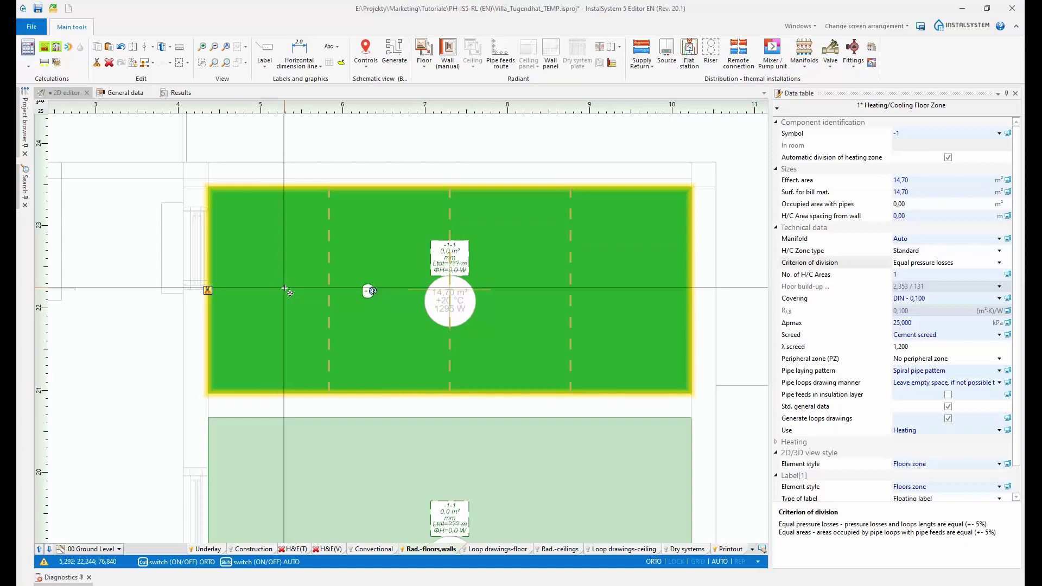
left_click_drag(554, 203, 698, 257)
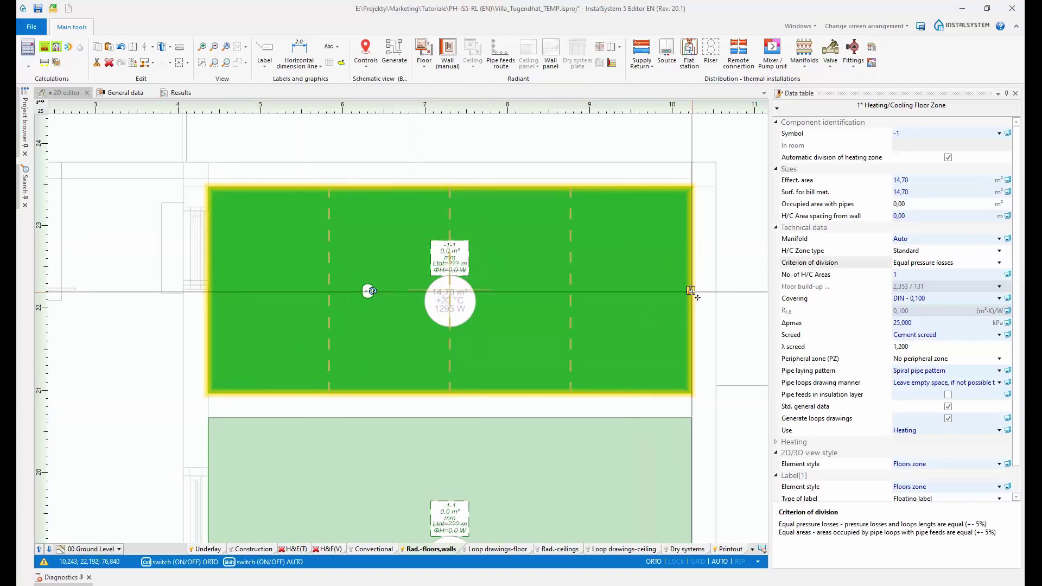
Step: Select the 18.93, 6.74 and 8.87 m² floor zones in turn and inspect their division handles
scroll(690, 293, "down", 5)
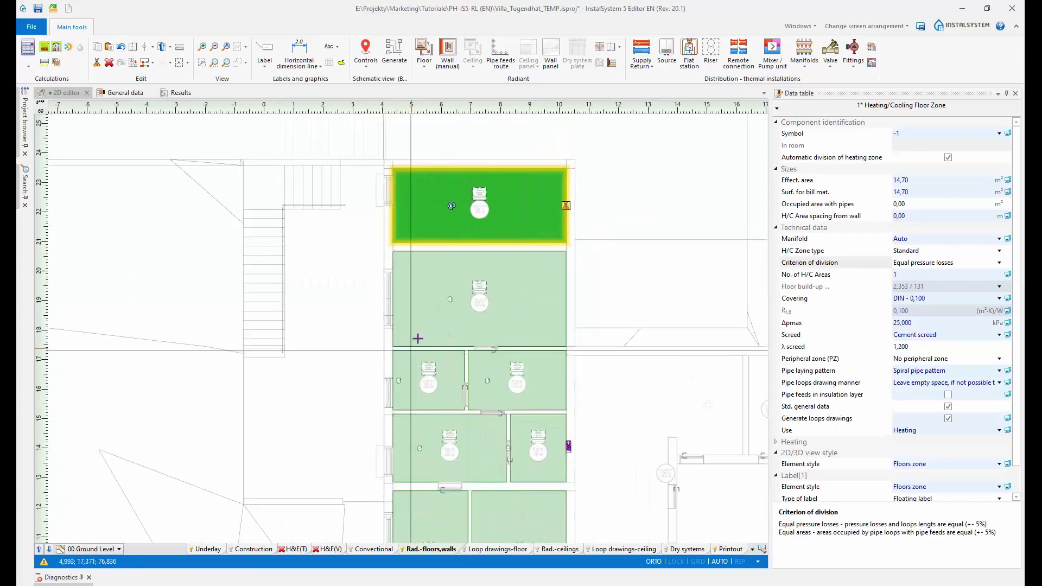
scroll(434, 325, "up", 3)
left_click(450, 299)
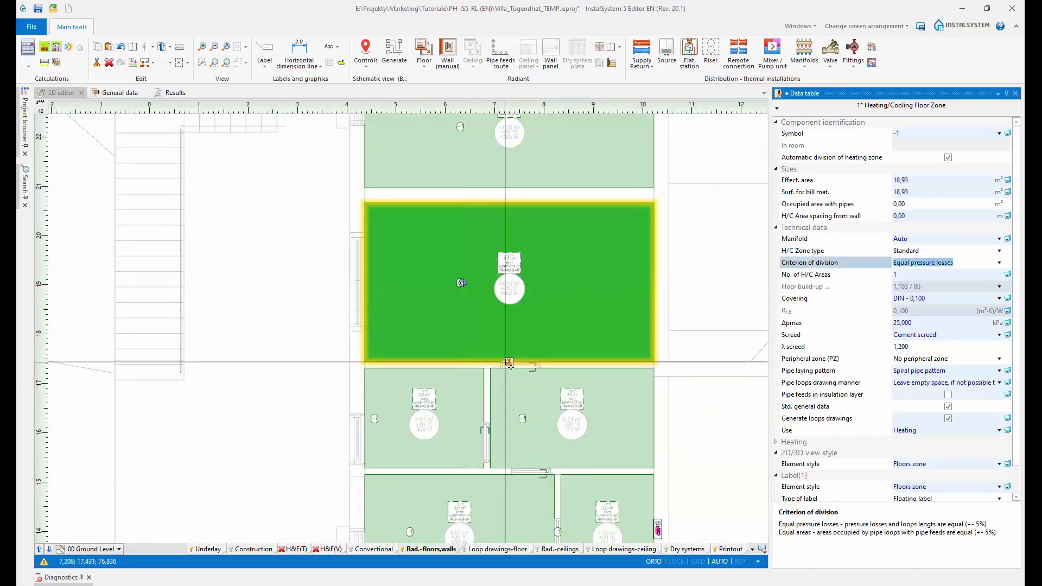
left_click(562, 439)
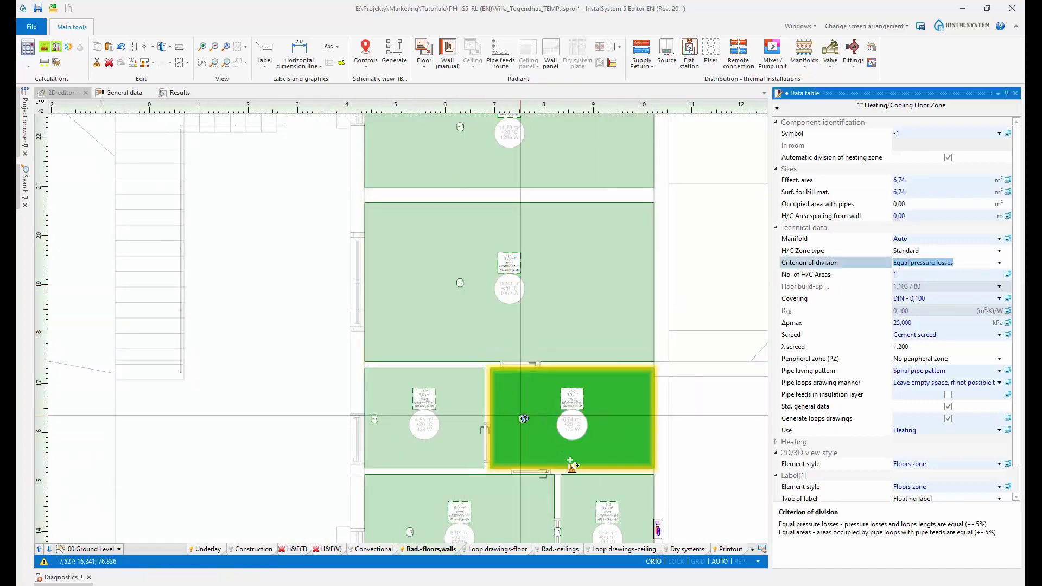
middle_click_drag(547, 463, 492, 282)
left_click(428, 358)
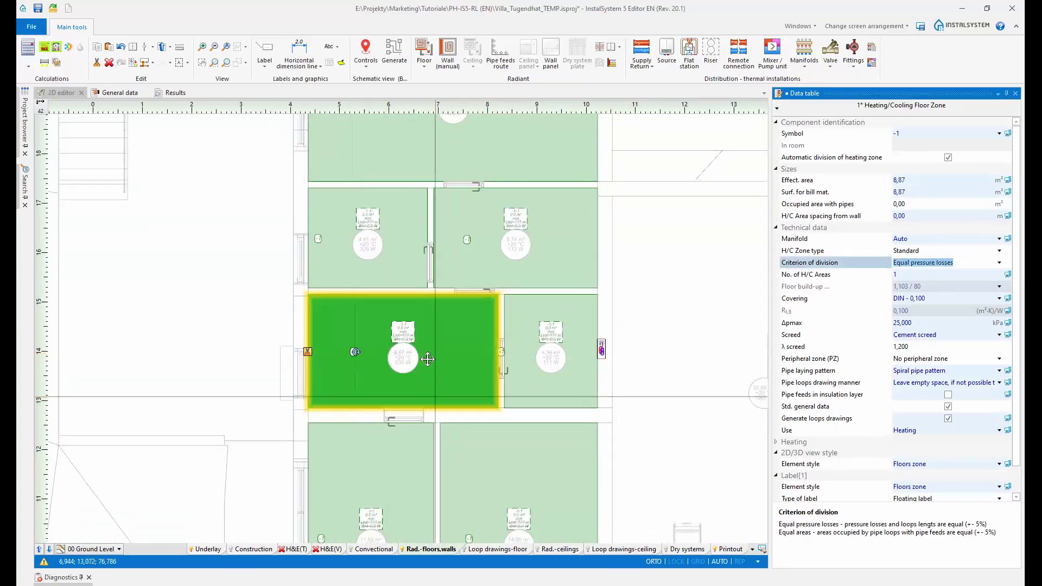
Step: Adjust the division handles of the 14.95 and 11.92 m² zones, placing the 11.92 m² zone's handle on its lower edge
middle_click_drag(423, 501, 417, 340)
left_click(464, 379)
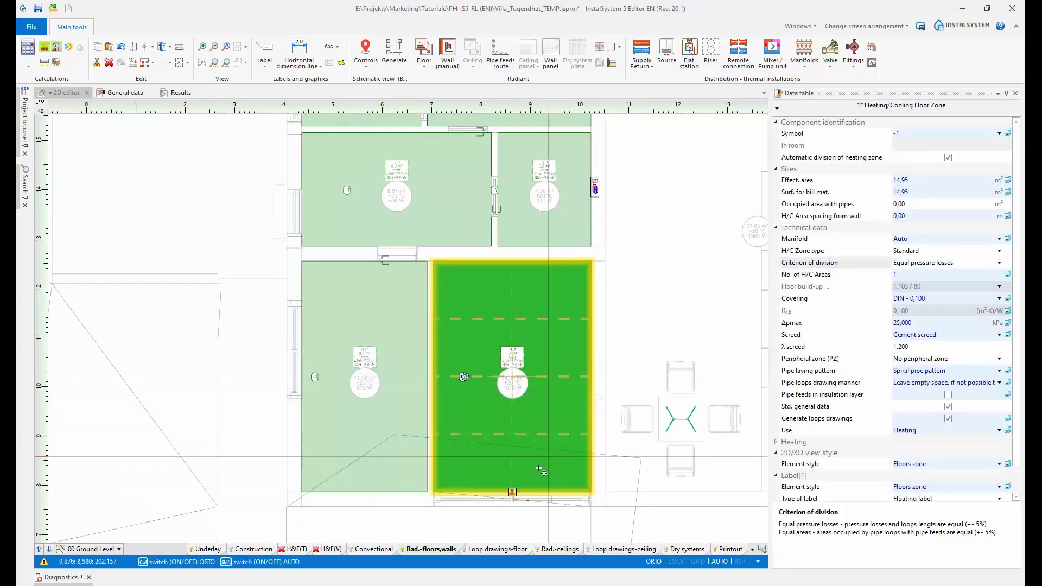
left_click(369, 413)
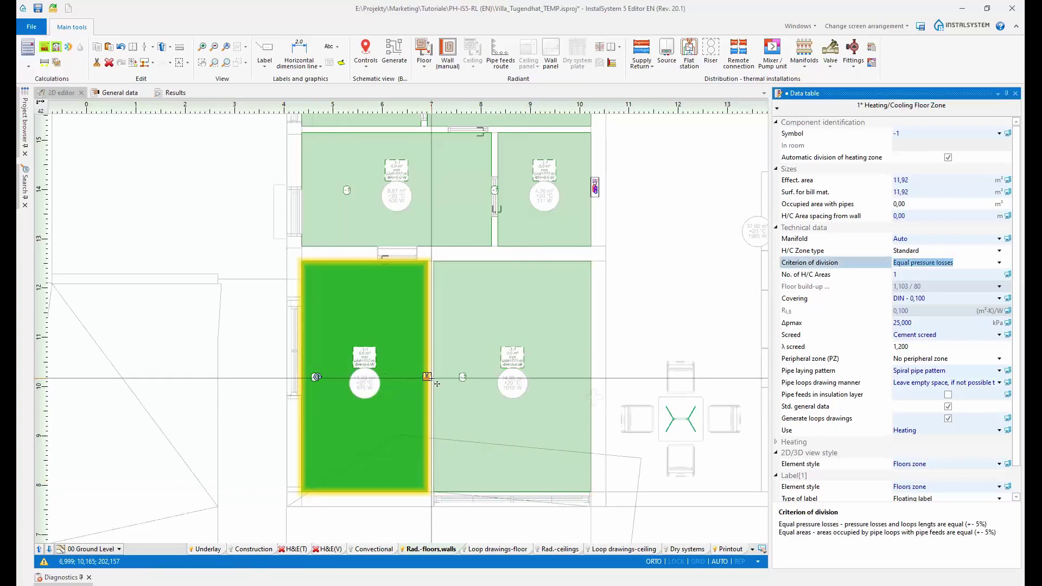
scroll(473, 309, "down", 3)
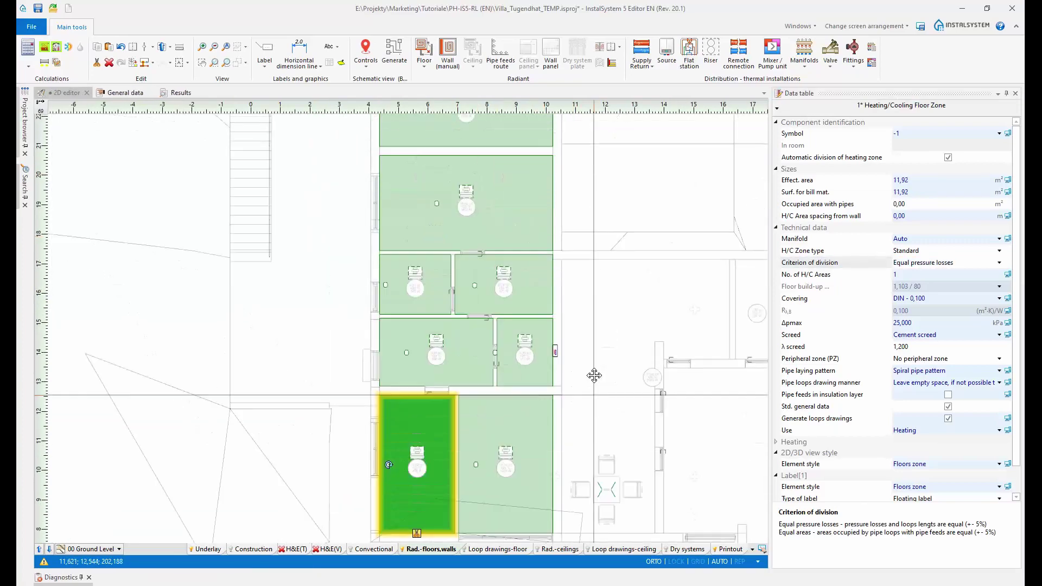
Step: Reselect the 14.70 m² floor zone and examine its No. of H/C Areas setting
scroll(459, 205, "up", 3)
left_click(596, 206)
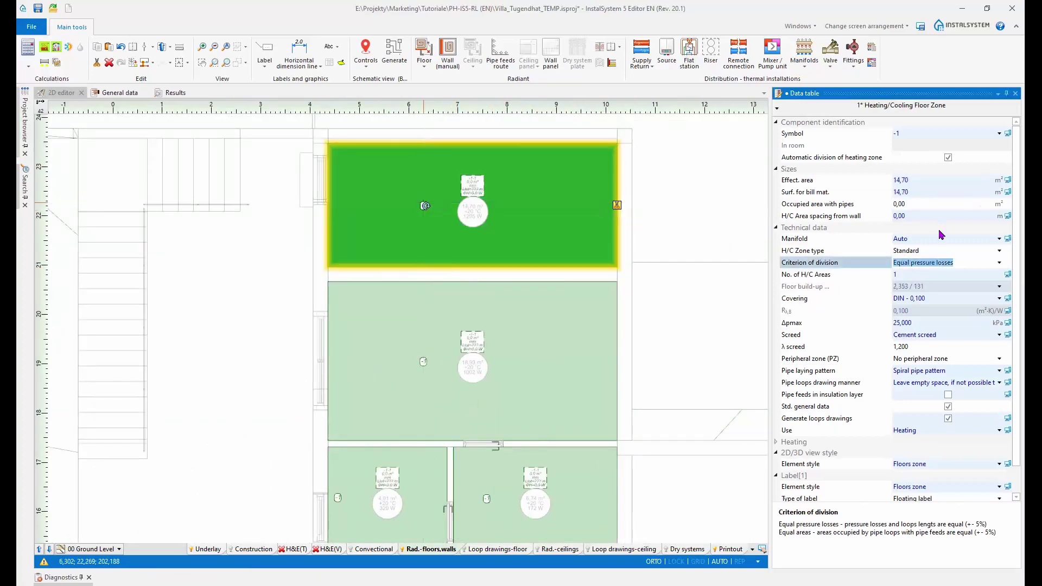
left_click(899, 275)
left_click(808, 275)
left_click(899, 273)
key("ctrl")
key("ctrl")
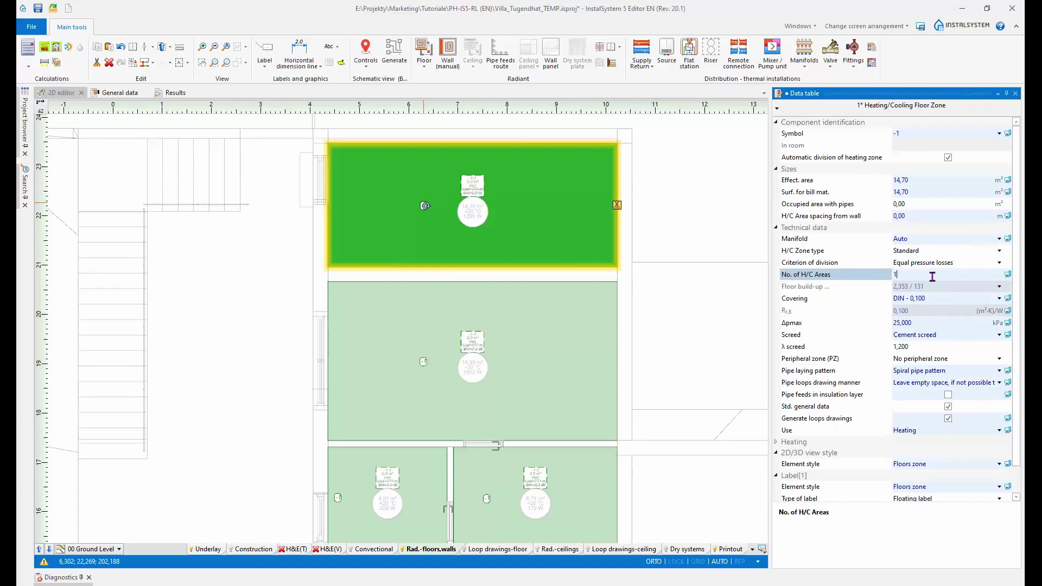
scroll(493, 186, "up", 5)
scroll(706, 254, "down", 3)
middle_click_drag(660, 242, 607, 257)
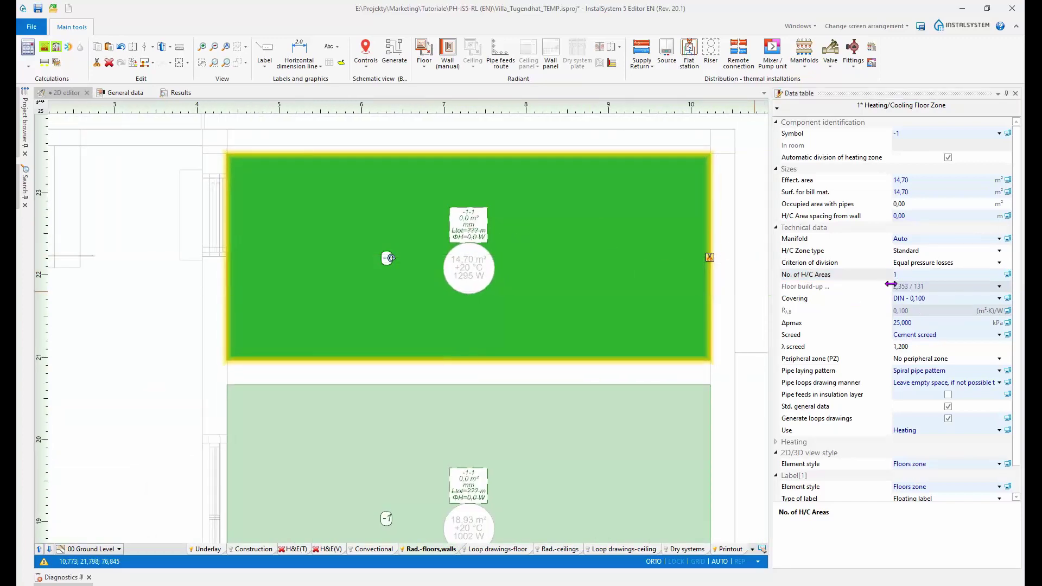
left_click(920, 276)
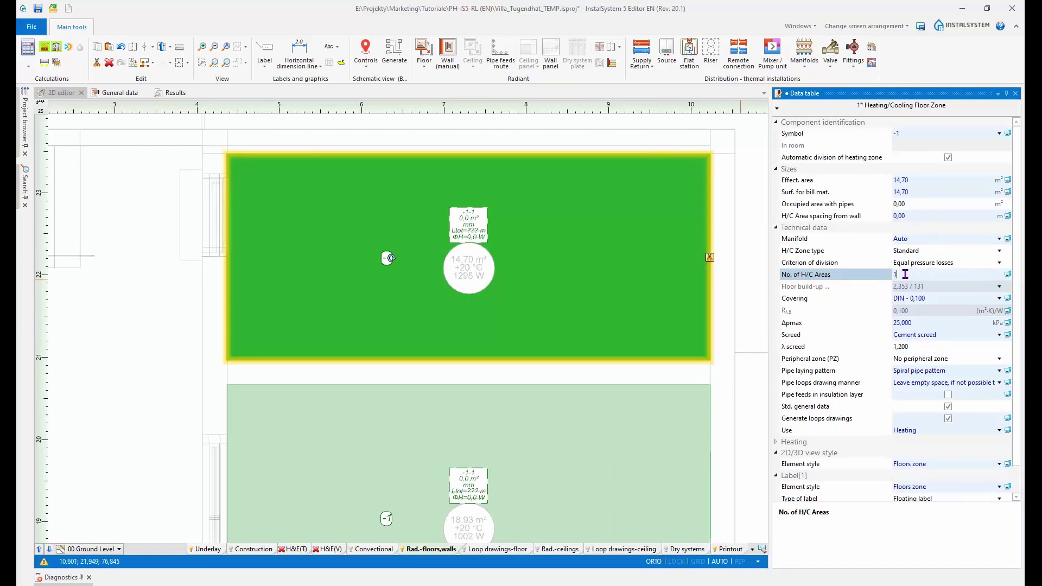
Step: Examine the zone's floor build-up layers, including insulation, total thickness and minimum resistance according to EN 1264
left_click(999, 288)
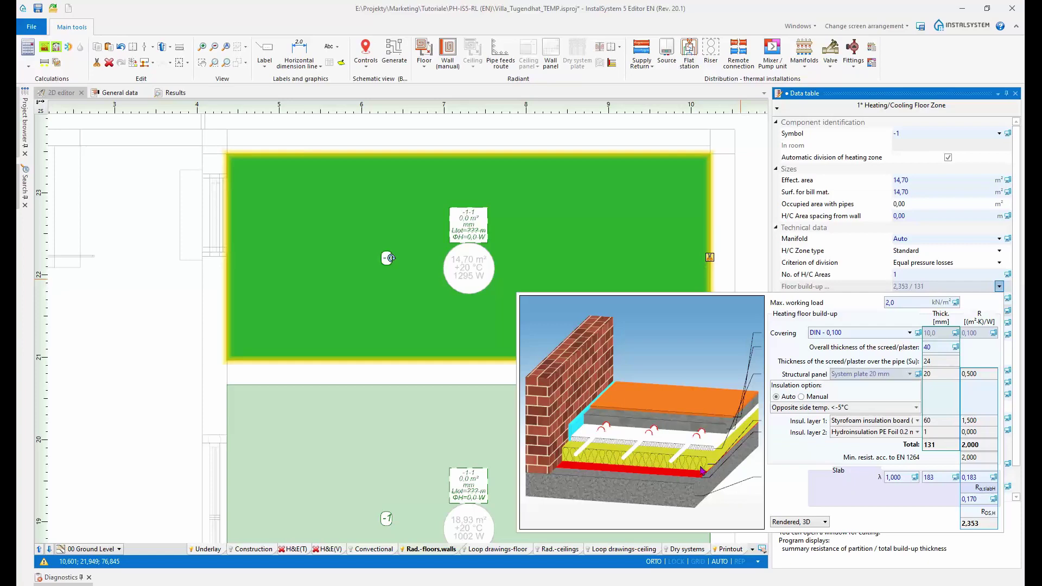
left_click(918, 462)
key("ctrl")
left_click(974, 462)
left_click(998, 287)
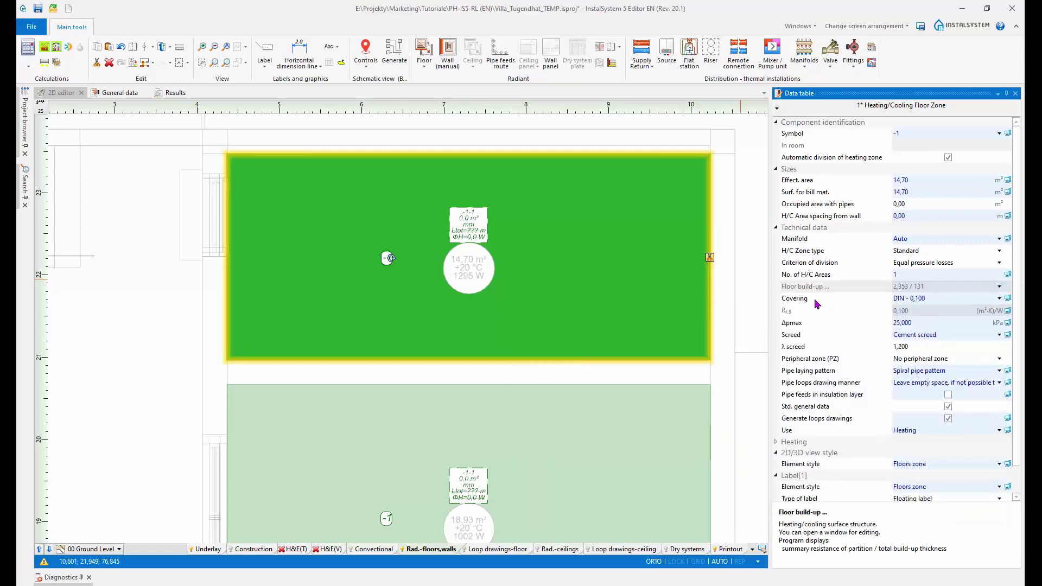
scroll(723, 319, "down", 3)
middle_click_drag(651, 311, 572, 221)
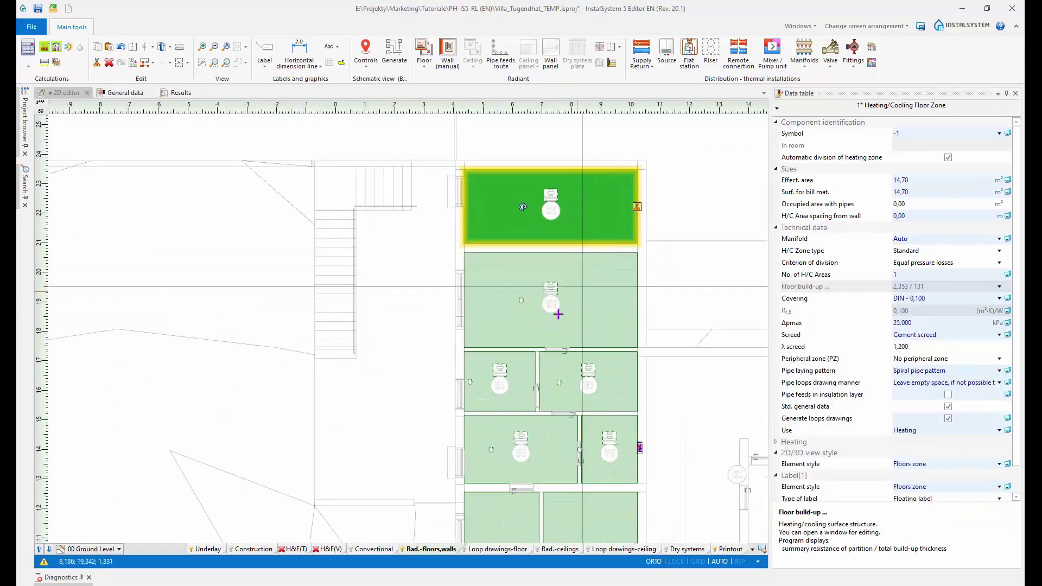
scroll(548, 349, "down", 3)
middle_click_drag(548, 349, 526, 316)
left_click_drag(432, 184, 600, 515)
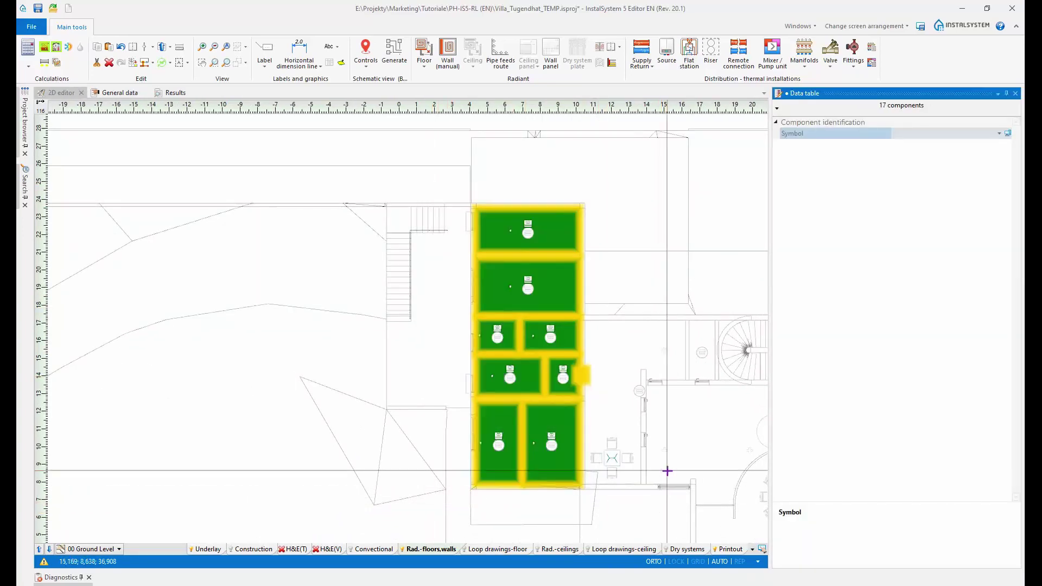
key("Escape")
Step: Select the floor zones of the 14.70, 18.93, 4.91, 6.74 and 8.87 m² rooms together
scroll(539, 305, "up", 4)
left_click(487, 170)
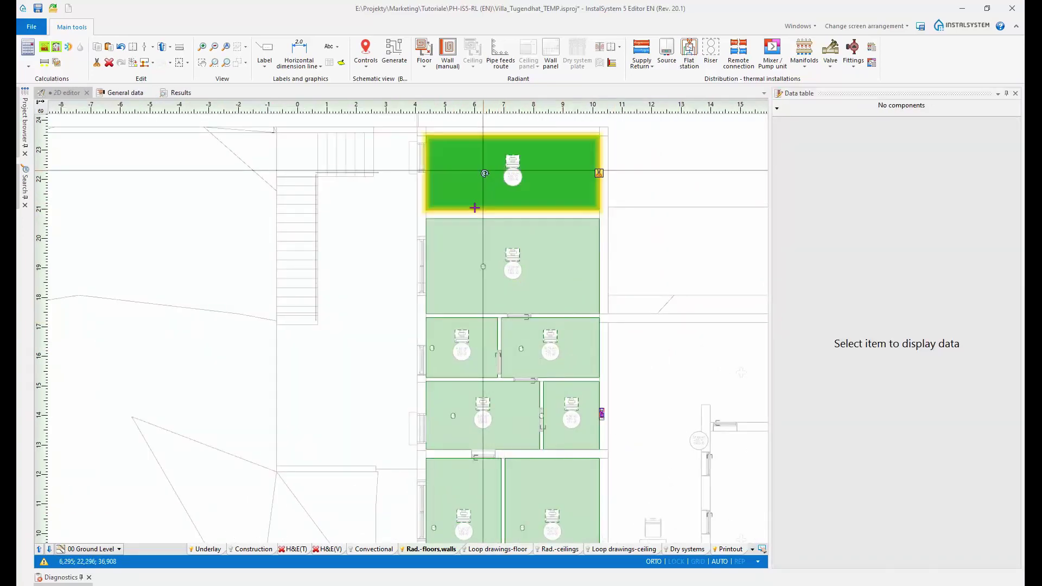
left_click(486, 267, "shift")
left_click(433, 349, "shift")
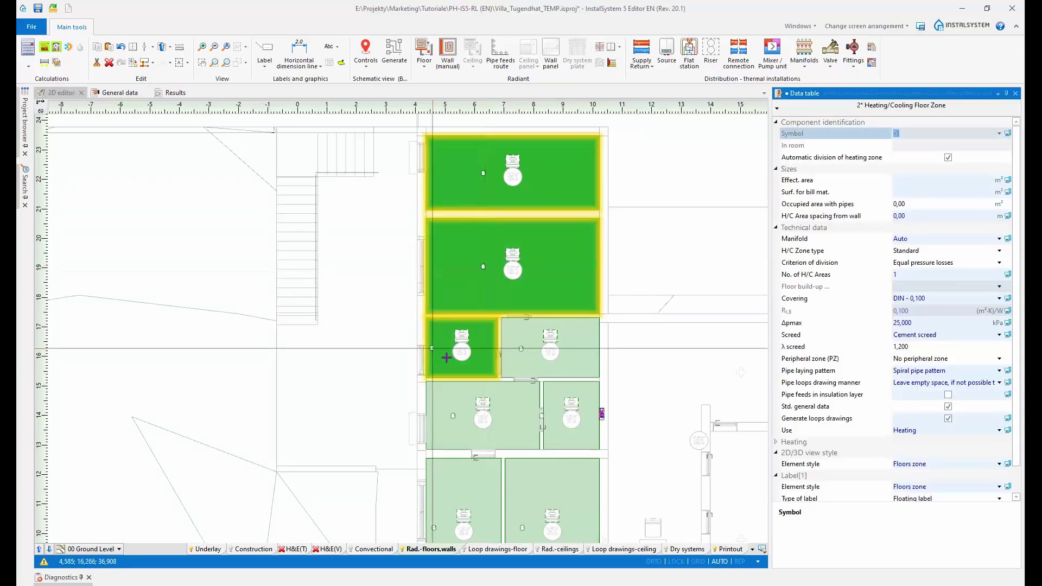
left_click(522, 349, "shift")
left_click(450, 417, "shift")
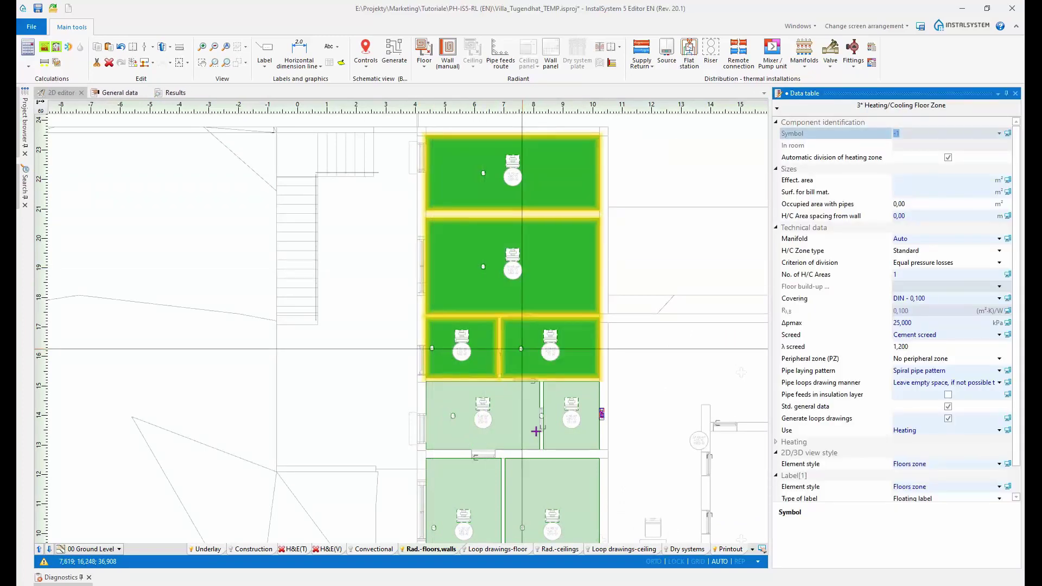
Step: Add the remaining three floor zones to the selection and set the Covering of all eight zones to Ceramic tiles λ=1,0 8mm - 0,008
mouse_move(534, 431)
middle_mouse_down()
mouse_move(512, 382)
mouse_move(507, 307)
middle_mouse_up()
scroll(509, 303, "up", 2)
left_click(512, 297, "shift")
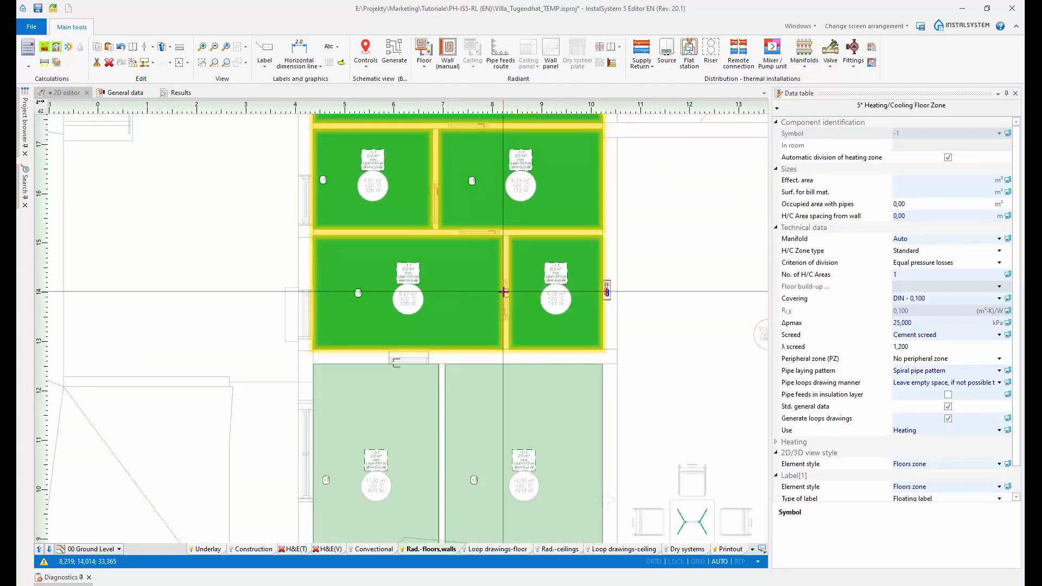
left_click(325, 477, "shift")
left_click(476, 480, "shift")
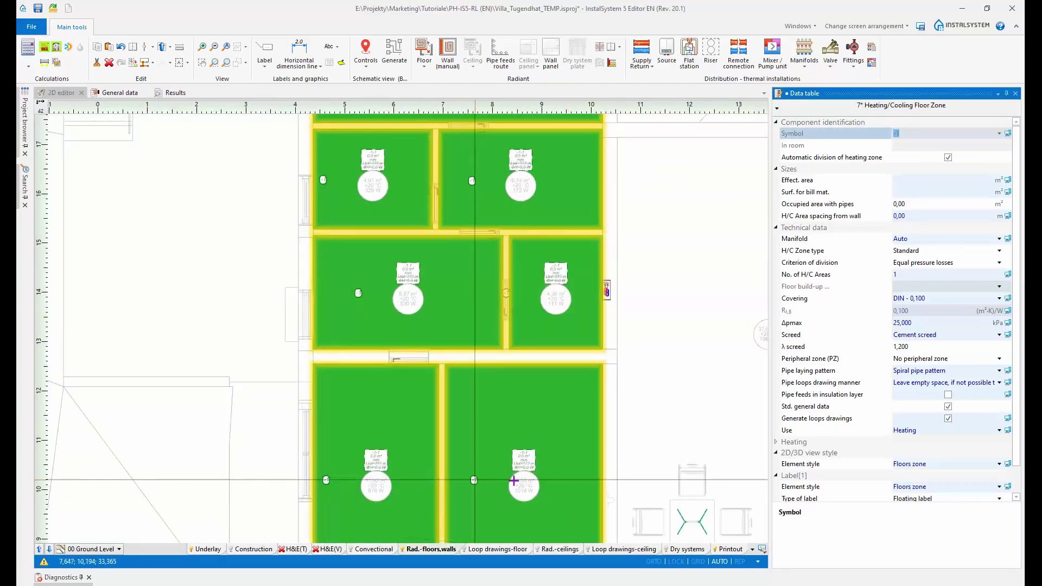
left_click(999, 298)
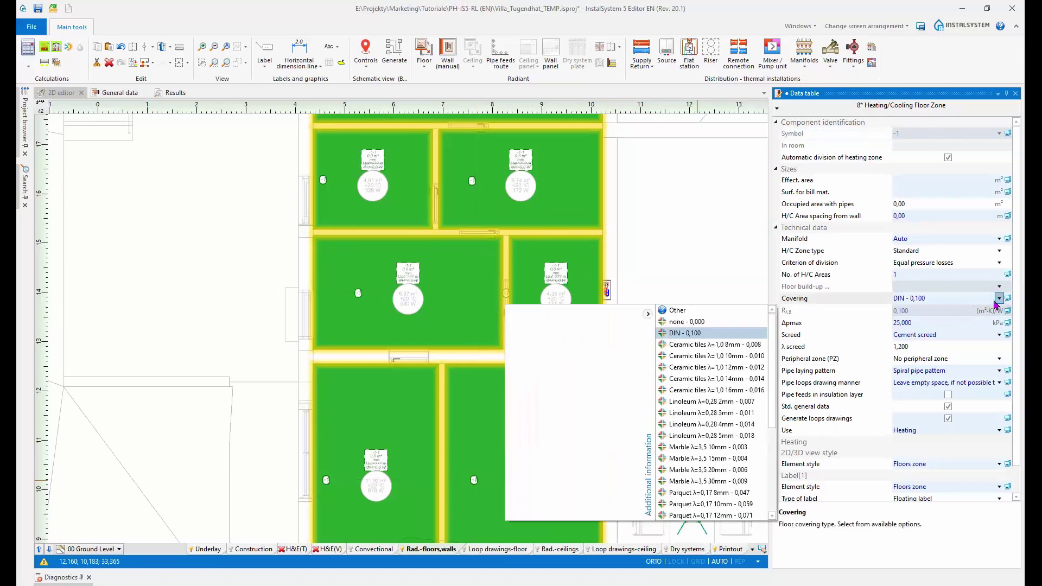
left_click(728, 345)
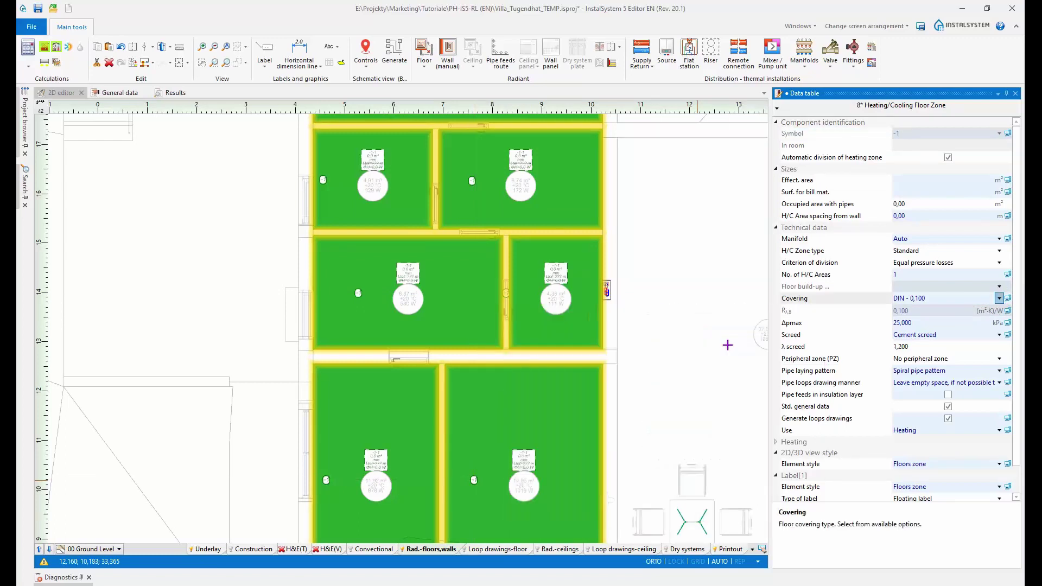
scroll(400, 188, "up", 3)
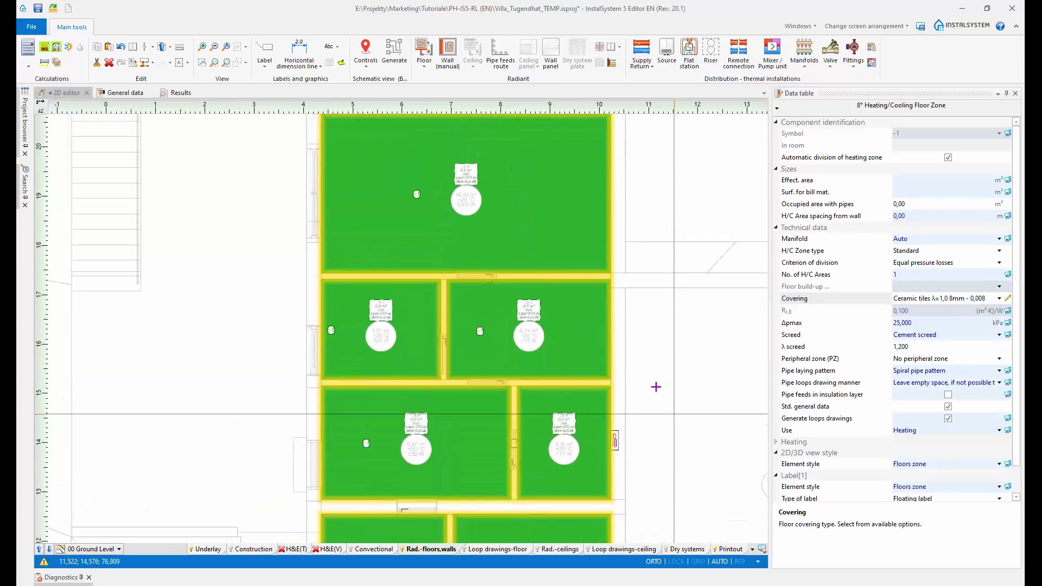
key("Escape")
Step: Select the 18.93 m² floor zone and examine its covering, maximum pressure drop and screed settings
left_click(415, 193)
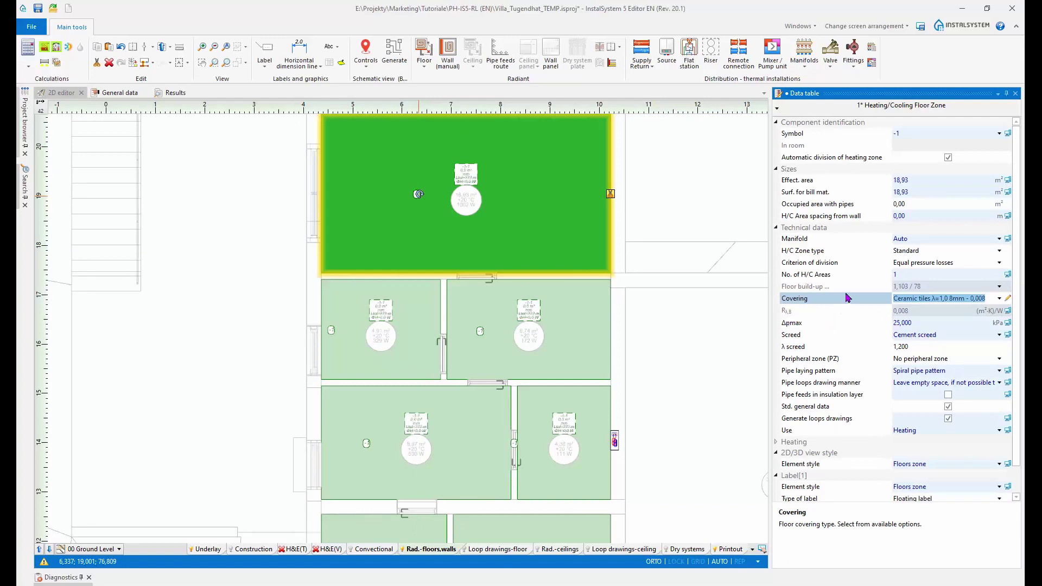
left_click(930, 326)
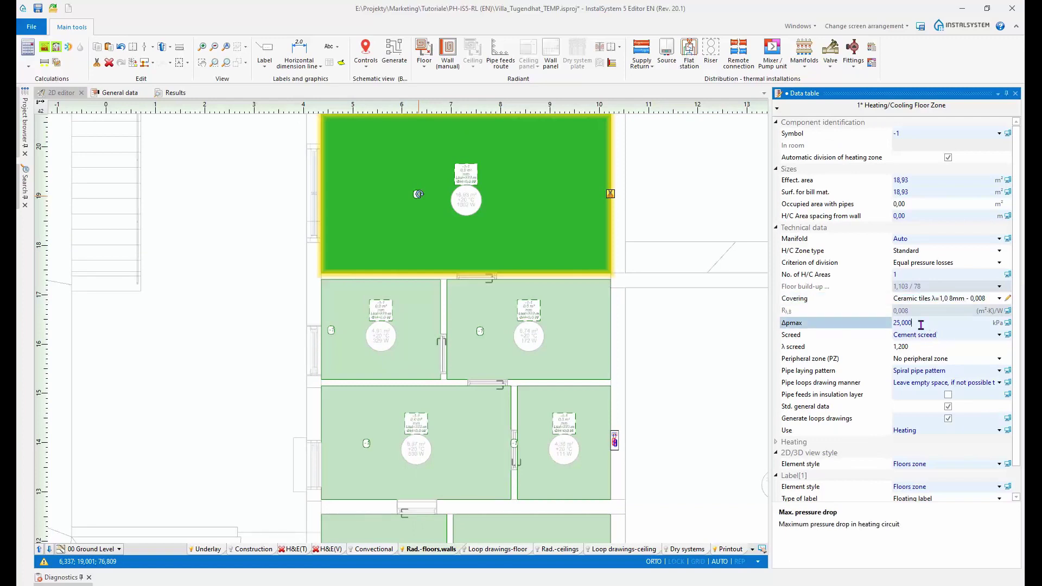
left_click(944, 335)
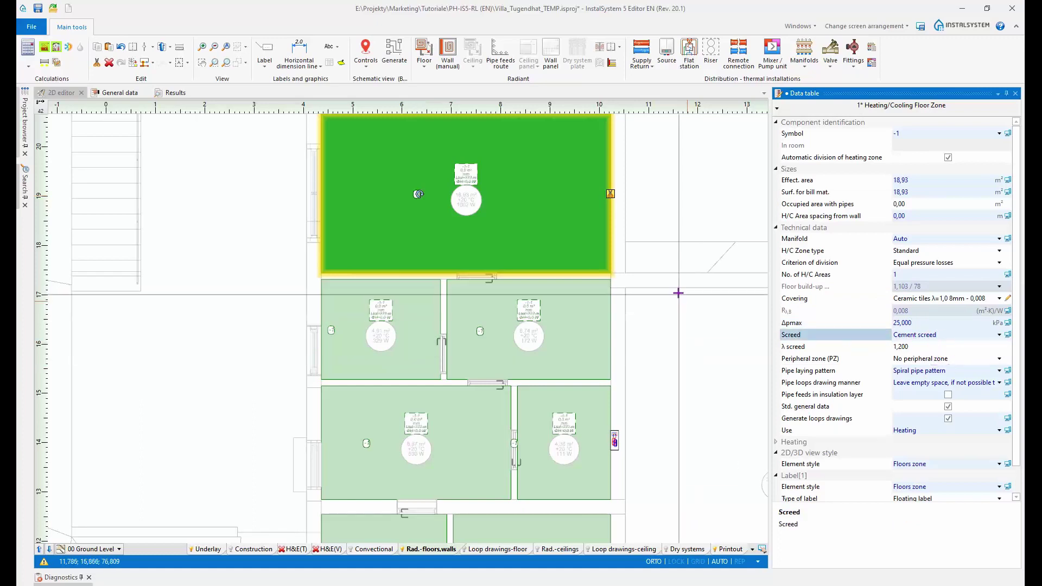
Step: Give the 14.70 m² floor zone a peripheral zone along its upper edge, using the option "PZ forms part of primary circuit"
middle_click_drag(693, 304, 668, 356)
middle_click_drag(542, 210, 562, 412)
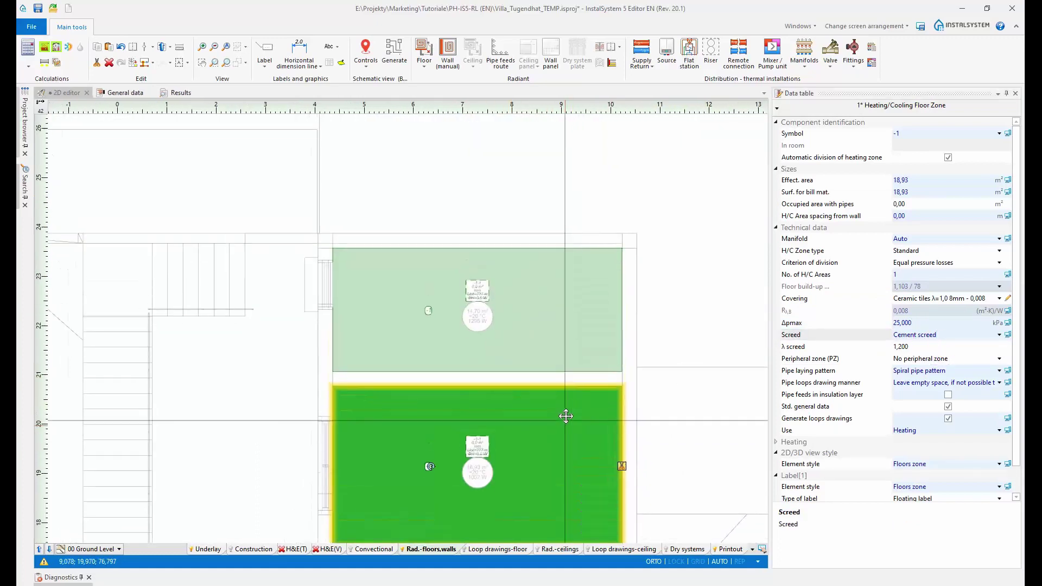
scroll(568, 413, "up", 3)
scroll(549, 296, "down", 2)
scroll(456, 337, "up", 5)
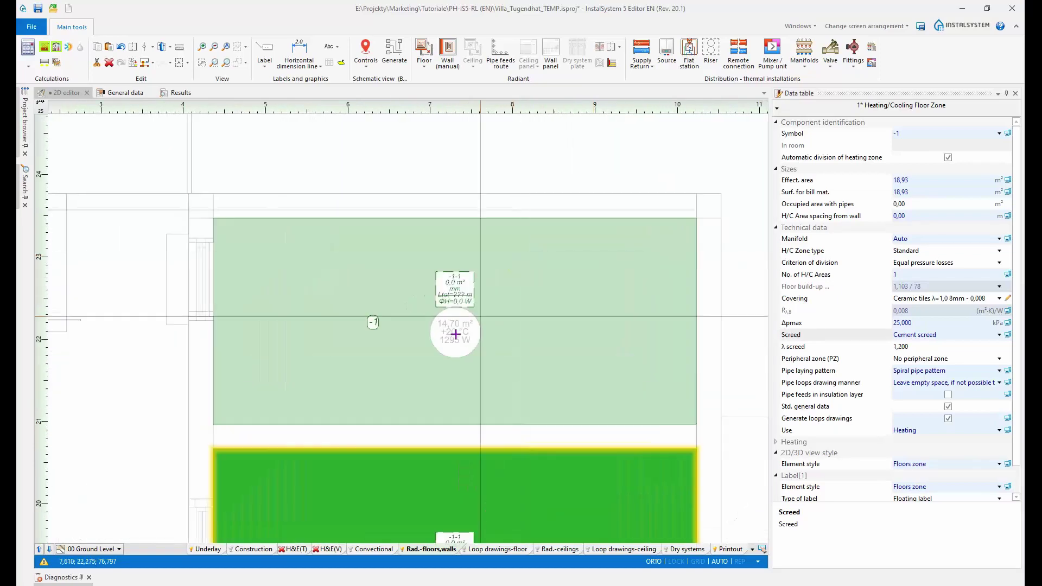
left_click(381, 326)
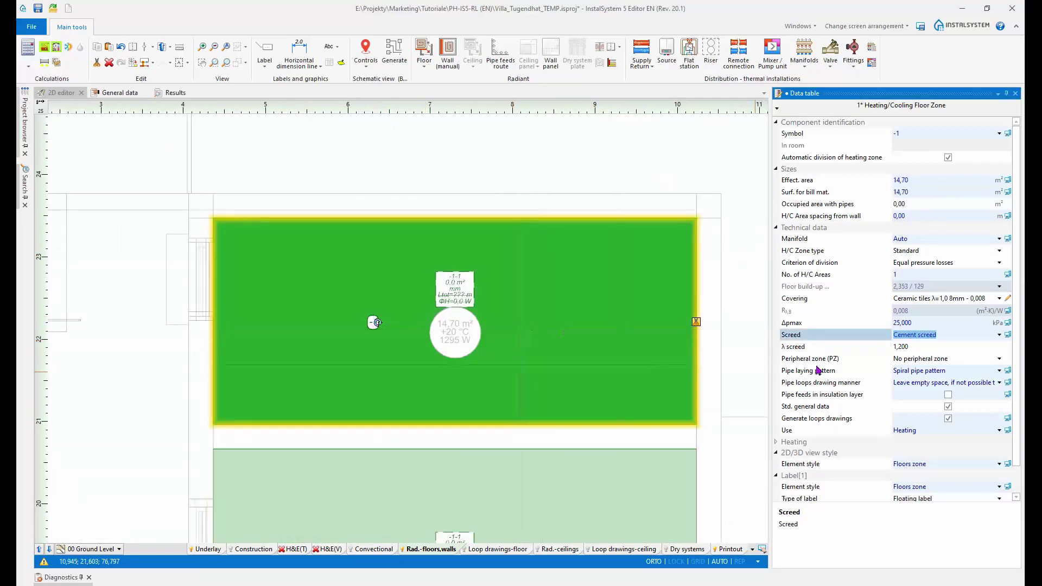
left_click(1000, 360)
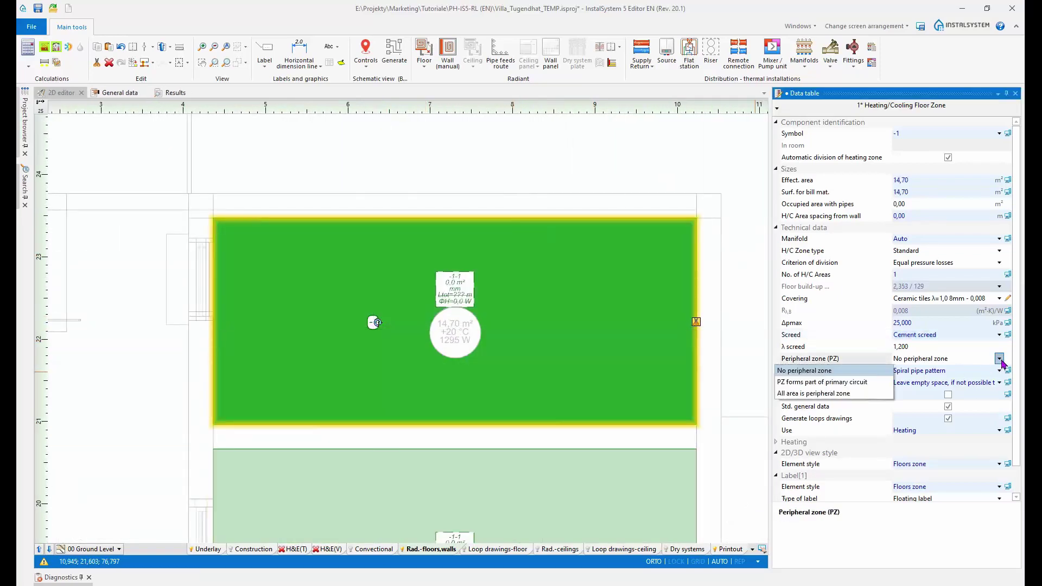
left_click(842, 383)
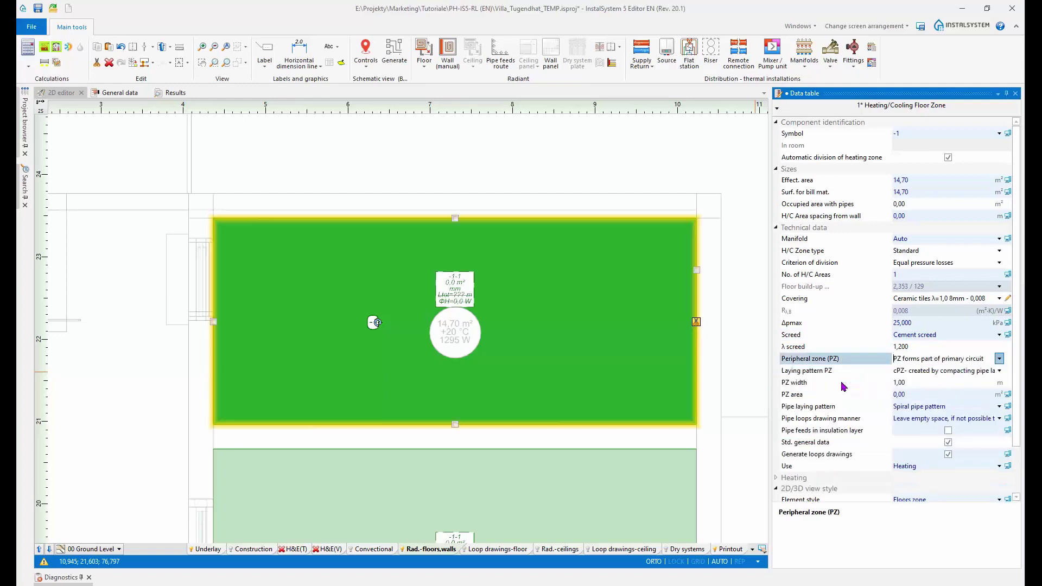
left_click(455, 220)
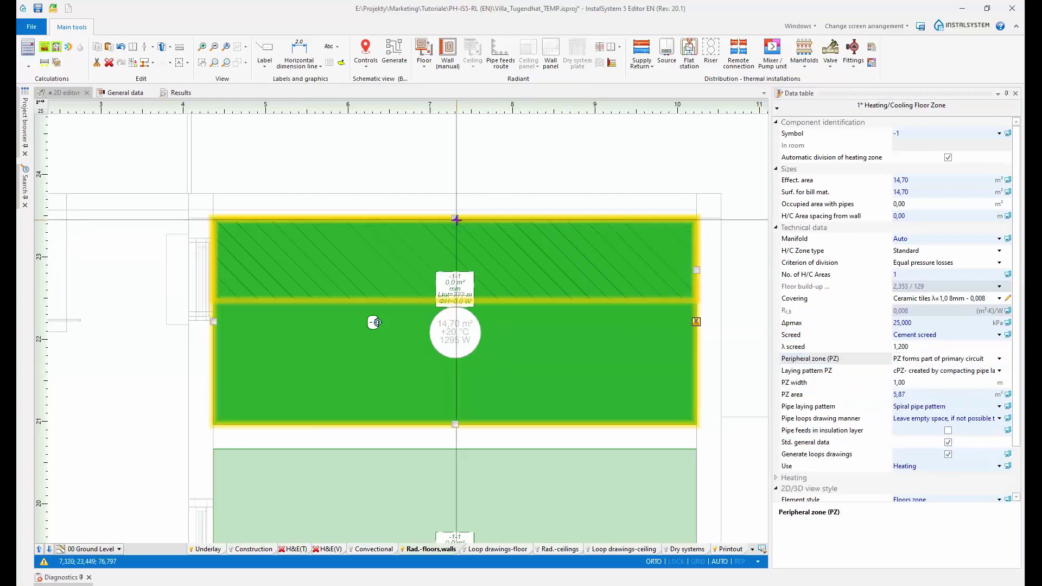
Step: Set the peripheral zone width of the 14.70 m² floor zone to 0,6 m
left_click(914, 382)
type("0,6")
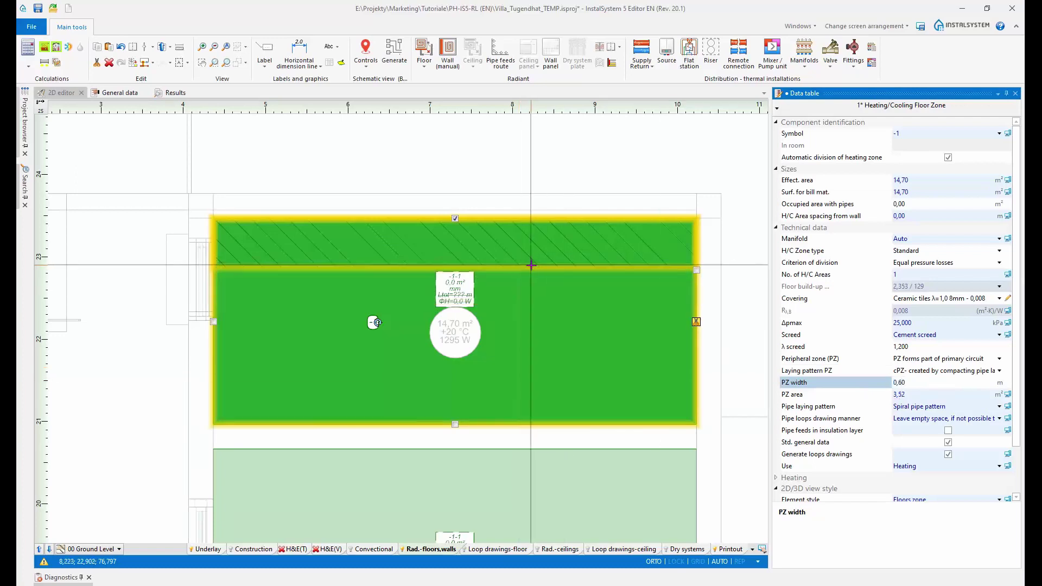
middle_click_drag(531, 263, 521, 267)
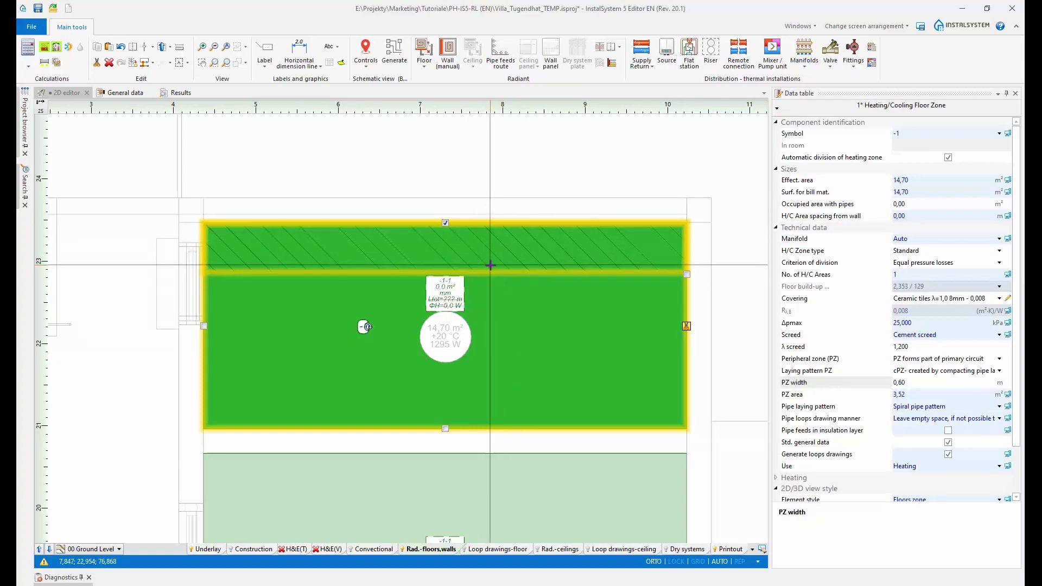
Step: Examine the 14.70 m² zone's PZ area, pipe laying pattern, pipe loops drawing manner and remaining properties
left_click(948, 398)
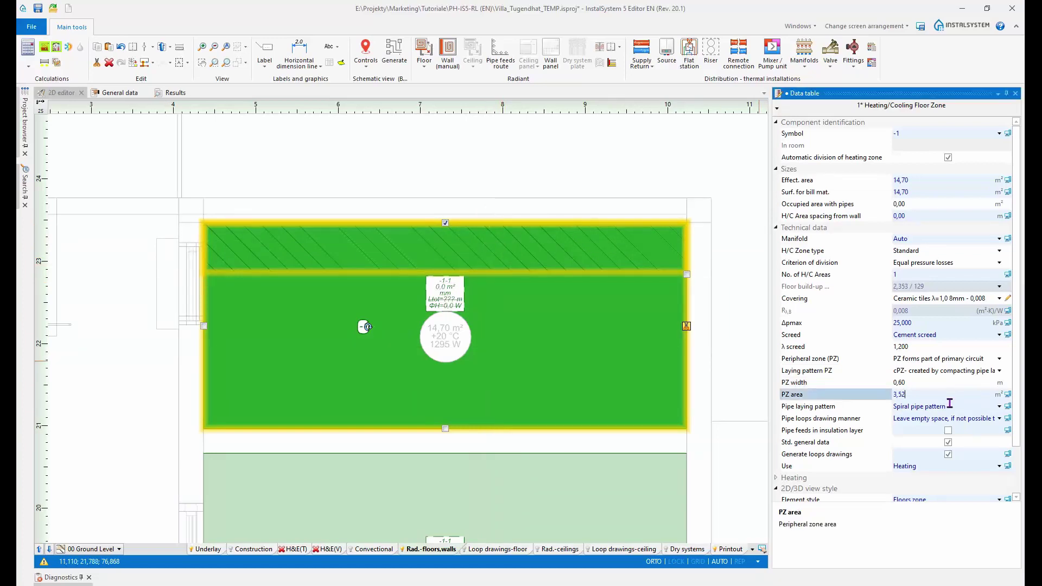
left_click(953, 407)
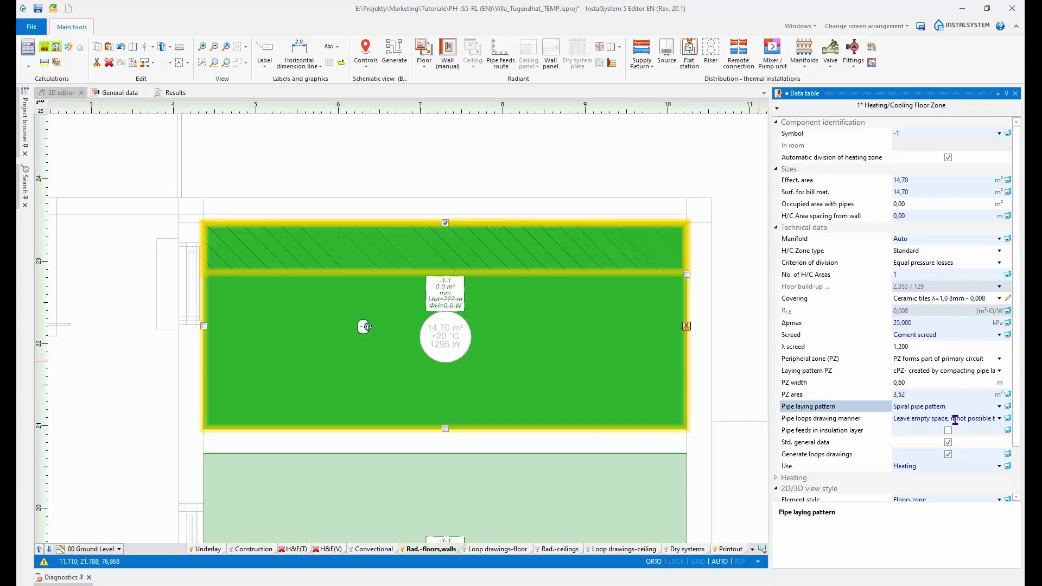
left_click(919, 419)
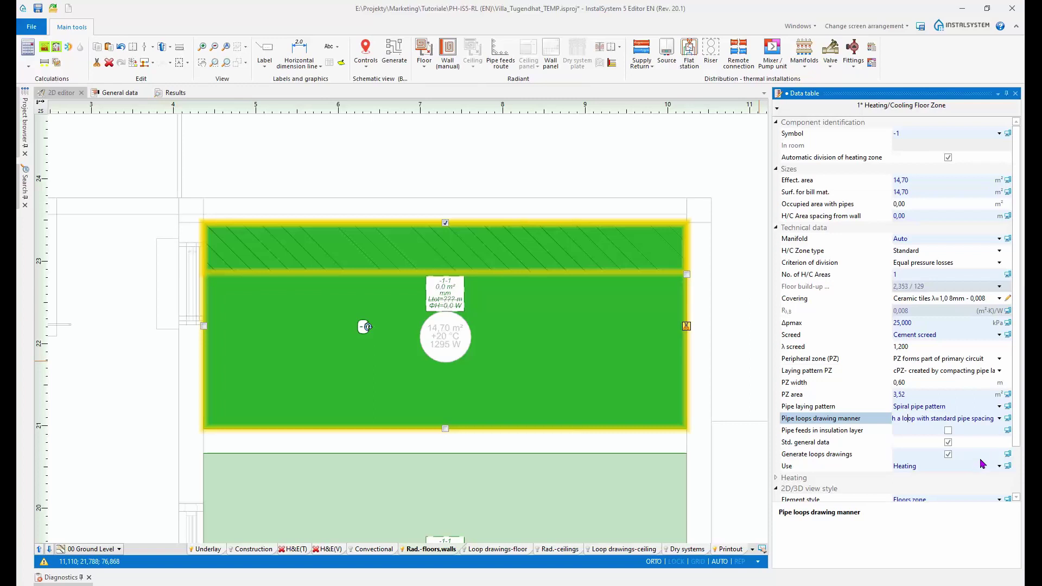
left_click(969, 406)
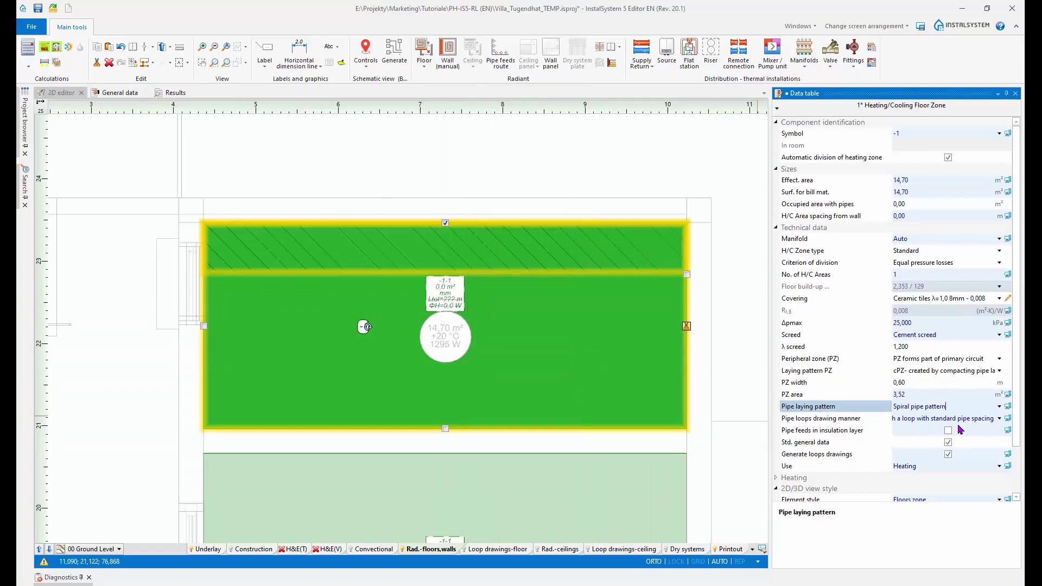
scroll(961, 433, "down", 1)
scroll(960, 432, "down", 6)
scroll(962, 433, "up", 5)
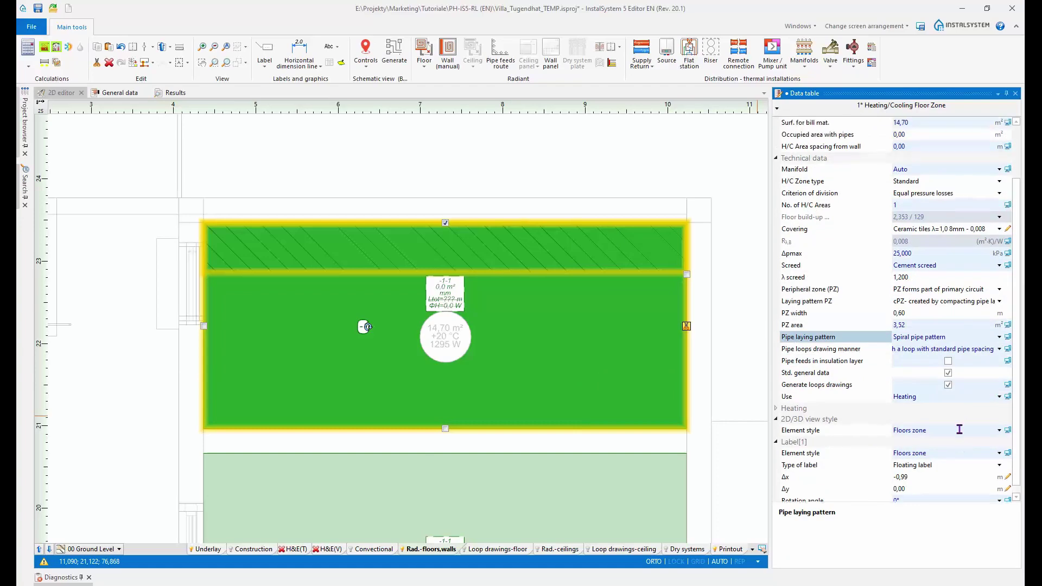
scroll(962, 433, "up", 2)
scroll(686, 380, "down", 5)
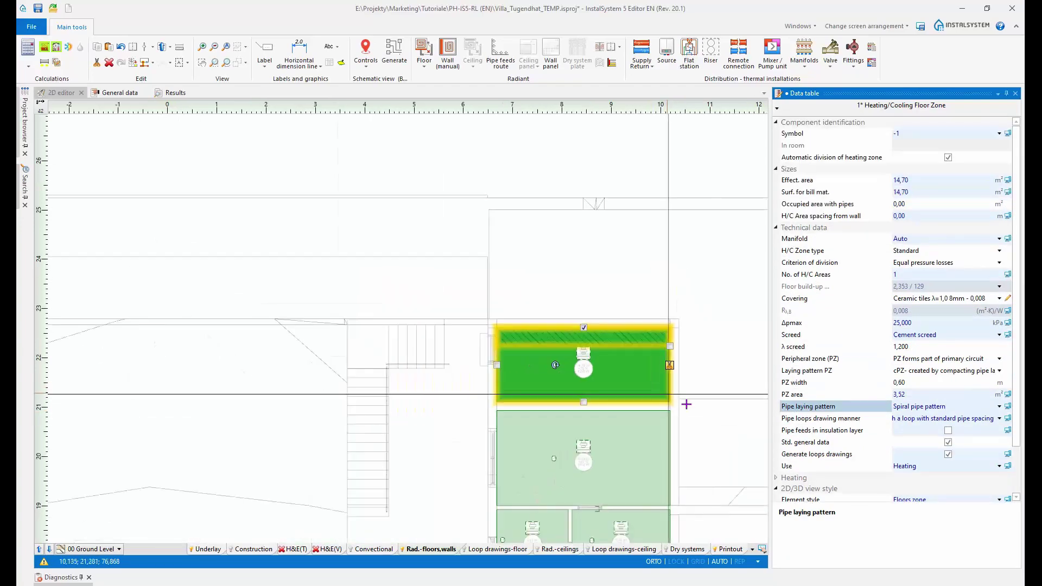
Step: Deselect the 14.70 m² floor zone and save the project
middle_click_drag(586, 327, 523, 221)
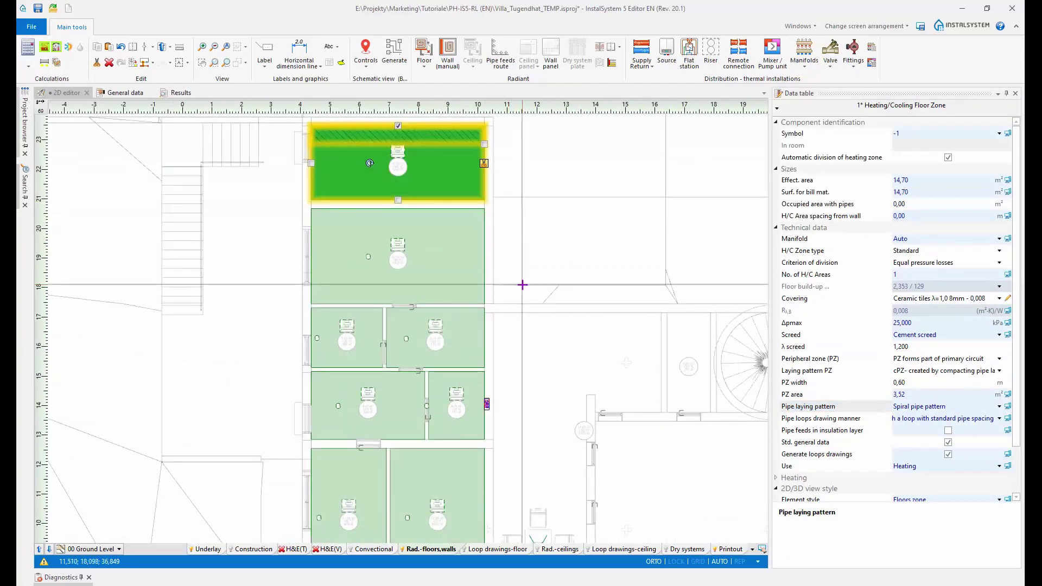
scroll(530, 299, "down", 2)
middle_click_drag(530, 340, 520, 331)
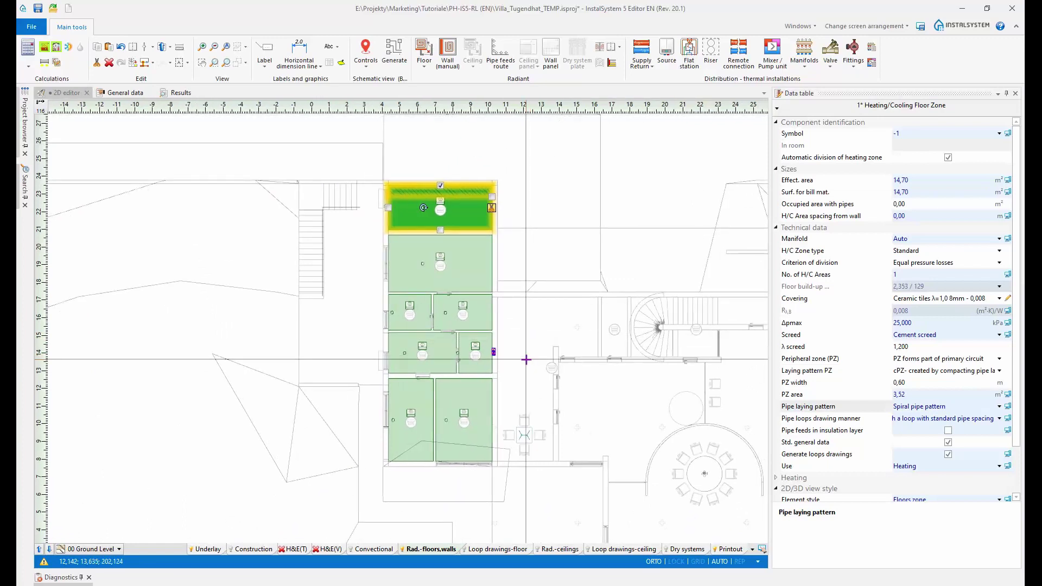
left_click(564, 391)
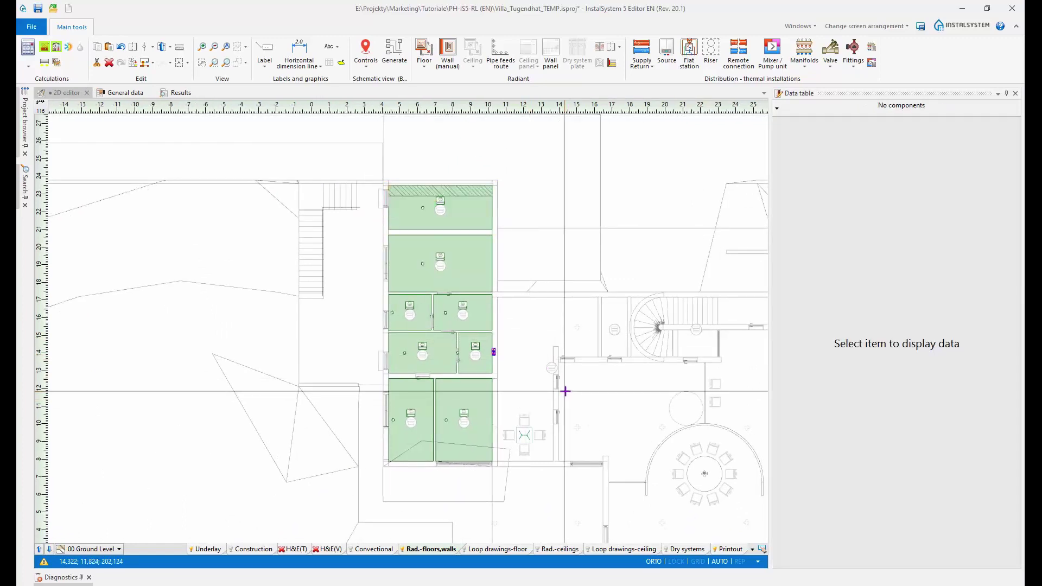
key("ctrl+s")
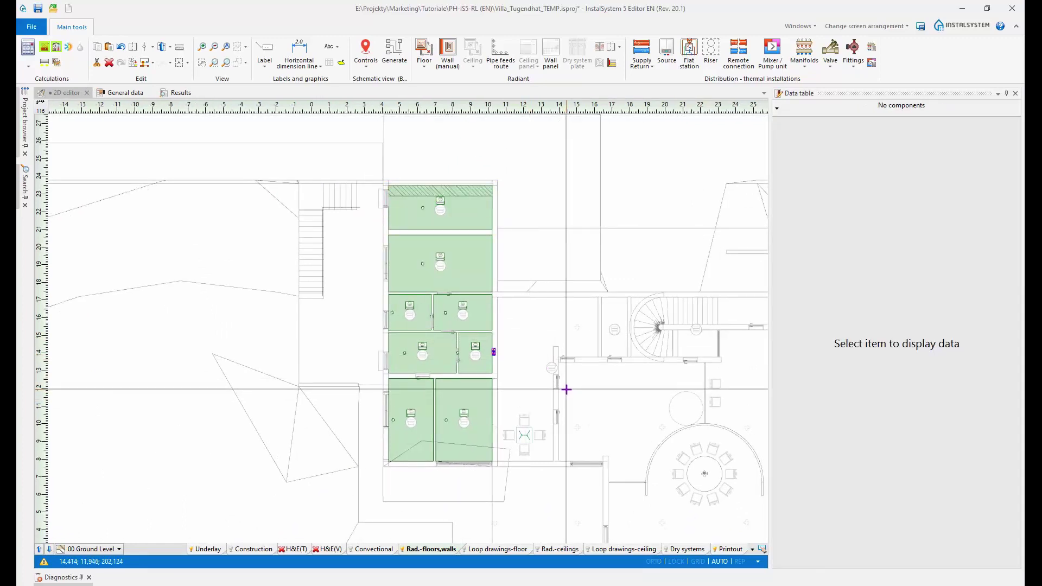
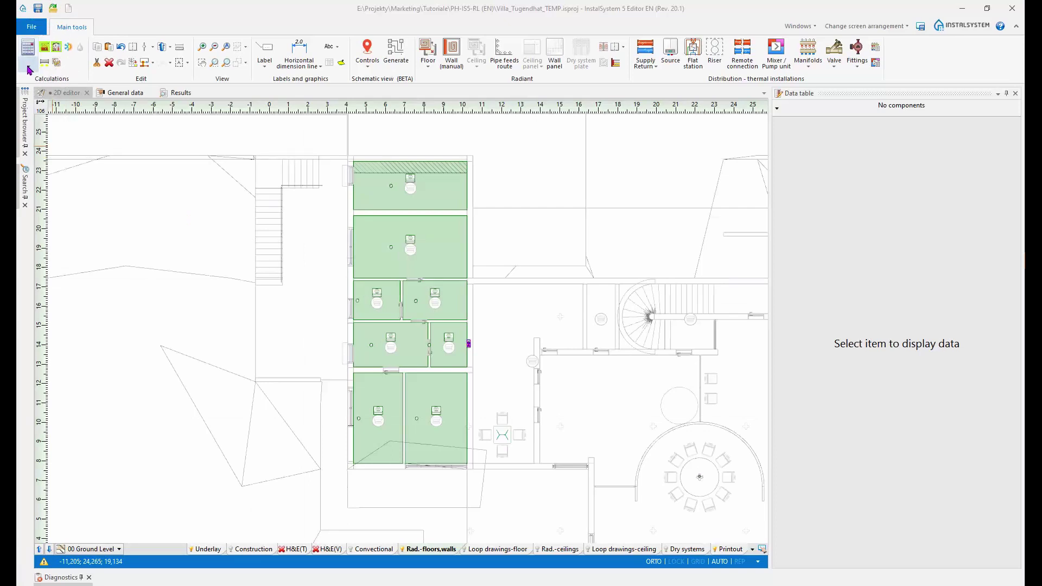
Step: Examine the calculation modules for building structure, thermal and heating systems, and which of them are performed during full calculations
left_click(28, 67)
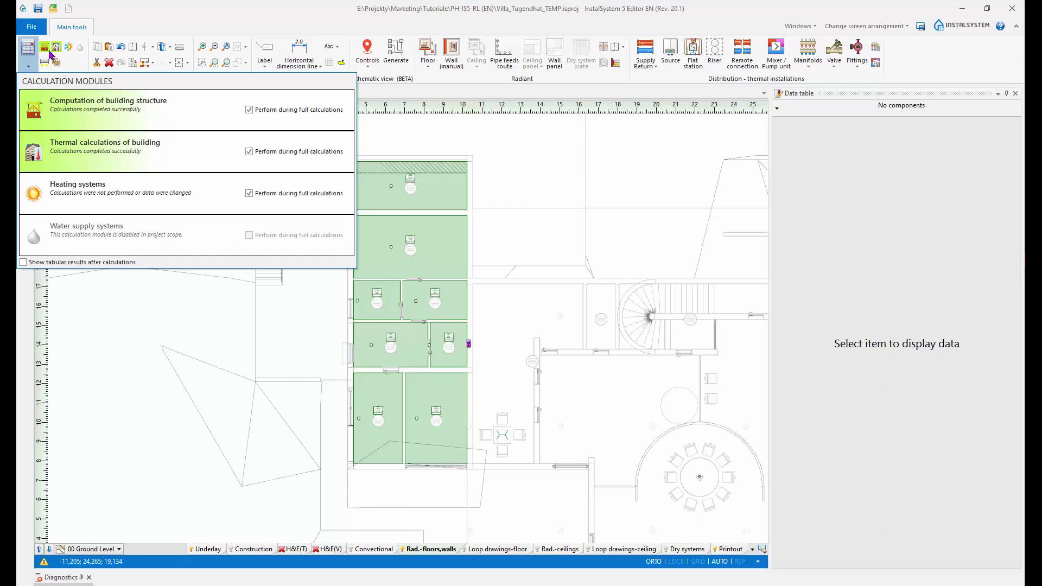
left_click(133, 29)
left_click(45, 50)
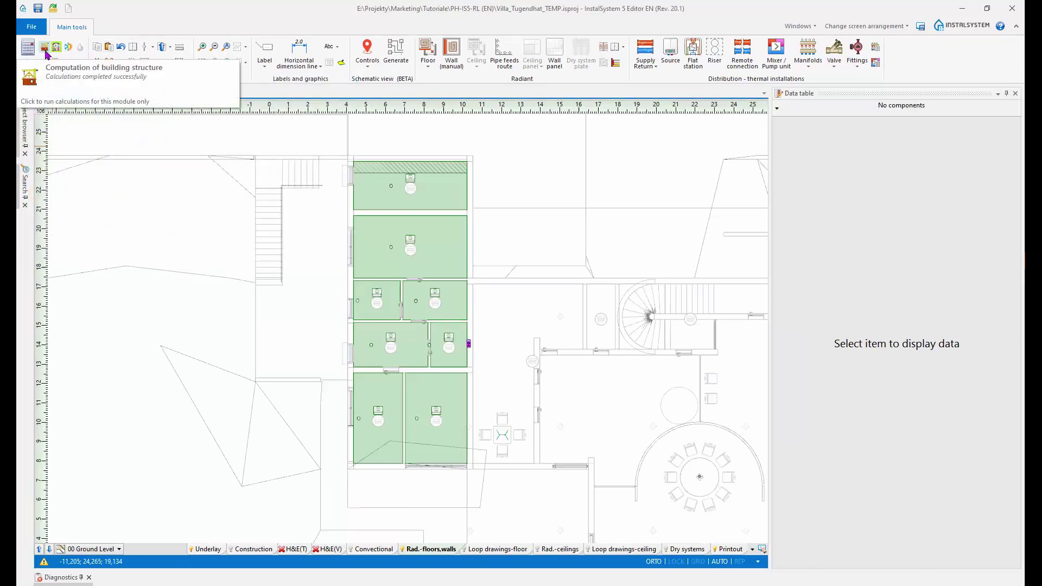
left_click(56, 50)
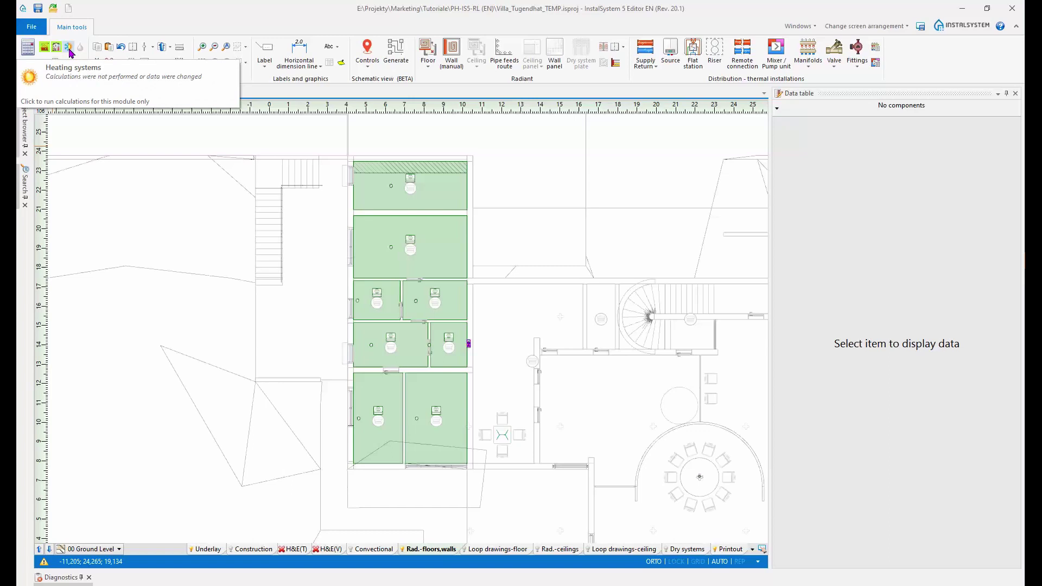
left_click(30, 65)
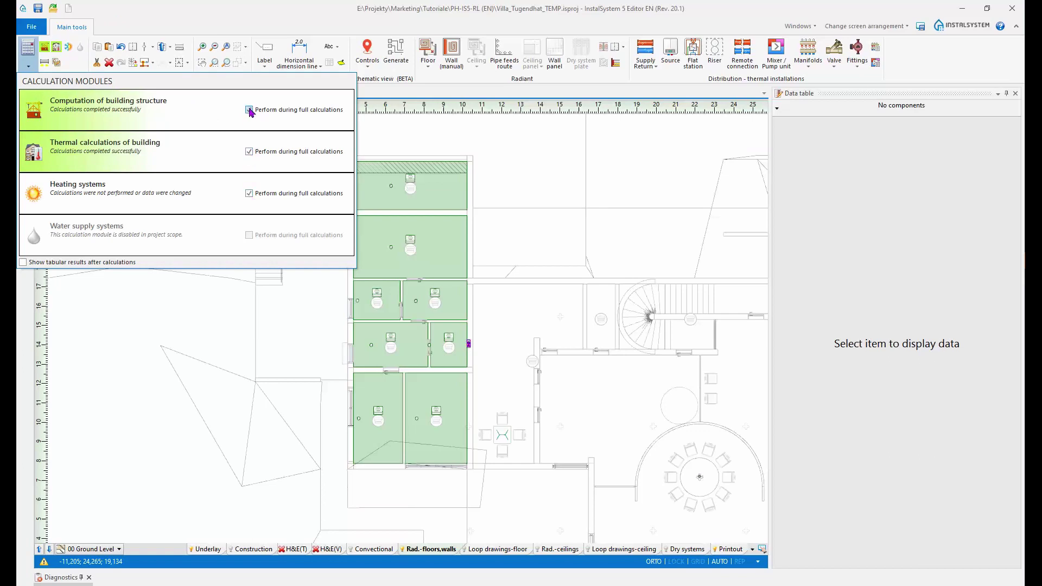
left_click(269, 28)
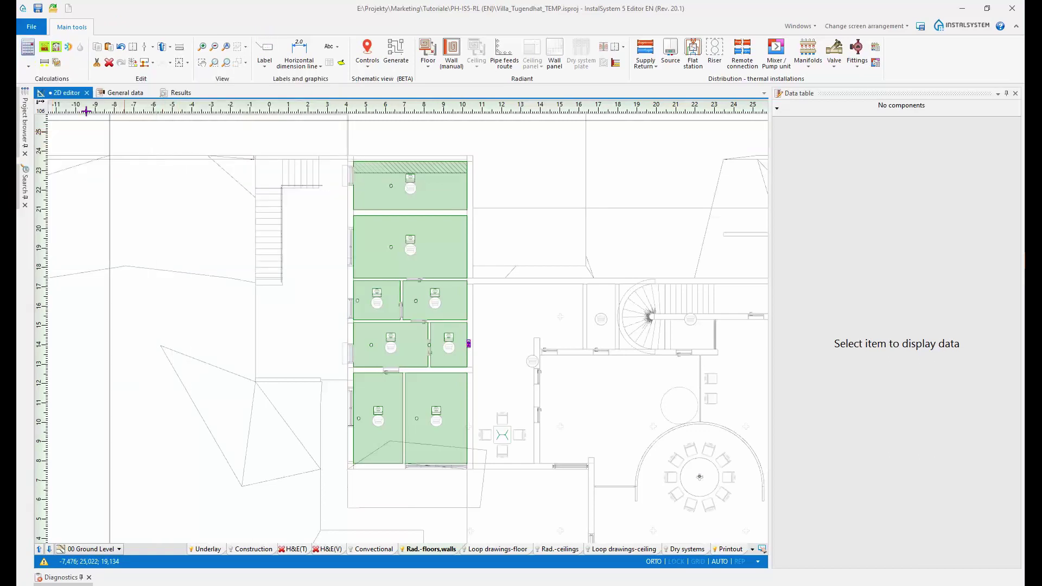
Step: Run the full calculations and open the heating systems diagnostics at the manifold valves' pressure drop error
left_click(27, 49)
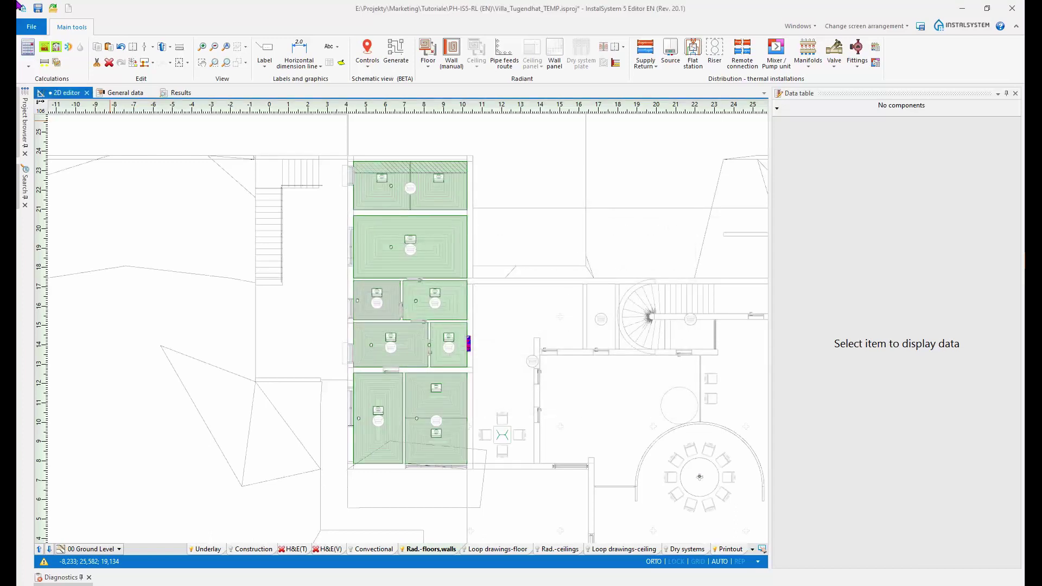
left_click(80, 580)
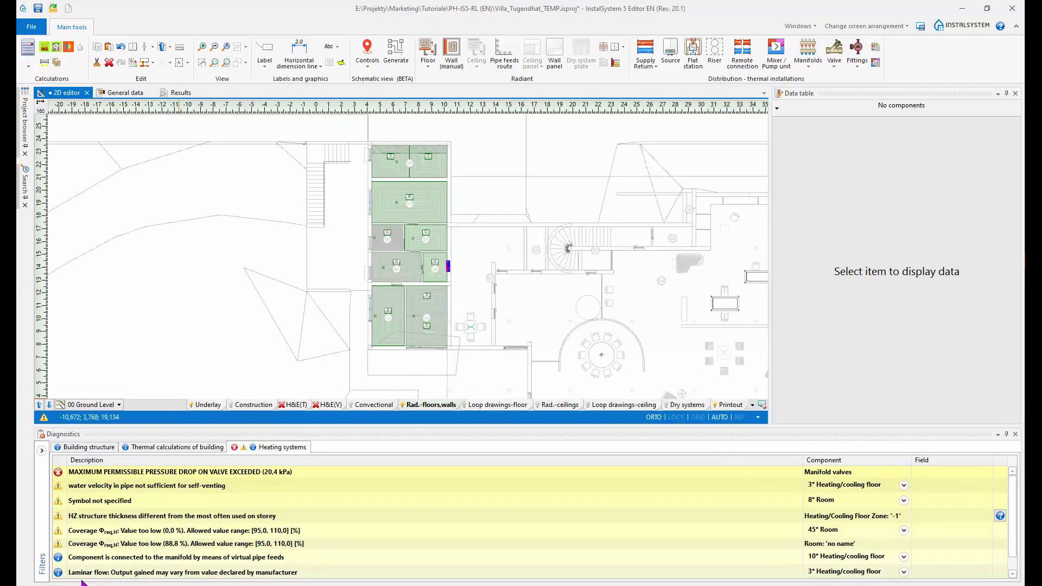
left_click(220, 473)
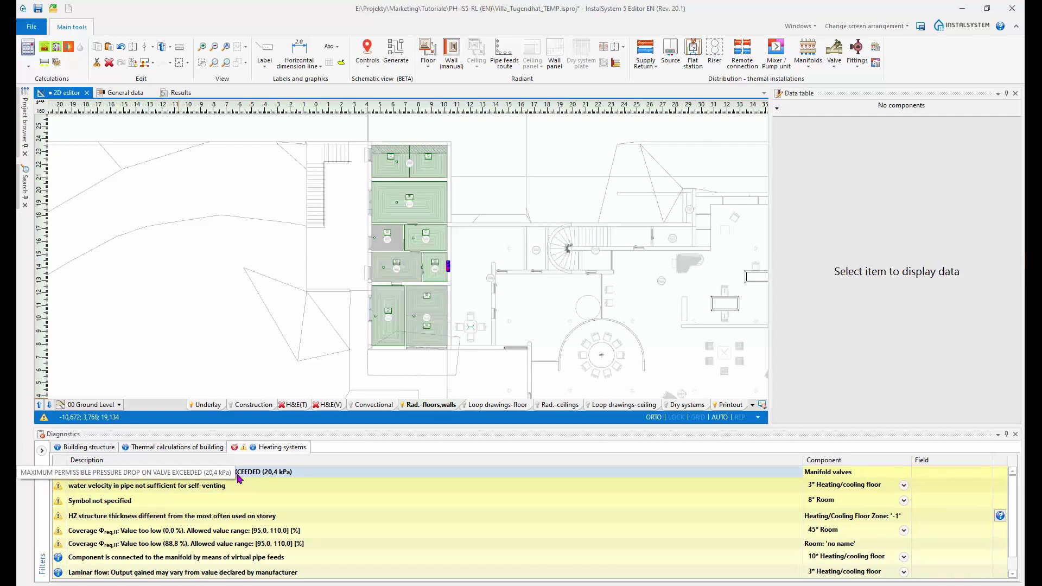
Step: Set the manifold in the general data of the radiant systems to Manifold with balancing screws
left_click(111, 93)
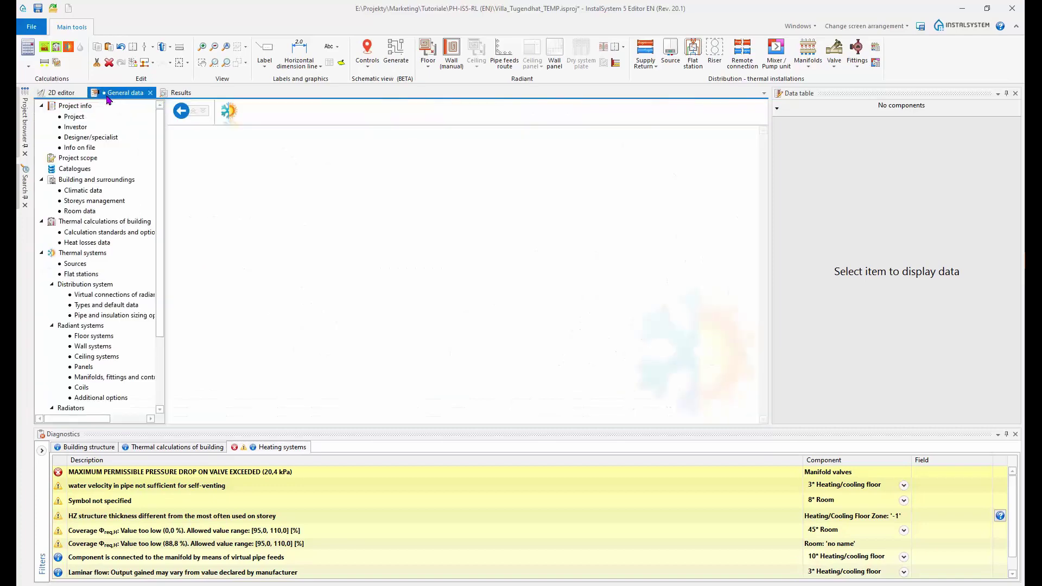
left_click(102, 379)
left_click(287, 151)
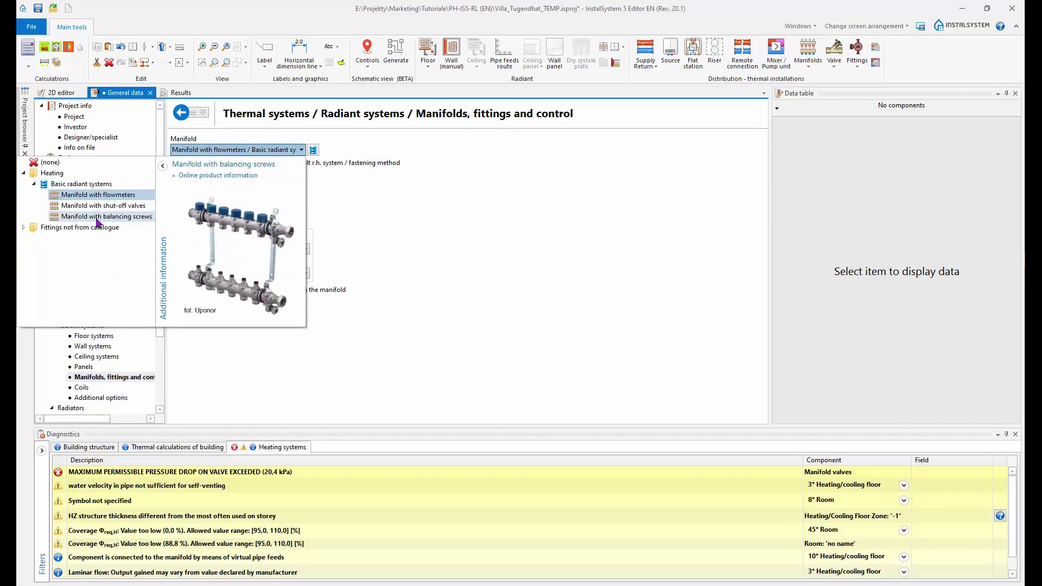
left_click(117, 217)
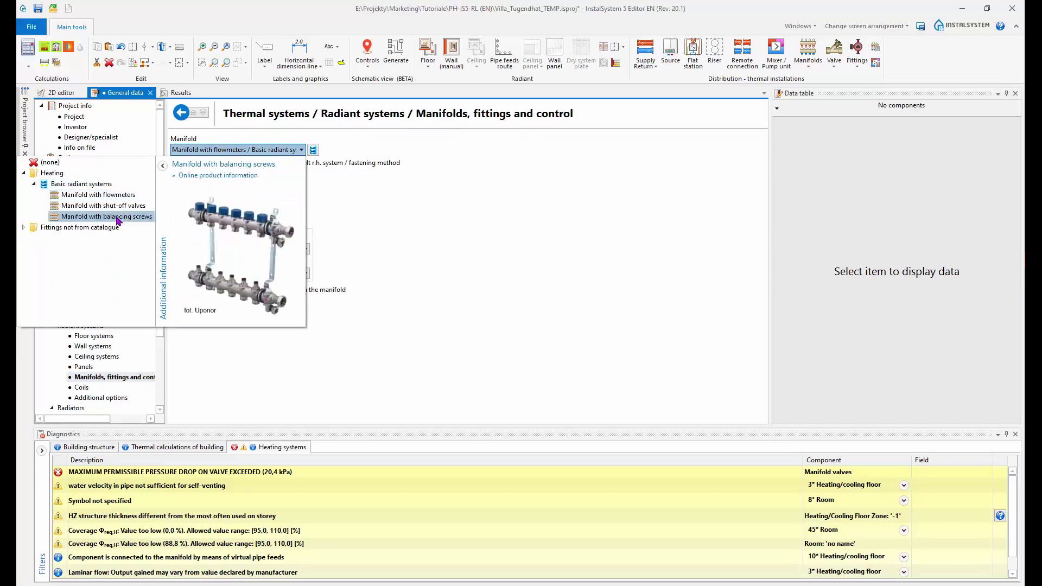
Step: Return to the 2D drawing and rerun the full calculations with the changed manifold
left_click(59, 93)
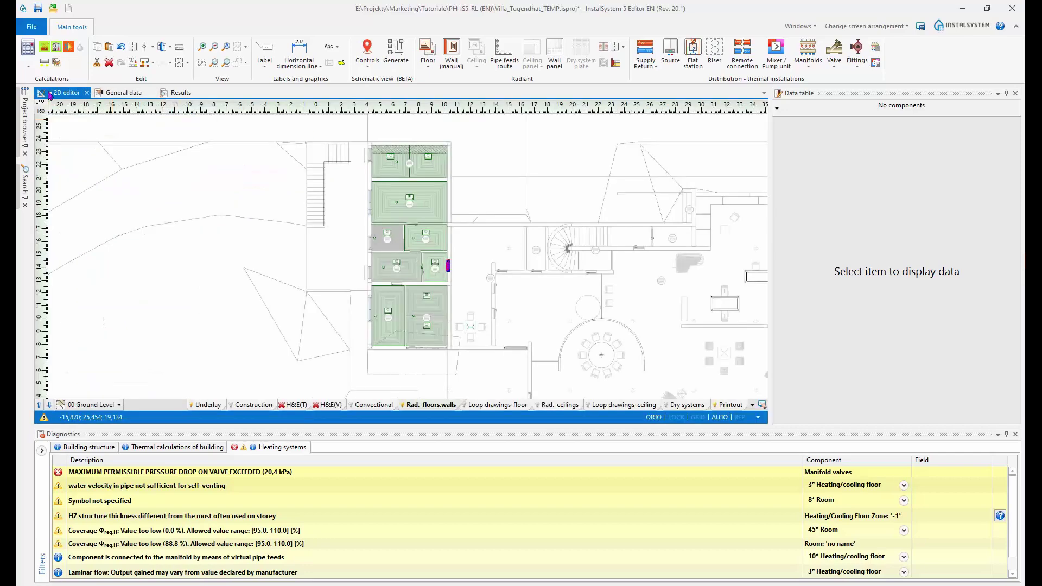
left_click(28, 50)
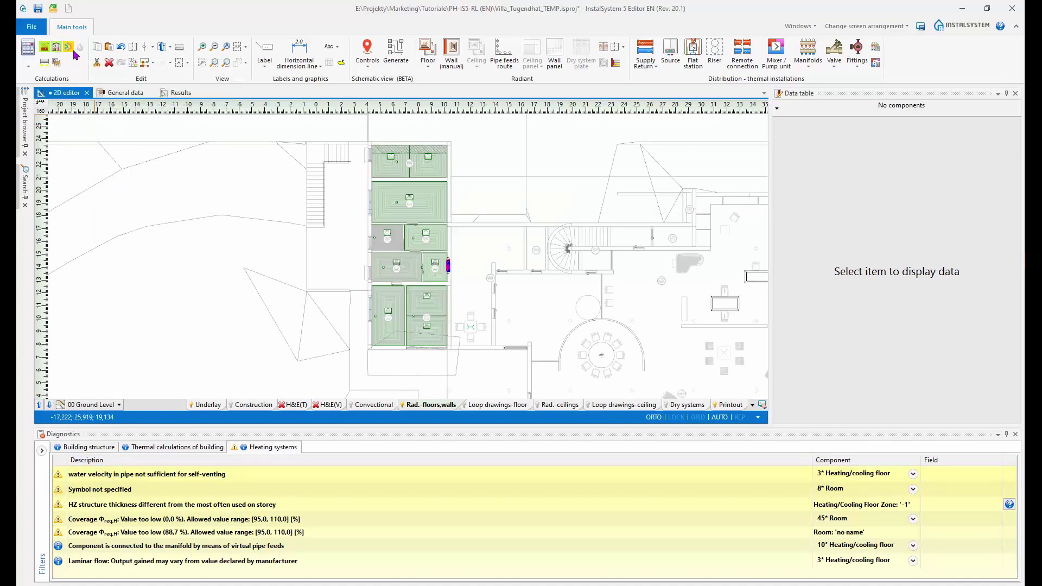
left_click(69, 48)
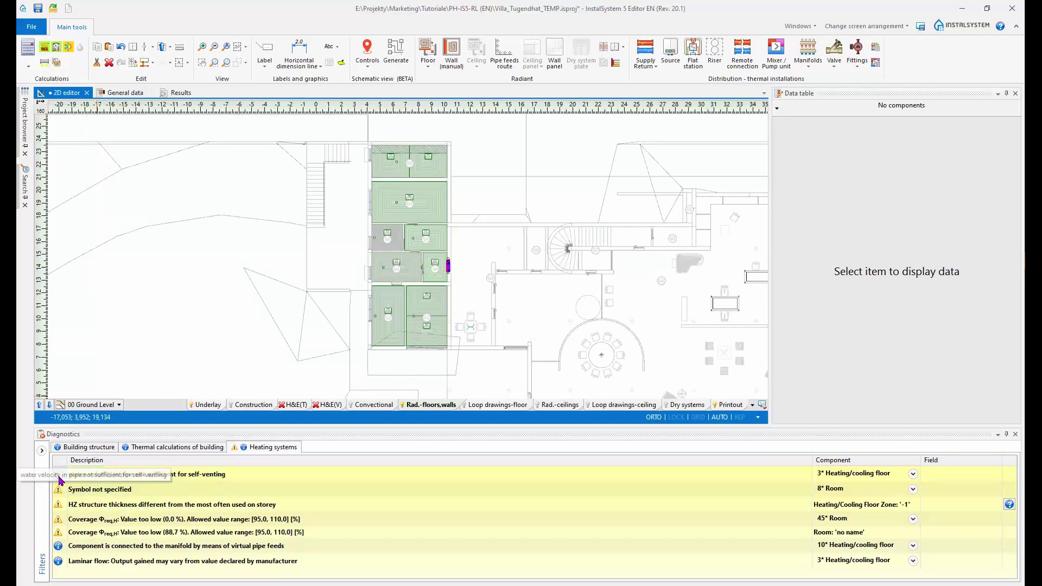
Step: Examine the heating systems messages and the message level filters in the diagnostics
left_click(128, 479)
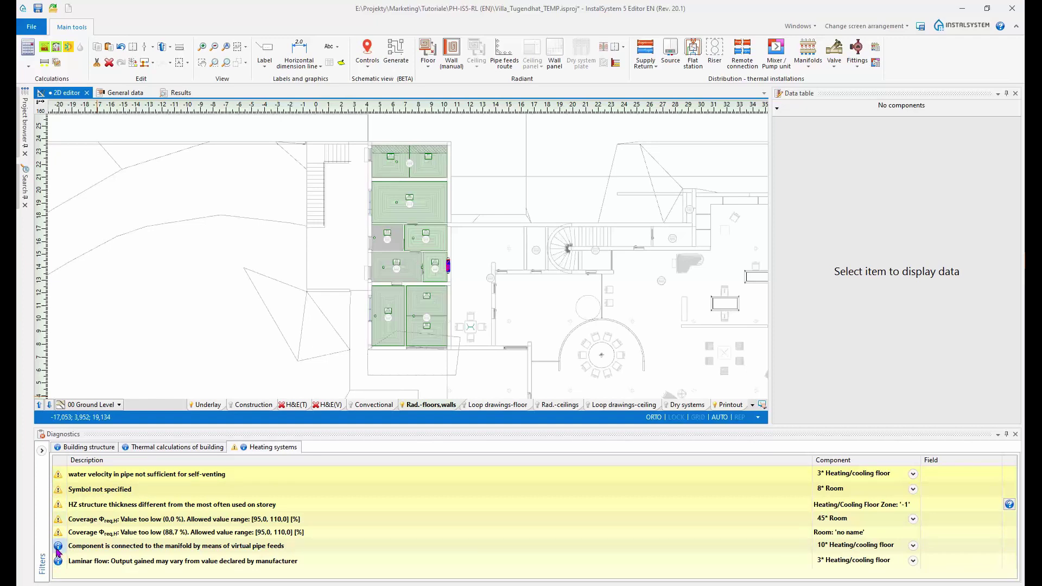
left_click(42, 451)
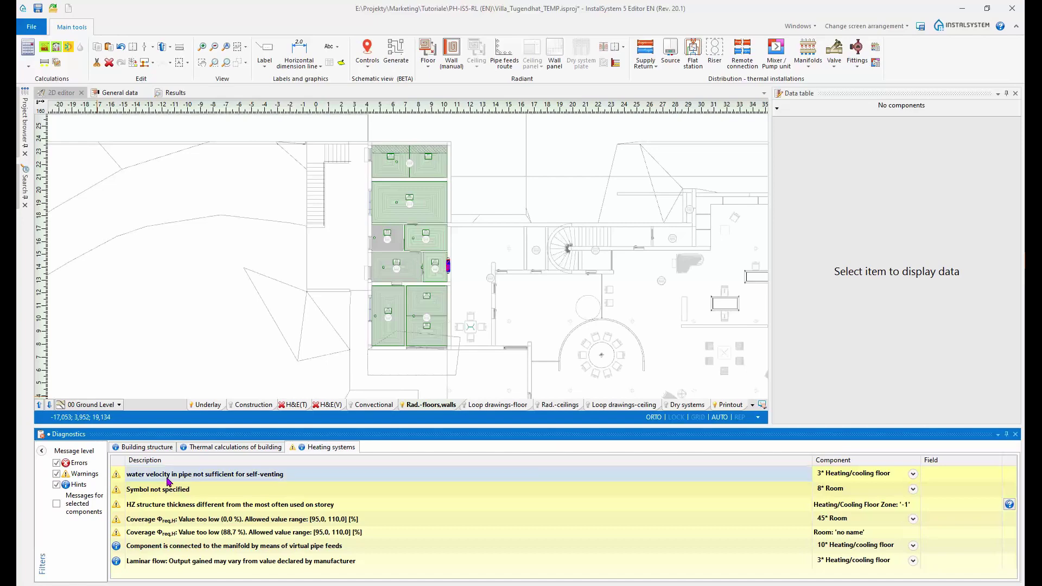
left_click(151, 490)
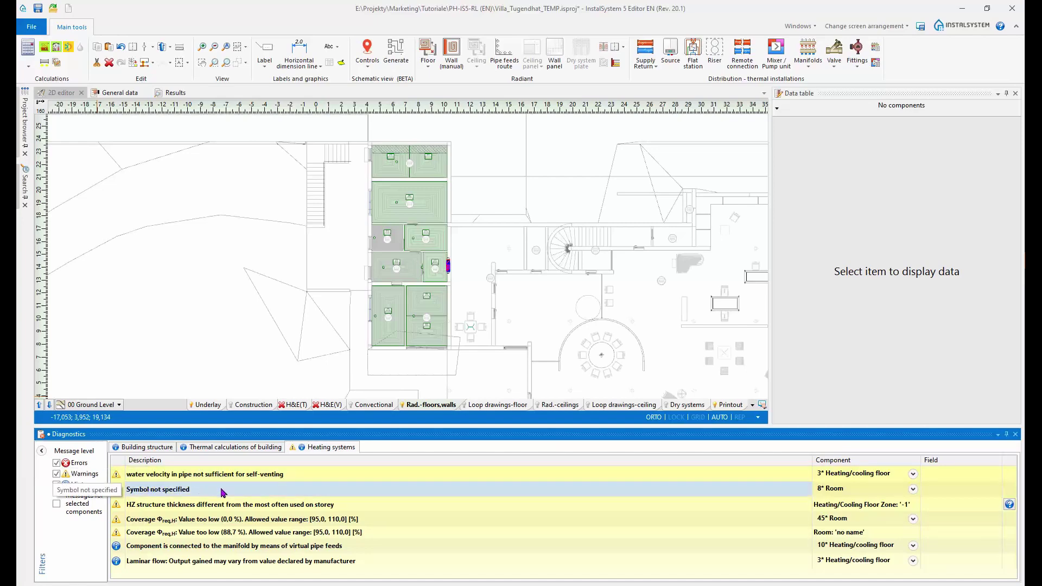
left_click(220, 503)
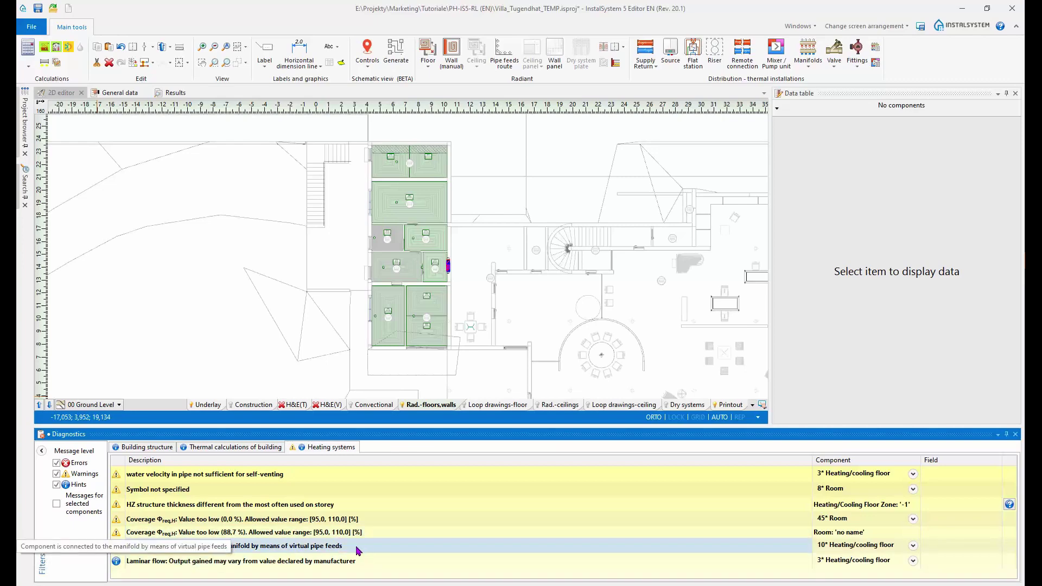
left_click(43, 453)
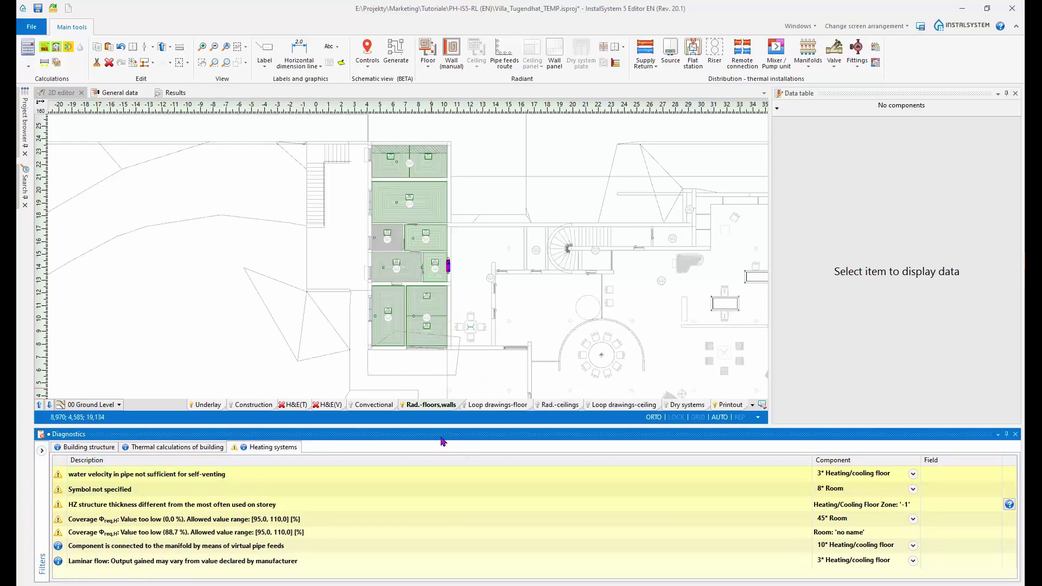
Step: Enlarge the drawing area and examine the coloured pipe loops of the floor zones in the Printout view
left_click(462, 425)
left_click_drag(460, 428, 458, 504)
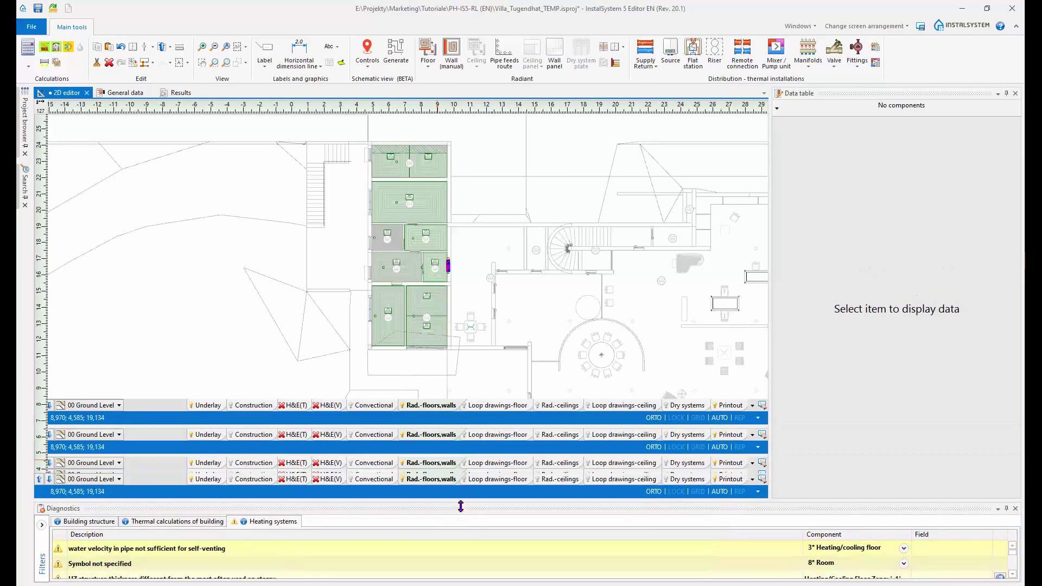
left_click(731, 483)
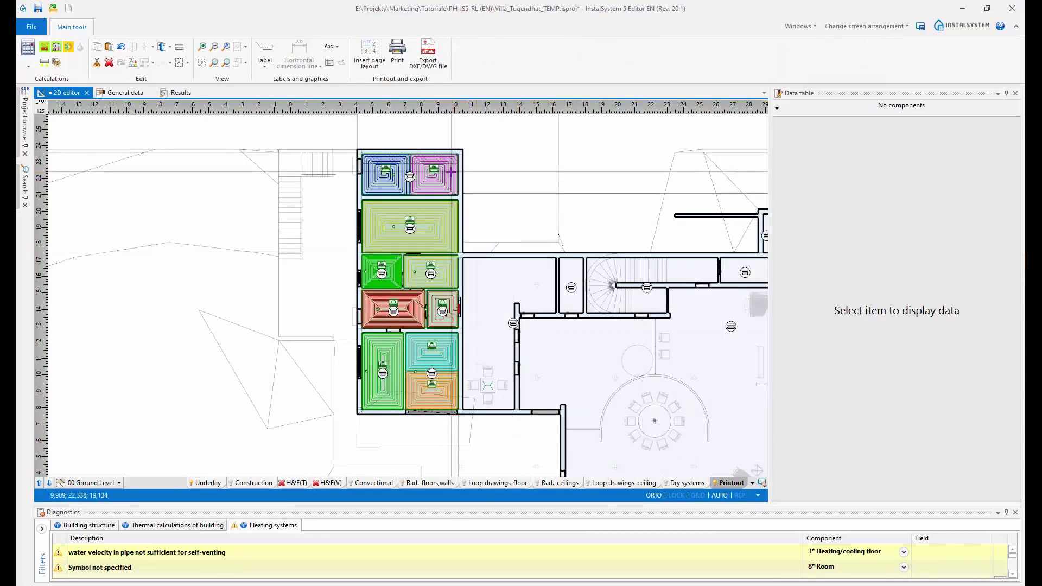
scroll(433, 227, "up", 2)
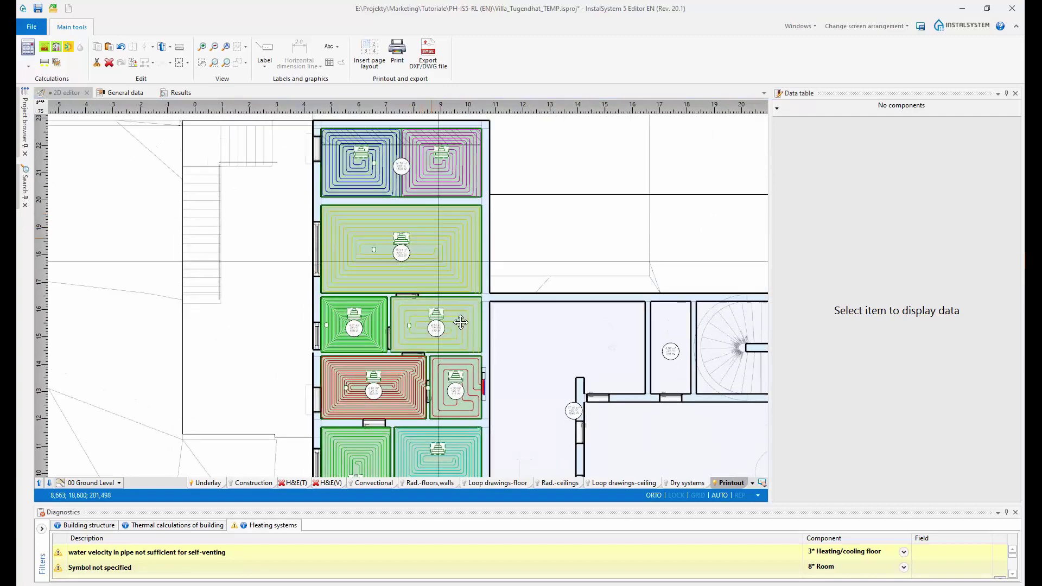
scroll(467, 349, "up", 3)
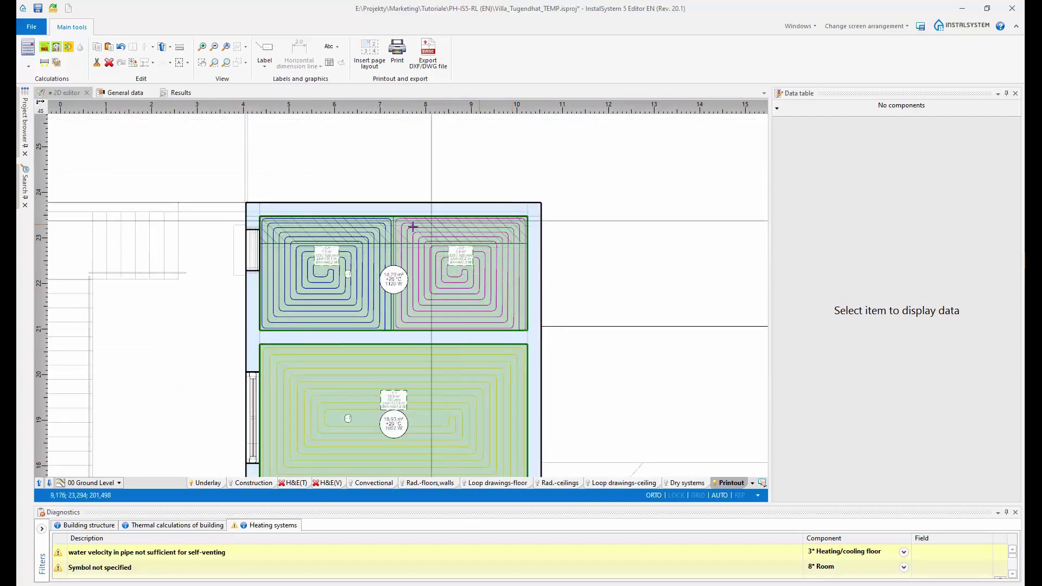
scroll(324, 271, "up", 3)
scroll(405, 319, "down", 5)
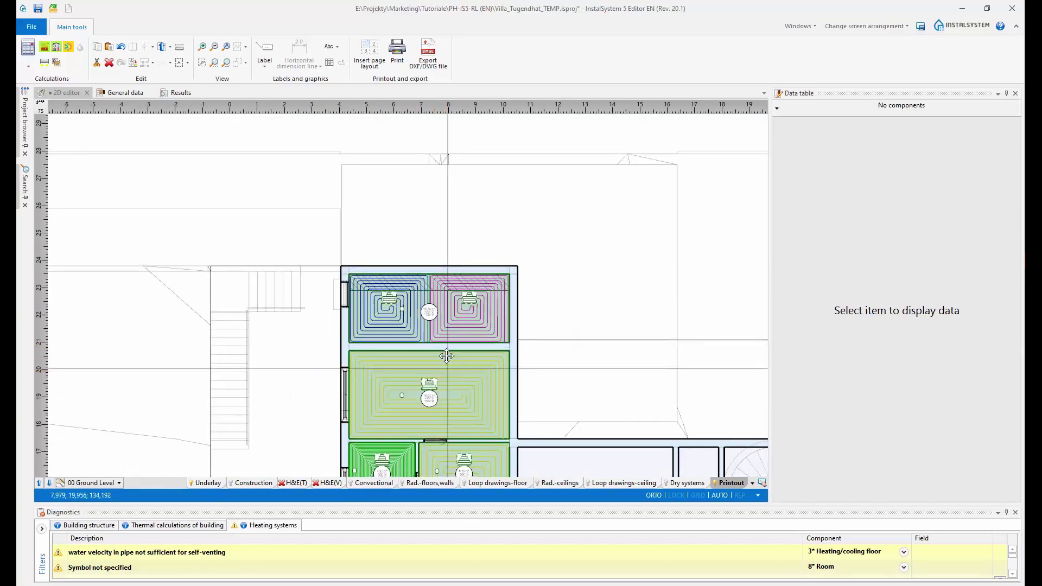
scroll(446, 356, "down", 3)
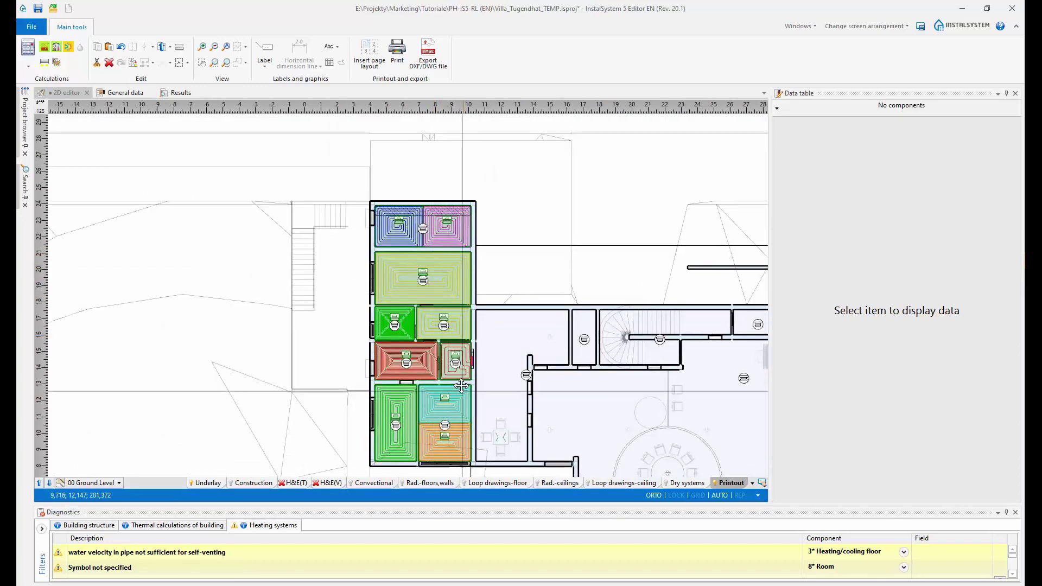
middle_click_drag(461, 386, 457, 371)
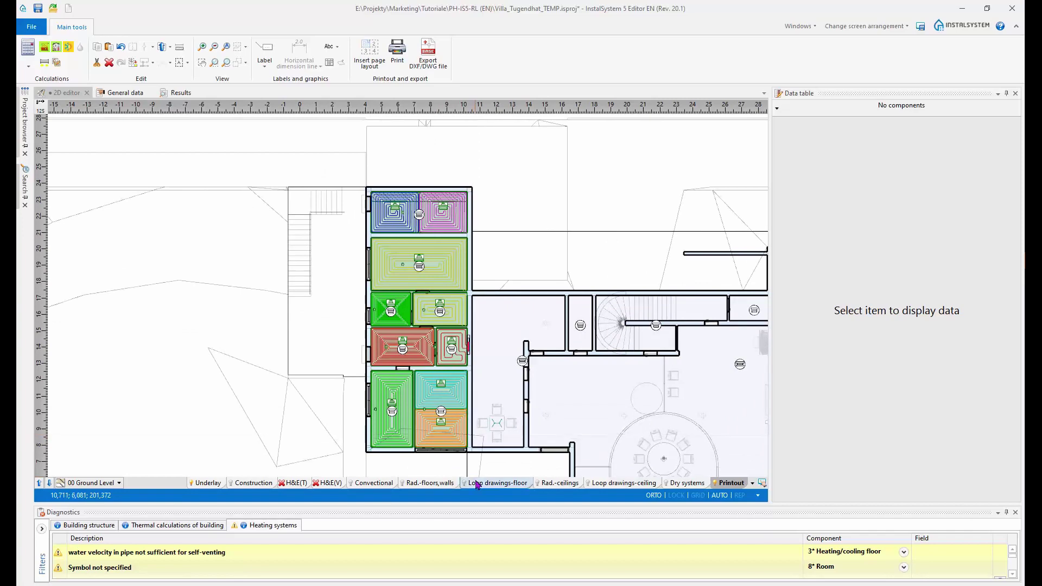
scroll(478, 434, "down", 2)
Step: Enlarge the diagnostics list and locate on the plan the rooms with the 0,0 % coverage warning
left_click_drag(471, 502, 476, 446)
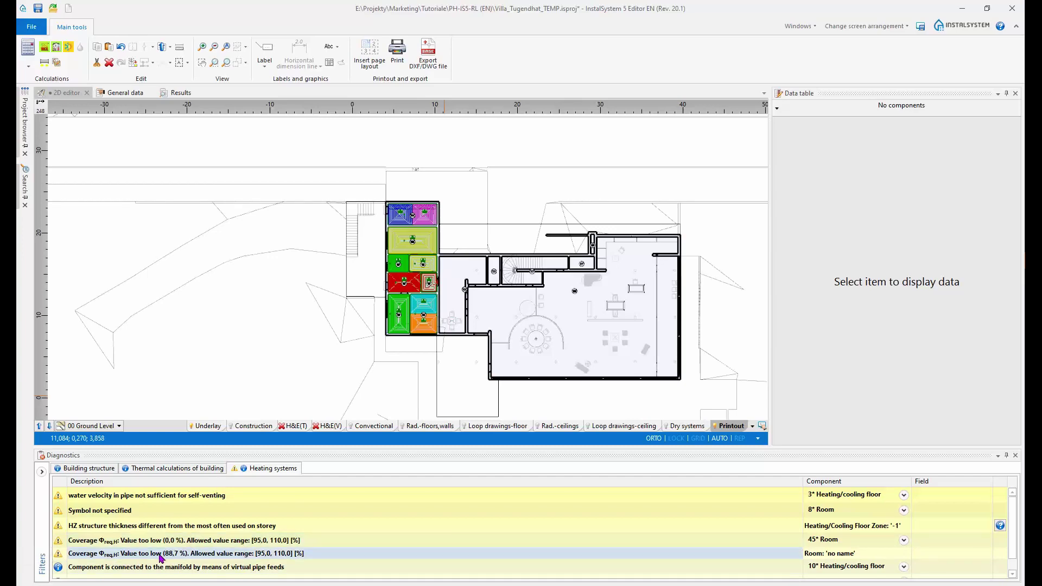
double_click(190, 541)
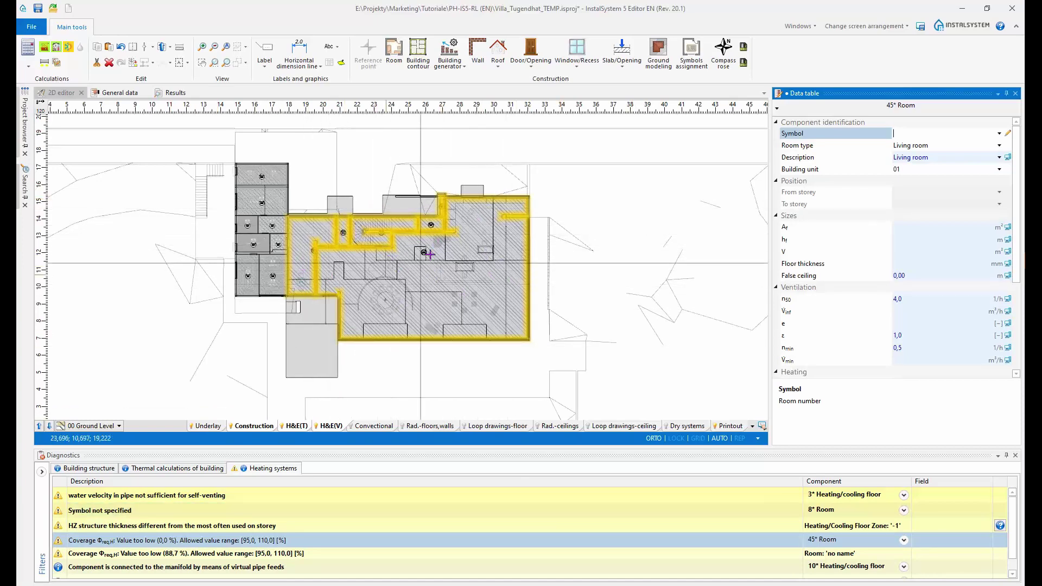
scroll(402, 271, "up", 3)
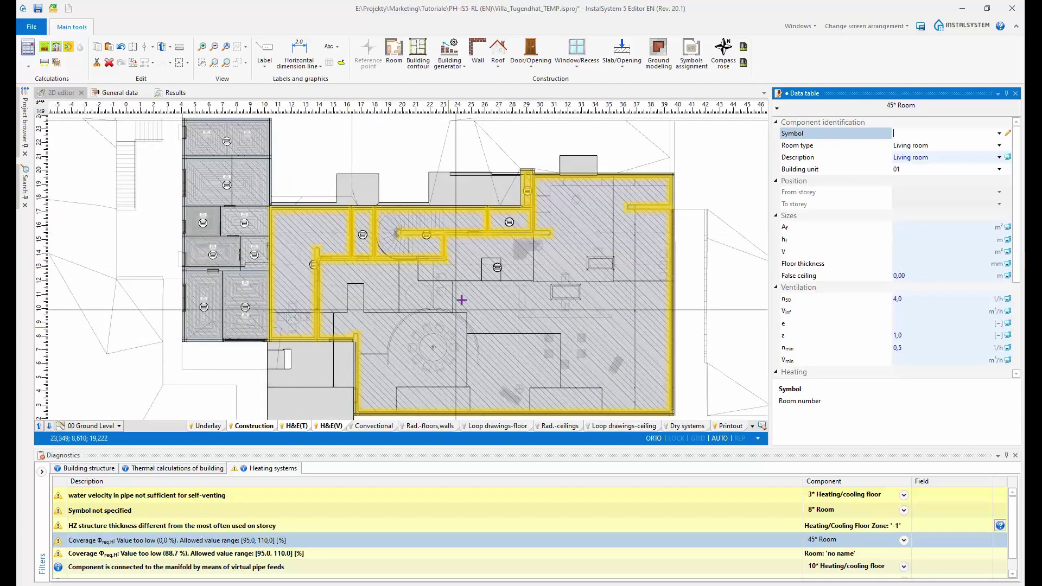
scroll(453, 332, "down", 2)
scroll(440, 355, "up", 2)
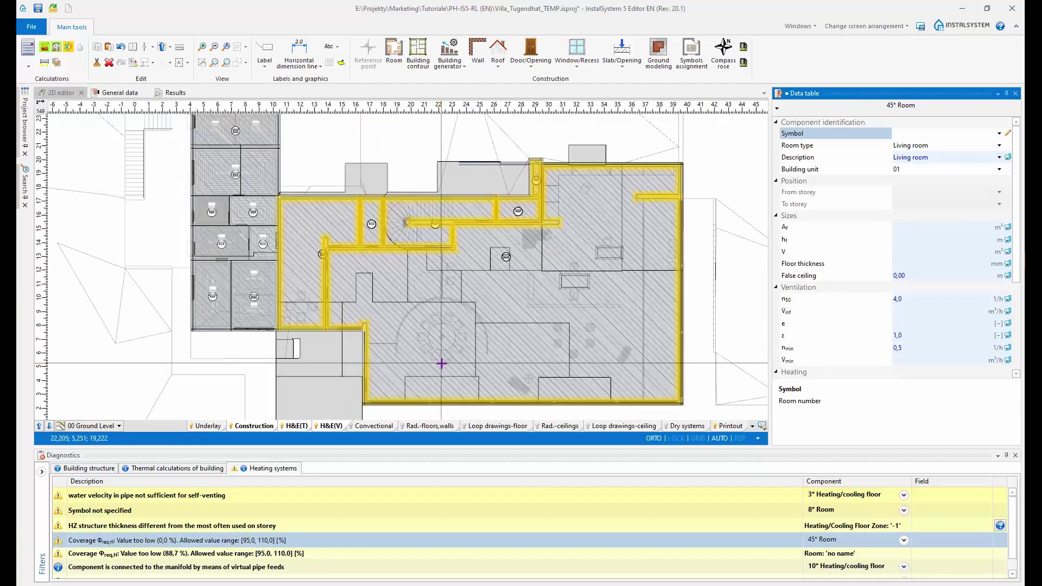
Step: Locate on the plan the room with the 88,7 % coverage warning and examine it
left_click(180, 554)
double_click(396, 554)
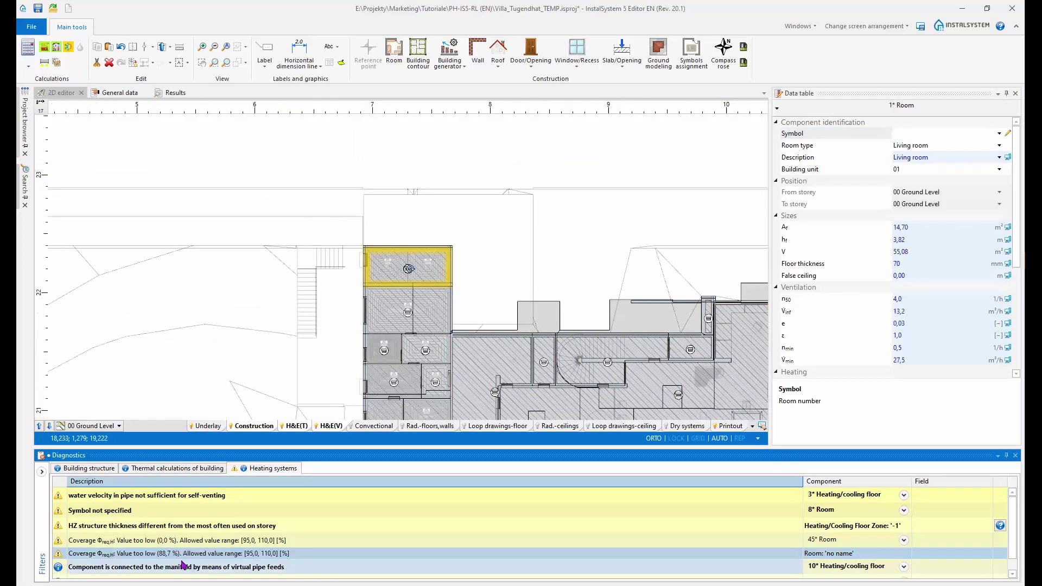
middle_click_drag(327, 332, 295, 223)
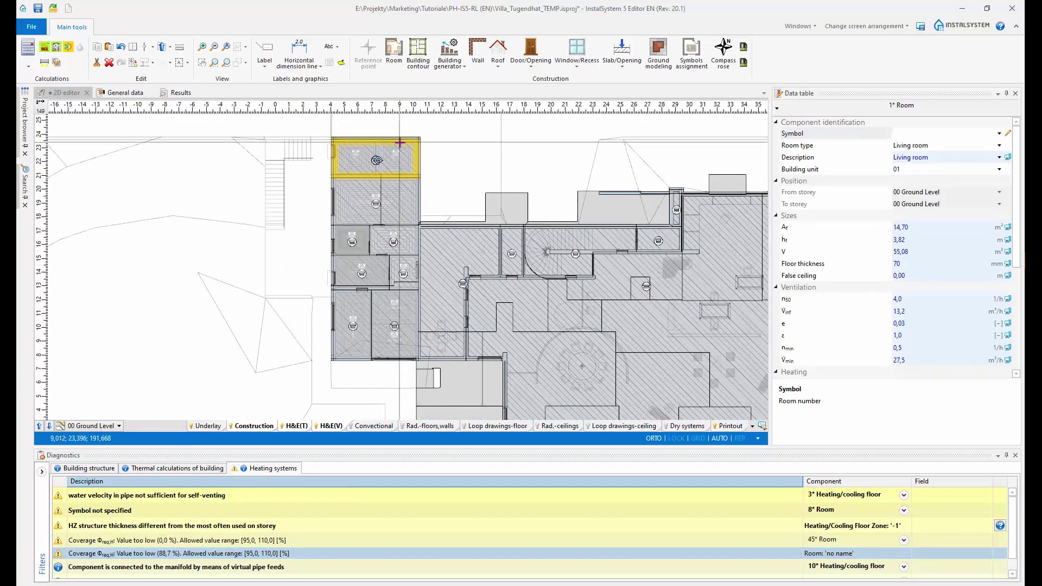
scroll(400, 133, "up", 2)
scroll(401, 133, "up", 2)
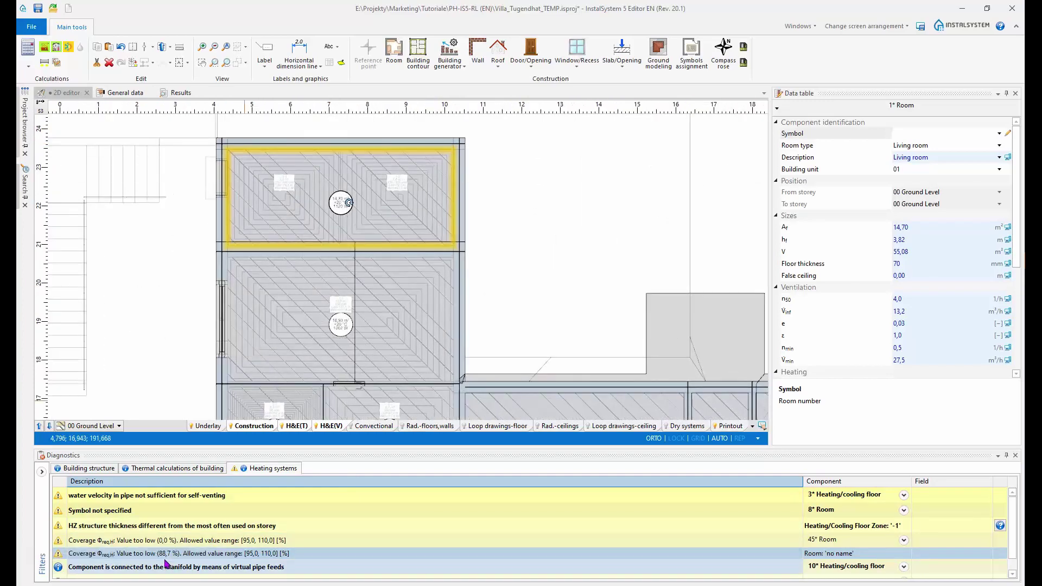
scroll(180, 300, "down", 2)
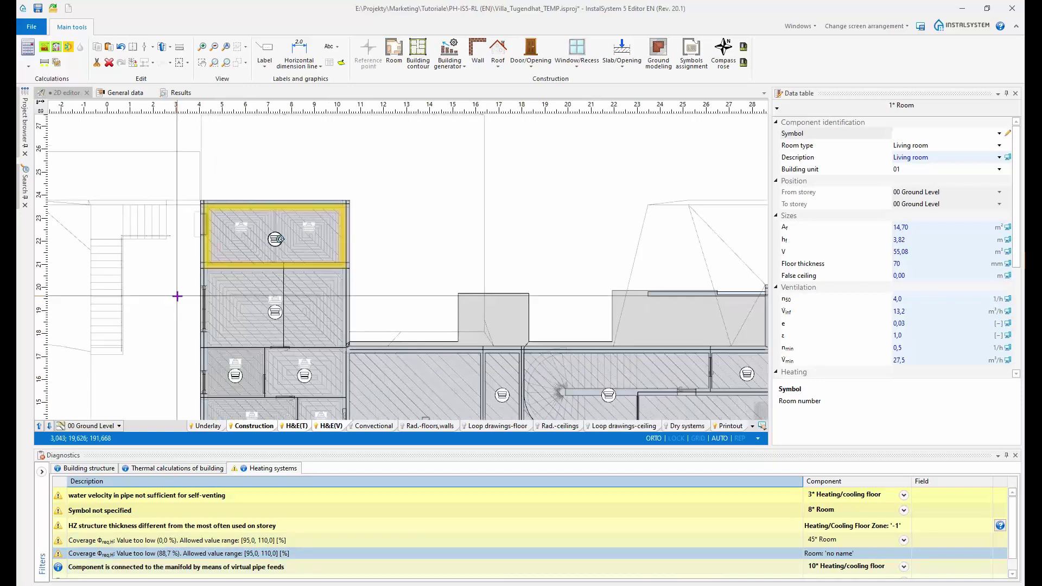
middle_click_drag(180, 300, 231, 222)
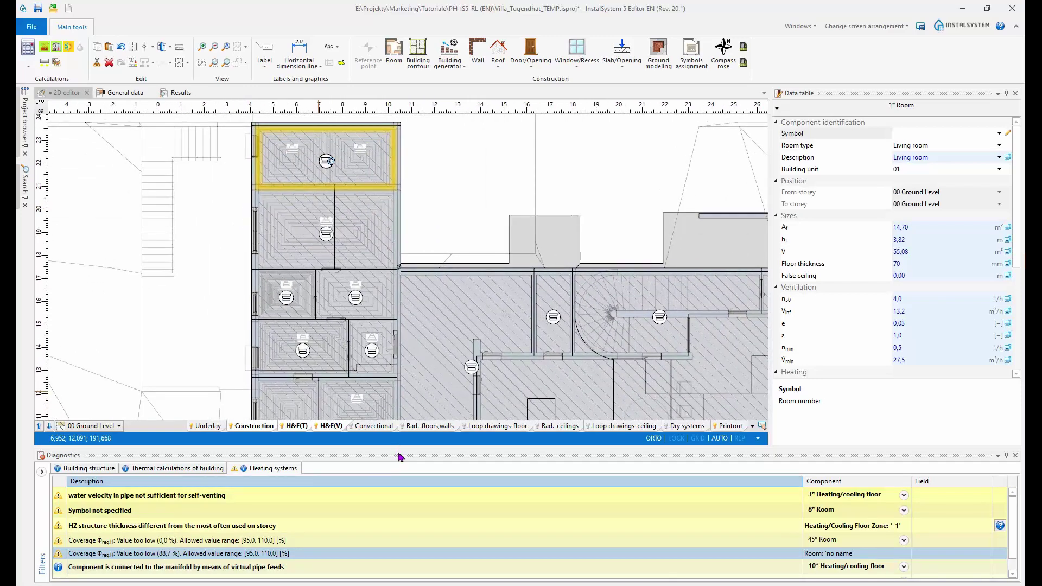
Step: Review the remaining heating systems messages down to the laminar flow hint and deselect the 14,70 m² room
left_click_drag(399, 447, 399, 461)
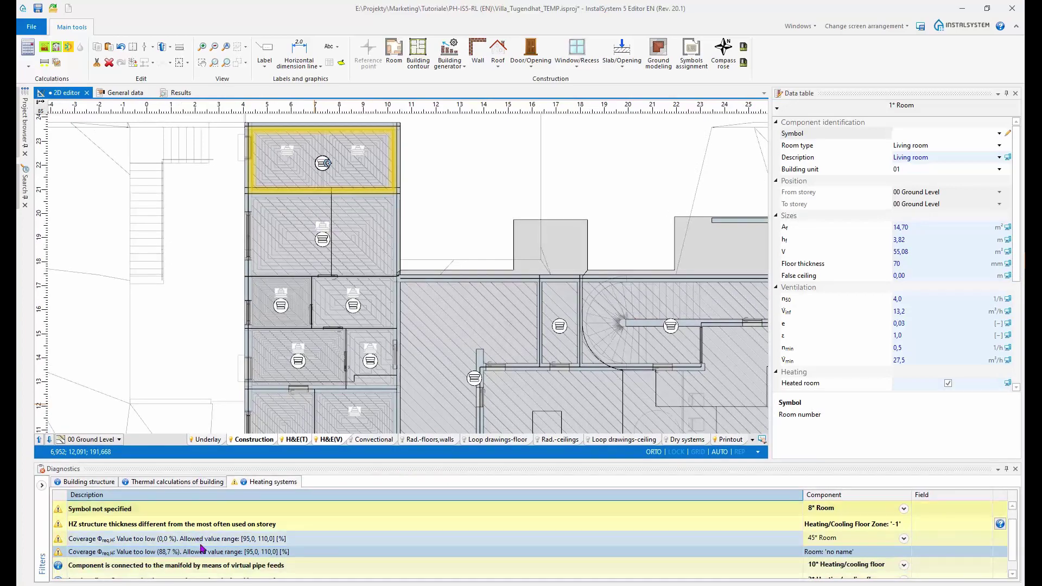
scroll(201, 549, "down", 1)
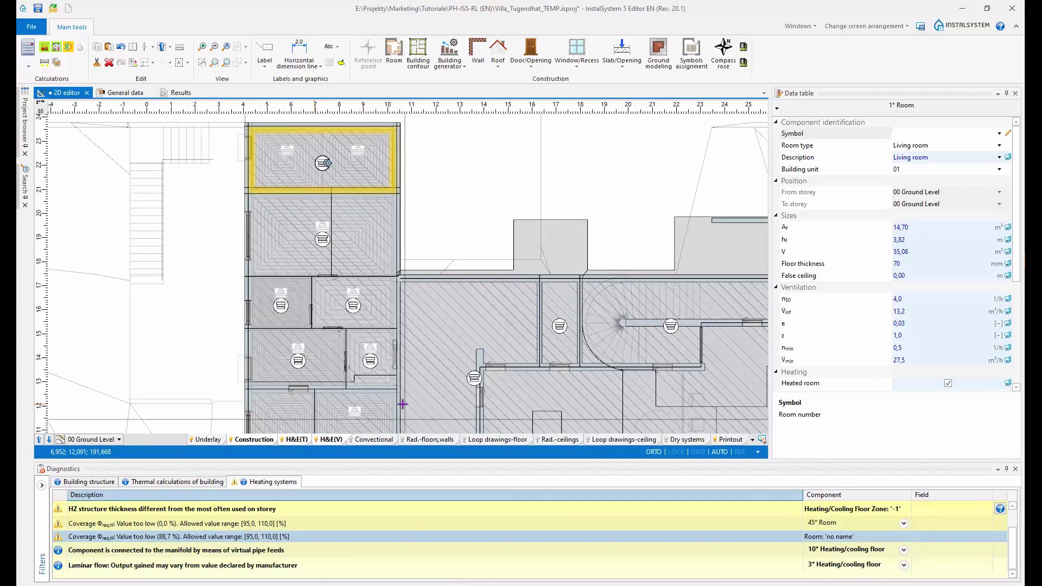
scroll(469, 389, "down", 2)
middle_click_drag(468, 400, 431, 335)
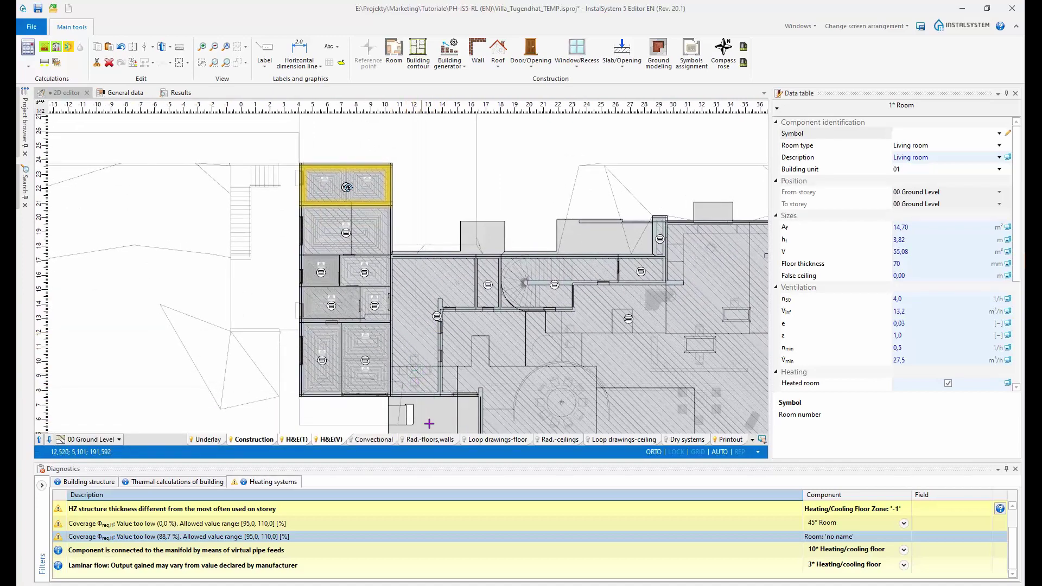
left_click(242, 356)
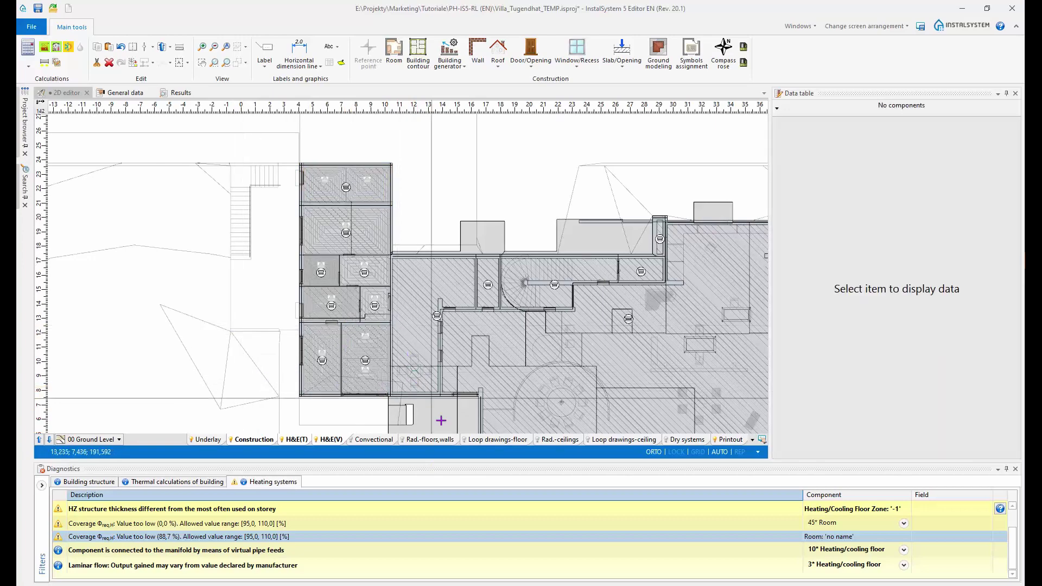
Step: Switch to the radiant floors and walls layer and enlarge the drawing area to bring the heated floor zones into view
left_click(426, 439)
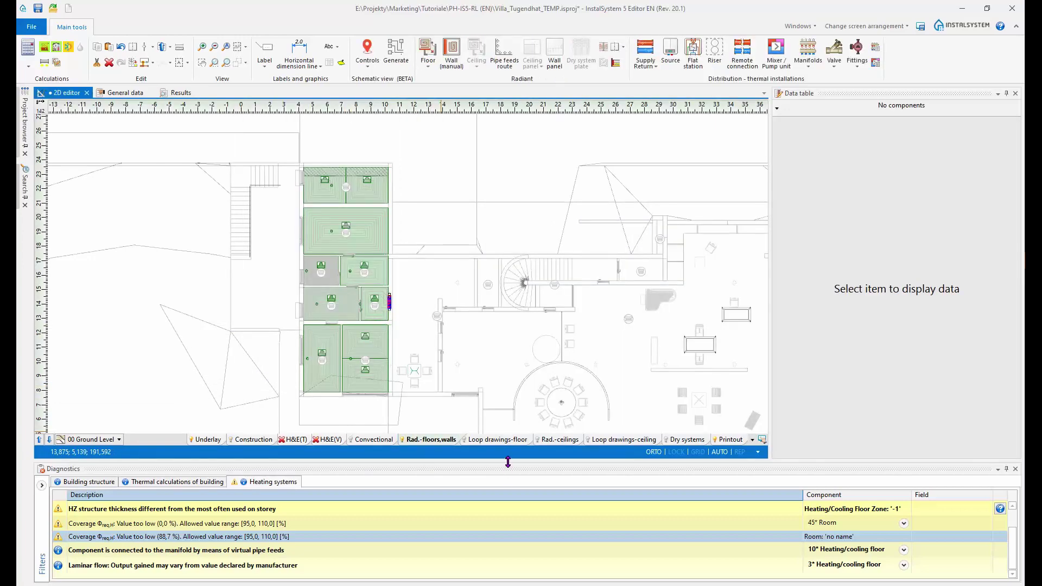
left_click_drag(508, 462, 510, 541)
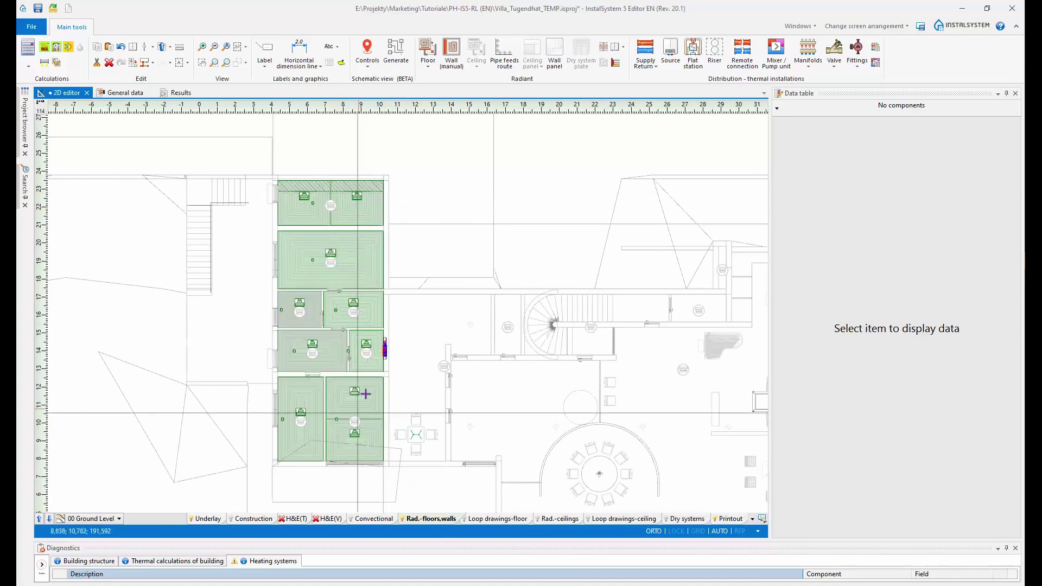
scroll(283, 442, "up", 3)
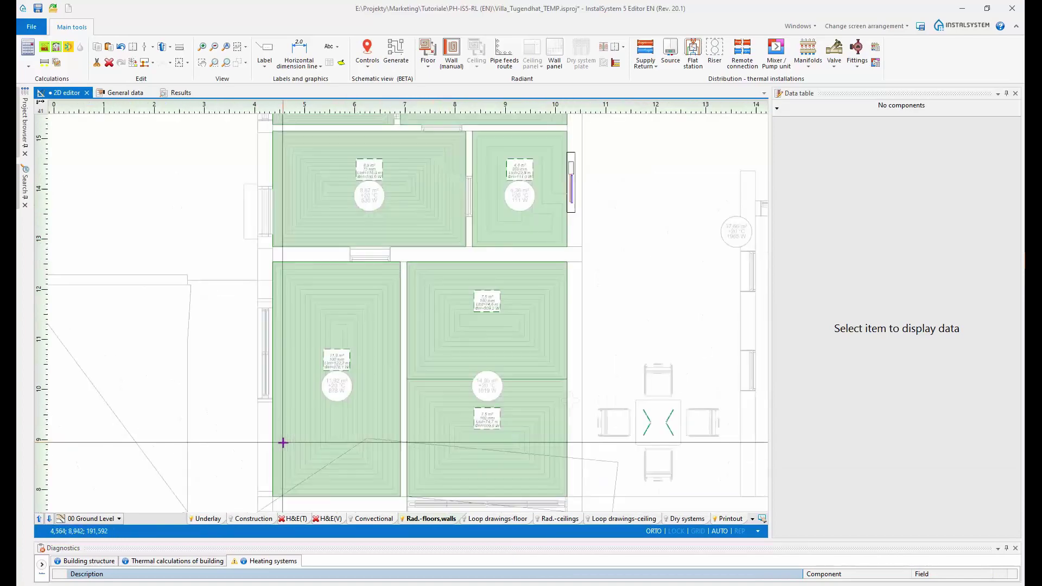
scroll(283, 443, "up", 3)
scroll(316, 433, "down", 3)
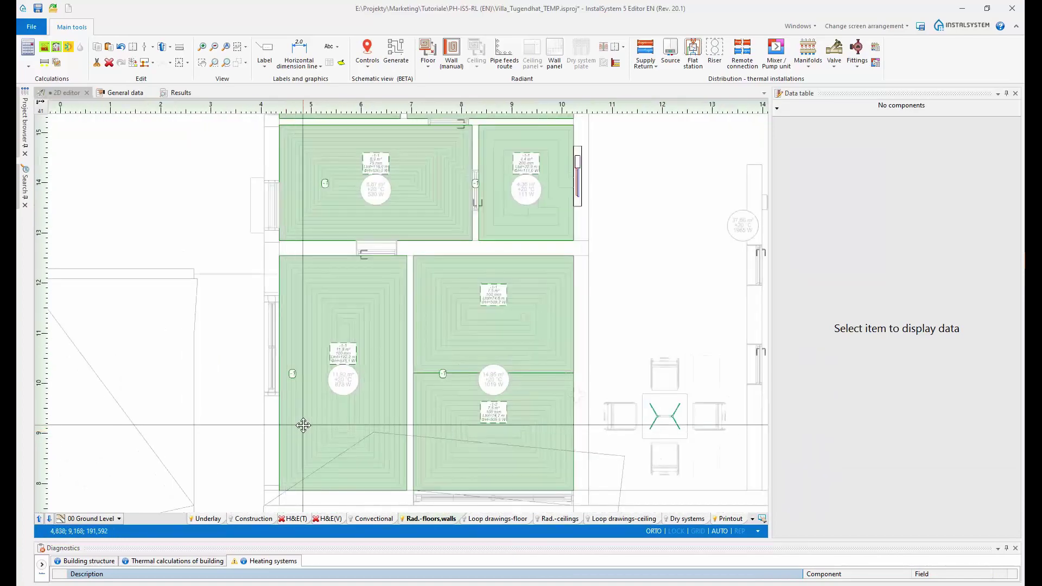
Step: Examine the label of the 11,9 m² floor loop for its area, pipe spacing, total pipe length and heat output
scroll(304, 426, "up", 2)
scroll(309, 357, "up", 2)
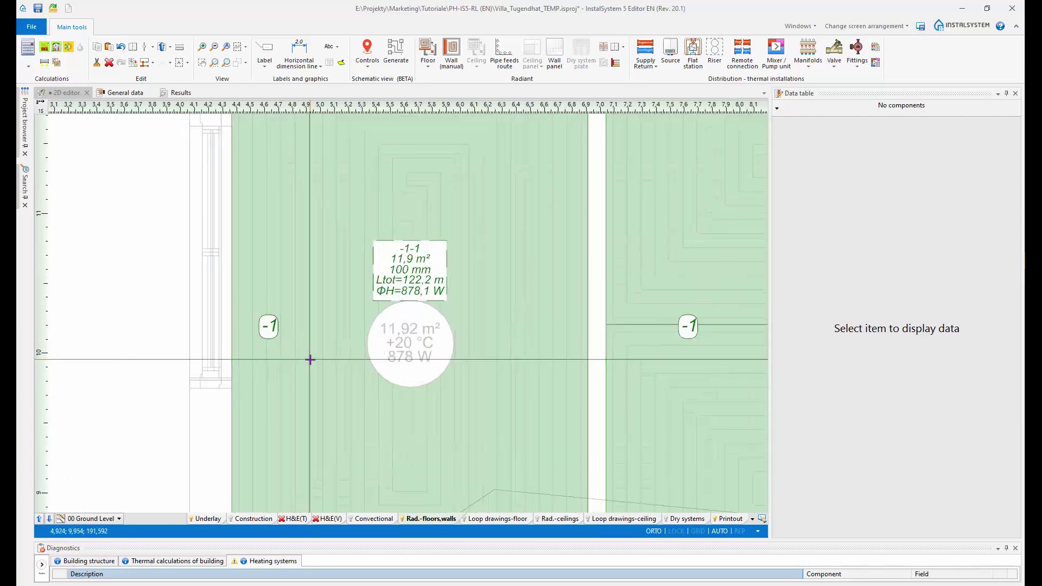
scroll(450, 350, "up", 2)
scroll(366, 379, "up", 2)
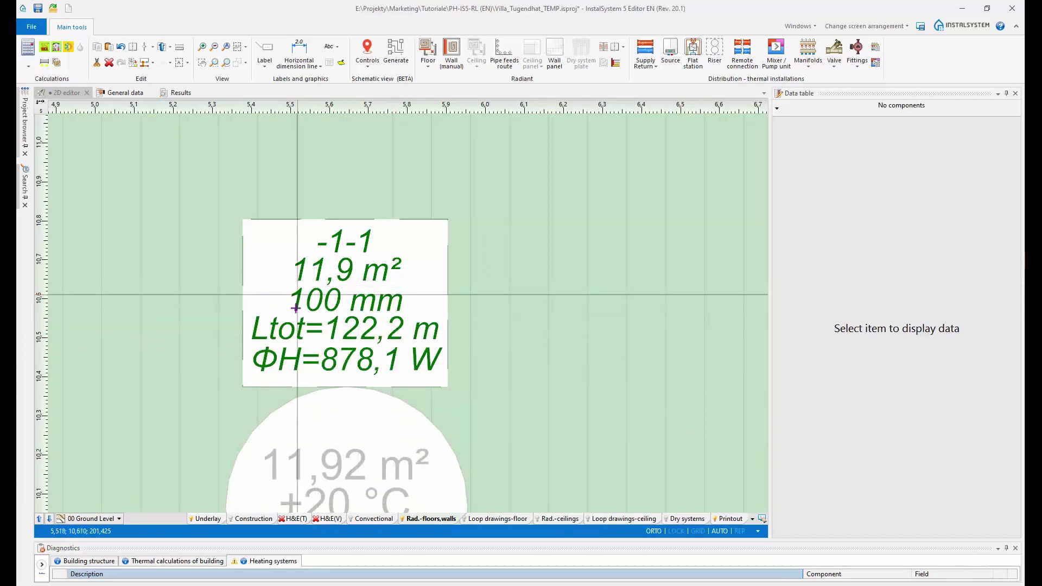
scroll(296, 308, "down", 2)
scroll(311, 338, "up", 1)
scroll(311, 338, "up", 2)
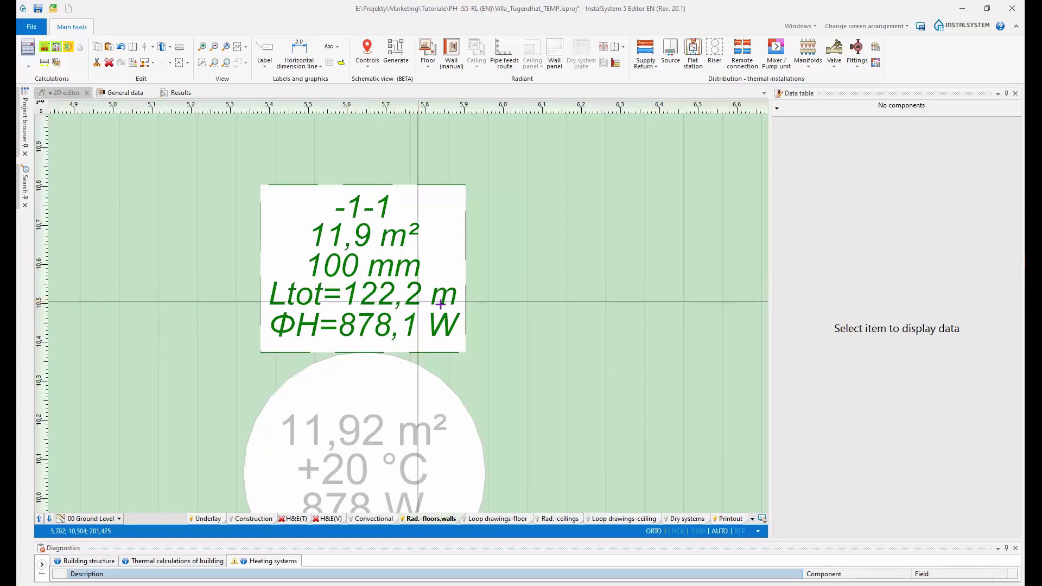
scroll(582, 260, "down", 3)
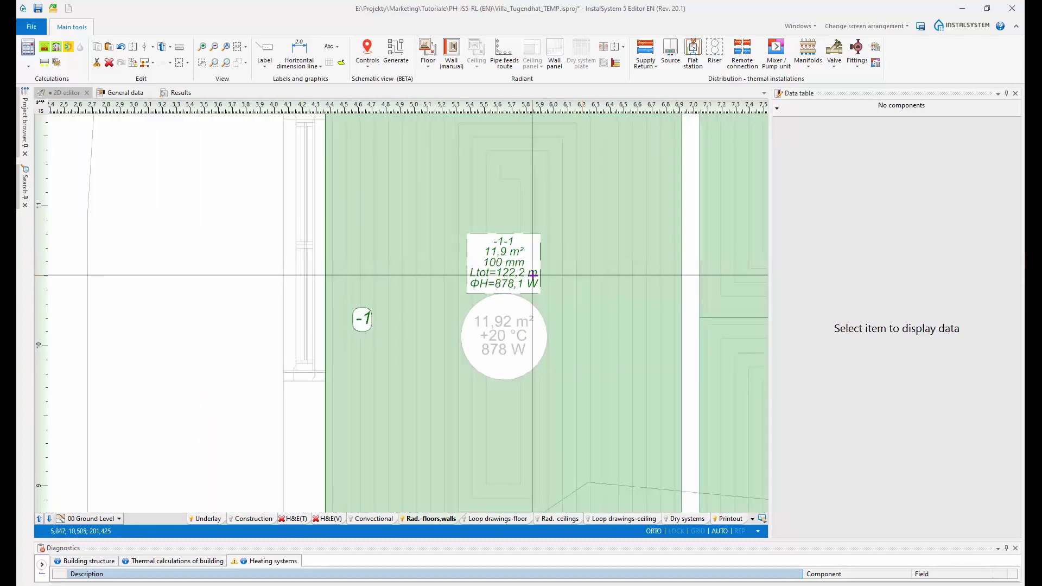
scroll(532, 275, "up", 3)
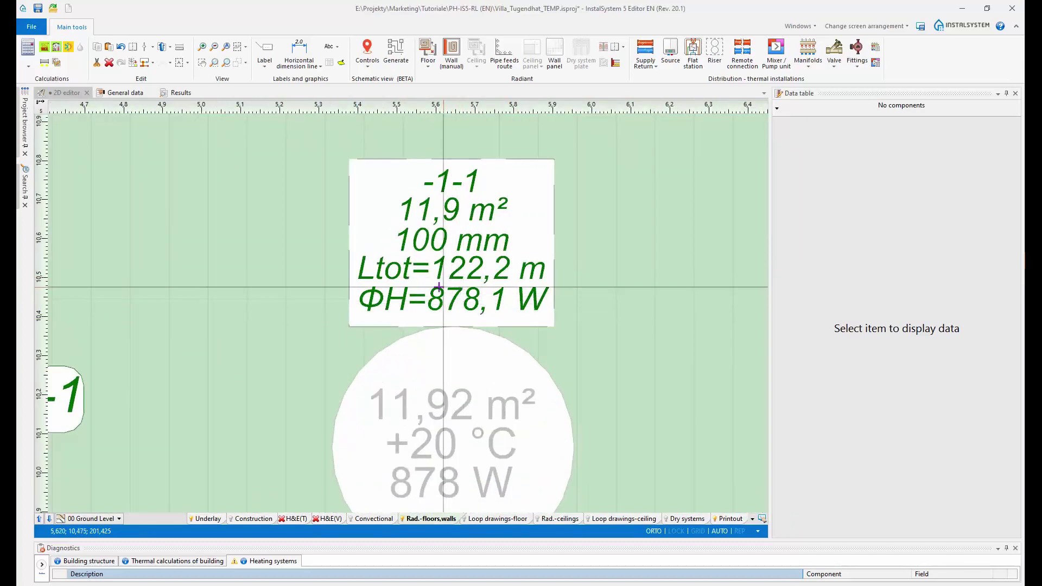
Step: Compare the heat output on the 11,9 m² loop's label with the area, temperature and heat value on the room label beneath it
middle_click_drag(454, 309, 414, 279)
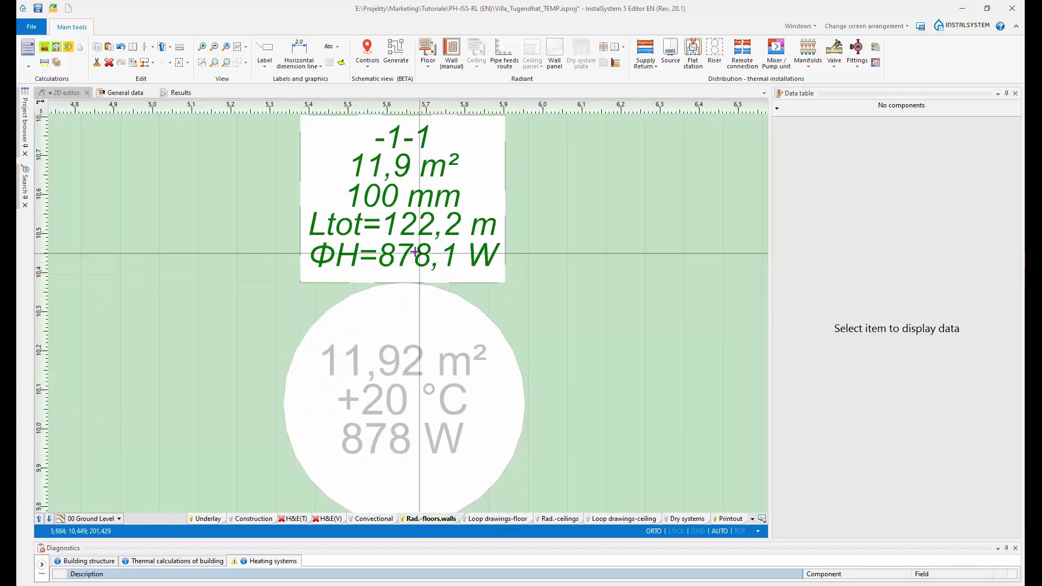
key("F8")
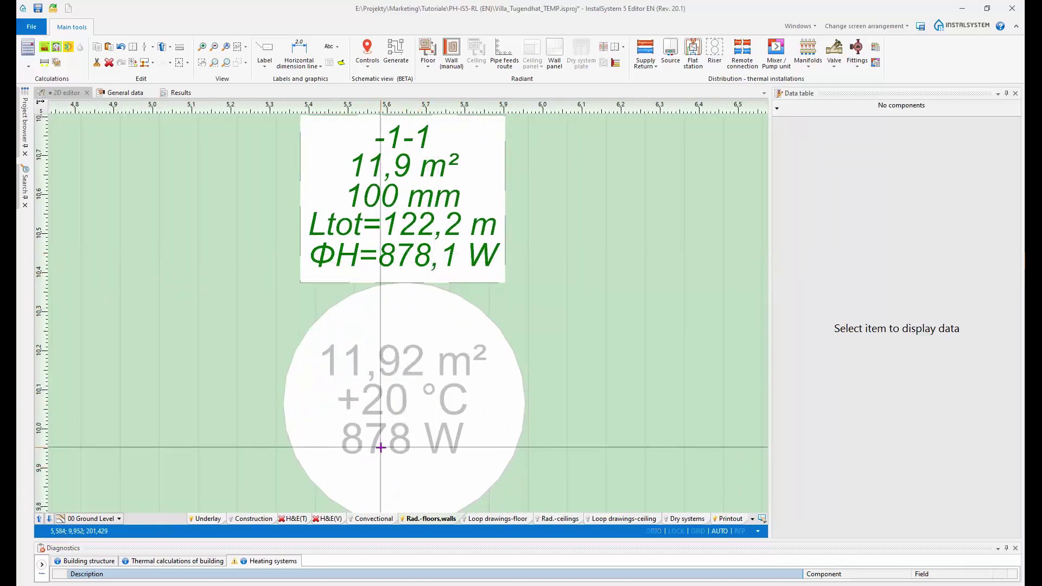
key("ctrl")
key("ctrl")
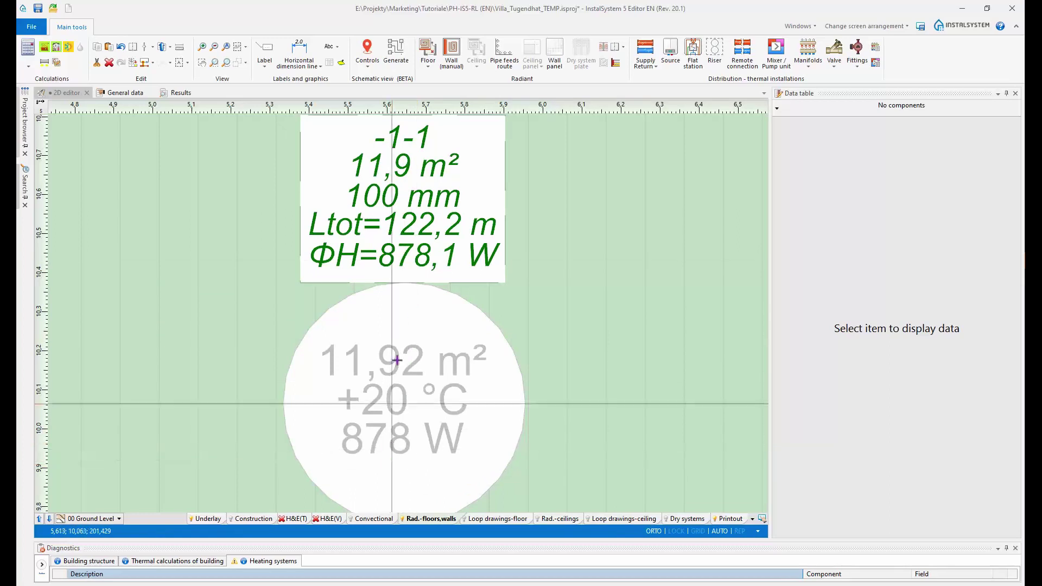
scroll(401, 287, "down", 2)
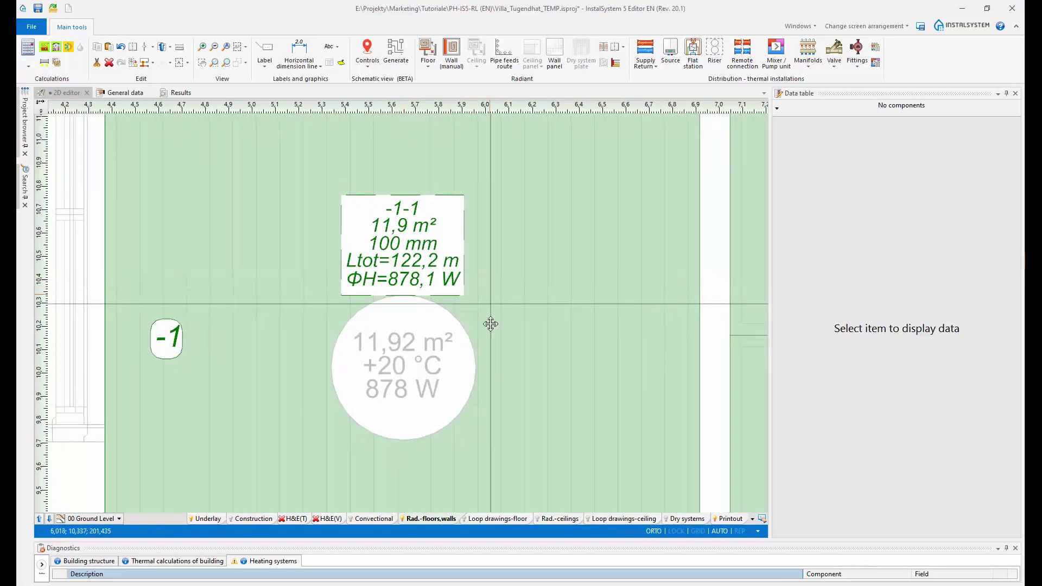
middle_click_drag(490, 324, 493, 353)
Step: Read the detailed data summaries of heating floor -1-1 and of its floor zone -1 in the 11,92 m² room
mouse_move(391, 285)
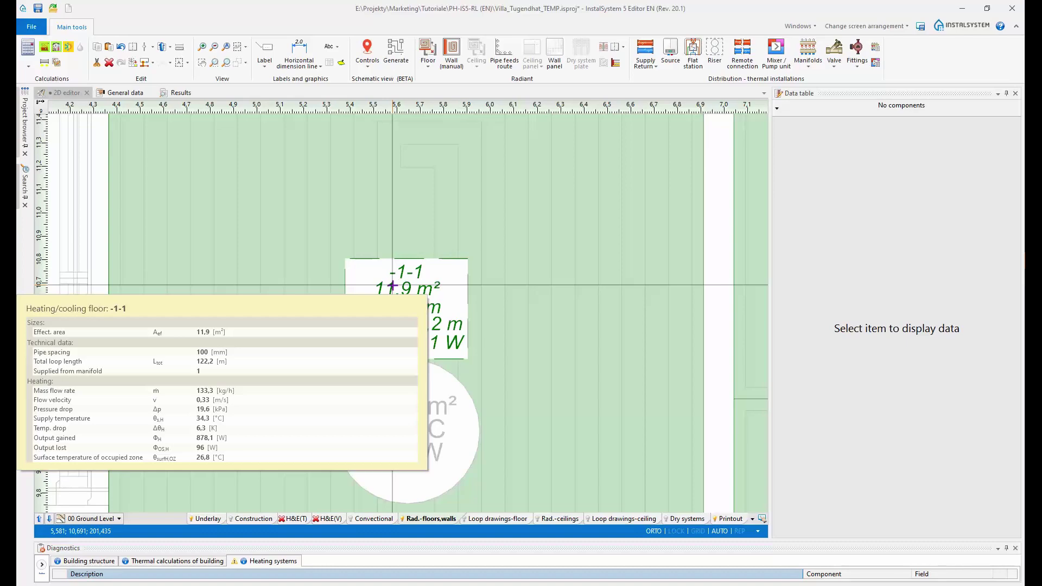
scroll(392, 284, "down", 3)
scroll(412, 333, "up", 3)
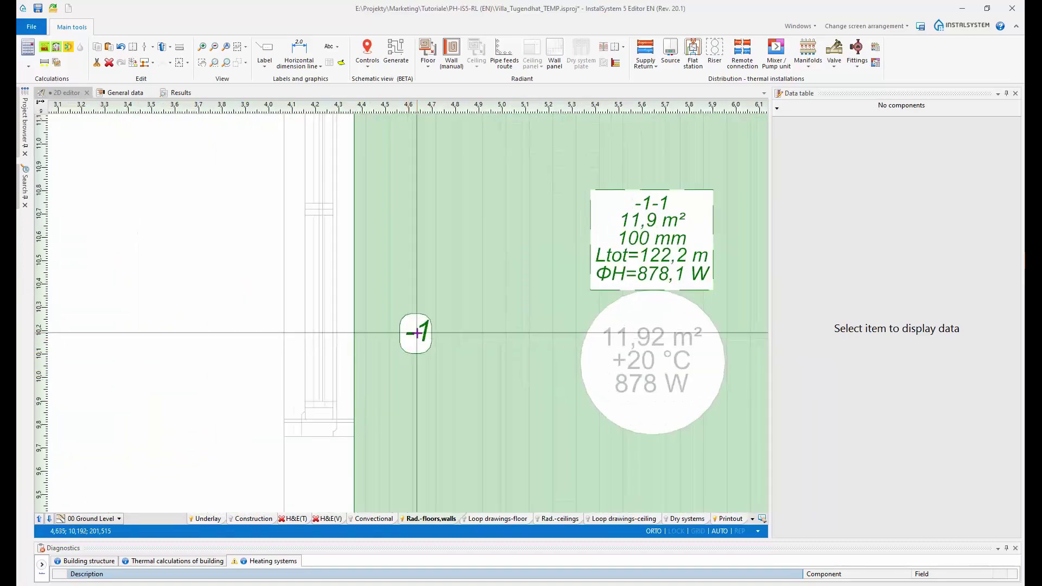
mouse_move(416, 332)
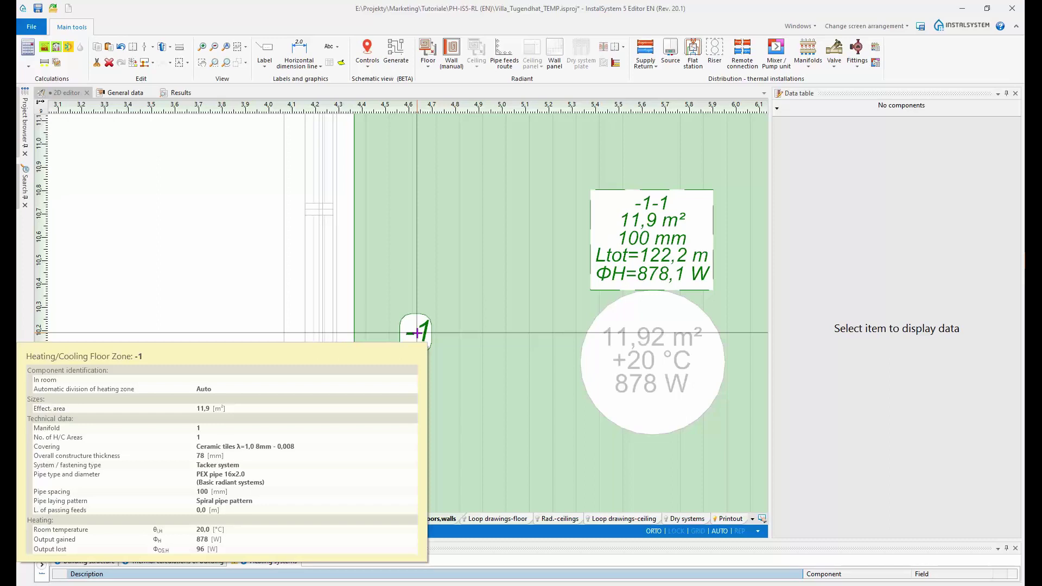
scroll(402, 312, "down", 3)
middle_click_drag(588, 255, 336, 282)
scroll(336, 282, "down", 2)
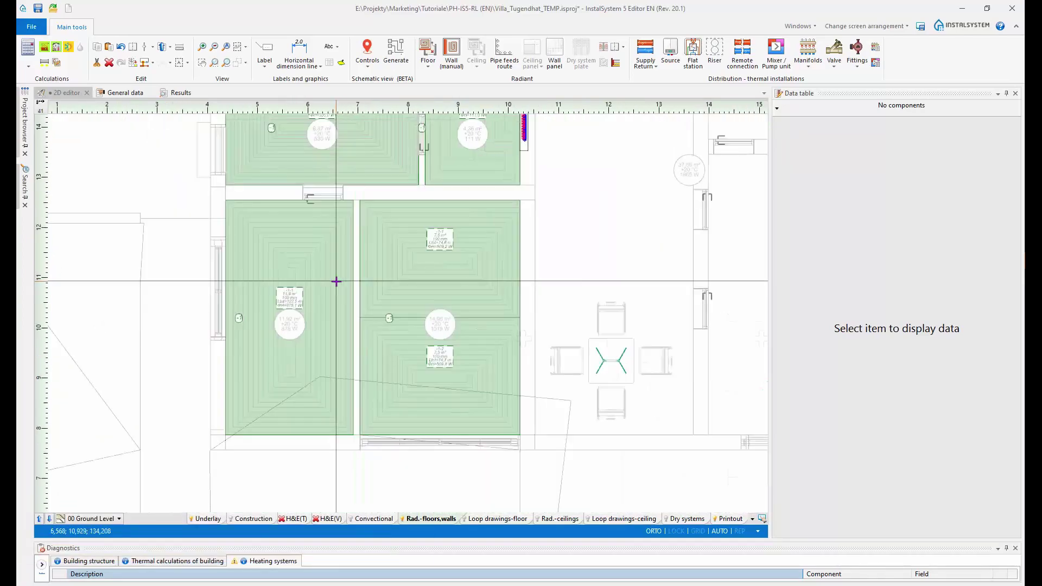
Step: Open the General results heating report in the calculation results and review the source output, pressure and flow data
left_click(177, 95)
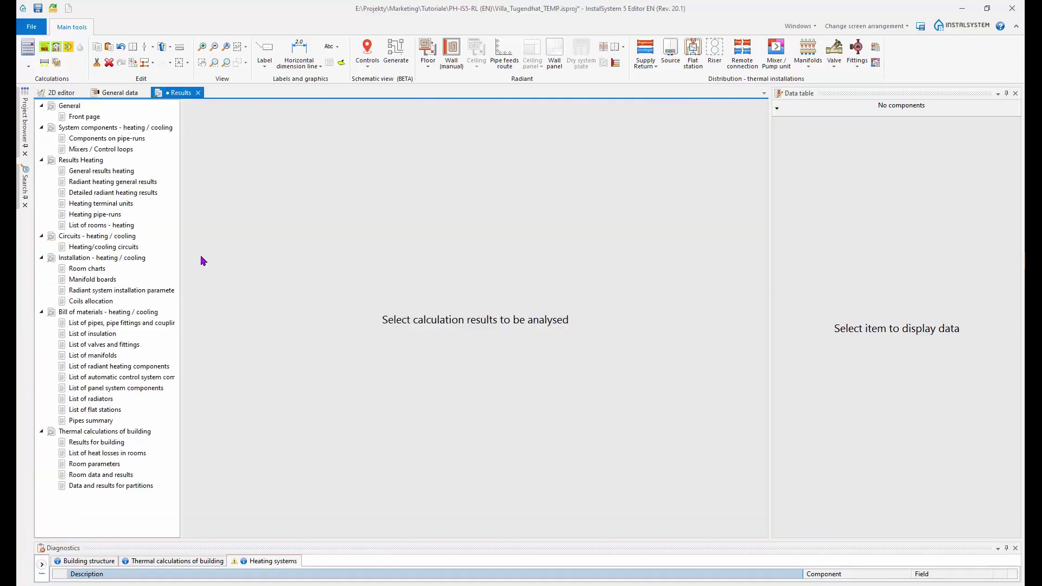
left_click(93, 171)
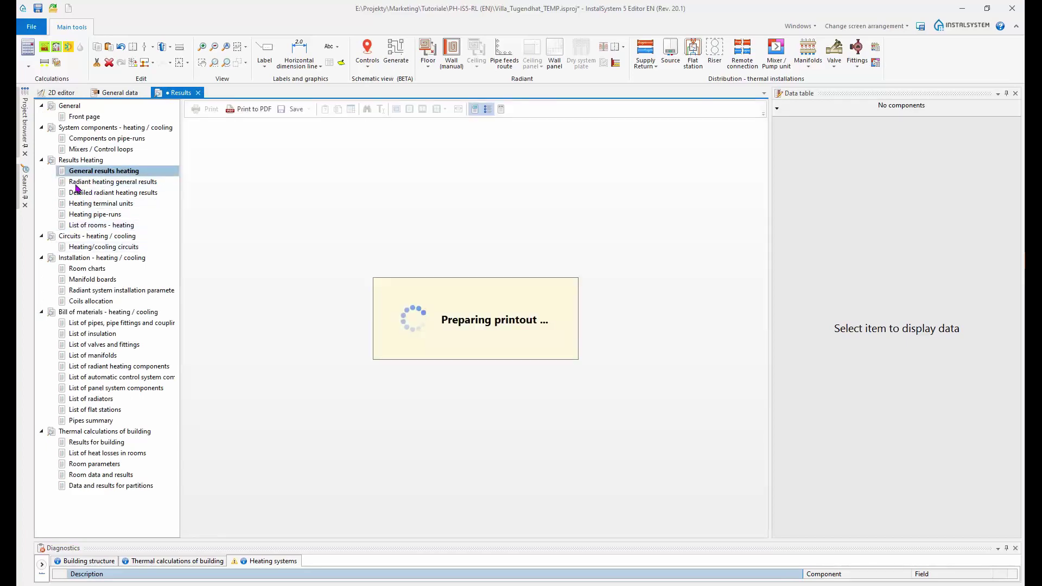
scroll(555, 353, "up", 1)
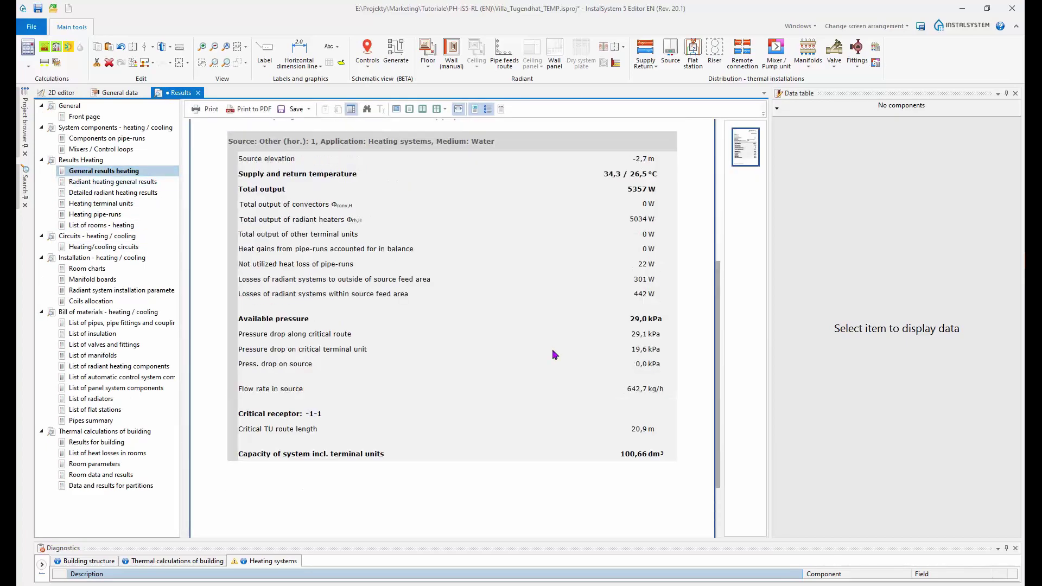
scroll(554, 356, "up", 3)
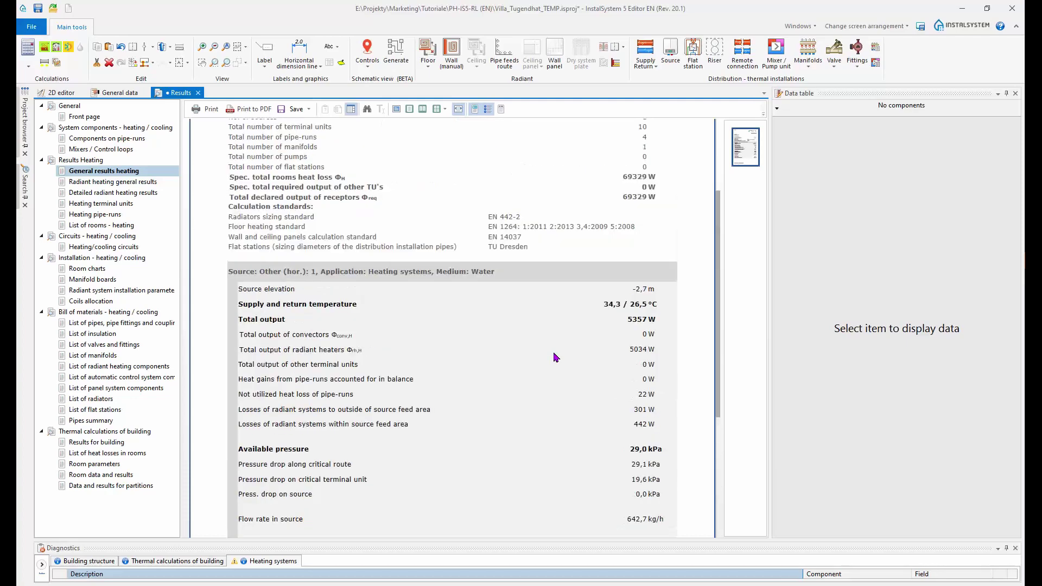
scroll(555, 356, "down", 1)
Step: Review the manifold table in the Radiant heating general results and open the Detailed radiant heating results report
left_click(111, 184)
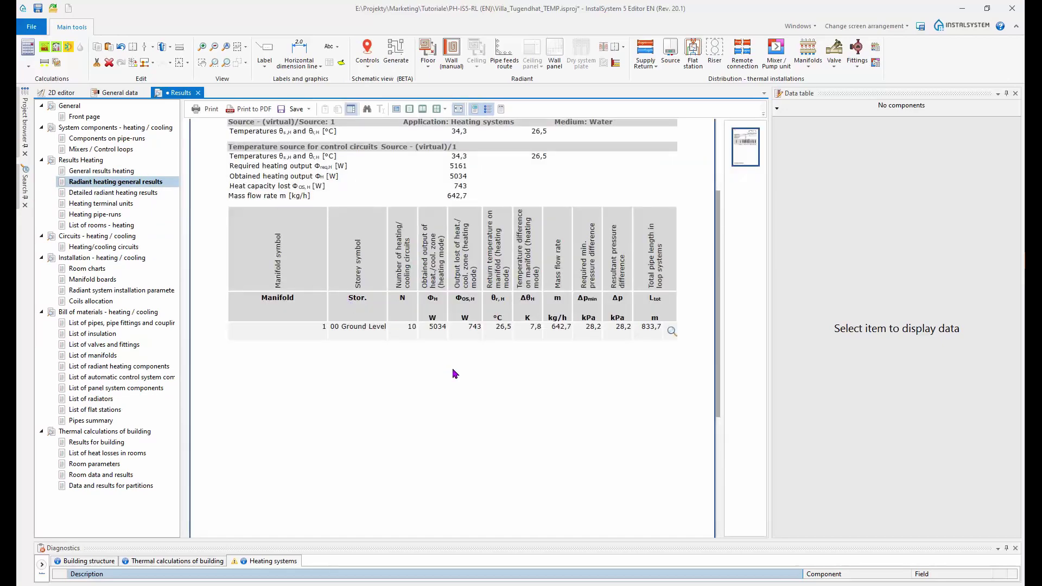
scroll(454, 373, "up", 2)
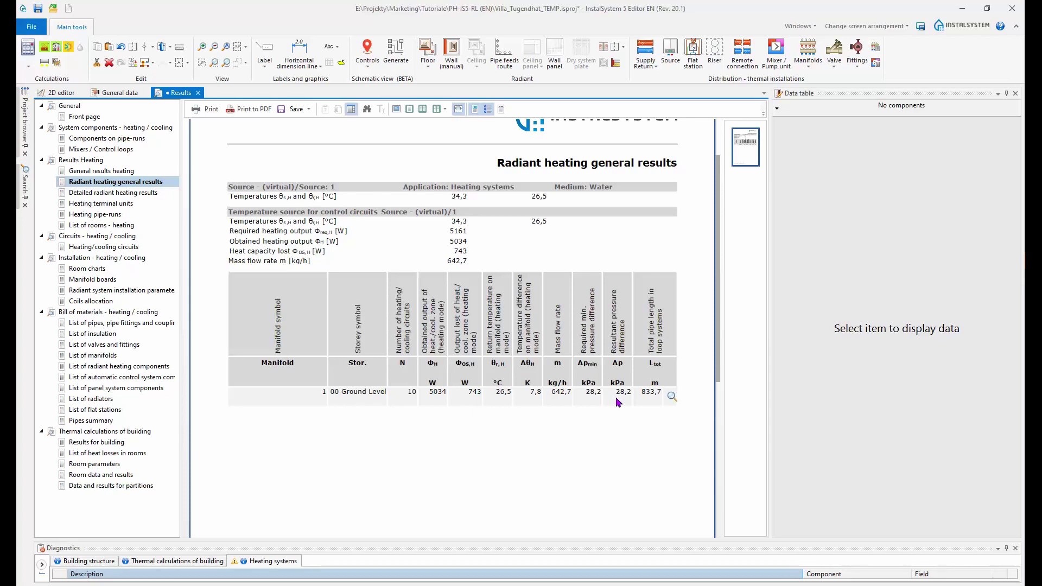
scroll(624, 404, "up", 2)
scroll(618, 415, "down", 2)
left_click(128, 194)
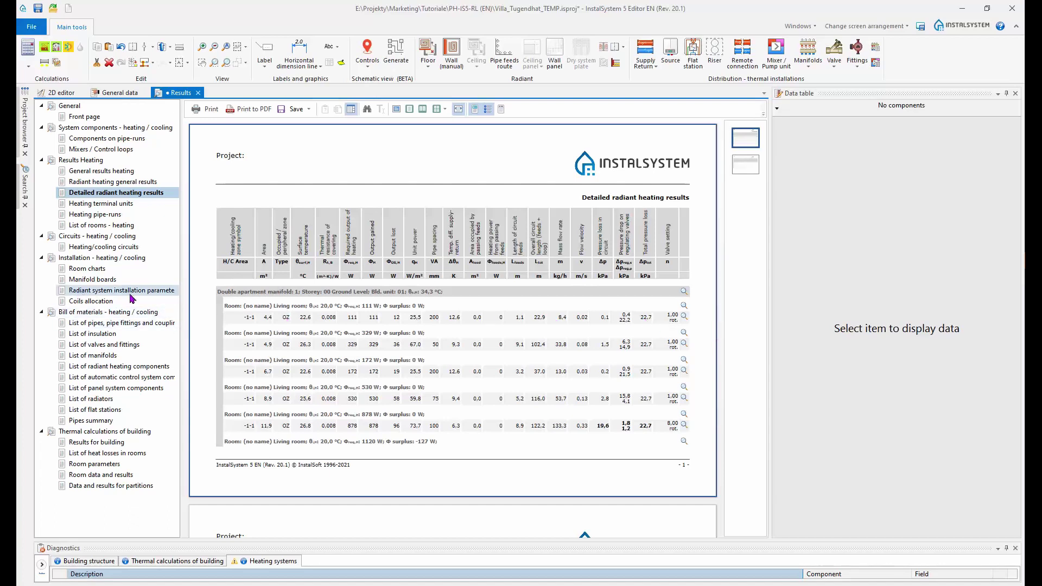
Step: Open the Room charts report and examine the first living room's loop drawing, floor structure section and circuit table
left_click(72, 270)
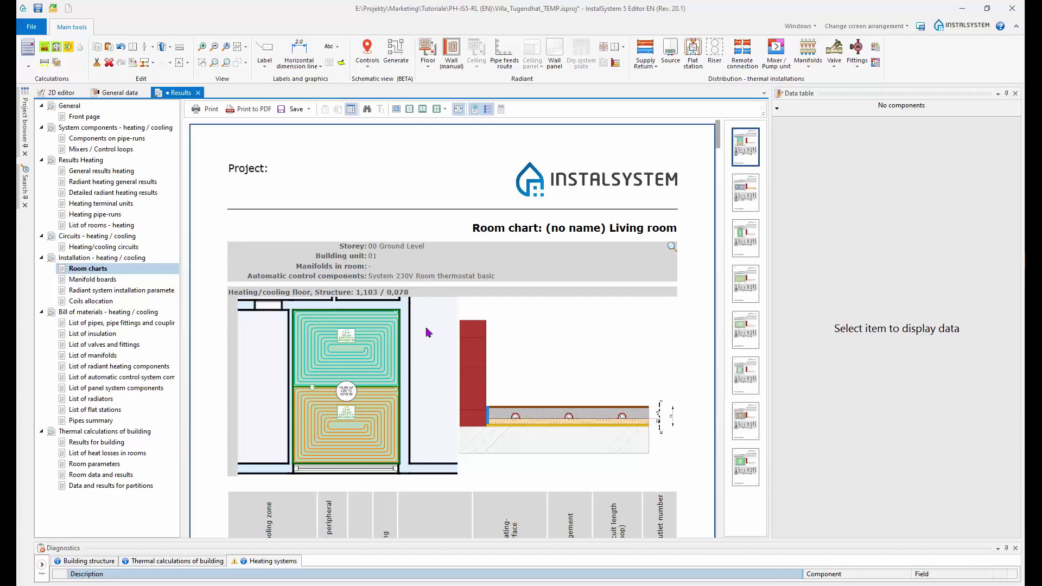
scroll(440, 348, "down", 2, "ctrl")
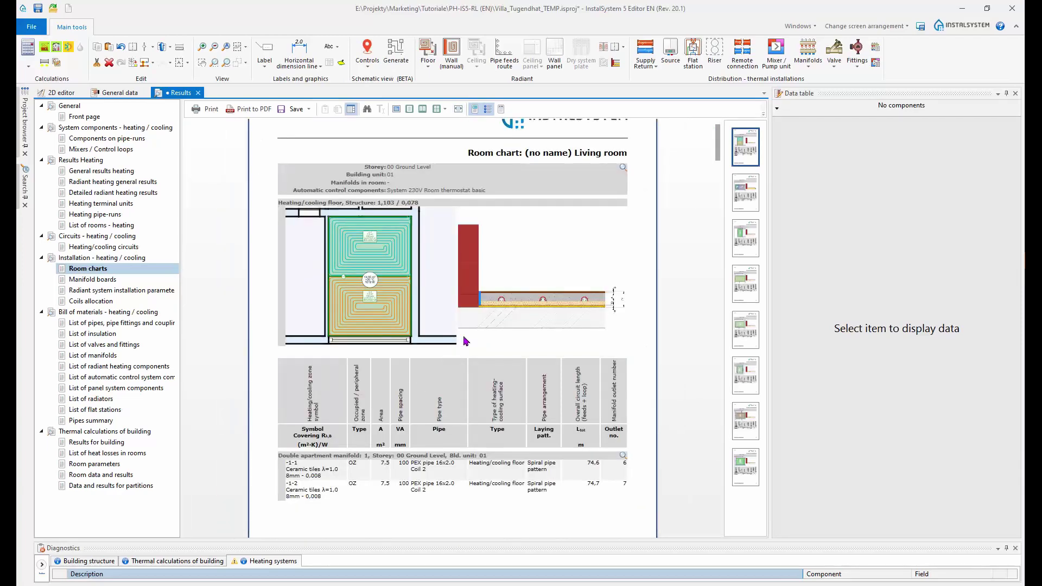
scroll(467, 342, "up", 1)
scroll(467, 345, "down", 1, "ctrl")
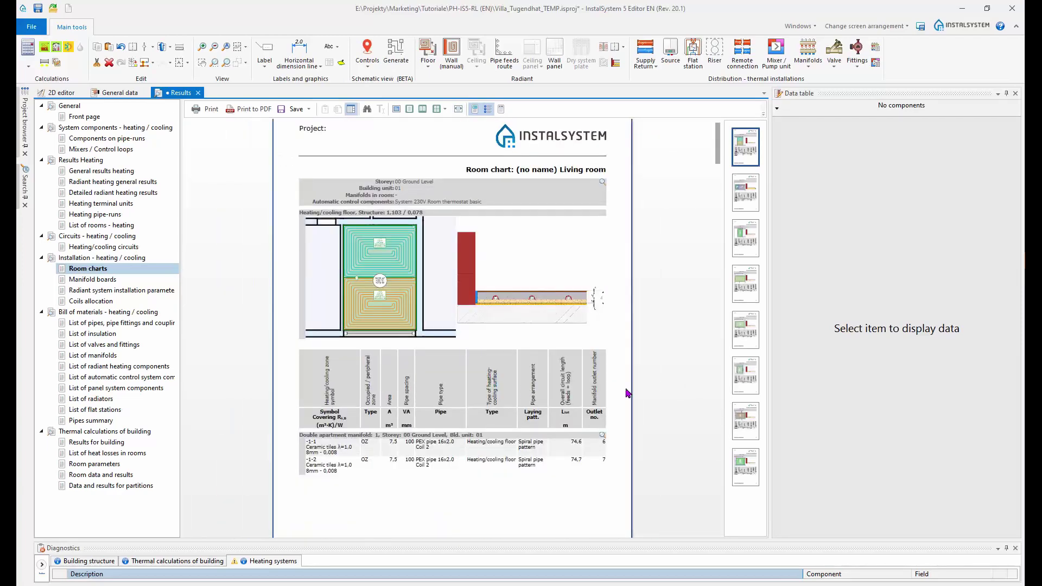
scroll(568, 386, "up", 1)
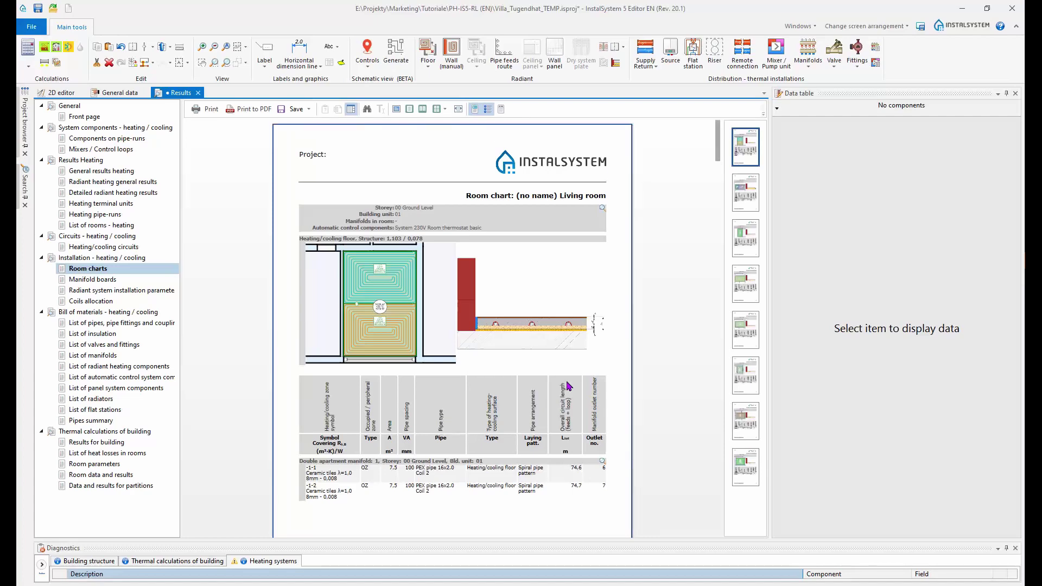
scroll(568, 386, "up", 1, "ctrl")
scroll(453, 220, "up", 2)
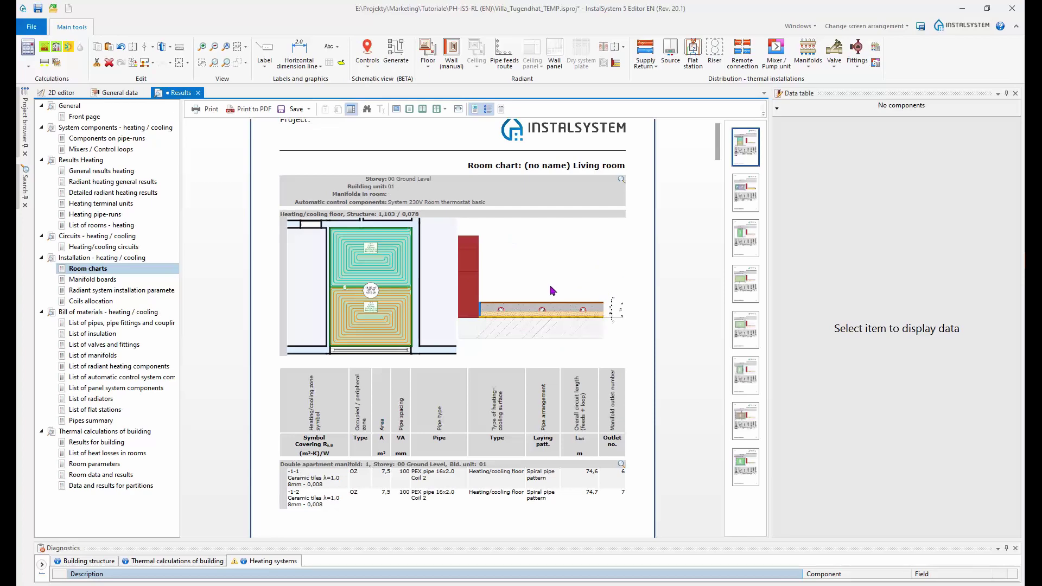
scroll(552, 288, "down", 1)
scroll(349, 449, "up", 1, "ctrl")
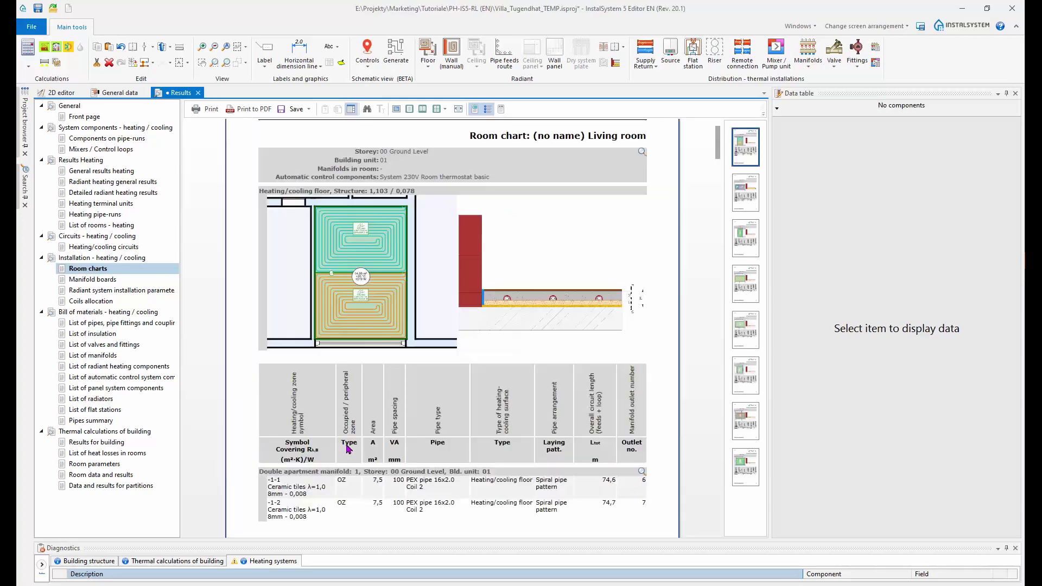
scroll(300, 504, "down", 1)
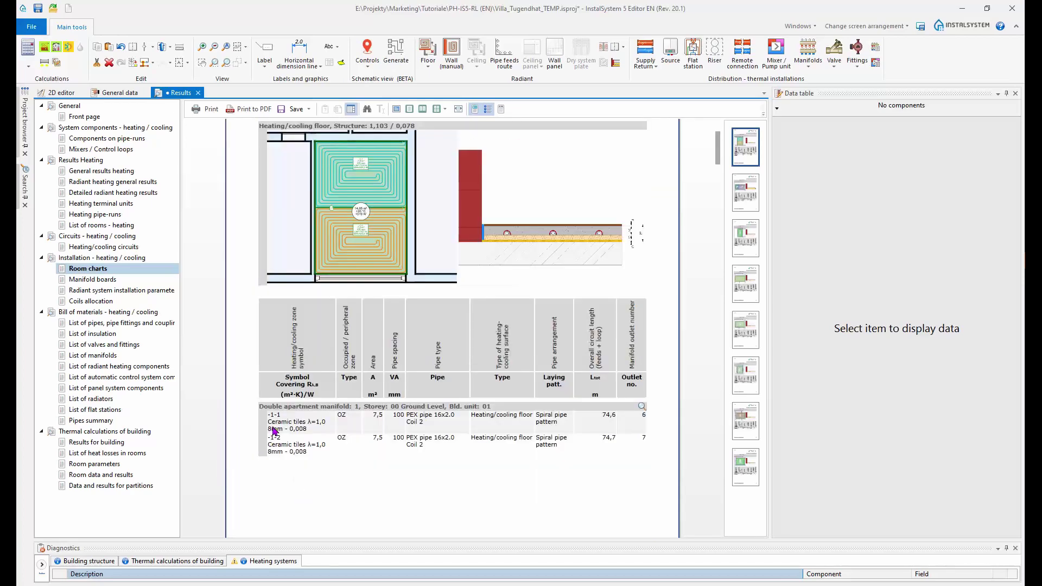
key("ctrl")
key("ctrl")
key("ctrl")
Step: Page through the following room charts as far as the one for the 6,7 m² heating floor
scroll(475, 393, "down", 8)
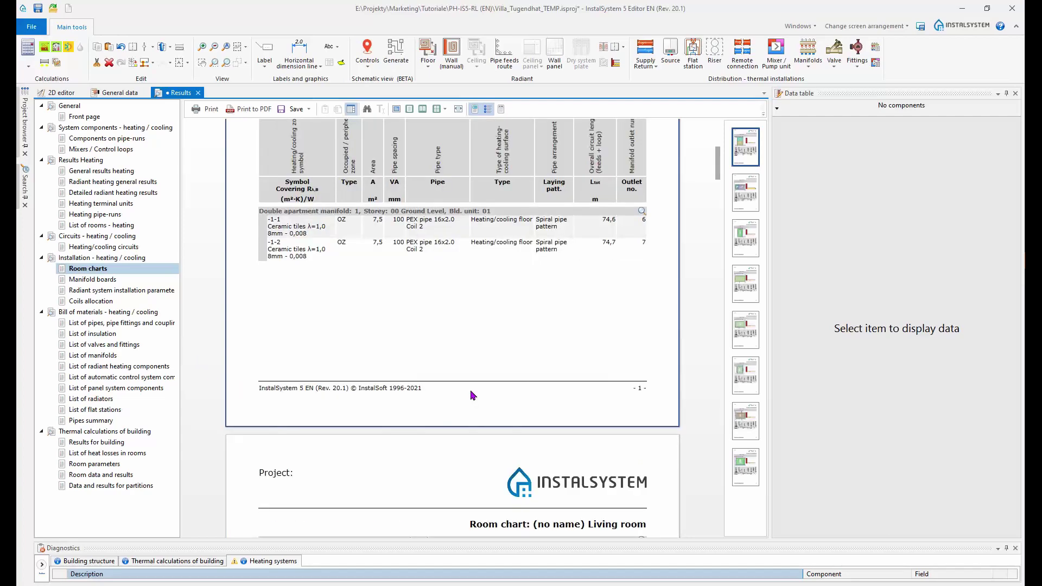
scroll(475, 393, "down", 10)
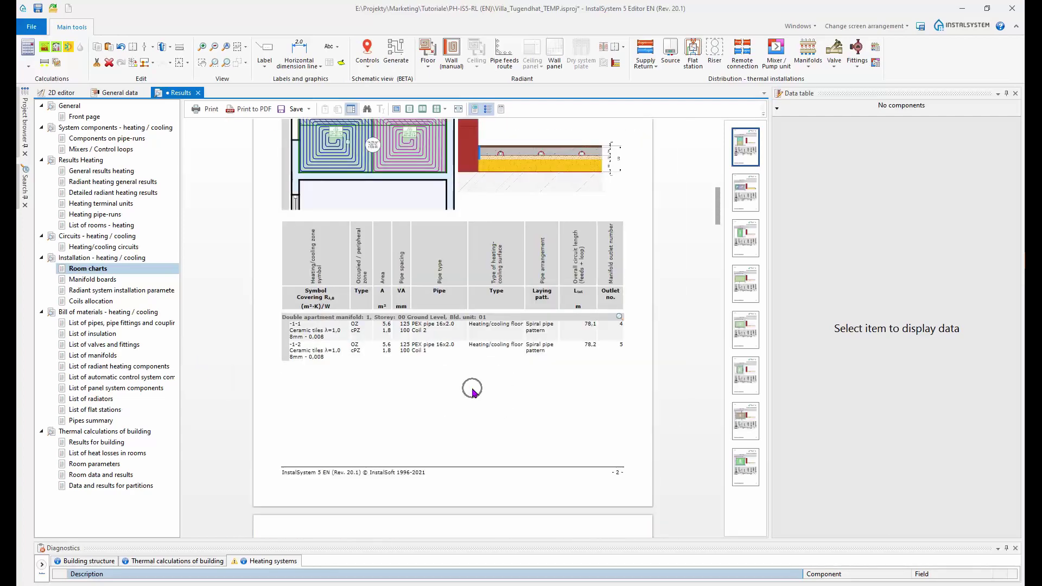
scroll(475, 393, "down", 10)
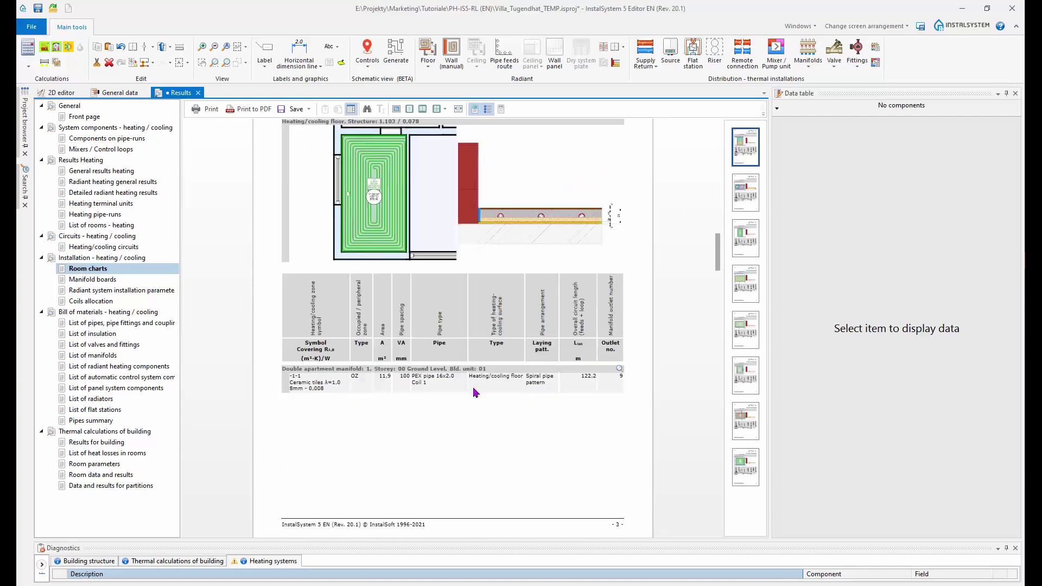
scroll(475, 393, "down", 11)
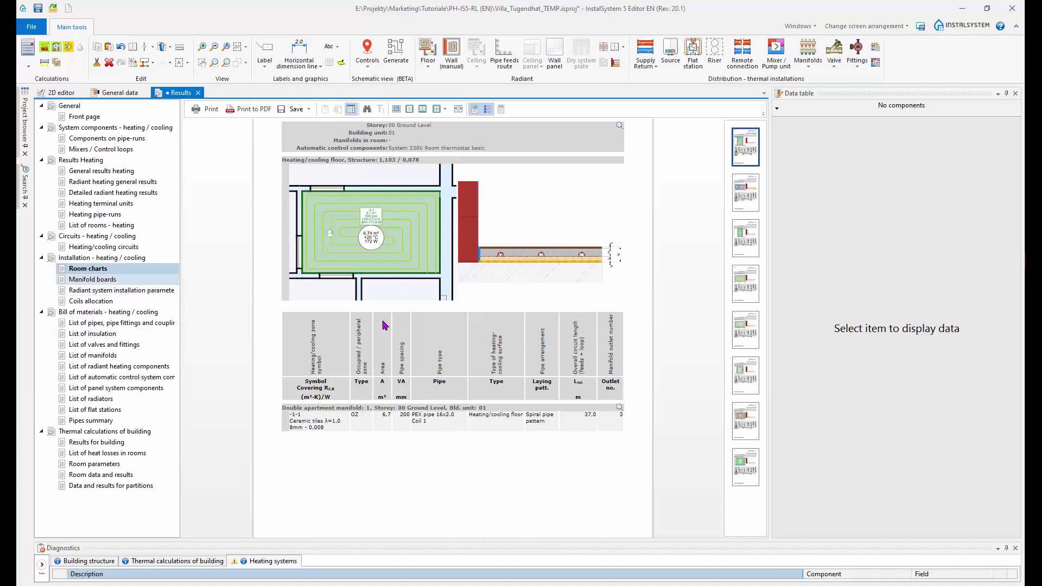
Step: Open the Manifold boards report and review manifold board 1's outlet table, cabinet drawing and product list
left_click(96, 281)
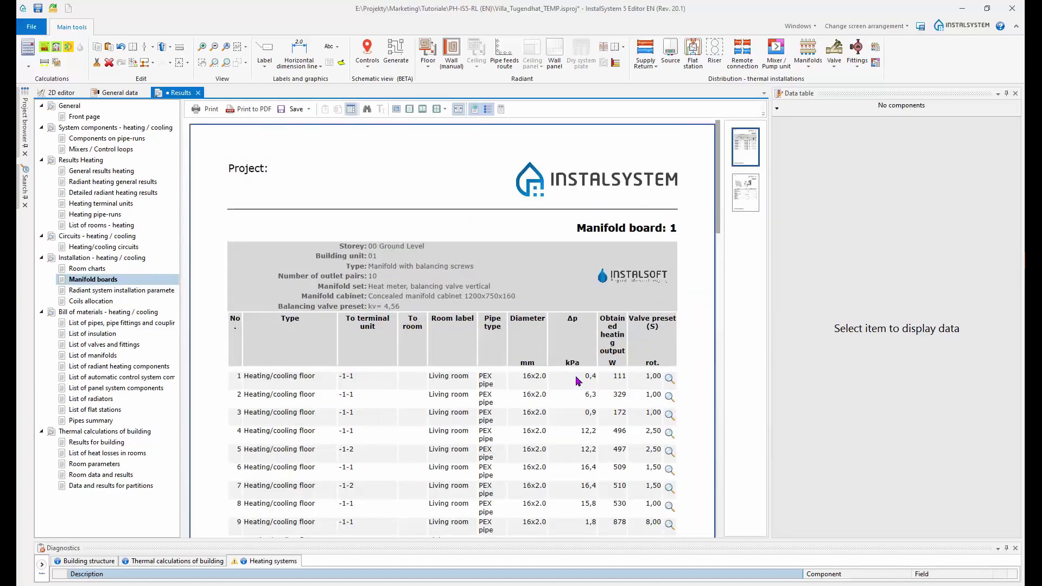
scroll(578, 382, "down", 1, "ctrl")
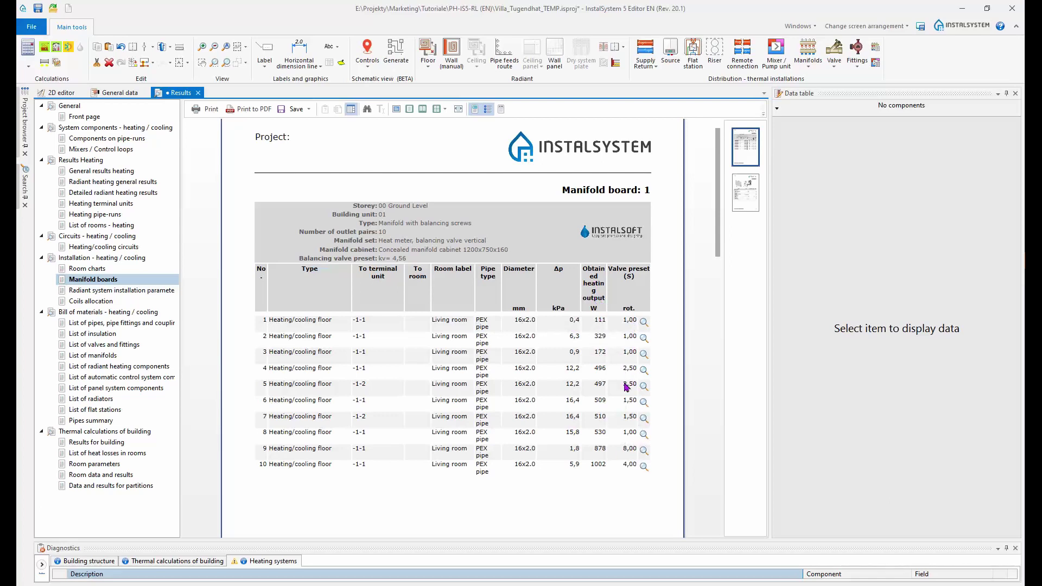
scroll(602, 396, "down", 10)
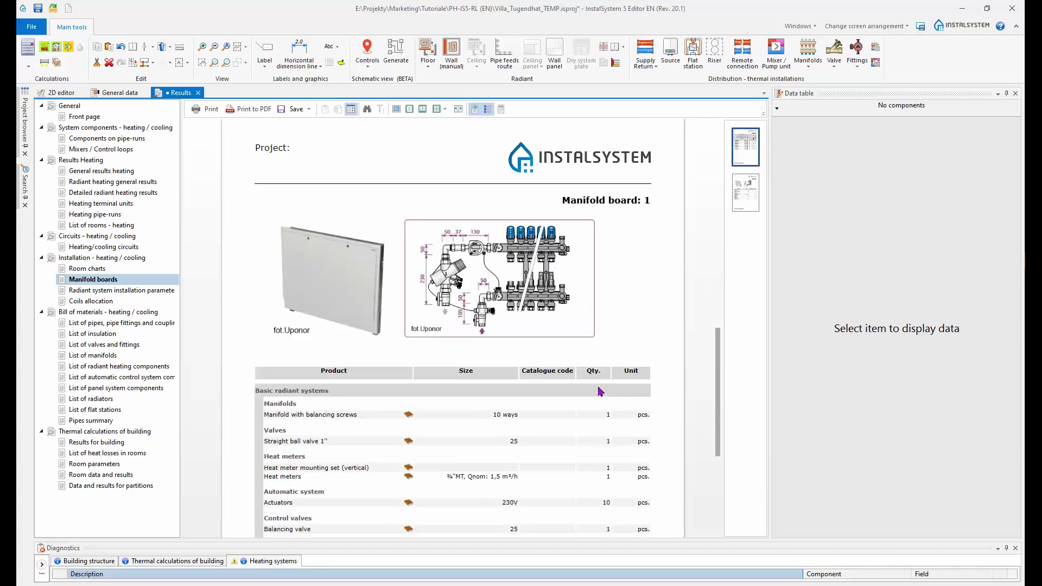
scroll(600, 391, "down", 1)
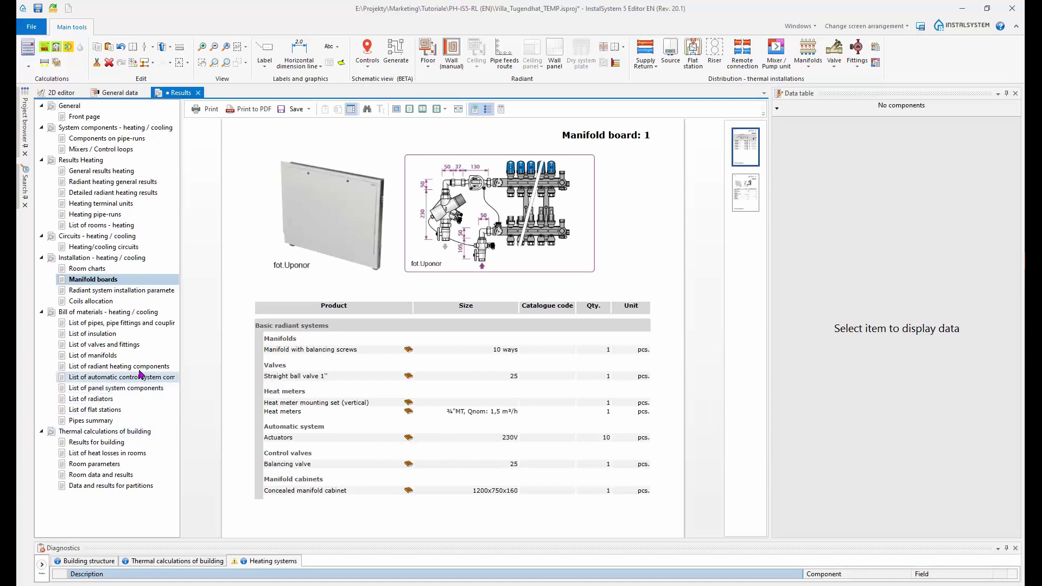
Step: Open the List of radiant heating components and review its first page with the coils, pipe fittings, structural slabs and hydroinsulation
left_click(119, 366)
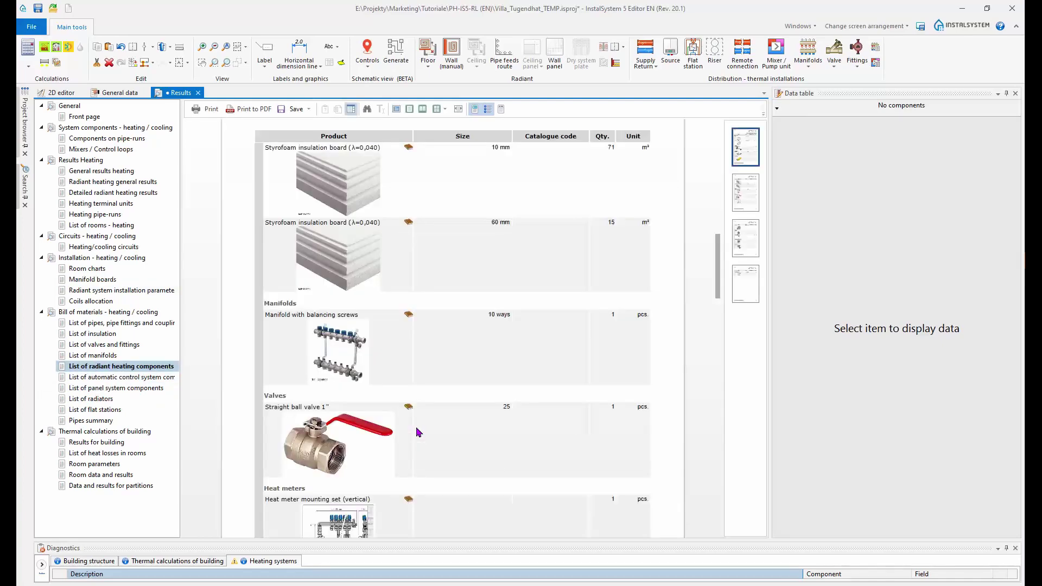
scroll(419, 432, "up", 10)
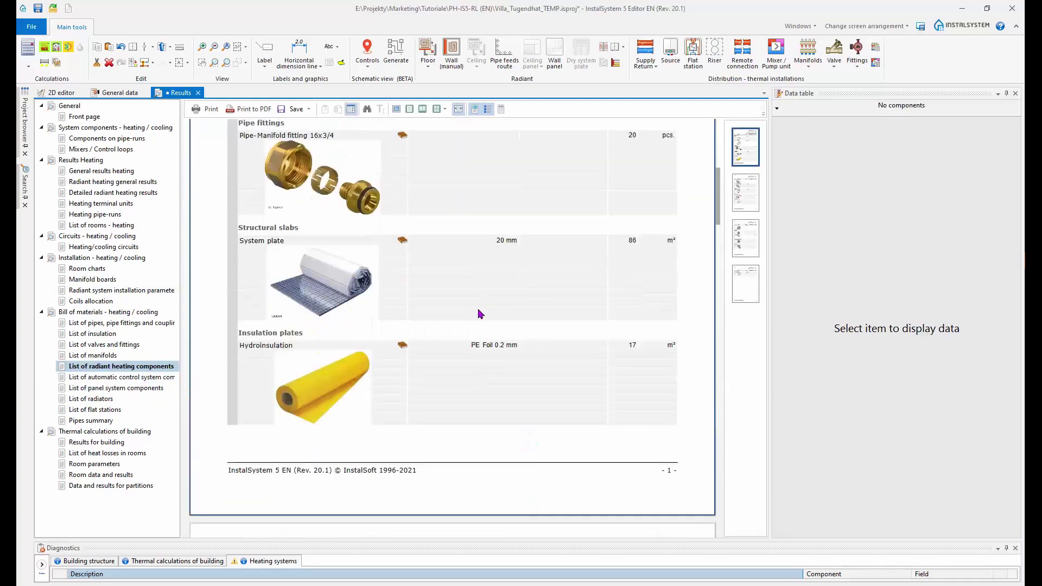
scroll(295, 299, "down", 1)
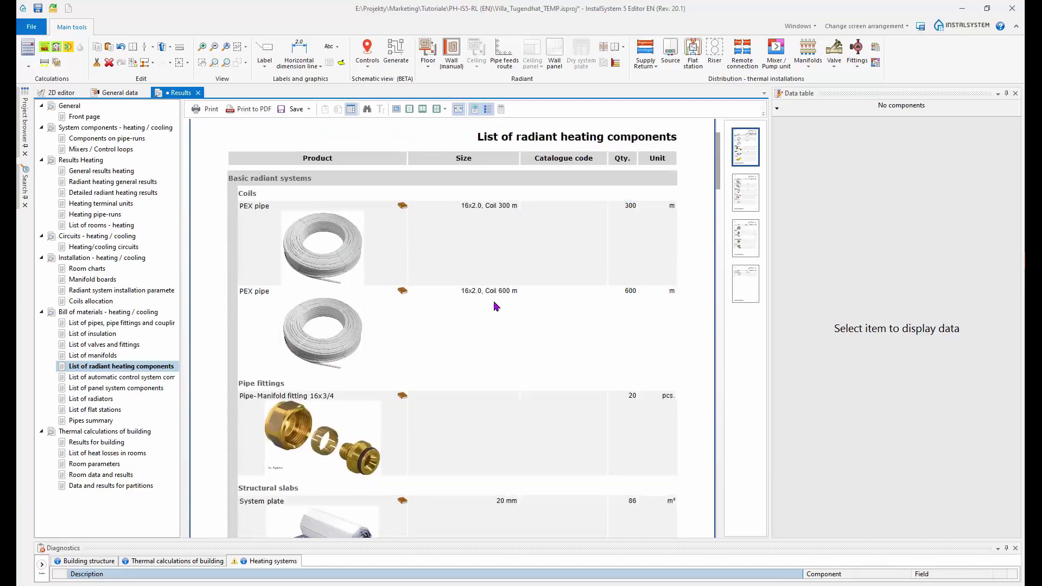
scroll(506, 345, "down", 2)
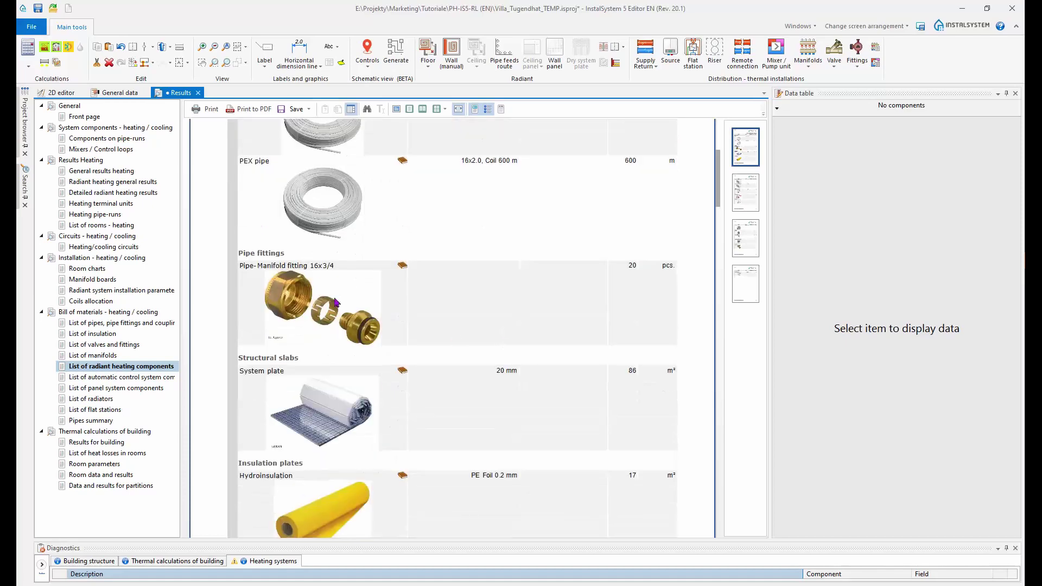
scroll(309, 354, "down", 2)
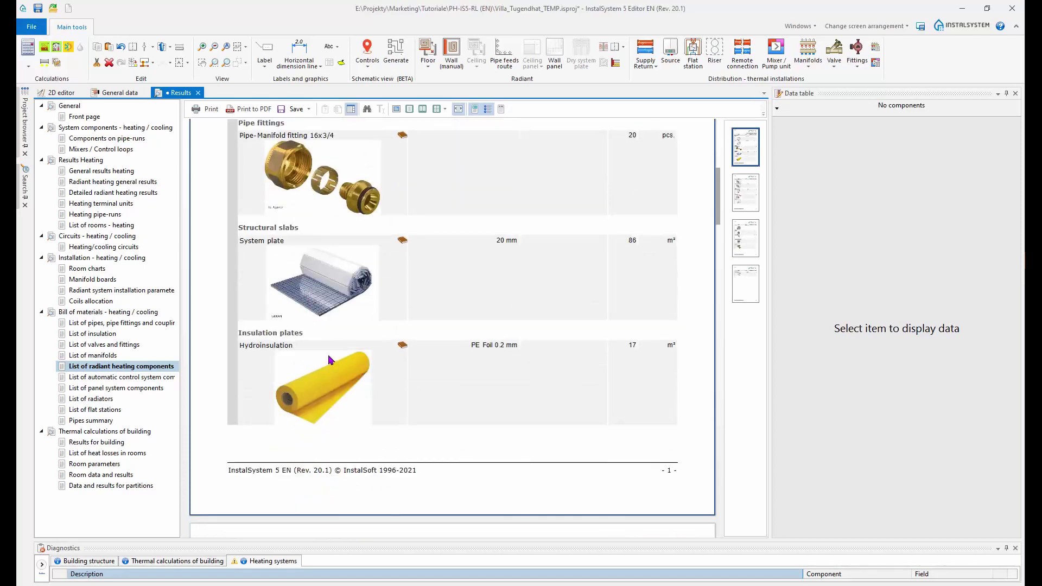
Step: Review the radiant component list's second page with the styrofoam boards, manifold, ball valve and heat meter mounting set
scroll(330, 359, "down", 6)
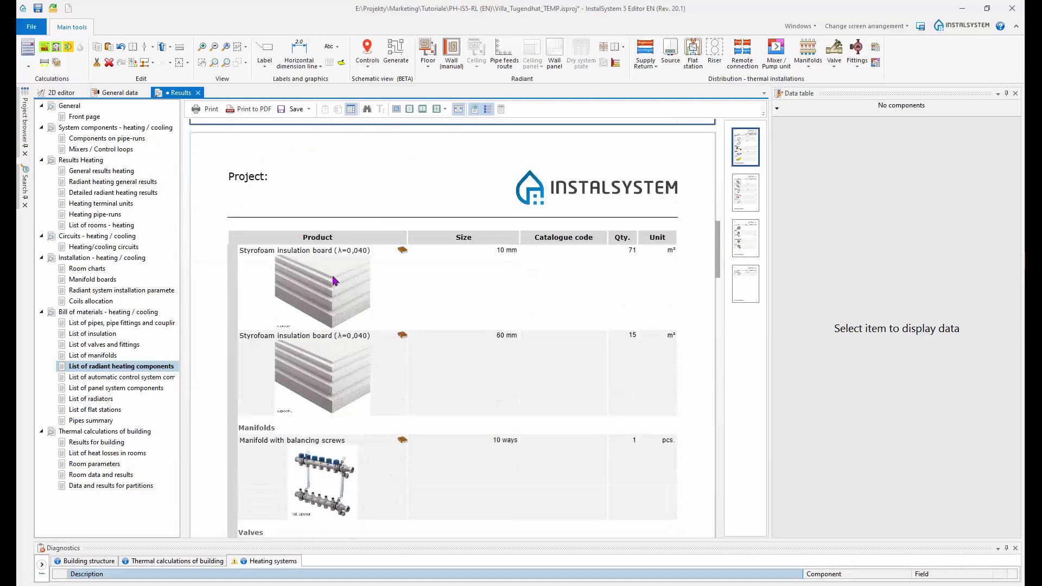
scroll(348, 398, "down", 2)
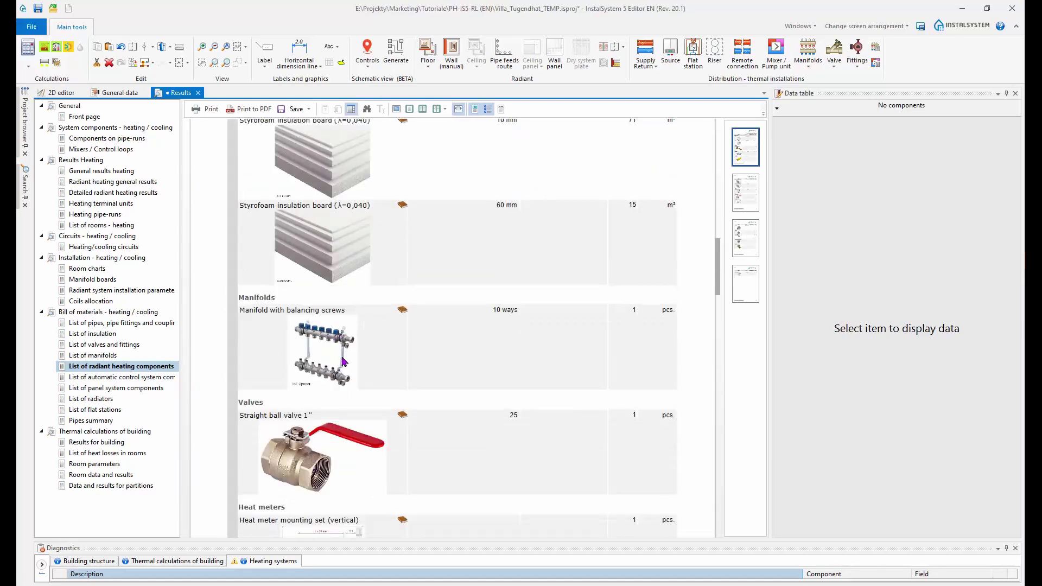
scroll(343, 360, "down", 2)
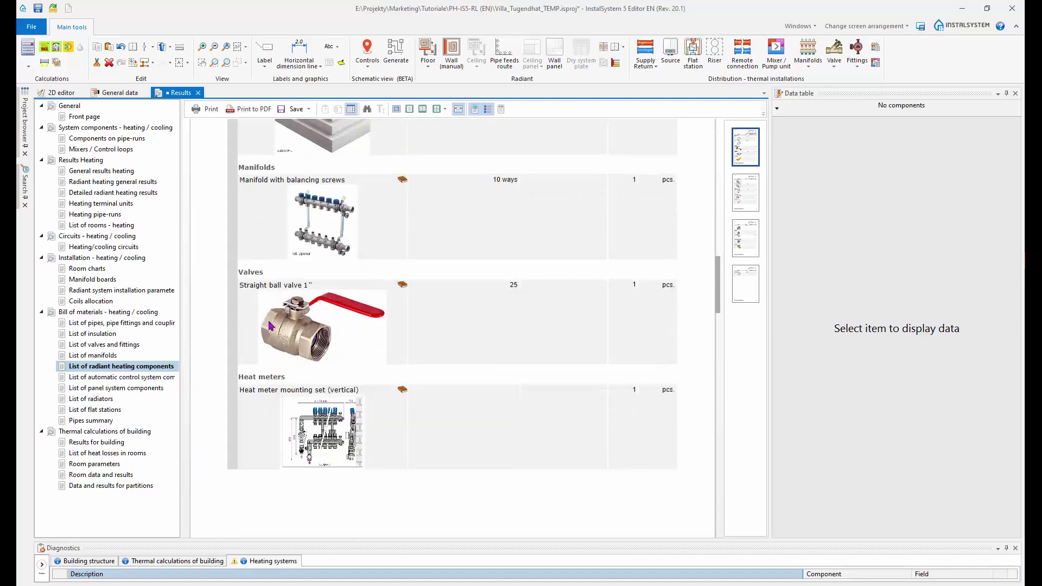
scroll(304, 326, "down", 2)
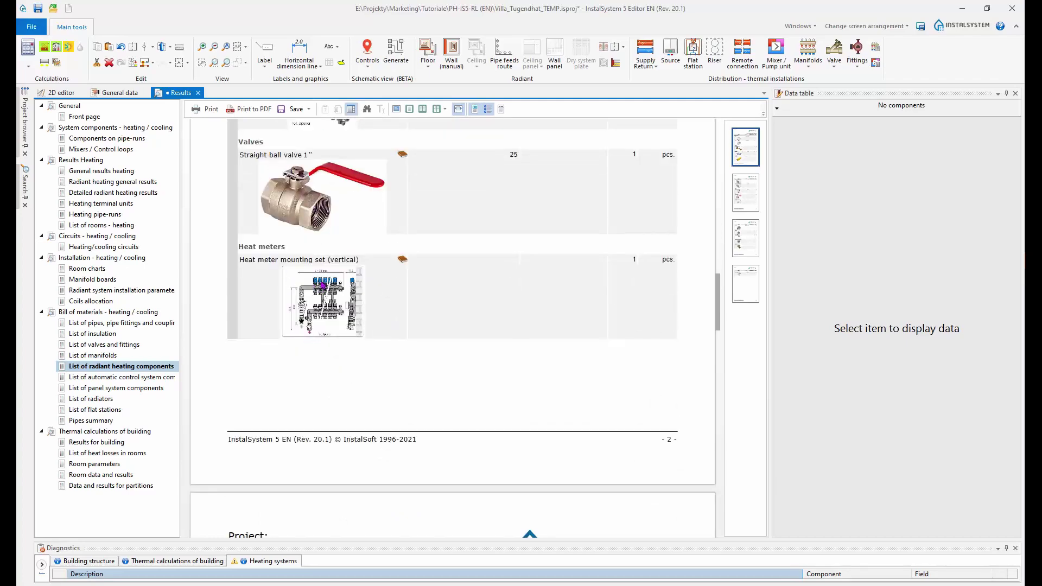
Step: Review the remaining radiant component pages covering the heat meter, accessories, balancing valve and concealed manifold cabinet
scroll(328, 286, "down", 6)
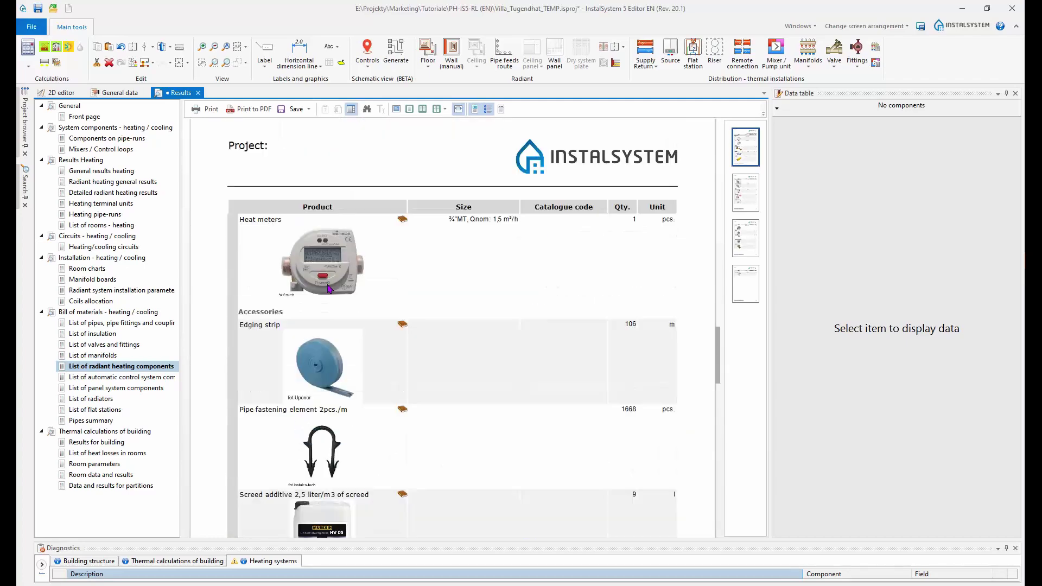
scroll(335, 268, "down", 2)
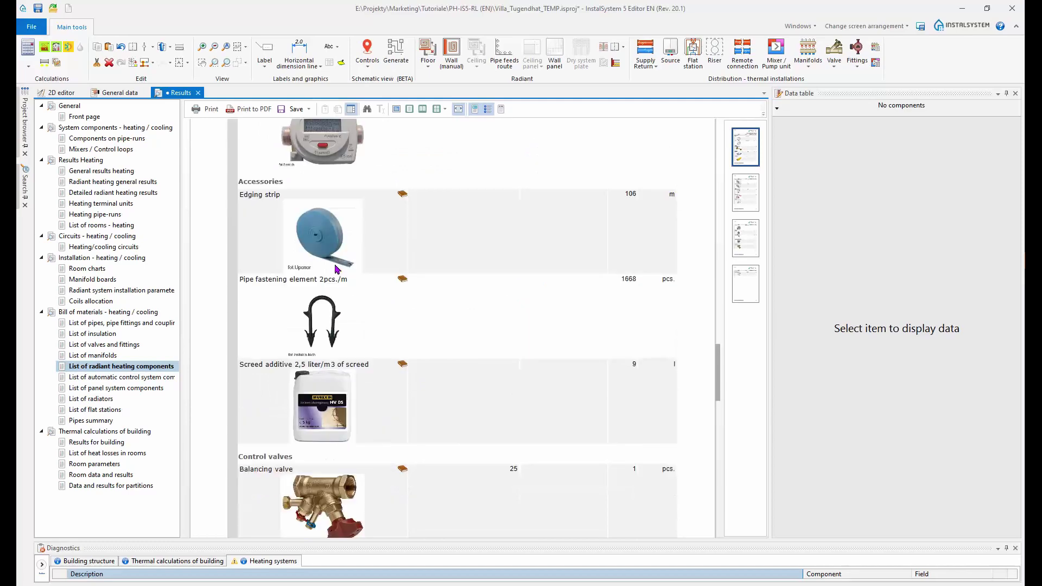
scroll(335, 268, "down", 7)
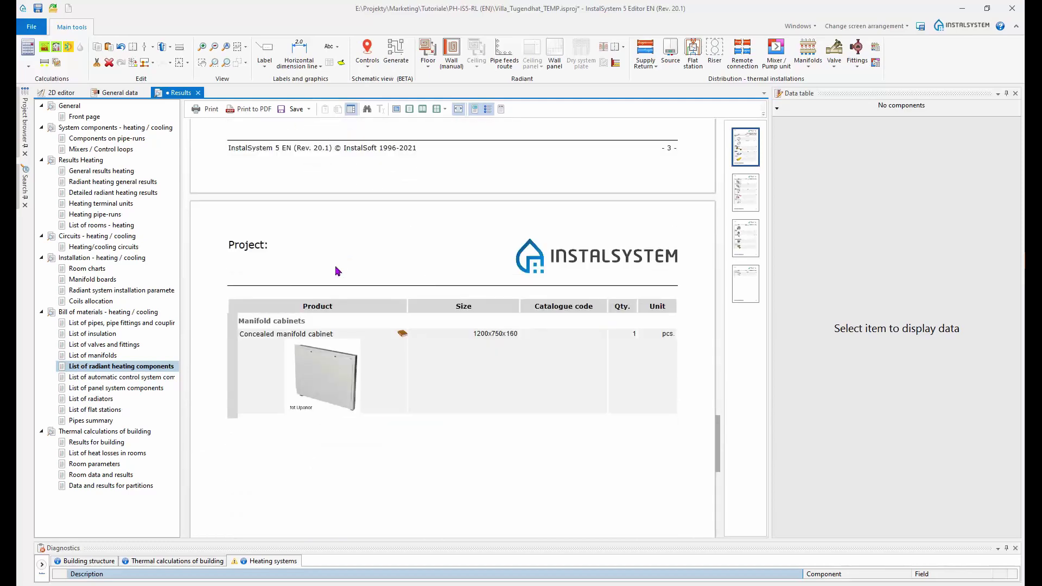
scroll(337, 270, "up", 9)
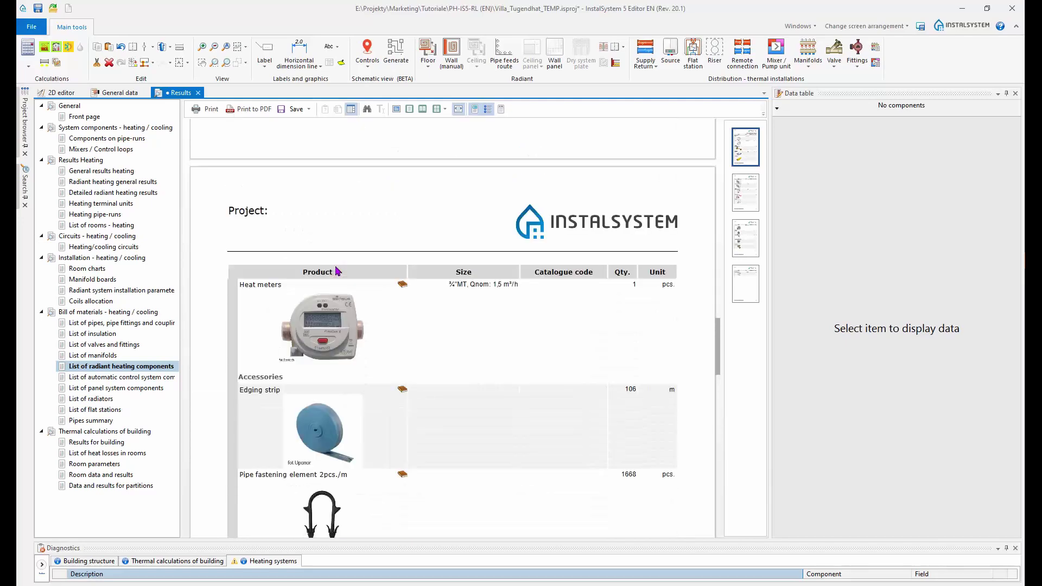
scroll(335, 270, "down", 8)
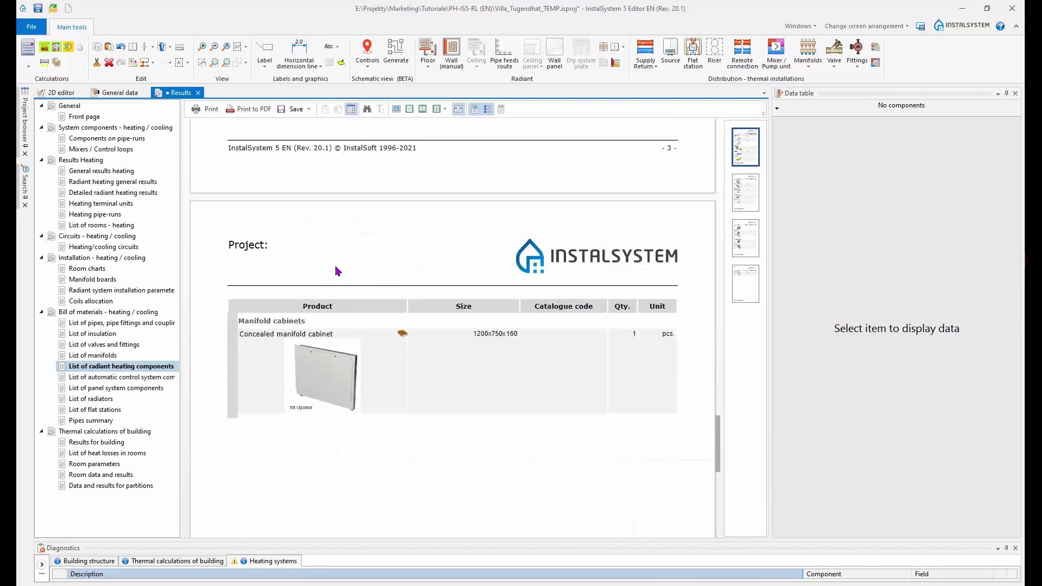
scroll(338, 271, "down", 1)
scroll(338, 271, "up", 6)
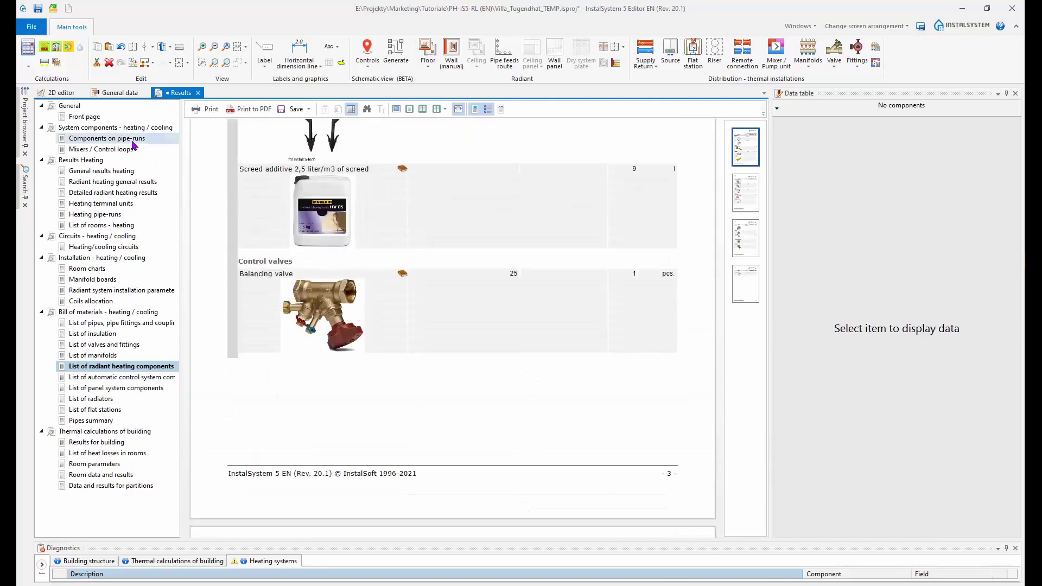
Step: Return to the 2D editor and view all coloured heating loops of the ground level in the Printout view
left_click(55, 99)
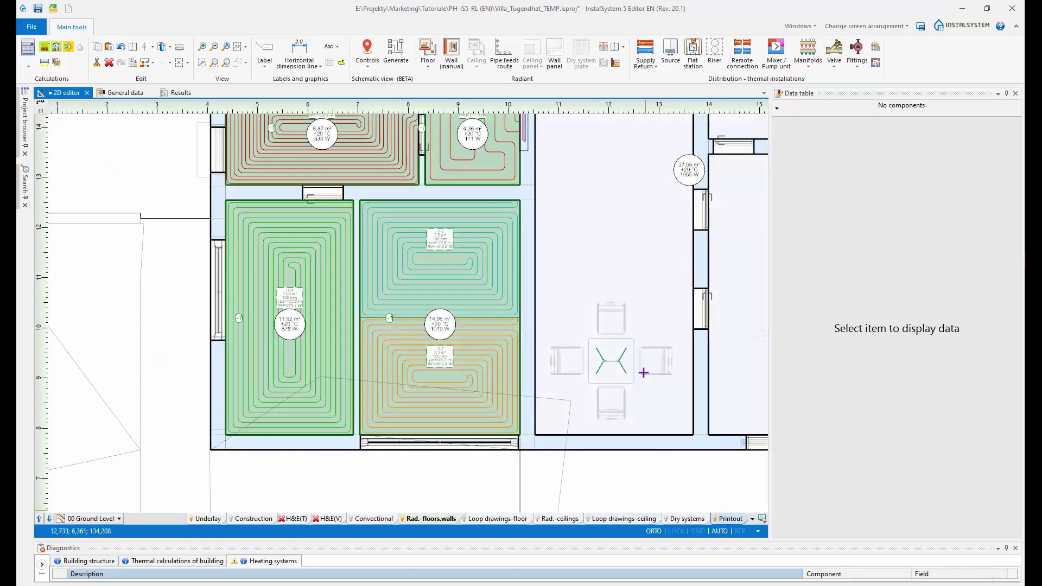
scroll(602, 360, "down", 1)
scroll(588, 320, "down", 1)
middle_click_drag(600, 301, 544, 384)
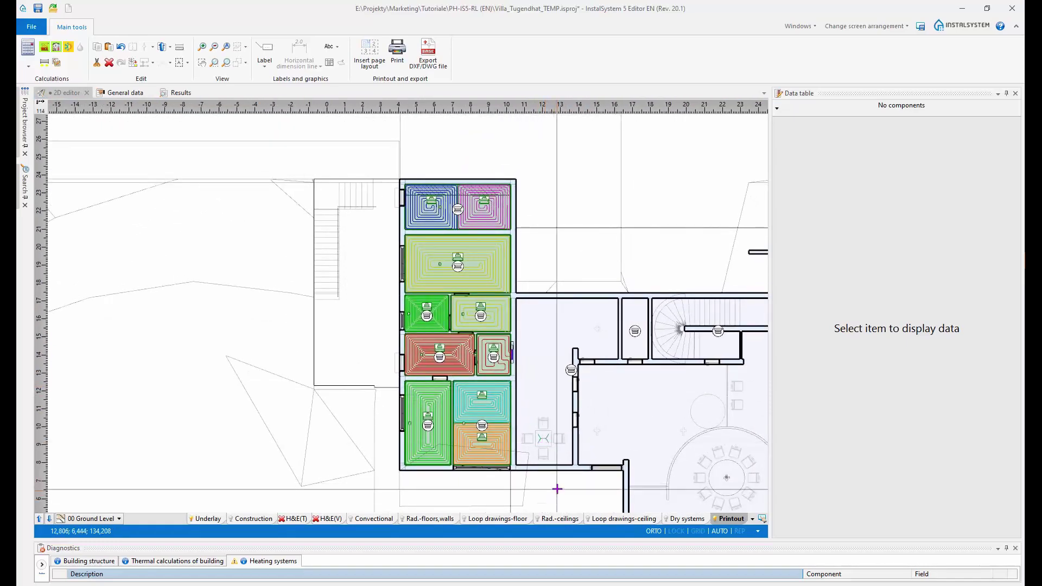
Step: Switch to the Rad.-floors,walls layer and examine the heating zones and the manifold beside the 4,36 m² room
left_click(417, 524)
scroll(554, 446, "up", 2)
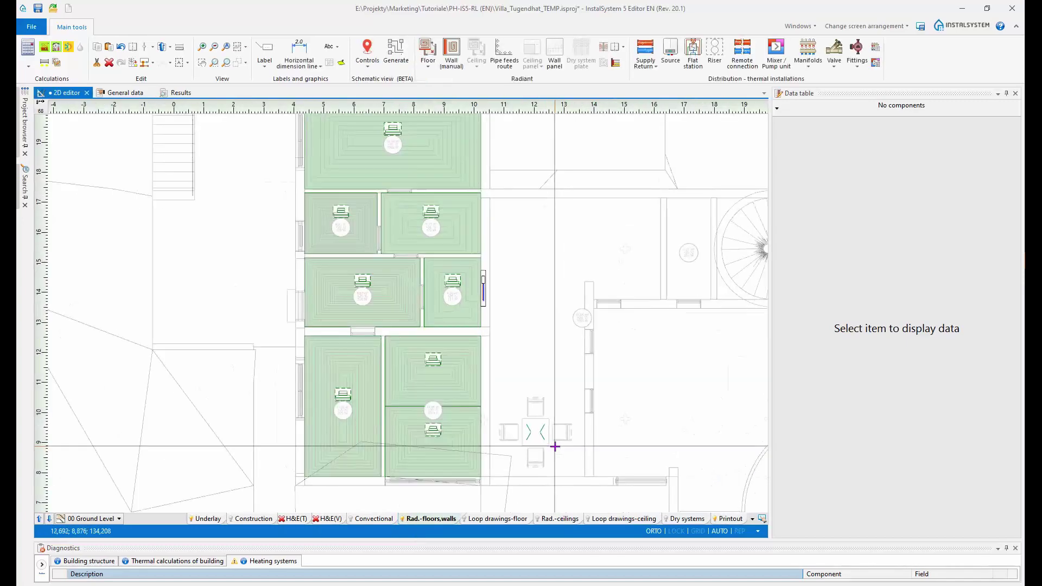
middle_click_drag(460, 166, 527, 294)
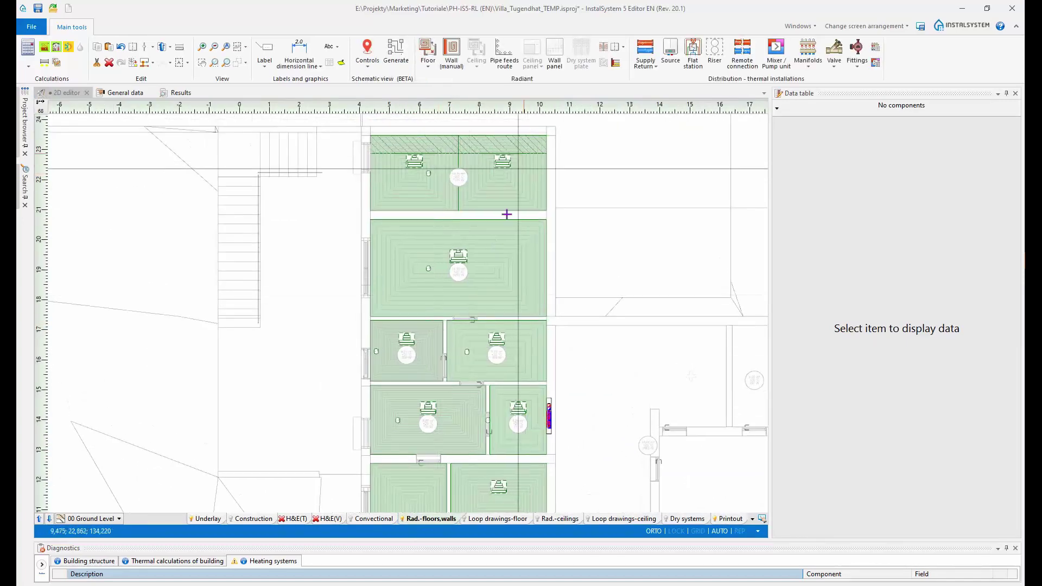
scroll(507, 396, "down", 2)
middle_click_drag(507, 395, 482, 325)
scroll(500, 341, "up", 2)
scroll(499, 341, "up", 4)
scroll(501, 302, "down", 3)
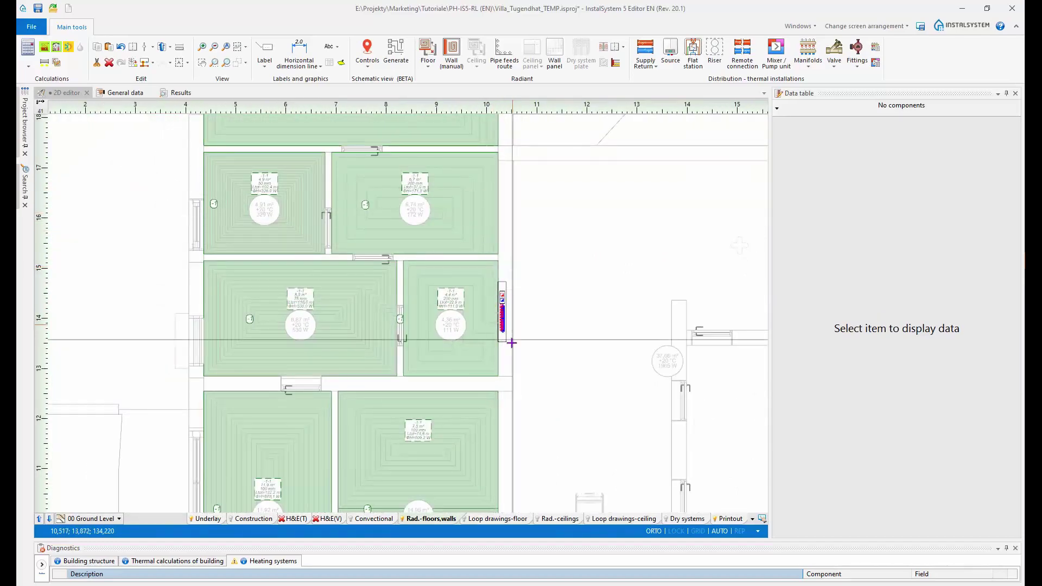
scroll(513, 328, "up", 2)
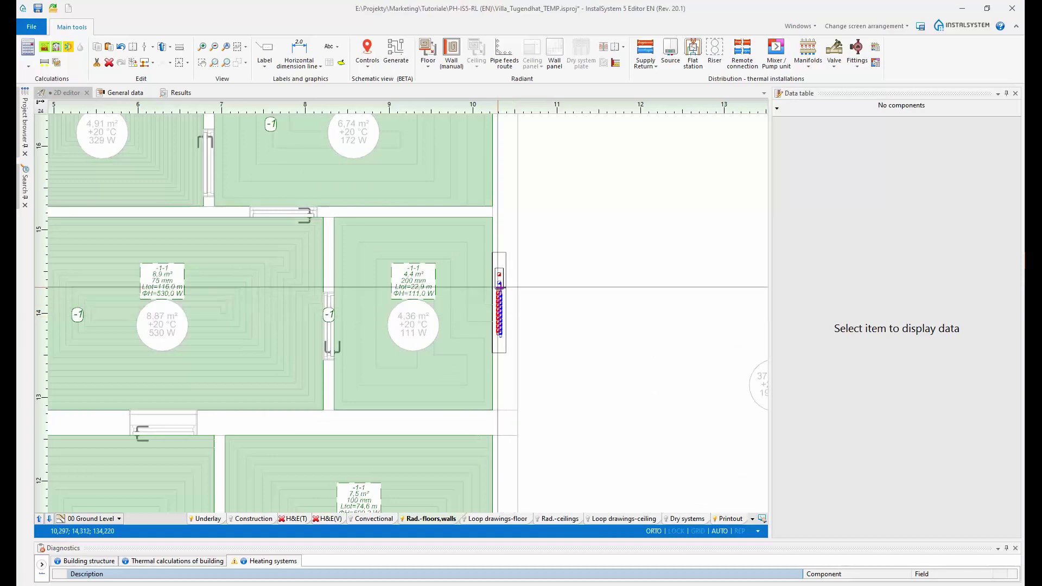
scroll(516, 292, "down", 4)
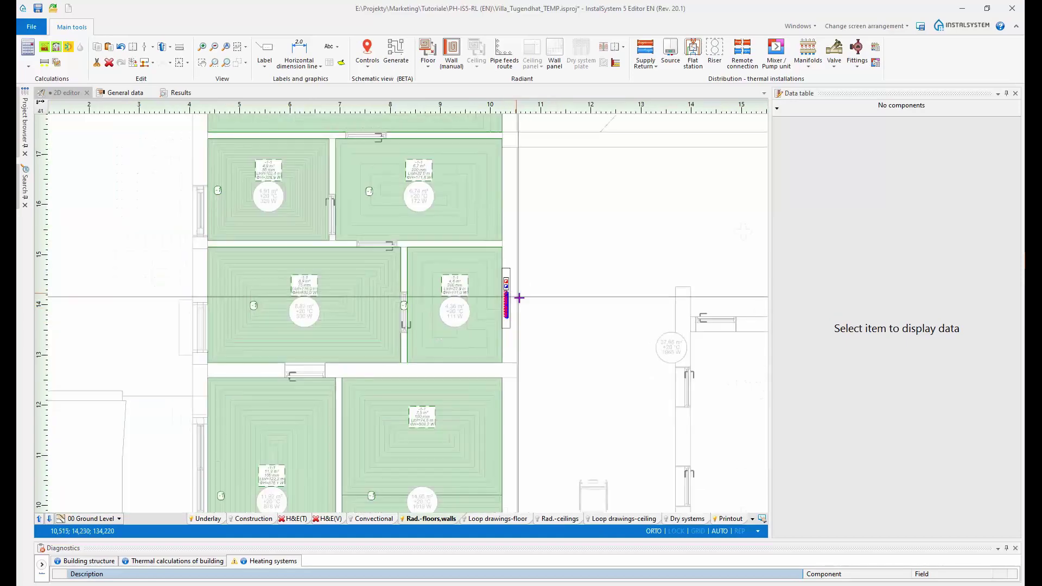
middle_click_drag(558, 315, 530, 333)
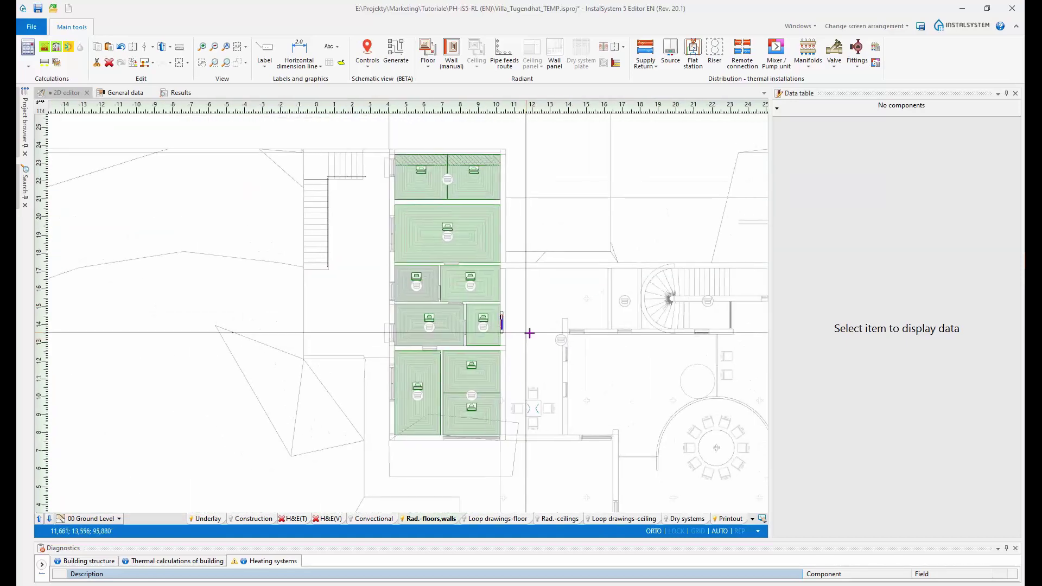
Step: Switch to the Printout layer and inspect the coloured loops from the manifold up to the uppermost rooms
left_click(727, 518)
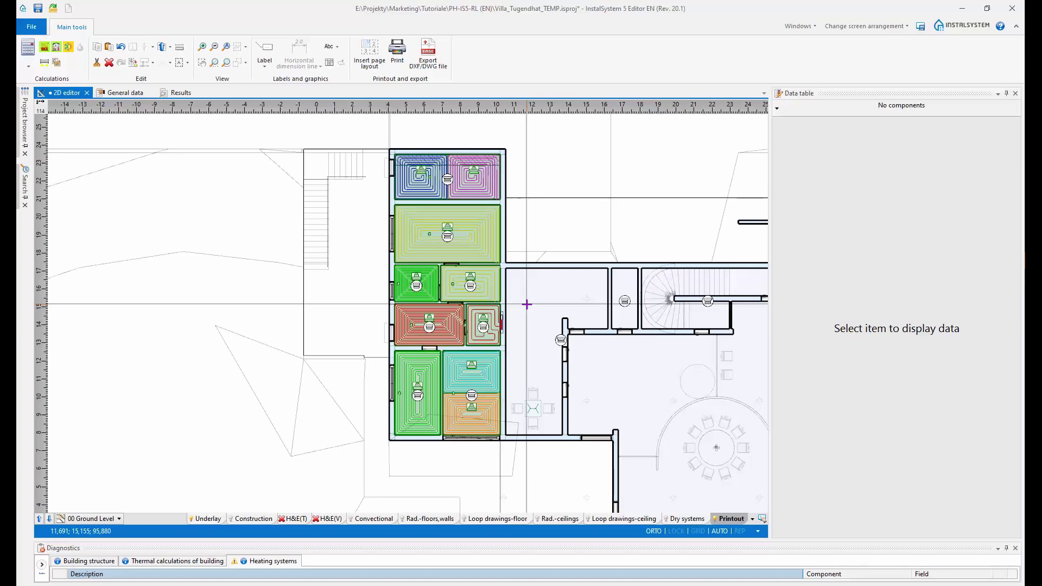
scroll(484, 326, "up", 2)
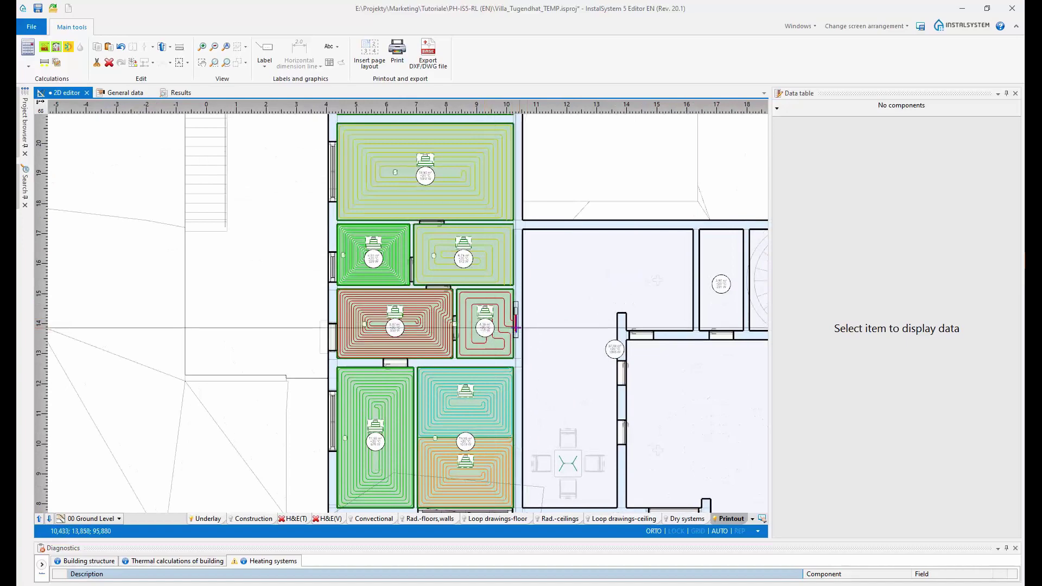
scroll(535, 325, "up", 2)
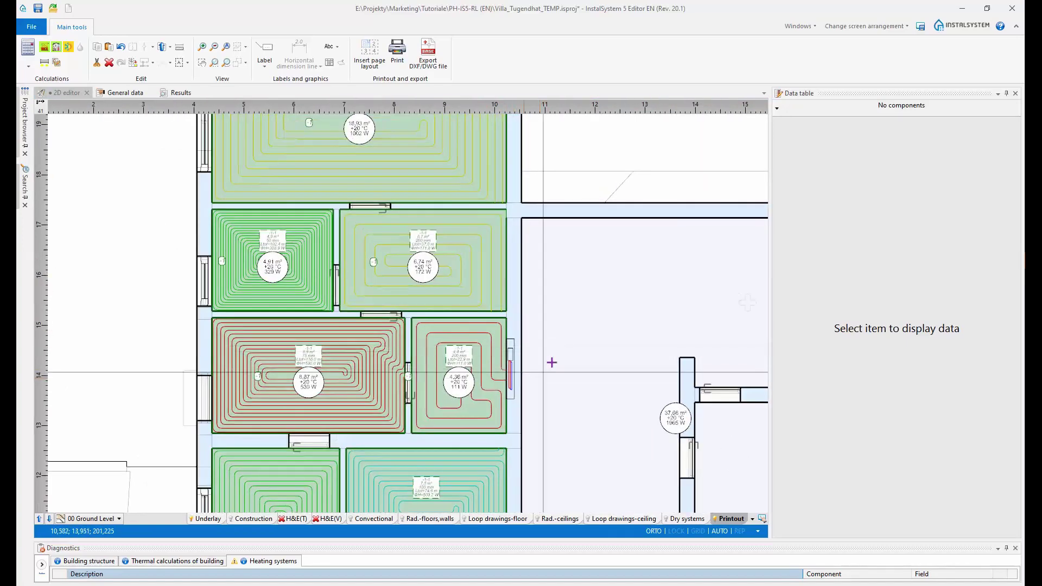
scroll(512, 375, "up", 2)
scroll(471, 319, "down", 2)
middle_click_drag(490, 282, 496, 513)
scroll(494, 416, "down", 2)
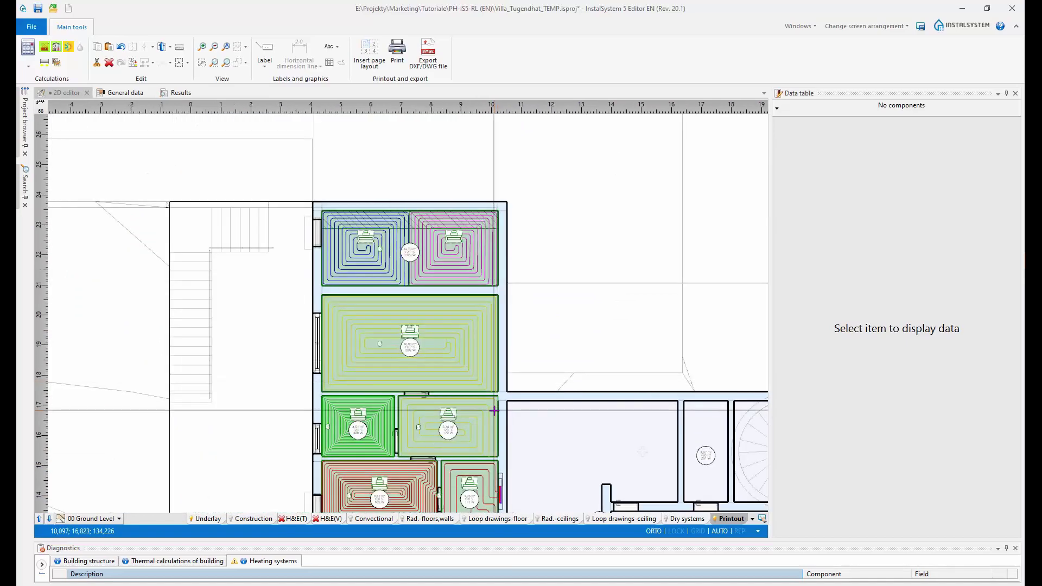
middle_click_drag(494, 417, 476, 356)
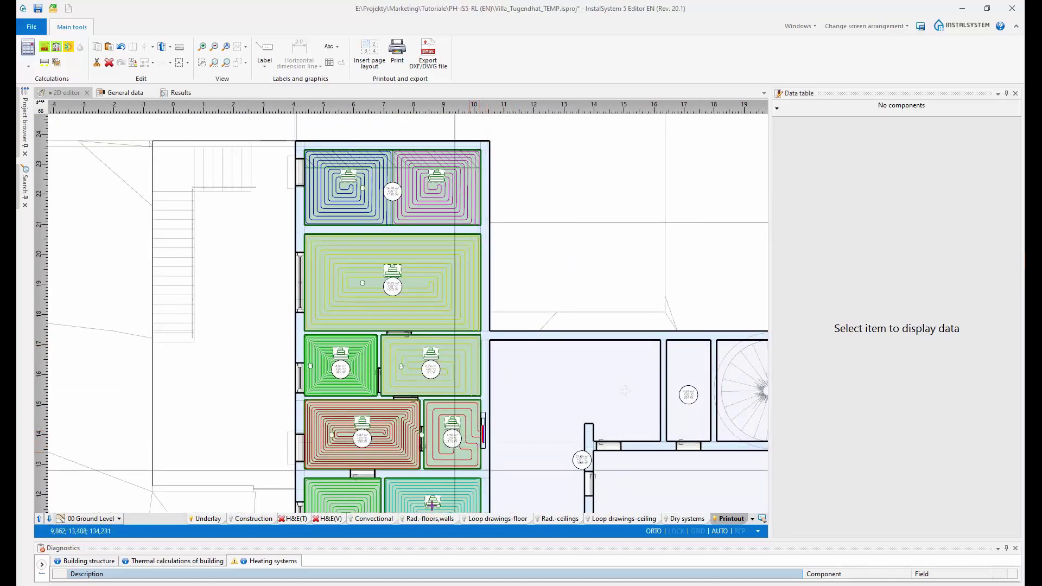
Step: On the Rad.-floors,walls layer, set the 4,36 m² room's heating zone type to Heated/cooled by pipe feeds
left_click(420, 521)
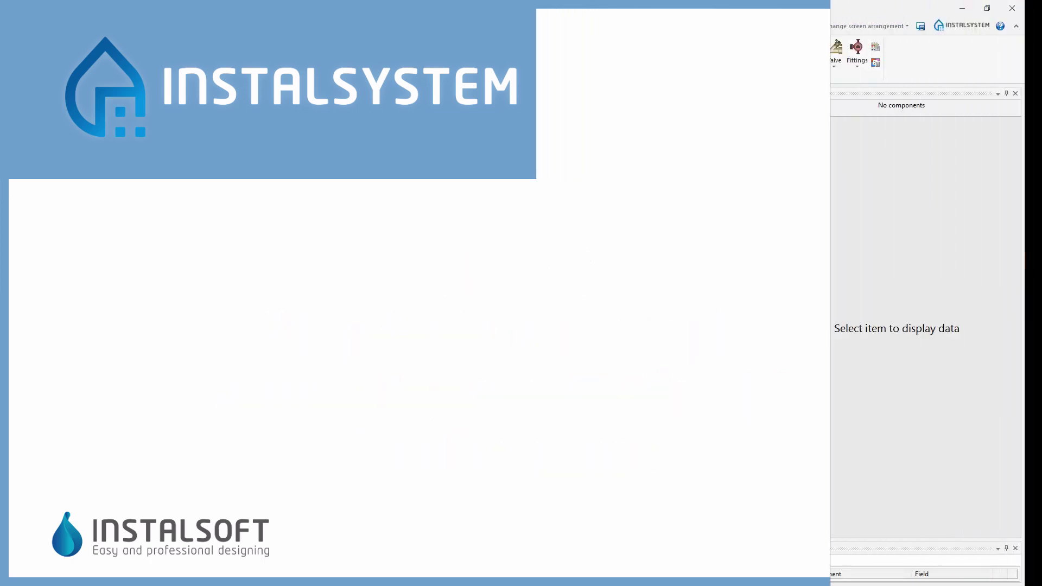
scroll(486, 371, "up", 3)
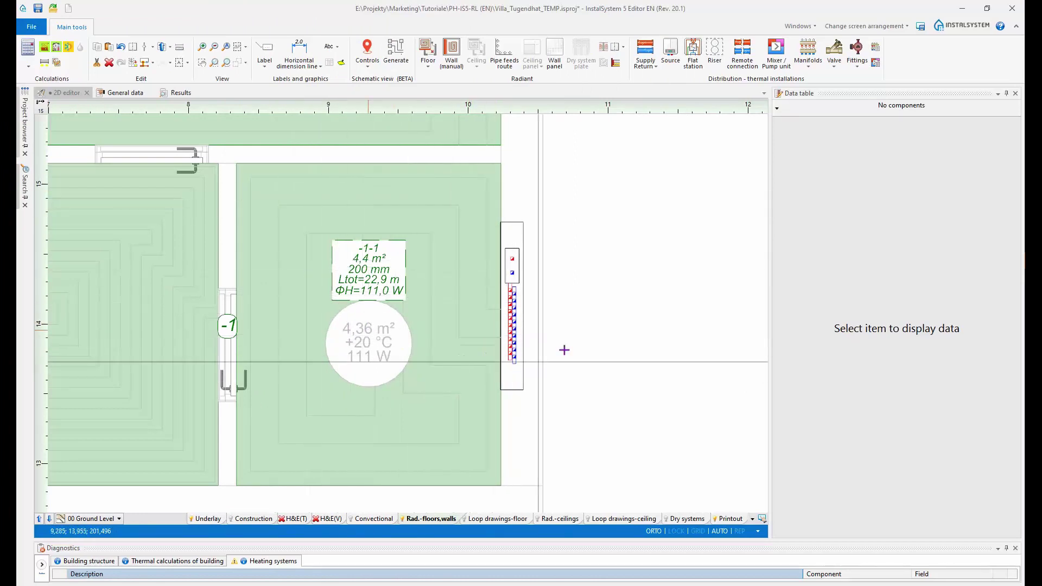
left_click(232, 325)
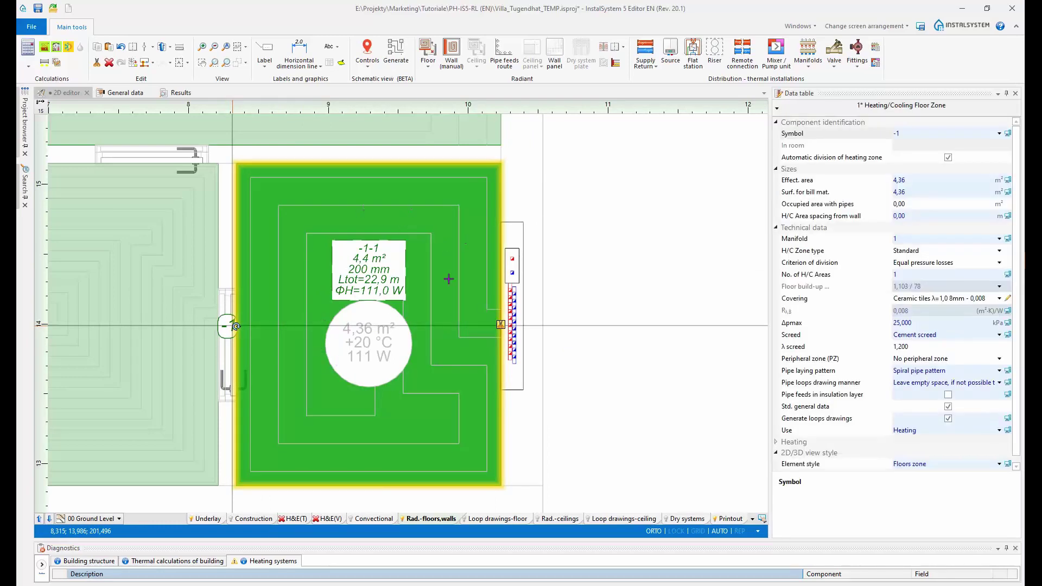
left_click(848, 251)
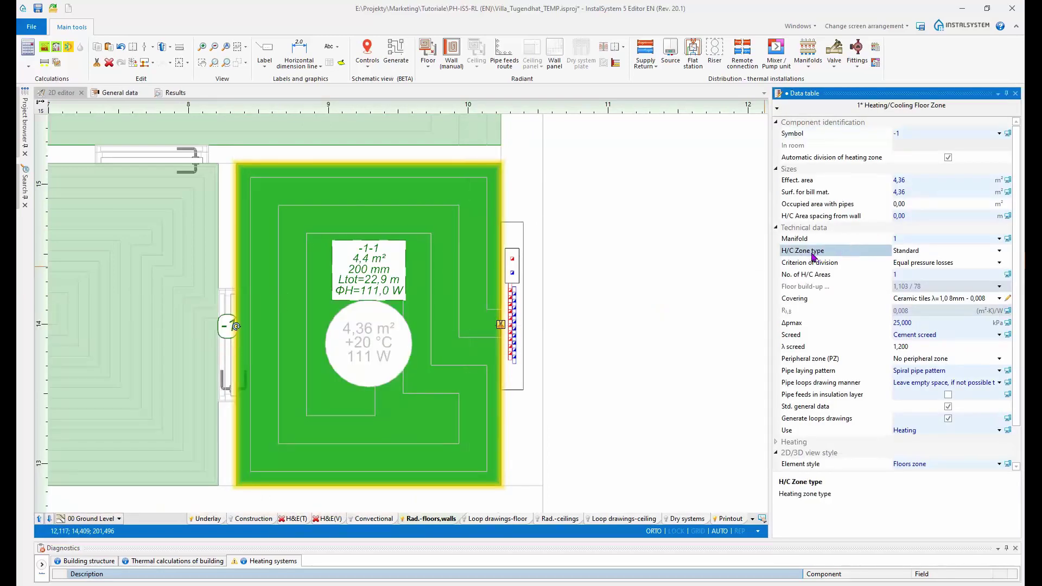
left_click(1000, 251)
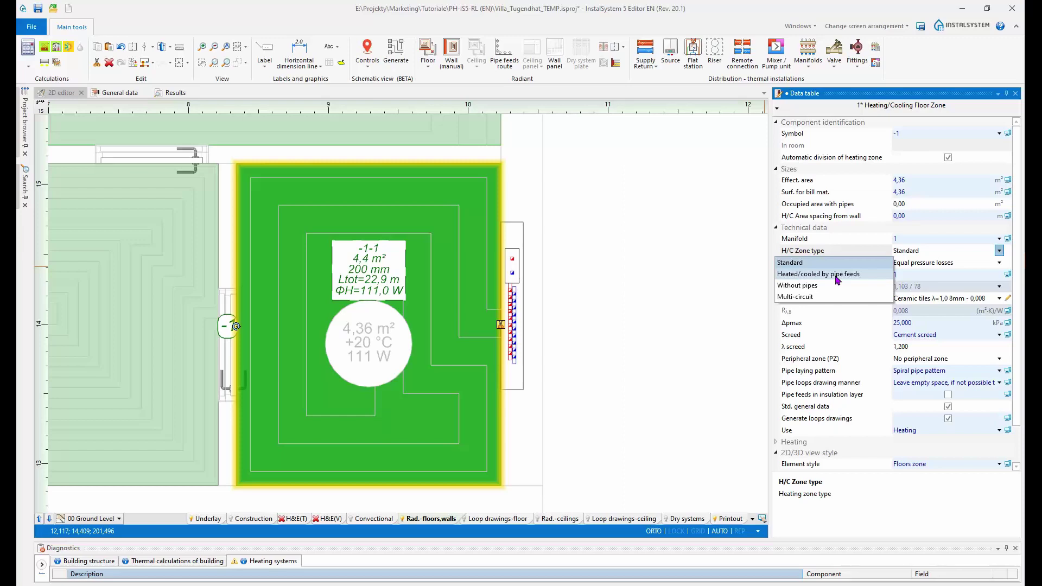
left_click(836, 277)
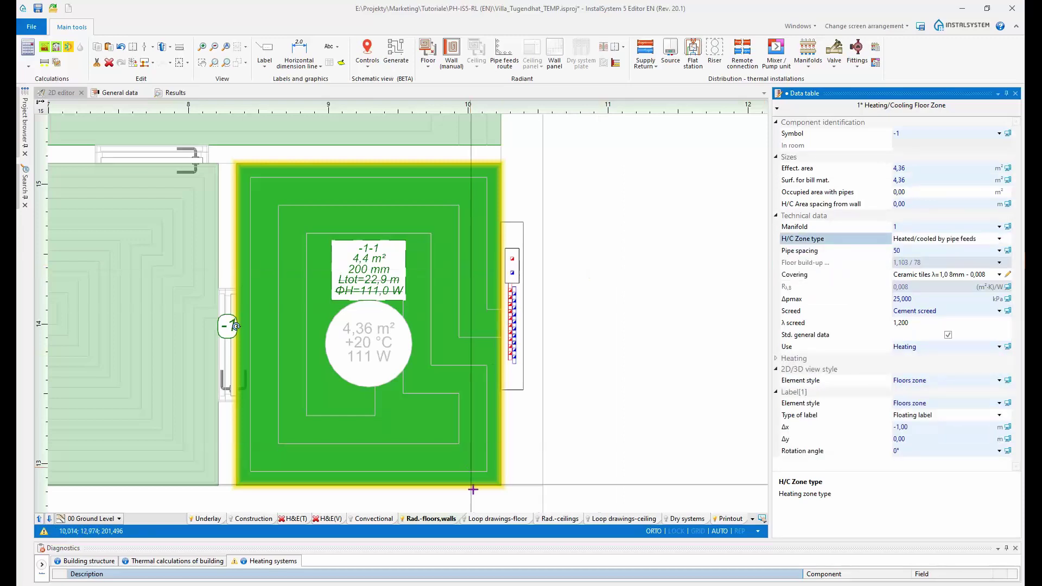
Step: Delete the heating loop of the 4,36 m² room on the Loop drawings-floor layer
left_click(491, 518)
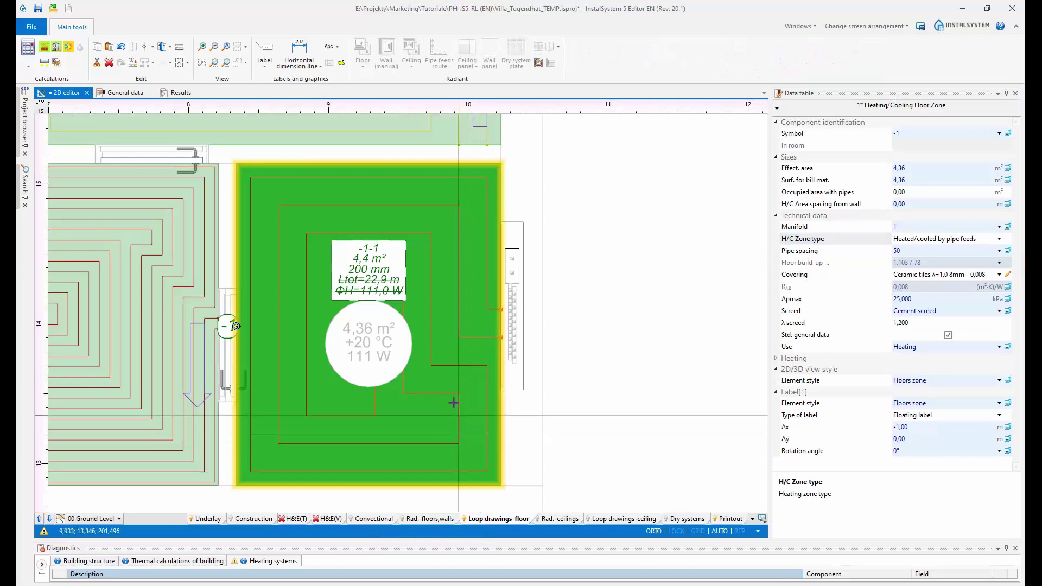
left_click(433, 346)
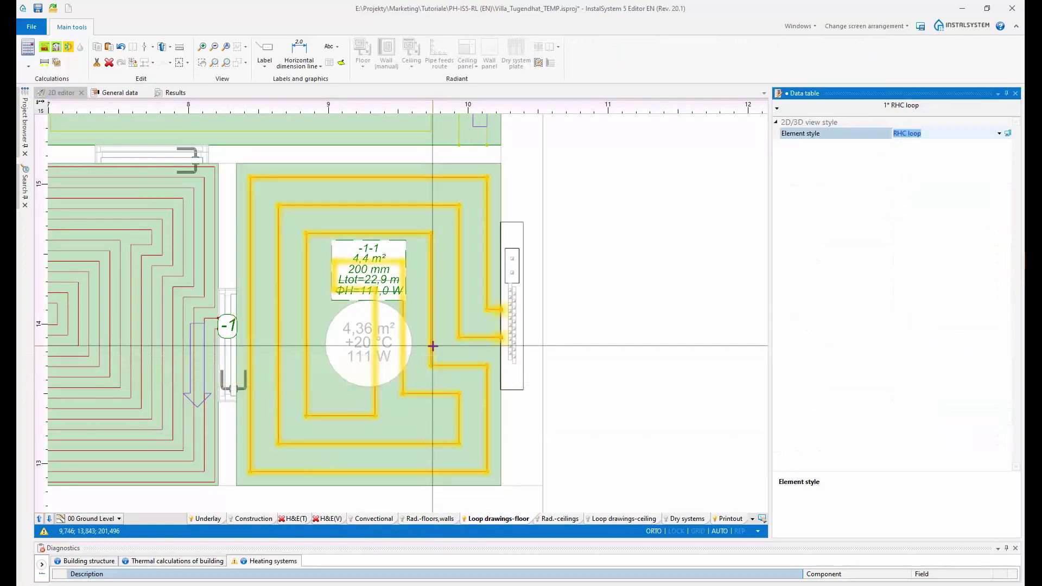
key("Escape")
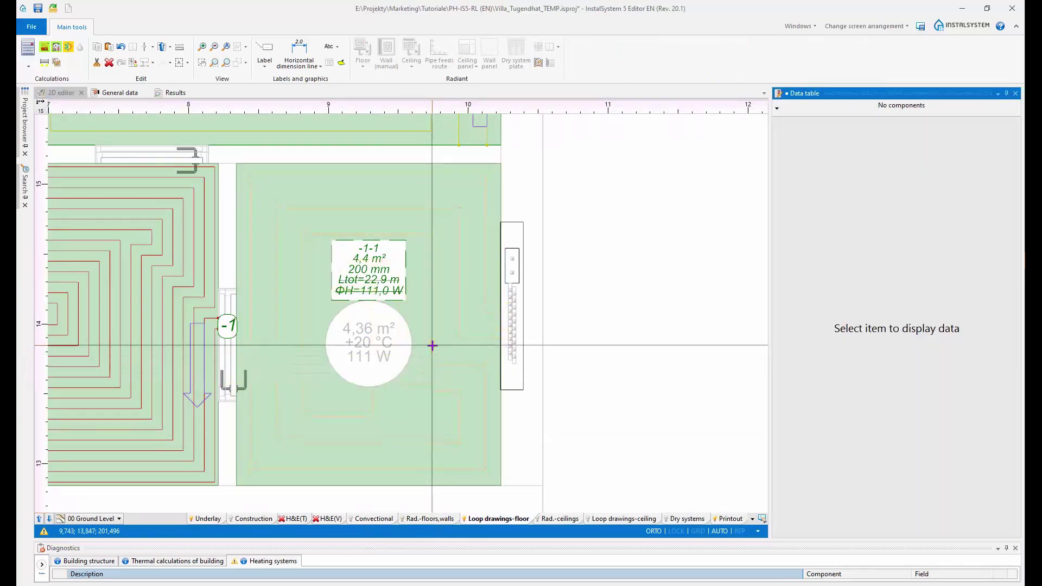
Step: On the Rad.-floors,walls layer, draw a pipe feeds route from the manifold along the 4,36 m² room's wall up to the 6,74 m² zone's corner
left_click(420, 519)
scroll(562, 296, "down", 2)
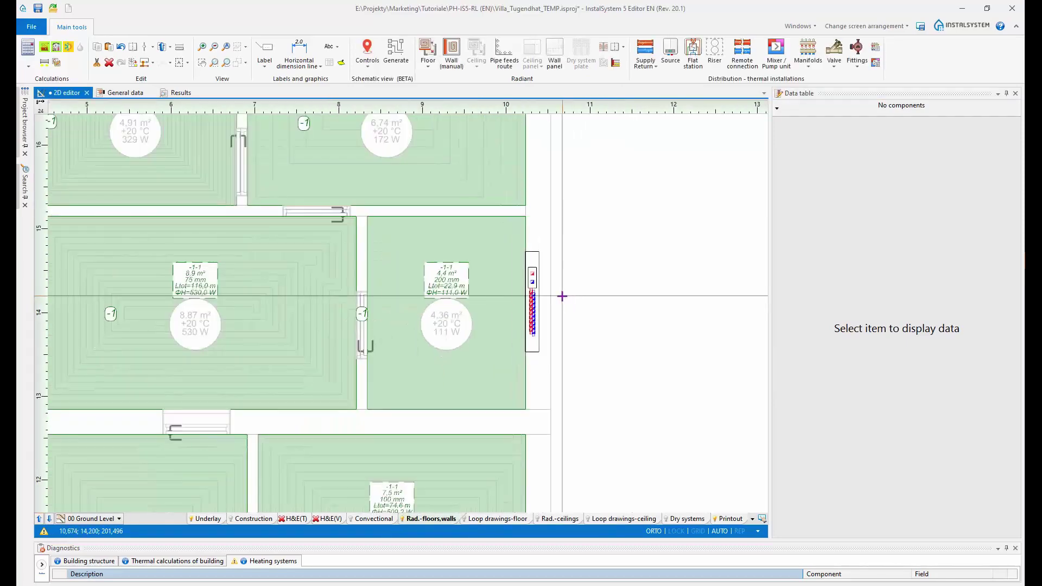
middle_click_drag(571, 239, 516, 295)
scroll(516, 295, "down", 4)
scroll(516, 295, "up", 8)
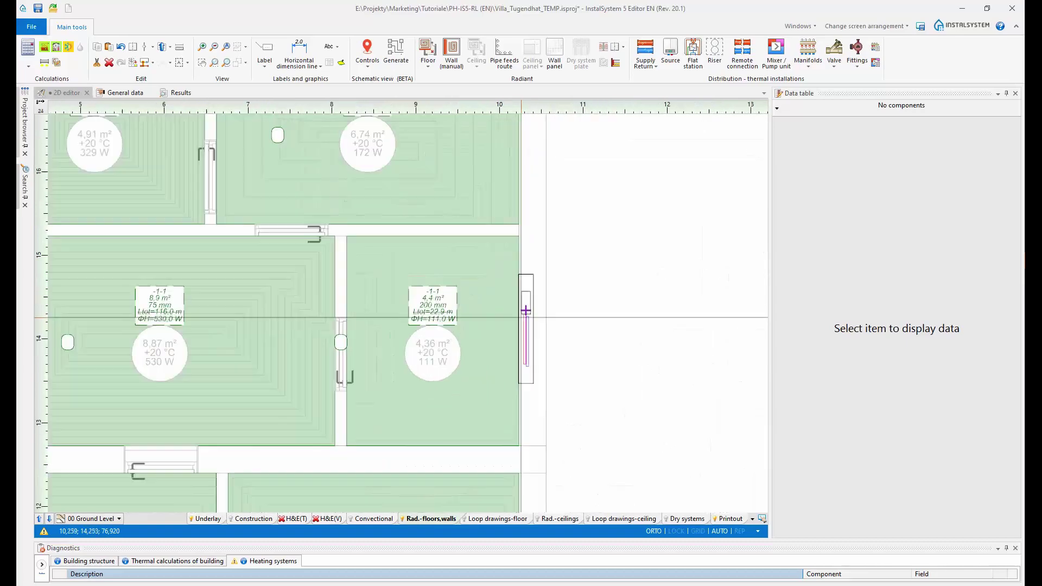
middle_click_drag(509, 229, 535, 249)
scroll(565, 417, "up", 2)
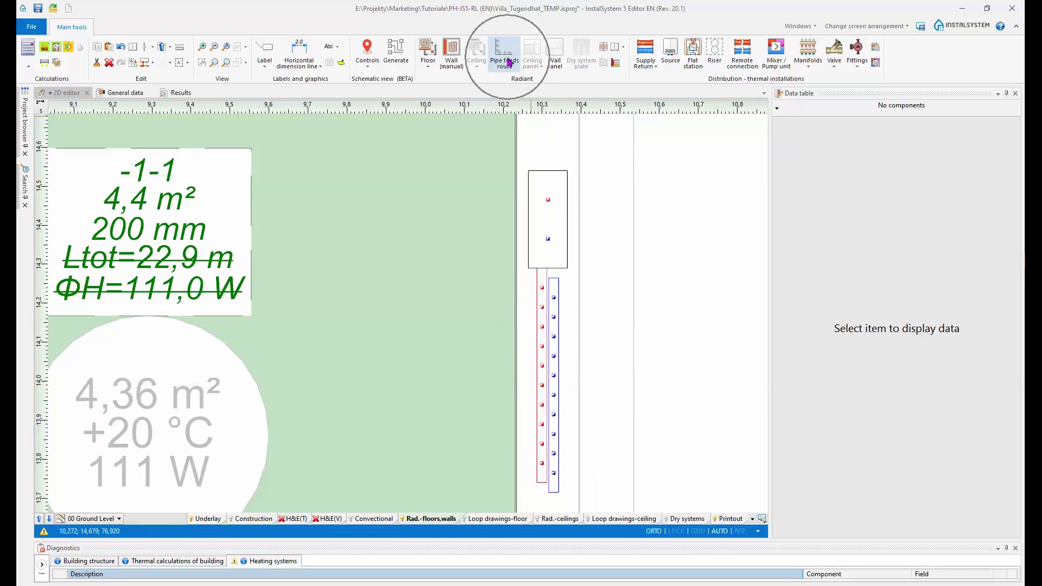
left_click(510, 61)
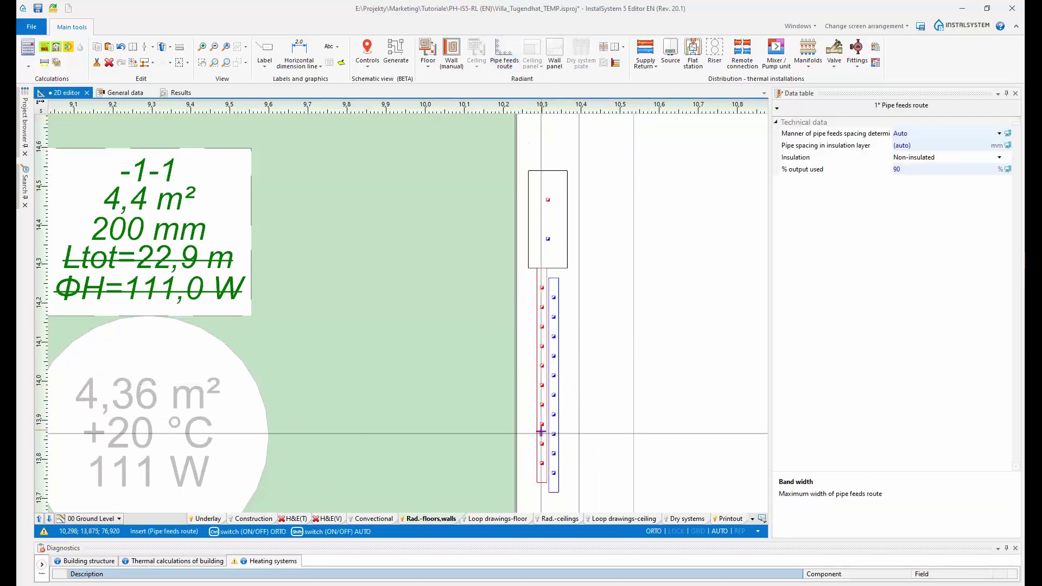
scroll(542, 424, "up", 2)
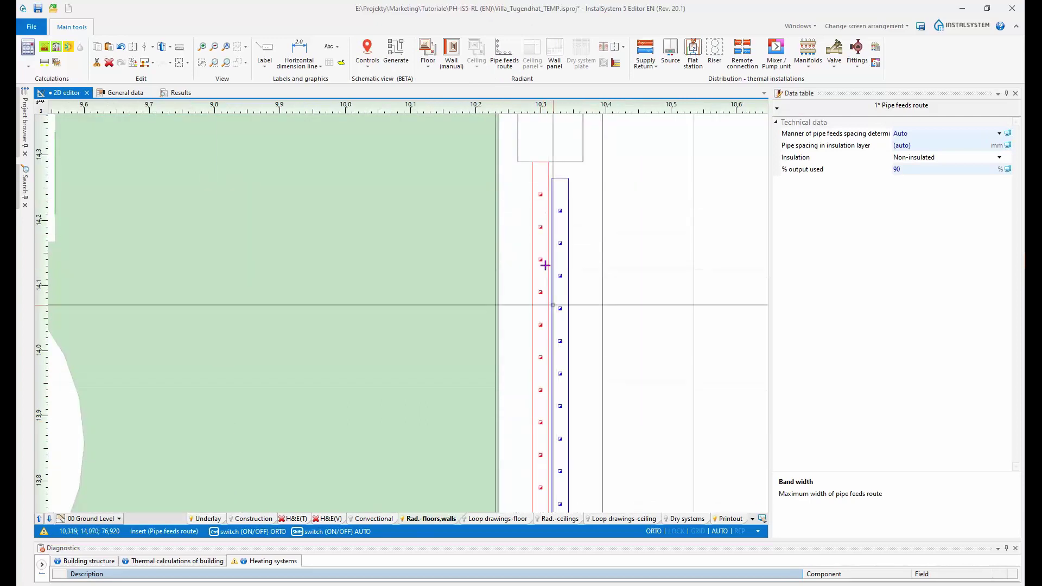
left_click(550, 354)
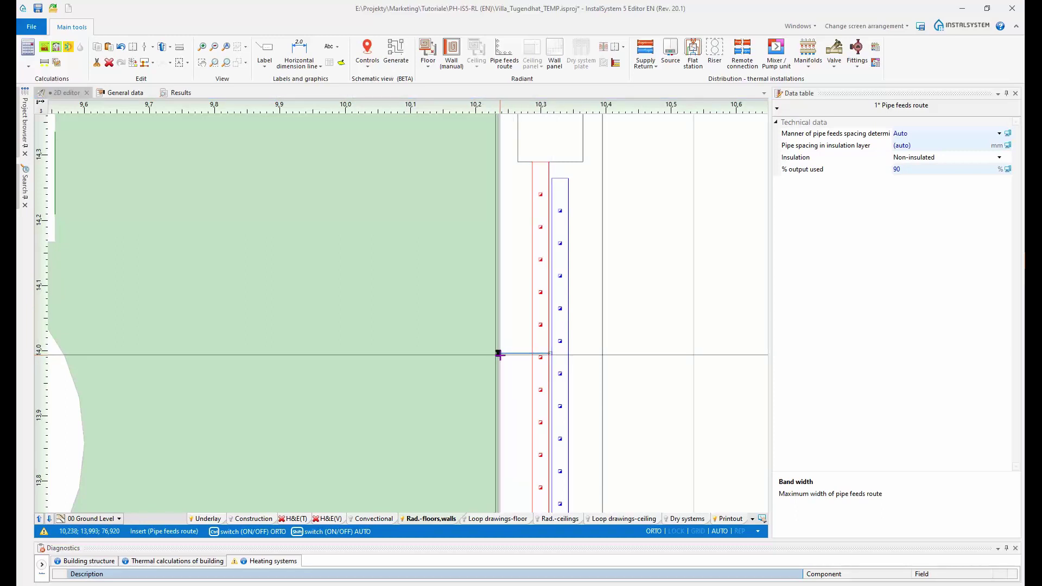
scroll(498, 353, "down", 1)
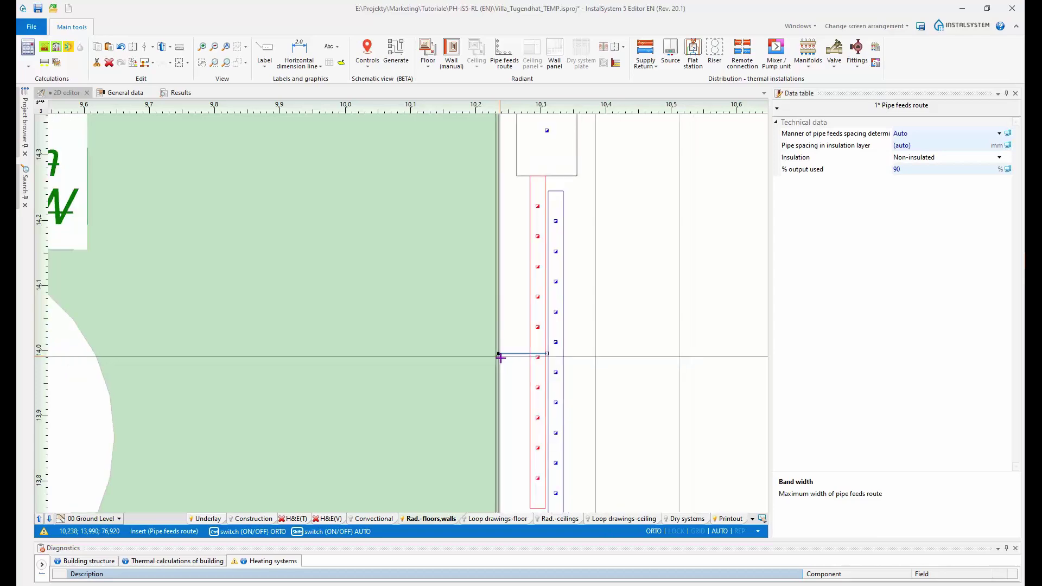
scroll(499, 356, "down", 5)
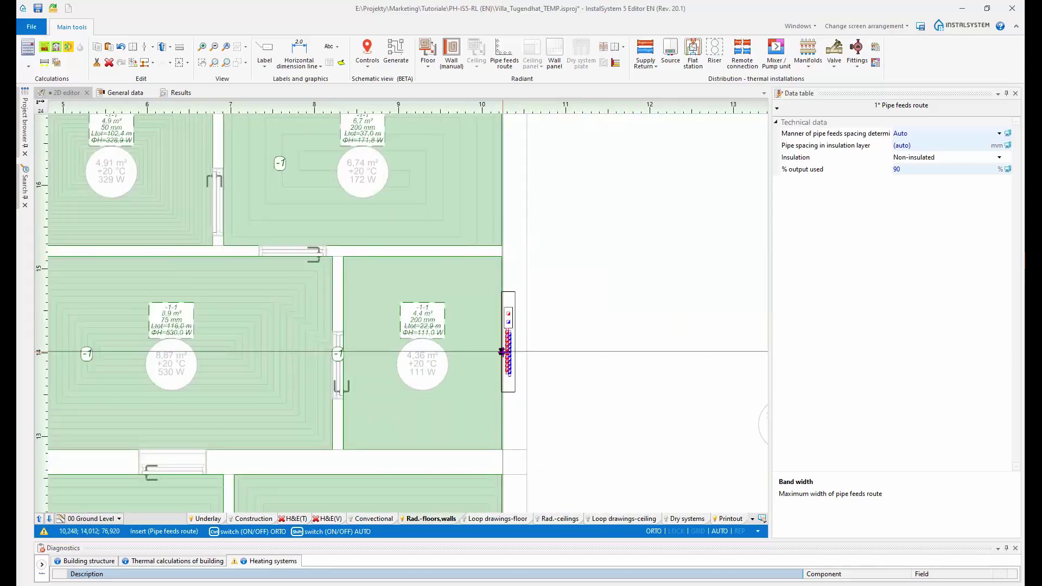
scroll(502, 255, "up", 4)
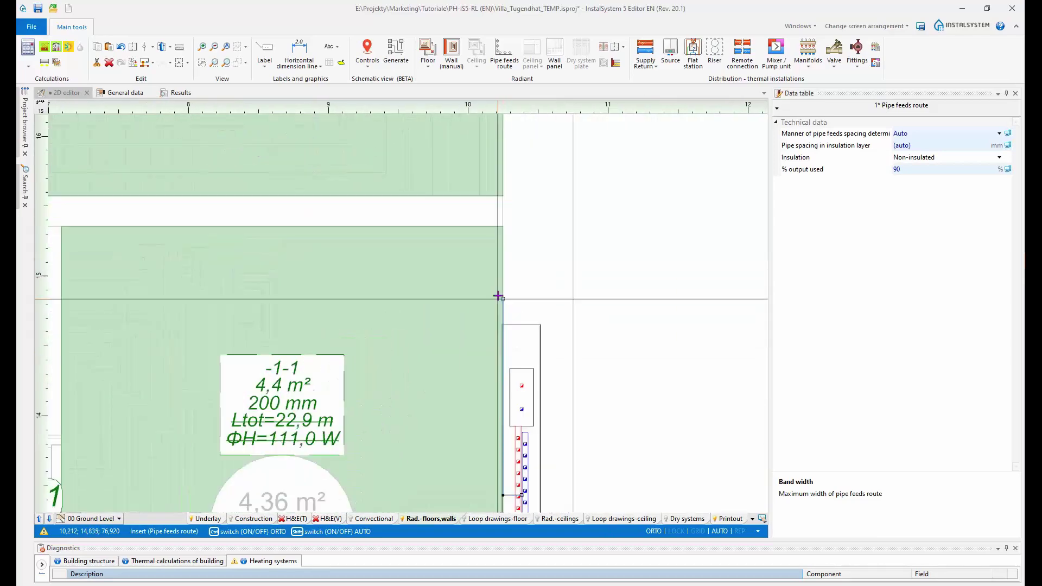
left_click(507, 197)
key("Escape")
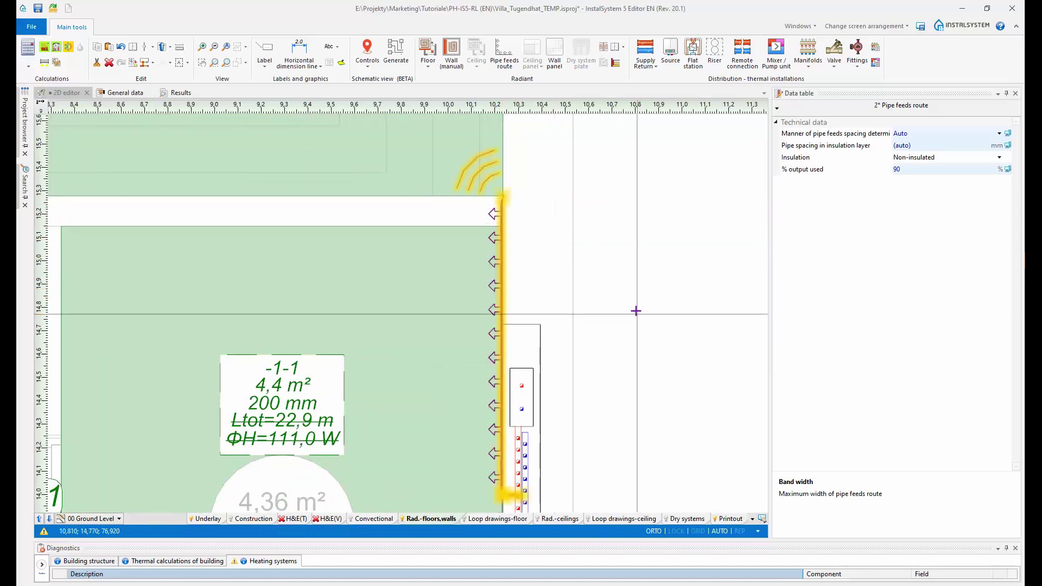
Step: Examine the direction arrows and the end symbol of the pipe feeds route where it enters the 6,74 m² zone
scroll(635, 309, "down", 2)
scroll(590, 234, "up", 4)
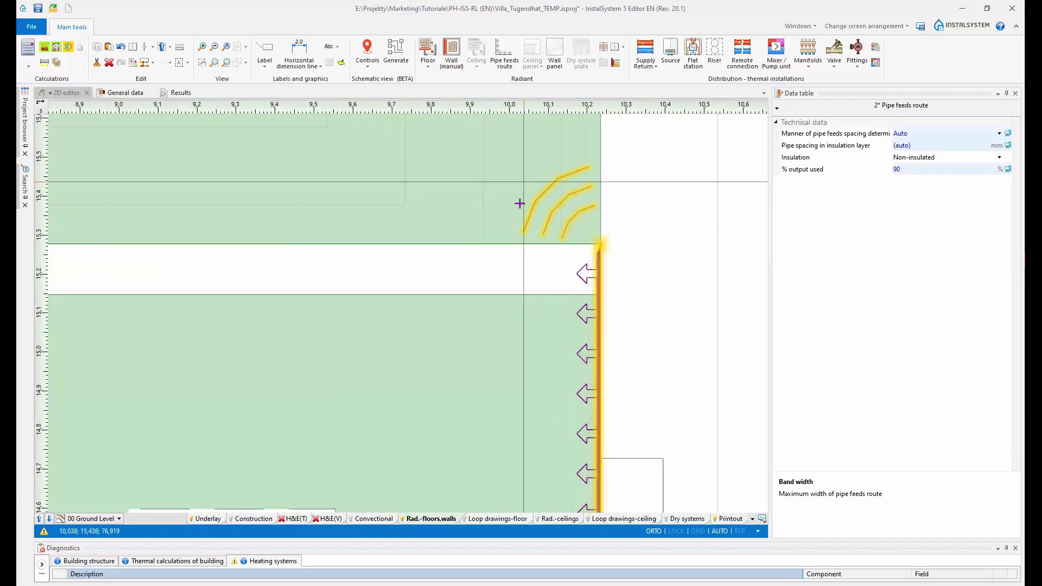
scroll(570, 215, "up", 2)
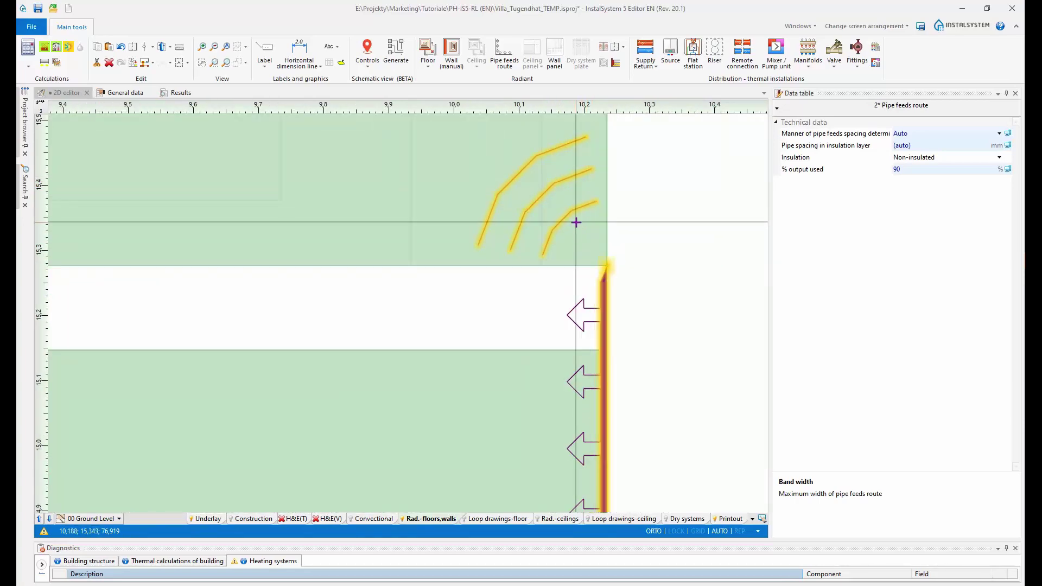
scroll(576, 222, "down", 5)
scroll(565, 221, "up", 3)
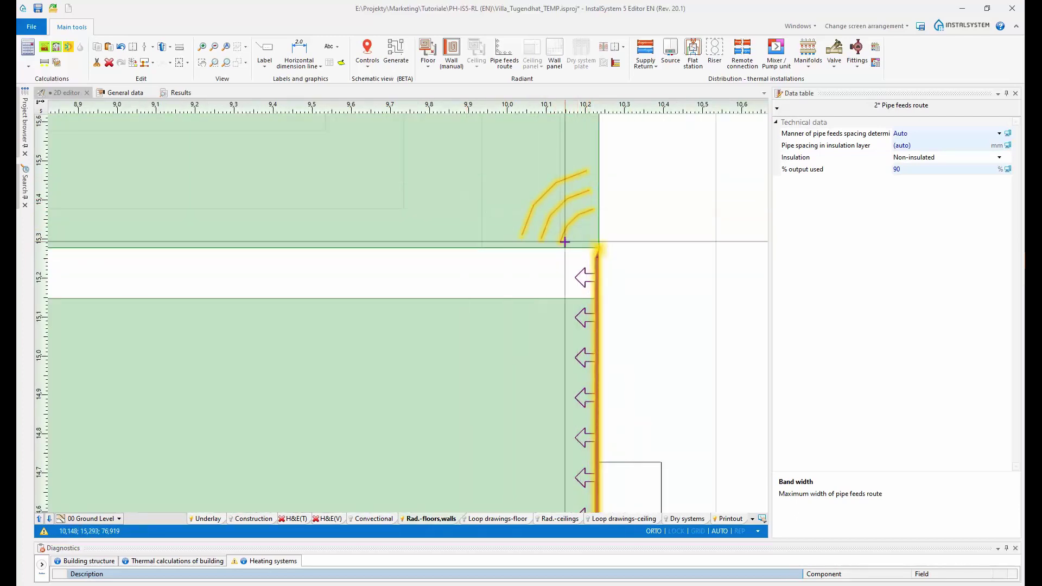
middle_click_drag(565, 241, 561, 307)
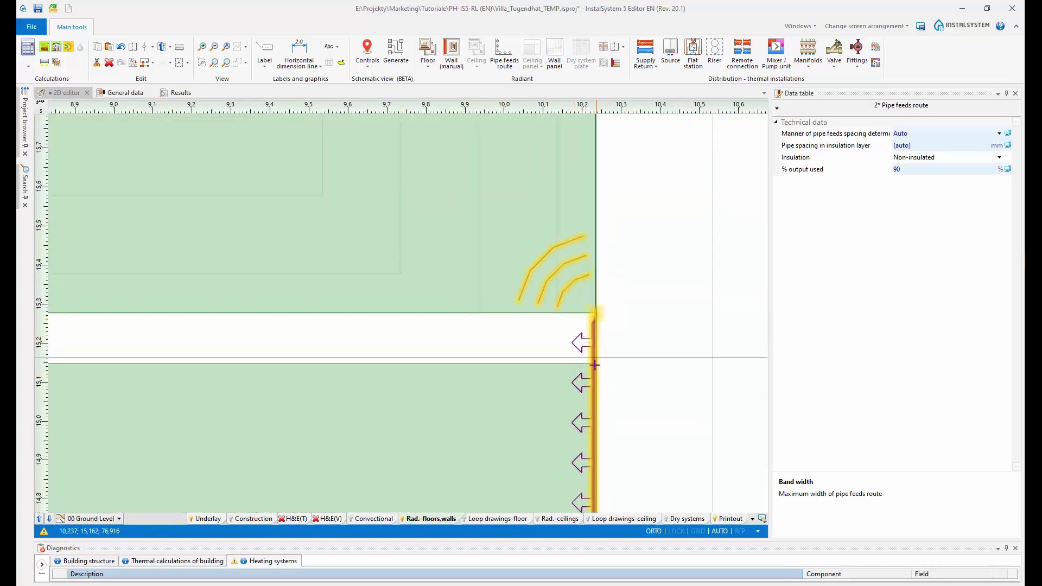
scroll(480, 224, "down", 2)
middle_click_drag(480, 226, 512, 295)
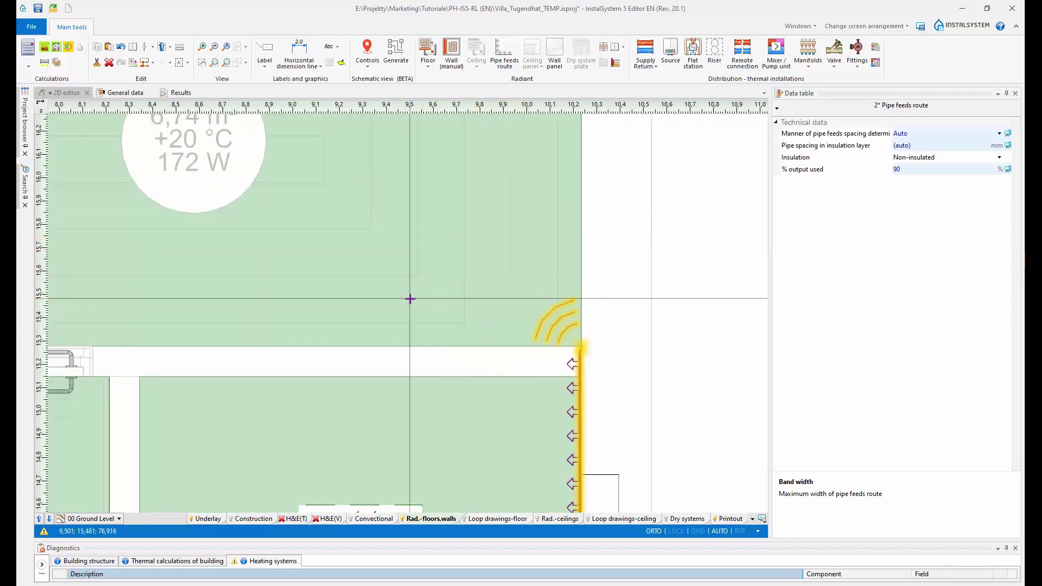
scroll(410, 298, "down", 2)
mouse_move(464, 378)
middle_mouse_down()
mouse_move(506, 326)
mouse_move(505, 342)
mouse_move(517, 219)
mouse_move(495, 291)
mouse_move(514, 300)
mouse_move(552, 293)
middle_mouse_up()
Step: Draw a pipe feeds route branching along the upper edge of the 4,36 m² room to the corner of the 8,87 m² zone
left_click(504, 54)
scroll(615, 283, "up", 2)
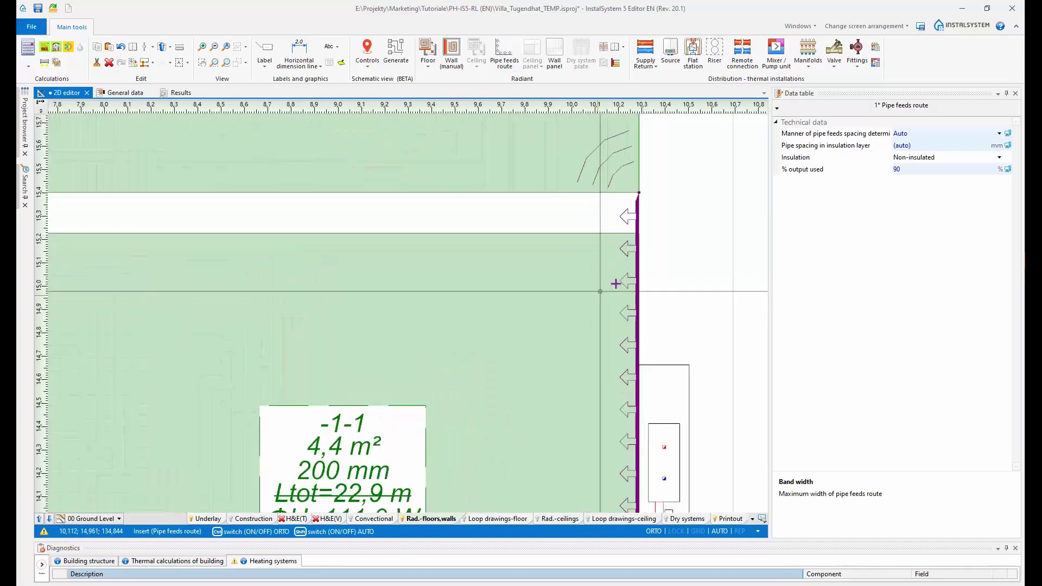
scroll(615, 284, "up", 2)
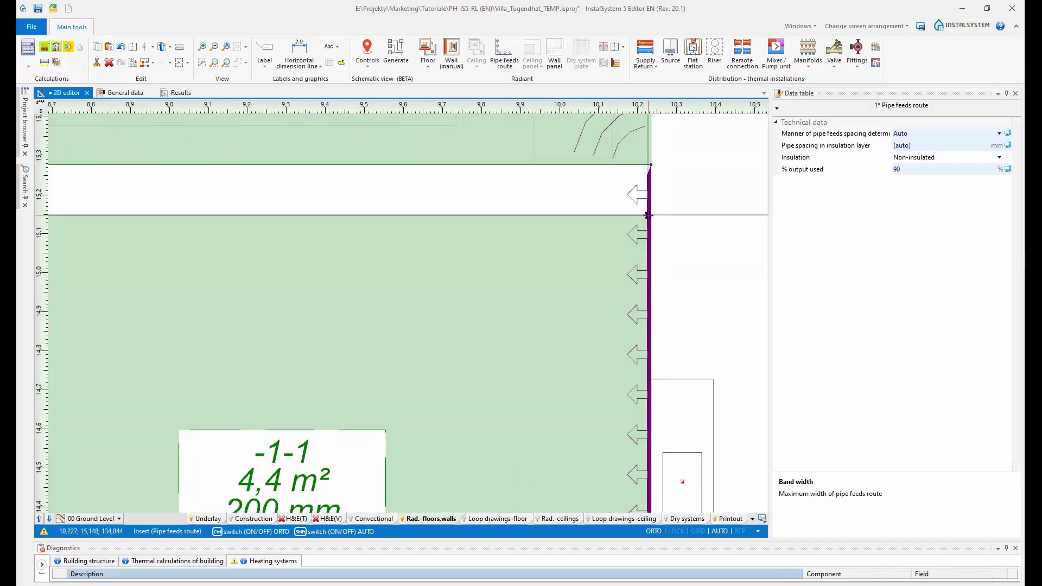
scroll(601, 230, "down", 5)
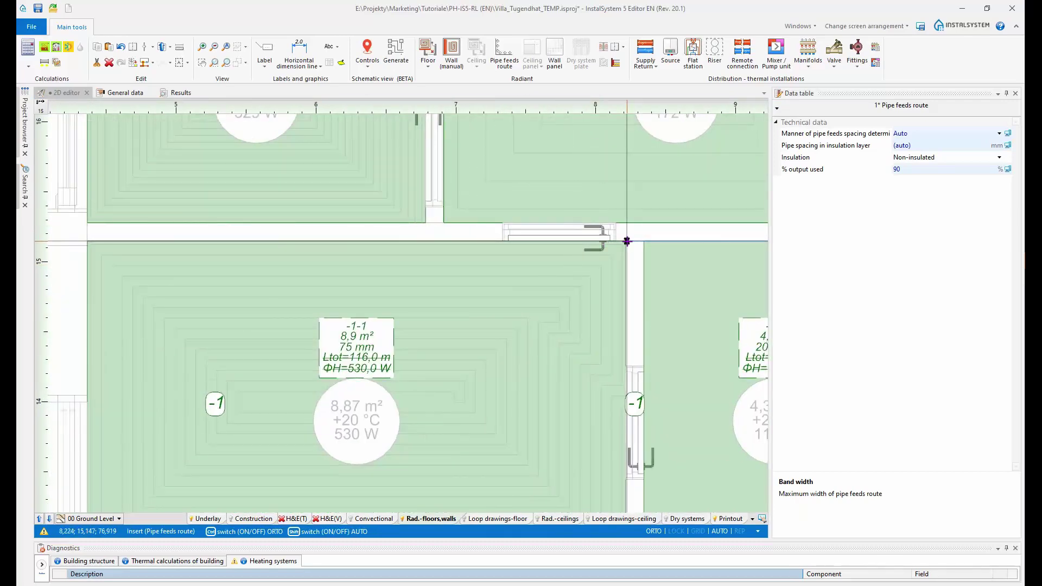
right_click(658, 316)
Step: Draw a pipe feeds route from the 6,74 m² zone's corner along the manifold-side wall, past the 18,93 m² zone, to the uppermost zones
scroll(579, 304, "down", 6)
scroll(668, 293, "up", 3)
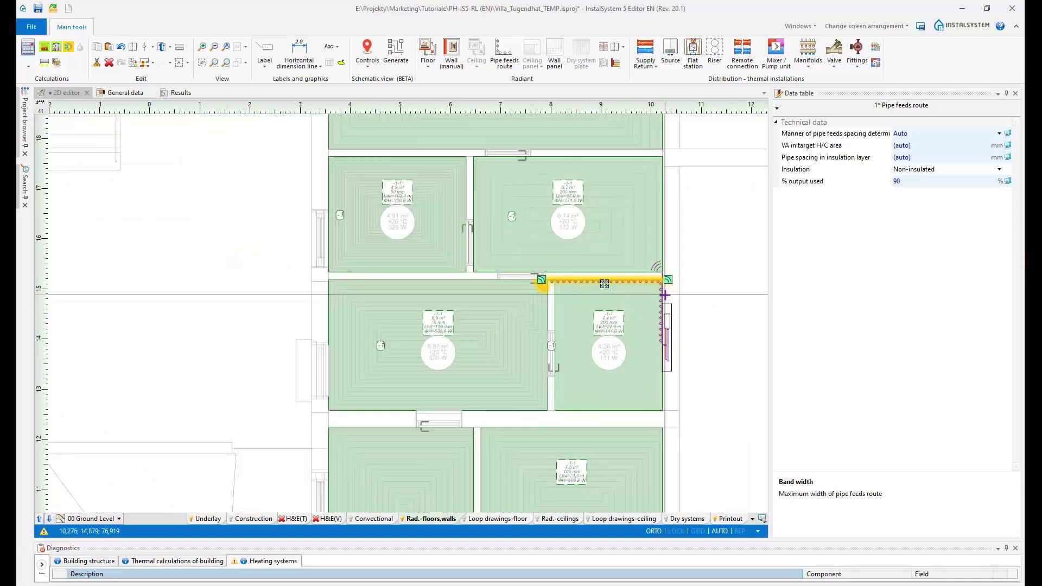
middle_click_drag(672, 179, 619, 373)
left_click(504, 54)
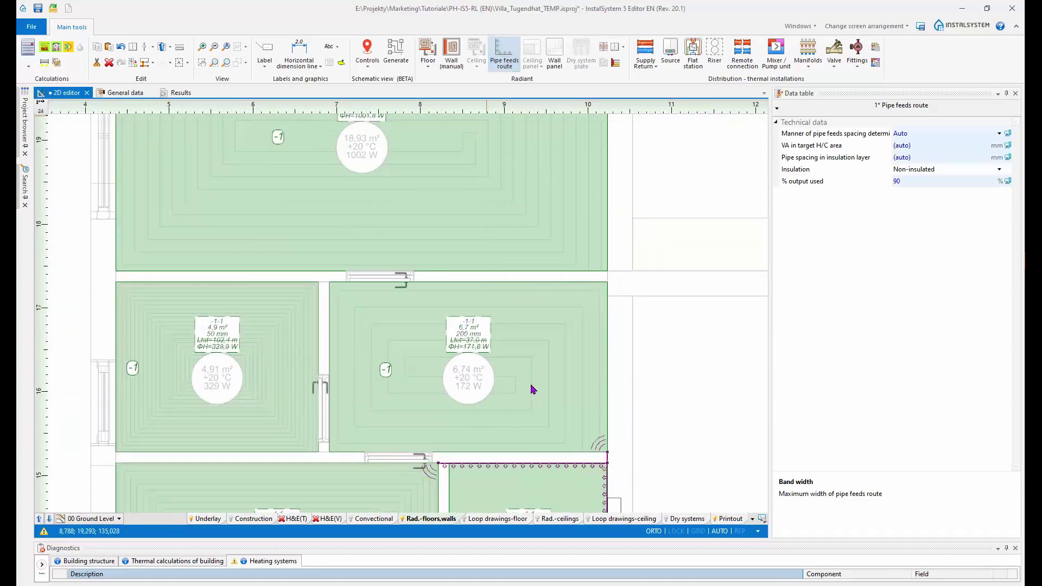
scroll(608, 434, "down", 2)
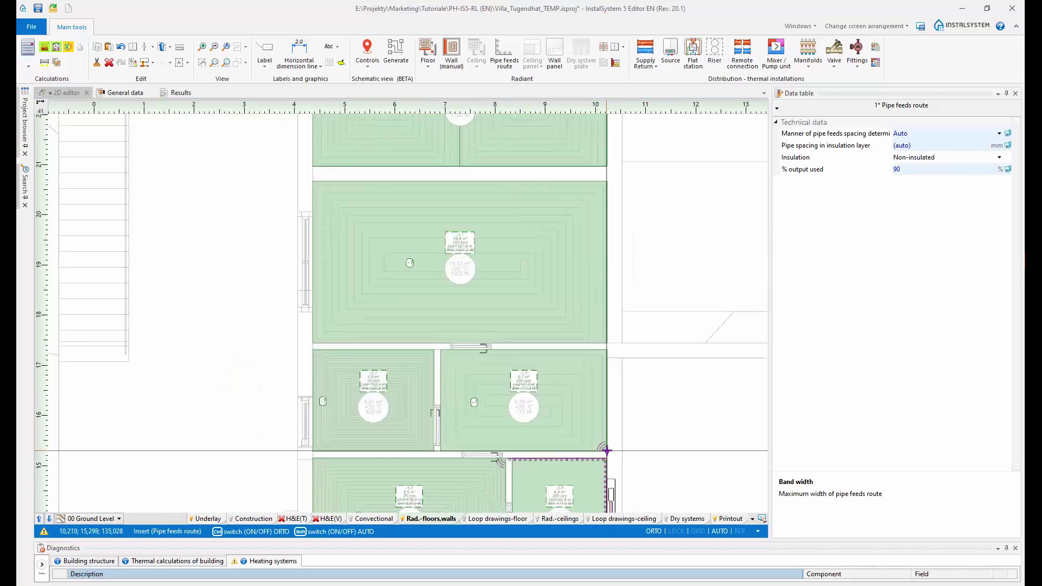
scroll(617, 337, "up", 2)
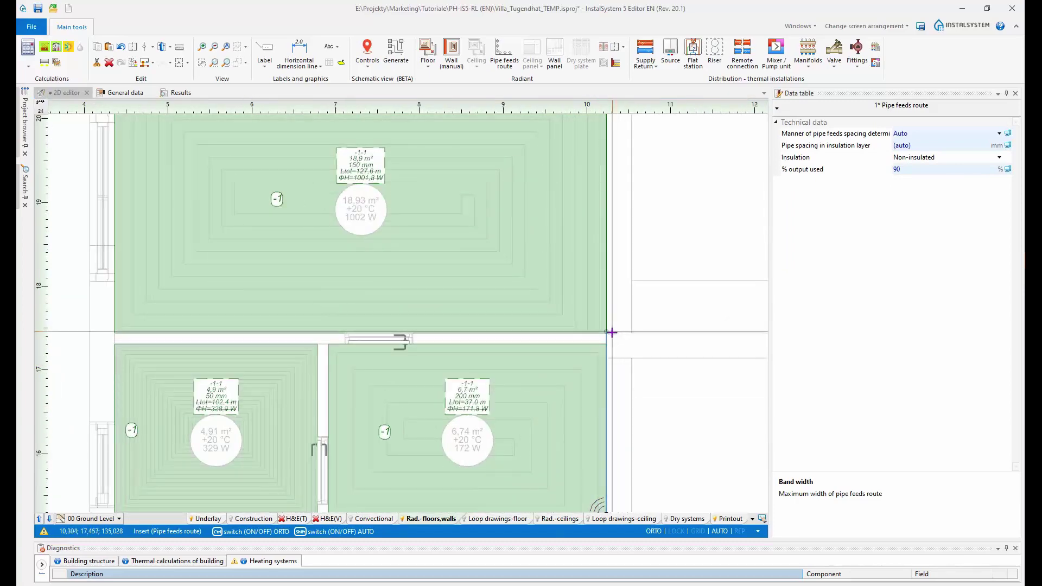
left_click(608, 333)
scroll(609, 333, "down", 2)
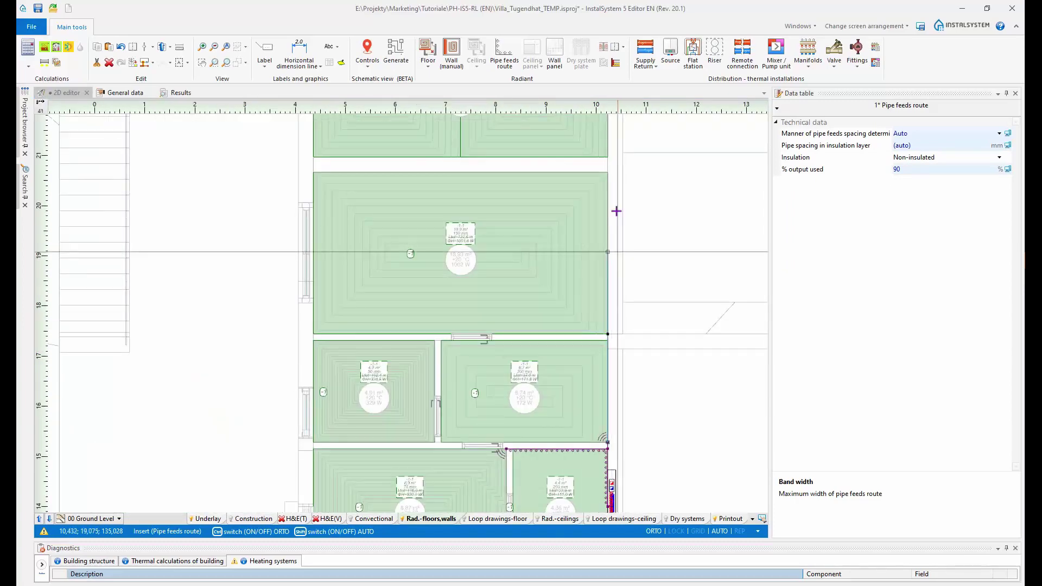
left_click(607, 157)
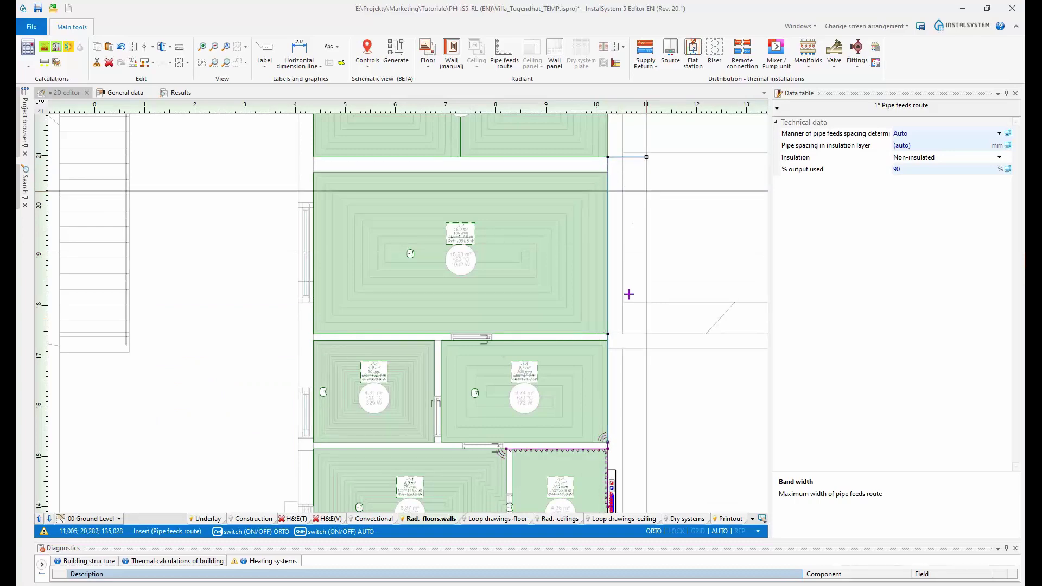
key("Escape")
scroll(542, 359, "up", 5)
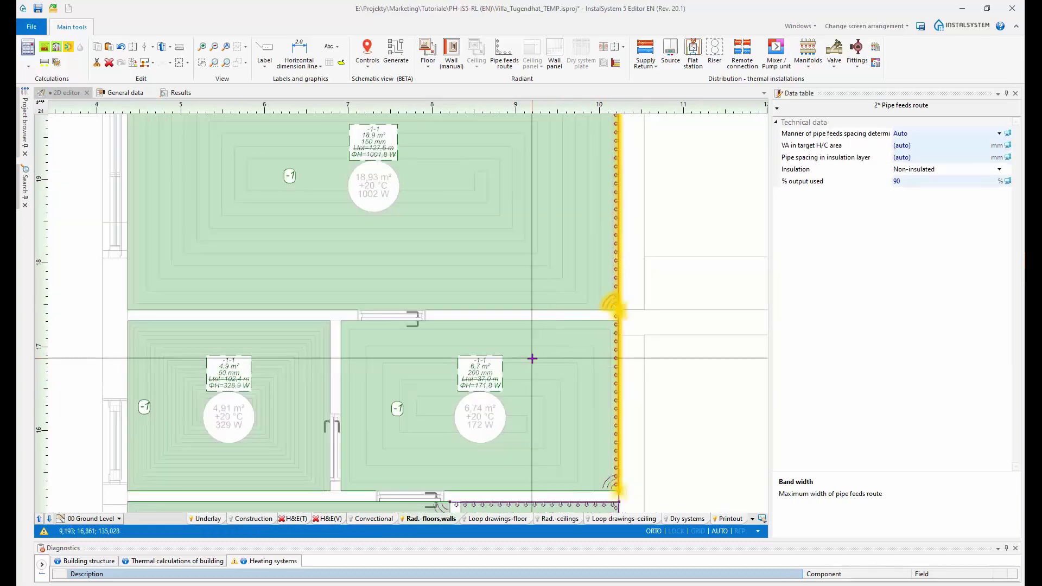
middle_click_drag(494, 350, 552, 356)
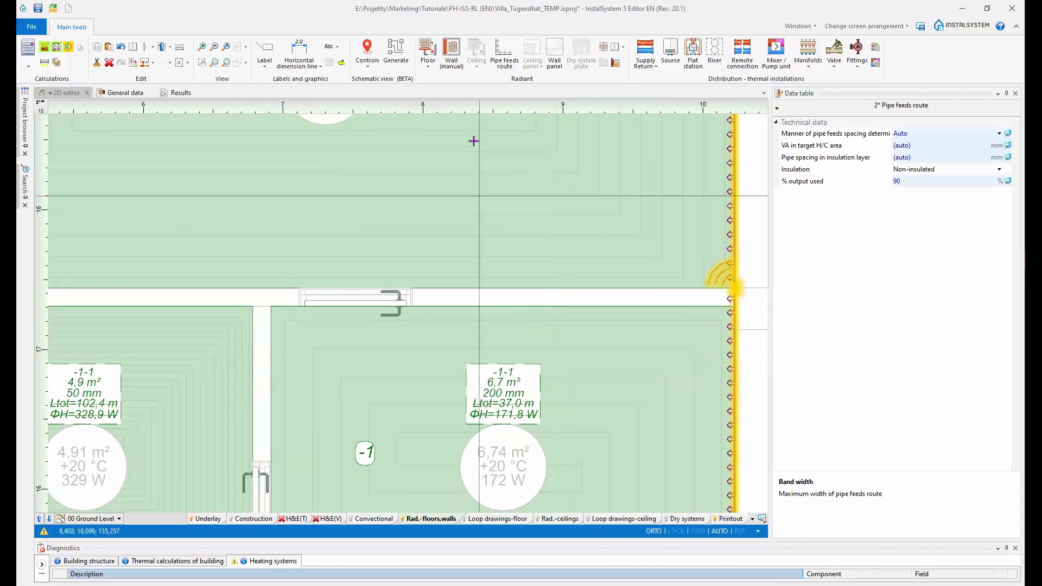
Step: Draw a pipe feeds route branching along the upper edge of the 6,74 m² zone to the corner of the 4,91 m² zone
left_click(506, 56)
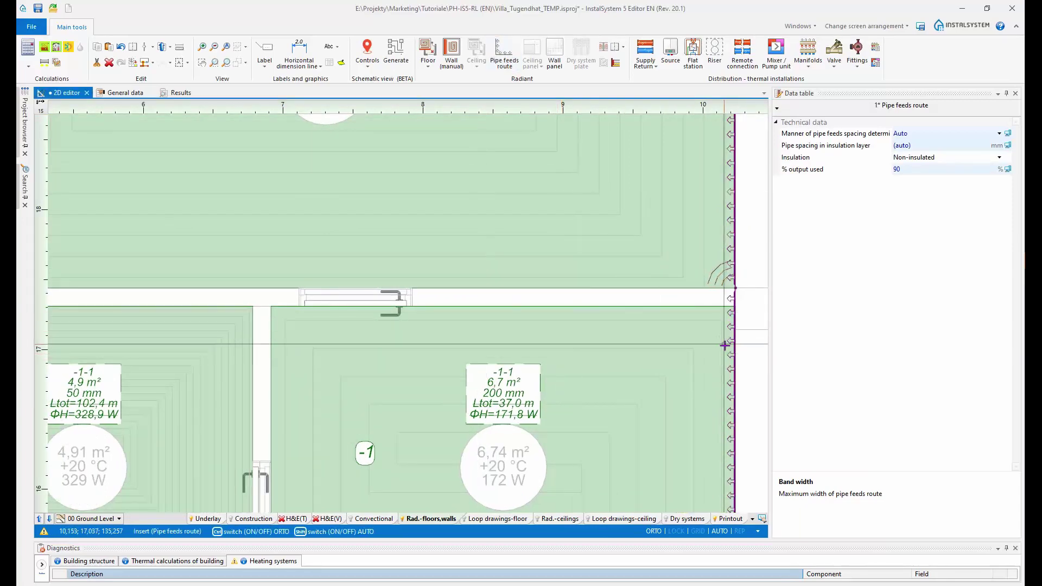
left_click(721, 307)
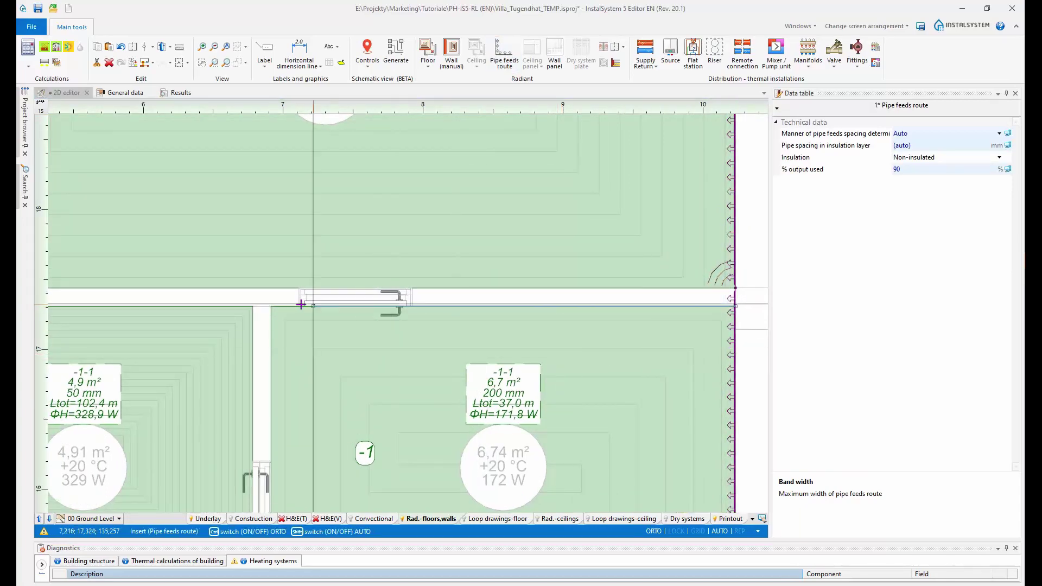
left_click(251, 310)
scroll(348, 326, "down", 2)
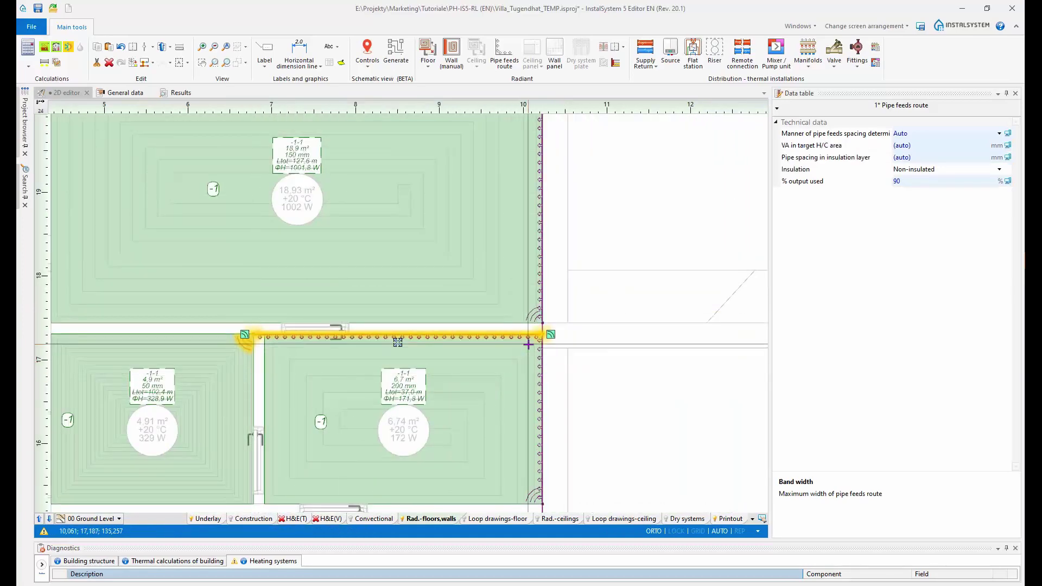
Step: Examine the junction of the pipe feeds routes and the end symbol at the corner of the 18,93 m² zone
scroll(528, 344, "up", 3)
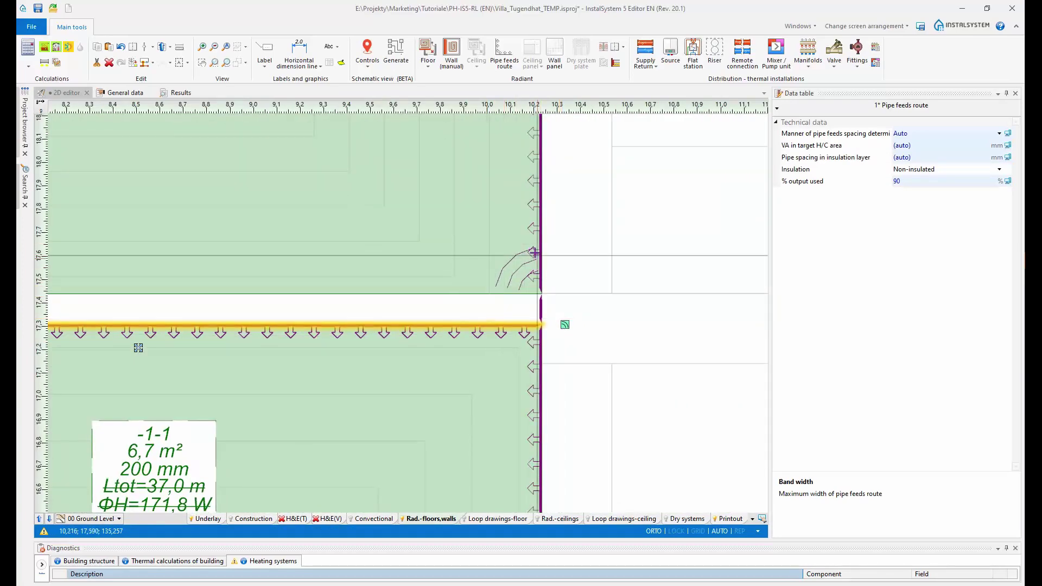
scroll(507, 274, "down", 2)
scroll(496, 266, "down", 2)
scroll(569, 314, "up", 5)
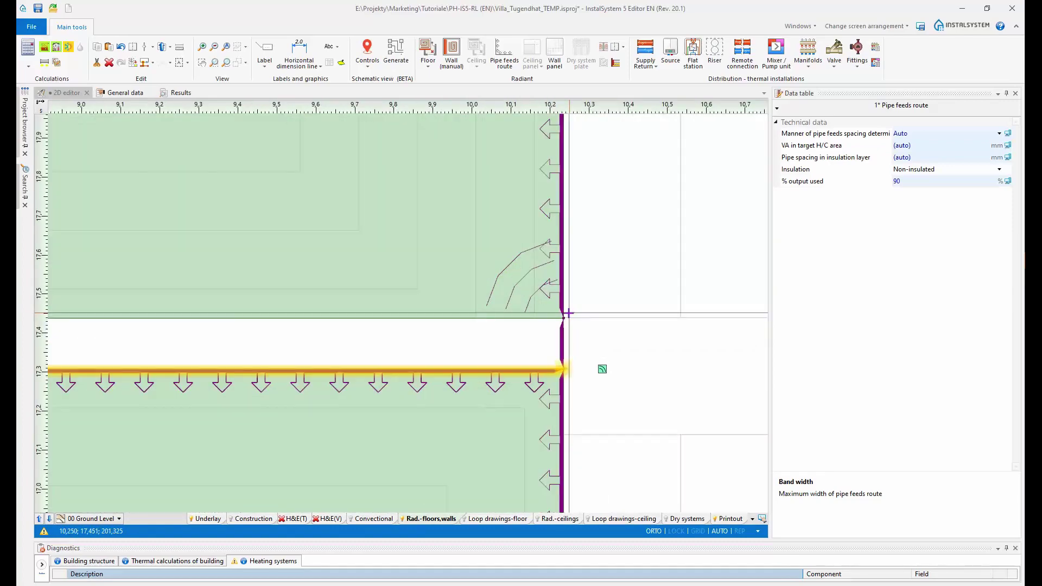
scroll(569, 313, "up", 3)
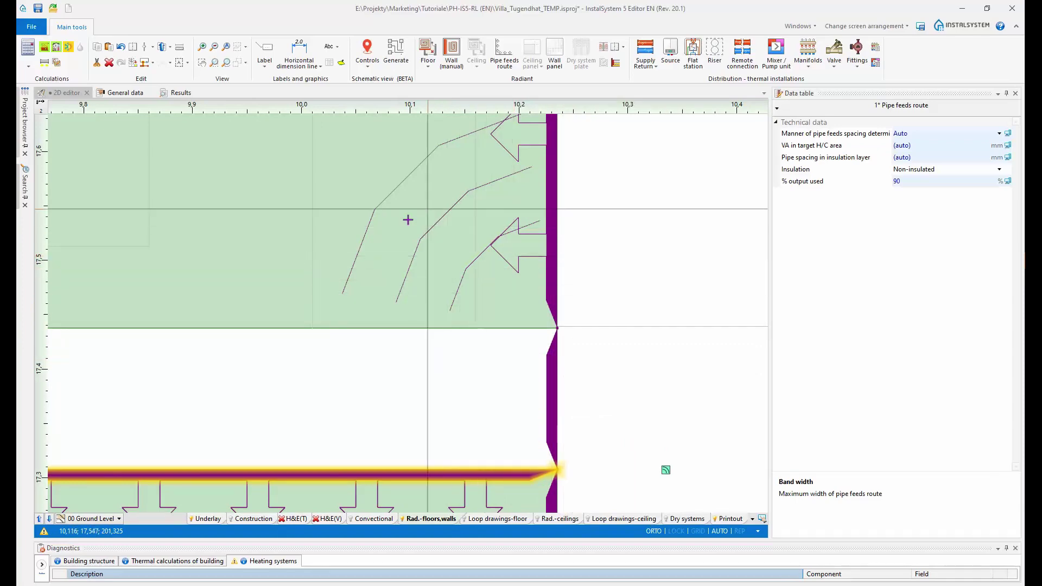
scroll(399, 228, "down", 6)
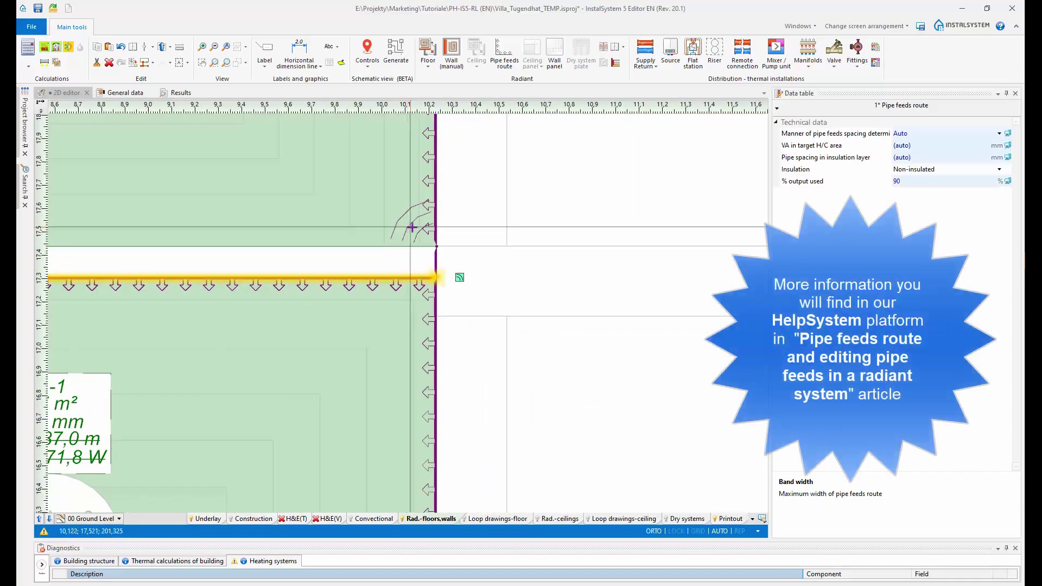
scroll(399, 234, "down", 4)
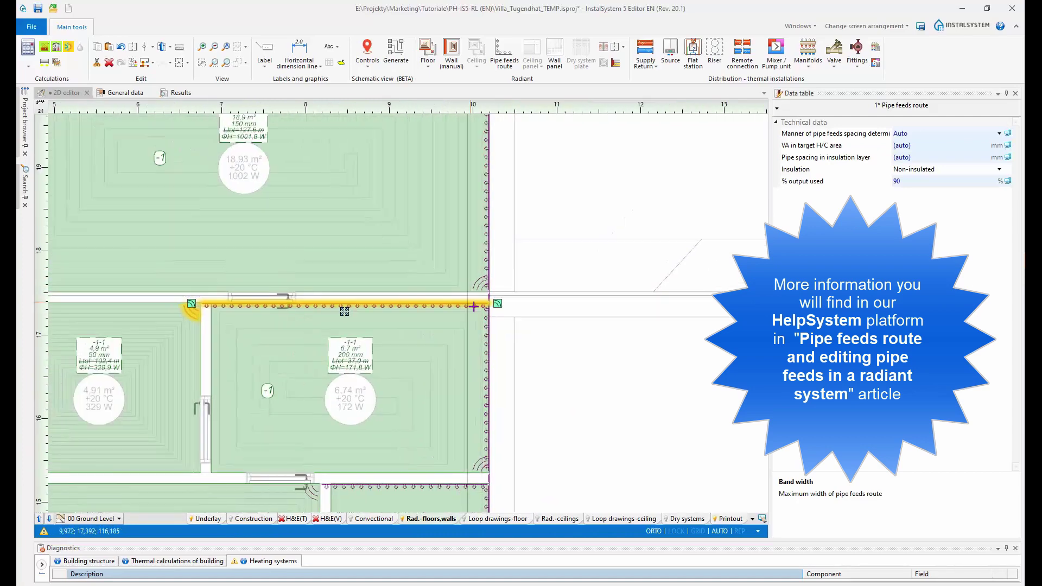
Step: Review the drawn pipe feeds routes from the uppermost zones back to the manifold beside the 4,36 m² room
middle_click_drag(483, 282, 542, 381)
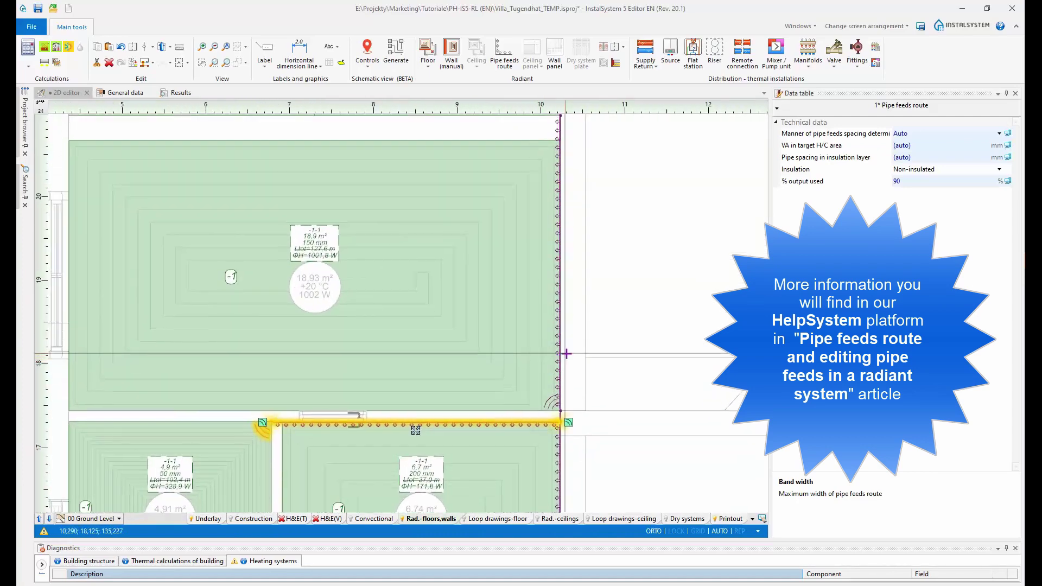
scroll(539, 278, "down", 2)
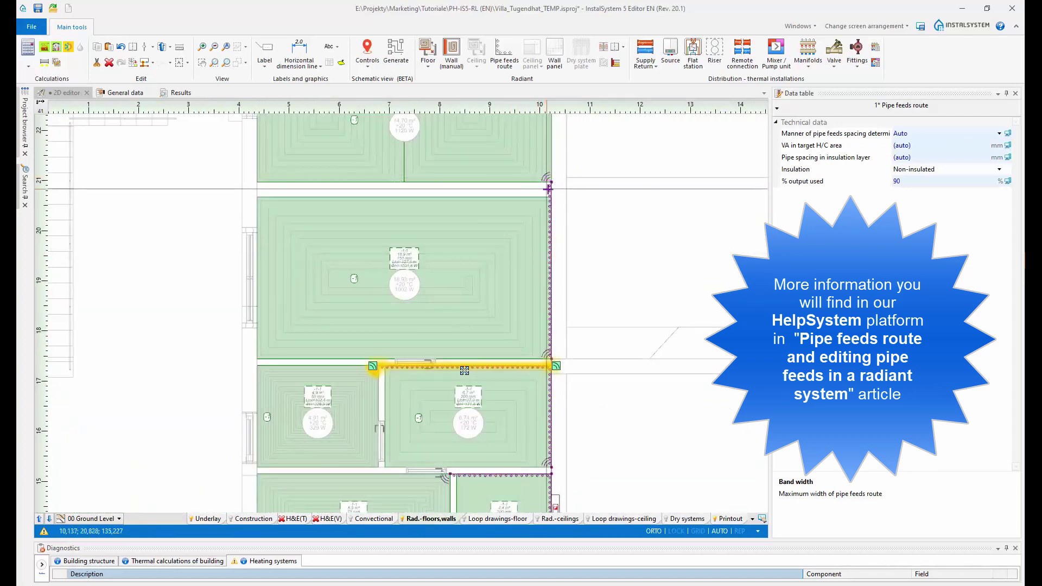
scroll(548, 189, "up", 2)
middle_click_drag(457, 379, 434, 220)
scroll(445, 293, "down", 2)
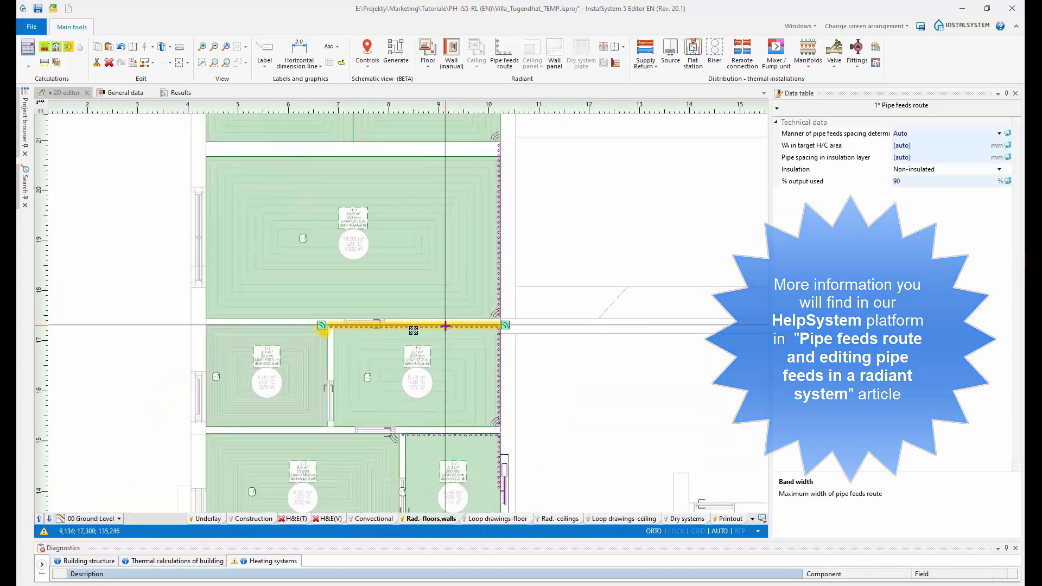
middle_click_drag(465, 288, 466, 333)
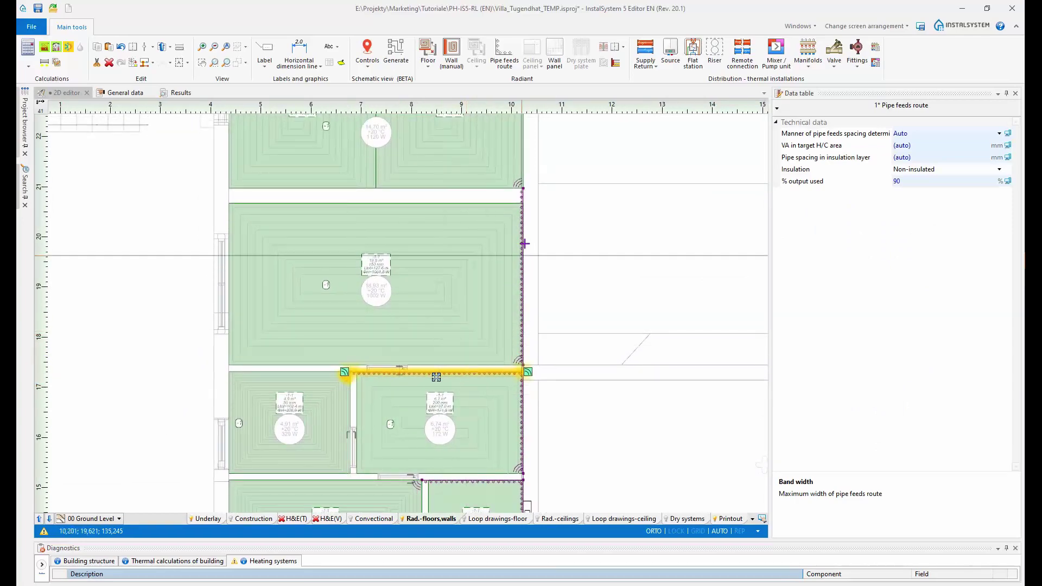
middle_click_drag(491, 274, 493, 291)
middle_click_drag(479, 452, 458, 351)
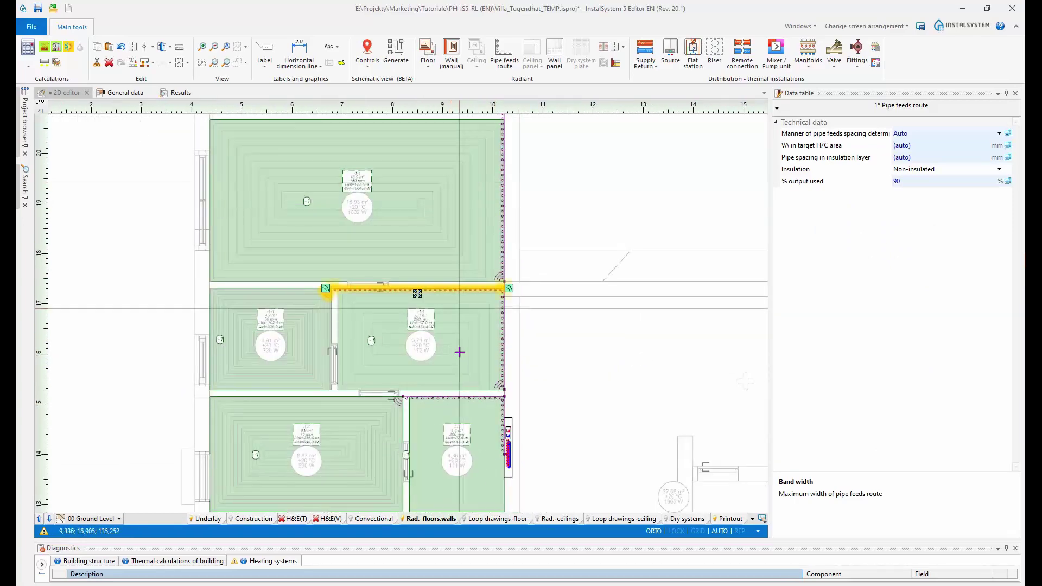
middle_click_drag(459, 422, 453, 273)
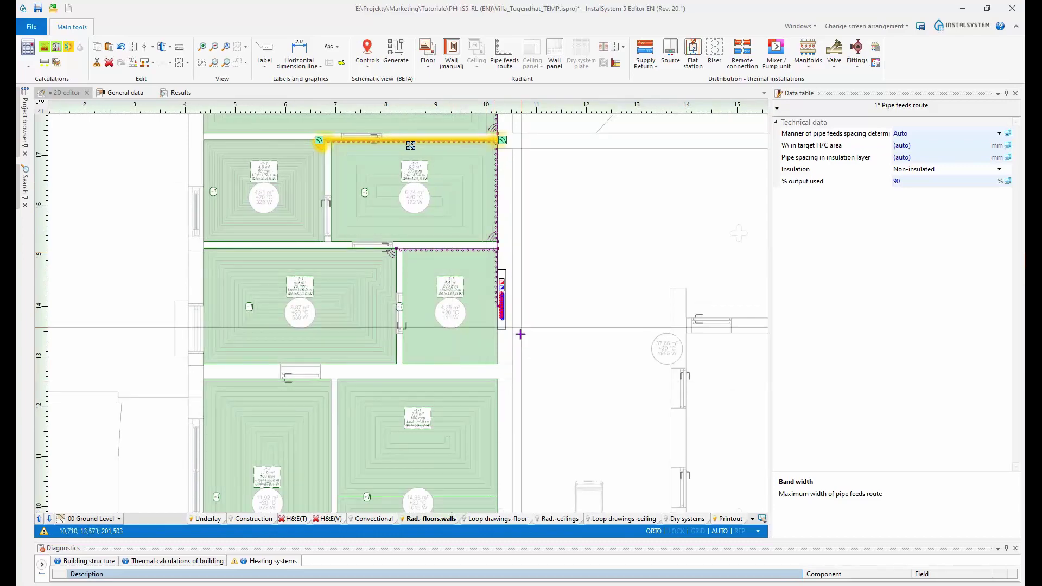
Step: Draw a pipe feeds route from the manifold down the 4,36 m² room's wall and along the 7,5 m² zone's upper edge to the adjacent zone's corner
middle_click_drag(482, 400, 488, 355)
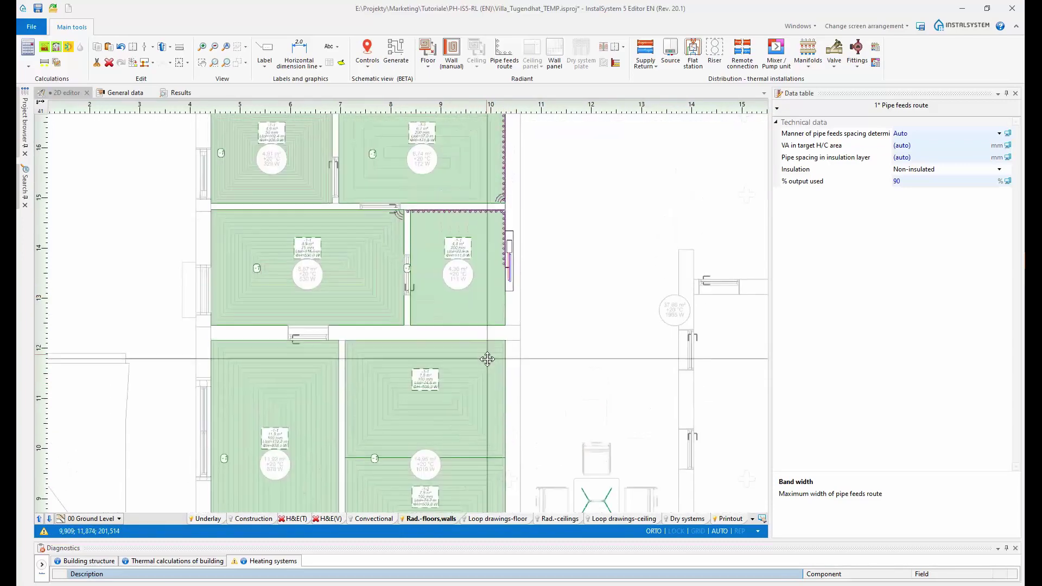
scroll(504, 271, "up", 5)
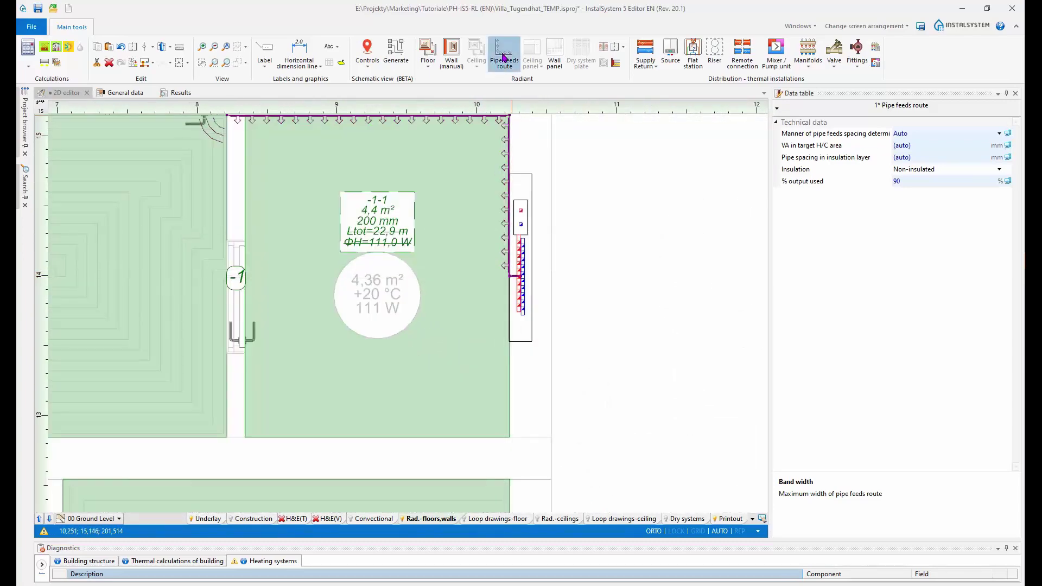
left_click(503, 58)
scroll(495, 322, "up", 2)
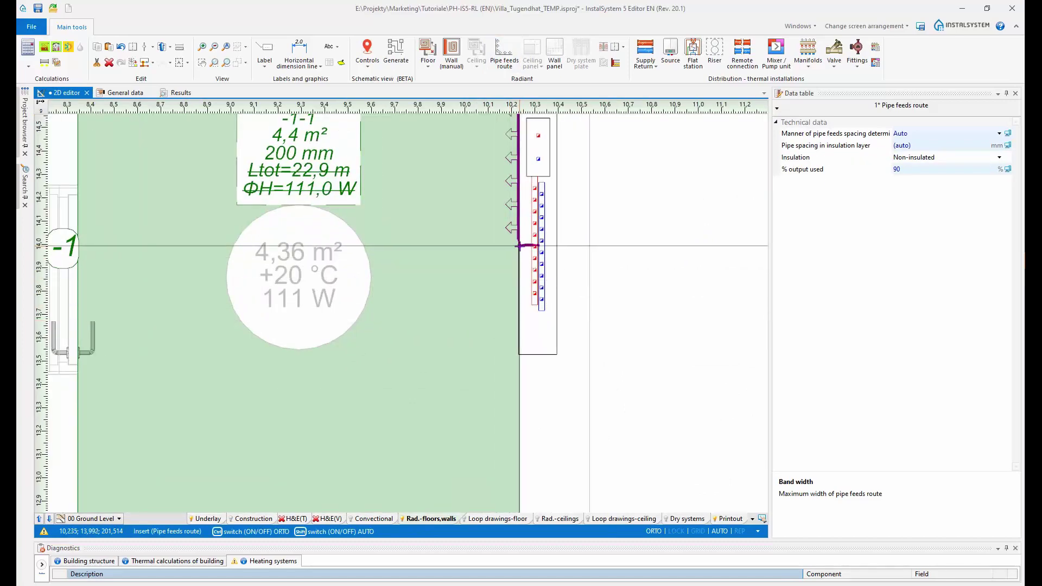
scroll(500, 295, "up", 2)
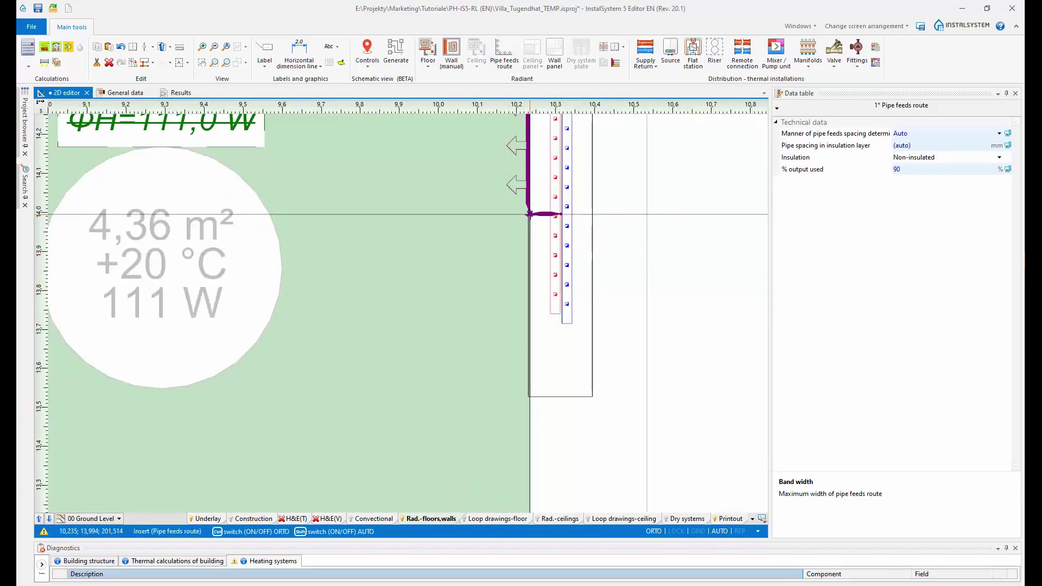
scroll(529, 215, "down", 7)
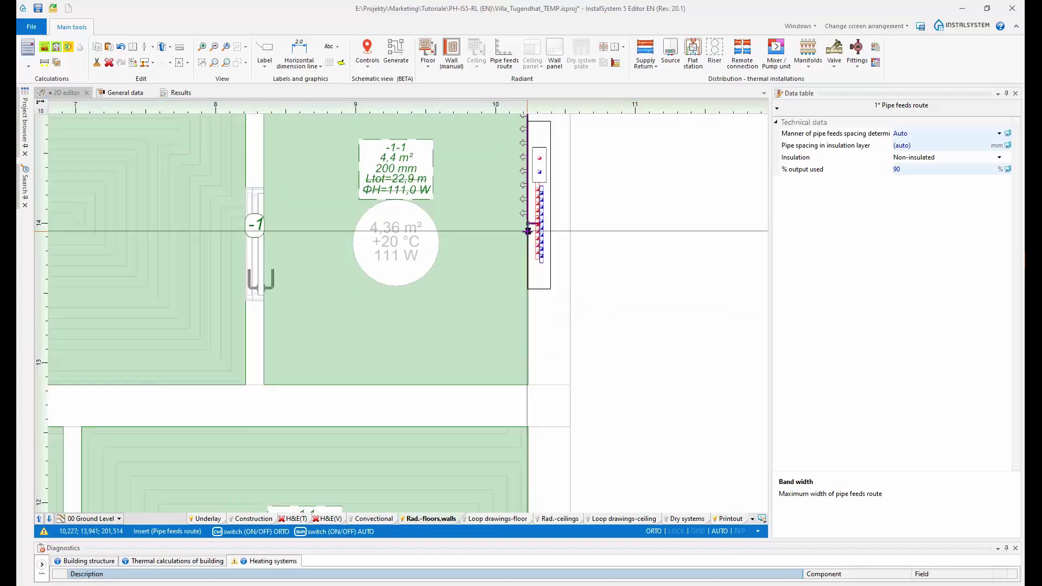
scroll(521, 361, "up", 2)
scroll(522, 360, "up", 2)
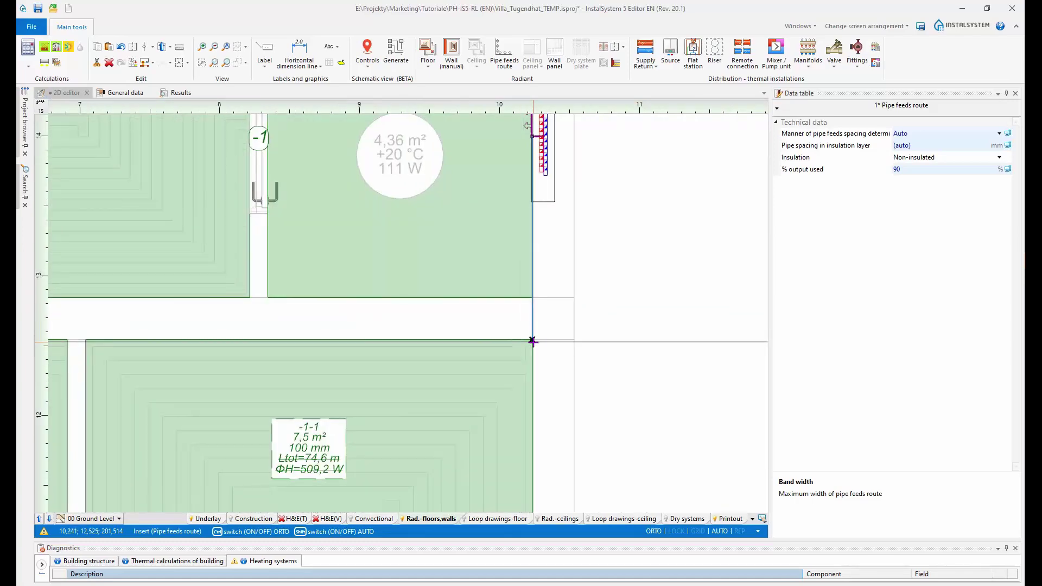
left_click(532, 340)
scroll(532, 341, "down", 2)
scroll(255, 339, "up", 2)
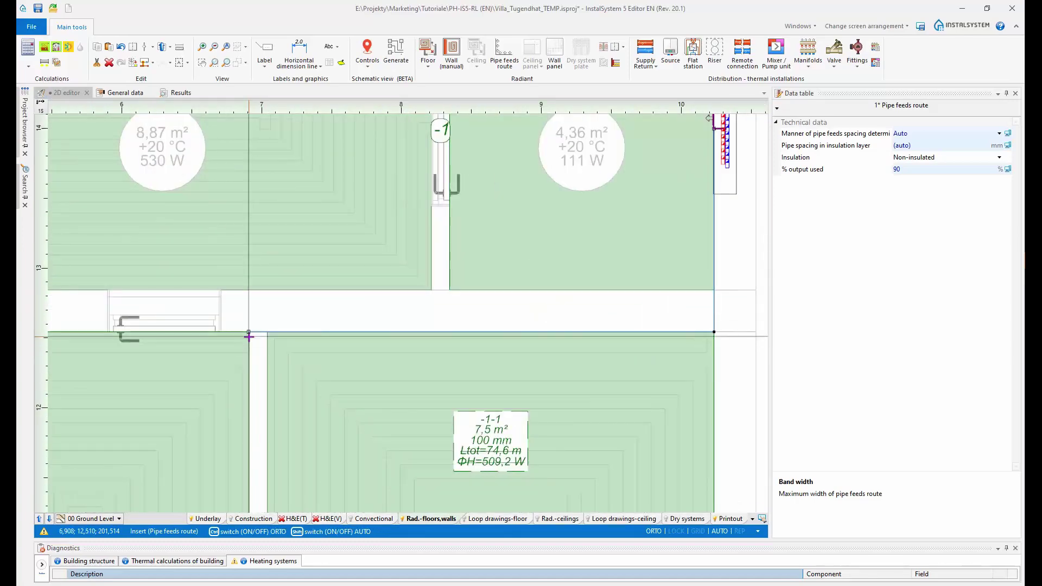
double_click(249, 340)
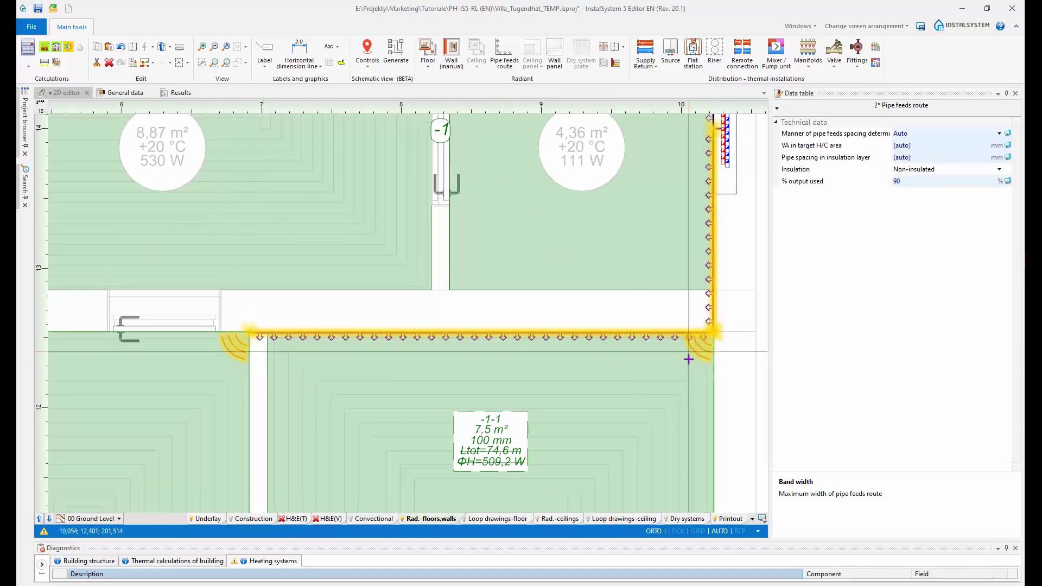
scroll(690, 388, "down", 3)
middle_click_drag(675, 353, 570, 186)
scroll(612, 328, "down", 2)
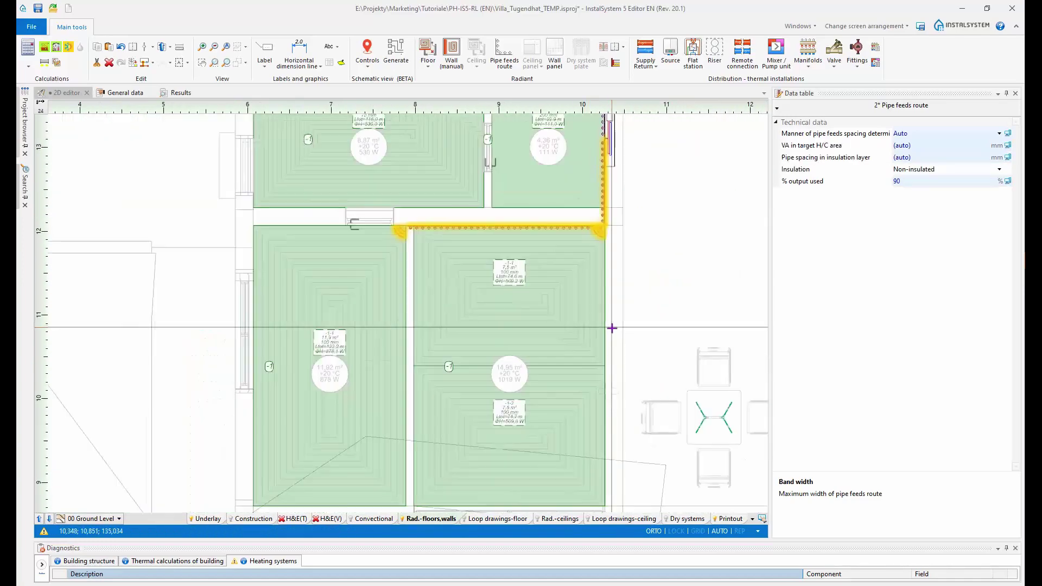
scroll(611, 328, "down", 2)
scroll(611, 326, "down", 2)
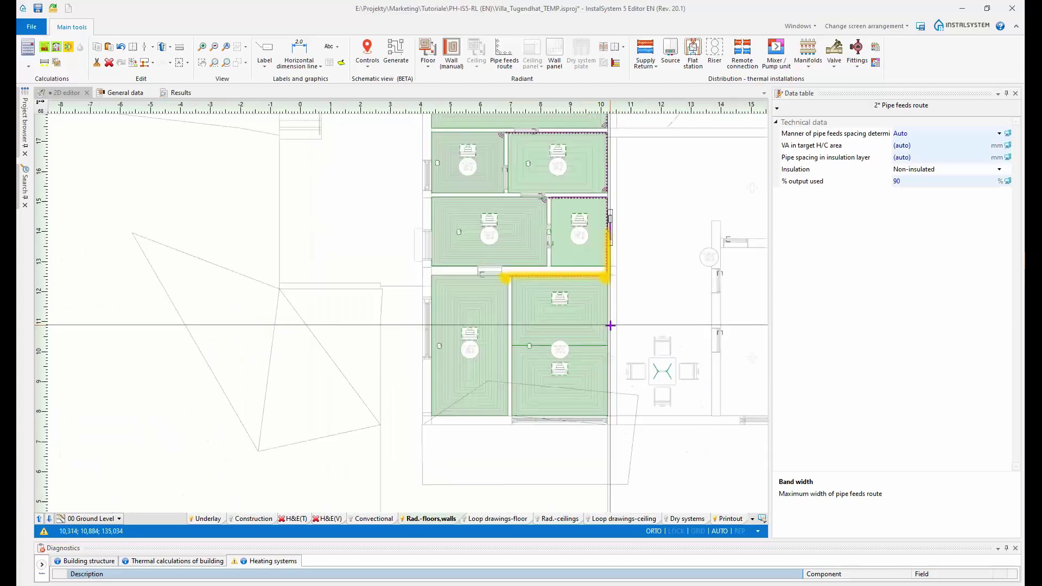
Step: Save the project and run the calculations to lay out the feed pipes along the drawn pipe feeds routes
middle_click_drag(616, 221, 544, 359)
scroll(597, 372, "down", 2)
middle_click_drag(577, 404, 538, 369)
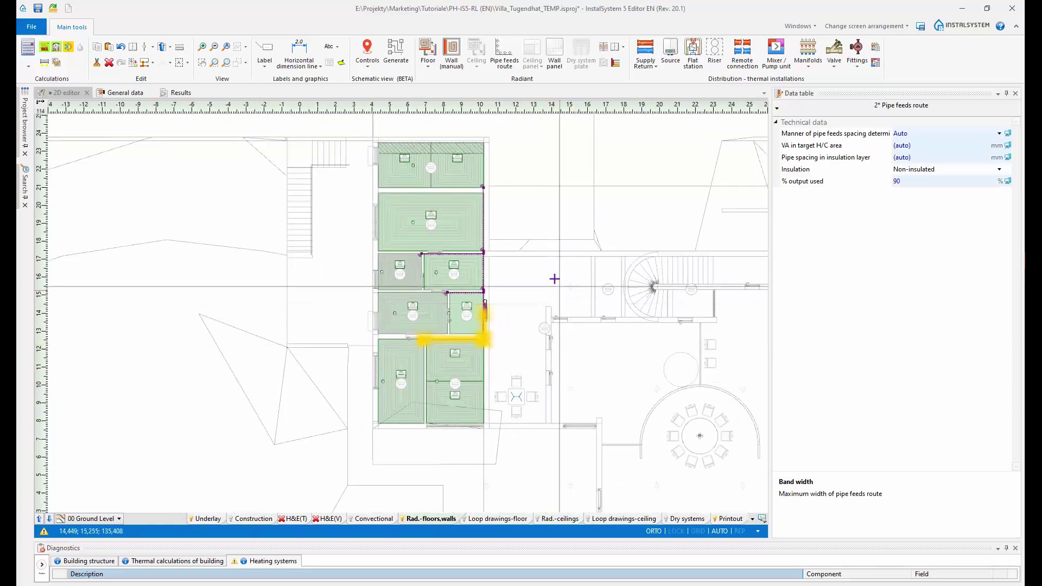
left_click(38, 9)
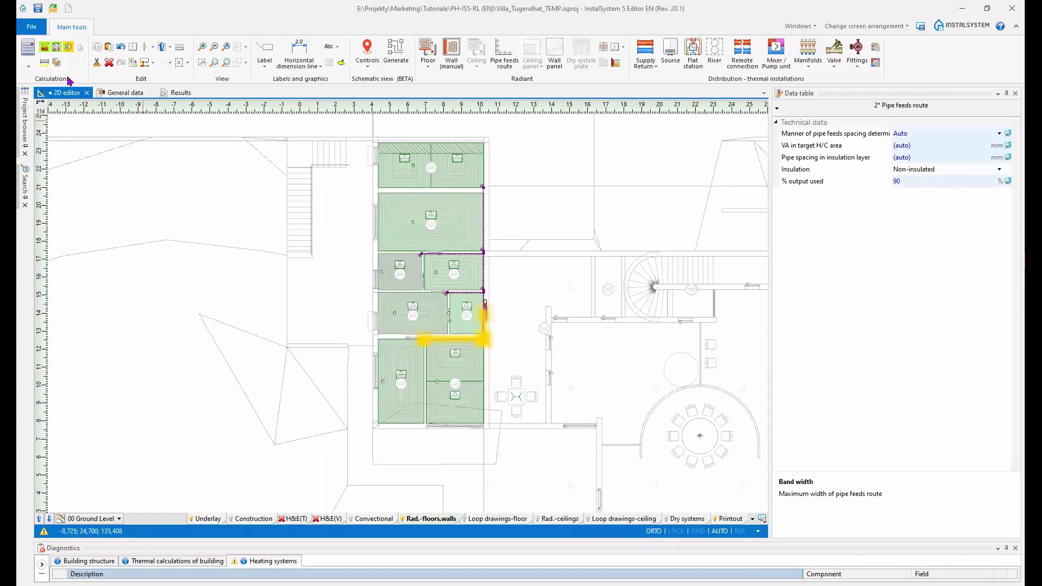
left_click(28, 50)
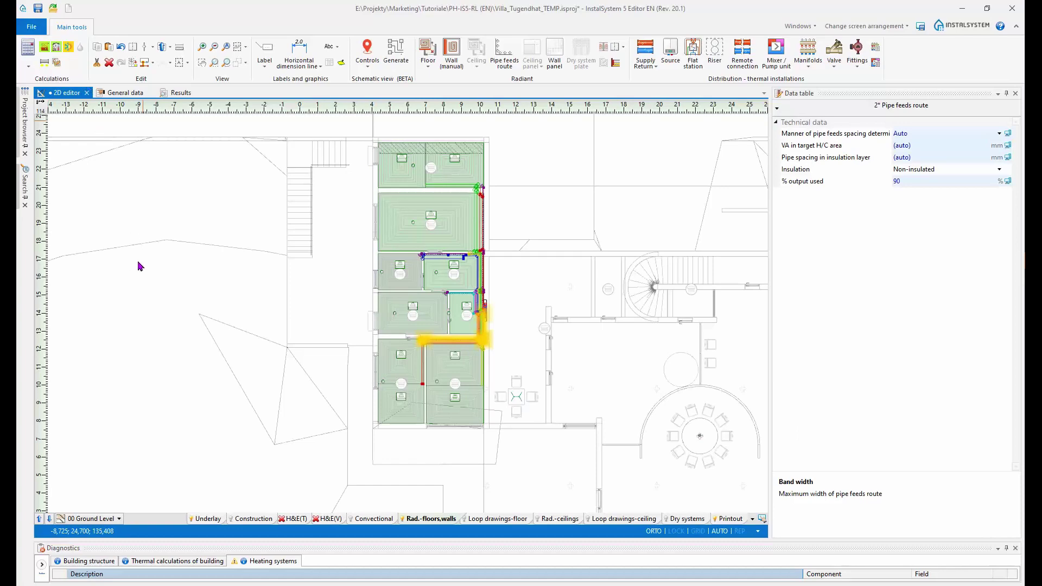
Step: Examine the calculated feed pipes where they connect to the manifold beside the 4.36 m² room
scroll(268, 443, "down", 2)
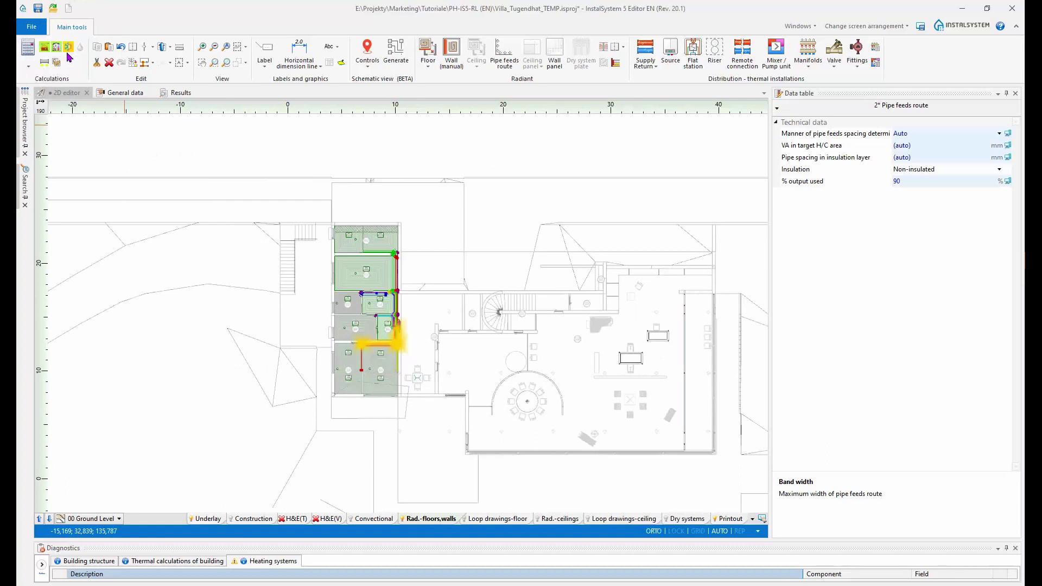
scroll(185, 296, "up", 2)
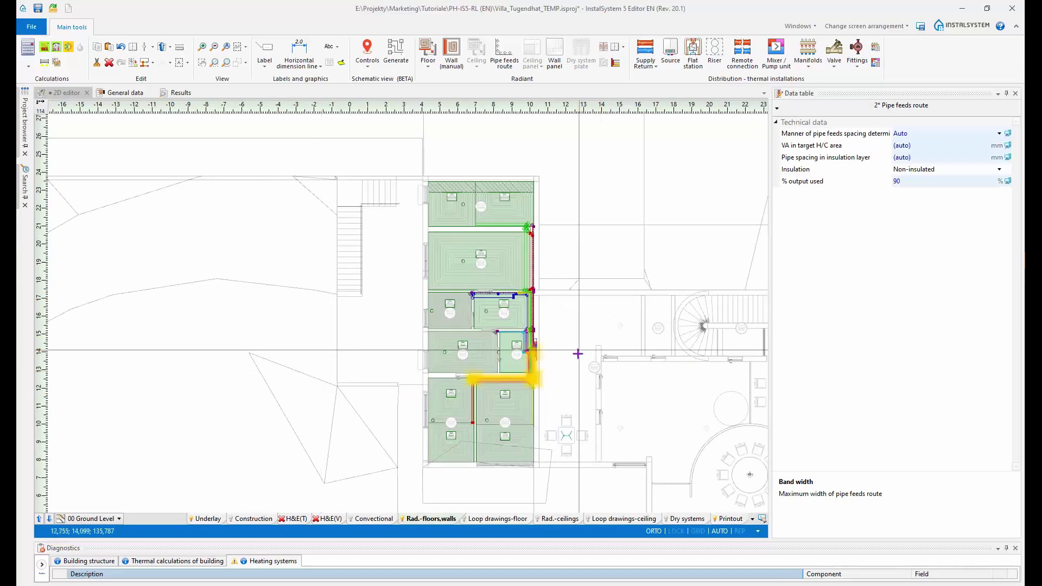
scroll(542, 364, "up", 7)
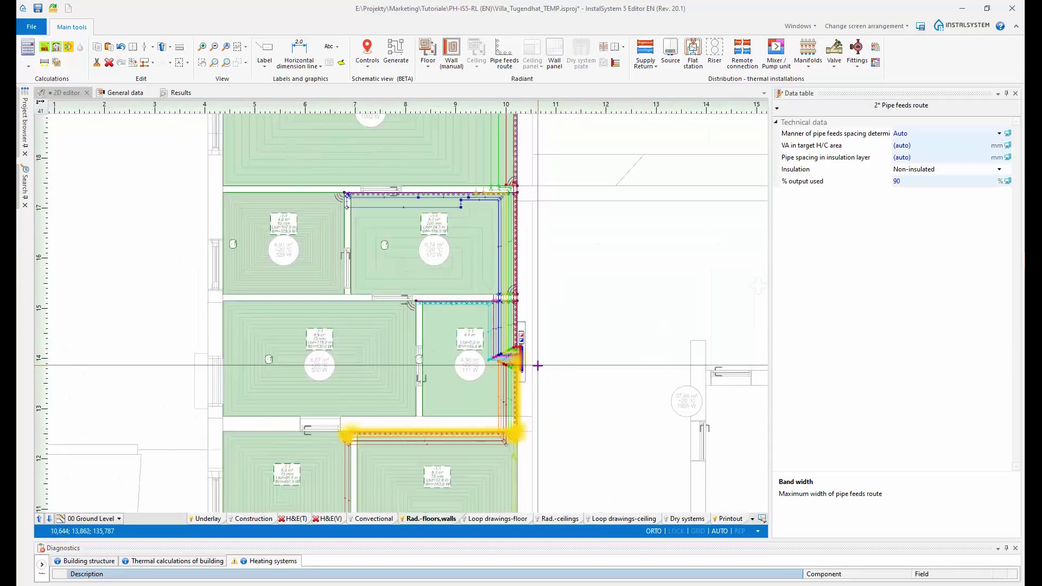
scroll(534, 360, "up", 3)
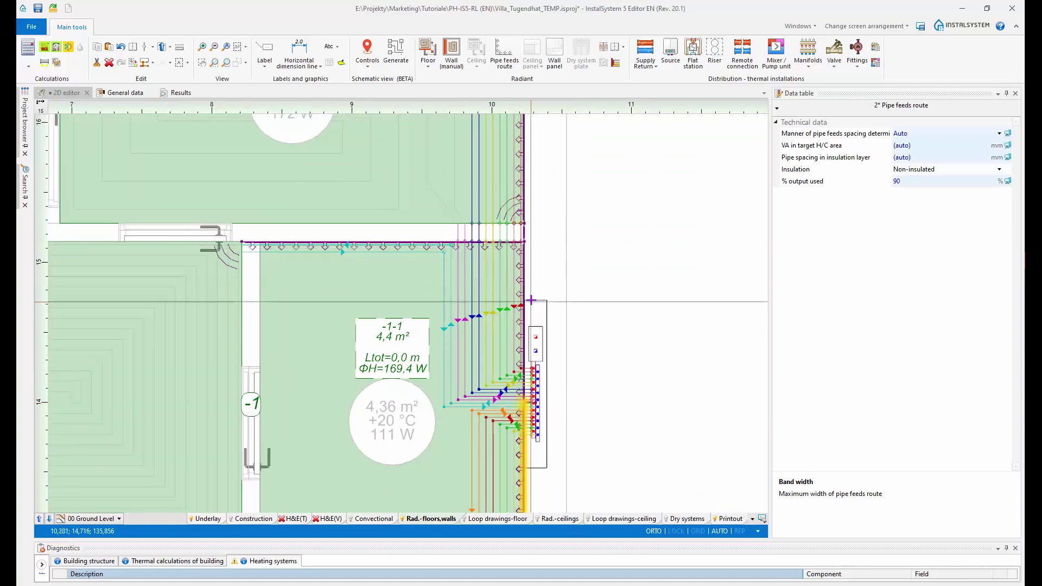
scroll(467, 381, "up", 3)
scroll(467, 380, "down", 4)
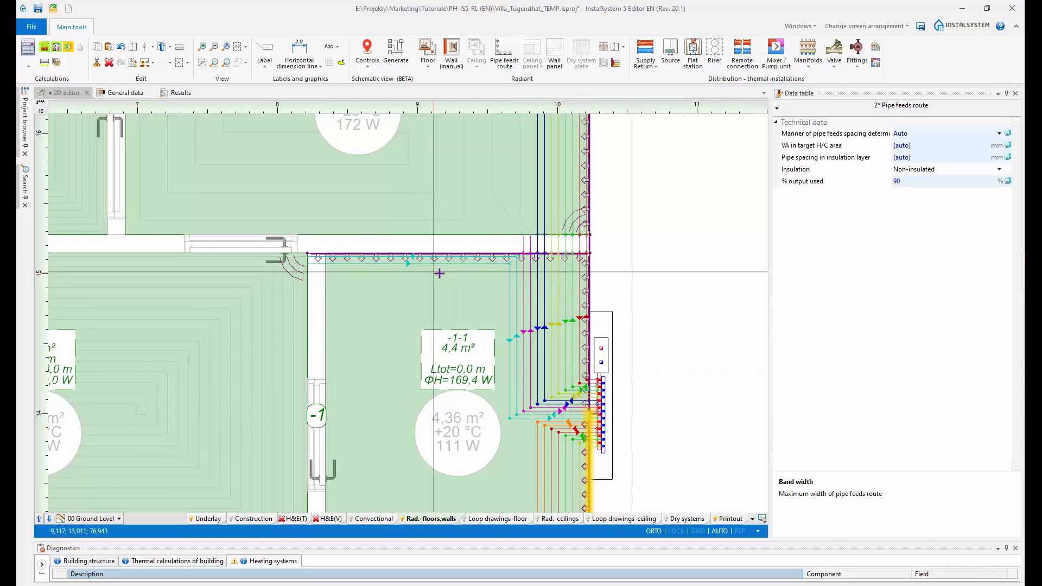
Step: Examine how the feed pipes follow the routes from the manifold through the 6.74 m² and 18.93 m² rooms
middle_click_drag(562, 421, 529, 256)
scroll(528, 263, "down", 3)
middle_click_drag(438, 412, 499, 414)
middle_click_drag(564, 250, 561, 421)
middle_click_drag(564, 279, 563, 422)
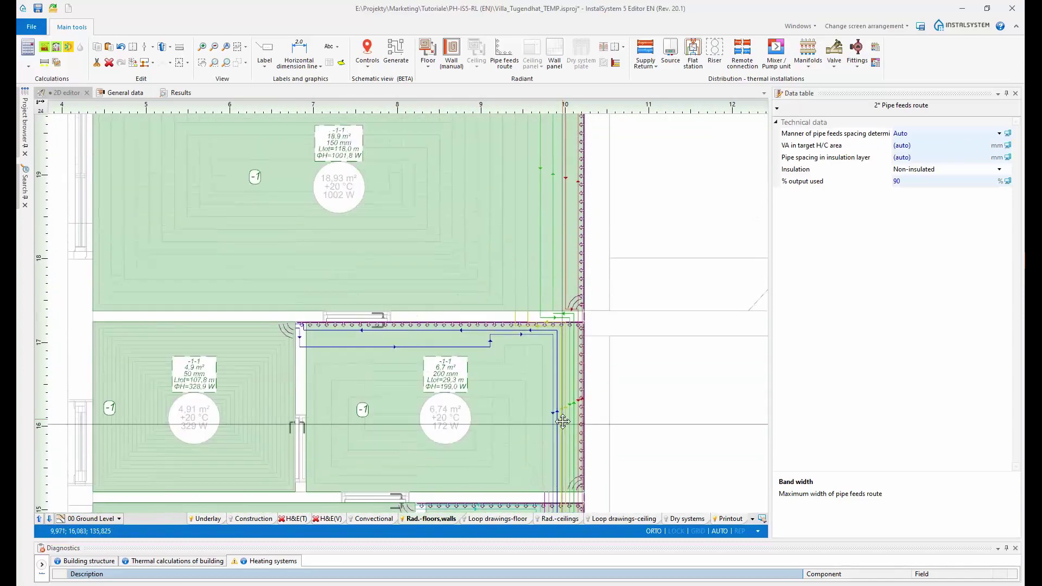
scroll(563, 422, "up", 2)
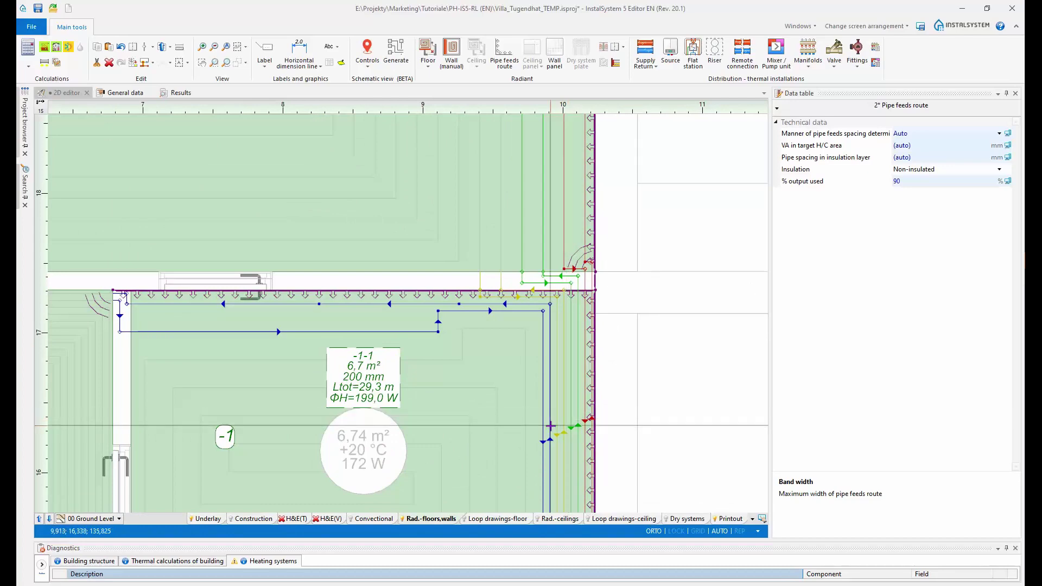
scroll(550, 425, "down", 2)
scroll(550, 419, "down", 2)
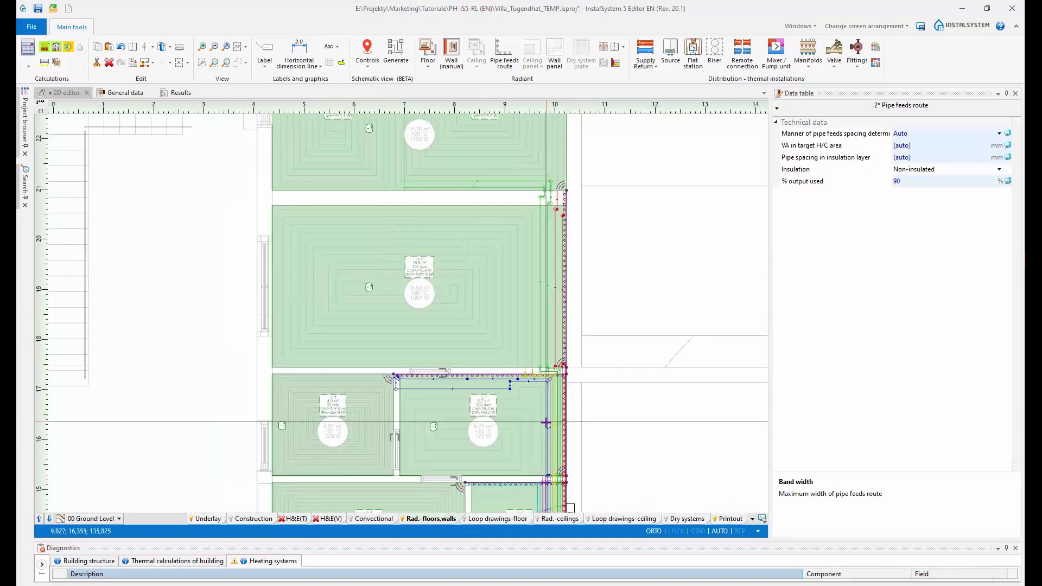
middle_click_drag(553, 429, 531, 336)
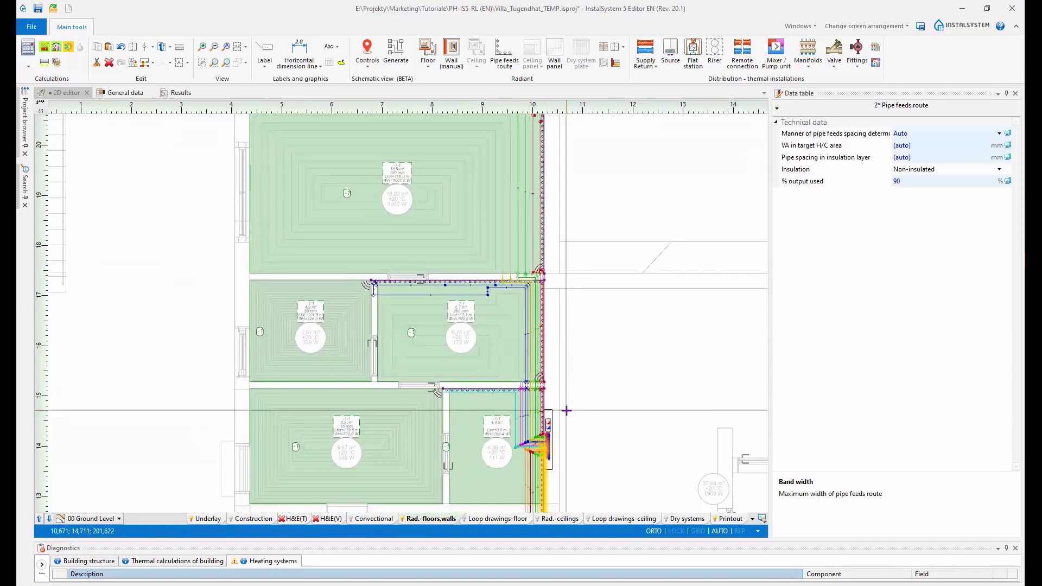
Step: Display the Printout layer and examine the heating loops and feed pipes at the manifold and in the adjacent rooms
left_click(730, 519)
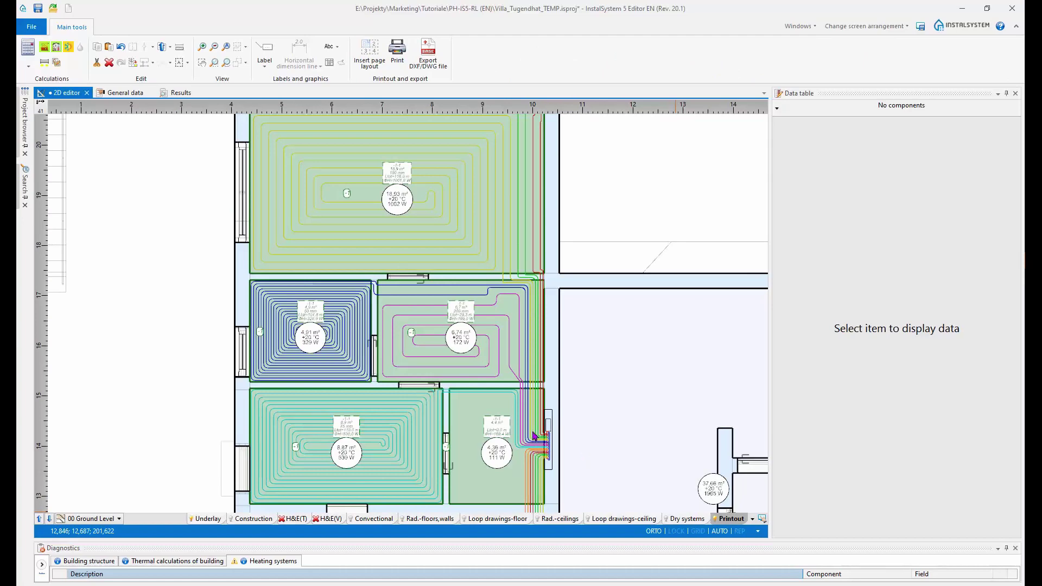
scroll(532, 446, "up", 5)
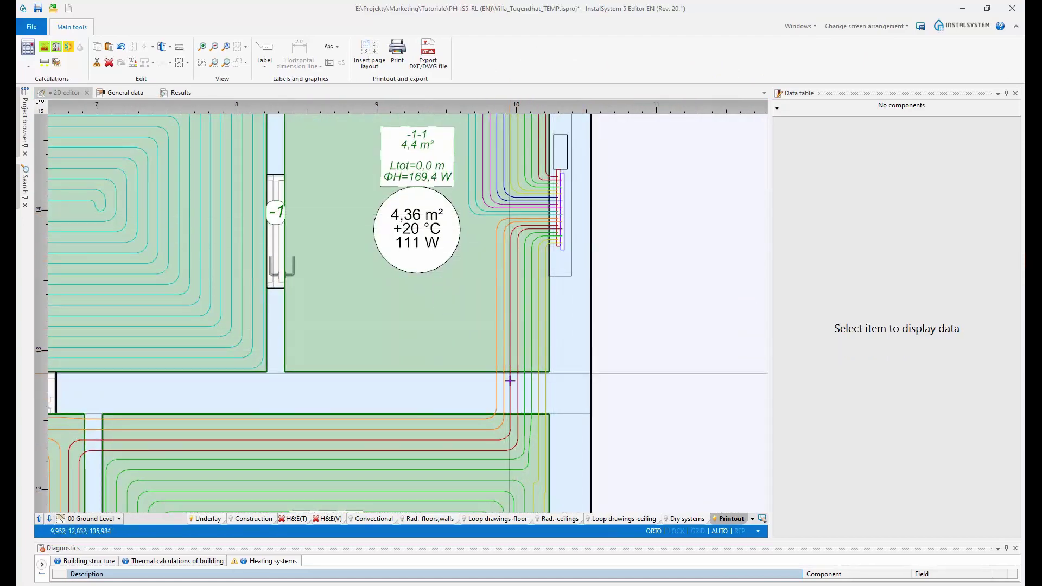
scroll(511, 428, "up", 3)
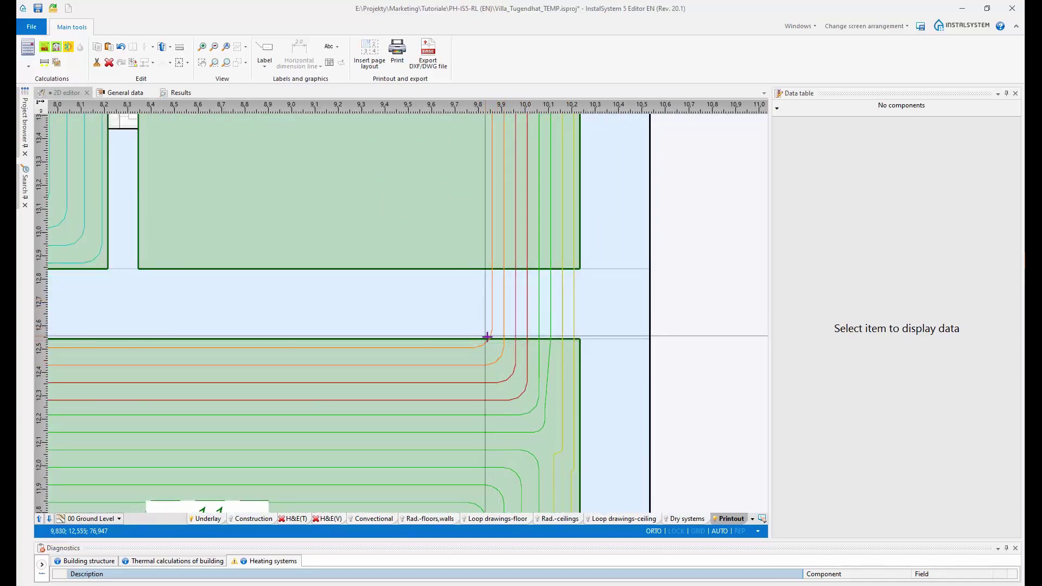
scroll(488, 337, "down", 3)
scroll(489, 355, "down", 3)
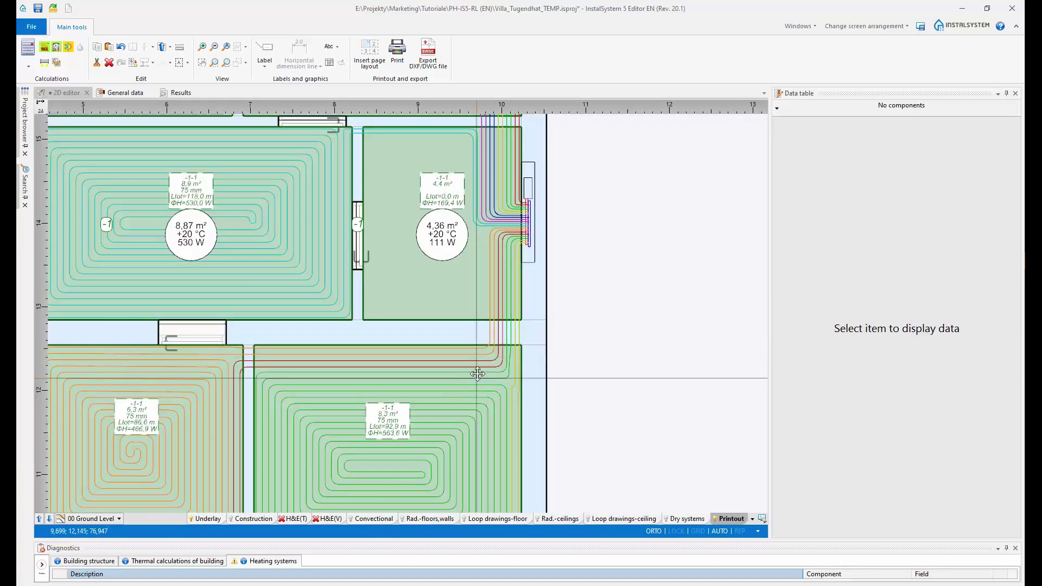
middle_click_drag(477, 374, 489, 310)
scroll(510, 310, "up", 3)
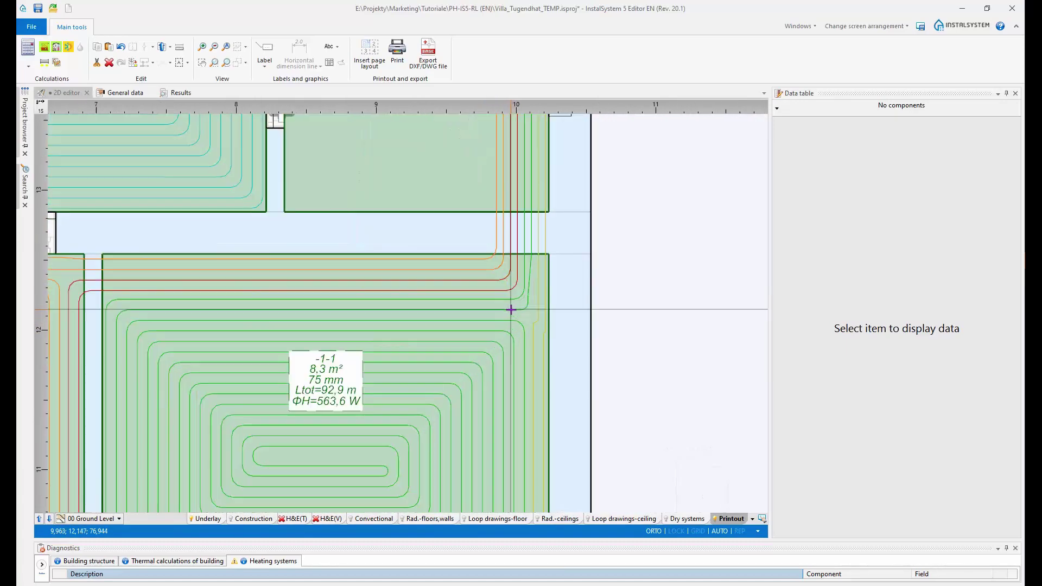
scroll(375, 421, "down", 3)
scroll(396, 379, "down", 3)
middle_click_drag(395, 379, 462, 370)
scroll(455, 353, "down", 3)
middle_click_drag(467, 291, 471, 365)
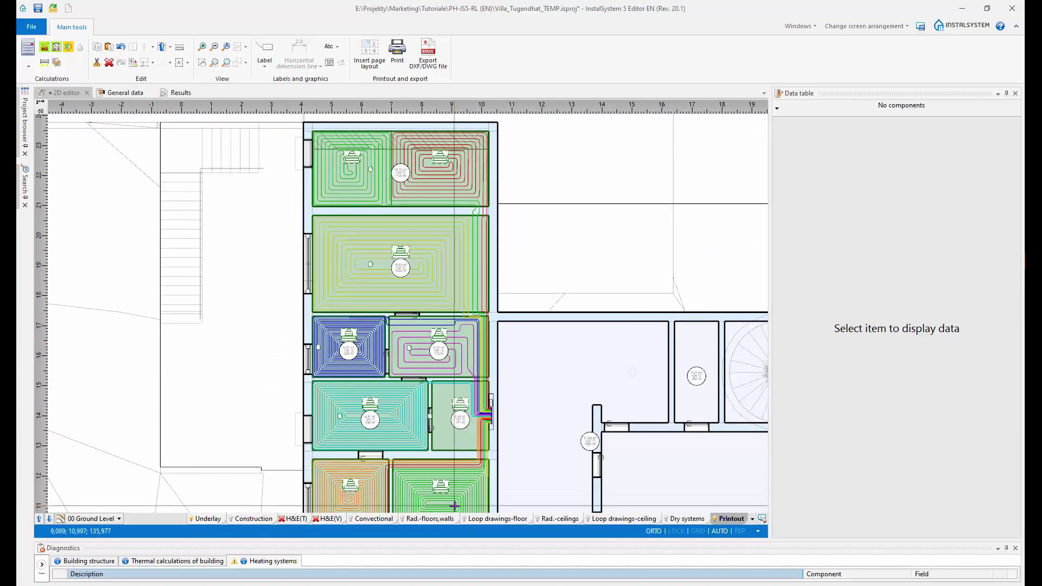
Step: Return to the Rad.-floors,walls layer and examine the feed pipes entering the 14.70 m² room with two heating zones
scroll(463, 282, "up", 2)
left_click(433, 520)
scroll(511, 323, "up", 2)
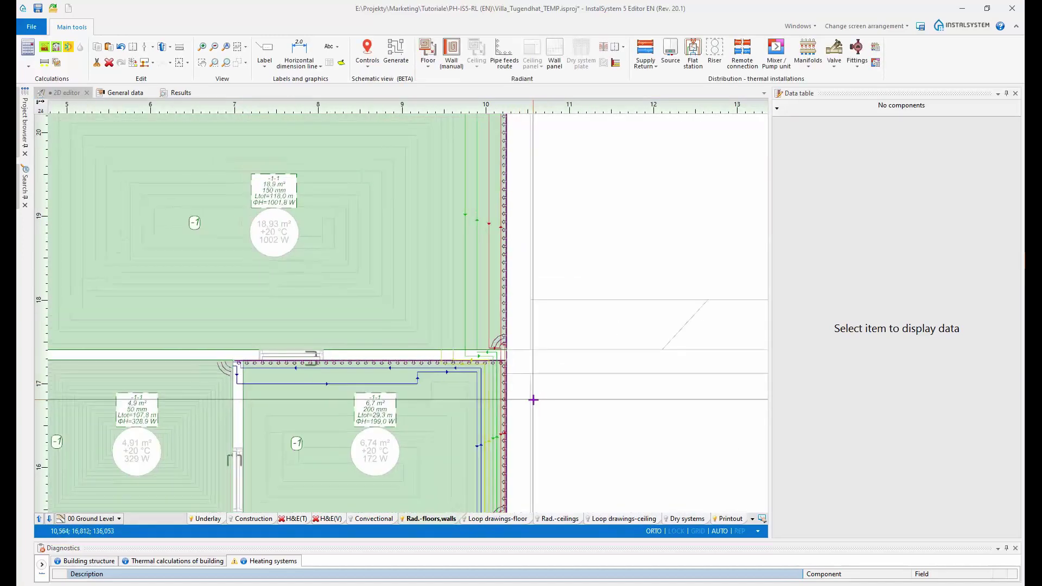
scroll(533, 400, "down", 3)
middle_click_drag(525, 279, 536, 332)
scroll(526, 344, "up", 2)
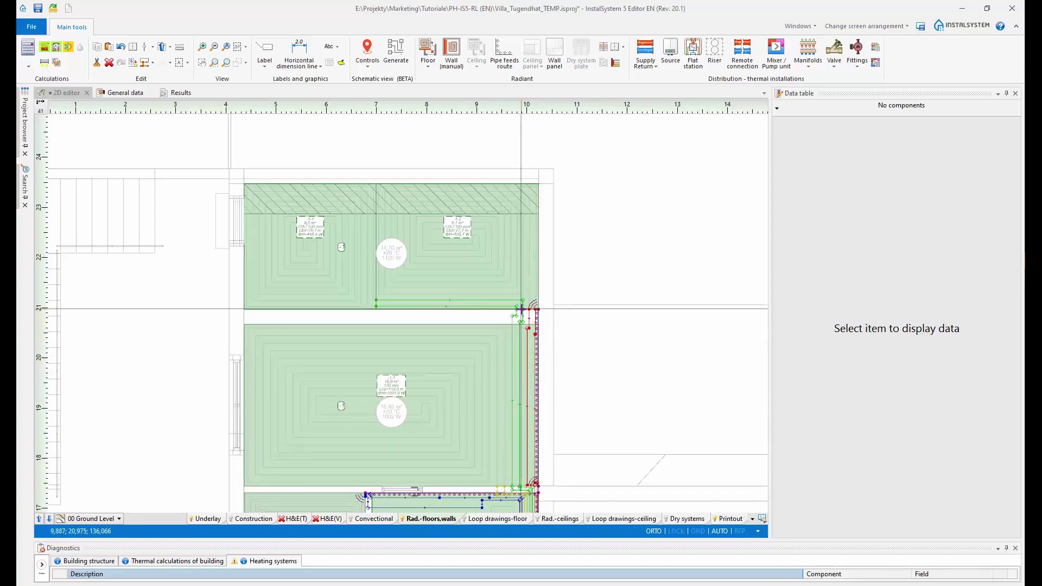
scroll(380, 303, "up", 4)
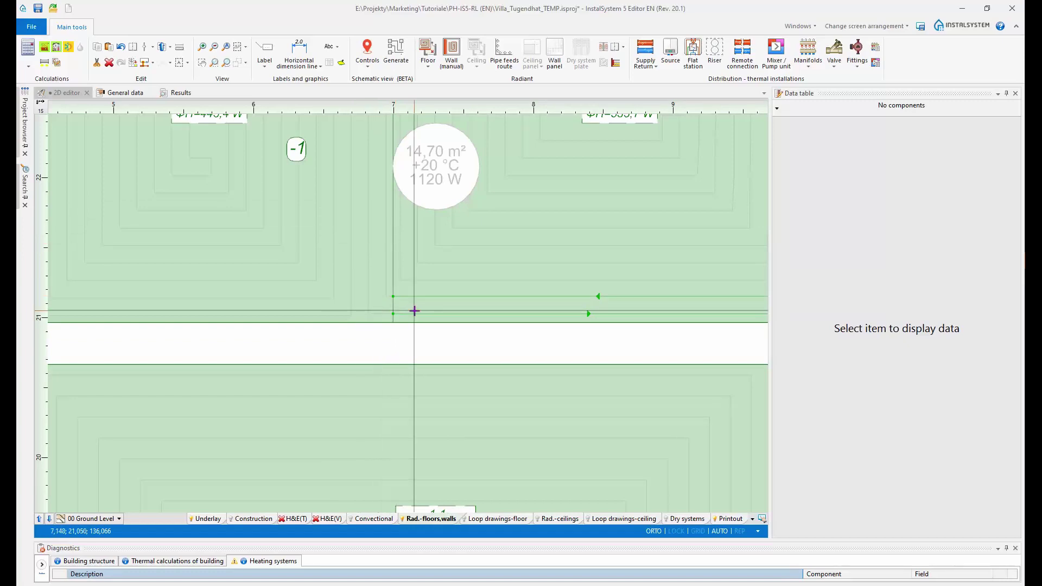
Step: Display the Printout layer again and examine the loops of the 14.70 m² room and the rest of the wing
left_click(729, 520)
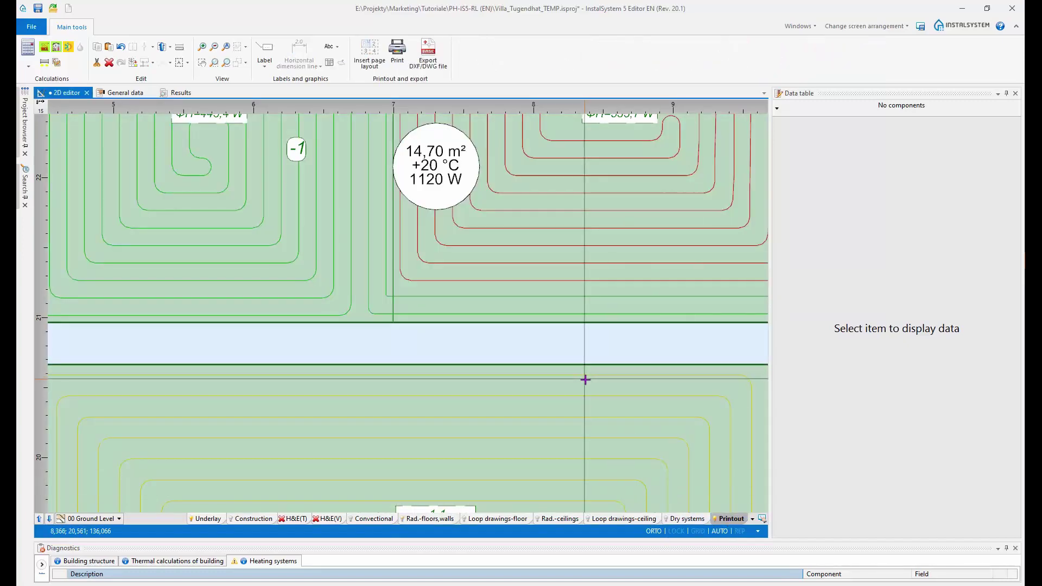
scroll(585, 378, "down", 2)
middle_click_drag(556, 368, 536, 371)
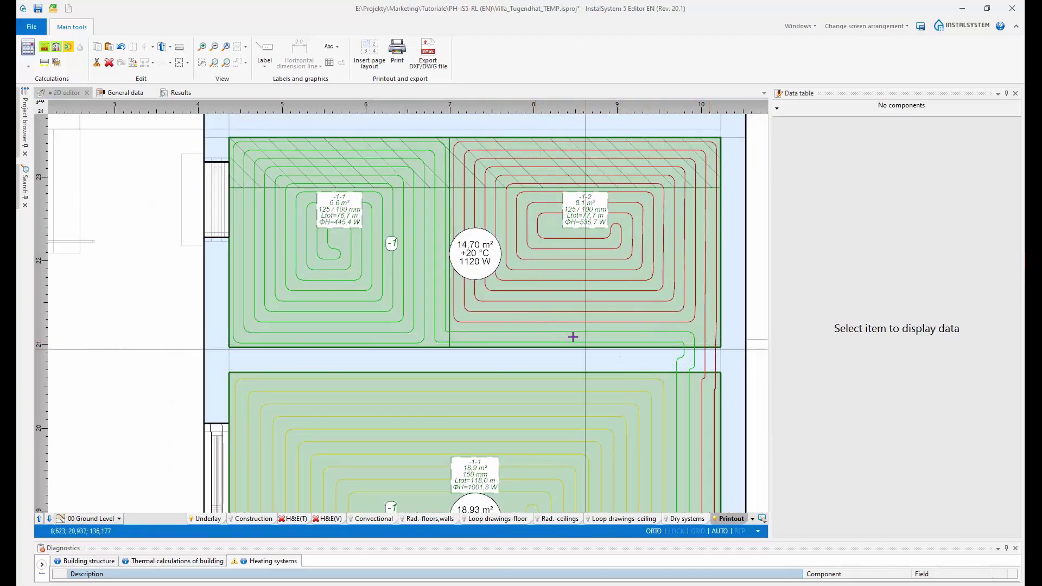
scroll(553, 368, "down", 2)
middle_click_drag(610, 438, 559, 290)
middle_click_drag(564, 239, 596, 469)
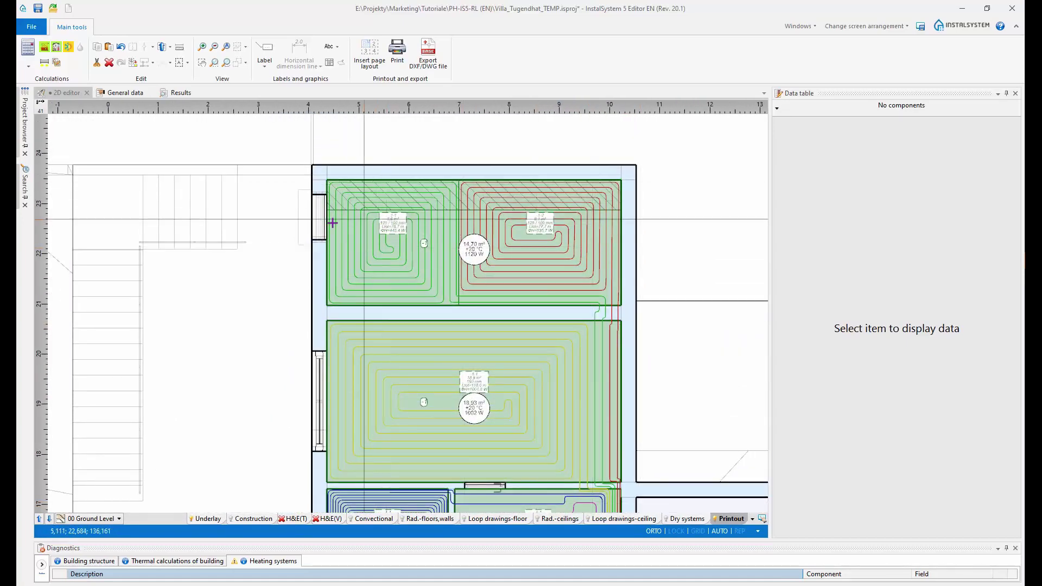
scroll(401, 310, "down", 3)
middle_click_drag(488, 459, 513, 325)
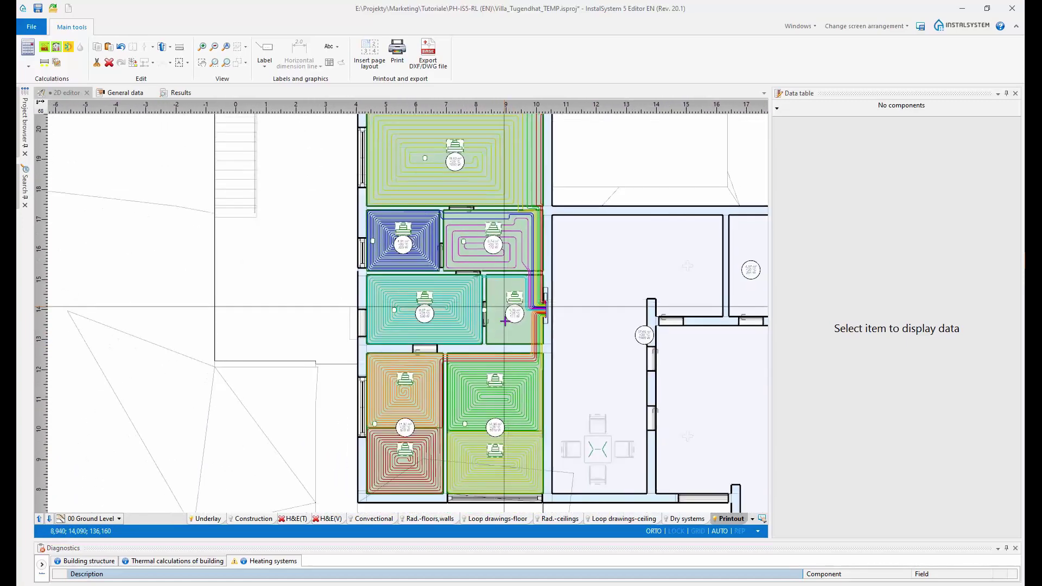
middle_click_drag(512, 441, 525, 455)
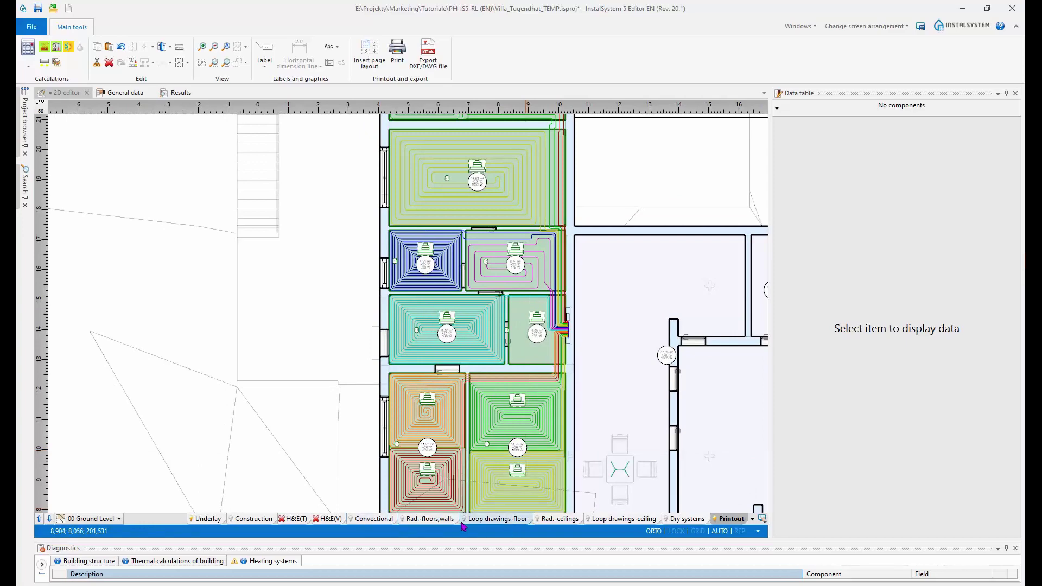
Step: Go back to the Rad.-floors,walls layer and examine the feed pipes along the wall of the 8.3 m² heating zone
left_click(434, 521)
scroll(564, 374, "up", 7)
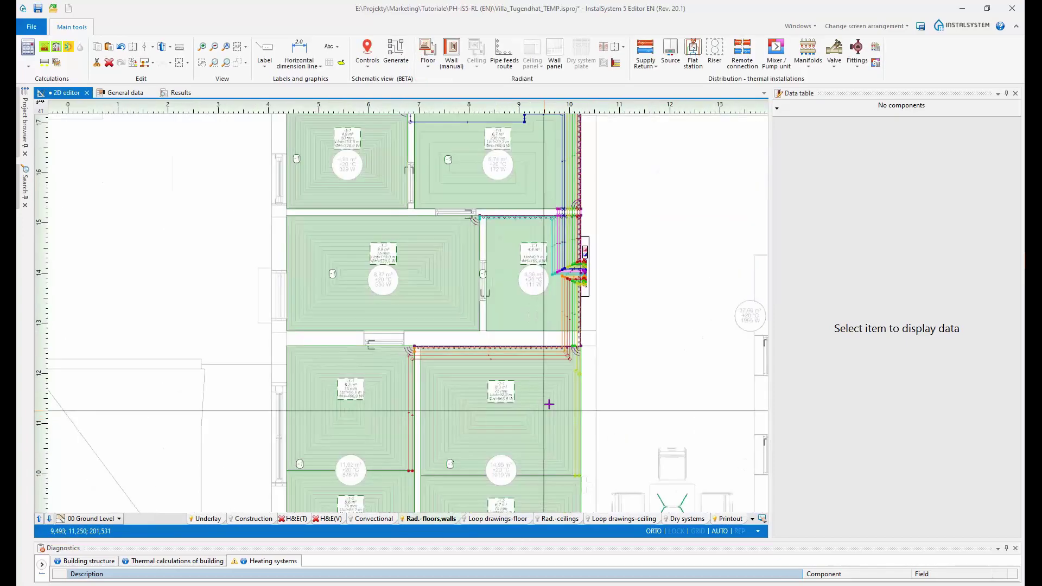
scroll(503, 334, "up", 2)
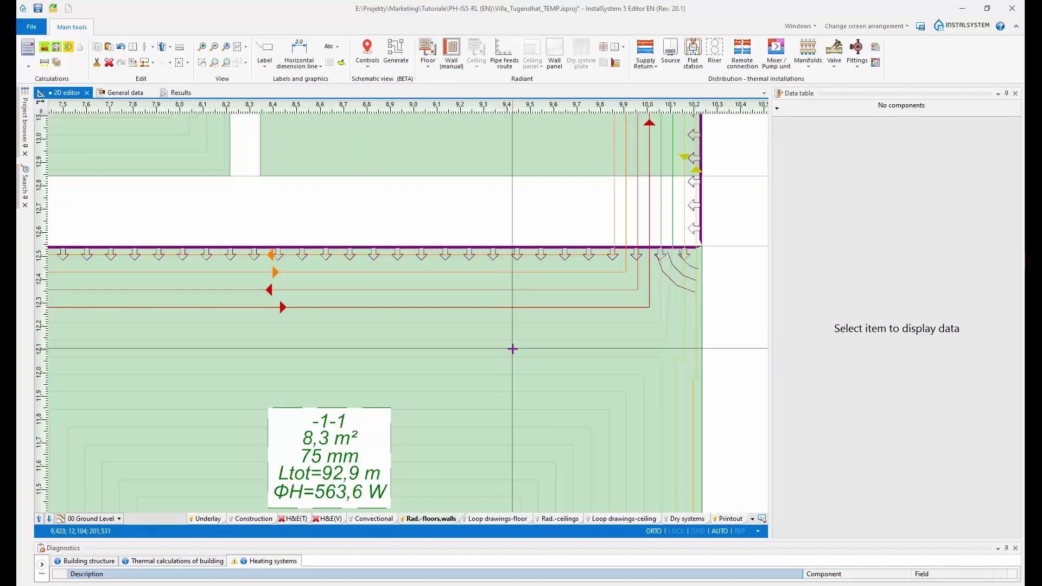
scroll(356, 376, "down", 3)
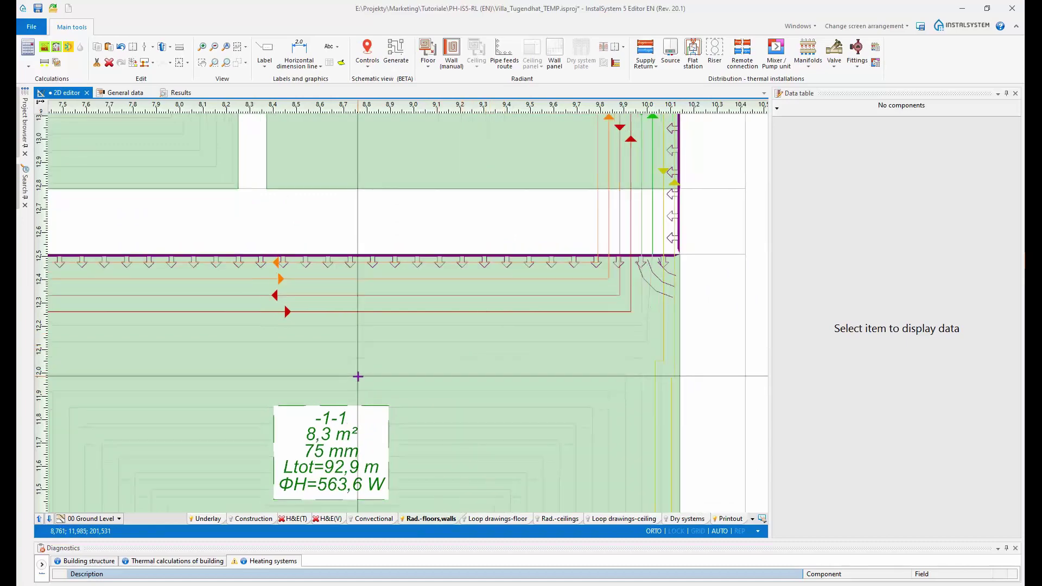
middle_click_drag(411, 357, 549, 286)
scroll(404, 276, "up", 2)
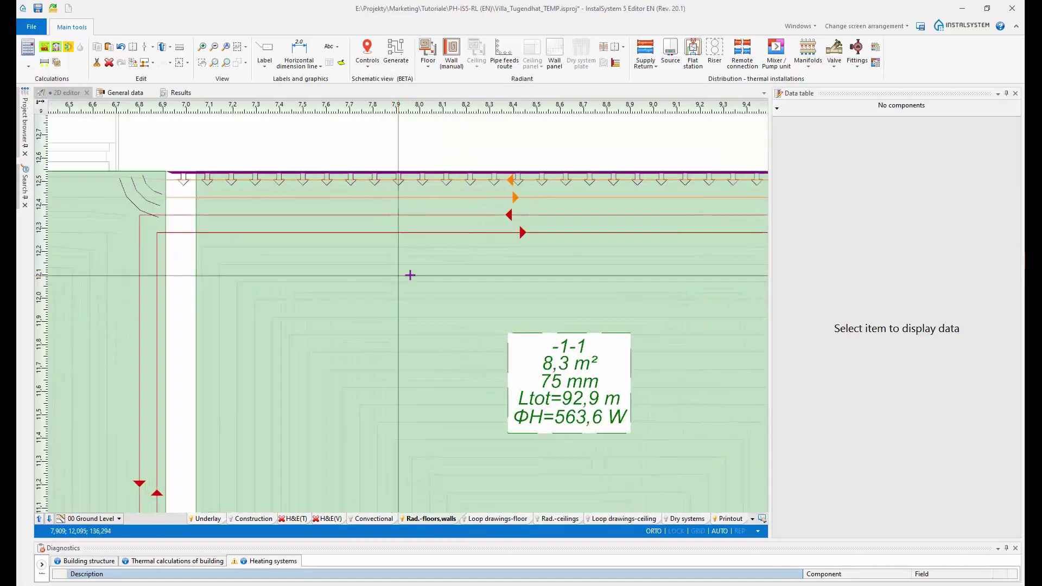
middle_click_drag(640, 386, 602, 381)
scroll(676, 336, "down", 2)
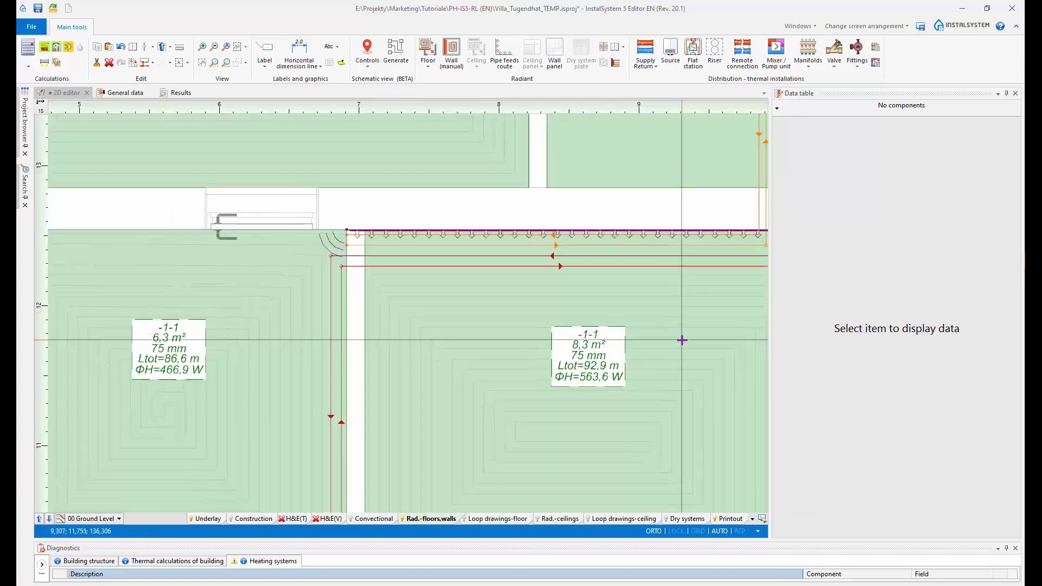
scroll(589, 255, "up", 2)
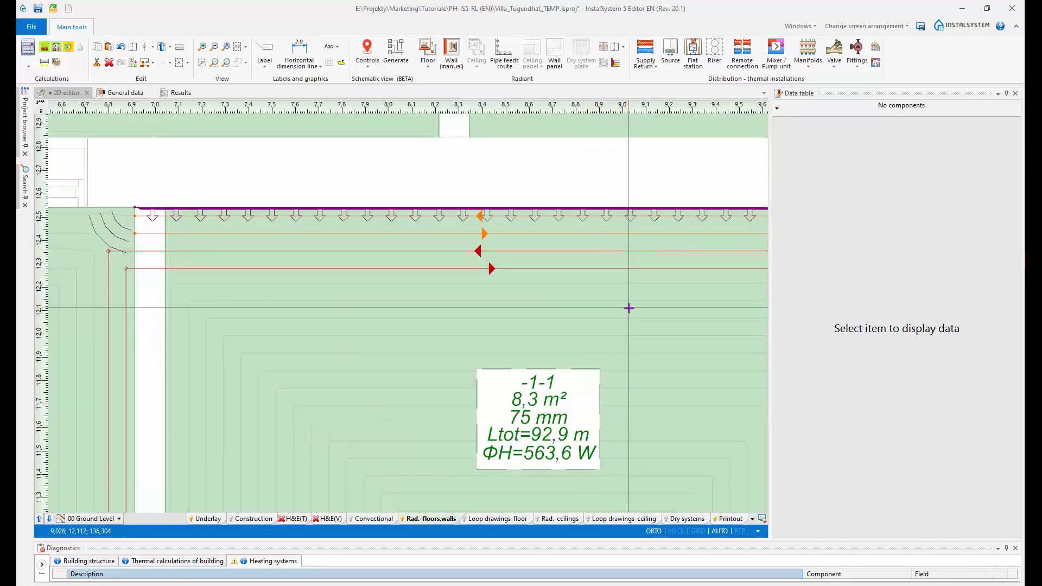
scroll(621, 311, "up", 2)
scroll(621, 315, "down", 2)
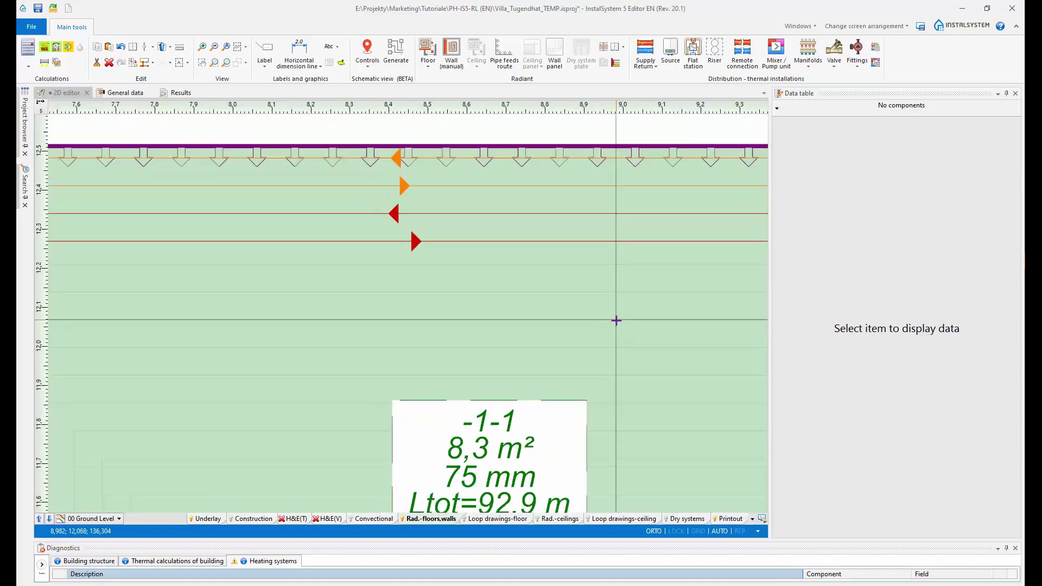
scroll(617, 318, "down", 4)
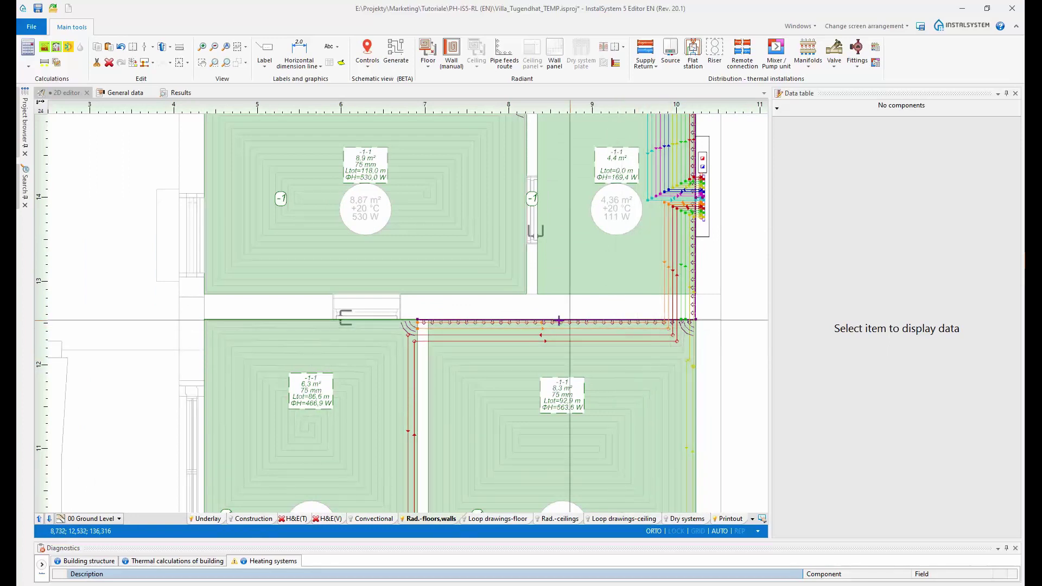
middle_click_drag(554, 351, 539, 284)
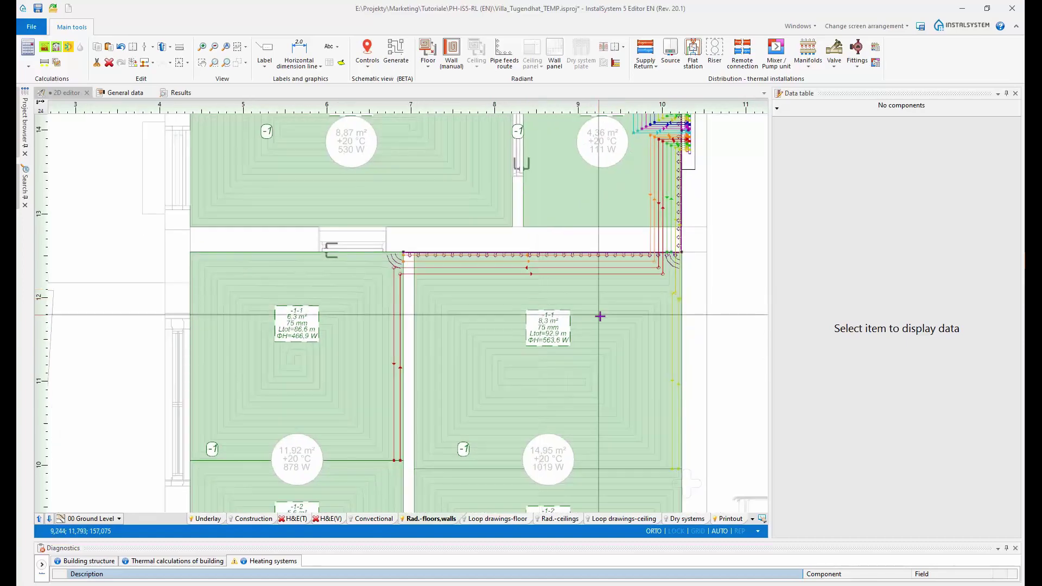
Step: Examine the feed pipes from the manifold through the 4.36 m² room and the rooms beyond, and across the whole wing
middle_click_drag(620, 280, 605, 417)
scroll(603, 348, "down", 3)
middle_click_drag(603, 274, 600, 387)
middle_click_drag(597, 345, 587, 361)
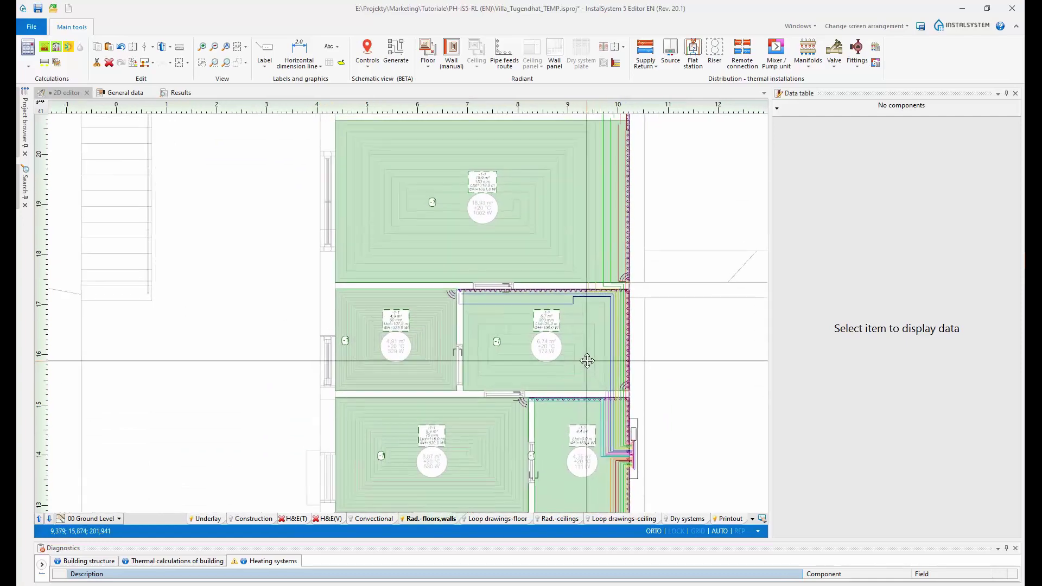
middle_click_drag(528, 256, 487, 288)
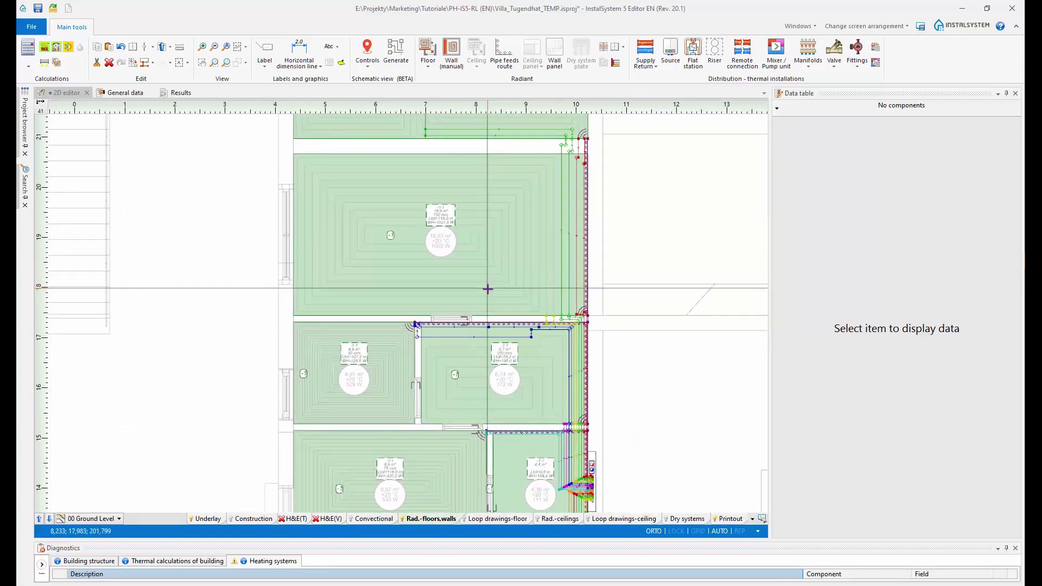
scroll(487, 288, "down", 5)
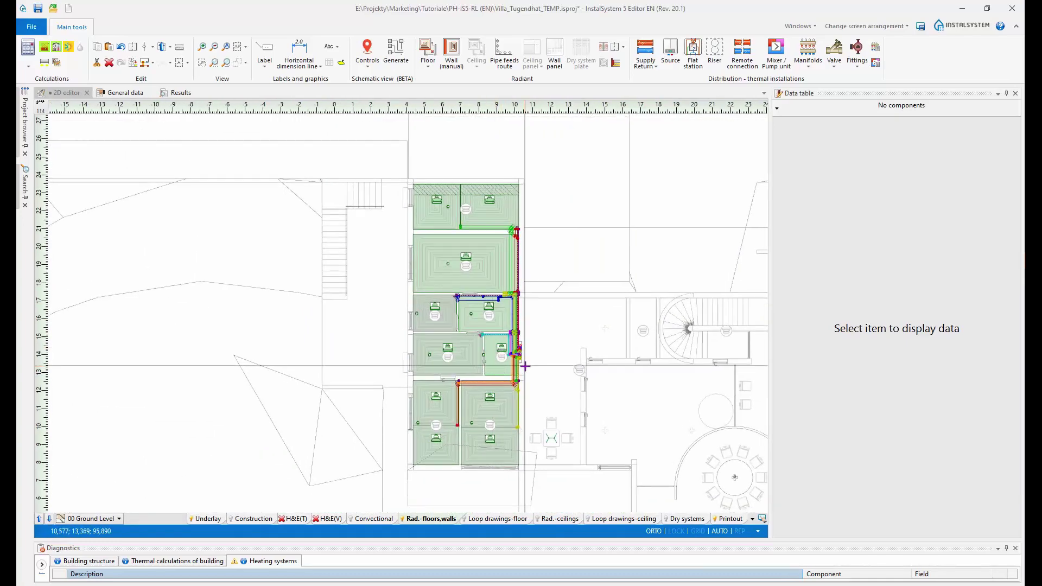
scroll(525, 366, "up", 3)
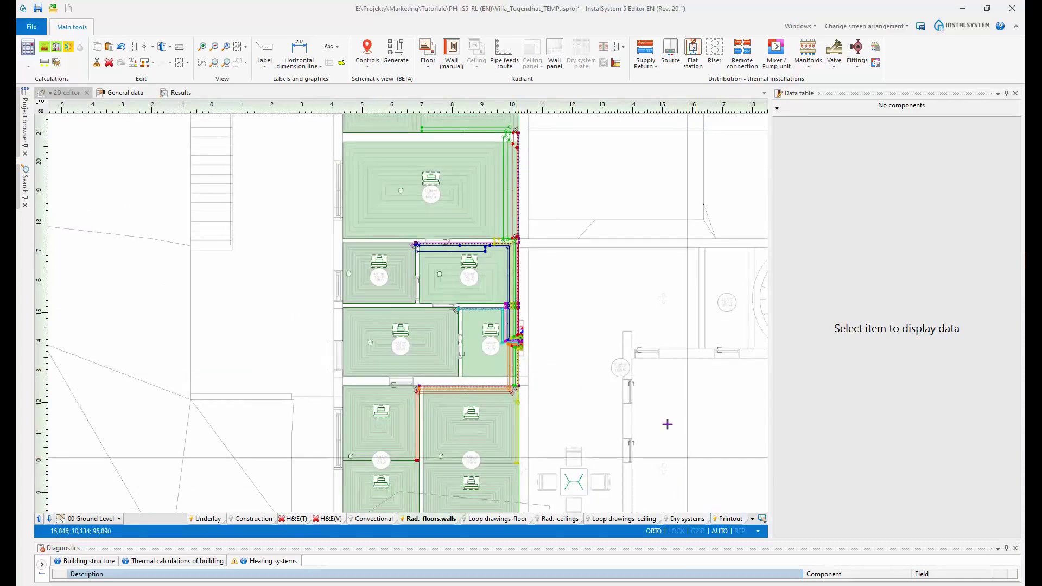
scroll(637, 418, "down", 3)
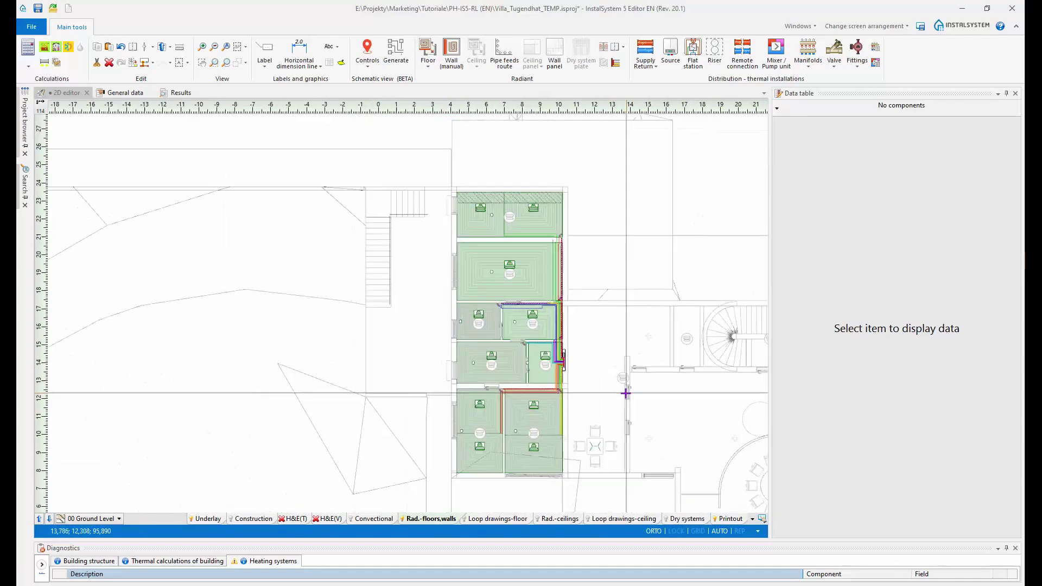
middle_click_drag(580, 437, 571, 435)
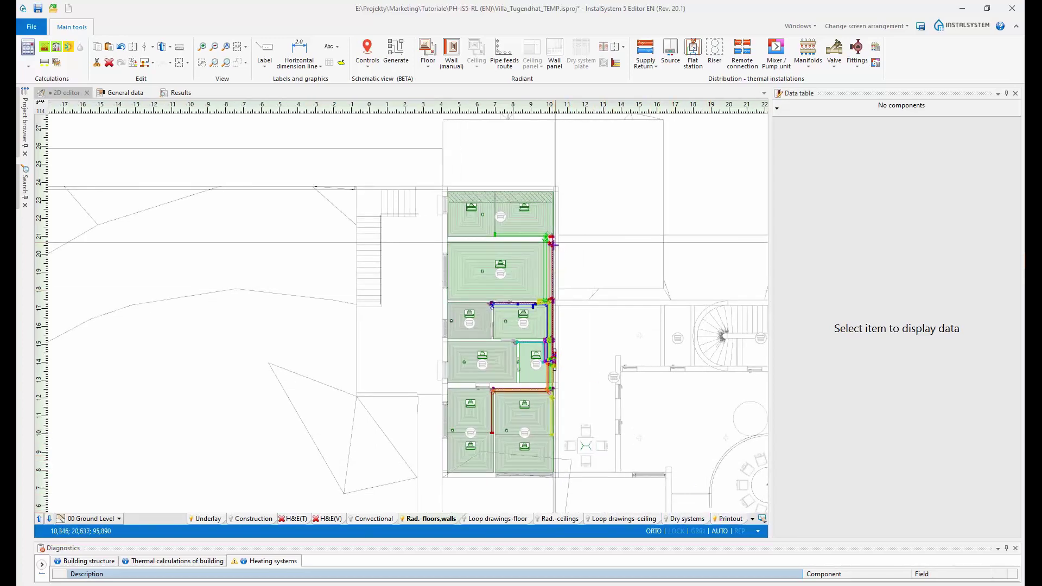
Step: Display the Printout layer and examine the loops and heating zone labels of the 11.92 m² and 14.95 m² rooms
left_click(725, 519)
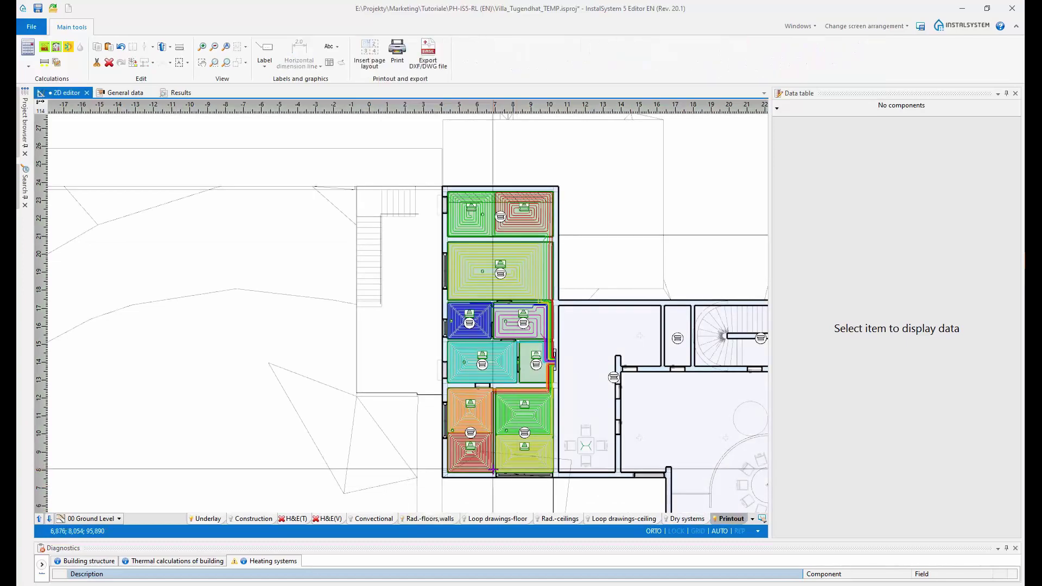
scroll(502, 467, "up", 4)
scroll(507, 467, "up", 3)
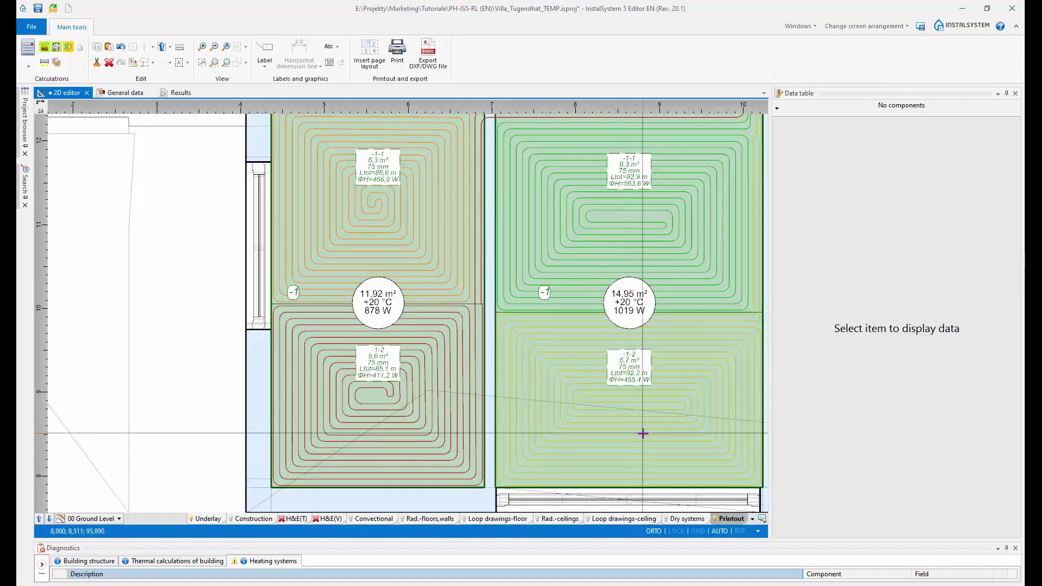
middle_click_drag(641, 433, 565, 432)
scroll(586, 424, "down", 5)
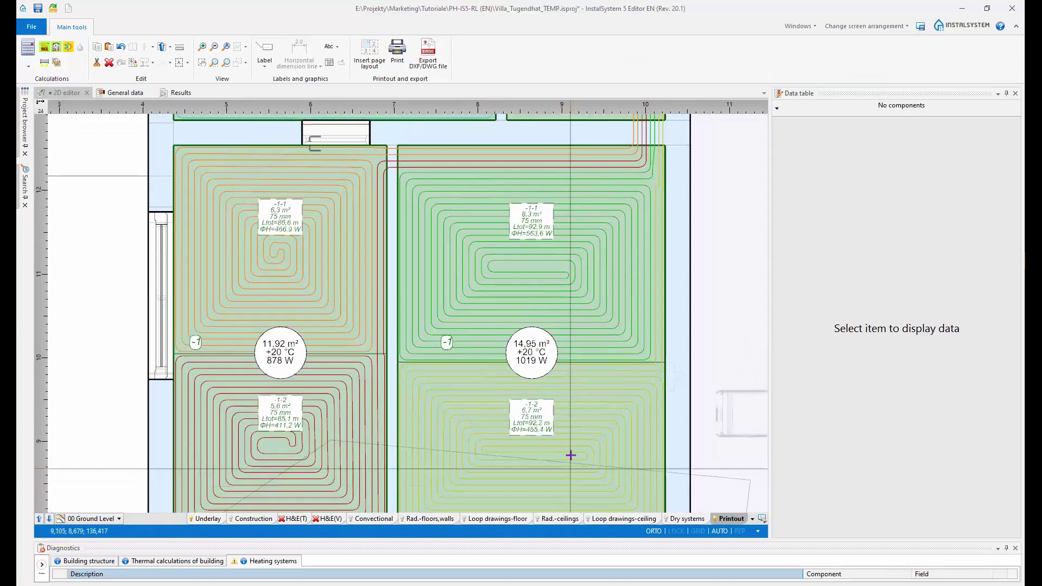
scroll(572, 445, "down", 3)
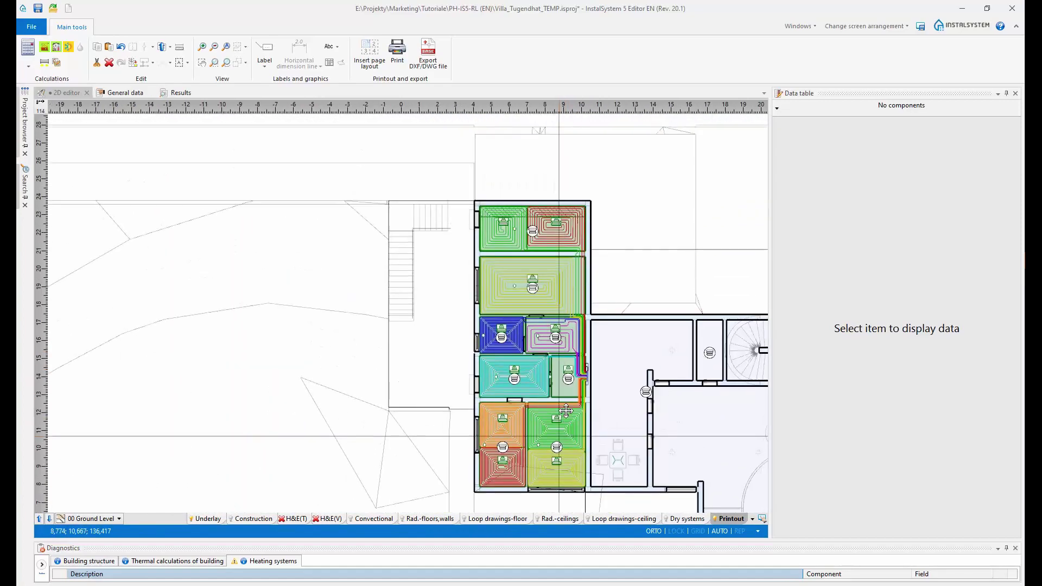
scroll(552, 460, "up", 3)
scroll(551, 460, "up", 7)
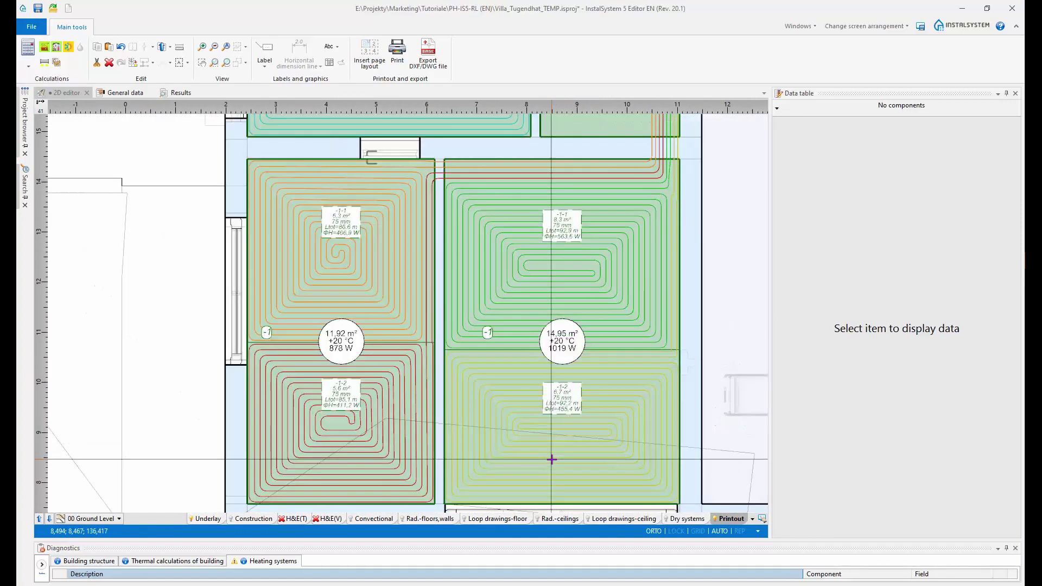
scroll(556, 435, "up", 2)
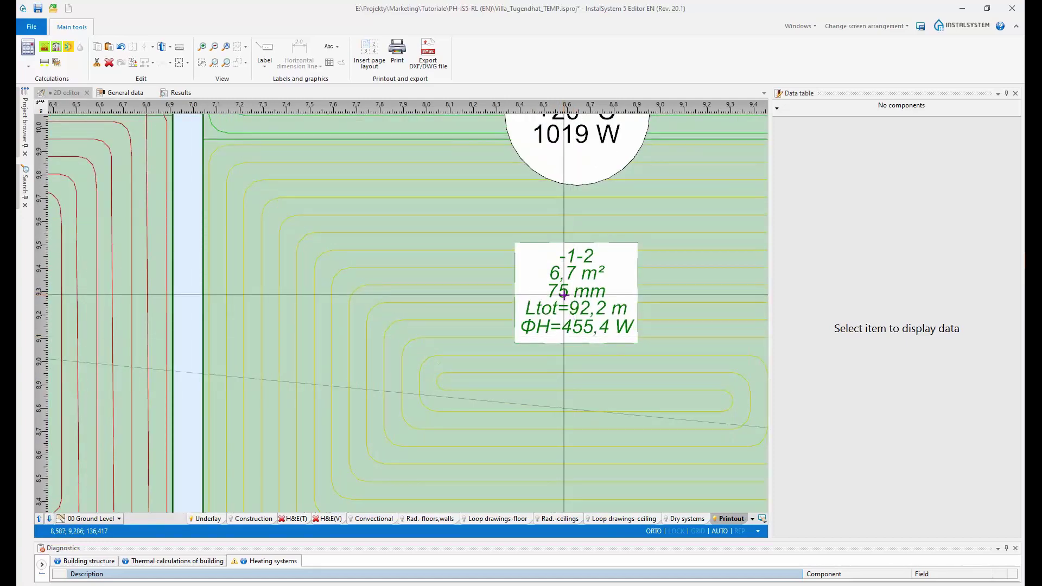
scroll(564, 295, "down", 3)
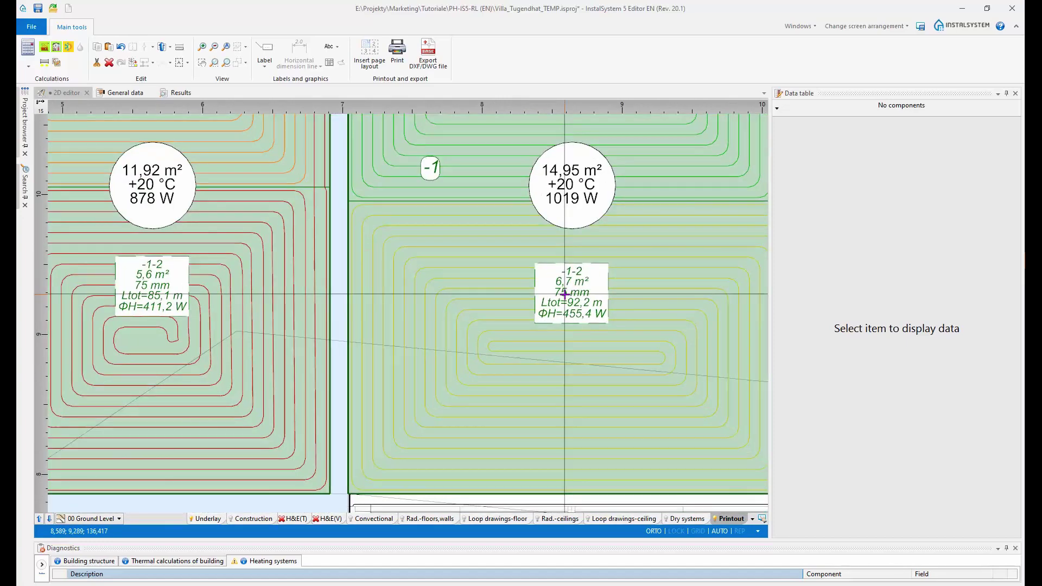
scroll(564, 293, "down", 2)
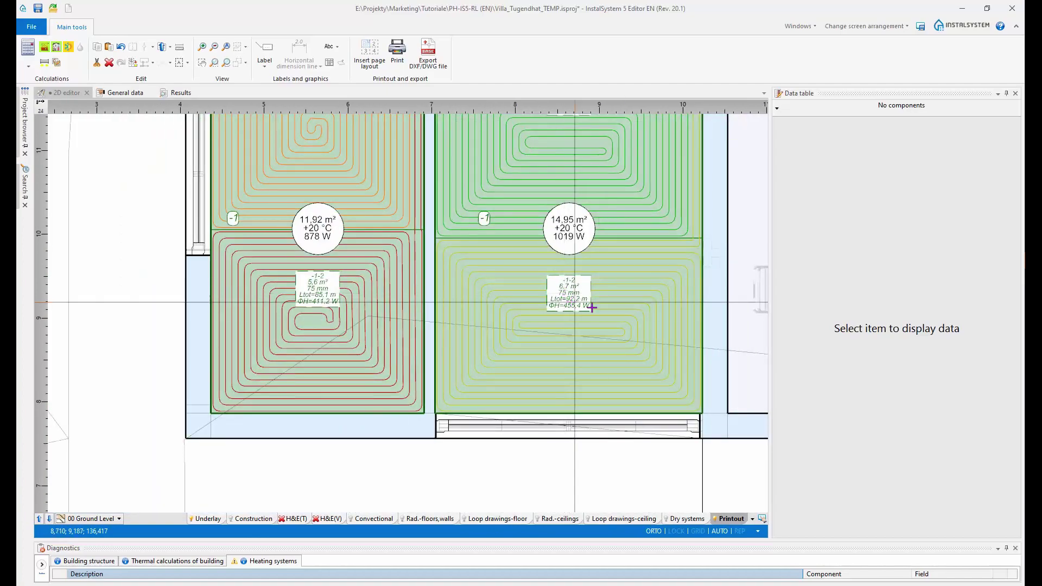
Step: Examine the loops of the 8.87 m² room and the feed pipes converging on the manifold beside the 4.36 m² room
middle_click_drag(592, 213, 575, 326)
middle_click_drag(587, 242, 588, 357)
middle_click_drag(575, 217, 597, 412)
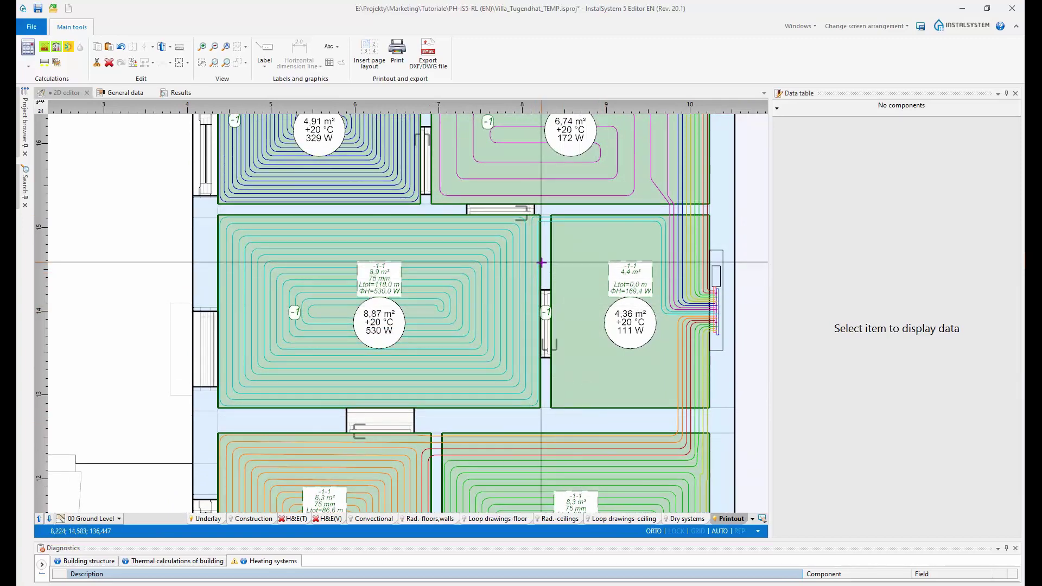
scroll(541, 261, "down", 3)
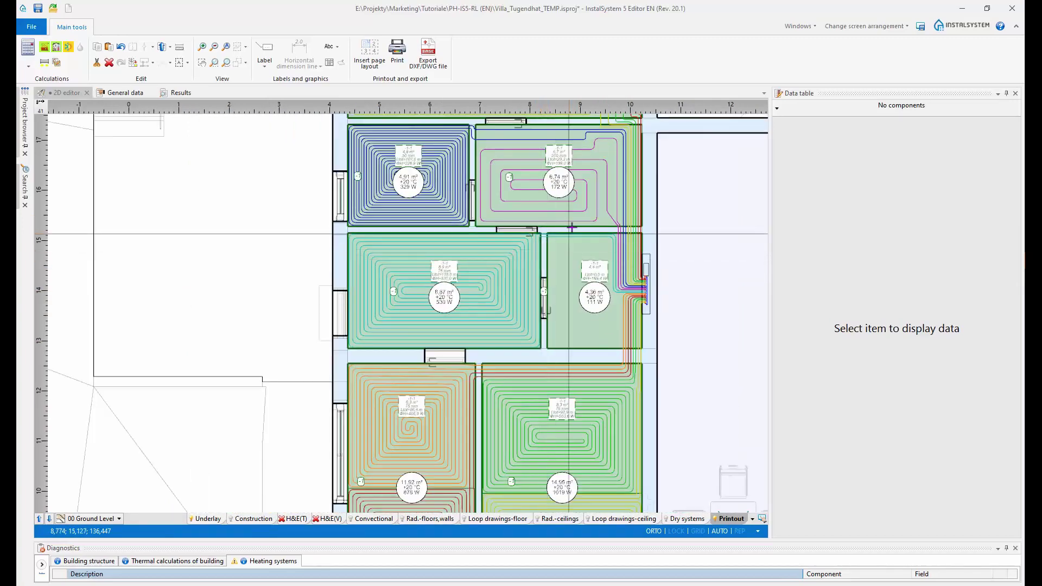
scroll(596, 320, "up", 1)
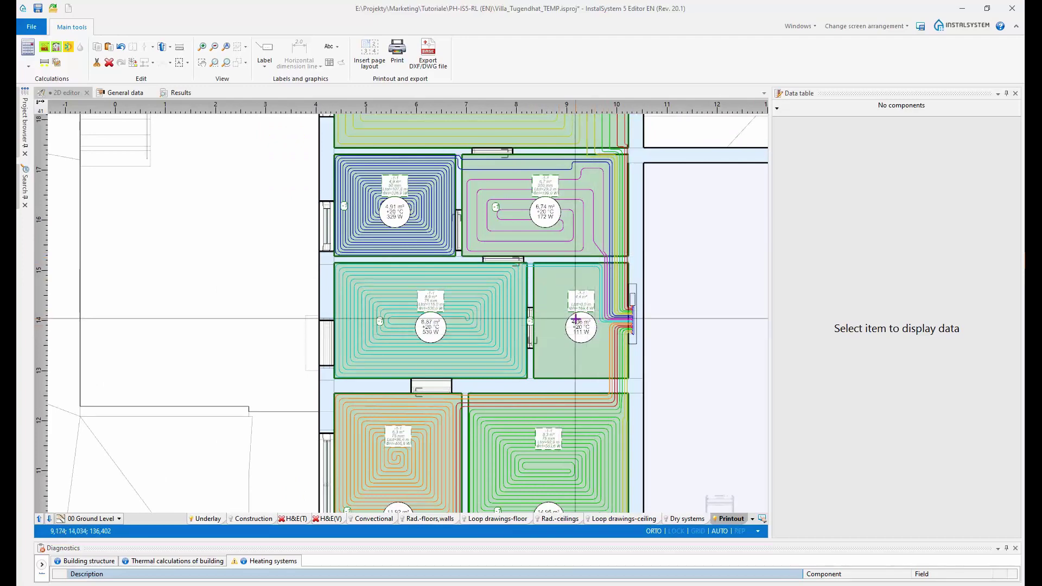
scroll(576, 321, "down", 2)
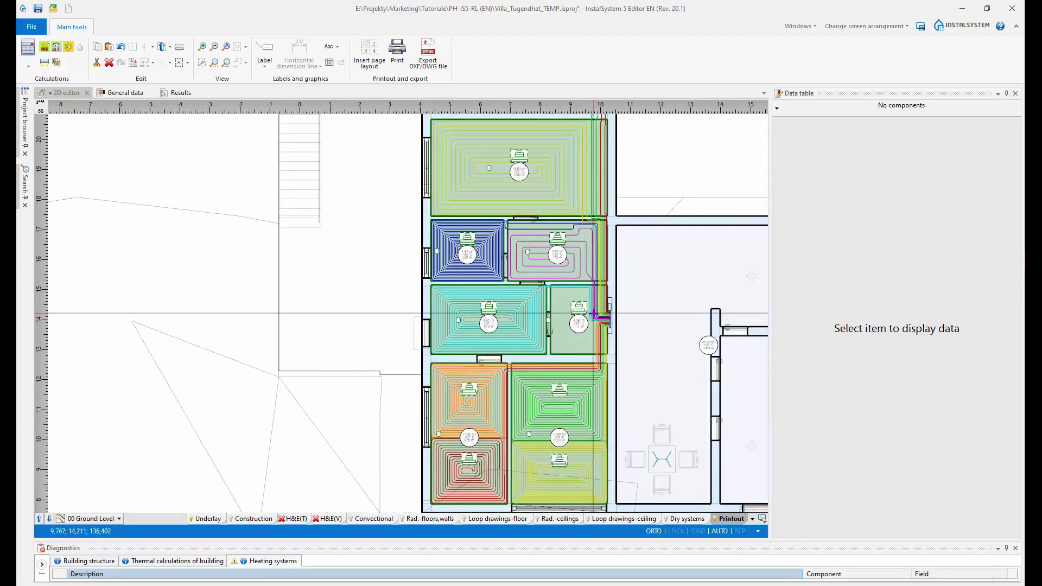
Step: Check the radiant supply temperature of control circuit 1 in the Thermal systems / Sources general data, and return to the floor plan
left_click(124, 97)
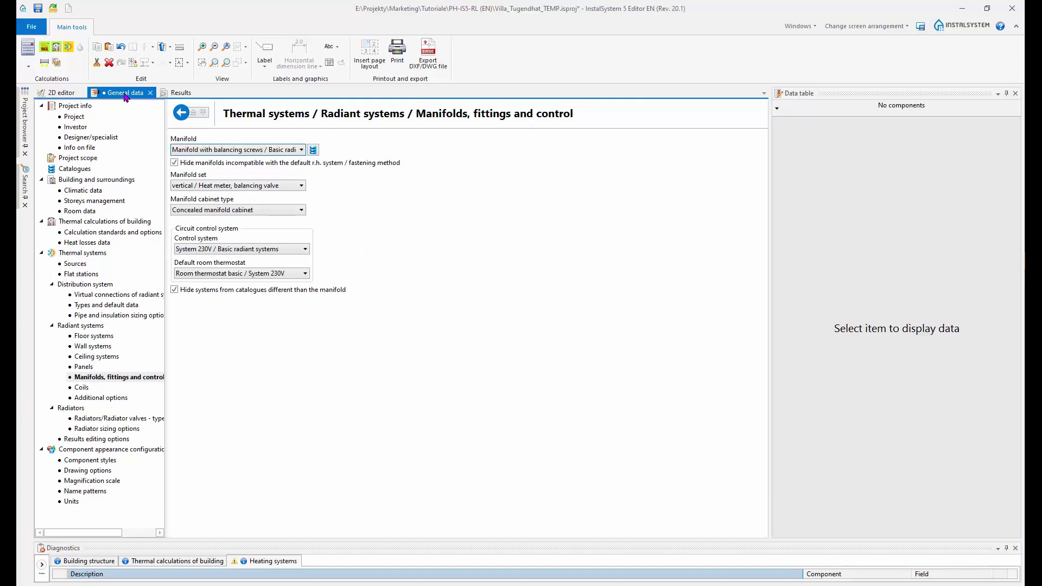
left_click(75, 264)
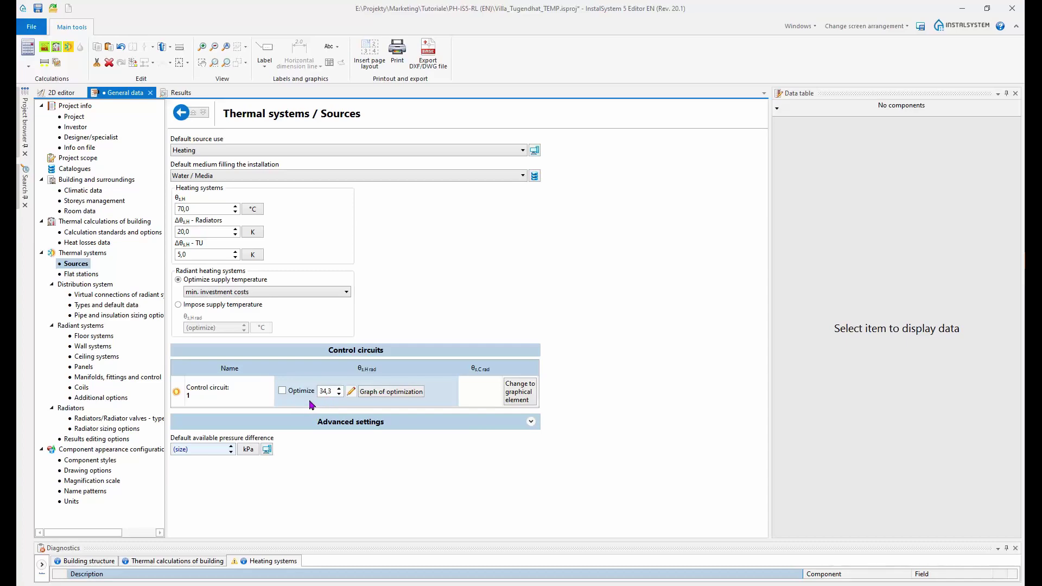
left_click(53, 97)
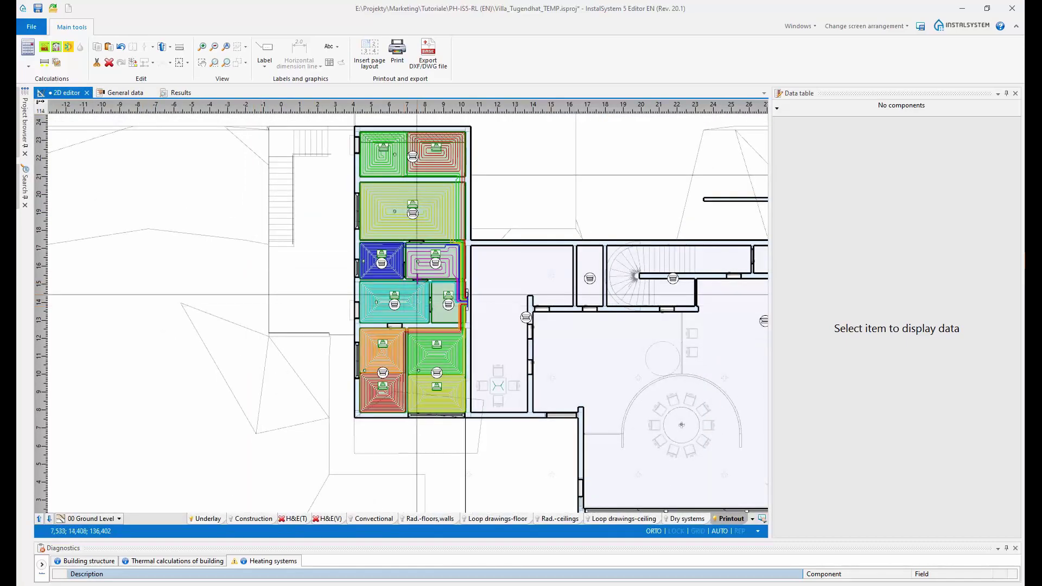
Step: Examine the loop layout in the 14.95 m² room and the two heating zones of the 14.70 m² room
scroll(432, 421, "up", 5)
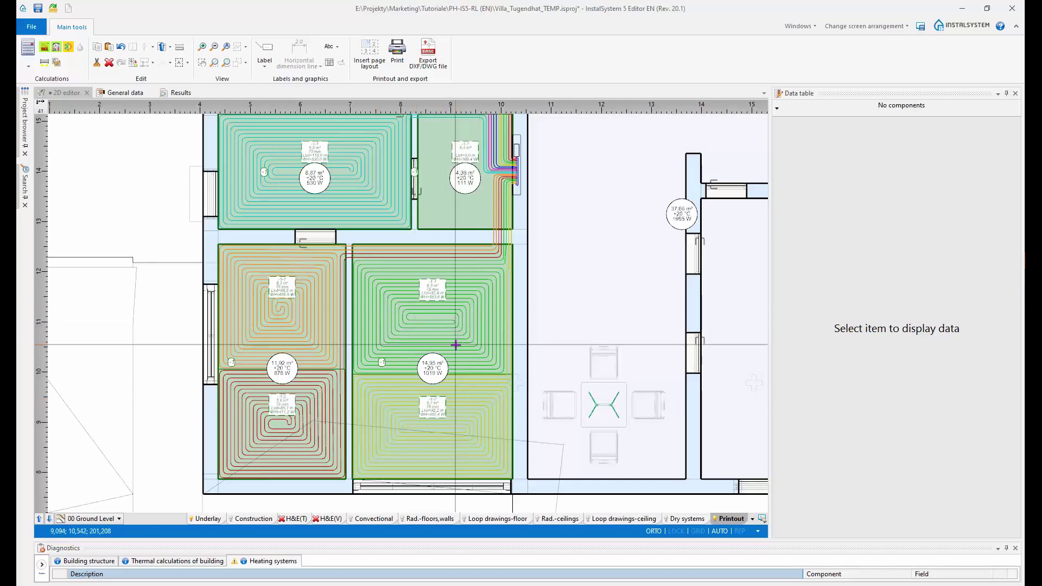
scroll(426, 353, "down", 3)
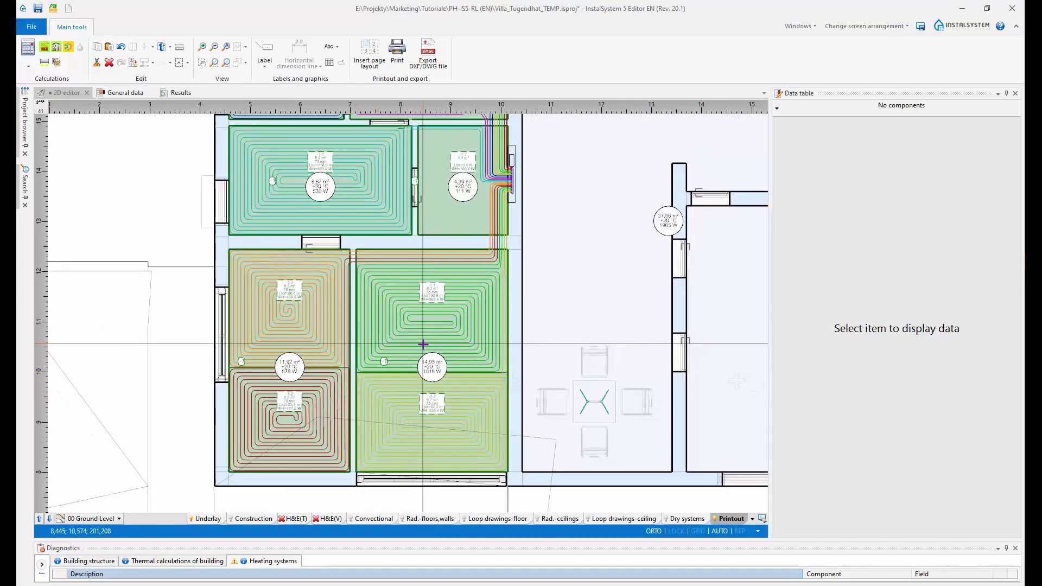
middle_click_drag(442, 391, 450, 480)
scroll(396, 214, "up", 3)
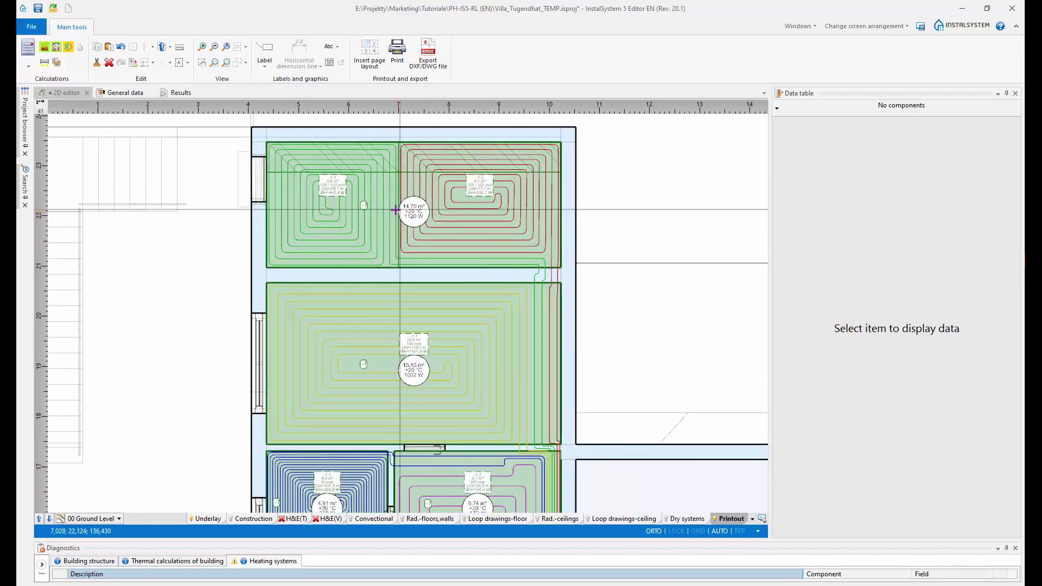
scroll(396, 214, "up", 2)
middle_click_drag(427, 237, 428, 328)
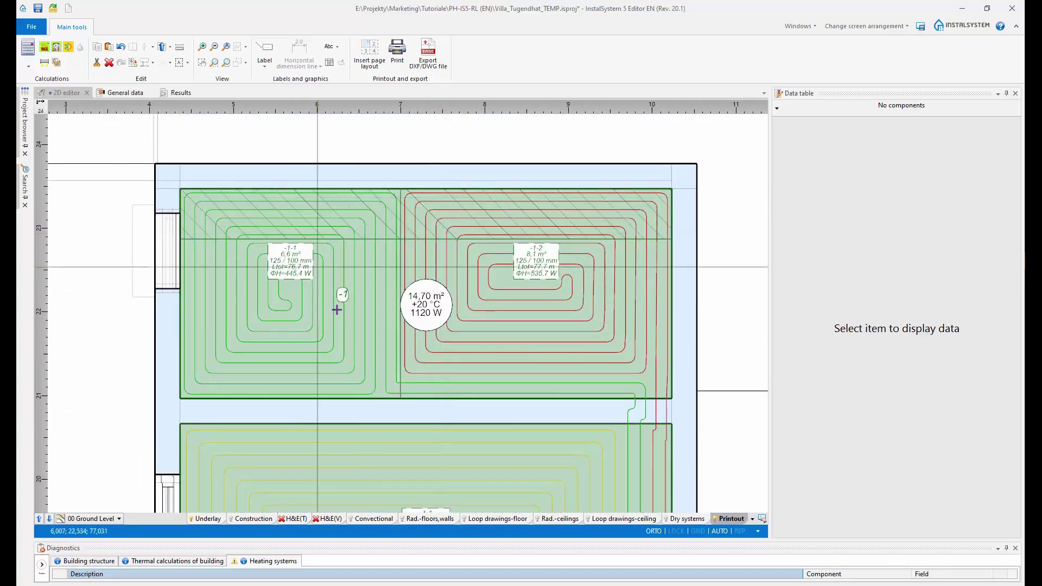
Step: Examine the divided heating zones of the 11.92 m² and 14.95 m² rooms again, followed by the loops of the whole wing
scroll(432, 356, "down", 4)
middle_click_drag(519, 341, 459, 159)
middle_click_drag(465, 466, 460, 293)
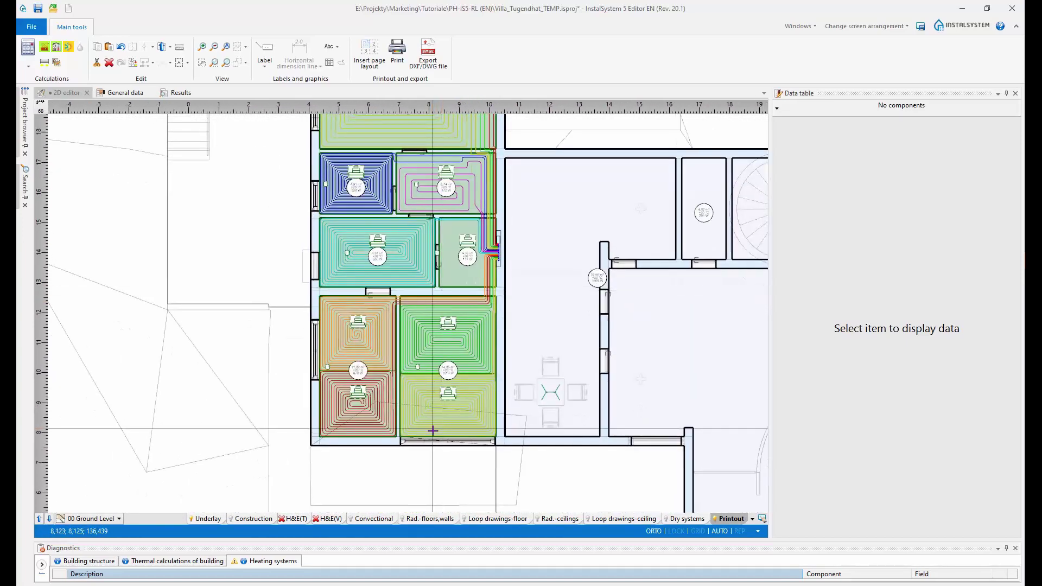
scroll(460, 294, "up", 2)
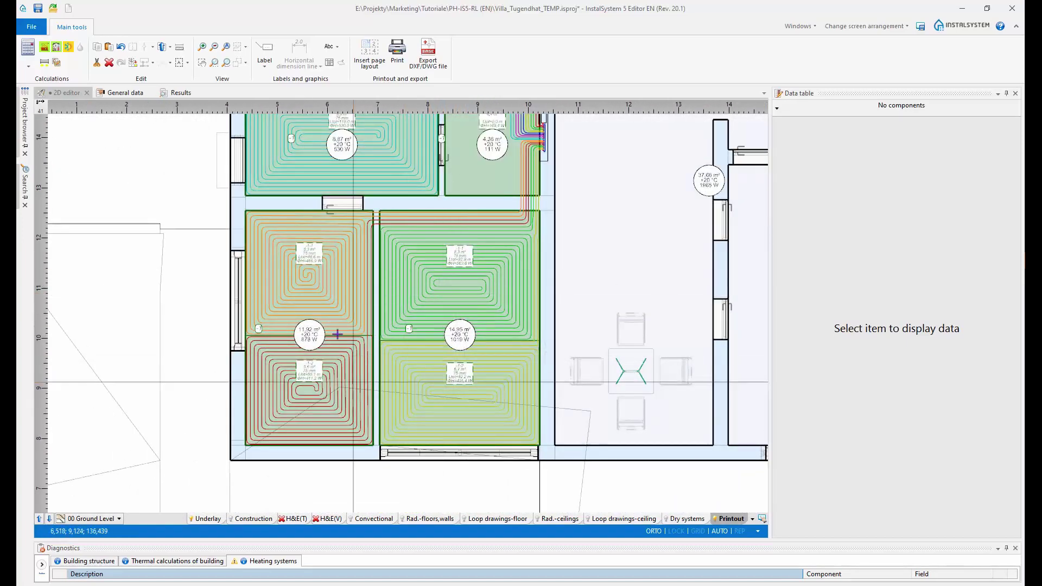
scroll(428, 318, "down", 2)
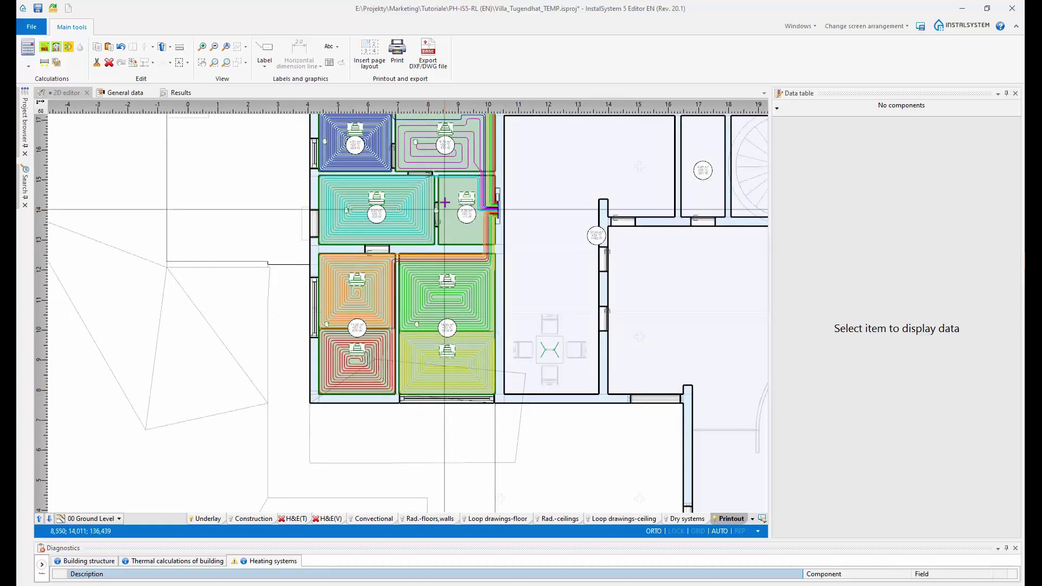
scroll(452, 195, "down", 2)
middle_click_drag(458, 195, 474, 331)
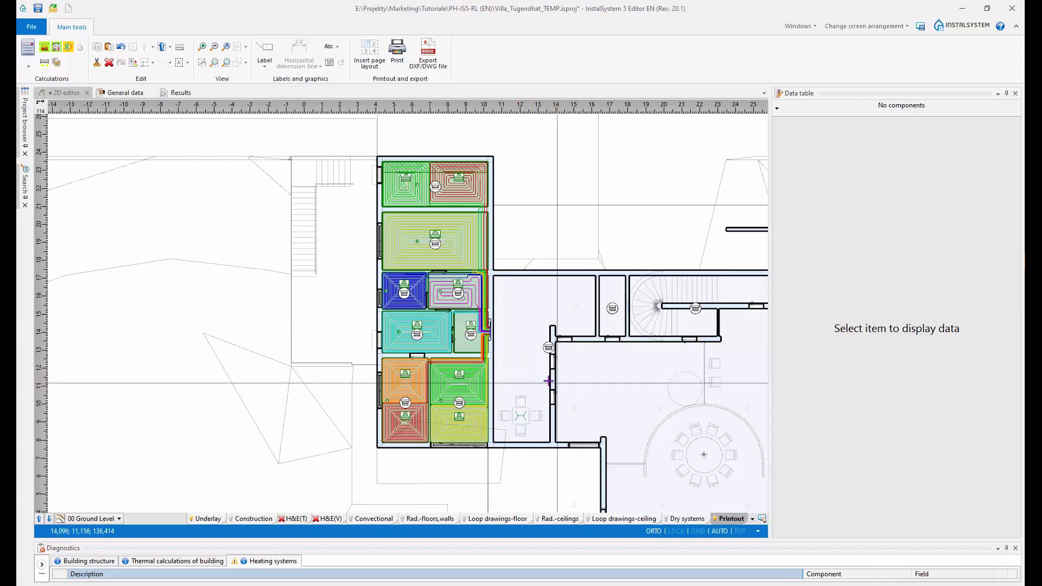
Step: Set the radiant heating supply temperature of control circuit 1 to 37.0 °C and recalculate the heating systems on the floor plan
left_click(122, 94)
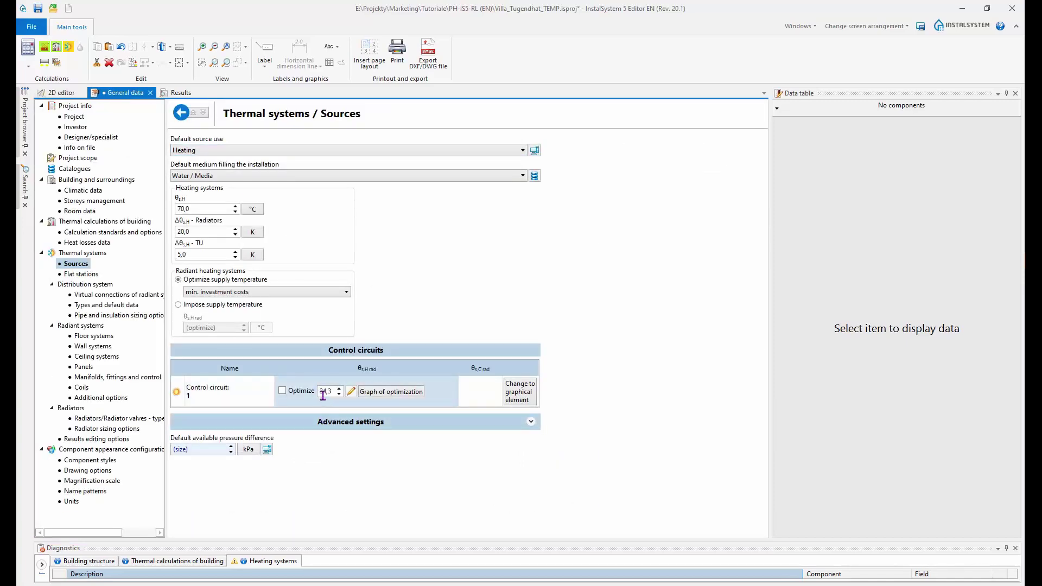
left_click(339, 389)
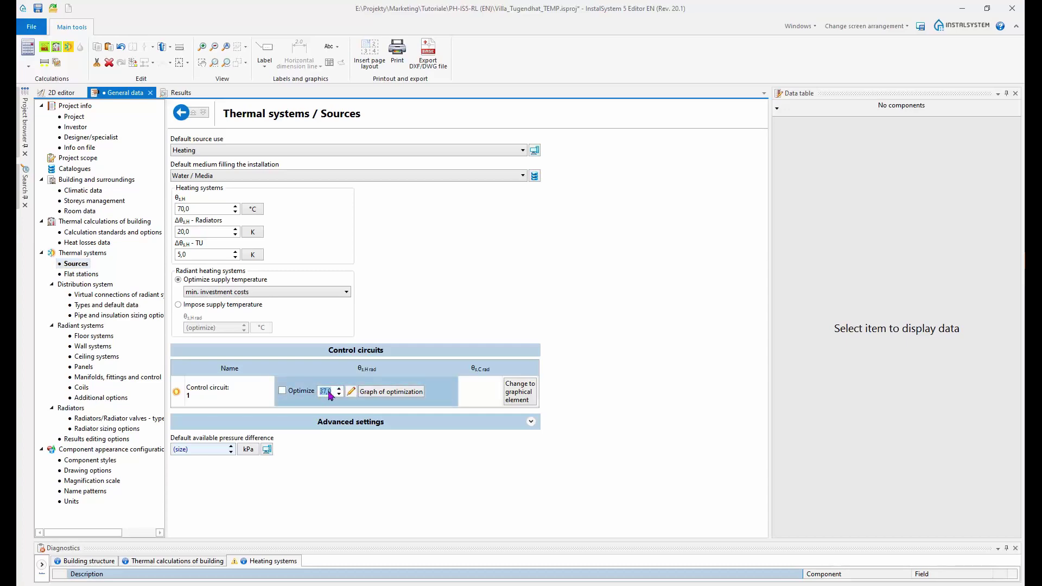
left_click(62, 93)
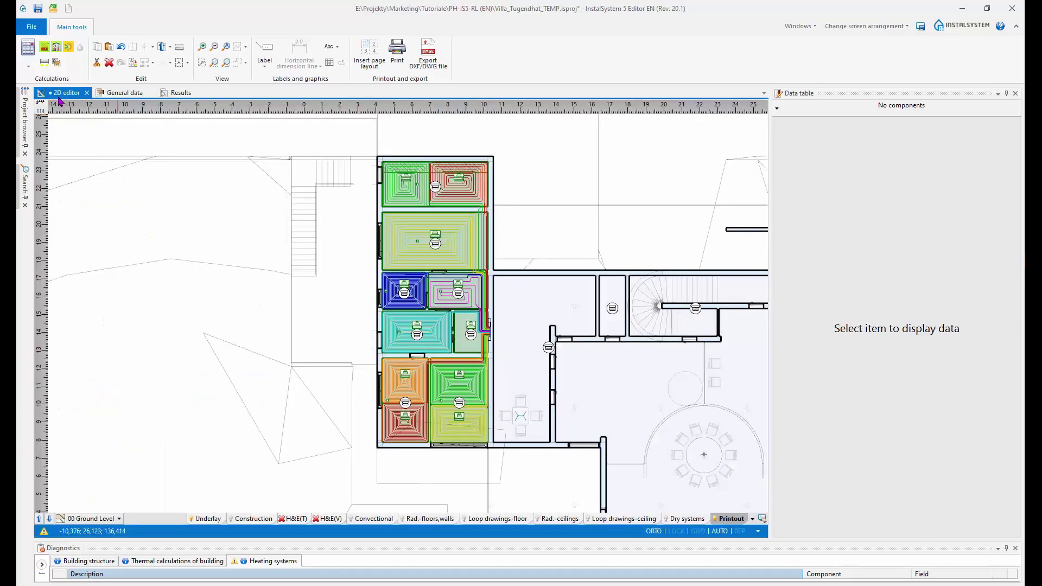
left_click(71, 50)
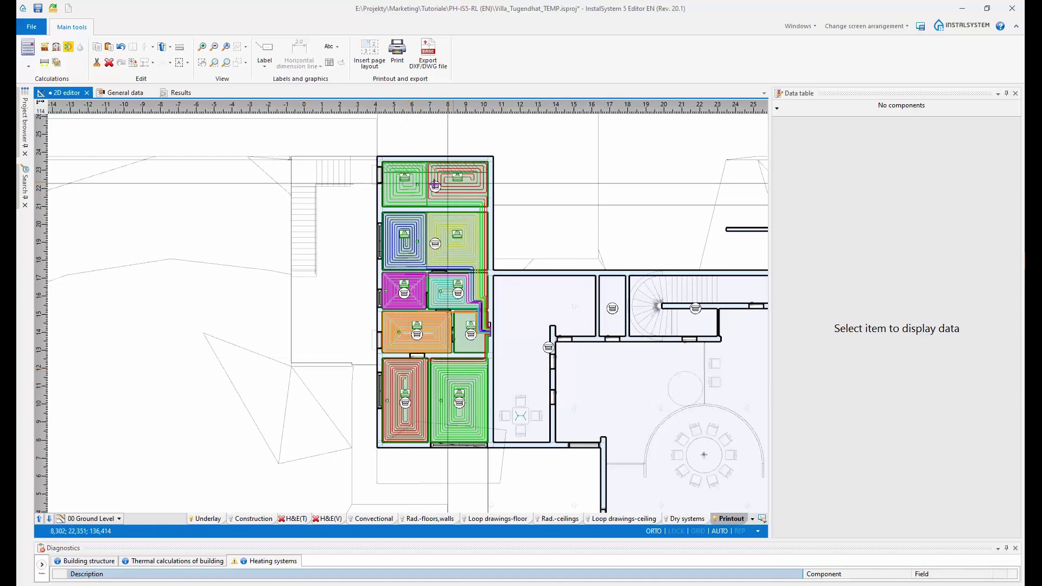
Step: Raise the radiant heating supply temperature of control circuit 1 to 38.0 °C and recalculate the heating systems on the floor plan
left_click(121, 93)
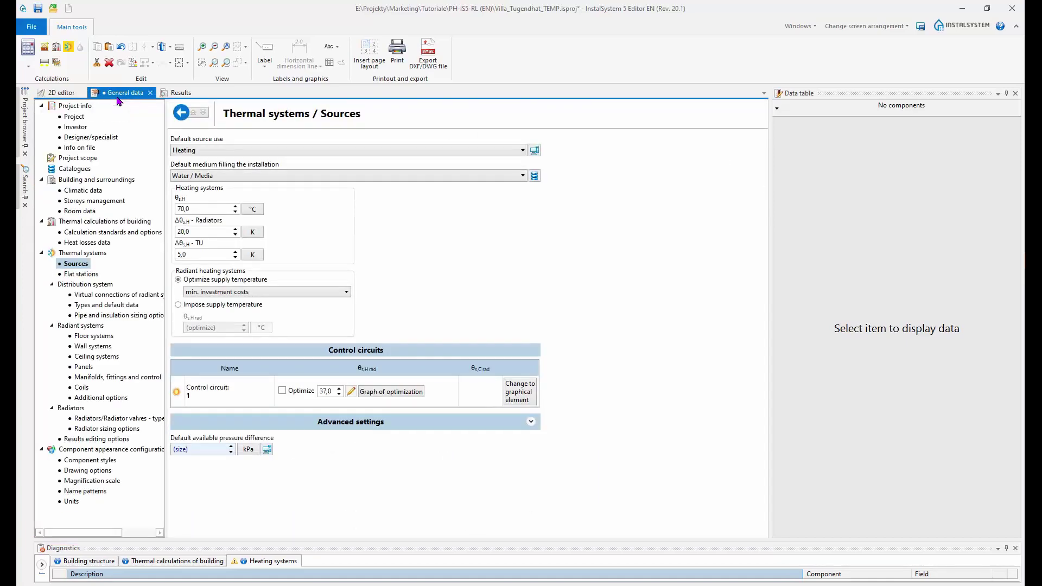
left_click(340, 388)
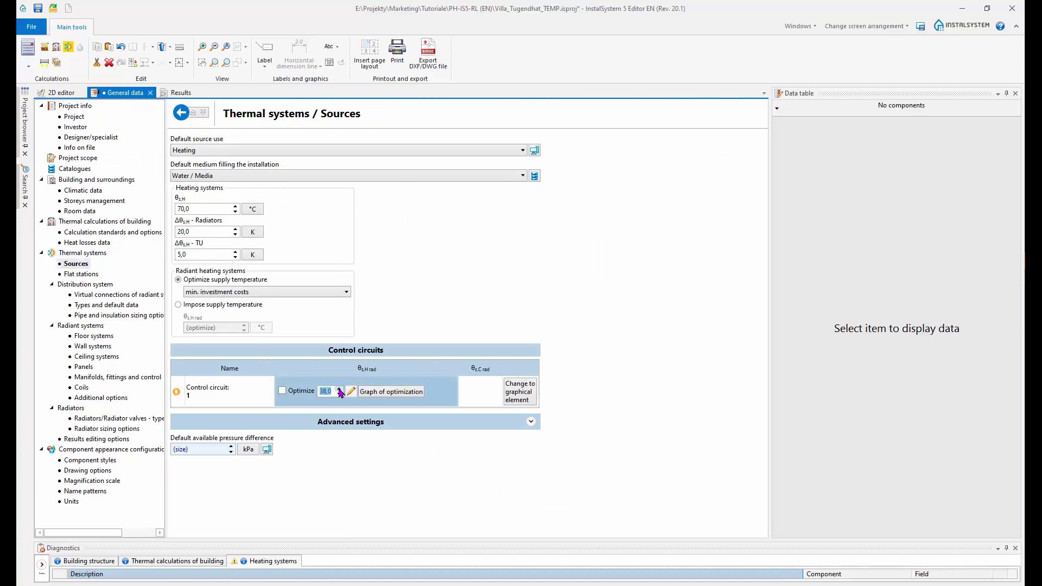
left_click(53, 96)
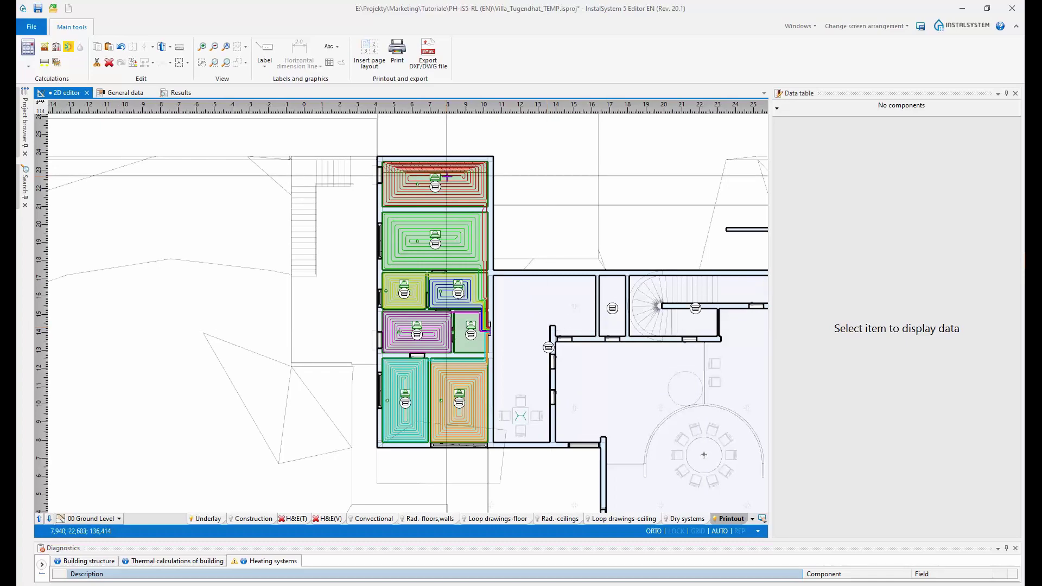
Step: Examine the recalculated loop layout and pipe spacing in the 14.70 m² room and the larger room next to it
scroll(446, 203, "up", 2)
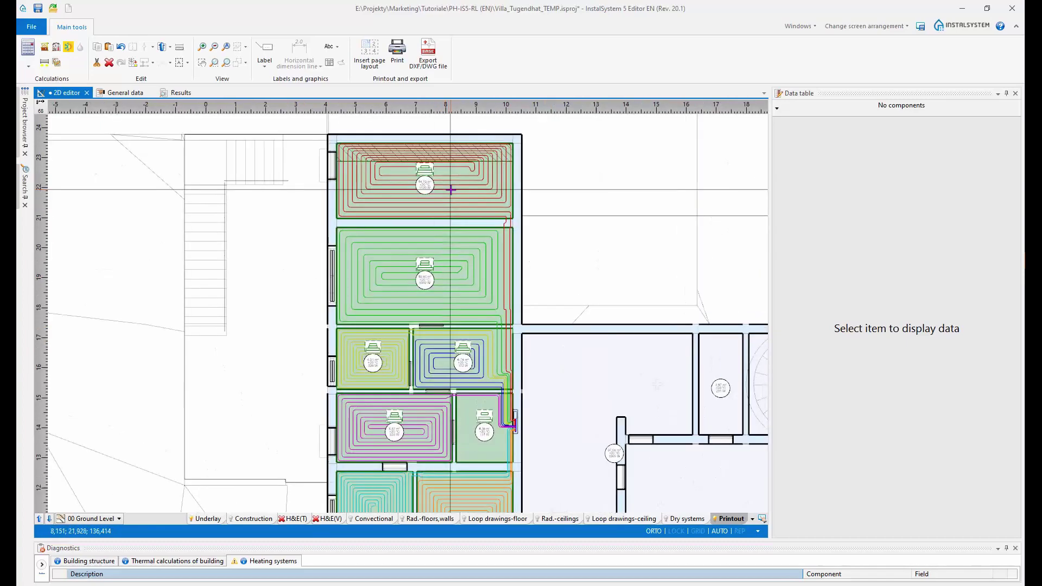
middle_click_drag(555, 301, 545, 327)
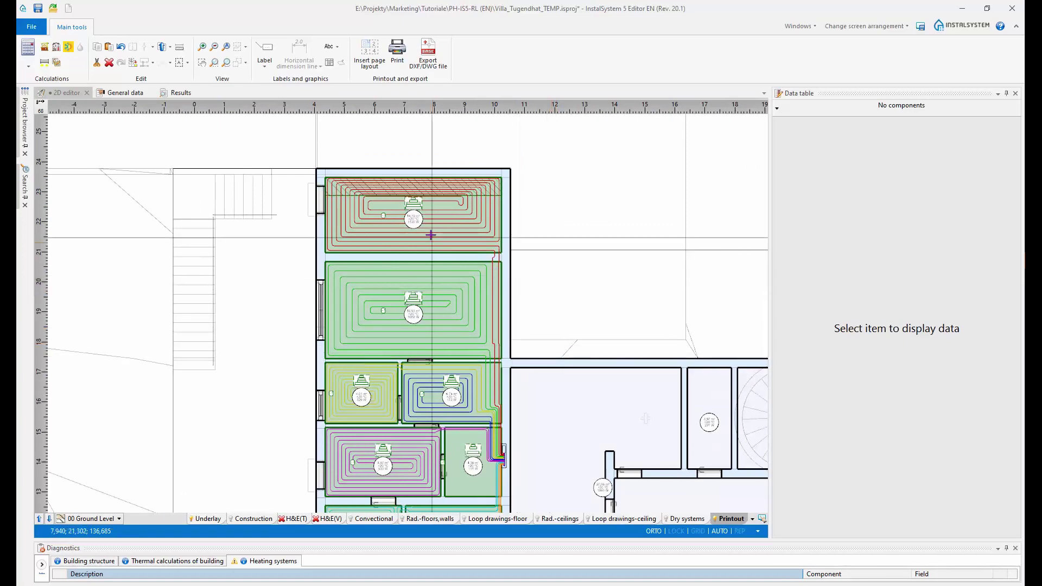
scroll(425, 217, "up", 2)
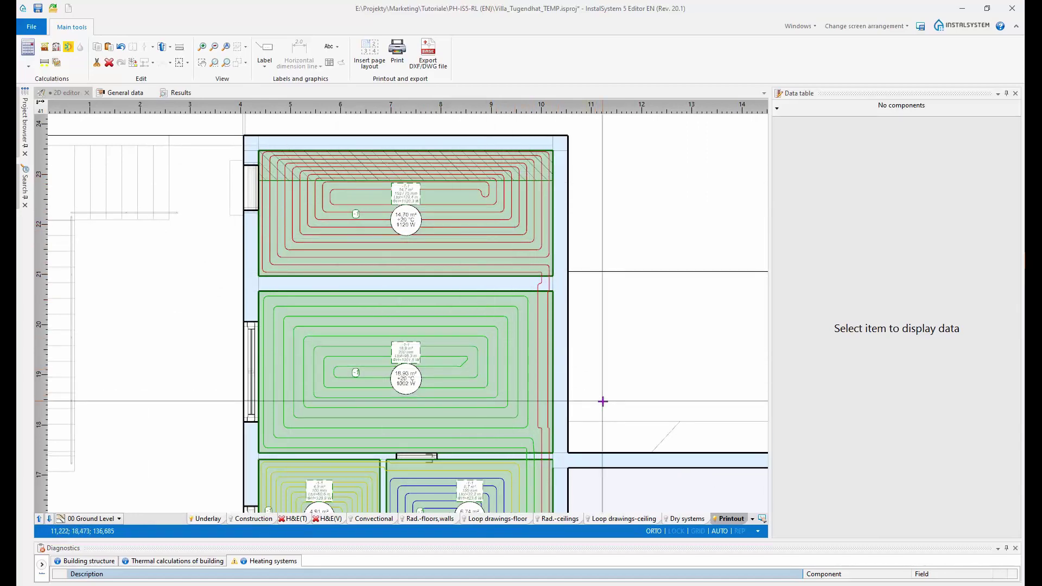
middle_click_drag(587, 410, 578, 403)
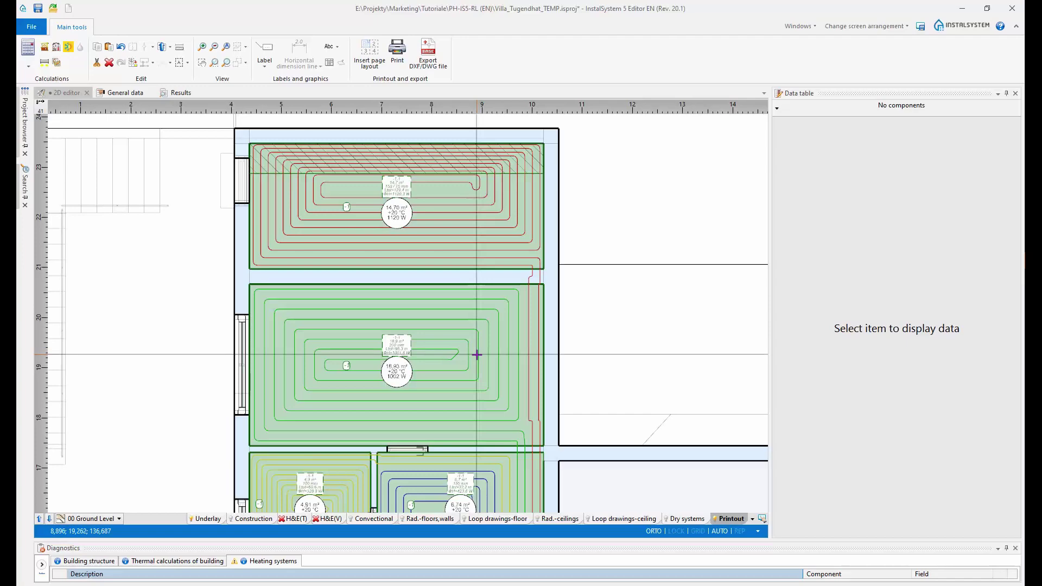
middle_click_drag(506, 351, 453, 356)
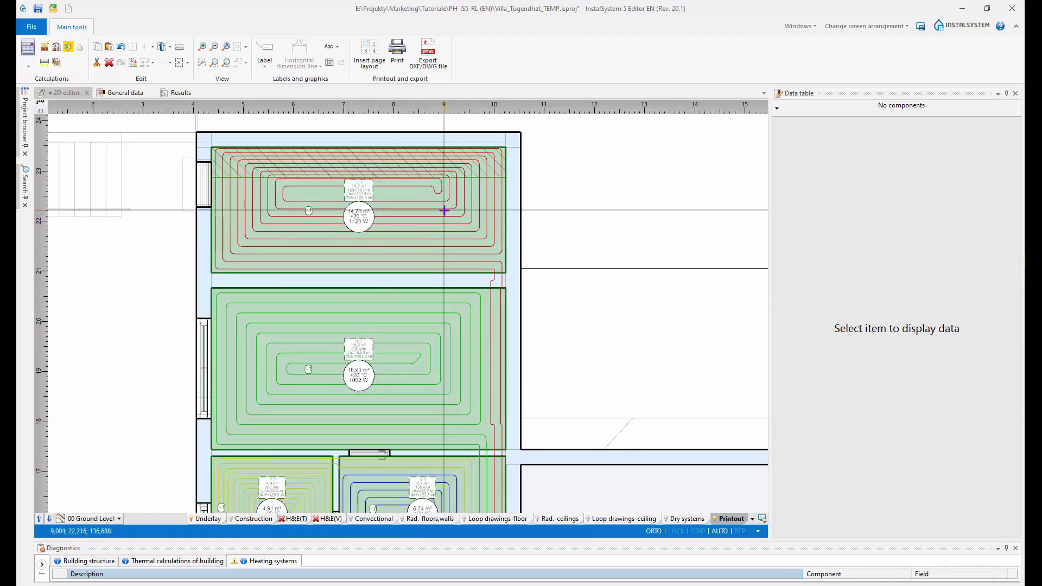
scroll(432, 358, "down", 3)
middle_click_drag(446, 391, 454, 382)
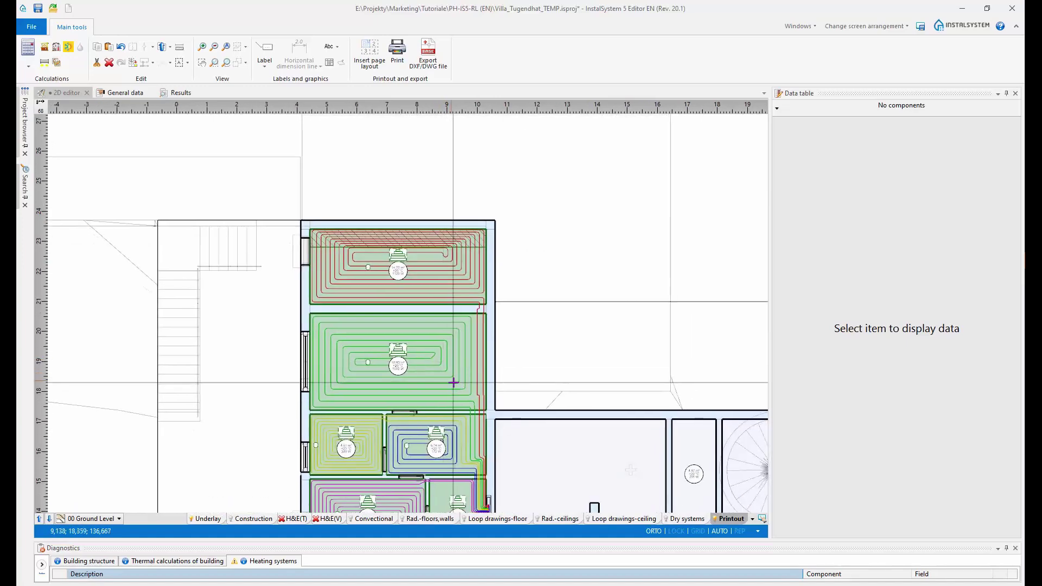
scroll(453, 383, "up", 3)
middle_click_drag(419, 319, 444, 340)
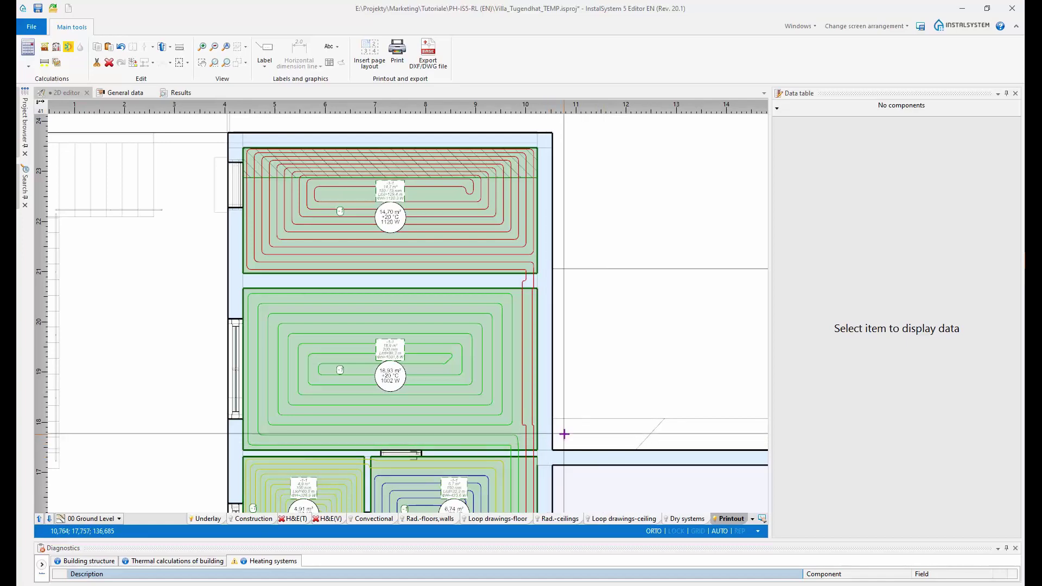
Step: Examine the loops of the whole wing and the pipe feeds converging on the manifold in the 4.36 m² room
scroll(564, 434, "down", 3)
middle_click_drag(565, 434, 465, 321)
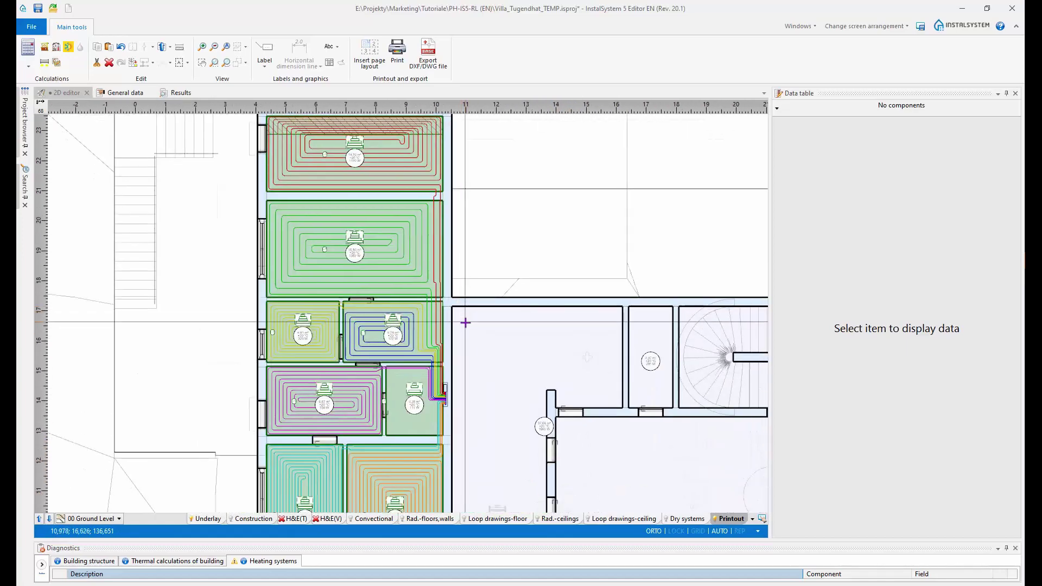
scroll(465, 320, "down", 2)
middle_click_drag(491, 488, 489, 458)
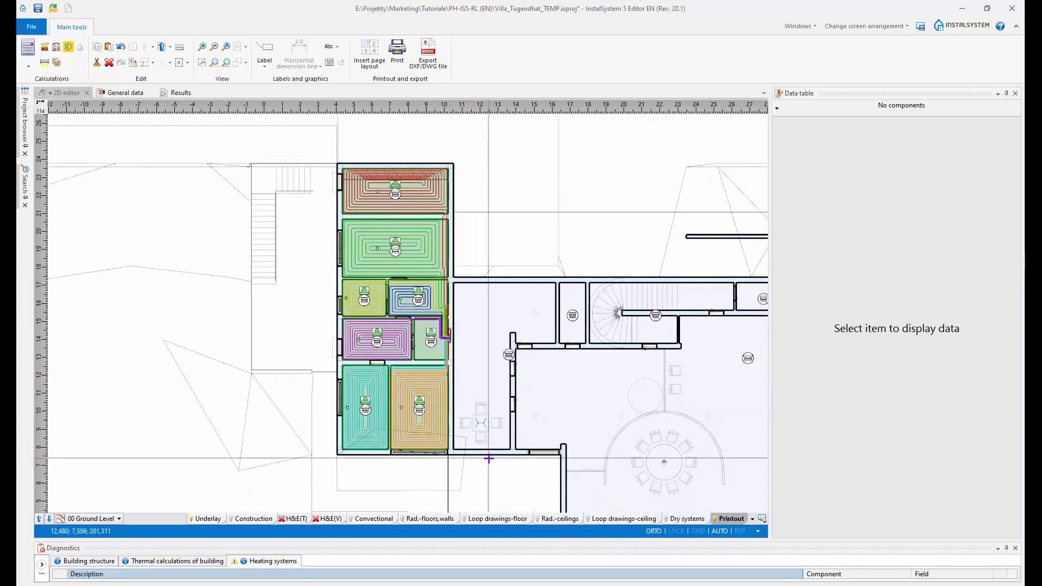
scroll(489, 458, "up", 2)
middle_click_drag(459, 301, 518, 381)
scroll(511, 363, "down", 2)
scroll(491, 331, "up", 6)
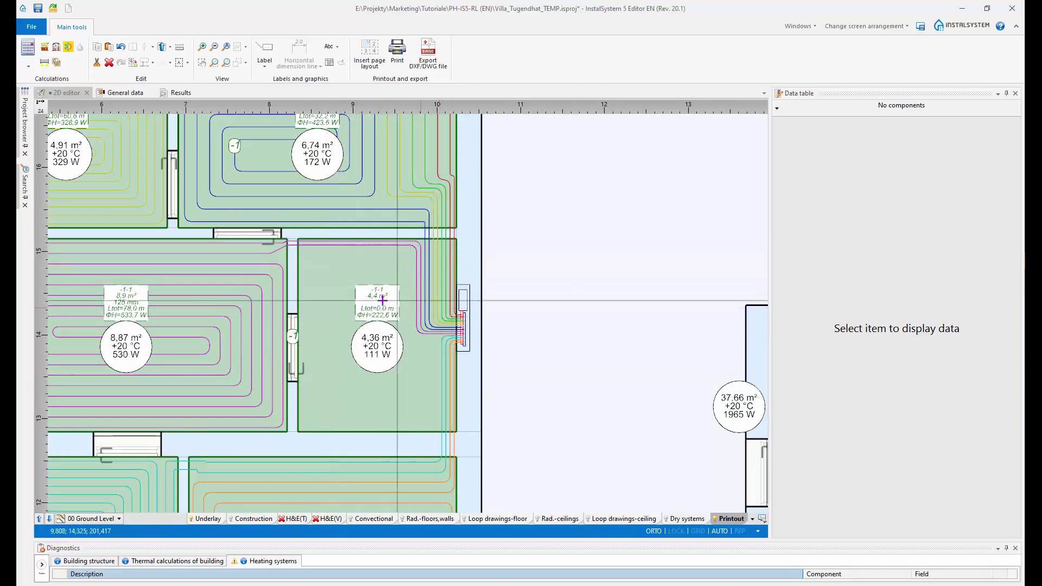
scroll(448, 301, "up", 2)
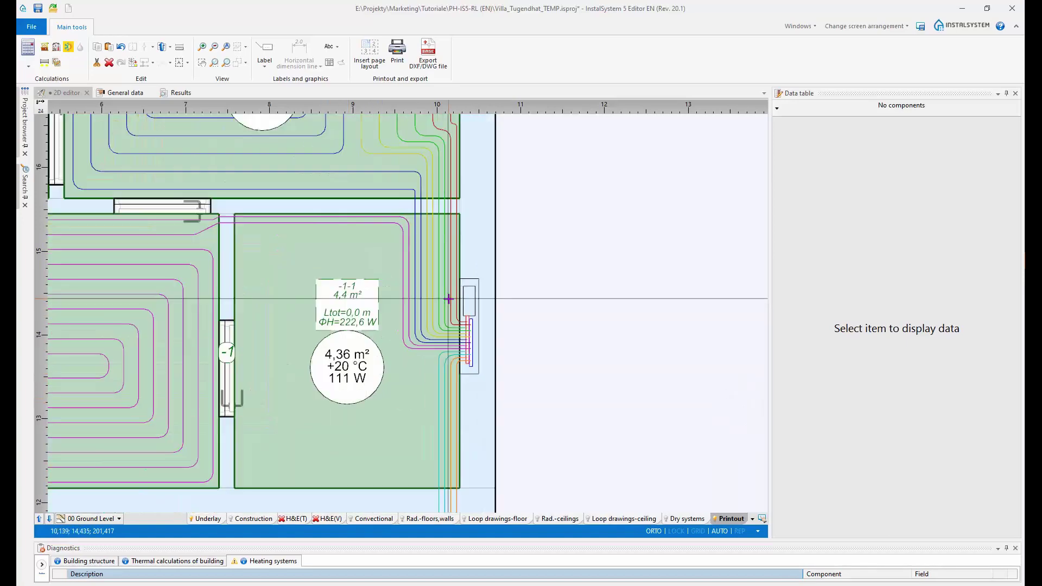
middle_click_drag(442, 333, 435, 307)
Step: Open the floor zone data of the 4.36 m² room among the radiant floors and walls, and examine its pipe feeds near the manifold
left_click(420, 520)
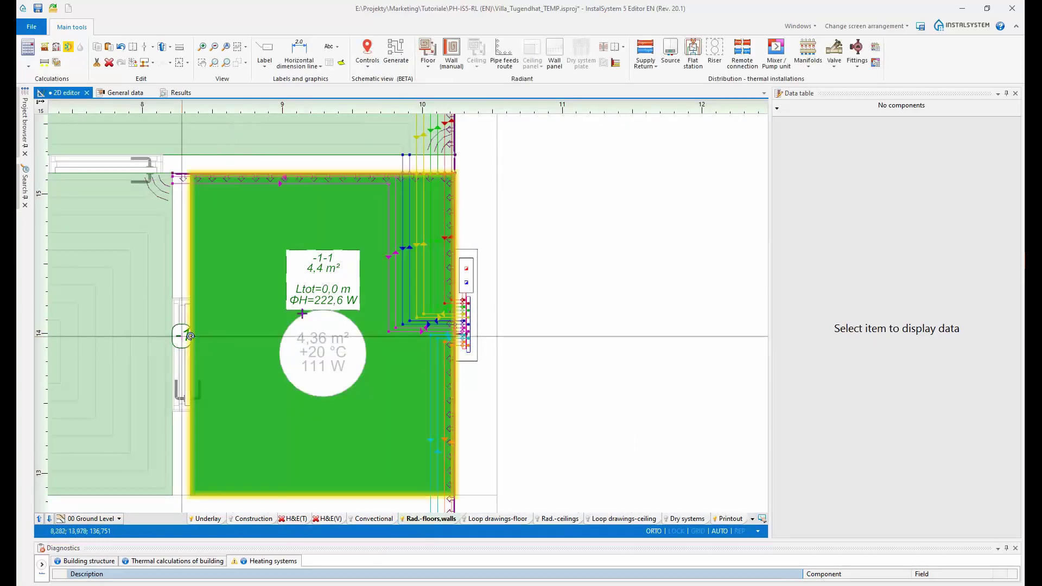
left_click(190, 335)
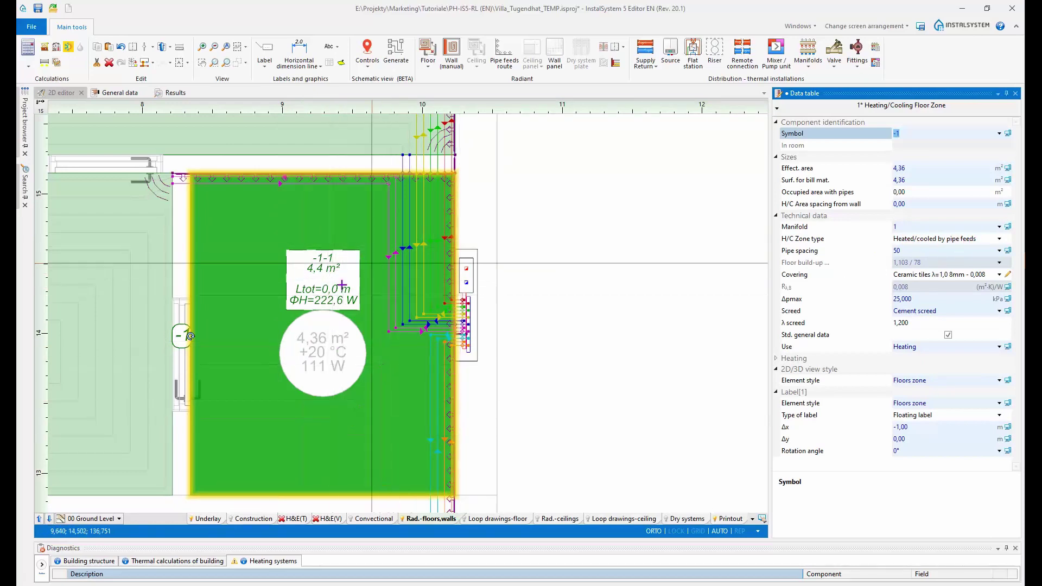
middle_click_drag(190, 336, 238, 326)
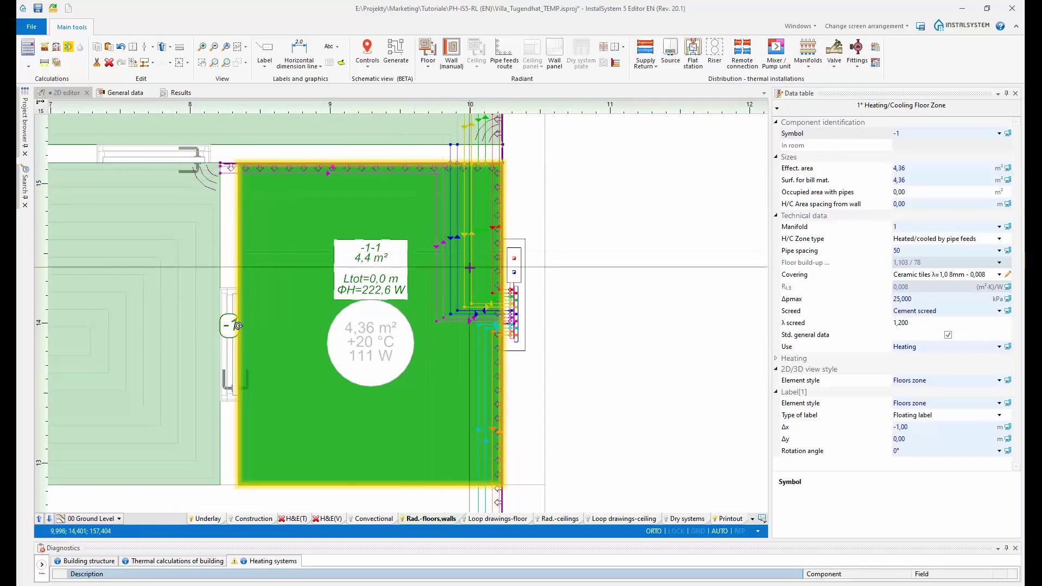
scroll(469, 287, "up", 3)
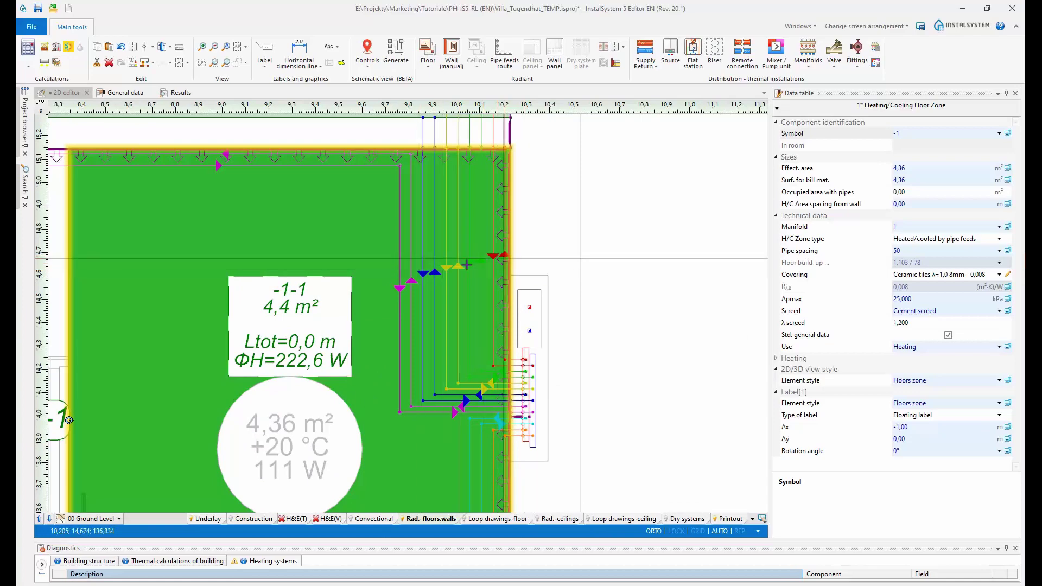
scroll(466, 267, "down", 1)
scroll(465, 267, "down", 4)
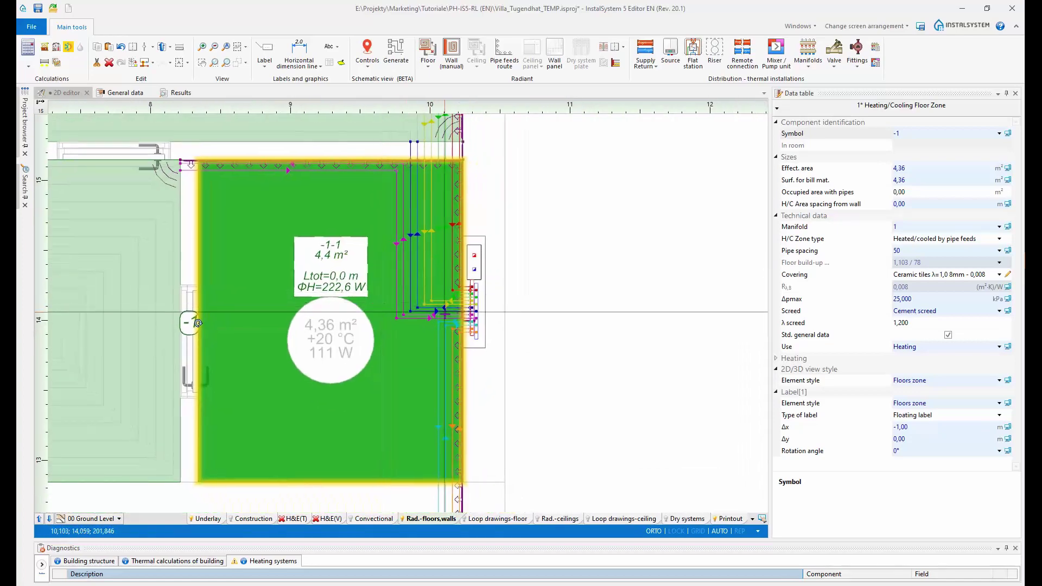
mouse_move(443, 415)
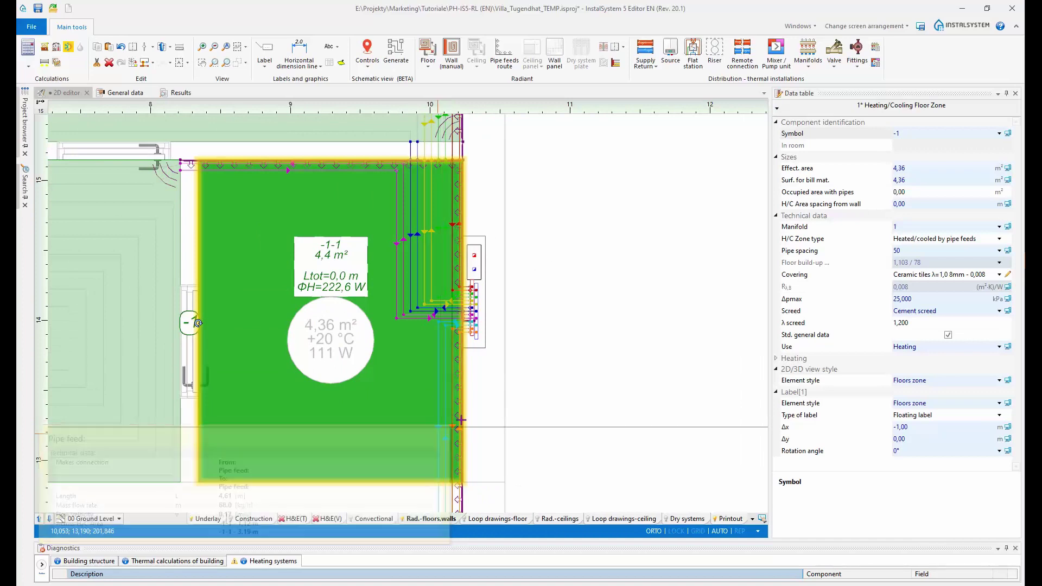
middle_click_drag(407, 410, 420, 415)
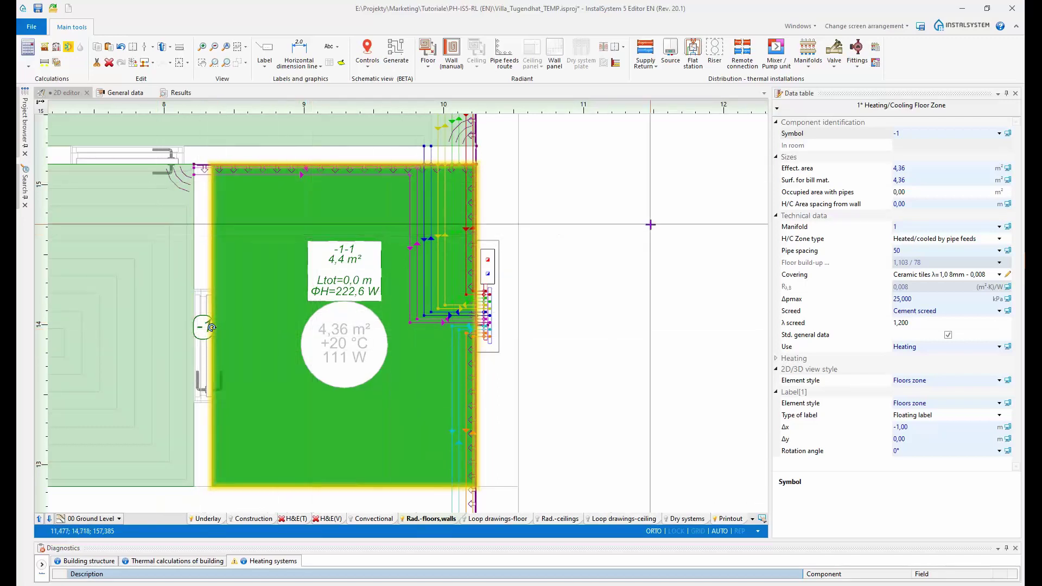
Step: Set the pipe spacing of the 4.36 m² floor zone to 150, recalculate the heating systems and check the pipe feeds in the printout view
left_click(797, 253)
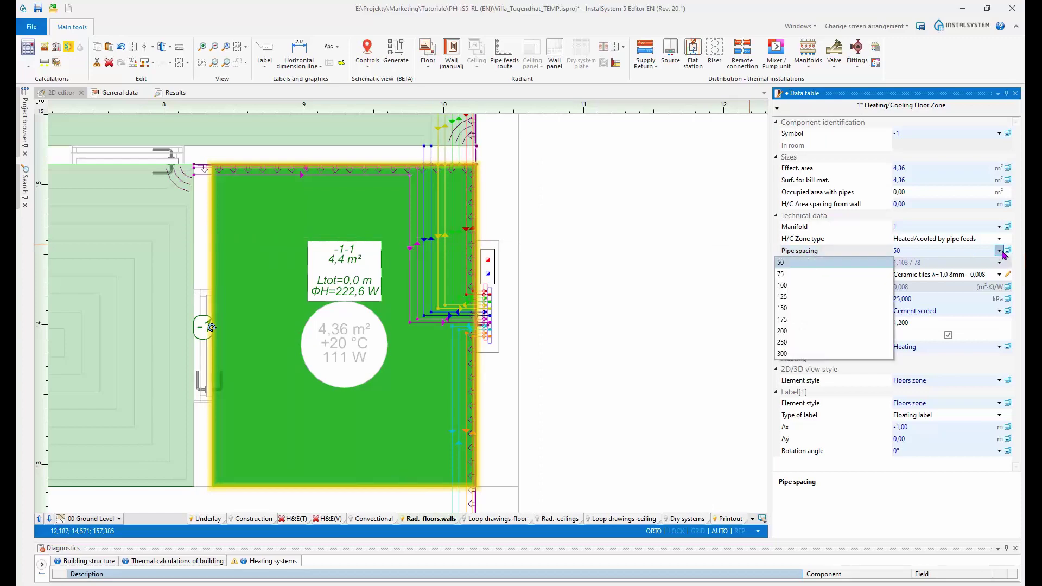
left_click(786, 310)
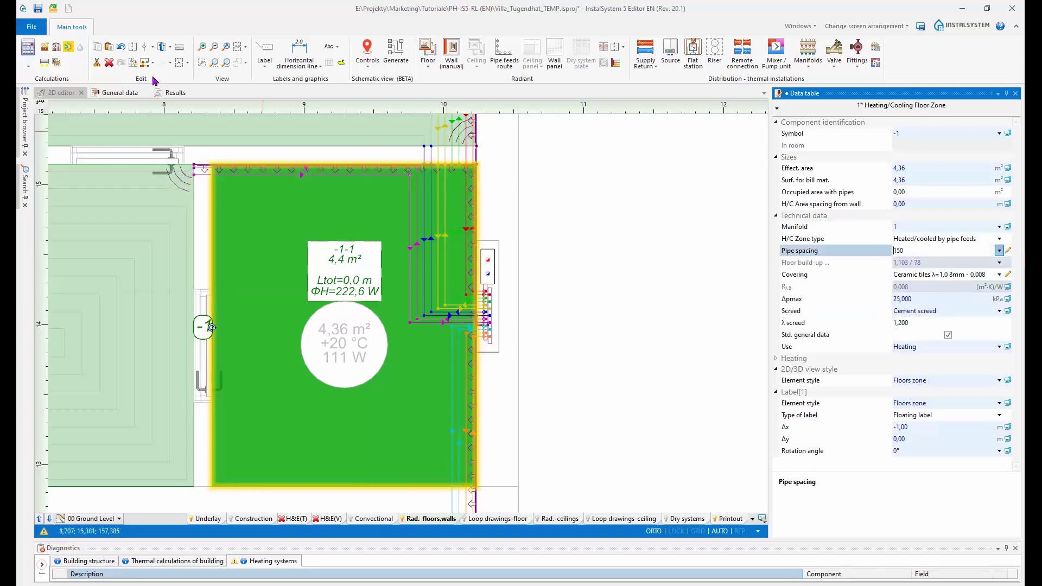
left_click(68, 47)
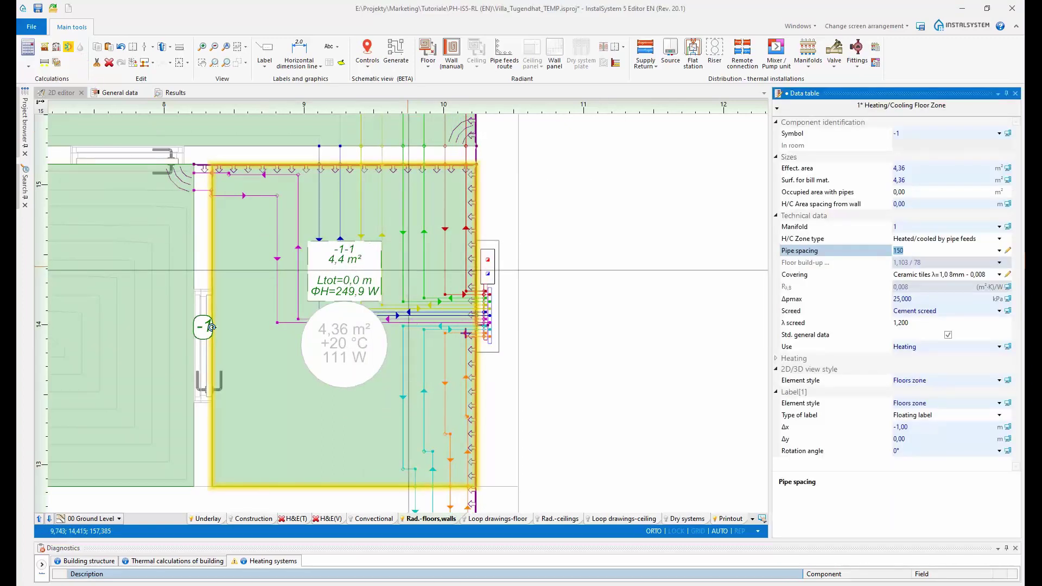
left_click(731, 518)
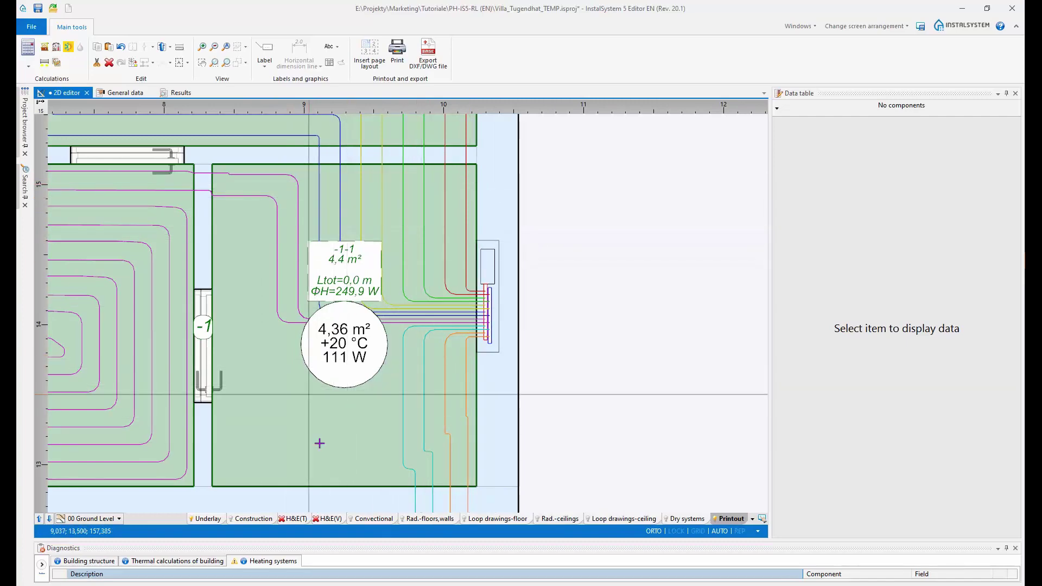
Step: Set the pipe spacing of the 4.36 m² floor zone to 175 and recalculate the heating systems
left_click(416, 519)
left_click(212, 326)
left_click(999, 251)
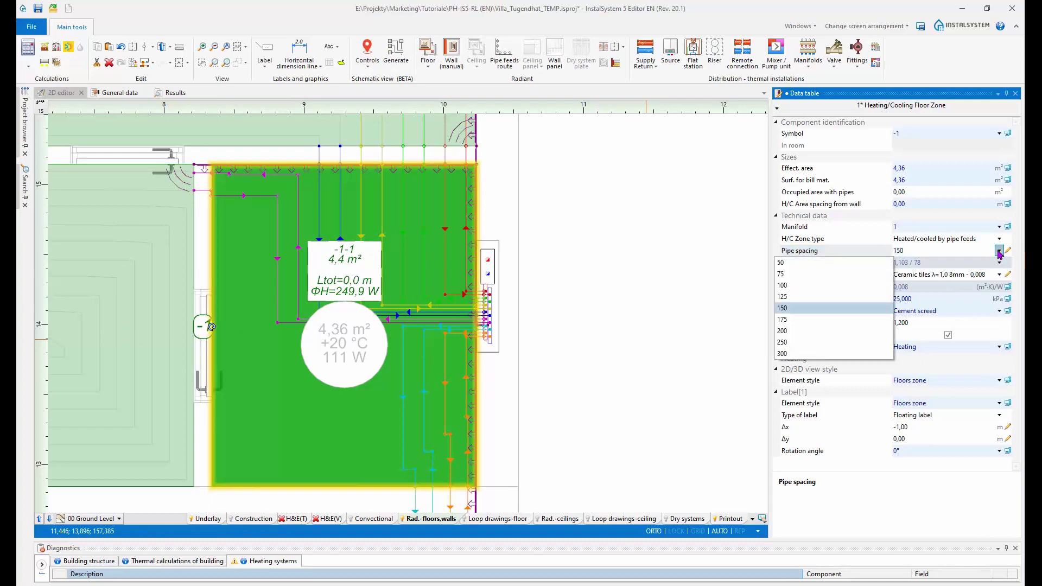
left_click(956, 363)
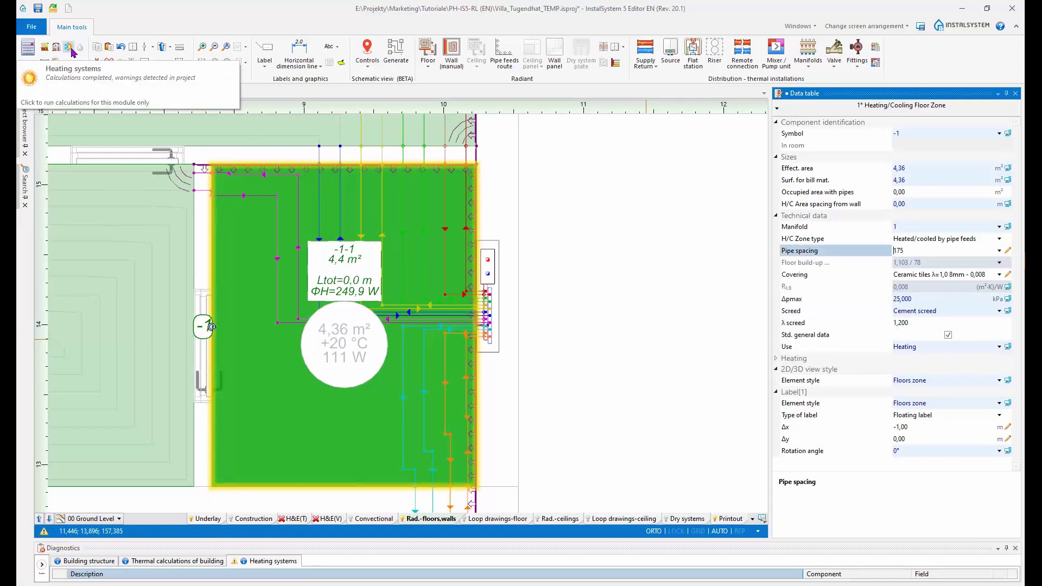
left_click(69, 49)
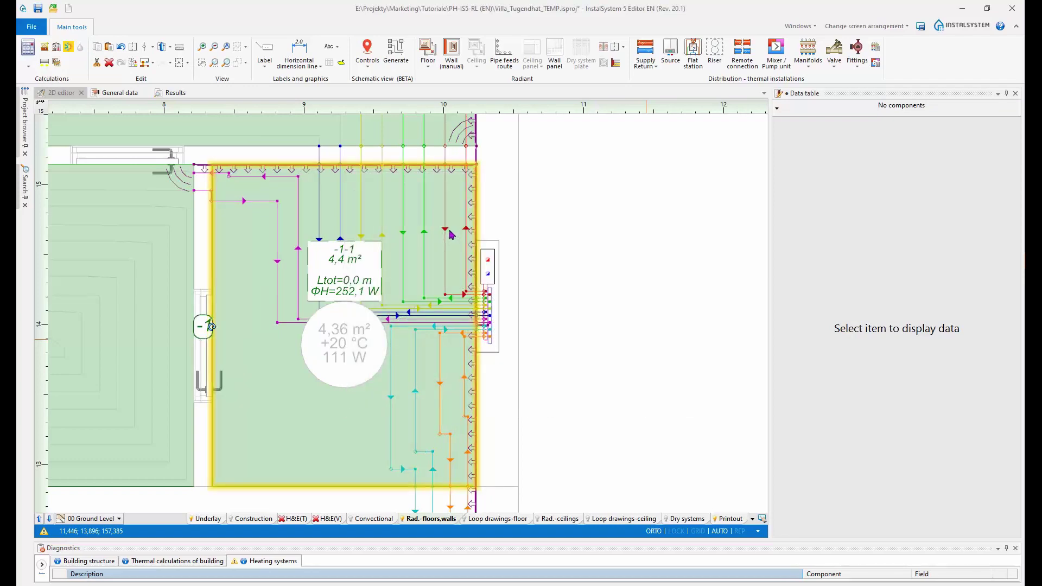
Step: Set the pipe feeds route above the manifold to 'Acc. to band - fill' with a band width of 1885 mm and recalculate the heating systems
middle_click_drag(478, 317, 520, 307)
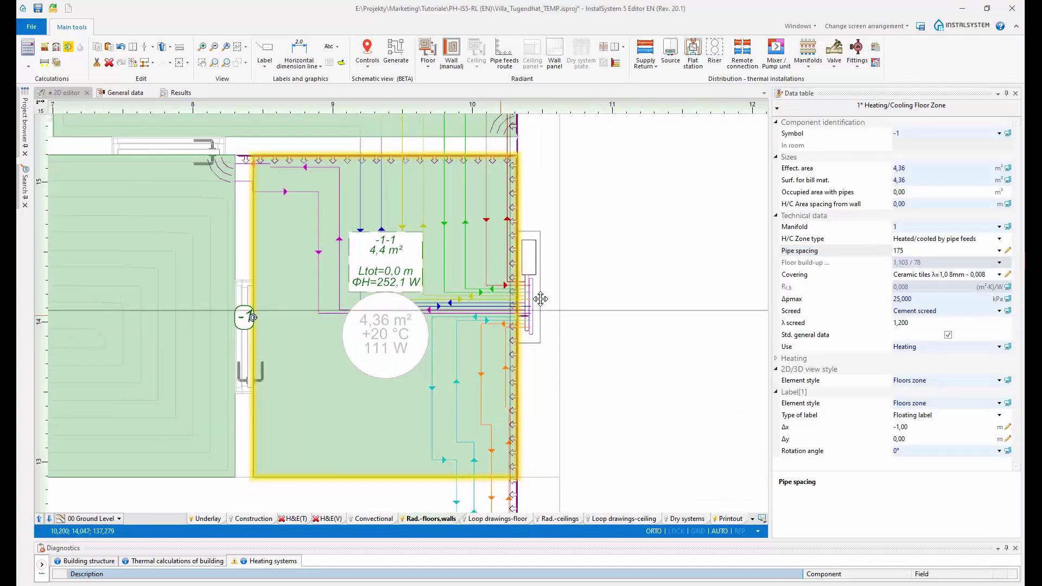
middle_click_drag(578, 283, 659, 247)
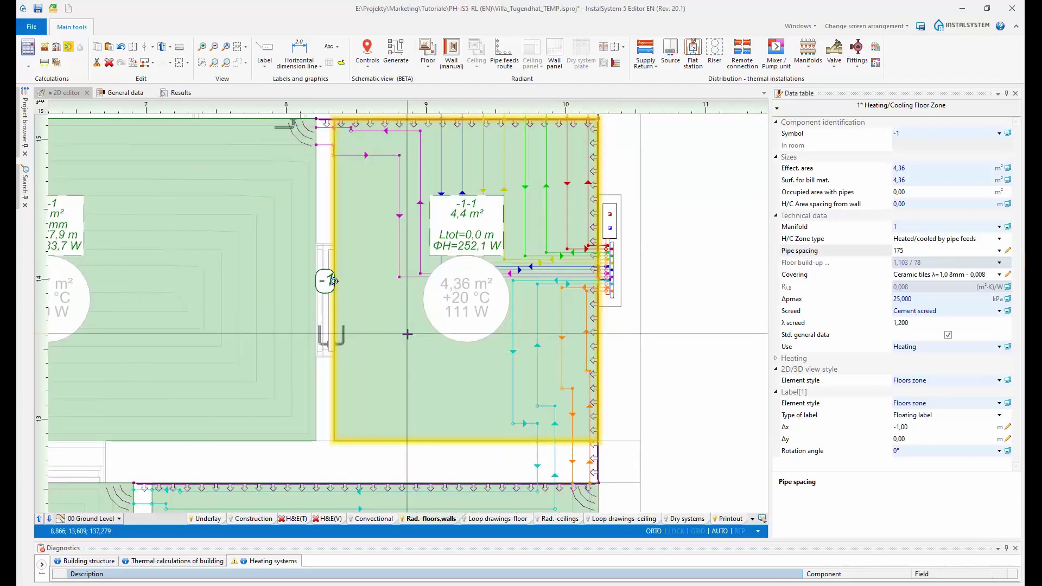
middle_click_drag(541, 302, 549, 321)
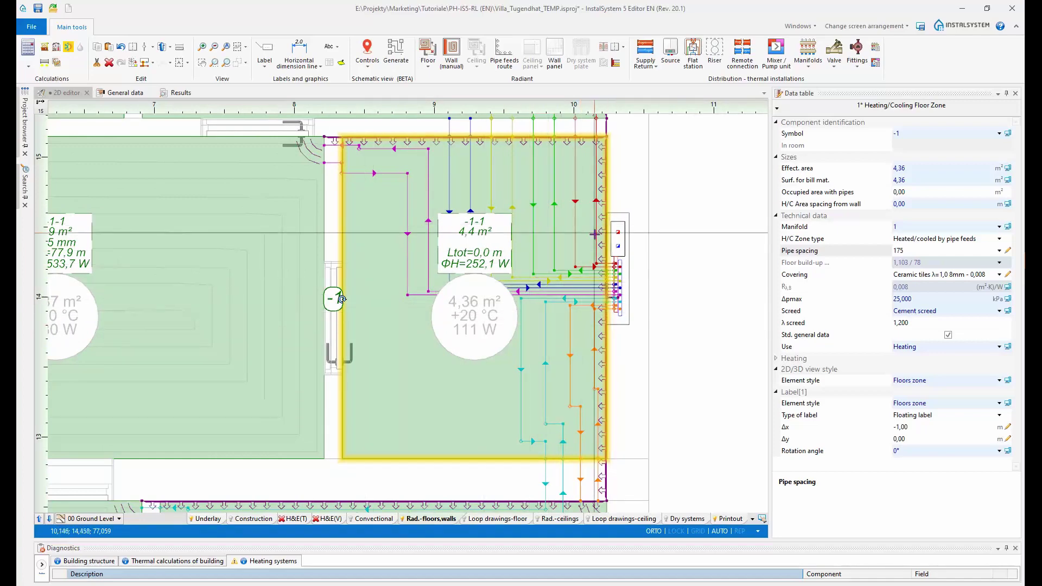
left_click(605, 260)
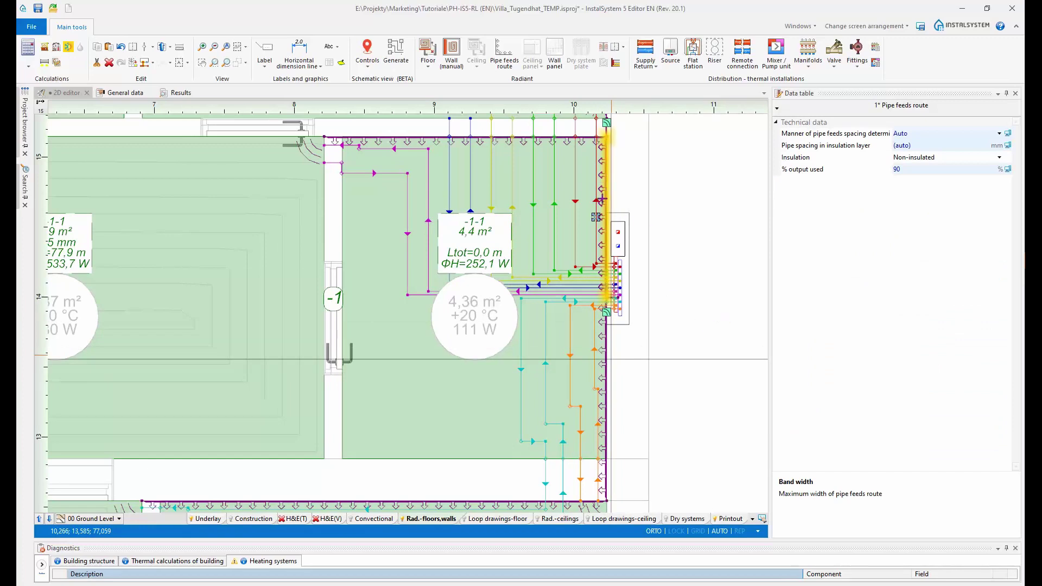
middle_click_drag(573, 207, 581, 222)
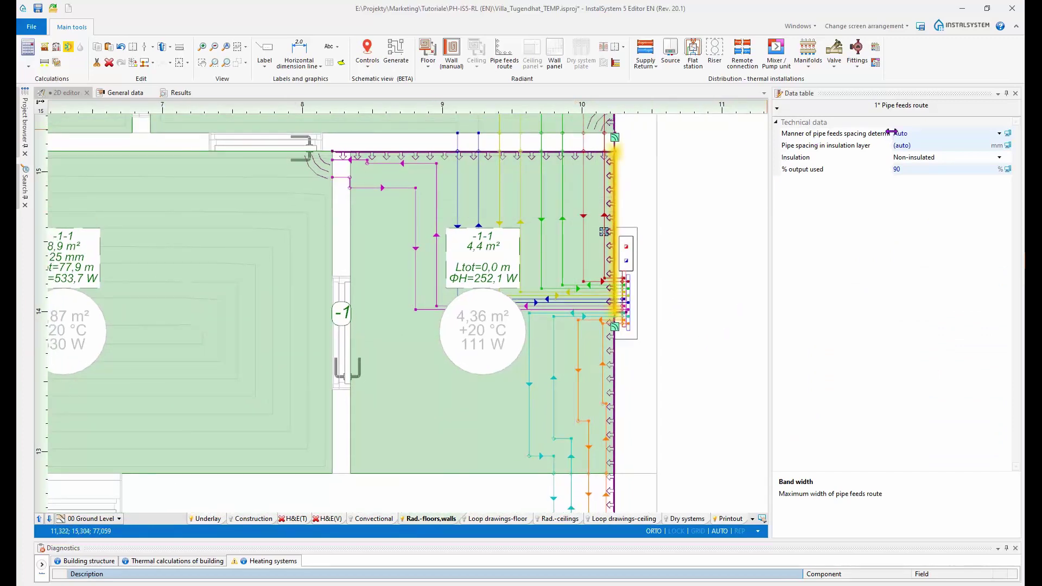
left_click_drag(891, 132, 901, 132)
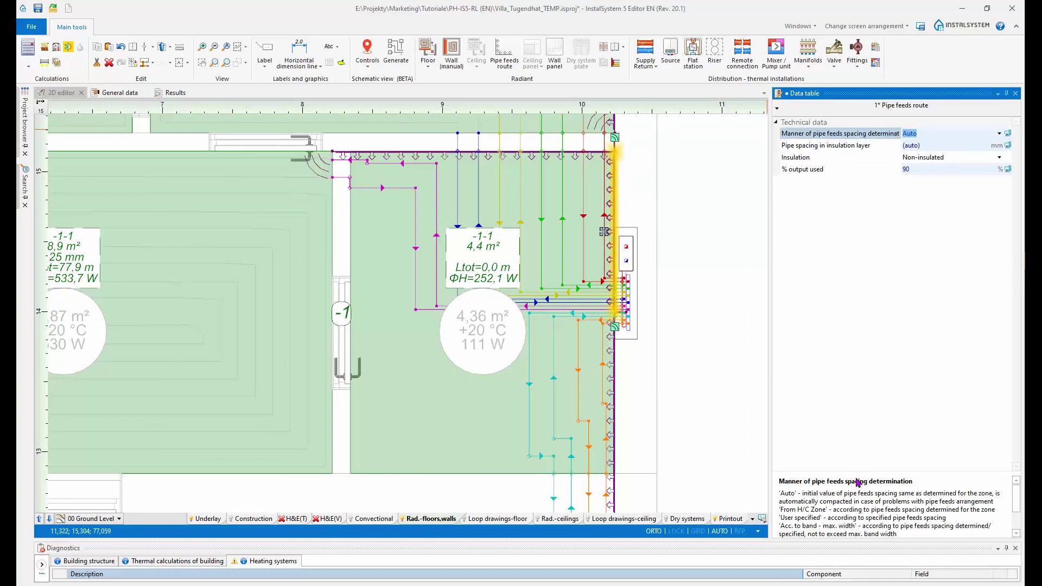
left_click_drag(860, 463, 860, 386)
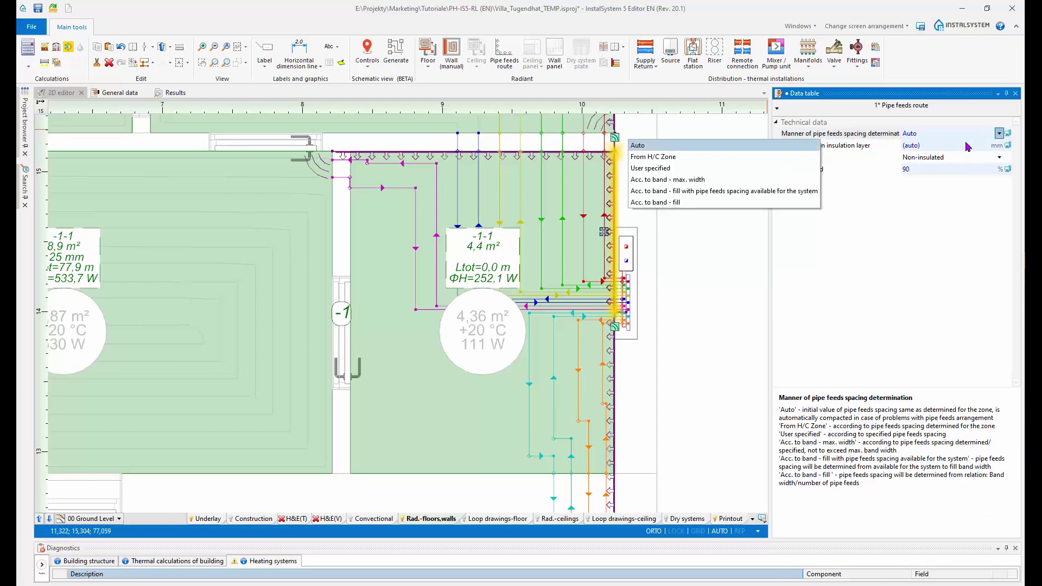
left_click(667, 203)
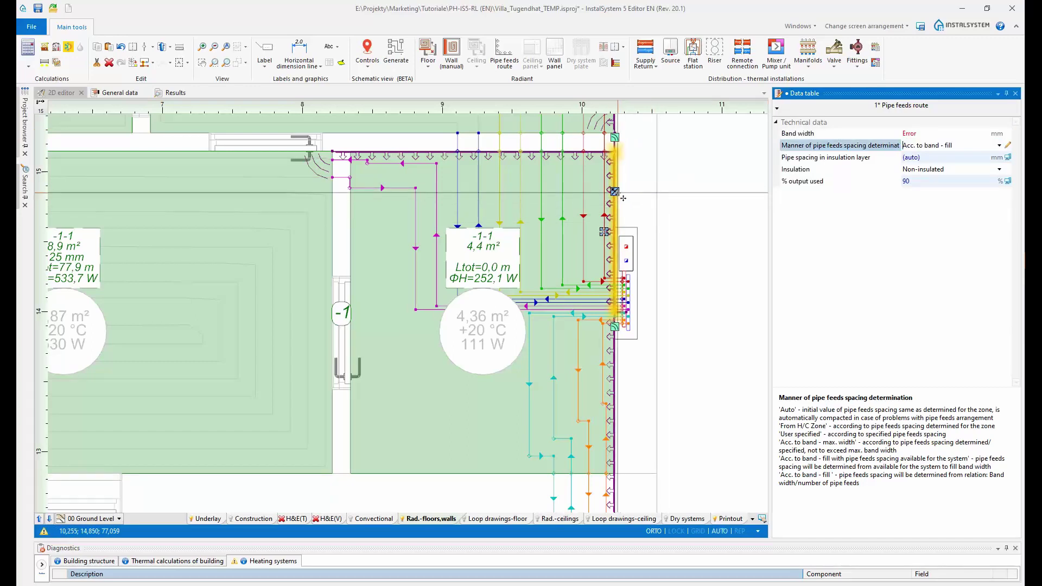
left_click_drag(615, 192, 351, 191)
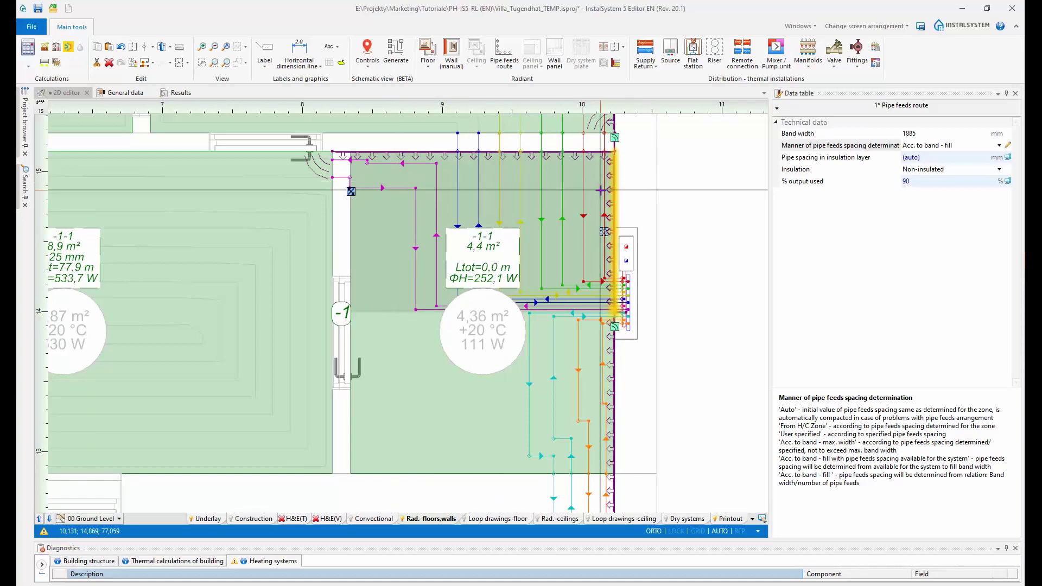
left_click(67, 48)
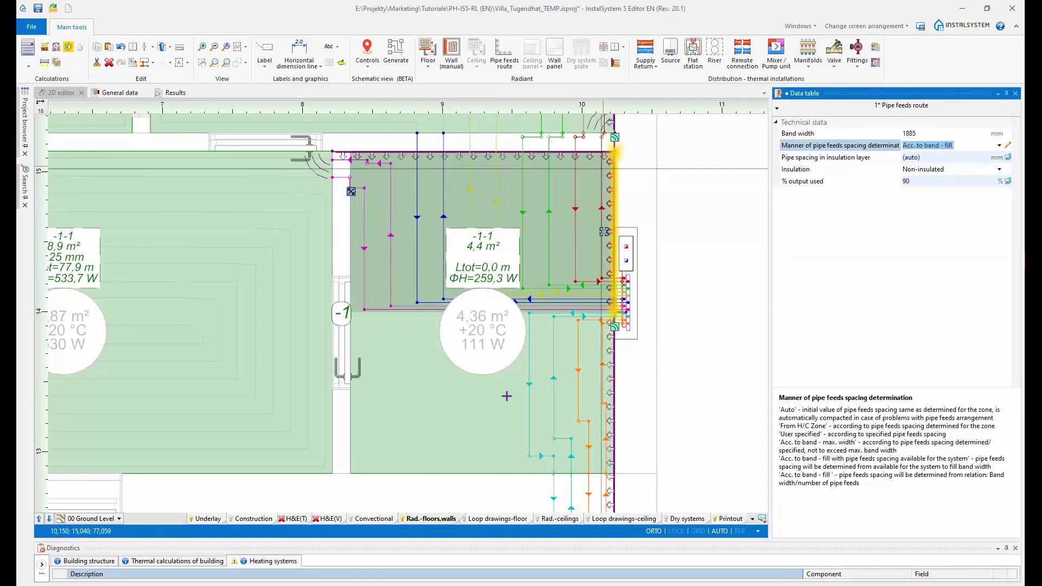
Step: Set the pipe feeds route below the manifold to 'Acc. to band - fill', widen its band to 1893 mm and recalculate
middle_click_drag(506, 397, 517, 353)
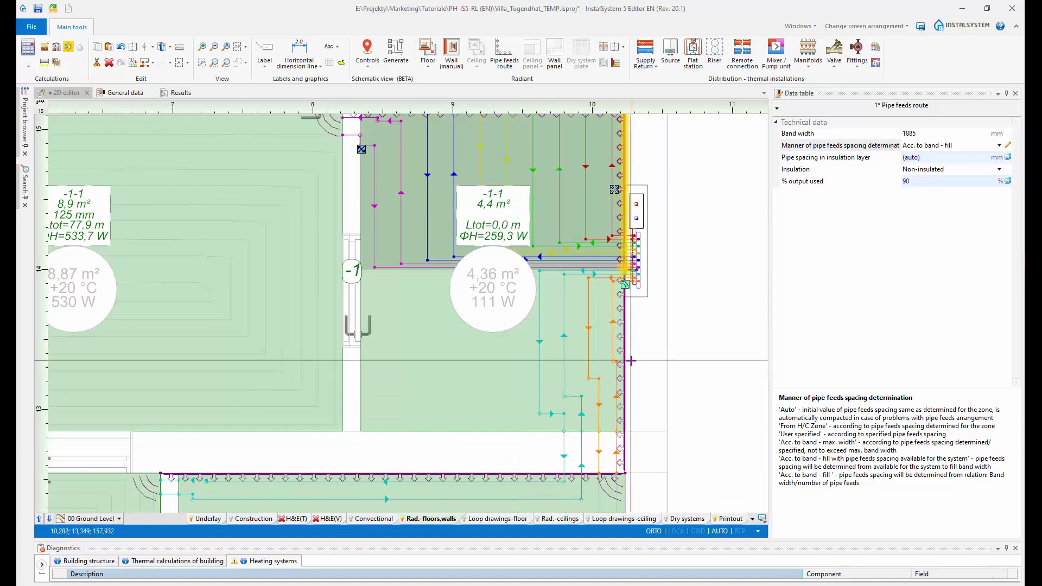
left_click(629, 382)
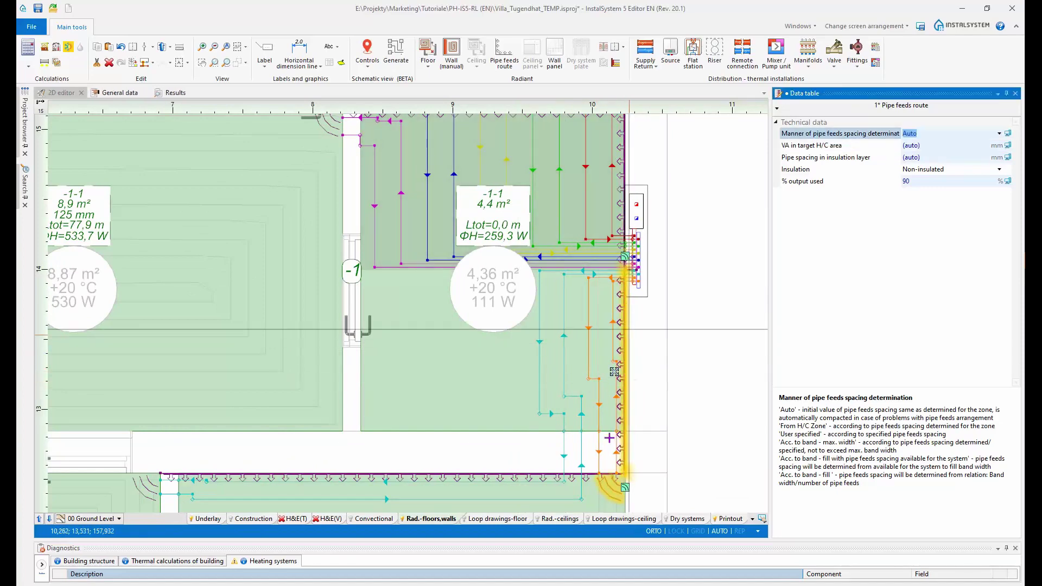
left_click(999, 133)
left_click(657, 204)
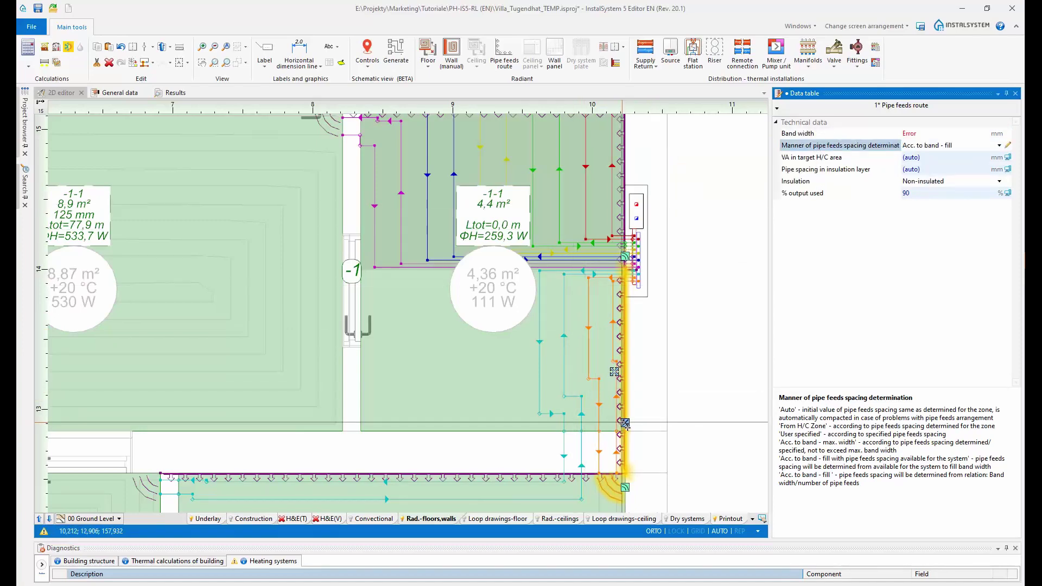
left_click_drag(624, 423, 361, 407)
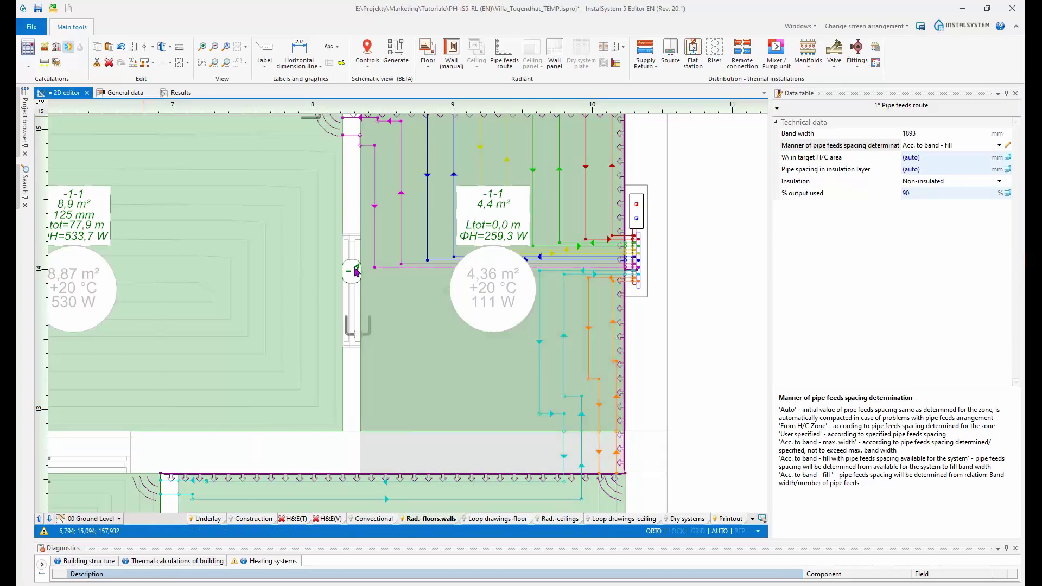
left_click(68, 47)
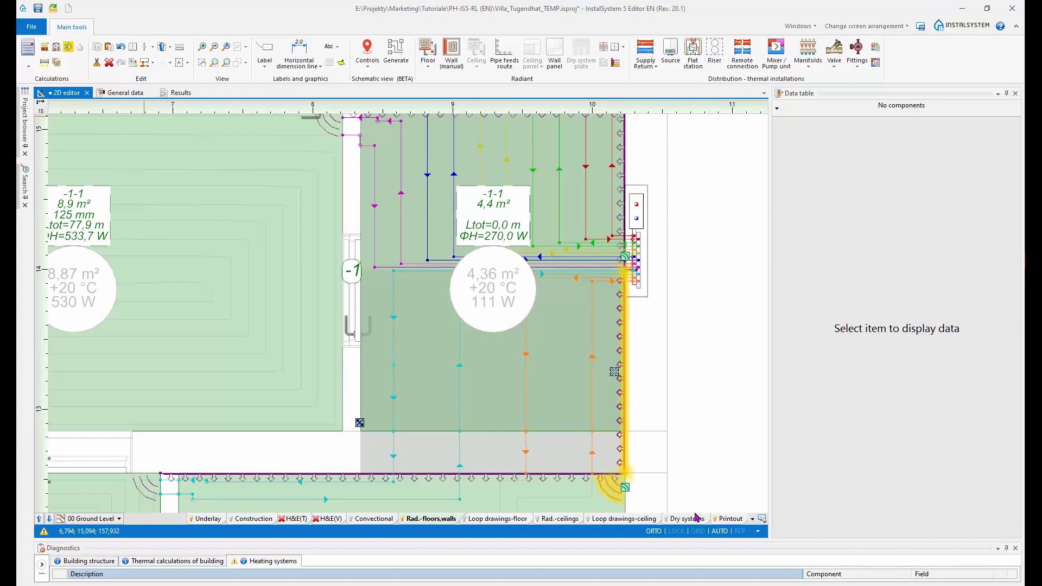
Step: Check the redistributed pipe feeds of the 4.36 m² room in the printout view
left_click(730, 519)
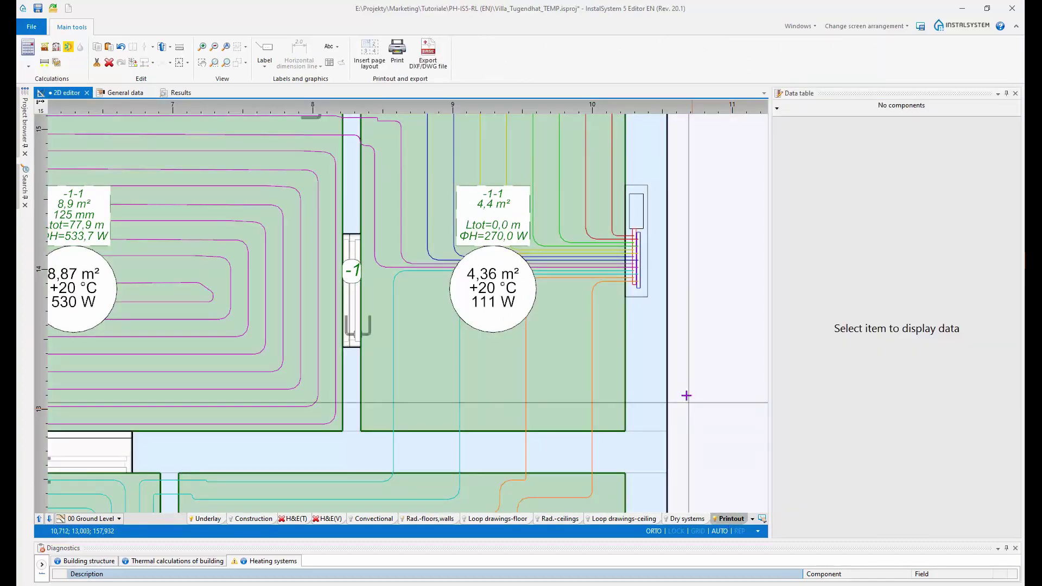
scroll(686, 396, "down", 2)
middle_click_drag(686, 395, 622, 345)
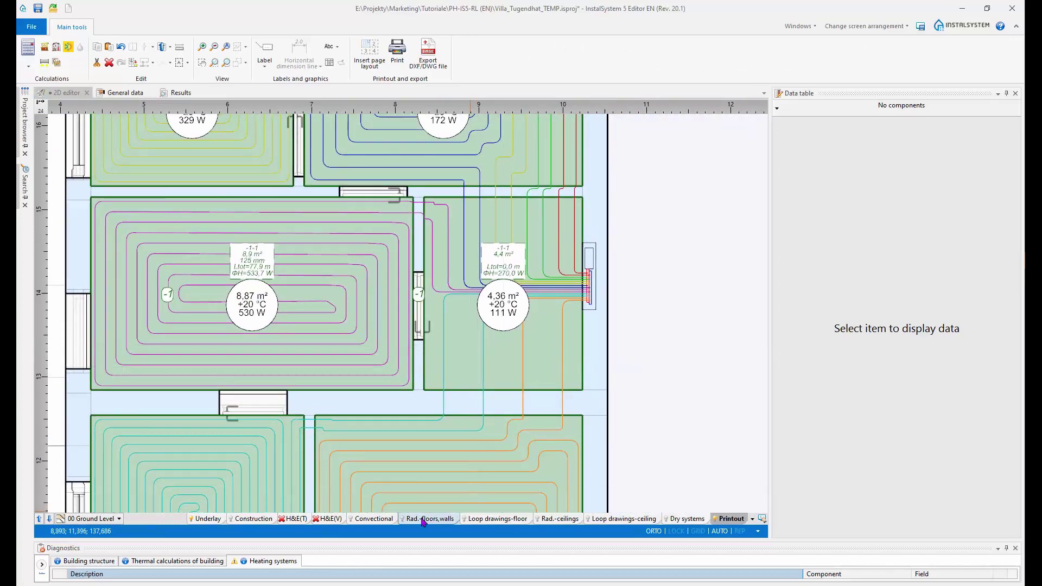
Step: Return to the radiant floors and walls view and open the floor zone data of the 4.36 m² room
left_click(426, 519)
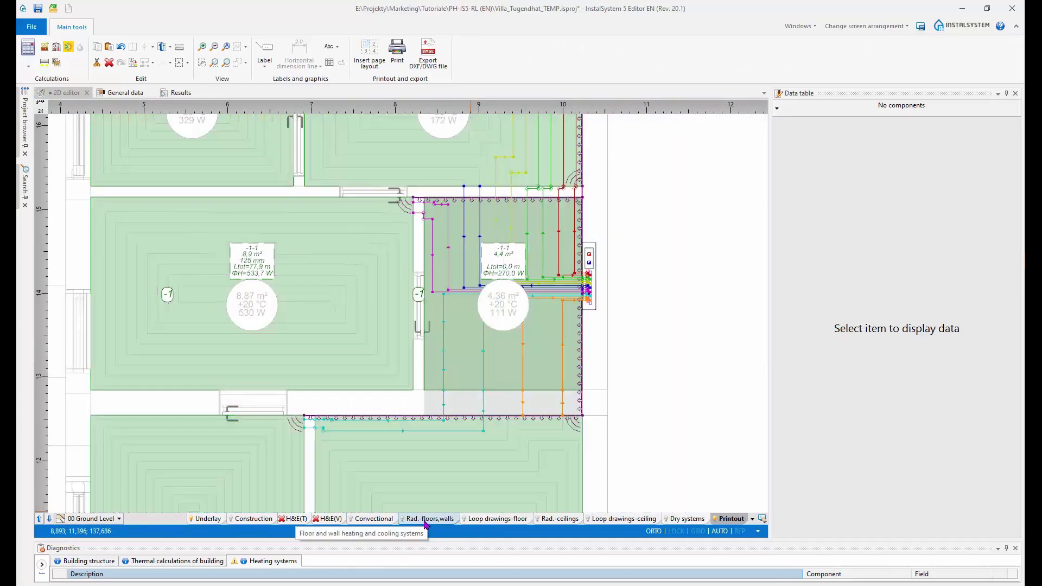
scroll(472, 397, "up", 2)
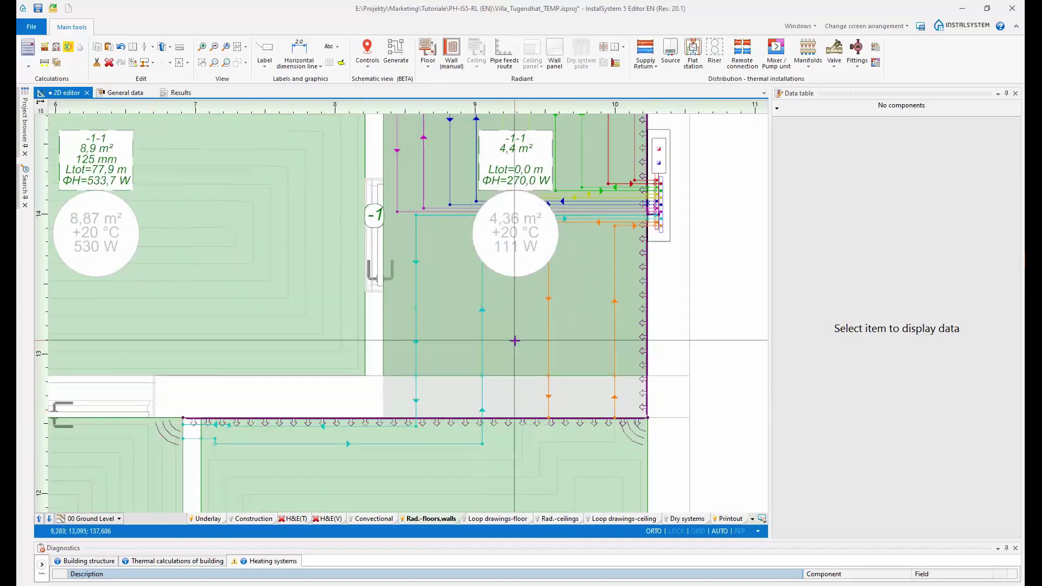
middle_click_drag(514, 341, 458, 398)
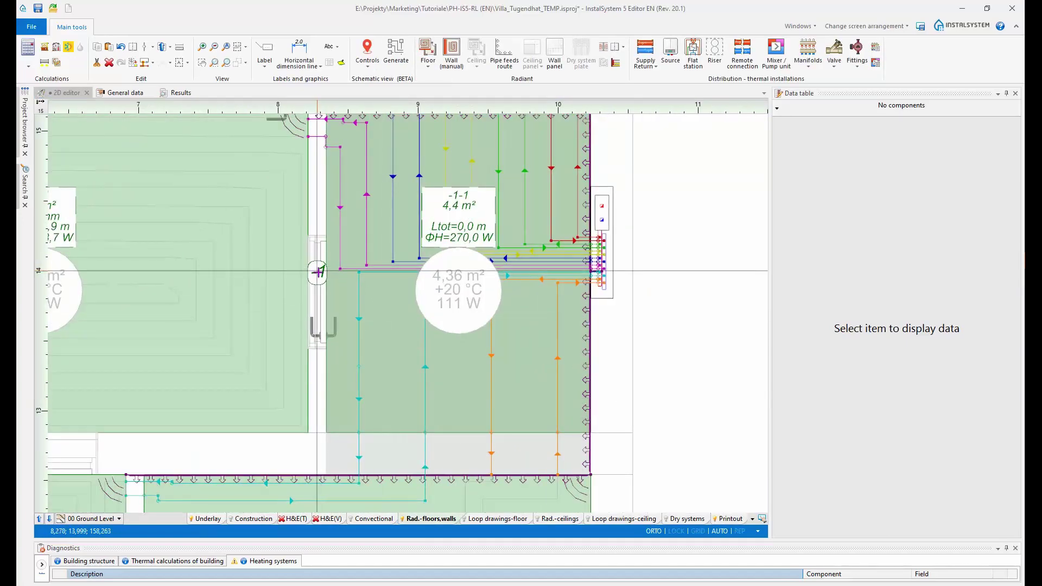
left_click(325, 272)
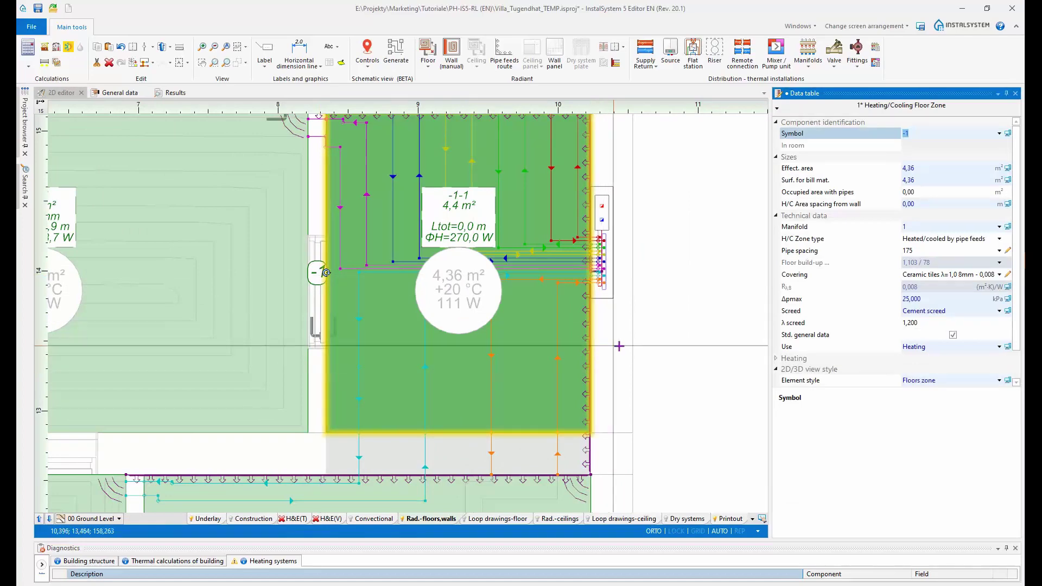
Step: Narrow the band of the pipe feeds route below the manifold to 1222 mm and recalculate the heating systems
scroll(621, 347, "down", 2)
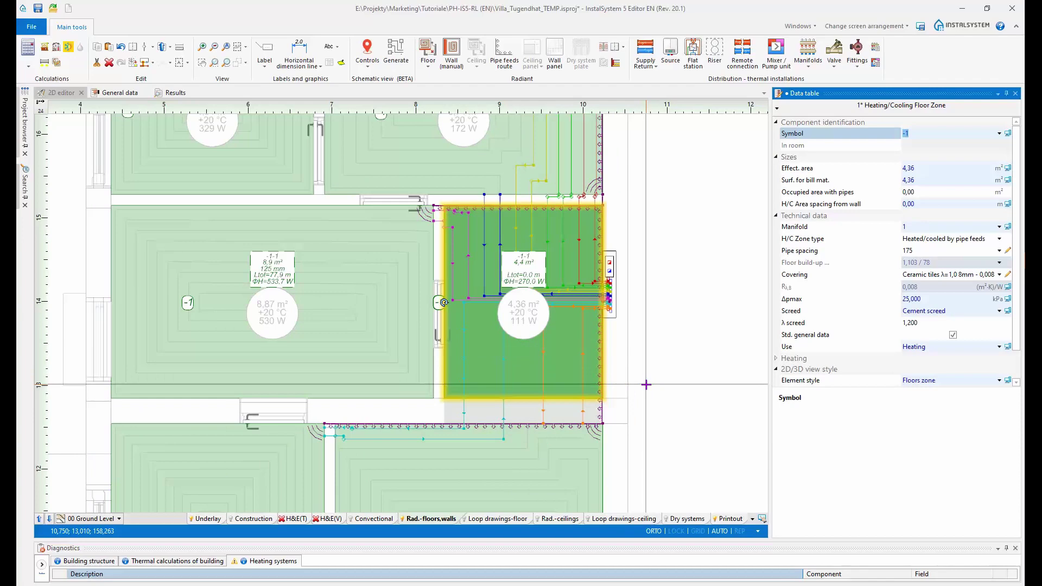
left_click(629, 352)
left_click(602, 357)
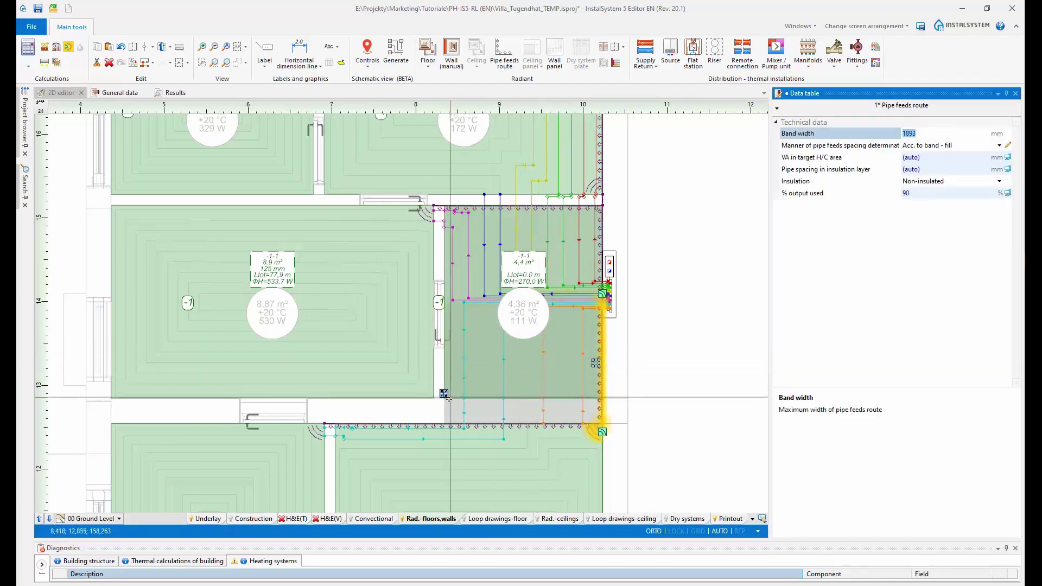
left_click_drag(504, 398, 500, 395)
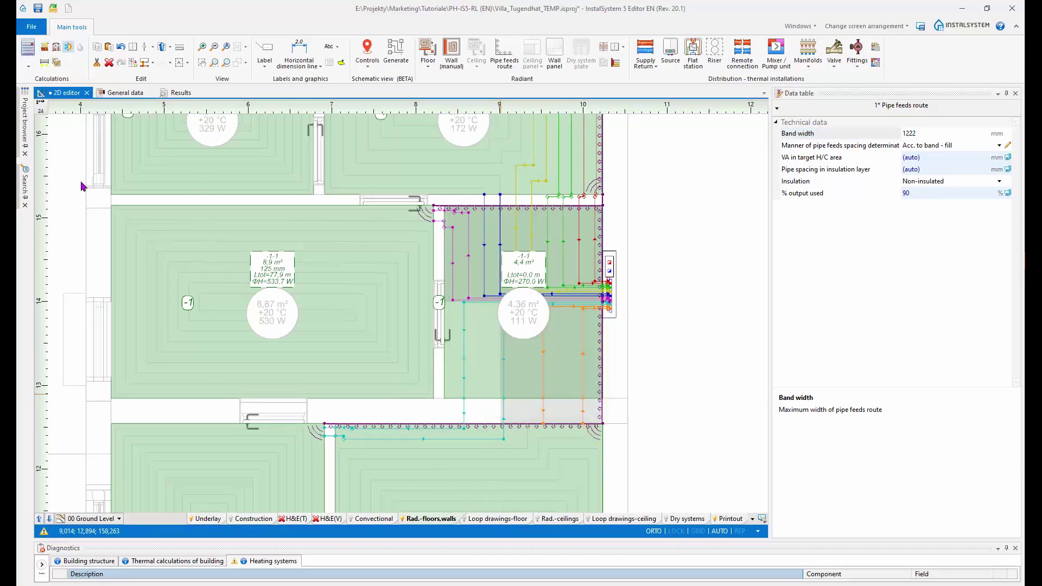
left_click(69, 49)
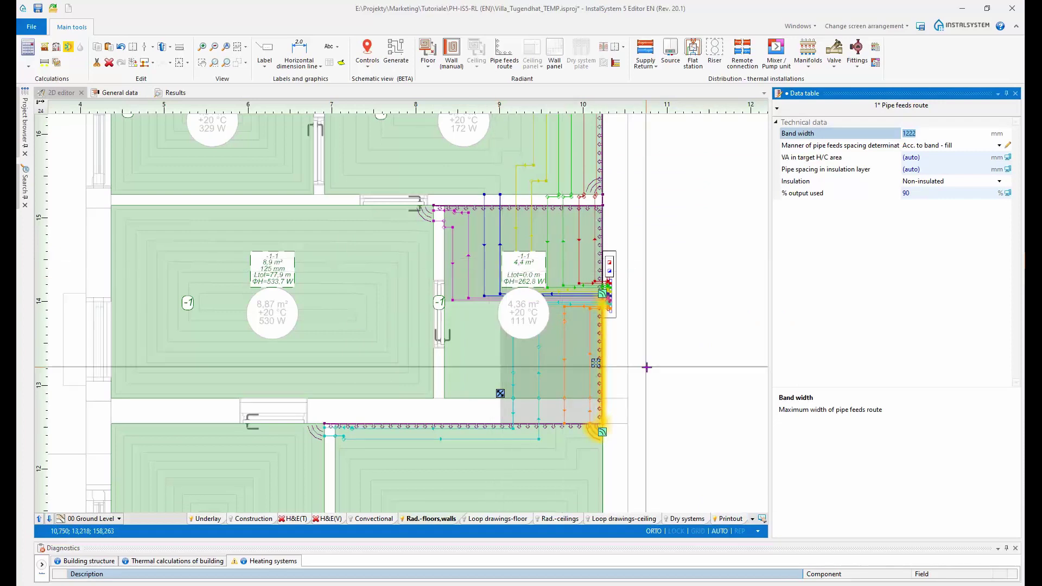
Step: Select the floor zone of the 4.36 m² room to examine the area left beside the pipe feeds band, and save the project
middle_click_drag(615, 361, 625, 367)
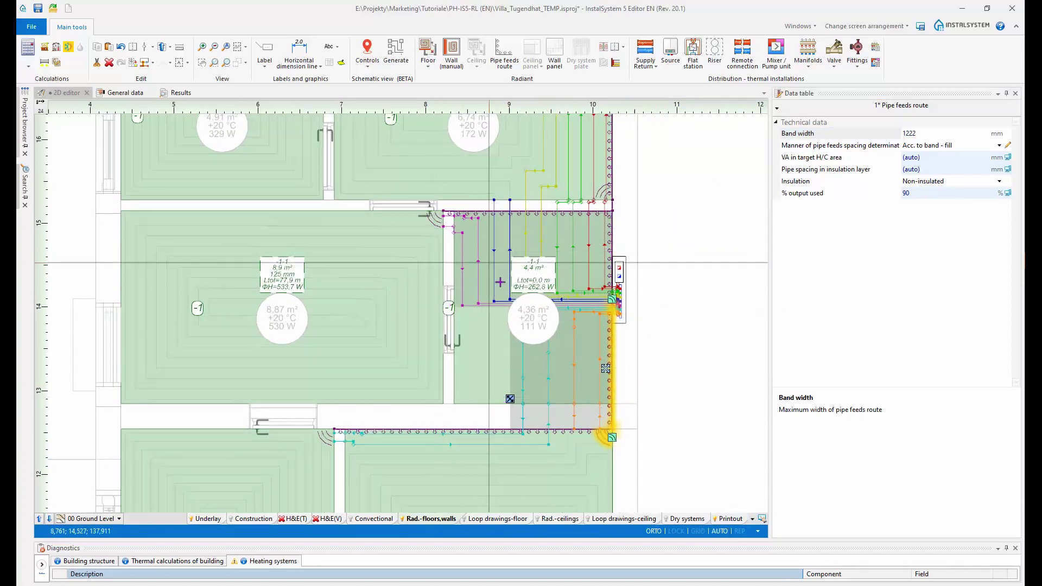
scroll(504, 253, "up", 2)
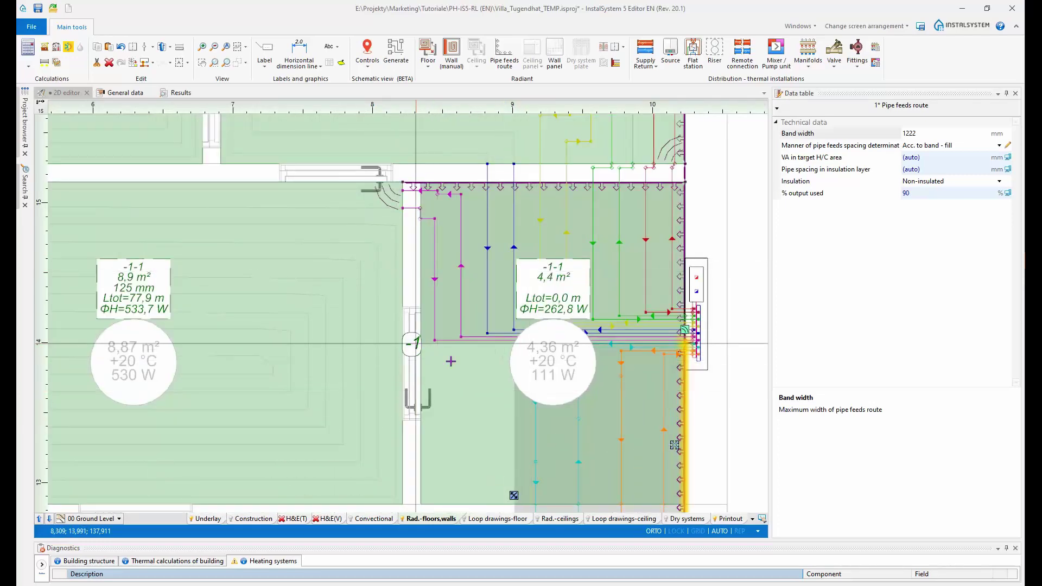
left_click(421, 344)
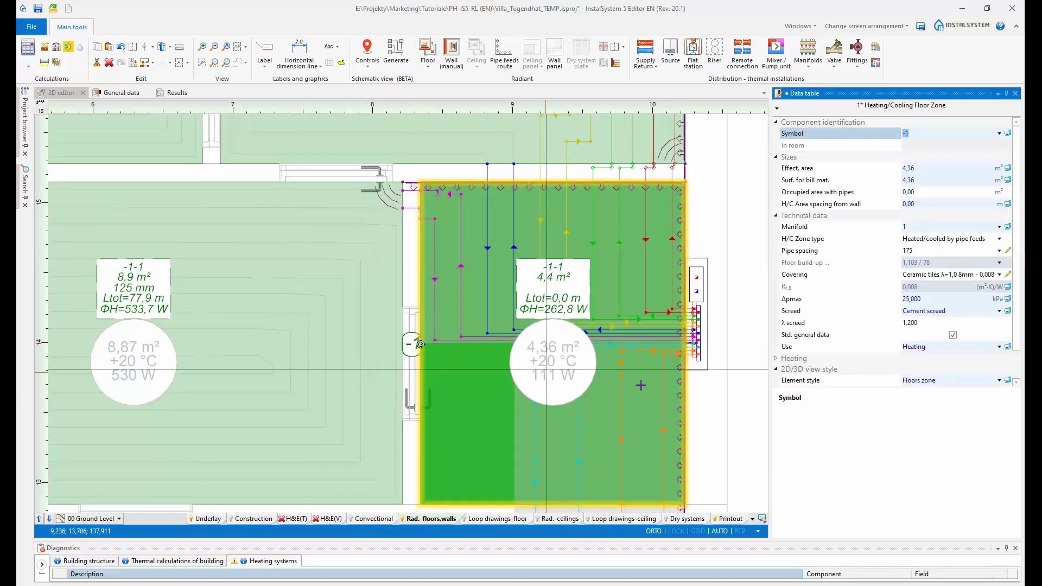
scroll(547, 369, "down", 2)
middle_click_drag(695, 432, 661, 417)
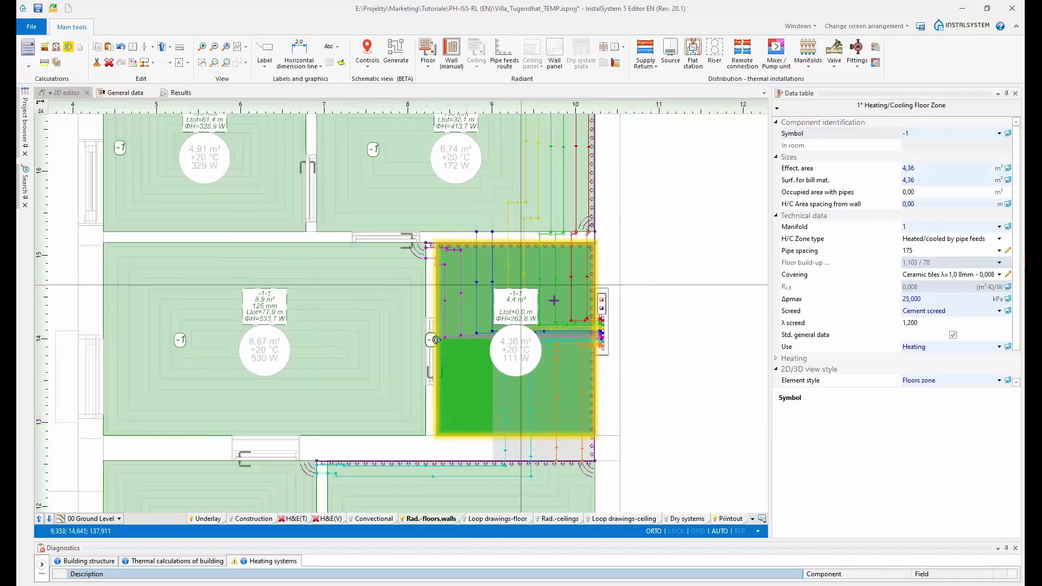
key("ctrl+s")
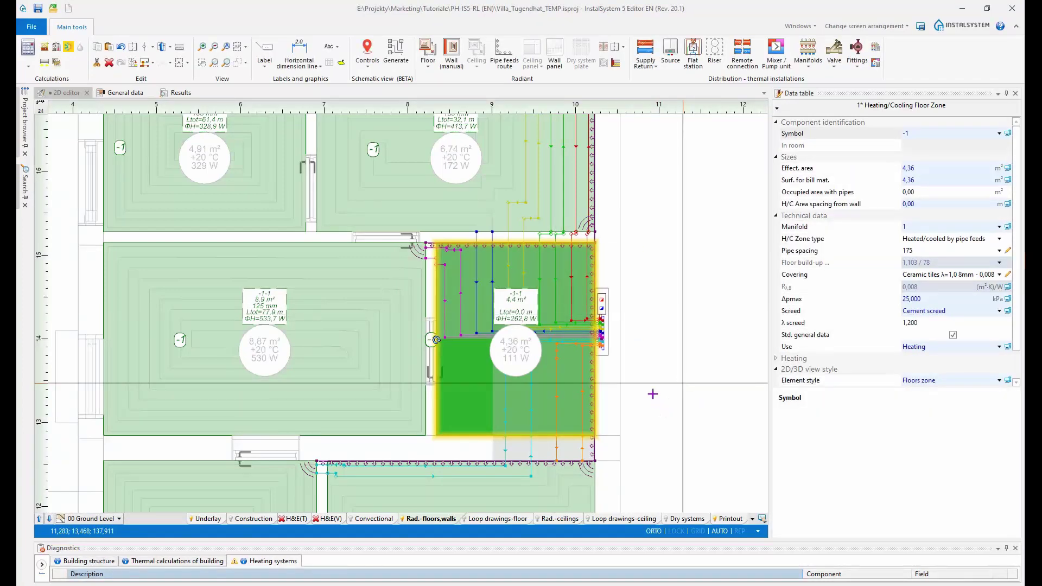
Step: Change the H/C zone type of the 4.36 m² floor zone to Standard
middle_click_drag(673, 425, 662, 413)
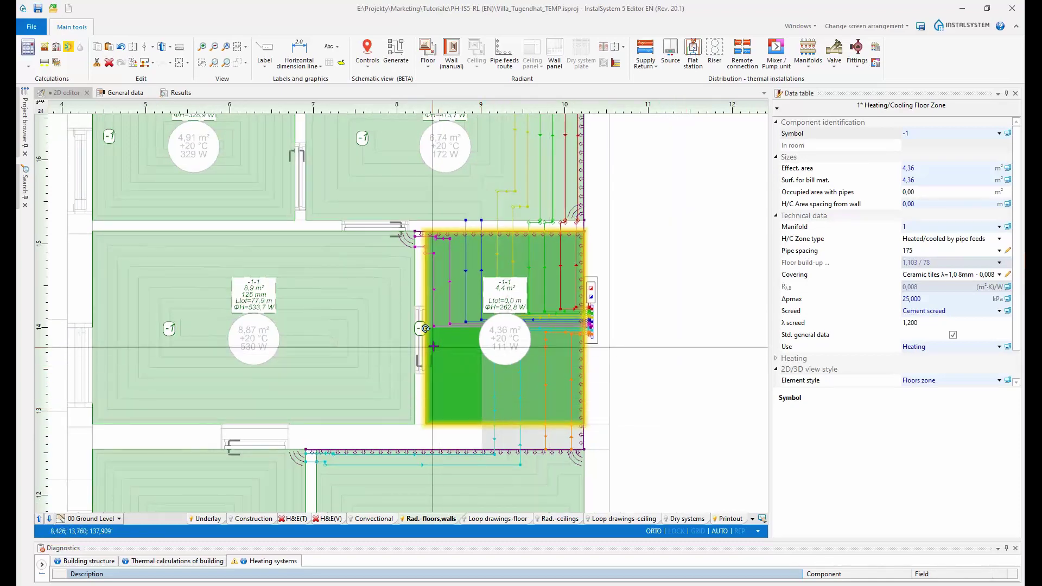
scroll(599, 345, "up", 2)
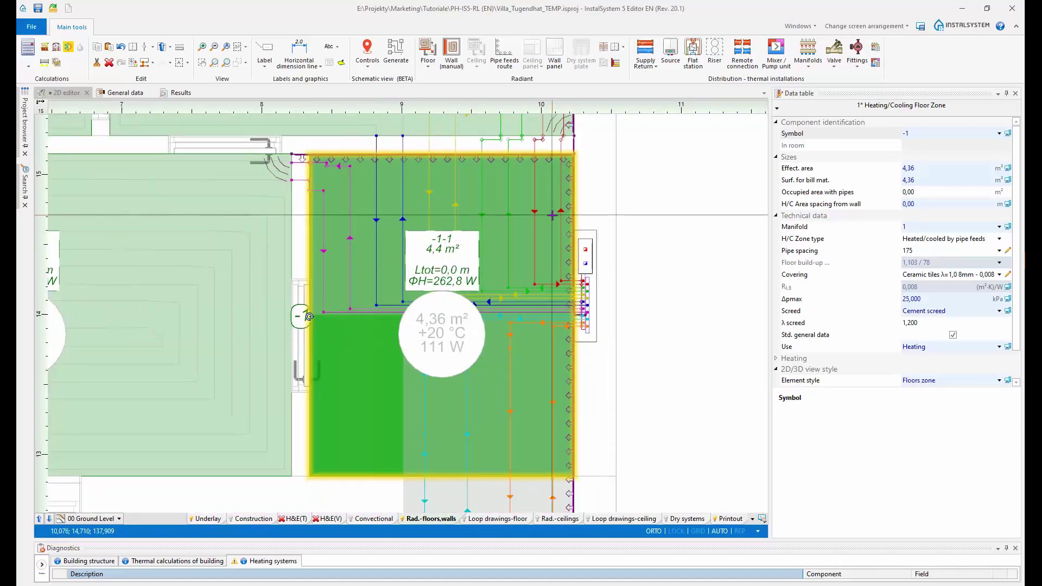
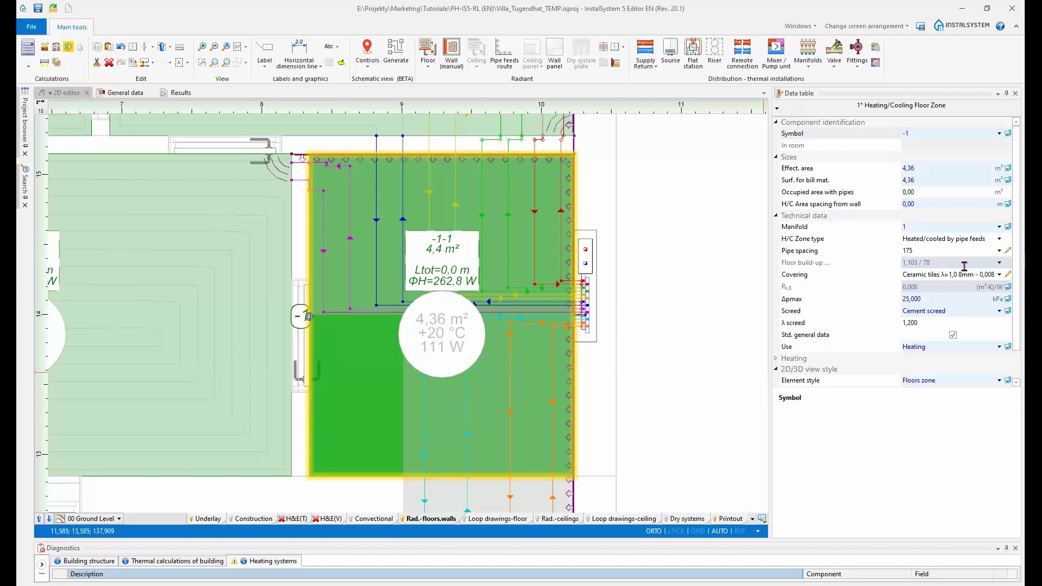
left_click(1000, 240)
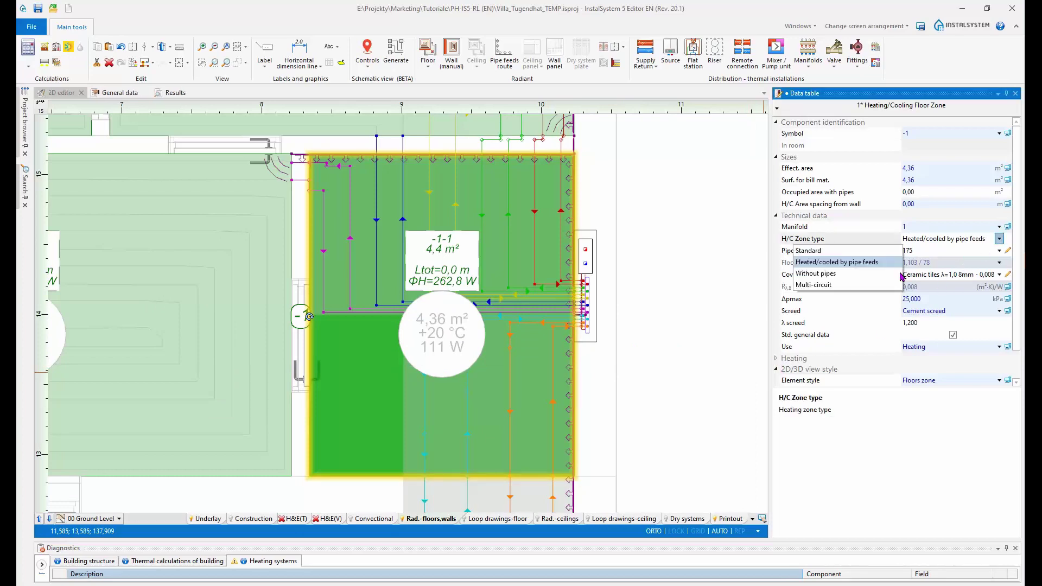
left_click(810, 251)
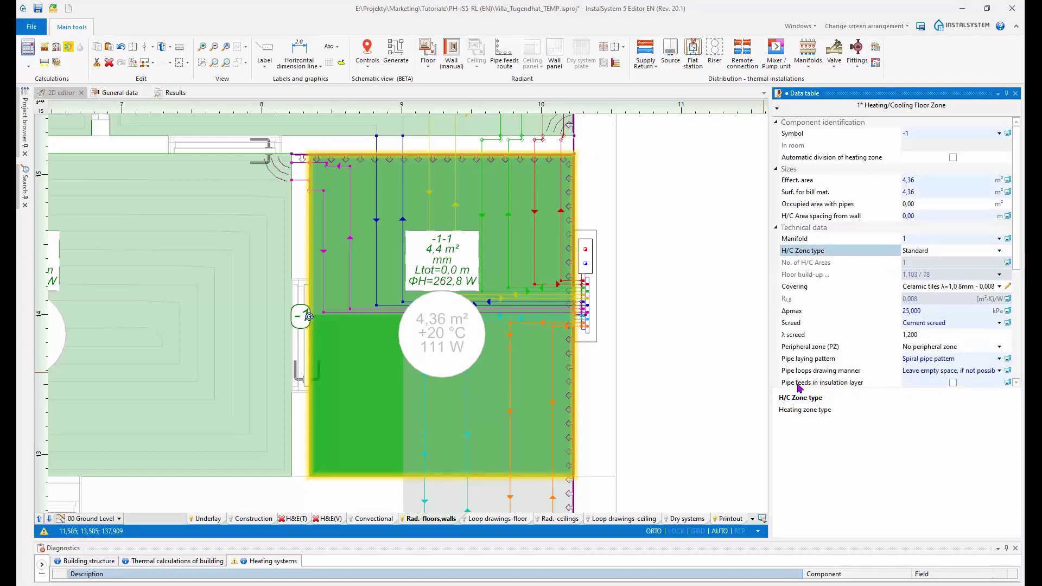
Step: Enable pipe feeds in insulation layer for the floor zone of the 4.36 m² room and deselect the zone
left_click(798, 386)
left_click(955, 384)
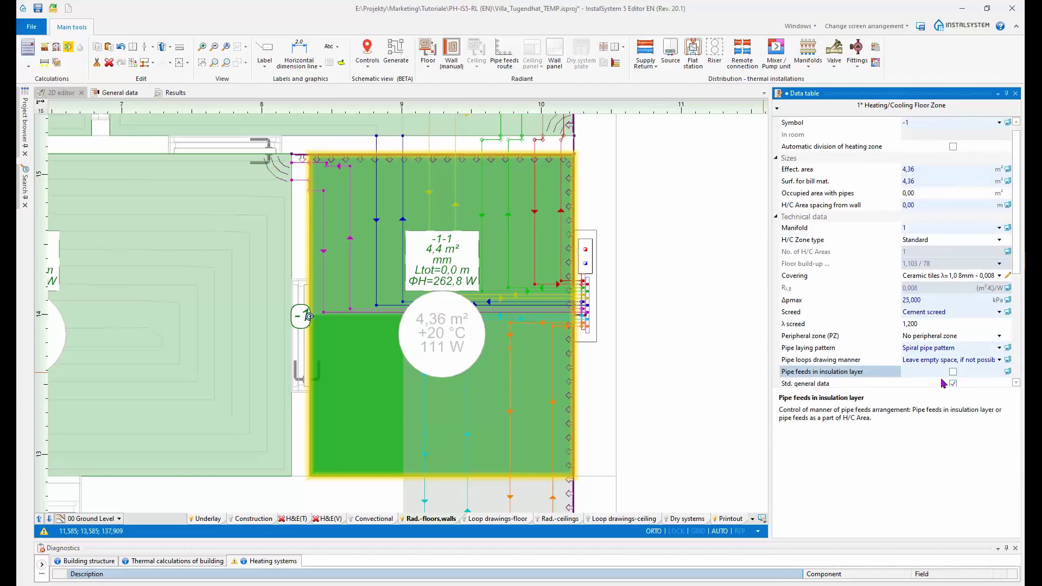
left_click(955, 384)
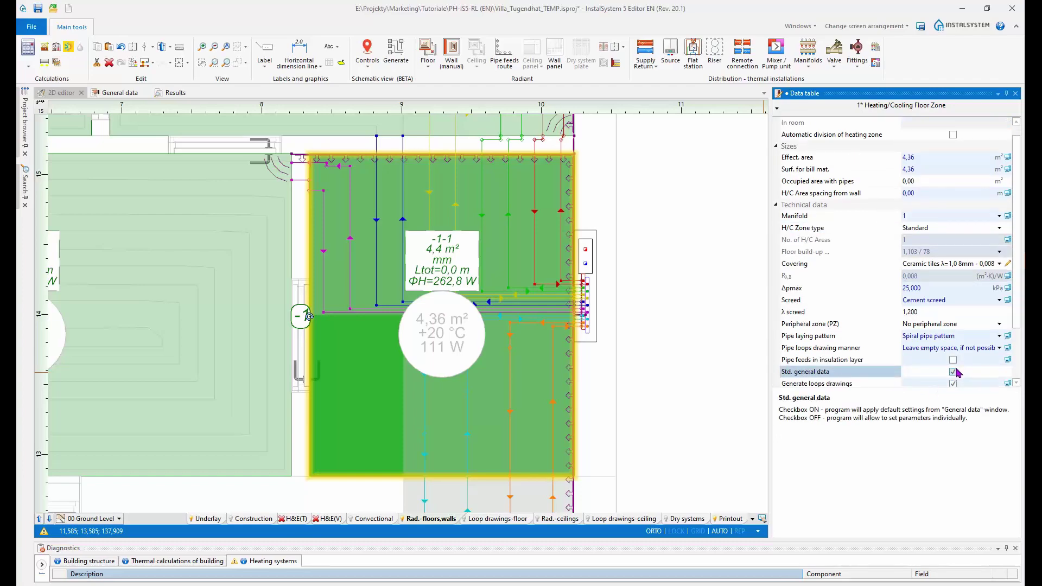
left_click(954, 360)
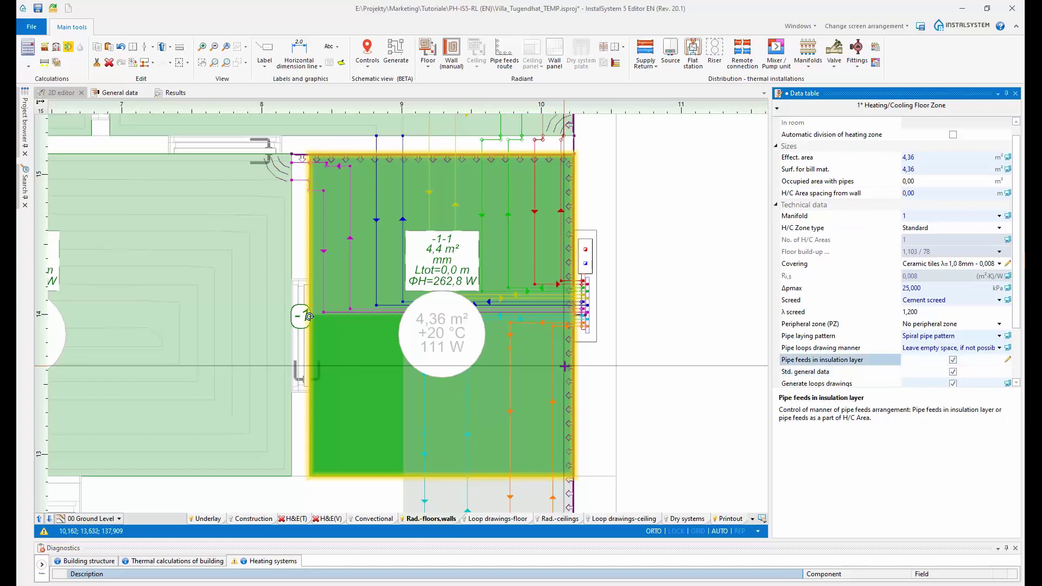
left_click(653, 334)
Step: Select the pipe feeds route at the manifold to check its spacing data, and recalculate the heating systems
scroll(564, 323, "up", 6)
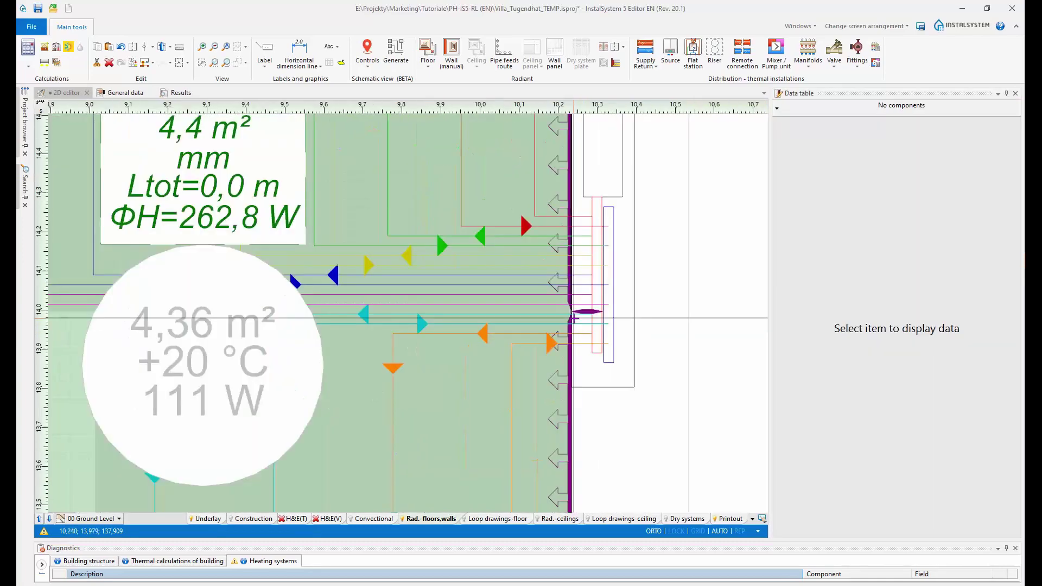
left_click(562, 321)
left_click(558, 308)
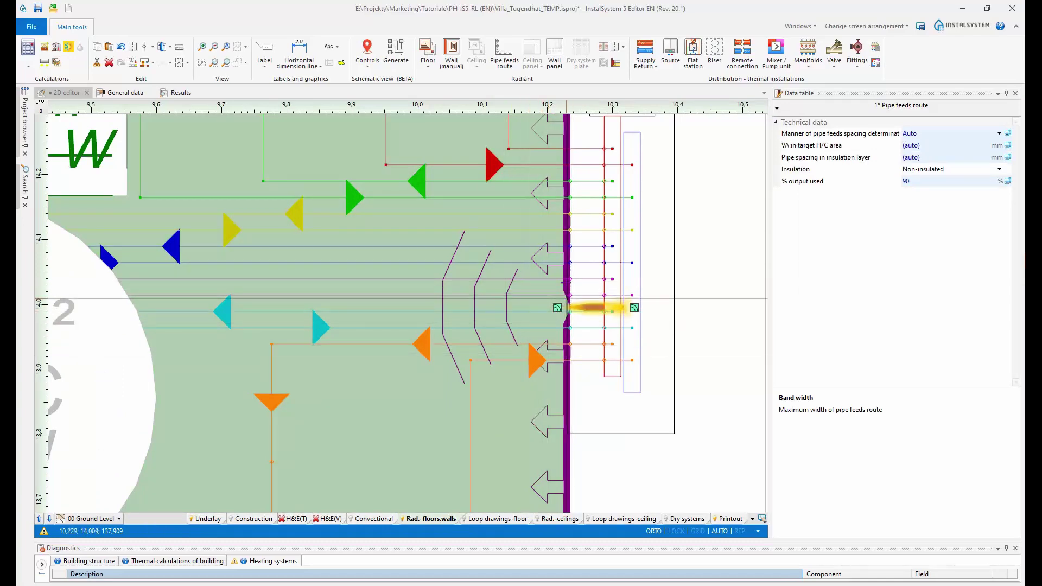
scroll(572, 344, "down", 4)
scroll(573, 344, "down", 3)
middle_click_drag(630, 344, 595, 349)
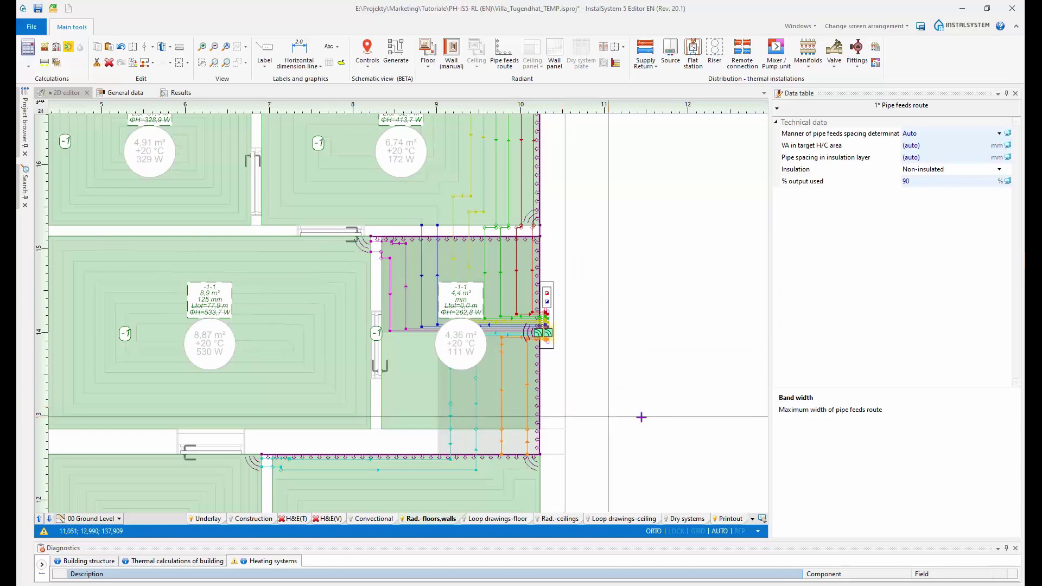
left_click(68, 49)
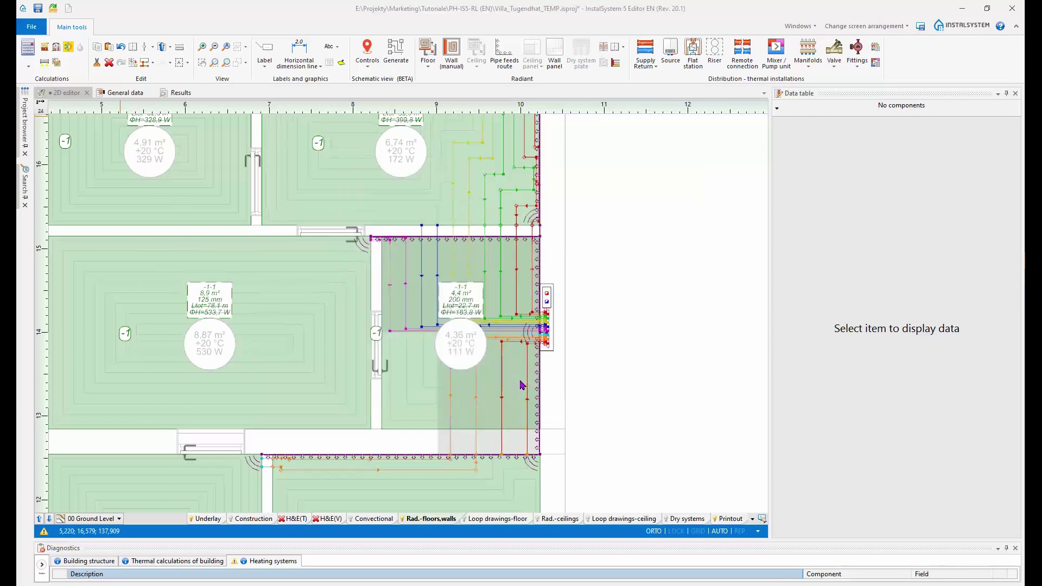
Step: Examine the recalculated loop layout of the 4.36 m² room around the pipe feeds route
key("F3")
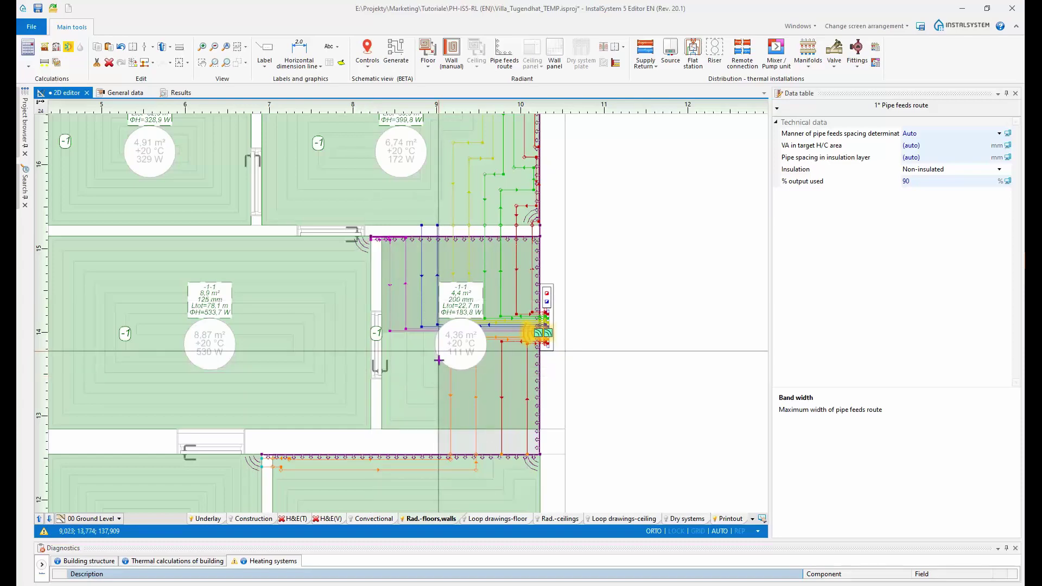
scroll(425, 393, "up", 2)
scroll(419, 358, "up", 2)
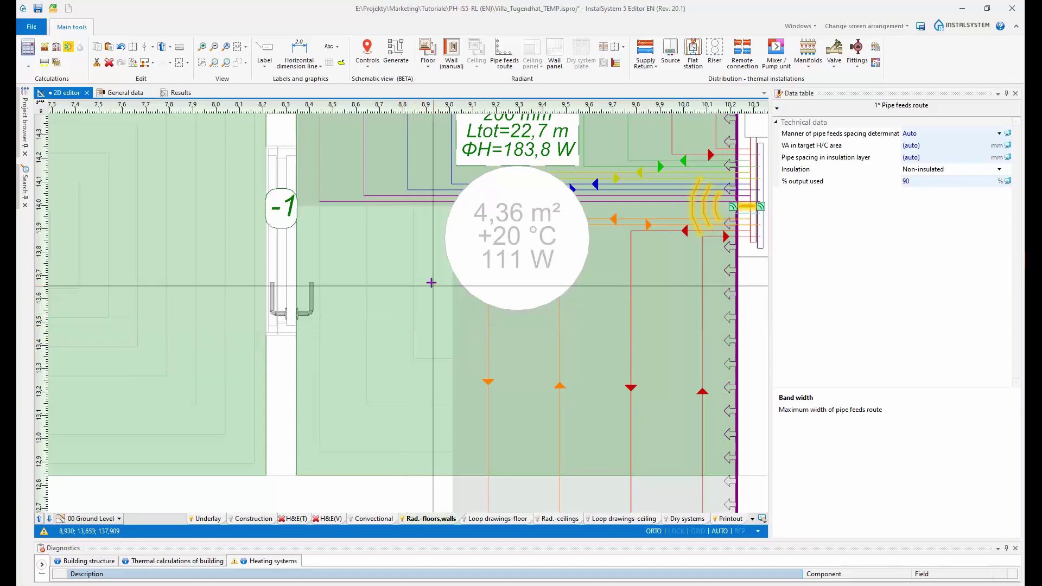
scroll(410, 329, "down", 4)
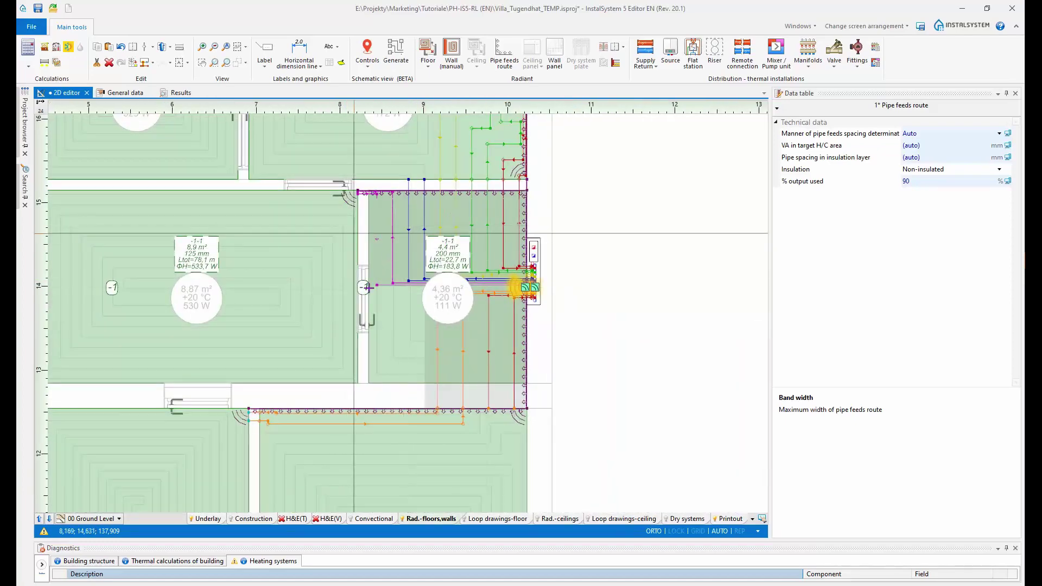
middle_click_drag(567, 340, 590, 353)
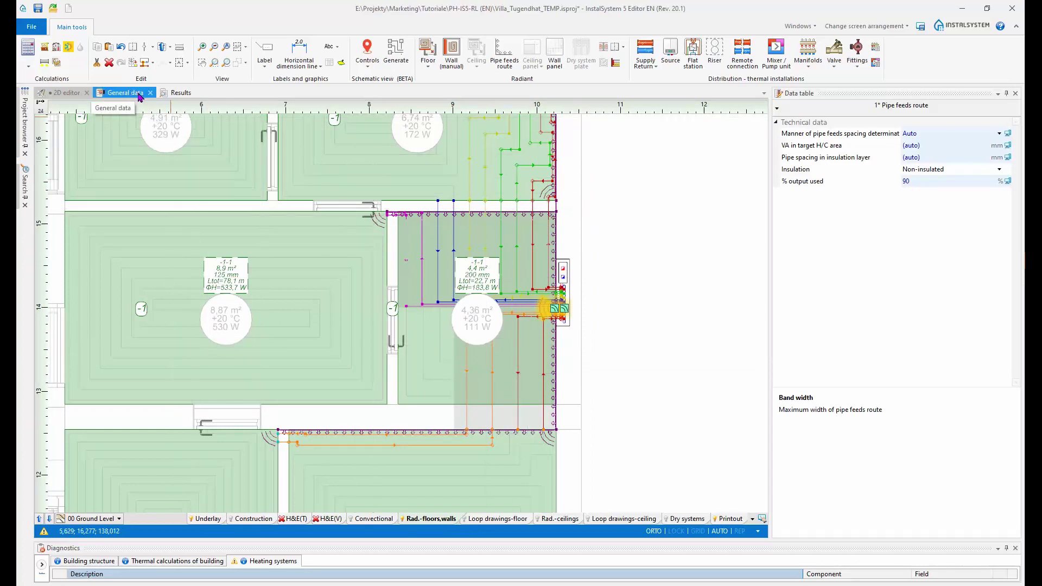
Step: Open the 3D view beside the floor plan and collapse the data table to make room for it
left_click(812, 26)
left_click(714, 94)
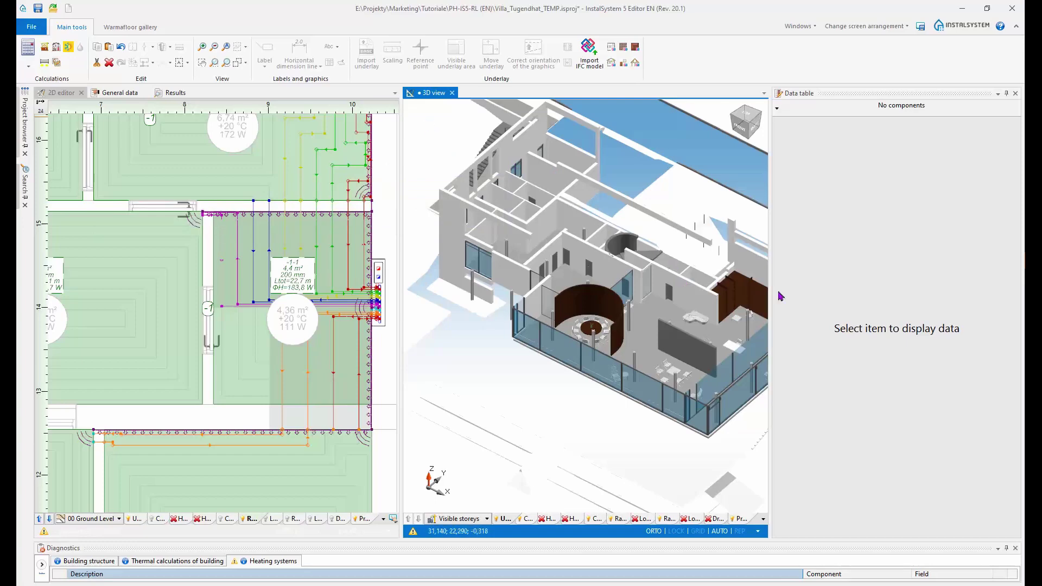
left_click(1005, 94)
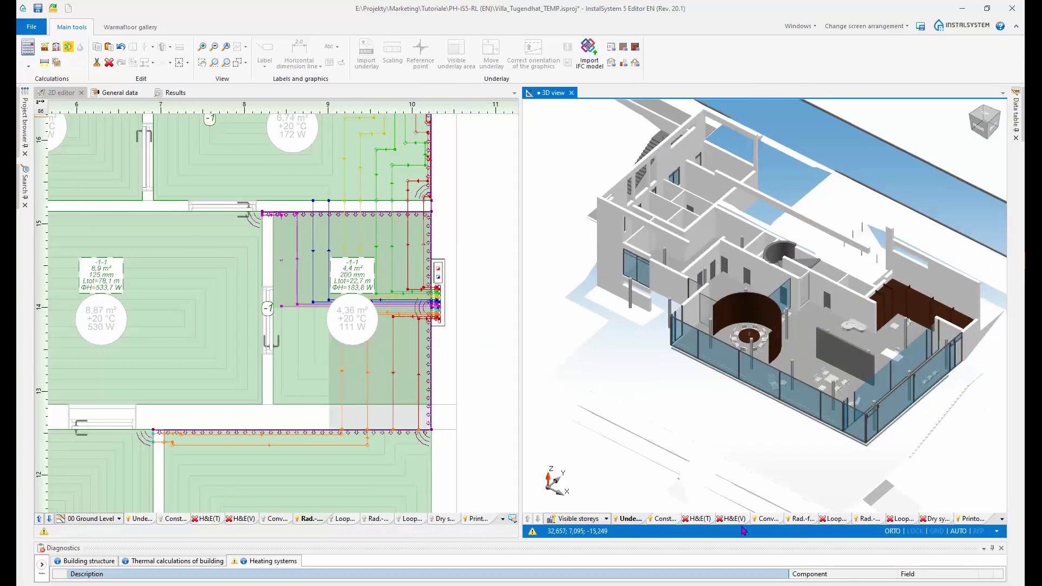
Step: Show only the radiant floor loop drawings in the 3D view, keeping them visible when inactive
left_click(805, 519)
right_click(834, 518)
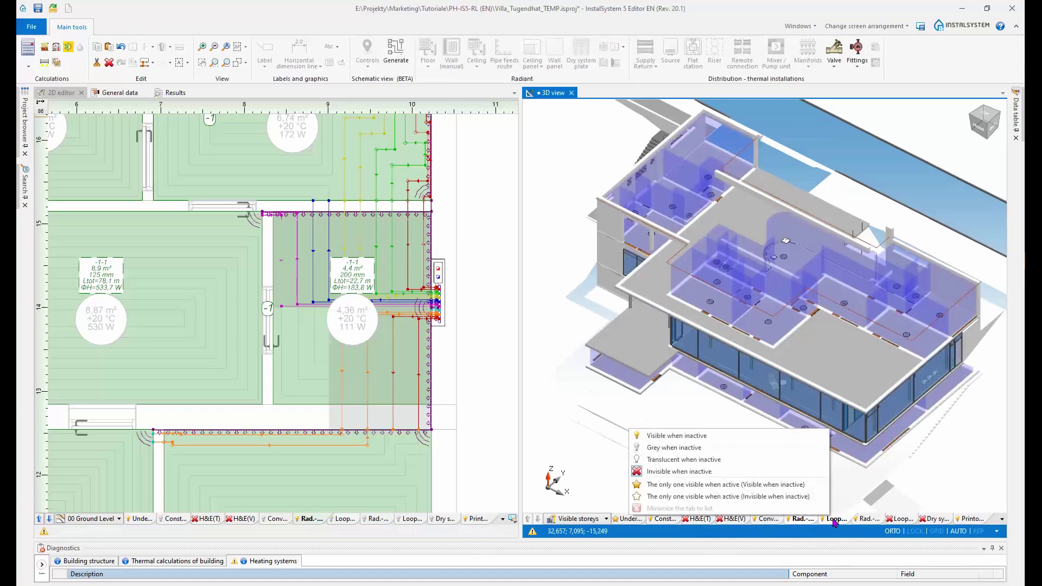
left_click(704, 484)
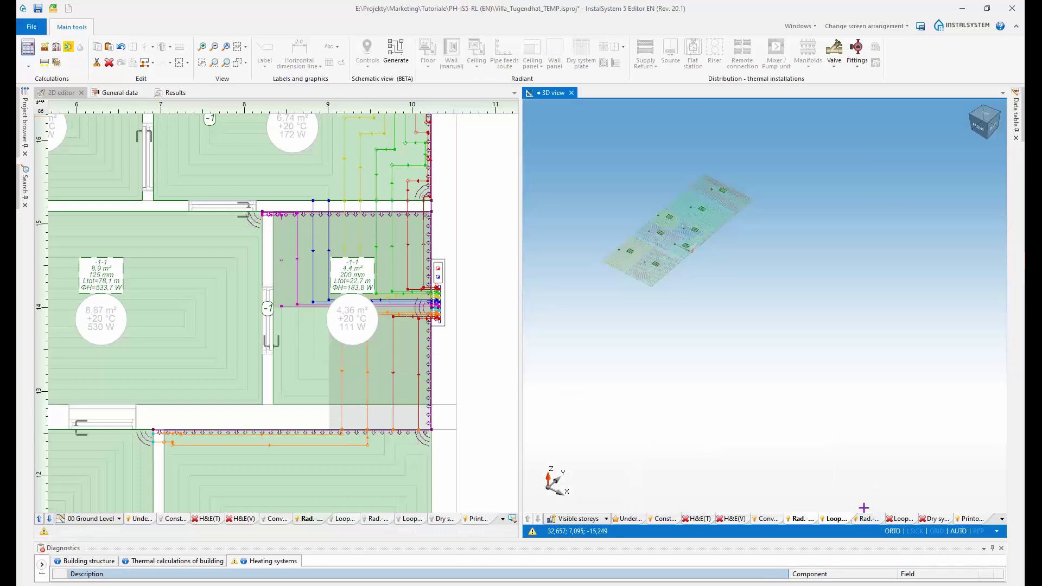
Step: Examine in 3D how the pipe feeds run from the manifold beneath the heating loop of the 4.36 m² room
scroll(642, 203, "up", 5)
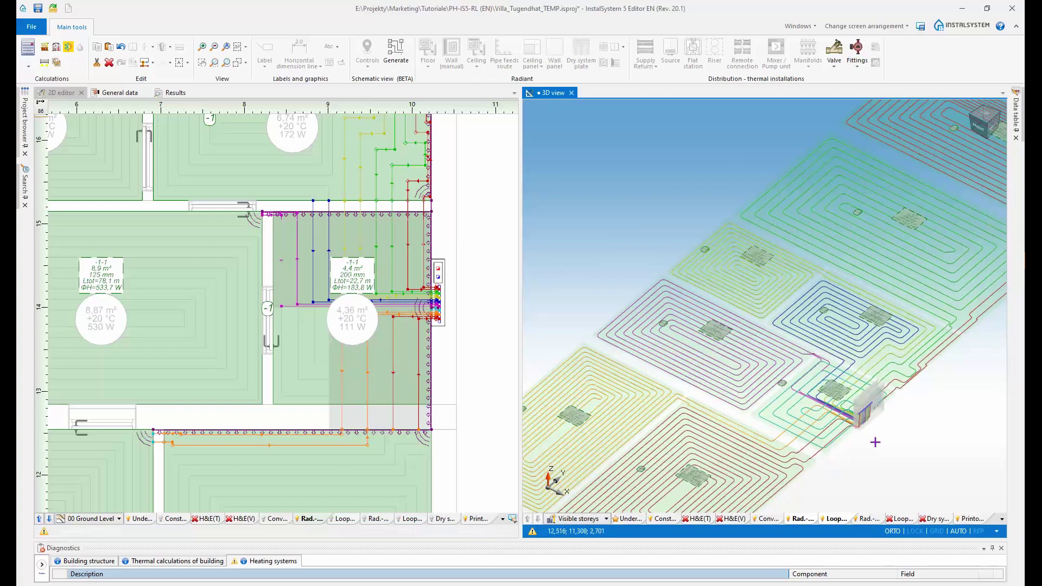
scroll(875, 440, "up", 4)
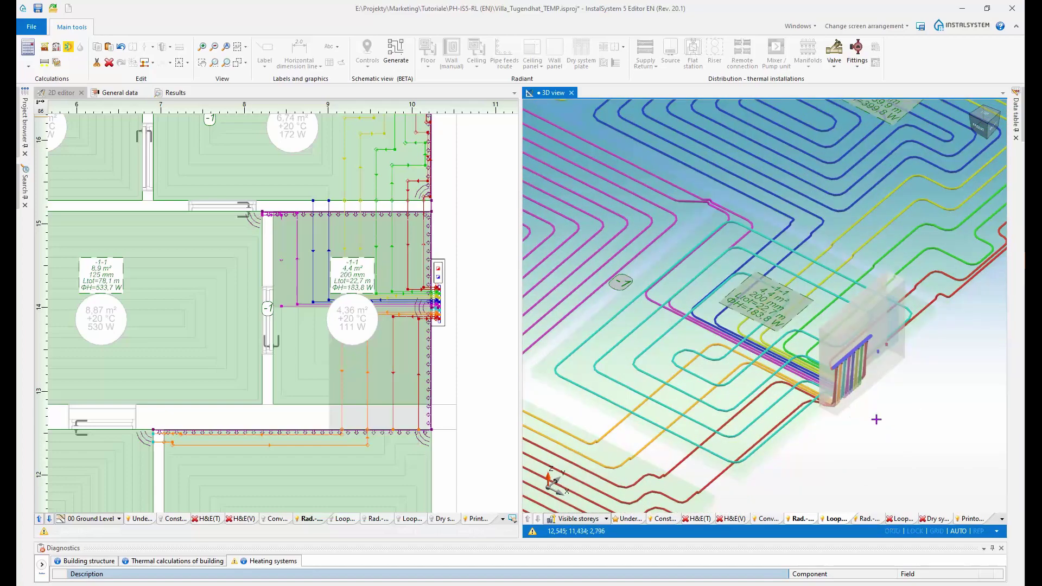
middle_click_drag(871, 417, 833, 366)
scroll(701, 266, "up", 5)
middle_click_drag(716, 263, 720, 266)
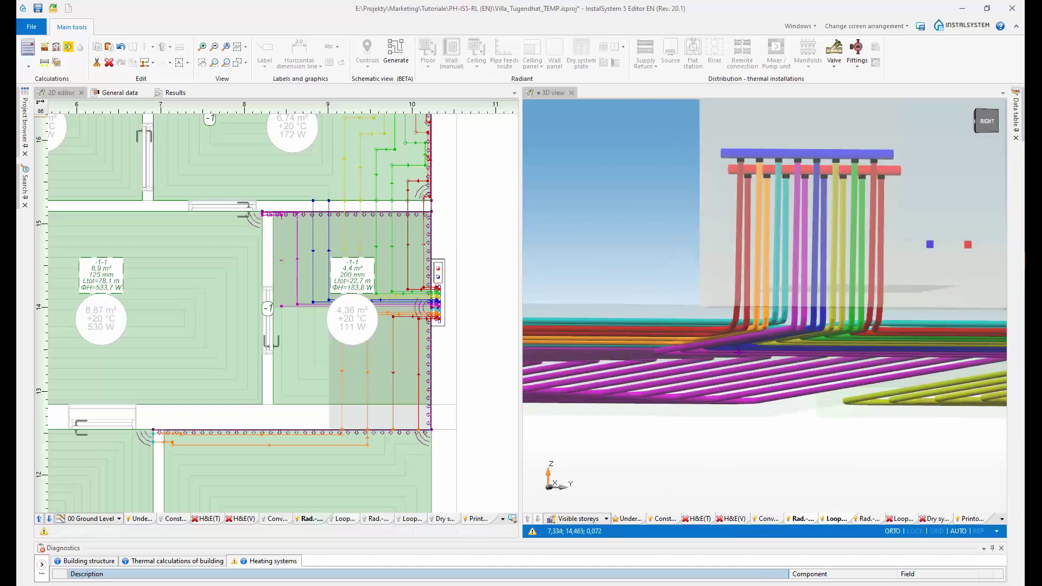
scroll(738, 351, "up", 5)
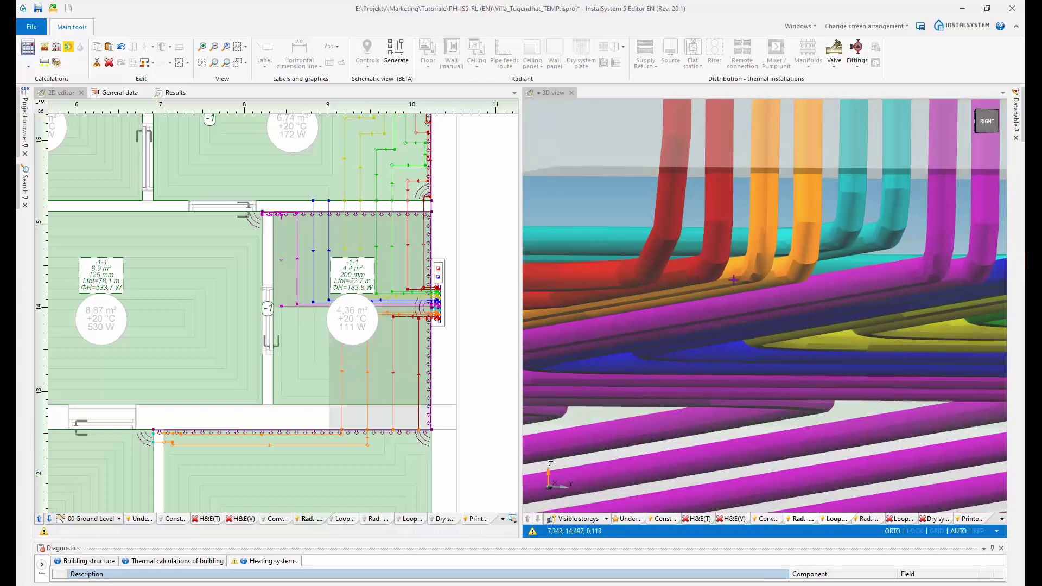
scroll(737, 277, "down", 6)
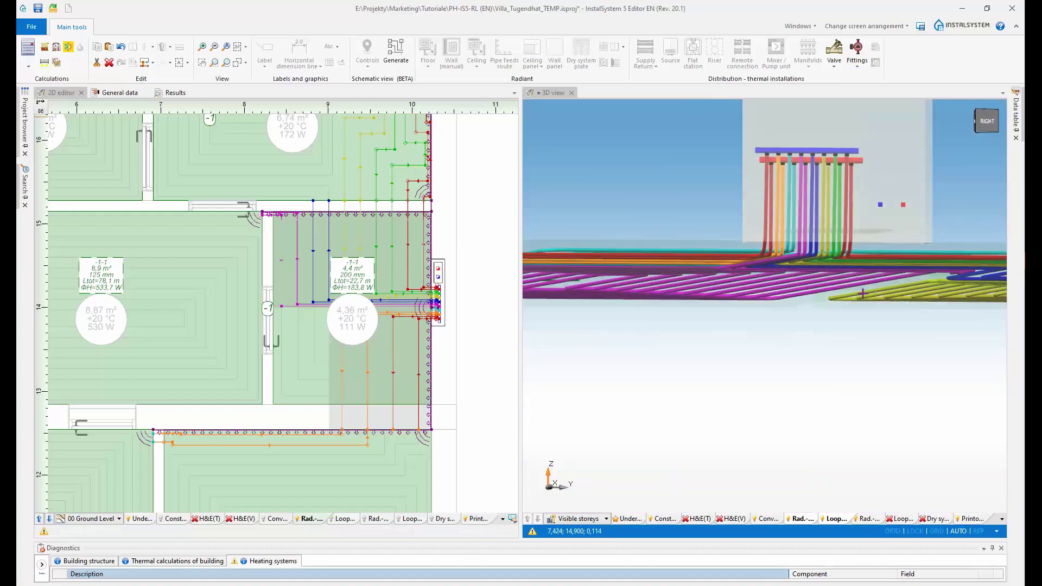
middle_click_drag(862, 293, 856, 299)
middle_click_drag(840, 343, 880, 315)
scroll(721, 409, "up", 6)
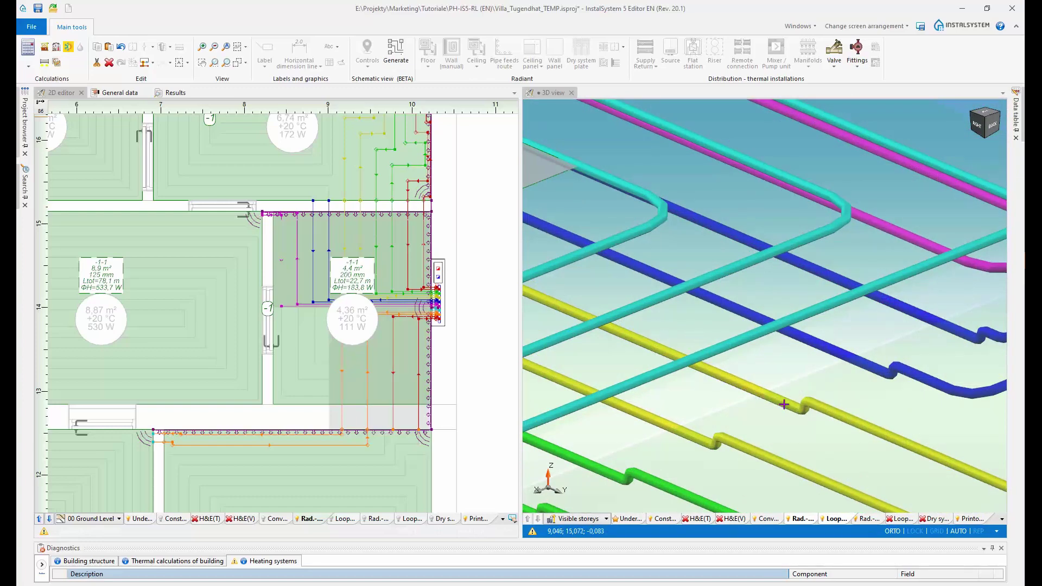
middle_click_drag(783, 404, 765, 396)
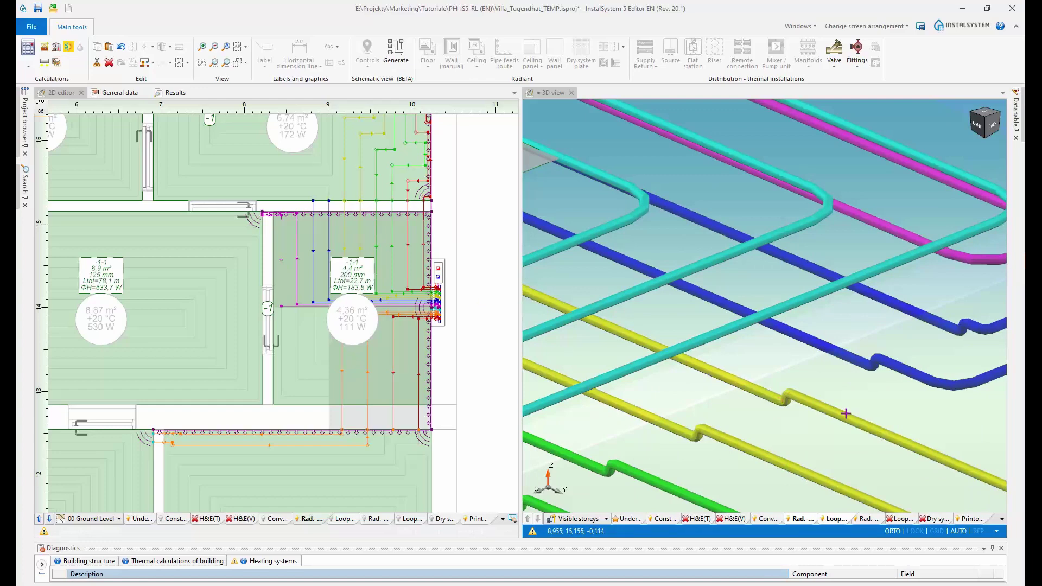
Step: Compare the pipe feeds in the plan with the 3D loops around the 4.36 m² room and select its floor zone
middle_click_drag(345, 179, 358, 290)
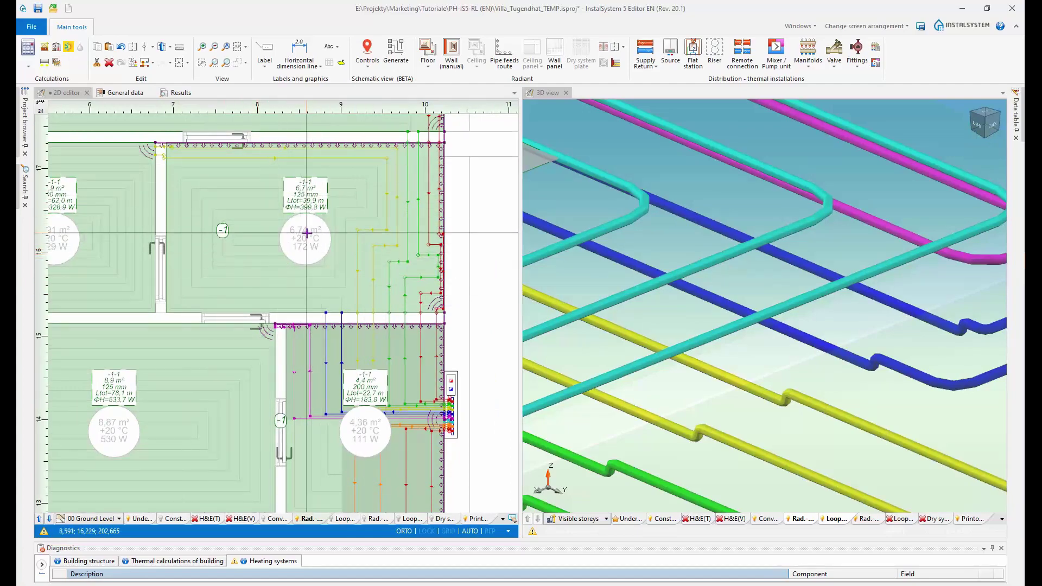
scroll(831, 314, "down", 2)
middle_click_drag(898, 316, 880, 216)
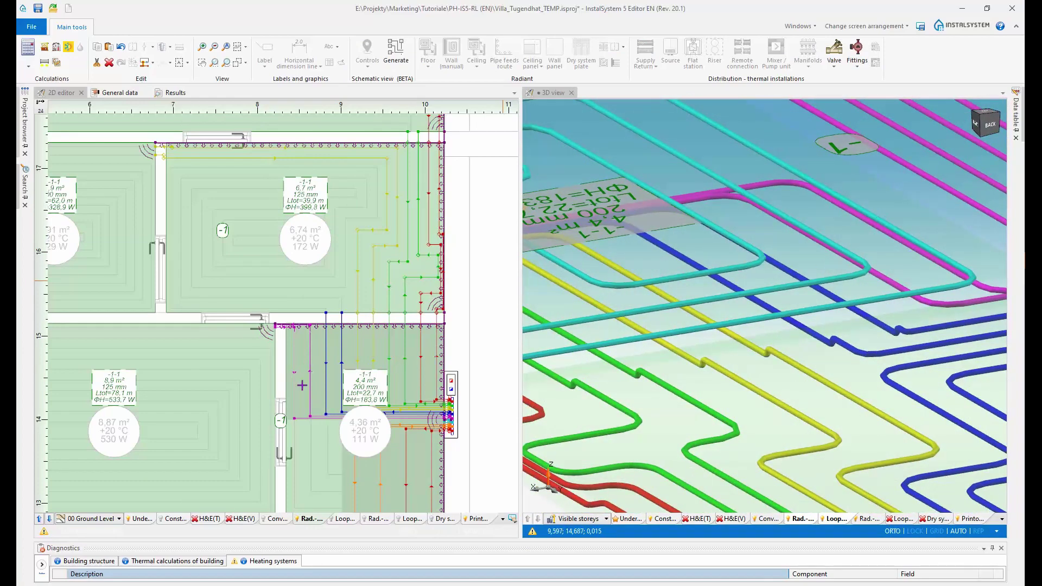
scroll(355, 415, "down", 2)
scroll(331, 394, "up", 4)
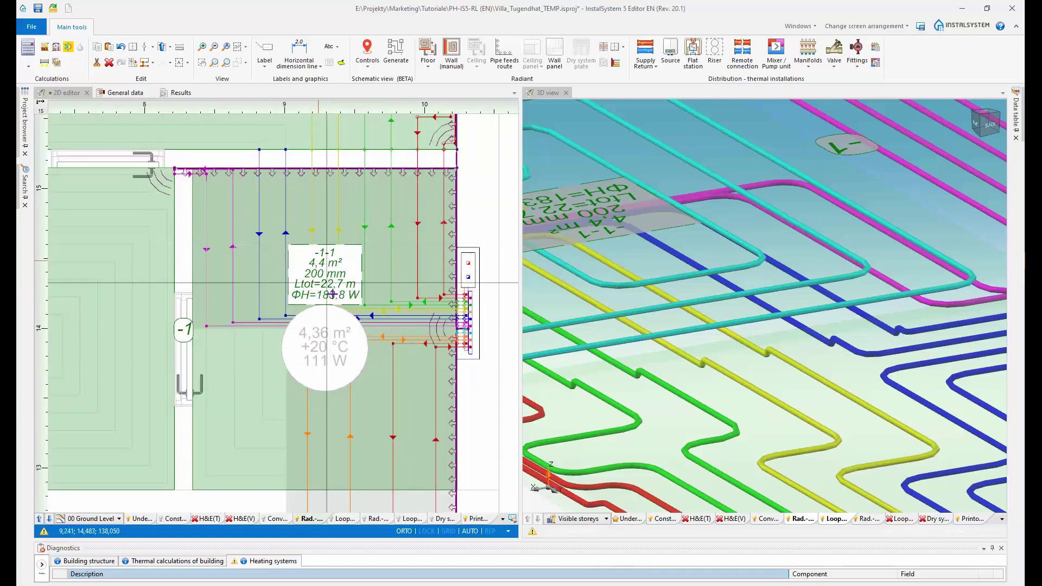
scroll(341, 294, "down", 3)
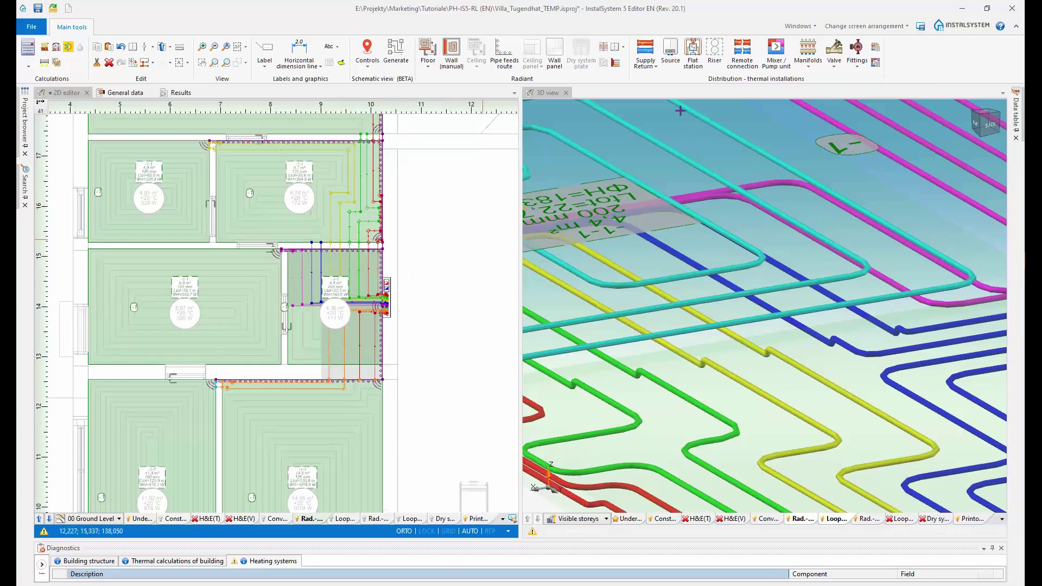
scroll(353, 312, "up", 2)
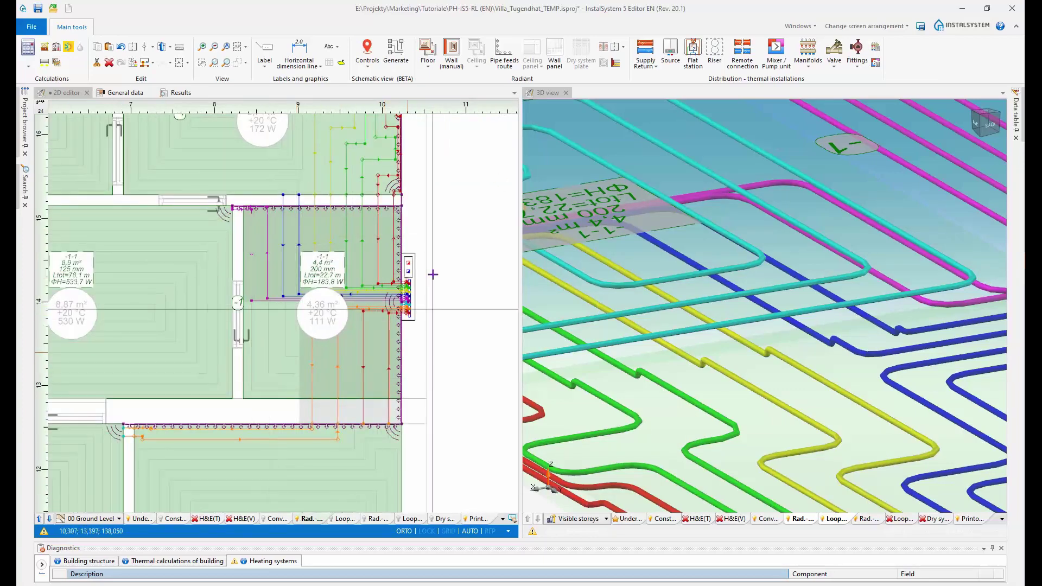
scroll(293, 296, "up", 2)
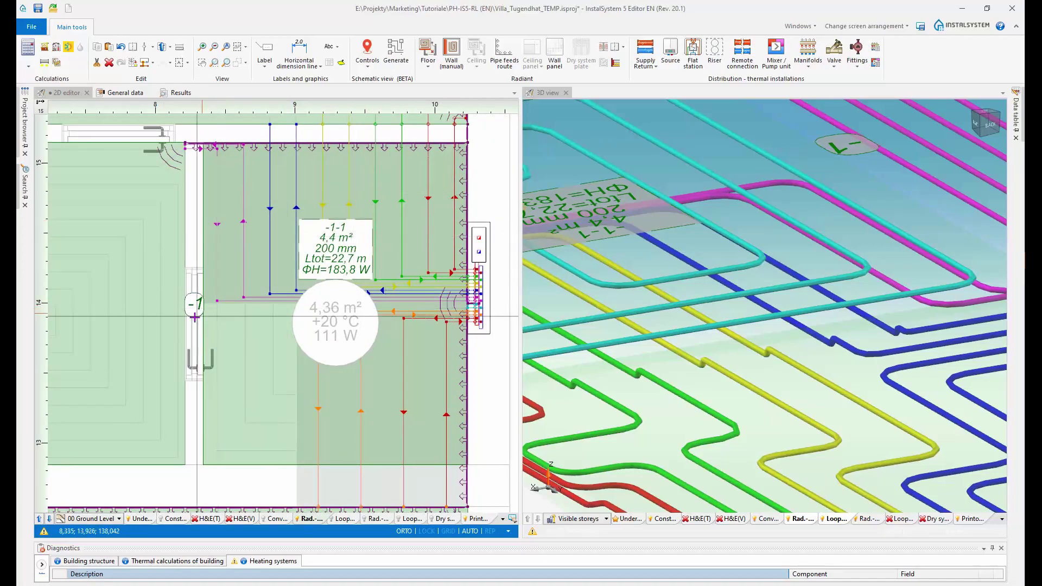
left_click(191, 307)
scroll(202, 305, "down", 5)
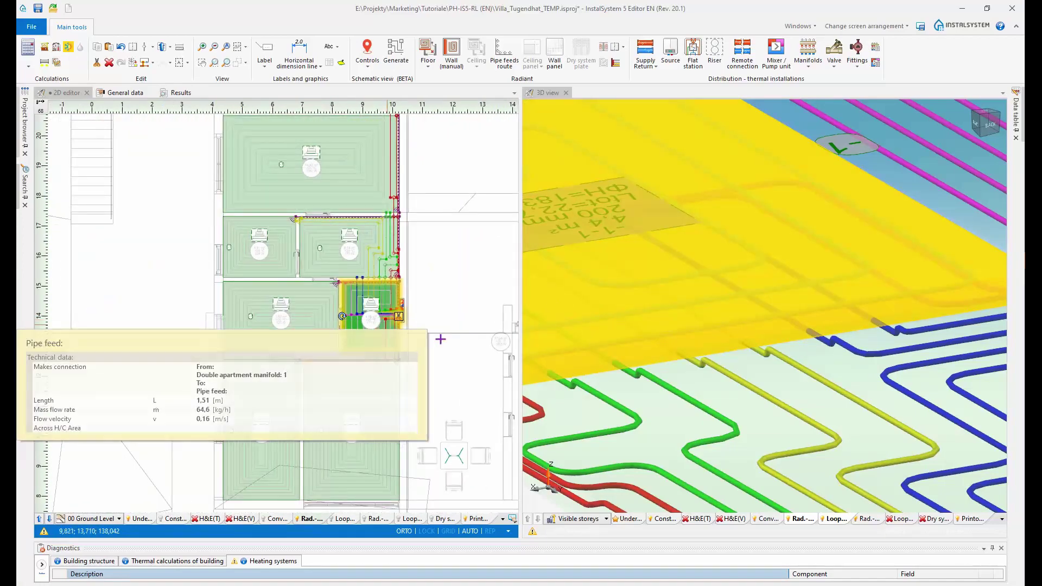
scroll(381, 319, "down", 3)
Step: Reload the project, discarding the unsaved changes, and bring the whole ground floor heating layout into view in the plan
left_click(27, 28)
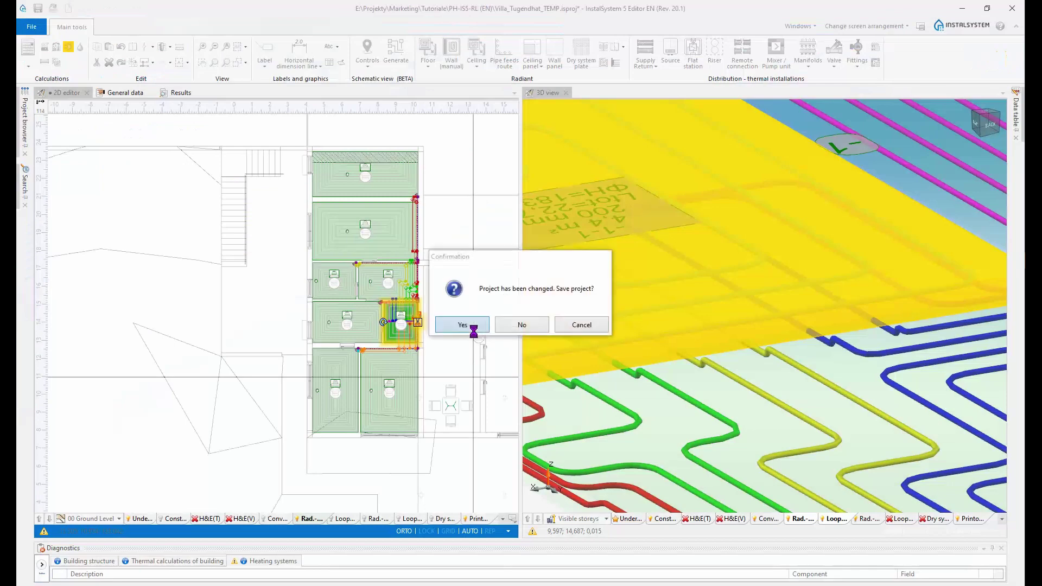
left_click(516, 324)
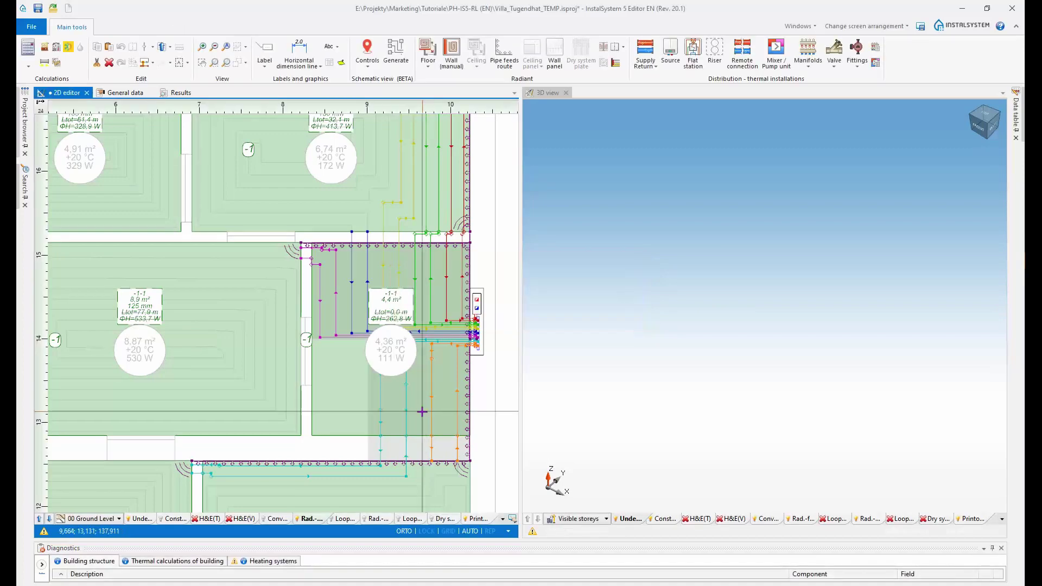
scroll(414, 413, "down", 2)
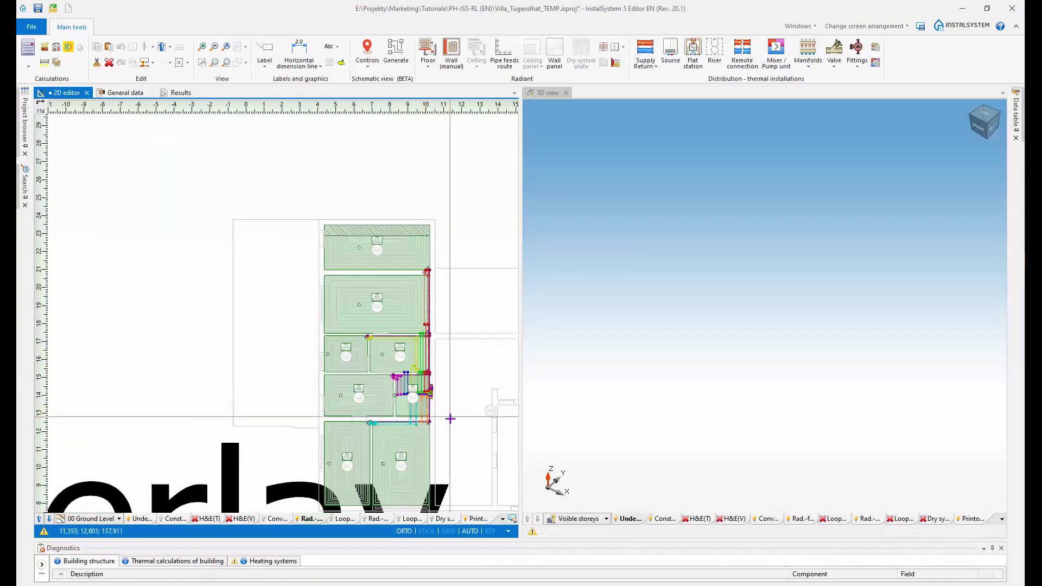
scroll(450, 424, "down", 2)
middle_click_drag(450, 425, 389, 342)
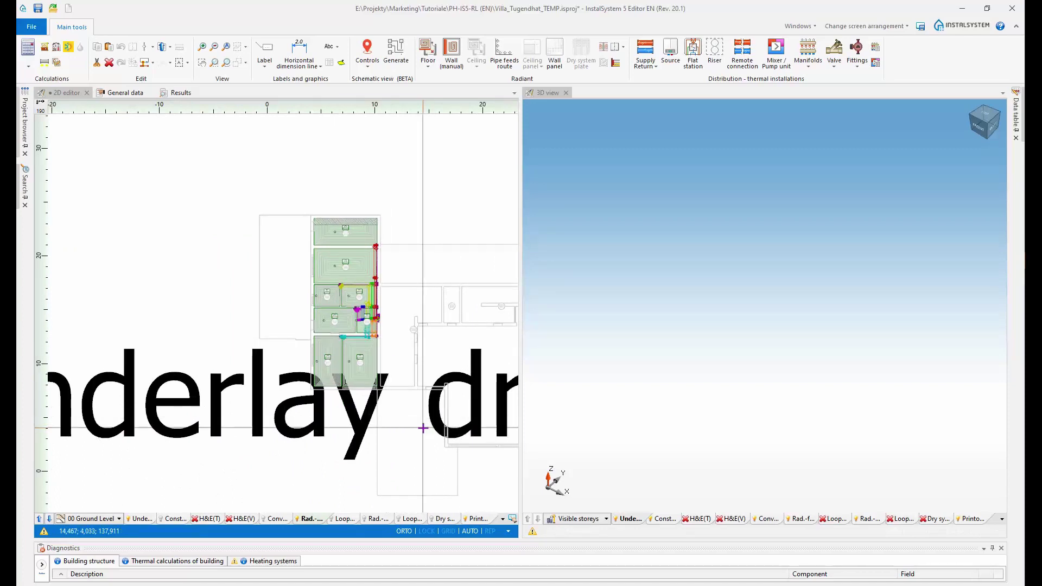
left_click(398, 391)
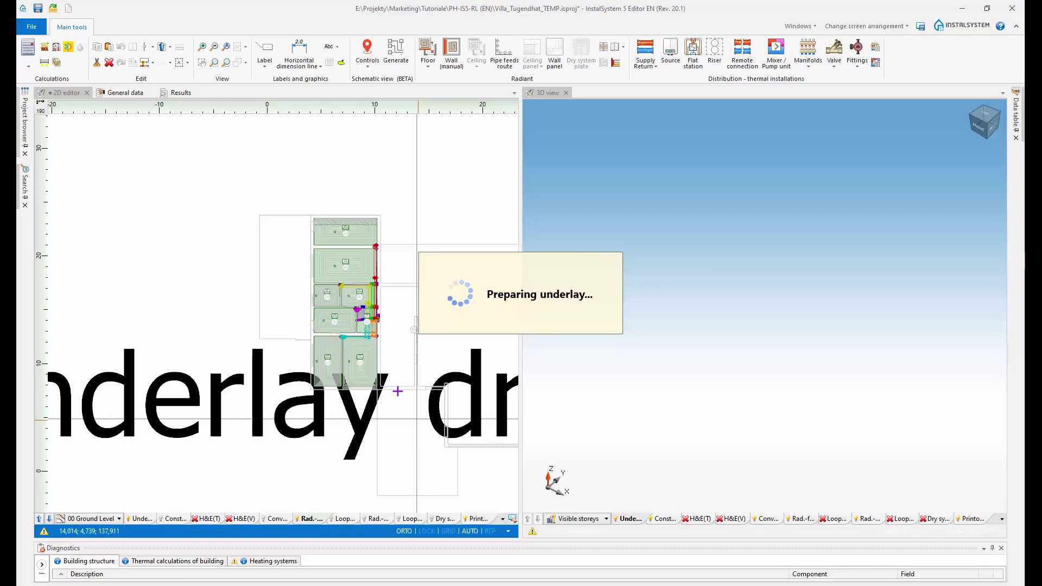
middle_click_drag(395, 251, 401, 314)
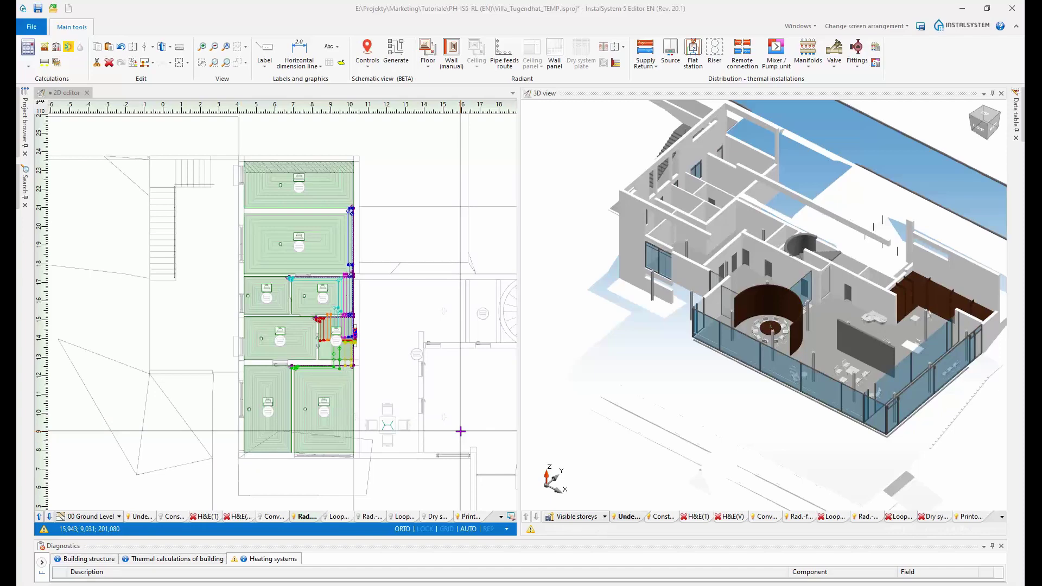
Step: Insert an automatic heating floor into the L-shaped 37.66 m² room next to the manifold
scroll(460, 432, "up", 3)
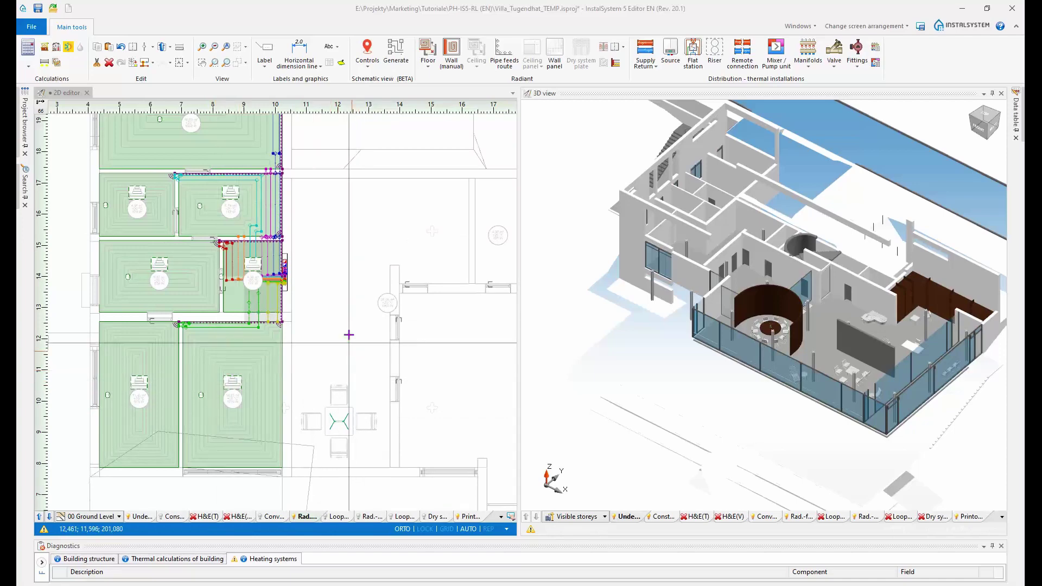
scroll(297, 282, "up", 2)
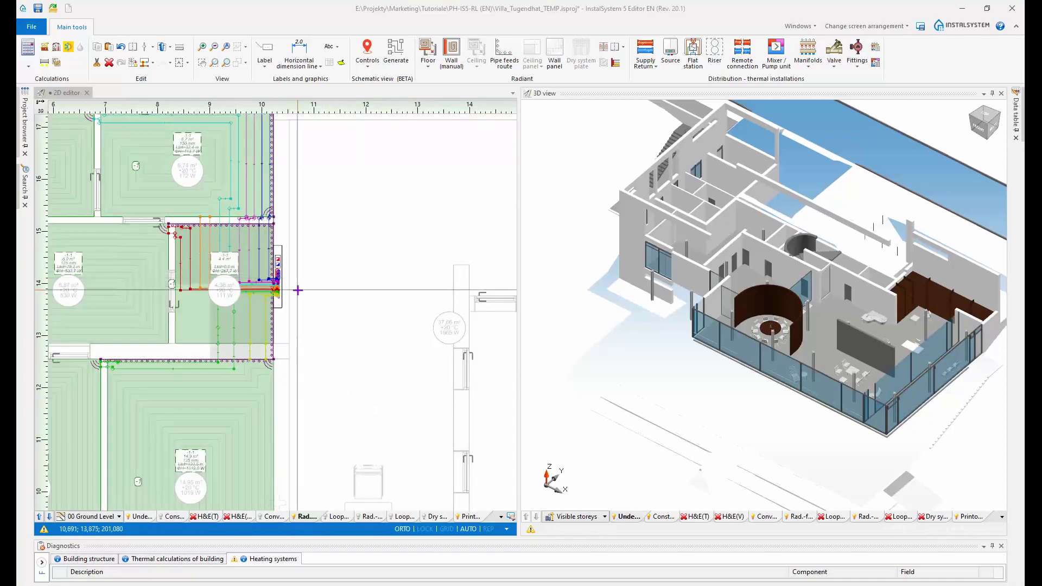
scroll(353, 294, "down", 4)
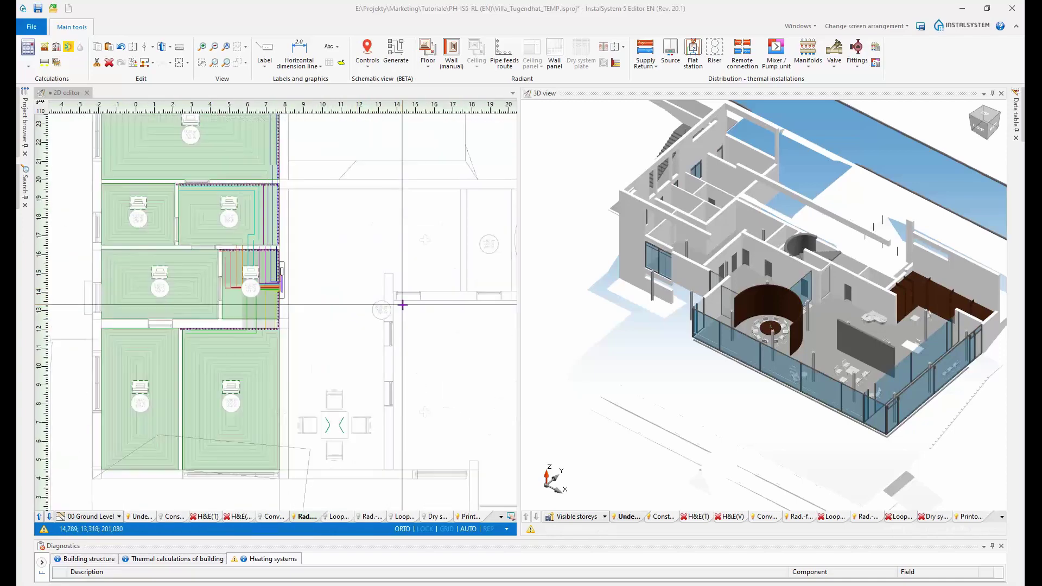
scroll(402, 305, "up", 2)
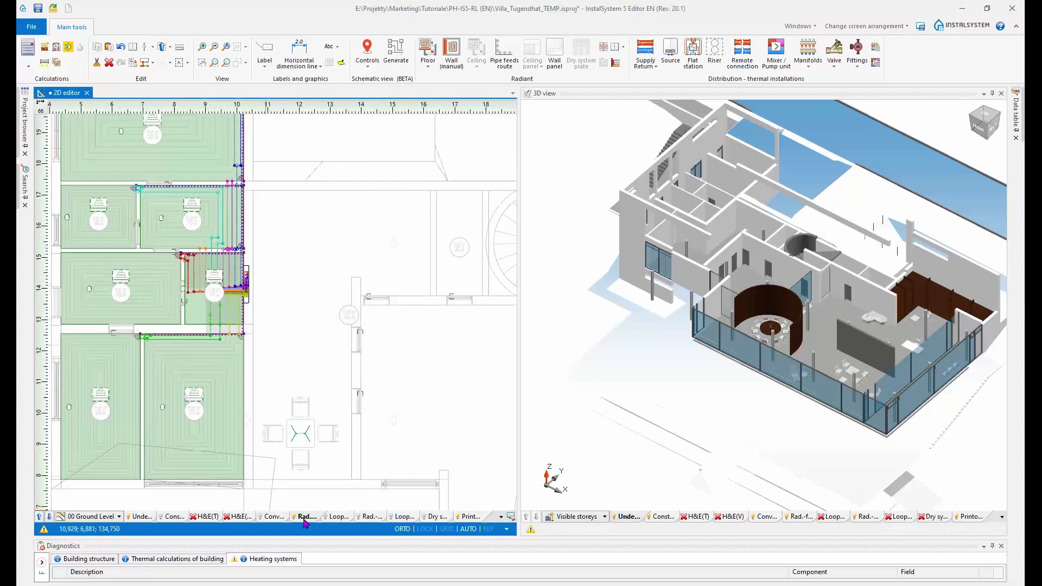
left_click(428, 54)
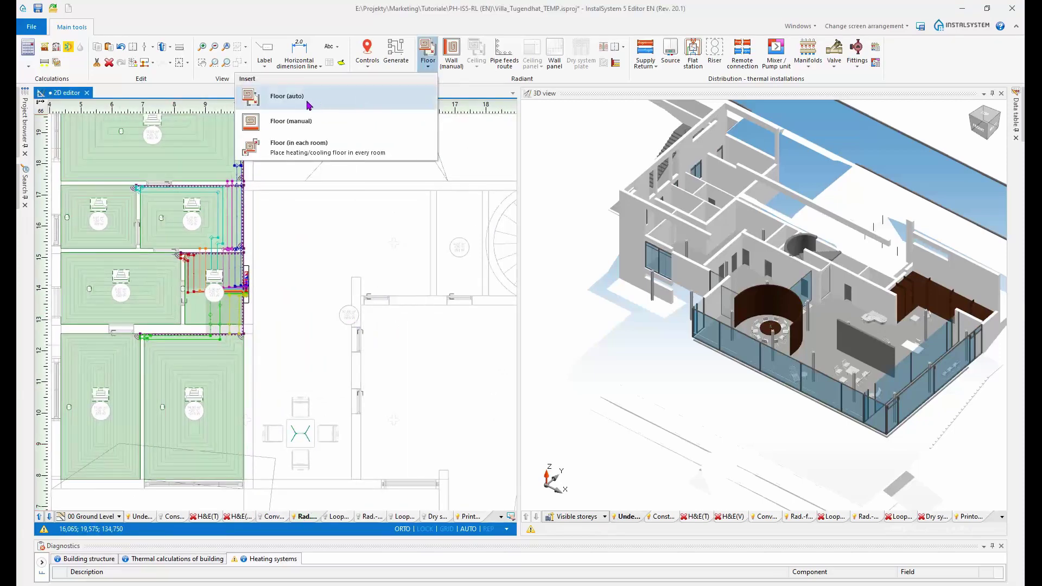
left_click(285, 101)
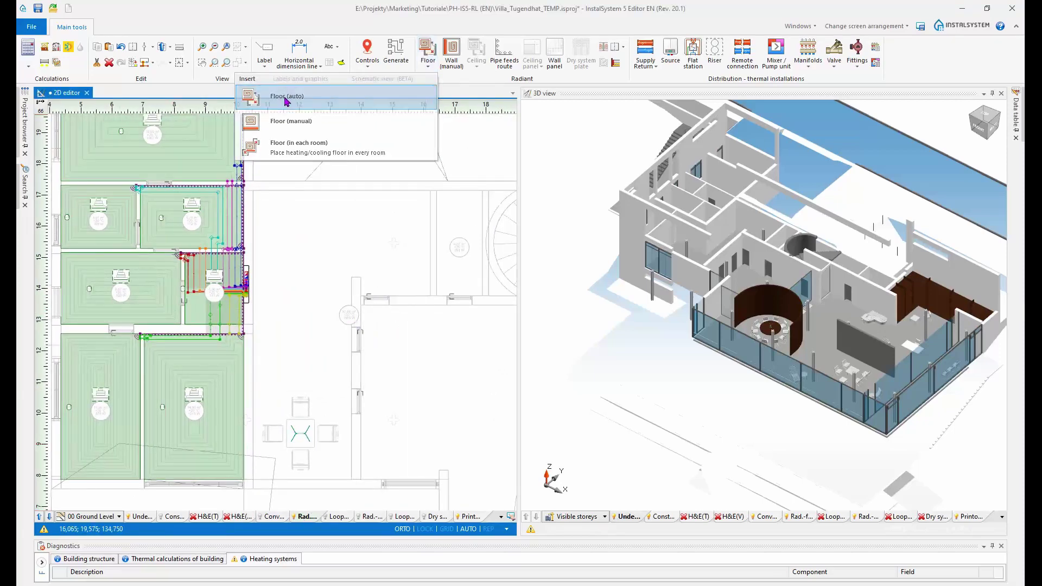
left_click(316, 326)
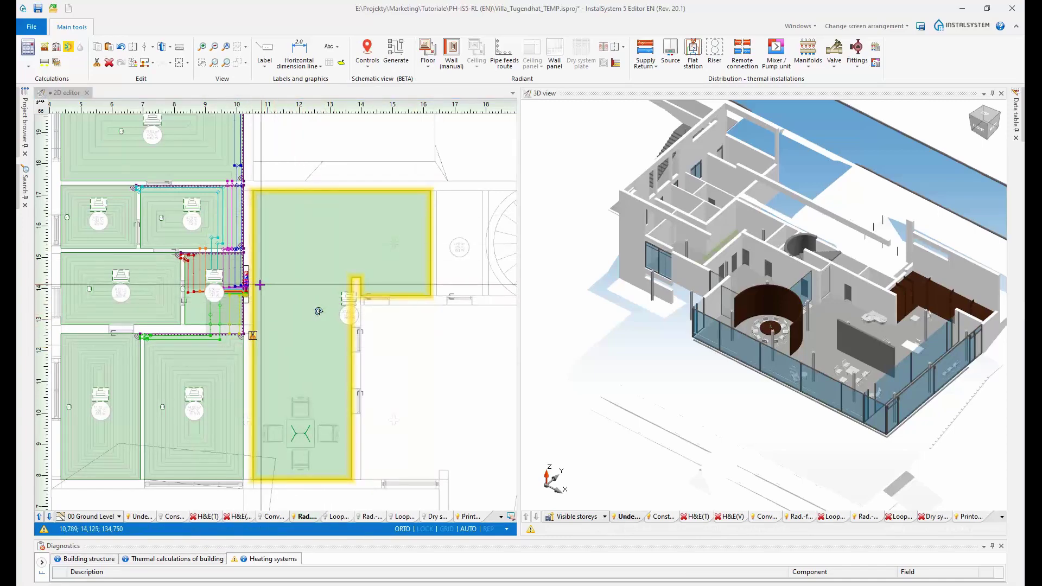
Step: Draw a straight pipe feeds route from the manifold to the near edge of the L-shaped room's floor zone
scroll(252, 281, "up", 4)
scroll(252, 281, "up", 4)
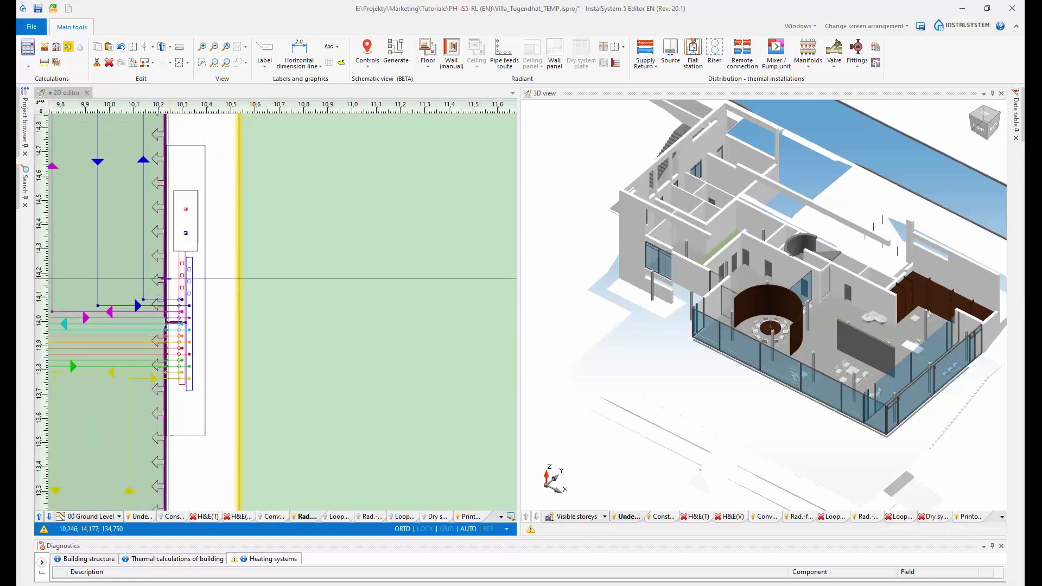
left_click(506, 56)
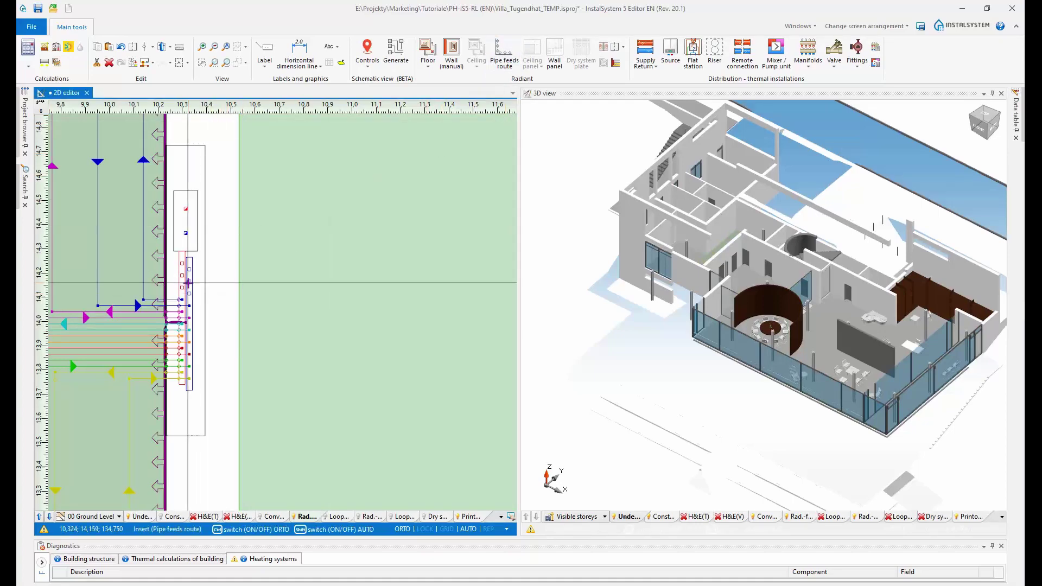
scroll(186, 280, "up", 2)
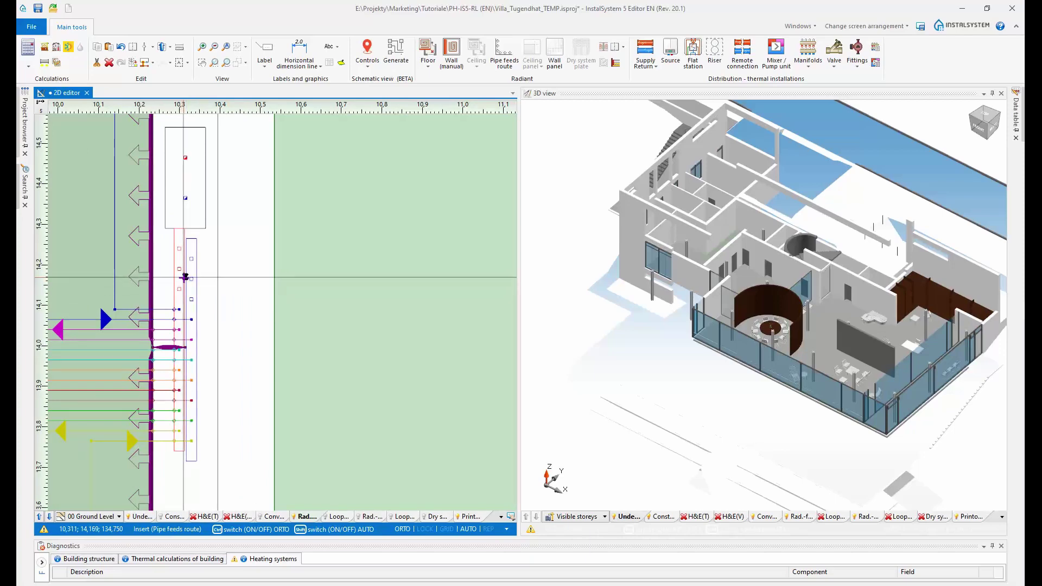
left_click(185, 278)
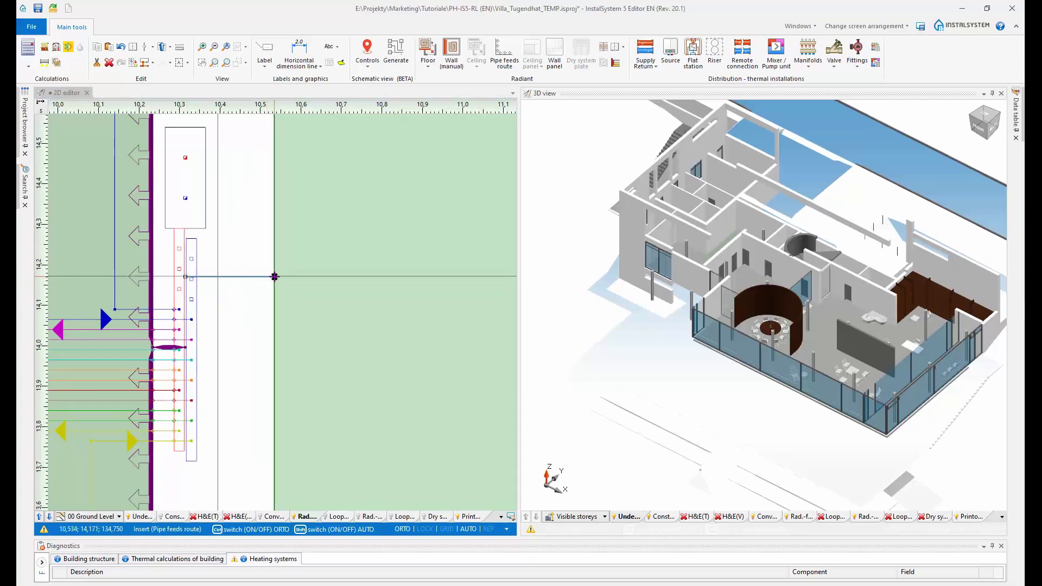
left_click(274, 276)
key("Escape")
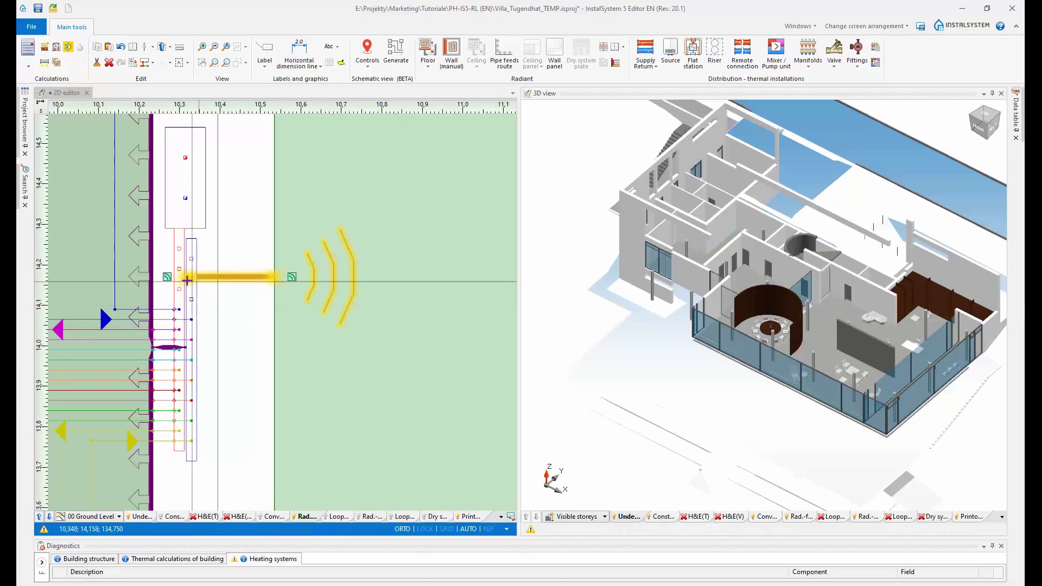
Step: Move the L-shaped floor zone's loop division marker to the middle of its short southern edge and recalculate the loops
scroll(250, 277, "down", 5)
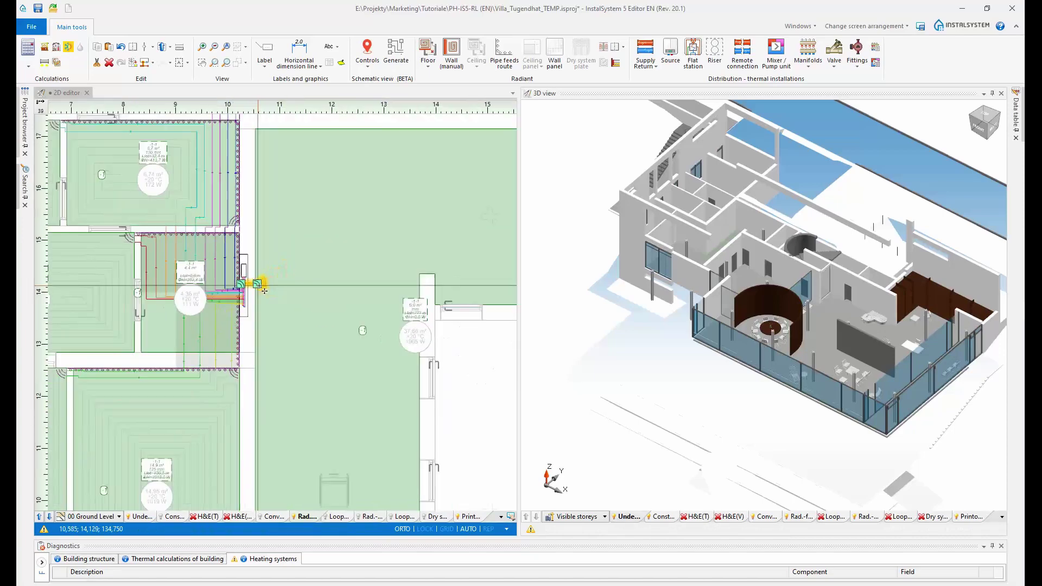
middle_click_drag(332, 331, 312, 318)
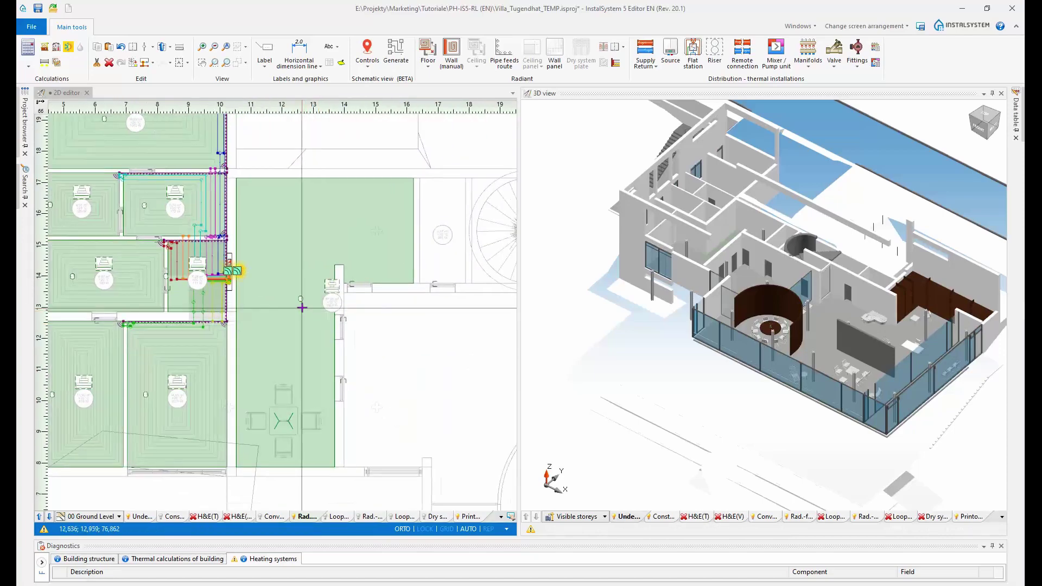
left_click(301, 299)
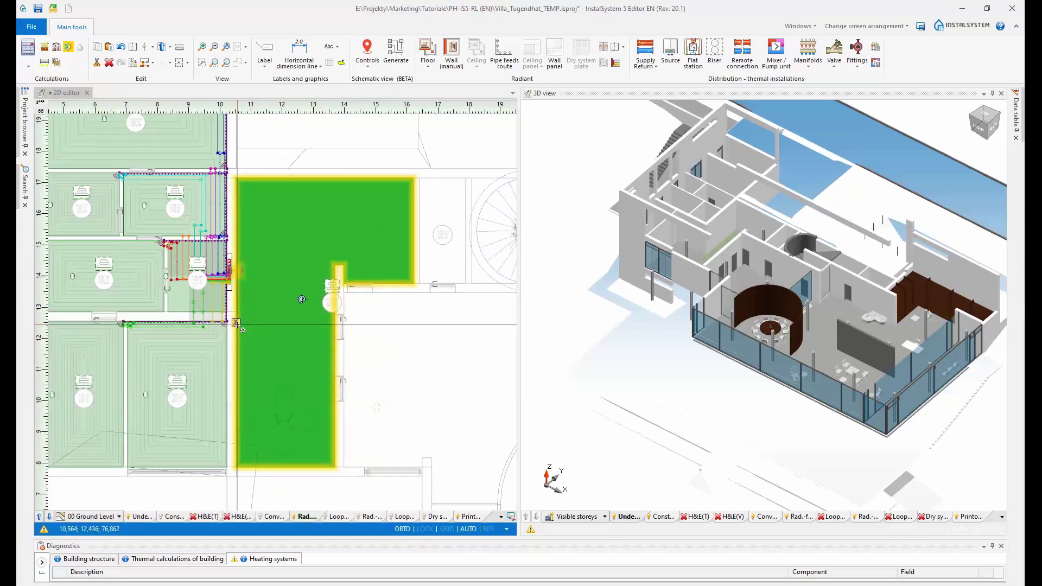
left_click(237, 324)
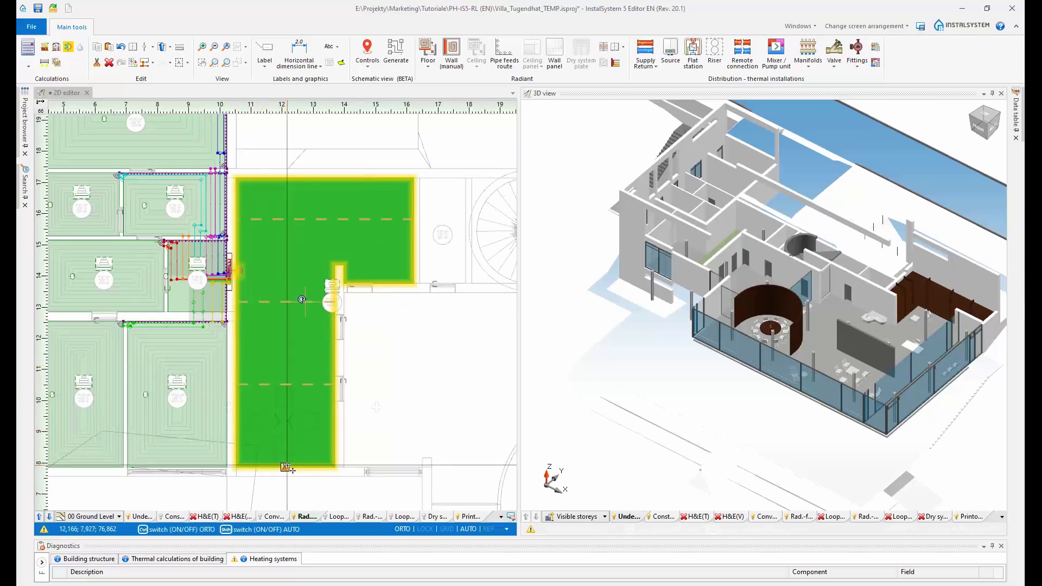
left_click(286, 467)
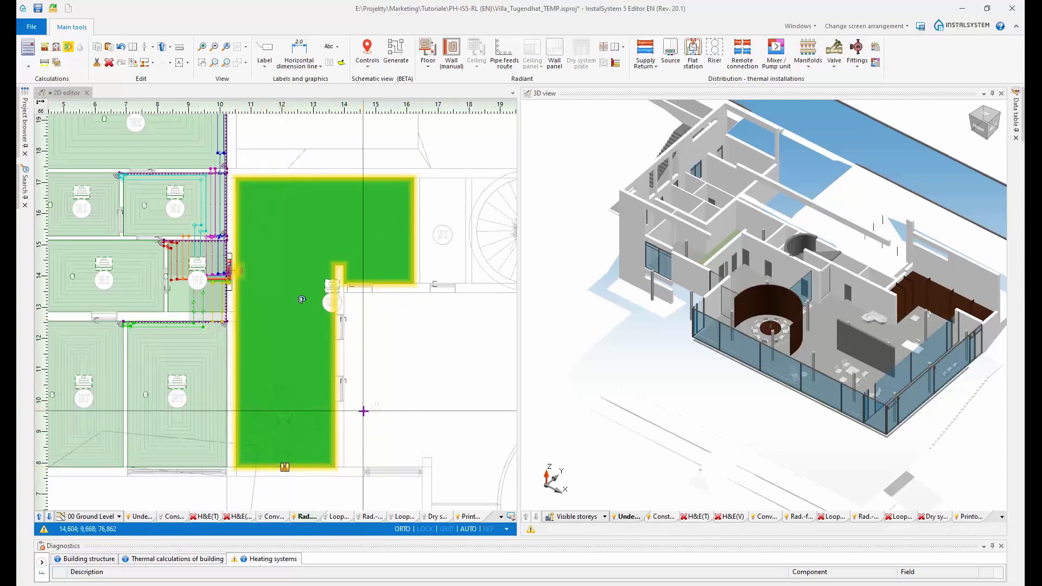
left_click(68, 47)
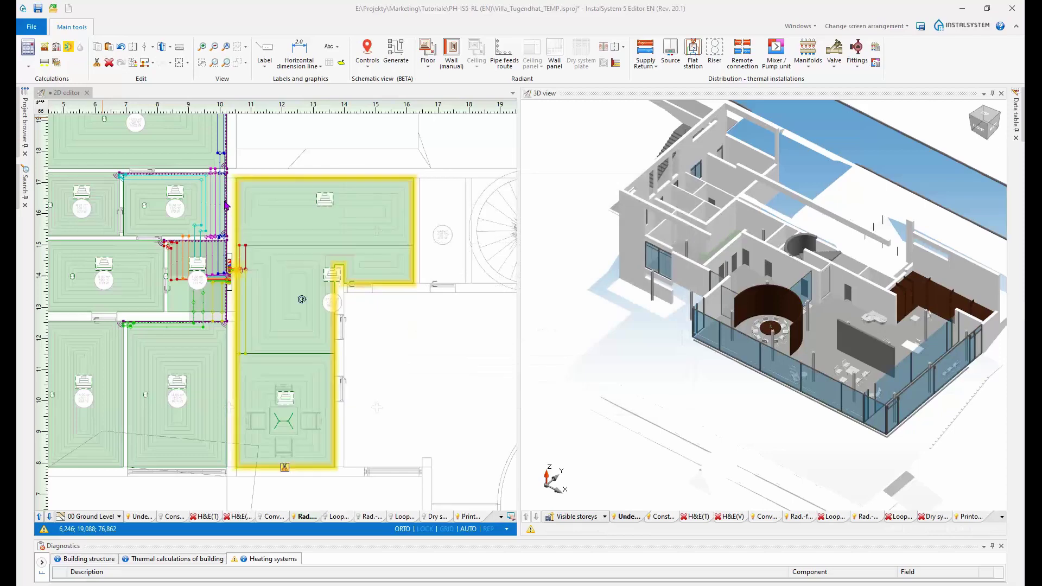
Step: Examine the L-shaped room's loops in the printout drawing, checking the manifold connections and the pipes around the wall projection
left_click(470, 516)
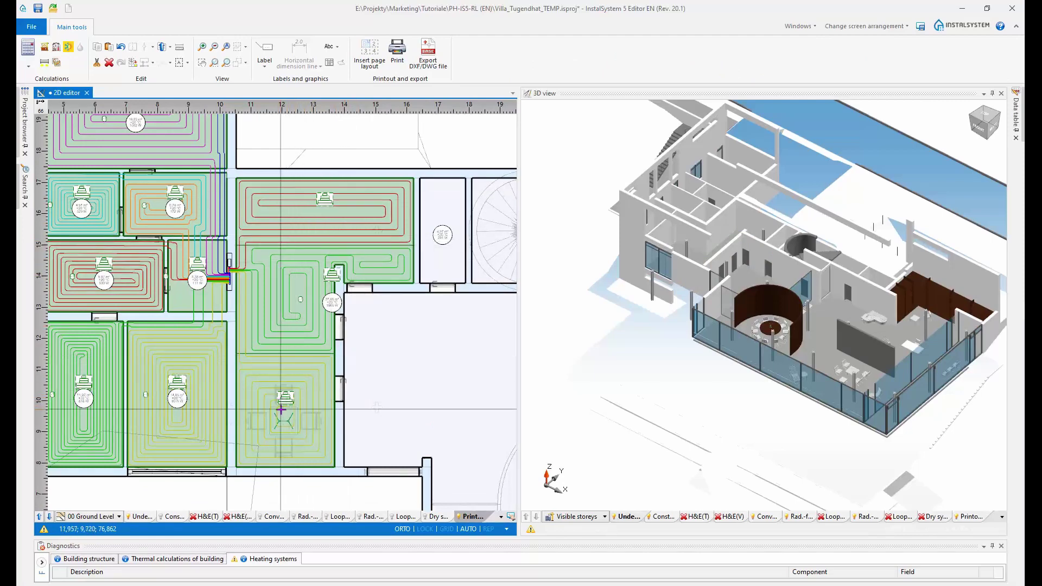
scroll(238, 267, "up", 6)
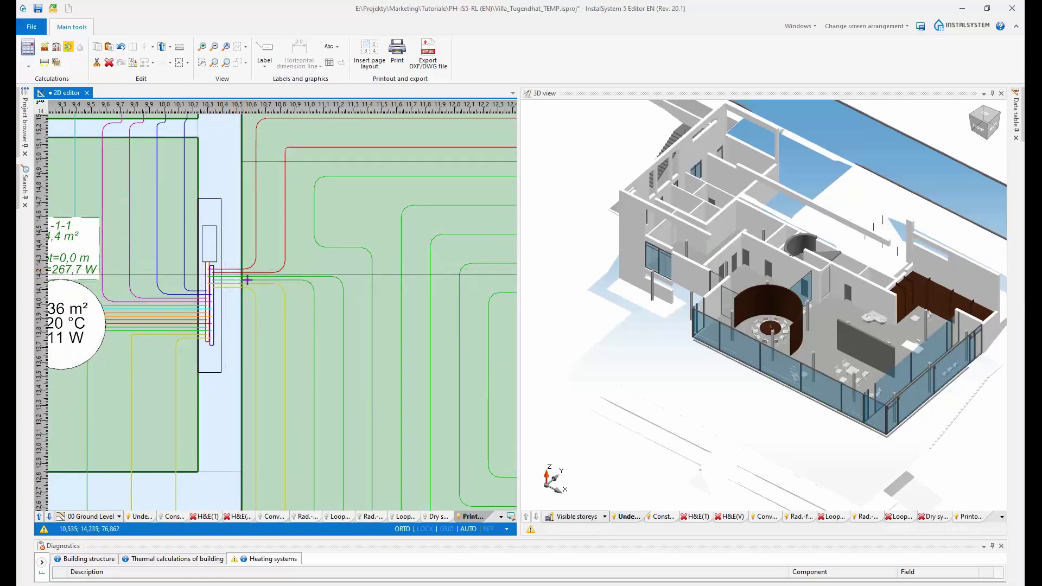
scroll(232, 283, "down", 5)
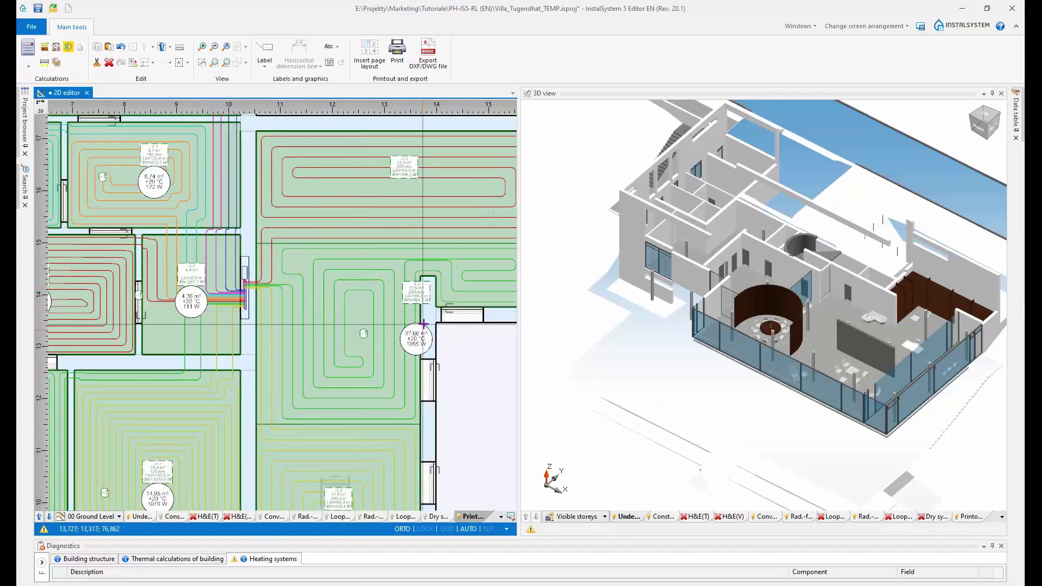
scroll(432, 258, "up", 5)
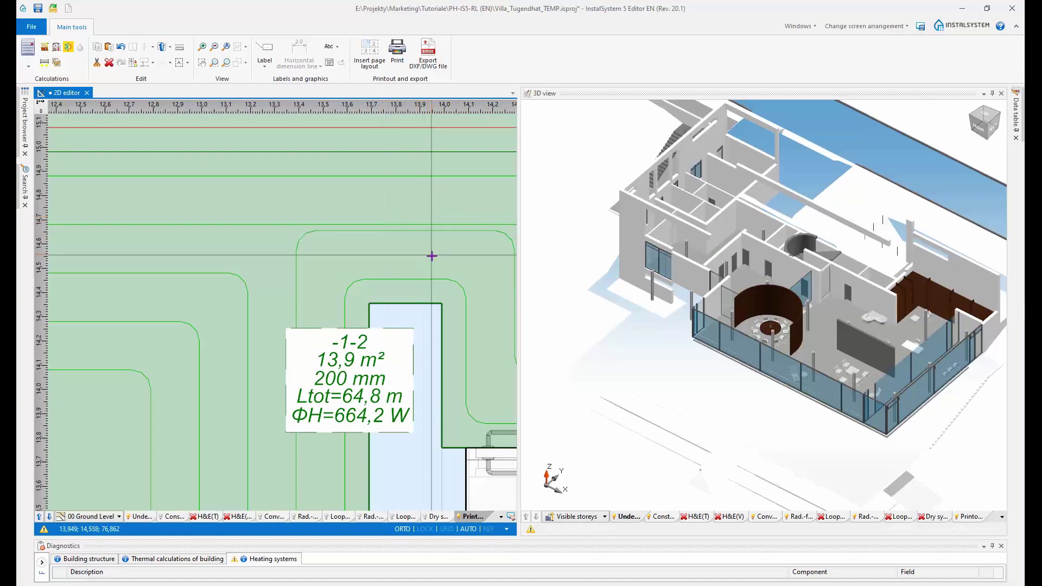
scroll(379, 260, "up", 3)
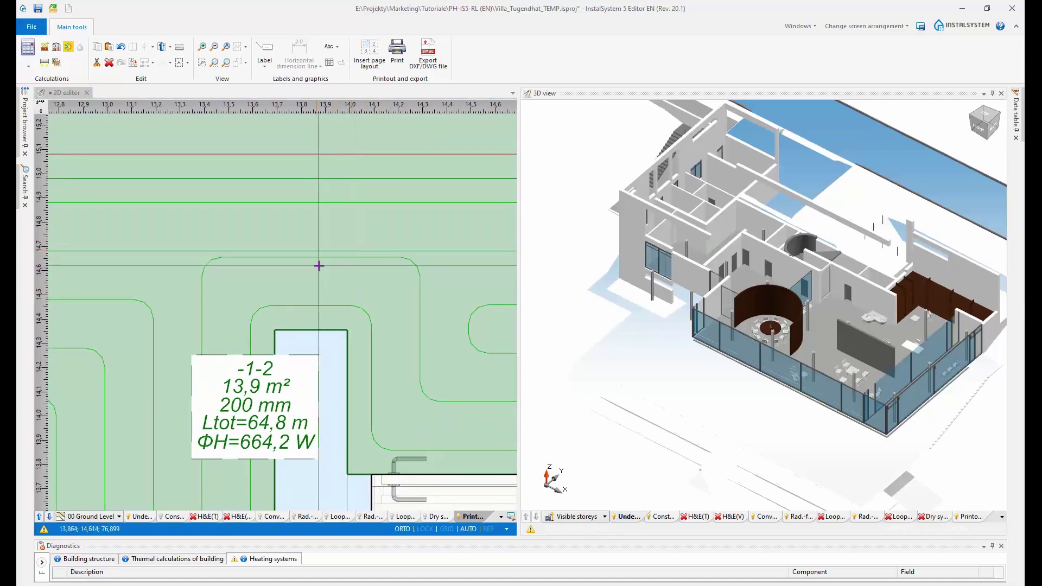
scroll(307, 285, "down", 10)
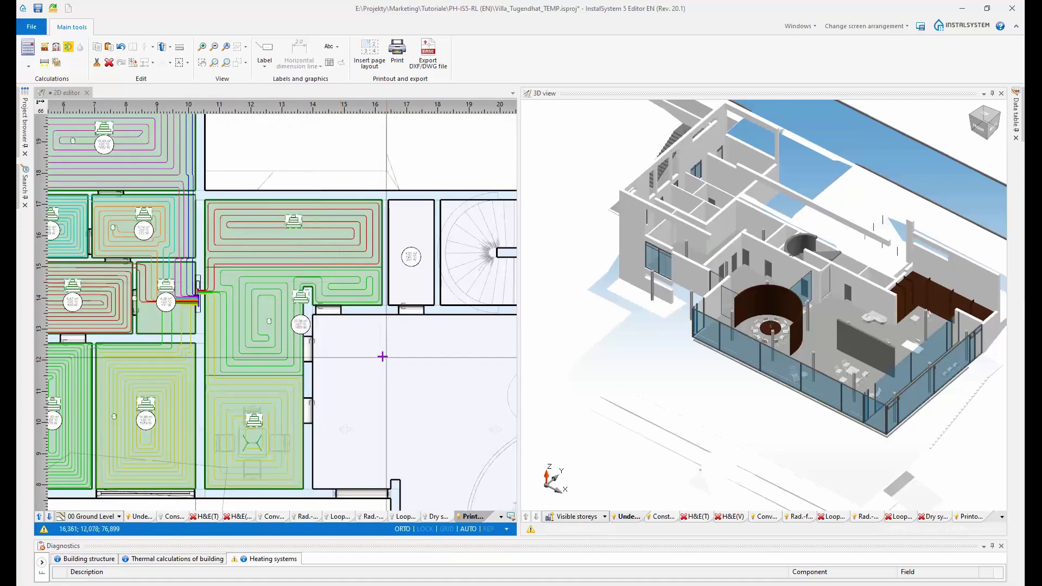
scroll(378, 352, "down", 2)
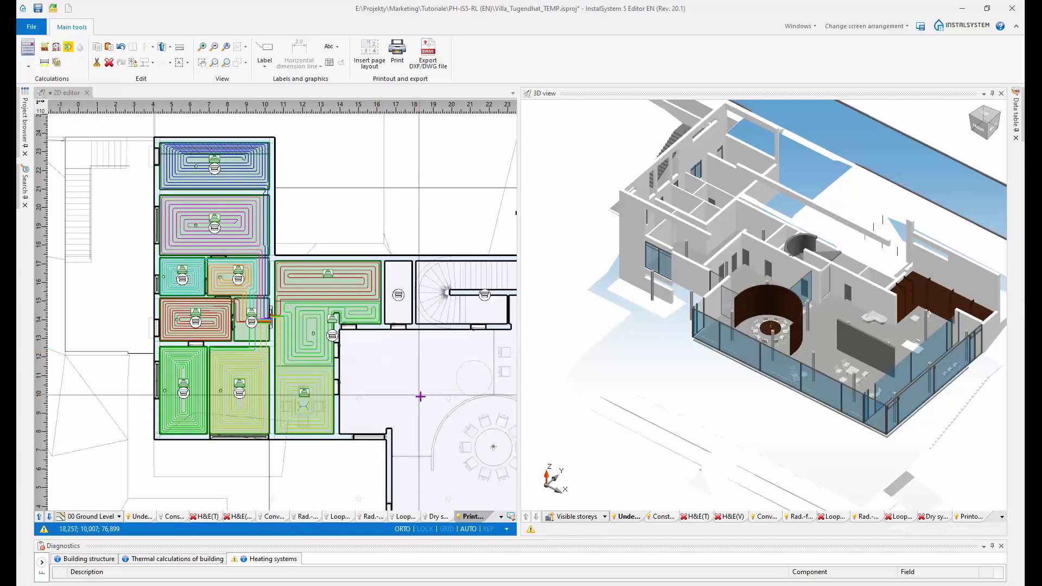
Step: Return to editing the radiant floors and insert an automatic heating floor into the large living room with the round dining table
middle_click_drag(422, 402, 371, 379)
scroll(372, 379, "down", 3)
middle_click_drag(432, 409, 324, 407)
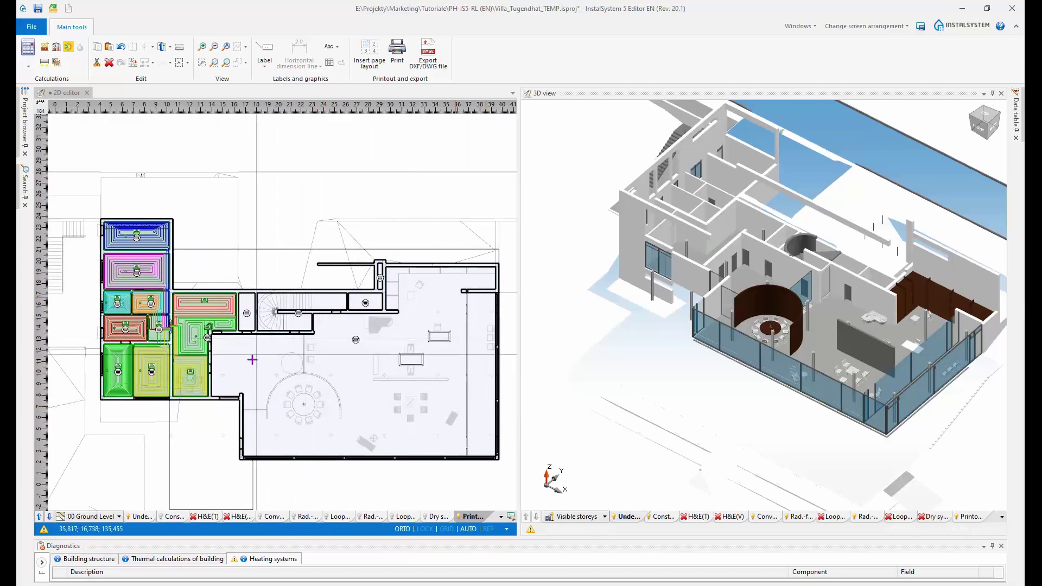
left_click(303, 517)
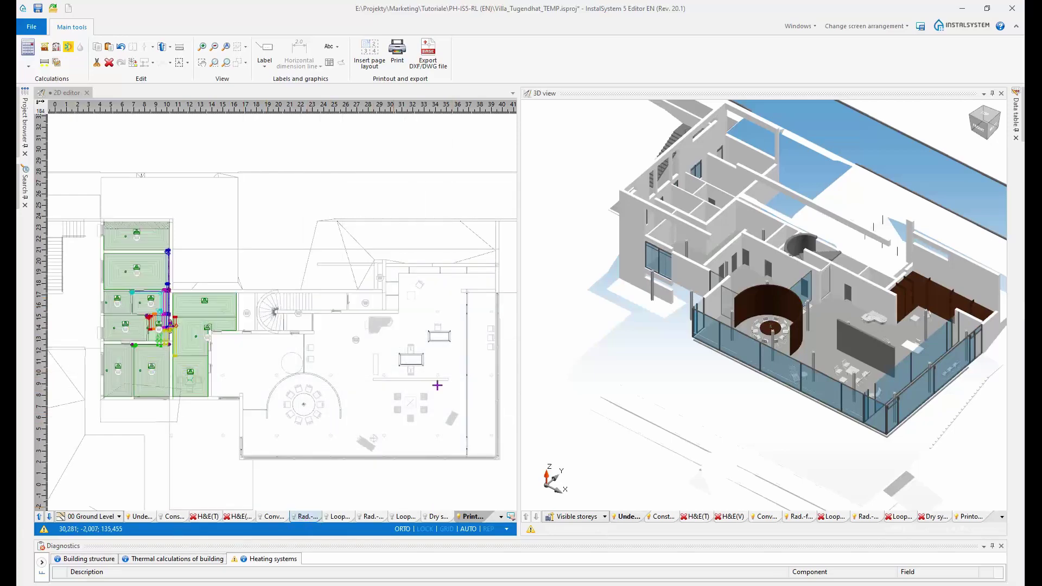
scroll(412, 391, "up", 3)
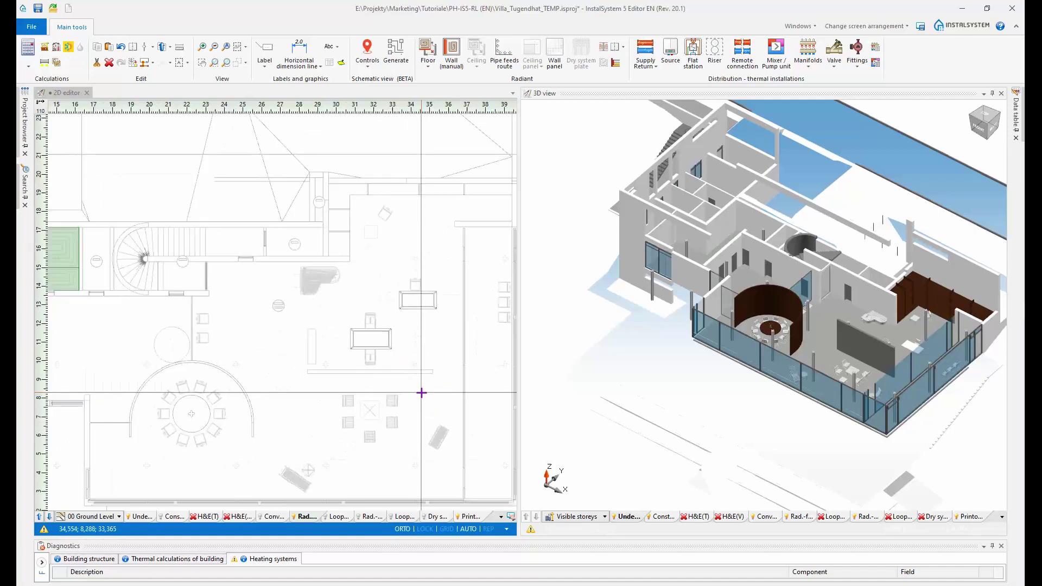
scroll(421, 393, "down", 3)
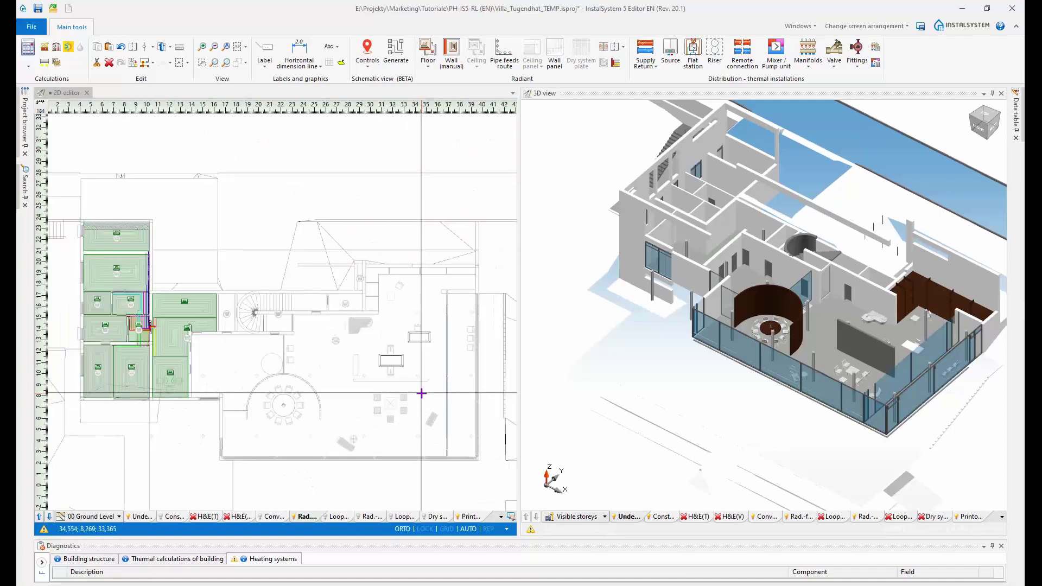
left_click(428, 61)
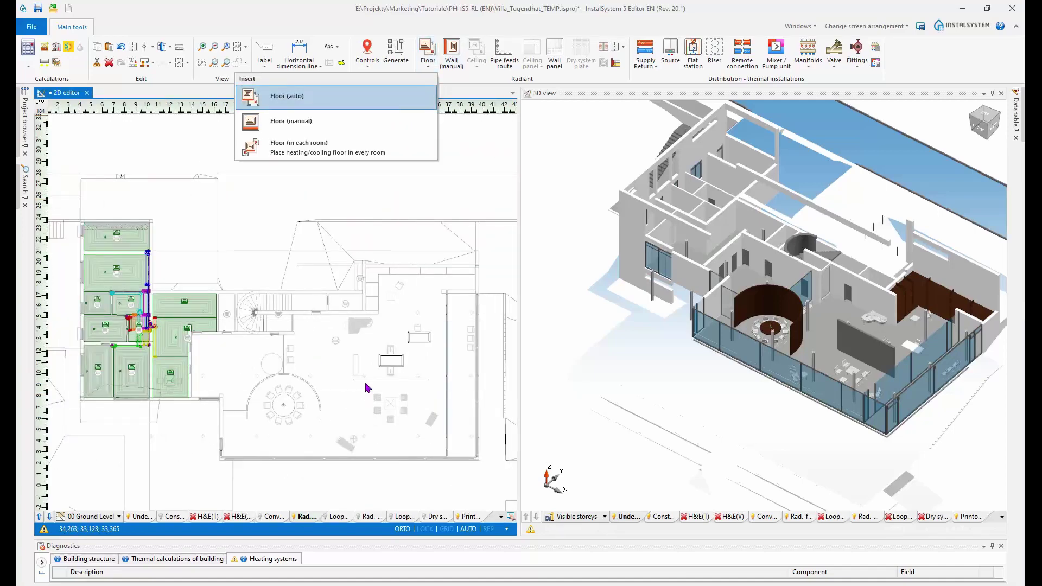
left_click(387, 385)
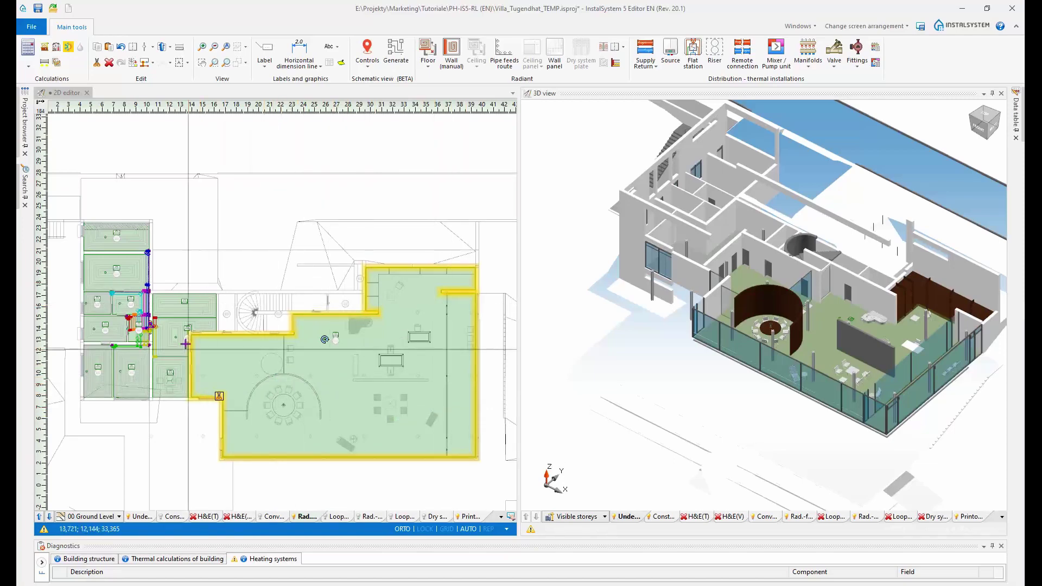
Step: Examine the large living room's floor zone and its position relative to the existing manifold and neighbouring heated rooms
scroll(193, 354, "up", 2)
scroll(365, 365, "up", 2)
scroll(365, 372, "down", 2)
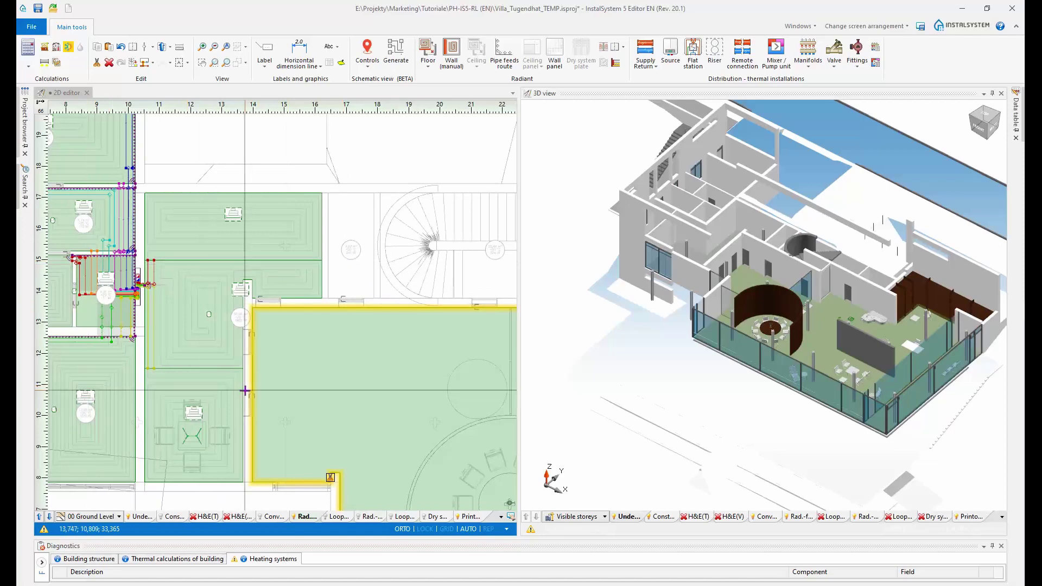
scroll(244, 387, "down", 3)
middle_click_drag(393, 409, 324, 402)
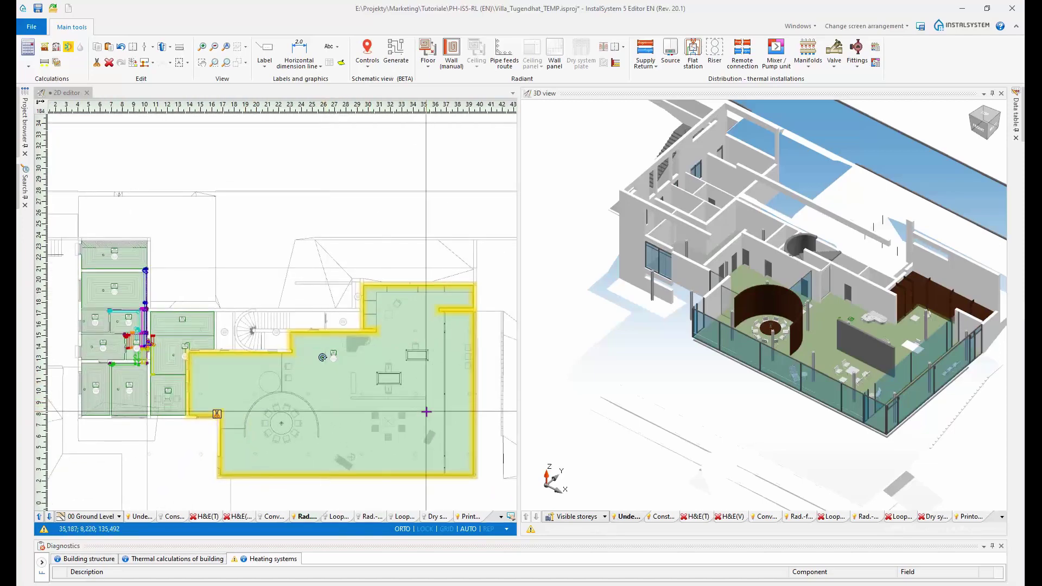
middle_click_drag(391, 380, 374, 357)
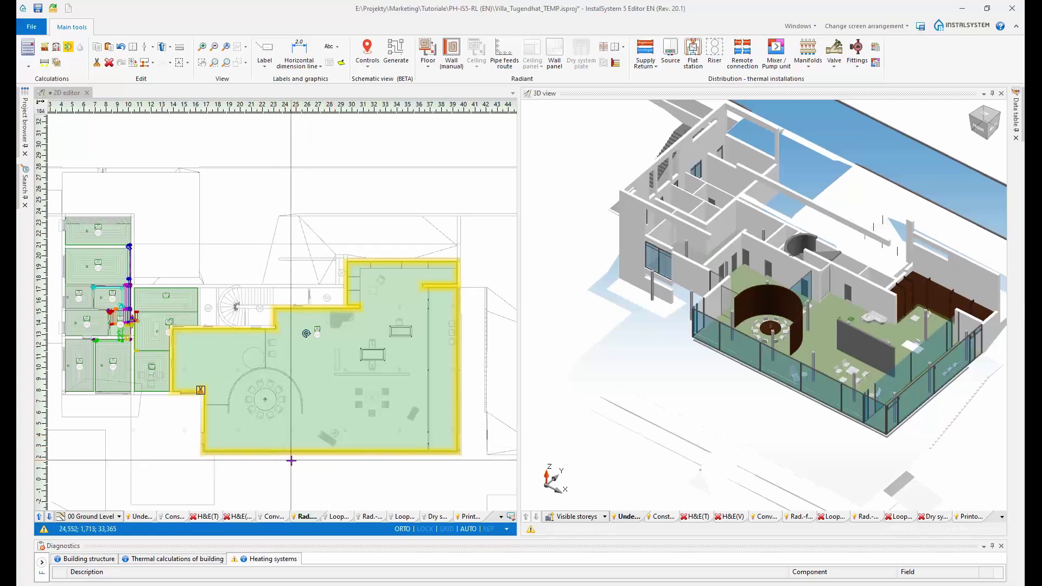
scroll(260, 465, "up", 3)
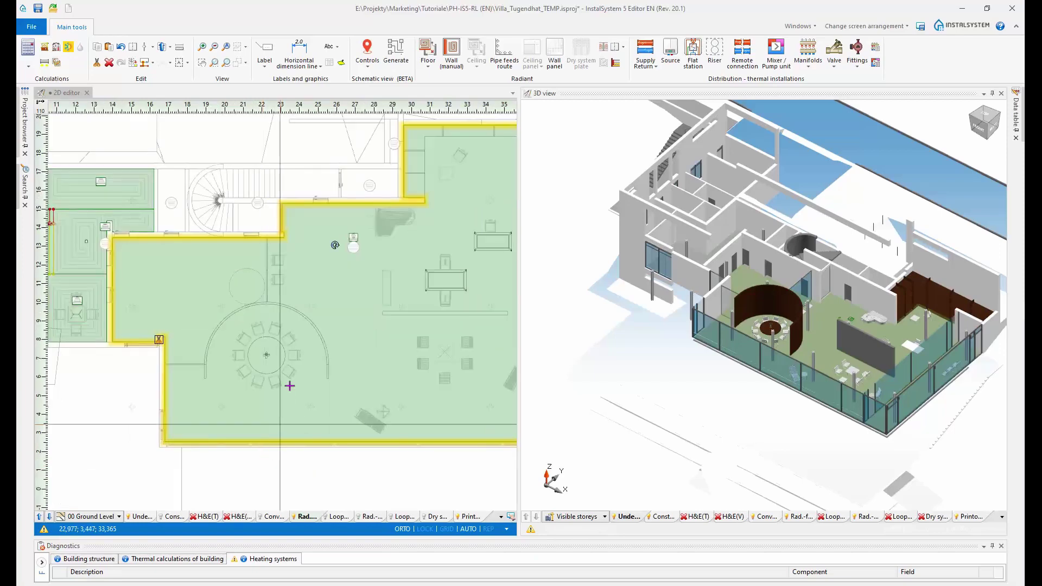
Step: Split the large living room's floor zone with a north-south dividing line with expansion joint, running through the centre of the round dining table
middle_click_drag(293, 342, 273, 276)
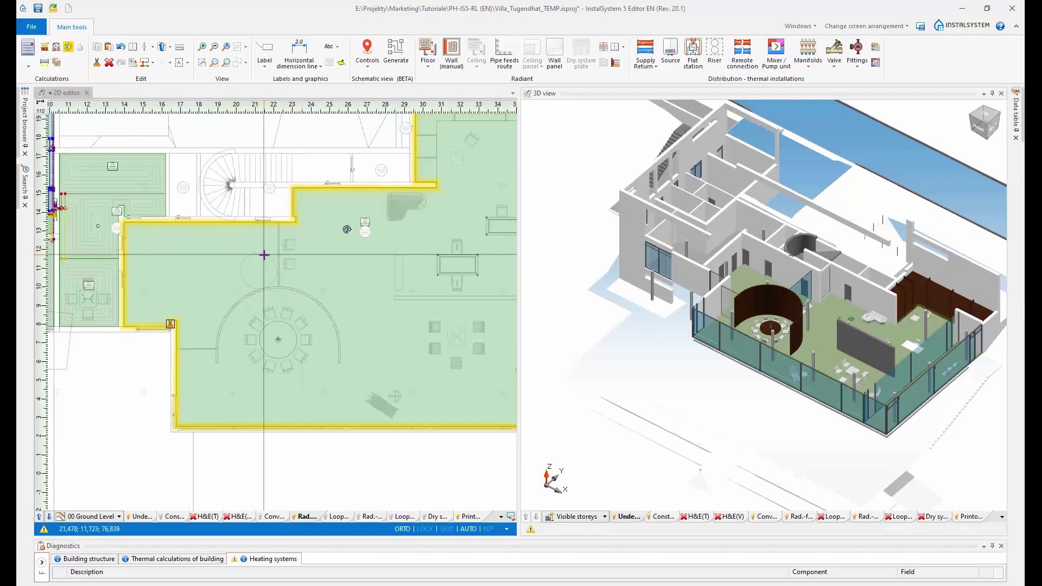
left_click(623, 50)
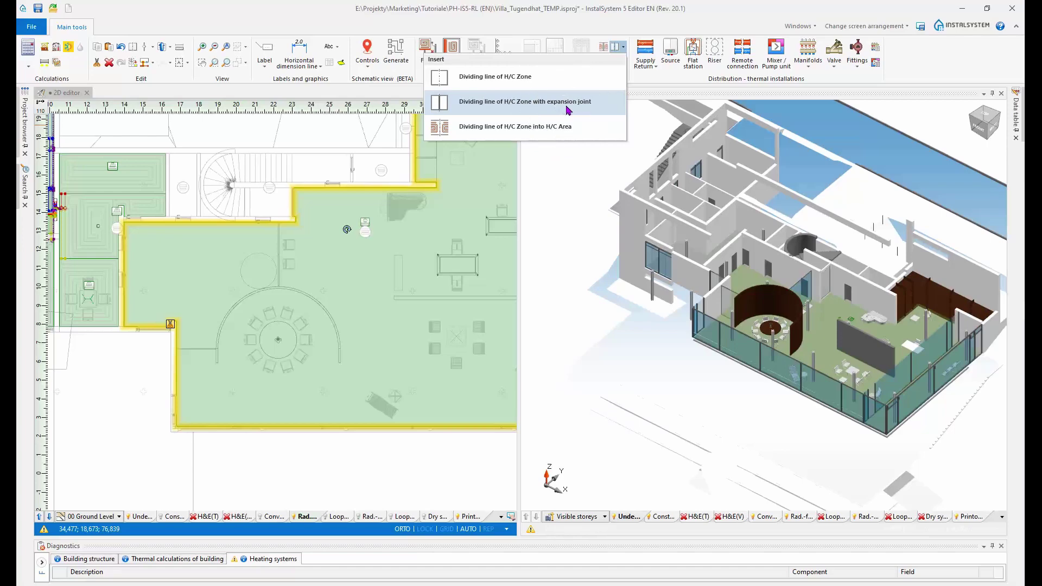
left_click(505, 107)
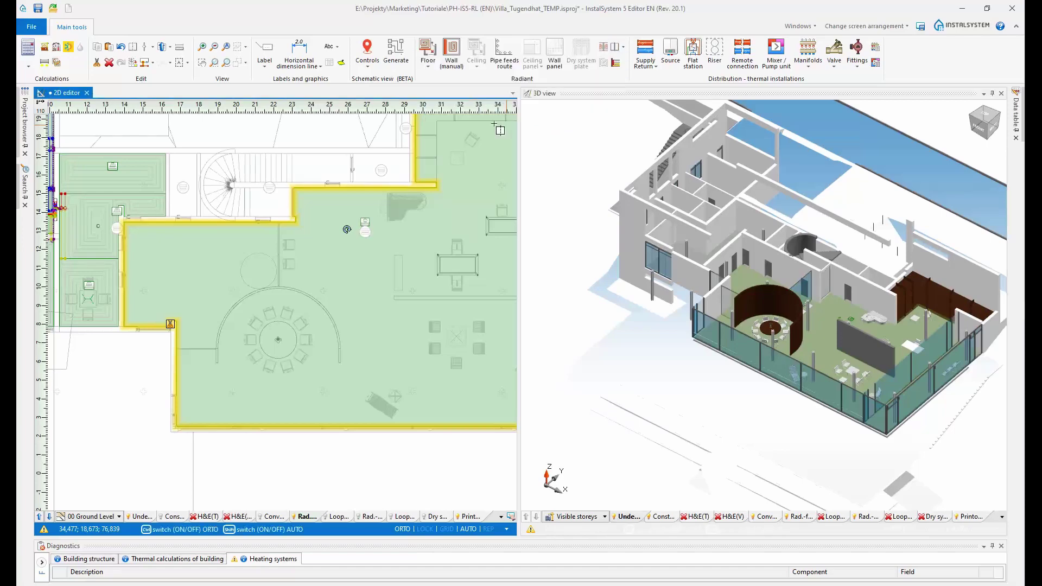
scroll(250, 278, "up", 5)
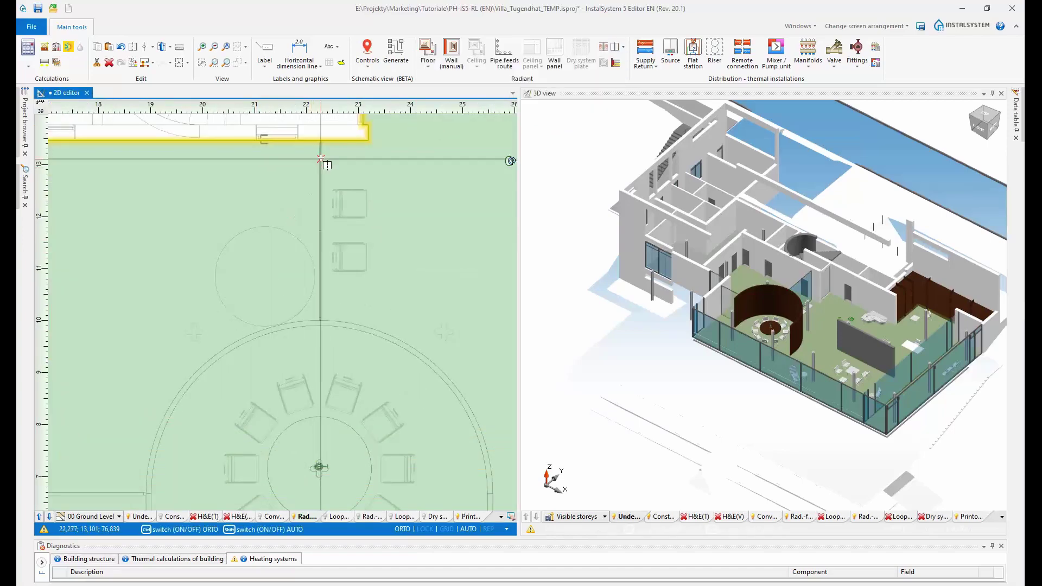
left_click(324, 131)
scroll(322, 177, "down", 6)
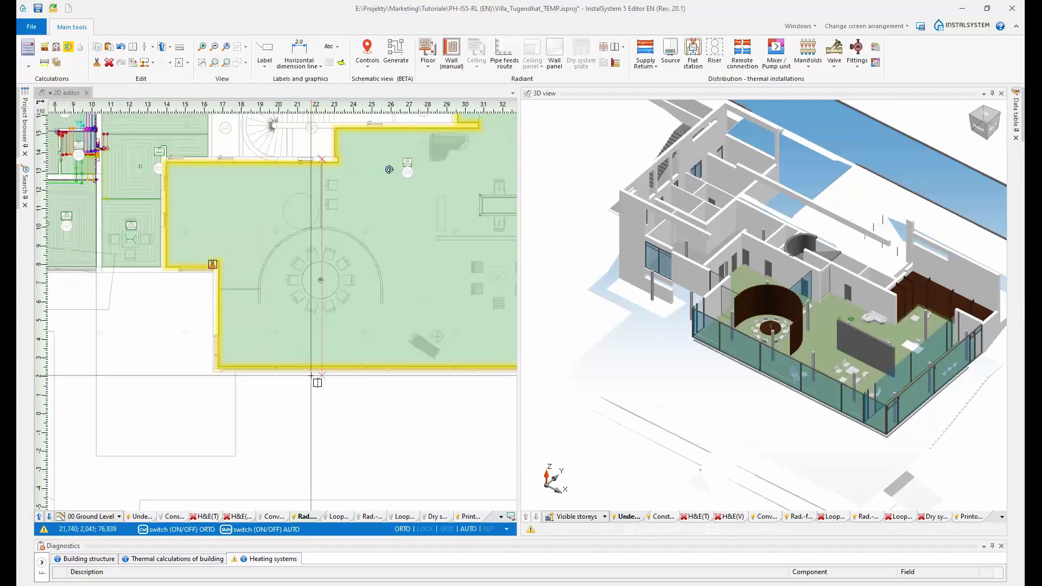
scroll(315, 375, "up", 3)
left_click(332, 385)
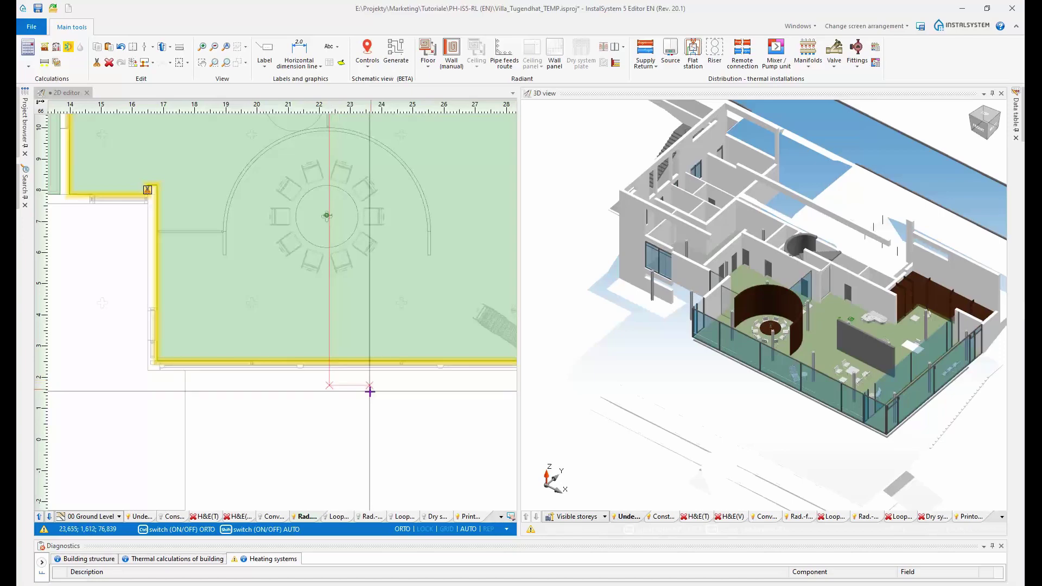
right_click(430, 419)
scroll(413, 413, "down", 3)
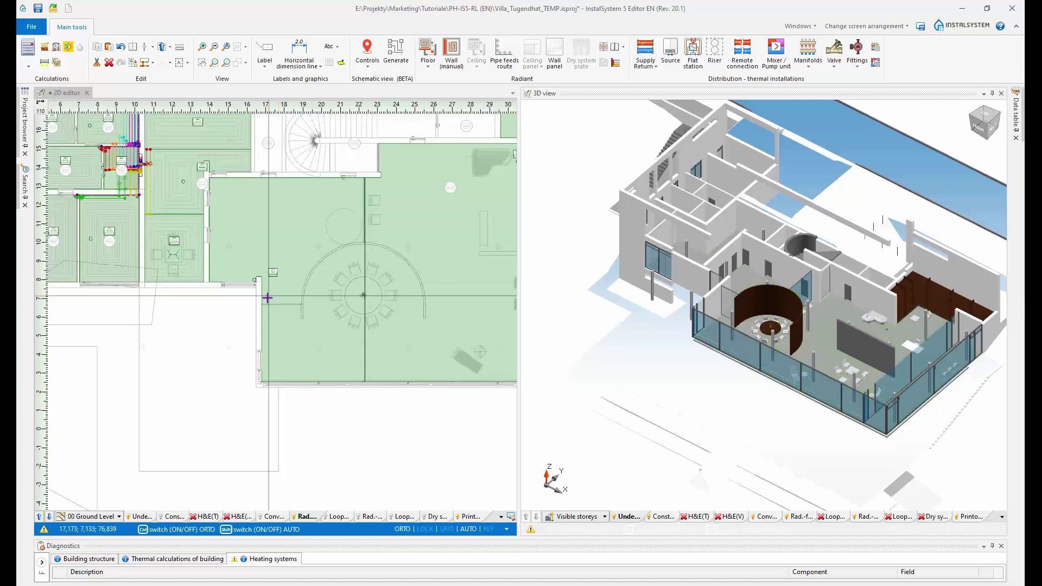
Step: Check the extents of the two floor zones on either side of the new expansion joint
middle_click_drag(265, 298, 230, 314)
left_click(230, 314)
middle_click_drag(371, 320, 308, 332)
scroll(337, 321, "down", 3)
scroll(354, 281, "up", 3)
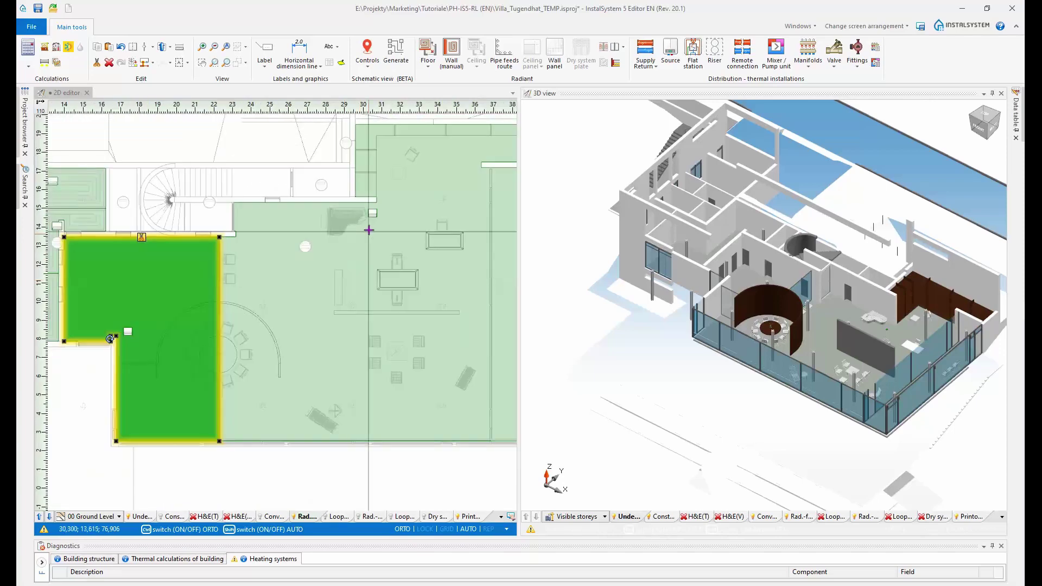
left_click(361, 278)
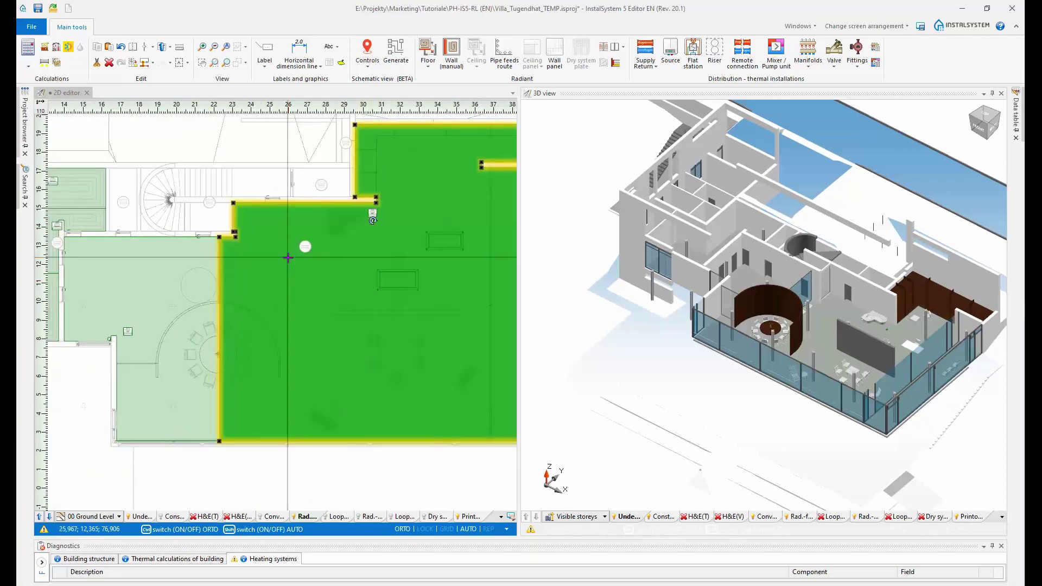
Step: Examine the circle beside the curved dining wall in the plan and the matching floor opening in the 3D model
scroll(195, 245, "up", 3)
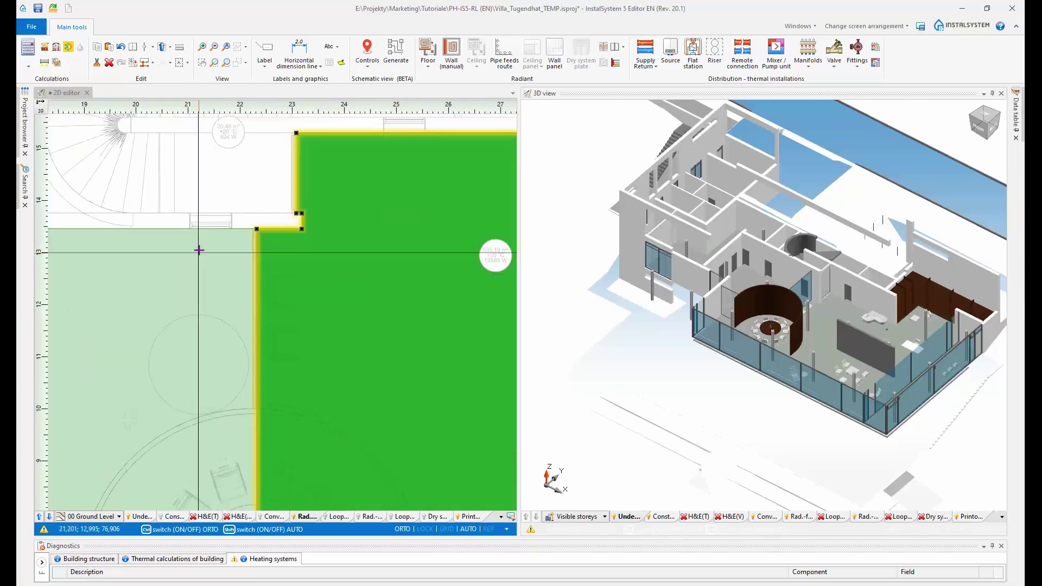
middle_click_drag(209, 302, 230, 304)
scroll(227, 304, "down", 3)
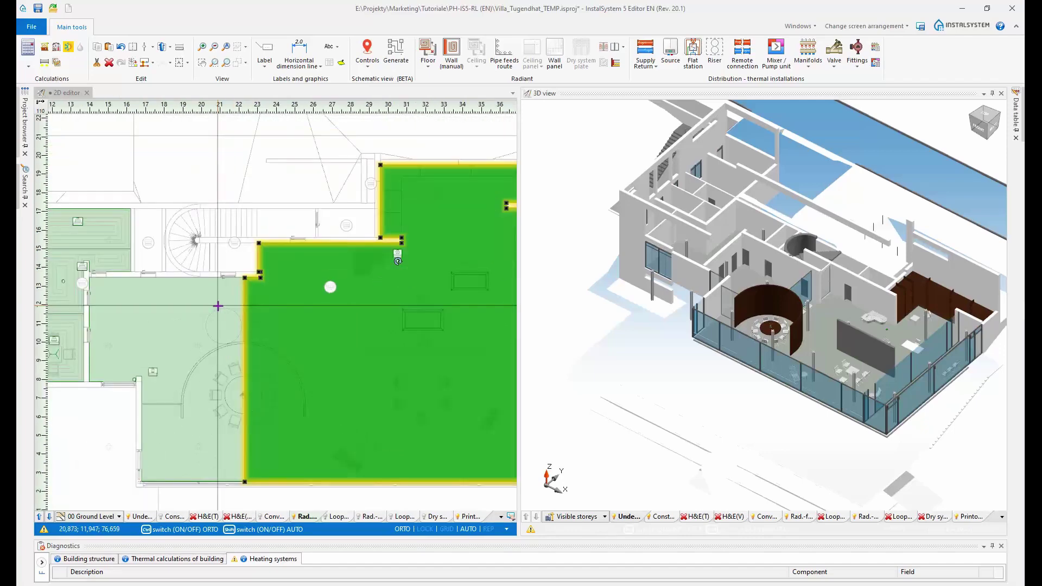
scroll(257, 314, "up", 3)
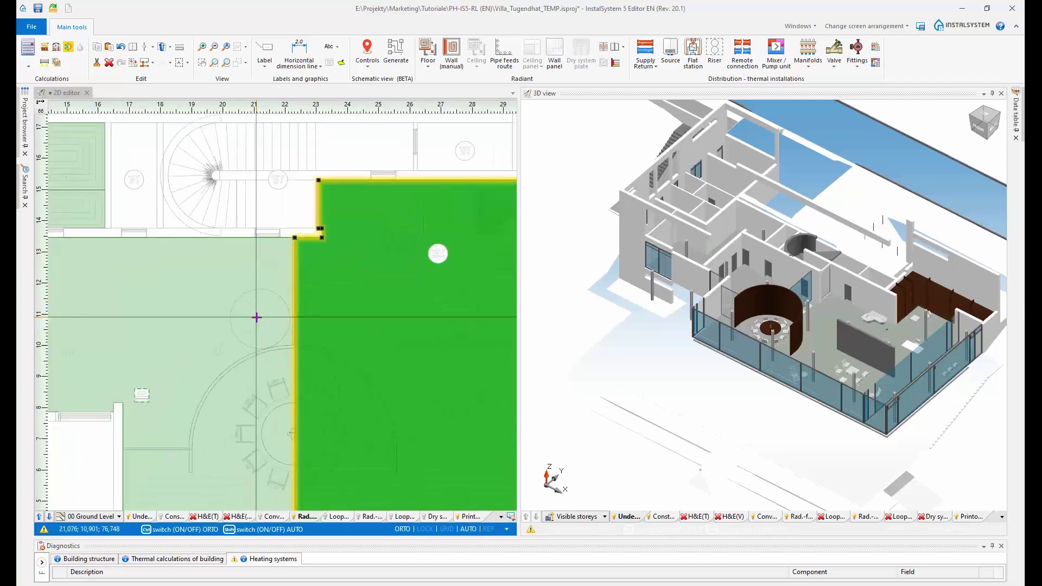
scroll(259, 314, "up", 2)
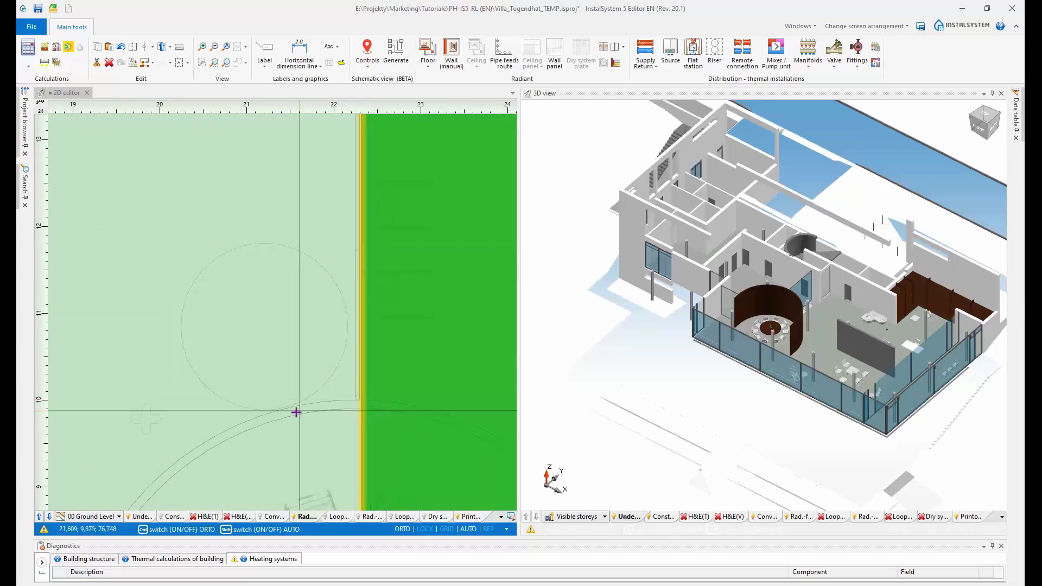
scroll(215, 376, "down", 2)
middle_click_drag(226, 384, 286, 353)
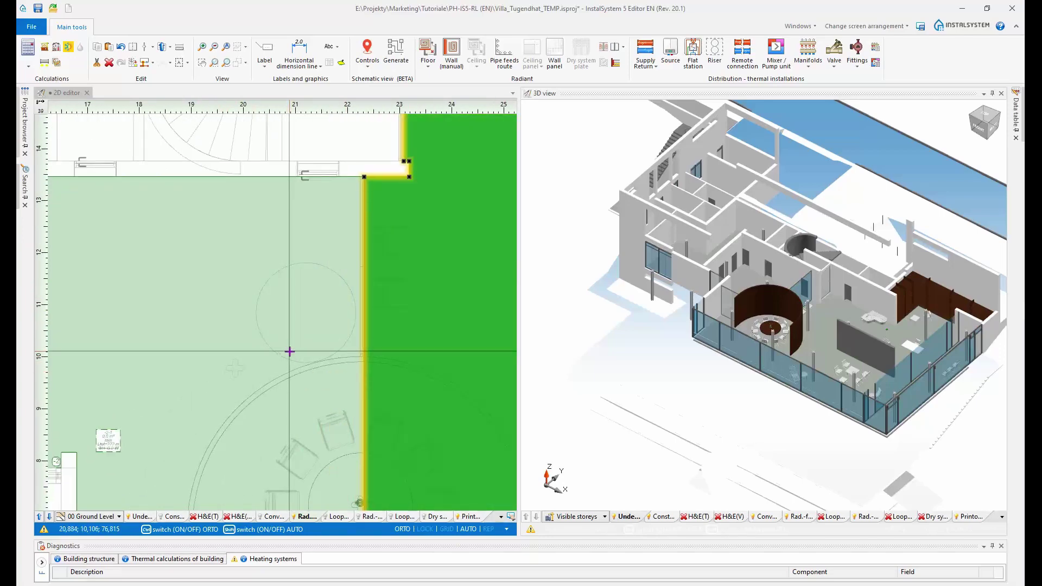
scroll(345, 301, "up", 2)
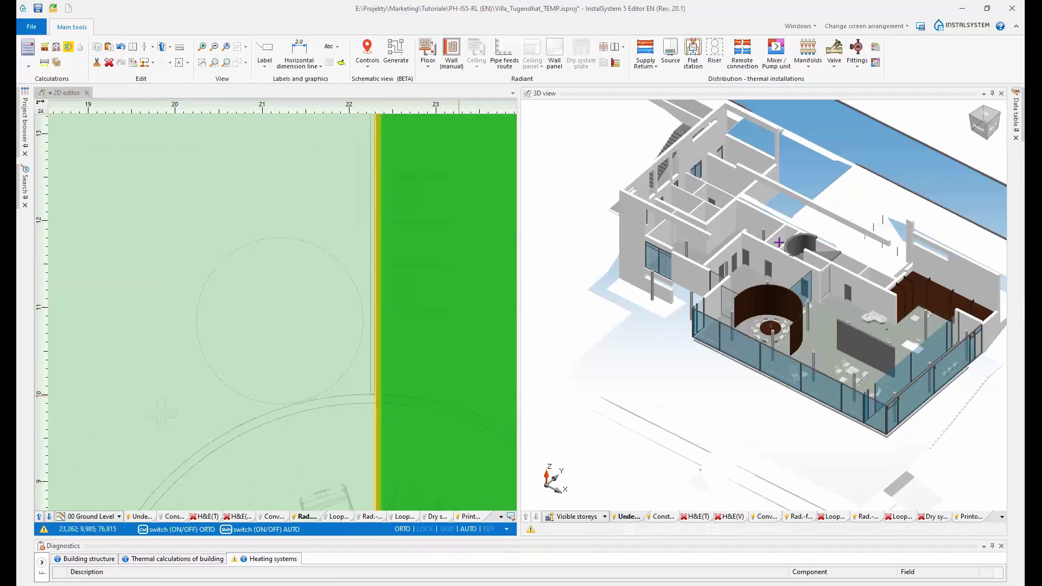
scroll(779, 235, "down", 1)
scroll(781, 236, "up", 5)
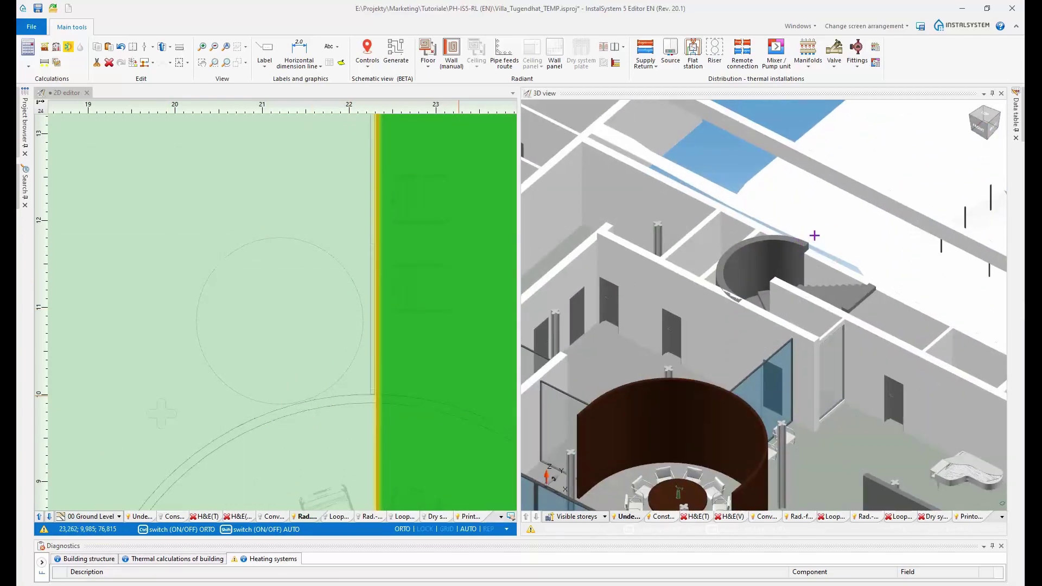
middle_click_drag(835, 263, 847, 284, "ctrl")
middle_click_drag(645, 367, 754, 356, "ctrl")
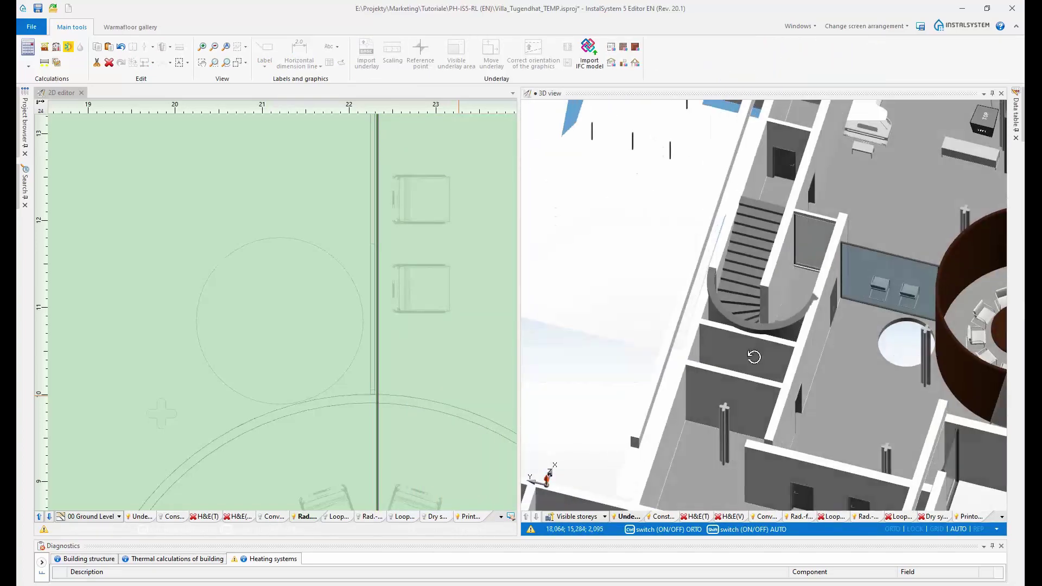
middle_click_drag(892, 363, 777, 364)
scroll(765, 347, "up", 5)
middle_click_drag(767, 321, 716, 403, "ctrl")
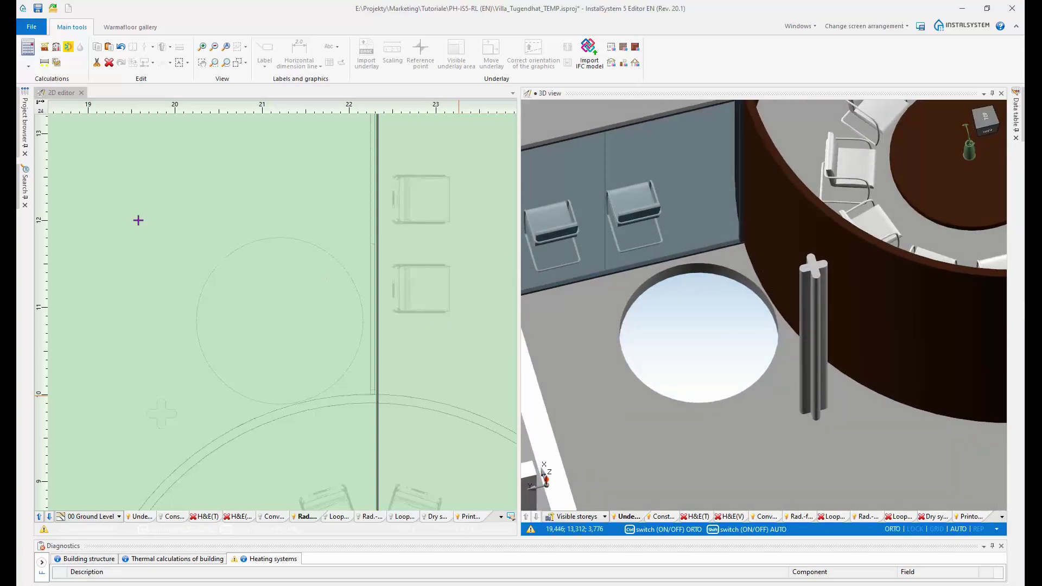
Step: Show the Basement storey of the IFC underlay and inspect the spiral staircase below the circular opening in plan and 3D
left_click(26, 145)
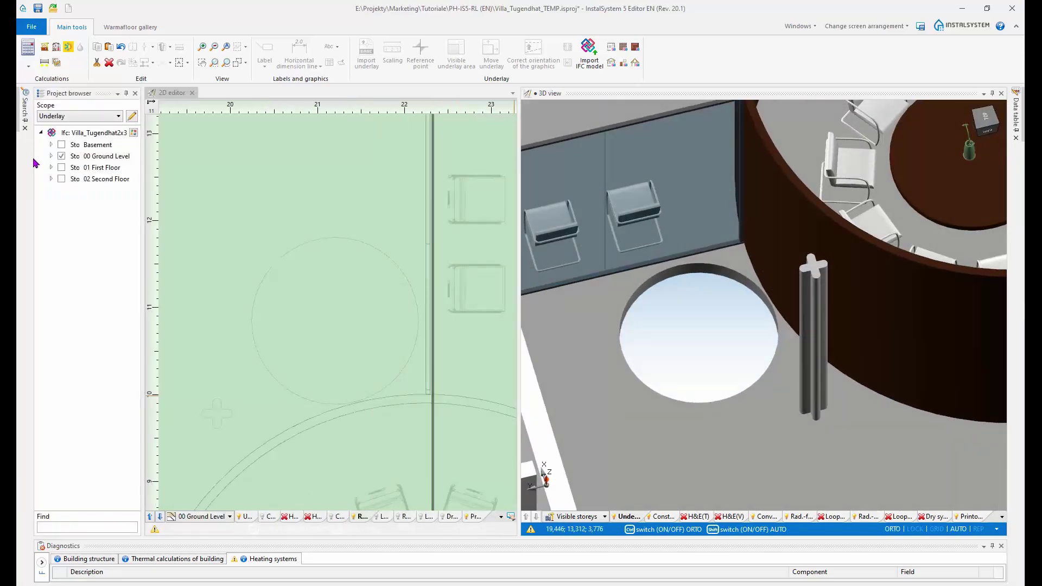
left_click(61, 145)
middle_click_drag(722, 351, 773, 365)
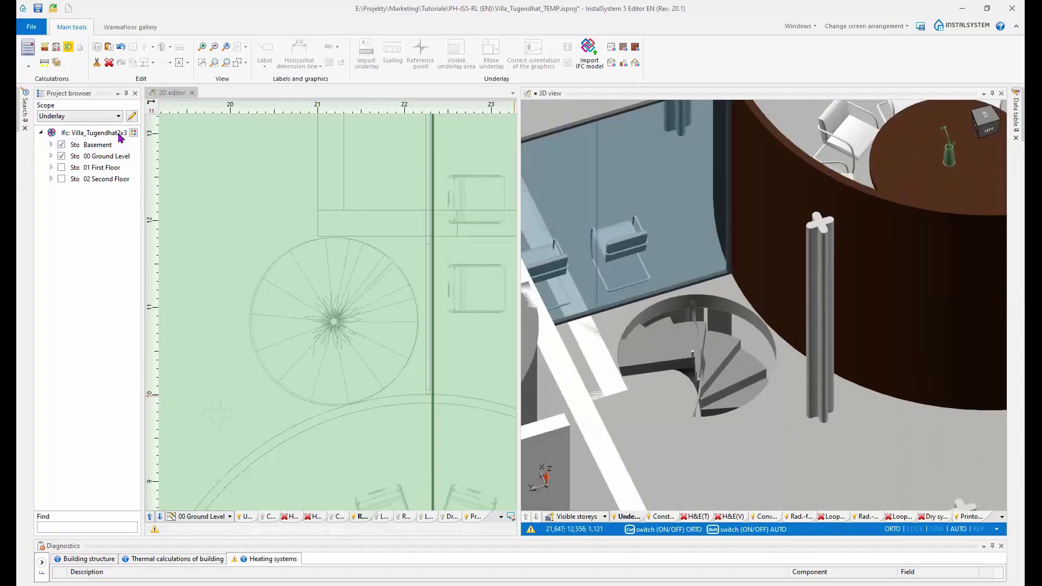
left_click(126, 95)
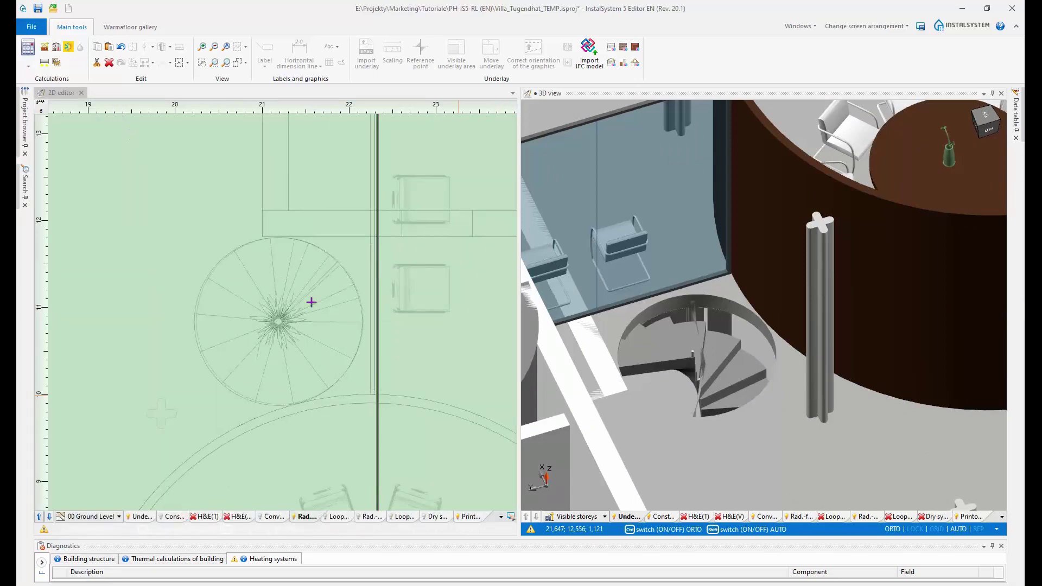
scroll(303, 304, "down", 3)
scroll(337, 323, "down", 3)
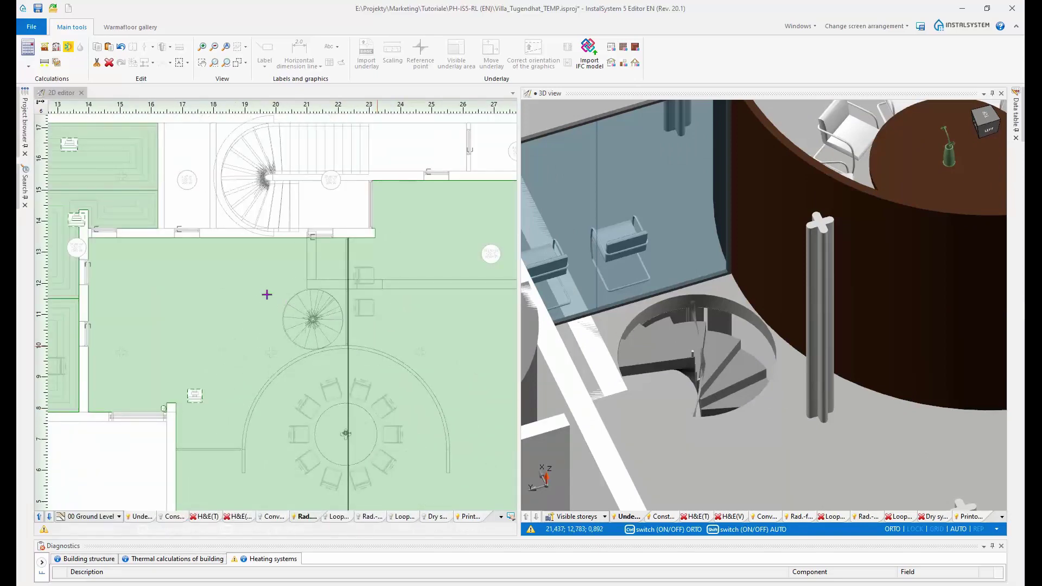
scroll(373, 296, "up", 3)
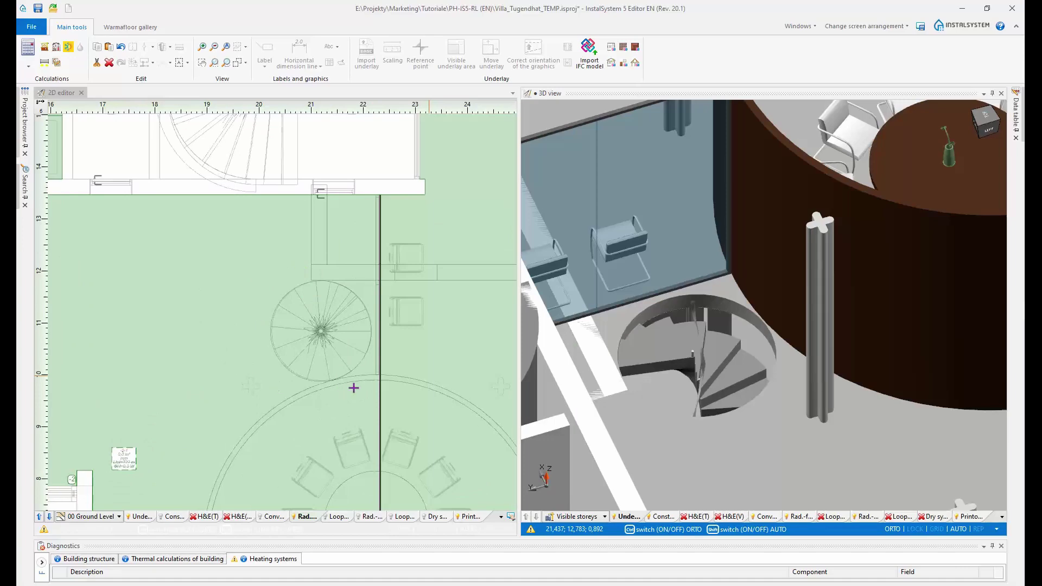
Step: Enclose the spiral staircase opening with an H/C zone dividing line about 2 m square up to the expansion joint, and delete the enclosed zone
left_click(307, 517)
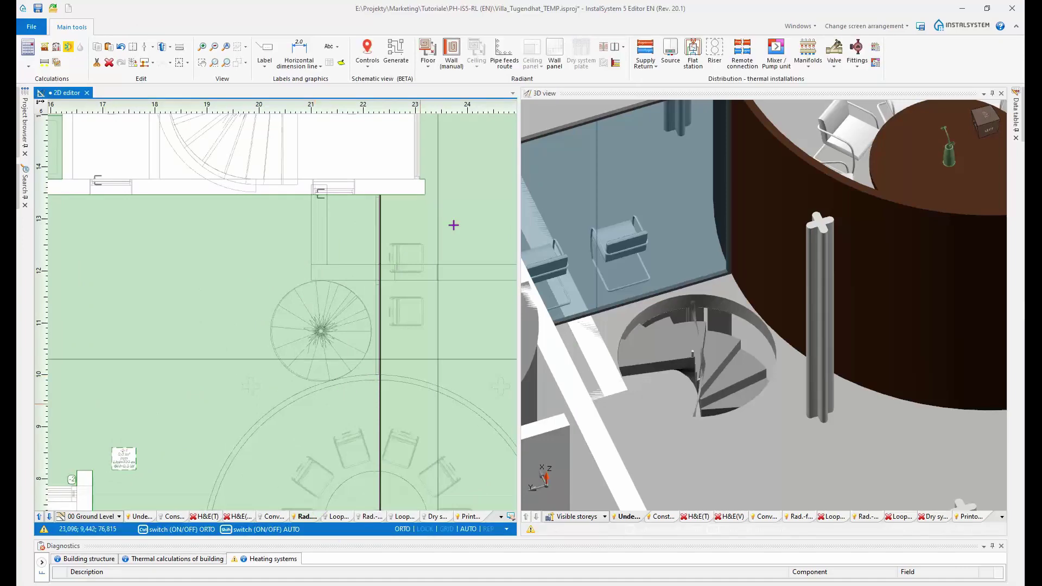
left_click(624, 47)
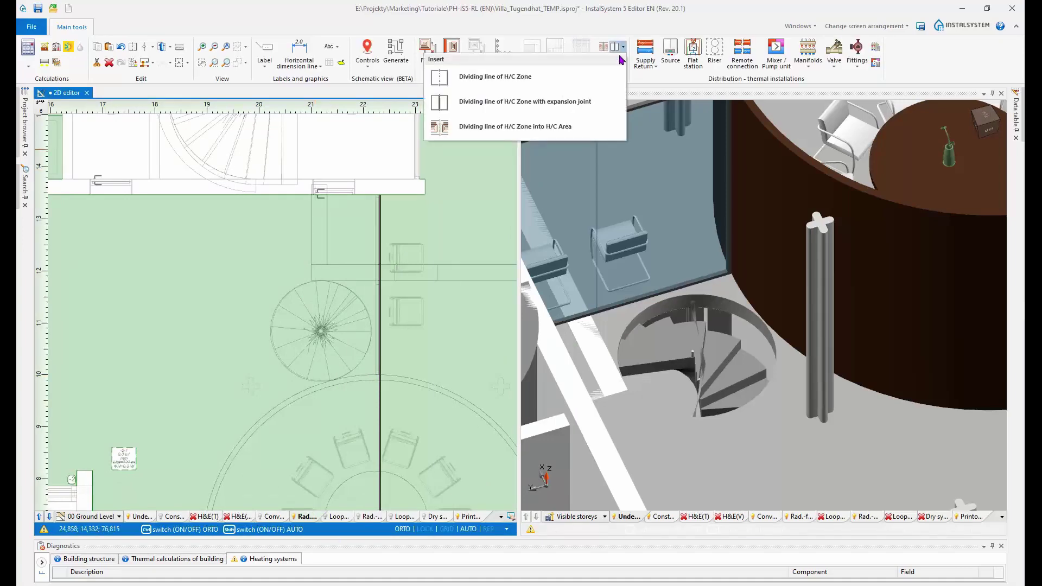
left_click(484, 82)
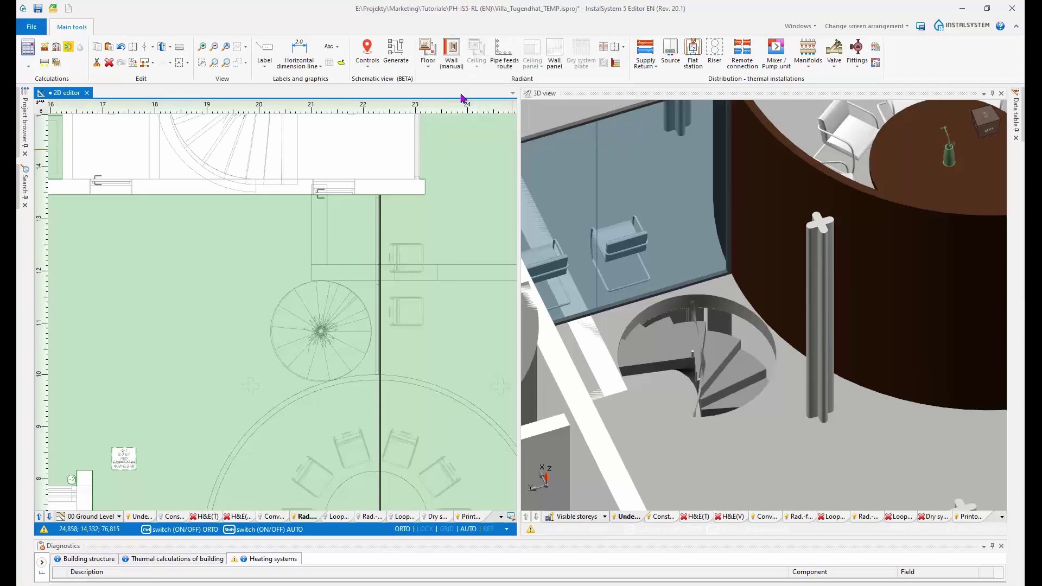
left_click(391, 282)
left_click(273, 281)
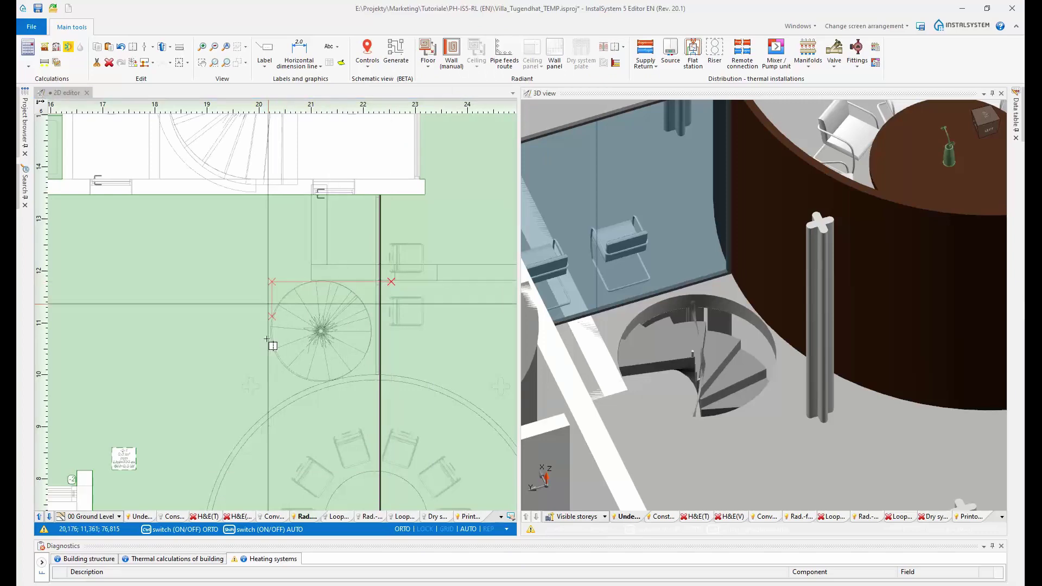
left_click(272, 382)
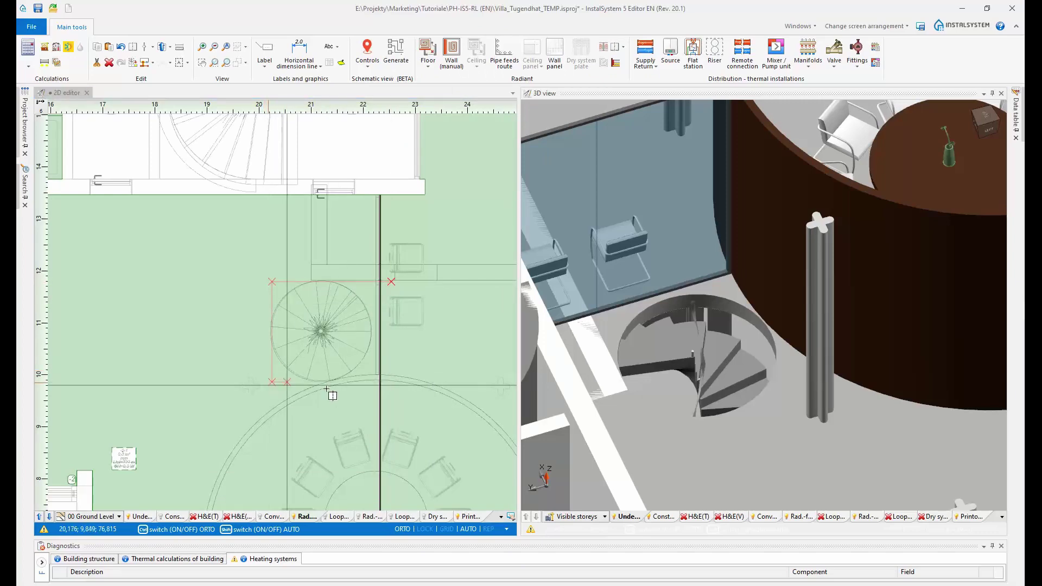
right_click(413, 383)
left_click(273, 333)
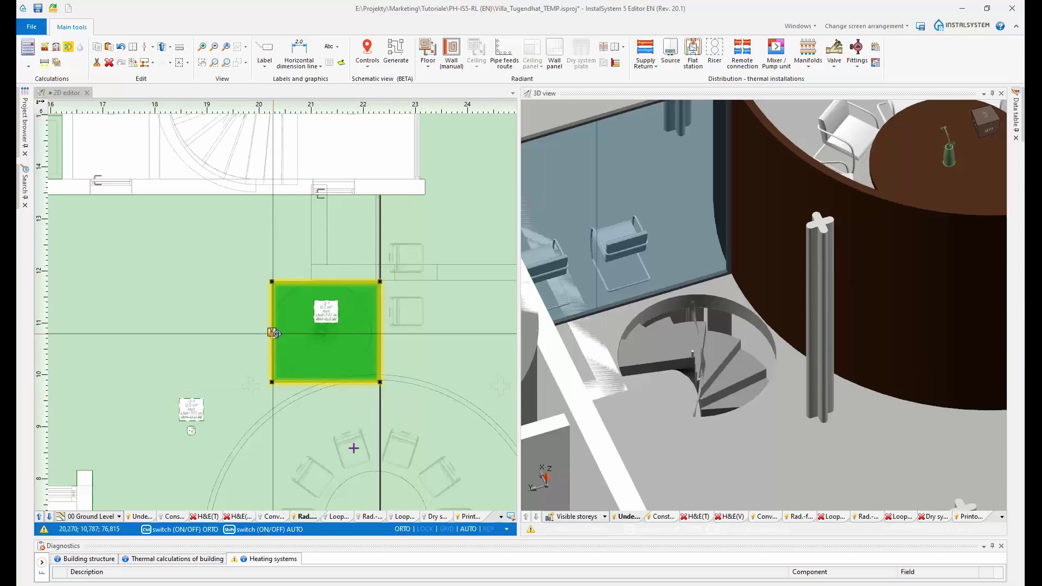
key("Delete")
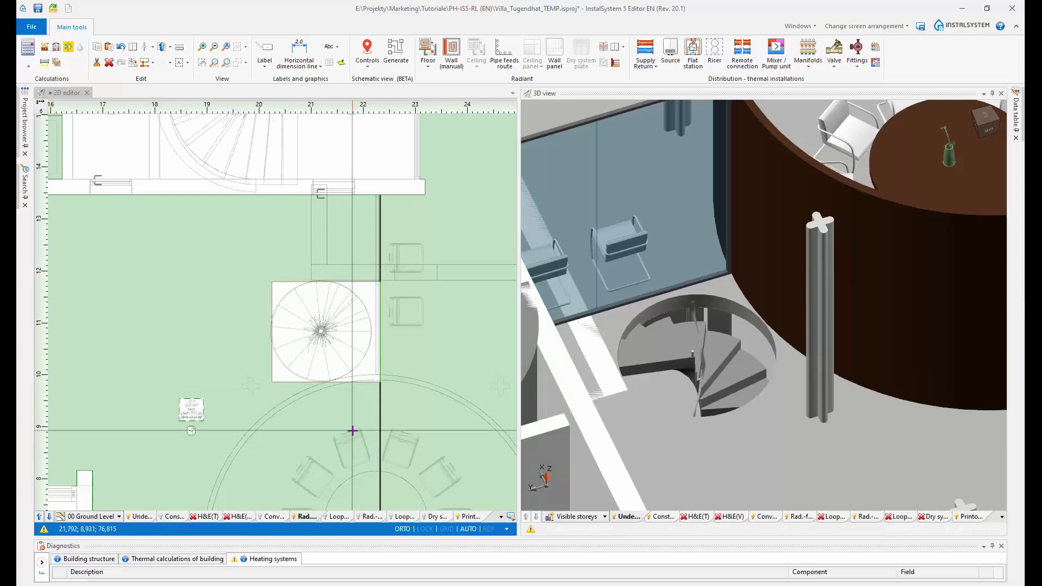
Step: Hide the Basement storey of the IFC underlay and return to the overview of the ground floor's heated zones
left_click(25, 146)
left_click(62, 145)
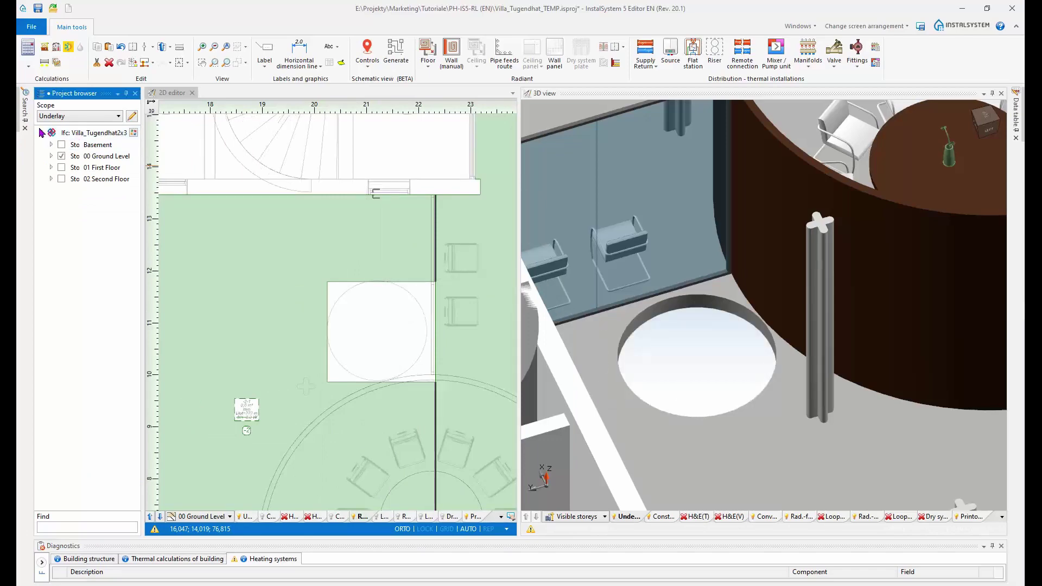
left_click(24, 117)
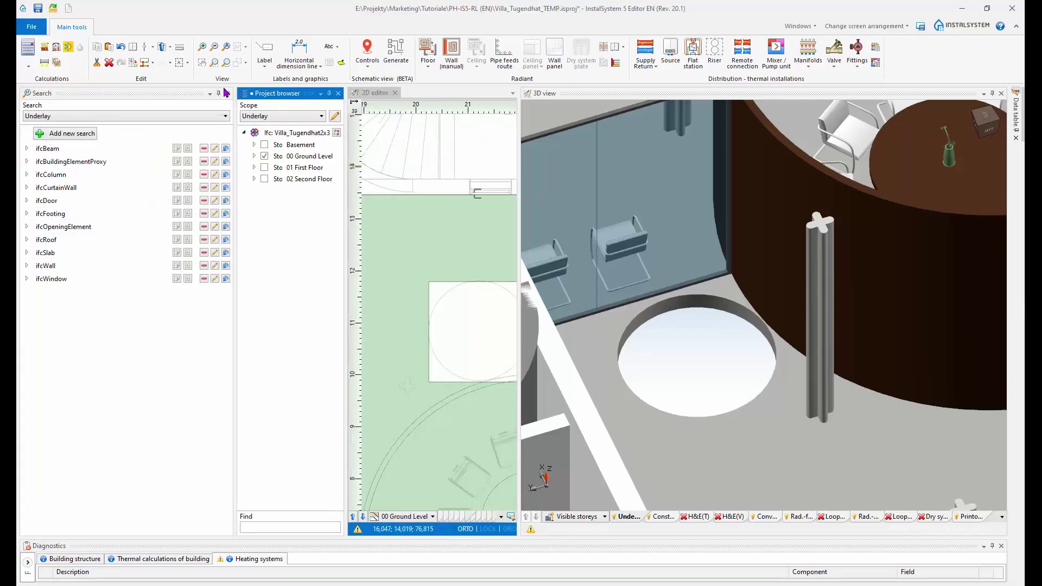
left_click(220, 93)
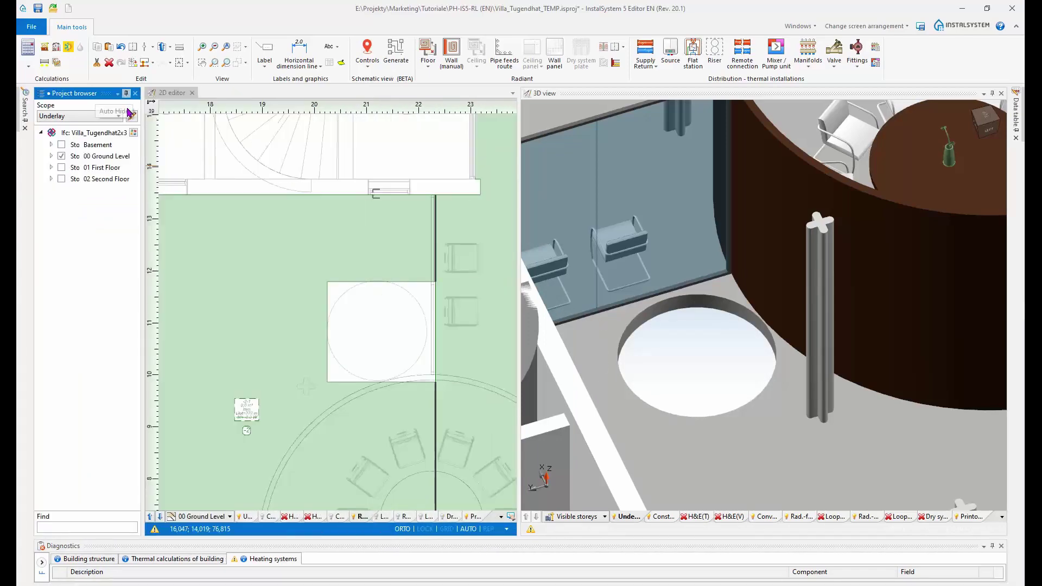
left_click(126, 93)
scroll(198, 255, "down", 8)
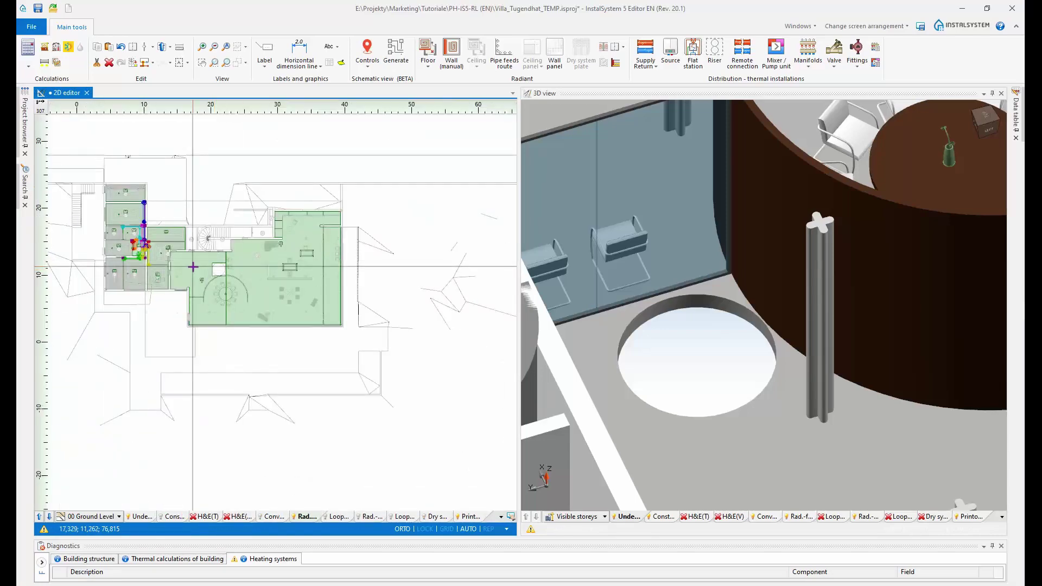
scroll(195, 271, "up", 3)
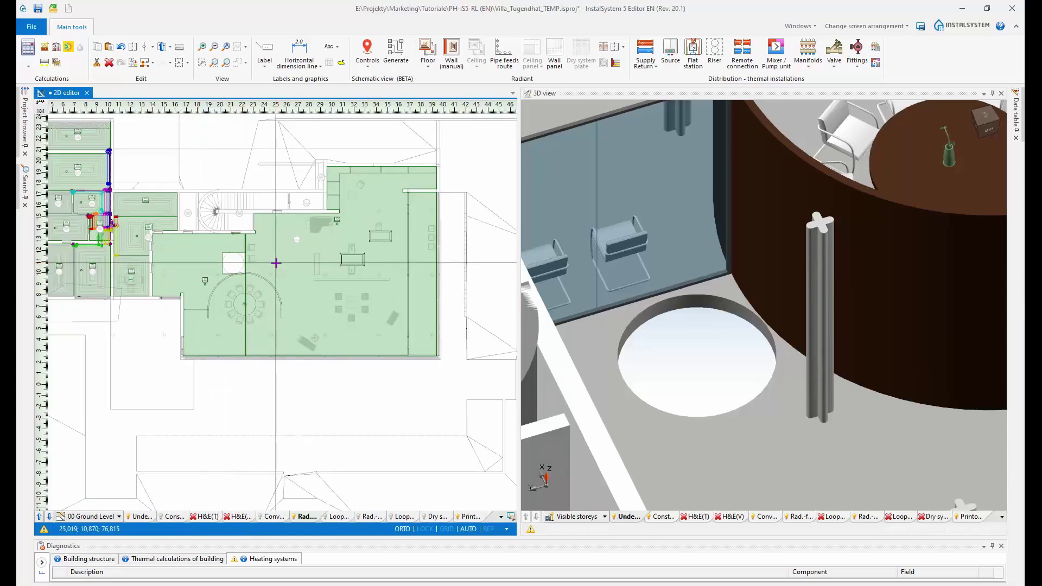
Step: Draw a second dividing line with expansion joint from the wall corner beside the piano straight across to the living room's opposite outer wall
scroll(351, 215, "up", 6)
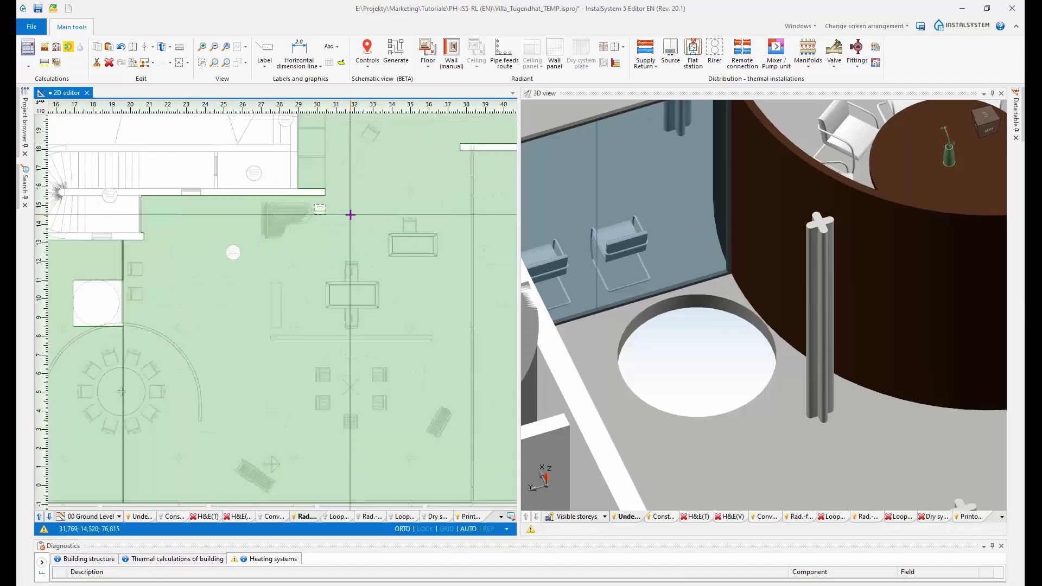
scroll(347, 214, "down", 3)
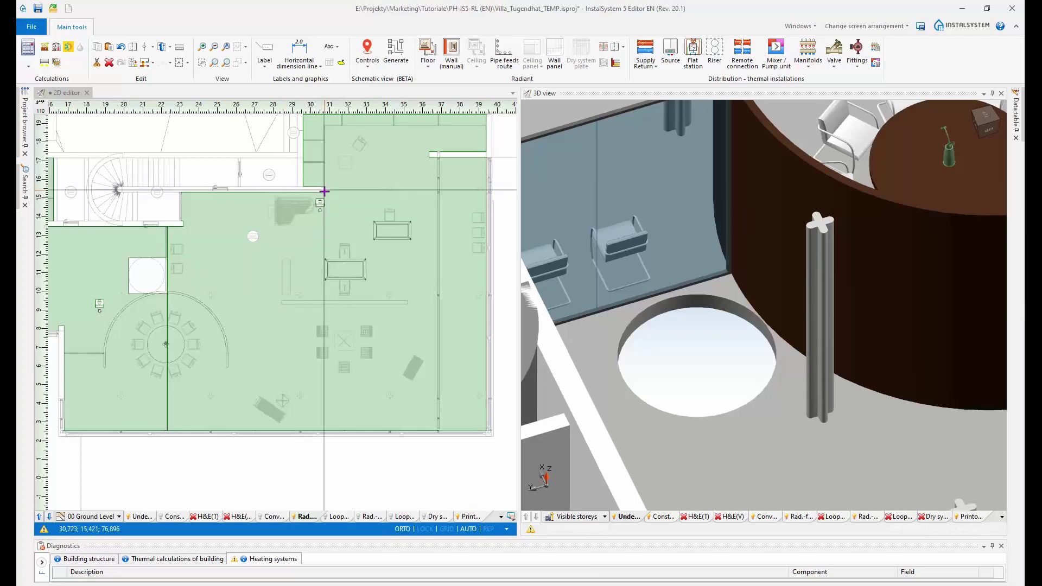
left_click(623, 48)
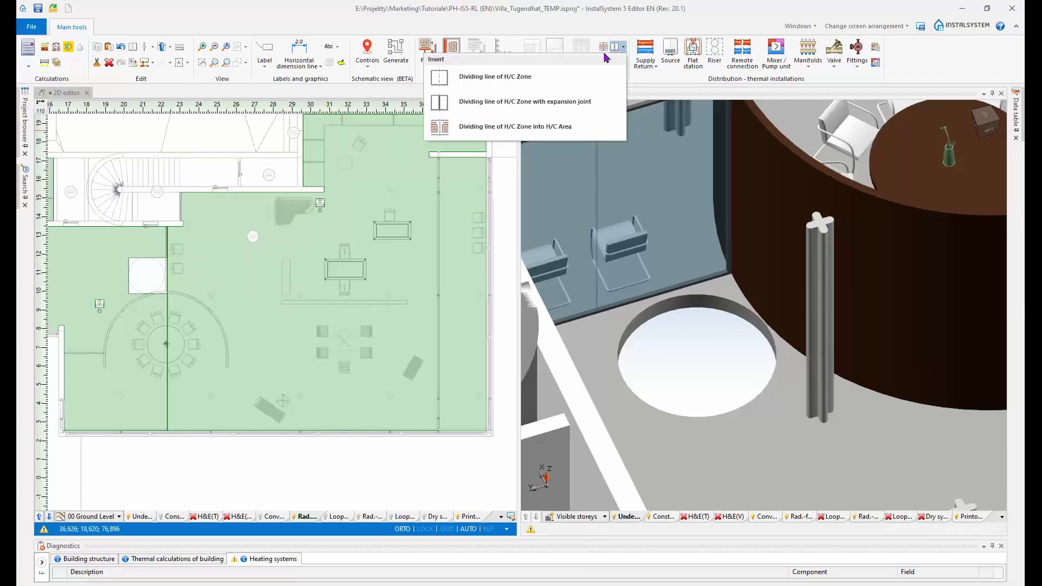
left_click(549, 99)
scroll(330, 186, "up", 5)
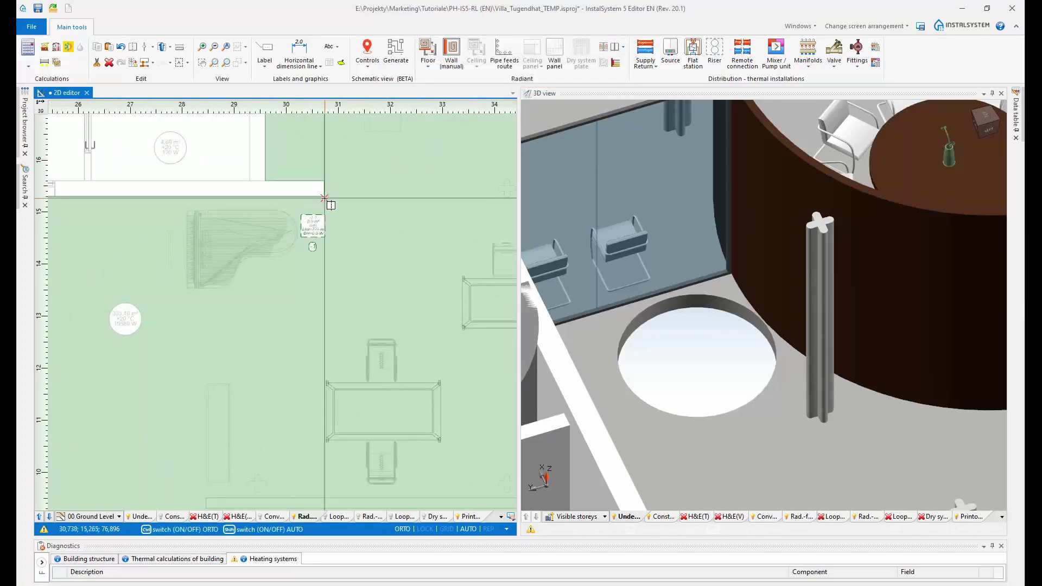
scroll(314, 228, "down", 5)
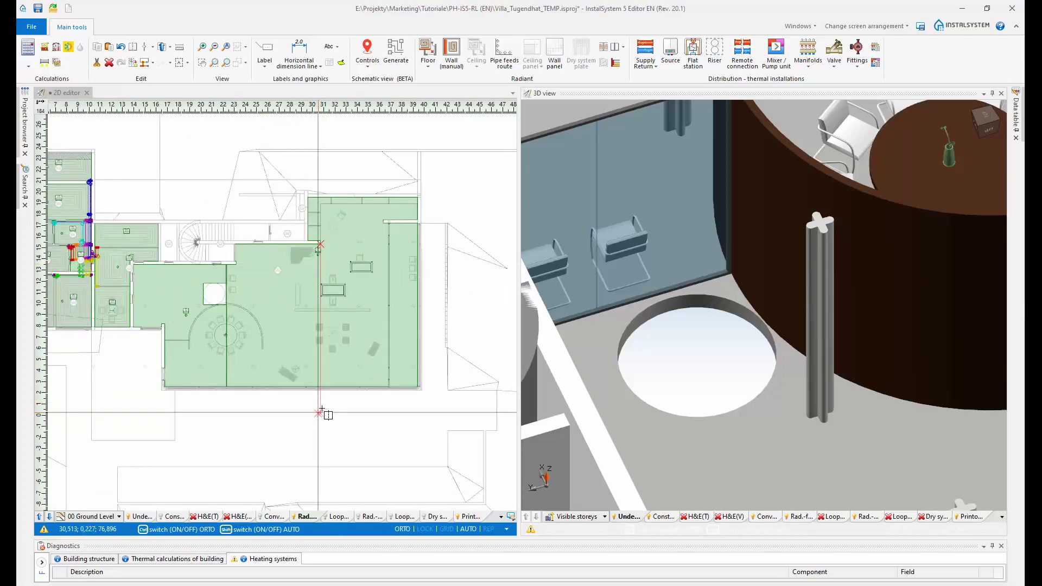
scroll(186, 304, "up", 3)
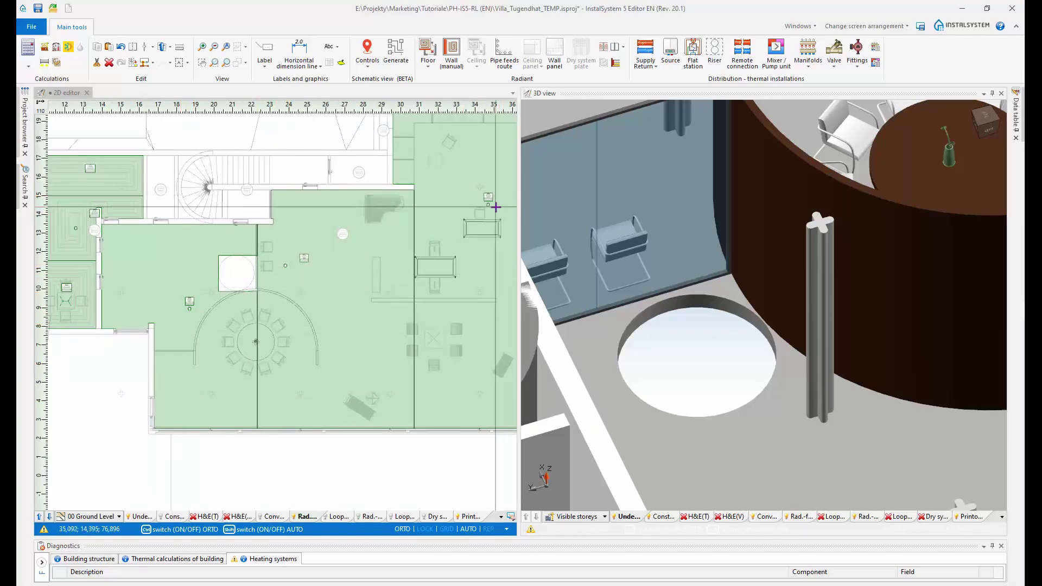
Step: Examine the built-in shelving along the living room's upper walls in the plan and in the 3D model
scroll(469, 231, "down", 3)
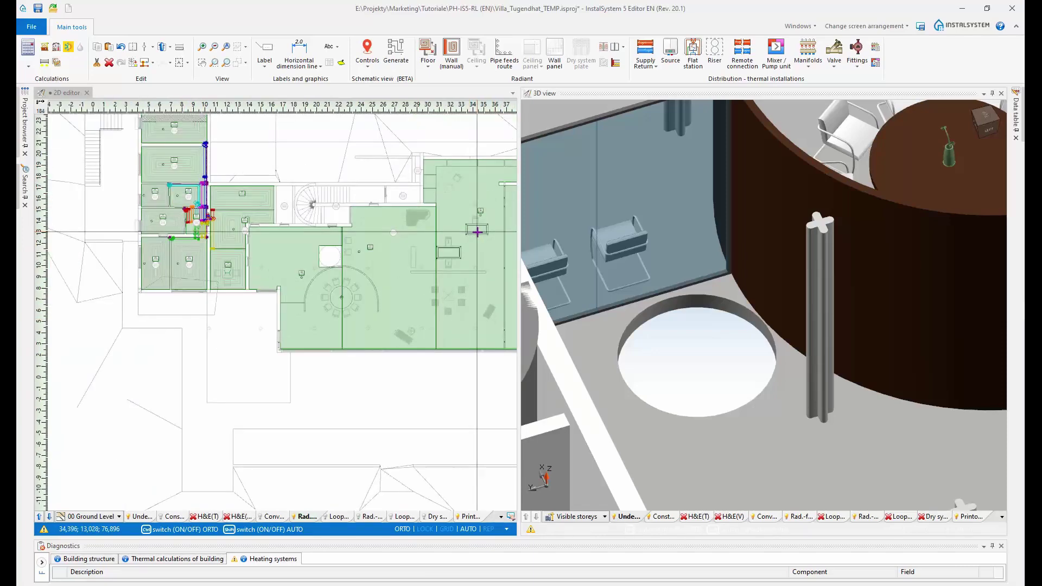
middle_click_drag(483, 206, 373, 270)
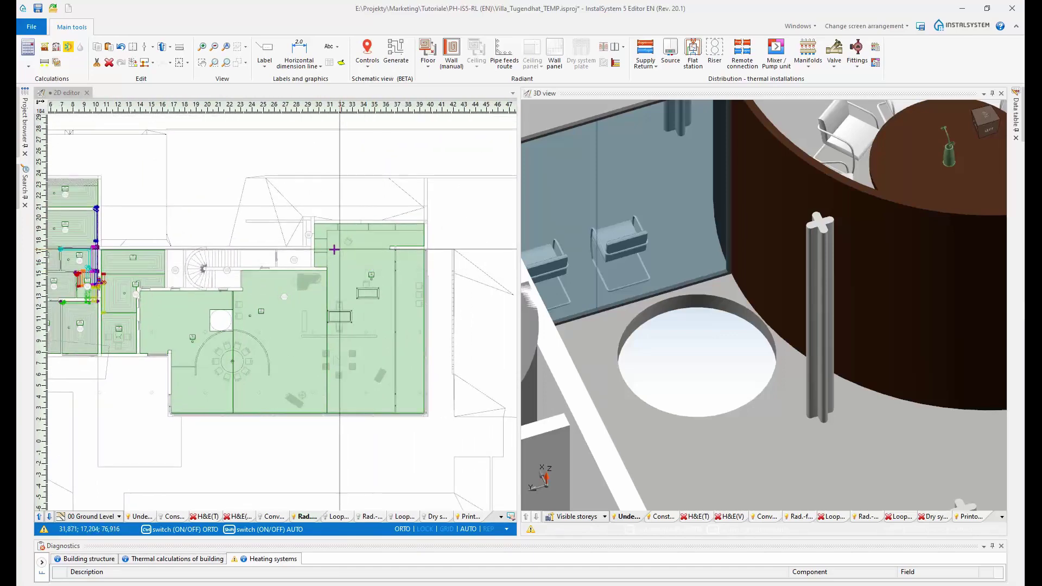
scroll(742, 269, "down", 5)
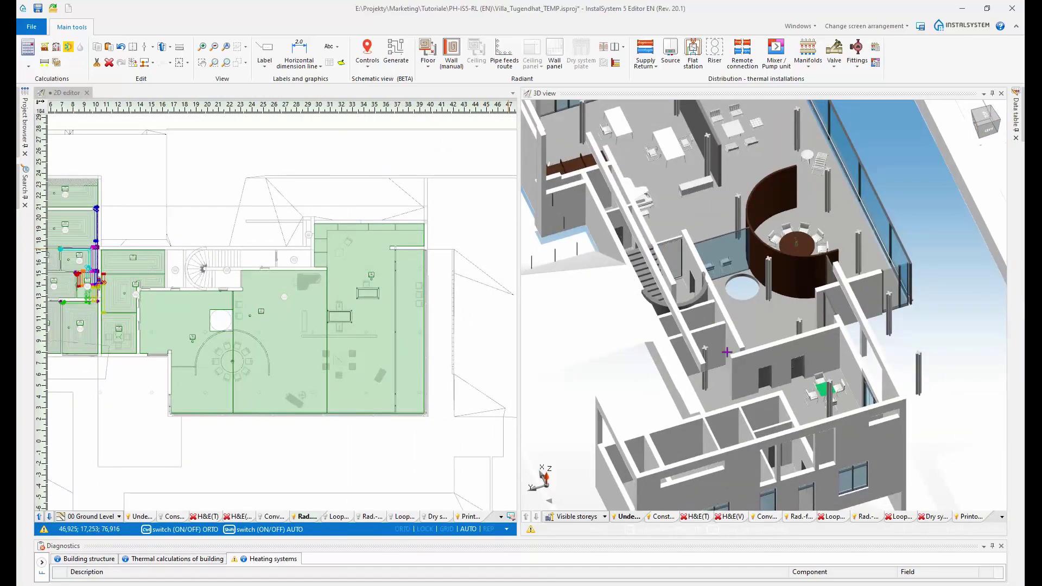
middle_click_drag(769, 367, 665, 320)
scroll(865, 217, "up", 8)
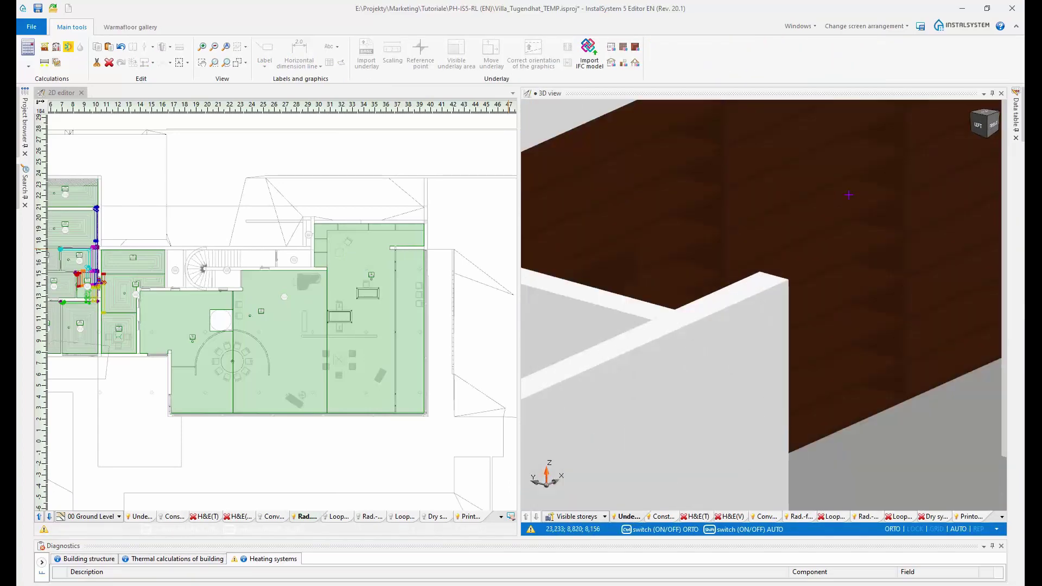
middle_click_drag(915, 234, 839, 246)
middle_click_drag(905, 248, 895, 204)
scroll(906, 204, "down", 2)
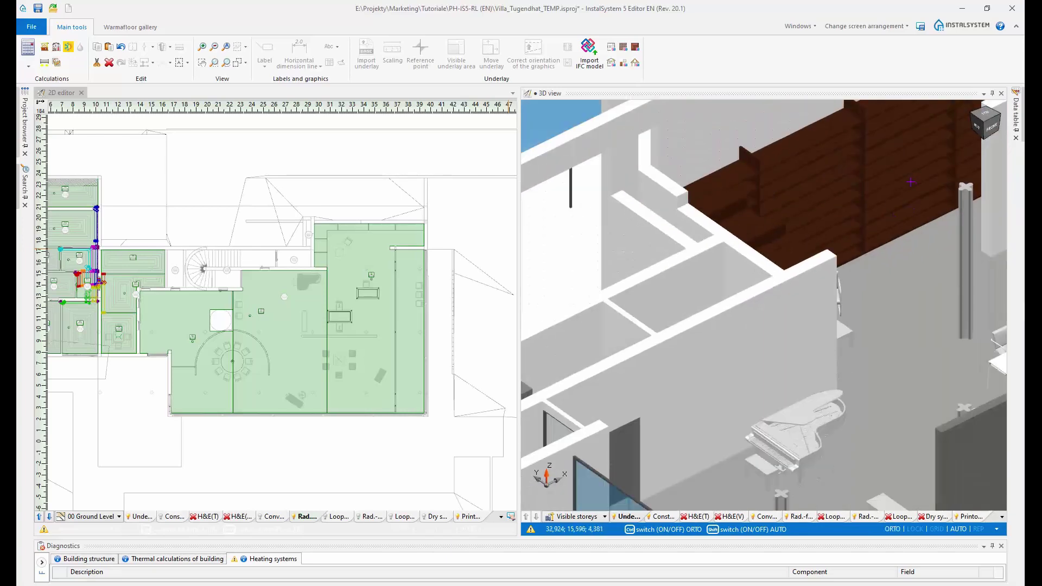
scroll(343, 243, "up", 2)
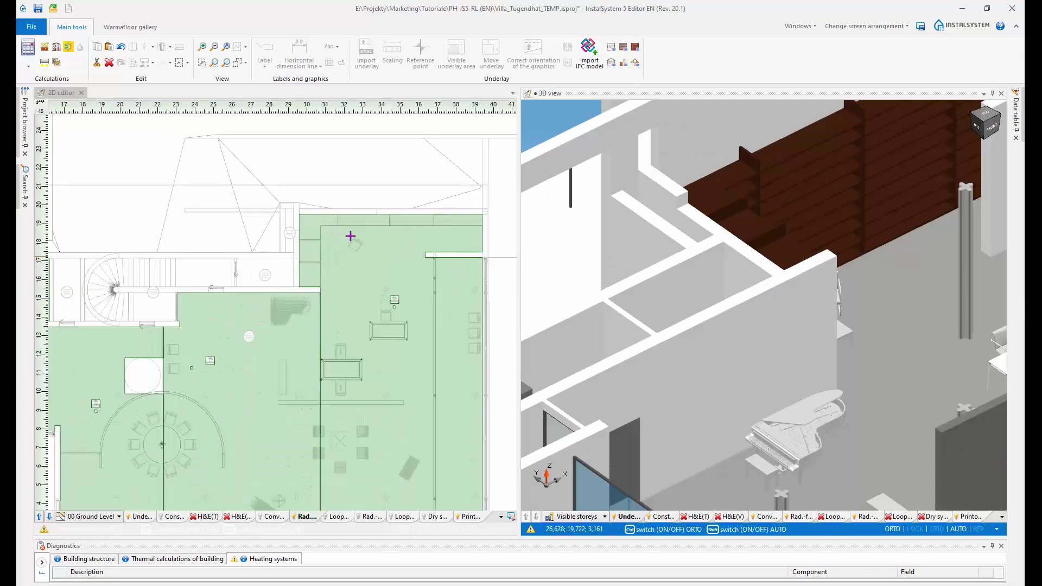
scroll(441, 249, "up", 2)
middle_click_drag(292, 305, 279, 305)
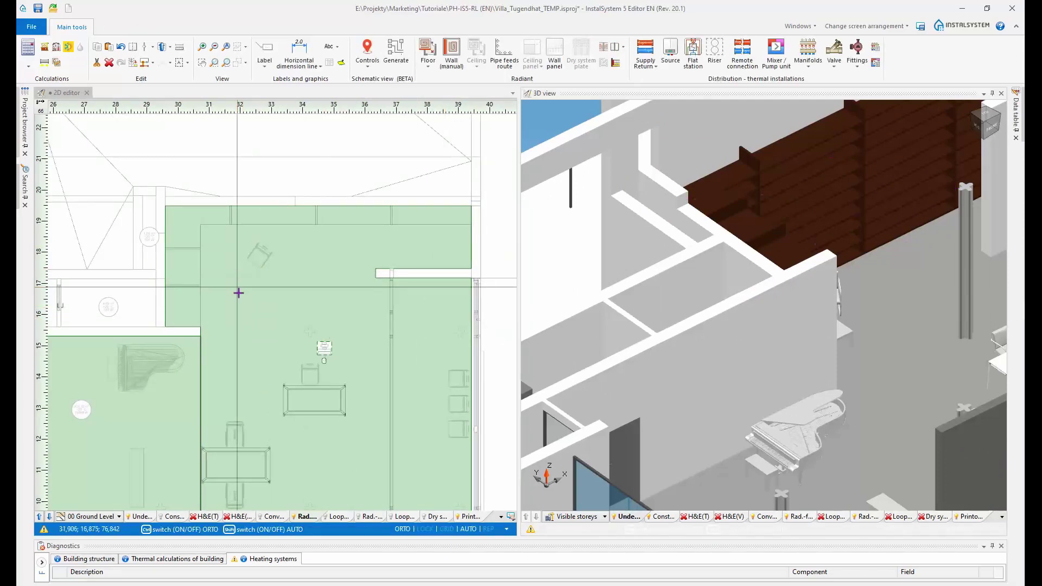
left_click(624, 47)
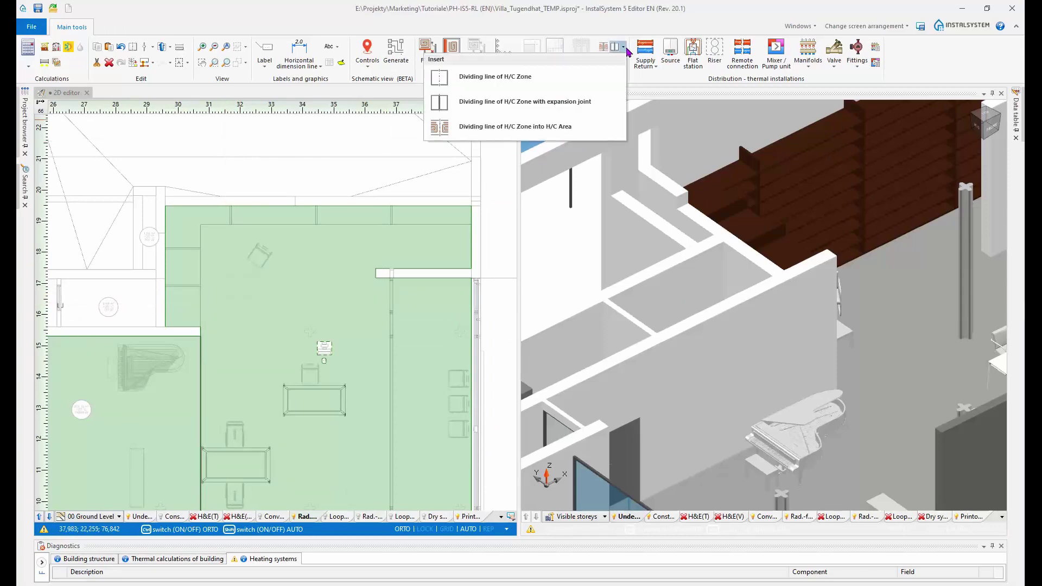
left_click(536, 89)
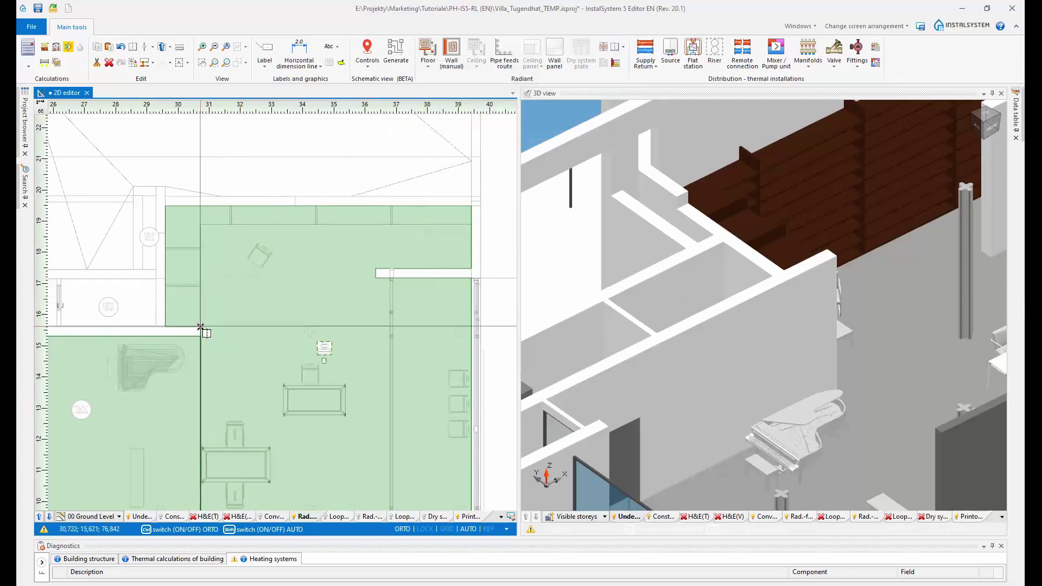
left_click(202, 326)
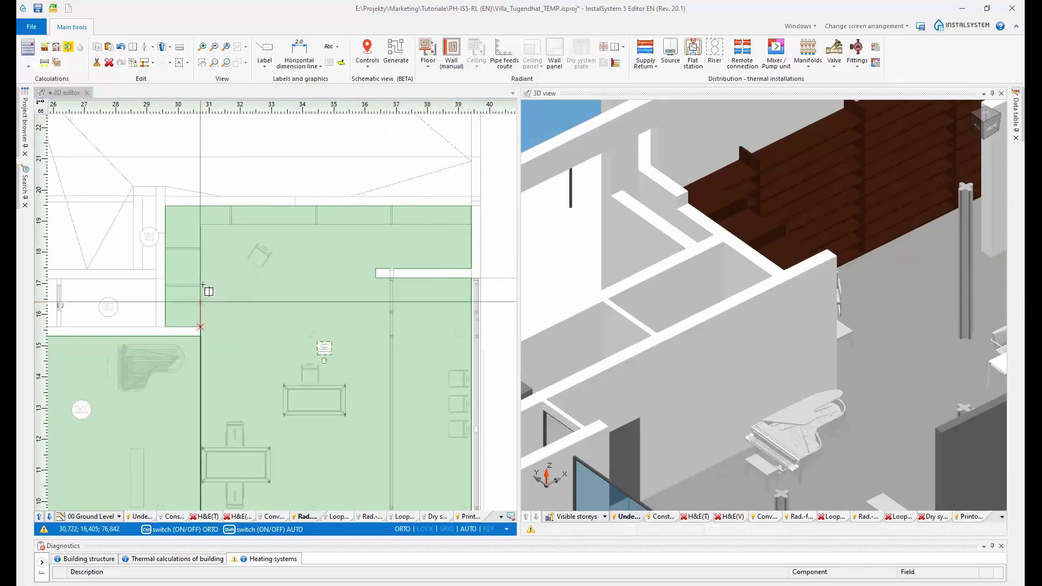
left_click(201, 224)
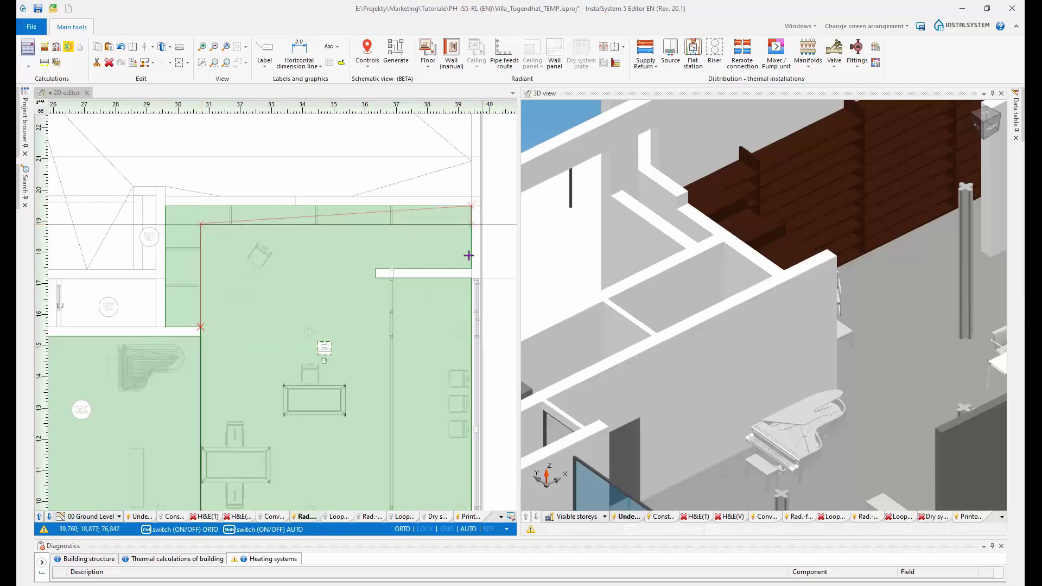
key("ctrl+z")
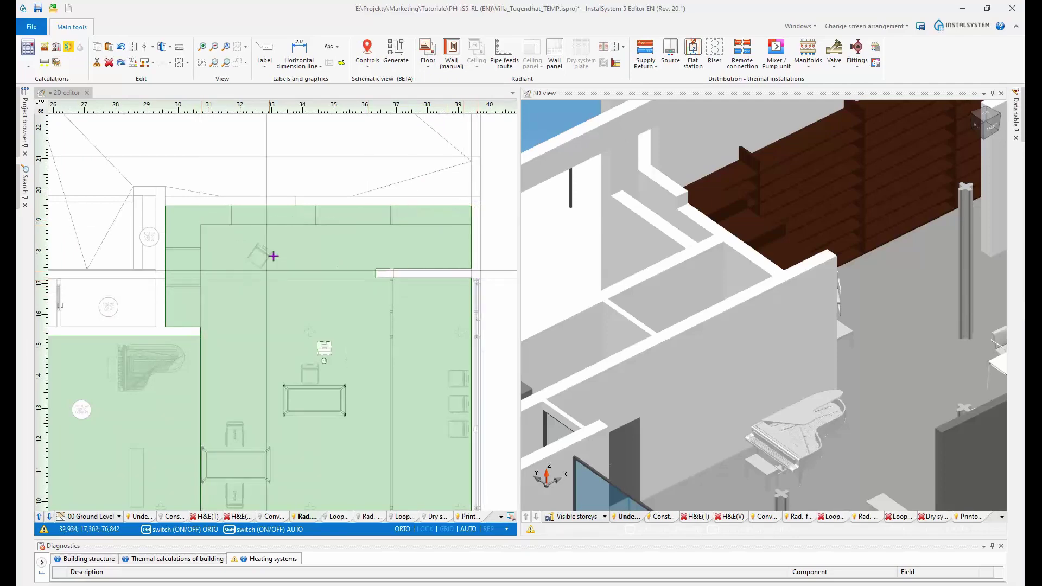
Step: Separate the L-shaped shelving strip from the floor zone with a dividing line along the shelf fronts from the wall corner to the outer wall
left_click(618, 47)
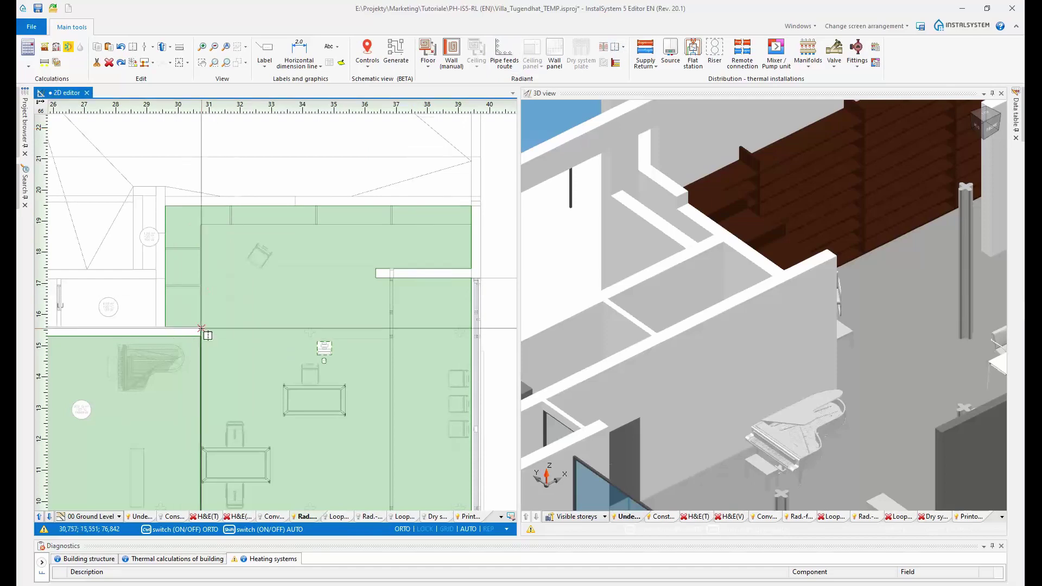
left_click(201, 326)
left_click(207, 225)
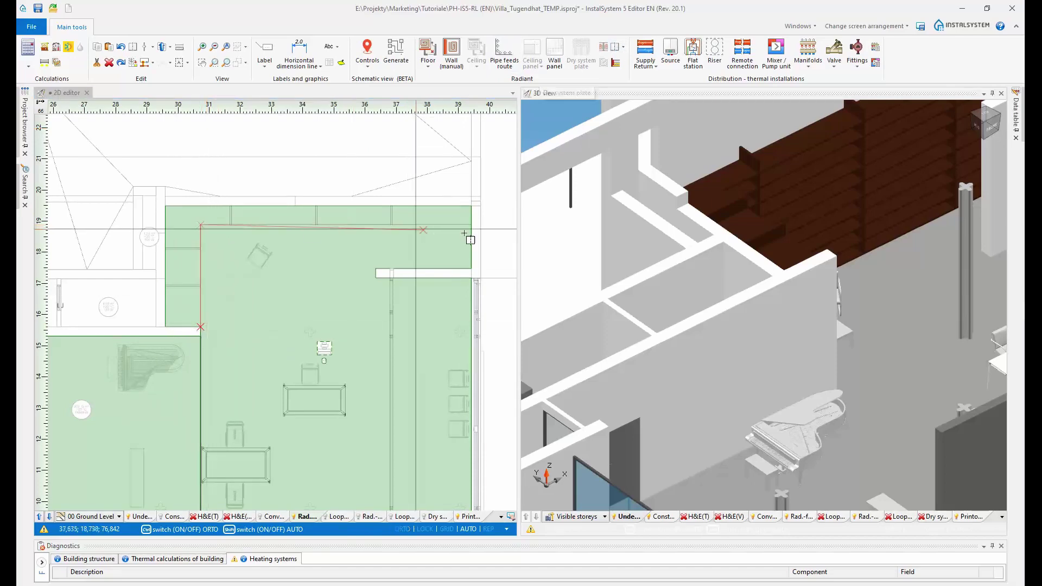
left_click(493, 226)
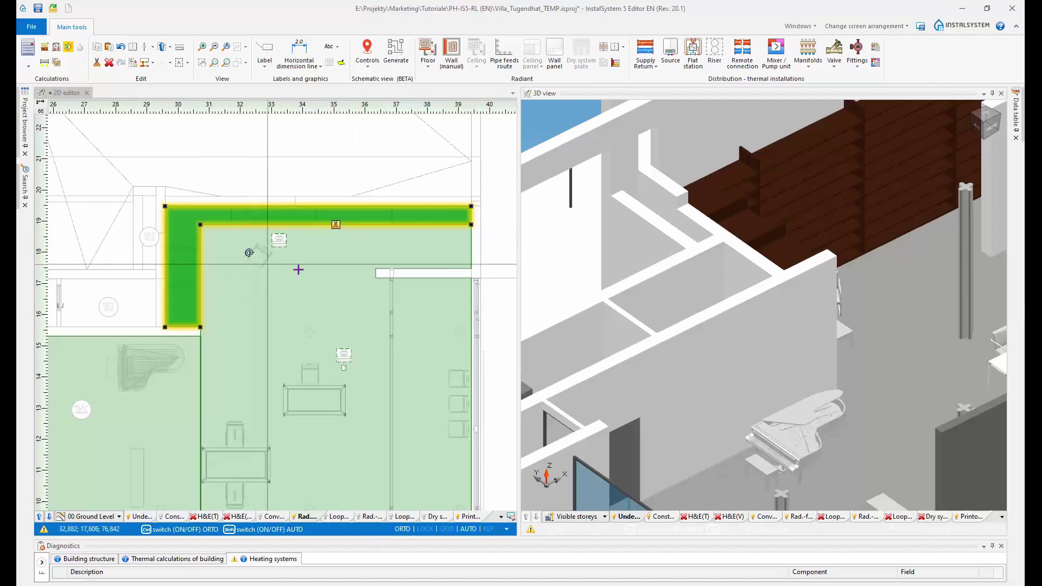
Step: Set the H/C zone type of the L-shaped shelving strip to Without pipes
middle_click_drag(354, 265, 316, 273)
scroll(285, 278, "up", 1)
scroll(285, 275, "down", 1)
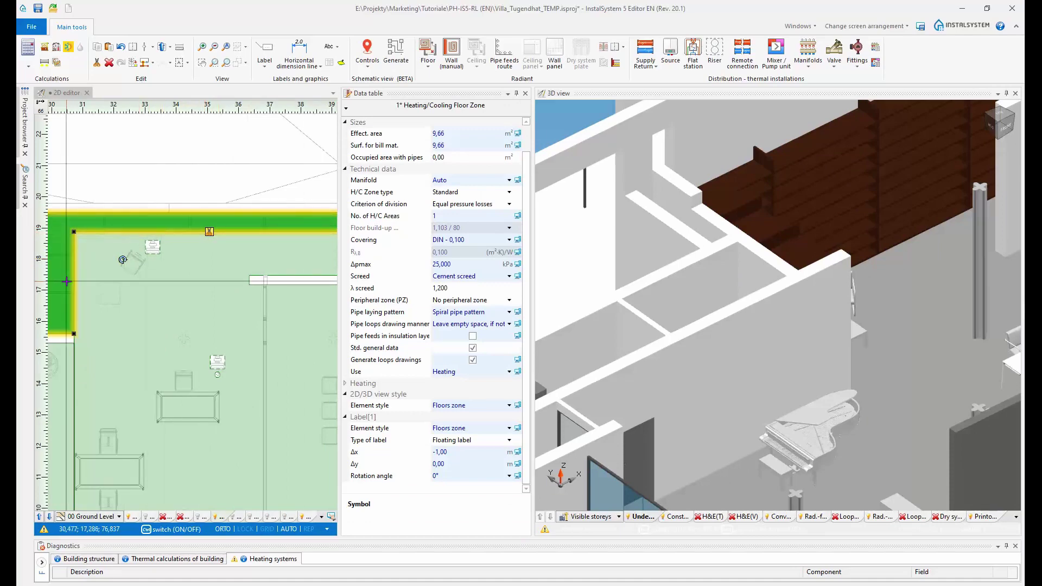
left_click(509, 193)
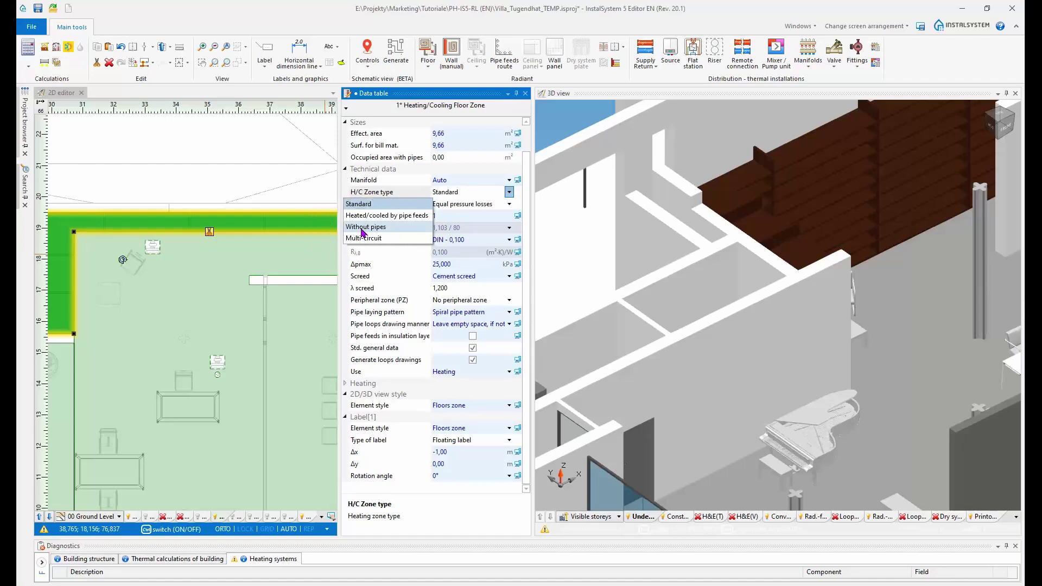
left_click(363, 228)
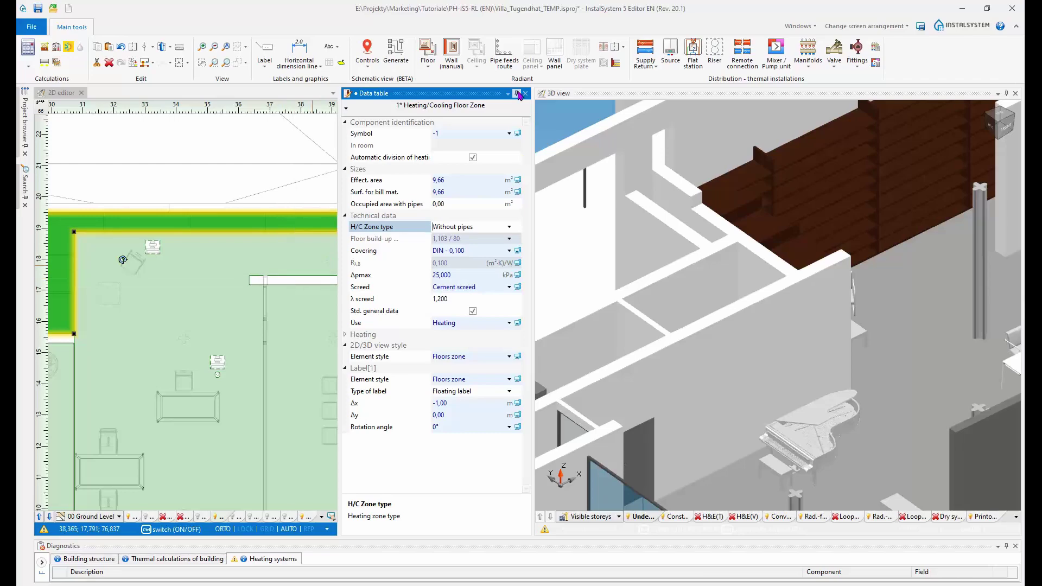
Step: Insert a double apartment manifold at the wall between the small room and the living room, near the small room's door
scroll(399, 359, "down", 3)
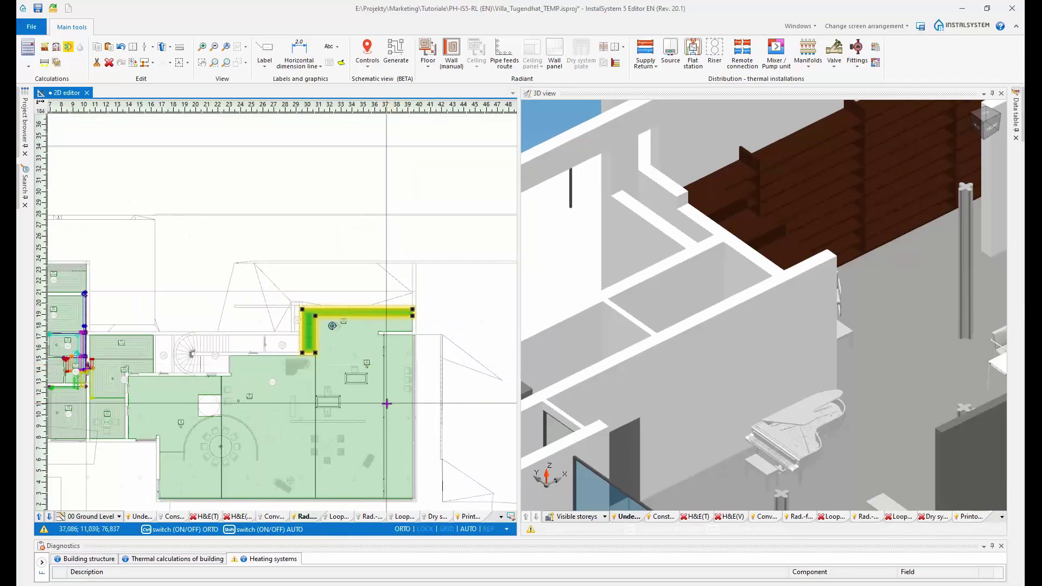
middle_click_drag(400, 352, 415, 348)
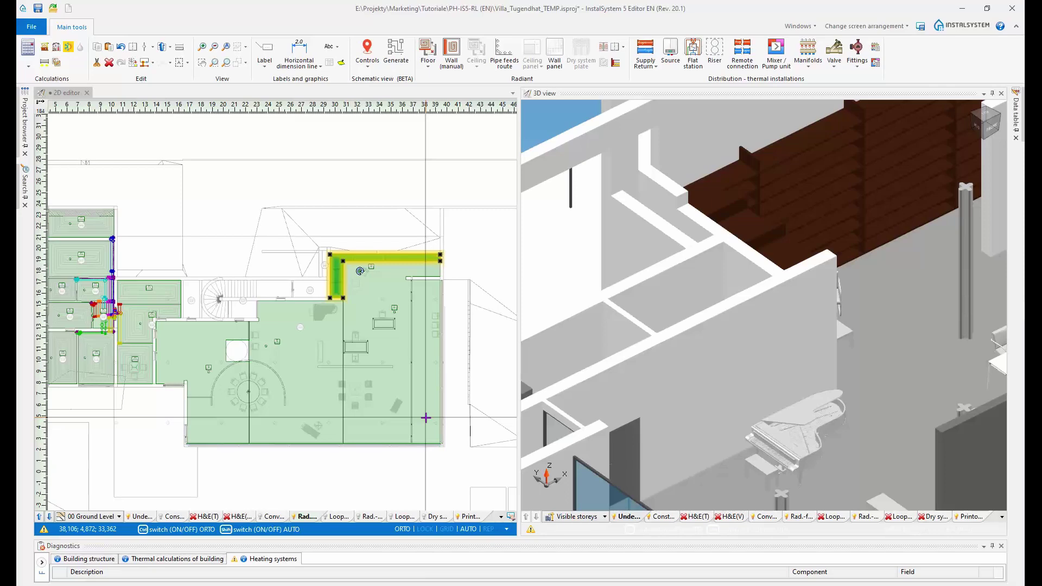
scroll(320, 362, "up", 3)
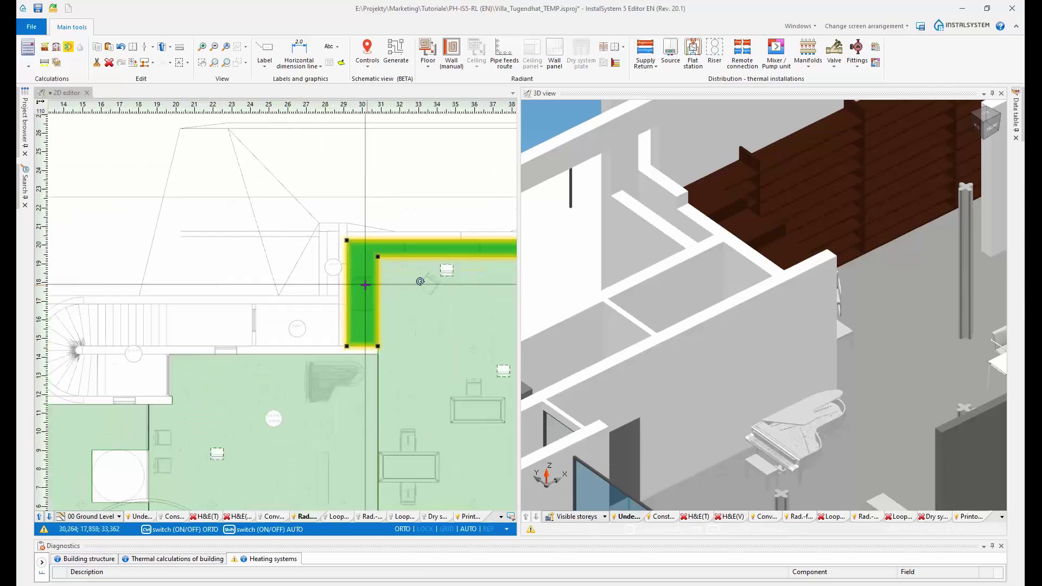
scroll(320, 362, "up", 6)
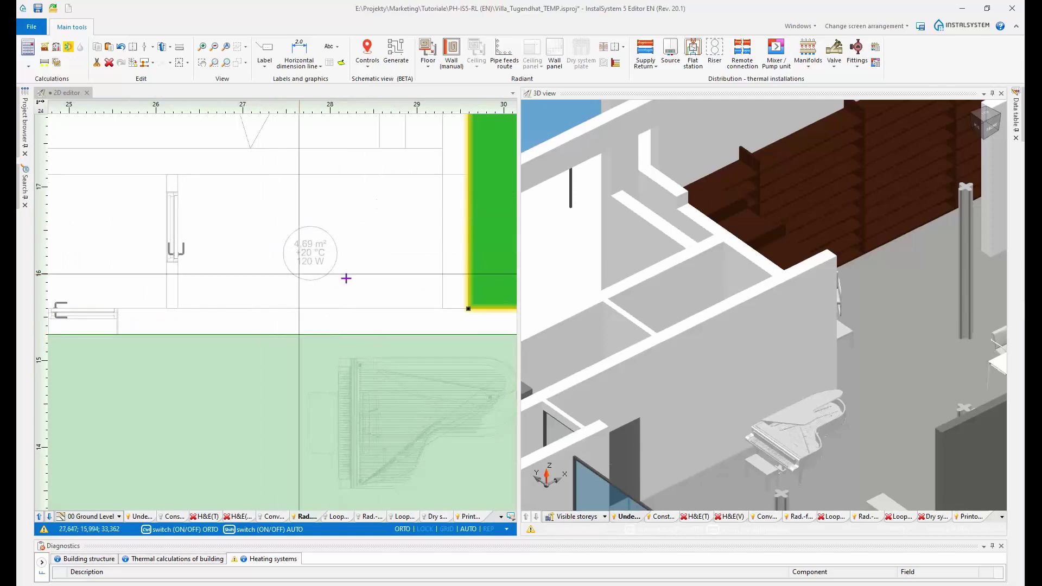
scroll(344, 277, "down", 3)
scroll(315, 239, "down", 2)
scroll(314, 247, "up", 5)
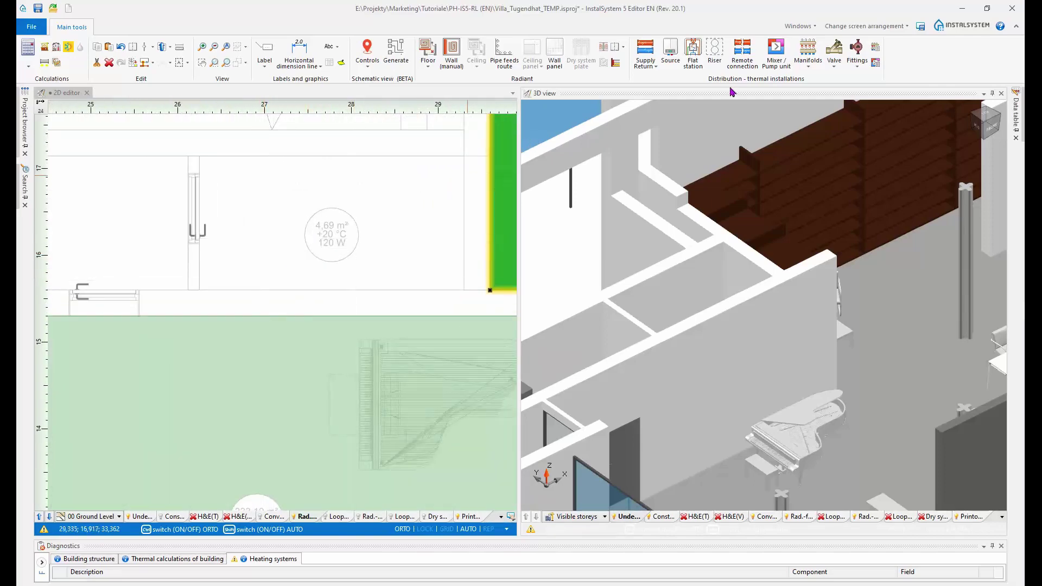
left_click(806, 67)
left_click(721, 100)
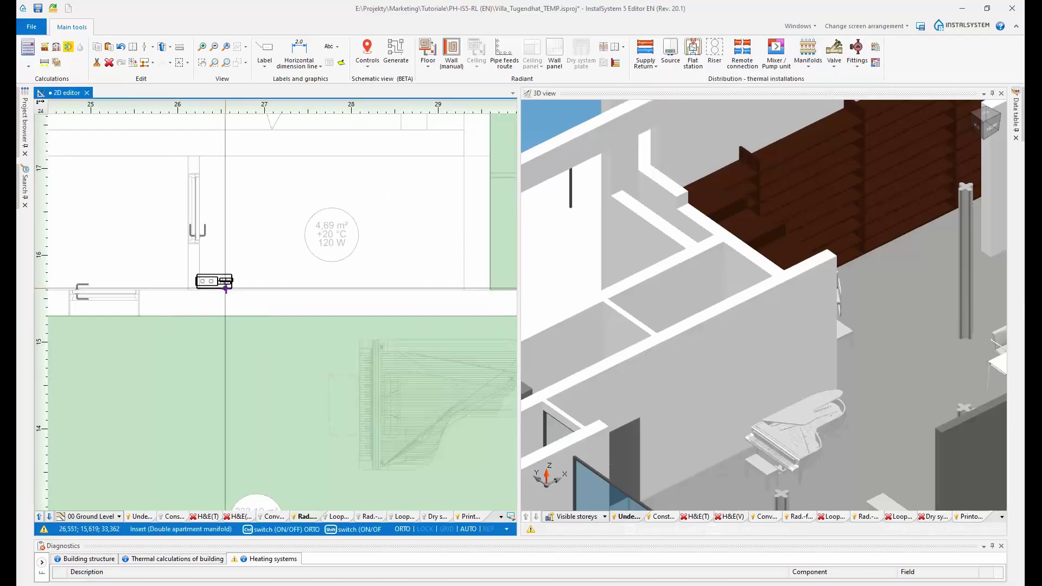
Step: Flip the manifold within the wall to reverse its connection side
scroll(229, 297, "up", 5)
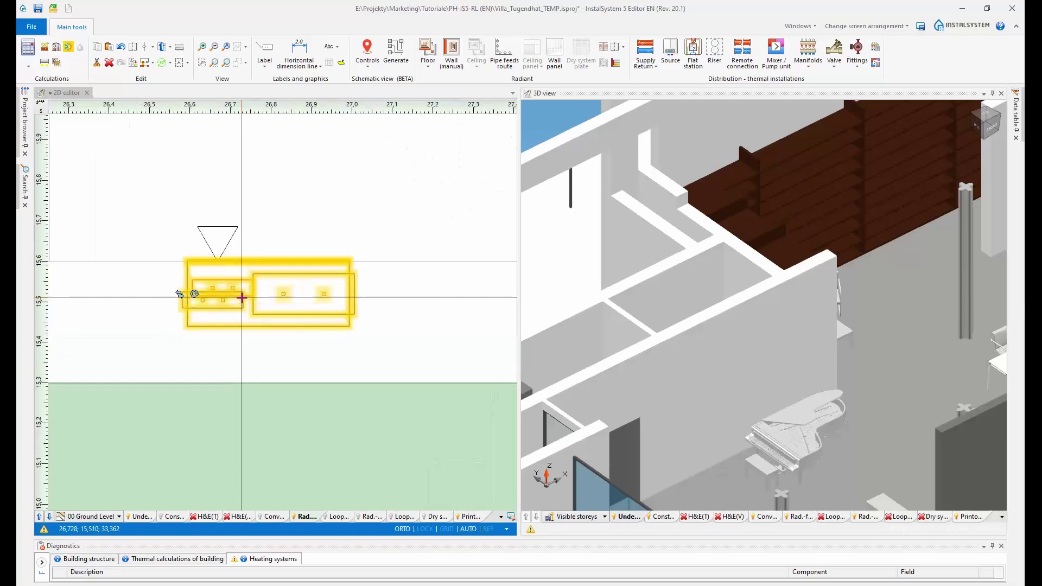
left_click(194, 294)
scroll(244, 314, "down", 2)
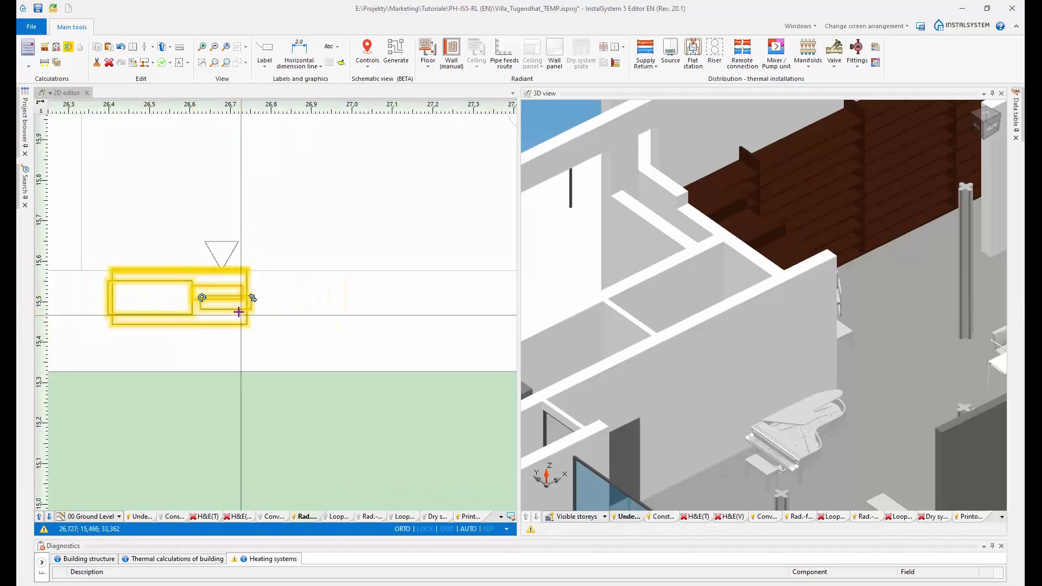
Step: Insert a short pipe feeds route from the manifold through the wall into the living room's middle floor zone
left_click(499, 68)
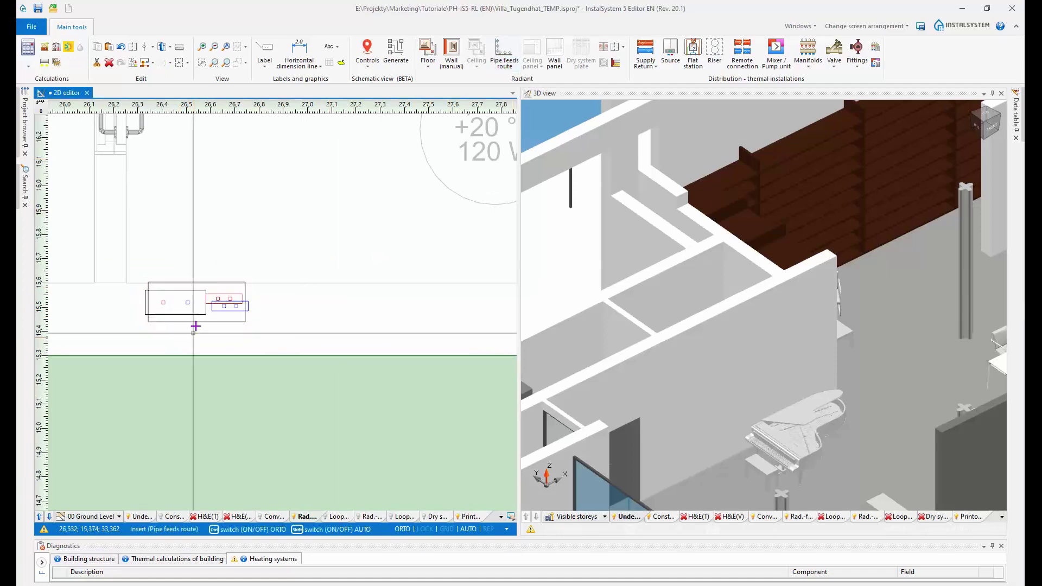
left_click(228, 329)
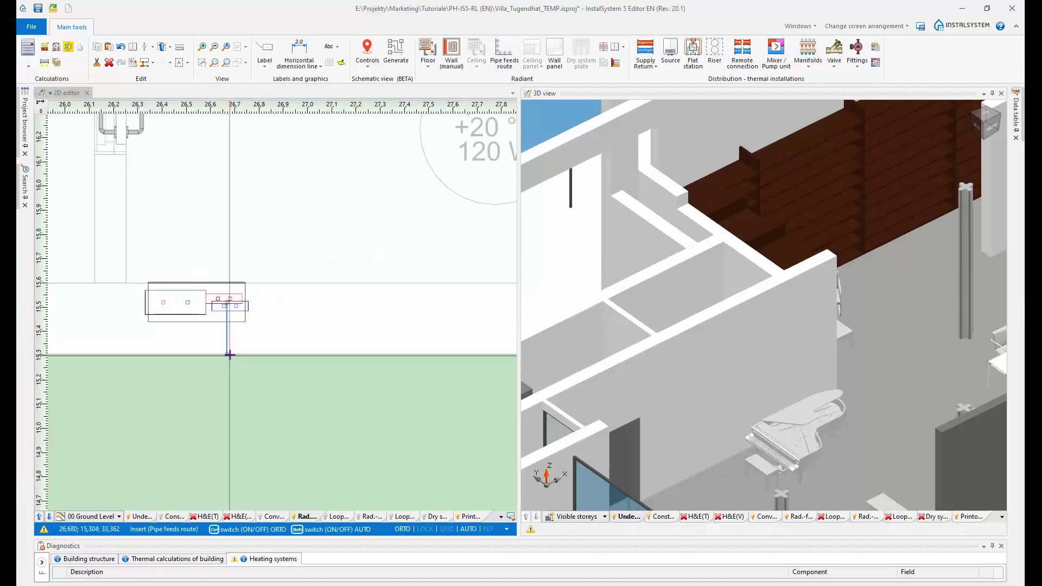
left_click(227, 380)
scroll(261, 347, "down", 8)
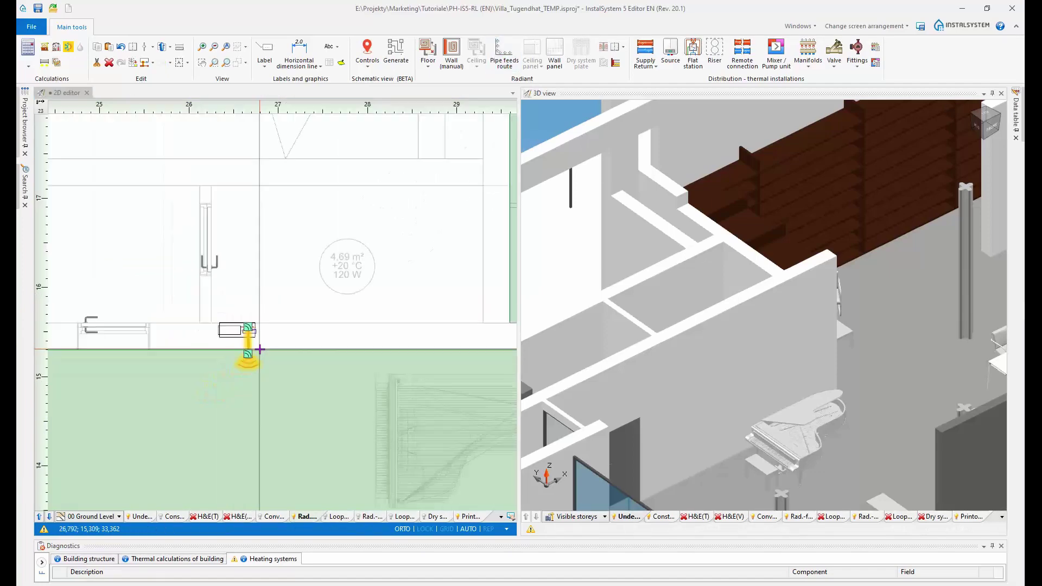
Step: Move the division direction marker of the living room's middle floor zone to its lower edge so the zone splits into horizontal strips
middle_click_drag(273, 370, 278, 237)
scroll(259, 299, "down", 3)
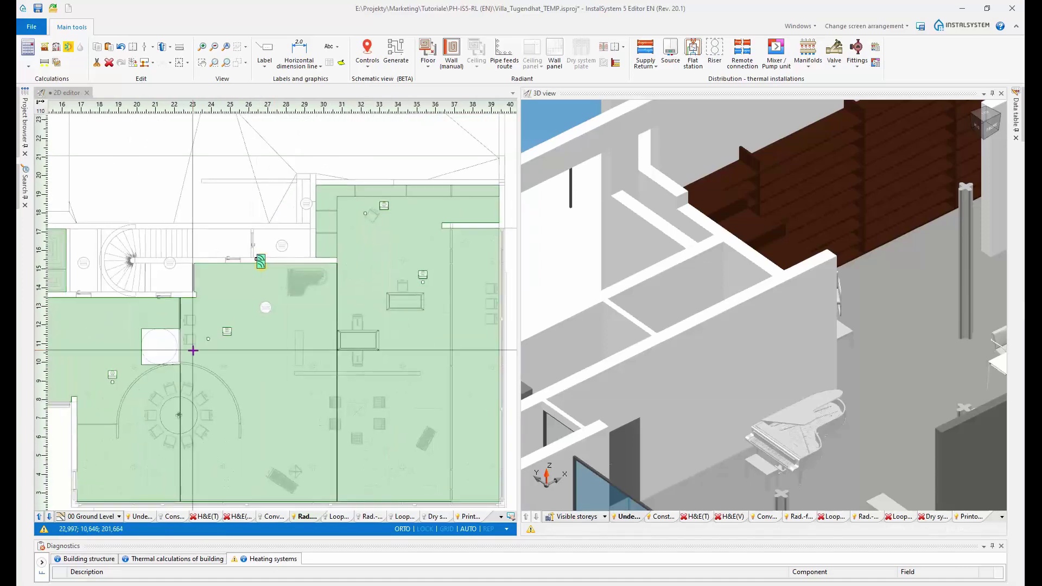
left_click(204, 339)
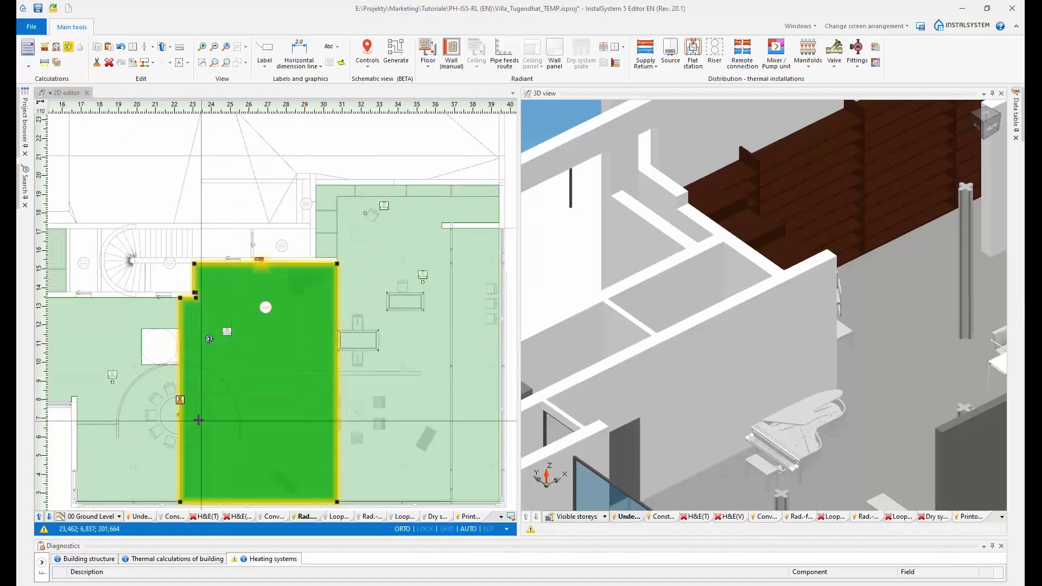
middle_click_drag(261, 432, 268, 397)
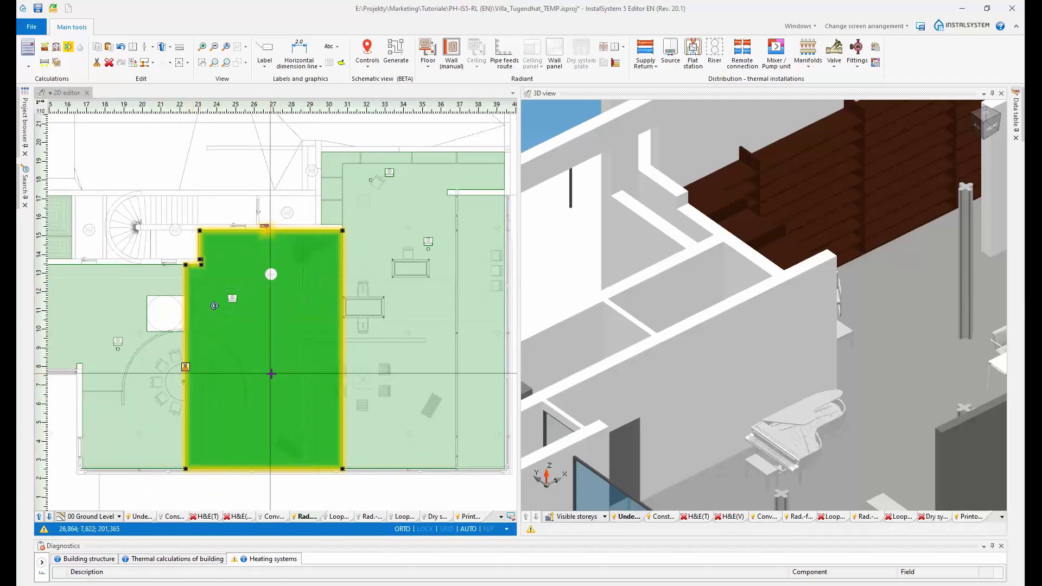
middle_click_drag(270, 374, 284, 354)
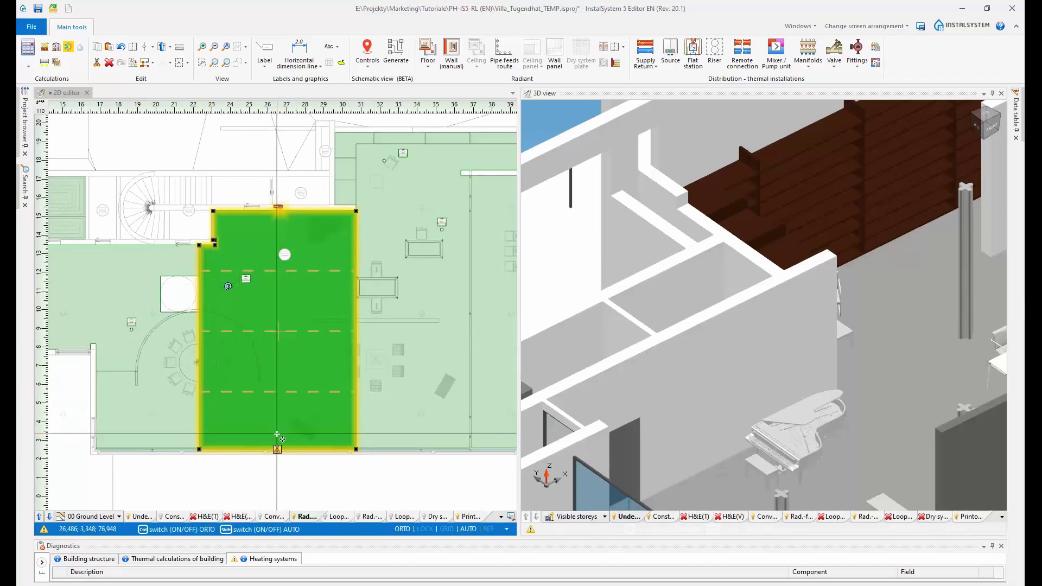
scroll(369, 363, "down", 2)
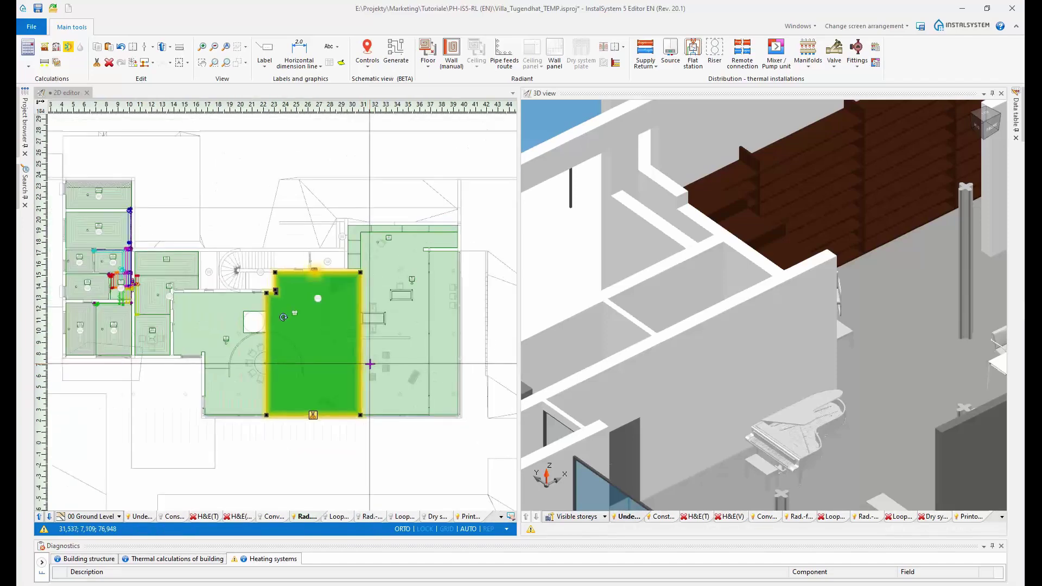
Step: Insert a second double apartment manifold in the wall between the small room and the L-shaped shelving strip
scroll(354, 267, "up", 6)
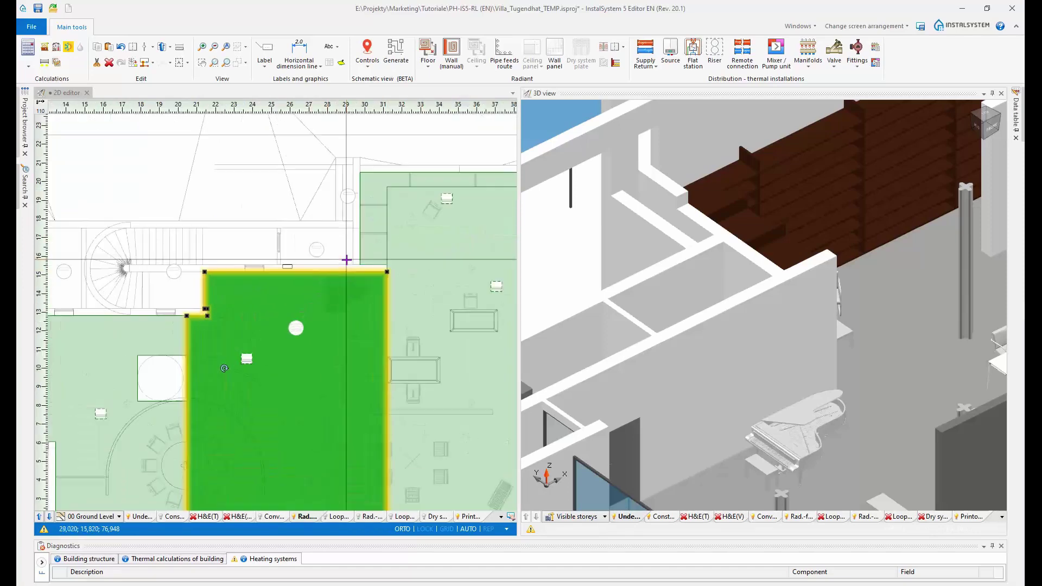
scroll(351, 270, "up", 2)
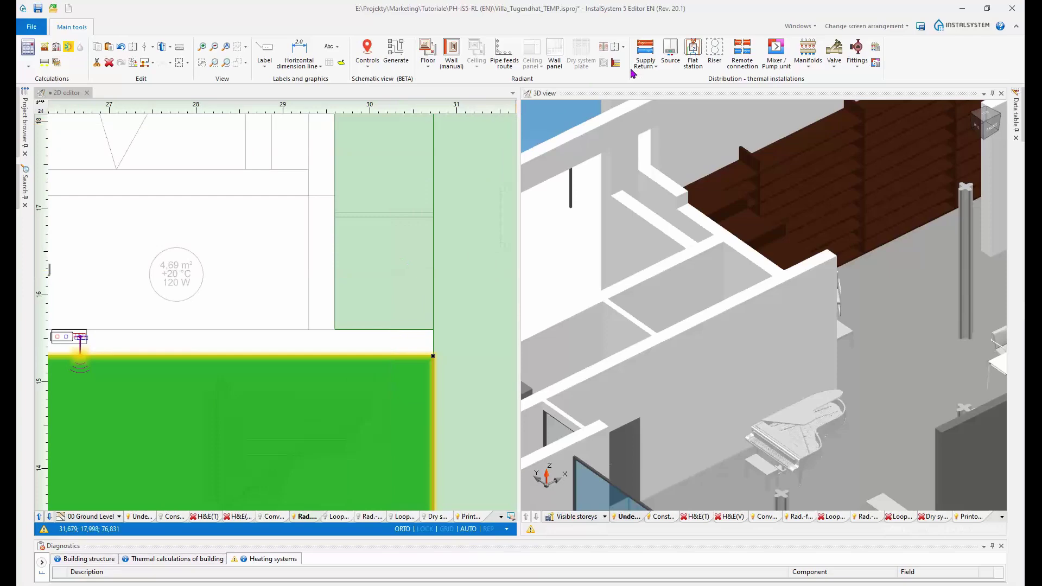
left_click(808, 50)
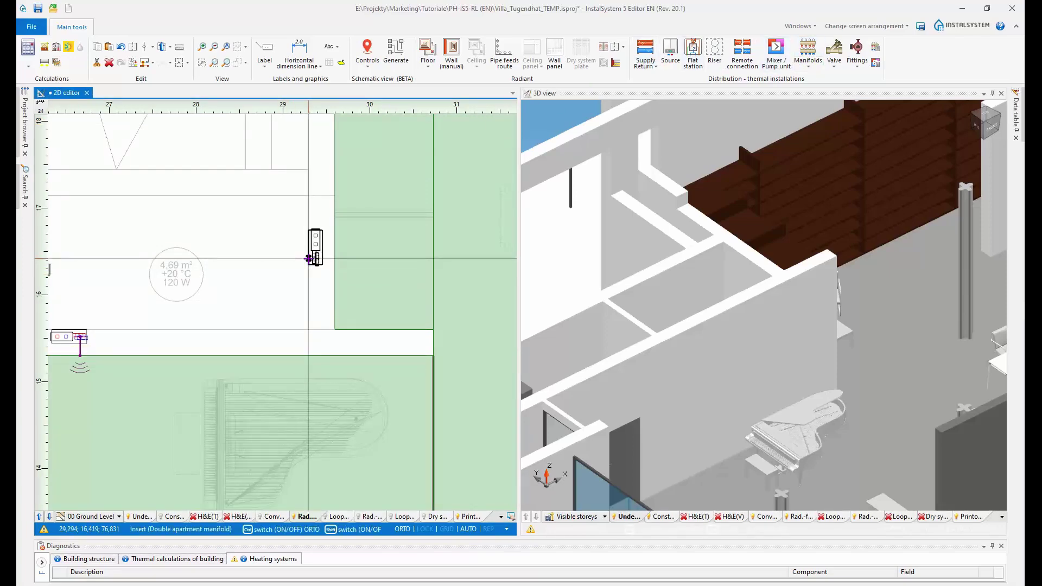
left_click(344, 300)
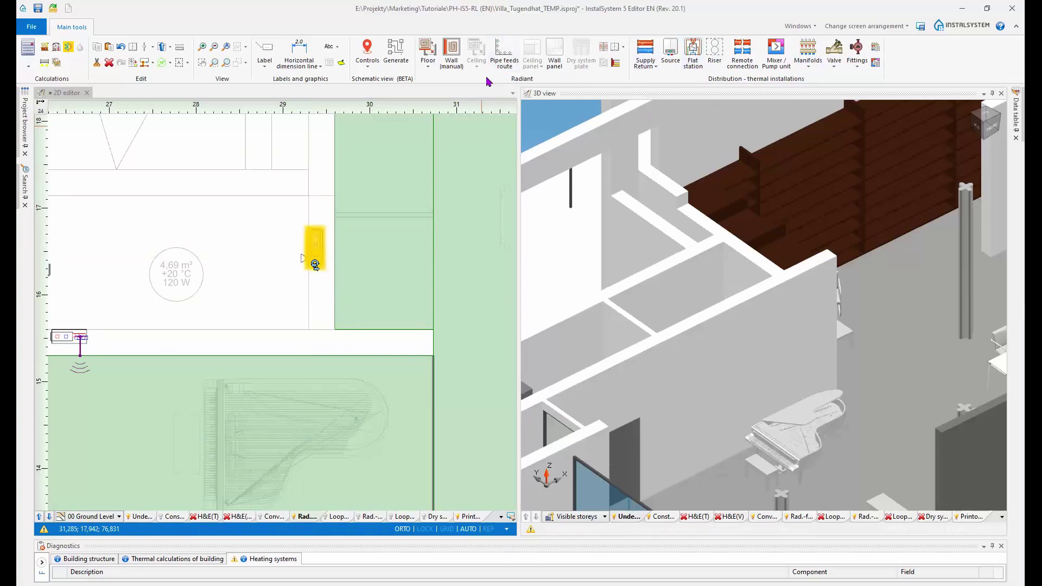
Step: Insert a pipe feeds route from the second manifold across the shelving strip to the edge of the living room's eastern floor zone
left_click(504, 54)
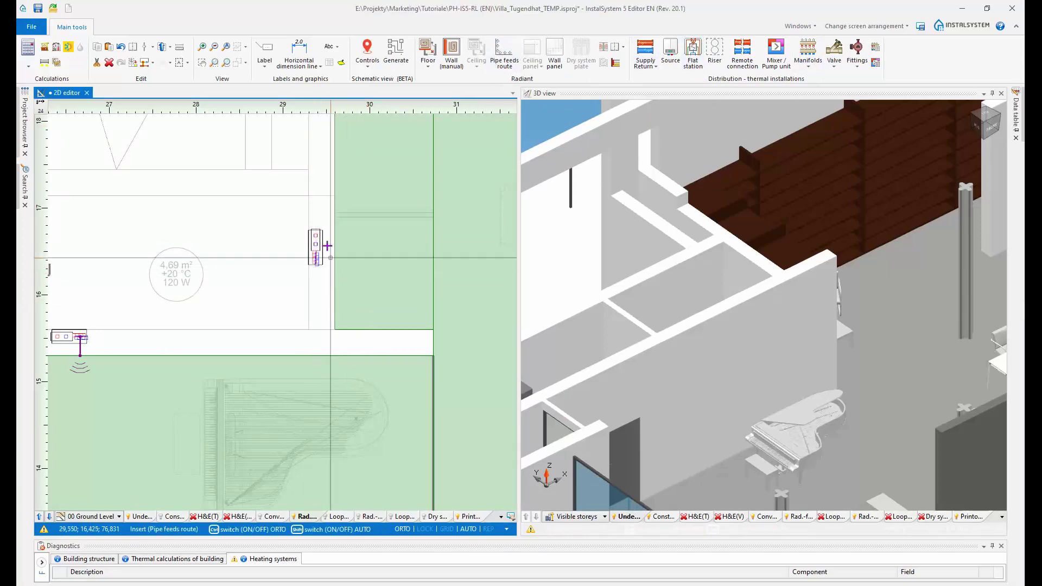
left_click(316, 257)
left_click(433, 257)
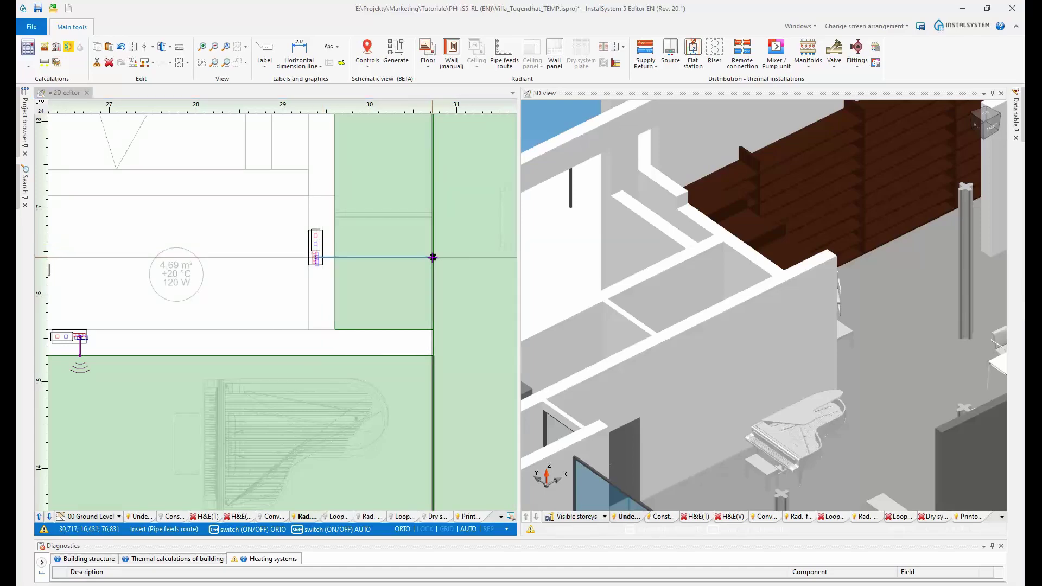
key("Escape")
Step: Move the division direction marker of the eastern living room zone to its upper edge so the zone splits into horizontal strips
scroll(382, 303, "down", 6)
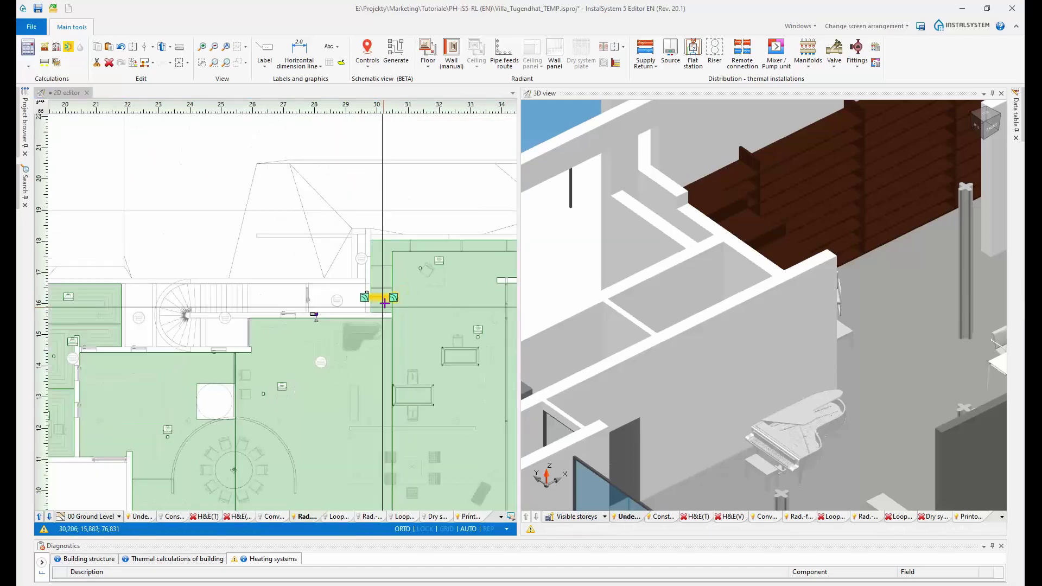
middle_click_drag(385, 295, 292, 230)
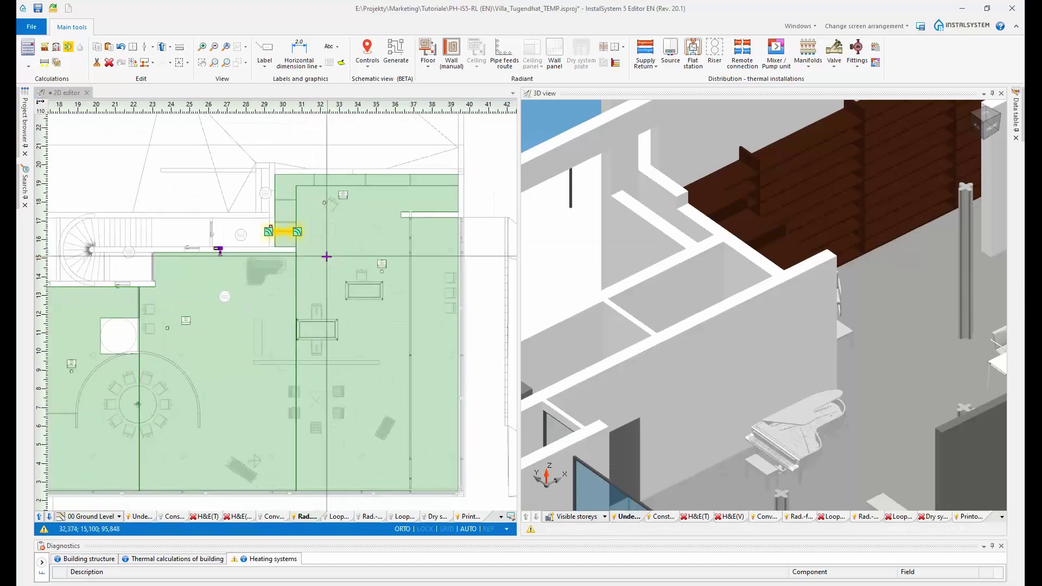
scroll(277, 229, "up", 4)
scroll(367, 258, "down", 2)
middle_click_drag(347, 263, 266, 211)
left_click(393, 262)
scroll(399, 269, "down", 2)
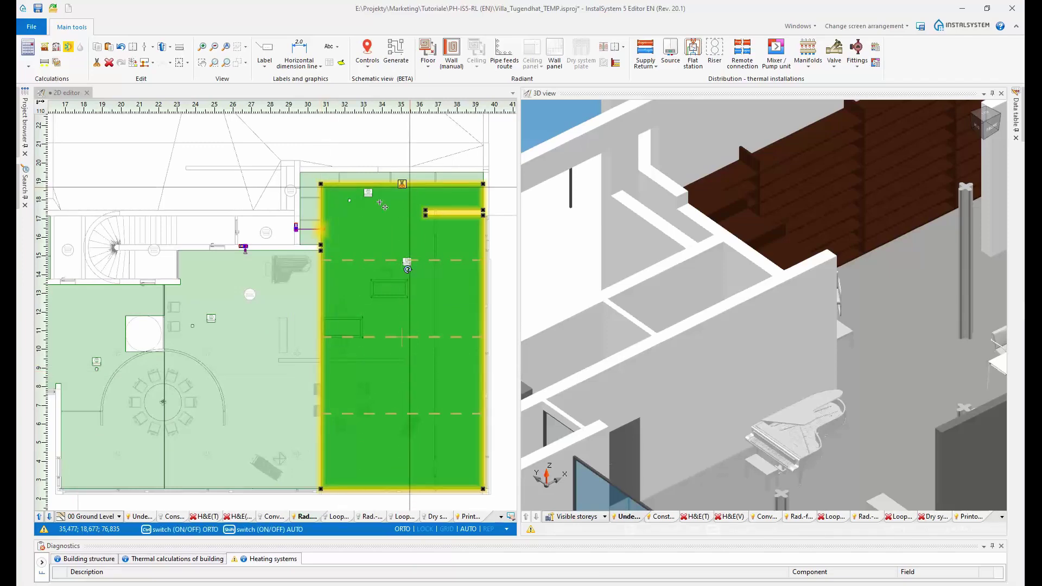
Step: Insert an automatic heating floor in the narrow room beside the spiral staircase
scroll(170, 335, "down", 2)
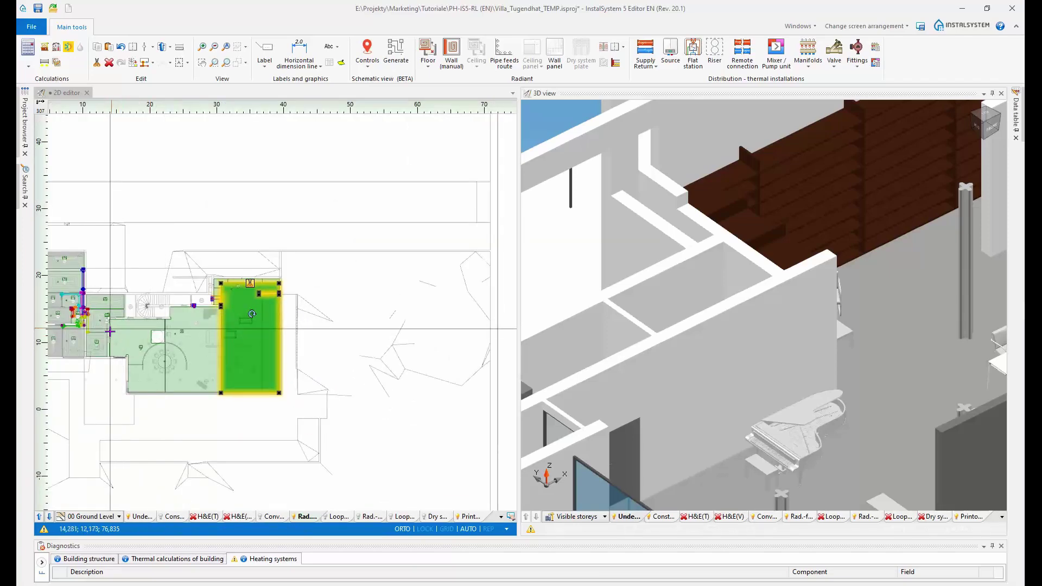
scroll(120, 342, "up", 1)
scroll(135, 310, "up", 2)
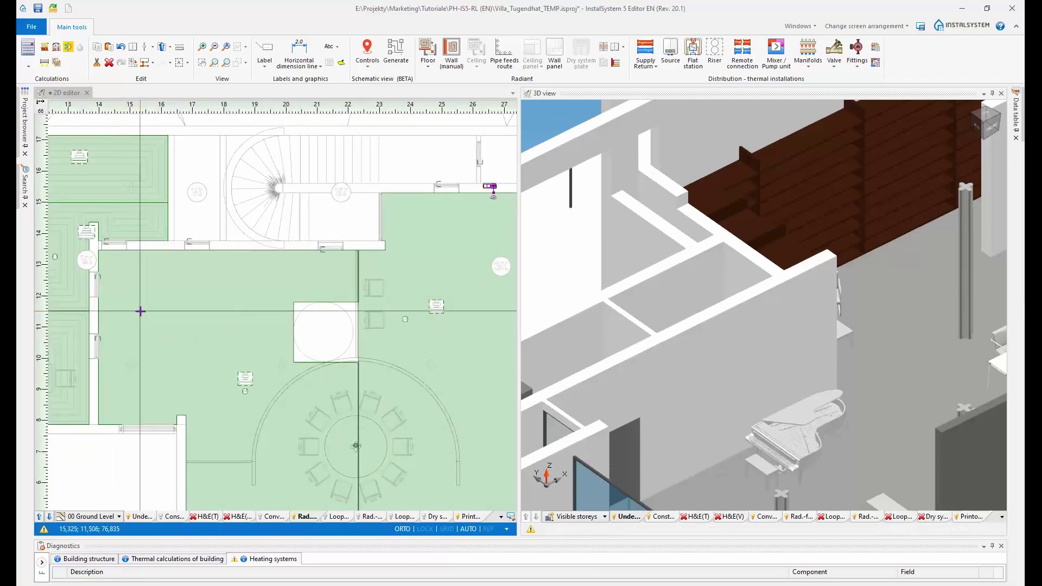
scroll(174, 270, "up", 2)
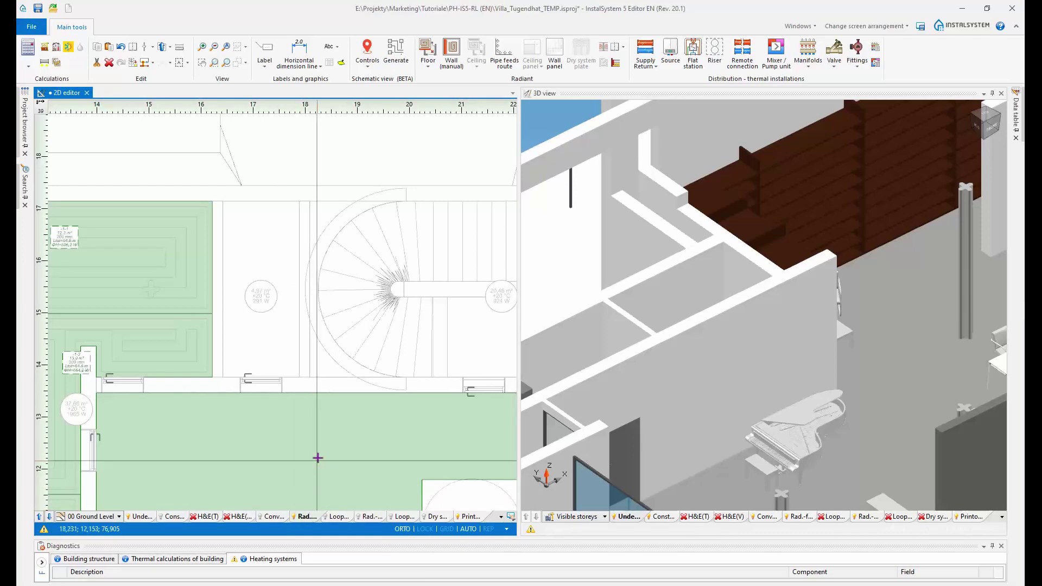
left_click(428, 64)
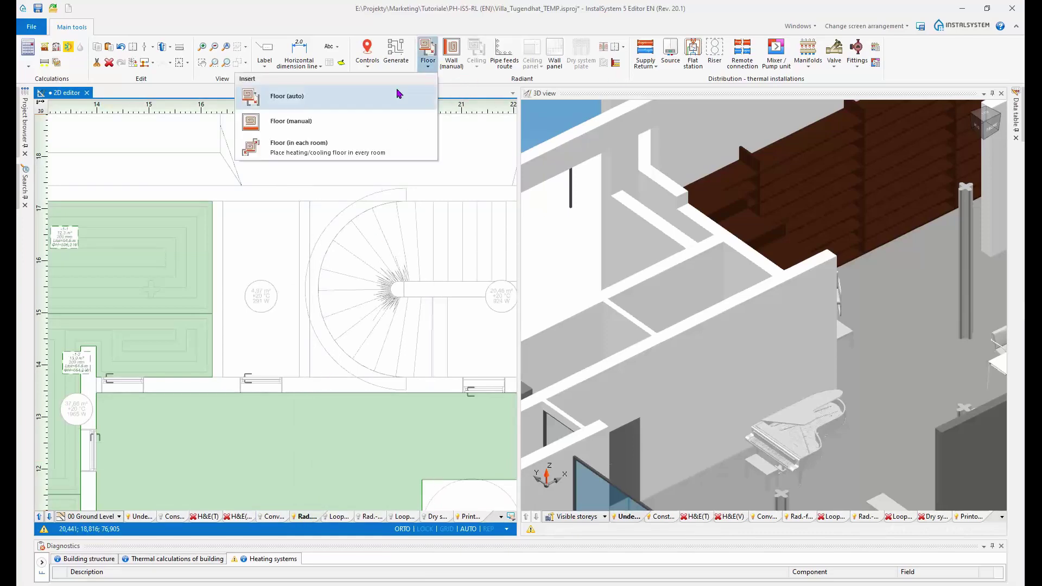
left_click(386, 93)
left_click(256, 295)
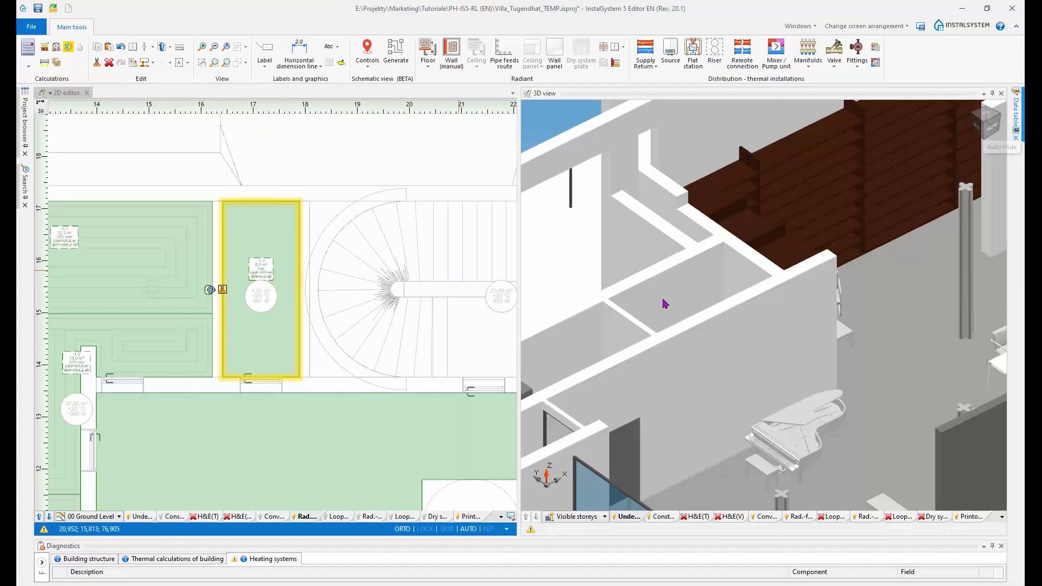
Step: Set the narrow room's H/C zone type to Heated/cooled by pipe feeds
left_click(510, 251)
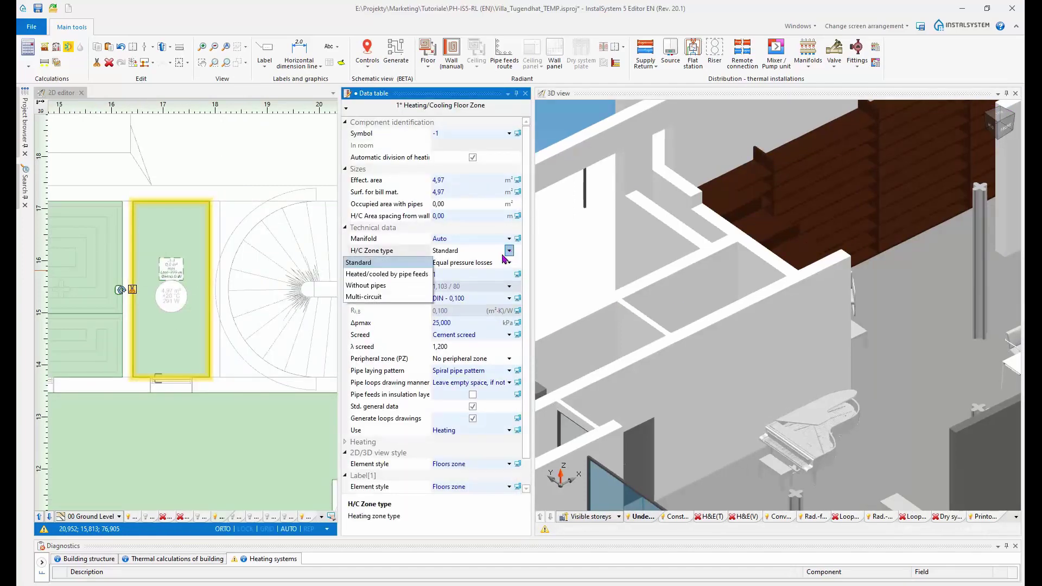
left_click(418, 274)
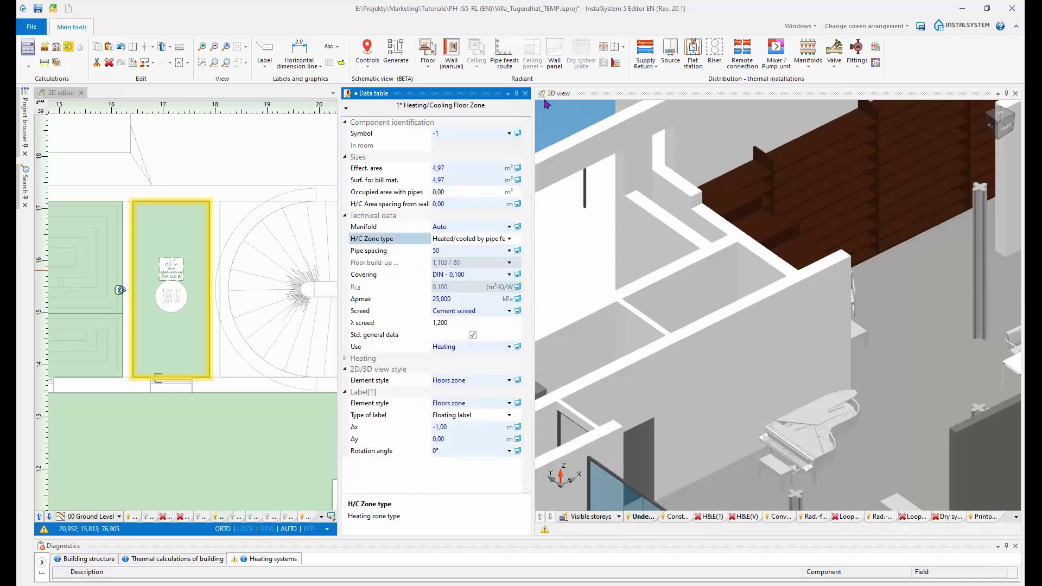
left_click(516, 94)
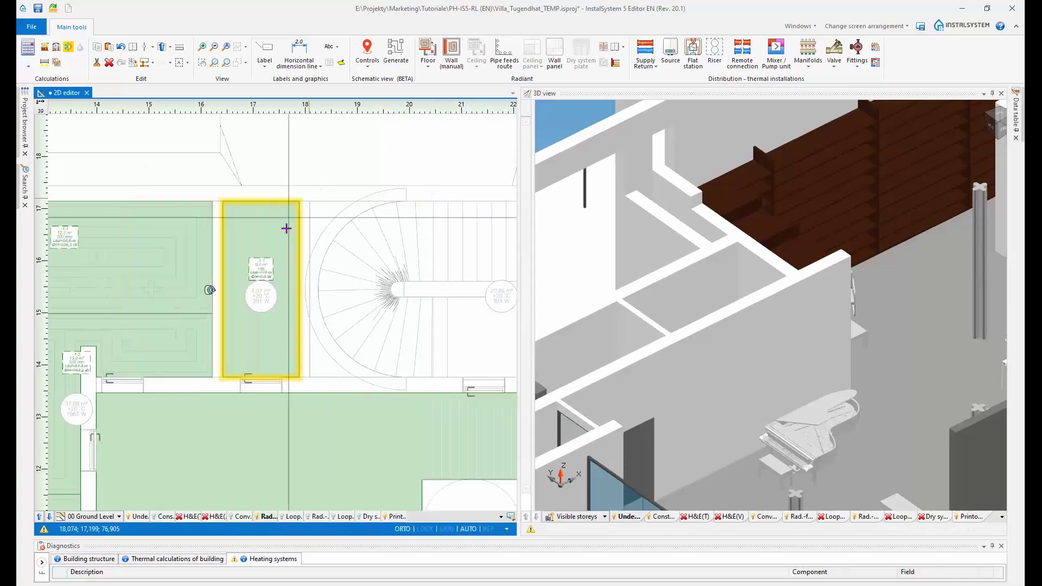
Step: Insert a double apartment manifold in the upper wall of the narrow room beside the spiral staircase
scroll(244, 295, "up", 3)
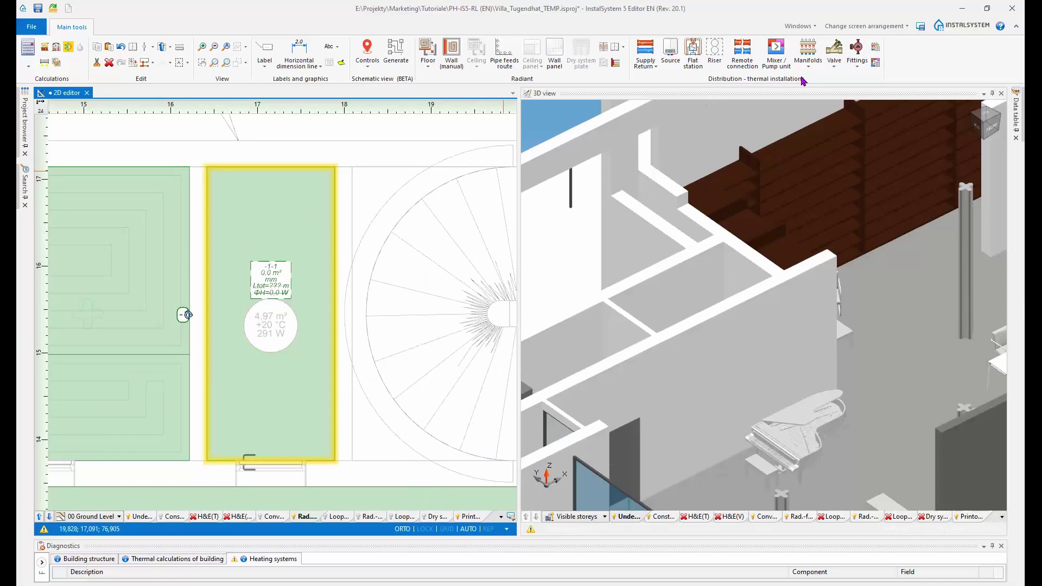
left_click(807, 66)
left_click(677, 97)
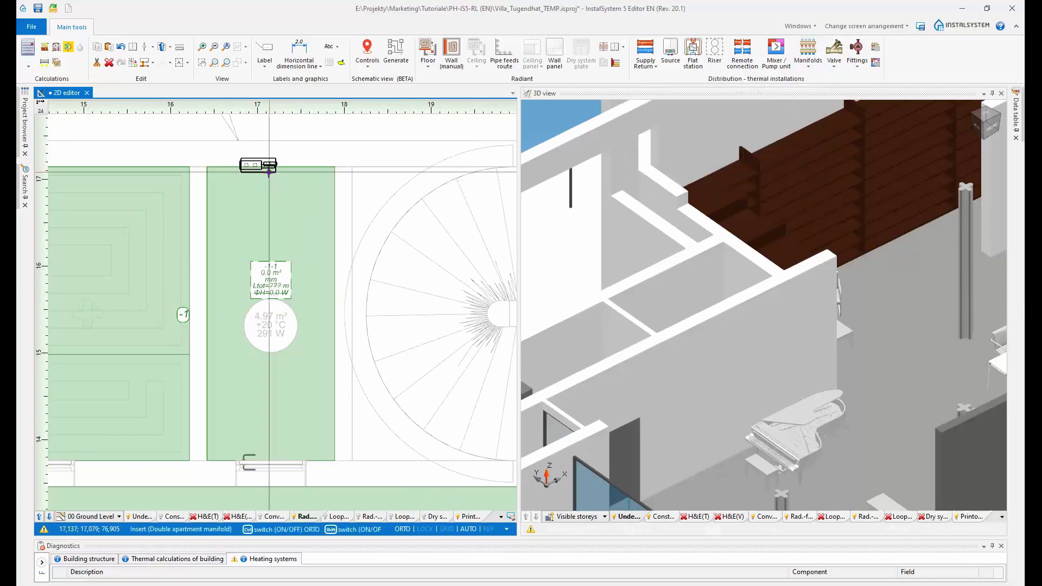
left_click(277, 167)
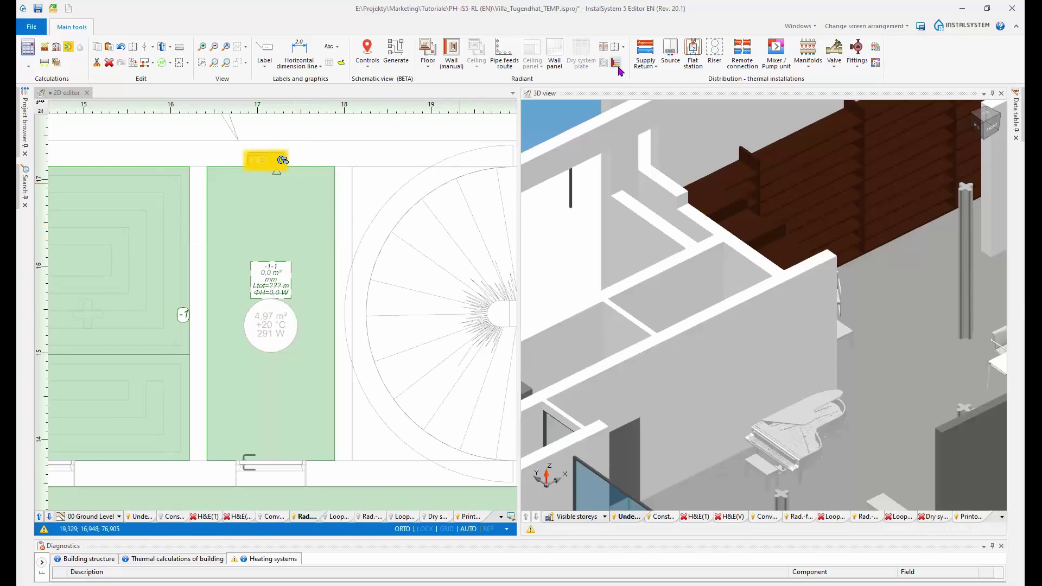
Step: Insert a straight pipe feeds route from the new manifold through the narrow room and its doorway into the living room's western zone
left_click(504, 57)
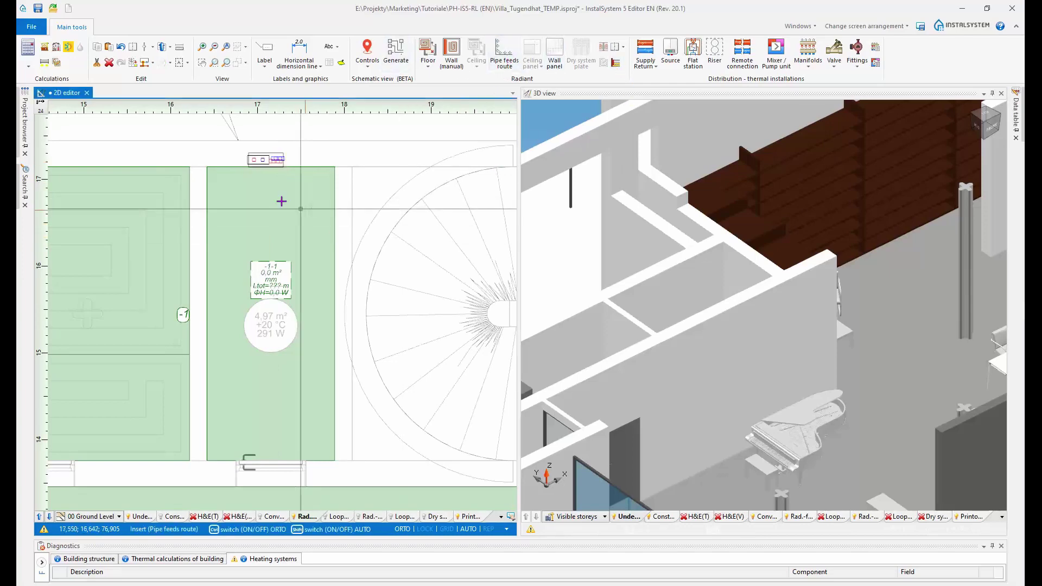
left_click(277, 165)
left_click(276, 487)
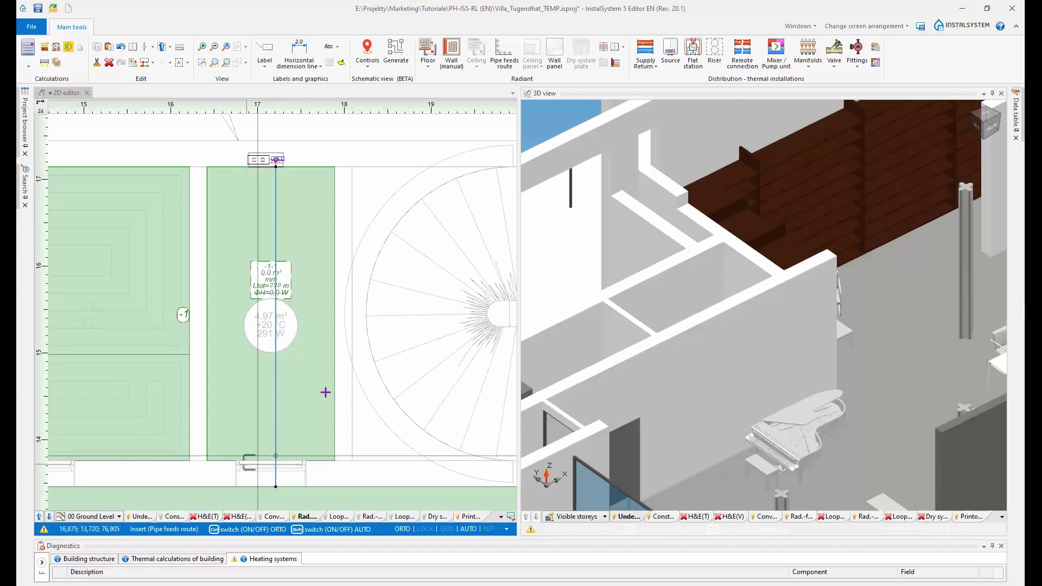
key("Escape")
Step: Save the project under the new name Villa_Tugendhat_TEMP1.isproj and run the heating calculations
scroll(298, 397, "down", 2)
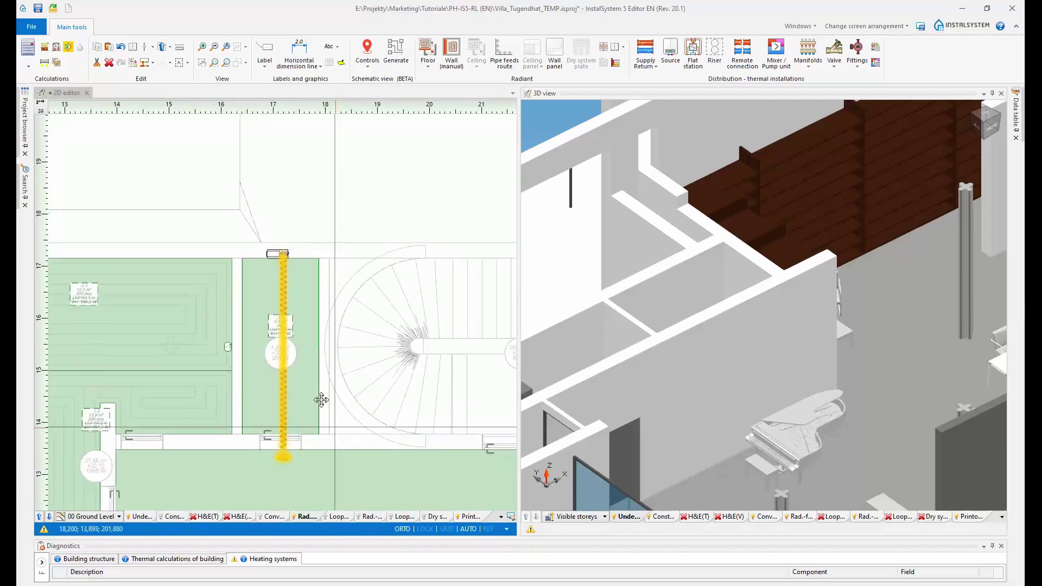
scroll(321, 400, "down", 4)
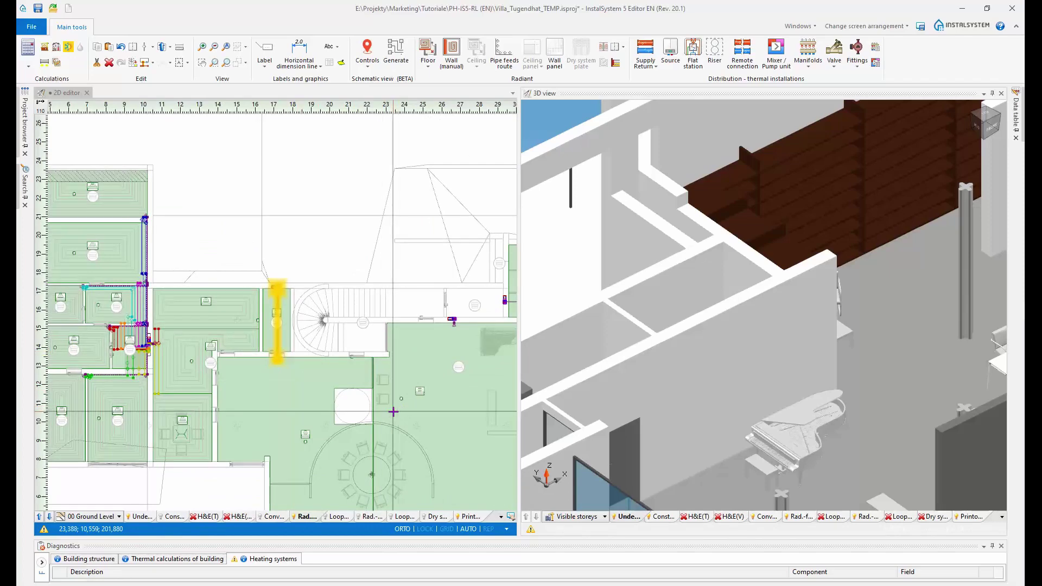
scroll(365, 405, "down", 2)
middle_click_drag(435, 423, 352, 396)
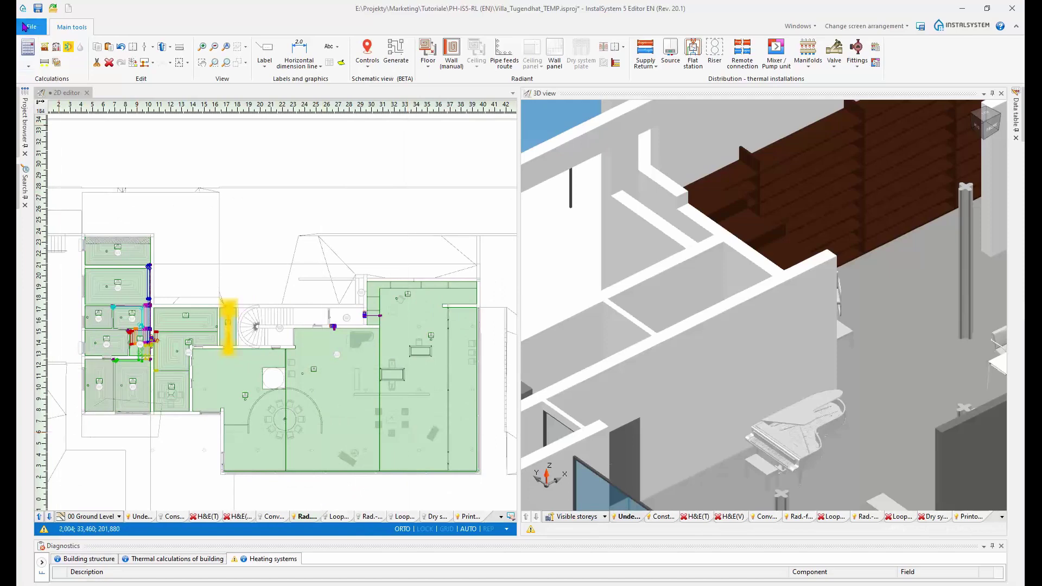
left_click(25, 26)
left_click(60, 144)
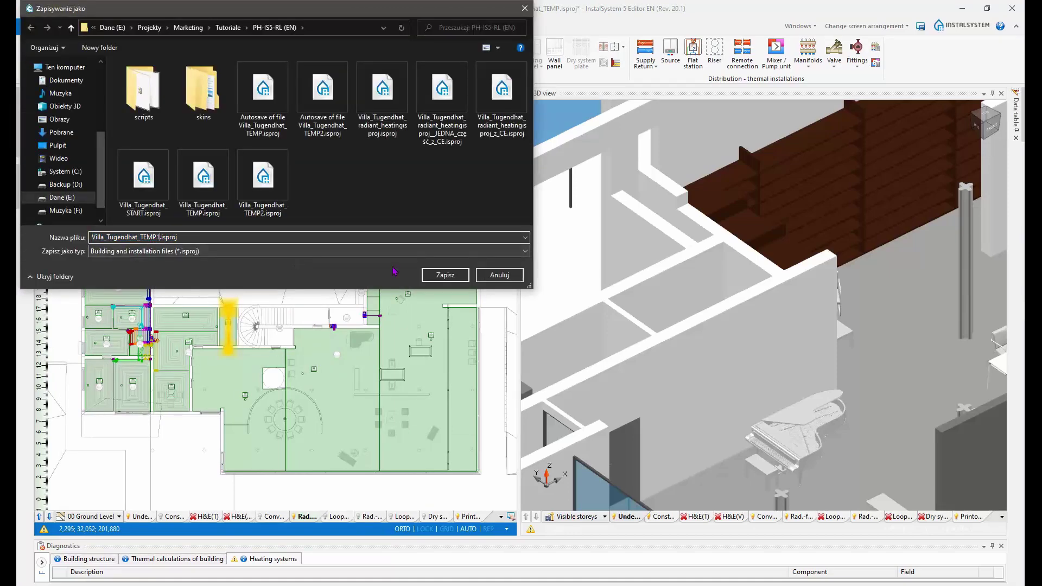
left_click(444, 275)
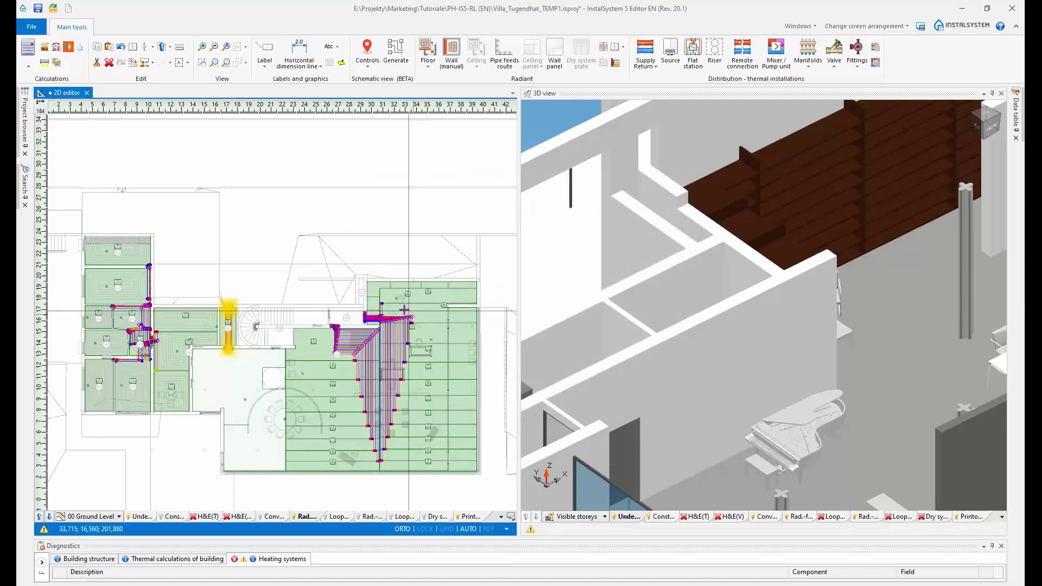
Step: Examine the calculated zone divisions and pipe feed routing across the three living room floor zones
scroll(434, 432, "up", 3)
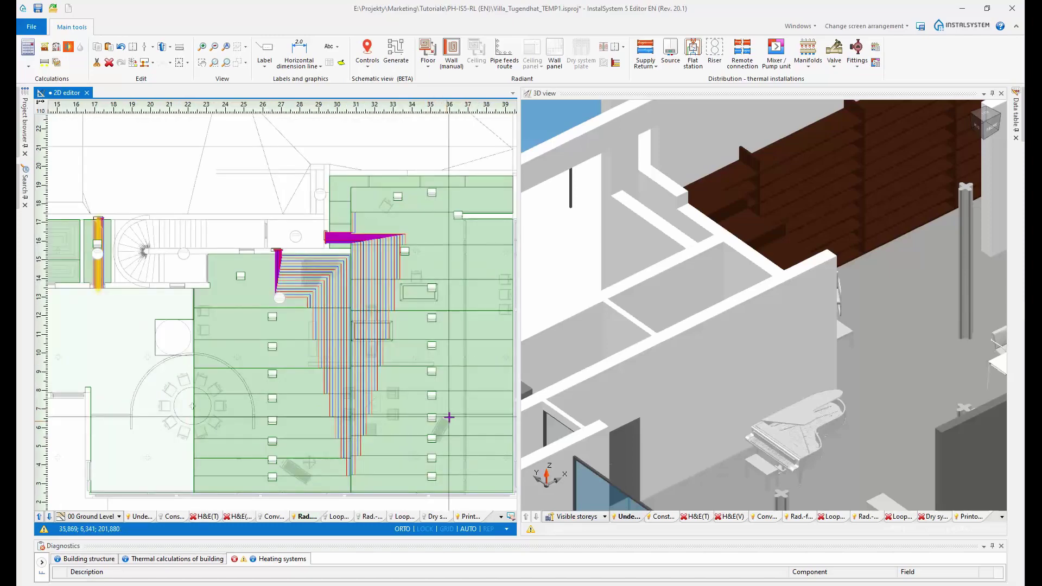
middle_click_drag(460, 427, 431, 415)
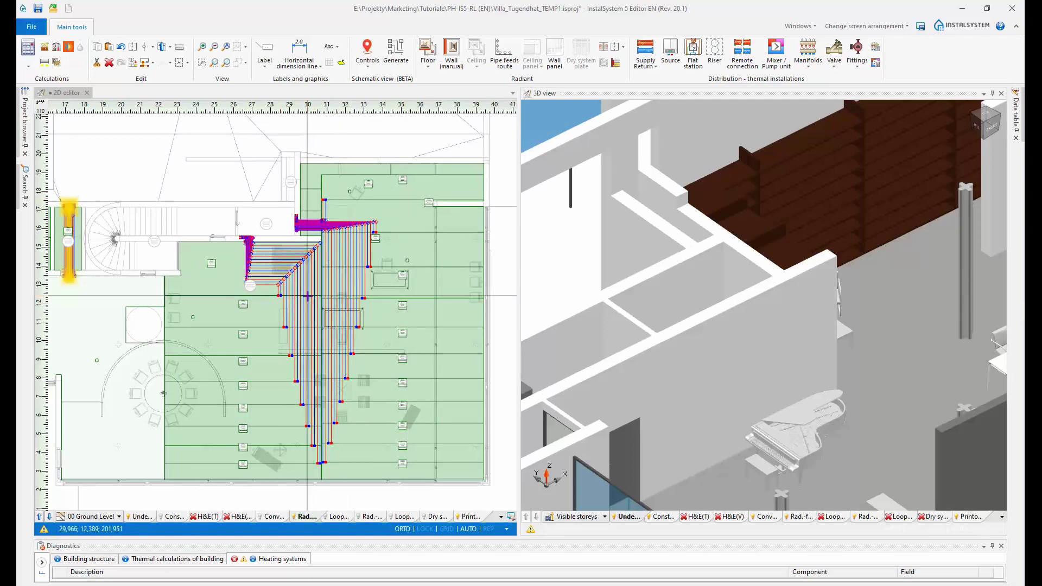
scroll(158, 319, "down", 2)
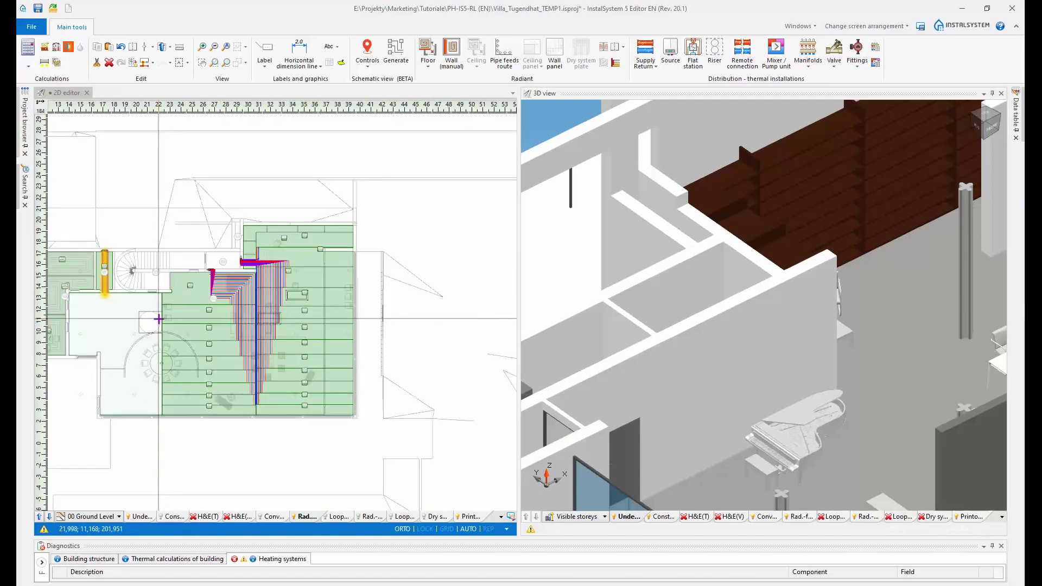
Step: Rerun the heating calculations, enlarge the diagnostics list and locate the zone reported for impossible automatic division
middle_click_drag(157, 328, 269, 319)
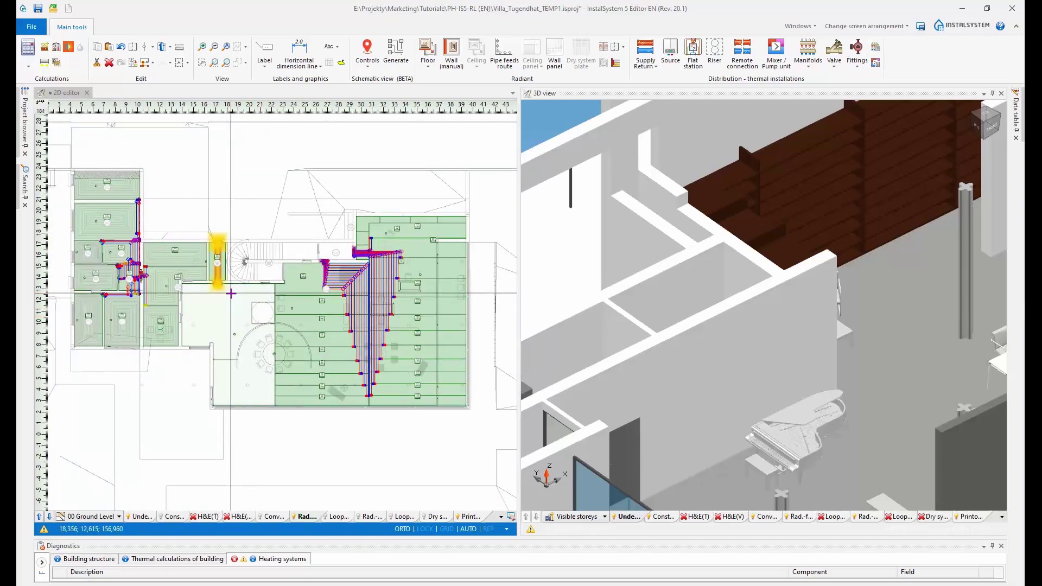
scroll(229, 303, "up", 2)
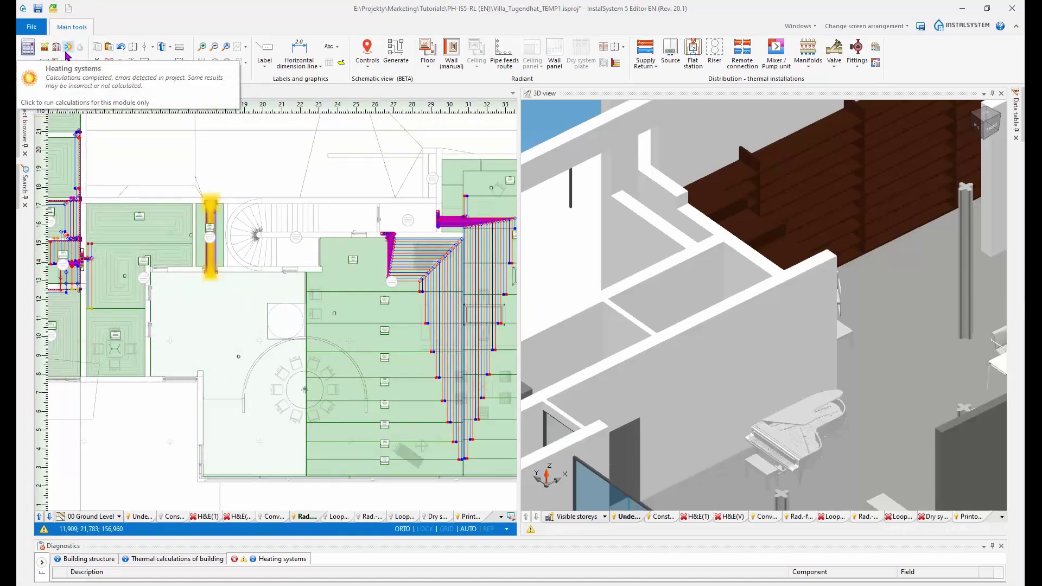
left_click(66, 52)
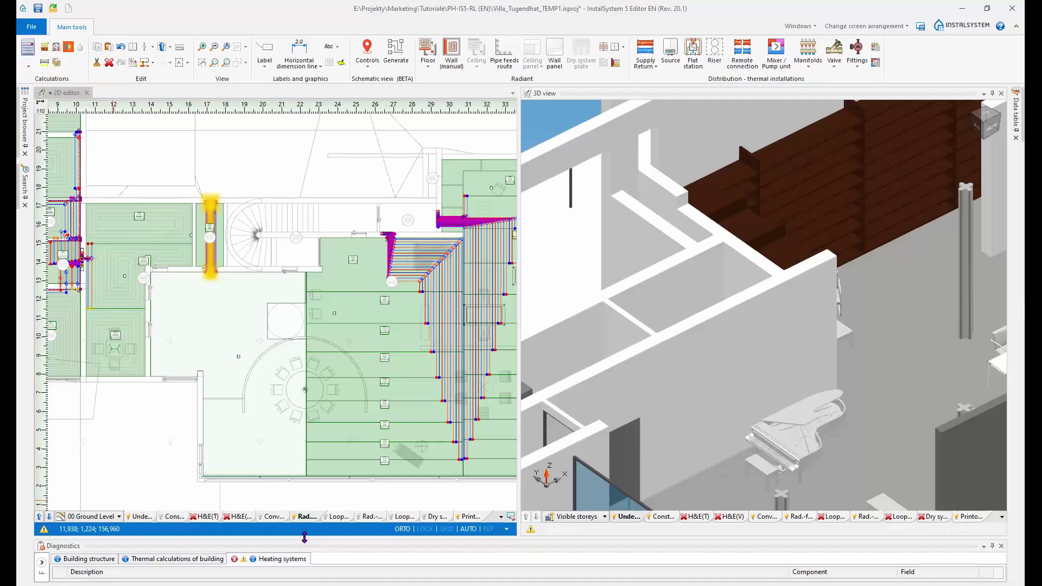
left_click_drag(304, 538, 305, 492)
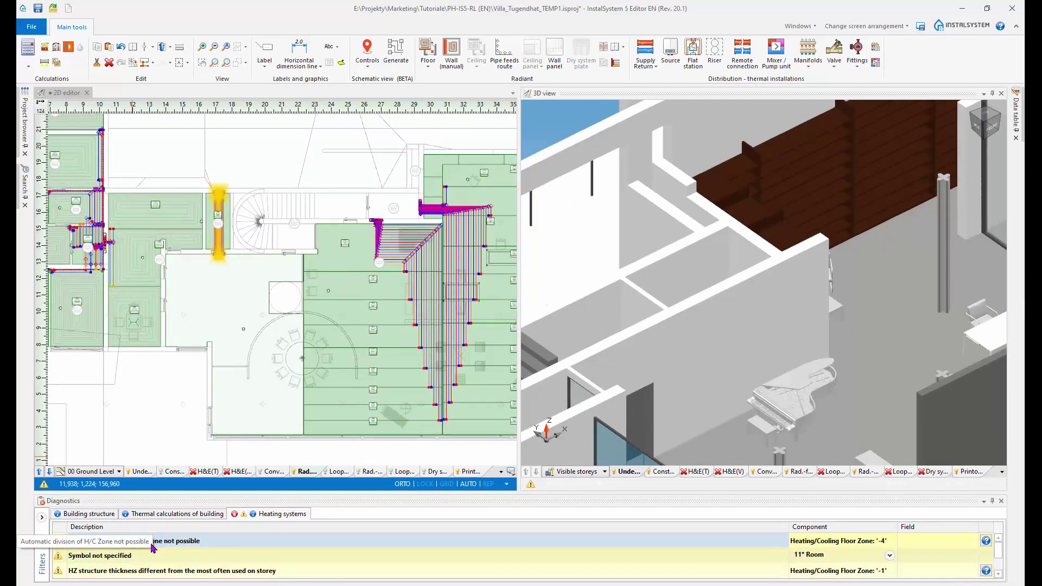
double_click(182, 542)
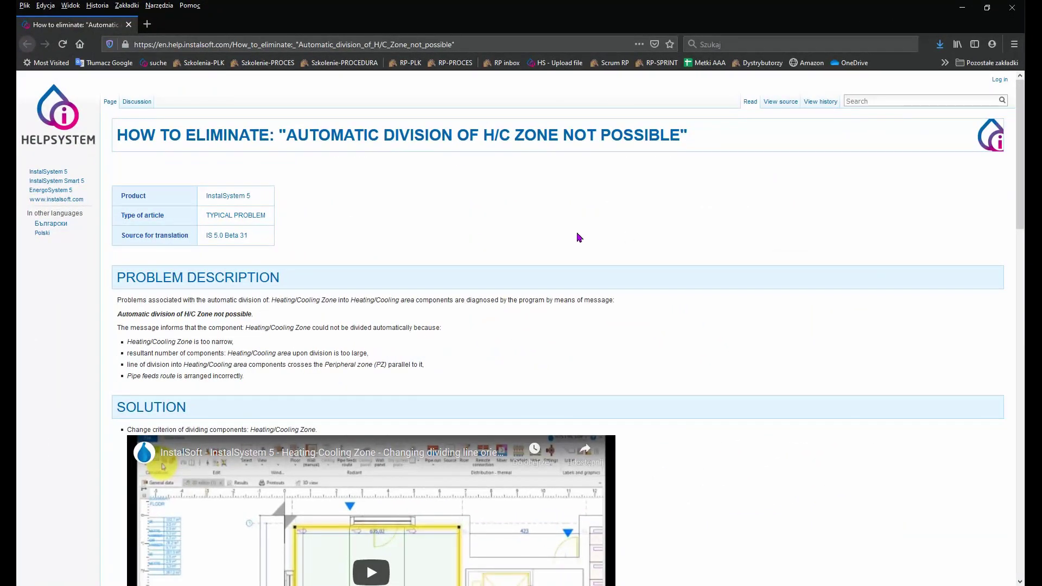
Step: Read the help article on eliminating "Automatic division of H/C Zone not possible" and return to the project
scroll(564, 250, "down", 1)
left_click_drag(1020, 210, 1021, 182)
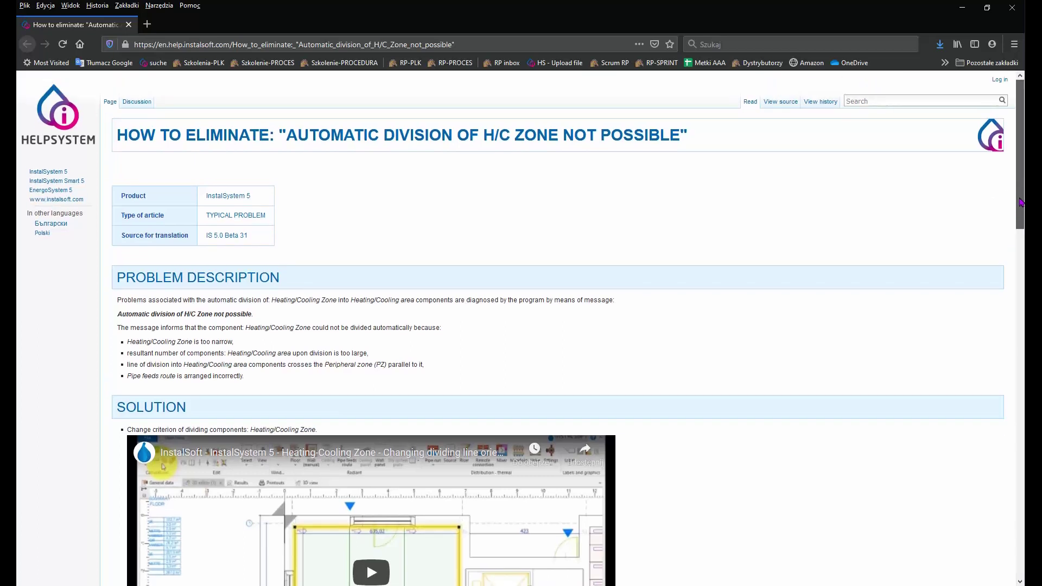
mouse_move(1020, 221)
left_mouse_down()
mouse_move(1015, 566)
mouse_move(1015, 220)
left_mouse_up()
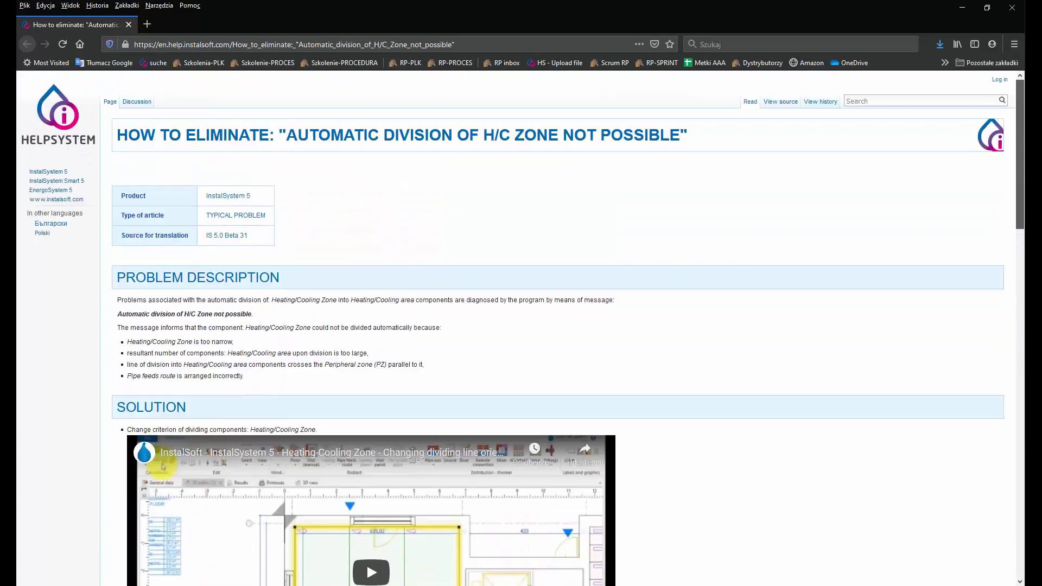
left_click(963, 7)
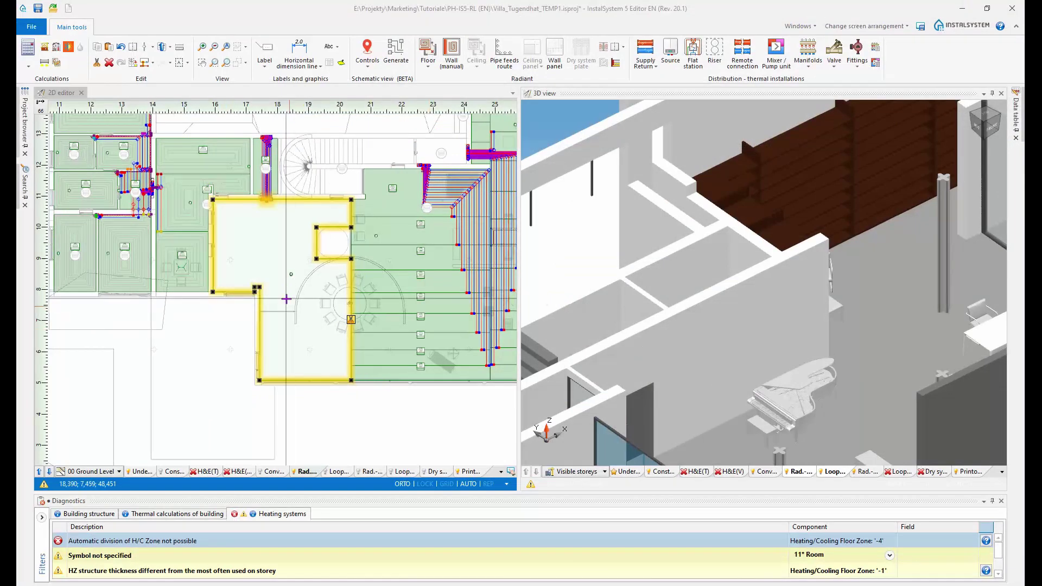
Step: Flatten the small notch in the western living room zone's outline by moving its two upper corner points down to the adjoining horizontal edge
scroll(292, 274, "up", 3)
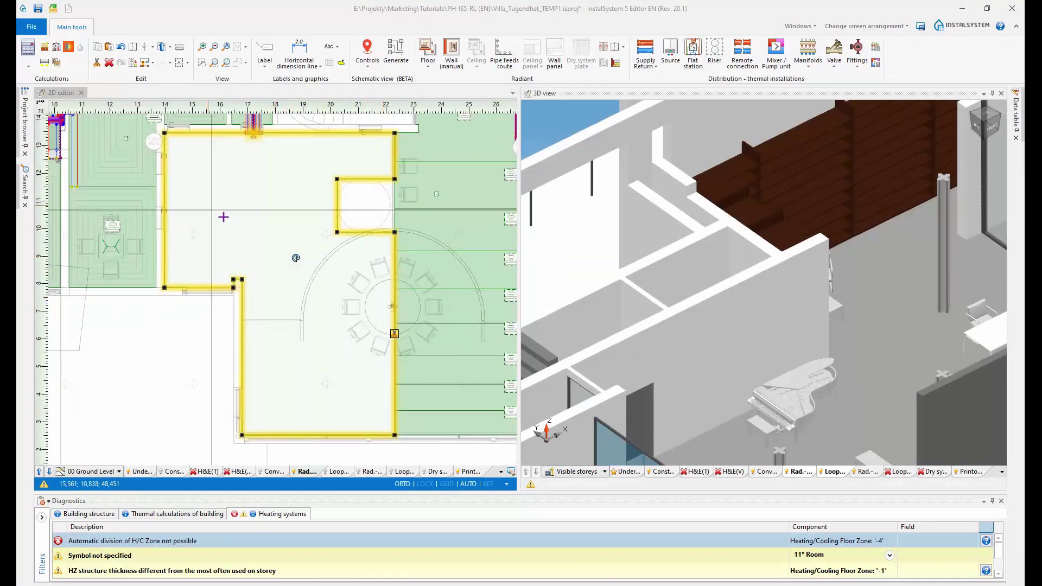
scroll(226, 277, "up", 2)
scroll(227, 278, "up", 5)
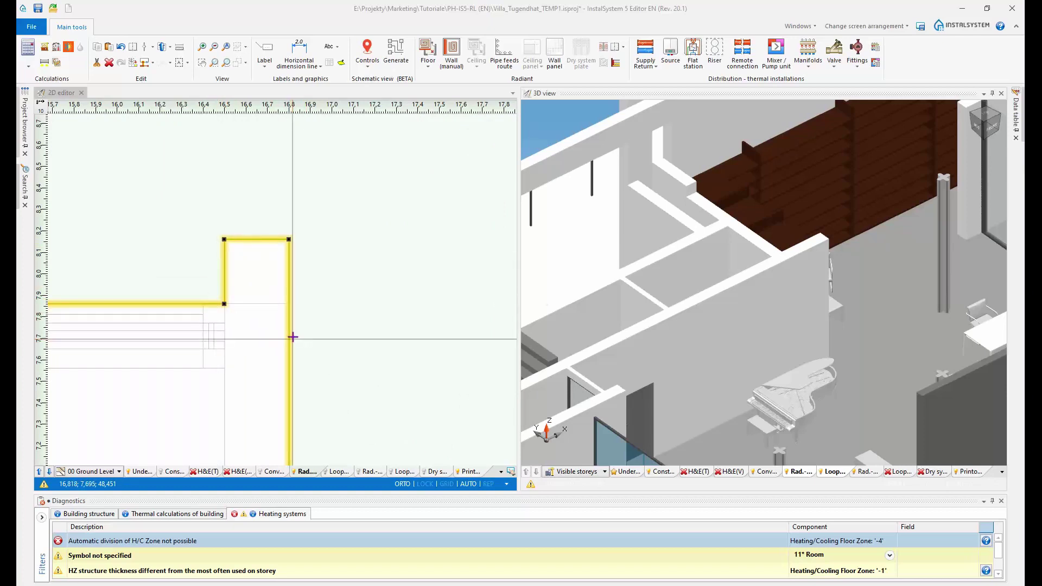
scroll(324, 249, "down", 5)
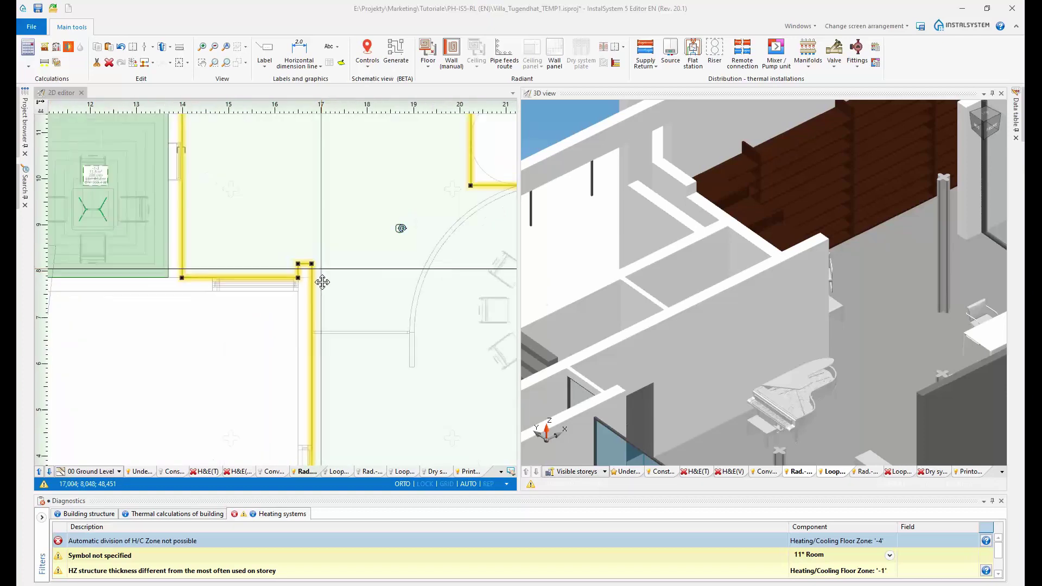
scroll(252, 357, "up", 3)
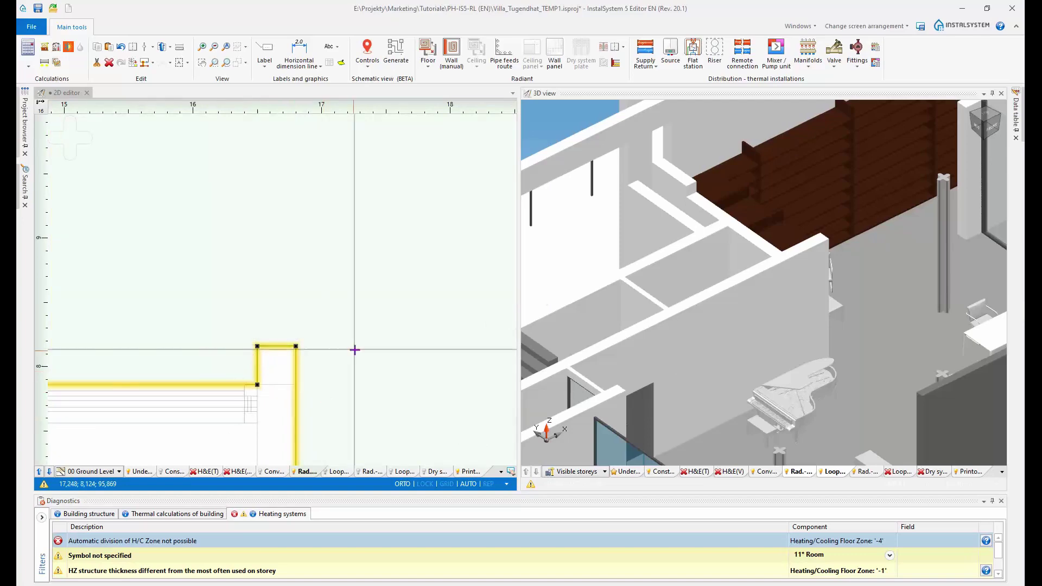
scroll(353, 351, "down", 3)
scroll(347, 381, "up", 1)
scroll(347, 383, "up", 7)
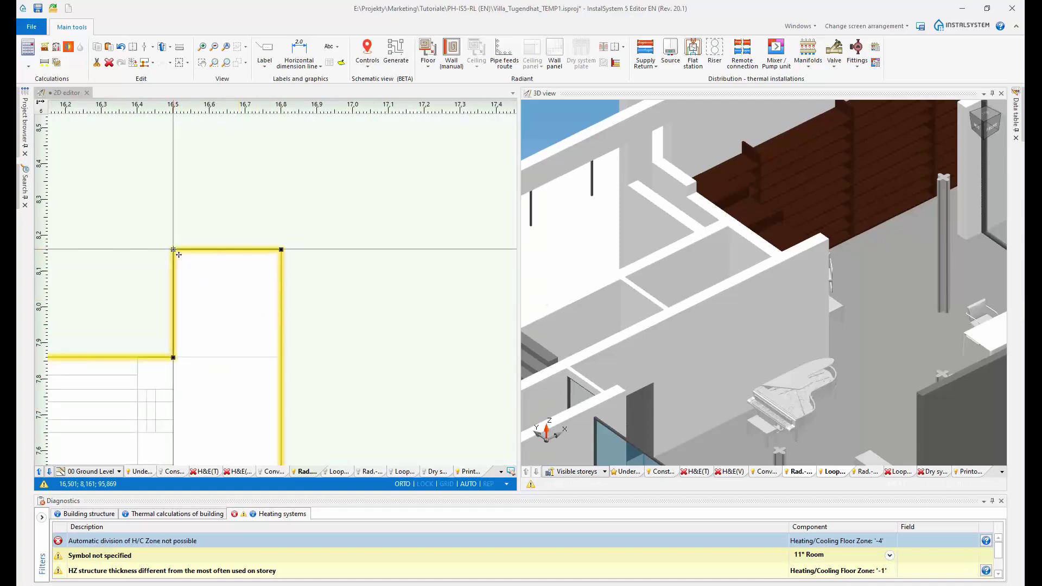
left_click_drag(173, 249, 173, 357)
left_click_drag(281, 251, 281, 357)
Step: Recalculate the heating systems with the straightened outline of the western living room zone
scroll(423, 361, "down", 10)
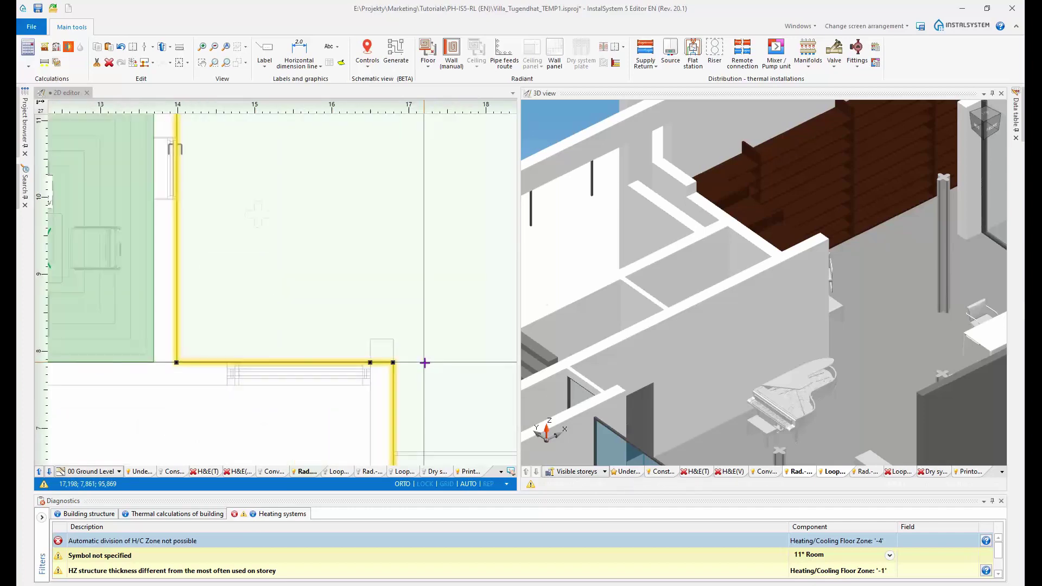
middle_click_drag(440, 356, 239, 351)
middle_click_drag(399, 346, 302, 347)
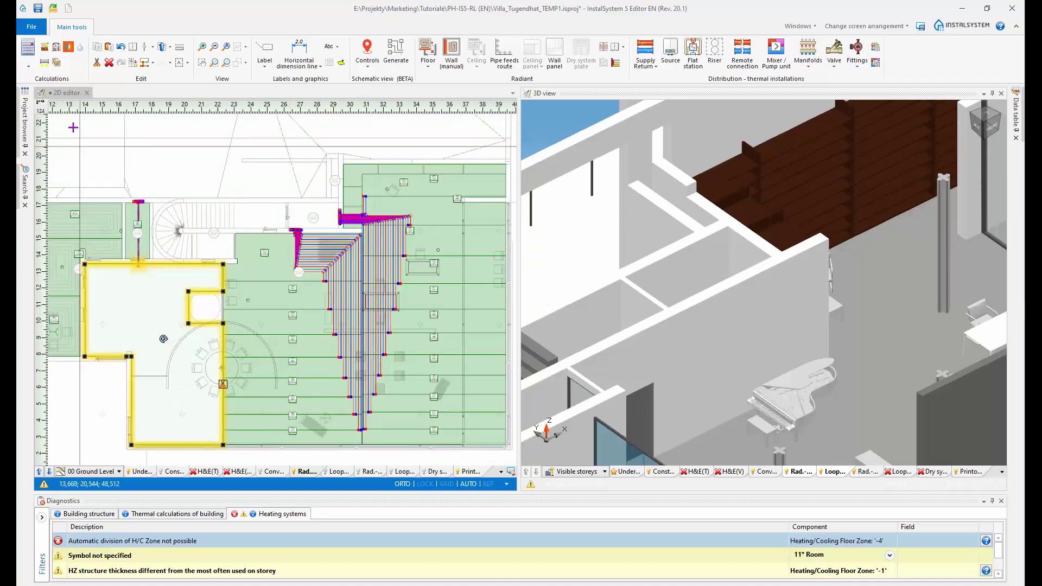
left_click(69, 48)
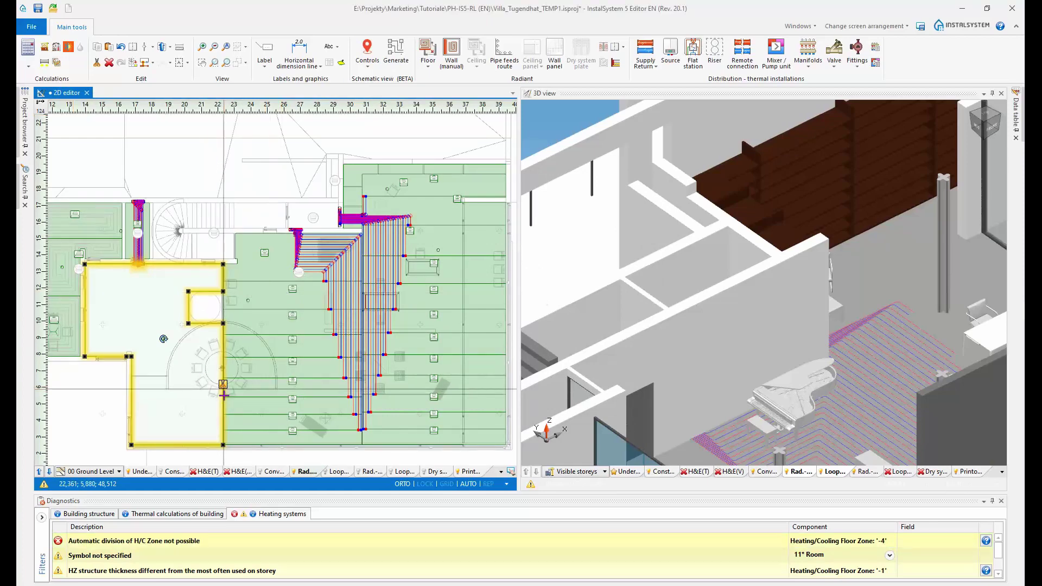
Step: Move the western zone's division marker from its long east edge to the lower edge of the square cutout and recalculate the heating
middle_click_drag(214, 405, 232, 389)
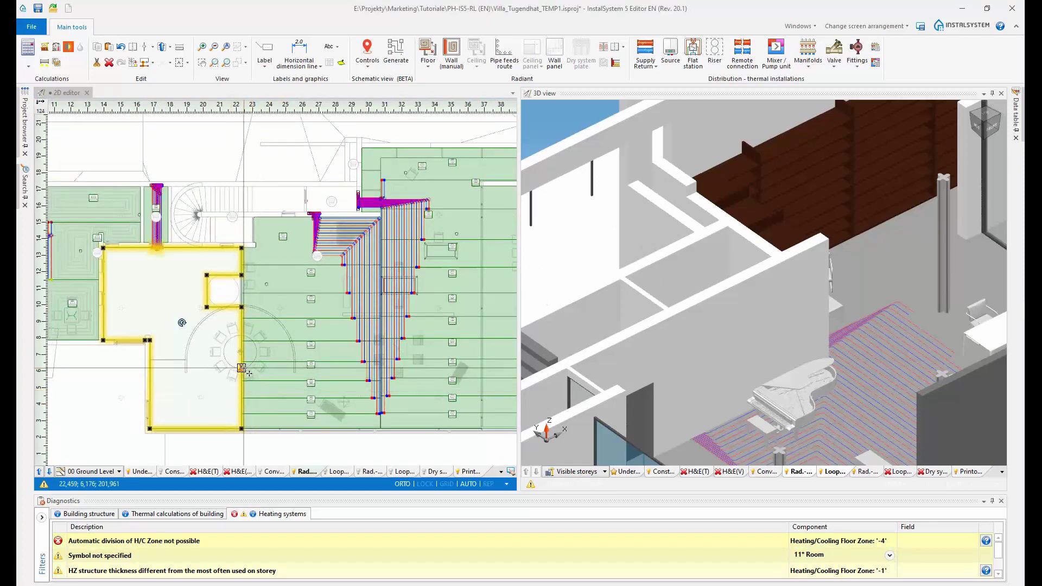
left_click_drag(247, 373, 219, 314)
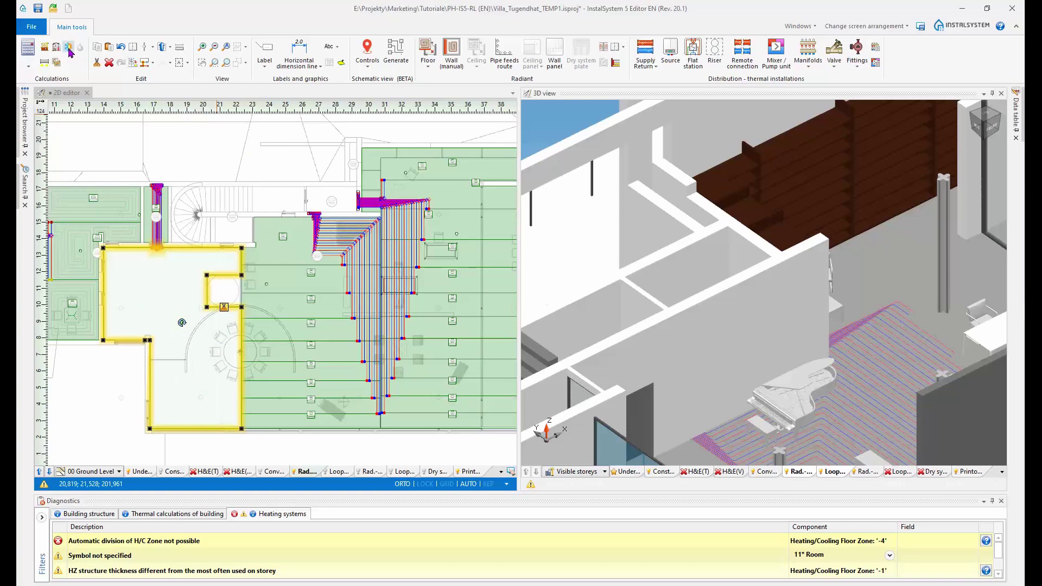
left_click(68, 48)
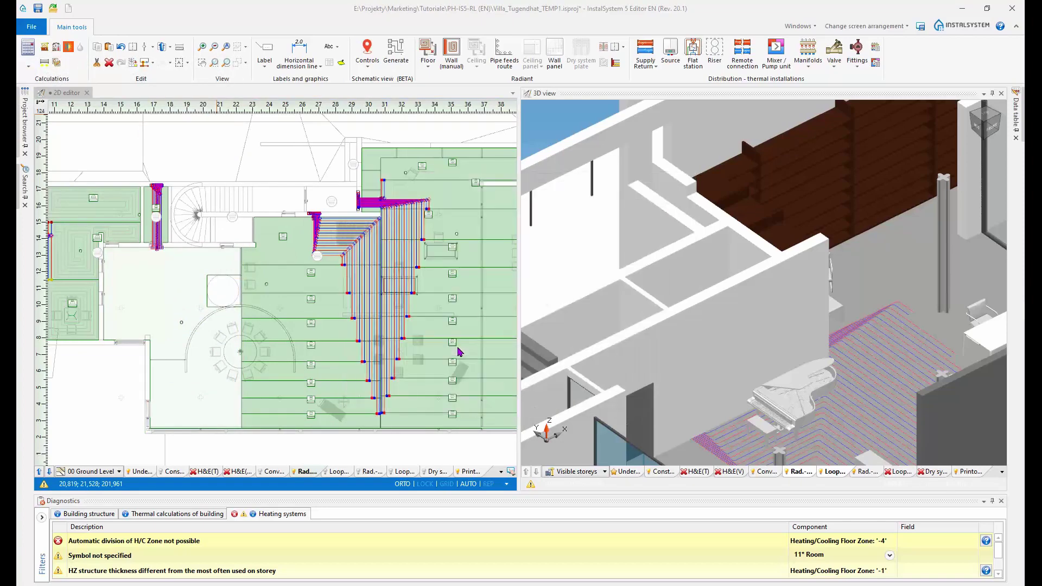
Step: Examine the calculated loops and pipe feeds across the western zone and the rest of the ground floor
scroll(406, 338, "down", 4)
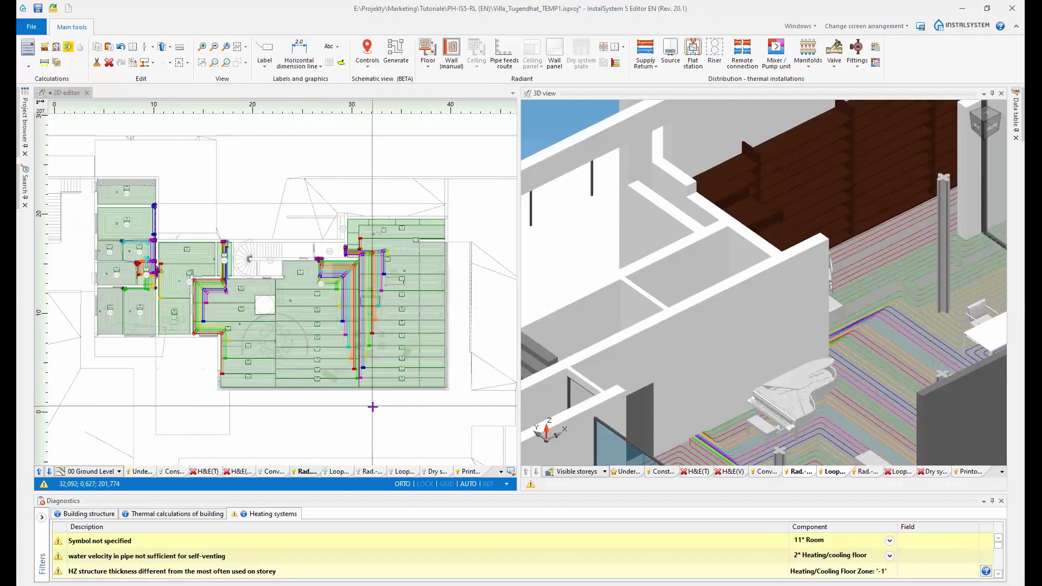
scroll(256, 355, "up", 3)
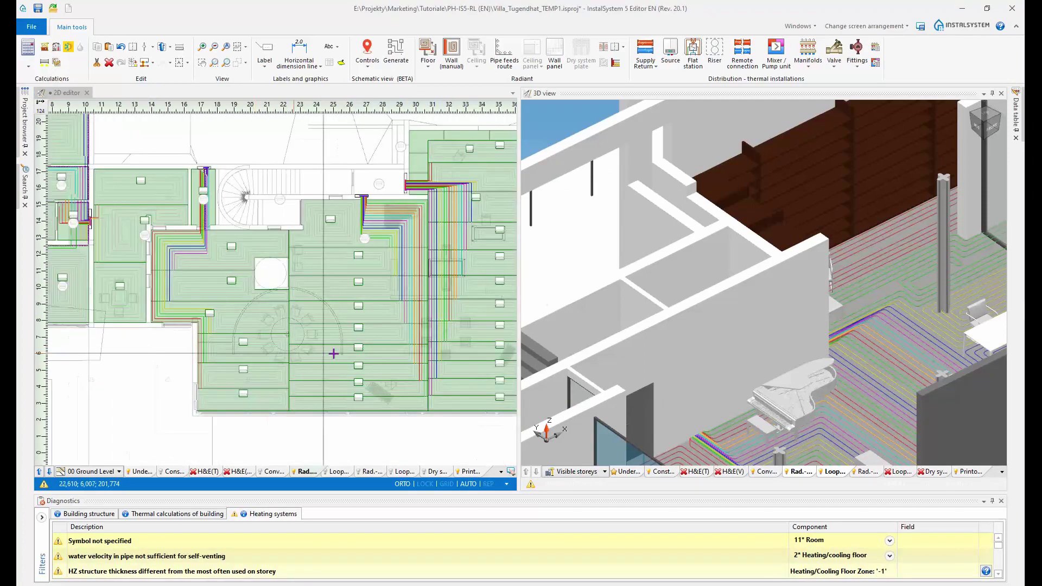
scroll(338, 353, "down", 3)
middle_click_drag(393, 364, 367, 352)
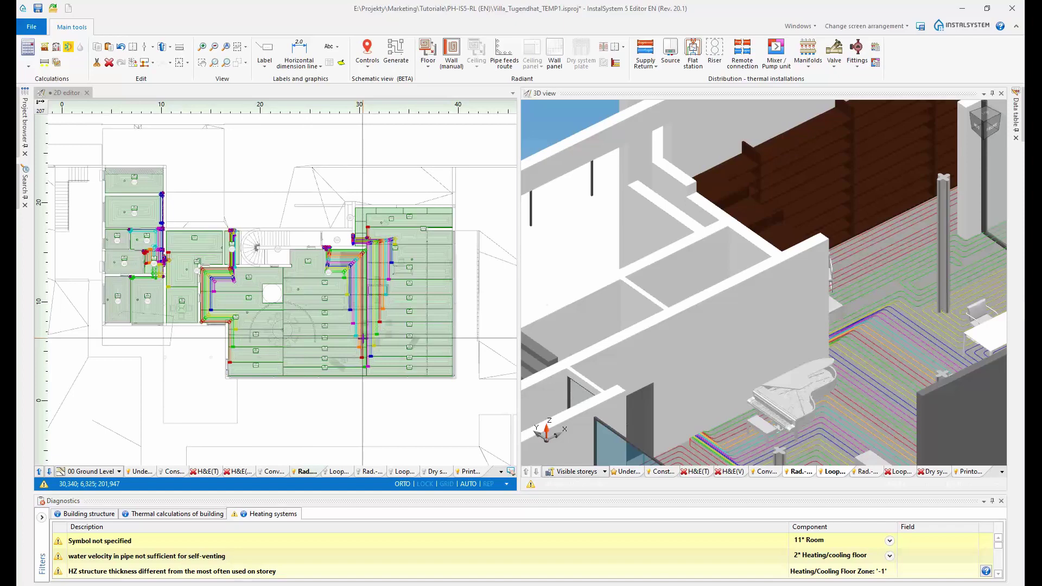
middle_click_drag(419, 357, 403, 355)
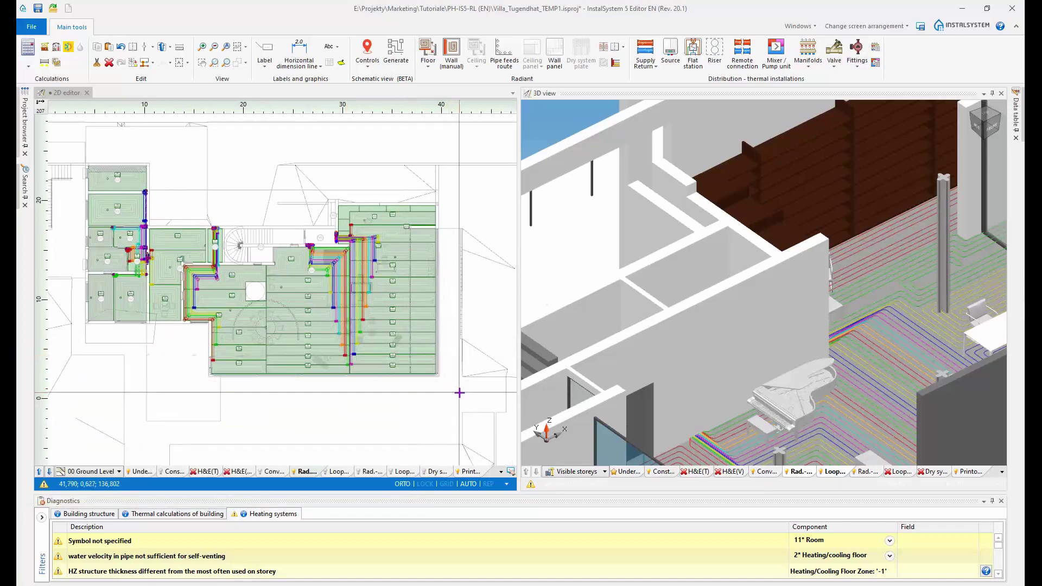
Step: Show the Printout layer of the ground level in the 2D editor and examine the heating loops and their manifold connections
left_click(469, 473)
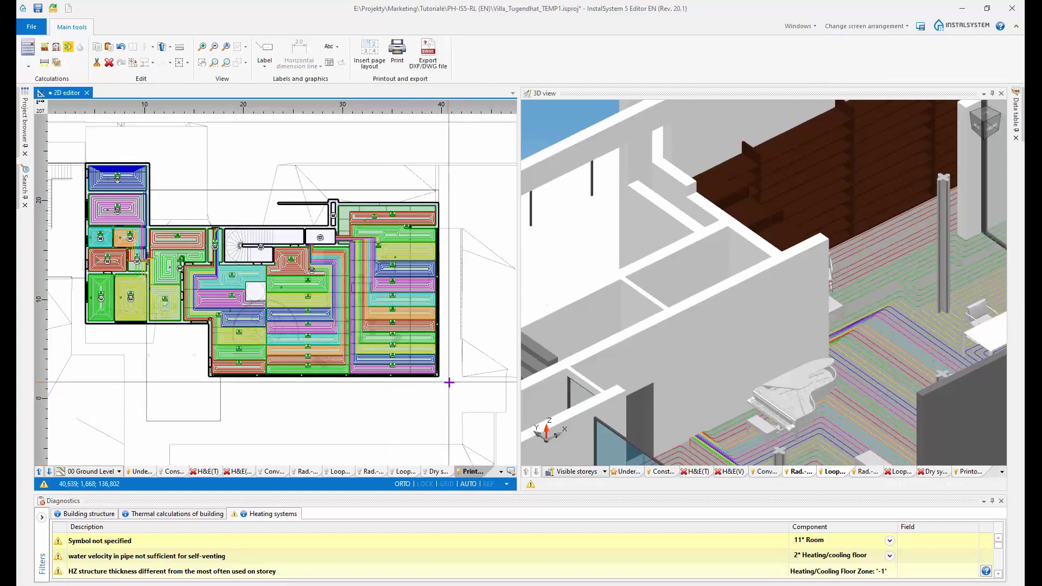
scroll(483, 340, "up", 3)
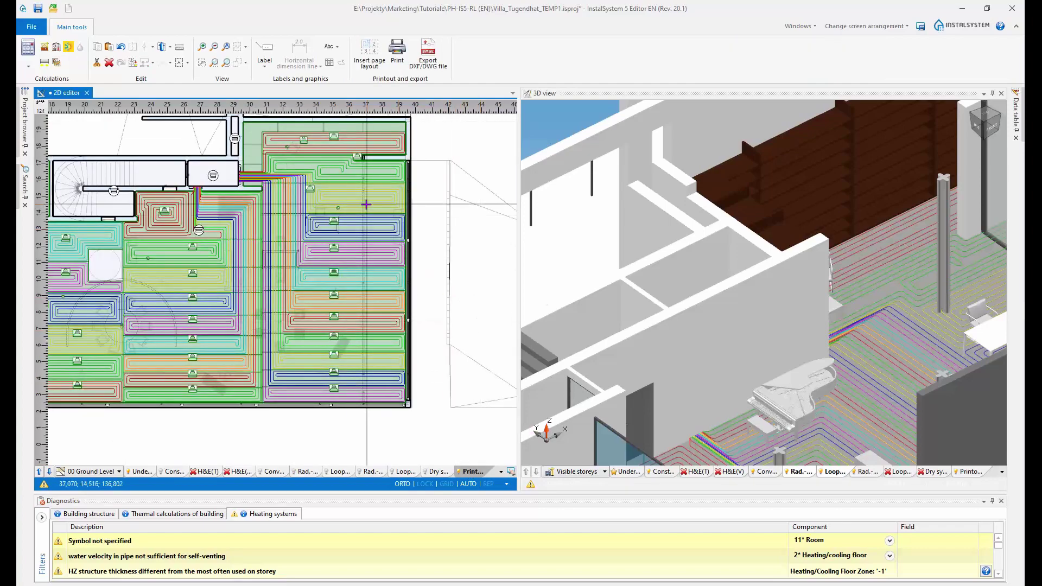
scroll(326, 144, "up", 5)
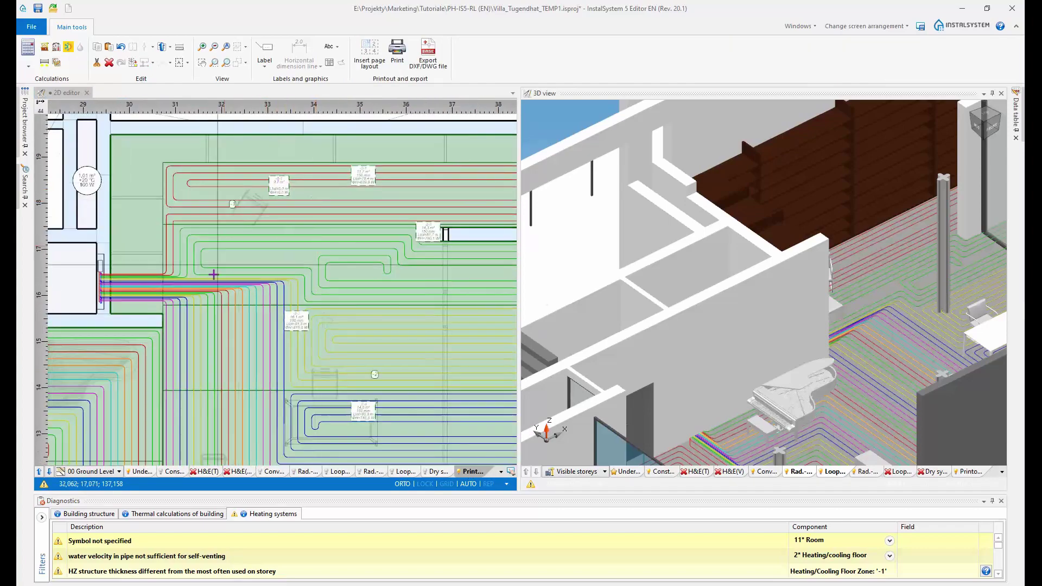
scroll(106, 284, "up", 2)
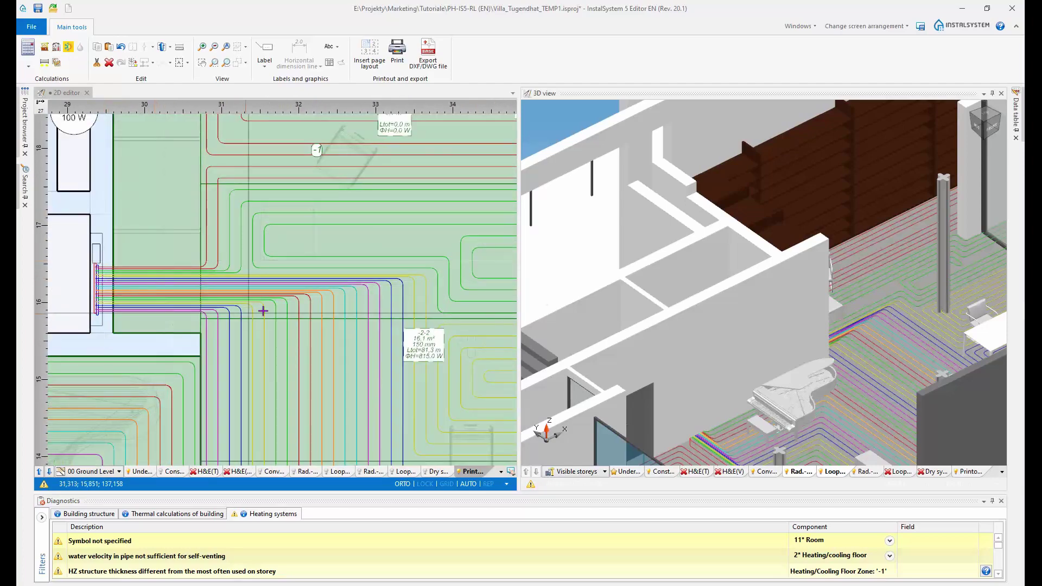
scroll(315, 306, "down", 6)
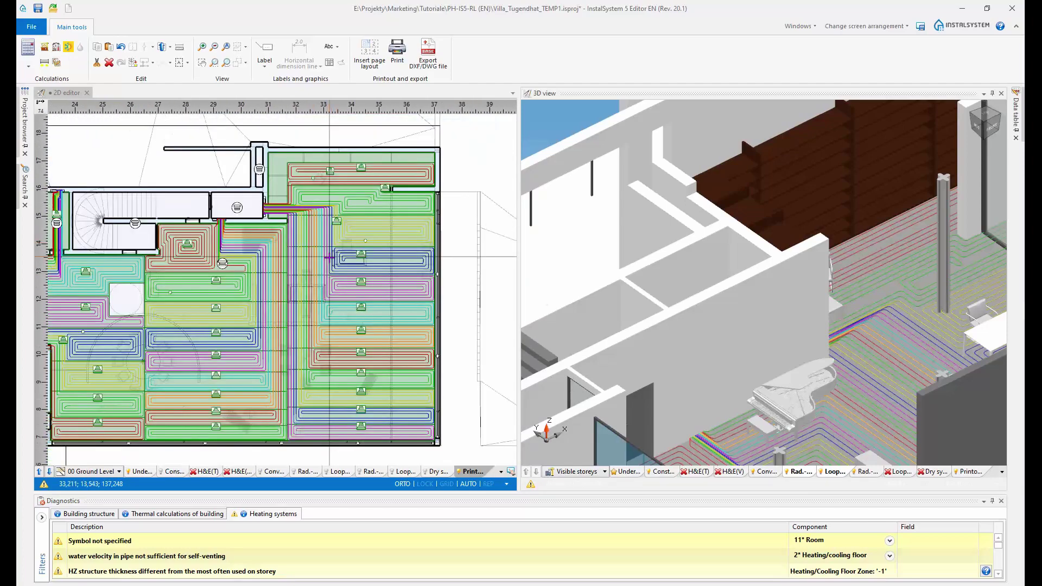
scroll(268, 304, "down", 3)
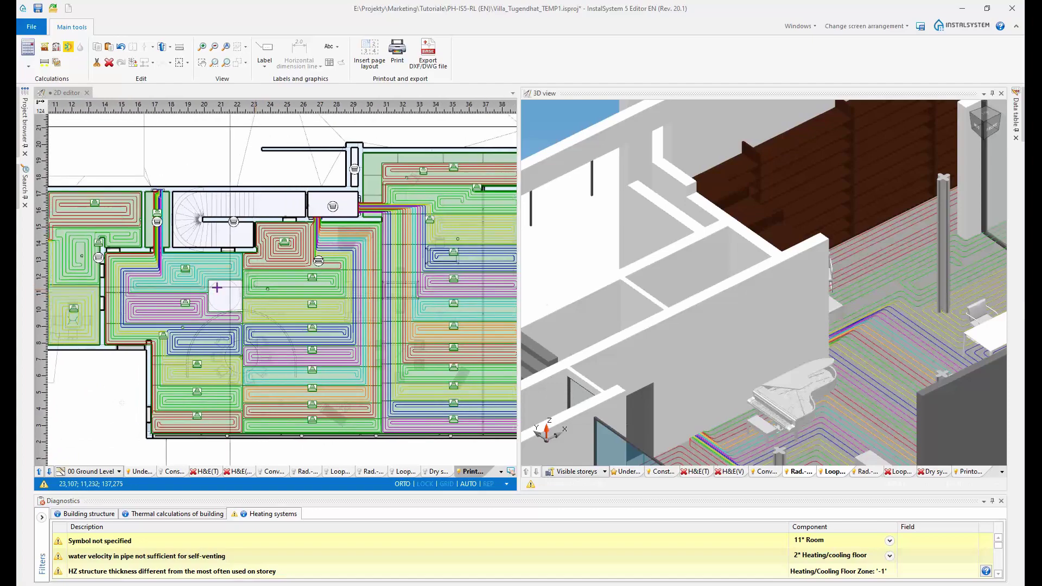
middle_click_drag(216, 289, 226, 292)
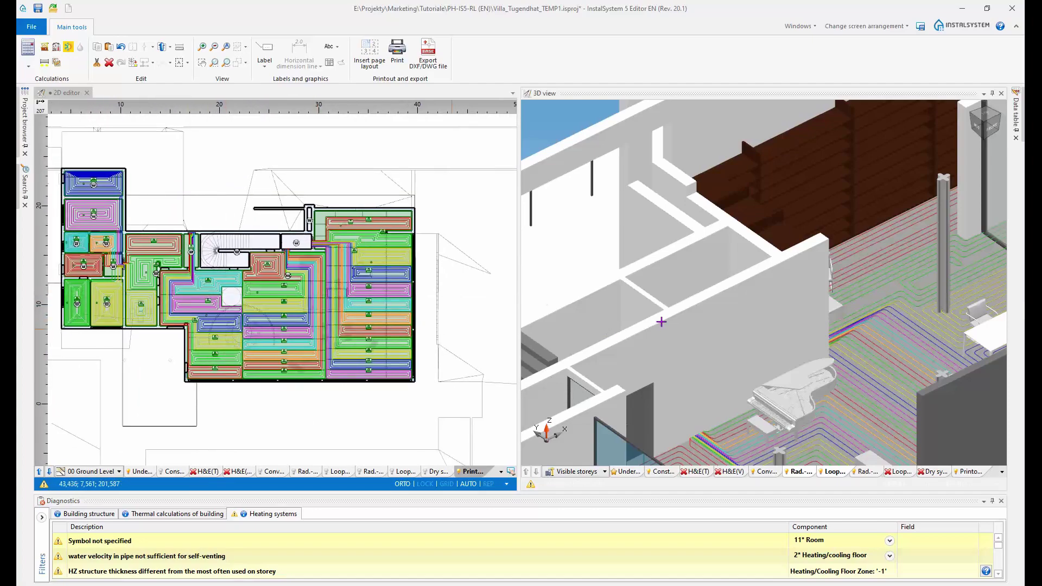
Step: Dock the 3D view as a tab beside the 2D editor and bring the whole building model to the front
scroll(661, 322, "down", 5)
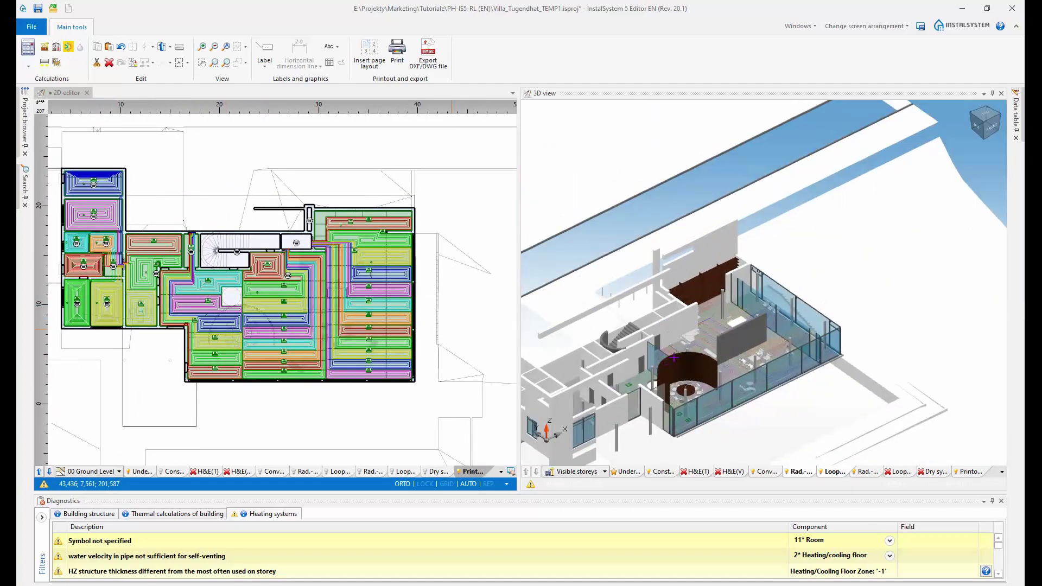
scroll(674, 357, "down", 3)
middle_click_drag(676, 387, 837, 388)
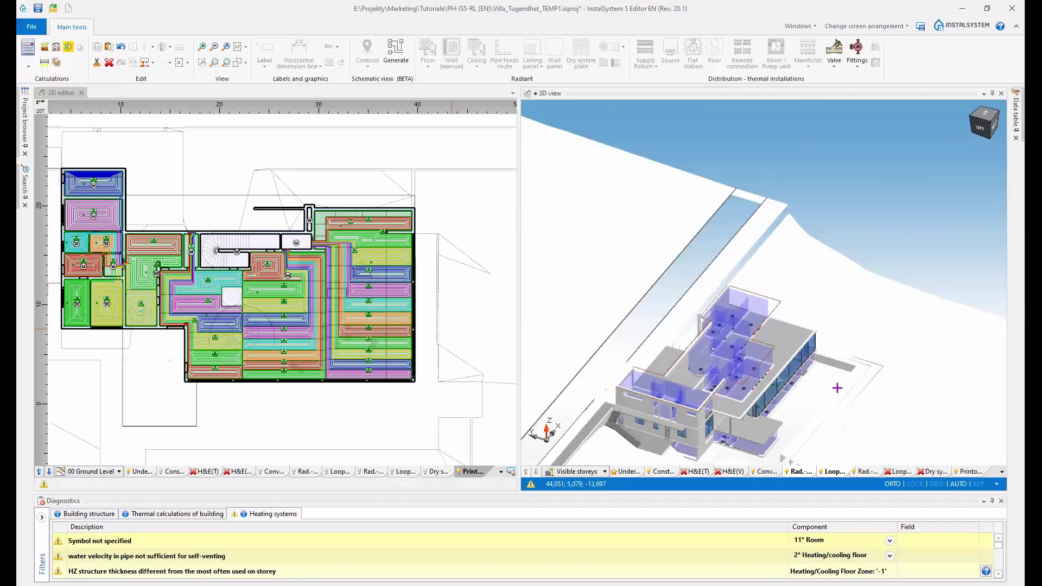
left_click_drag(550, 97, 521, 291)
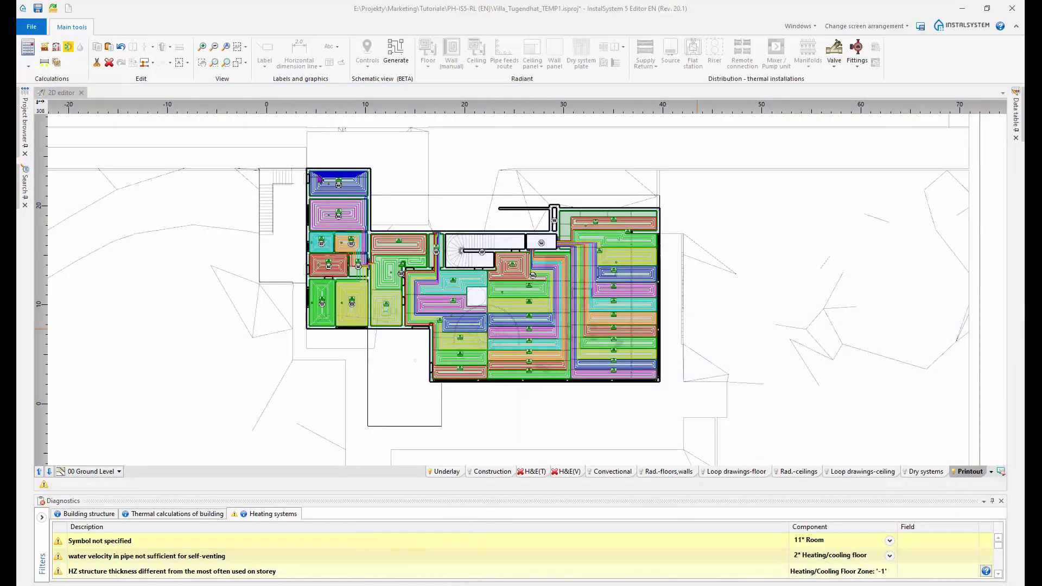
left_click(63, 93)
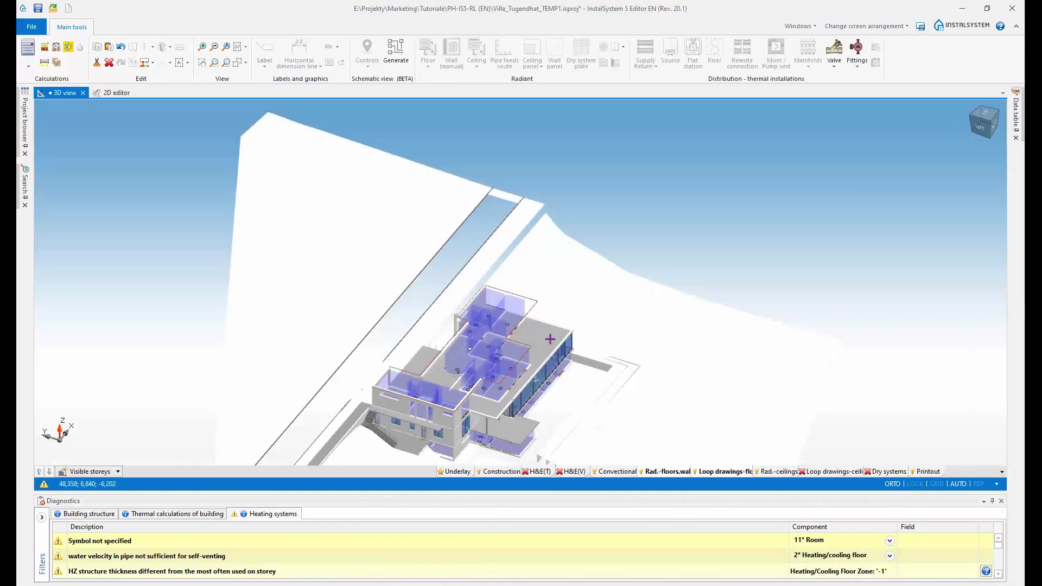
scroll(573, 371, "up", 3)
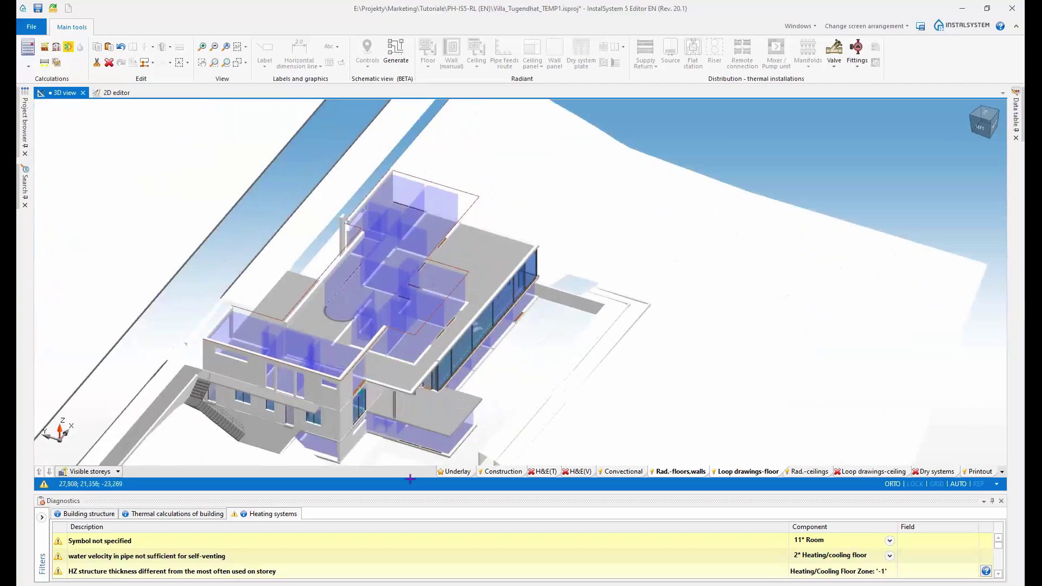
Step: Display the Underlay building model in 3D together with the Rad.-floors,walls and Loop drawings-floor layers
left_click(459, 474)
middle_click_drag(588, 330, 456, 356)
scroll(456, 356, "up", 2)
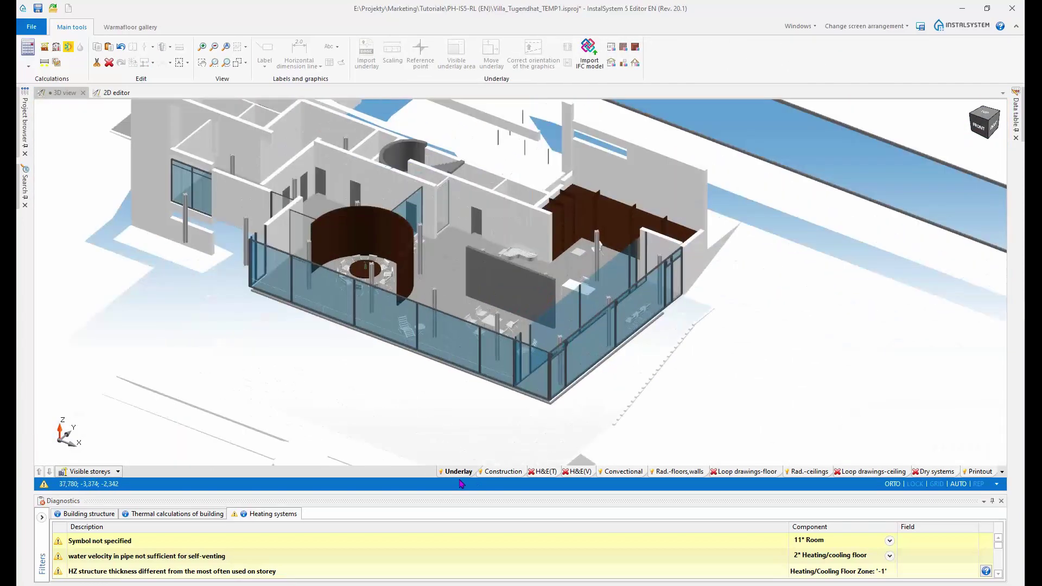
middle_click_drag(556, 356, 504, 446)
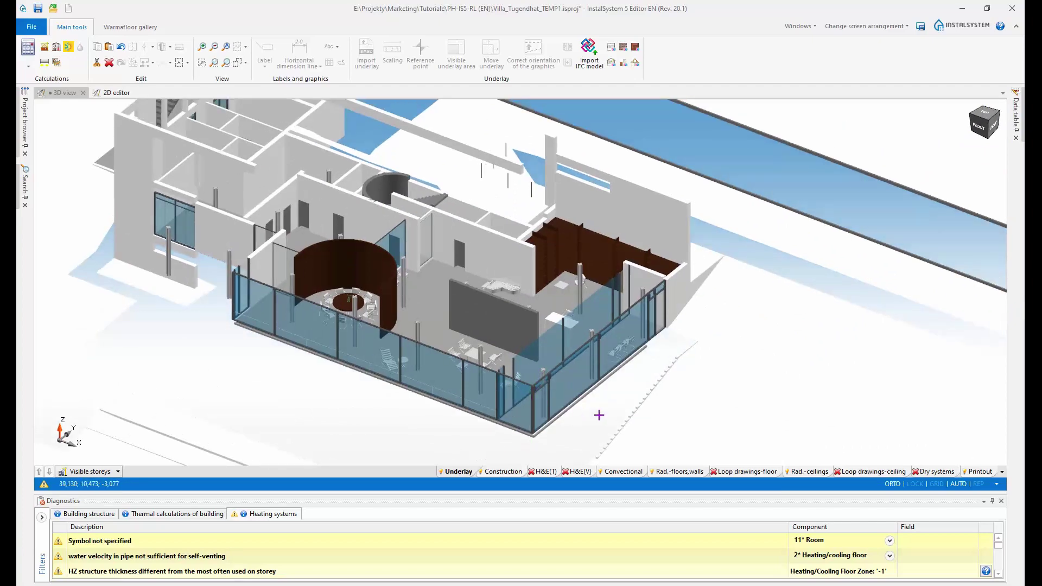
scroll(599, 416, "down", 2)
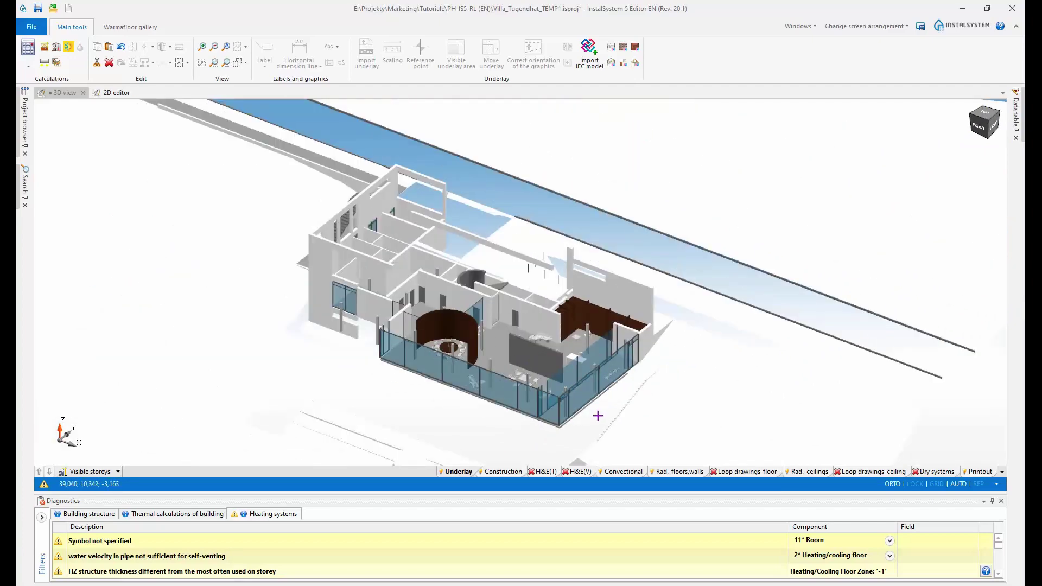
left_click(673, 472)
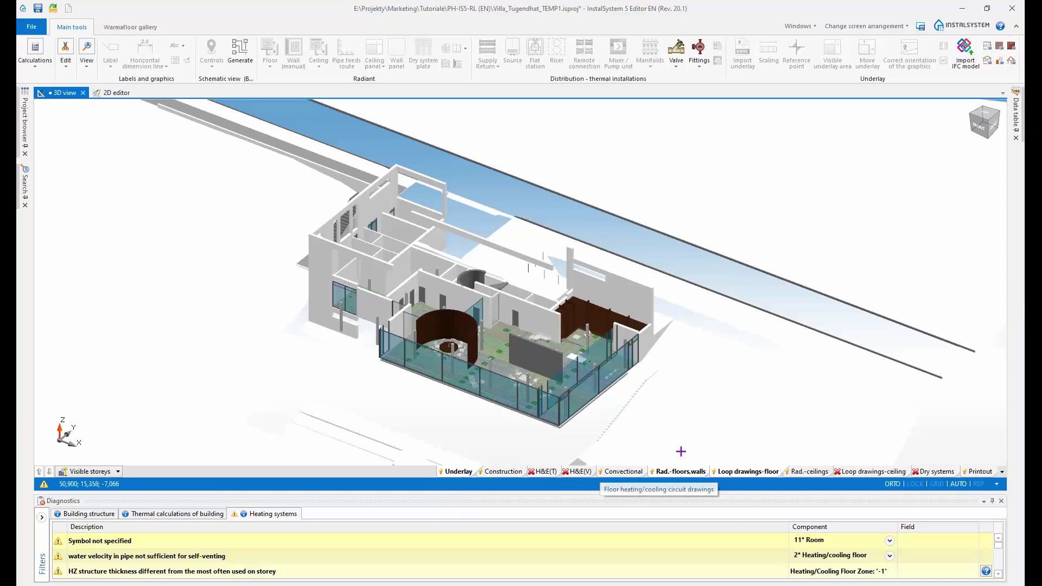
Step: Examine the floor heating loops around the circular floor opening, the curved partition and the small rooms in 3D
scroll(522, 358, "up", 5)
scroll(522, 358, "up", 2)
middle_click_drag(684, 350, 623, 355)
middle_click_drag(651, 352, 657, 358)
middle_click_drag(367, 274, 590, 291, "shift")
scroll(439, 273, "up", 9)
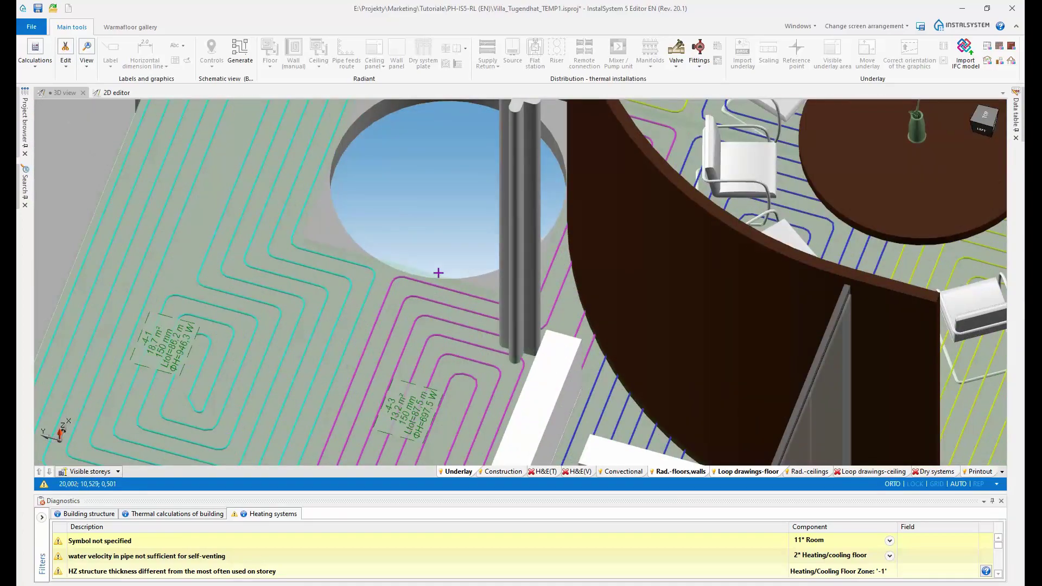
scroll(437, 273, "down", 10)
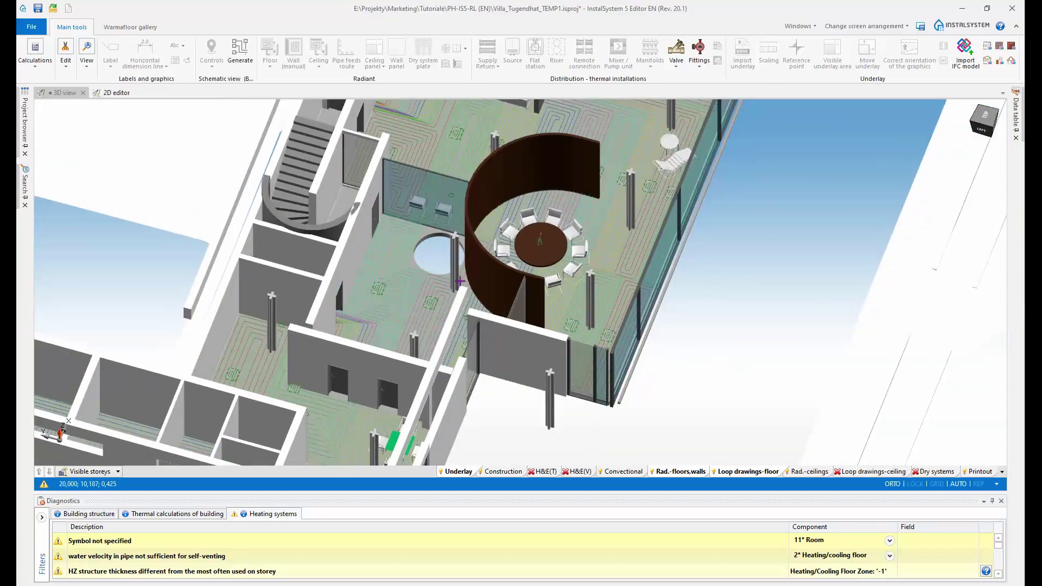
middle_click_drag(635, 286, 600, 338)
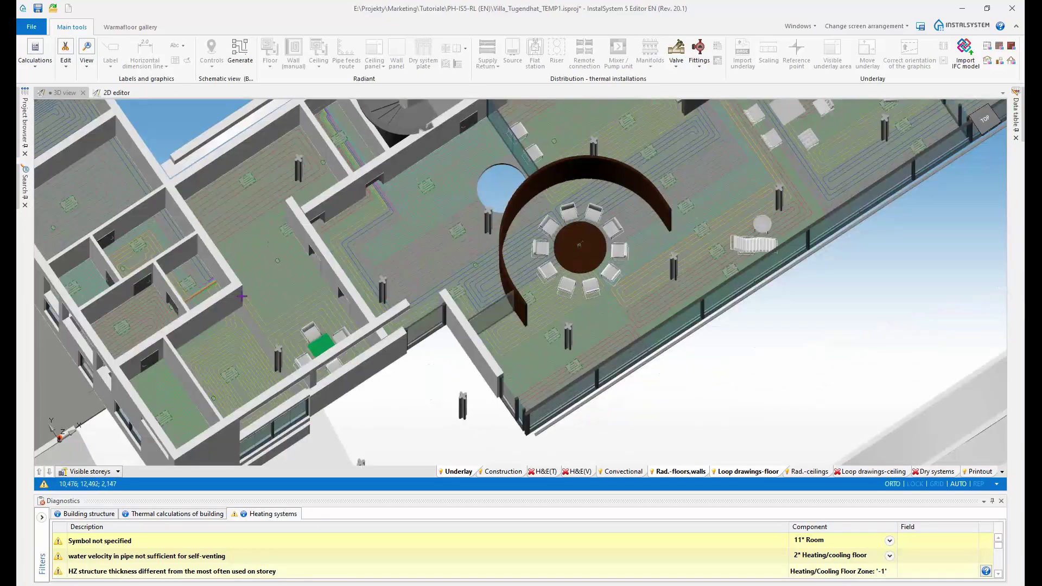
scroll(192, 265, "up", 8)
scroll(508, 314, "down", 8)
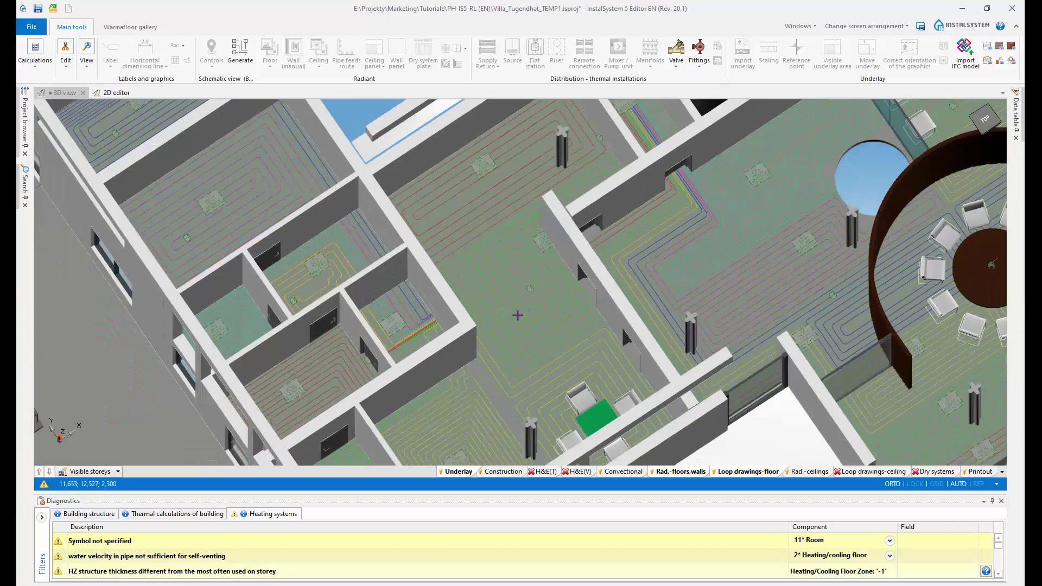
Step: Examine the floor loops and supply pipes near the wooden shelving and the piano, and how they fit the whole building
middle_click_drag(790, 259, 740, 223)
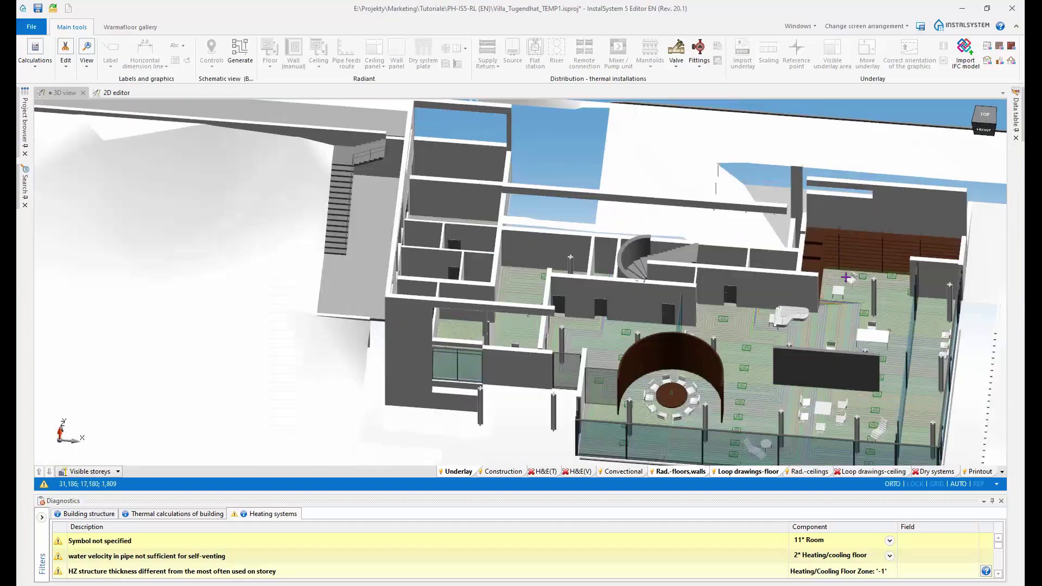
scroll(857, 276, "up", 8)
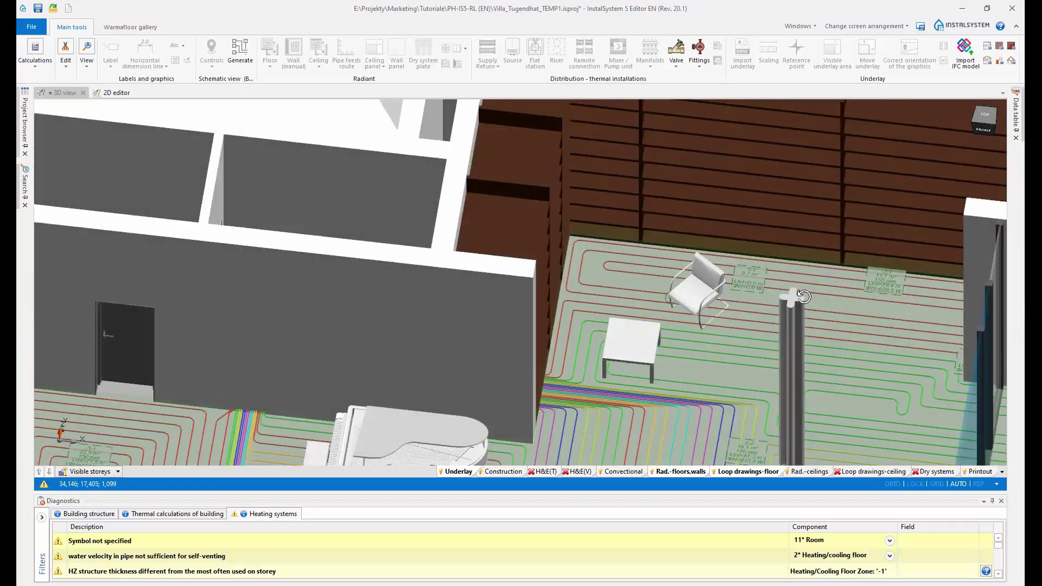
middle_click_drag(804, 296, 833, 293)
scroll(833, 293, "up", 2)
scroll(833, 293, "down", 10)
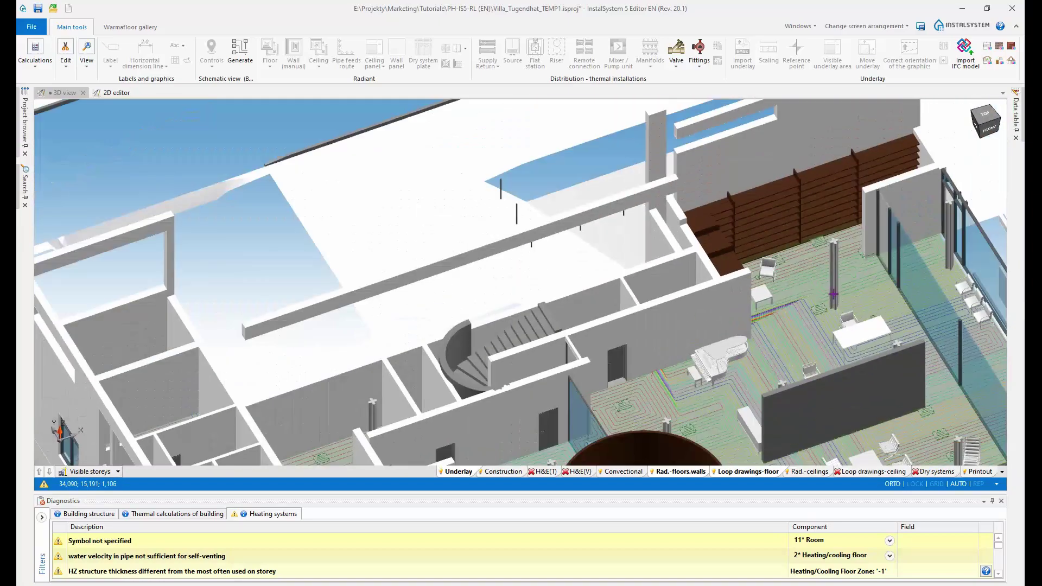
scroll(683, 329, "down", 1)
scroll(683, 329, "down", 4)
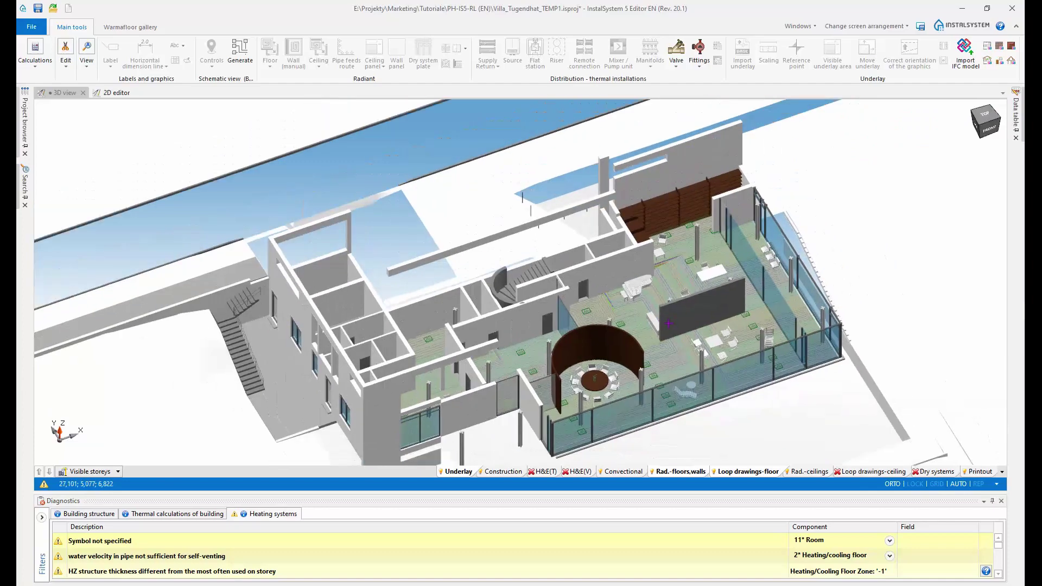
middle_click_drag(683, 329, 681, 307)
scroll(528, 366, "up", 4)
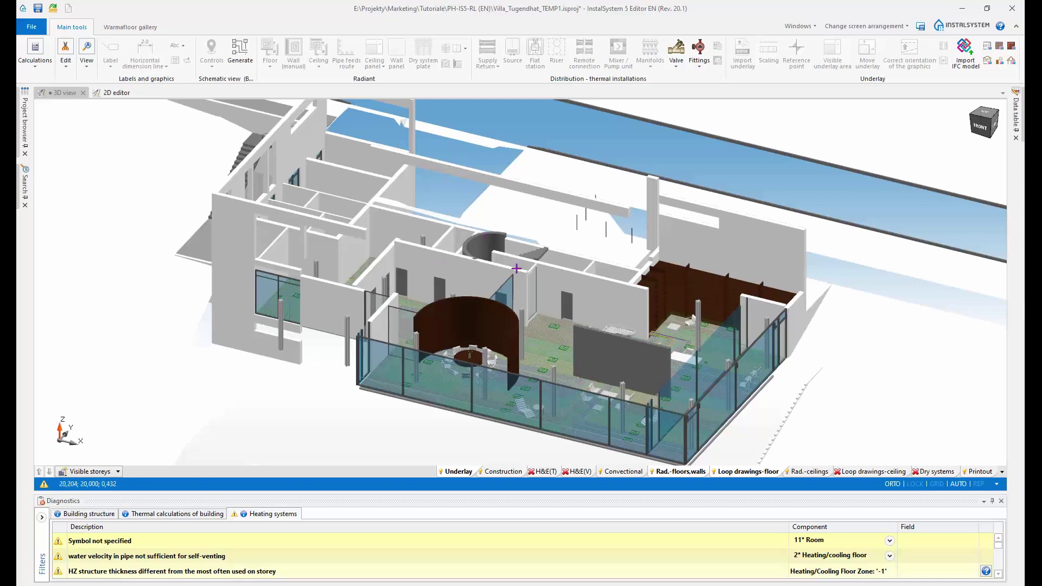
Step: Hide the underlay and set the Loop drawings-floor layer to "The only one visible when active (Visible when inactive)"
left_click(686, 472)
left_click(731, 473)
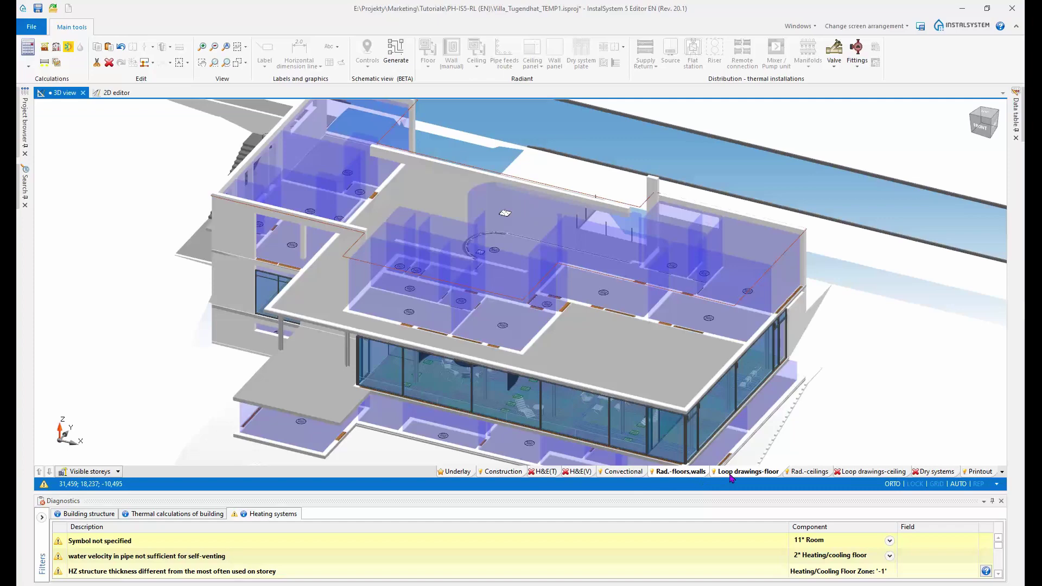
right_click(731, 475)
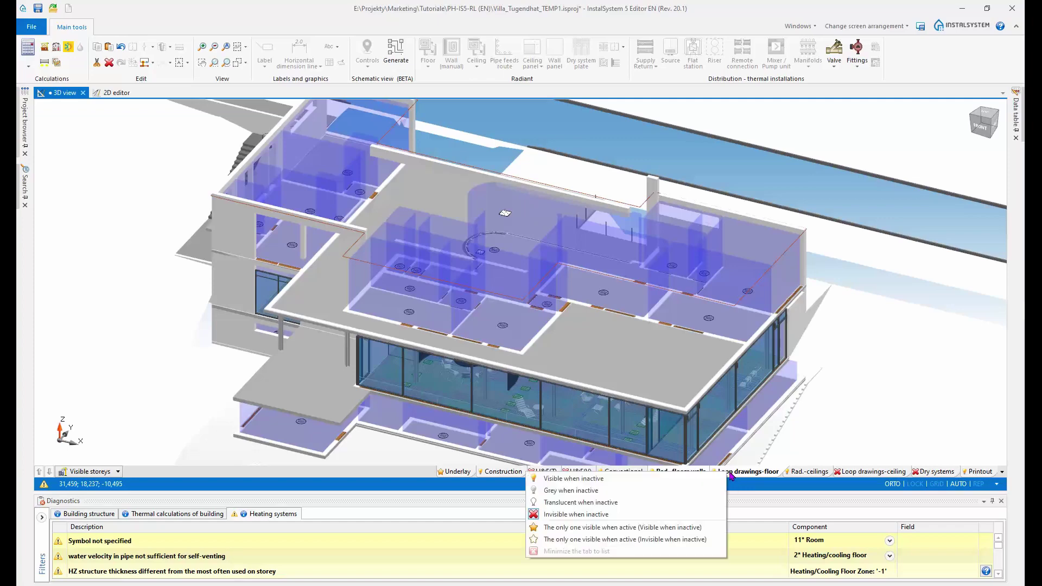
left_click(576, 531)
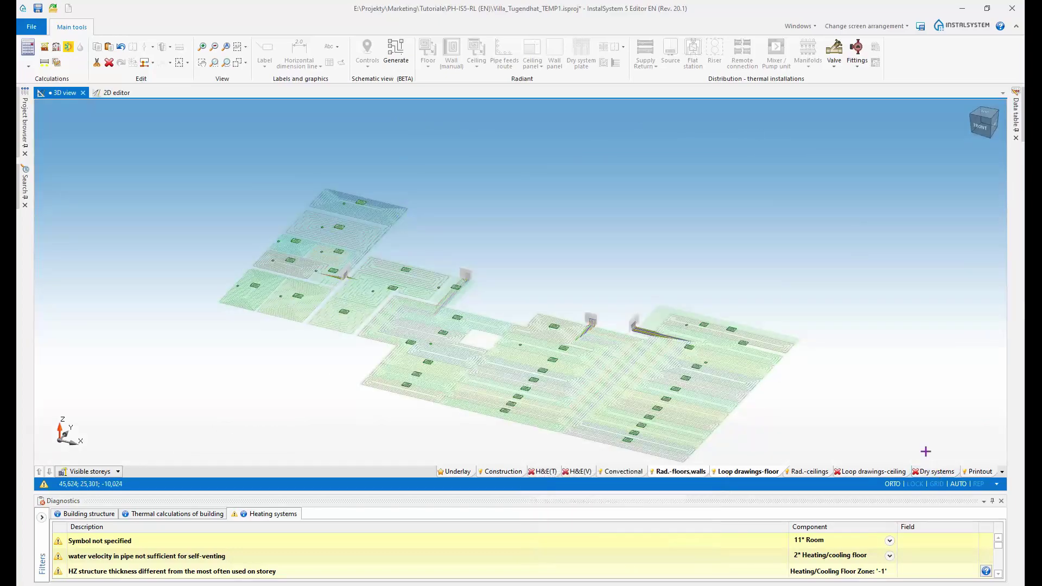
Step: Inspect the isolated floor heating loops and their manifold connections in 3D from several angles
scroll(801, 399, "up", 3)
middle_click_drag(812, 397, 788, 396)
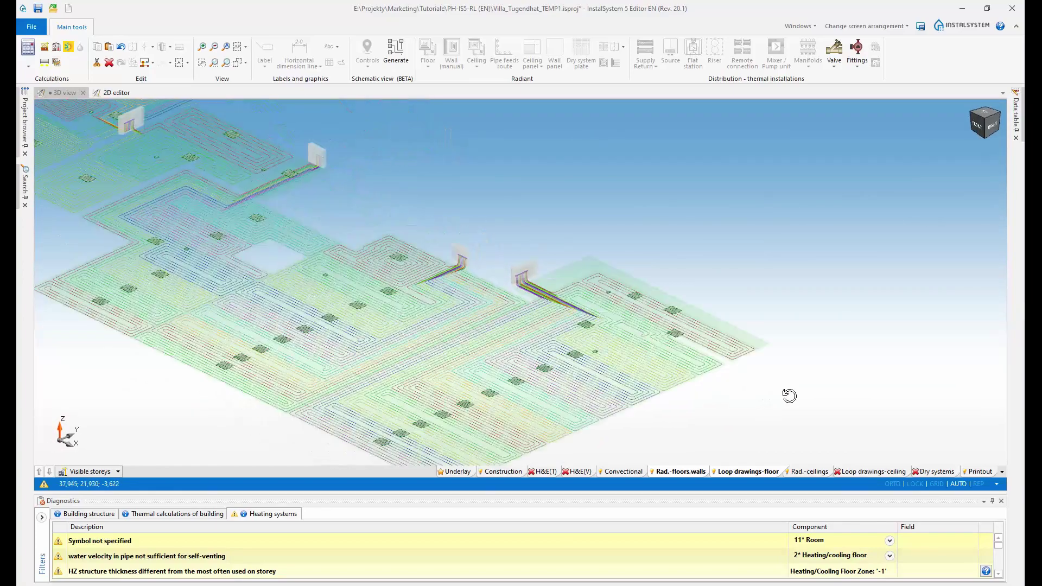
middle_click_drag(392, 354, 621, 385)
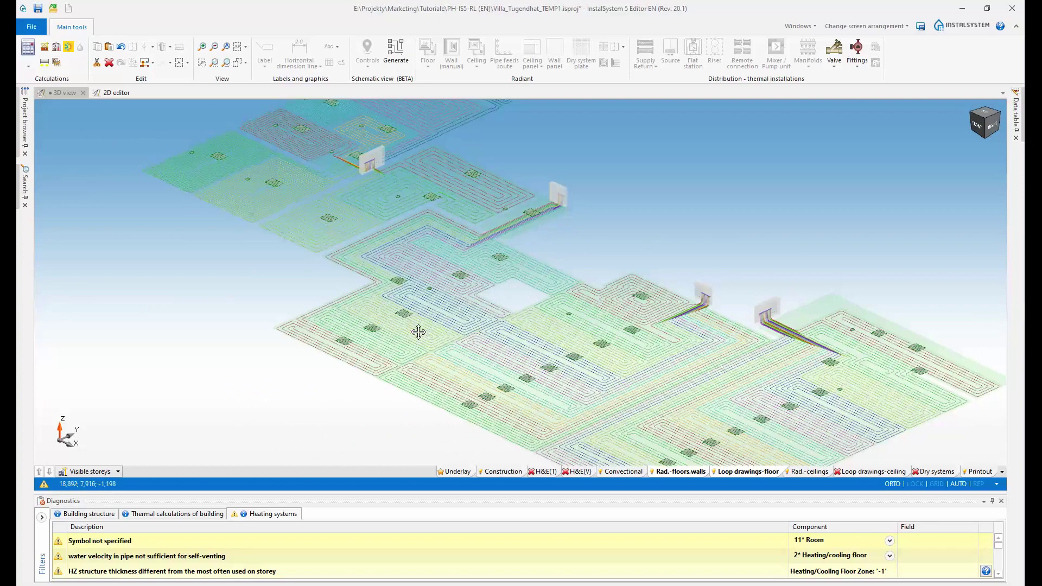
scroll(417, 333, "up", 5)
scroll(461, 351, "down", 4)
scroll(461, 351, "down", 5)
middle_click_drag(461, 351, 489, 355)
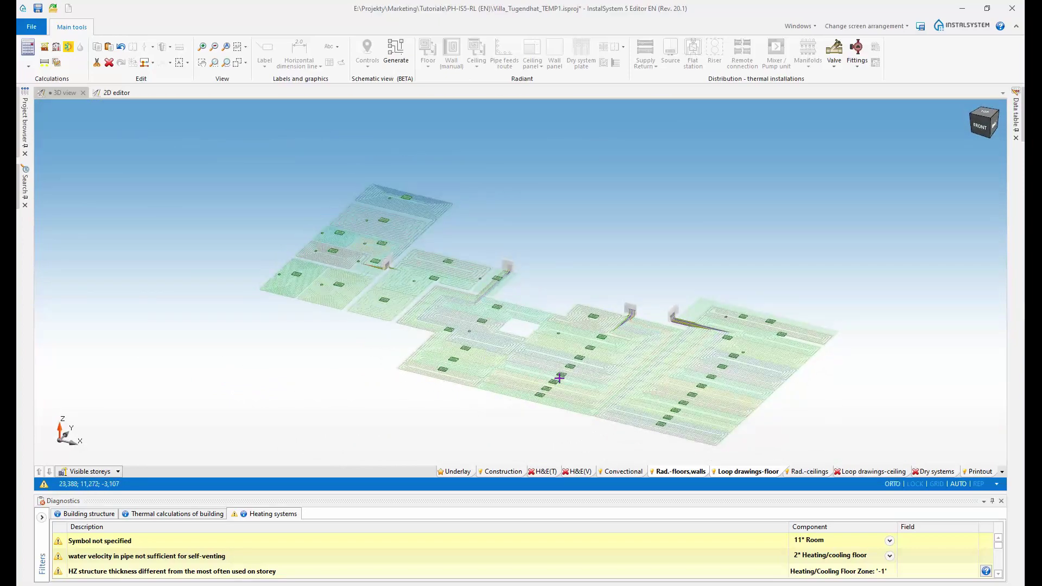
Step: Return to the 2D editor and review the ground-level plan of coloured heating loops on the Printout layer
left_click(115, 99)
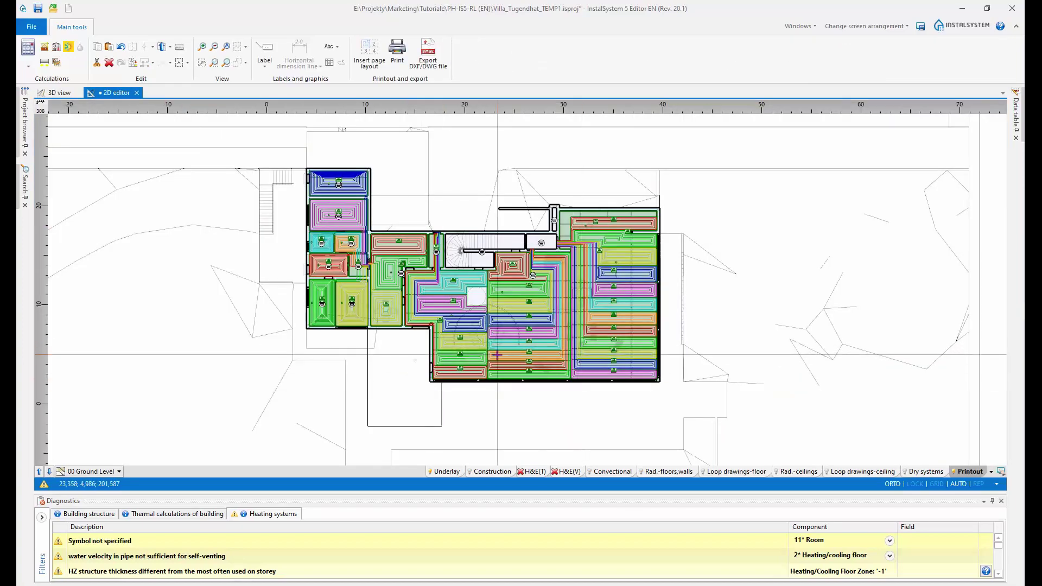
middle_click_drag(516, 393, 526, 413)
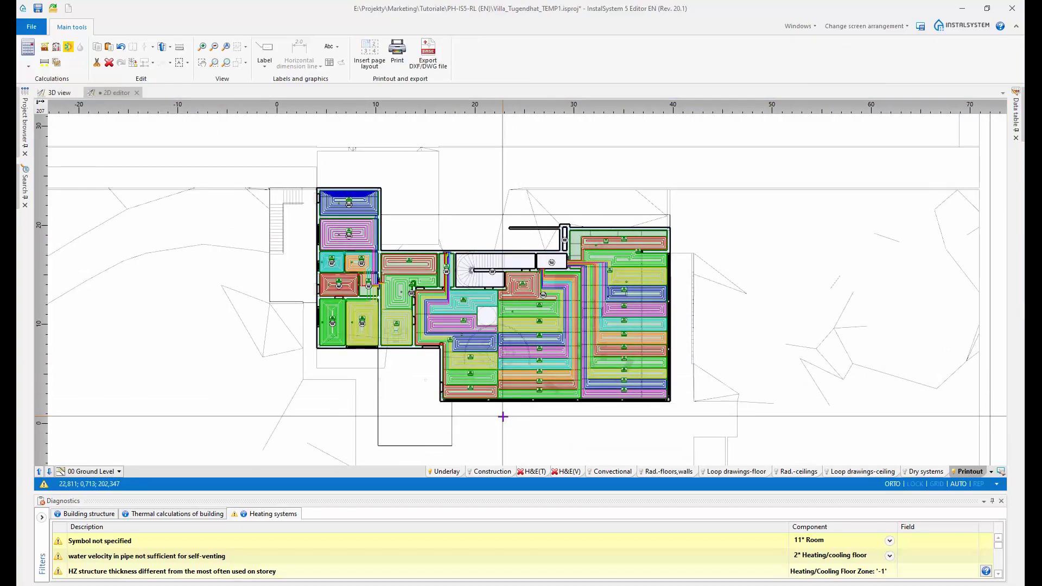
scroll(651, 391, "up", 2)
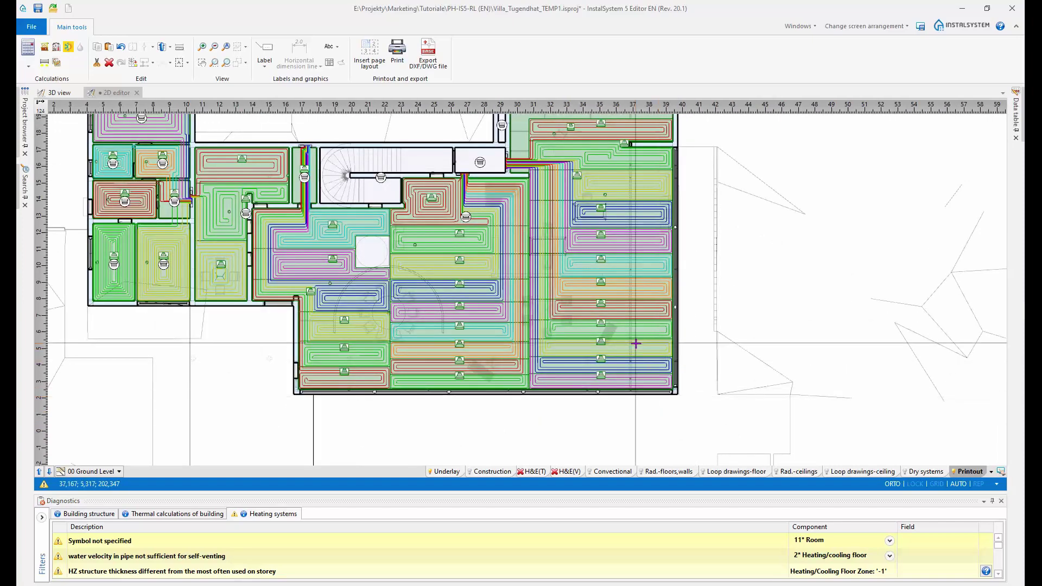
scroll(635, 343, "down", 2)
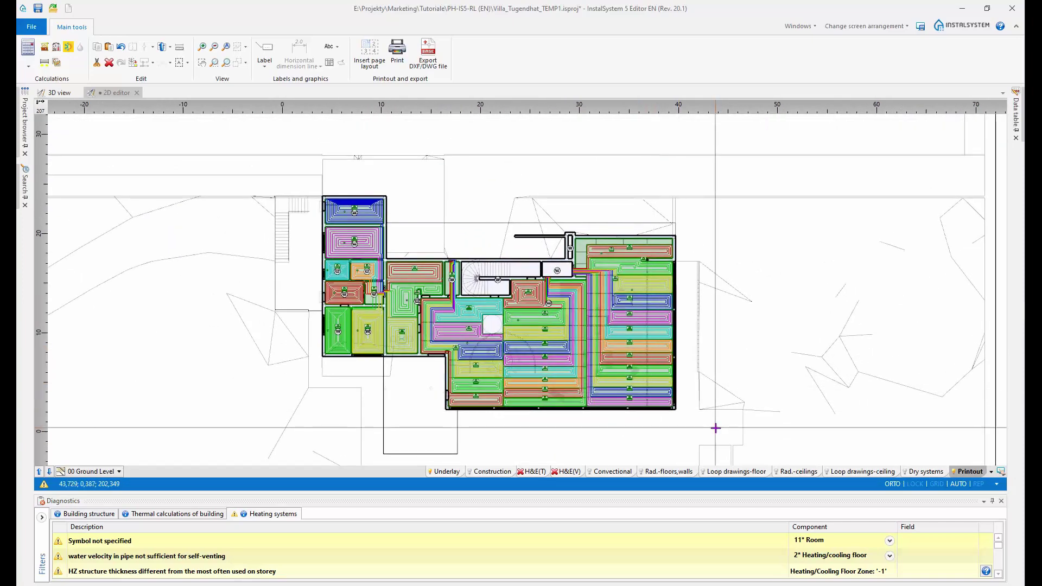
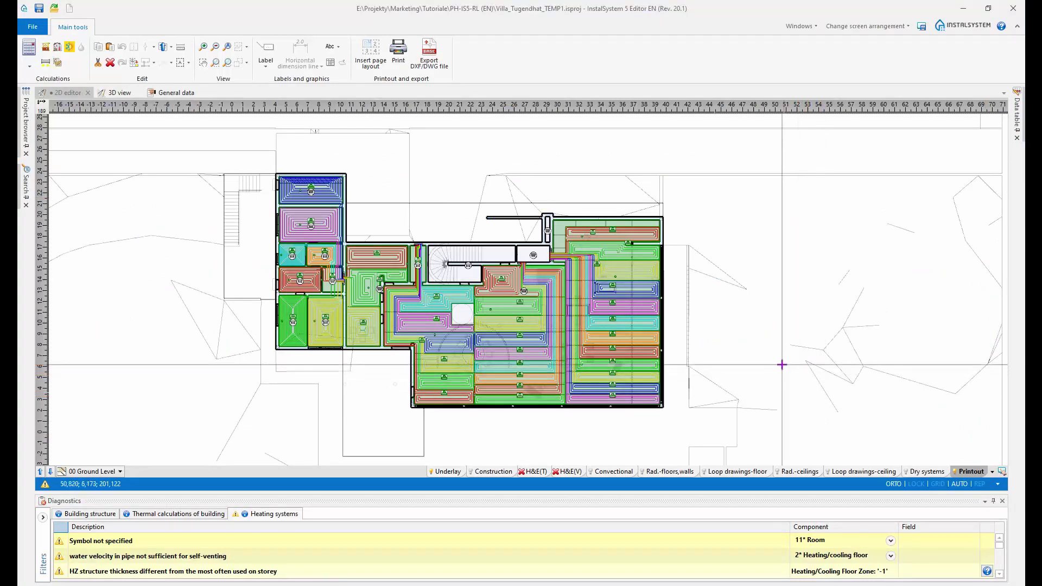
Step: Review the loops on the printout plan and check the control circuit's supply temperature under Thermal systems / Sources
scroll(664, 414, "up", 4)
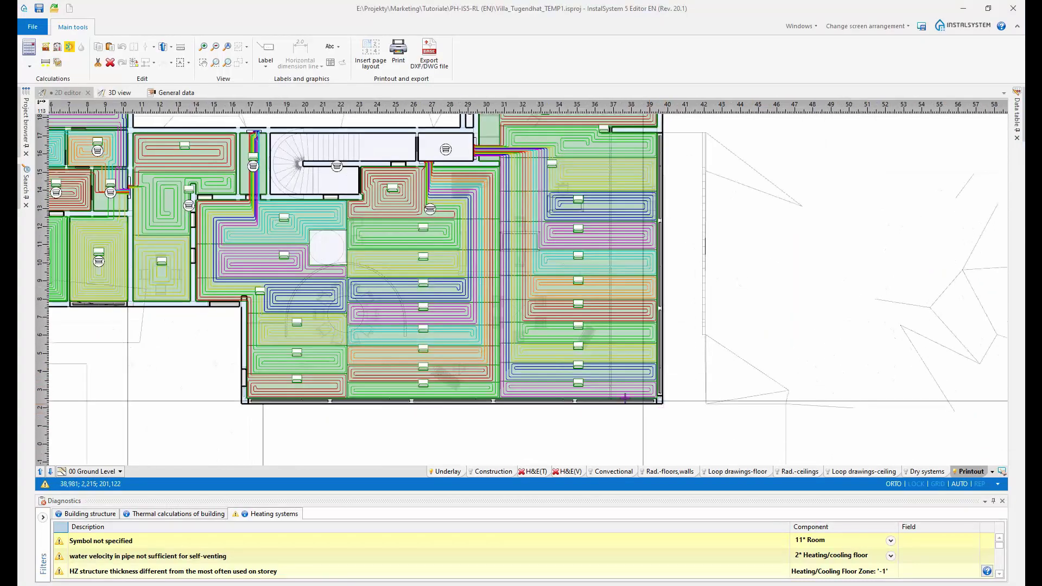
scroll(437, 288, "down", 4)
middle_click_drag(210, 117, 221, 181)
left_click(175, 93)
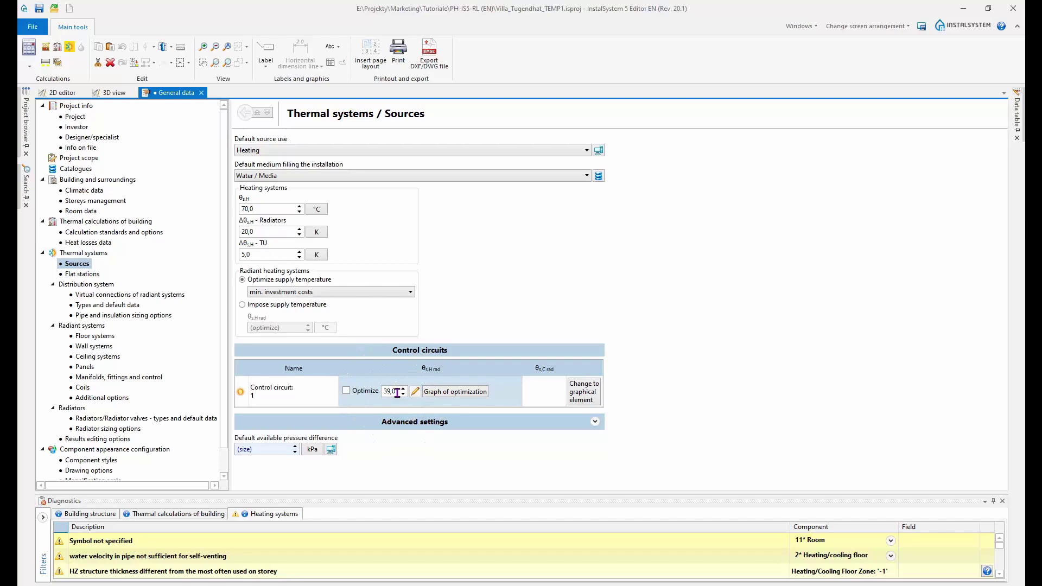
left_click(61, 93)
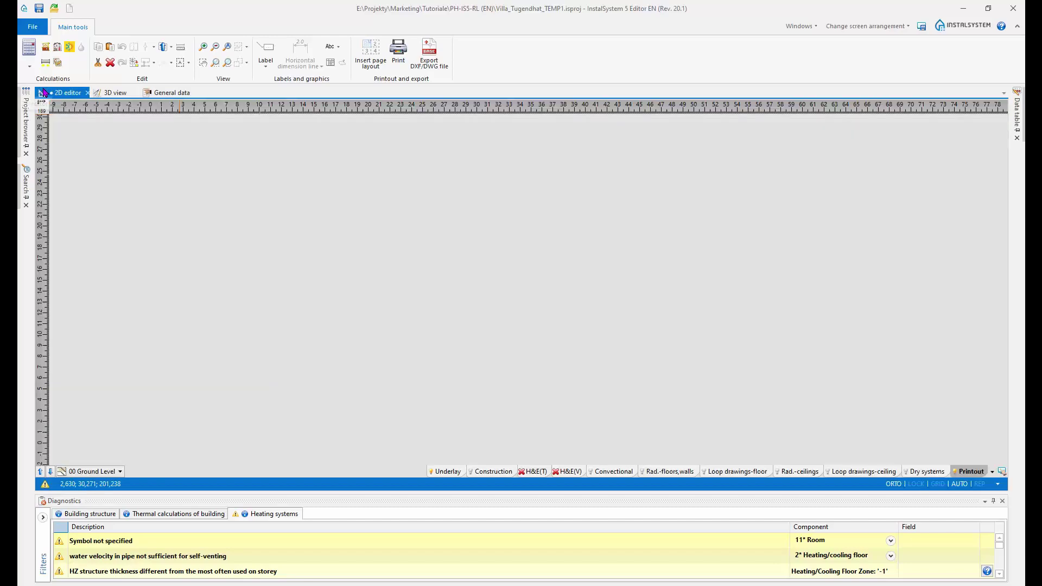
Step: Display the Rad.-floors,walls layer and examine the manifold locations and supply pipe routes across the ground level
left_click(658, 472)
scroll(369, 312, "up", 5)
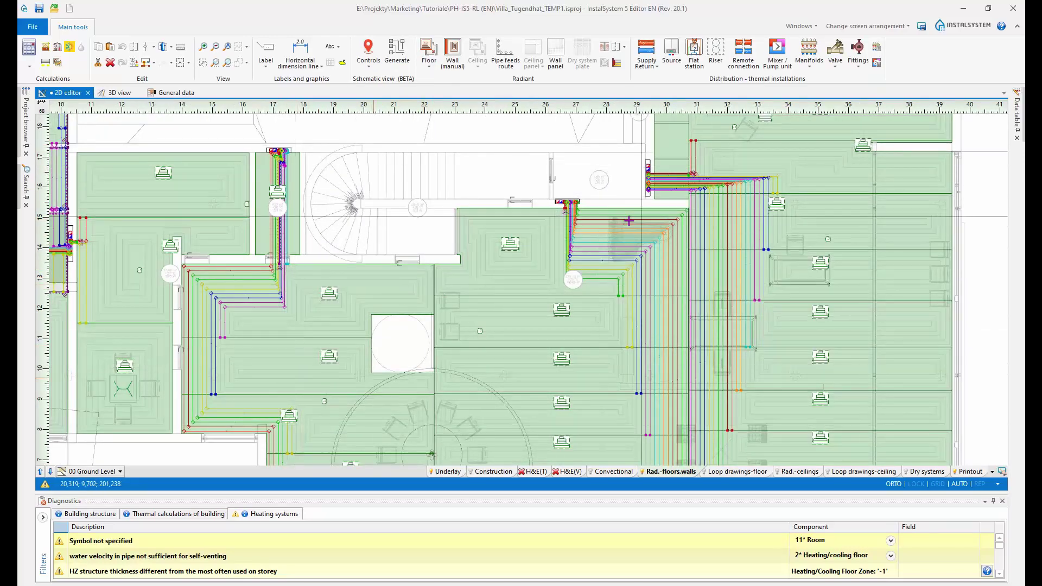
scroll(345, 313, "down", 4)
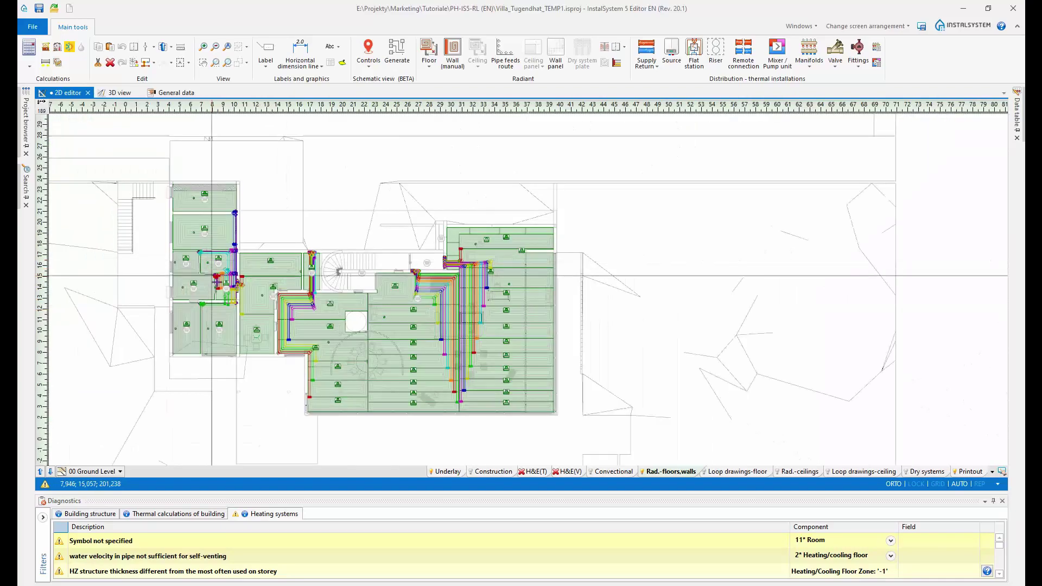
scroll(247, 278, "up", 2)
scroll(247, 279, "up", 5)
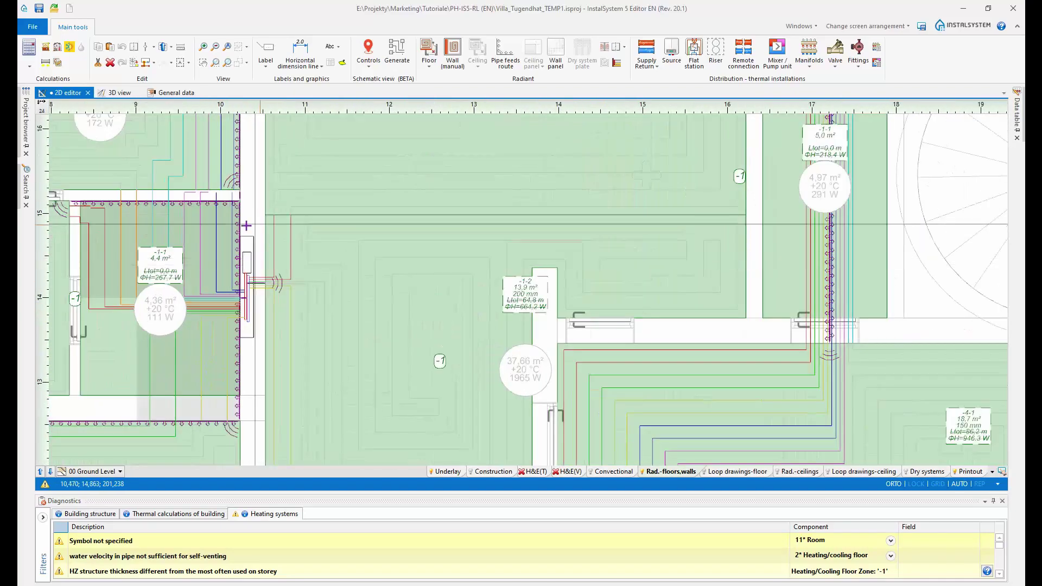
scroll(241, 264, "down", 5)
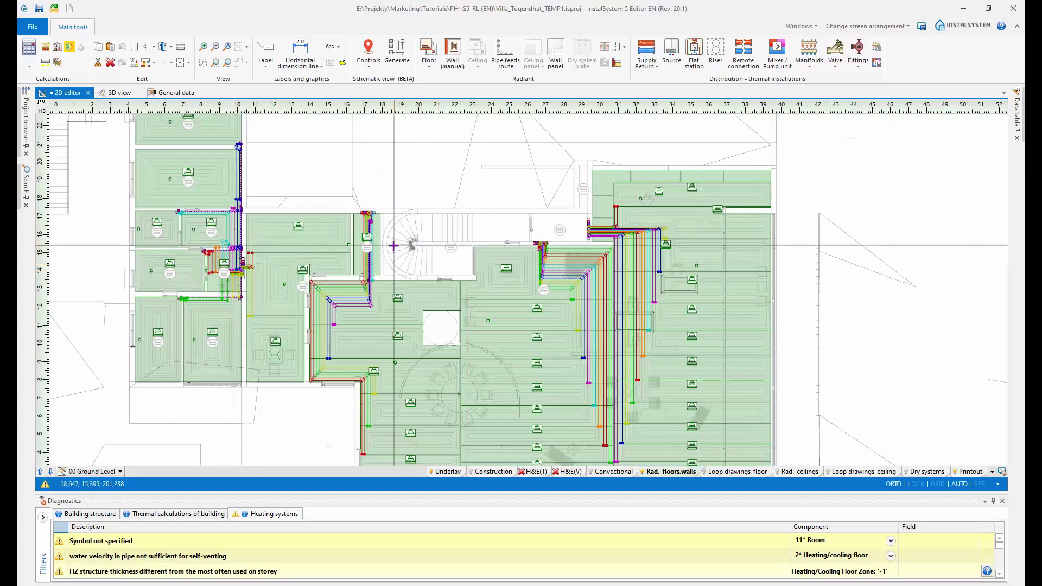
middle_click_drag(389, 233, 368, 224)
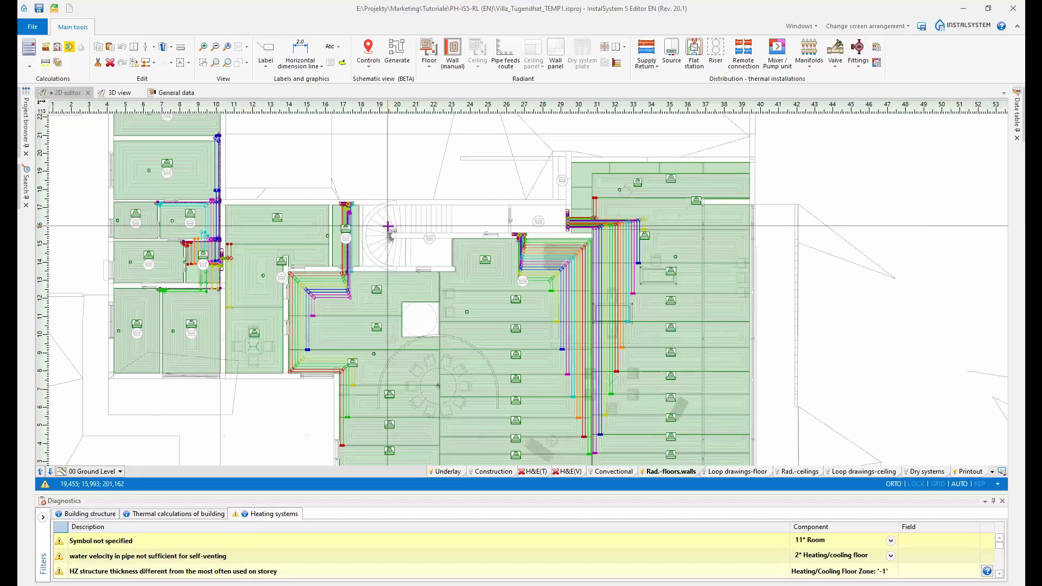
middle_click_drag(413, 232, 481, 268)
scroll(532, 293, "up", 4)
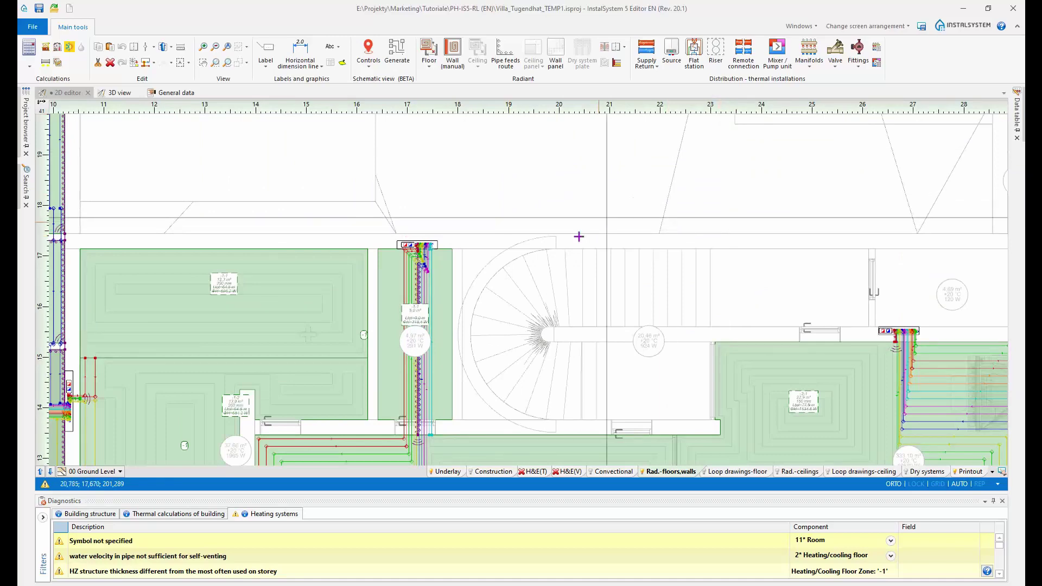
middle_click_drag(529, 259, 586, 230)
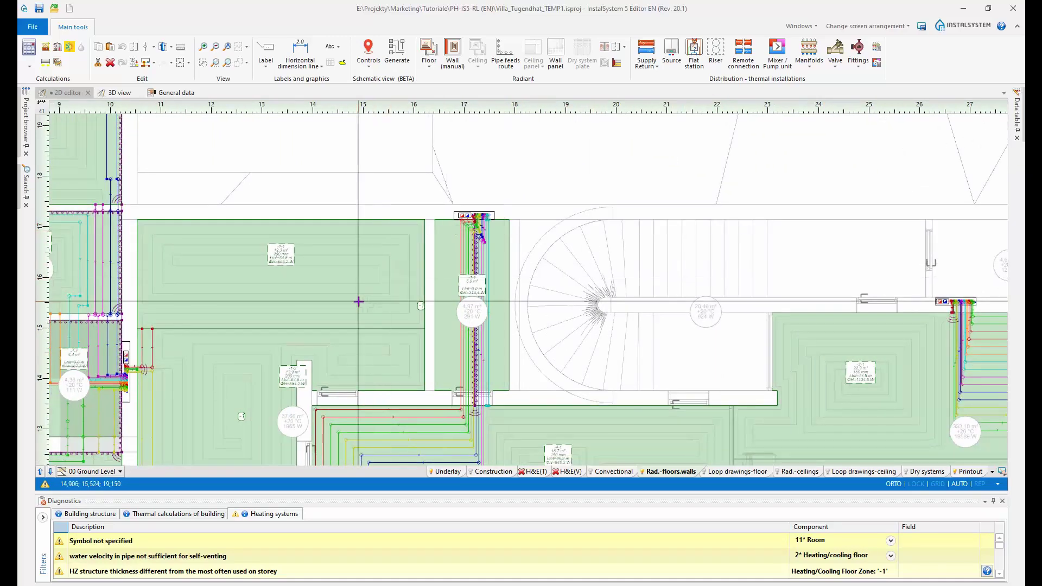
scroll(359, 301, "down", 2)
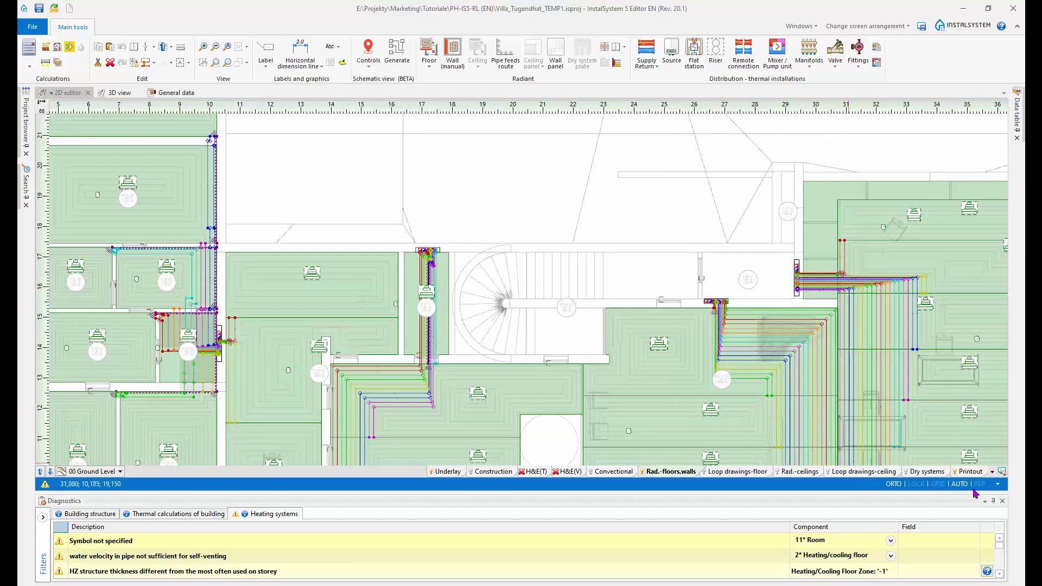
Step: Insert a riser in the wall directly above the manifold cabinet beside the 4.69 m² room
scroll(758, 242, "up", 9)
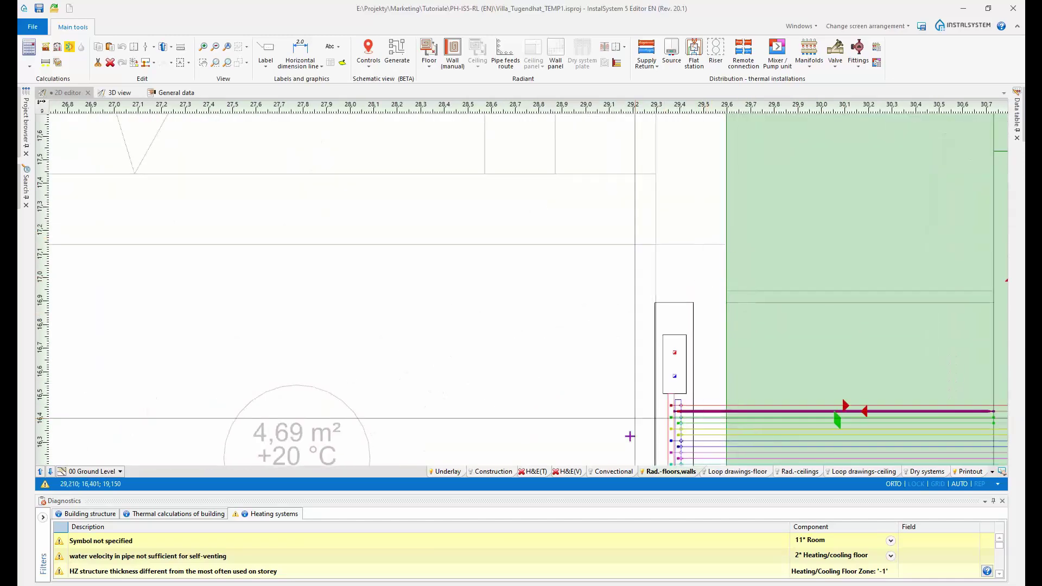
middle_click_drag(600, 286, 483, 272)
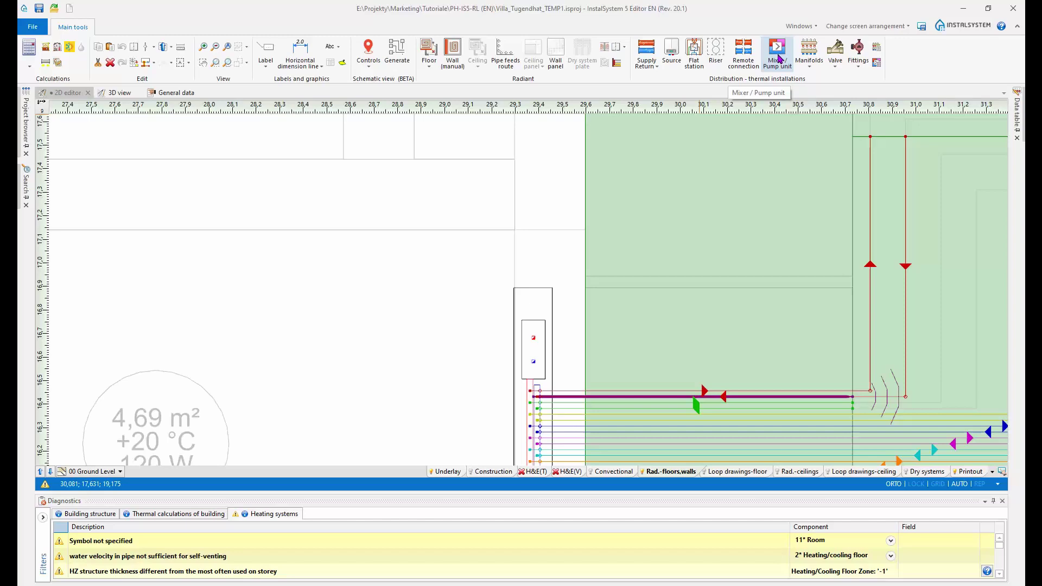
middle_click_drag(506, 252, 540, 241)
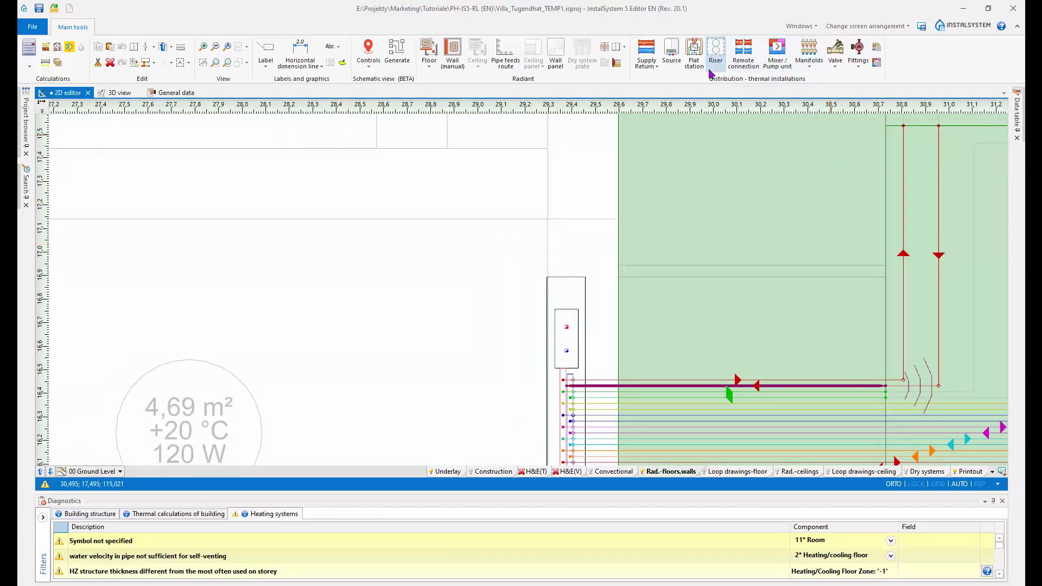
left_click(569, 240)
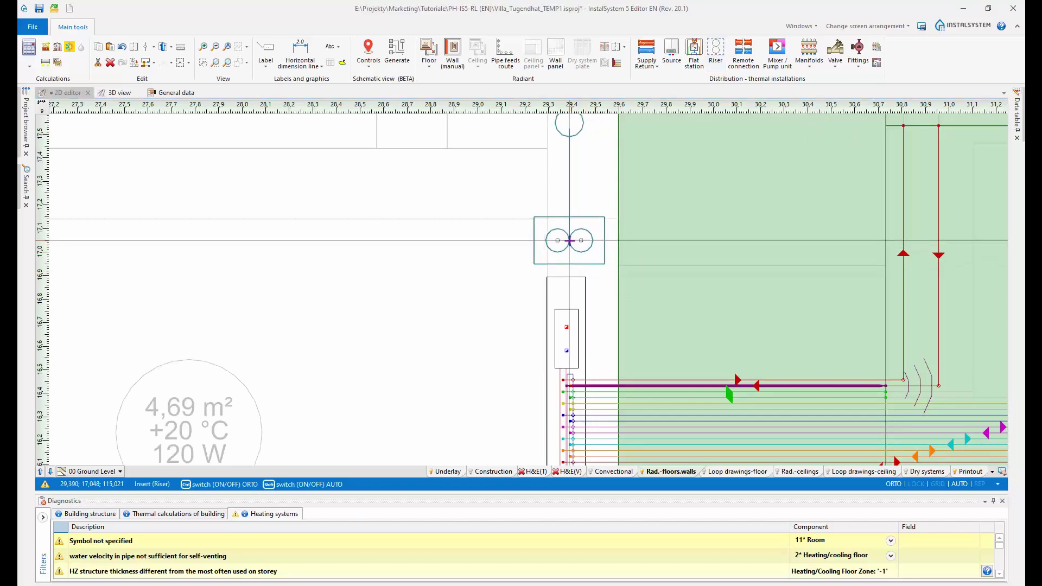
Step: Give the new riser the symbol 1 and set its starting storey to Basement
middle_click_drag(460, 267, 400, 281)
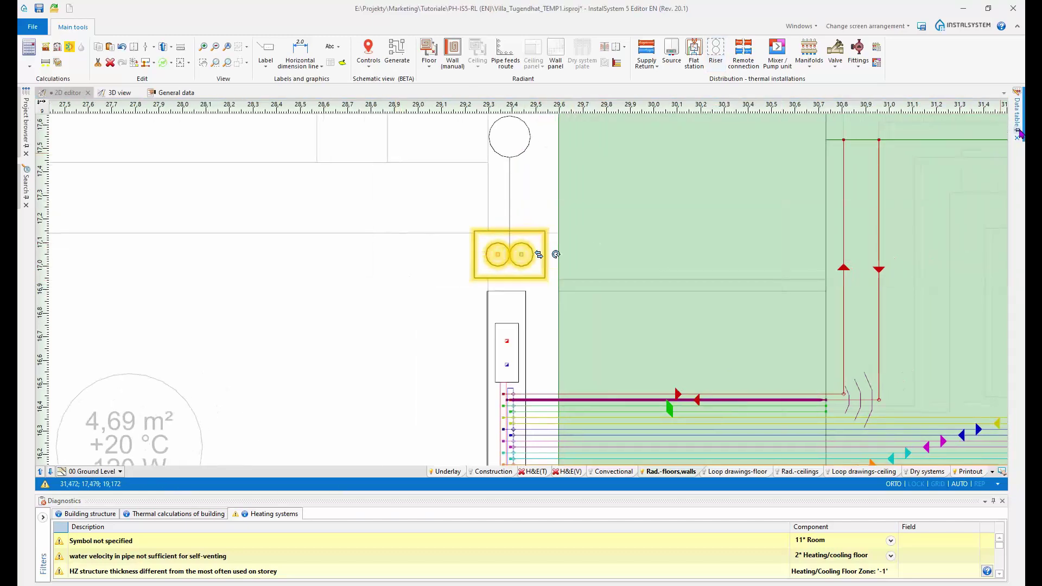
left_click(422, 136)
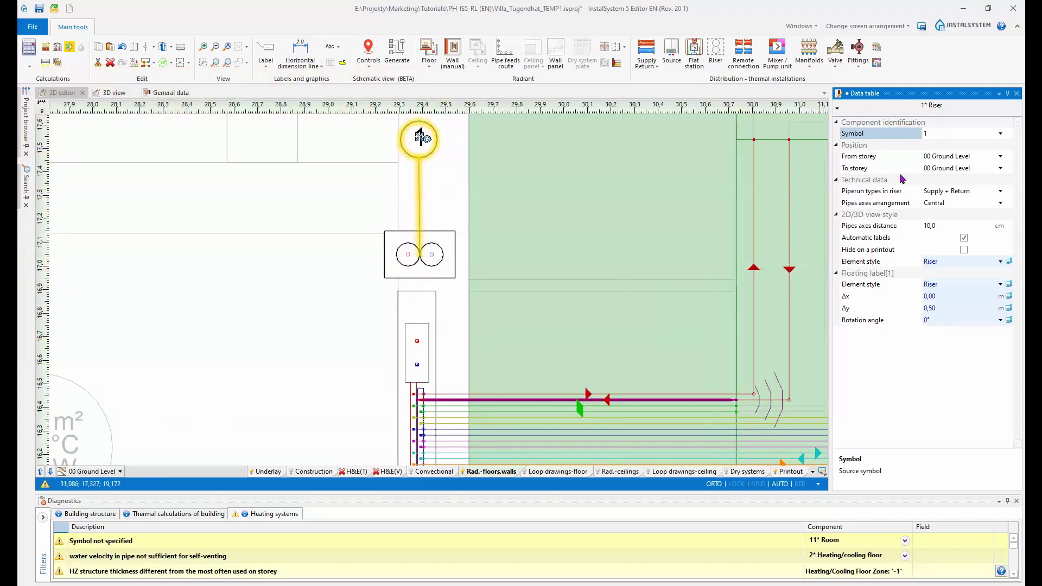
left_click(1000, 157)
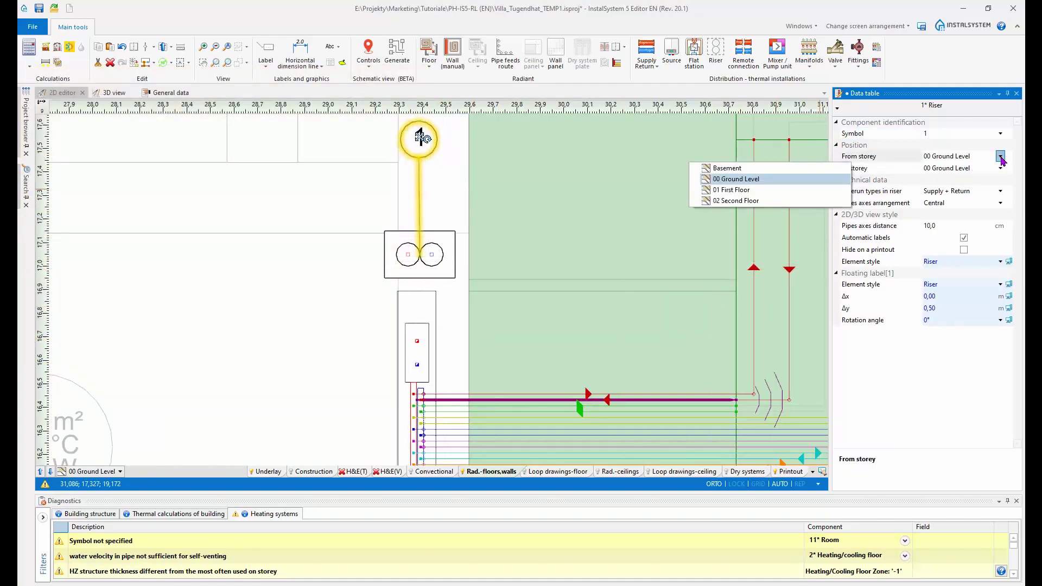
left_click(738, 169)
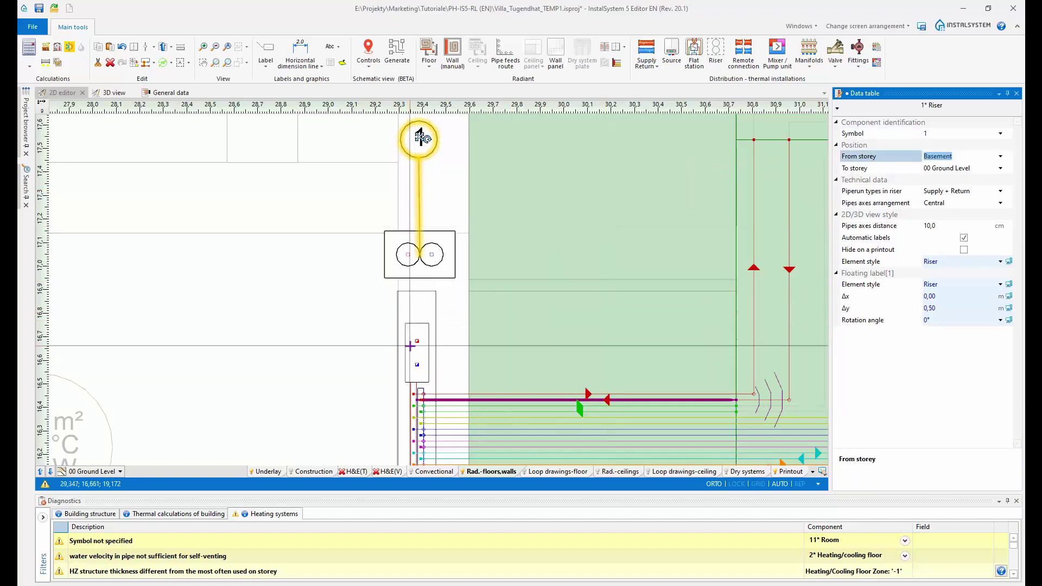
Step: Draw separate supply and return pipe-runs from riser 1 to the matching connections of the manifold below it
middle_click_drag(344, 304, 386, 303)
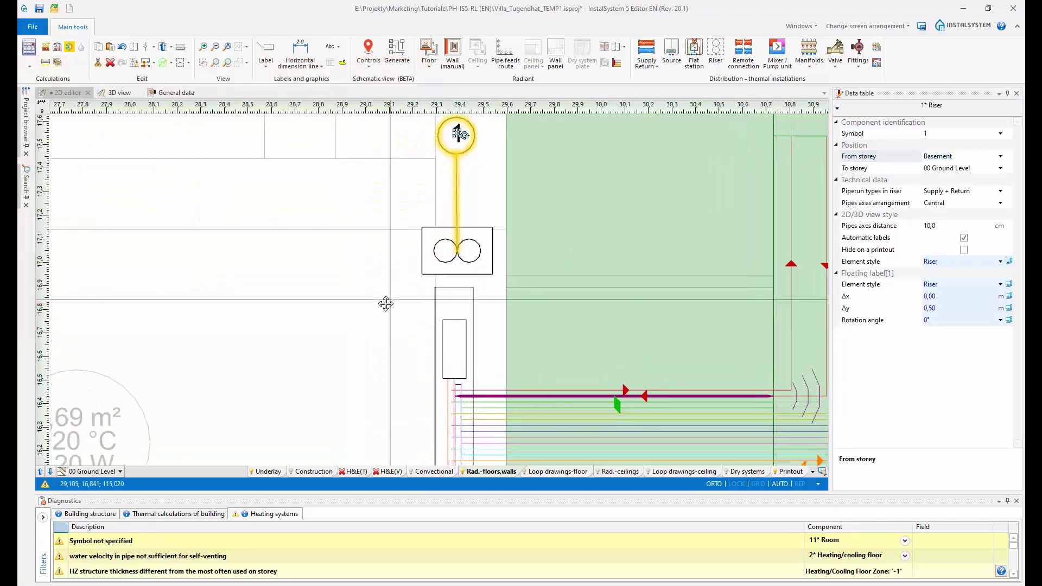
left_click(657, 67)
left_click(543, 122)
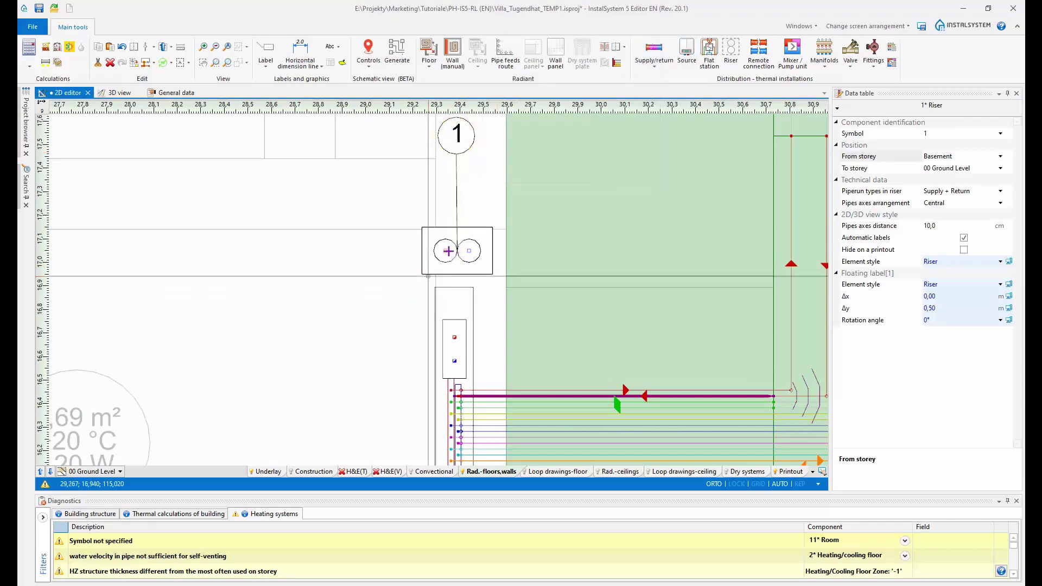
left_click(445, 251)
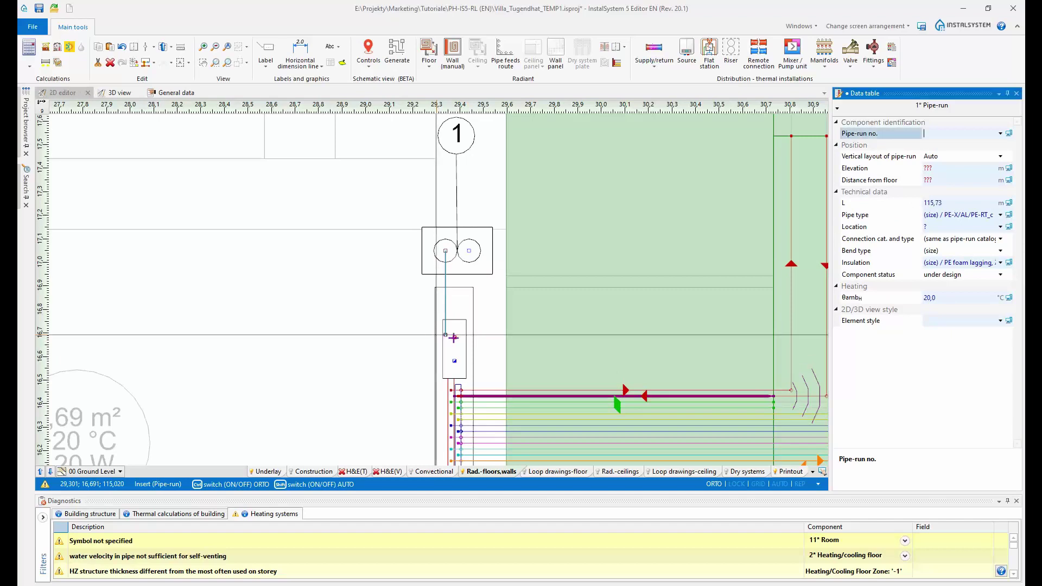
left_click(454, 337)
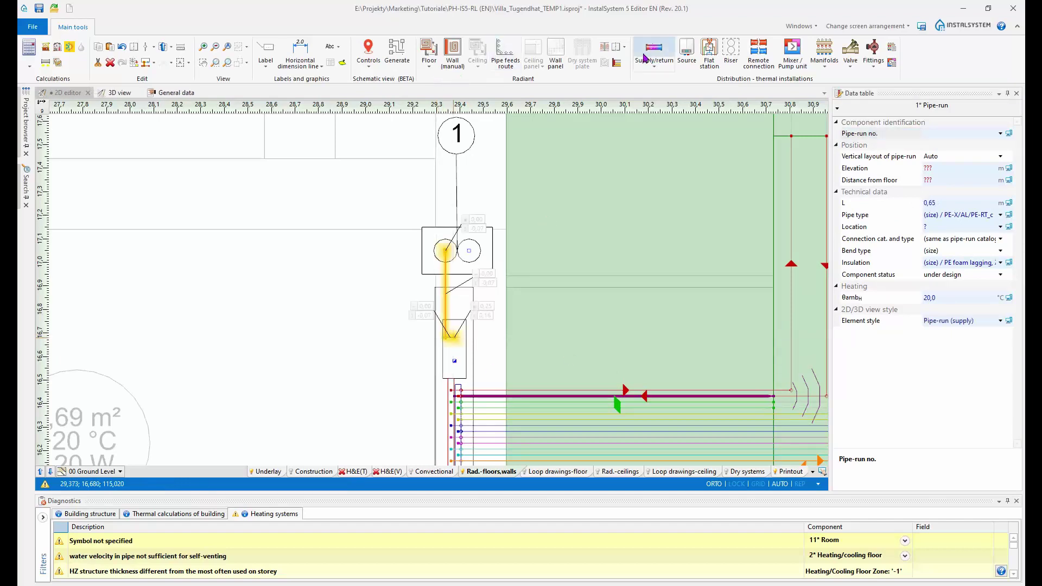
left_click(660, 50)
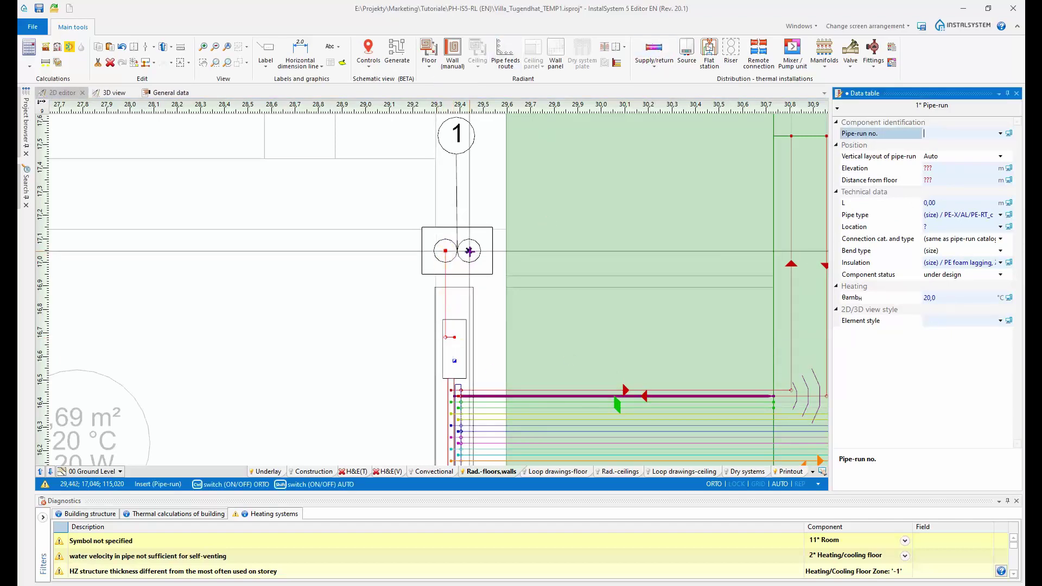
left_click(469, 250)
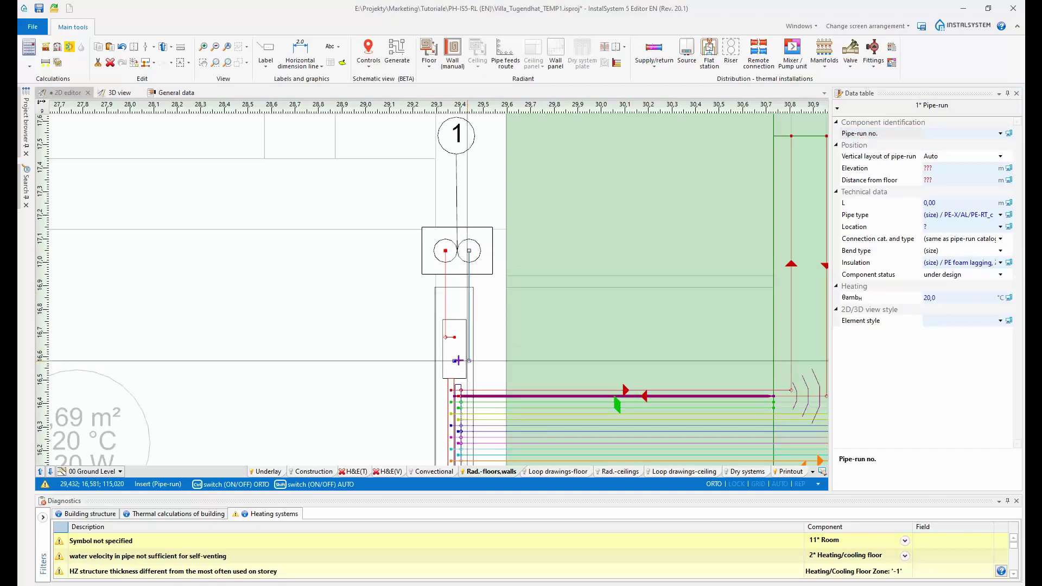
left_click(458, 360)
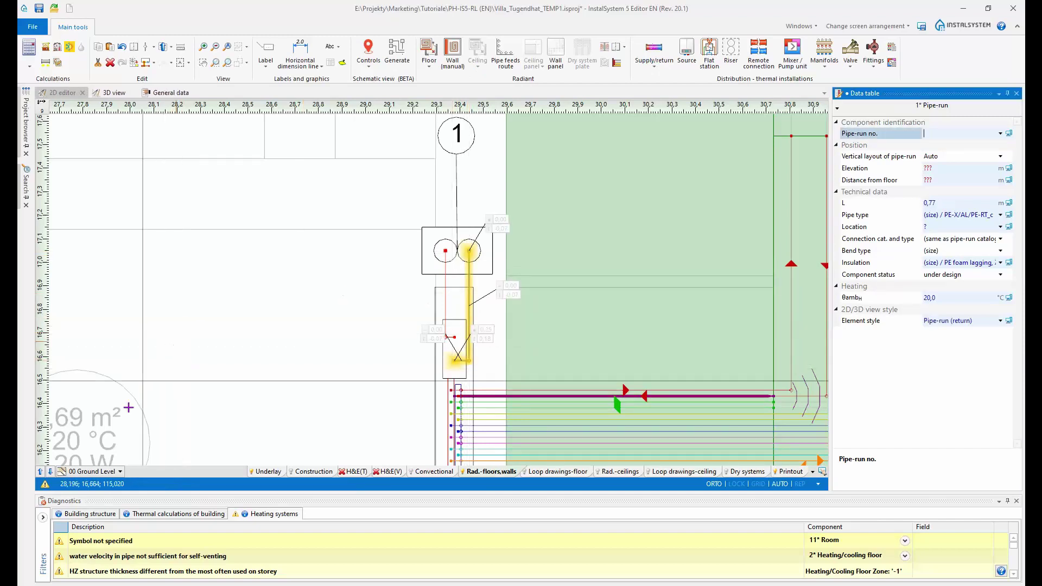
Step: Check riser 1 on the Basement storey and return to 00 Ground Level
left_click(108, 473)
left_click(78, 496)
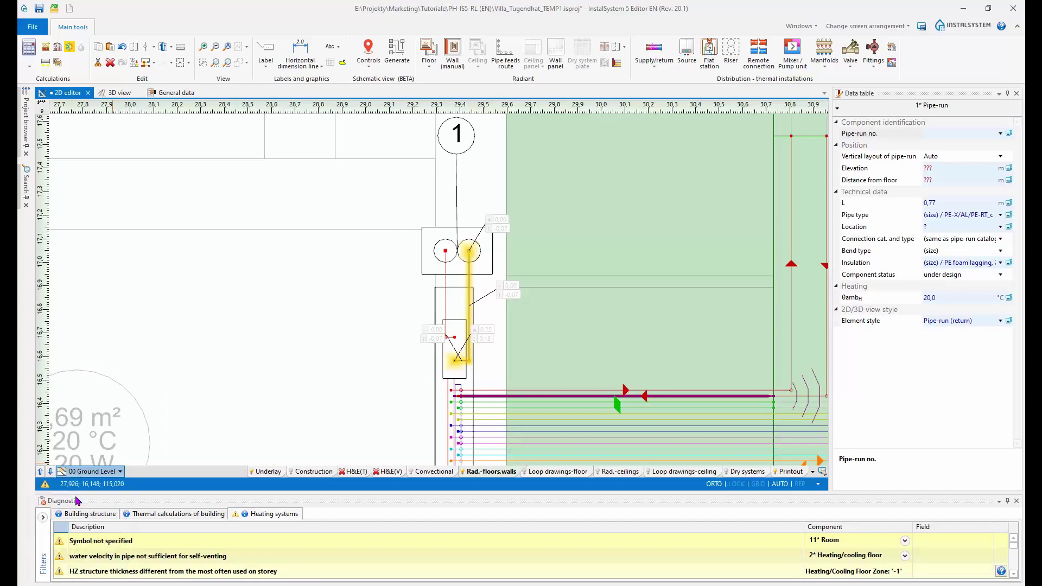
scroll(549, 263, "up", 10)
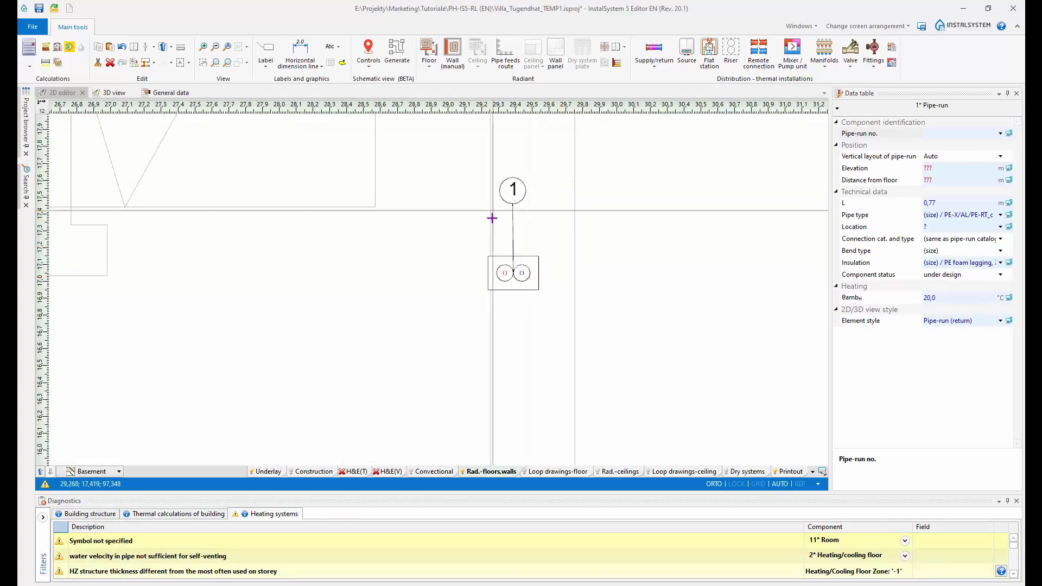
scroll(498, 261, "up", 3)
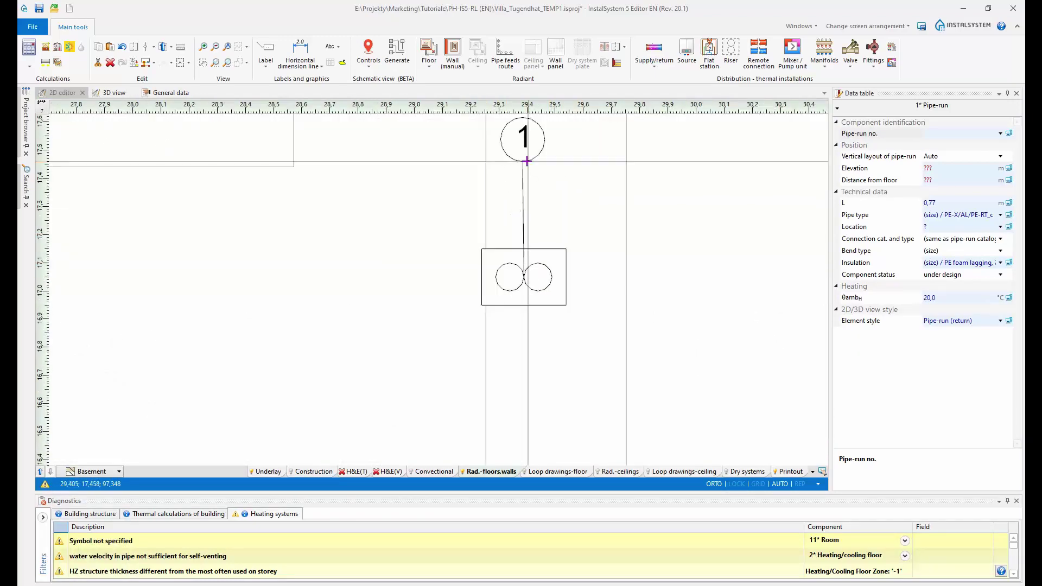
left_click(39, 471)
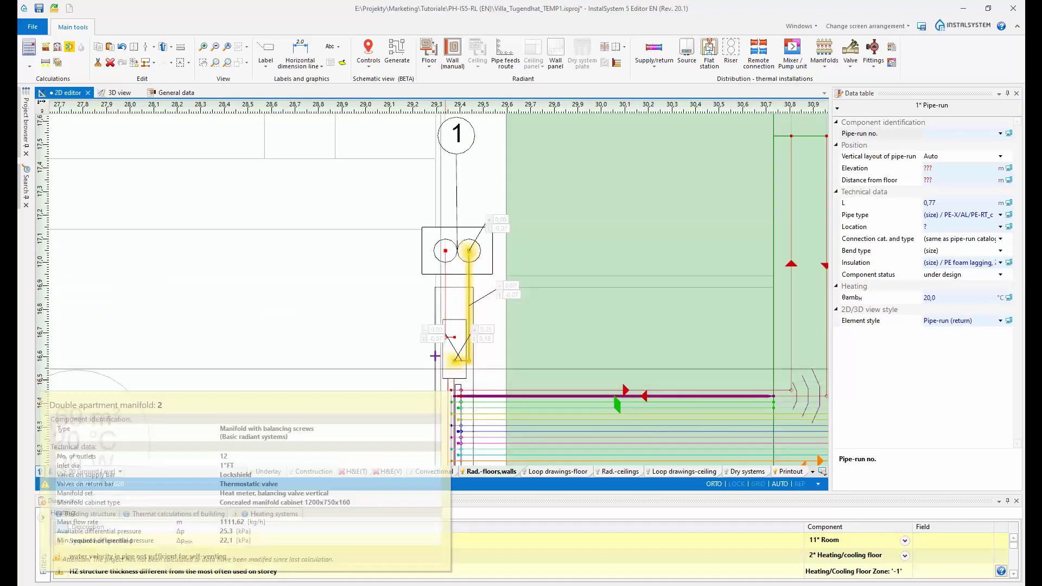
Step: Insert a second supply-and-return riser in the wall beside the next manifold, between riser 1 and the spiral staircase
scroll(399, 366, "down", 2)
scroll(399, 366, "down", 8)
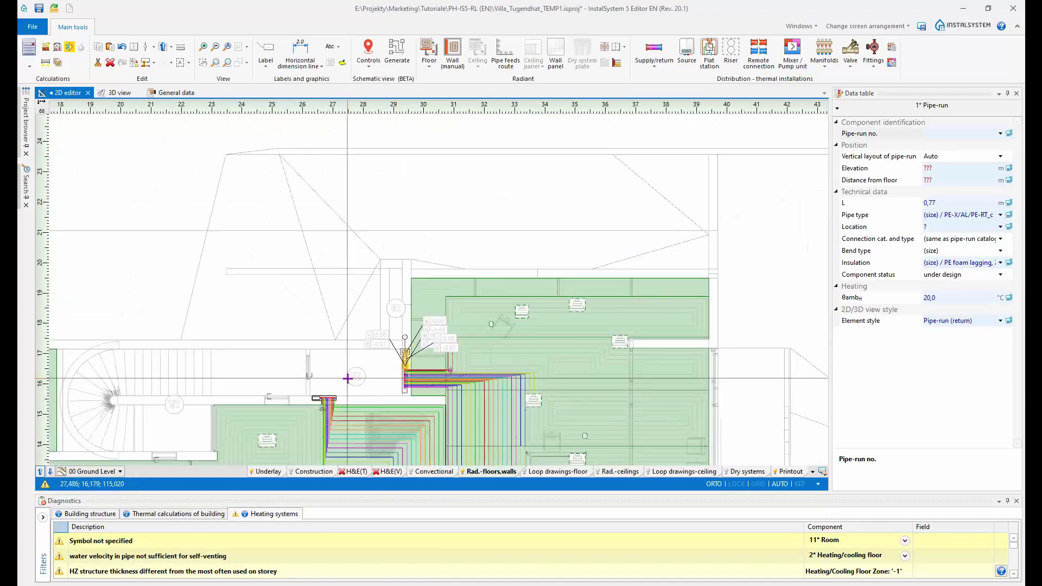
middle_click_drag(343, 358, 452, 340)
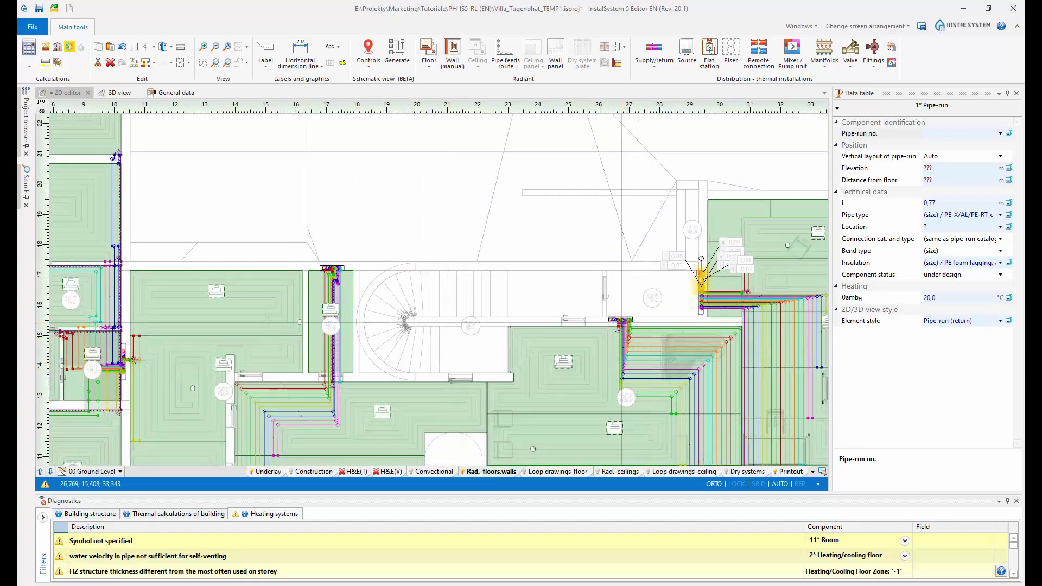
scroll(616, 326, "up", 6)
scroll(567, 275, "up", 2)
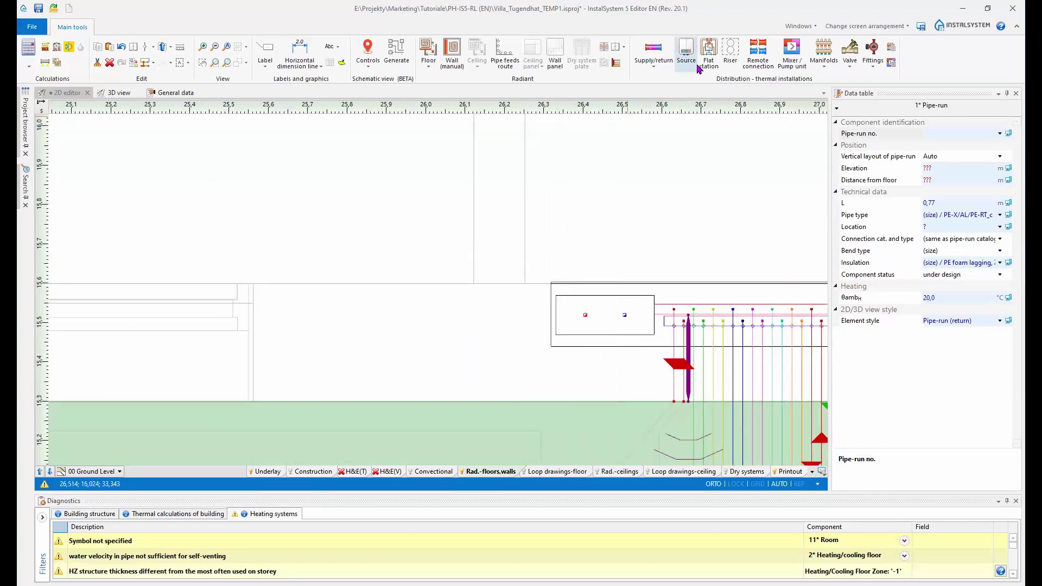
left_click(475, 315)
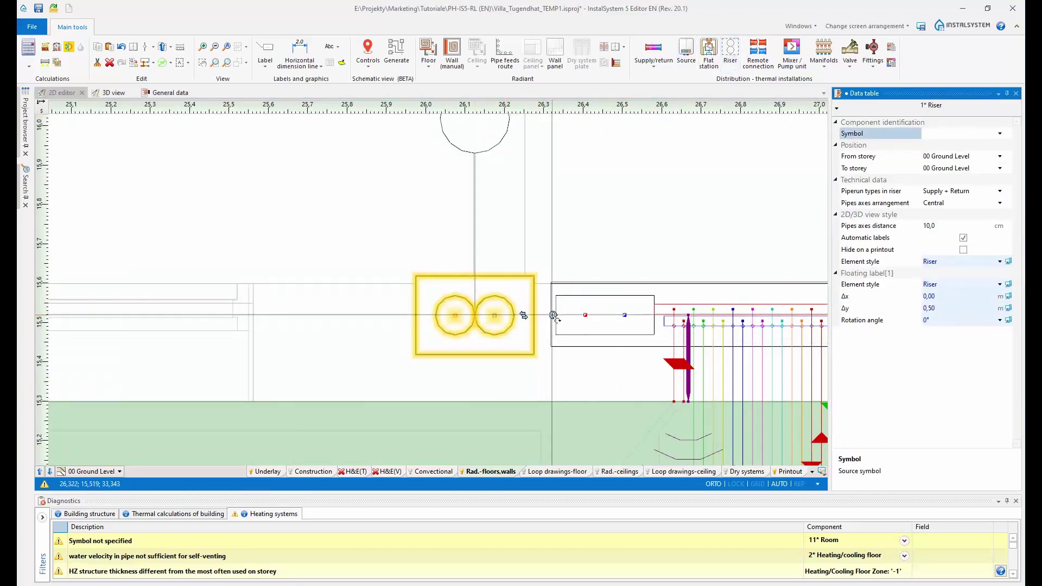
Step: Rotate the new riser so its two pipes are stacked vertically and set its pipe axes distance to 5 cm
left_click(523, 316)
left_click(939, 227)
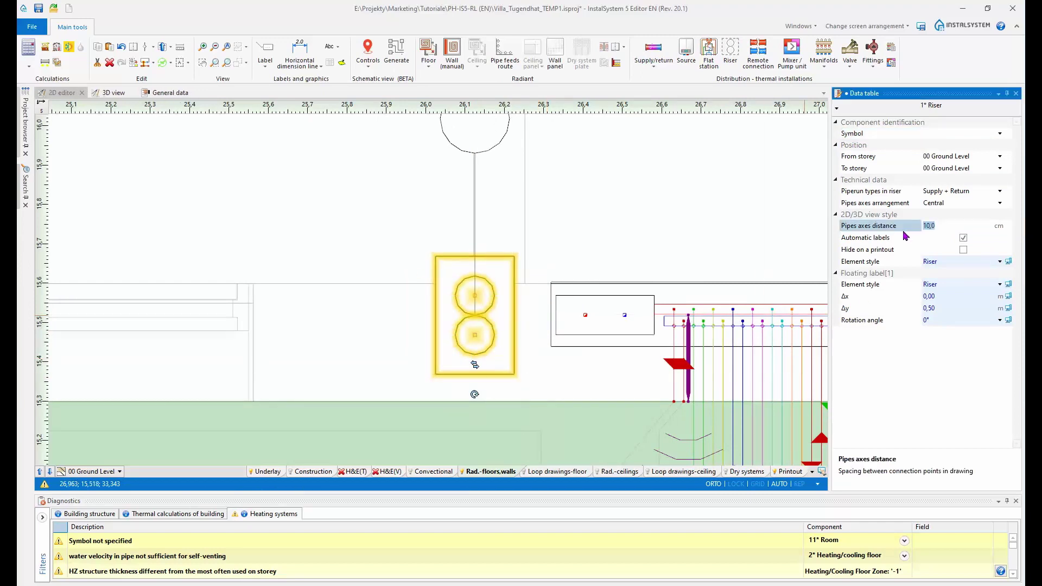
type("5")
key("Return")
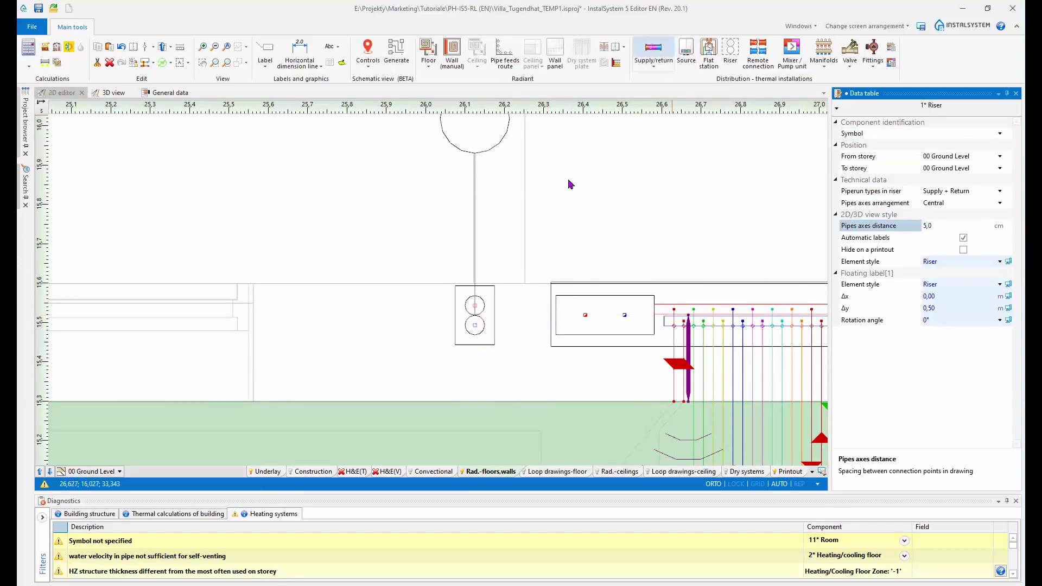
Step: Draw separate supply and return pipe-runs from the new riser to the matching connections of the manifold beside it
left_click(475, 305)
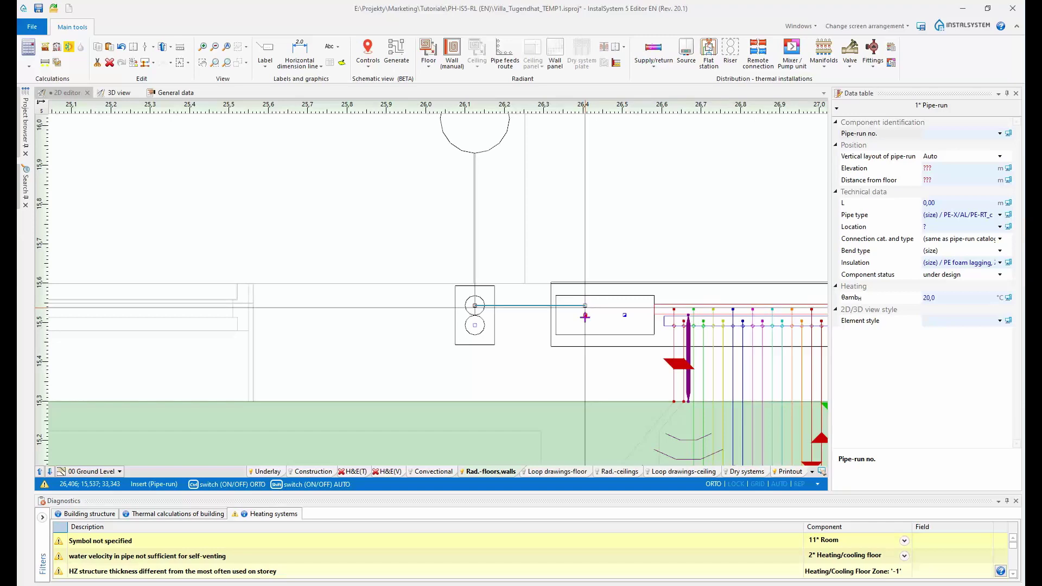
left_click(584, 316)
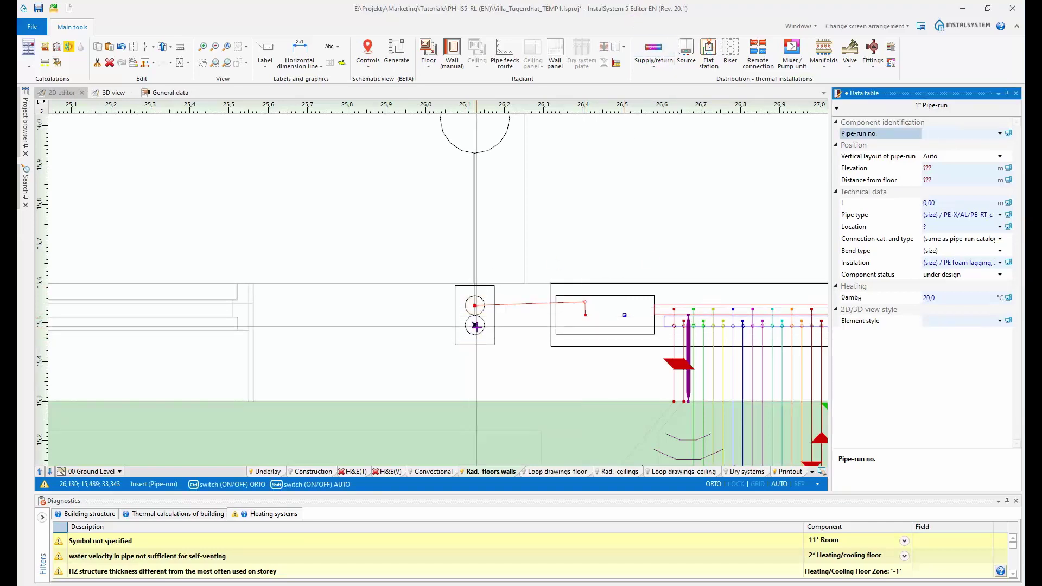
left_click(475, 326)
left_click(475, 360)
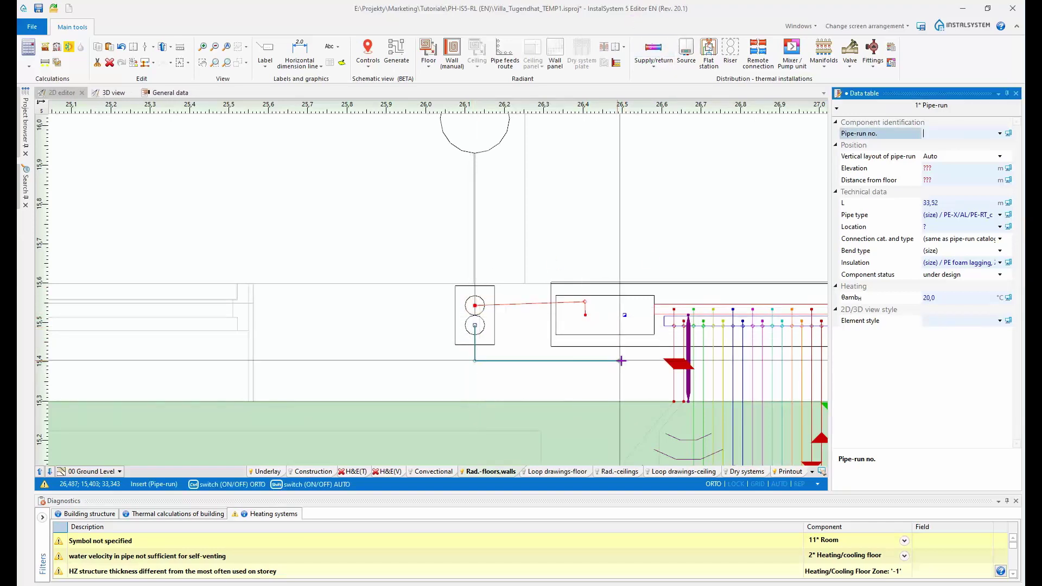
left_click(625, 314)
scroll(505, 312, "up", 4)
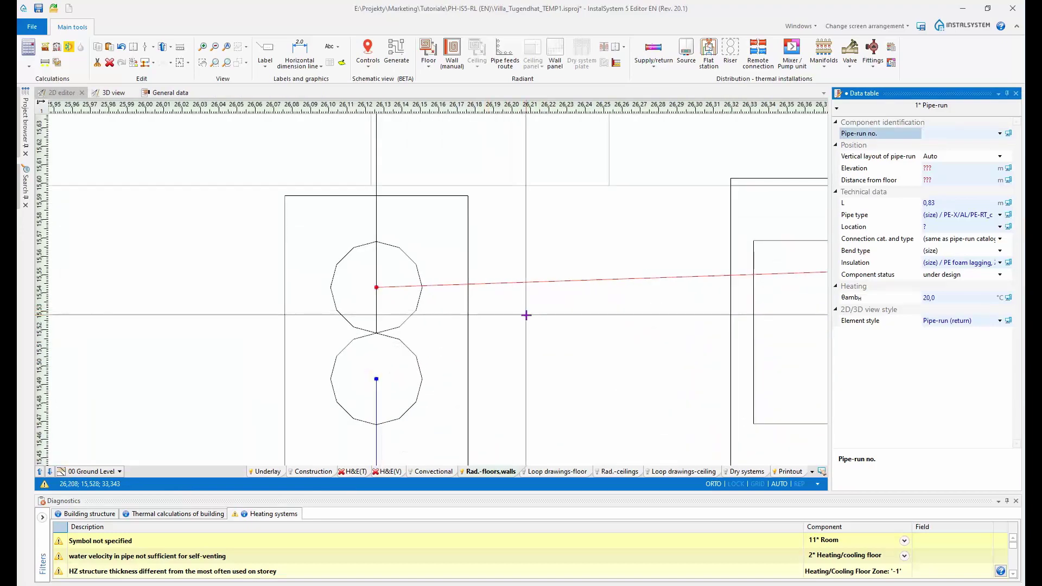
scroll(527, 314, "down", 4)
Step: Give this second riser the symbol 2 and set its starting storey to Basement
left_click(495, 197)
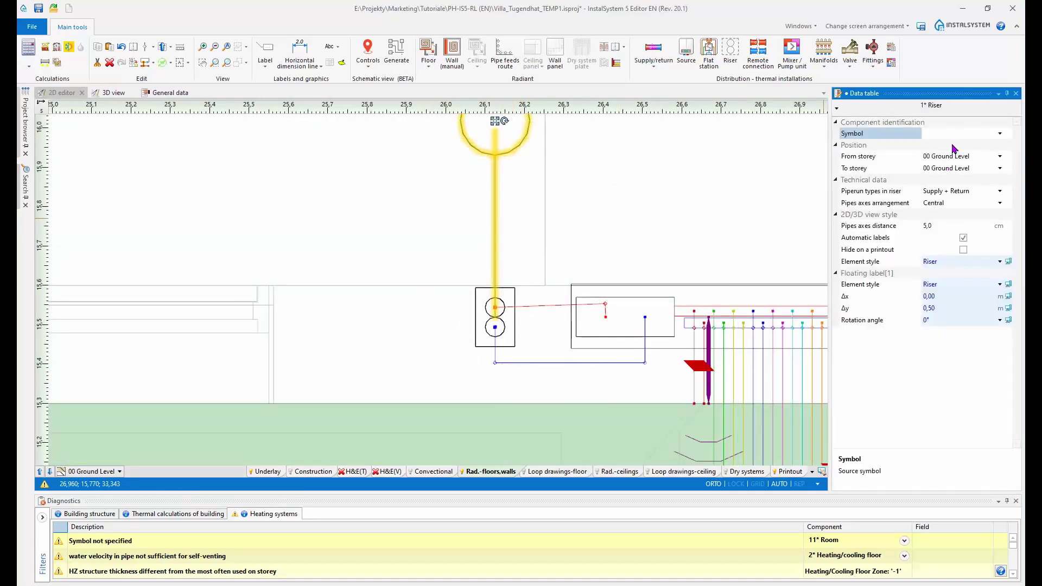
left_click(999, 157)
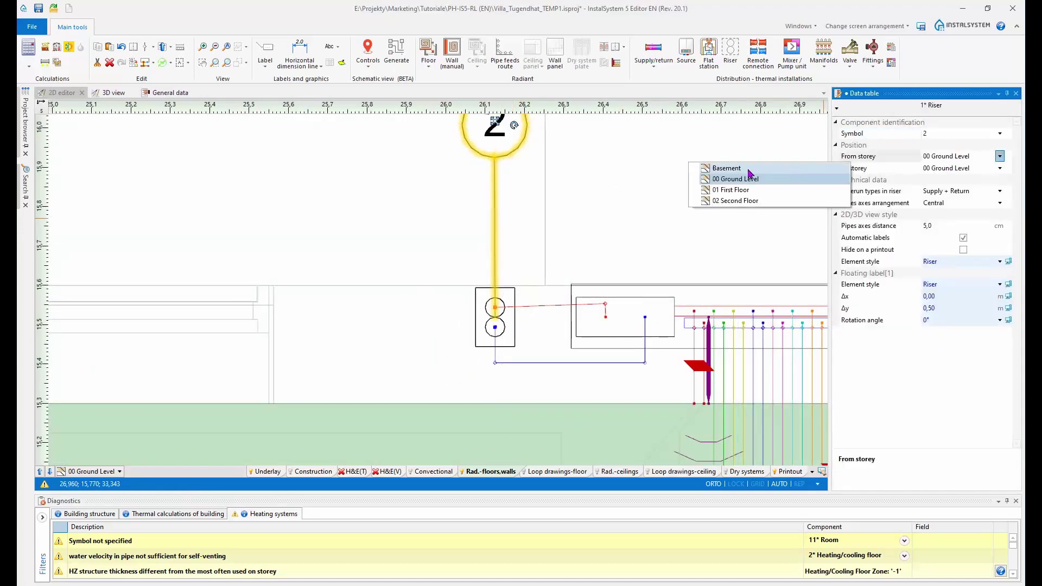
left_click(727, 168)
Step: Insert a third supply-and-return riser in the wall beside the manifold on the far side of the spiral staircase
scroll(314, 313, "down", 8)
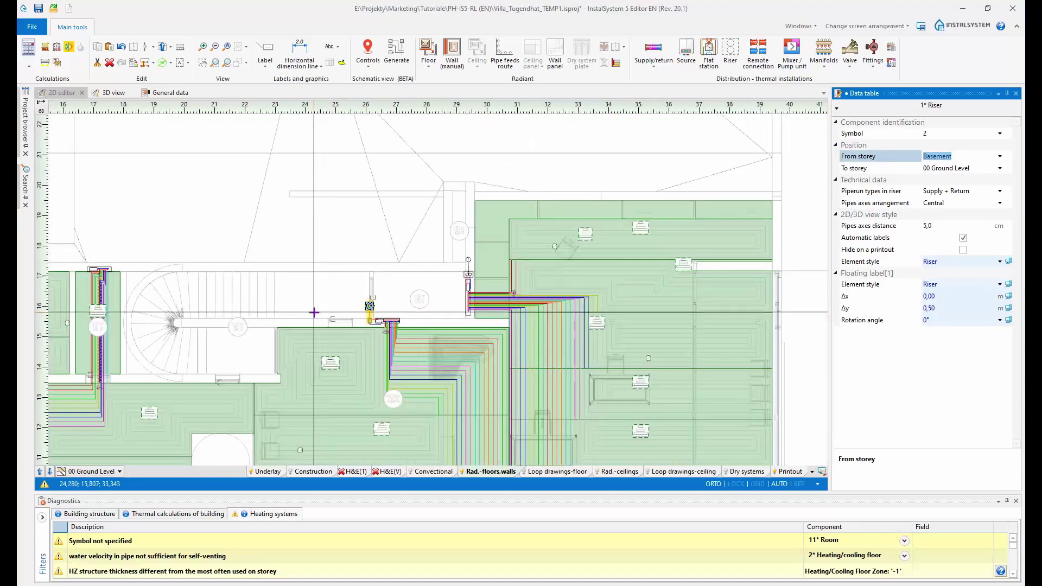
middle_click_drag(314, 313, 578, 296)
scroll(349, 249, "up", 10)
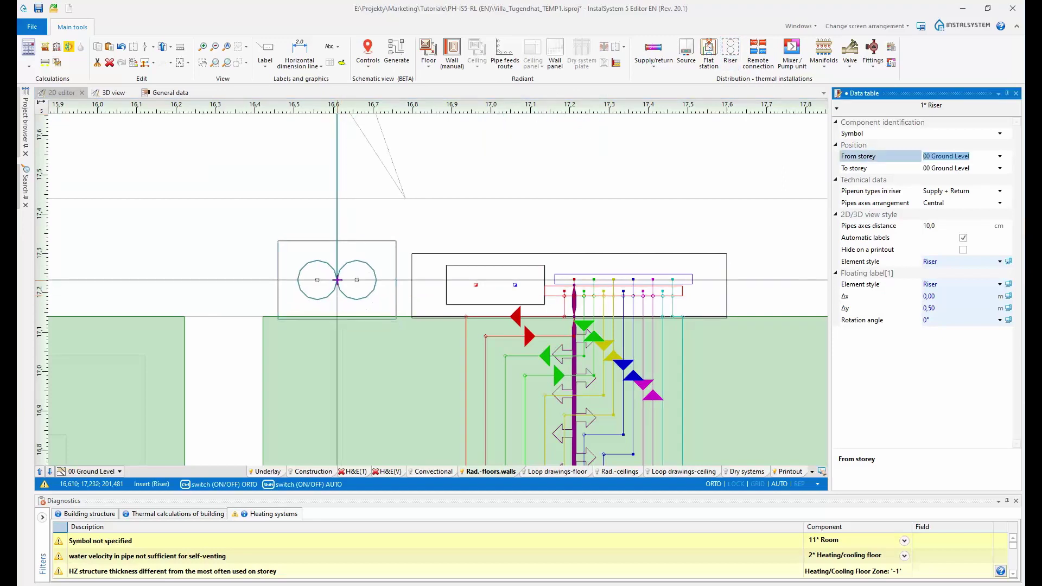
left_click(338, 278)
Step: Turn the third riser so its pipes lie one above the other and reduce its pipe axes distance to 5 cm
left_click_drag(416, 278, 338, 346)
left_click(951, 225)
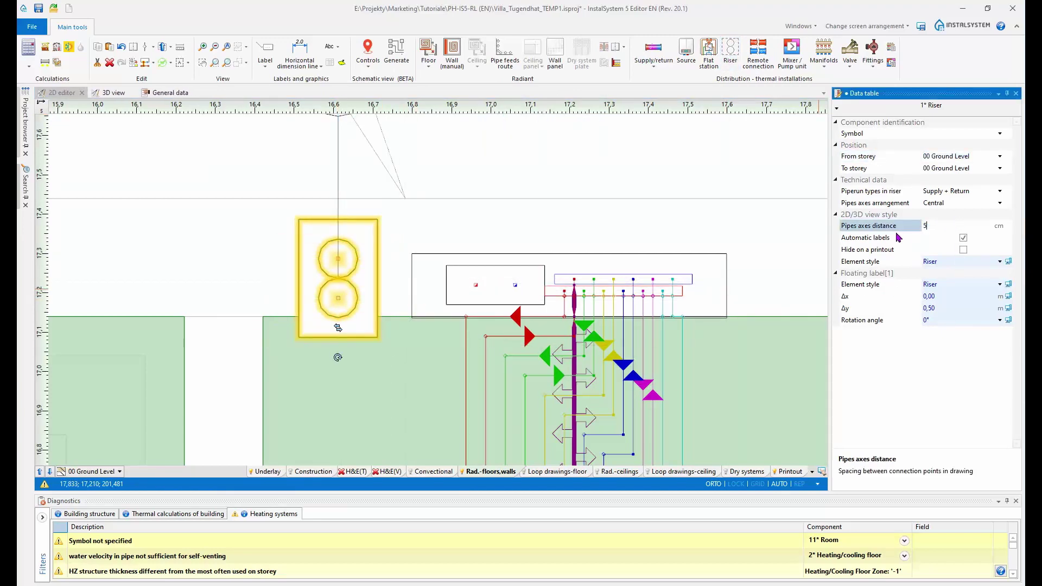
key("Return")
Step: Give the third riser the symbol 3 and set its starting storey to Basement
middle_click_drag(465, 244, 466, 321)
left_click(347, 163)
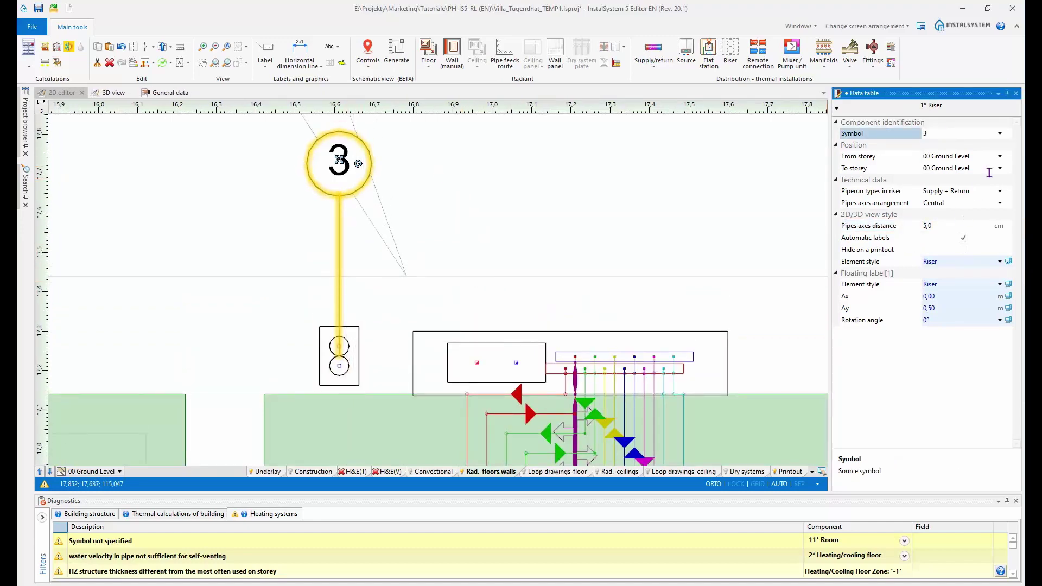
left_click(1000, 157)
left_click(778, 174)
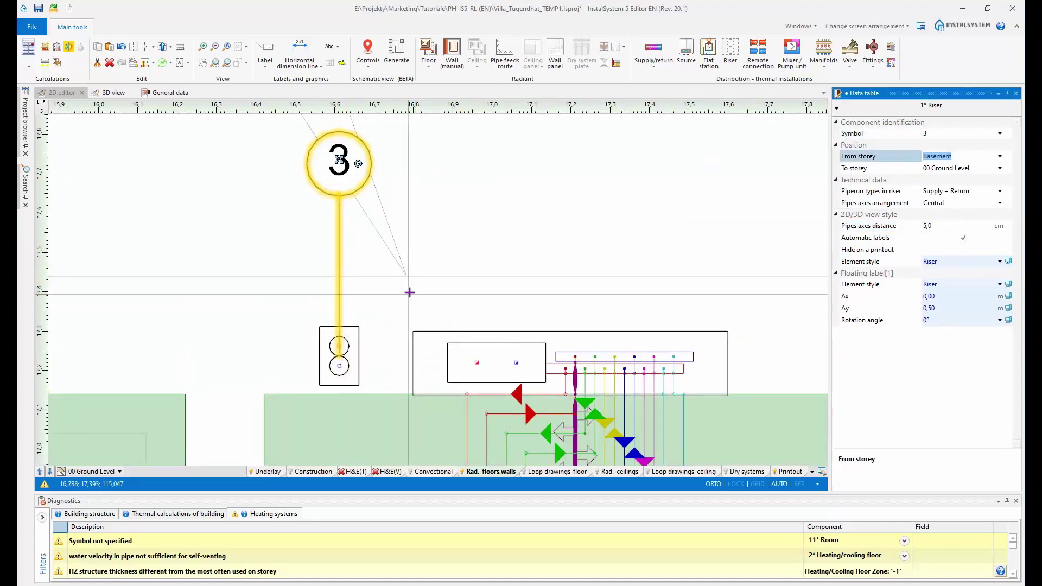
Step: Draw separate supply and return pipe-runs from riser 3 to the matching connections of its neighbouring manifold
left_click(671, 51)
left_click(339, 346)
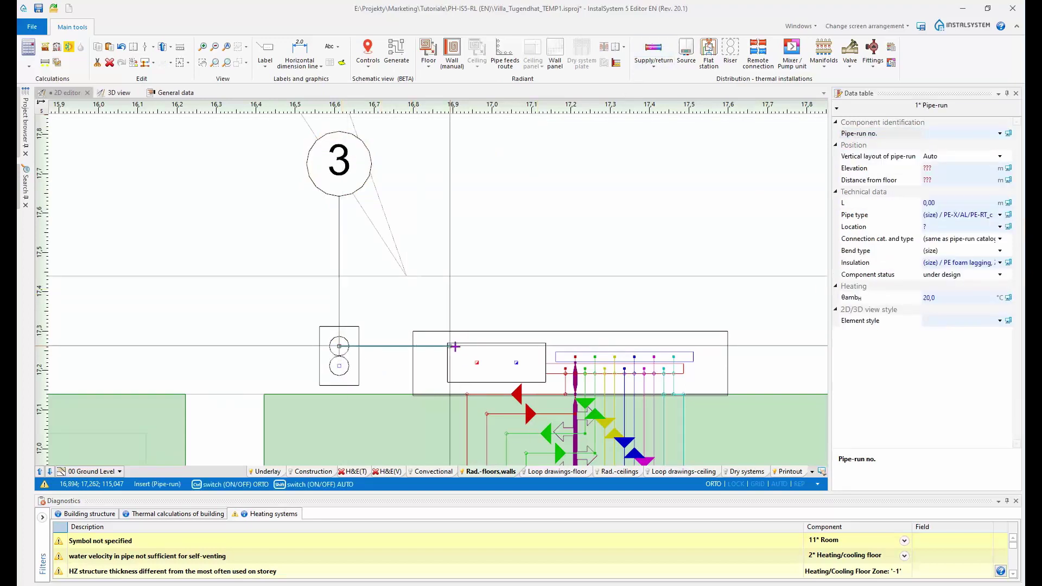
left_click(477, 363)
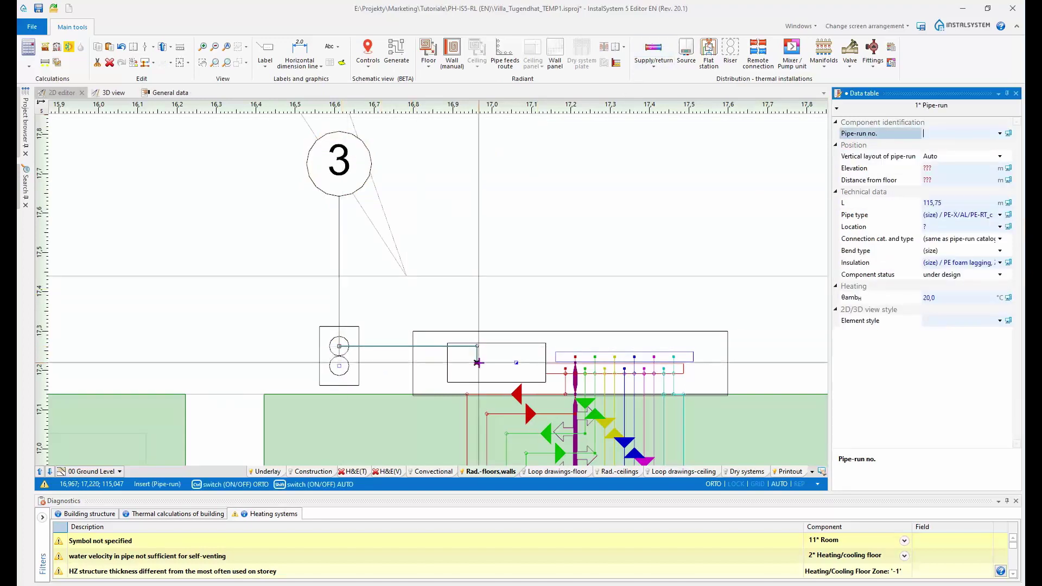
left_click(652, 50)
left_click(339, 366)
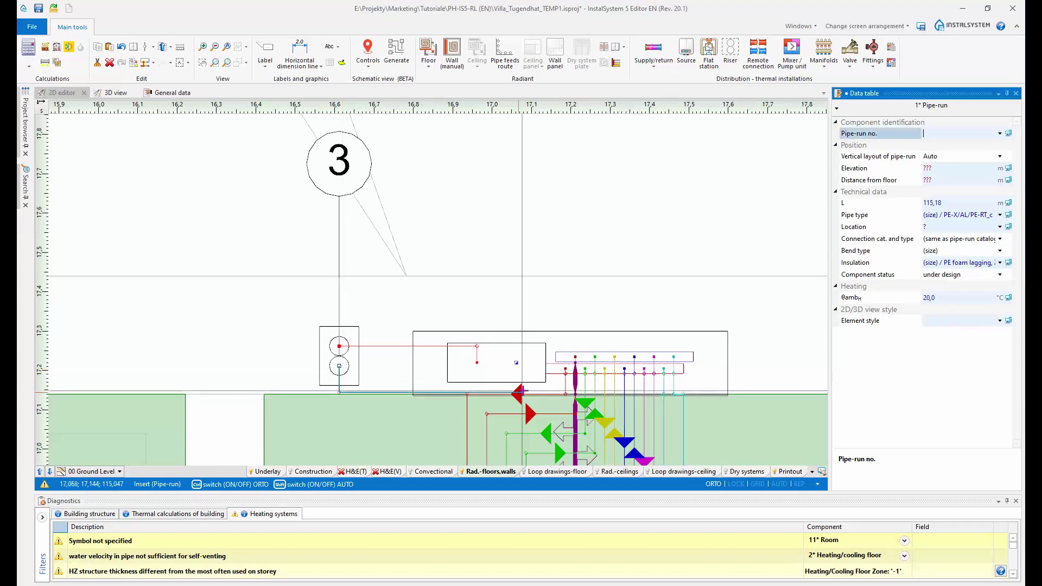
left_click(520, 389)
Step: Insert a fourth supply-and-return riser in the wall above the manifold next to the 4.36 m² room
scroll(312, 382, "down", 4)
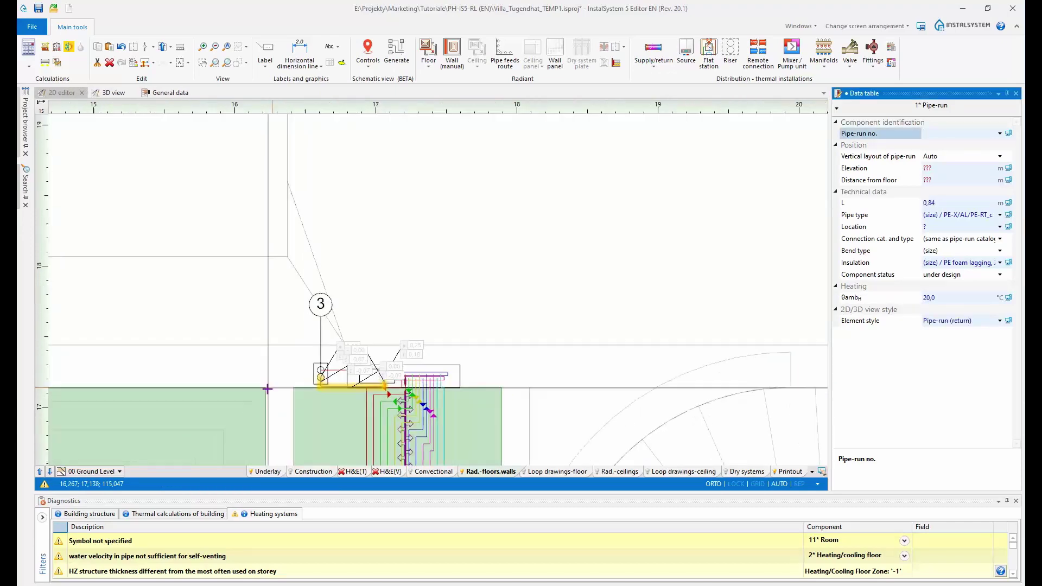
middle_click_drag(268, 388, 504, 353)
scroll(380, 376, "down", 2)
middle_click_drag(399, 363, 710, 274)
middle_click_drag(338, 378, 470, 298)
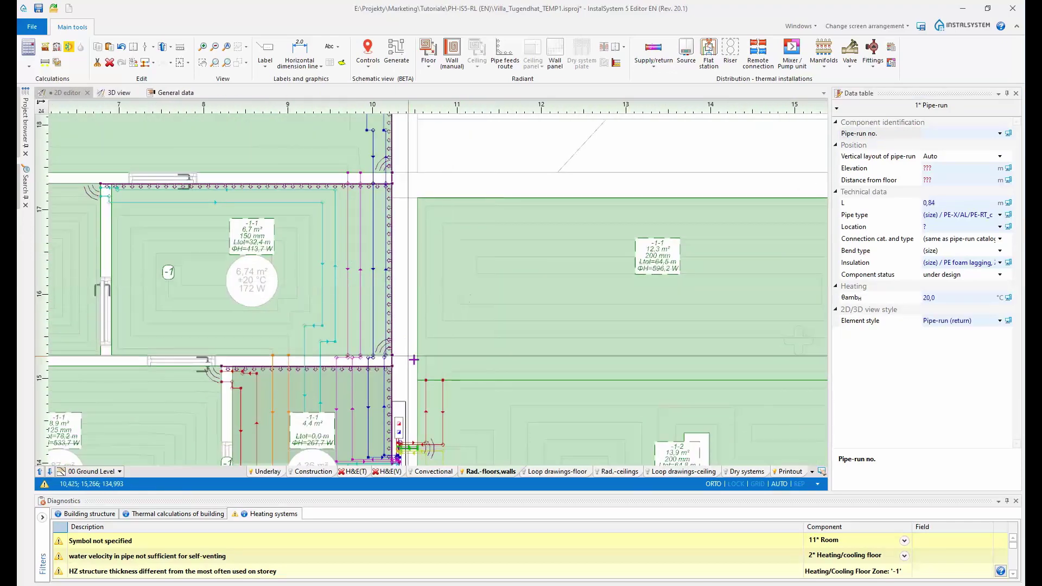
middle_click_drag(426, 390, 444, 323)
scroll(419, 360, "up", 5)
middle_click_drag(456, 256, 435, 298)
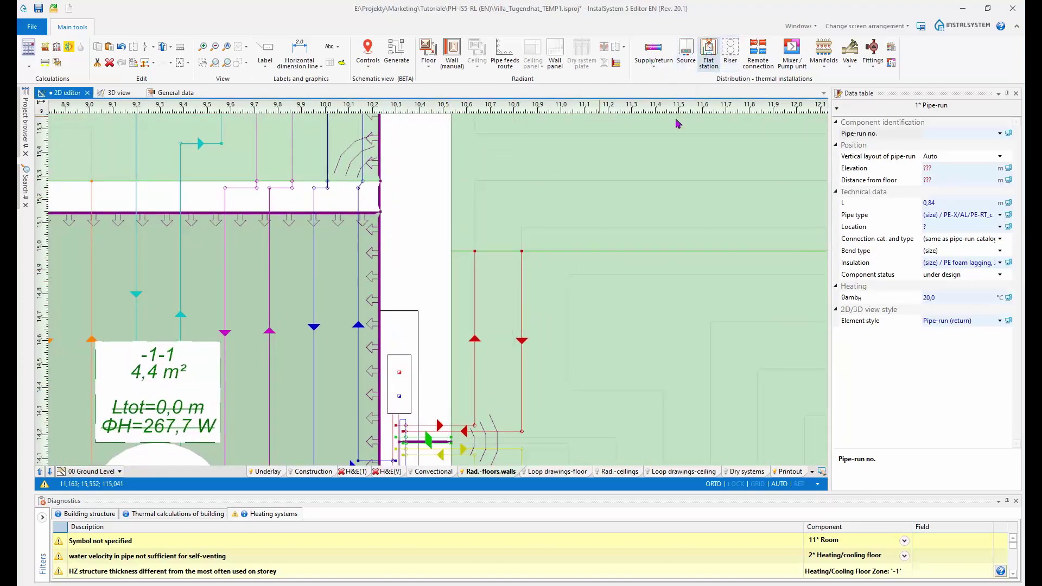
left_click(412, 239)
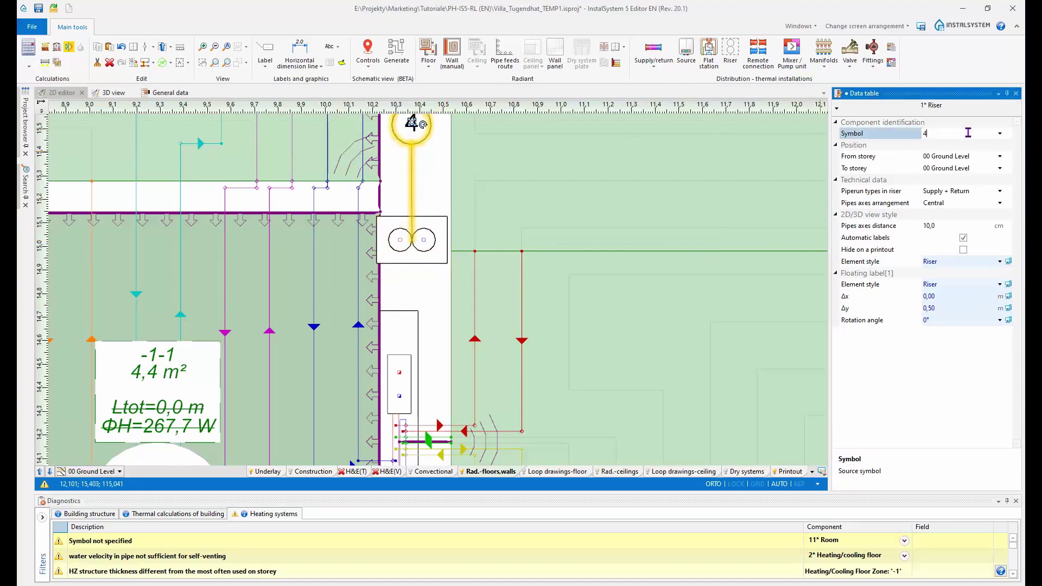
Step: Give the fourth riser the symbol 4 and set its starting storey to Basement
left_click(1000, 156)
left_click(749, 168)
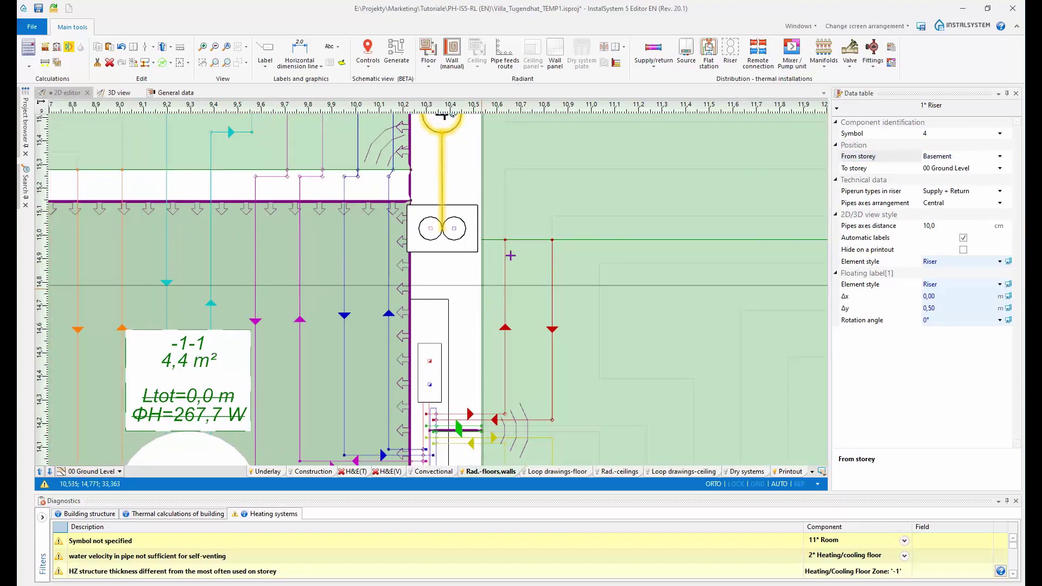
left_click(443, 115)
Step: Draw separate return and supply pipe-runs from the manifold below riser 4 up to the riser's matching connections
left_click(430, 385)
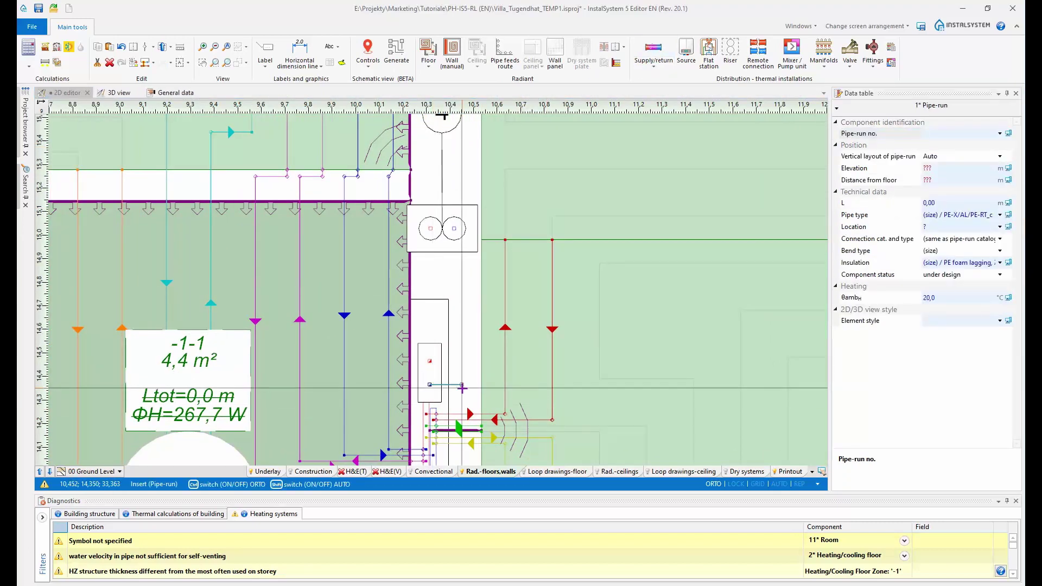
left_click(453, 229)
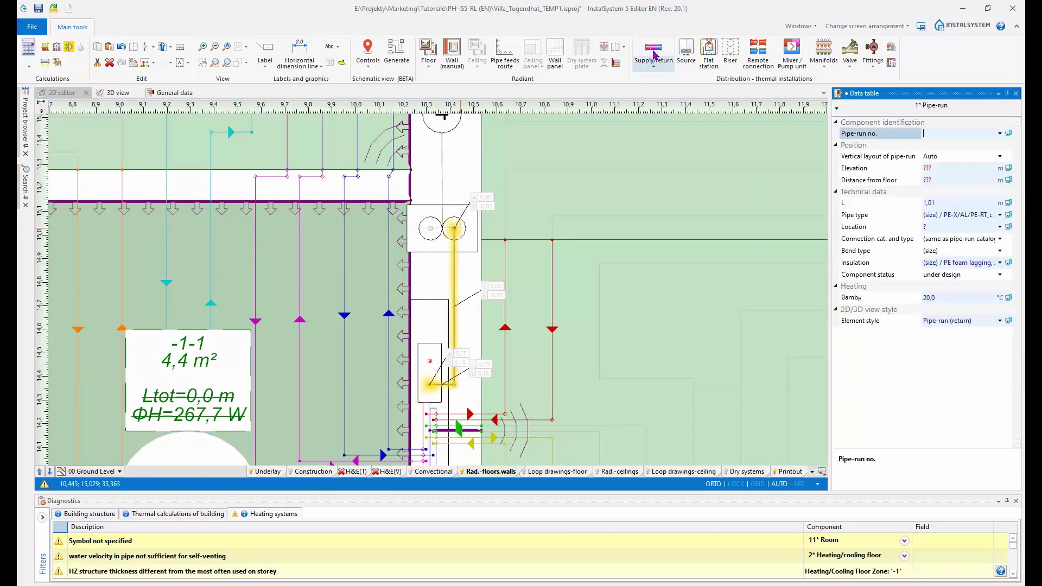
left_click(432, 360)
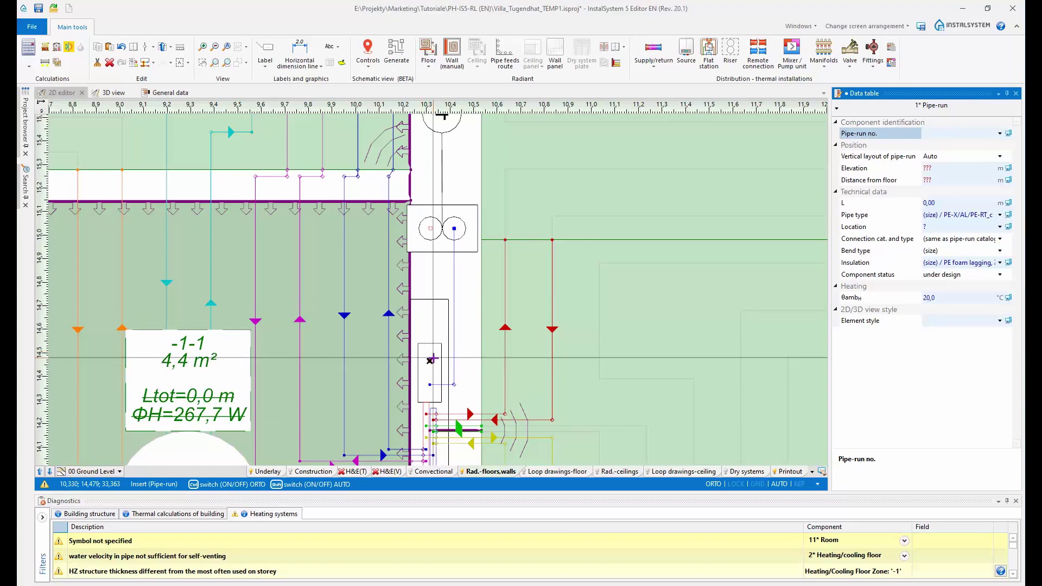
left_click(482, 237)
Step: Switch to the Basement storey and check where all the inserted risers arrive
scroll(482, 237, "down", 4)
left_click(80, 475)
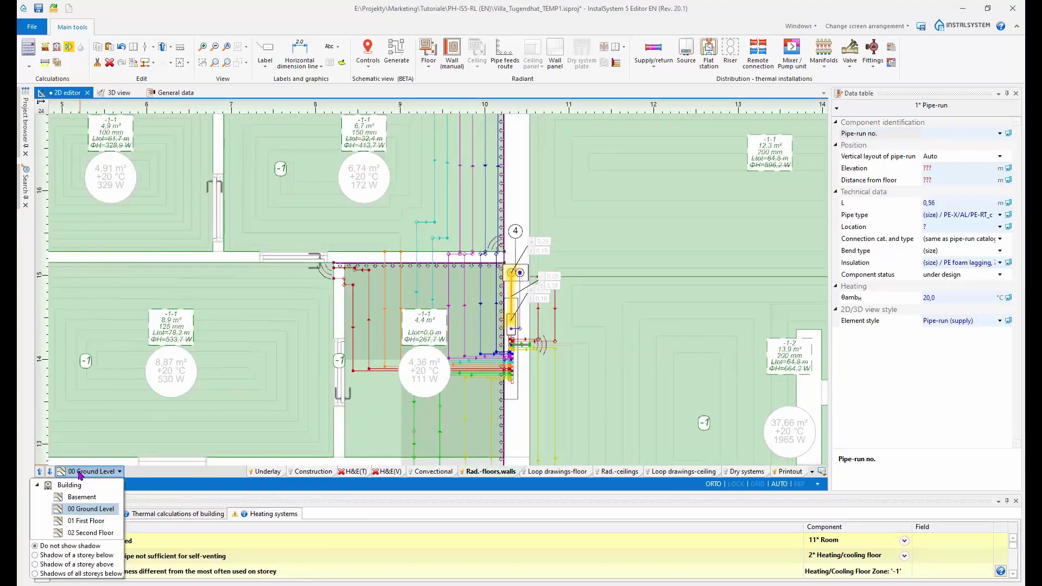
left_click(73, 492)
scroll(545, 356, "down", 6)
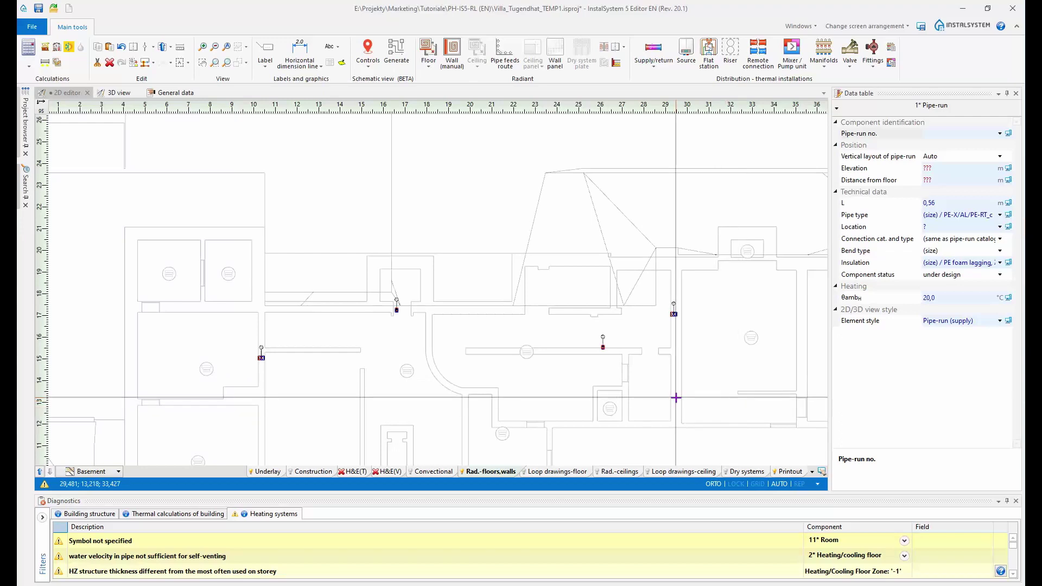
middle_click_drag(552, 376, 532, 370)
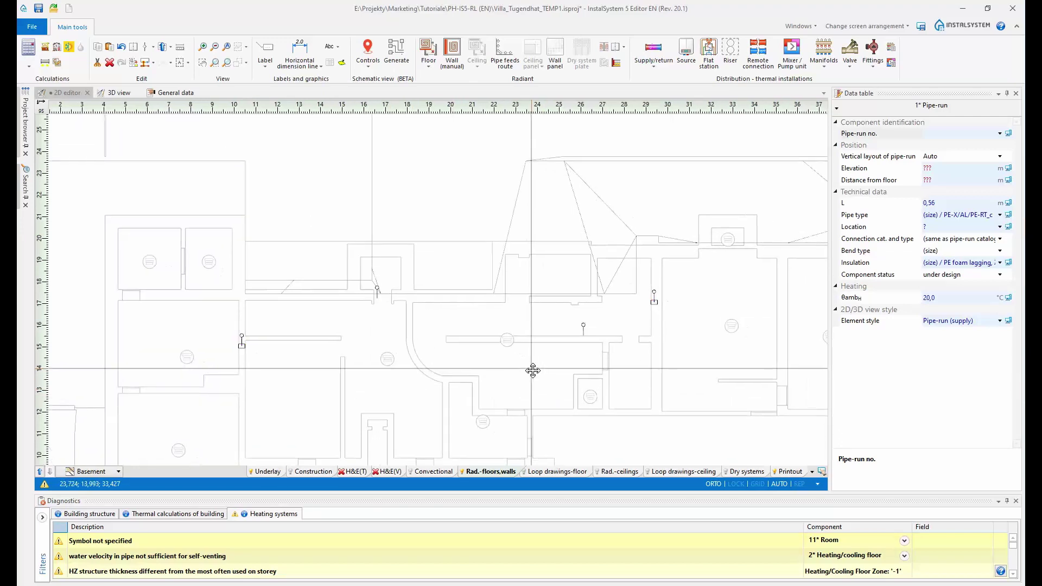
Step: In the storeys management data, set the Basement's supply and return pipe-run distances from the floor to 2.00 m
left_click(175, 93)
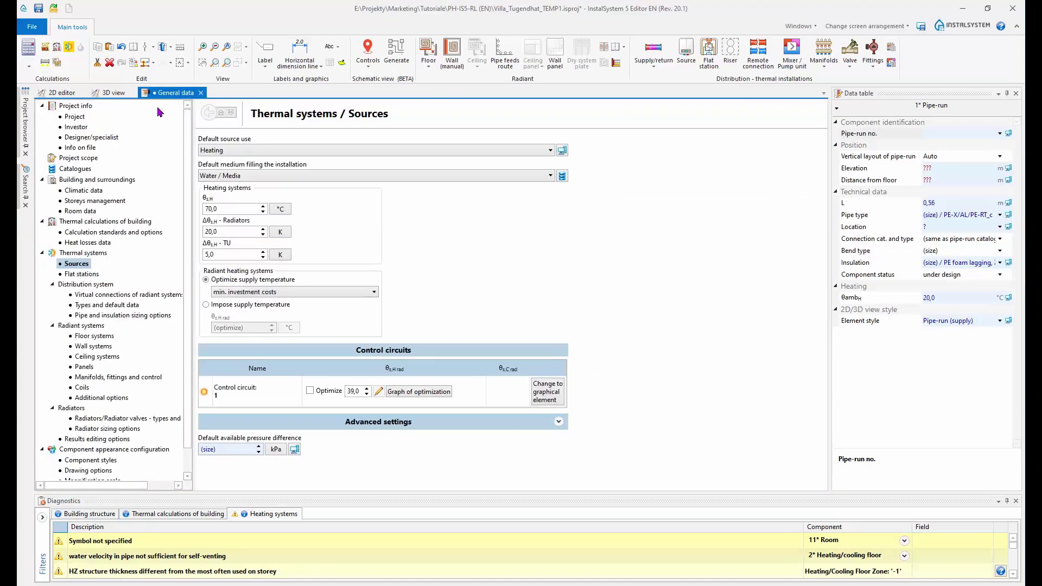
left_click(95, 201)
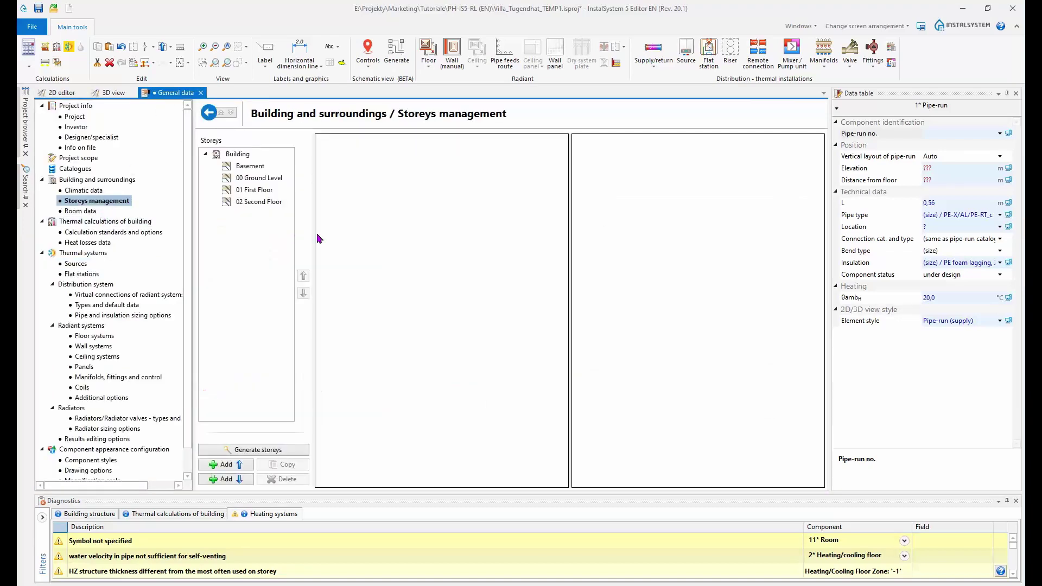
left_click(255, 167)
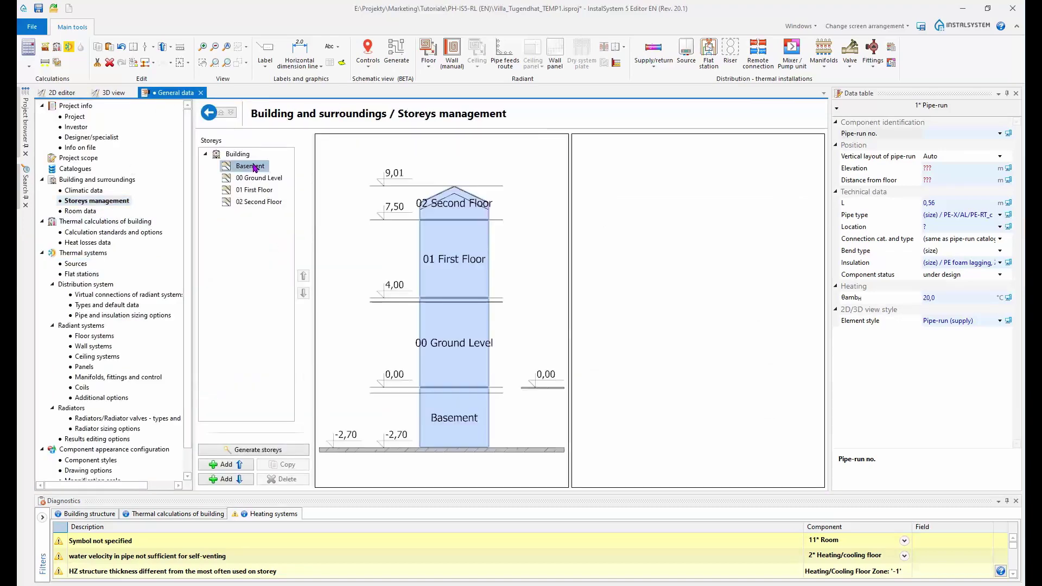
left_click(450, 429)
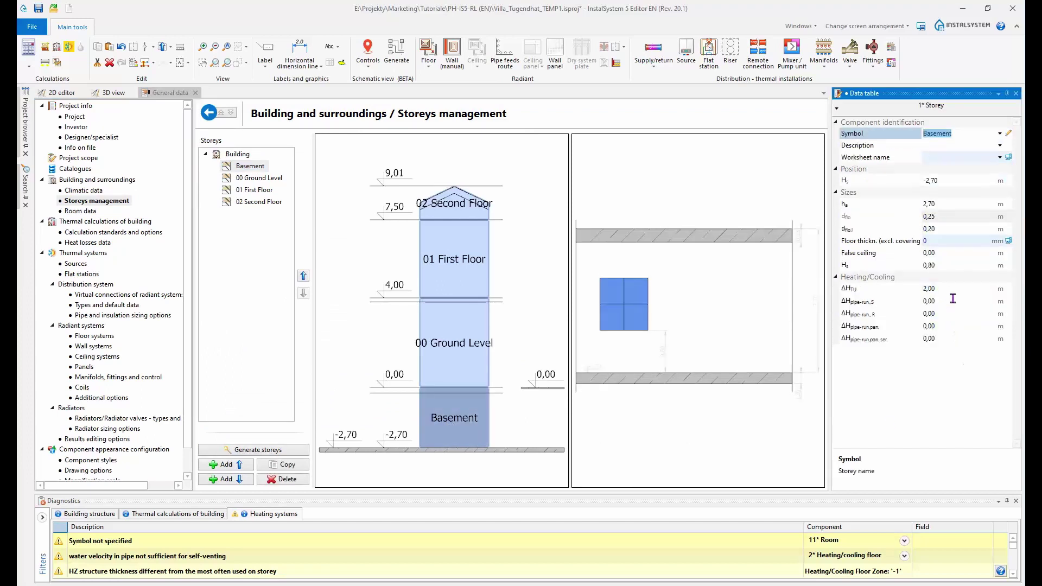
left_click(953, 300)
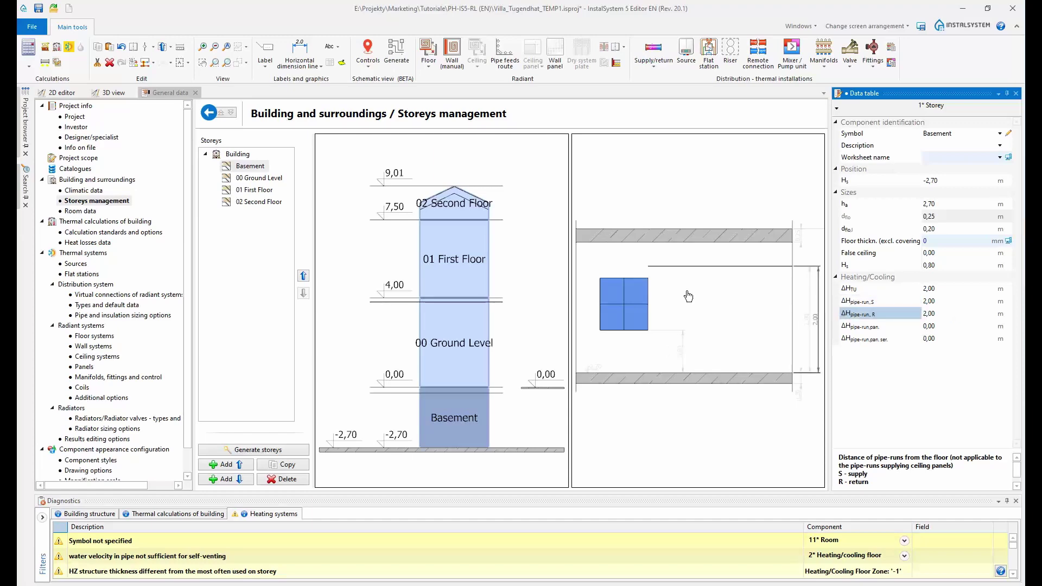
Step: Set the manifold set type of the ground-level manifold below riser 4 to the straight version with mixing set
left_click(63, 92)
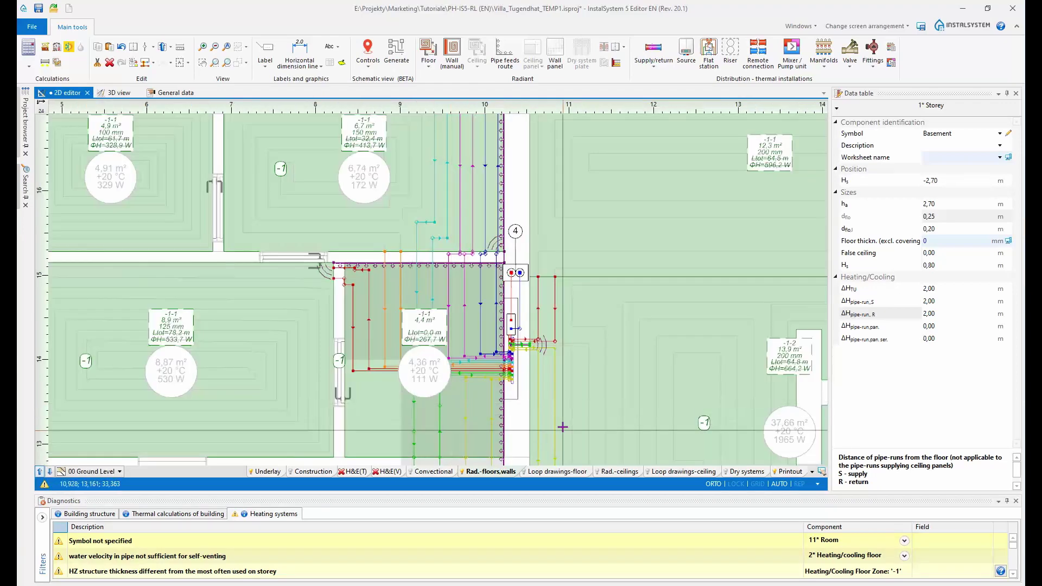
scroll(495, 384, "up", 2)
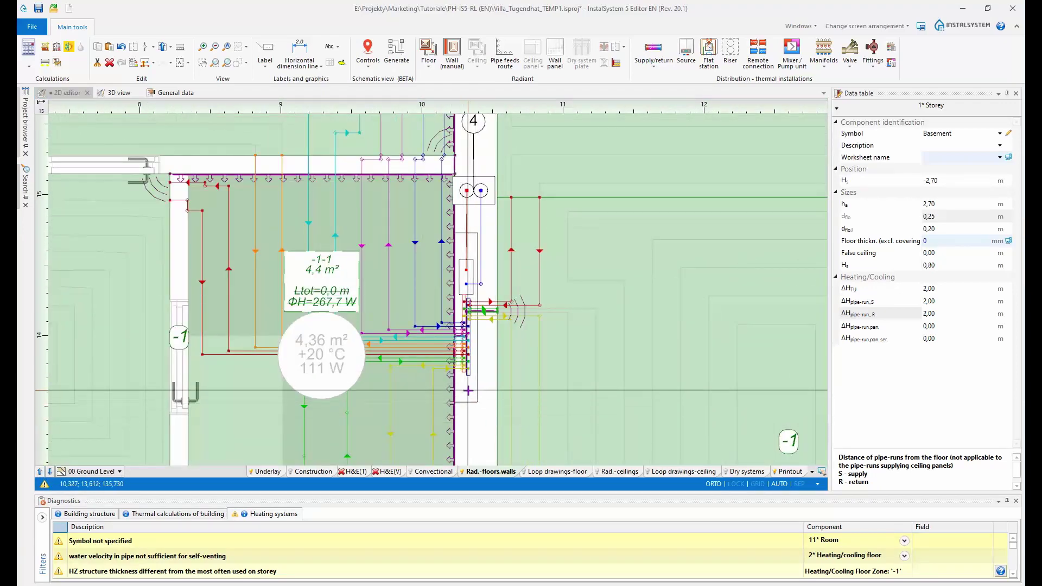
left_click(480, 390)
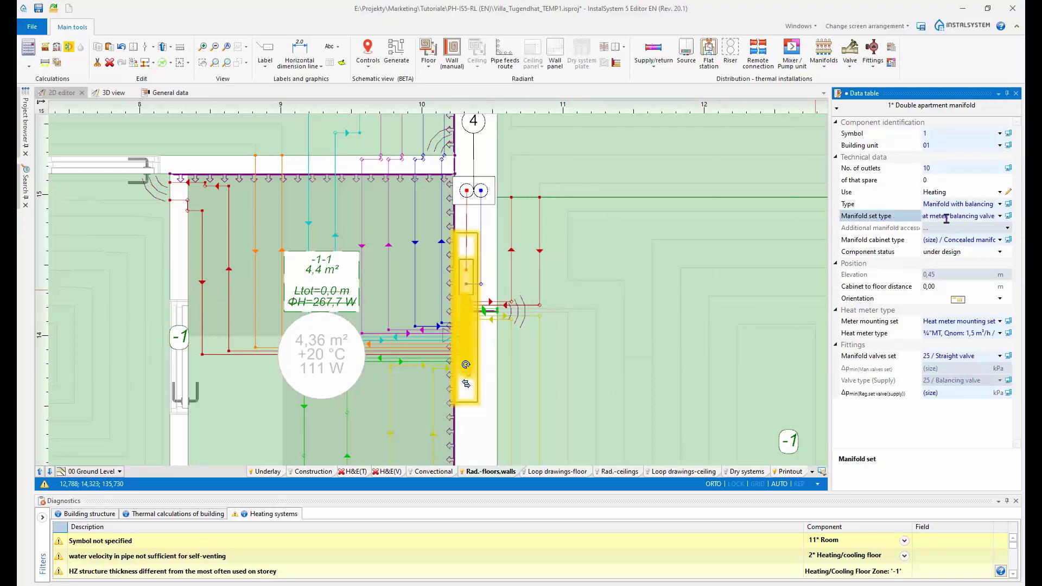
left_click(999, 217)
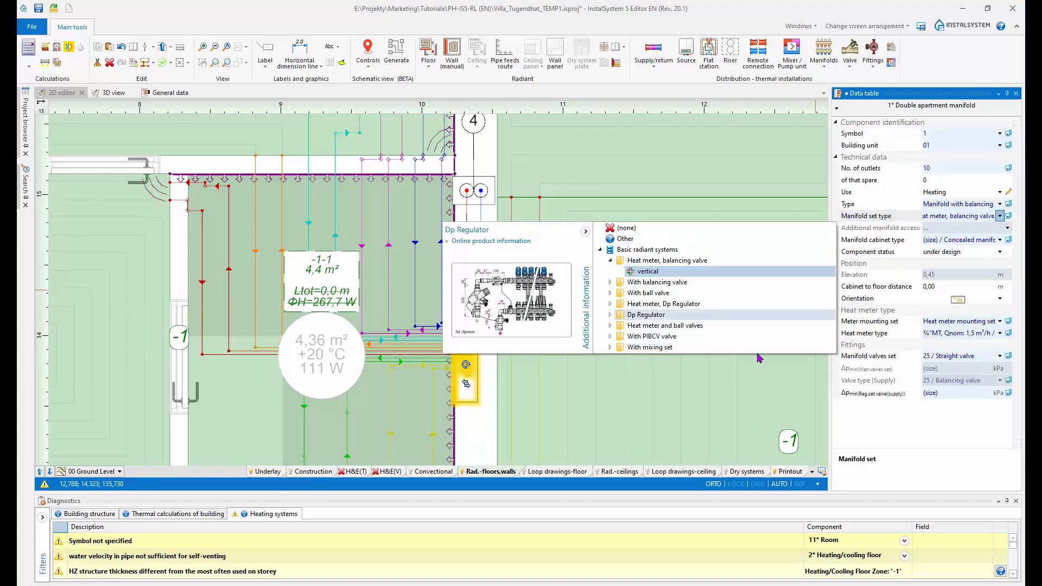
left_click(611, 348)
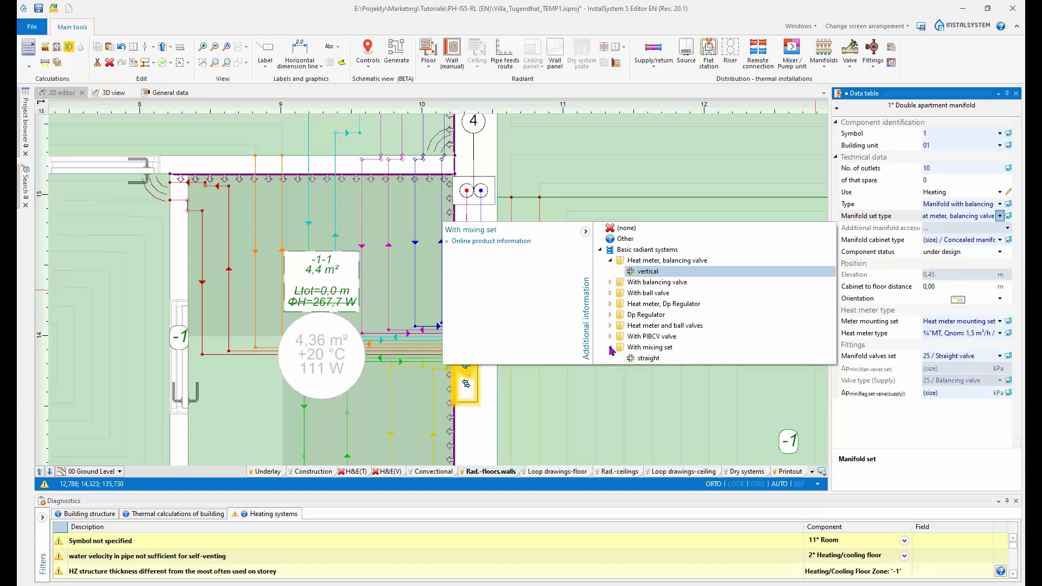
left_click(648, 359)
scroll(476, 361, "up", 2)
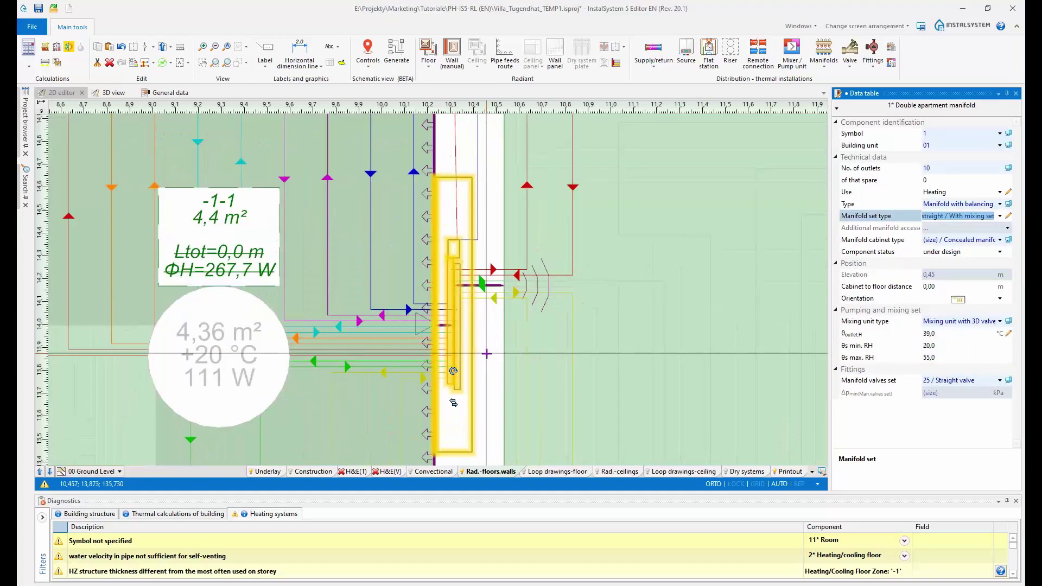
scroll(490, 289, "down", 2)
key("Escape")
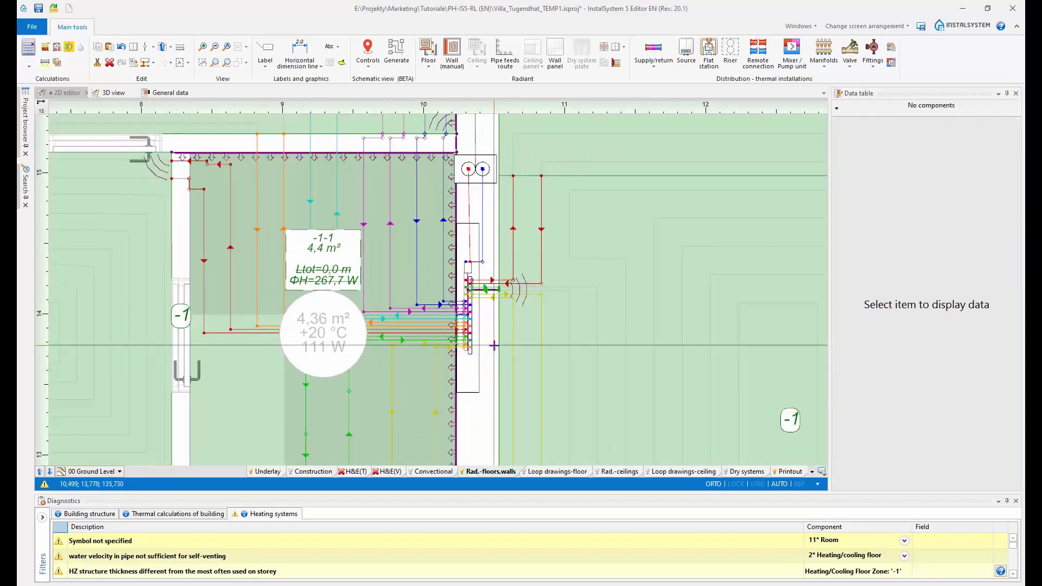
Step: Switch to the Basement storey and insert a heat source in the corner of the room above riser 2
scroll(493, 346, "down", 2)
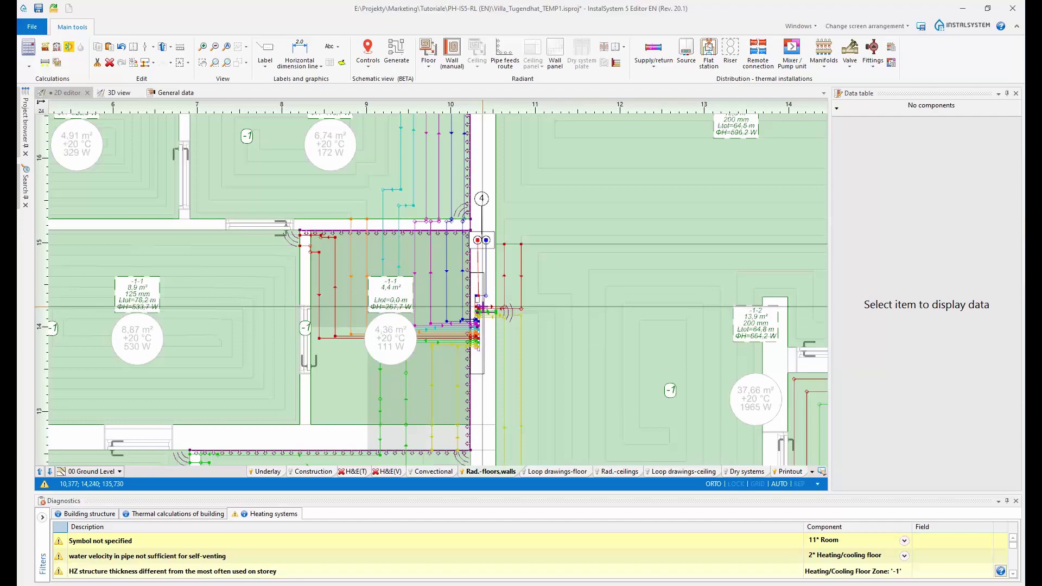
scroll(482, 307, "down", 2)
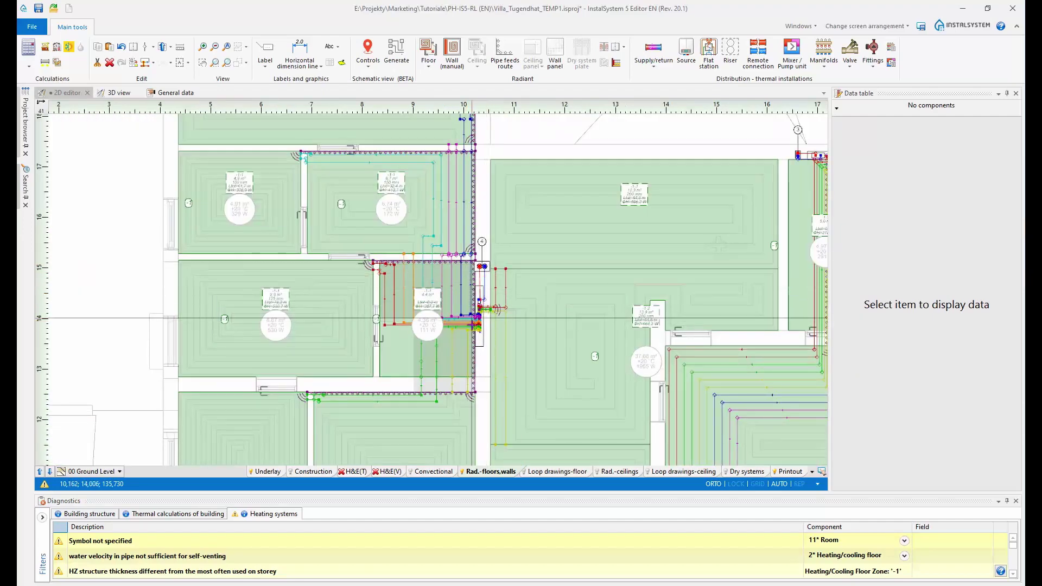
scroll(471, 318, "up", 2)
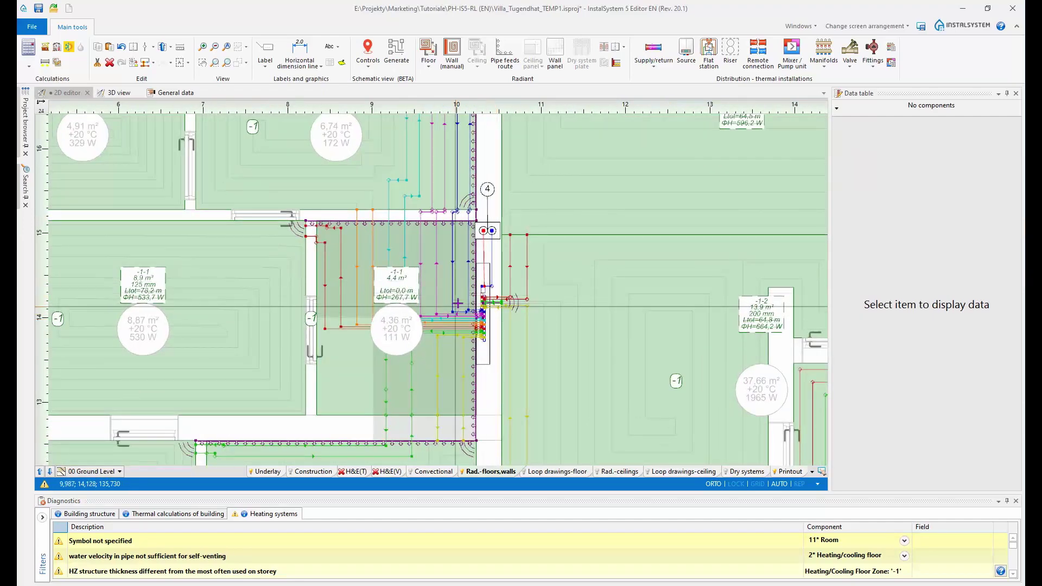
scroll(478, 306, "down", 2)
scroll(482, 307, "down", 3)
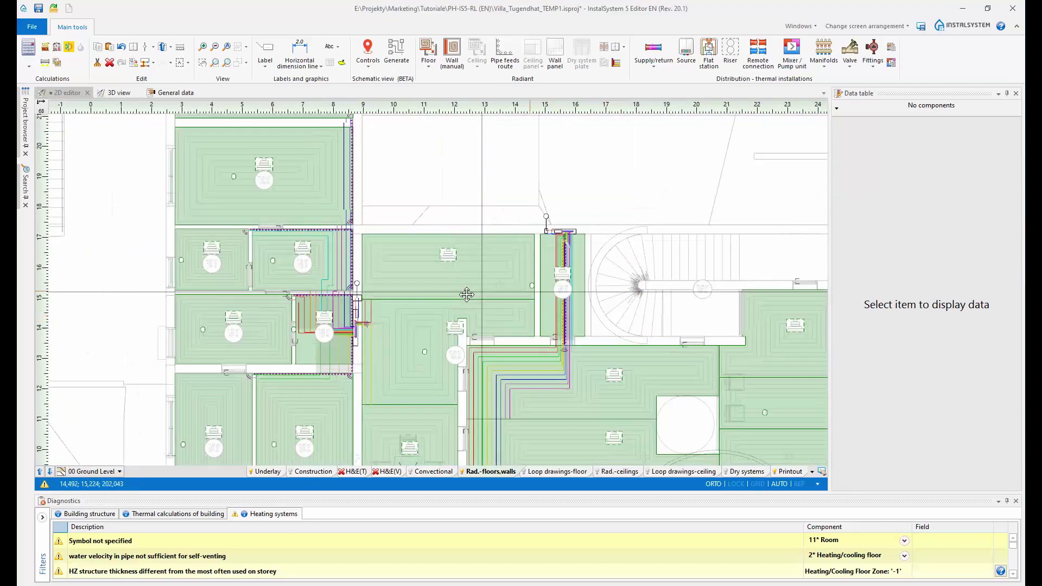
middle_click_drag(661, 306, 631, 306)
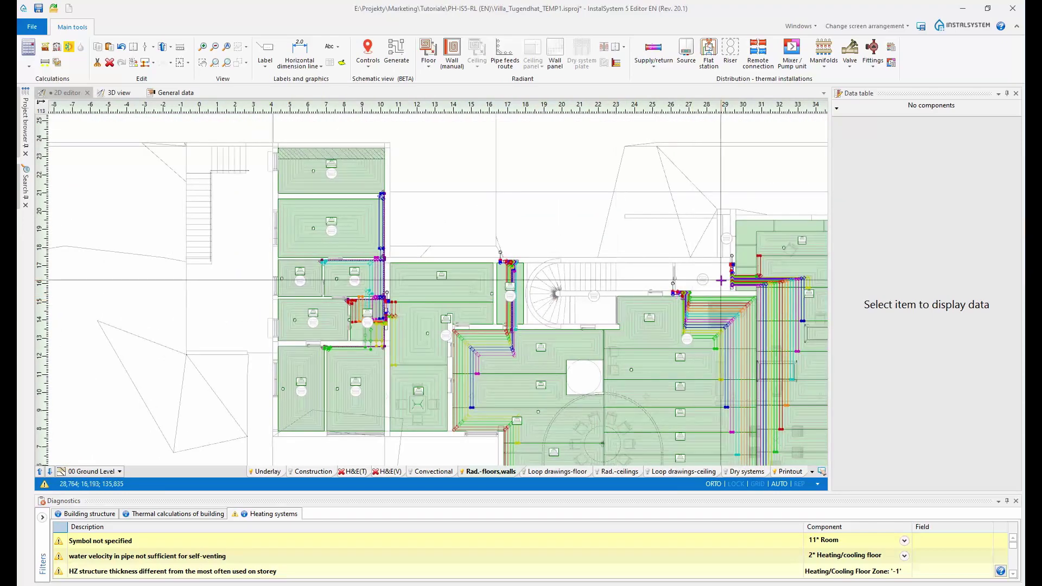
left_click(50, 471)
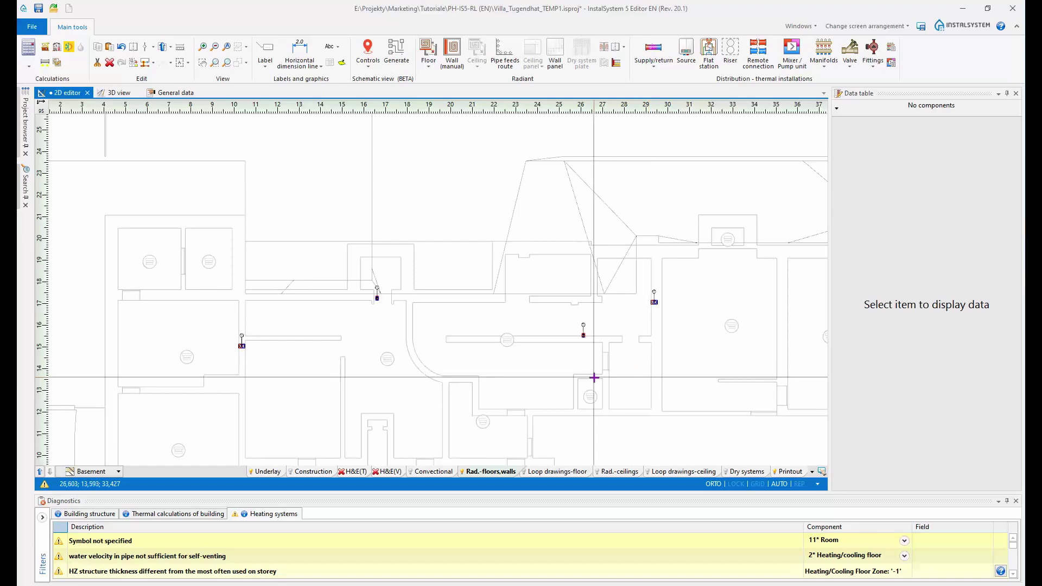
scroll(689, 378, "up", 2)
scroll(675, 377, "down", 2)
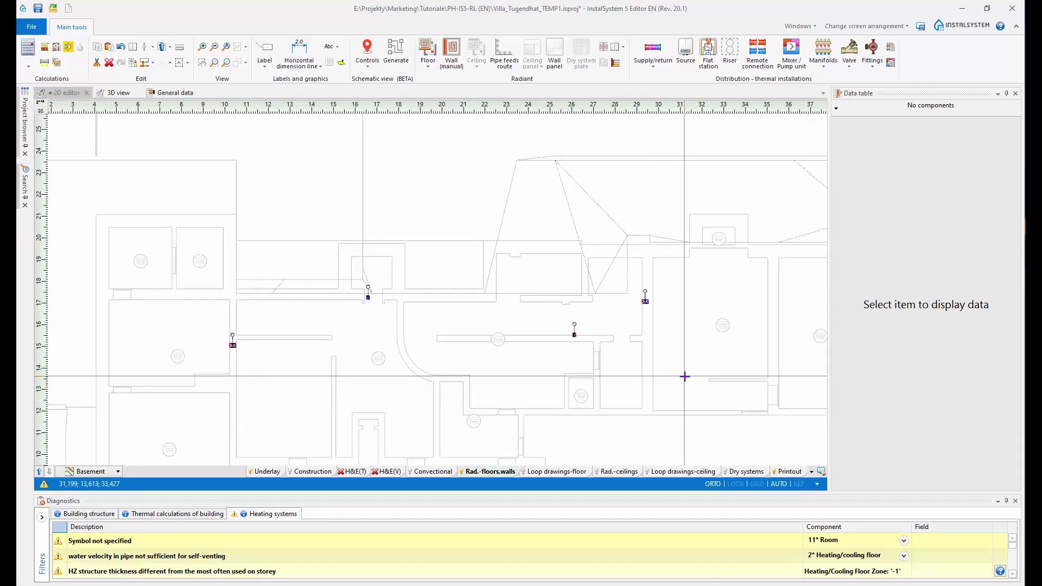
scroll(591, 247, "up", 3)
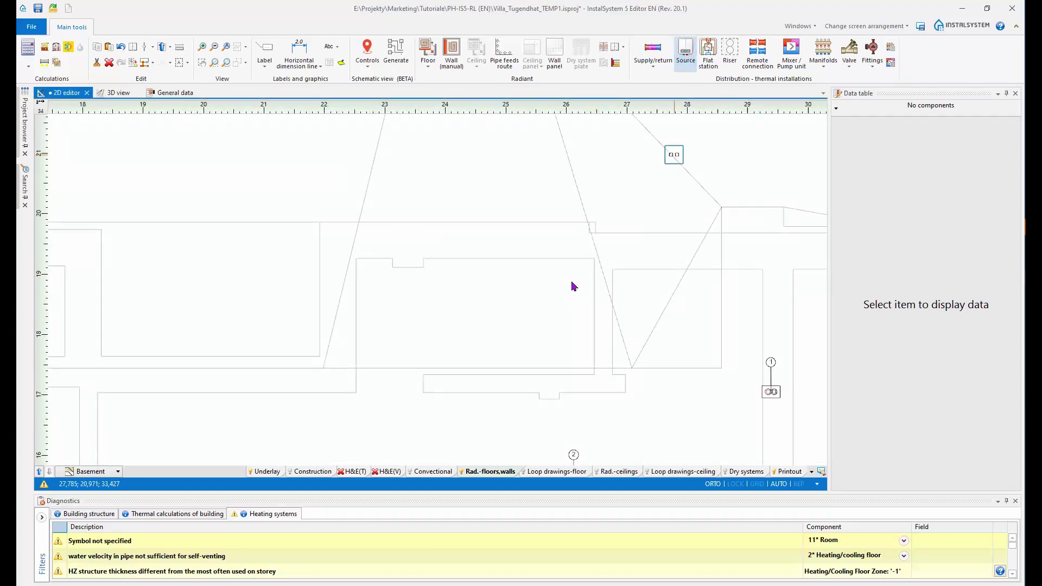
scroll(575, 298, "up", 2)
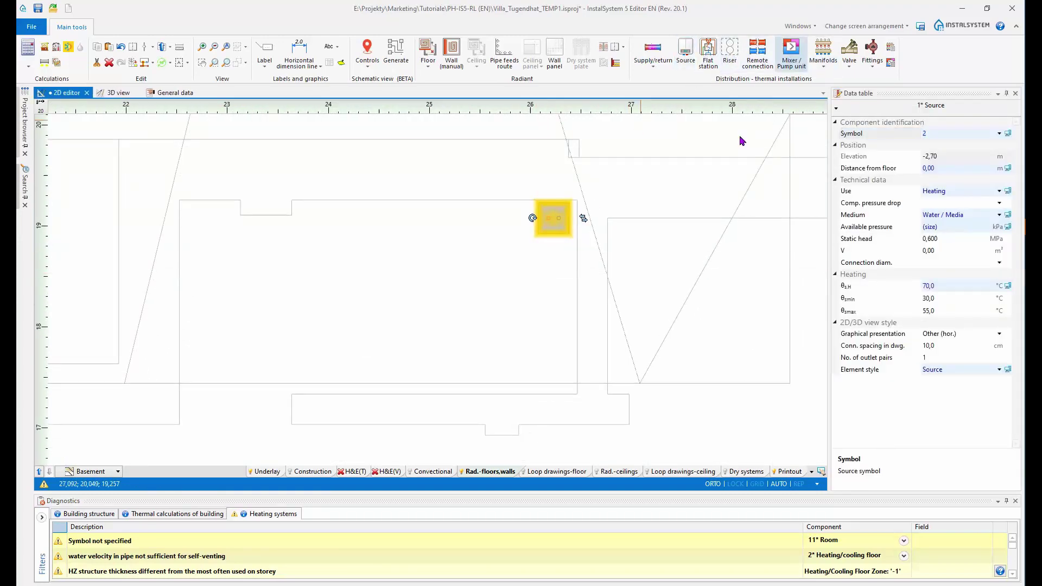
Step: Insert a mixer/pump unit below the heat source and delete its attached labels
left_click(541, 301)
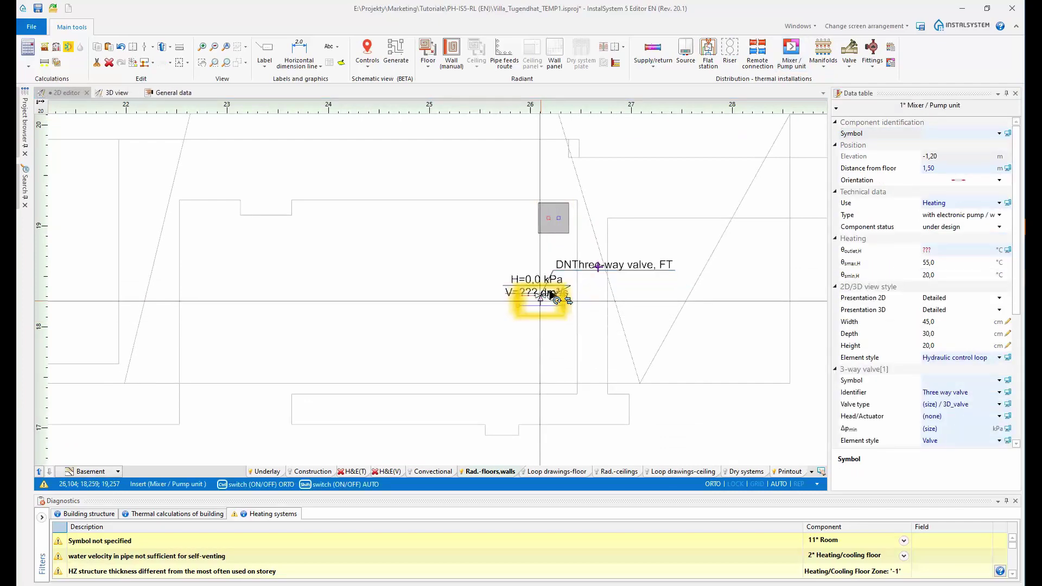
left_click(599, 269)
scroll(554, 290, "up", 2)
left_click(535, 280)
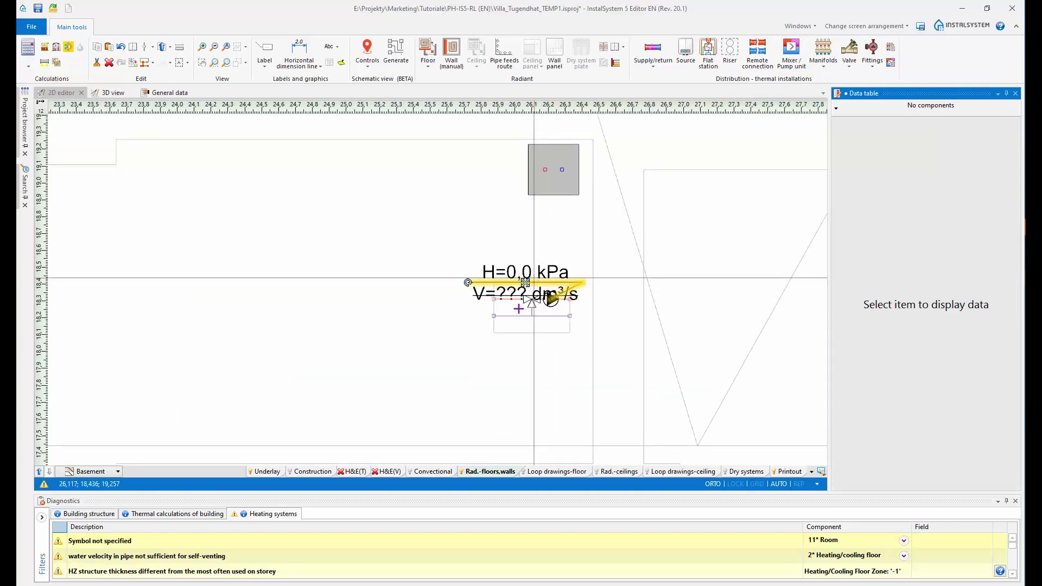
key("Delete")
Step: Rotate the mixer/pump unit to run vertically and align it beneath the heat source
left_click(549, 303)
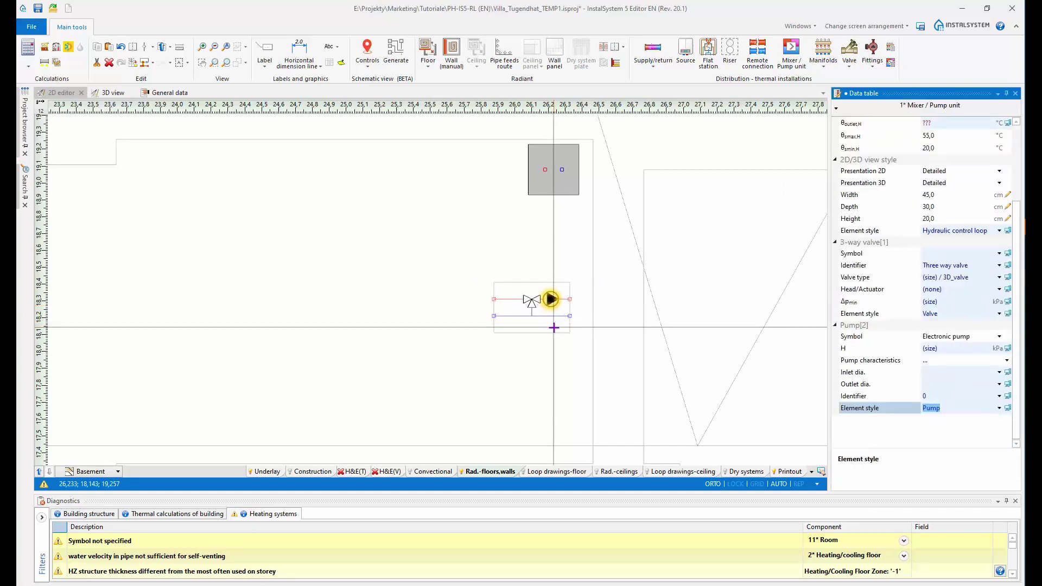
left_click(553, 328)
left_click_drag(560, 307, 541, 333)
left_click_drag(511, 301, 537, 298)
Step: Draw a supply and return pipe-run pair from the heat source to the upper connections of the mixer/pump unit
left_click(653, 67)
left_click(515, 96)
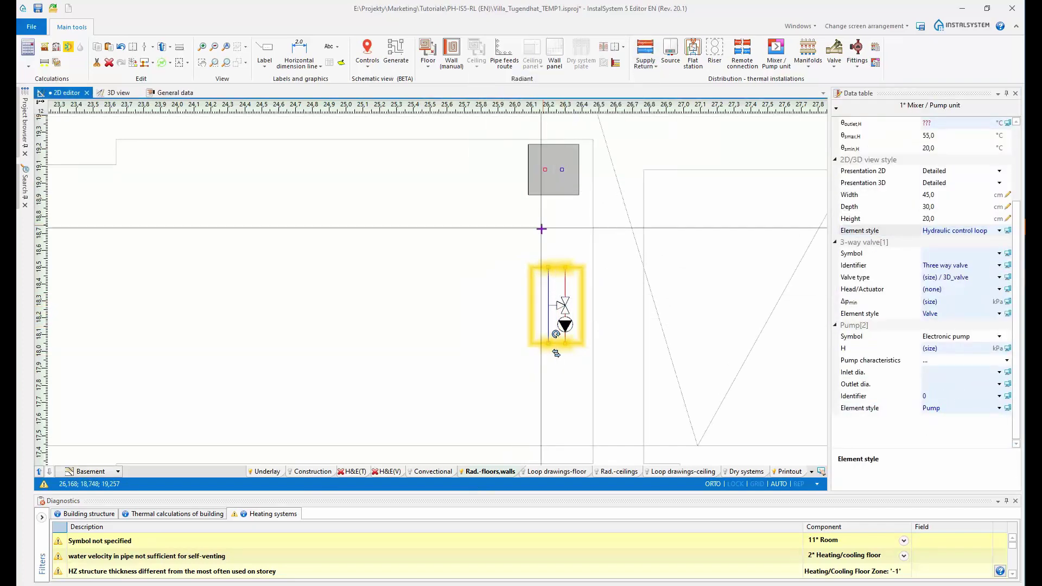
key("Escape")
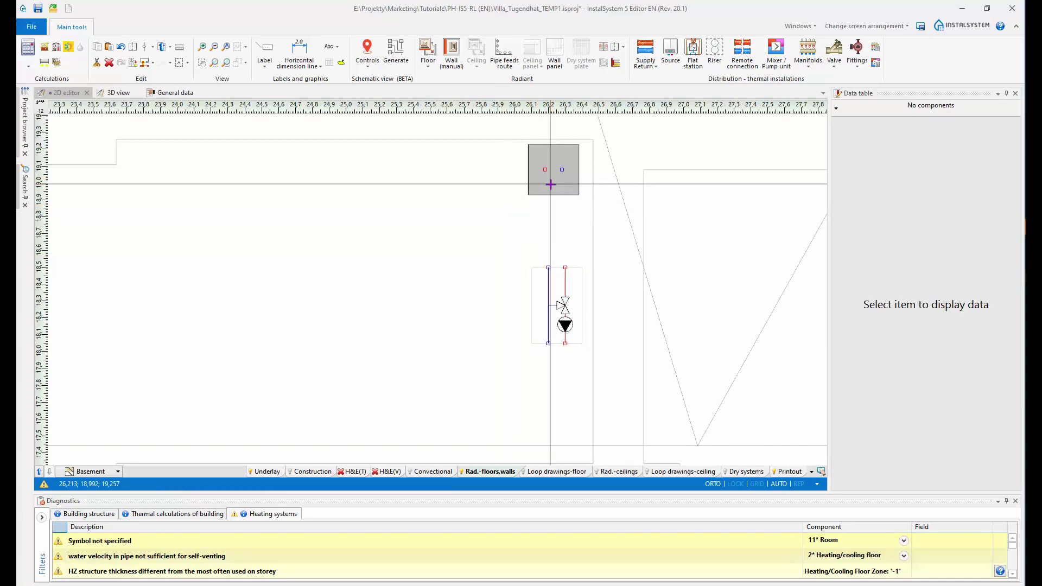
left_click(551, 184)
left_click(645, 48)
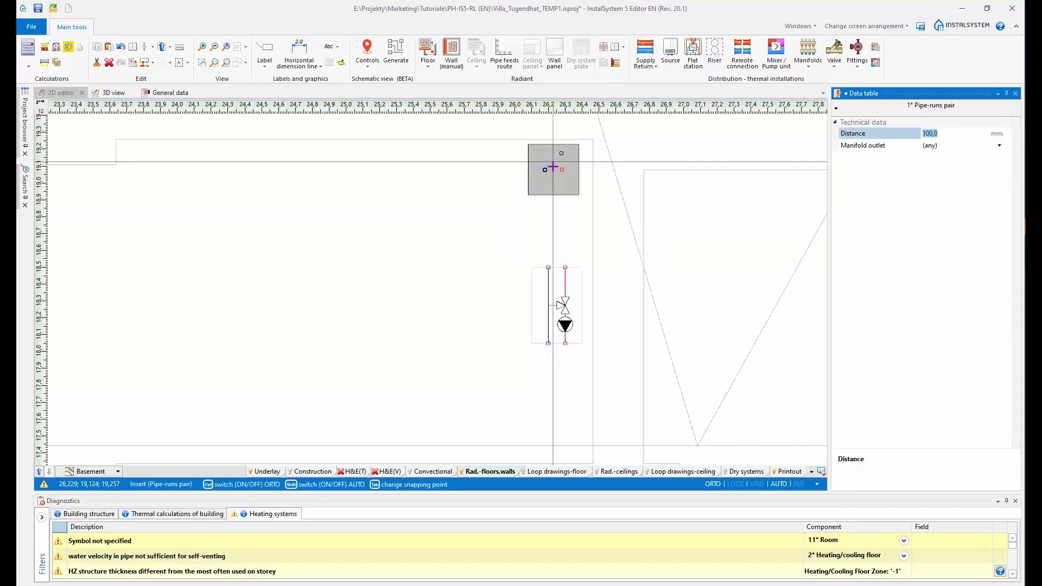
left_click(553, 169)
left_click(470, 296)
Step: Draw a pipe-run pair from the mixer/pump unit's lower connections down into the corridor and across to riser 1
scroll(469, 296, "down", 5)
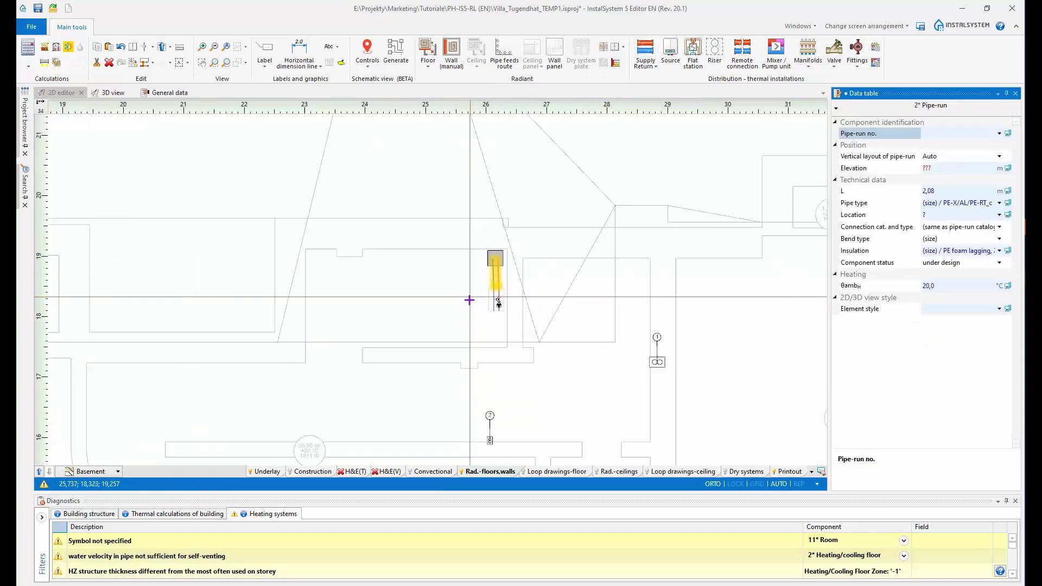
left_click(652, 52)
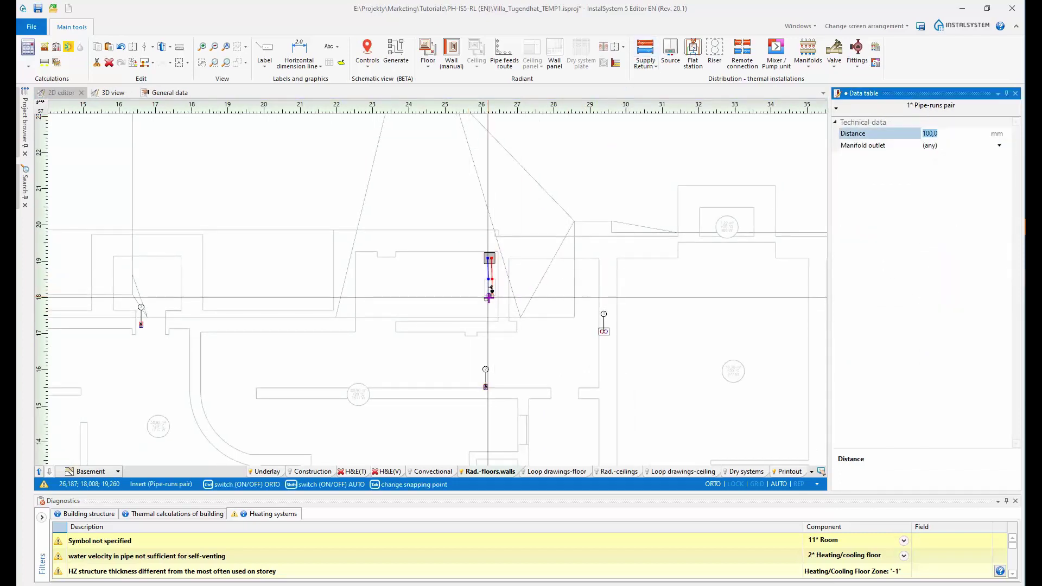
left_click(490, 294)
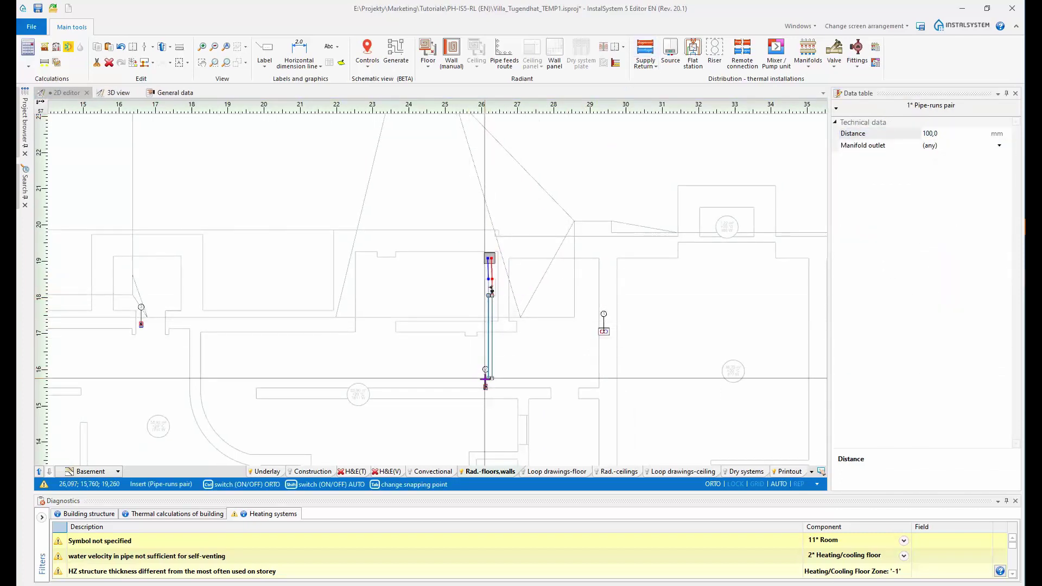
left_click(488, 342)
left_click(605, 336)
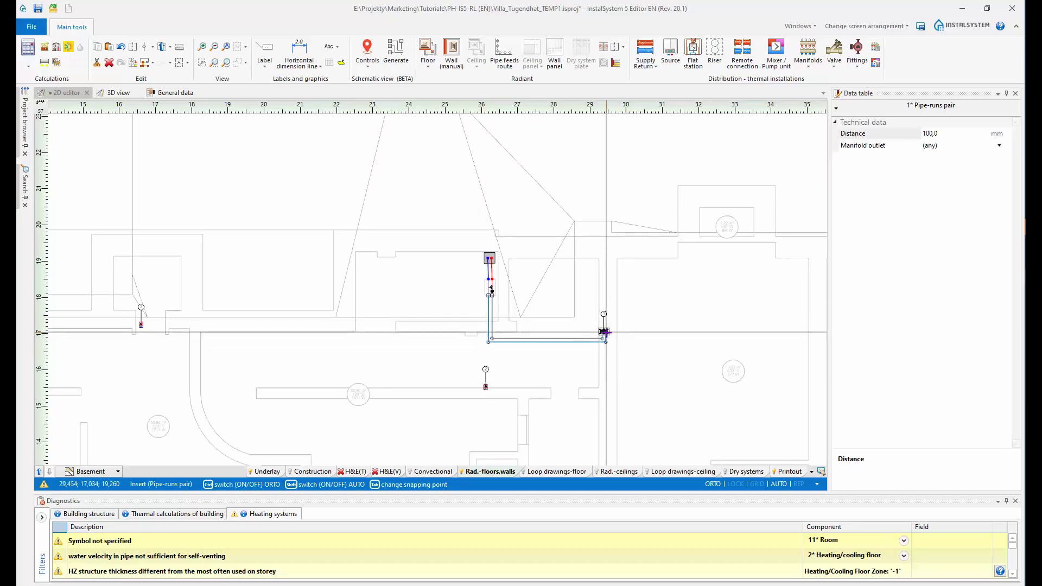
Step: Draw a pipe-run pair from riser 2 sideways and up to join the main run leading to riser 1
scroll(486, 382, "up", 6)
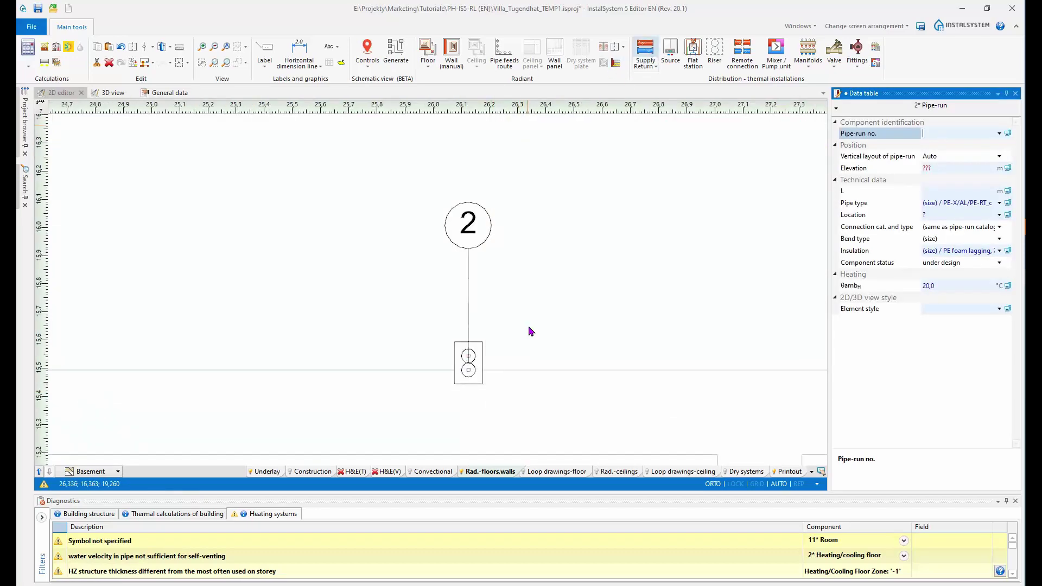
left_click(468, 363)
scroll(468, 363, "down", 5)
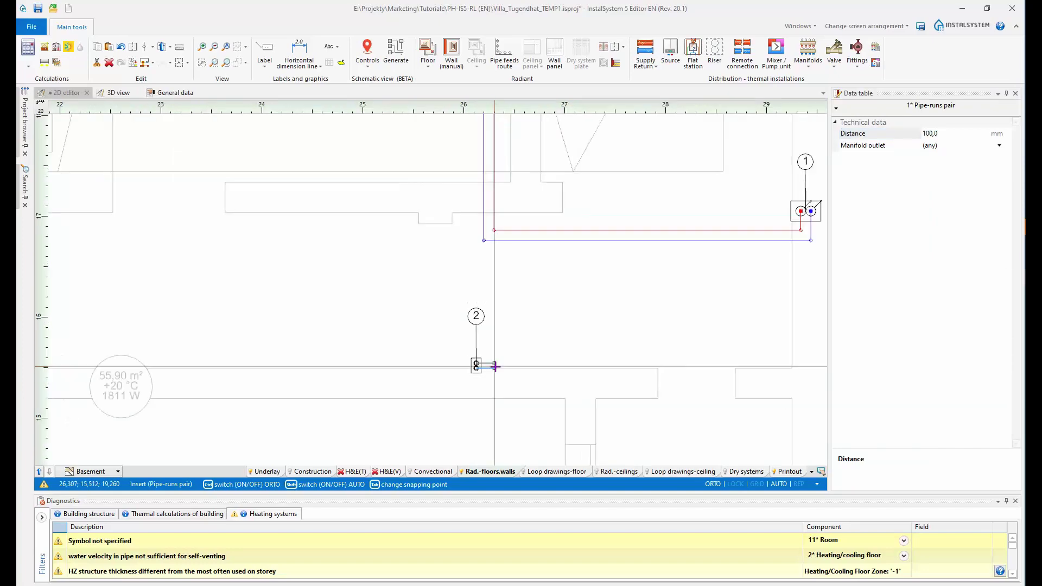
left_click(563, 366)
left_click(564, 239)
Step: Draw a pipe-run pair from riser 3 down and along the corridor to the main run below the mixer/pump unit
scroll(402, 311, "down", 5)
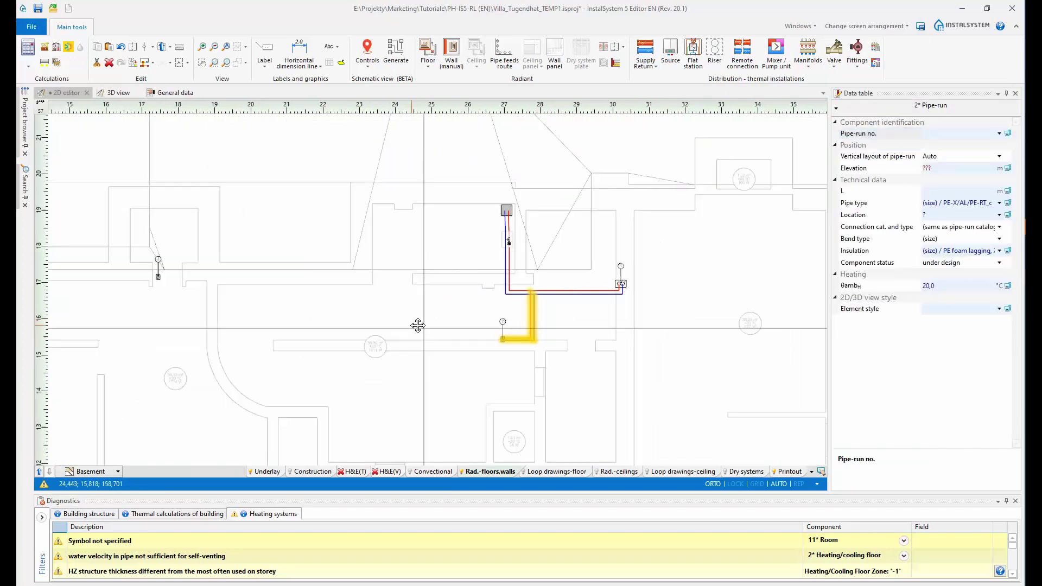
left_click(645, 52)
scroll(244, 296, "up", 5)
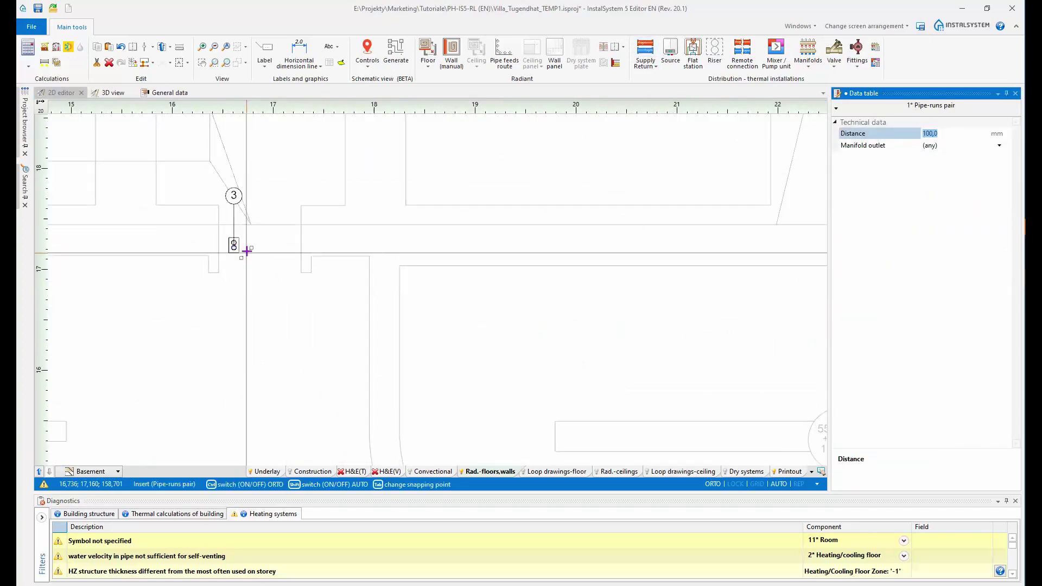
left_click(233, 246)
scroll(247, 298, "down", 3)
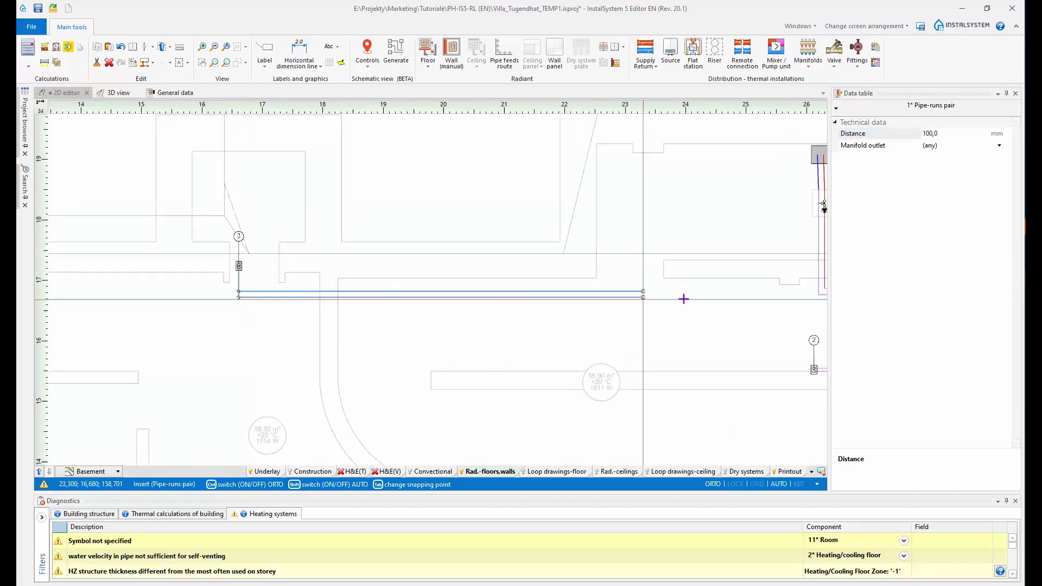
left_click(818, 291)
Step: Draw a pipe-run pair from riser 4 up, across the corridor and up to the source connection above the mixer/pump unit
scroll(248, 381, "down", 3)
middle_click_drag(249, 381, 483, 369)
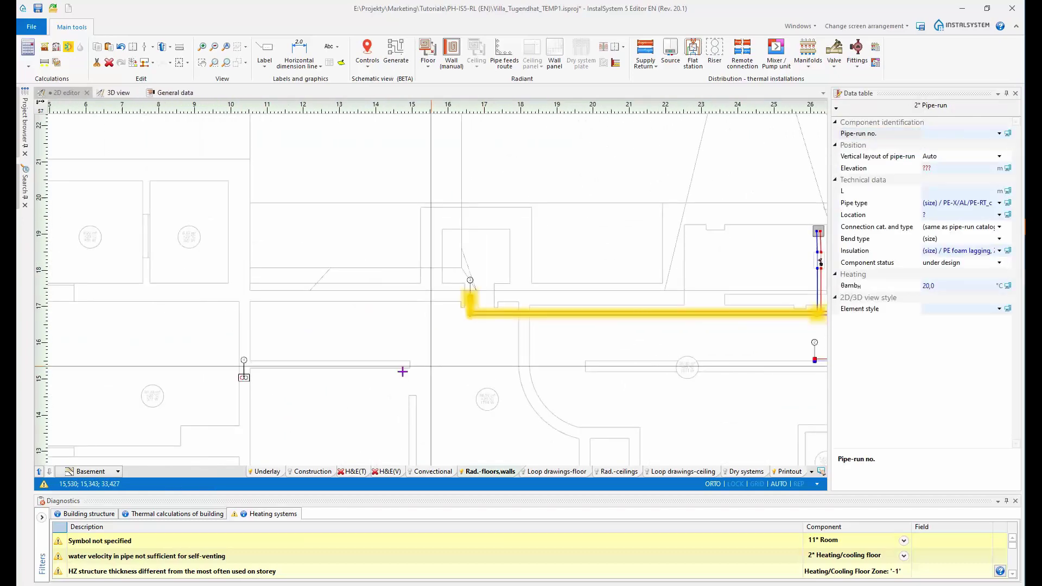
scroll(246, 382, "up", 3)
left_click(644, 50)
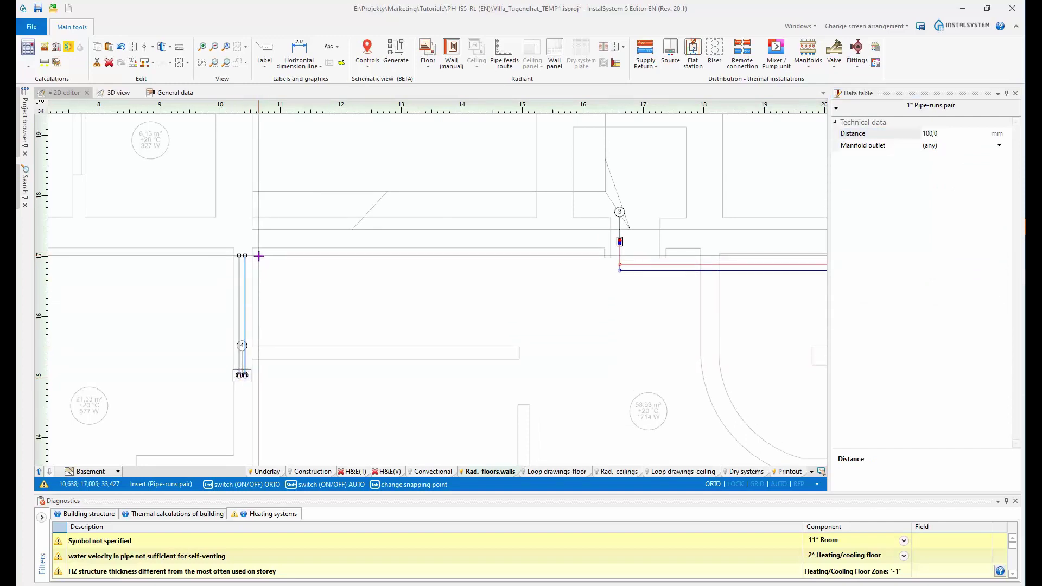
left_click(262, 210)
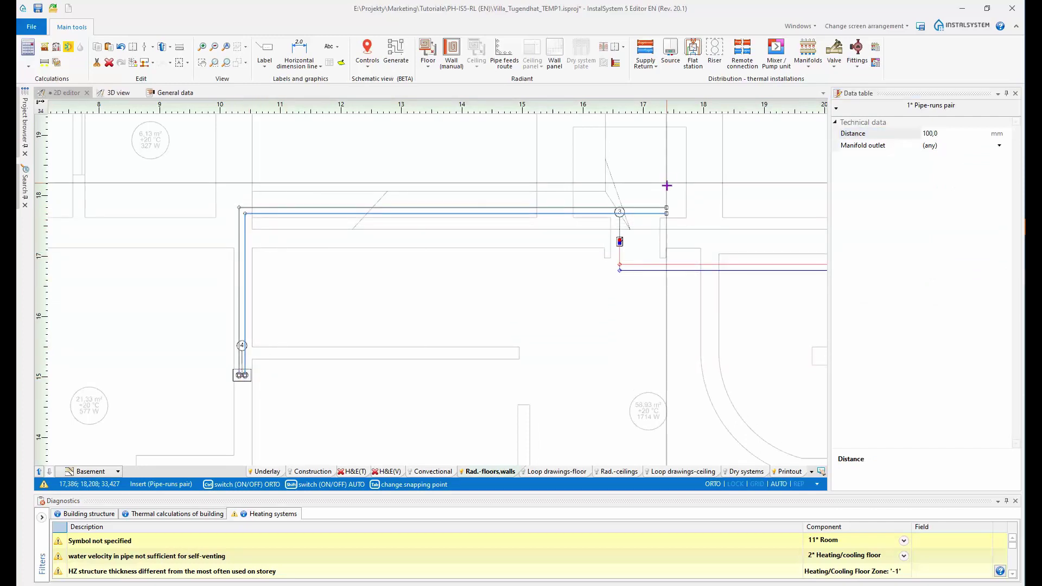
scroll(396, 233, "down", 5)
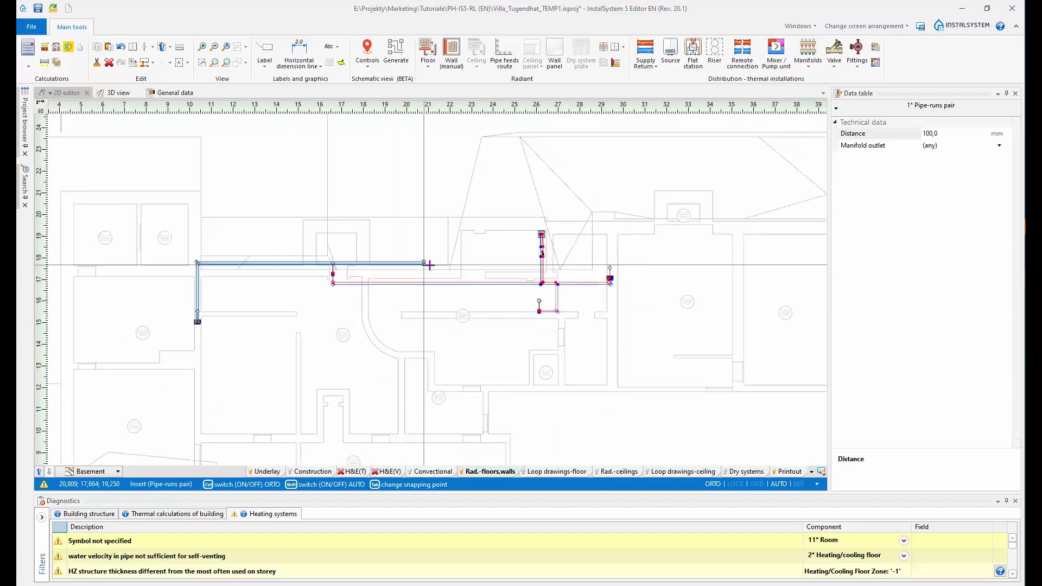
scroll(525, 262, "up", 4)
left_click(529, 264)
left_click(542, 203)
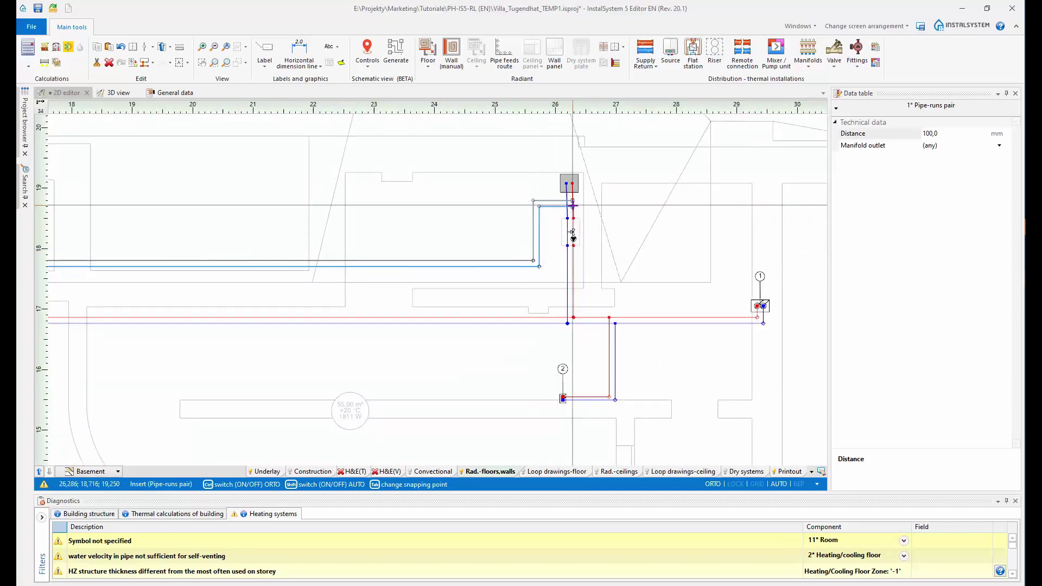
left_click(572, 238)
key("Escape")
scroll(489, 367, "down", 5)
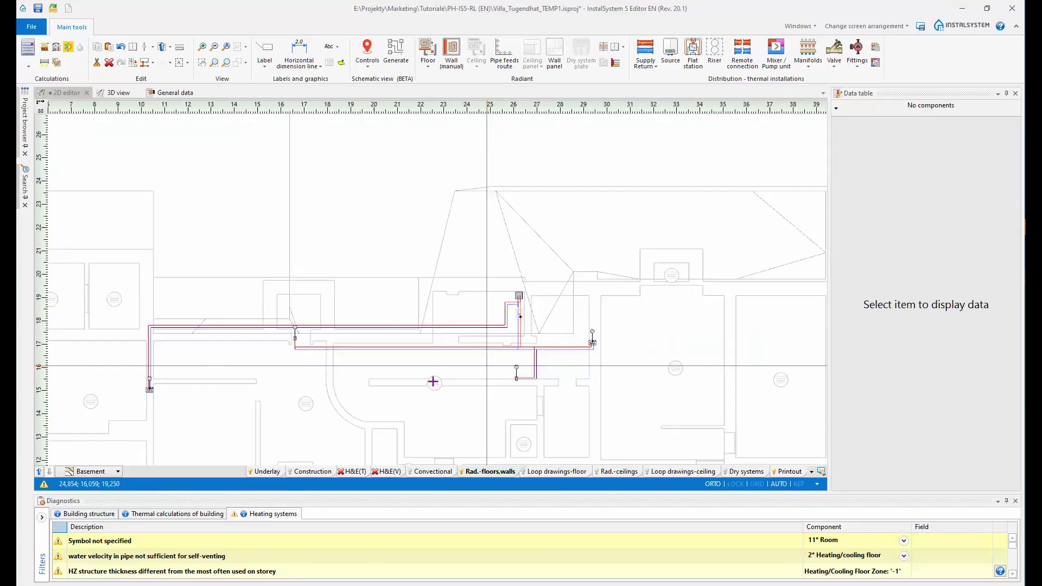
Step: Examine the pipe connections of risers 1 and 2 and their supply through the mixer/pump unit
scroll(461, 369, "up", 3)
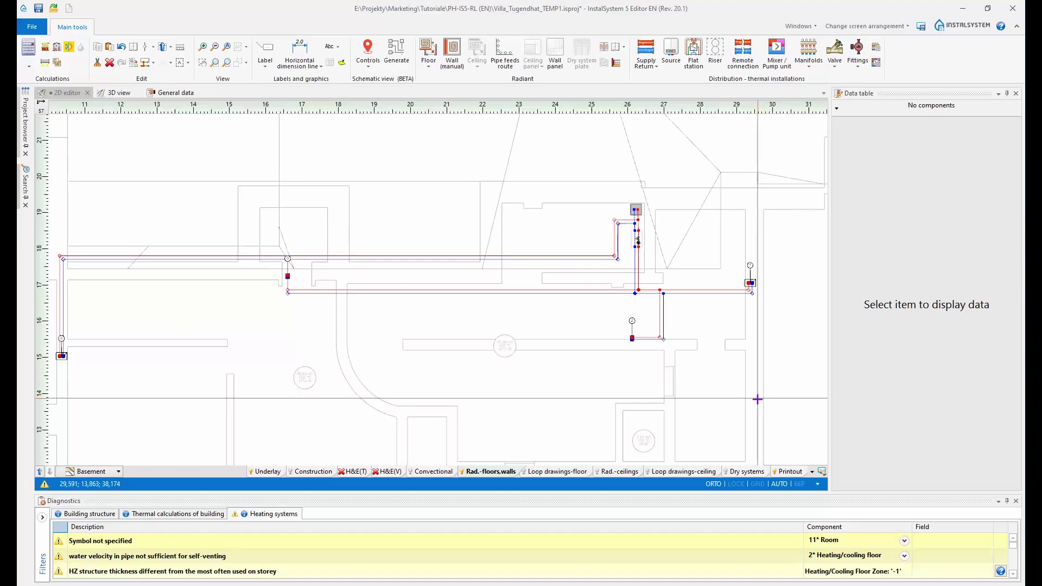
scroll(754, 348, "up", 3)
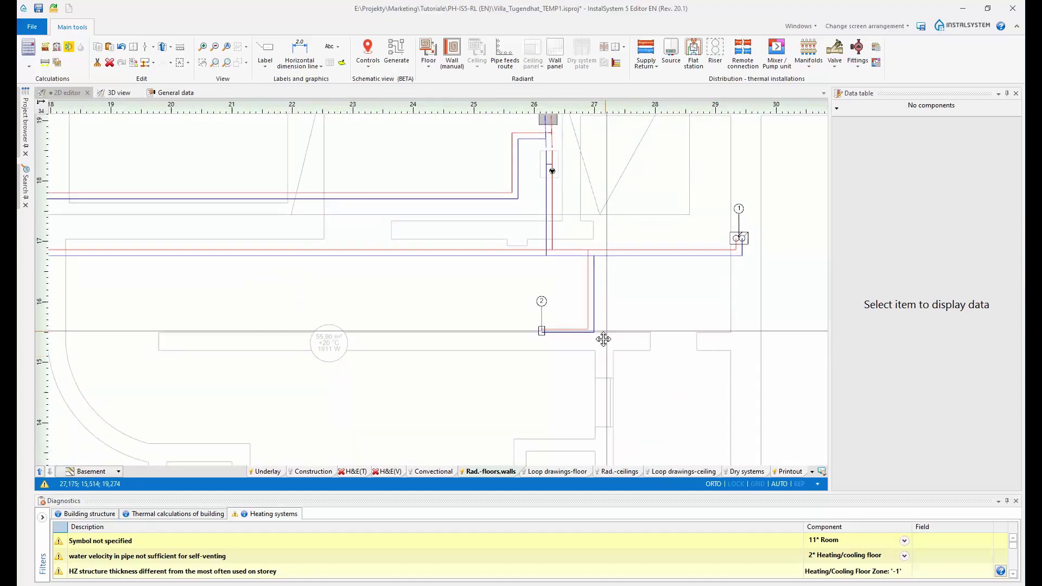
middle_click_drag(603, 339, 583, 372)
middle_click_drag(379, 344, 432, 366)
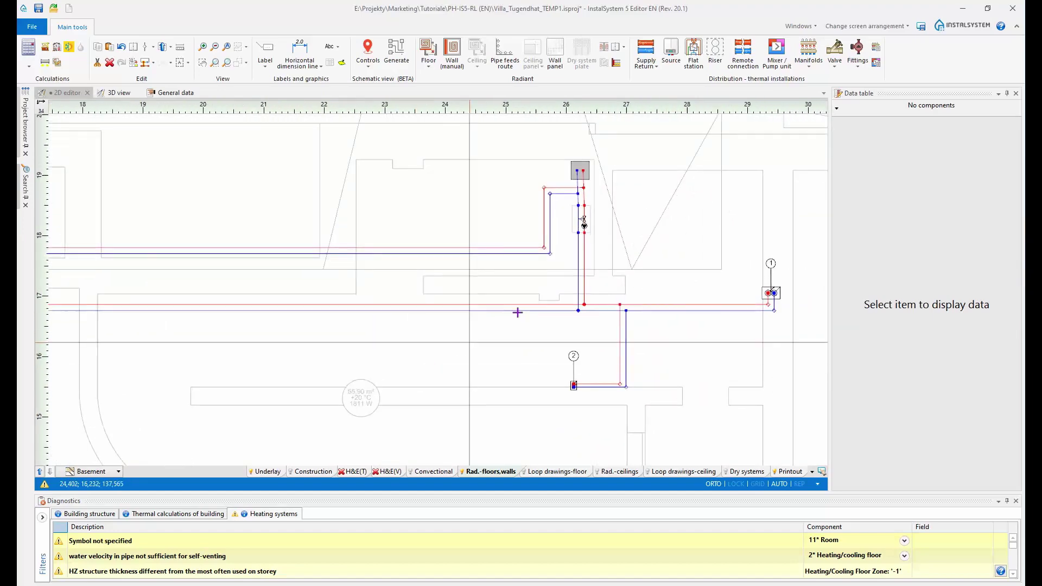
scroll(585, 223, "up", 8)
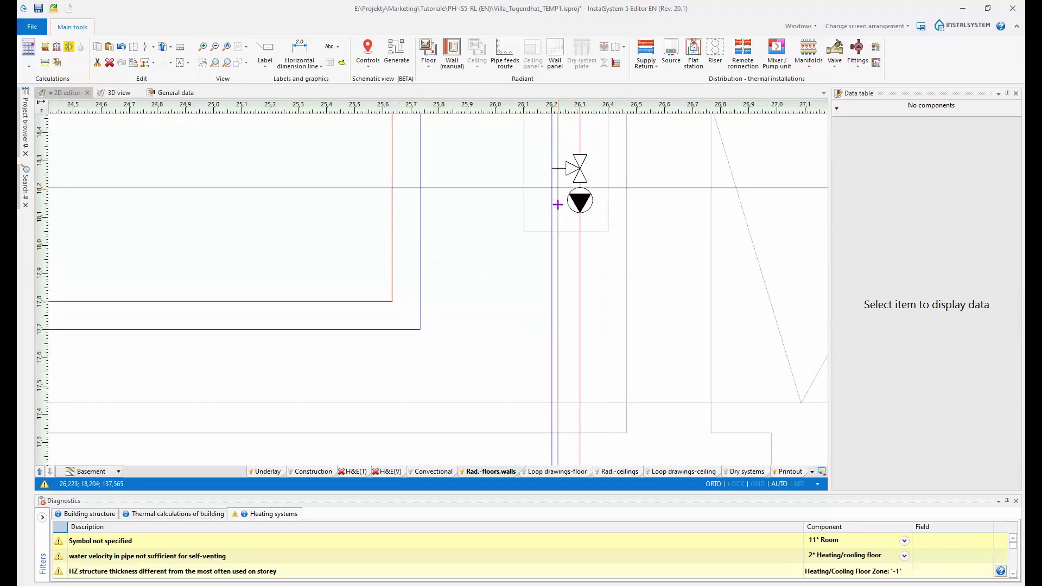
scroll(530, 220, "down", 10)
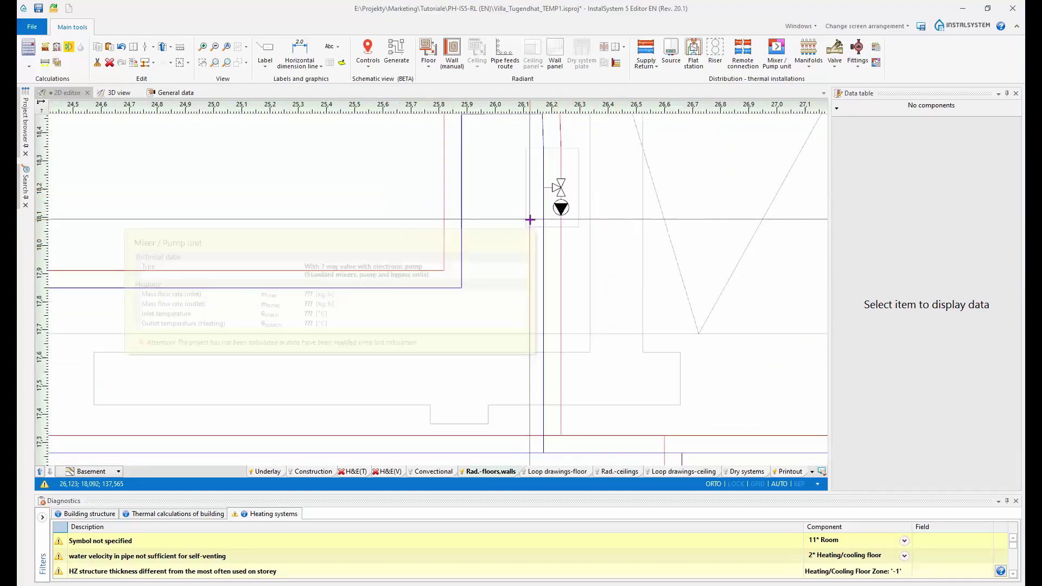
Step: Trace the pipe-run pair from riser 4 along the basement to its junction between the heat source and the mixer/pump unit
scroll(233, 352, "up", 5)
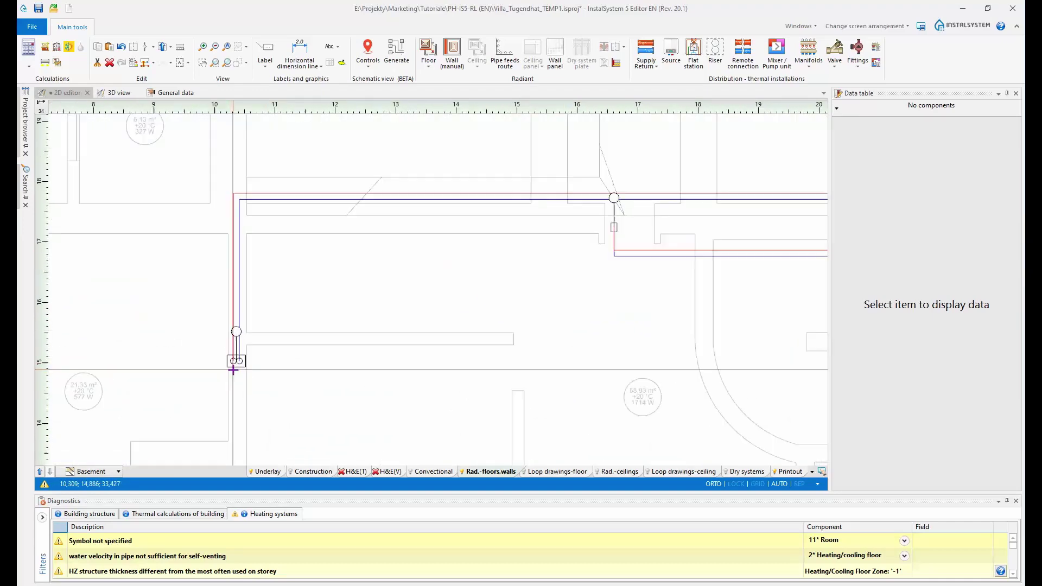
scroll(260, 327, "up", 2)
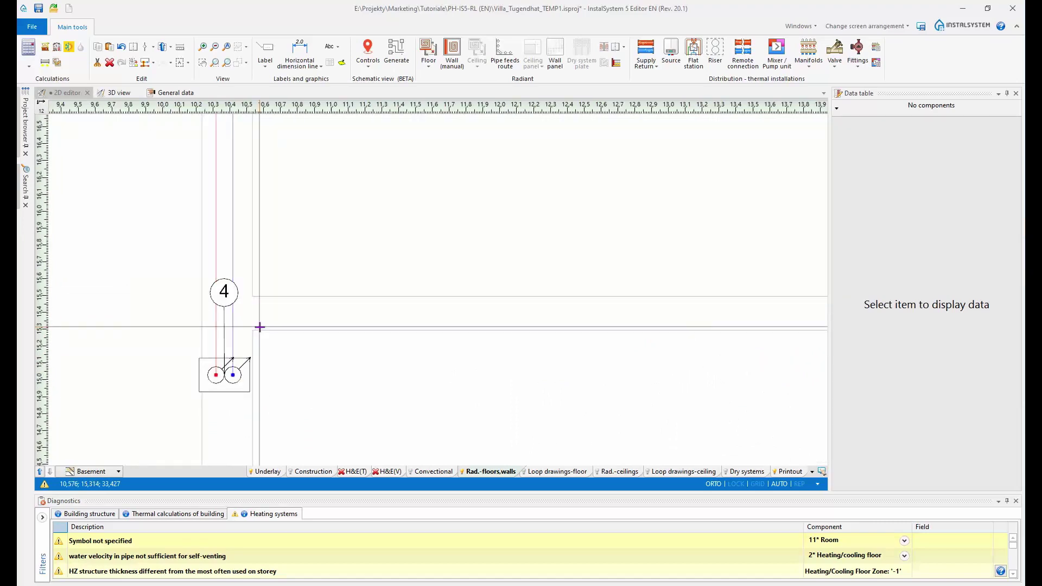
scroll(259, 327, "down", 2)
middle_click_drag(427, 274, 356, 398)
scroll(355, 398, "down", 2)
middle_click_drag(610, 294, 375, 319)
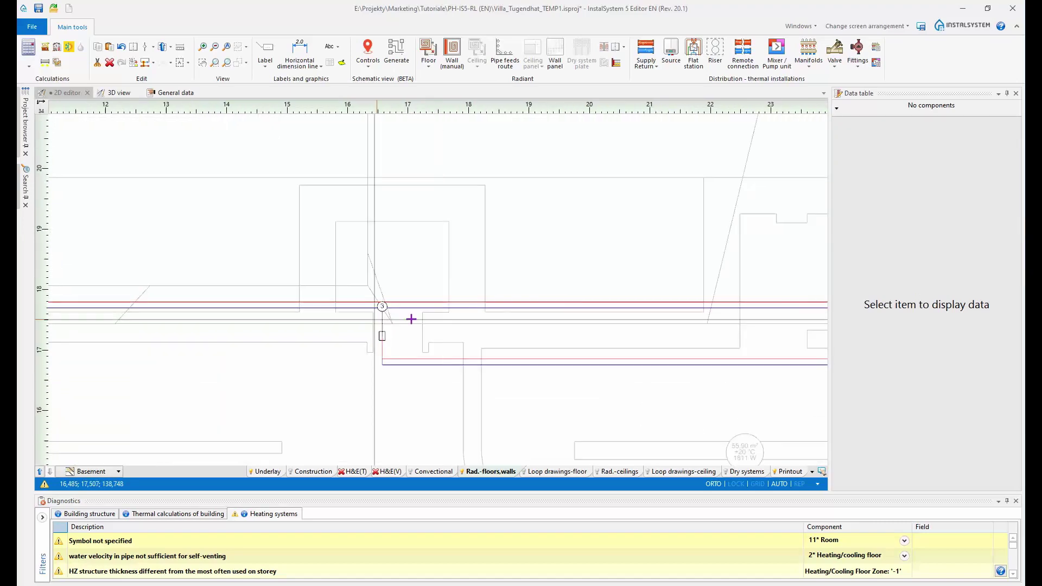
middle_click_drag(677, 298, 382, 302)
scroll(676, 271, "up", 2)
scroll(672, 251, "up", 2)
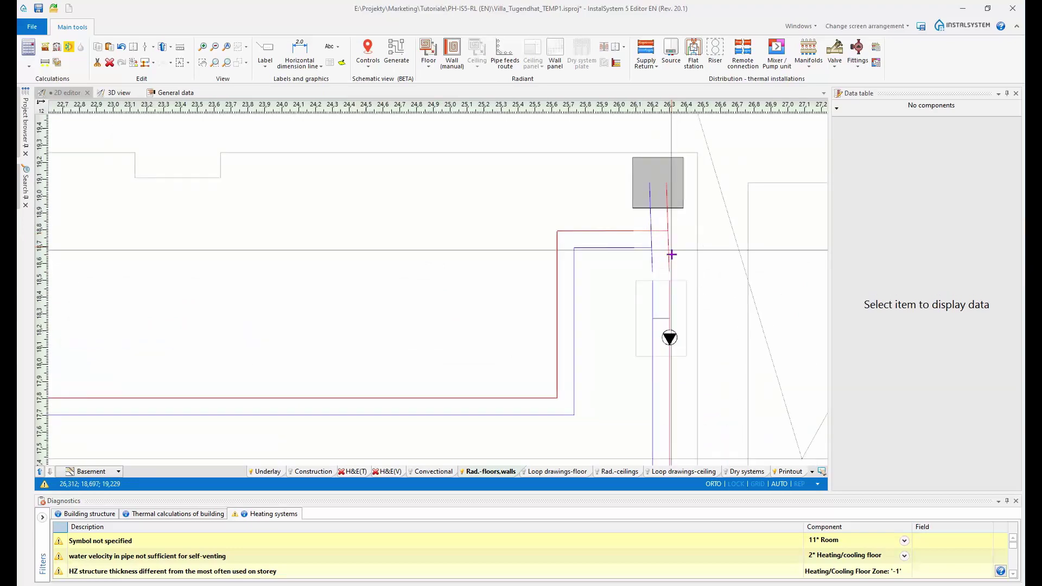
scroll(659, 272, "up", 3)
middle_click_drag(739, 246, 712, 303)
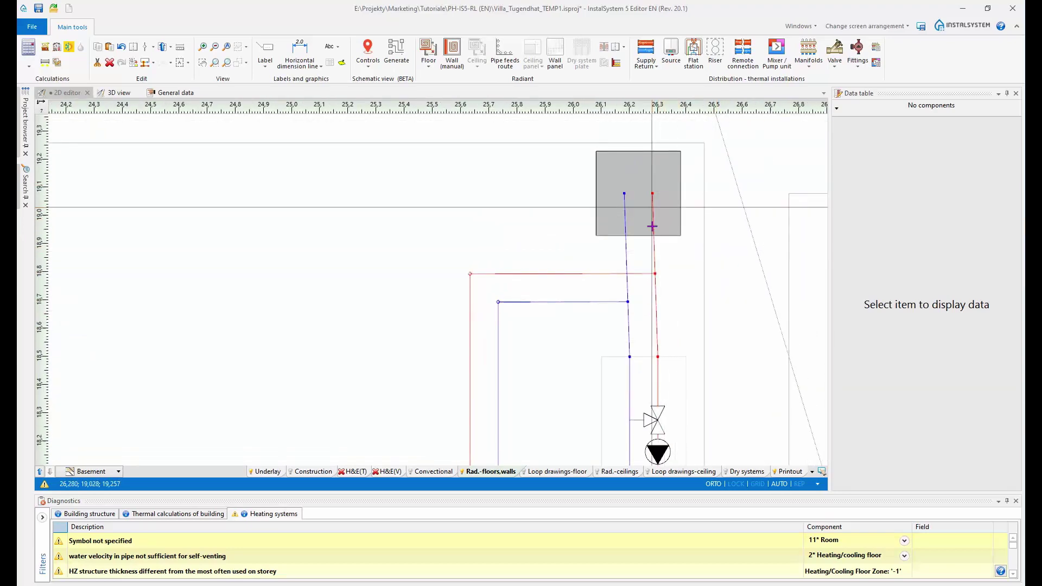
scroll(650, 306, "down", 2)
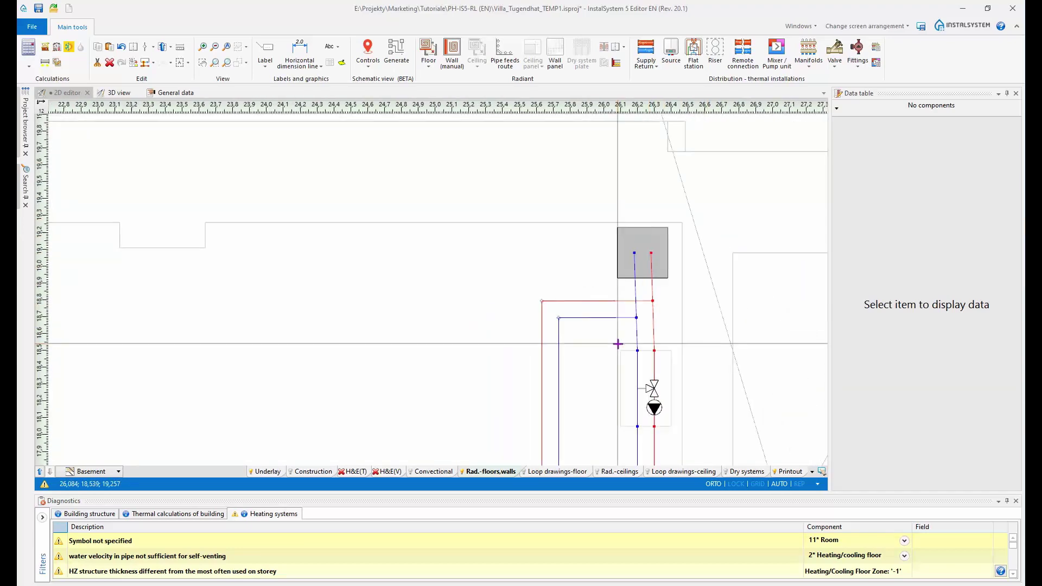
scroll(618, 343, "down", 2)
middle_click_drag(677, 391, 659, 329)
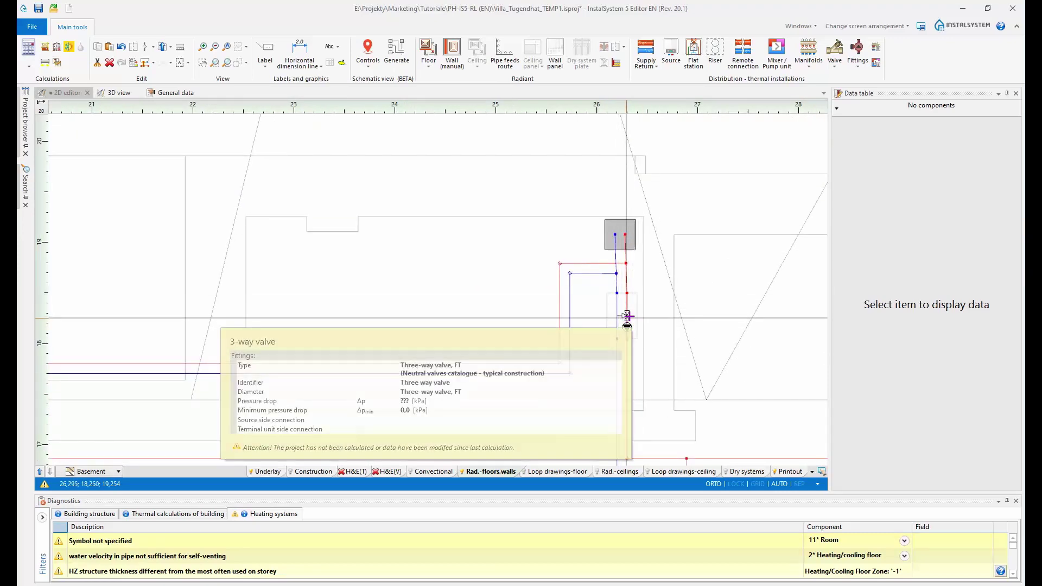
Step: Follow riser 4 from the basement to the ground level and examine its connection to the floor heating manifold
scroll(636, 328, "down", 4)
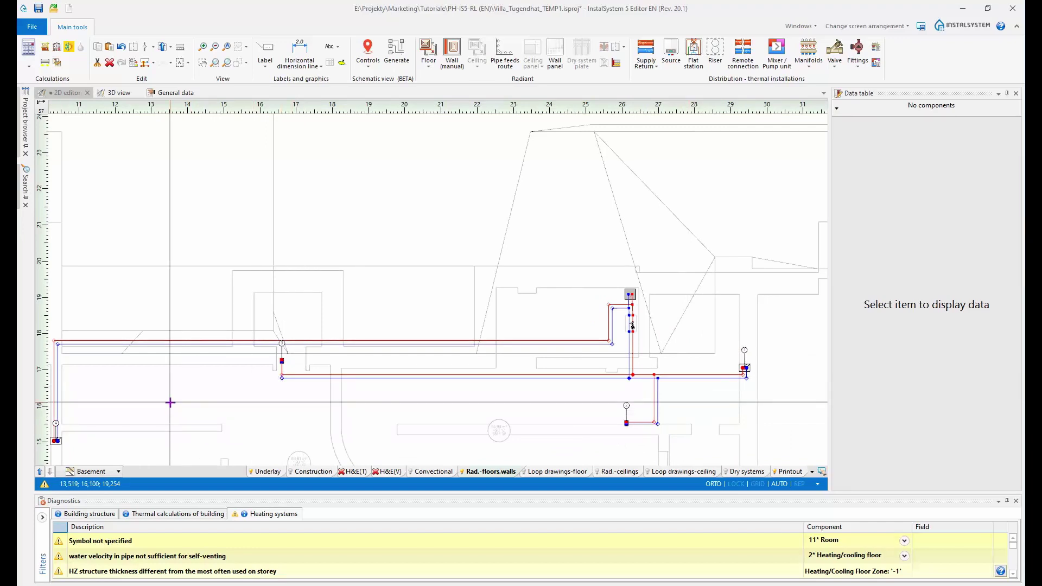
scroll(344, 375, "up", 2)
scroll(186, 421, "up", 2)
scroll(263, 401, "up", 1)
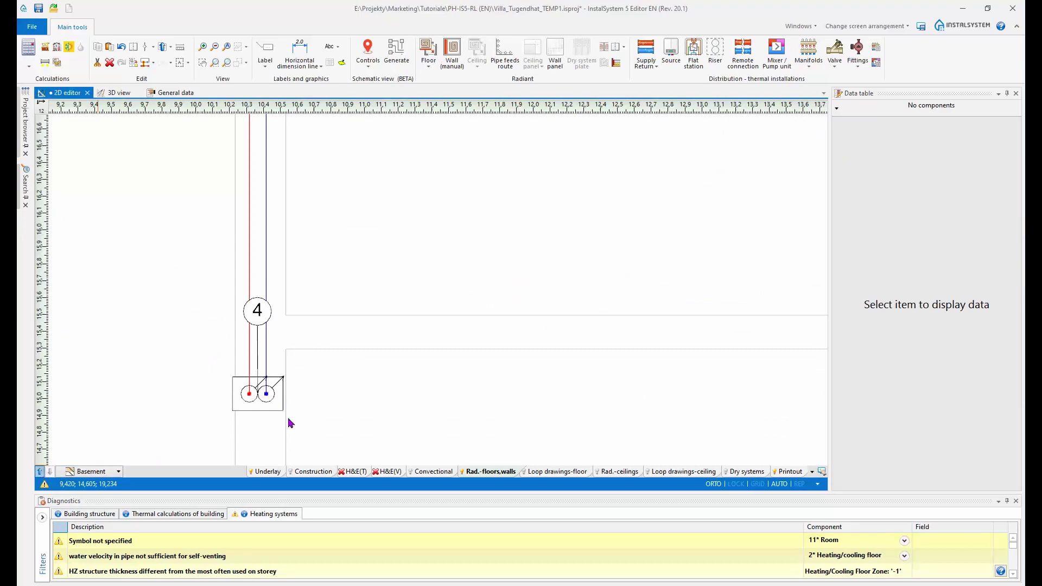
scroll(391, 312, "up", 4)
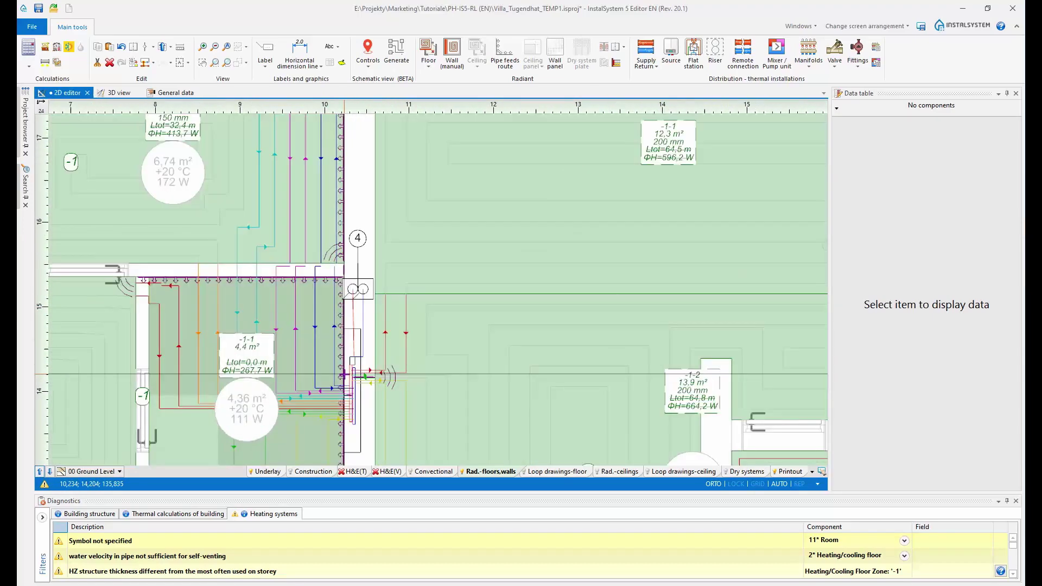
scroll(344, 374, "up", 2)
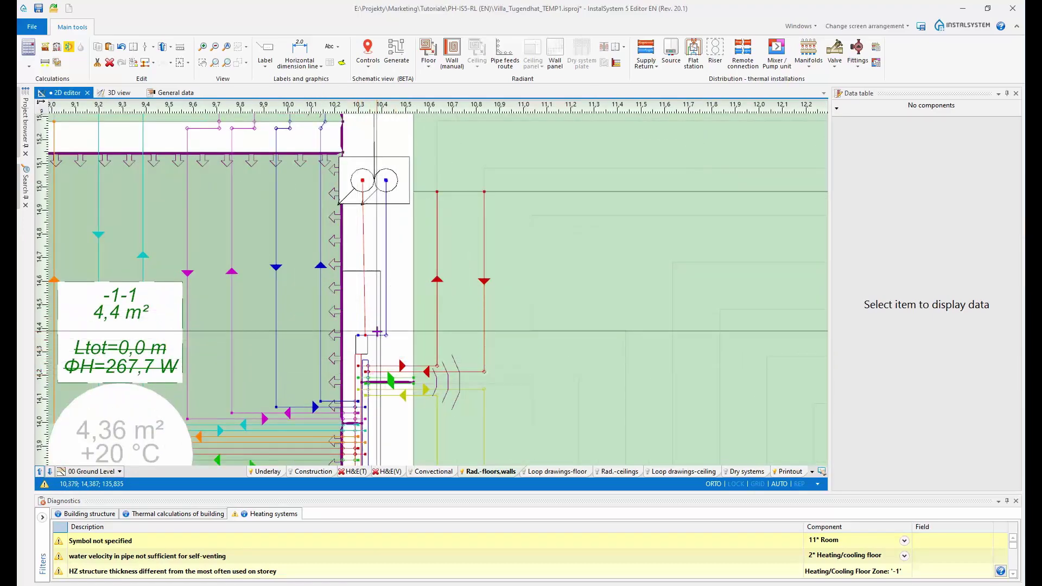
scroll(376, 331, "down", 1)
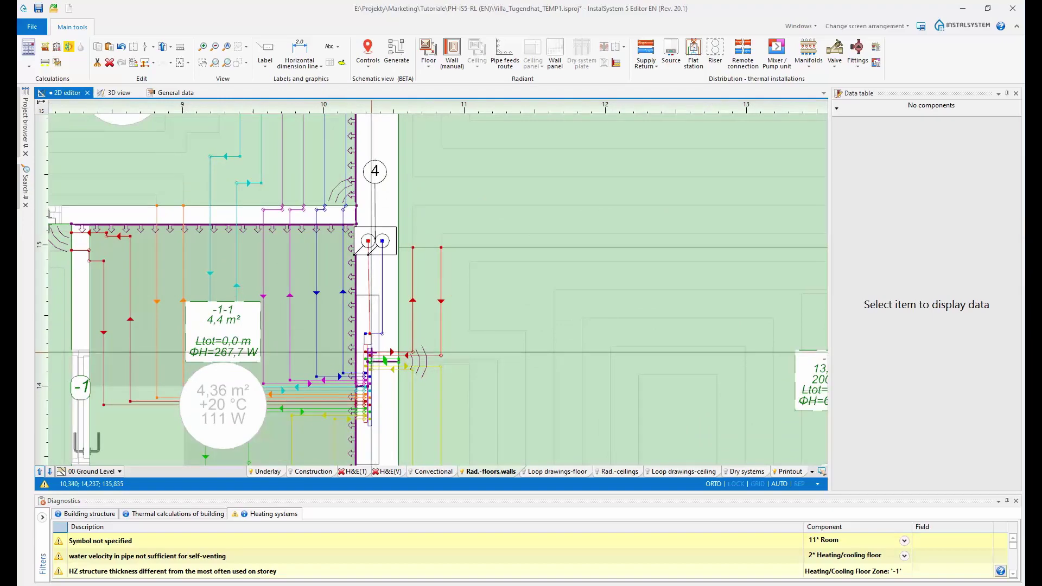
mouse_move(369, 355)
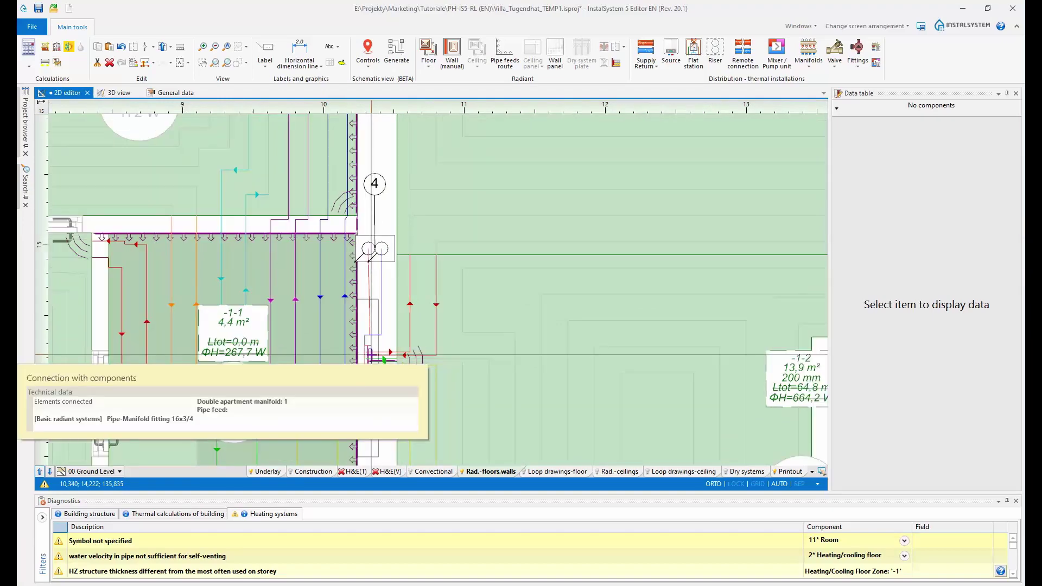
scroll(575, 350, "down", 10)
middle_click_drag(572, 319, 495, 264)
Step: Save the project under the name Villa_Tugendhat_TEMP2.isproj, replacing the existing file
left_click(31, 28)
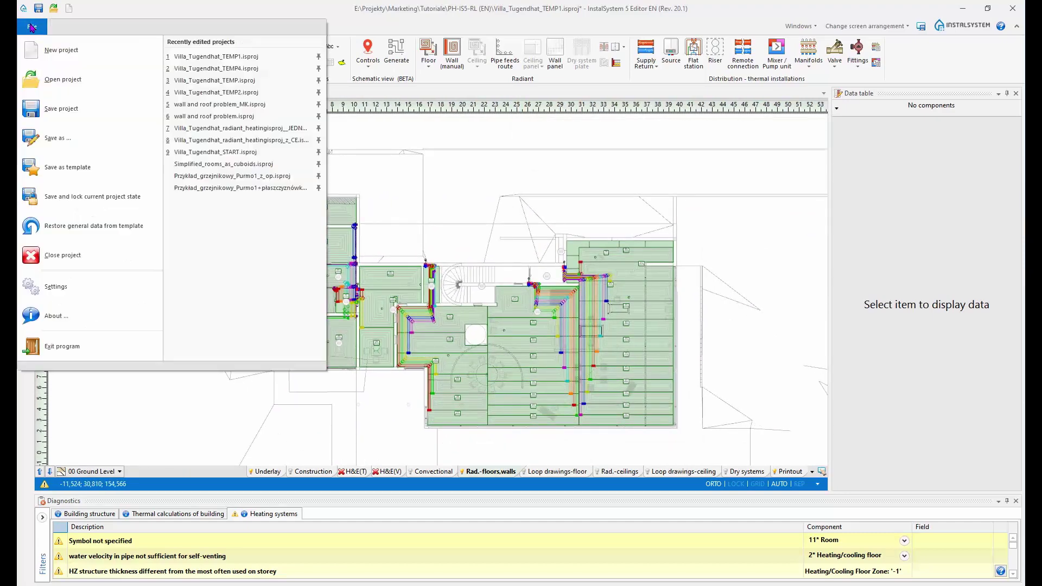
left_click(58, 139)
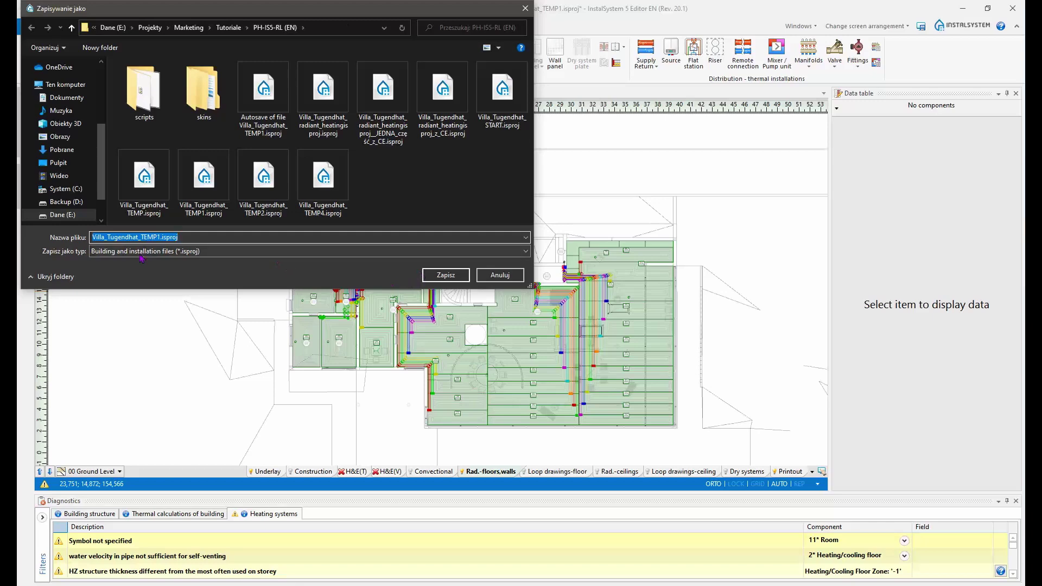
left_click(160, 237)
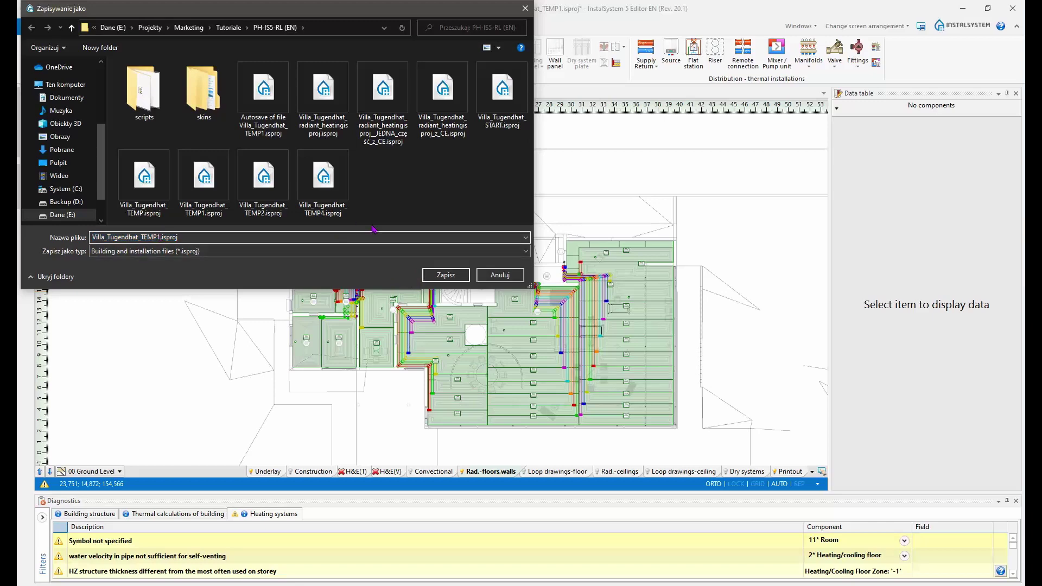
key("BackSpace")
type("2")
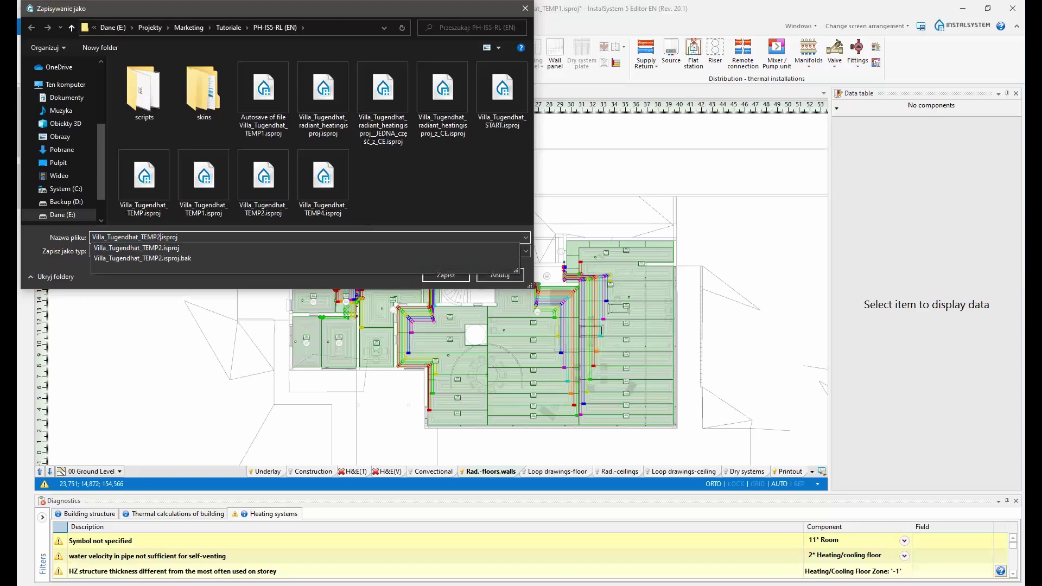
left_click(374, 284)
left_click(439, 276)
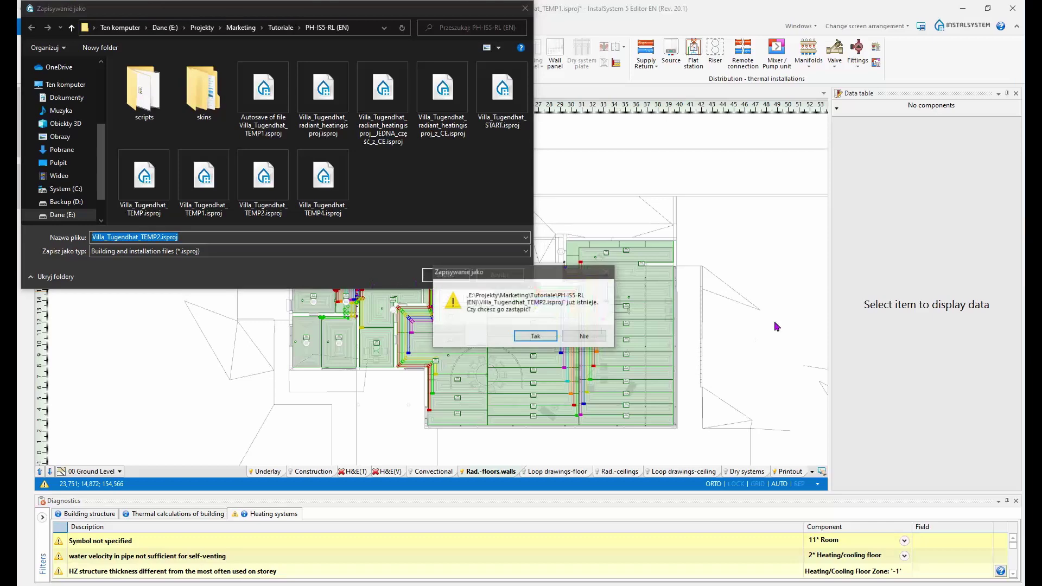
left_click(544, 340)
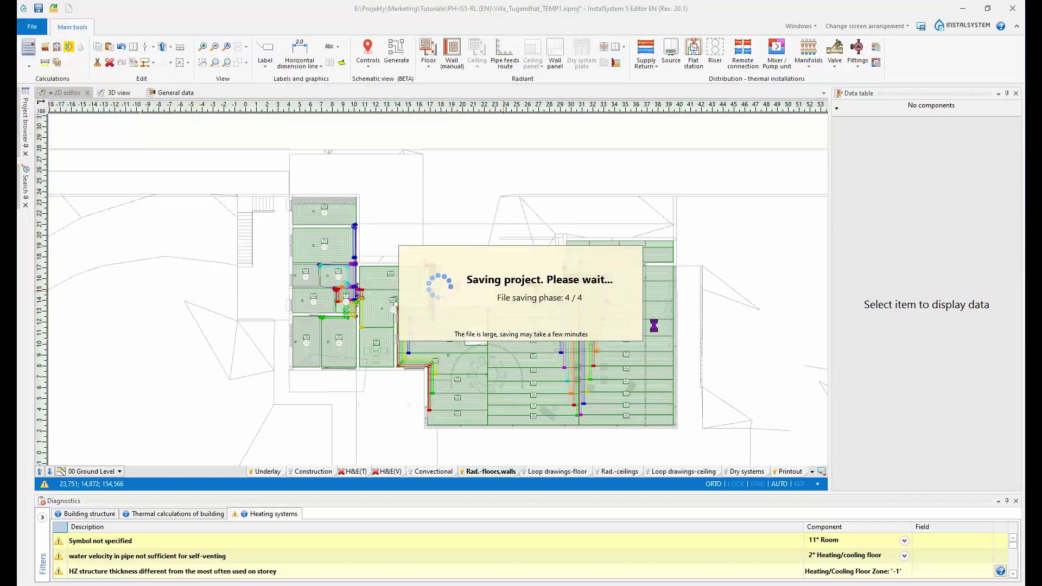
Step: Check the supply temperatures of the control circuits in the thermal systems' source settings and return to the floor plan
left_click(174, 96)
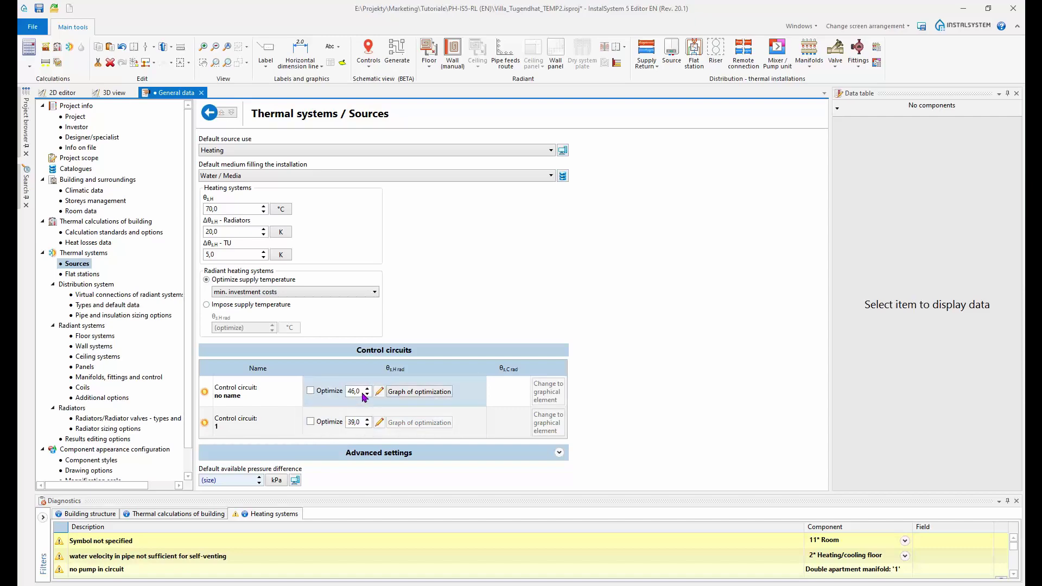
left_click(61, 95)
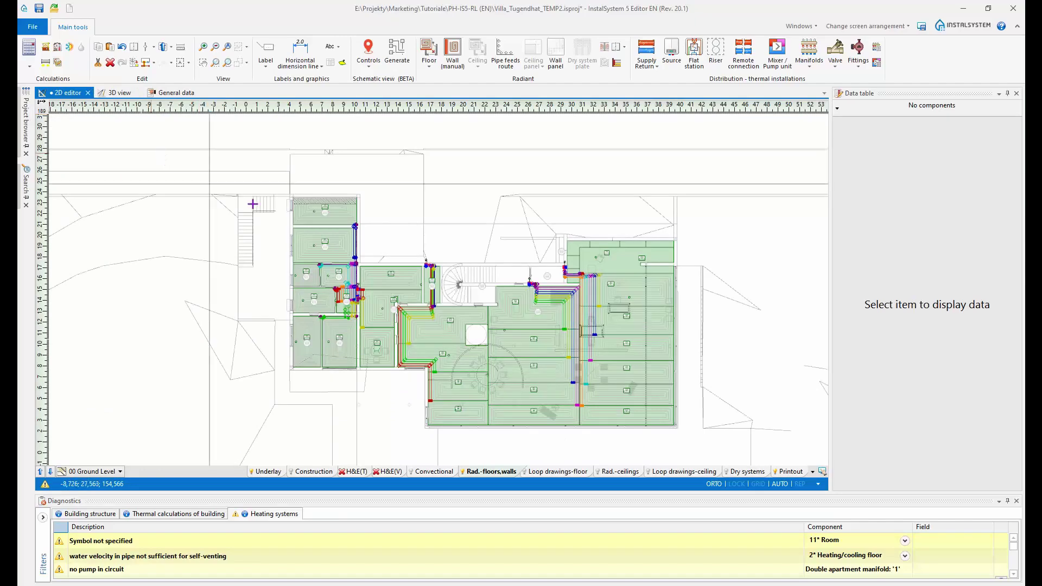
Step: Locate the mixer/pump unit below the heat source on the basement plan and set its symbol to Mixer
left_click(50, 471)
scroll(597, 340, "down", 3)
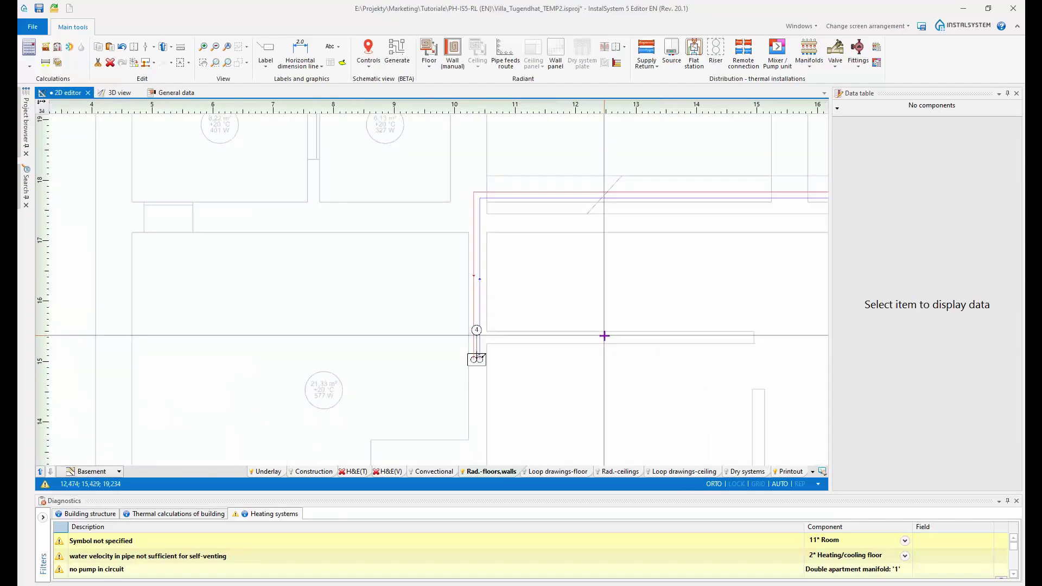
middle_click_drag(608, 308, 460, 317)
scroll(647, 338, "down", 2)
middle_click_drag(791, 346, 588, 319)
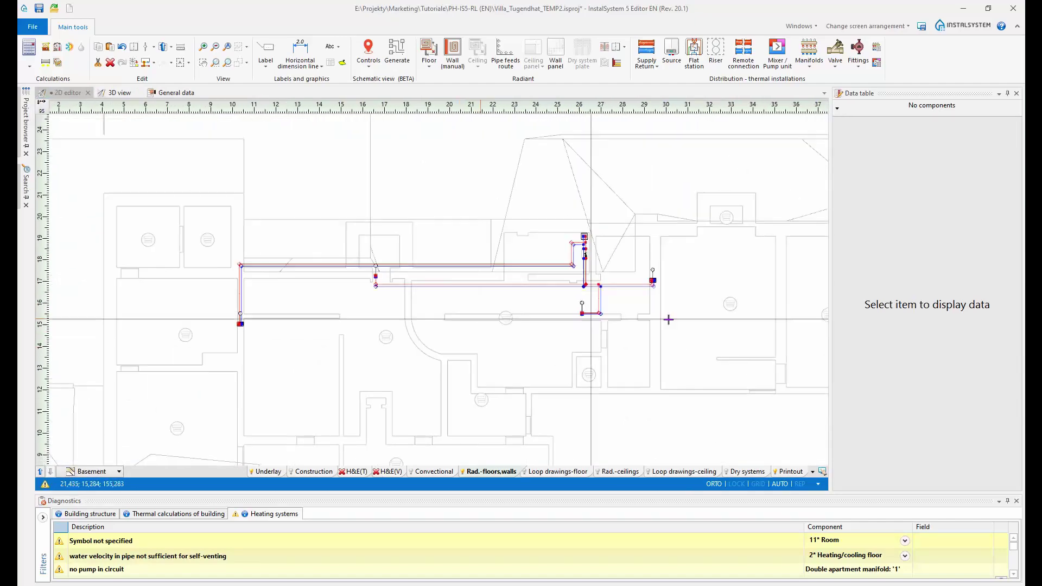
middle_click_drag(731, 260, 590, 279)
scroll(578, 222, "up", 10)
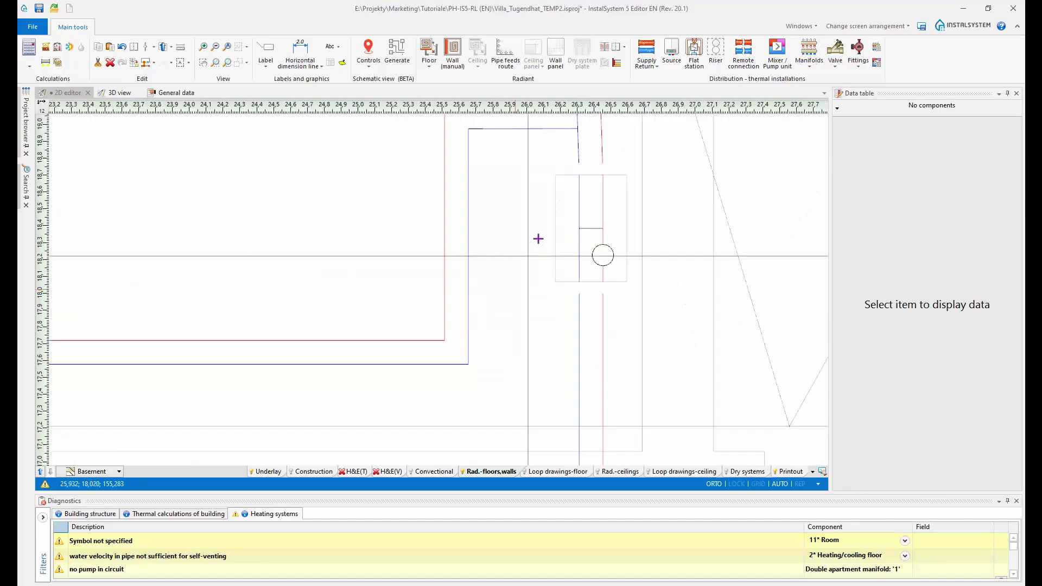
left_click(575, 226)
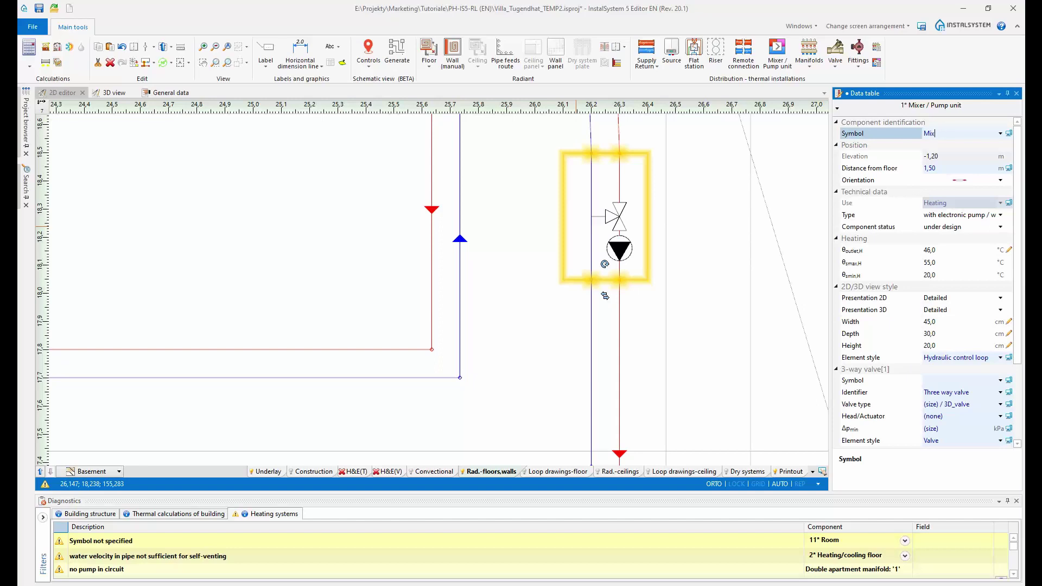
key("Return")
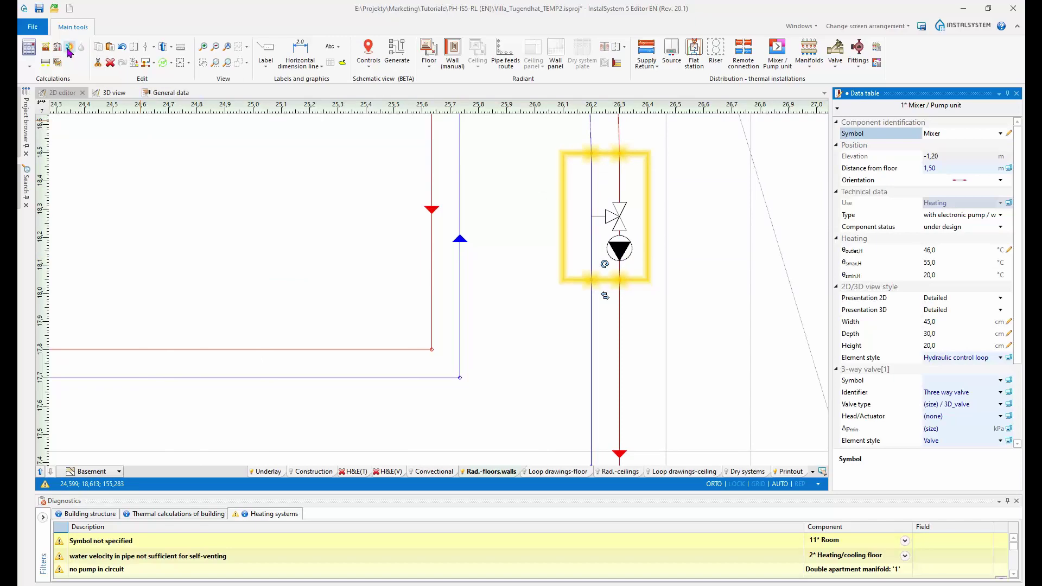
Step: Calculate the heating systems and check the Mixer control circuit's supply temperature in the thermal systems' source settings
left_click(69, 47)
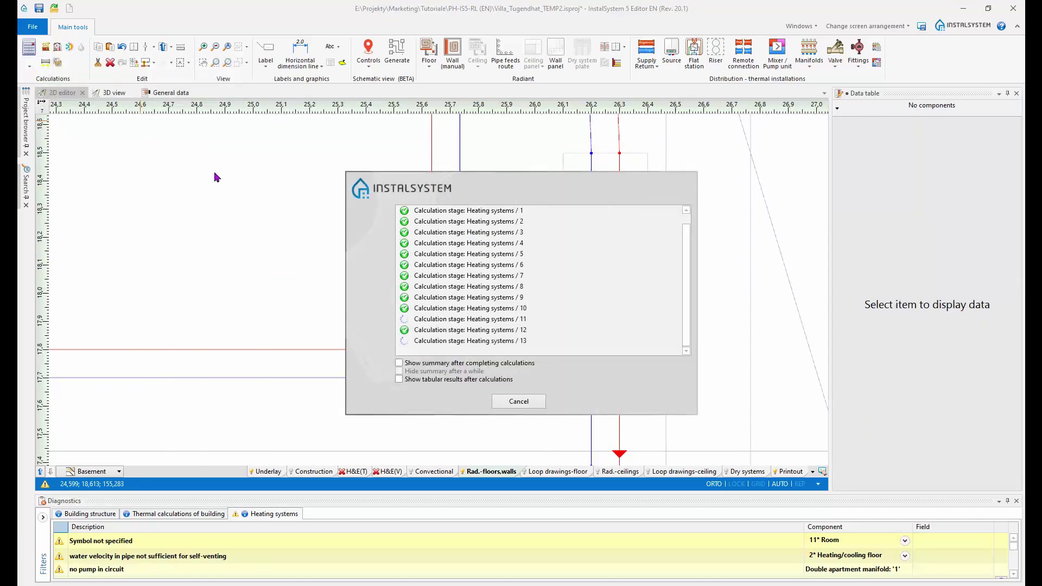
left_click(165, 93)
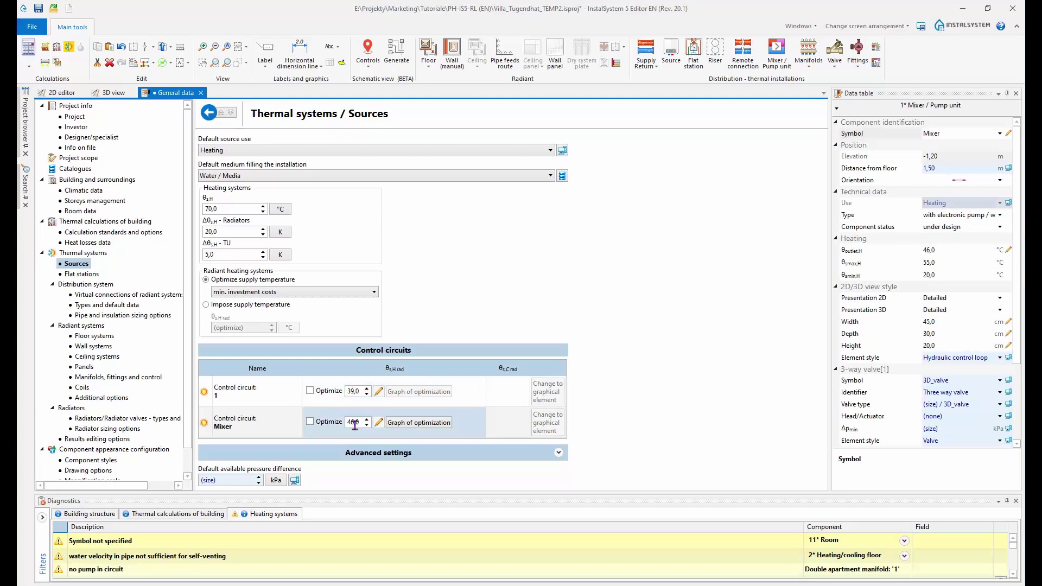
left_click(61, 93)
Step: Select the basement mixer/pump unit and check its heating outlet temperature
scroll(460, 253, "down", 2)
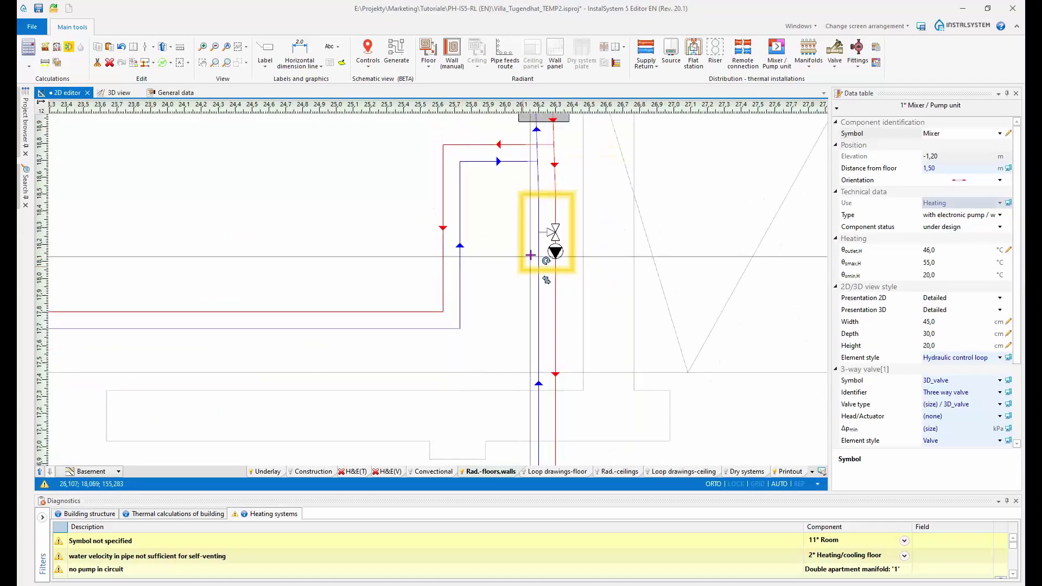
scroll(530, 253, "up", 2)
left_click(531, 235)
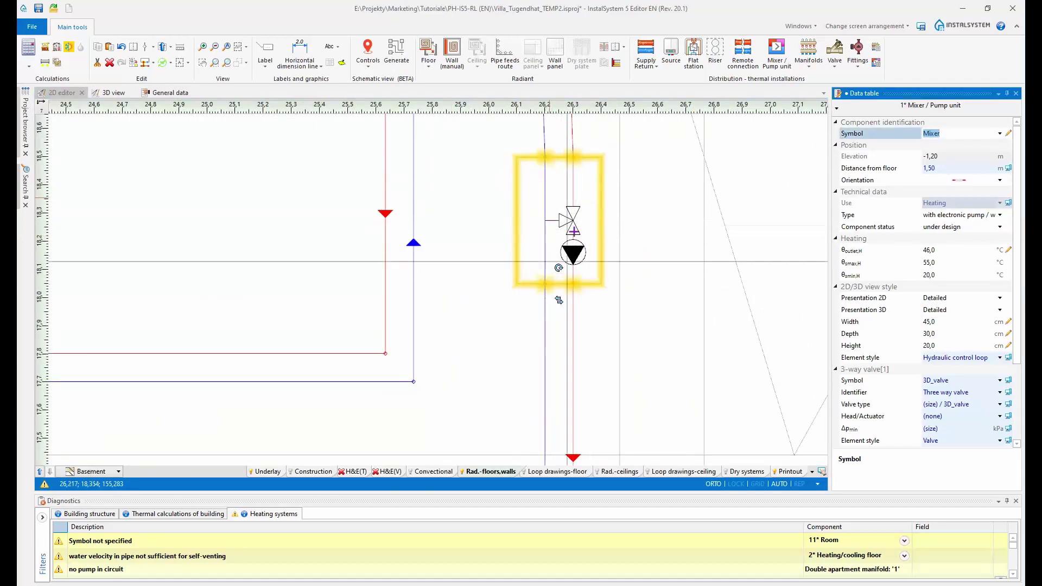
left_click(953, 249)
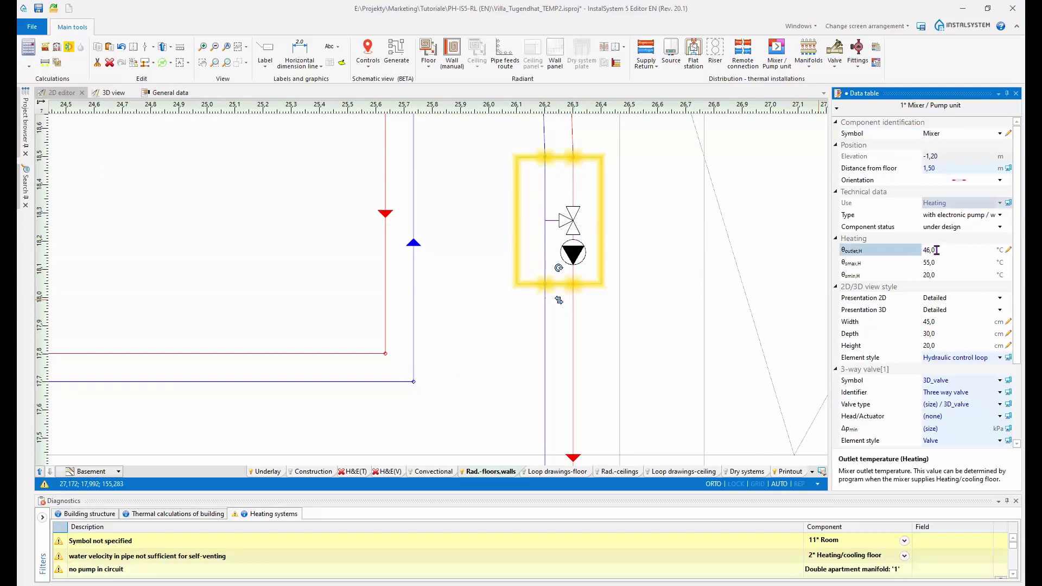
Step: Examine the outlet temperature of the pumping and mixing set in the ground-level apartment manifold fed by riser 4
left_click(40, 471)
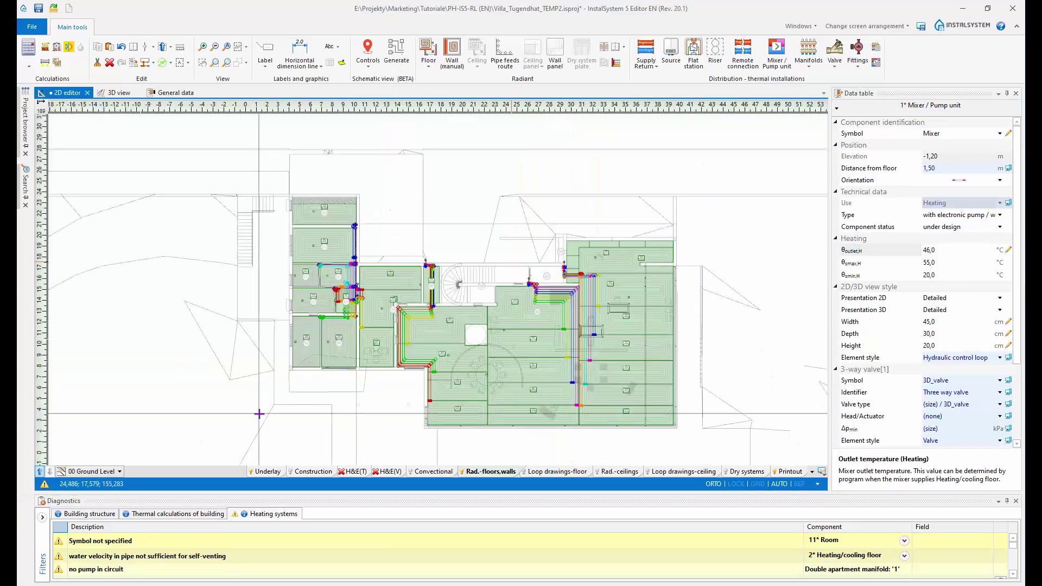
scroll(357, 293, "up", 10)
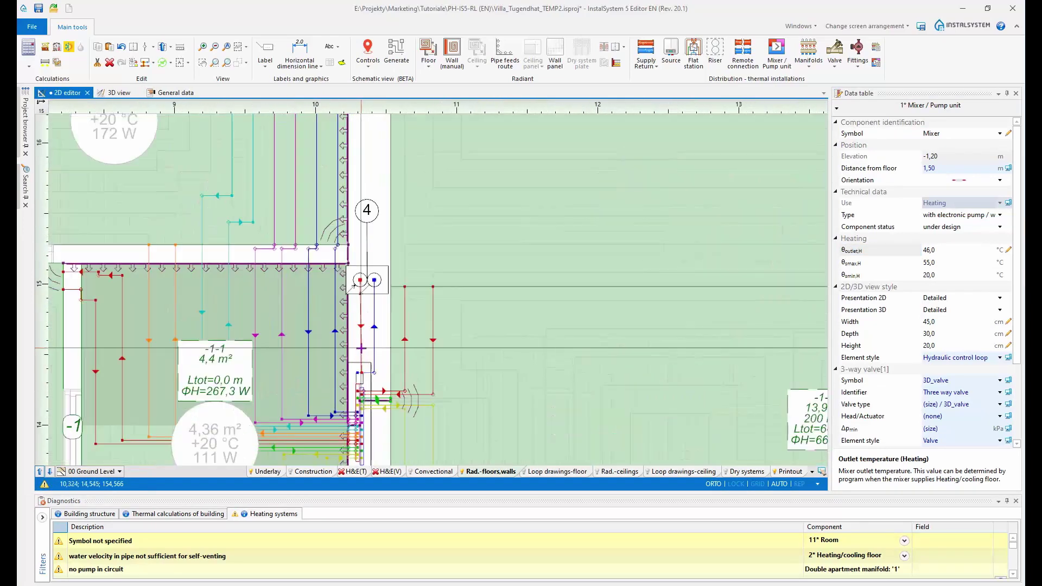
scroll(361, 347, "up", 4)
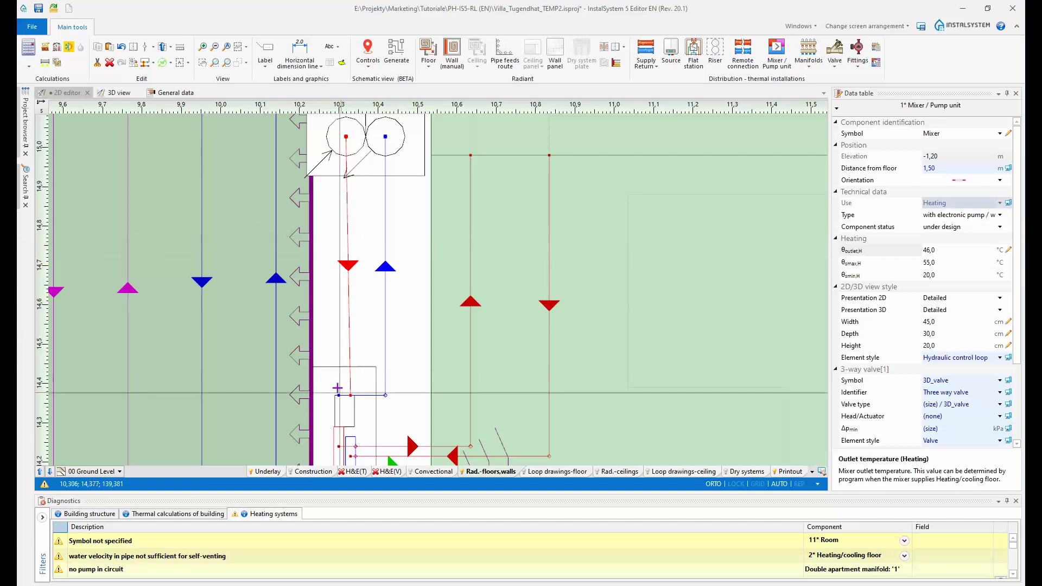
left_click(337, 388)
left_click(931, 335)
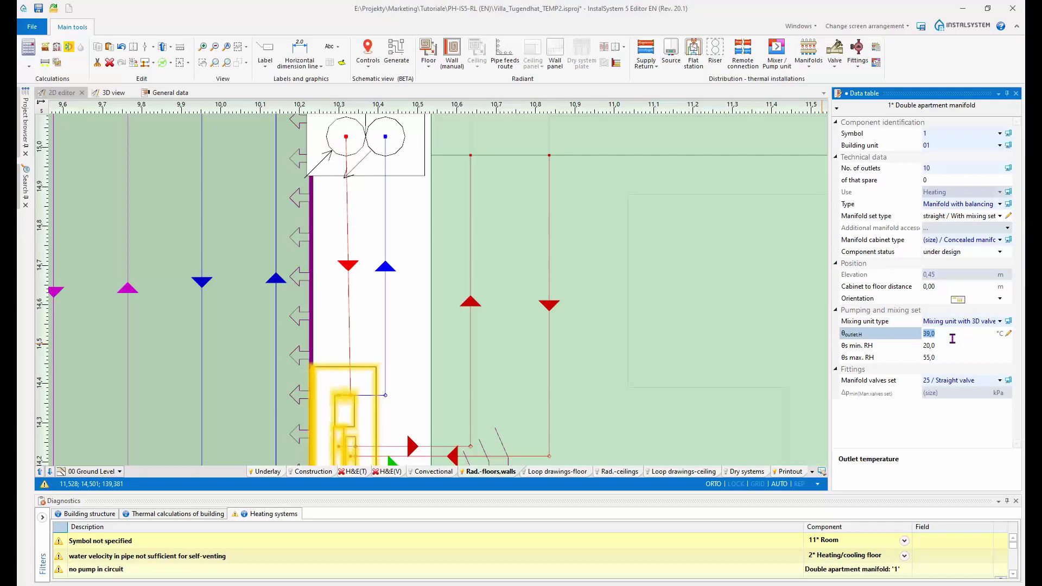
scroll(332, 357, "down", 4)
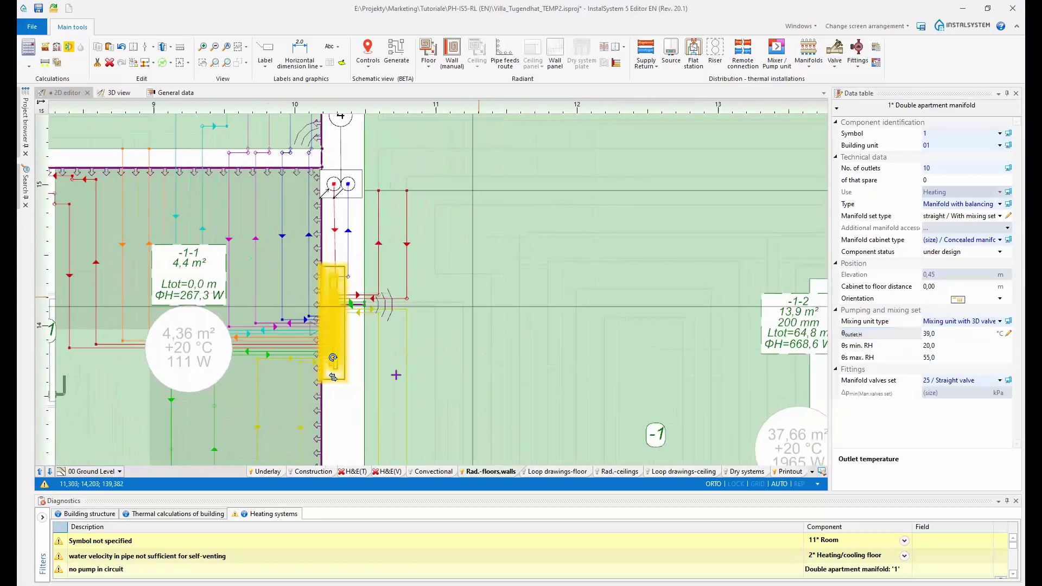
scroll(332, 357, "up", 1)
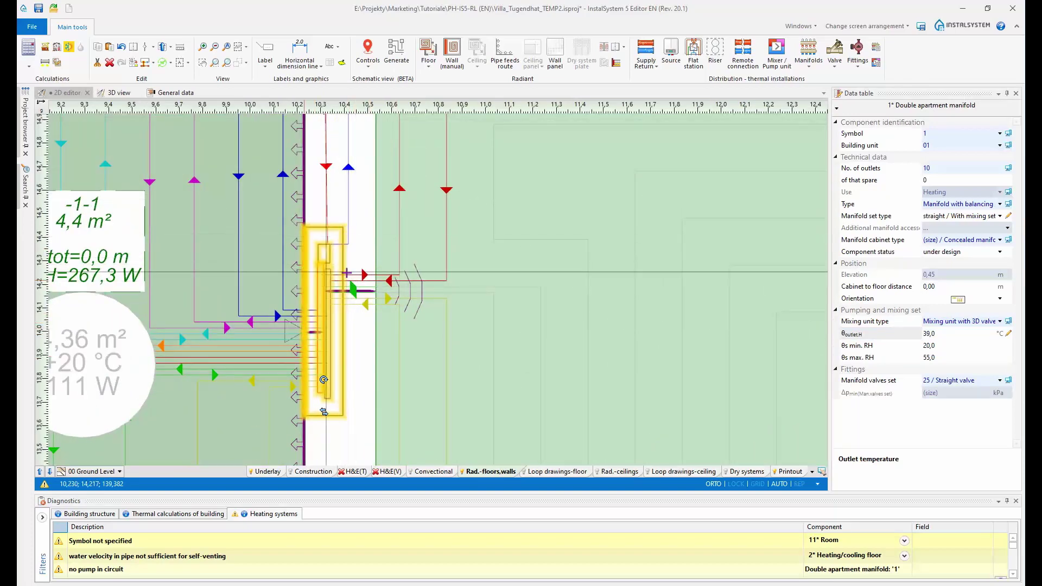
left_click(946, 333)
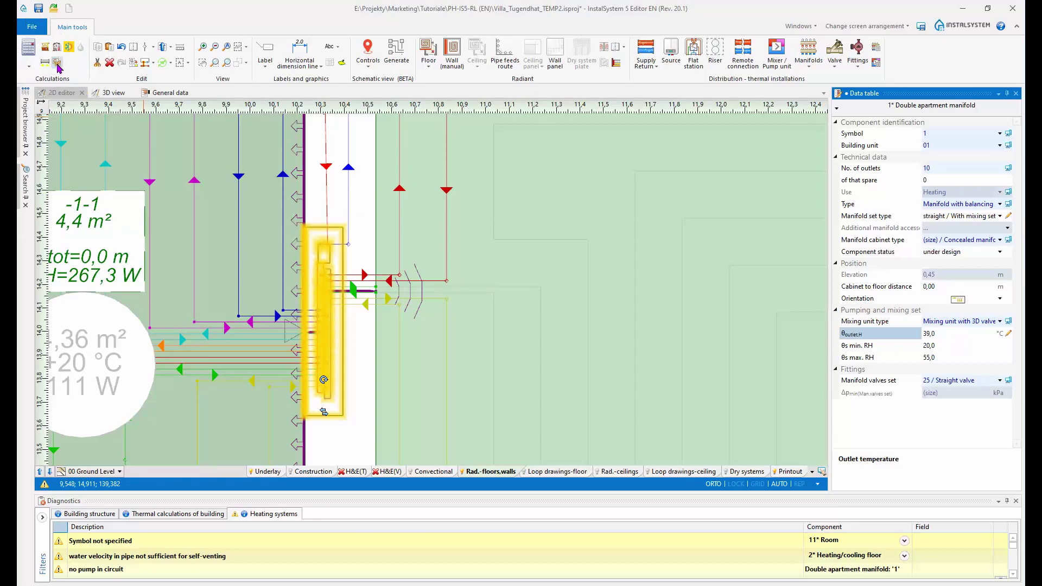
Step: In the interactive radiant systems calculations, set the 8.9 m² zone's supply-return temperature difference to 14.1 K and recalculate
left_click(57, 64)
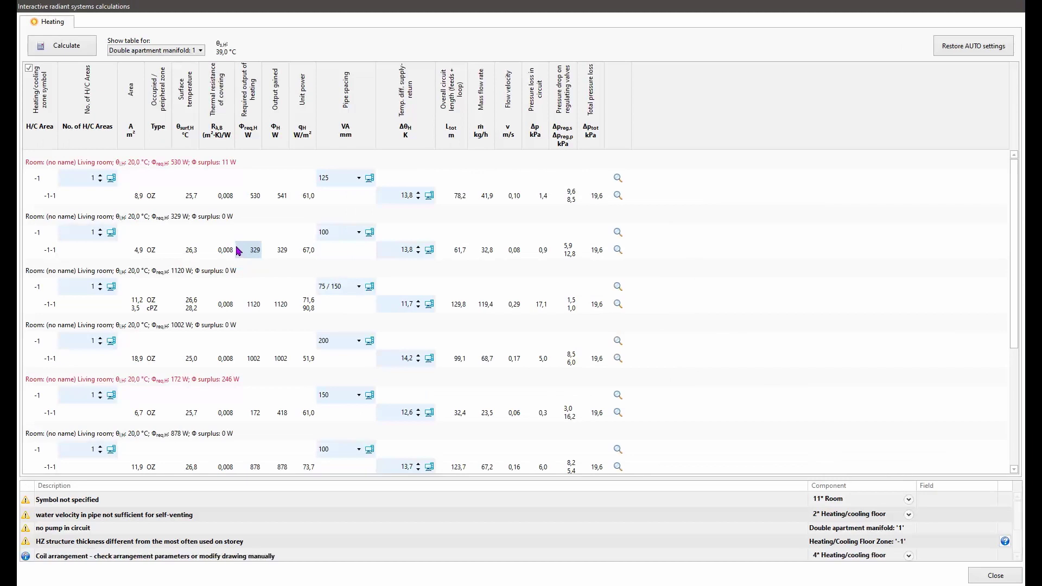
left_click(61, 198)
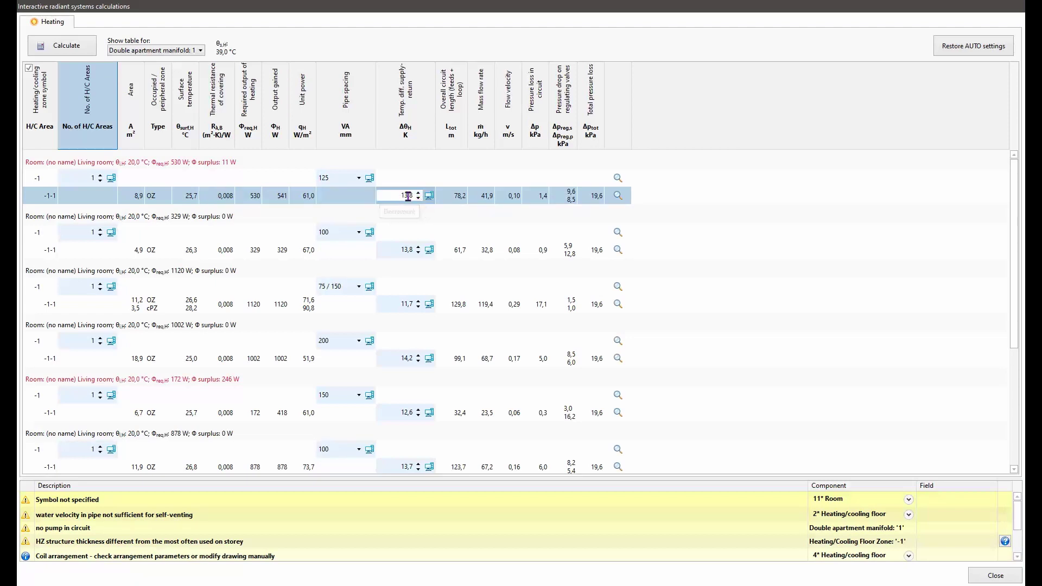
key("ctrl")
key("ctrl")
key("ctrl")
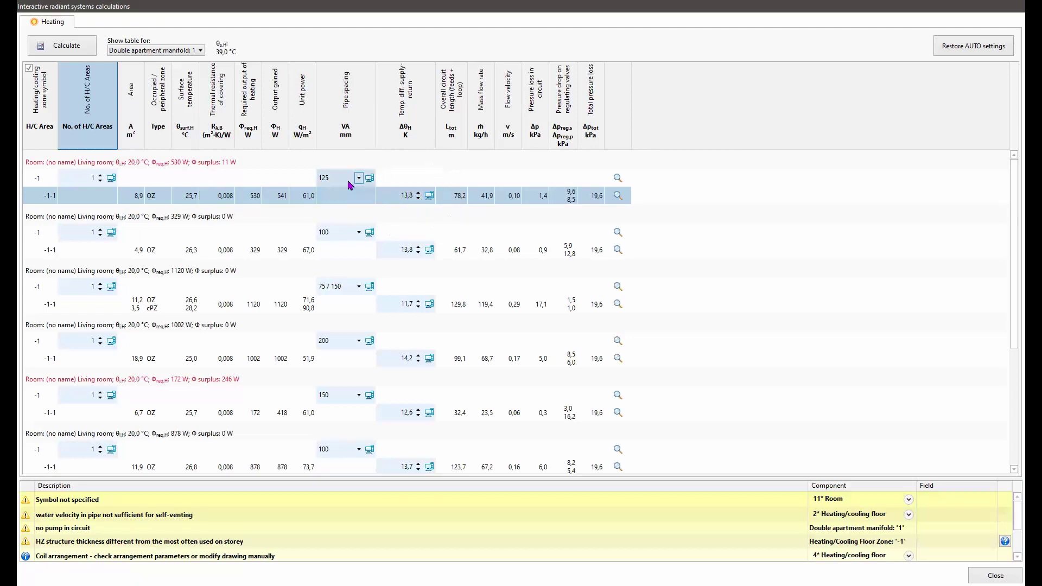
key("ctrl")
key("ctrl")
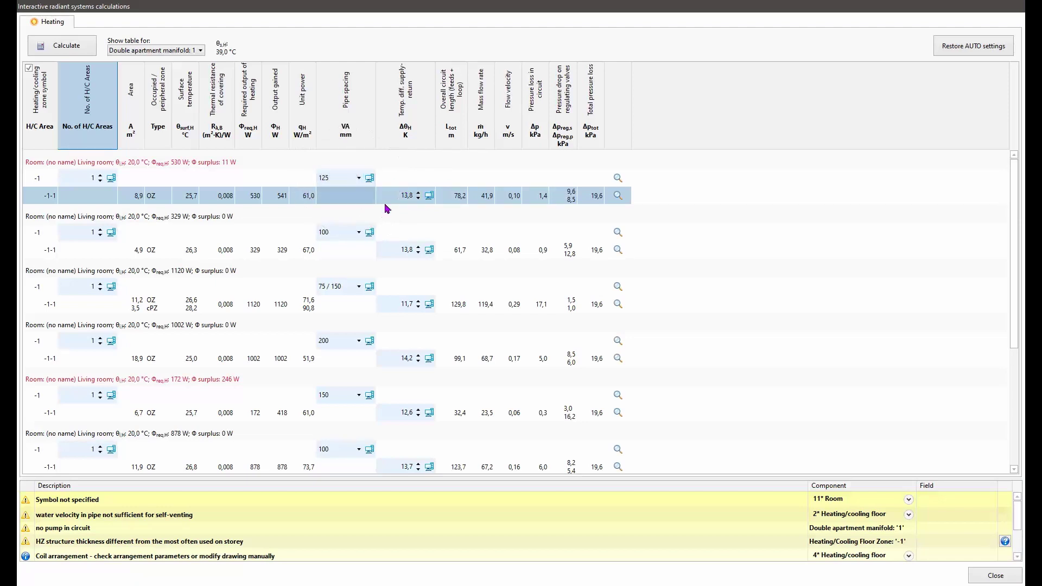
left_click(419, 193)
left_click(419, 194)
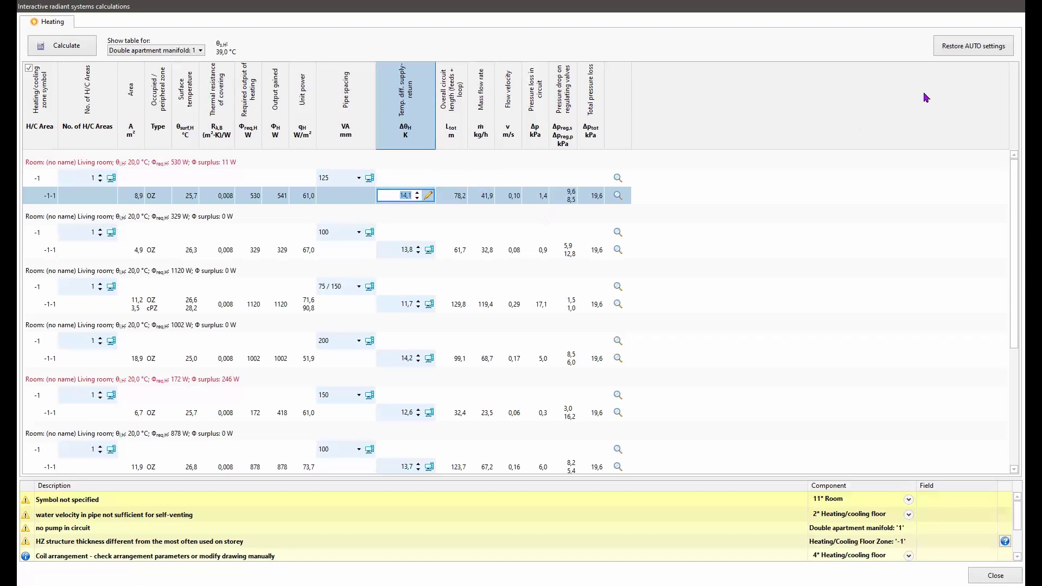
left_click(67, 48)
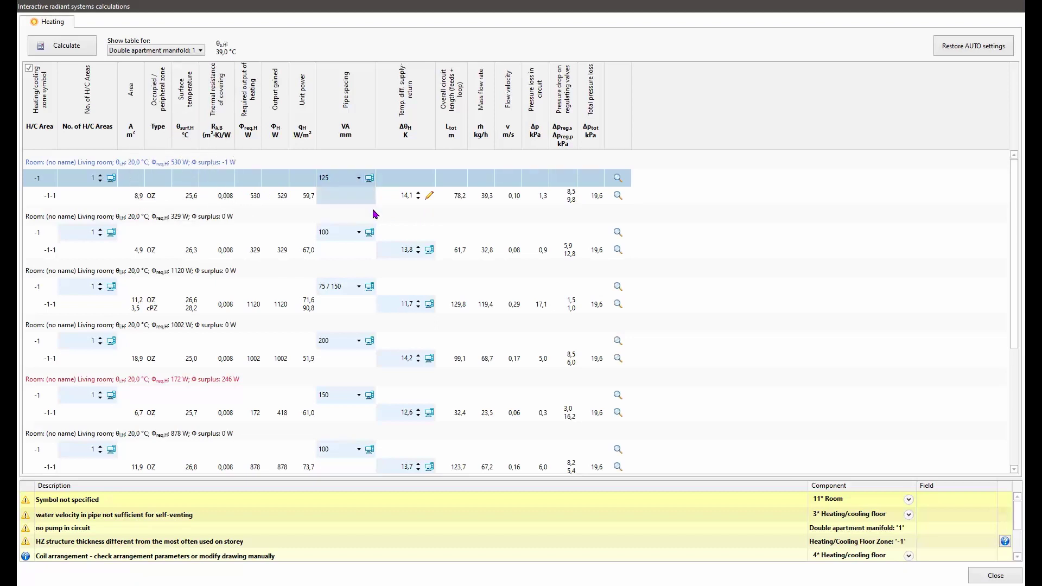
Step: Set the pipe spacing of the 4.9 m² heating zone to 125 mm and recalculate the radiant systems
left_click(358, 232)
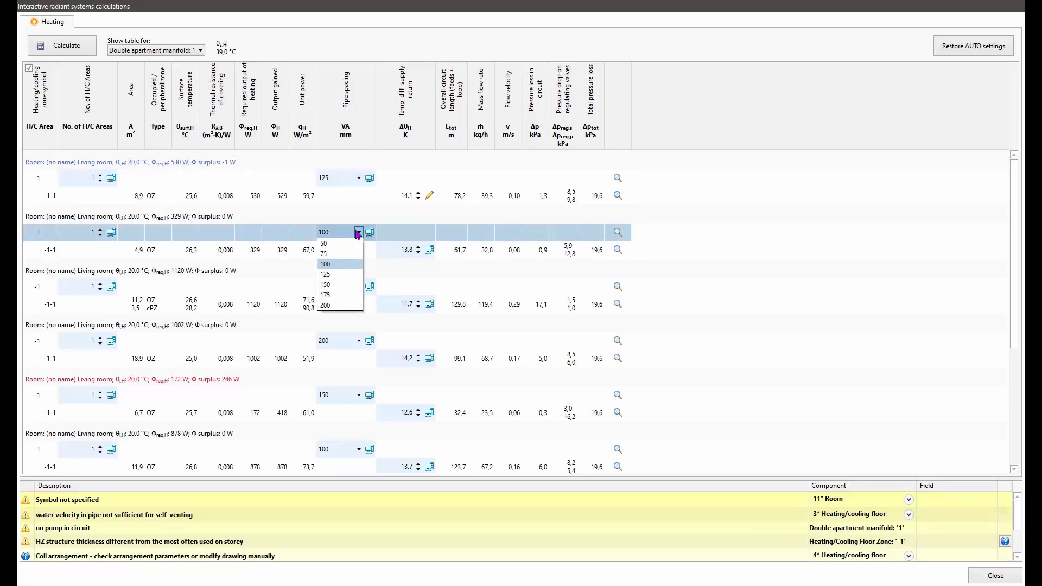
left_click(328, 275)
left_click(69, 47)
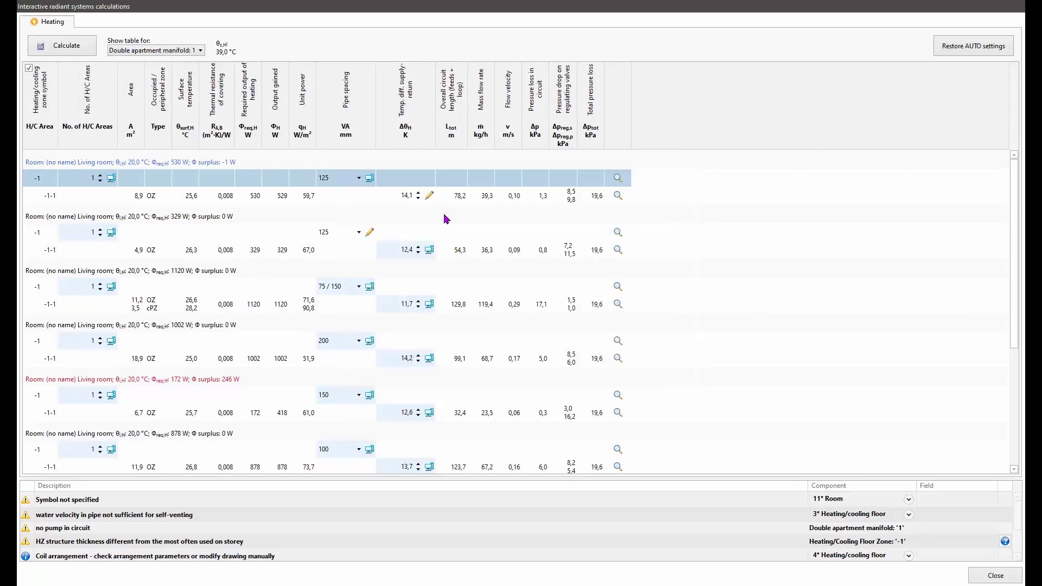
left_click(392, 249)
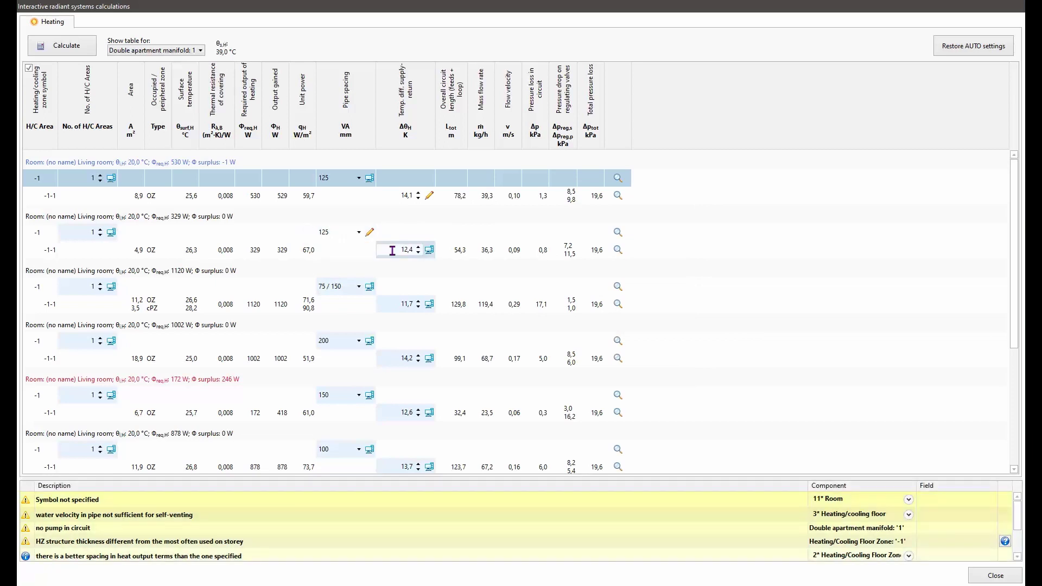
left_click(1001, 576)
Step: Display the whole ground level's floor heating loops in the printout drawing
scroll(704, 362, "down", 8)
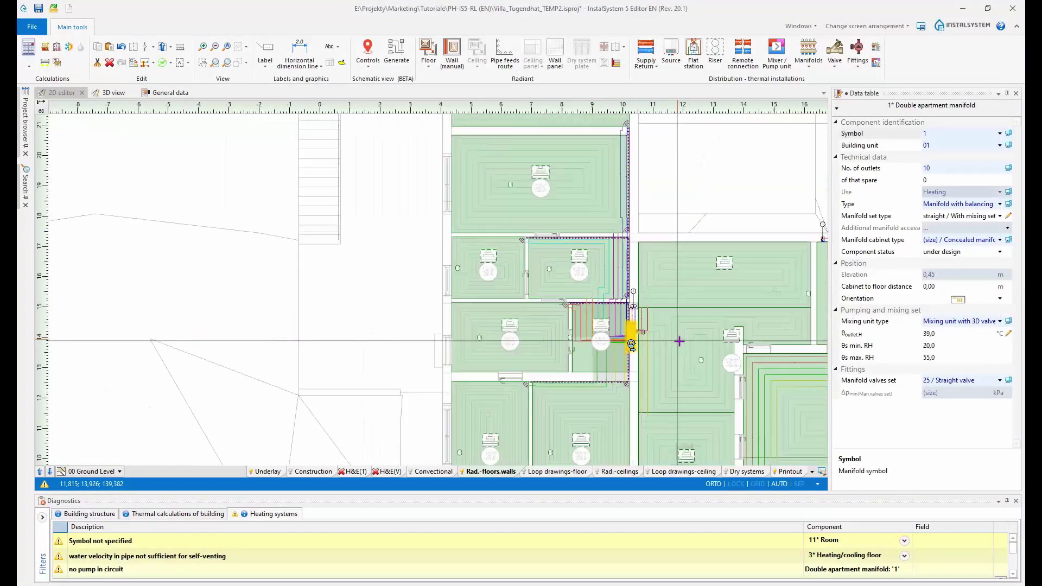
scroll(704, 363, "down", 4)
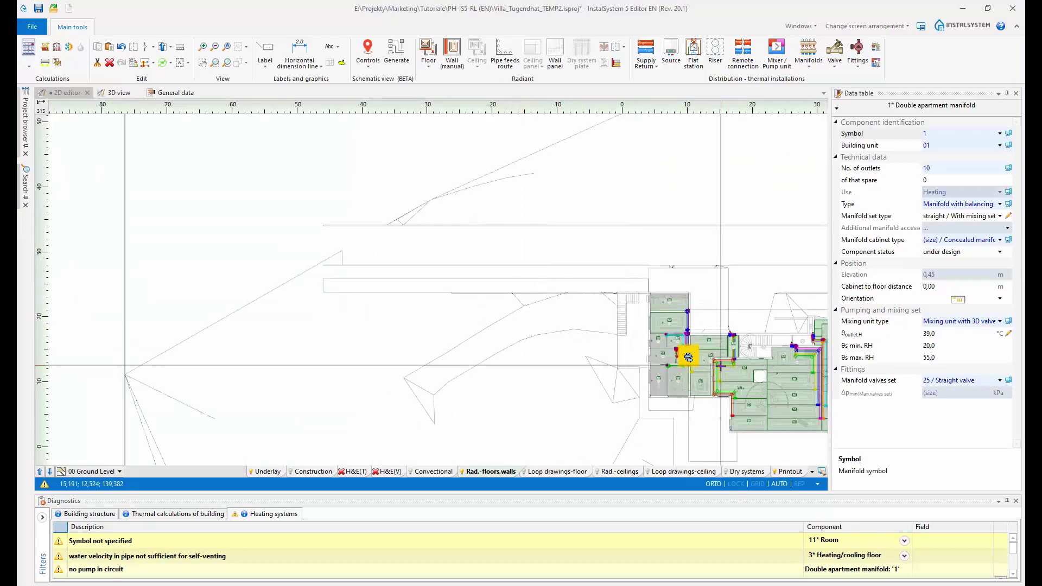
middle_click_drag(686, 361, 588, 350)
scroll(789, 436, "up", 3)
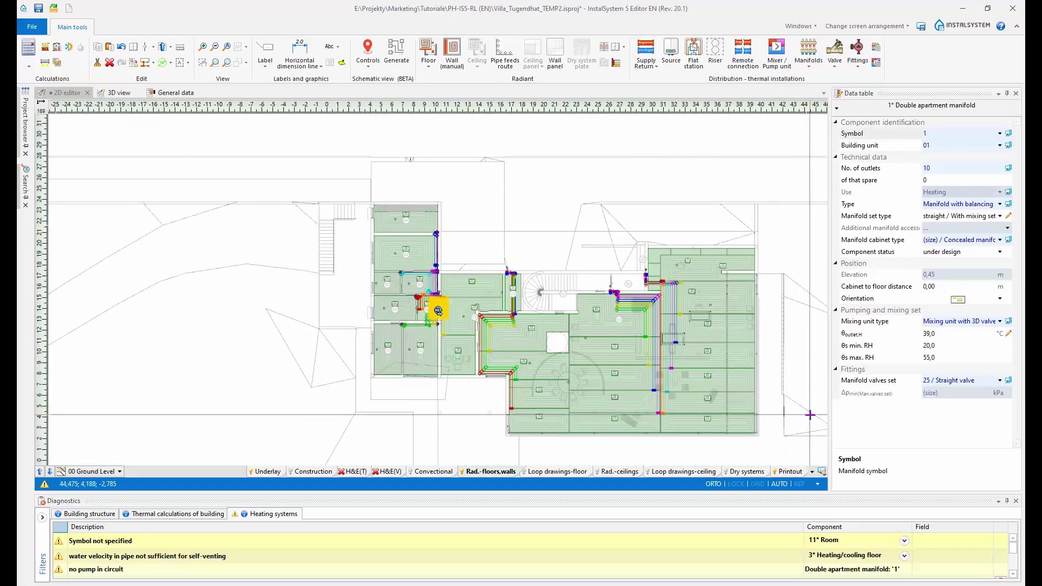
scroll(788, 436, "up", 3)
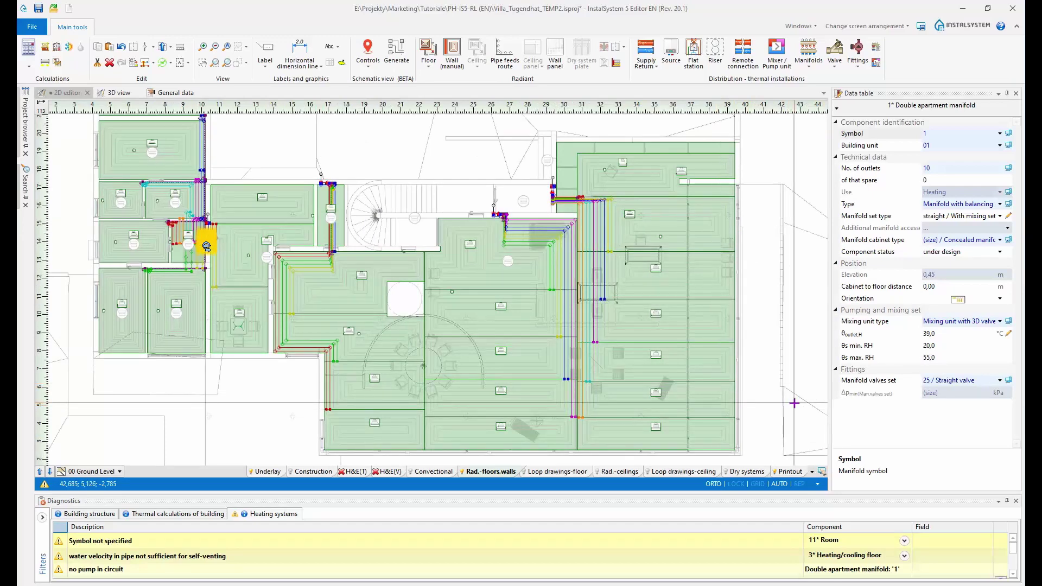
left_click(785, 472)
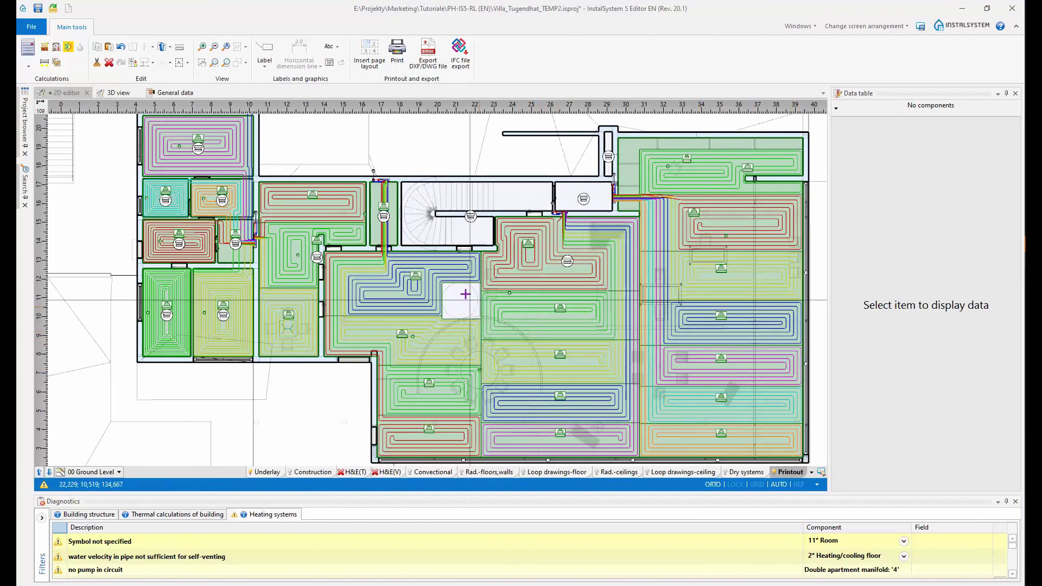
Step: Return to the radiant floors and walls layer and examine the corridor floor zone beside the spiral staircase, including its pipe spacing
left_click(477, 471)
scroll(382, 208, "up", 6)
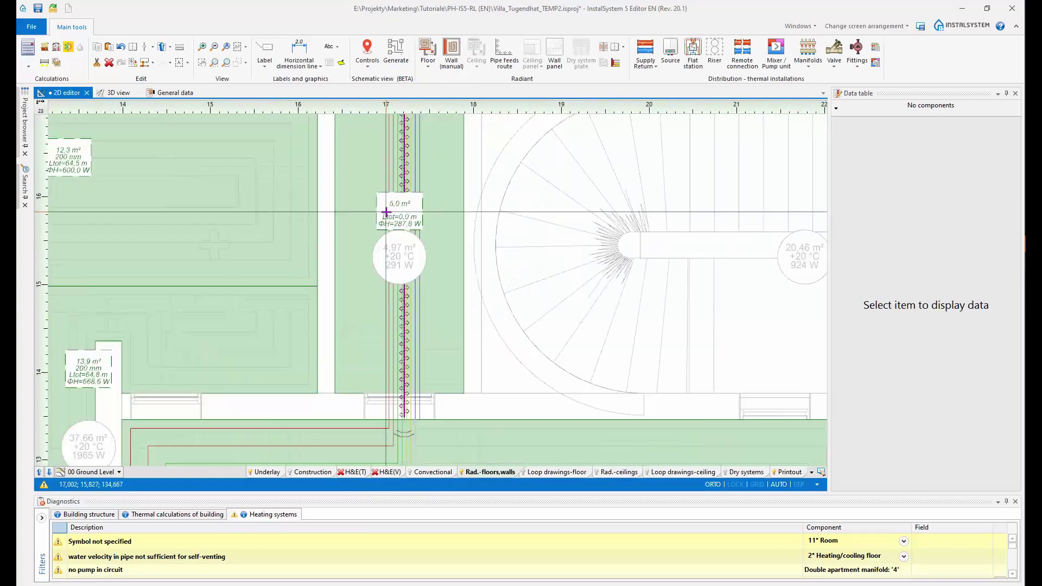
left_click(310, 246)
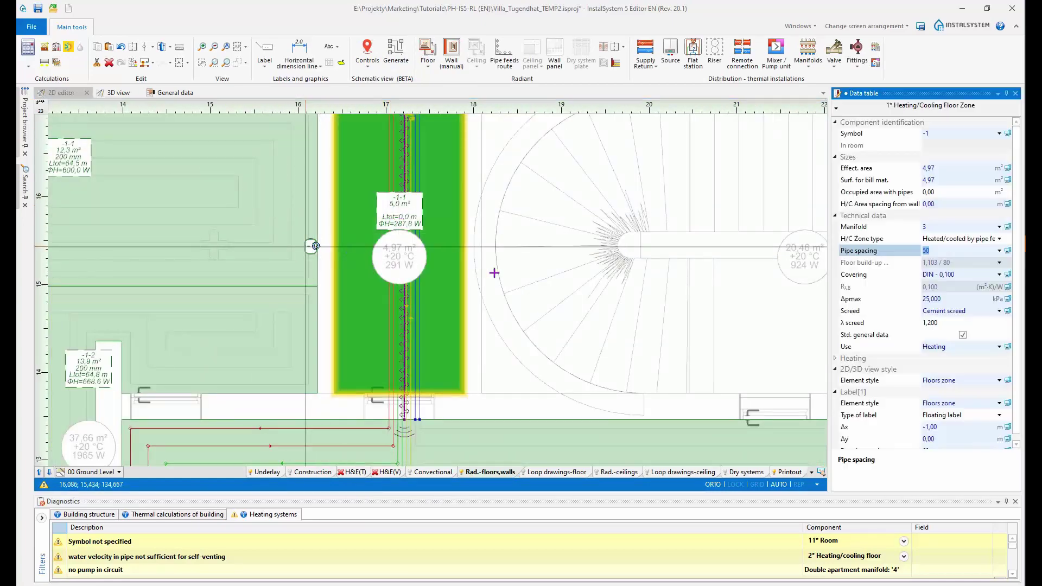
scroll(432, 234, "down", 3)
scroll(434, 204, "up", 3)
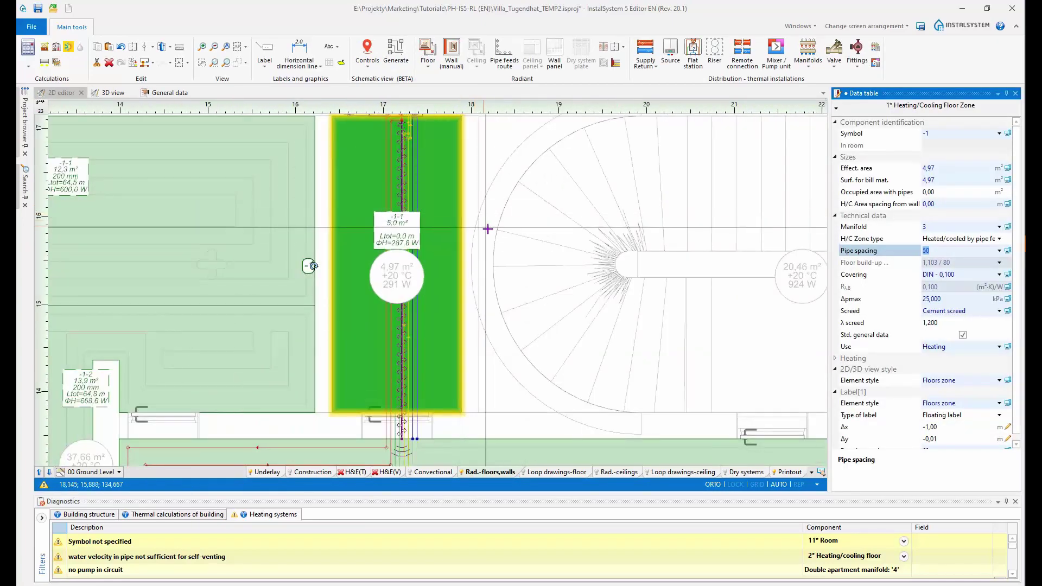
middle_click_drag(487, 230, 476, 249)
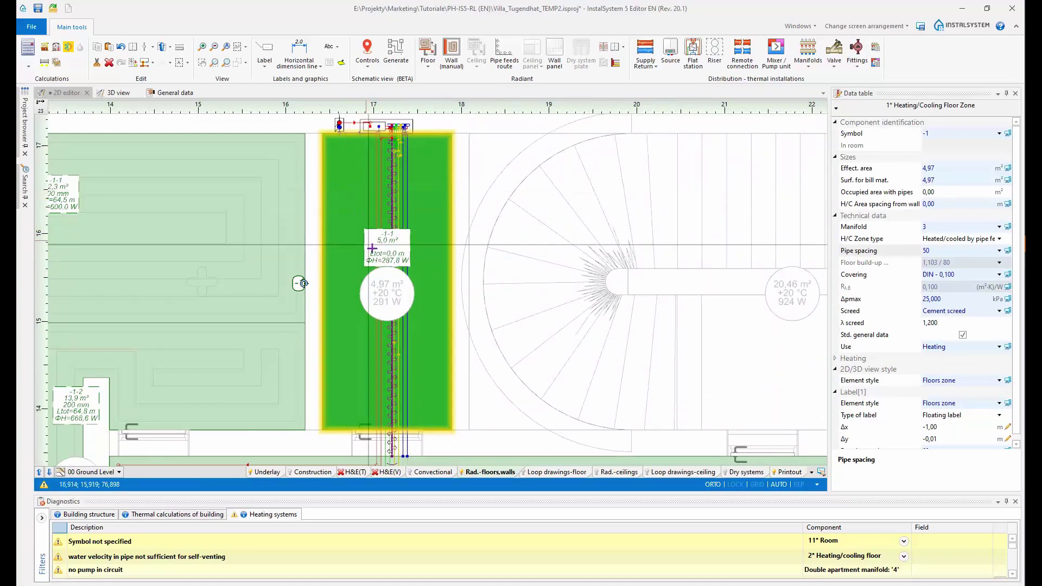
Step: Set the pipe spacing of the 4.97 m² corridor floor zone to 175 mm, recalculate and show the result in the printout drawing
left_click(999, 252)
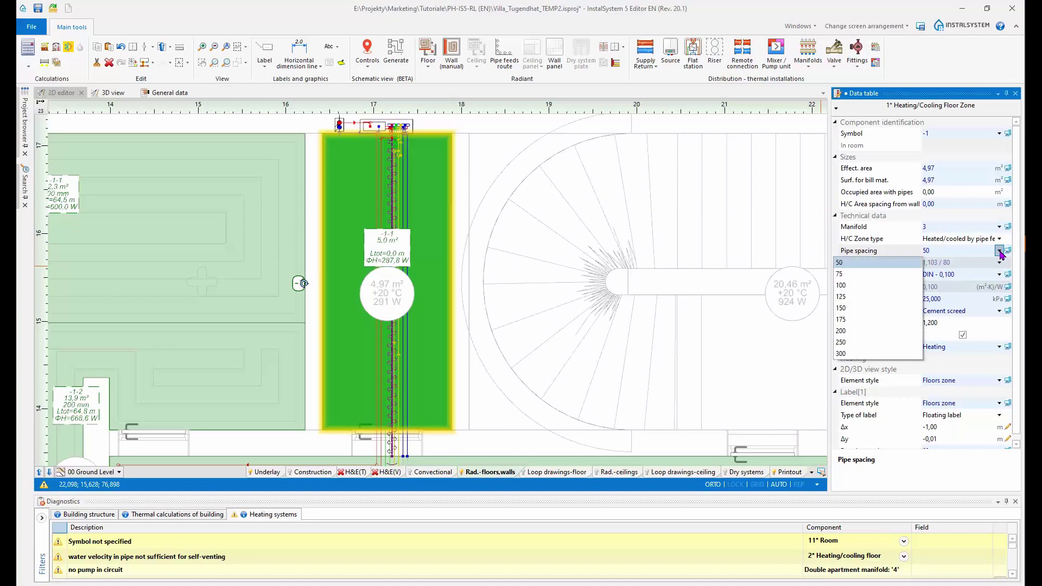
left_click(843, 320)
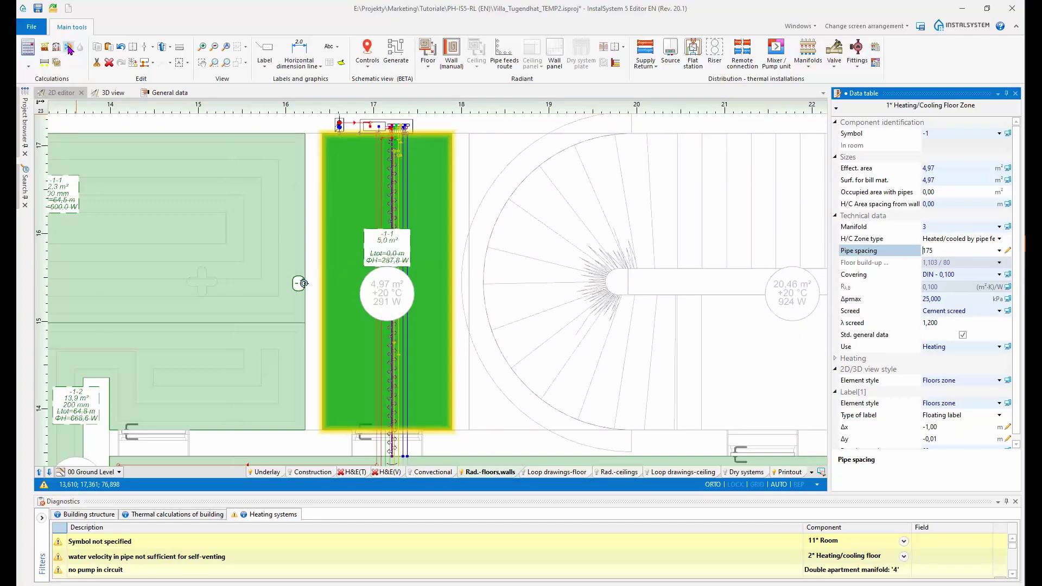
left_click(69, 49)
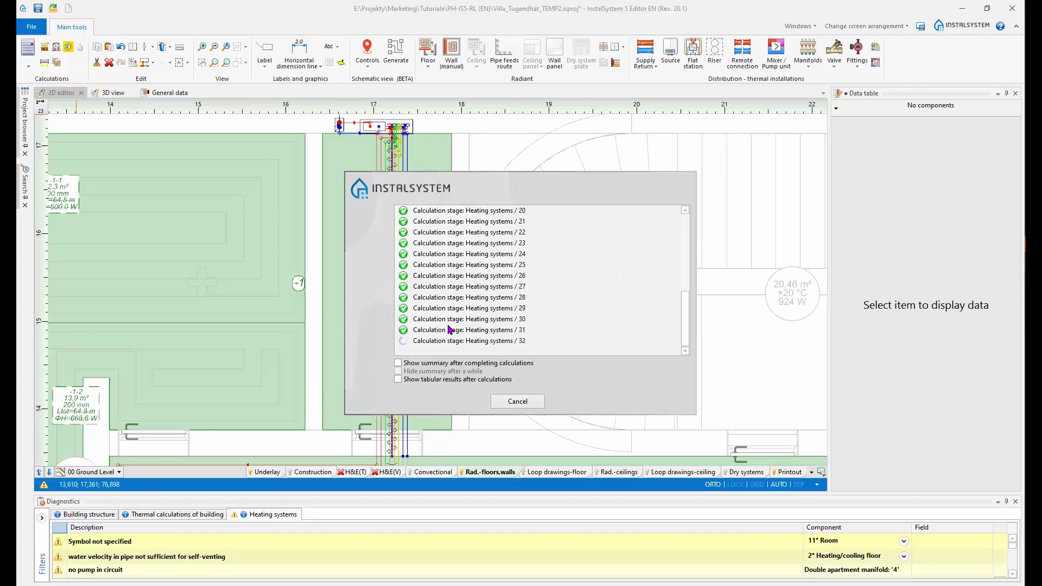
left_click(790, 471)
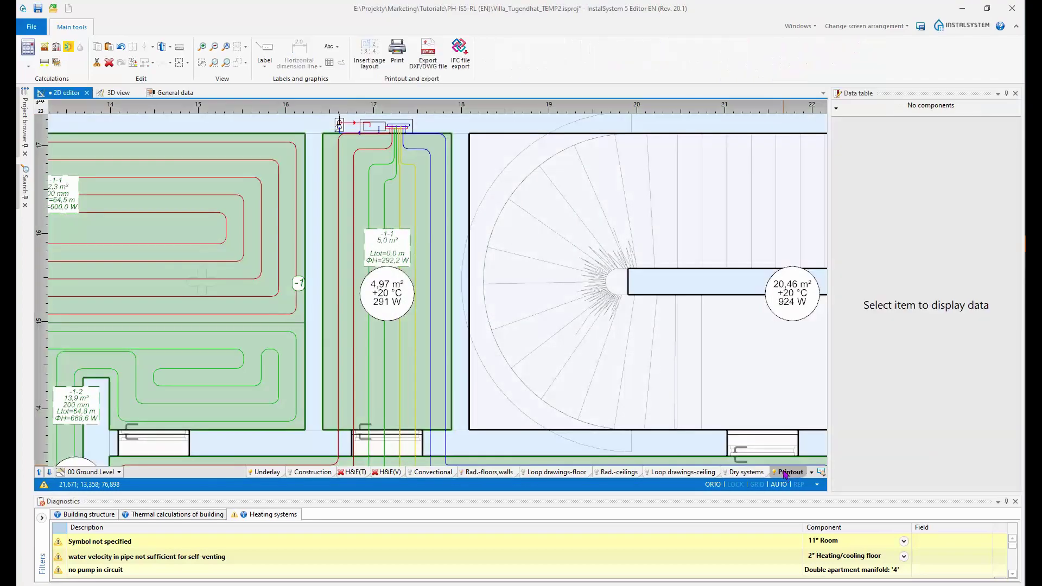
Step: Switch to the floor loop drawings layer and select the 12.3 m² heating floor area beside manifold 4
left_click(482, 472)
scroll(383, 374, "down", 4)
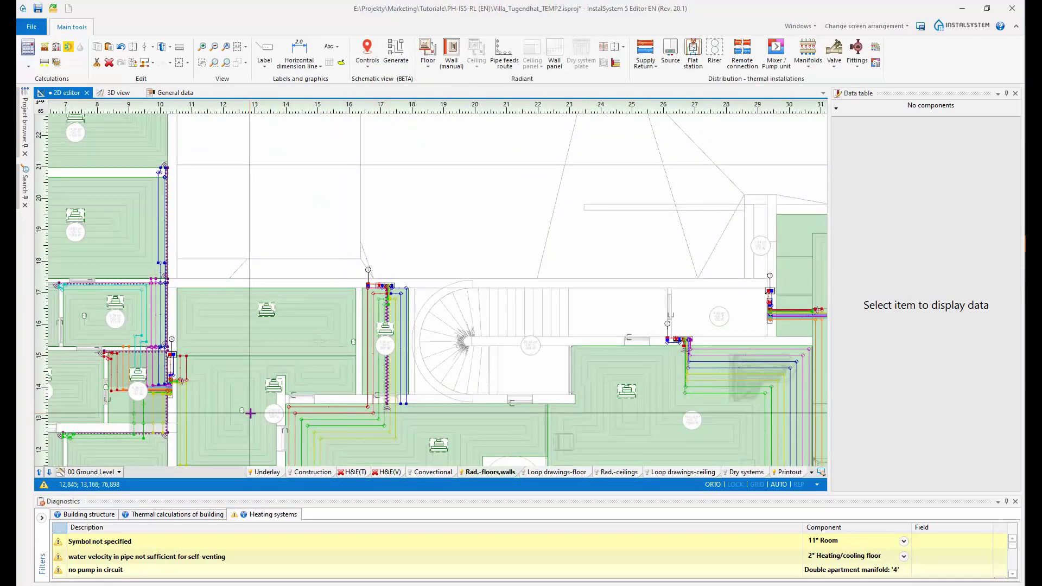
scroll(250, 414, "up", 3)
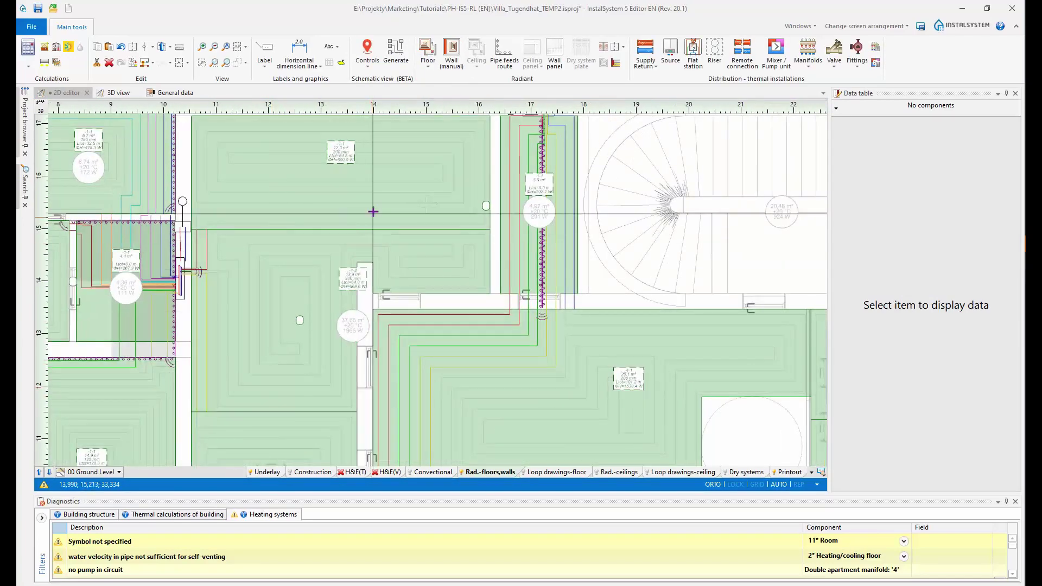
scroll(411, 352, "up", 3)
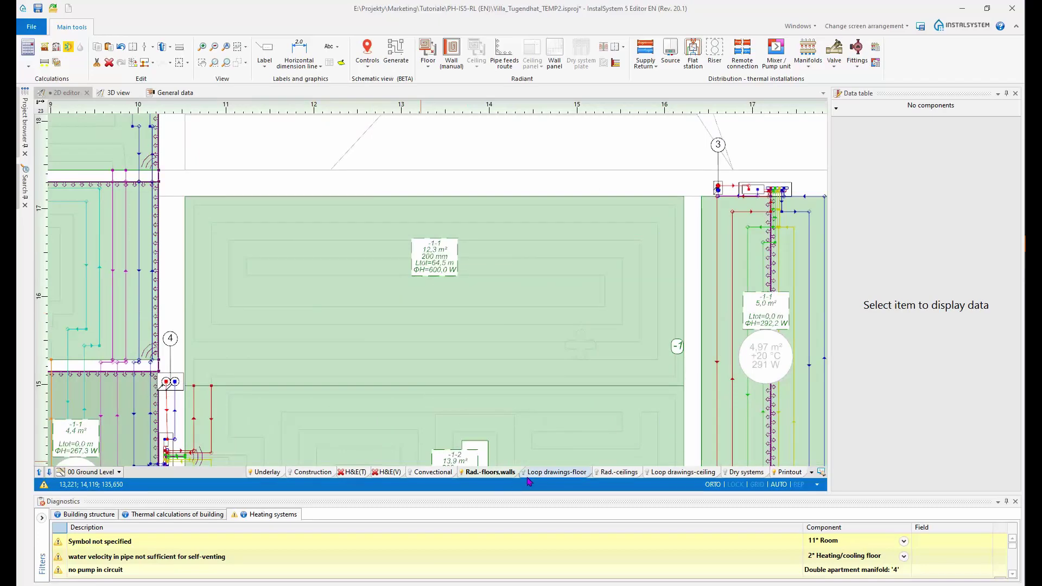
left_click(546, 472)
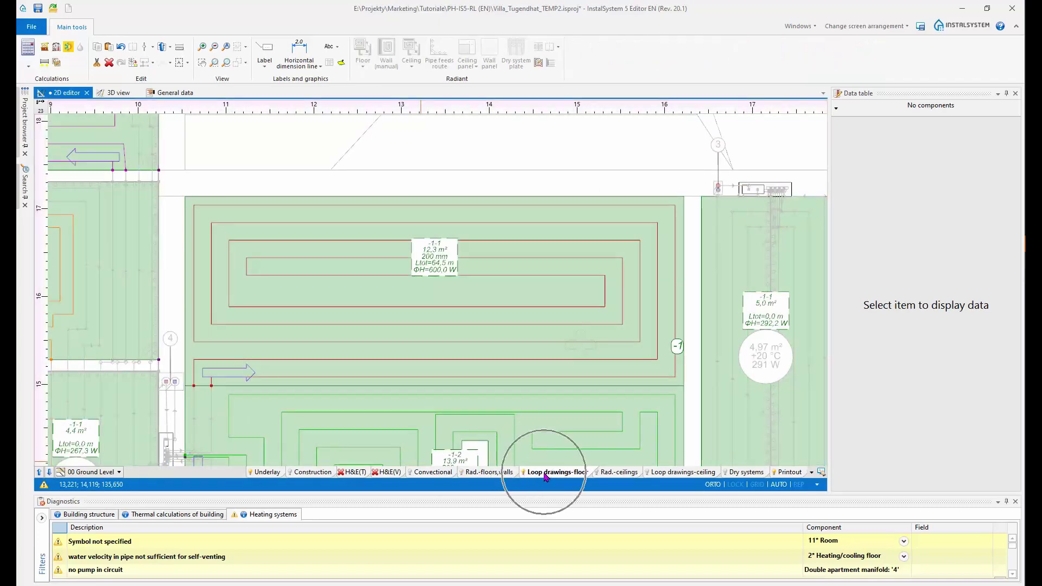
scroll(170, 344, "up", 2)
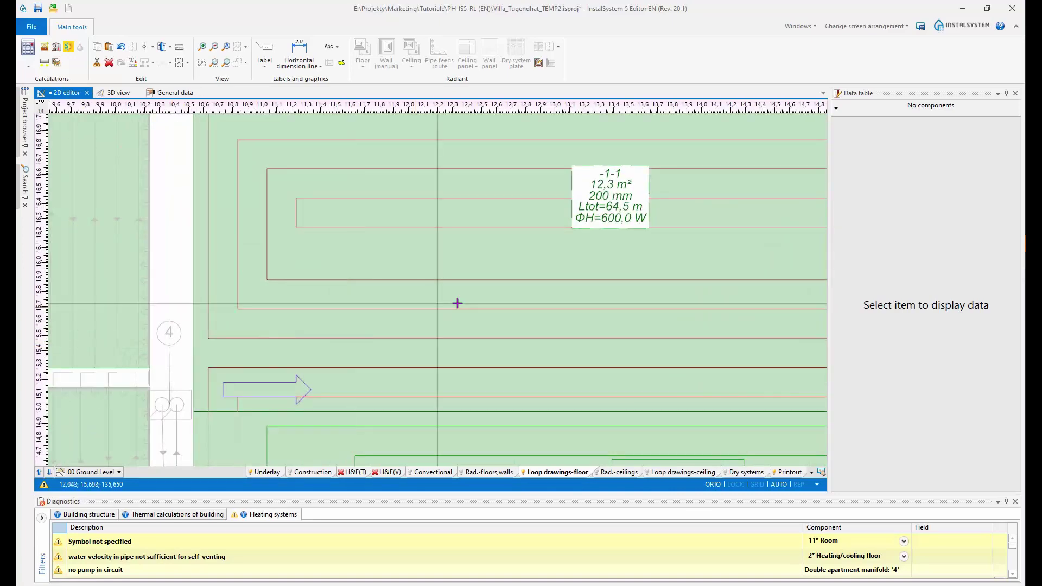
left_click(604, 211)
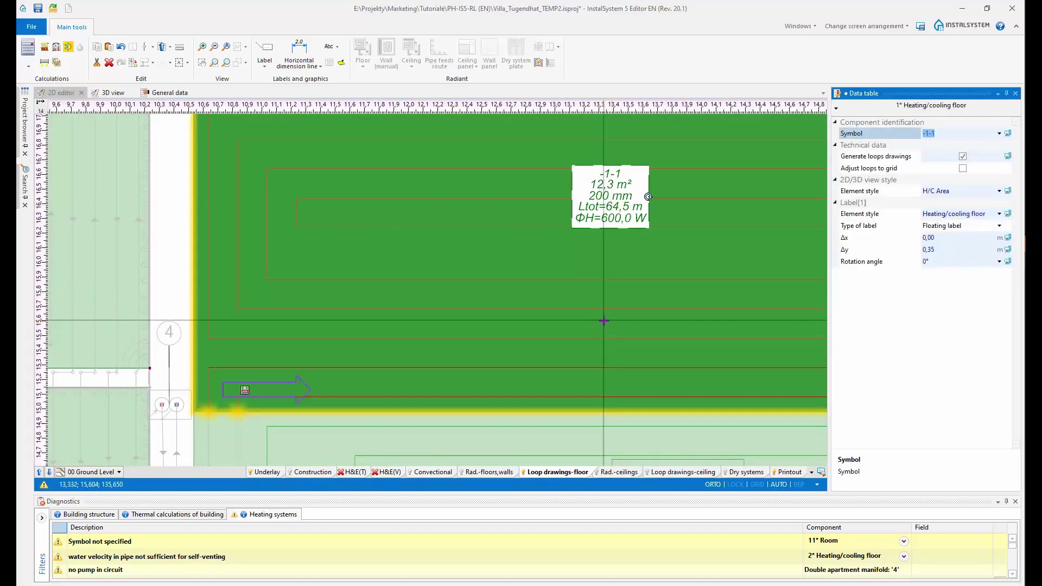
Step: Turn the loop direction arrow of the 12.3 m² heating area to point upward at the pipe entry and recalculate
scroll(584, 320, "down", 3)
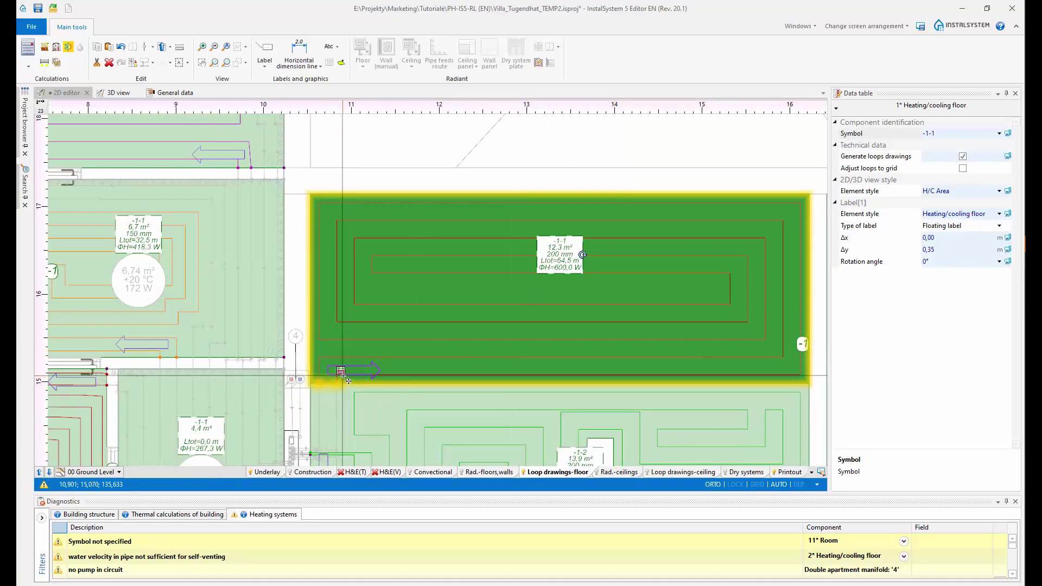
scroll(348, 381, "up", 2)
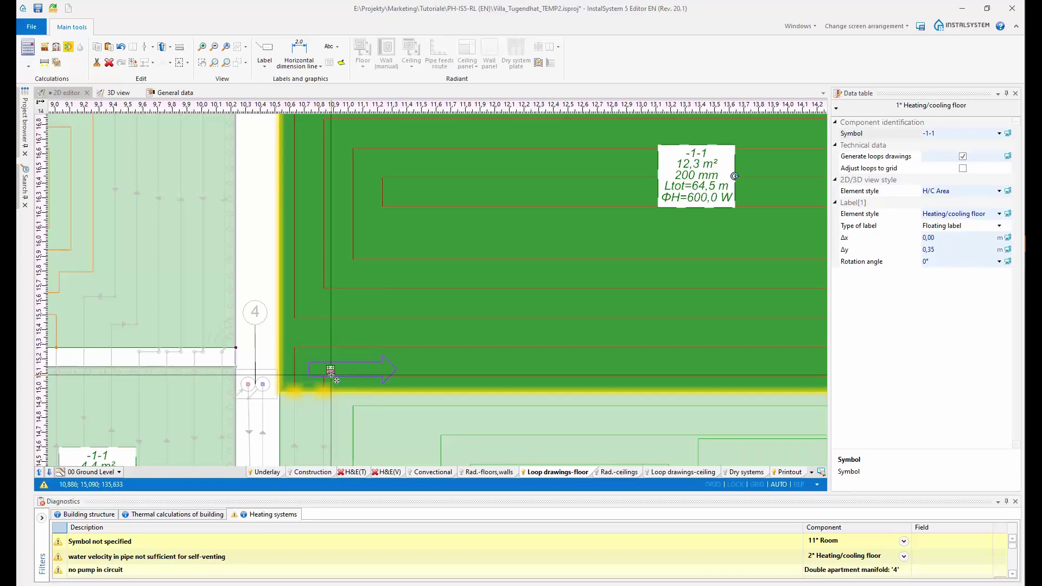
mouse_move(331, 370)
left_mouse_down()
mouse_move(303, 324)
mouse_move(329, 391)
left_mouse_up()
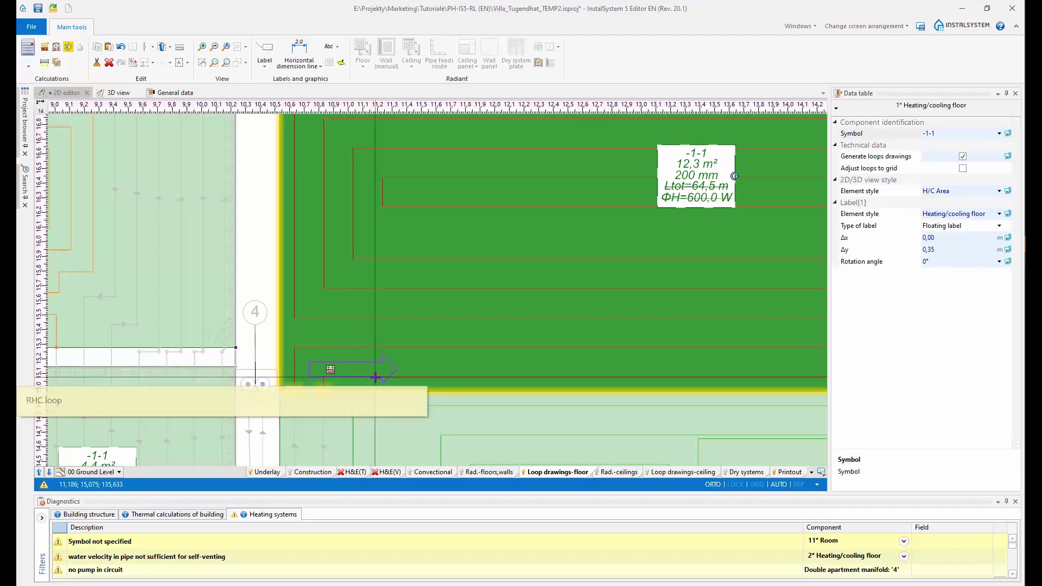
scroll(373, 376, "down", 2)
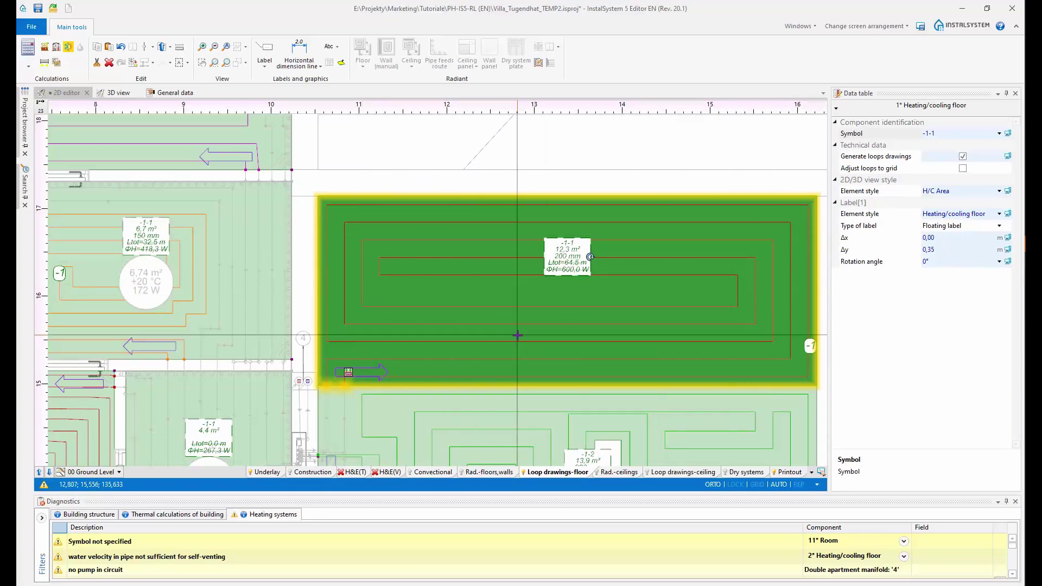
scroll(348, 372, "up", 2)
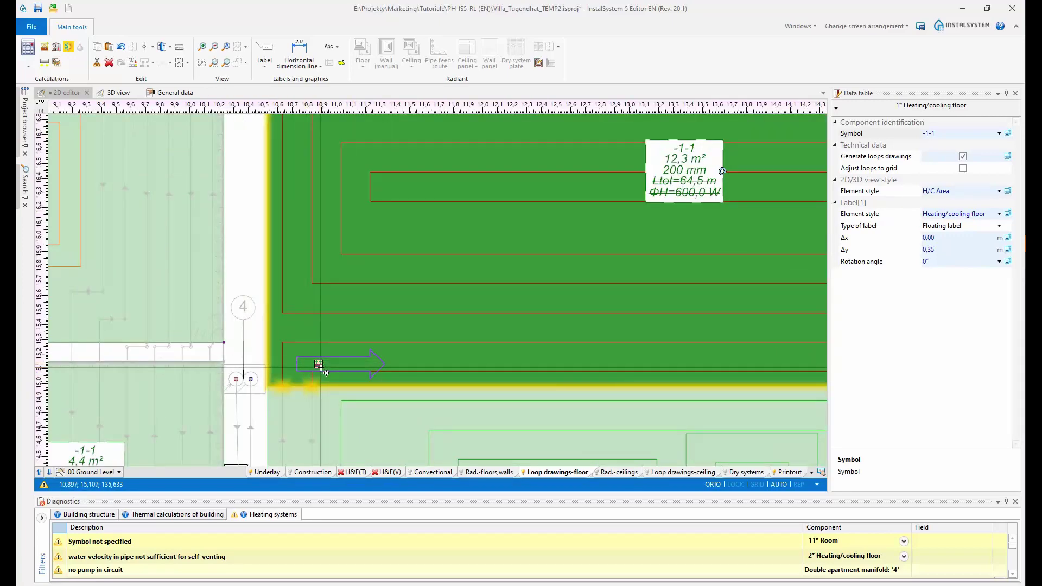
left_click_drag(321, 367, 298, 296)
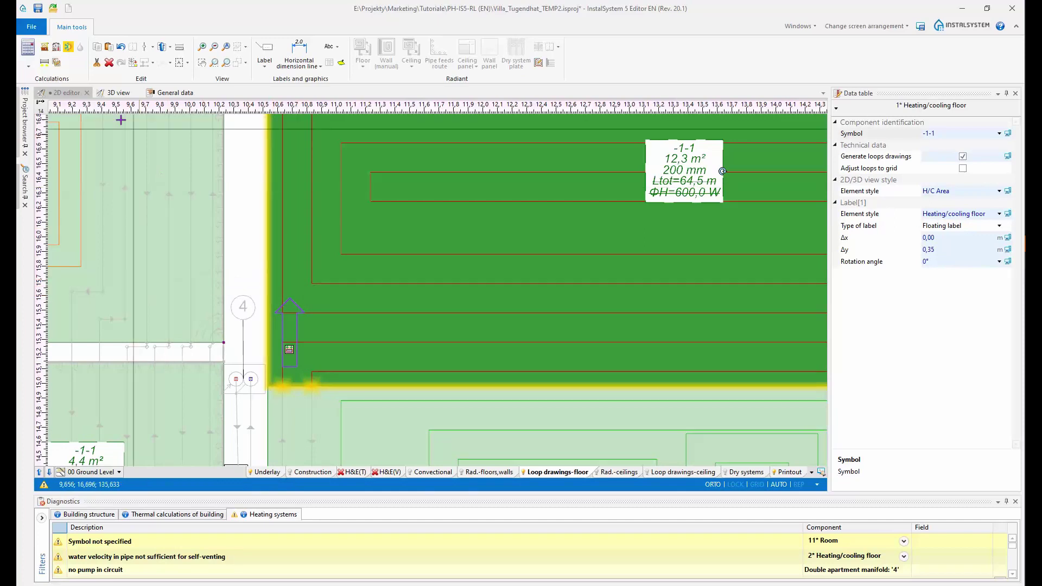
left_click(67, 48)
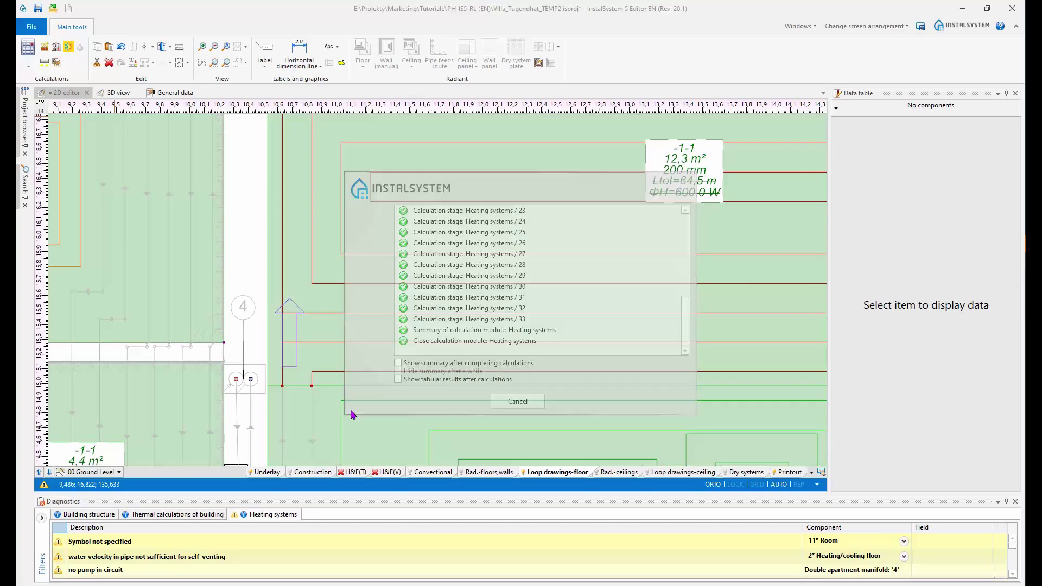
Step: Turn off automatic loop drawing generation for the 12.3 m² heating area
scroll(363, 337, "down", 2)
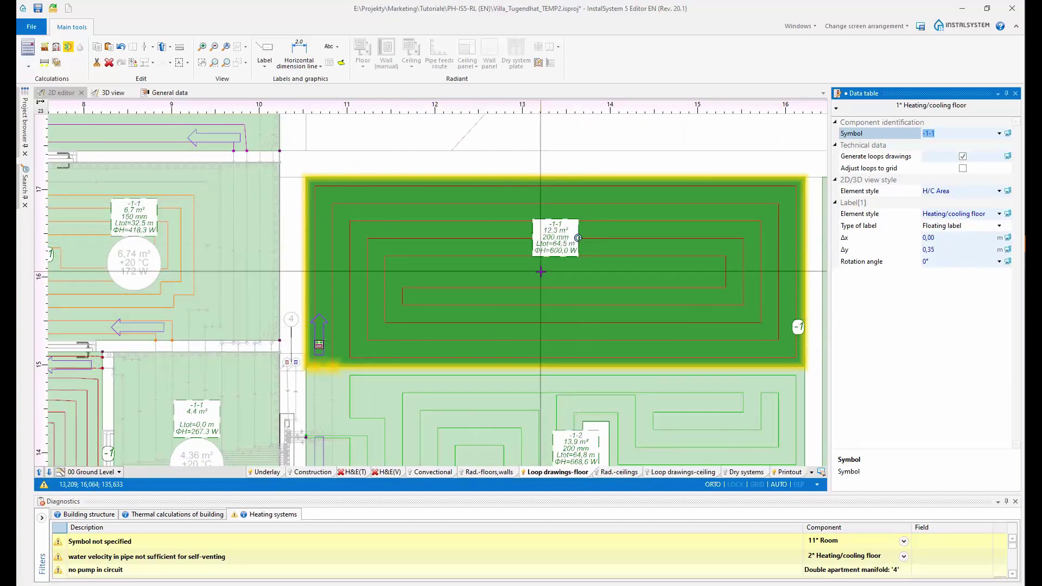
scroll(537, 307, "up", 3)
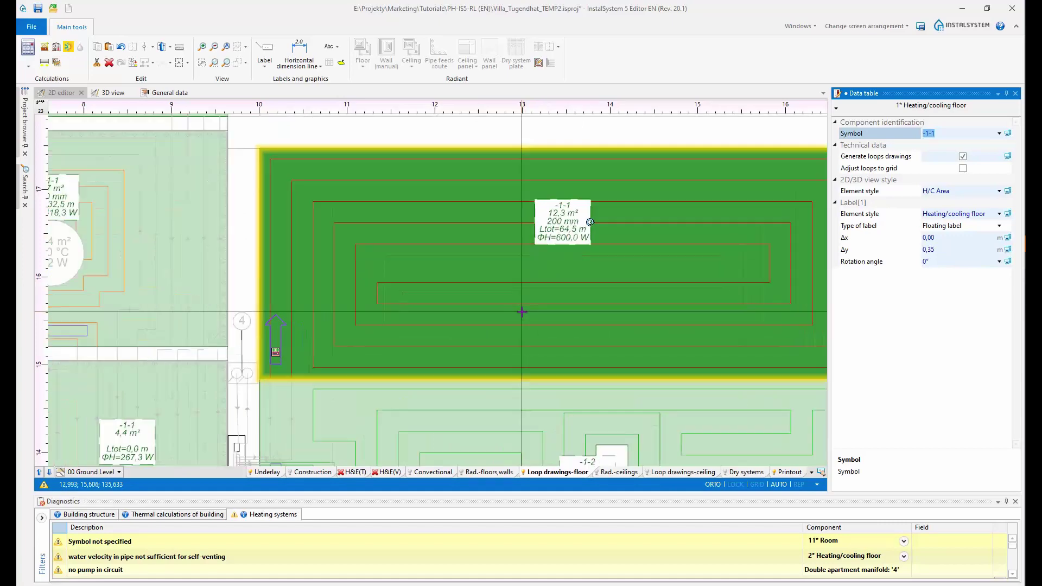
middle_click_drag(607, 313, 483, 323)
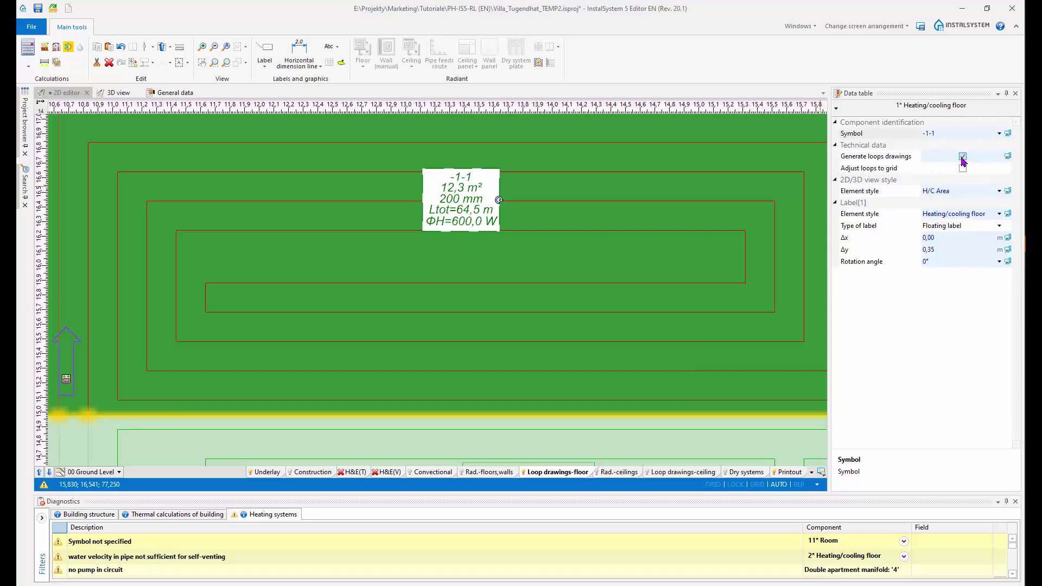
left_click(962, 157)
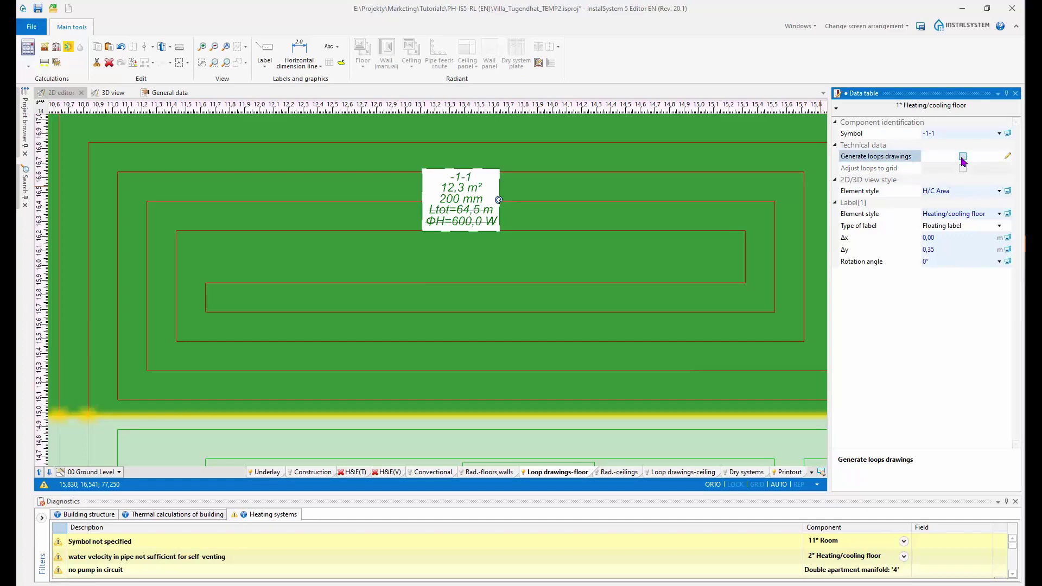
key("Escape")
Step: Delete the innermost horizontal pipe of the 12.3 m² area's loop and lengthen both open vertical ends
left_click(618, 282)
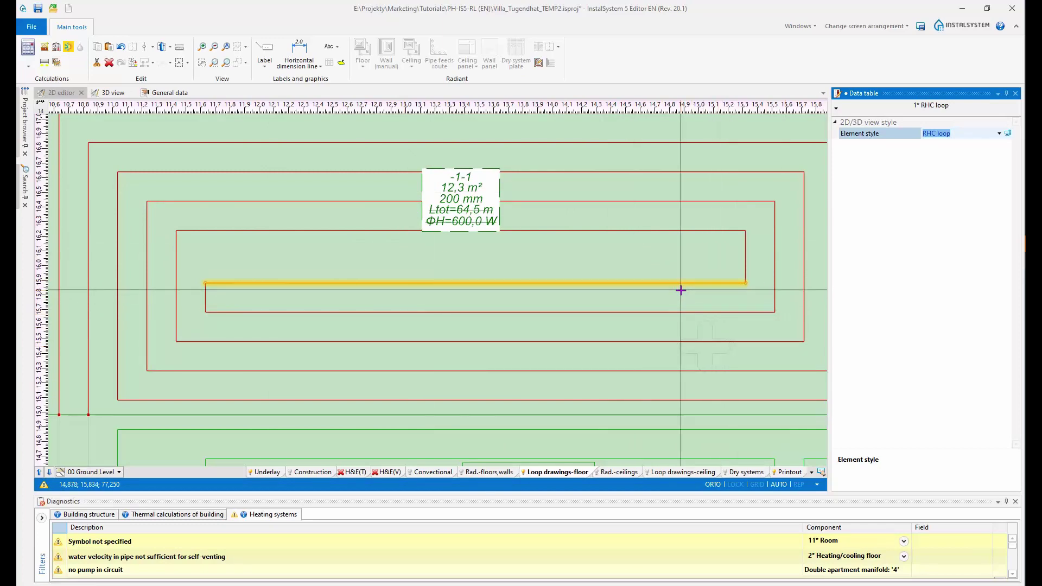
key("Delete")
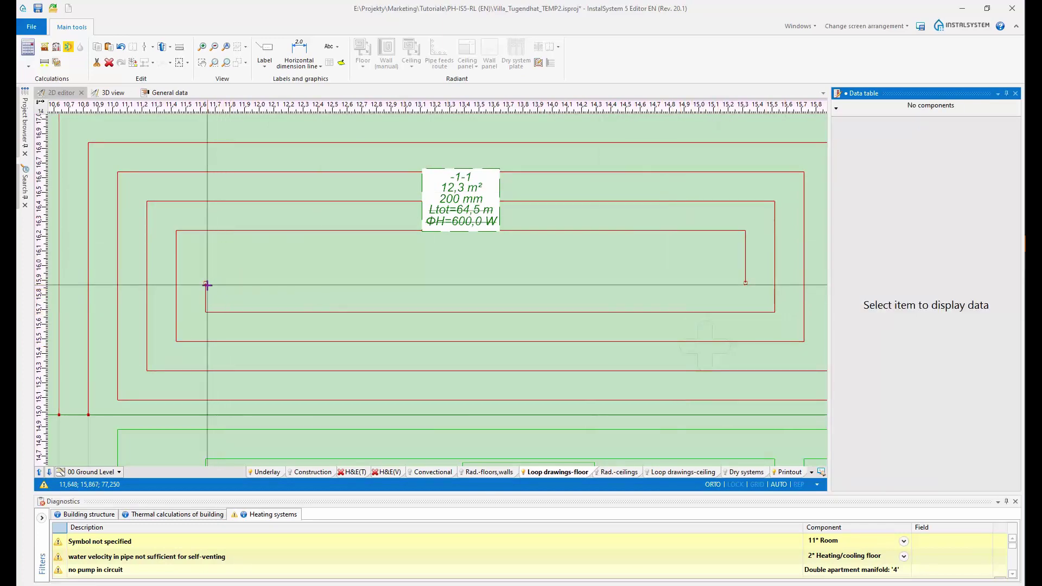
left_click(205, 282)
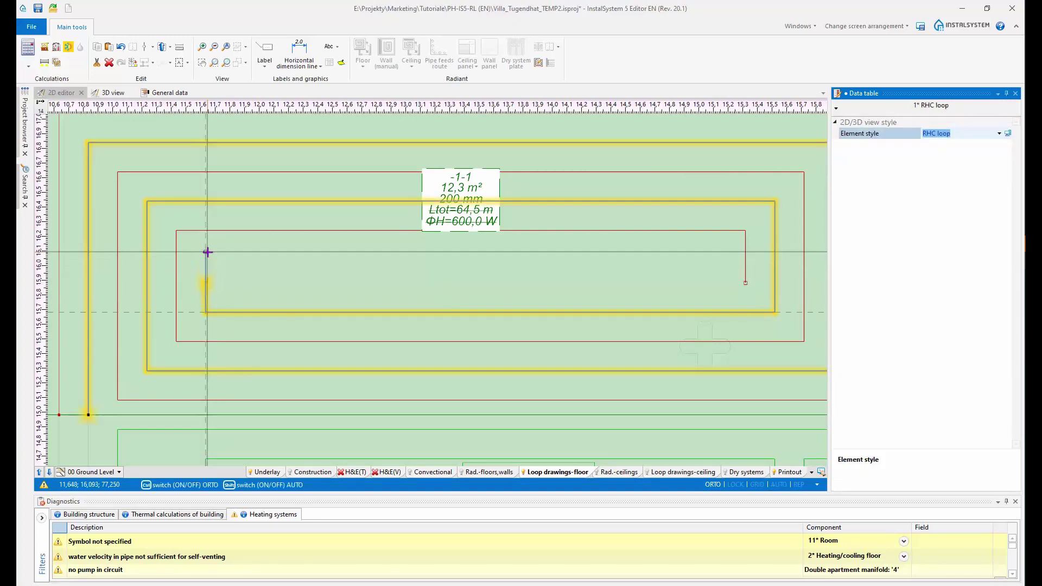
left_click(208, 252)
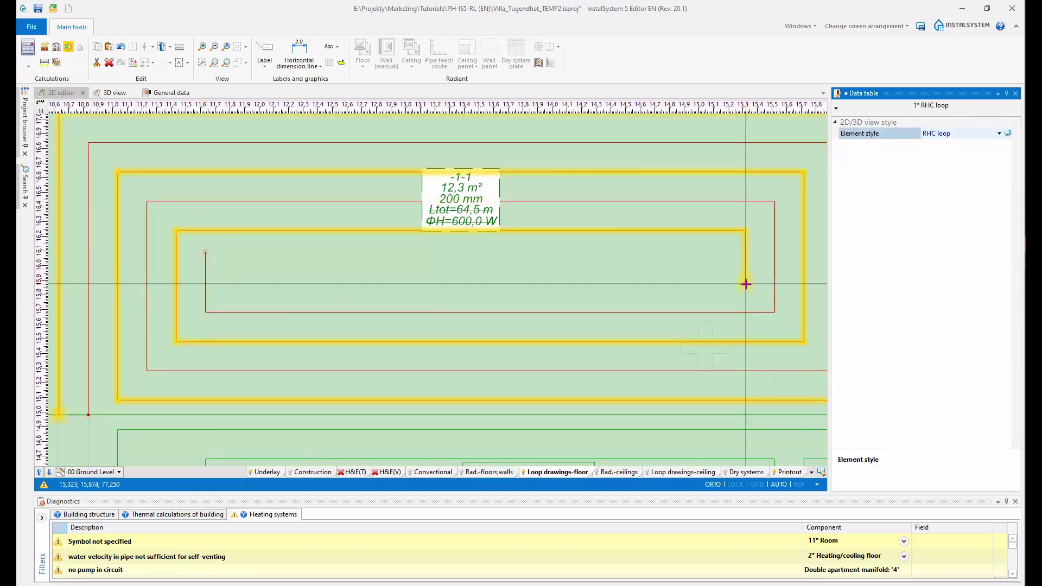
left_click_drag(745, 284, 745, 294)
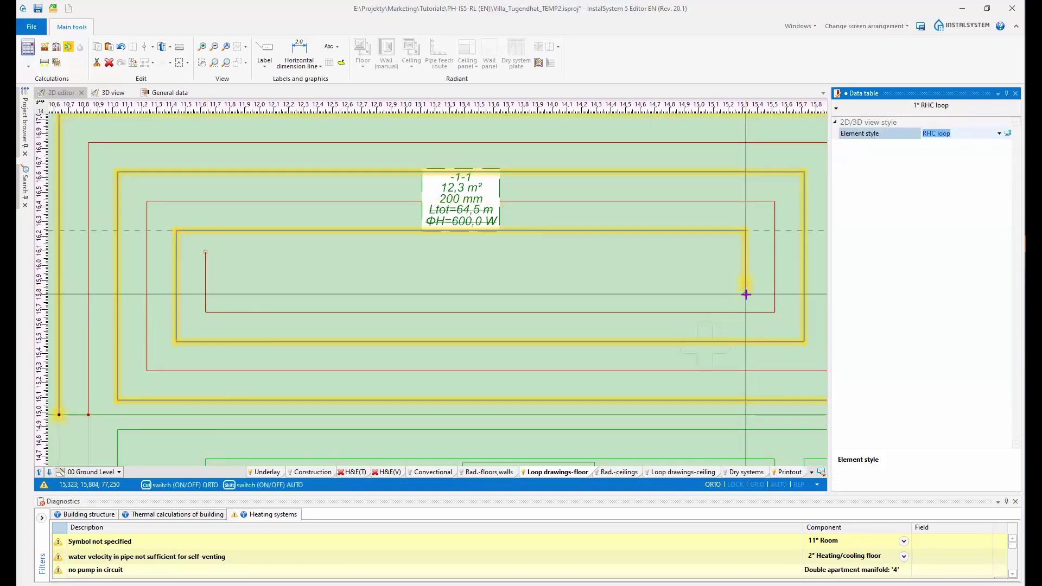
Step: Join the two open pipe ends with a slanted RHC loop pipe and recalculate the heating systems
left_click(539, 64)
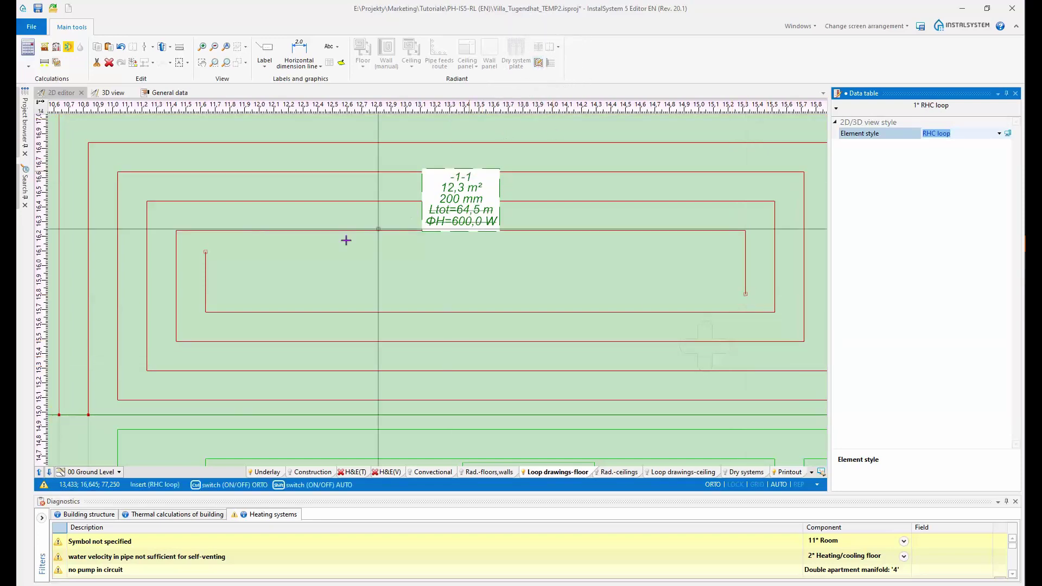
left_click(207, 250)
key("ctrl")
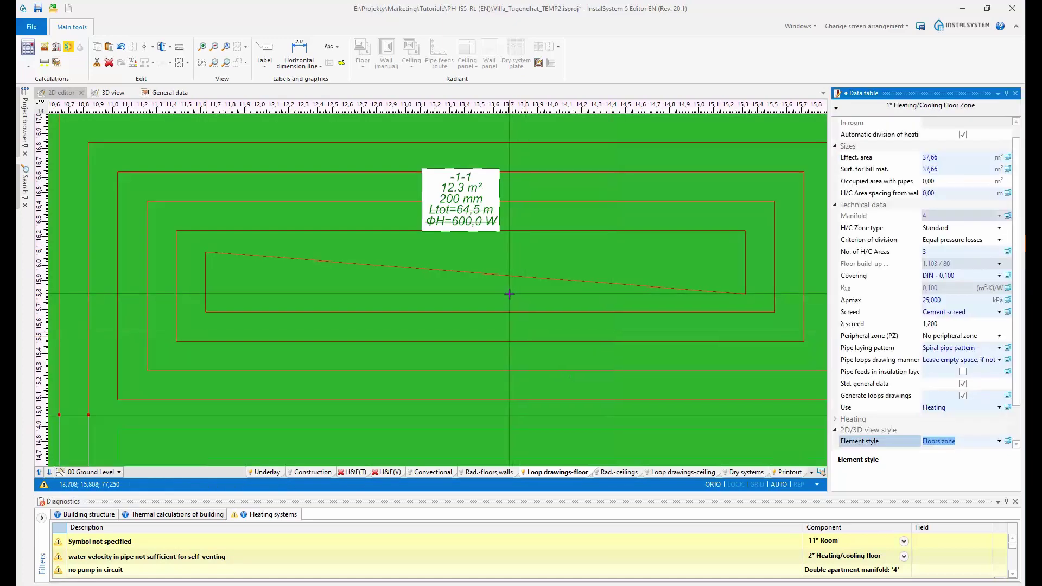
right_click(509, 294)
left_click(191, 29)
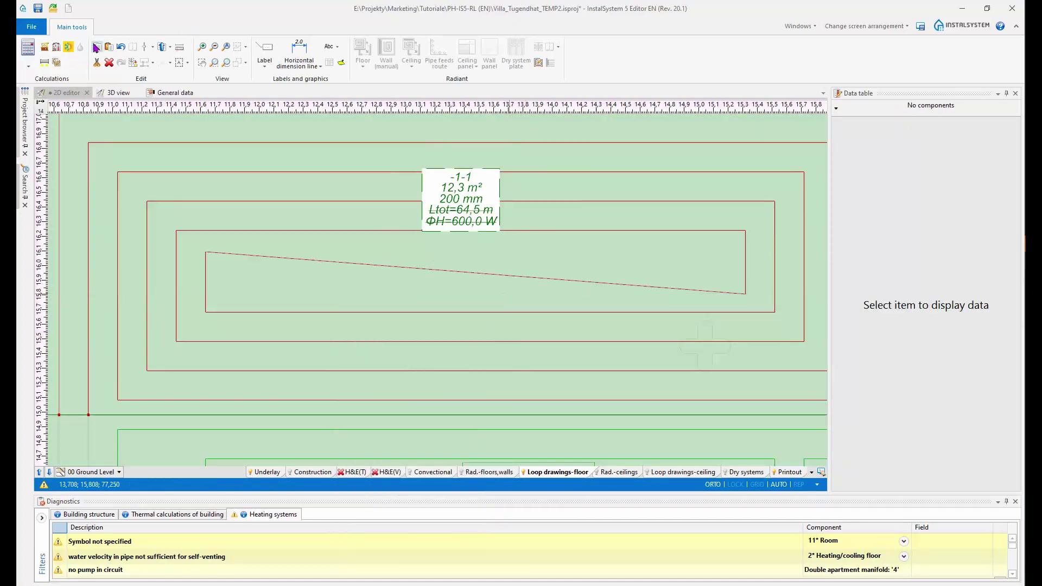
left_click(68, 48)
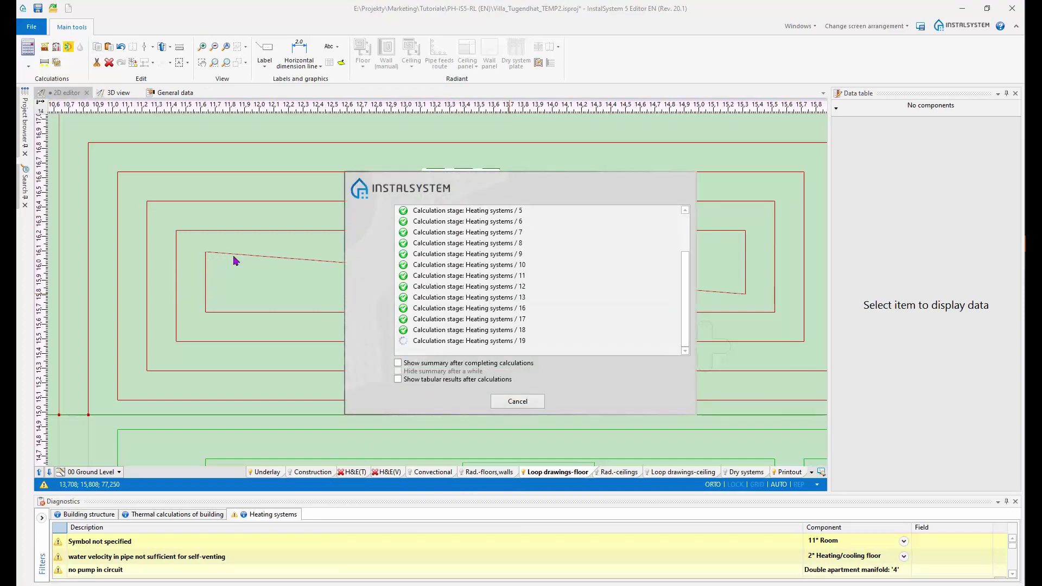
Step: Check the redrawn loop in the printout drawing, and return to the radiant floors and walls layer with the drawing grid shown
left_click(789, 473)
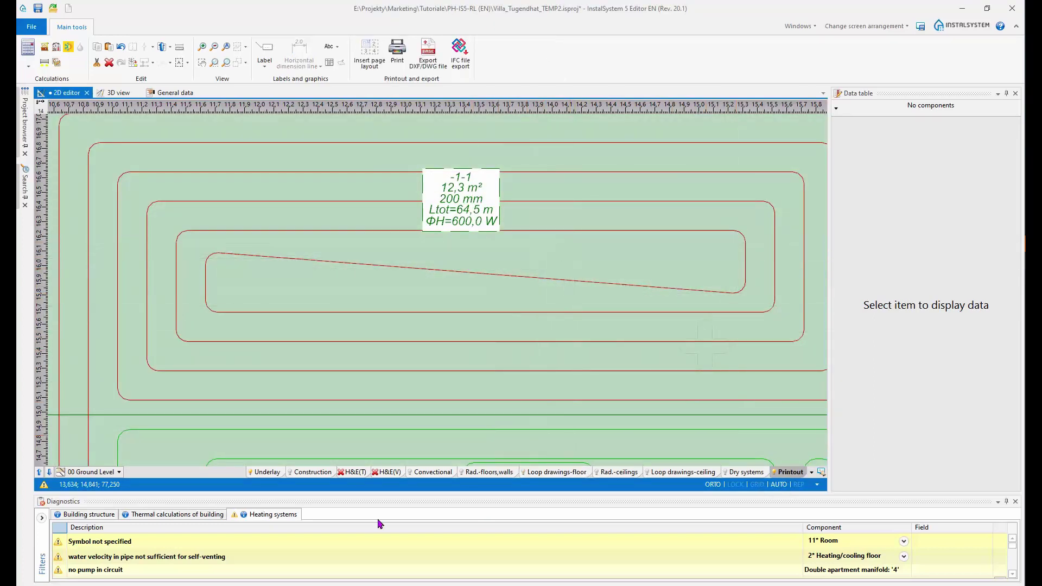
left_click(483, 473)
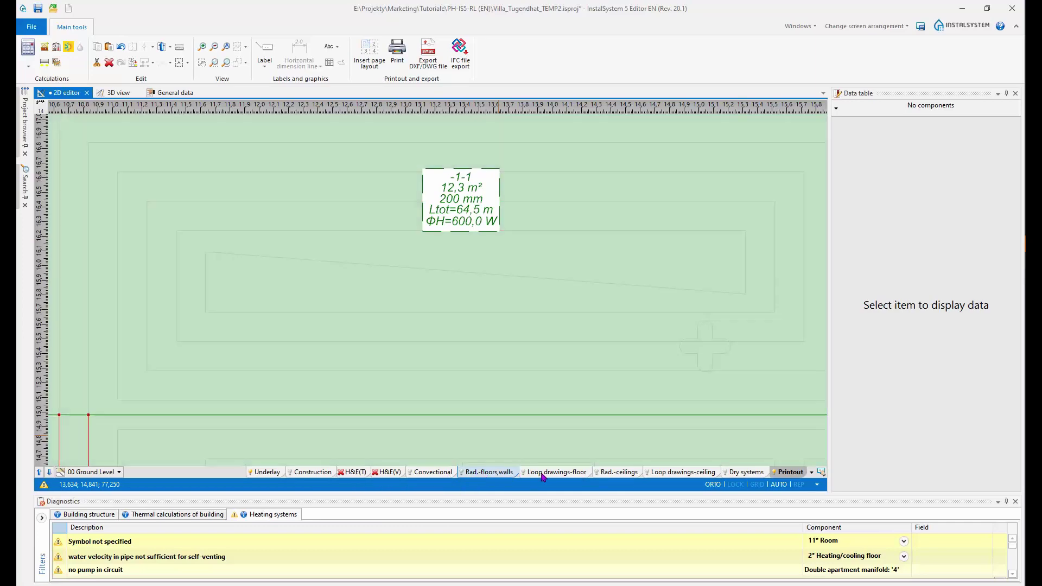
scroll(532, 362, "down", 2)
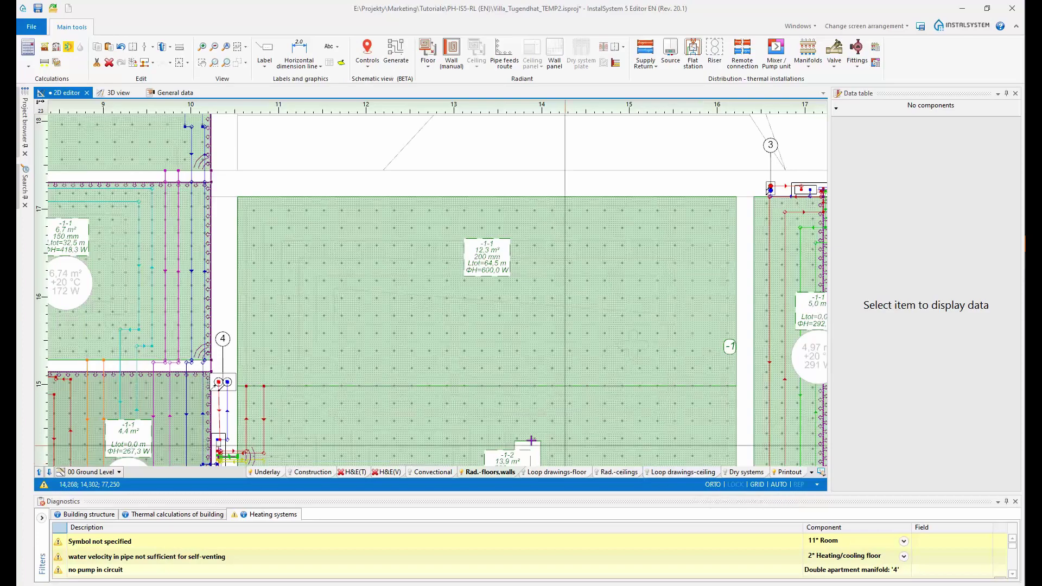
scroll(565, 445, "up", 4)
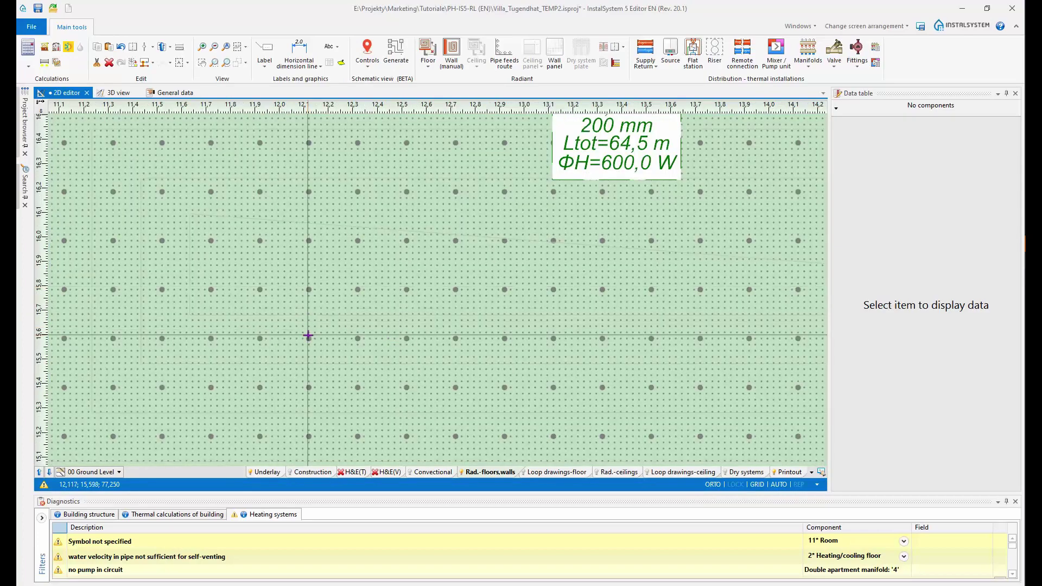
scroll(308, 335, "down", 2)
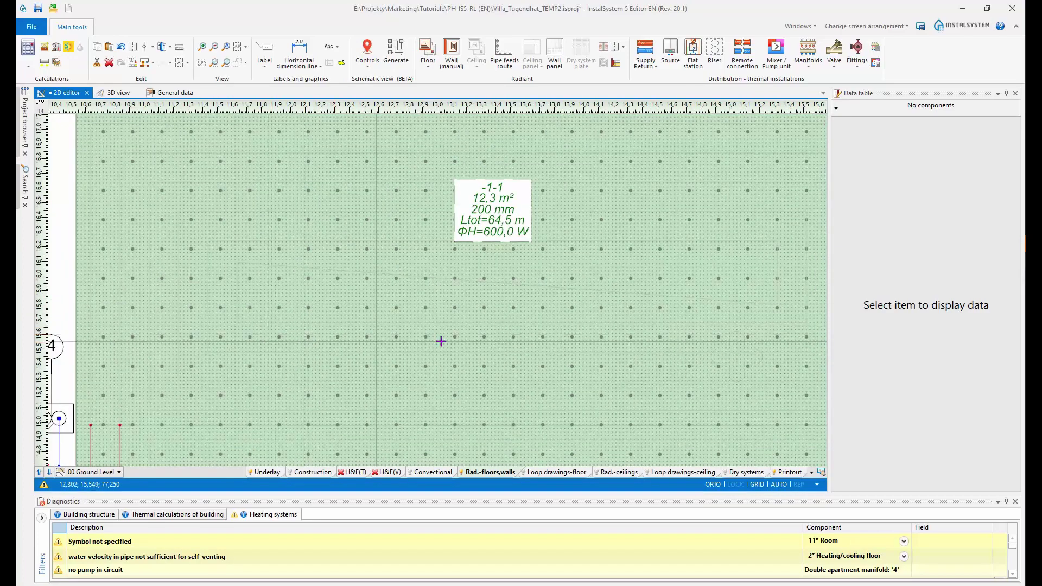
Step: Turn off the drawing grid over the radiant floors and walls layer
middle_click_drag(298, 354, 399, 361)
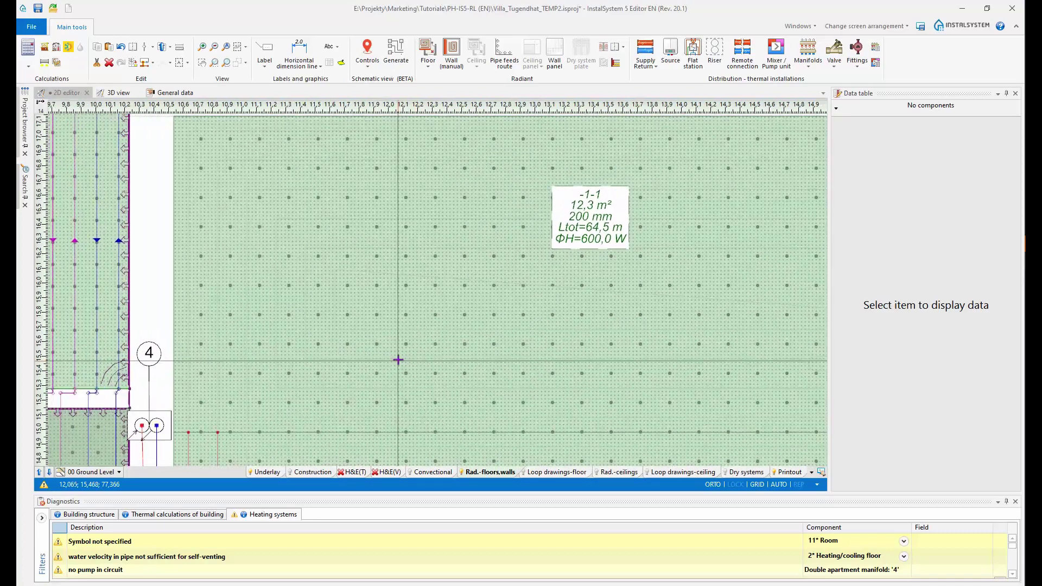
scroll(324, 361, "up", 2)
scroll(309, 371, "up", 4)
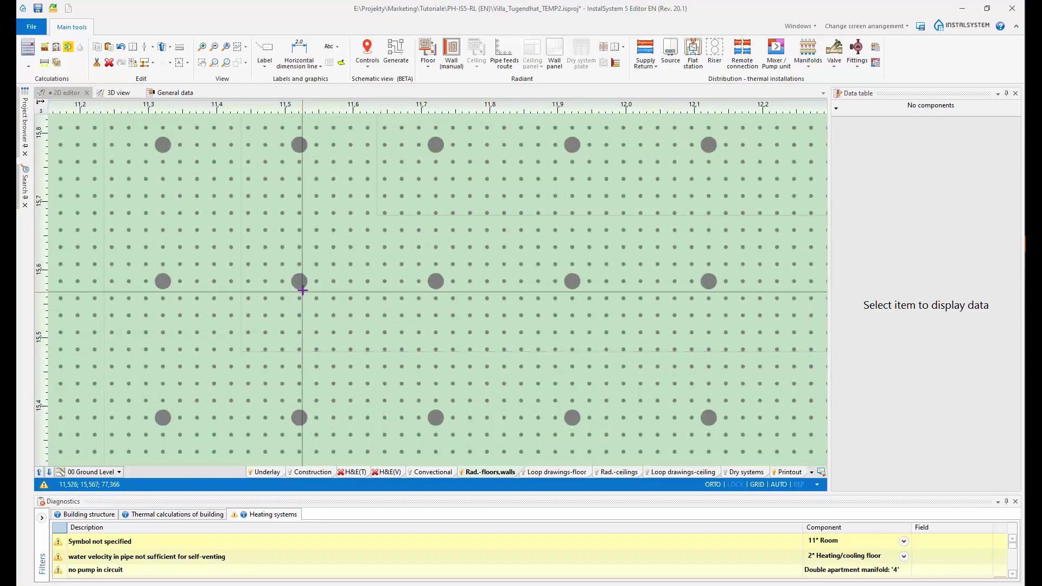
scroll(300, 325, "up", 1)
scroll(302, 291, "down", 7)
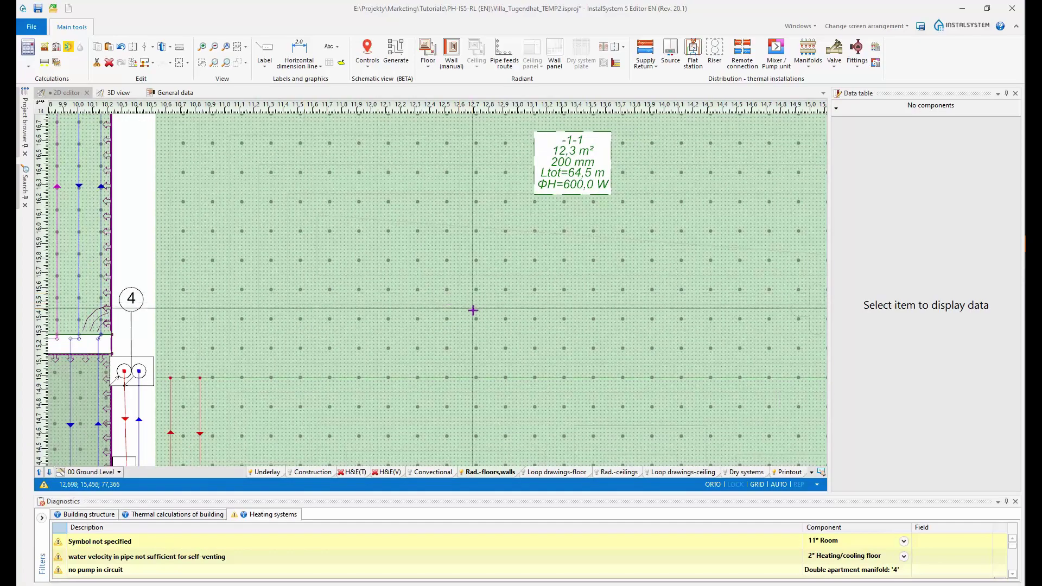
scroll(491, 319, "down", 3)
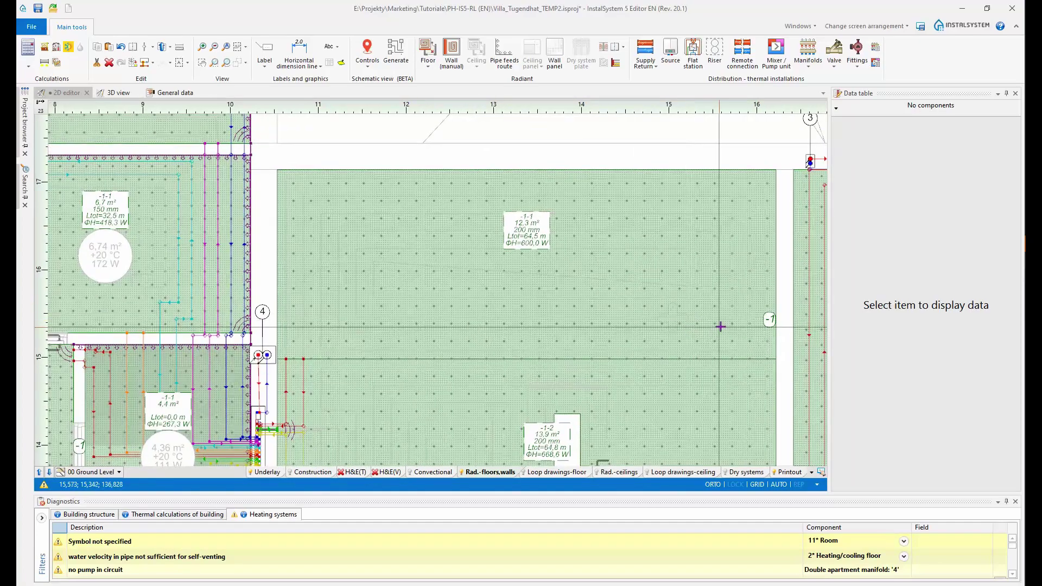
scroll(720, 326, "up", 2)
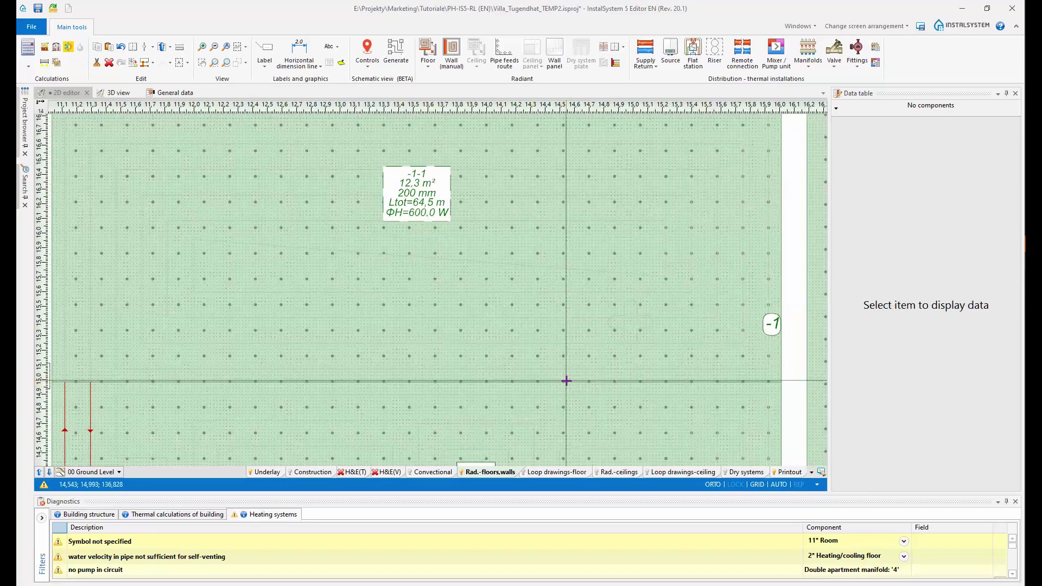
scroll(548, 381, "down", 2)
left_click(756, 485)
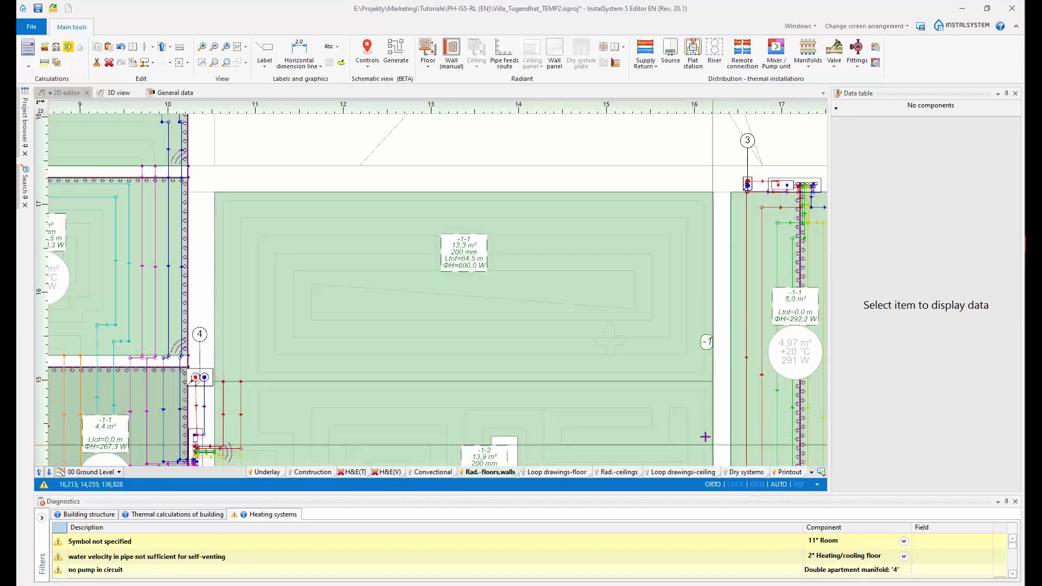
Step: Review the redrawn 12.3 m² loop and the pipe feeds around manifold 4 in the printout drawing
left_click(790, 473)
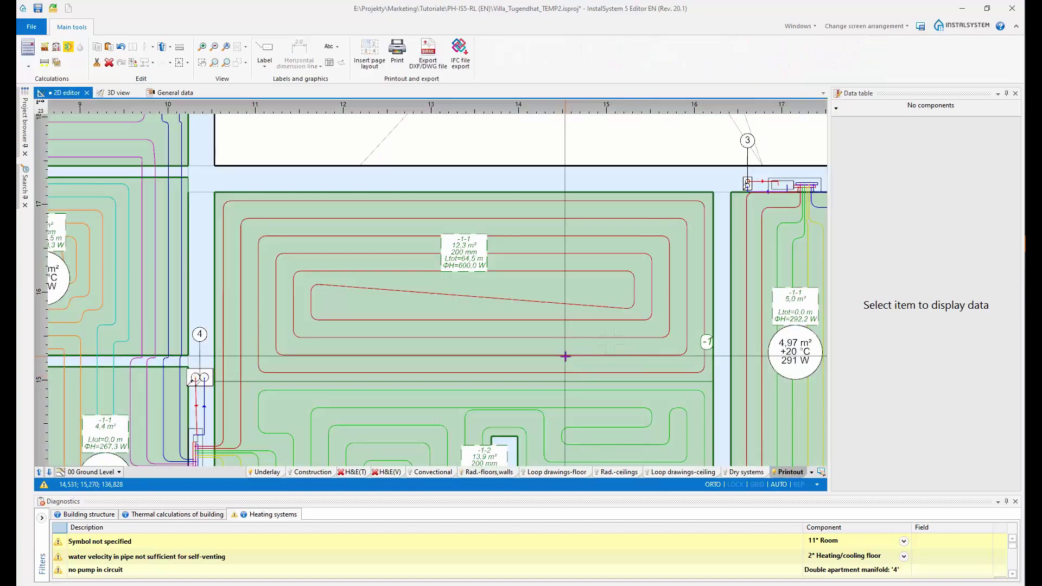
scroll(549, 342, "down", 2)
middle_click_drag(549, 335, 541, 254)
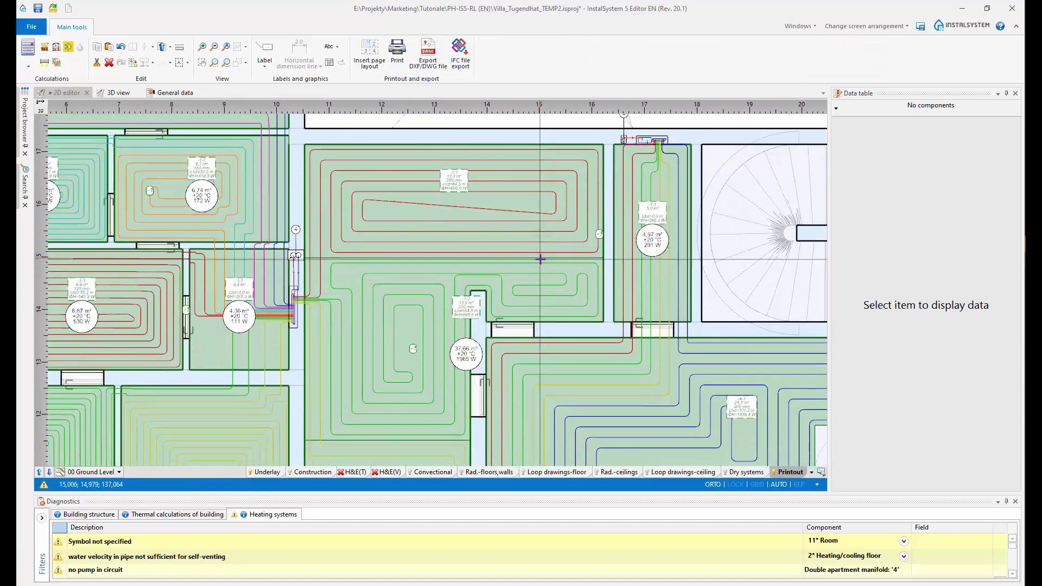
middle_click_drag(352, 358, 525, 341)
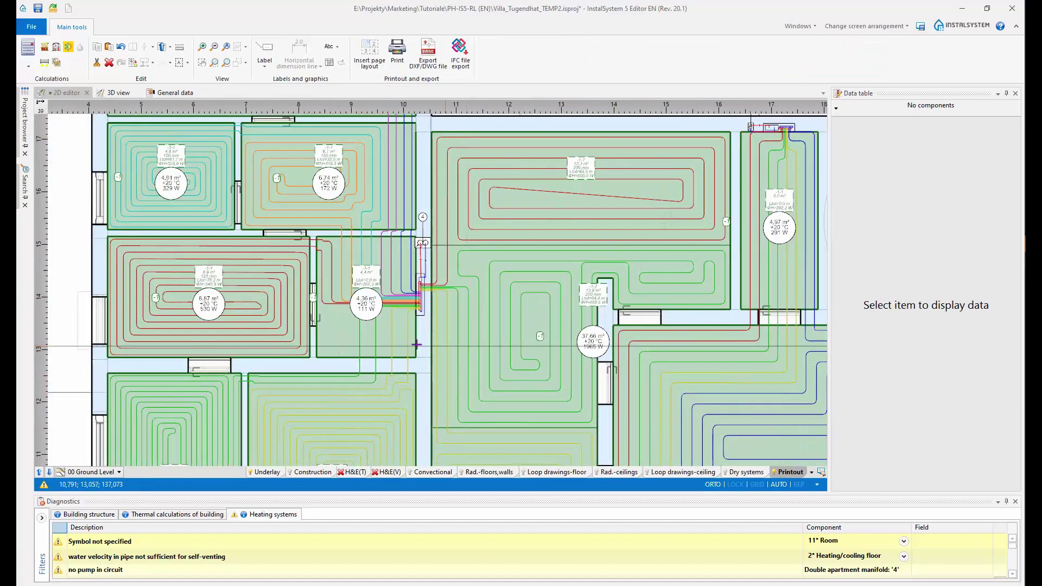
scroll(363, 362, "up", 2)
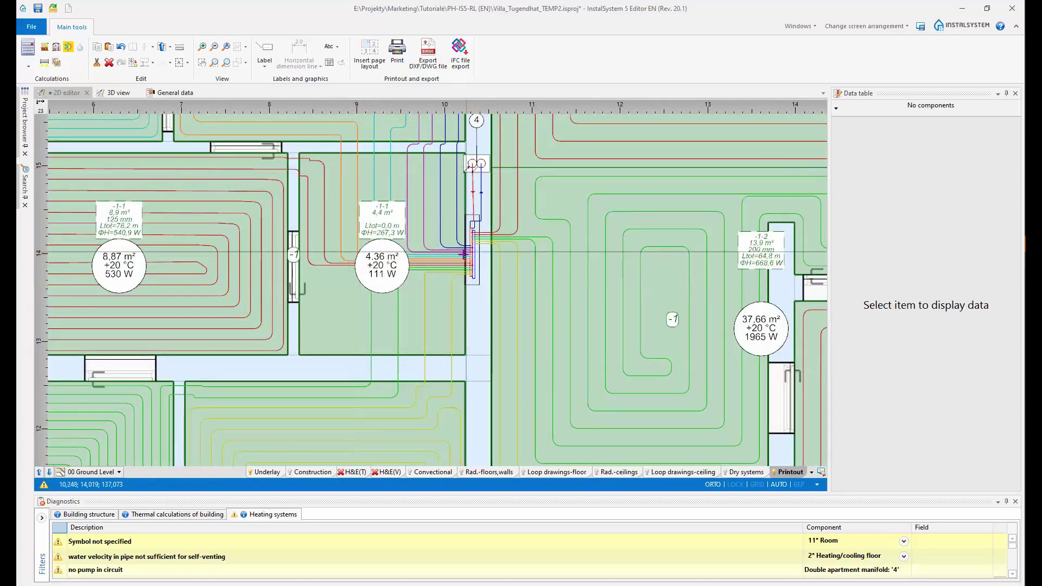
middle_click_drag(364, 335, 384, 356)
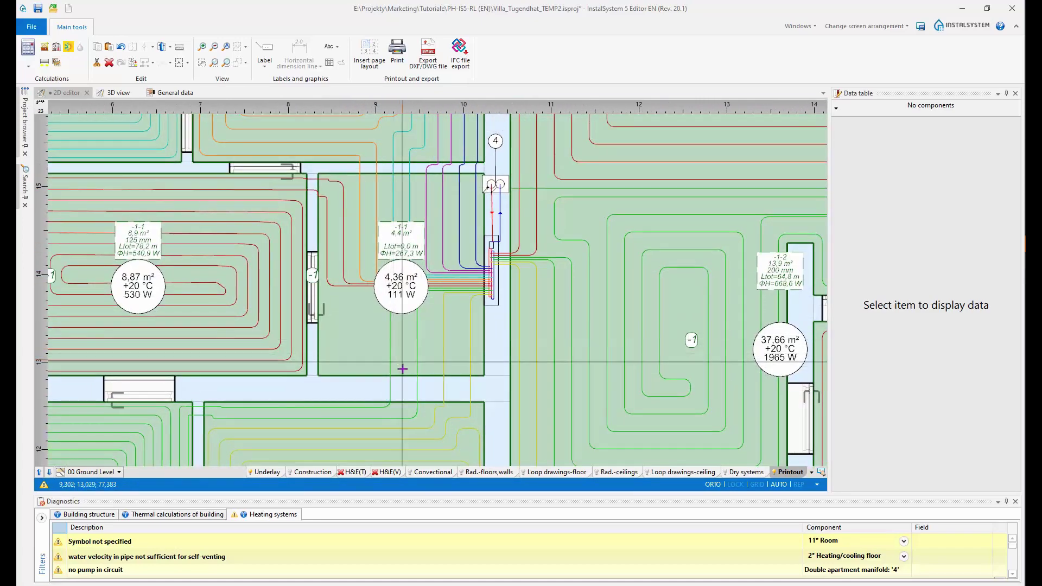
Step: In the radiant floors and walls layer, narrow the pipe feeds route below manifold 4 to a band width of about 993 mm
left_click(488, 472)
scroll(387, 385, "up", 2)
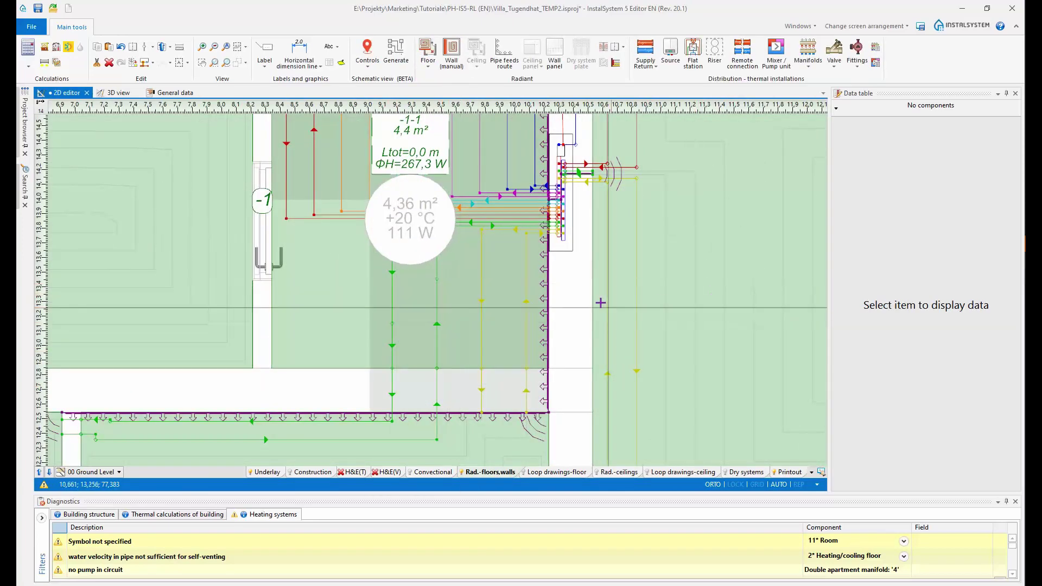
left_click(556, 331)
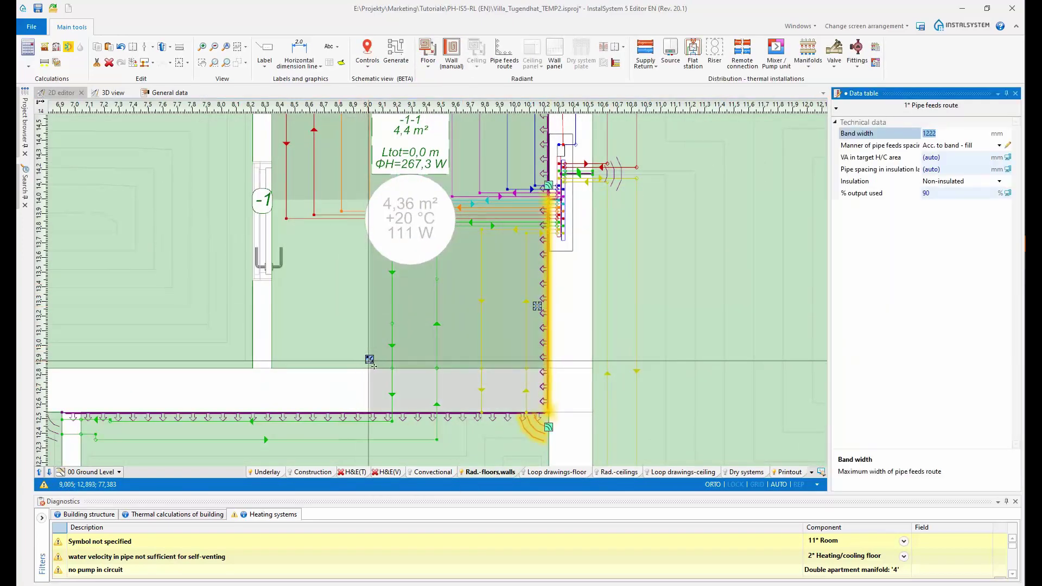
left_click_drag(370, 361, 403, 363)
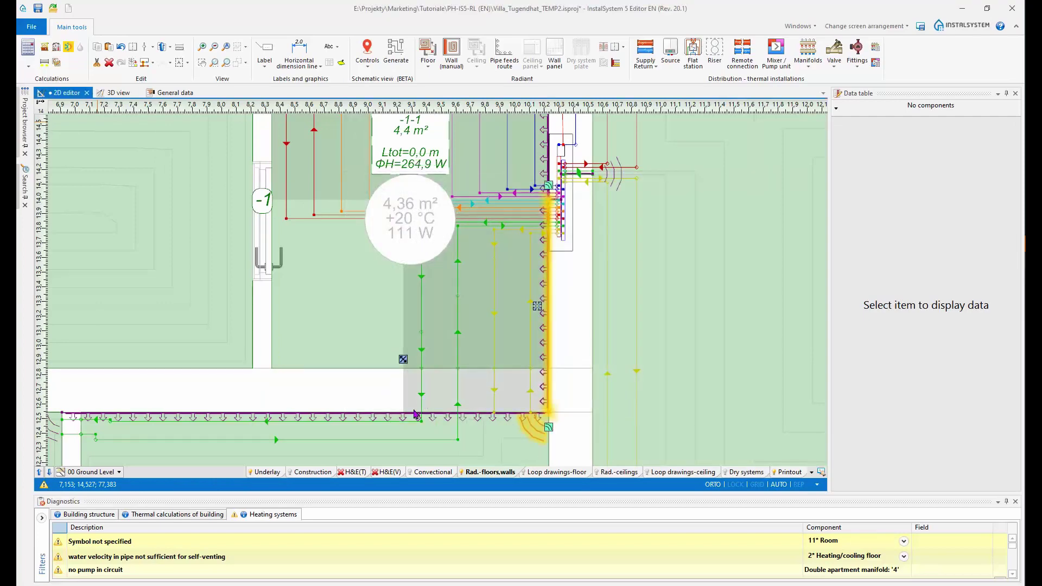
left_click(415, 415)
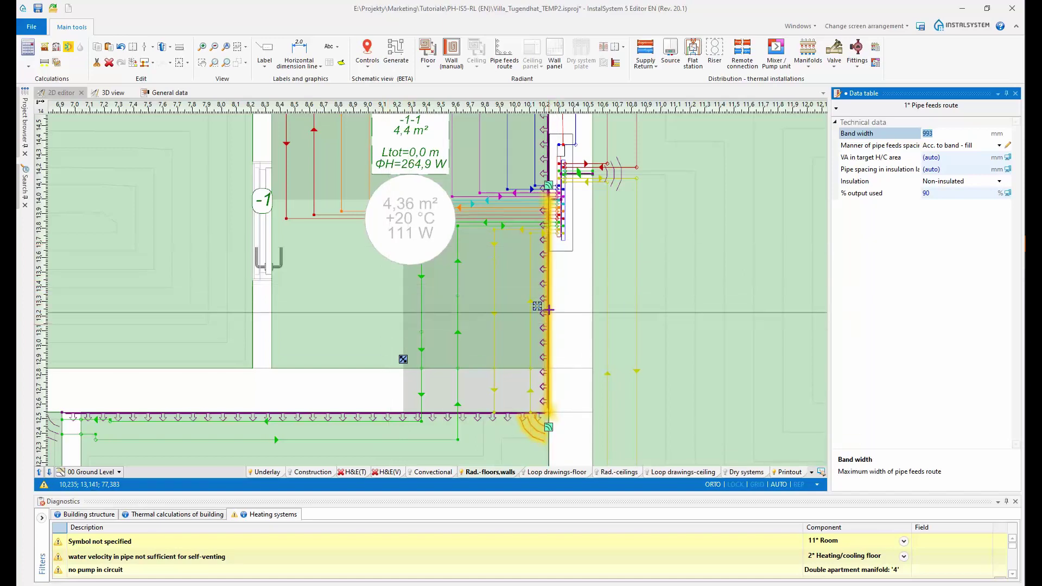
Step: Enable manual arrangement of pipe feeds for the route below manifold 4, accepting the loss of automatic zone division
key("ctrl")
key("ctrl")
key("ctrl")
key("ctrl")
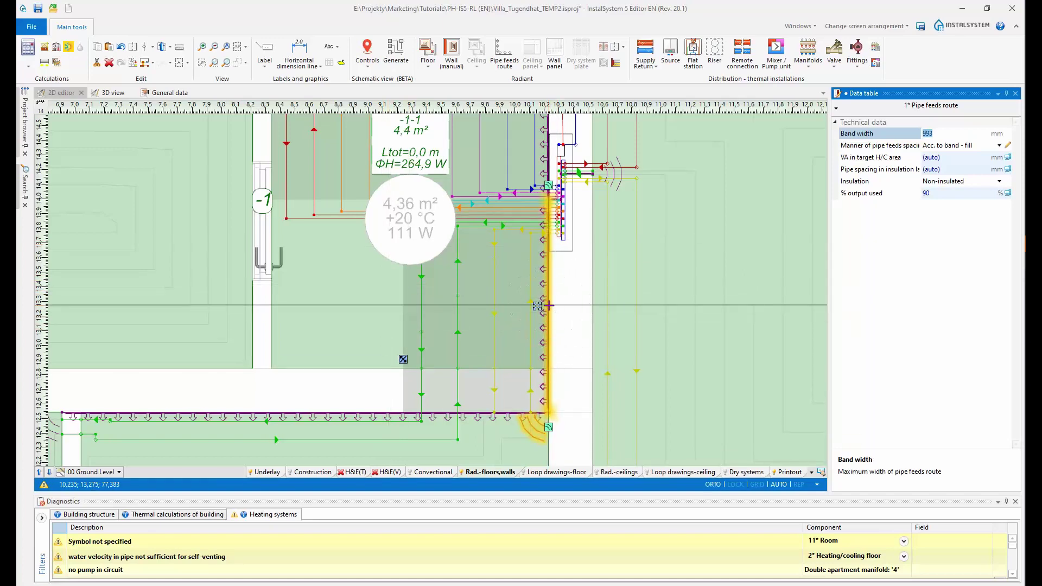
left_click(548, 305)
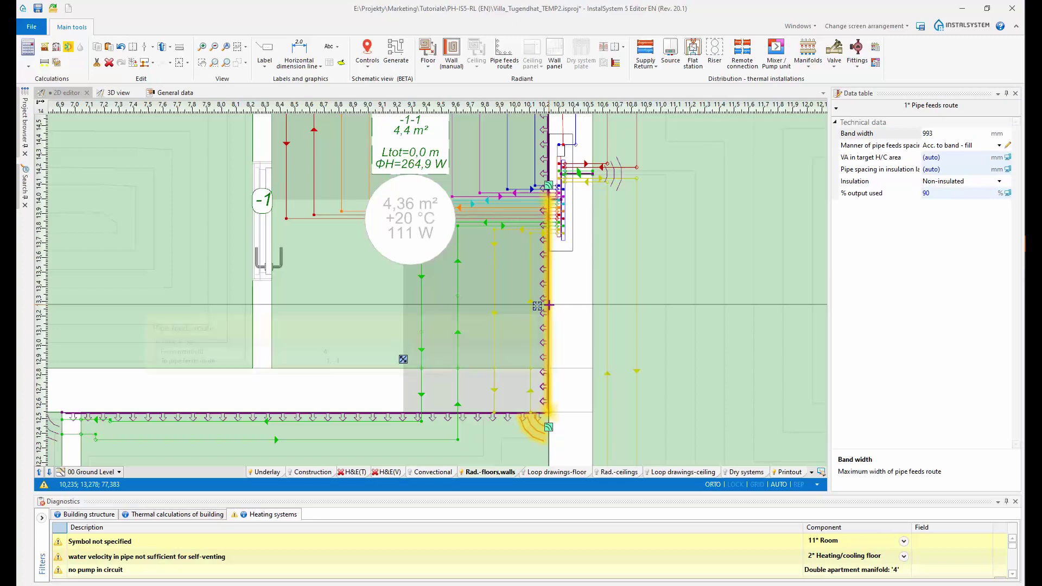
right_click(549, 307)
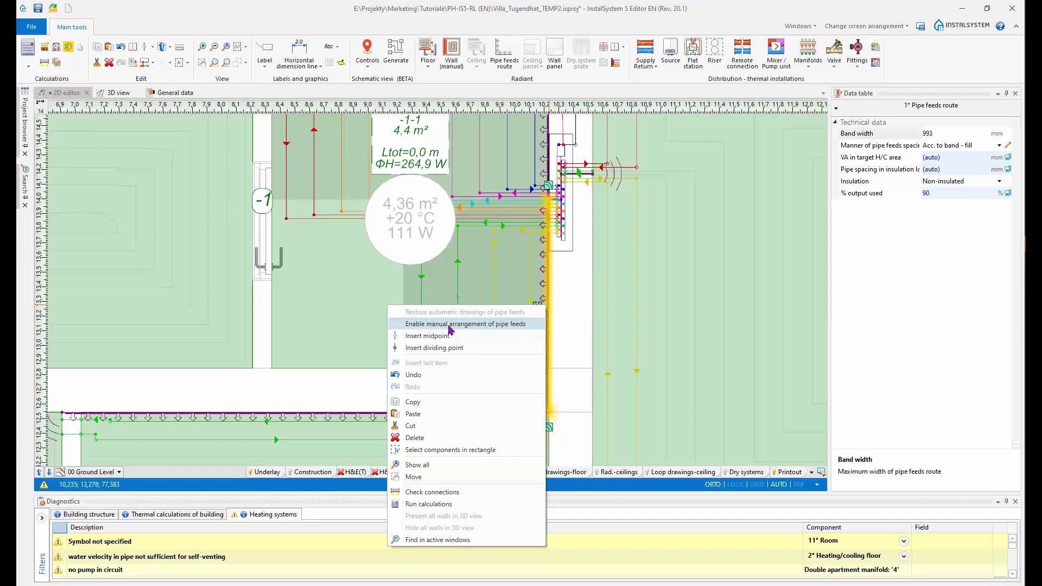
left_click(517, 324)
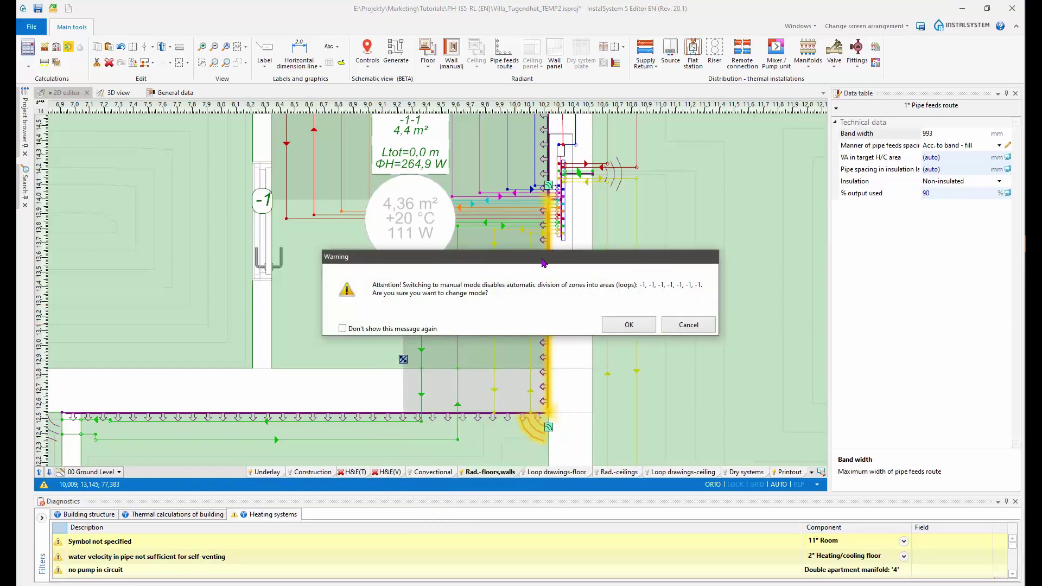
left_click_drag(542, 264, 578, 167)
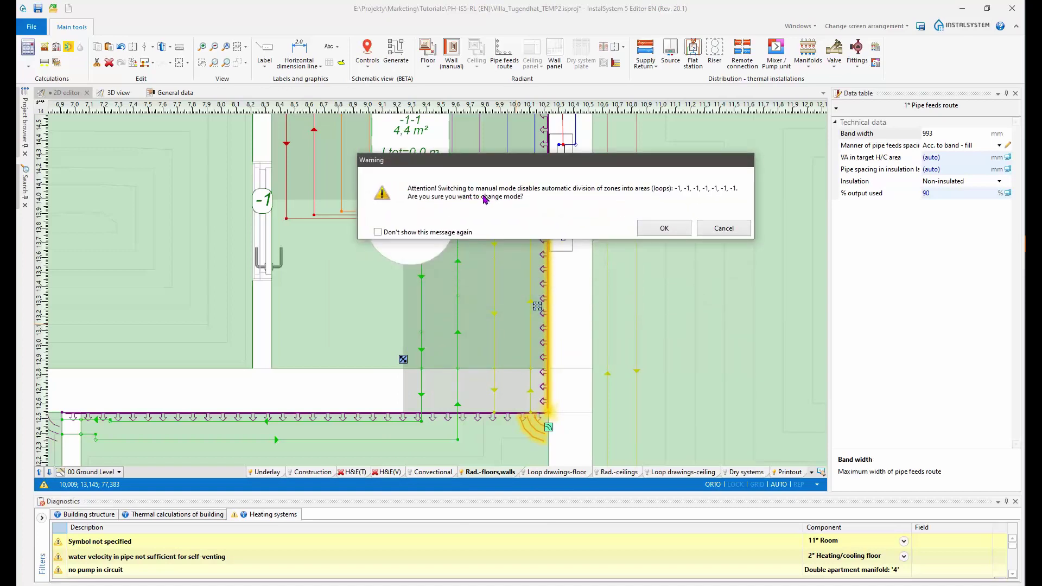
left_click_drag(500, 164, 500, 175)
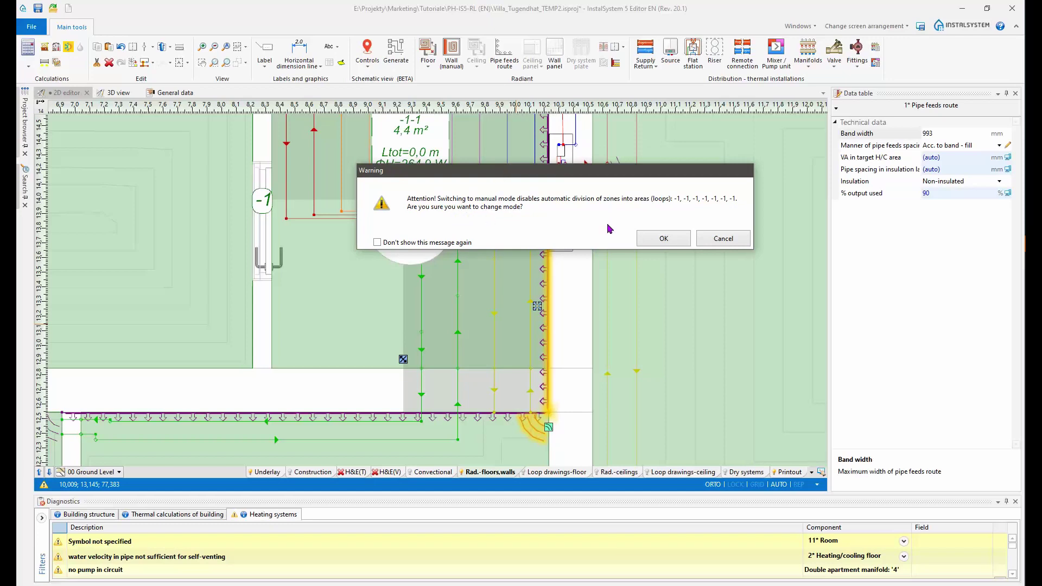
left_click_drag(592, 170, 582, 190)
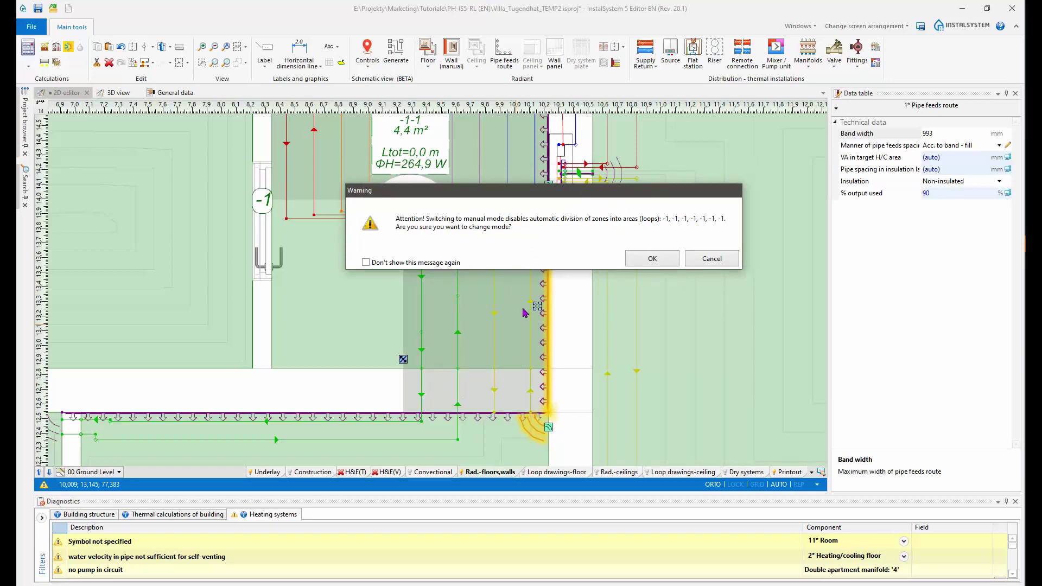
left_click_drag(594, 196, 599, 181)
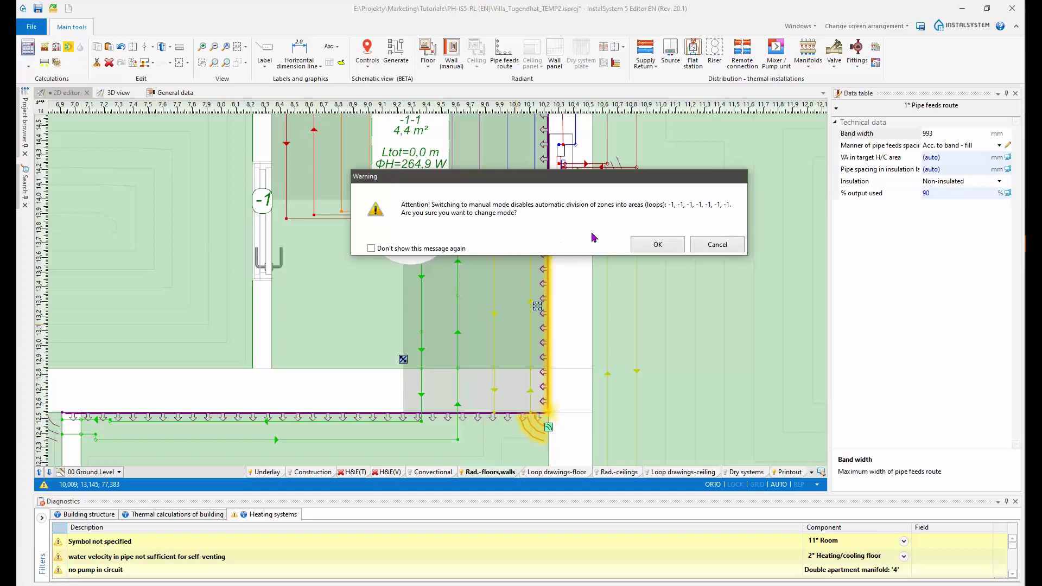
left_click(657, 245)
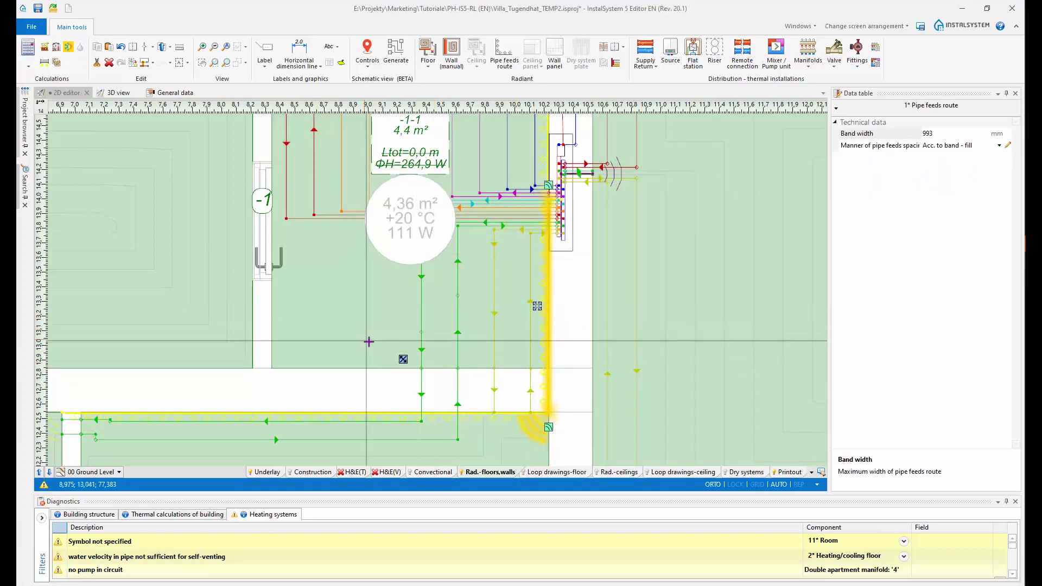
Step: Move the 4.36 m² room's label off the pipe feeds onto the door in the construction layer, and return to the radiant floors and walls layer
left_click(312, 472)
left_click_drag(403, 234, 262, 217)
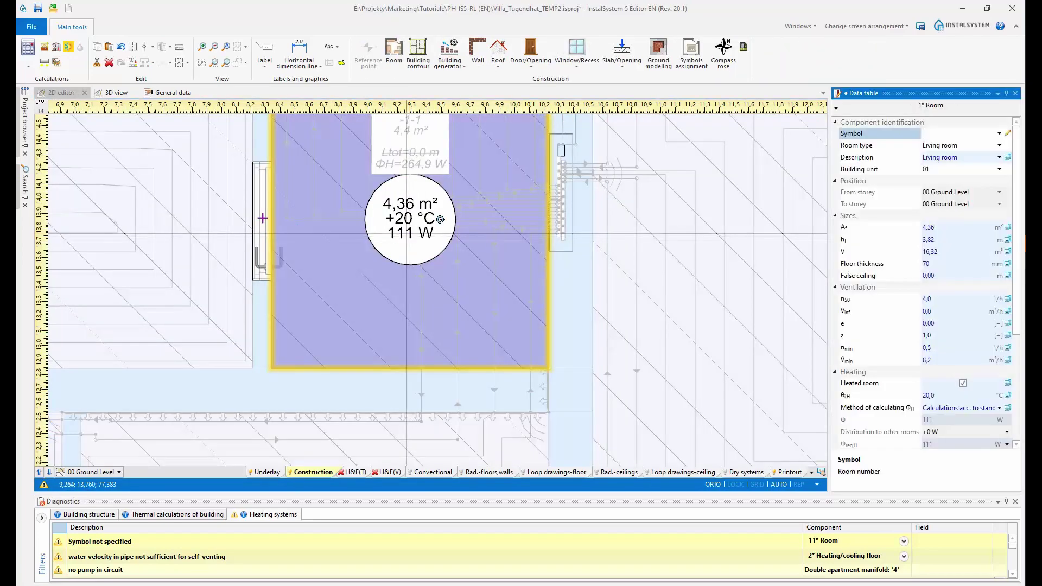
left_click(472, 471)
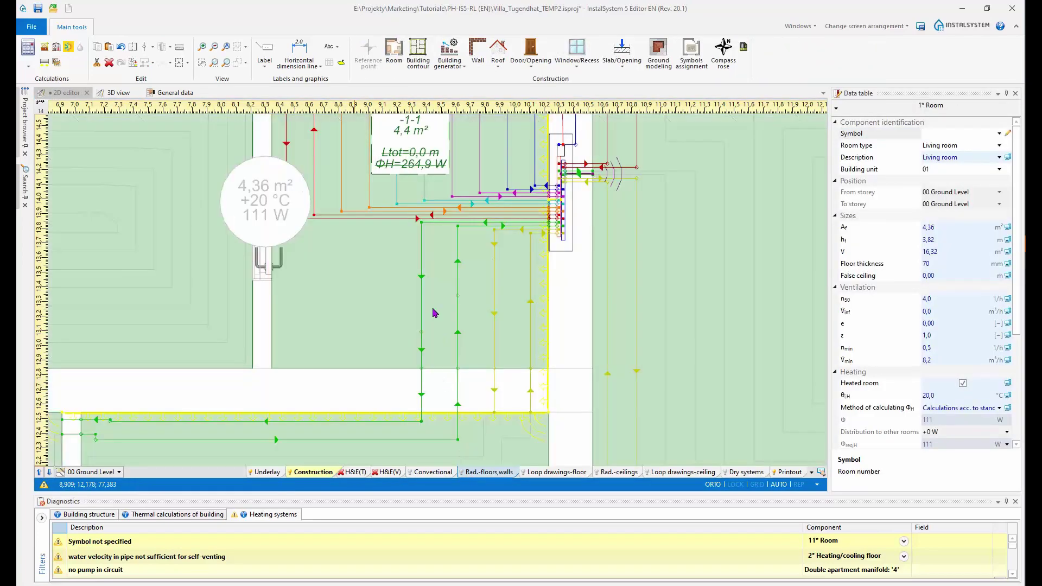
Step: Replace the vertical supply feed segment in the 4.36 m² room with a meandering Supply/return pipe-run joined to both open ends of the green feed
left_click(422, 304)
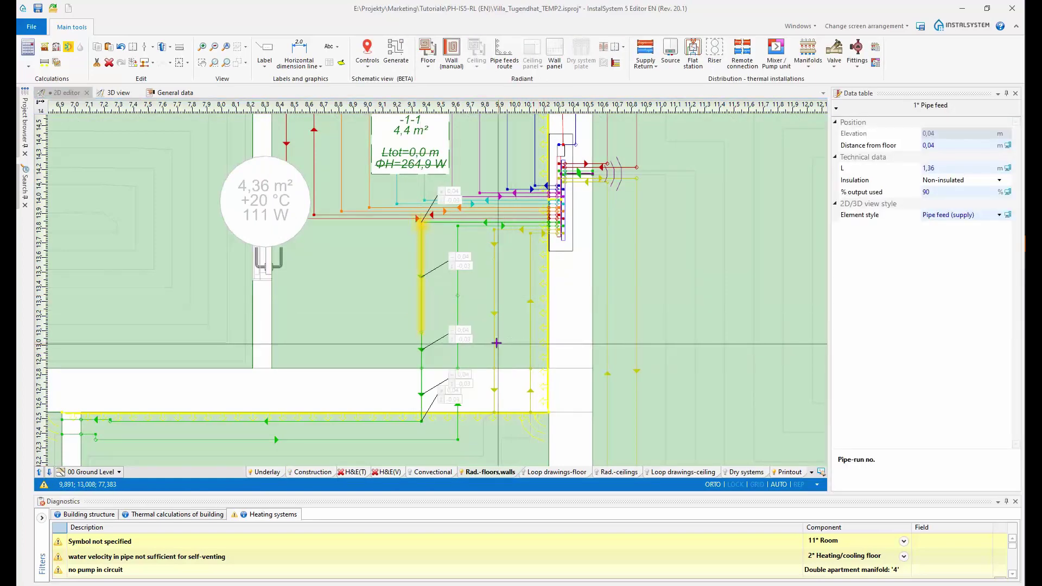
key("Delete")
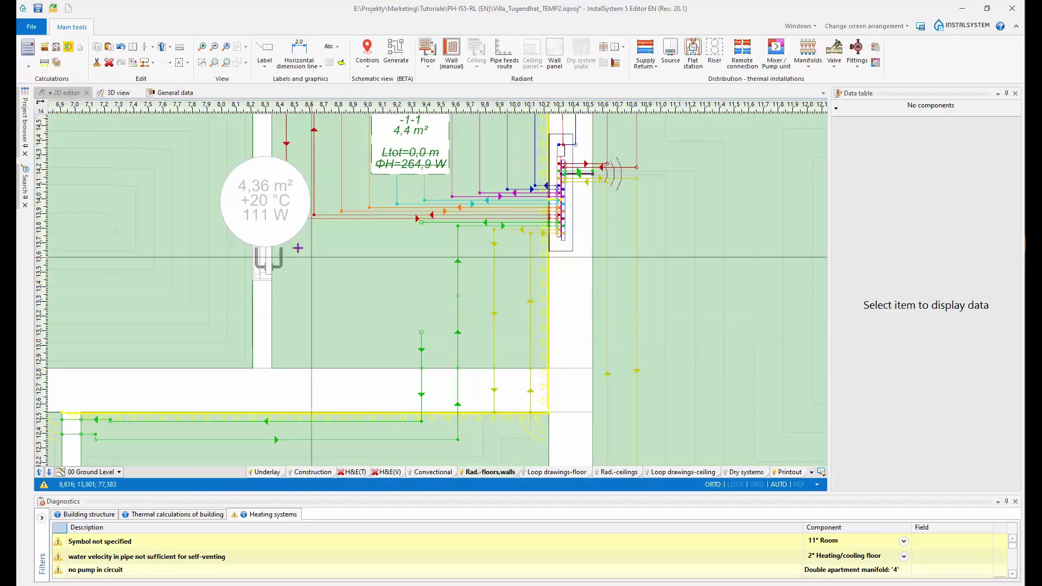
left_click(657, 66)
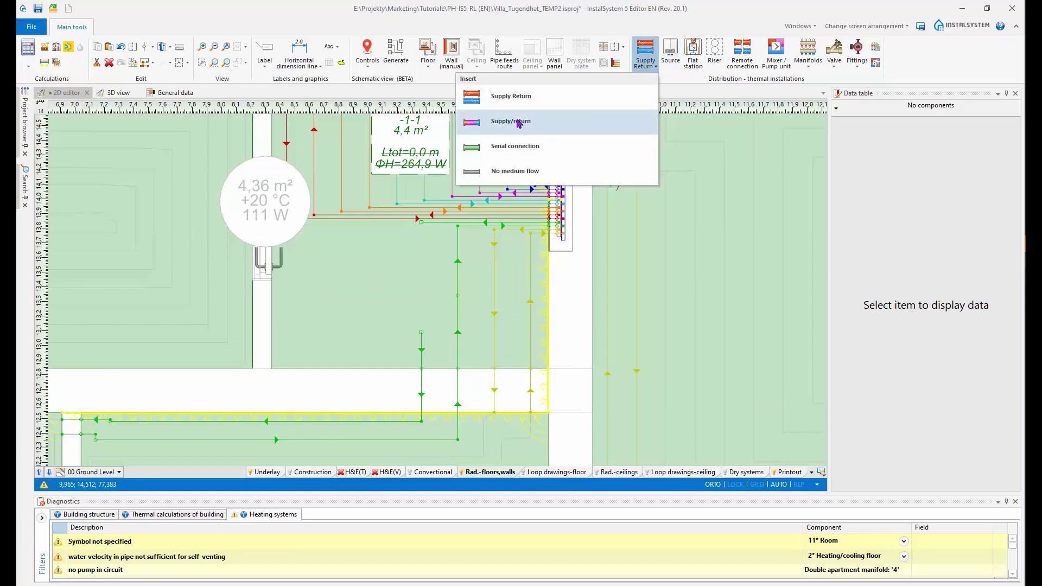
left_click(519, 123)
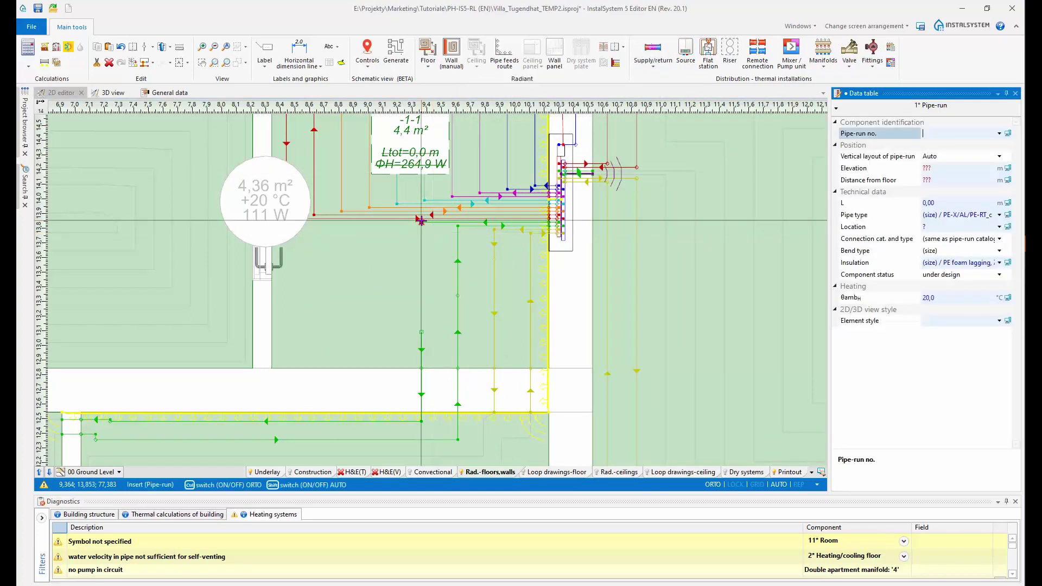
left_click(421, 221)
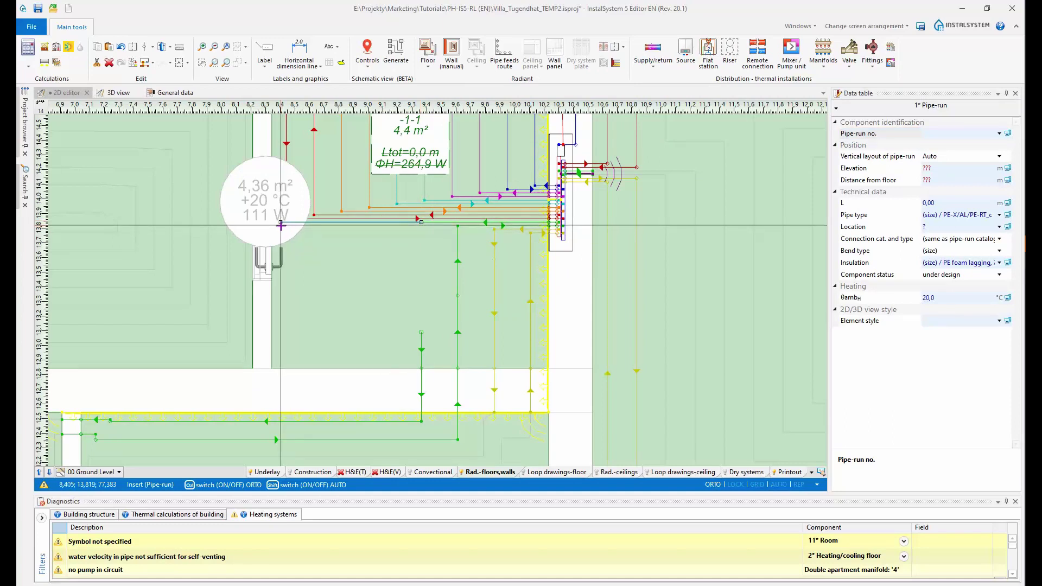
left_click(279, 255)
left_click(280, 260)
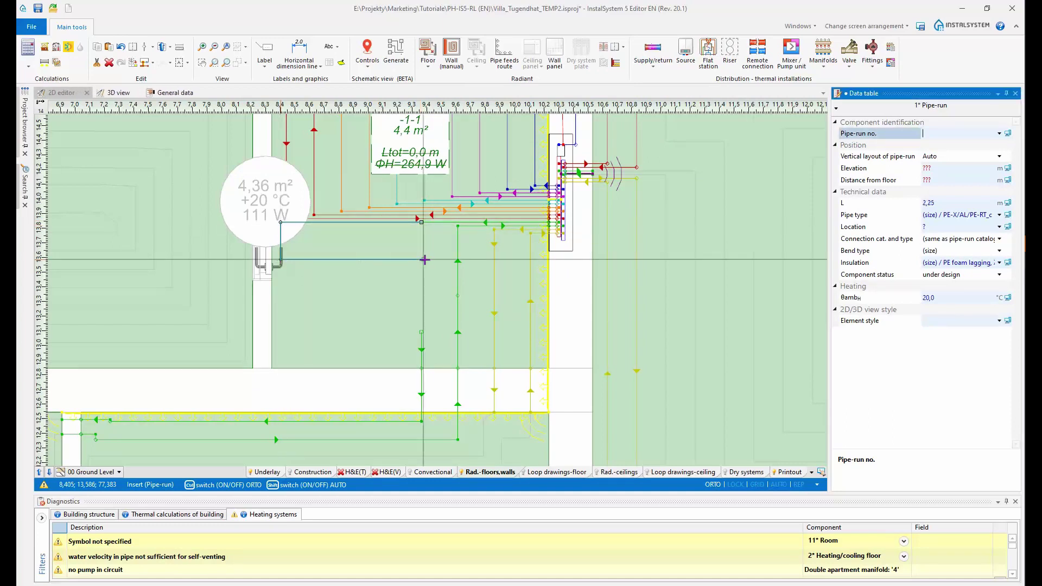
left_click(432, 281)
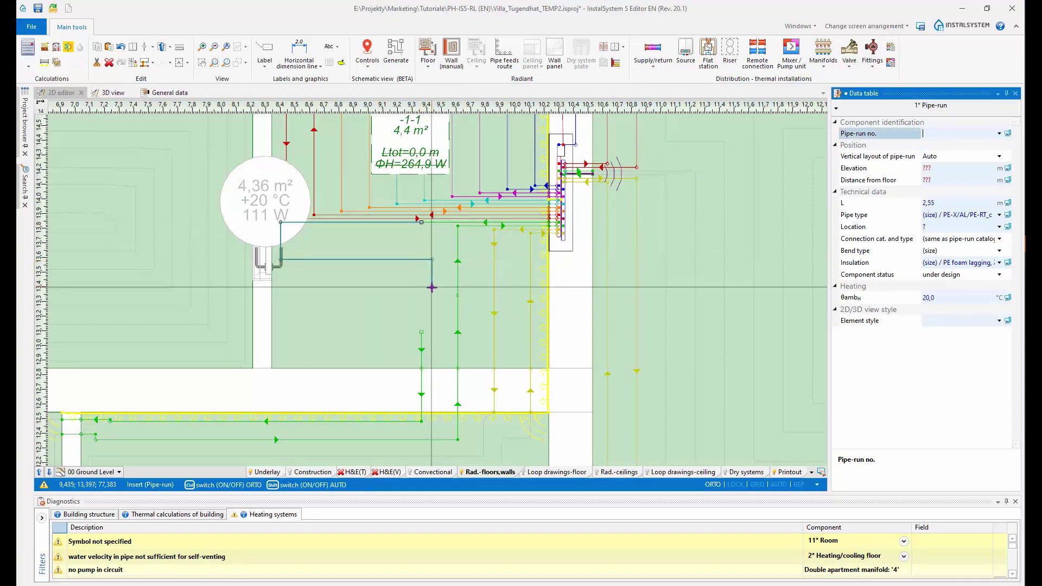
left_click(432, 289)
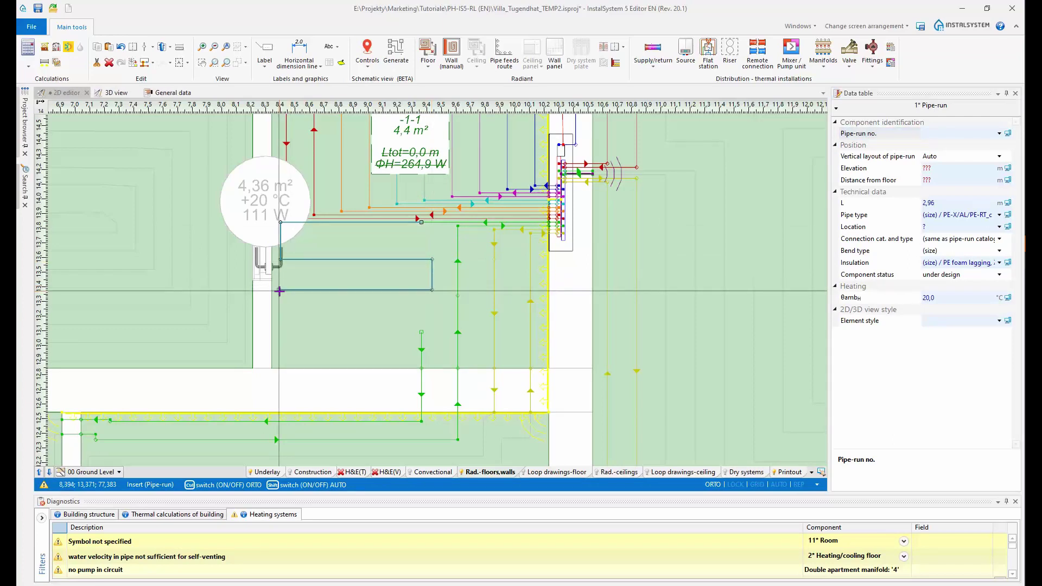
left_click(278, 289)
left_click(278, 332)
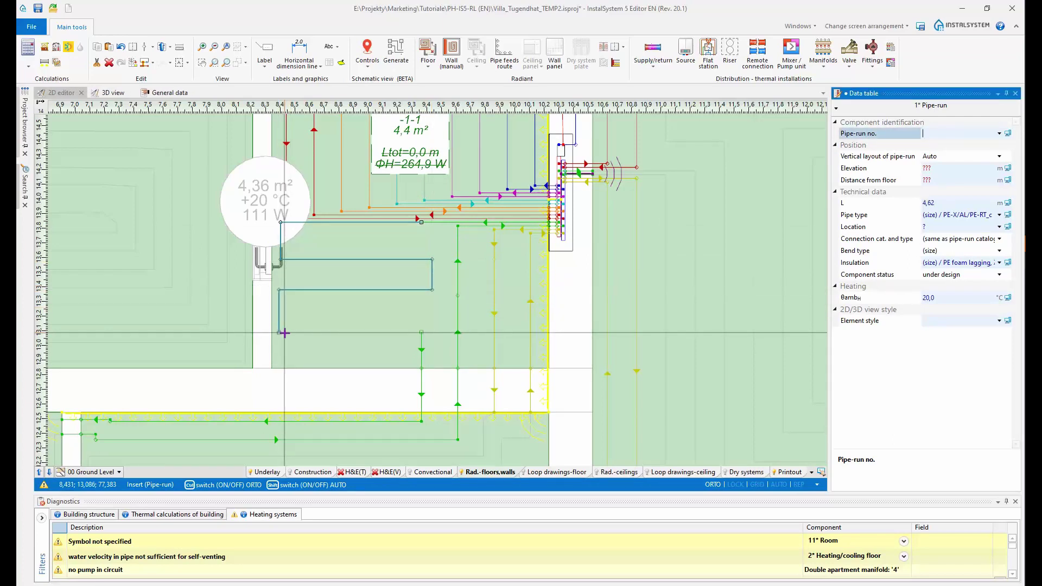
left_click(422, 332)
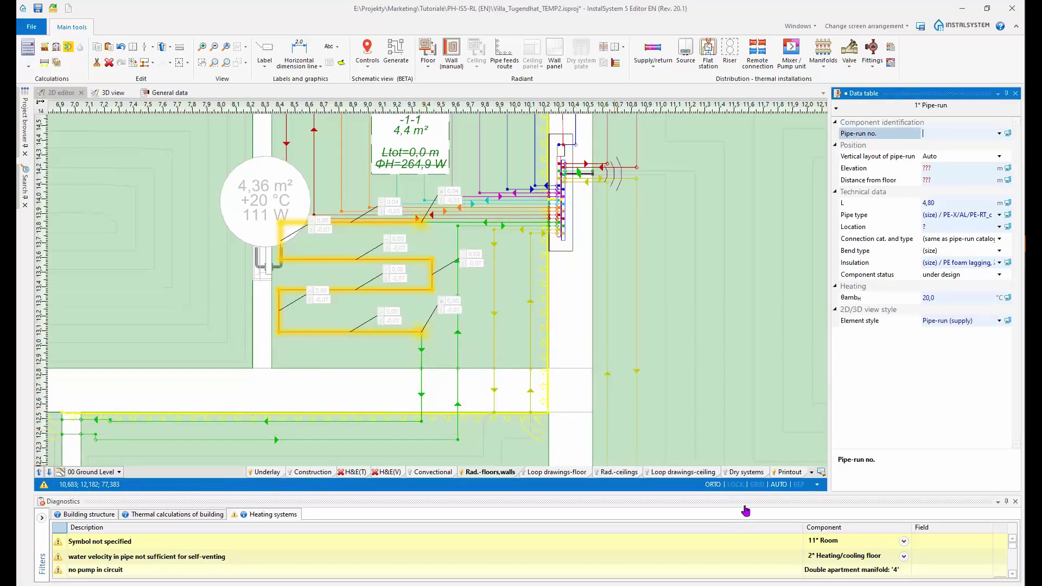
Step: Shift the third horizontal run of the meandering pipe slightly down using grid snapping to even out the spacing, and turn the grid off again
left_click(756, 485)
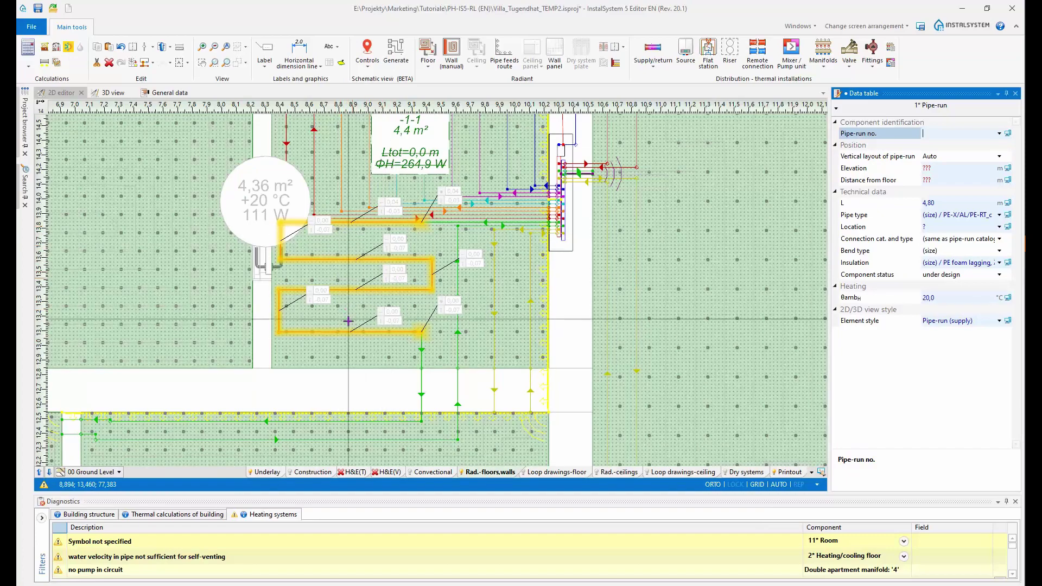
left_click(374, 296)
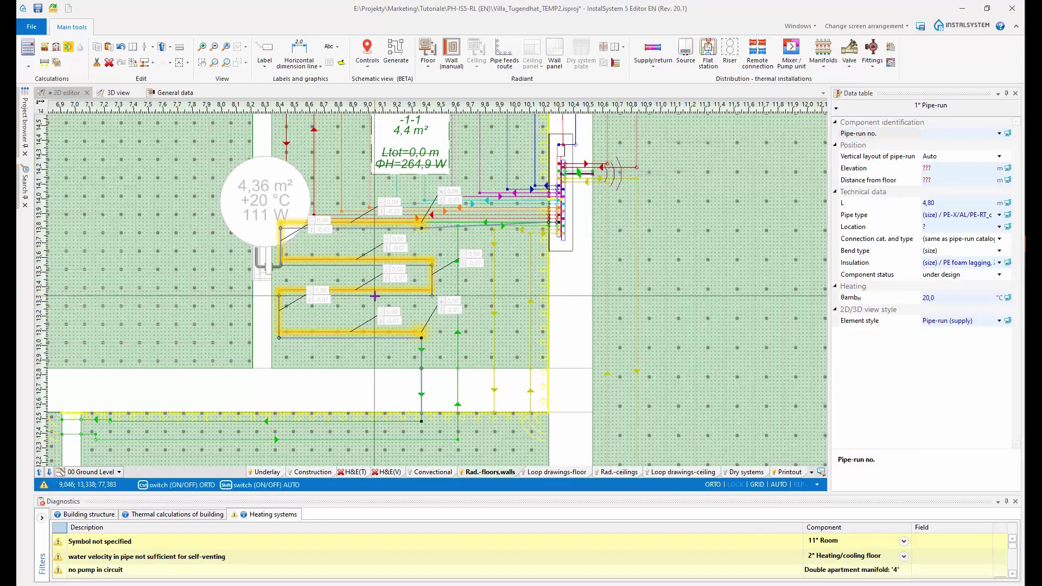
left_click_drag(374, 296, 375, 297)
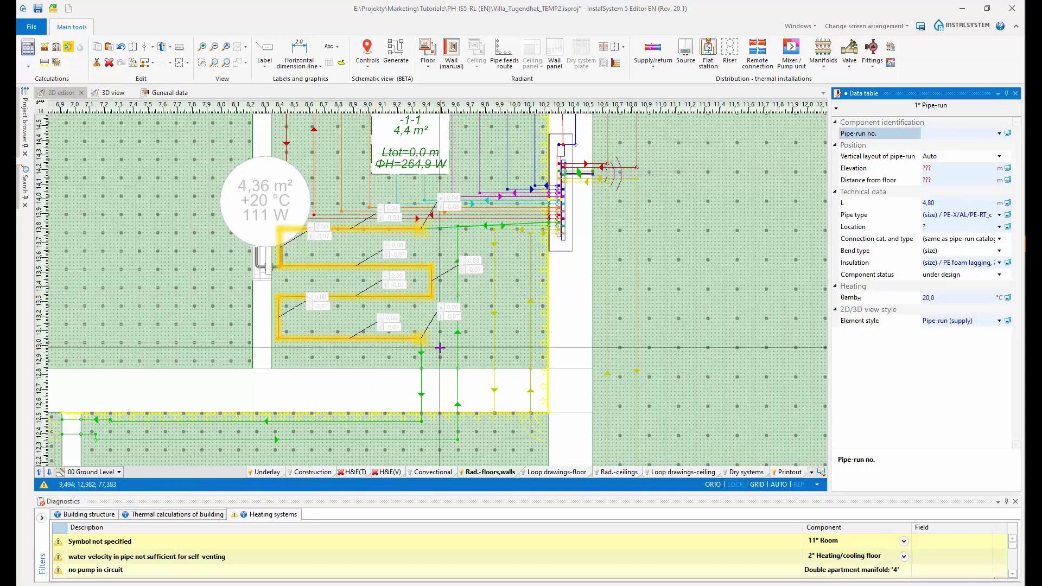
key("ctrl+z")
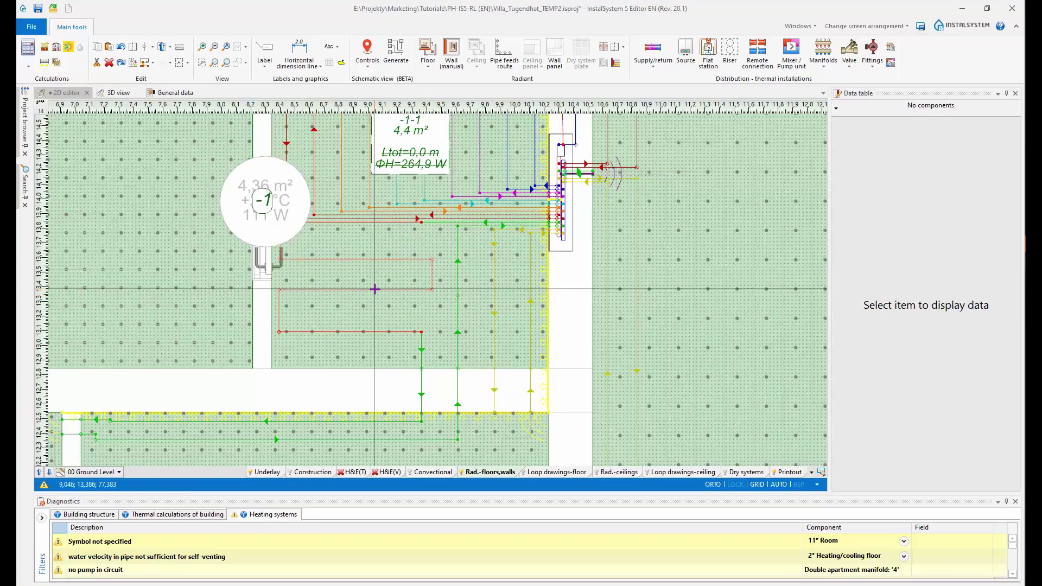
left_click(375, 289)
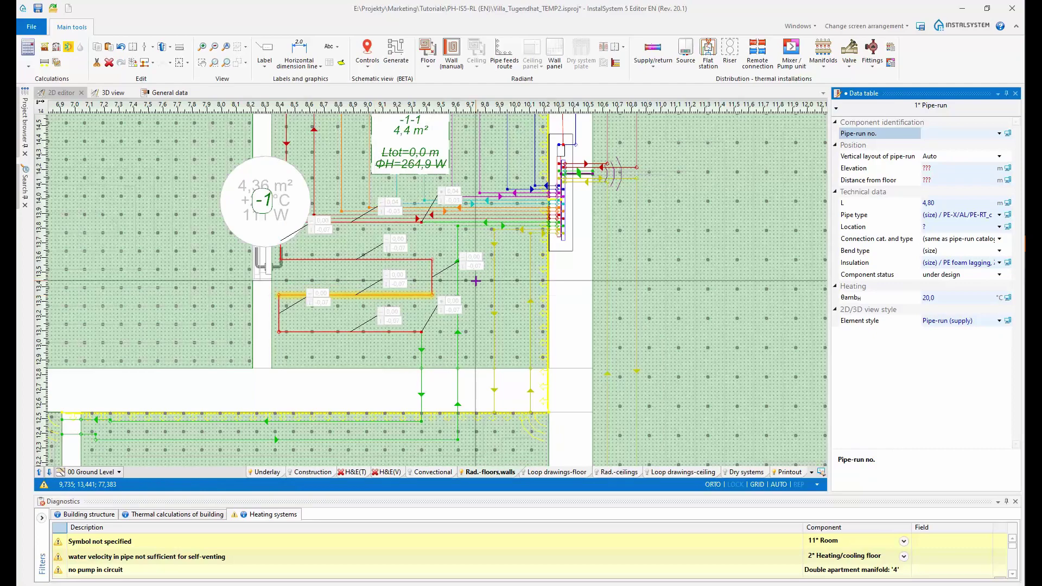
left_click(757, 486)
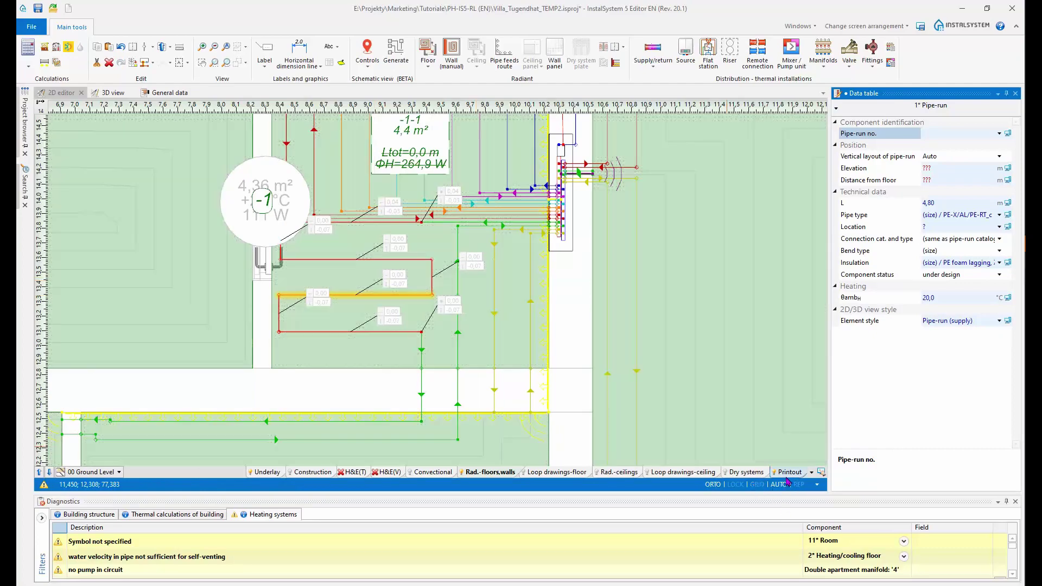
Step: Recalculate the floor heating pipes in the printout layer and save the project
left_click(789, 472)
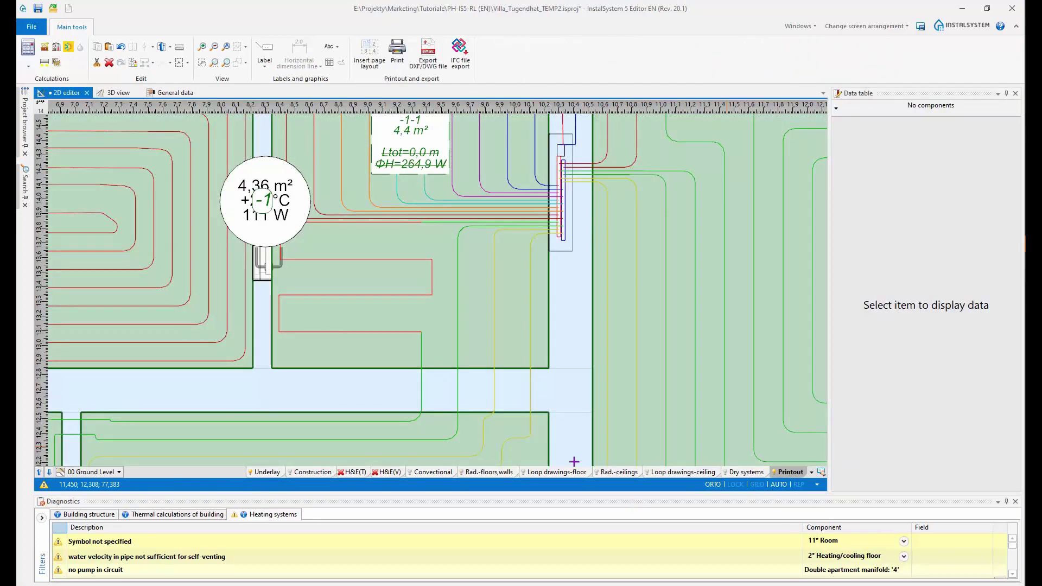
left_click(69, 47)
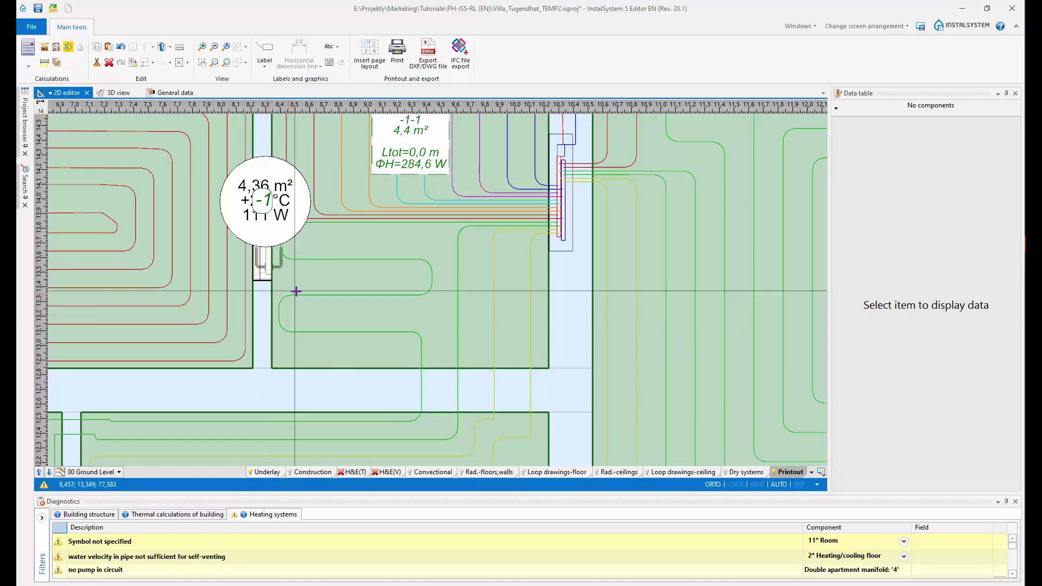
scroll(333, 308, "down", 5)
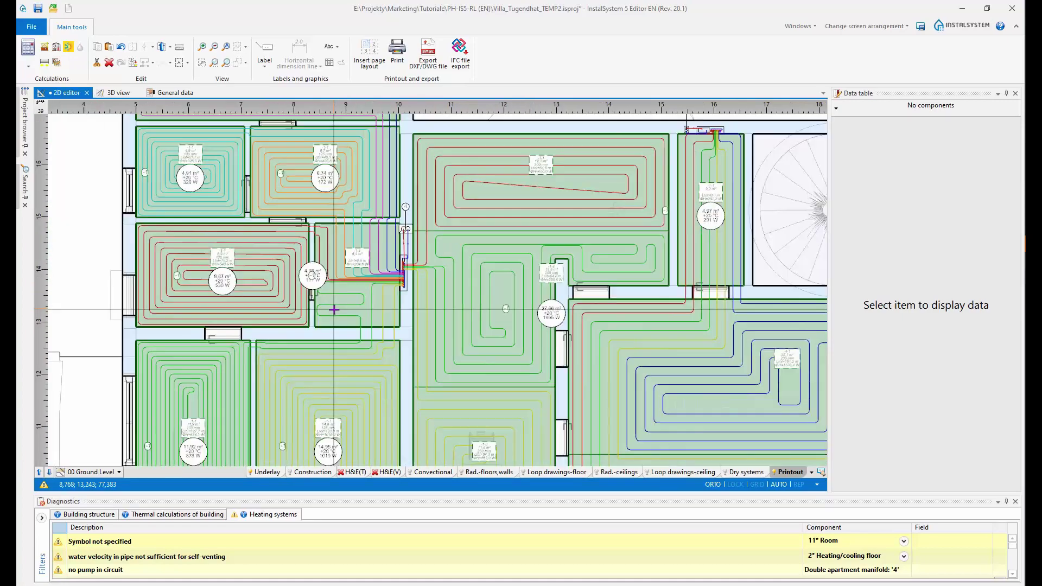
scroll(334, 309, "down", 5)
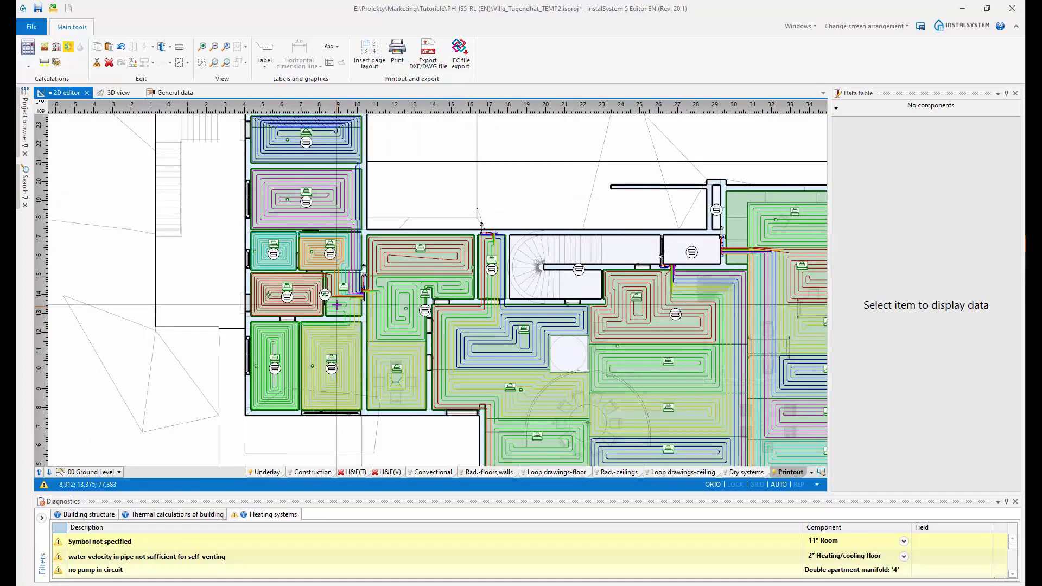
middle_click_drag(546, 366, 417, 325)
scroll(439, 331, "down", 3)
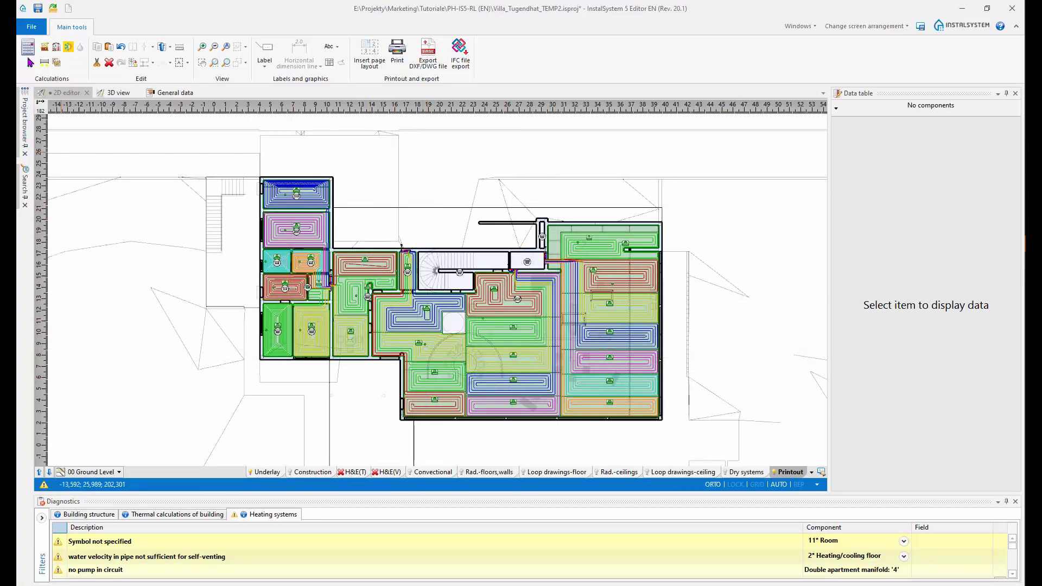
left_click(37, 8)
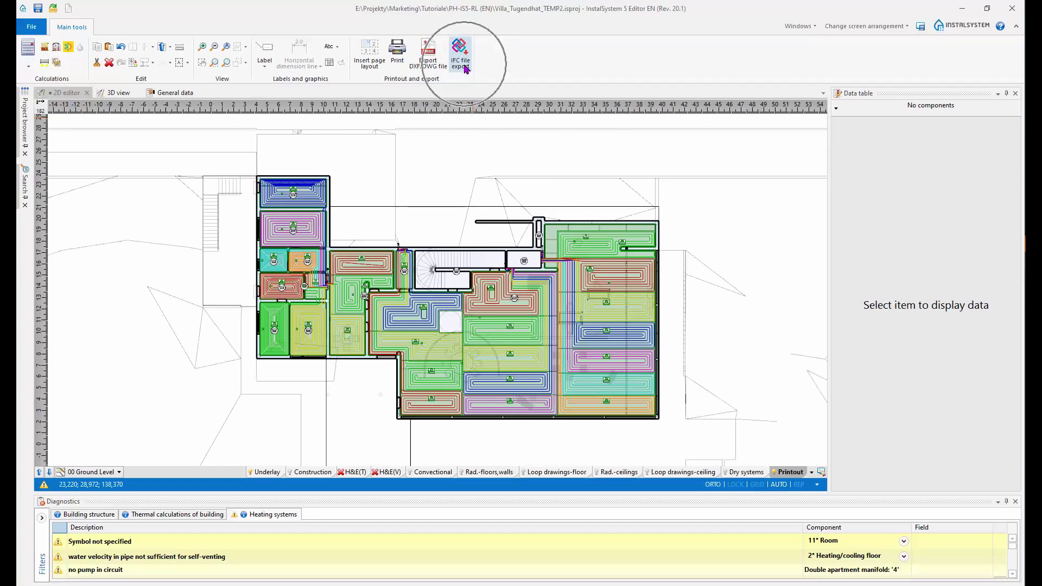
Step: In the DXF/DWG export, try combining the Basement, 00 Ground Level, 01 First Floor and 02 Second Floor worksheets into one DWG file, and cancel the export
left_click(432, 64)
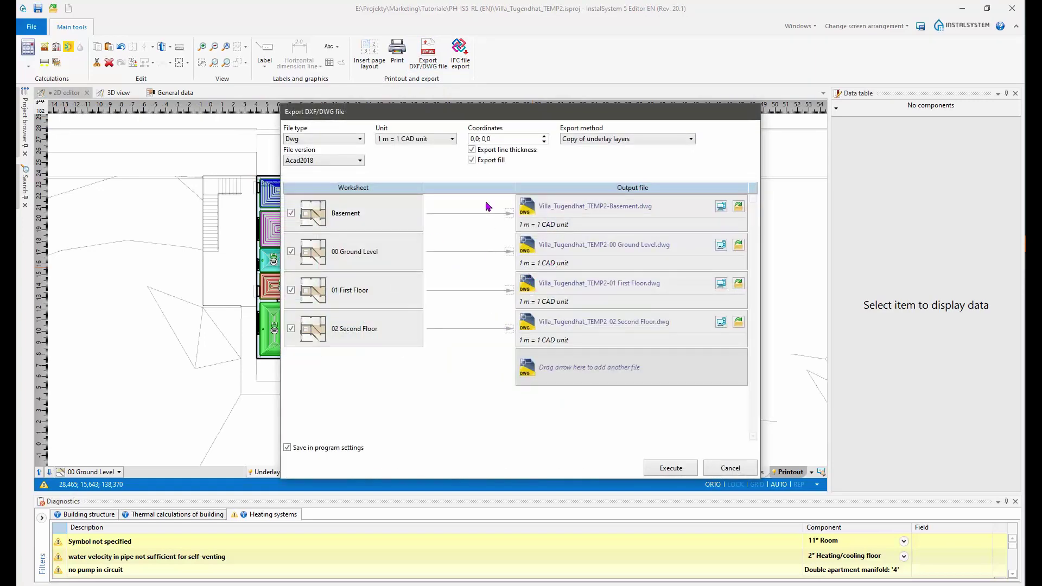
left_click_drag(397, 115, 375, 102)
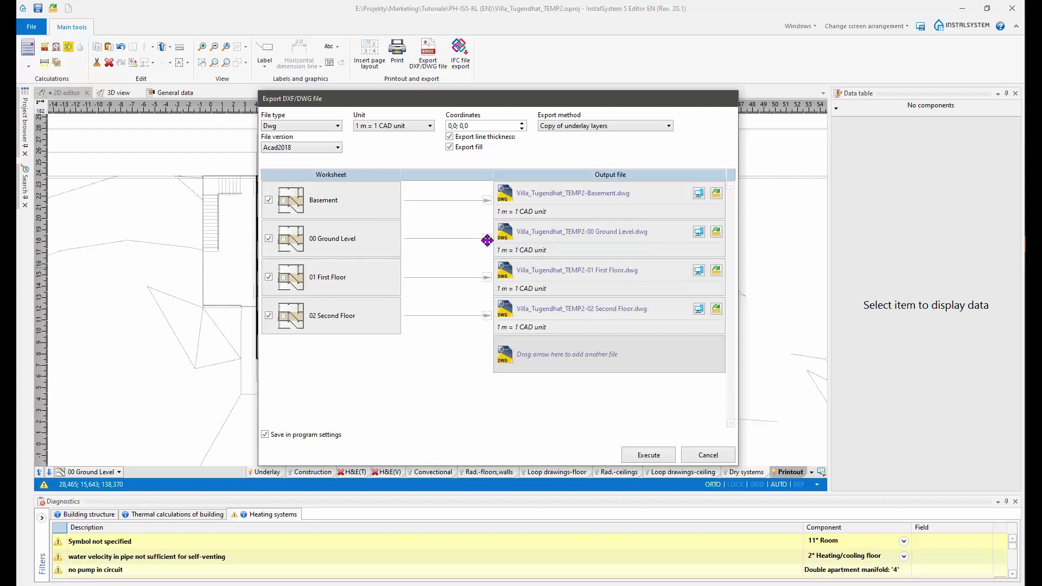
left_click_drag(486, 240, 489, 210)
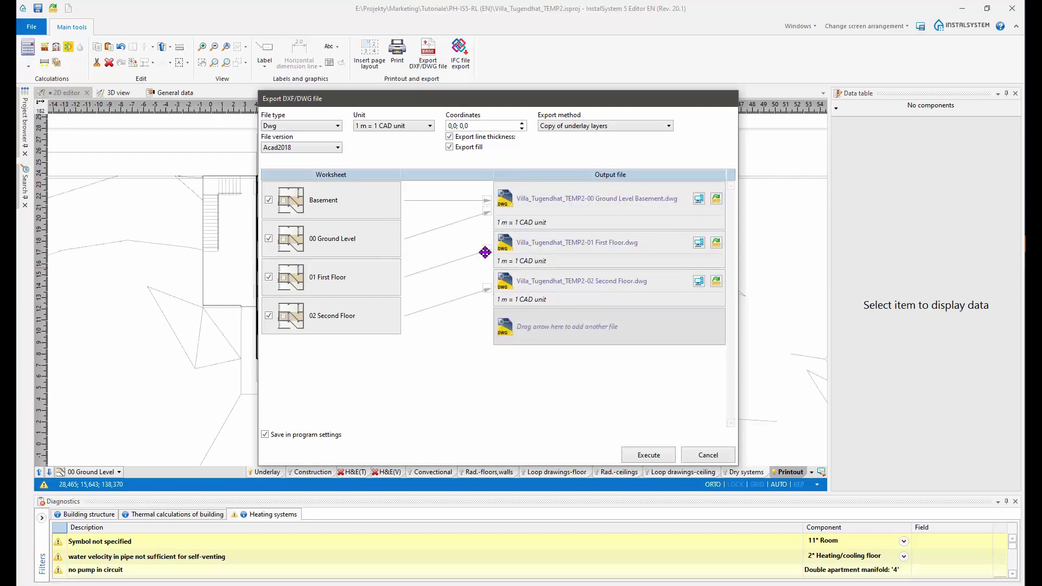
left_click_drag(485, 252, 488, 210)
left_click_drag(486, 266, 488, 211)
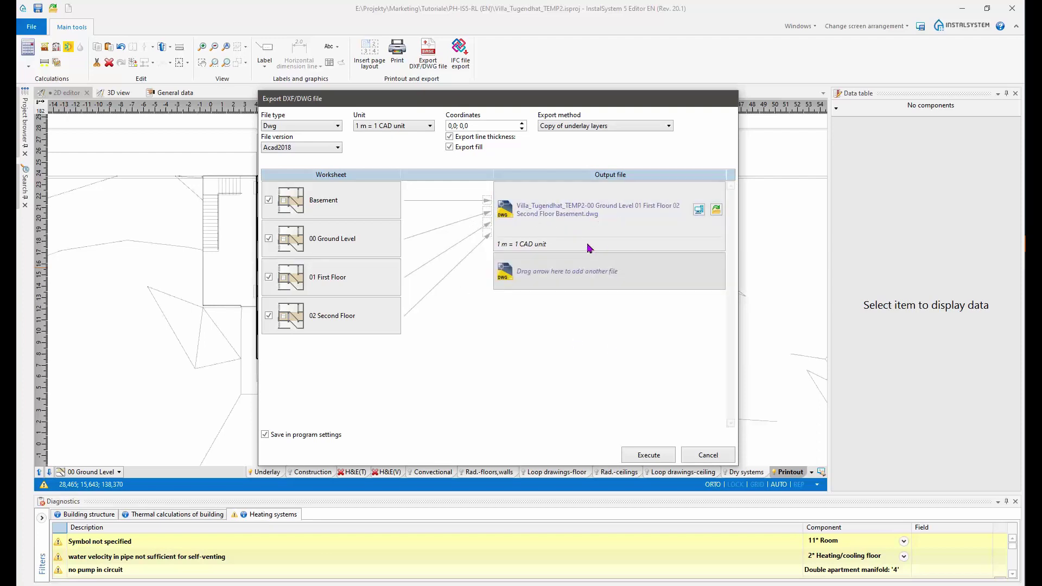
left_click(708, 454)
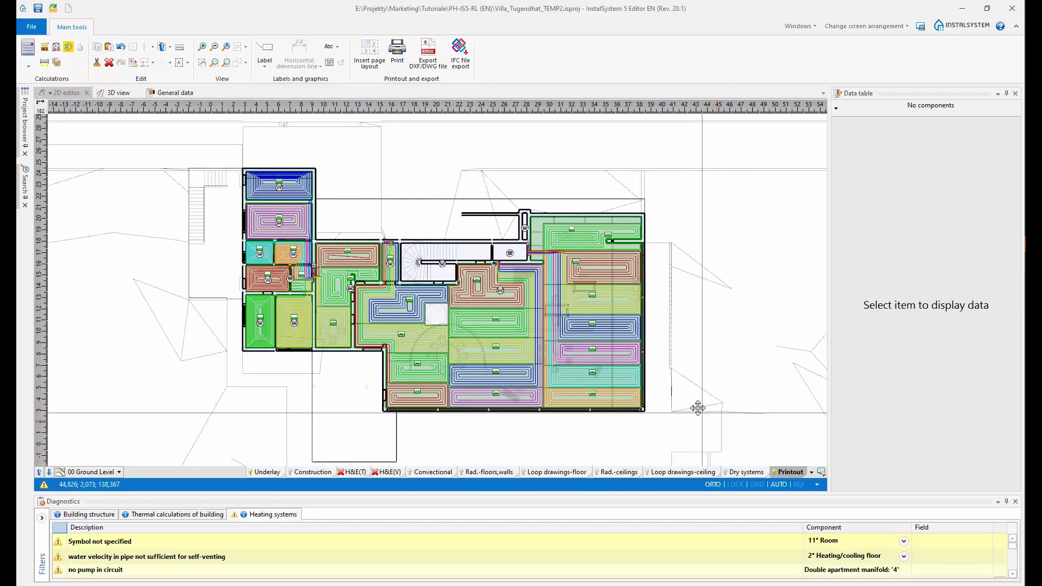
Step: Insert a printout page layout over the ground level plan, starting just outside the building's upper-left corner
middle_click_drag(698, 408, 697, 407)
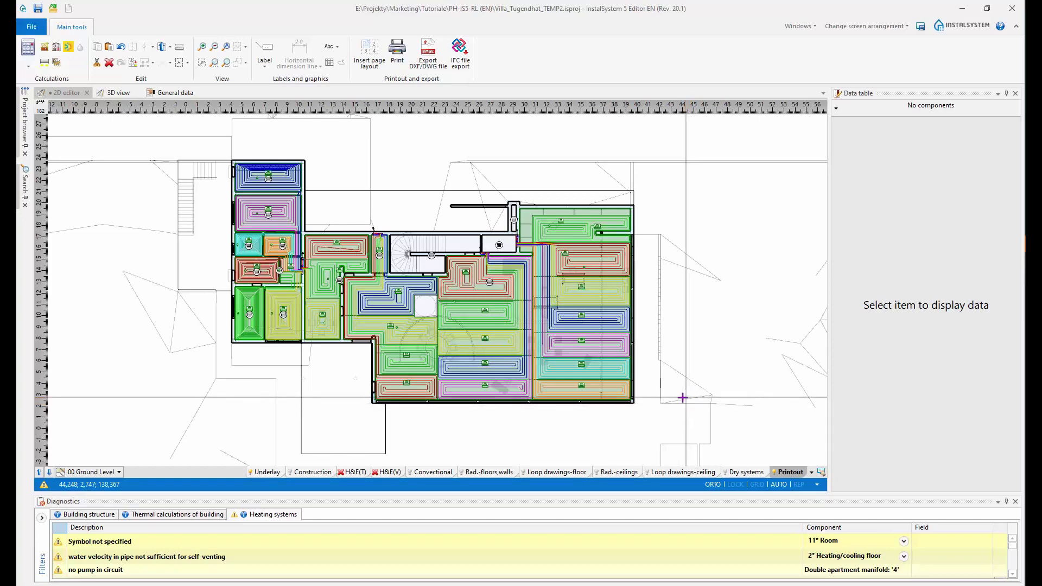
left_click(374, 54)
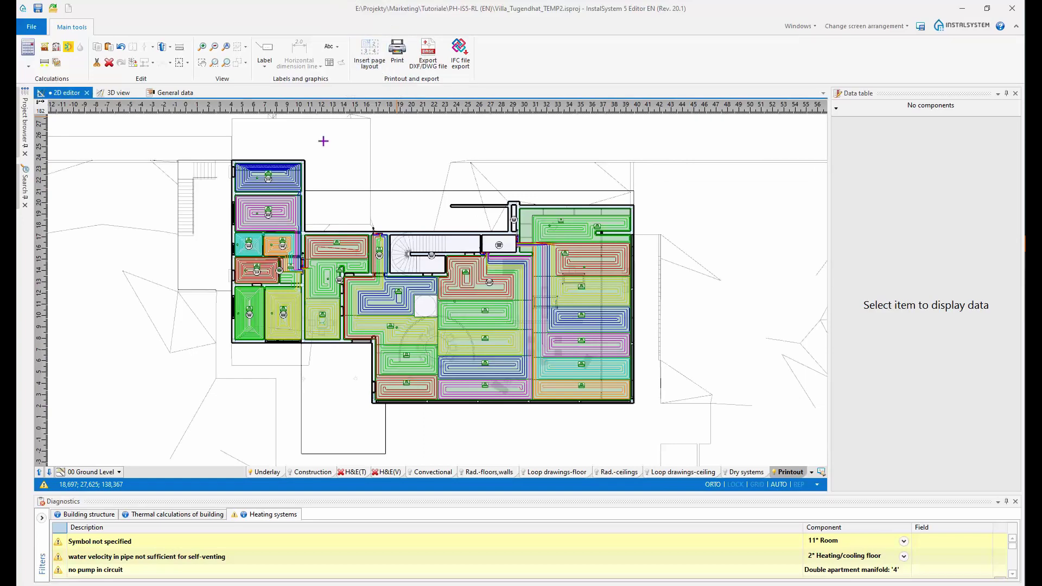
left_click(227, 158)
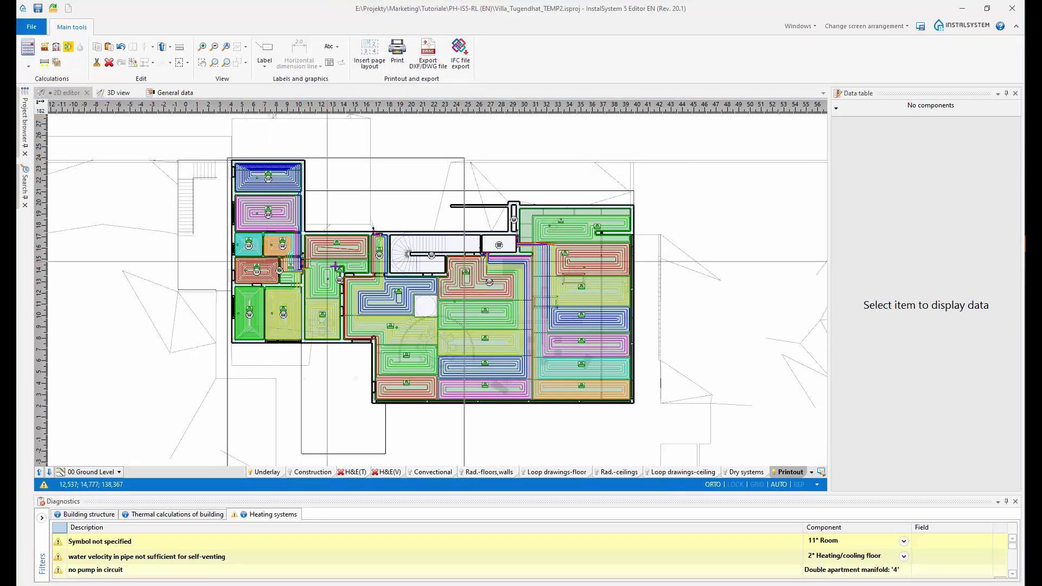
left_click(432, 341)
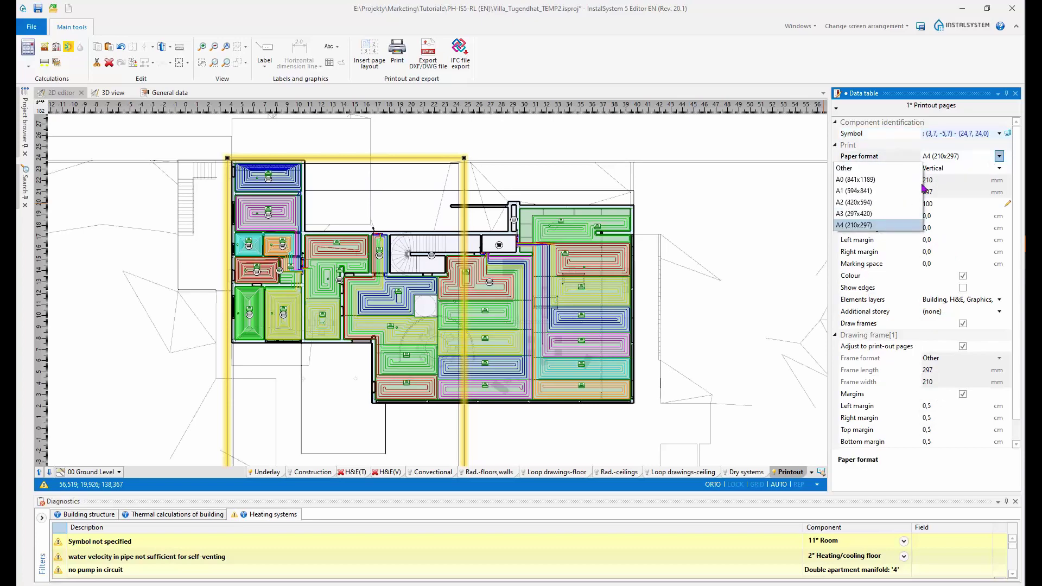
Step: Set the printout page to A3 (297x420) paper with horizontal orientation and review its remaining print and frame options
left_click(854, 215)
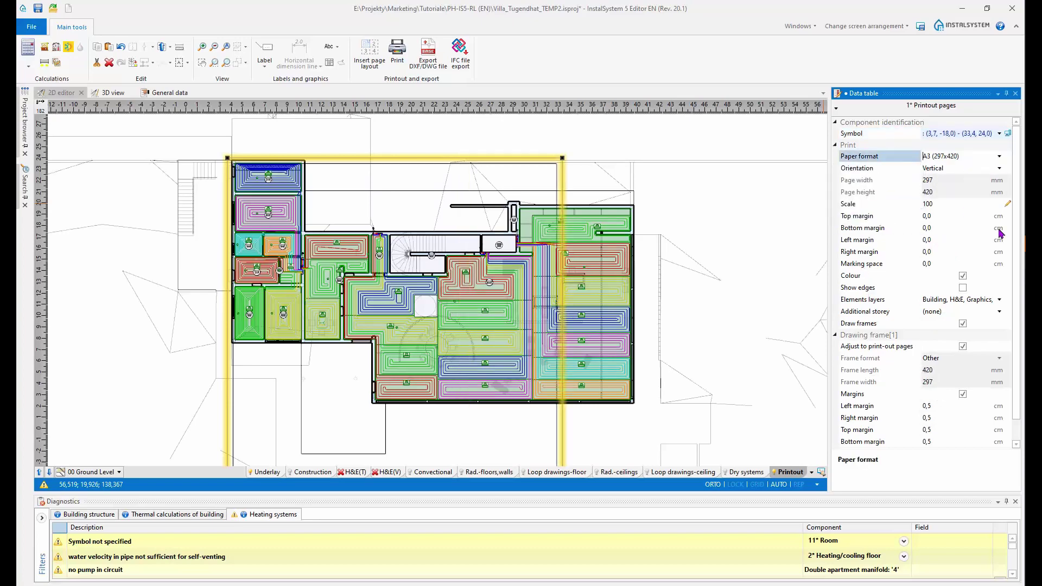
left_click(998, 169)
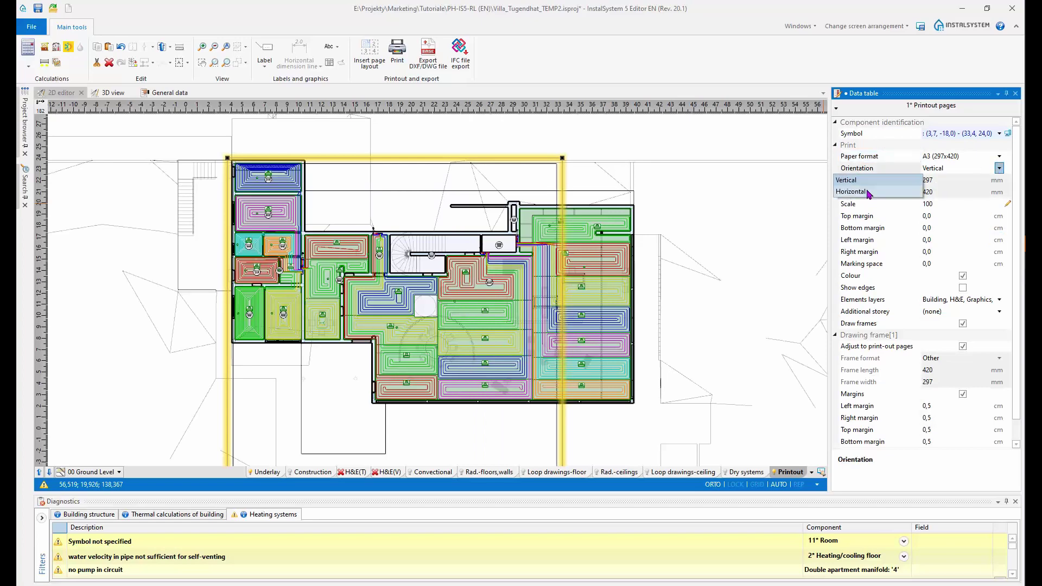
left_click(850, 191)
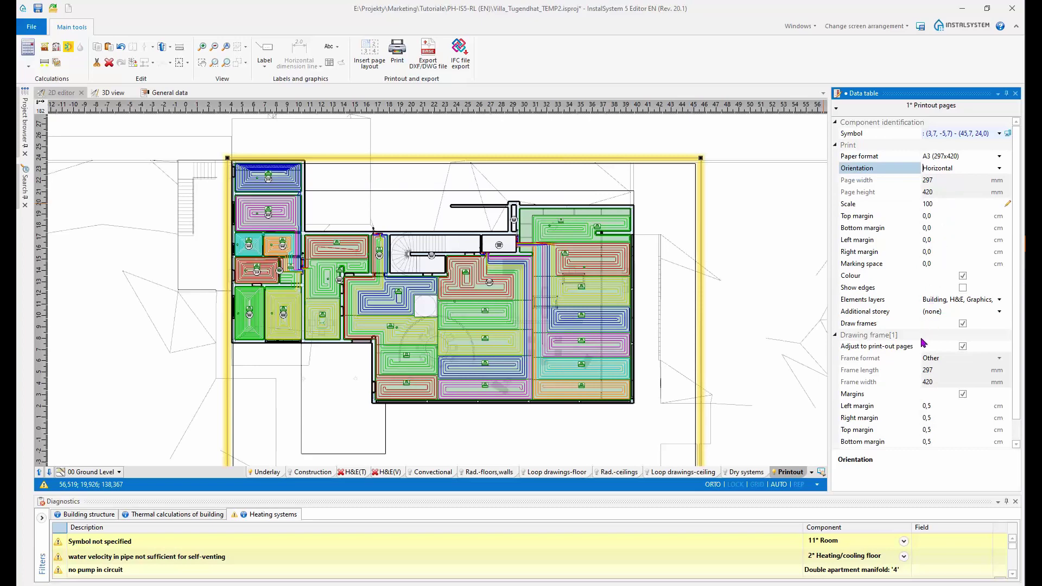
scroll(925, 365, "down", 1)
scroll(926, 365, "down", 1)
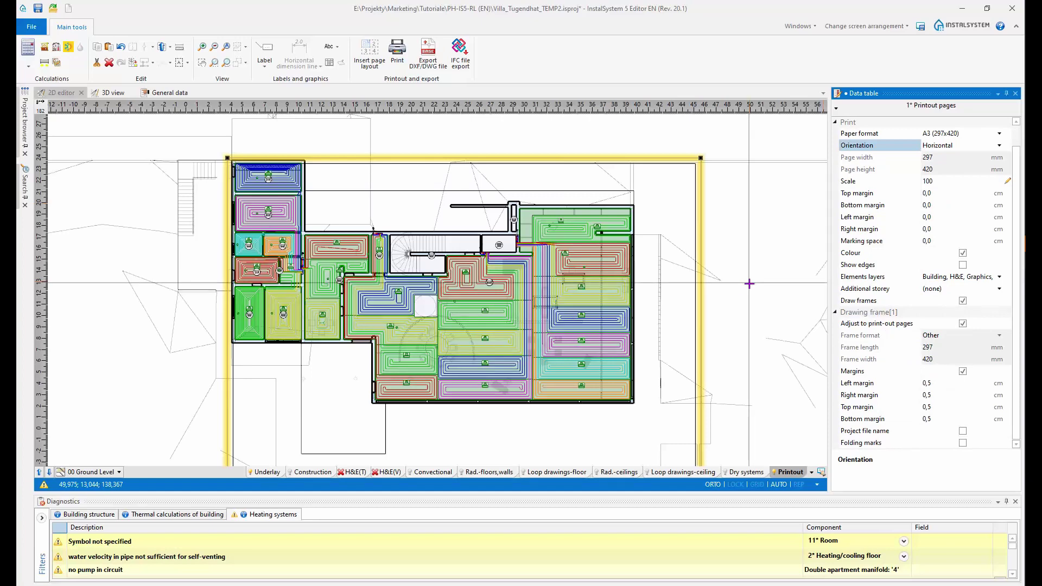
Step: Insert a drawing chart with table template Tab.1 into the lower-right corner of the printout page
scroll(751, 291, "down", 2)
middle_click_drag(760, 365, 701, 325)
scroll(684, 333, "up", 3)
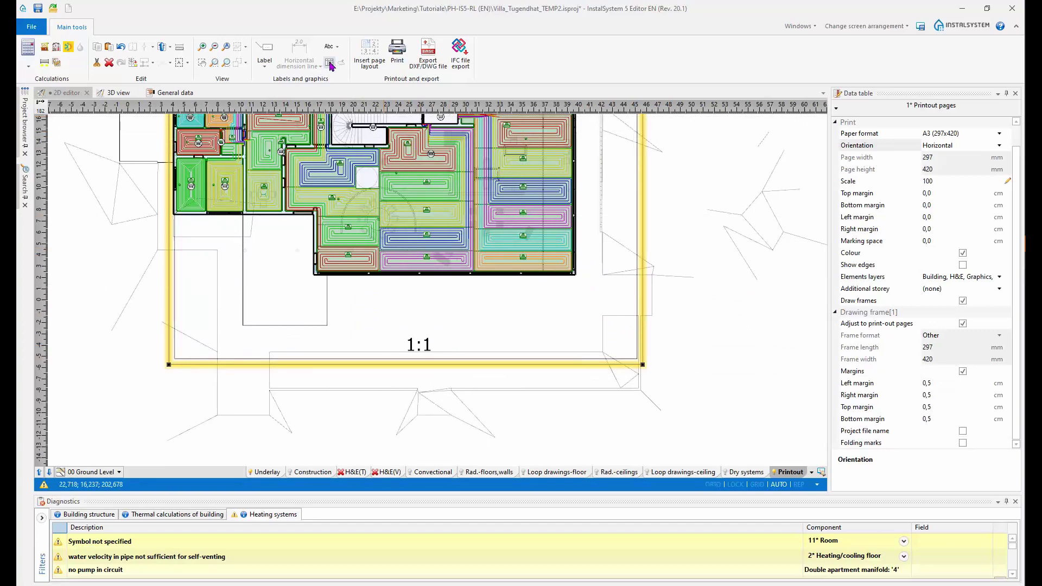
key("ctrl")
key("ctrl")
key("ctrl")
left_click(329, 63)
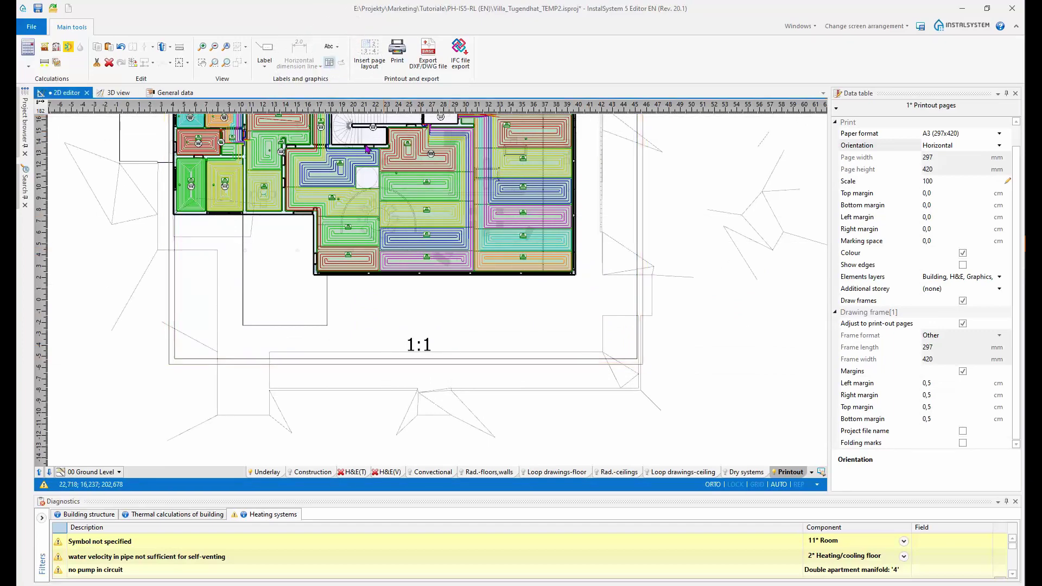
left_click(570, 323)
scroll(618, 355, "up", 6)
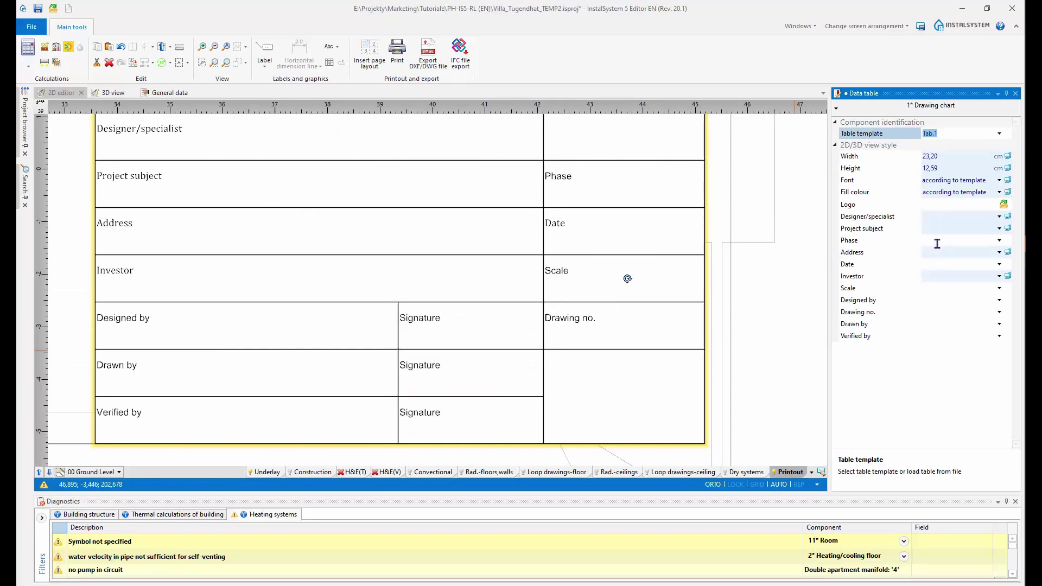
scroll(642, 306, "down", 7)
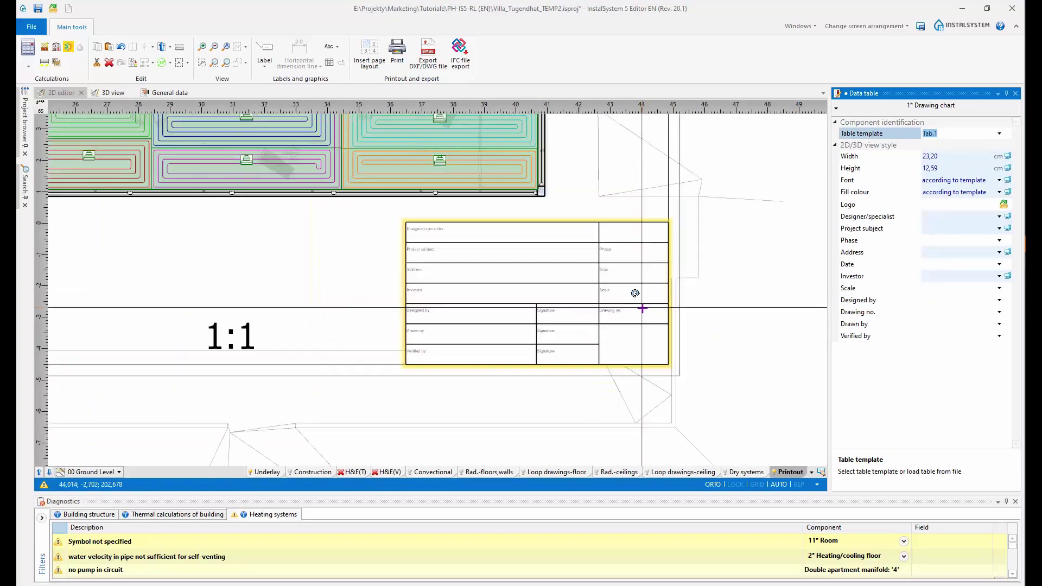
Step: In the Rad.-floors,walls layer, insert a manifold table for manifold 4 in the lower-left corner of the printout page frame
middle_click_drag(380, 295, 512, 382)
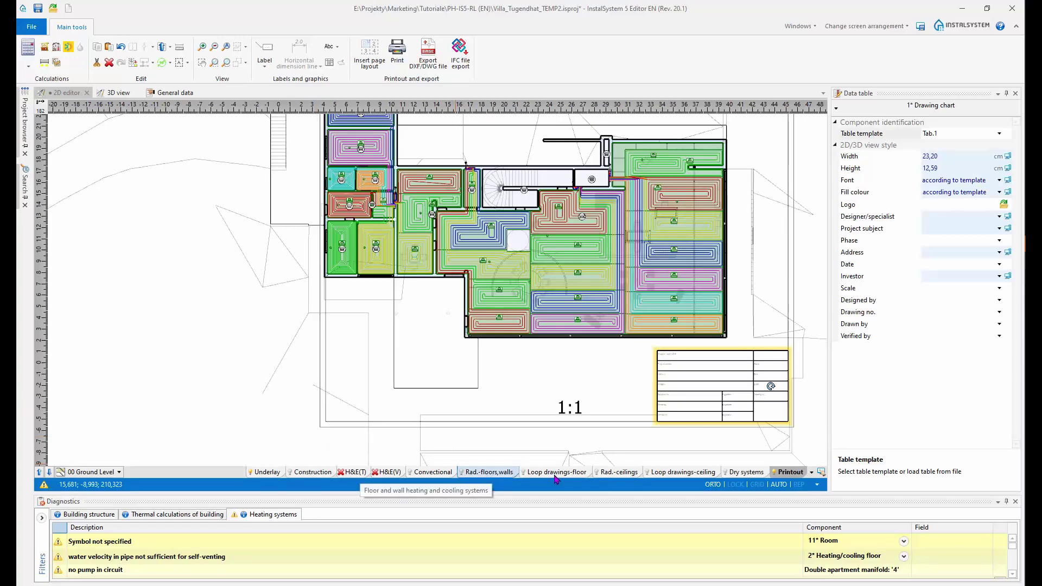
left_click(488, 472)
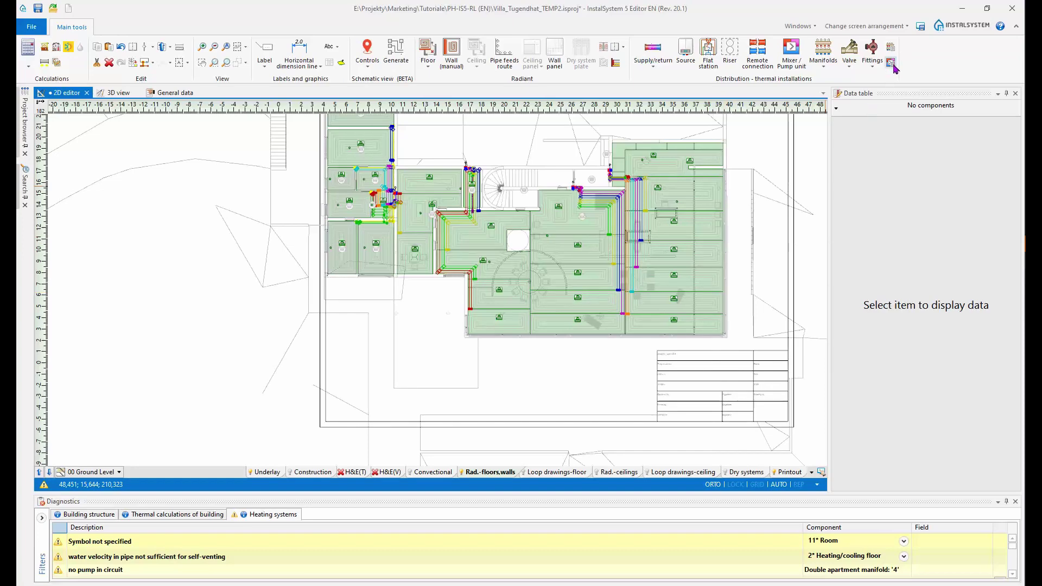
key("ctrl")
key("ctrl")
left_click(892, 50)
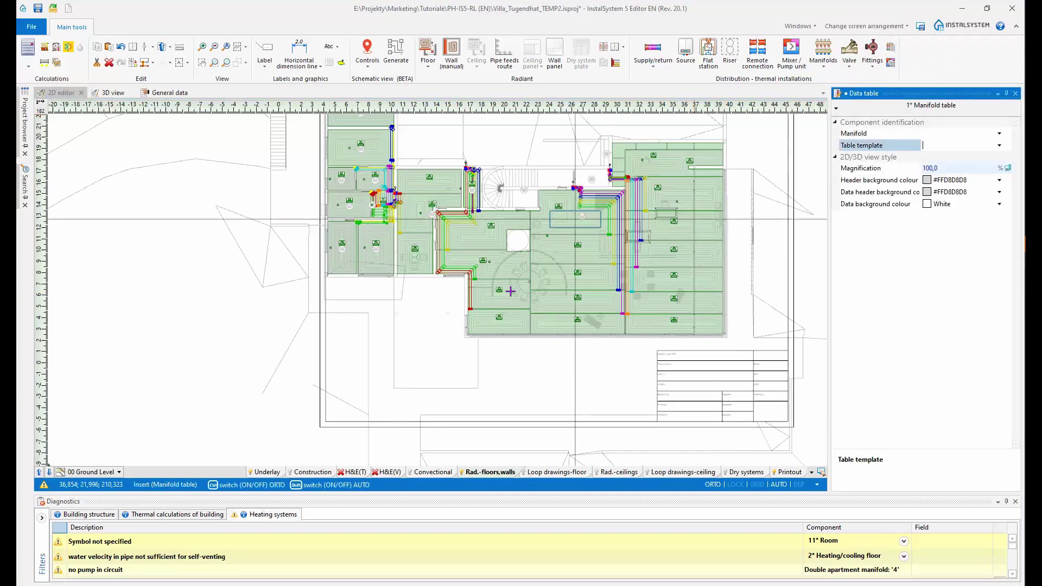
left_click(381, 453)
scroll(380, 412, "up", 2)
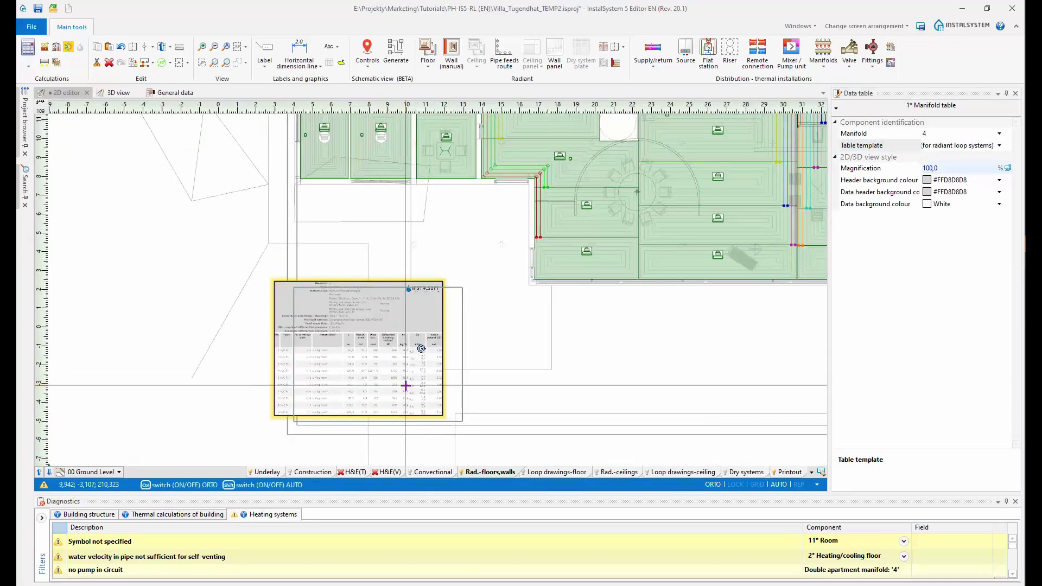
Step: Examine the manifold table's header data and its circuit rows, including pipe lengths, spacing, heating output and valve presets
scroll(406, 385, "up", 2)
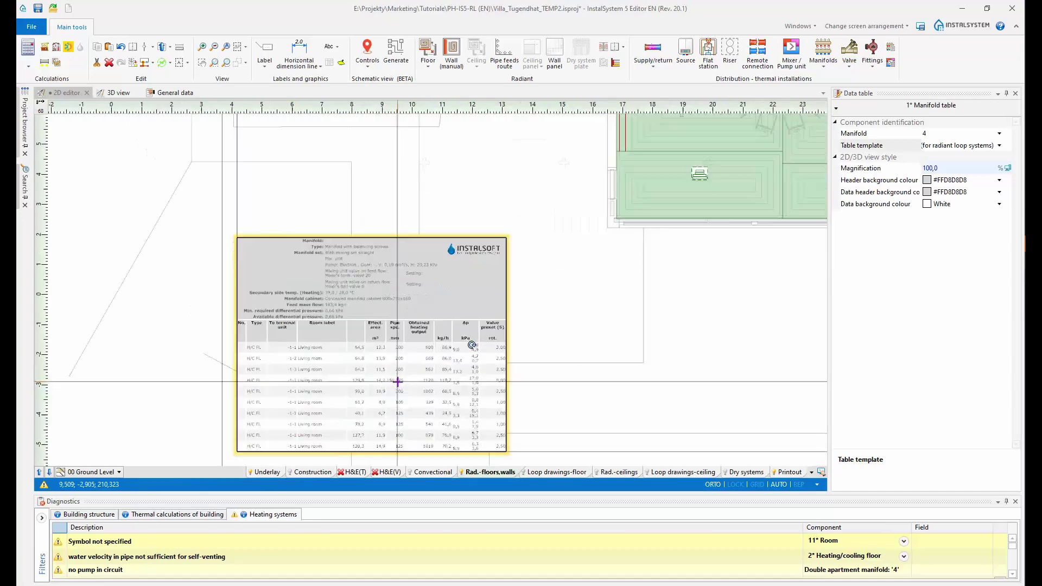
scroll(398, 382, "up", 2)
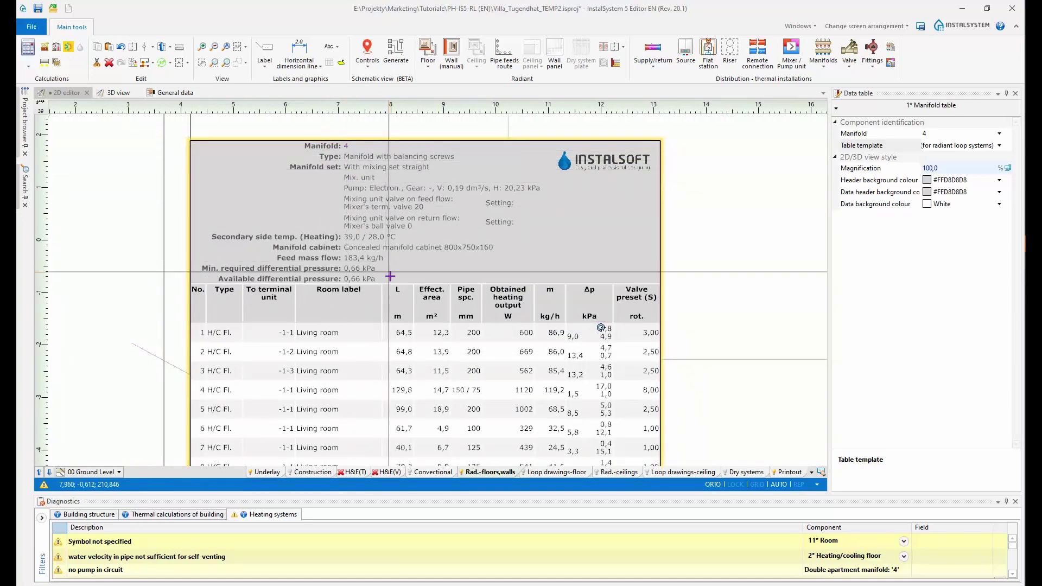
scroll(390, 277, "down", 2)
scroll(345, 226, "up", 4)
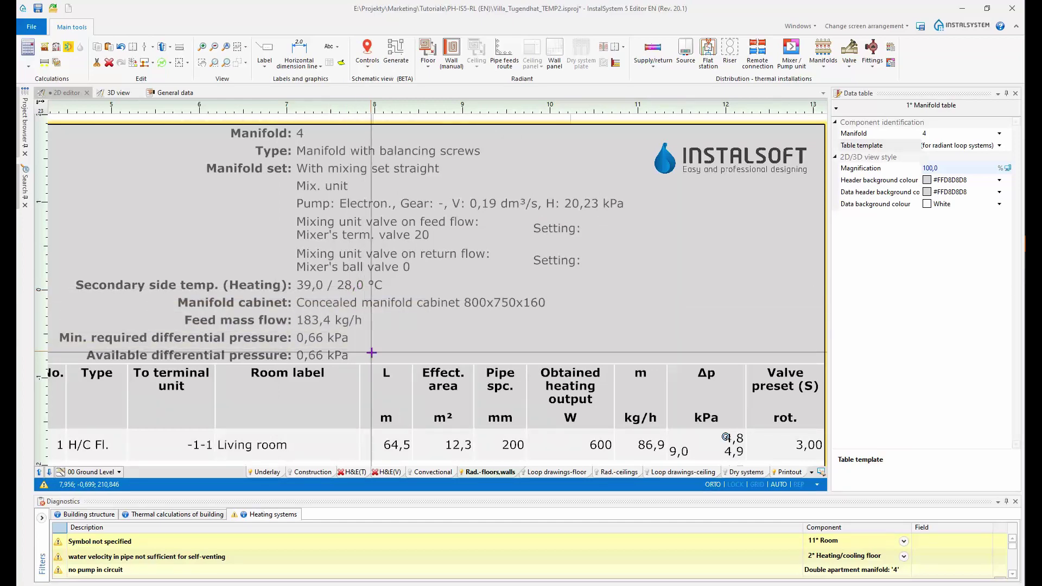
scroll(360, 339, "down", 3)
middle_click_drag(377, 365, 358, 284)
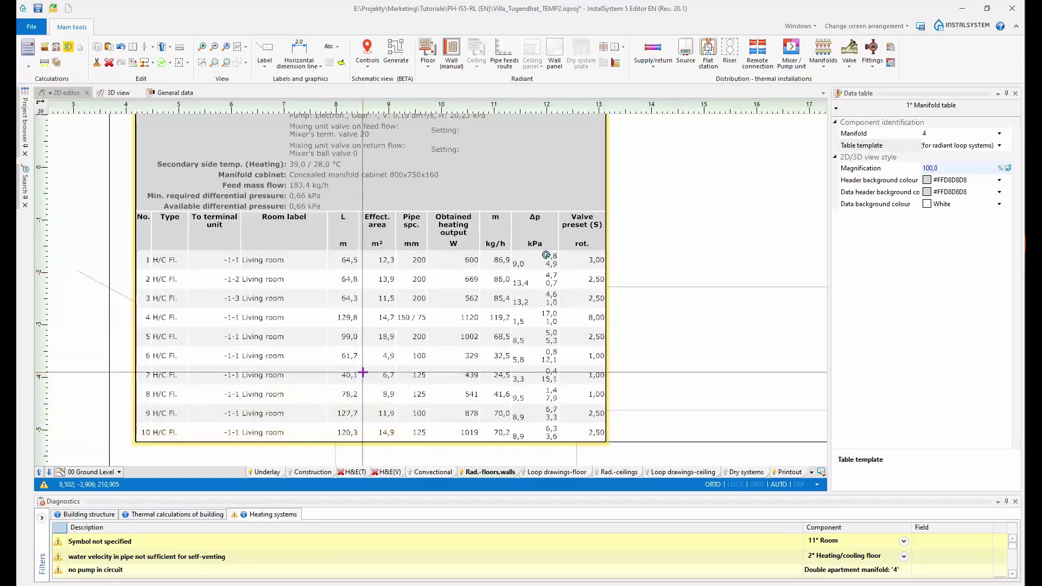
scroll(362, 363, "down", 3)
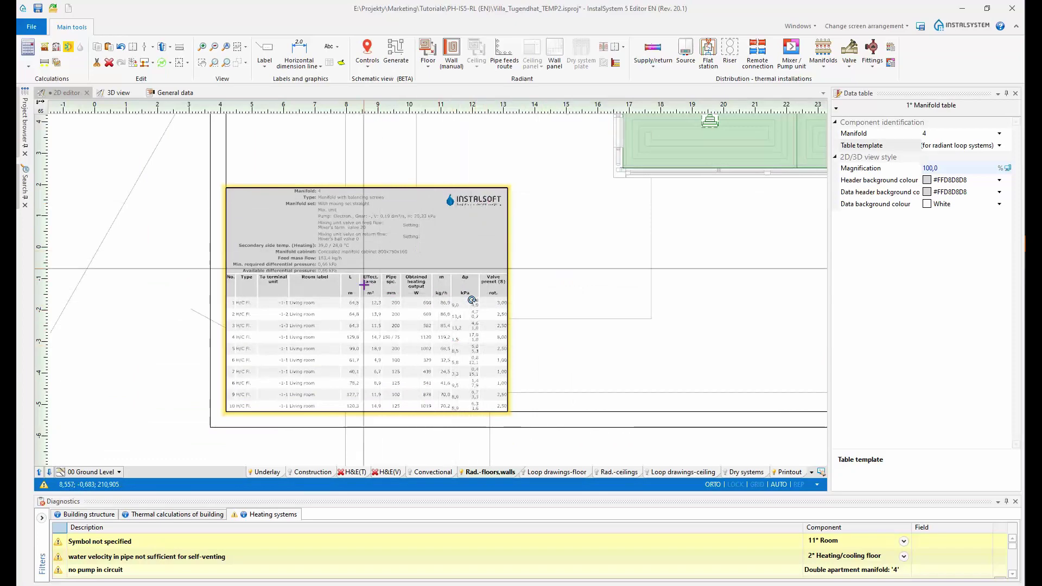
scroll(317, 199, "up", 3)
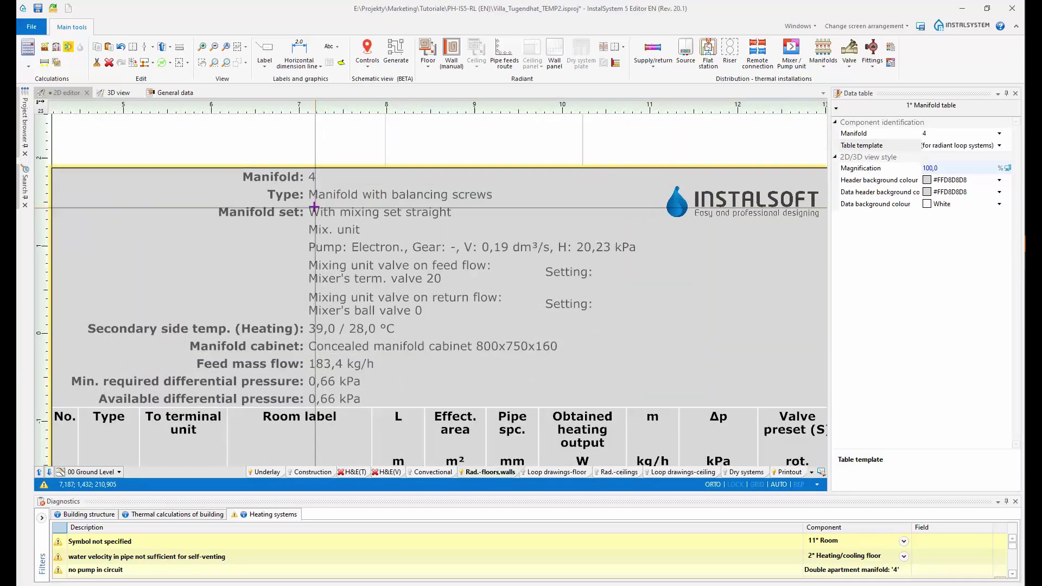
scroll(312, 209, "up", 2)
scroll(307, 221, "down", 5)
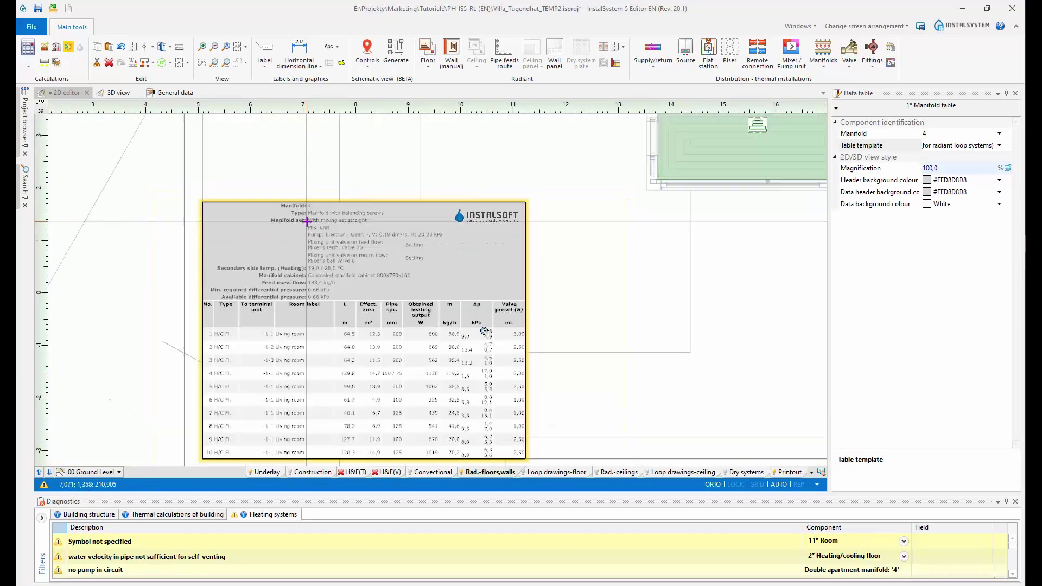
Step: Insert a floor build-up drawing for heating/cooling zone -4 beside the manifold table and enlarge it to about 10 m wide
middle_click_drag(515, 289, 384, 308)
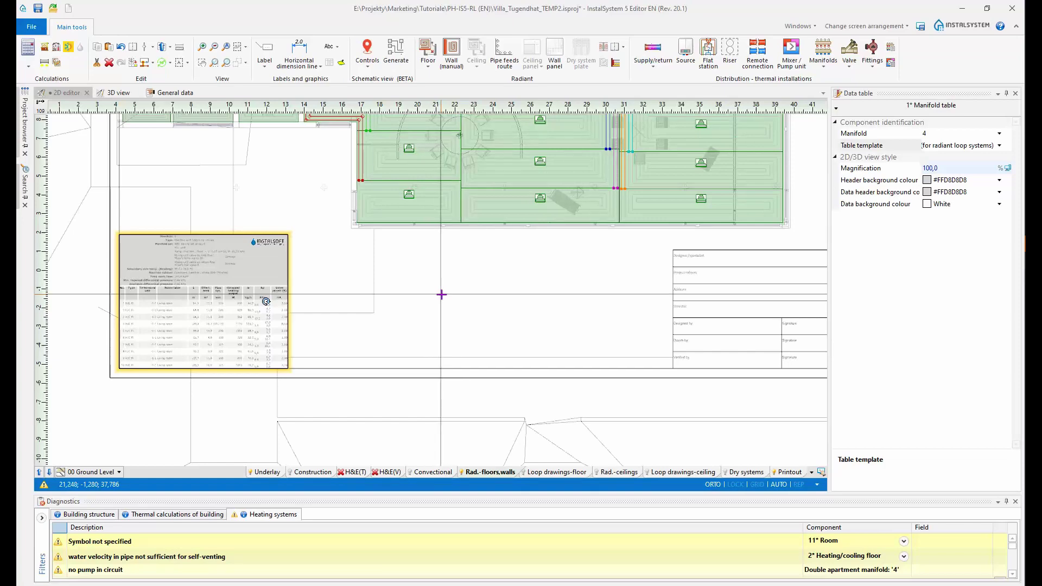
left_click(616, 66)
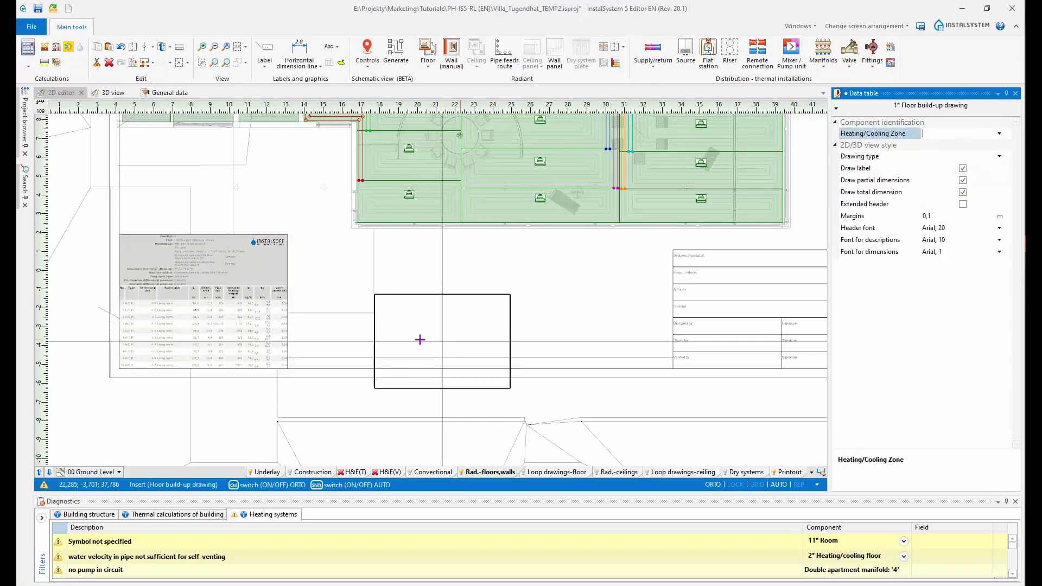
left_click(363, 280)
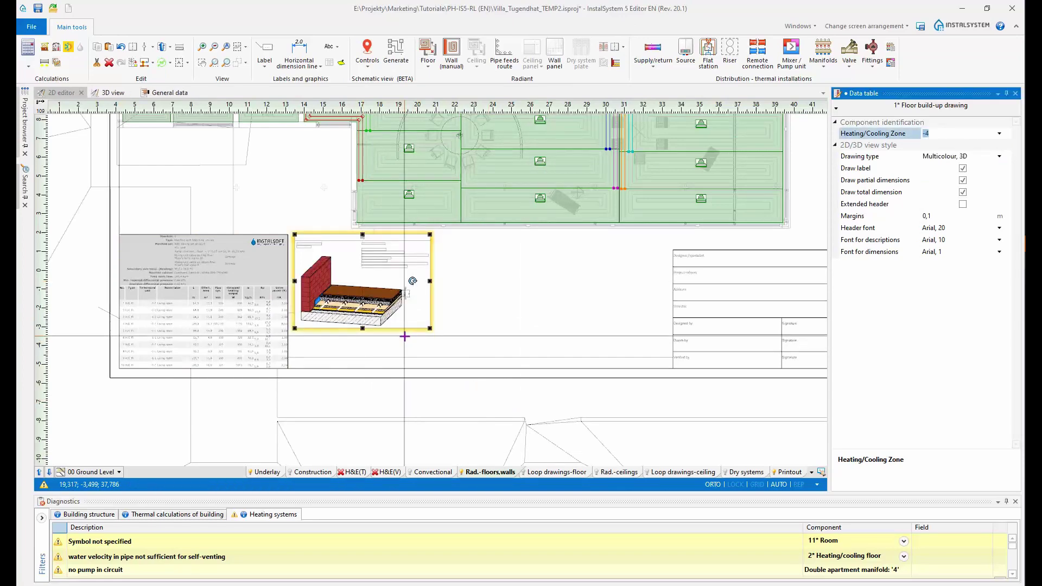
scroll(418, 333, "up", 3)
mouse_move(455, 330)
left_mouse_down()
mouse_move(529, 412)
mouse_move(533, 383)
left_mouse_up()
Step: Try the Rendered, 3D and Multicolour, 2D drawing types on the floor build-up drawing, and return it to Multicolour, 3D
left_click(999, 156)
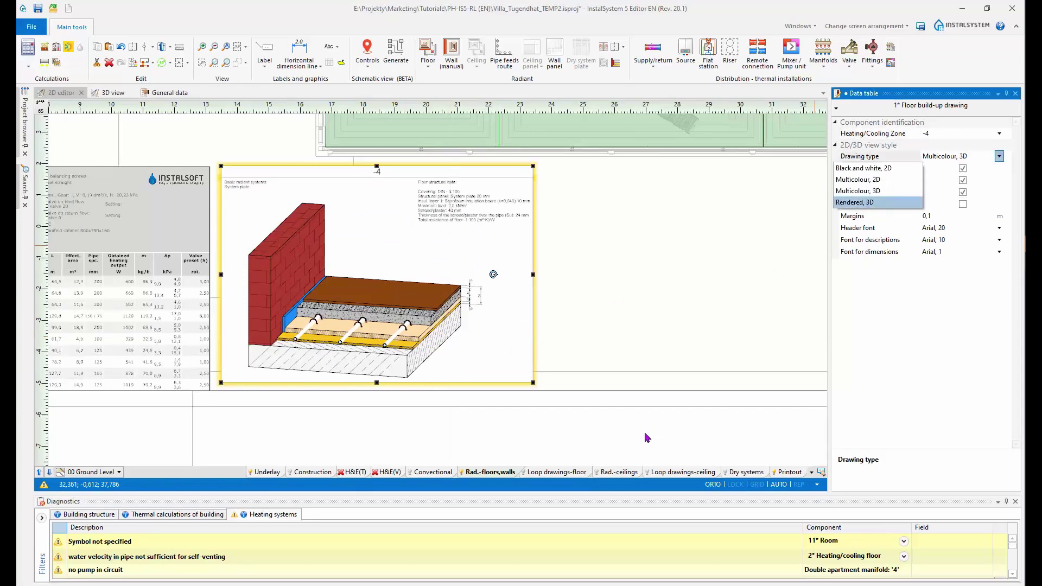
key("Return")
scroll(550, 336, "down", 3)
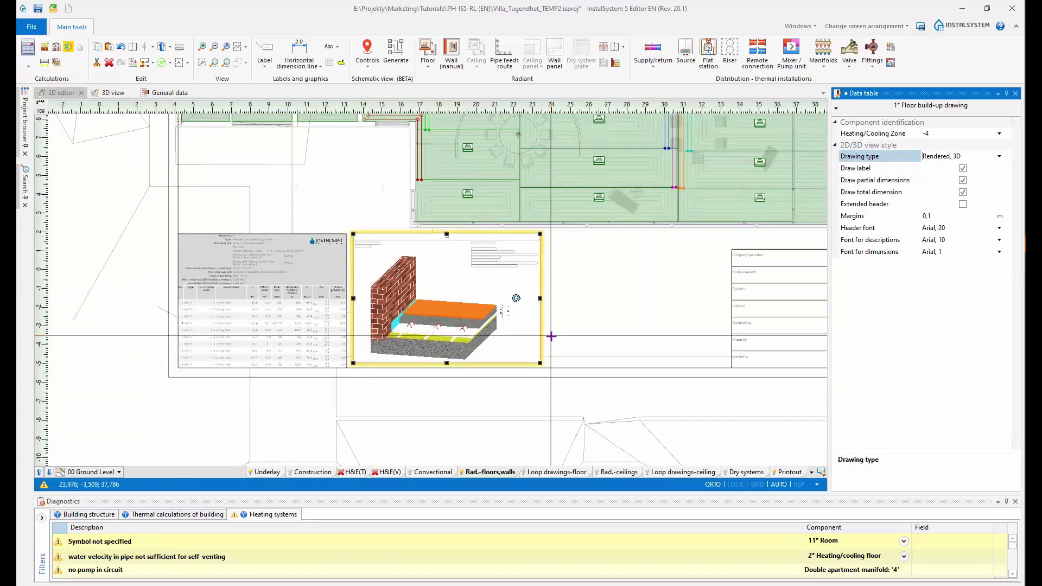
scroll(551, 336, "up", 2)
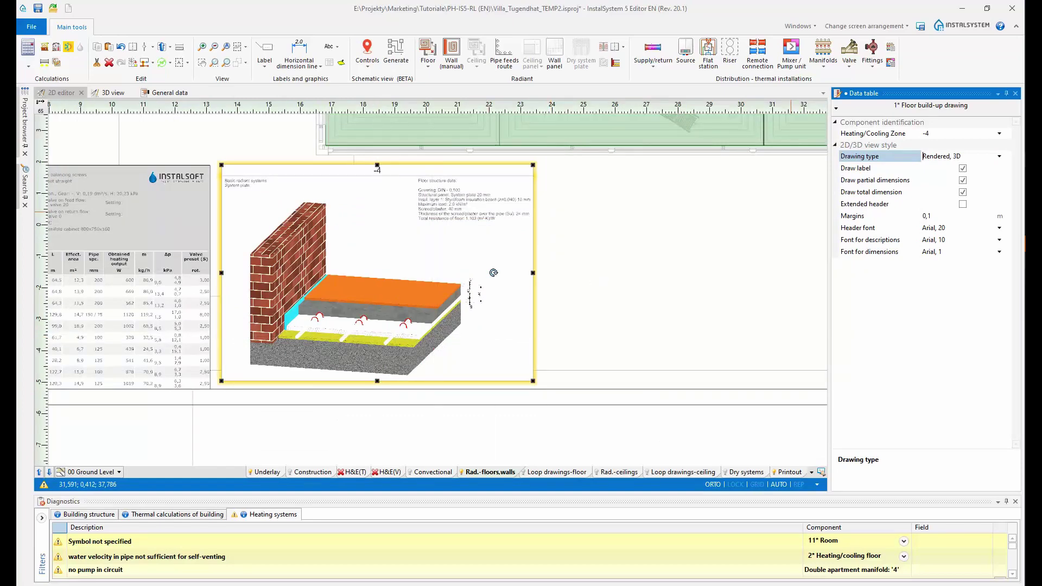
left_click(999, 158)
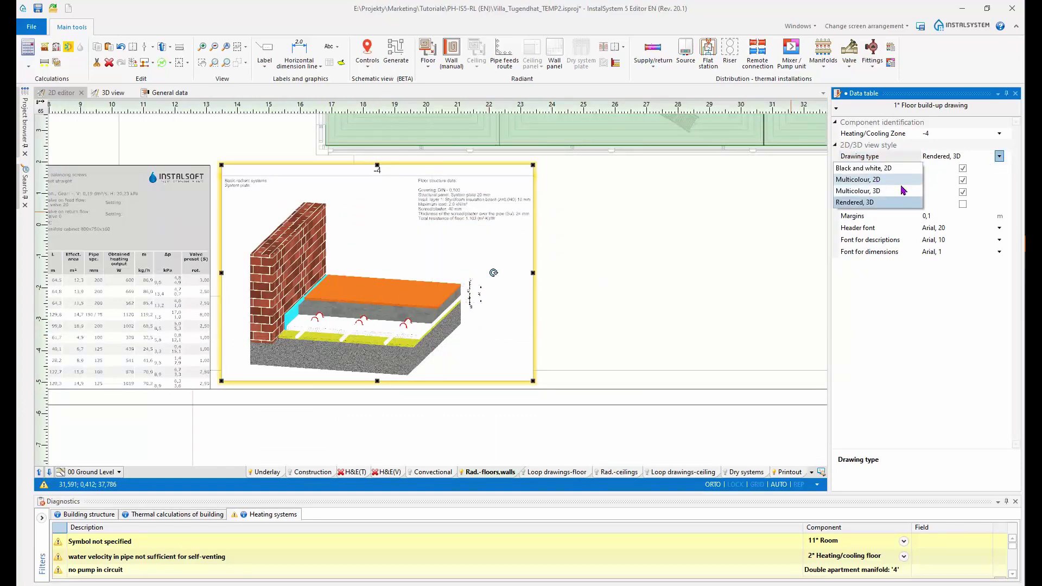
left_click(873, 180)
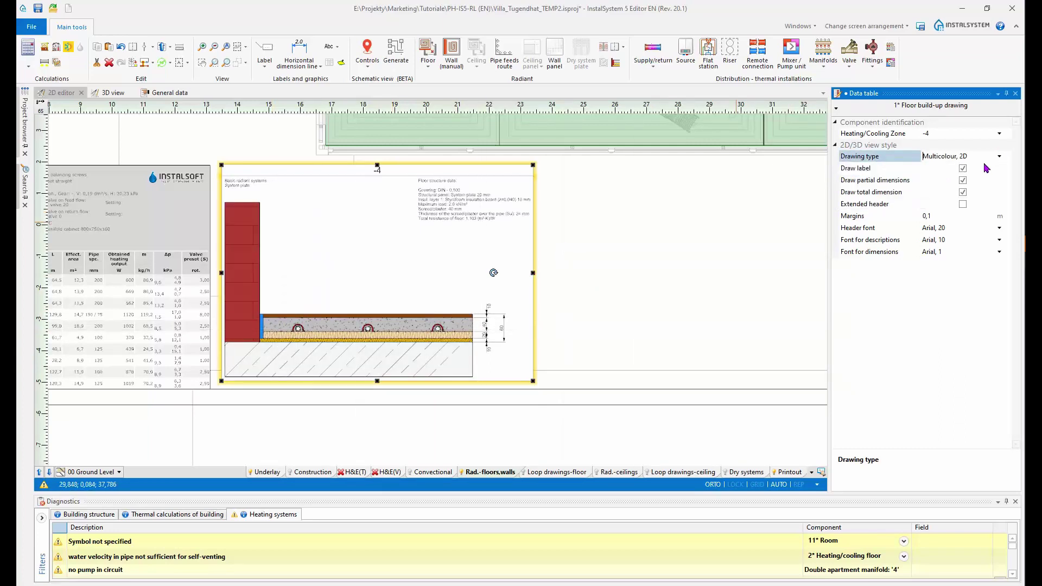
left_click(999, 156)
left_click(887, 193)
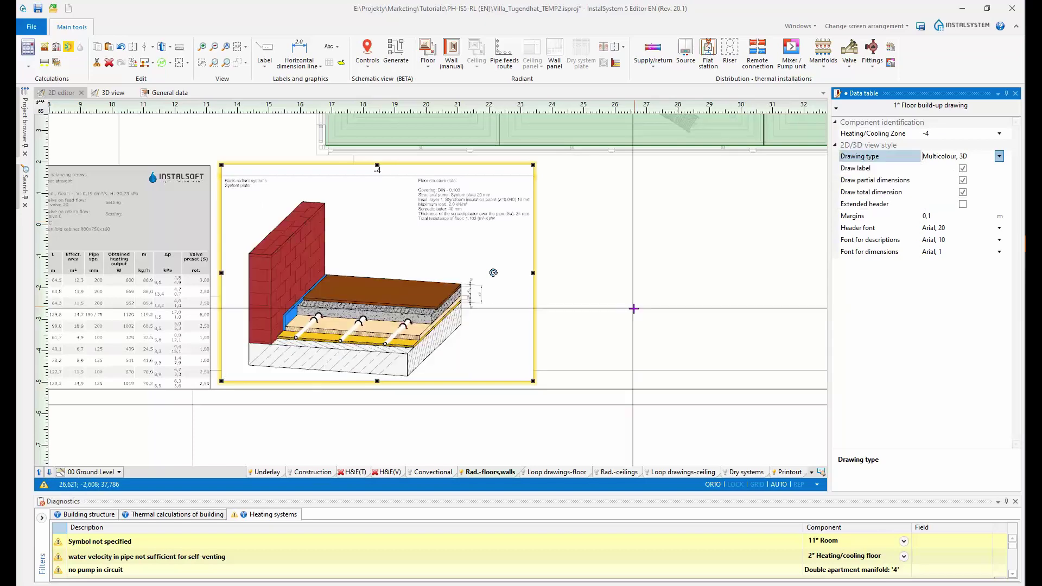
Step: Open the Printouts window and preview the whole page of the graphical printout
scroll(629, 304, "down", 3)
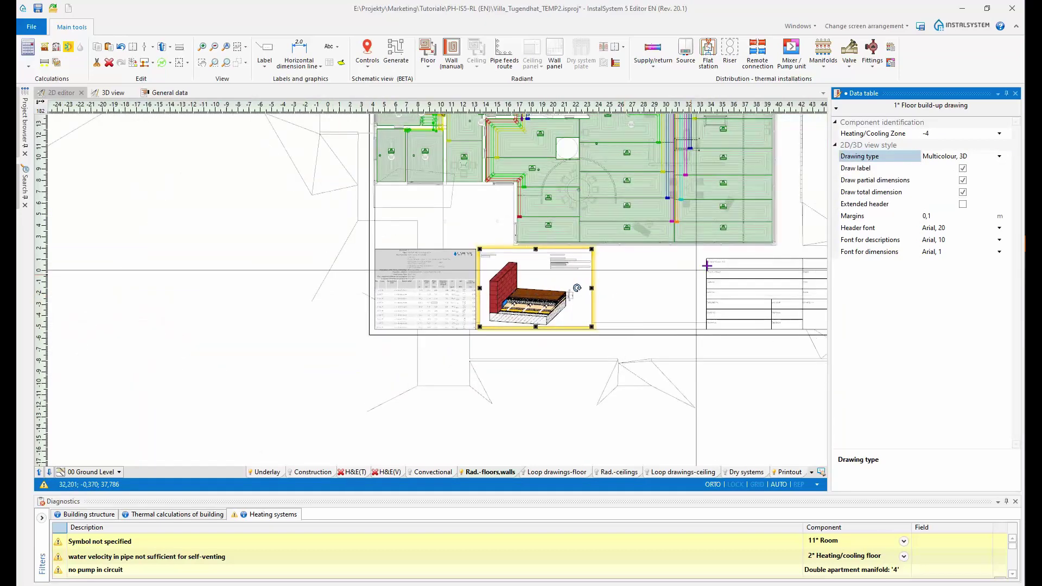
middle_click_drag(711, 270, 576, 364)
scroll(576, 365, "down", 3)
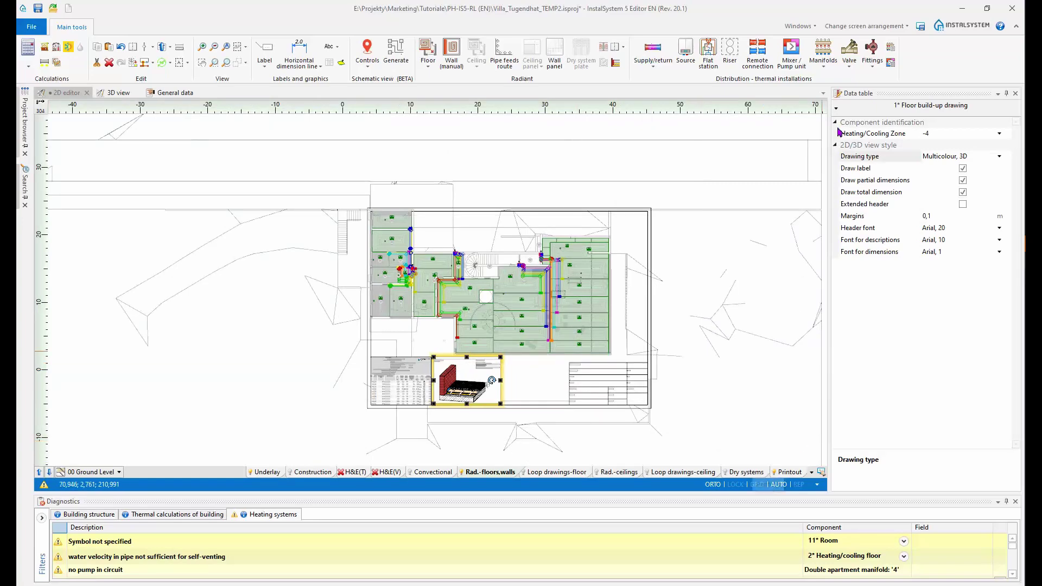
left_click(815, 27)
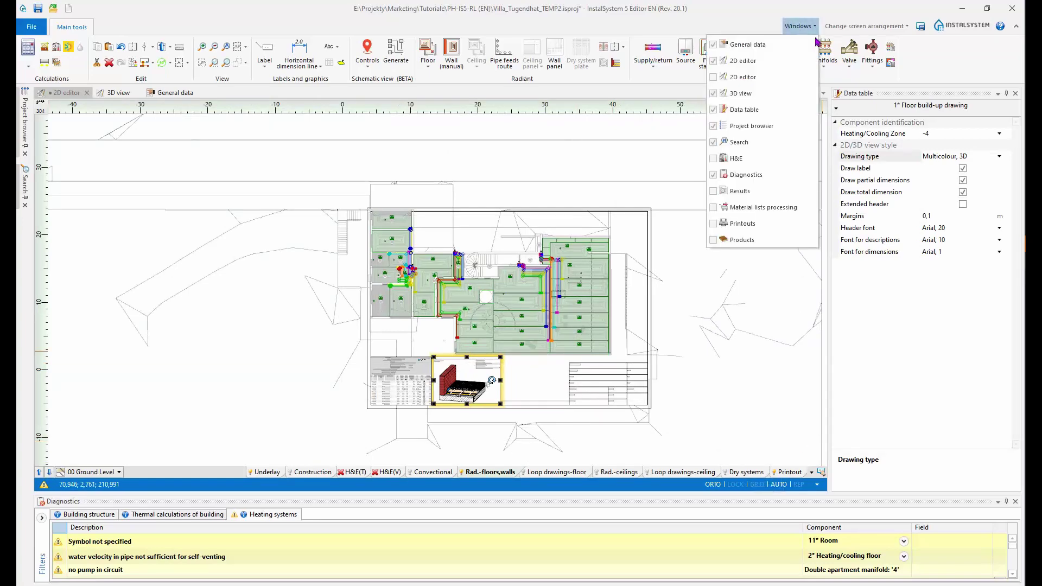
left_click(717, 228)
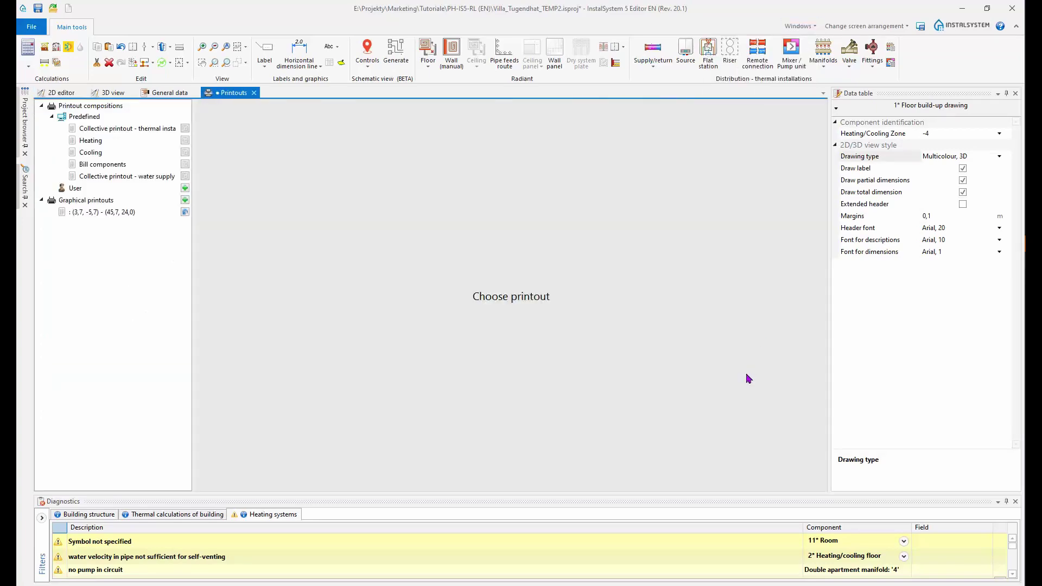
left_click(103, 212)
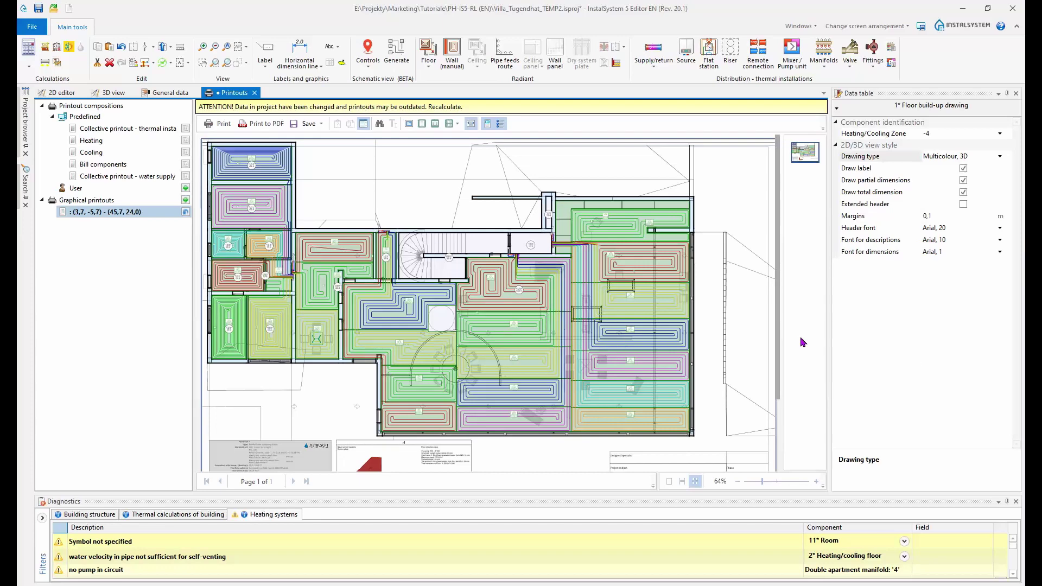
scroll(694, 367, "down", 1, "ctrl")
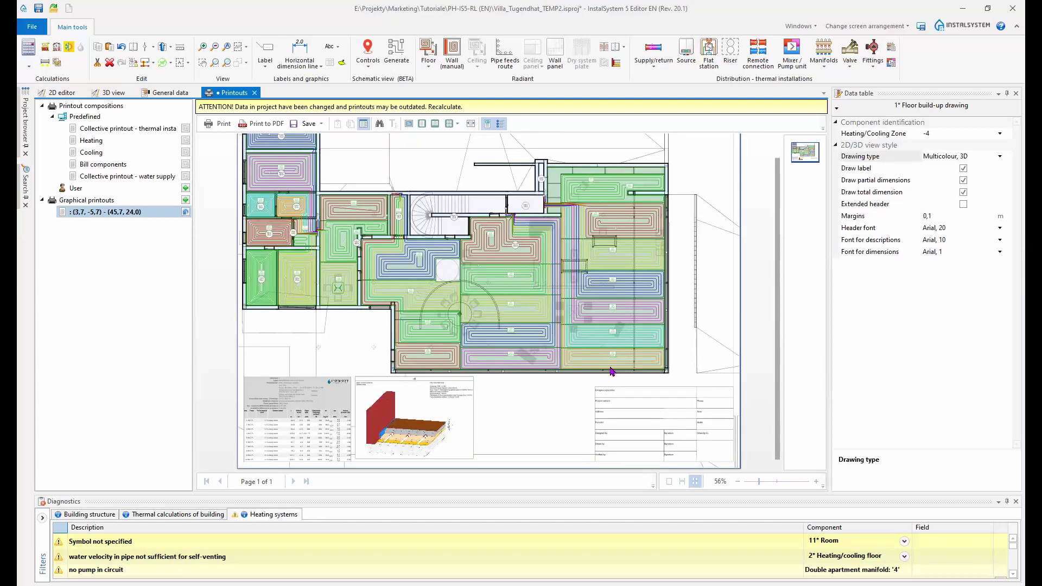
scroll(612, 371, "down", 1, "ctrl")
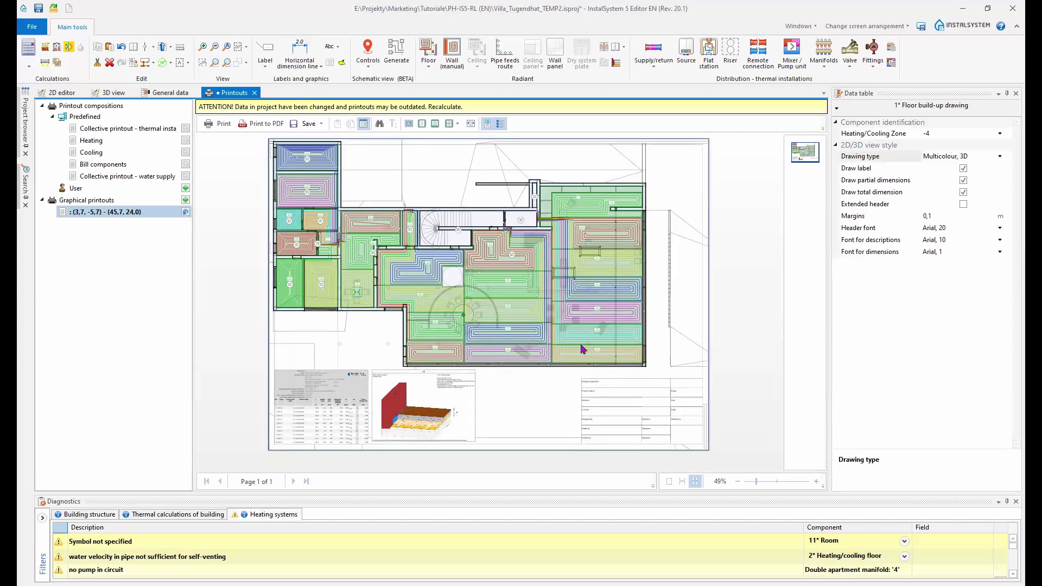
scroll(519, 322, "down", 1, "ctrl")
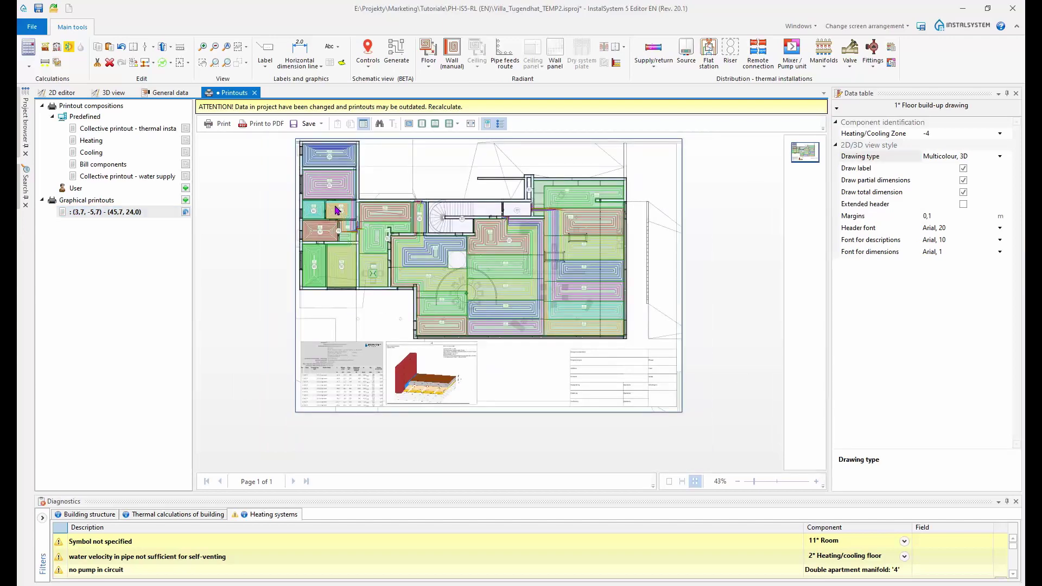